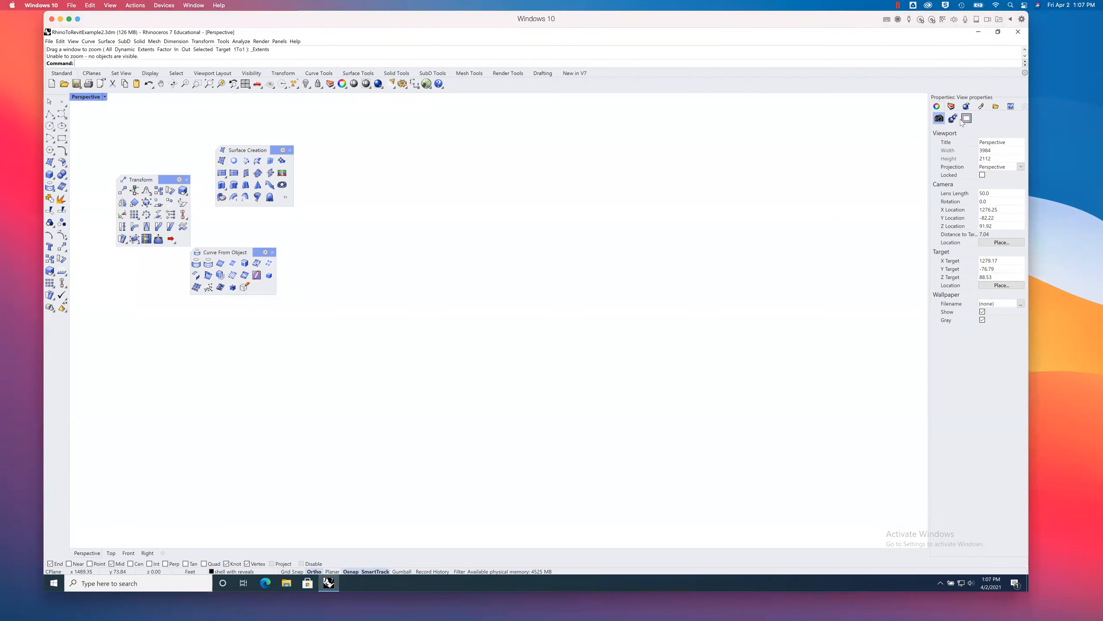
# Step: Display the layer list, frame the whole shell model and examine it from several sides
pyautogui.click(951, 106)
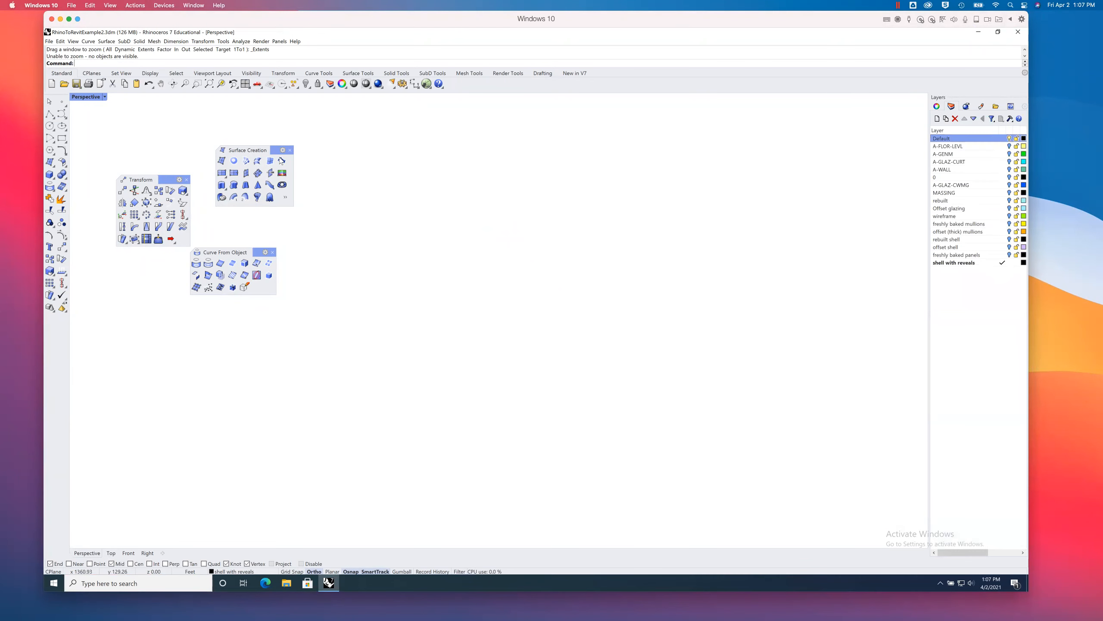
pyautogui.click(209, 84)
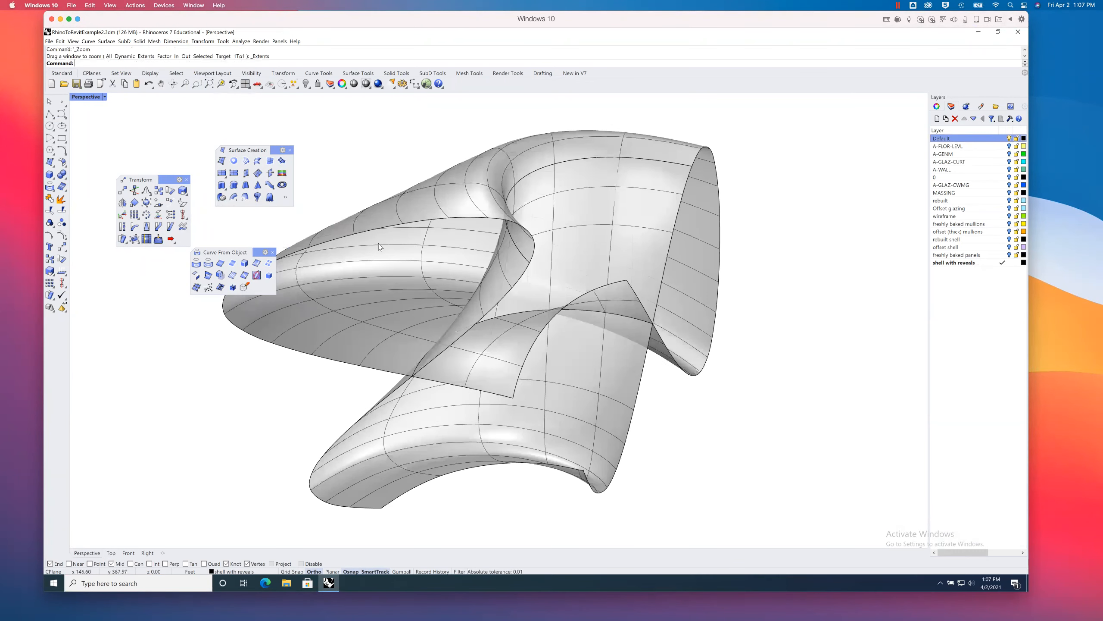
pyautogui.moveTo(506, 300); pyautogui.dragTo(560, 292, button='right')
pyautogui.click(561, 292)
pyautogui.click(764, 254)
pyautogui.moveTo(720, 239); pyautogui.dragTo(471, 128, button='right')
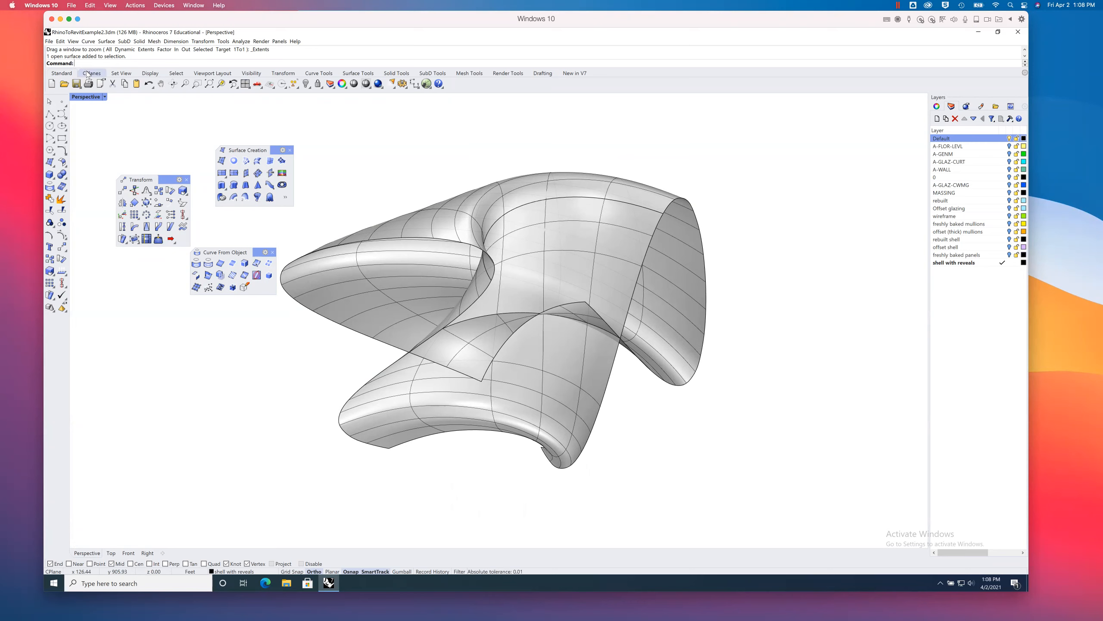
pyautogui.moveTo(469, 250); pyautogui.dragTo(567, 251, button='right')
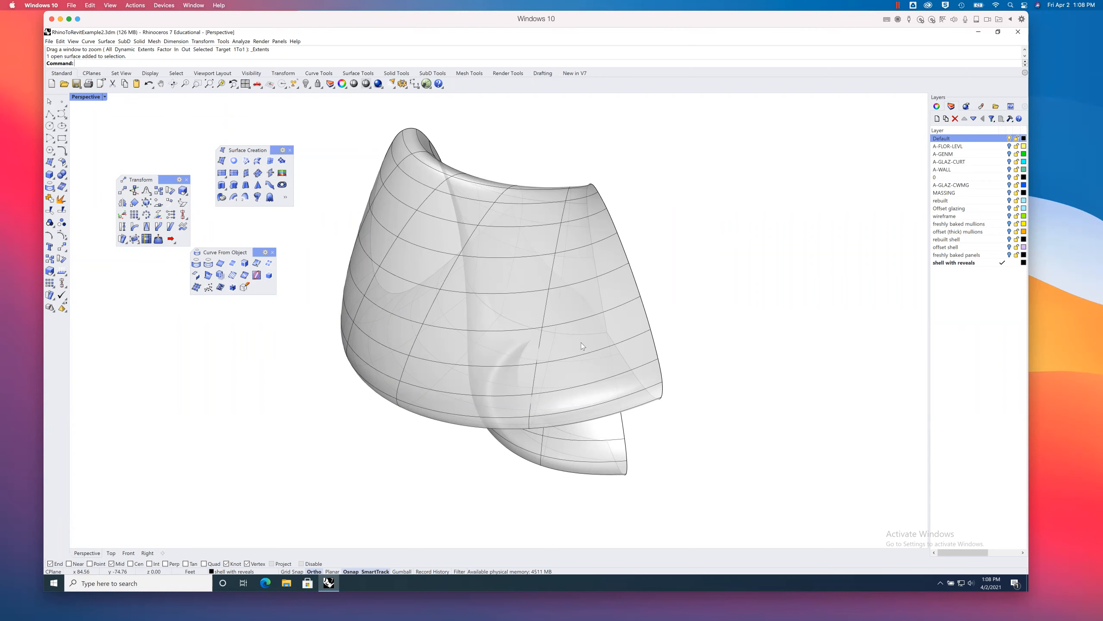
pyautogui.moveTo(621, 291); pyautogui.dragTo(565, 326, button='right')
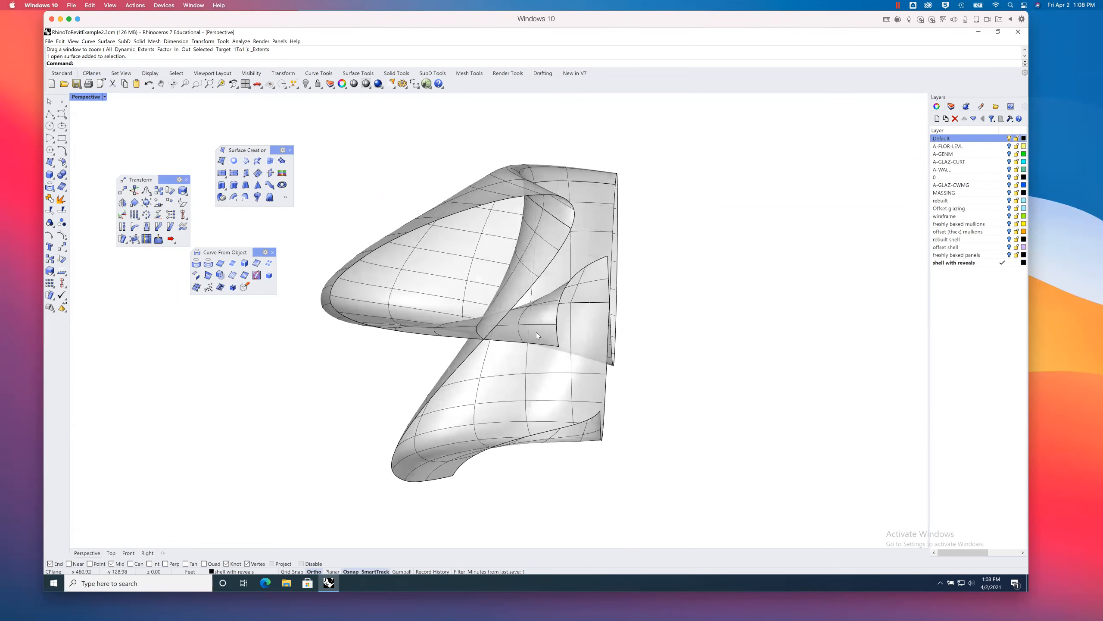
# Step: Inspect how the shell is divided by highlighting its individual surfaces and viewing it from different angles
pyautogui.click(542, 236)
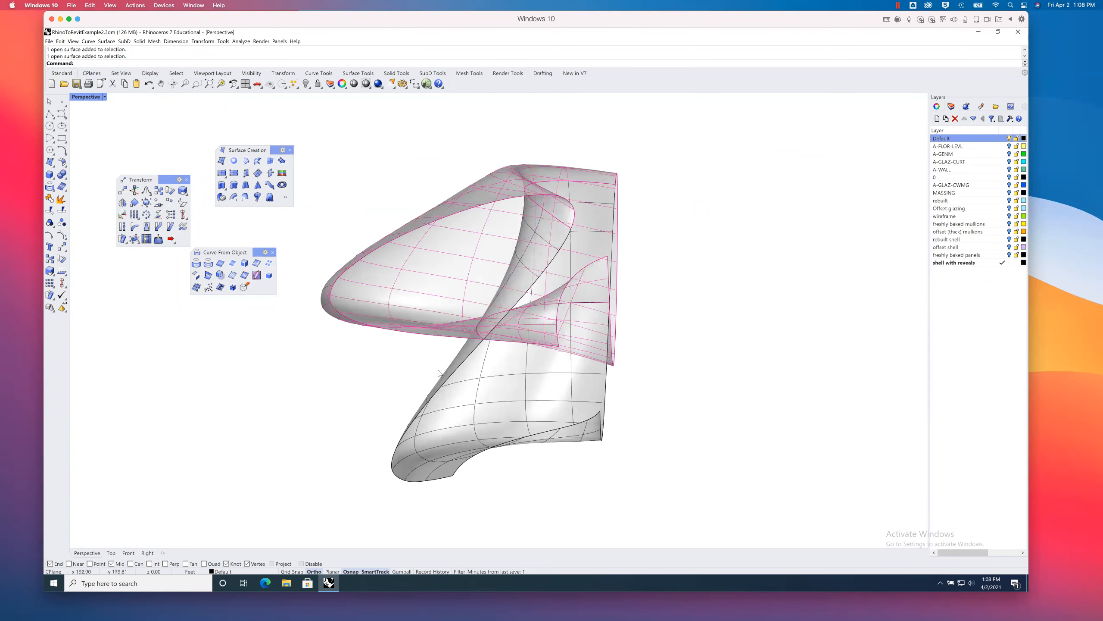
pyautogui.click(450, 373)
pyautogui.click(545, 243)
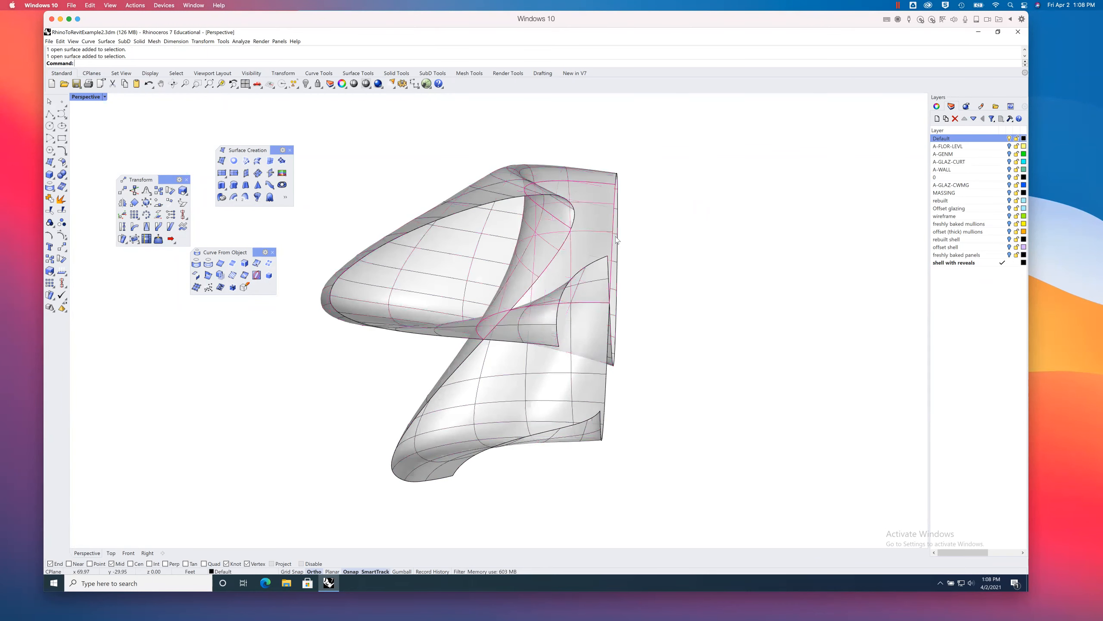
pyautogui.click(661, 234)
pyautogui.moveTo(714, 242); pyautogui.dragTo(665, 287, button='right')
pyautogui.moveTo(509, 377); pyautogui.dragTo(603, 329, button='right')
pyautogui.moveTo(634, 379); pyautogui.dragTo(559, 346, button='right')
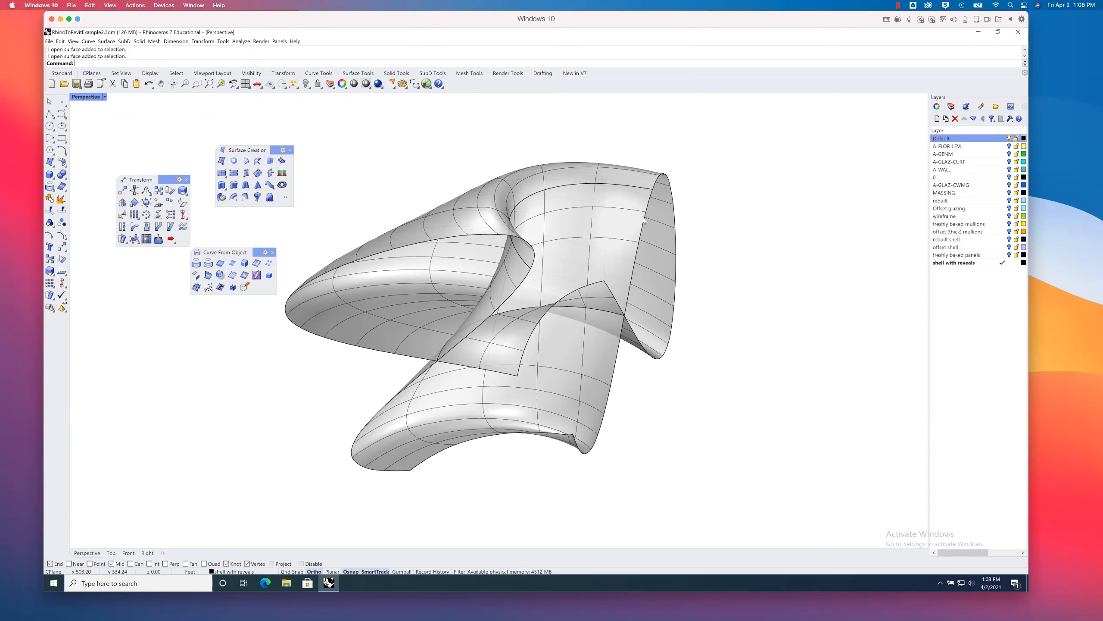
pyautogui.moveTo(621, 256)
pyautogui.keyDown('shift'); pyautogui.mouseDown(button='right')
pyautogui.moveTo(590, 253)
pyautogui.moveTo(622, 259)
pyautogui.mouseUp(button='right'); pyautogui.keyUp('shift')
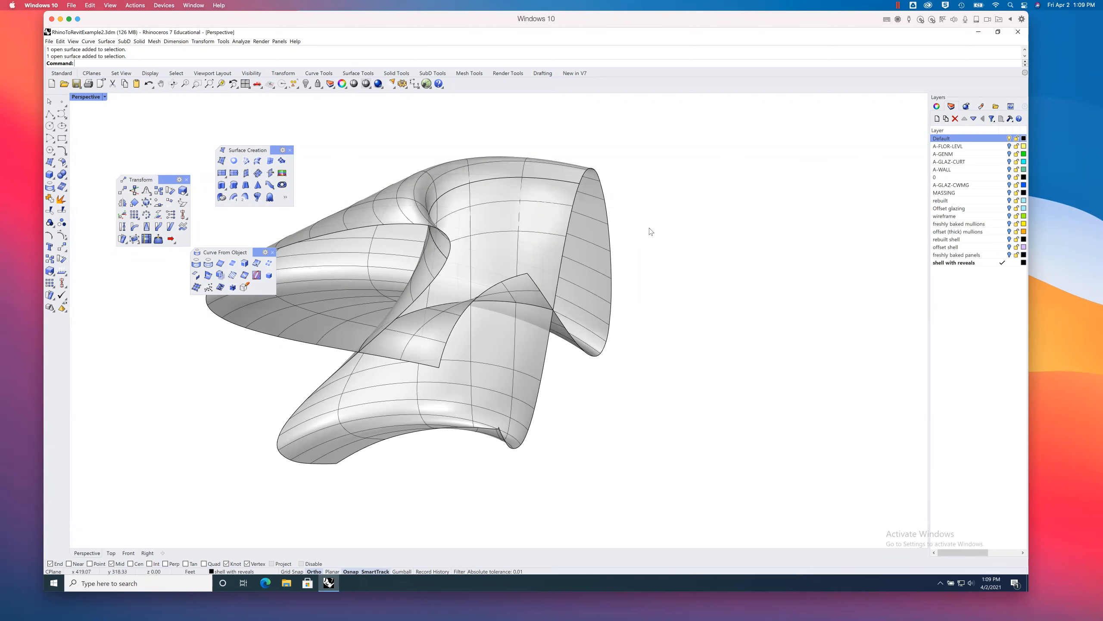
pyautogui.keyDown('shift'); pyautogui.moveTo(526, 198); pyautogui.dragTo(528, 230, button='right'); pyautogui.keyUp('shift')
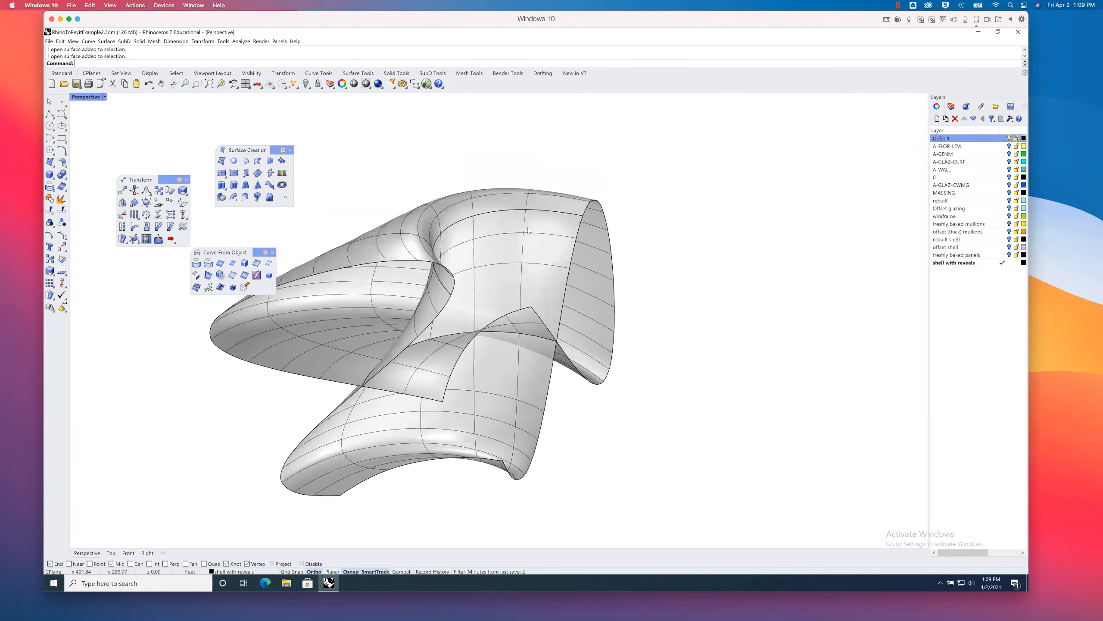
# Step: Turn on the A-FLOR-LEVL and A-GENM layers and bring the green shell into view
pyautogui.click(1007, 146)
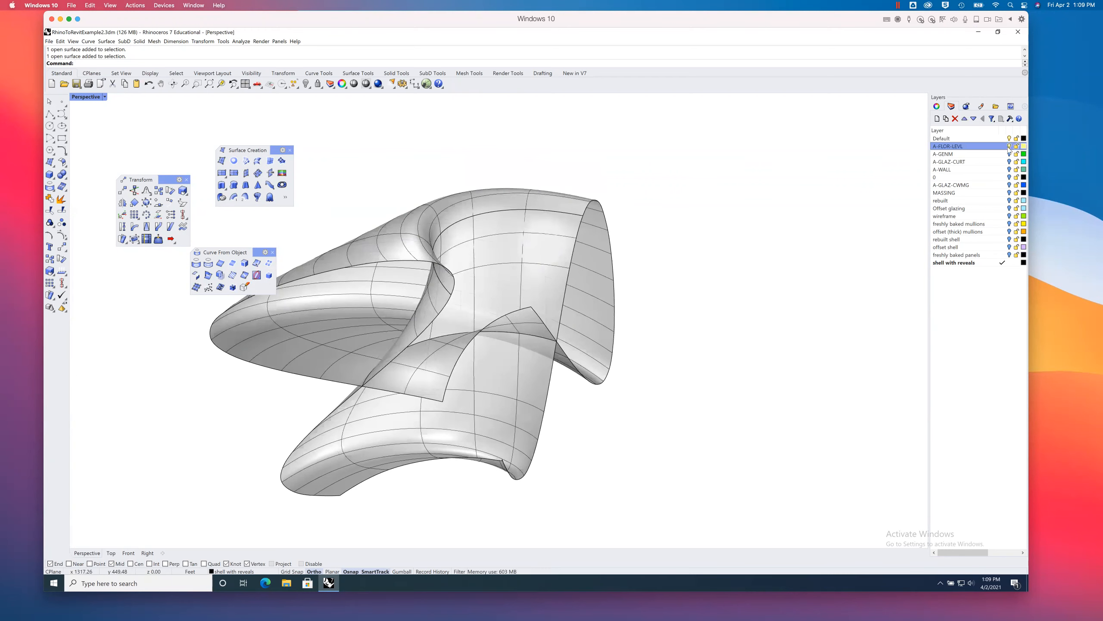
pyautogui.click(1009, 154)
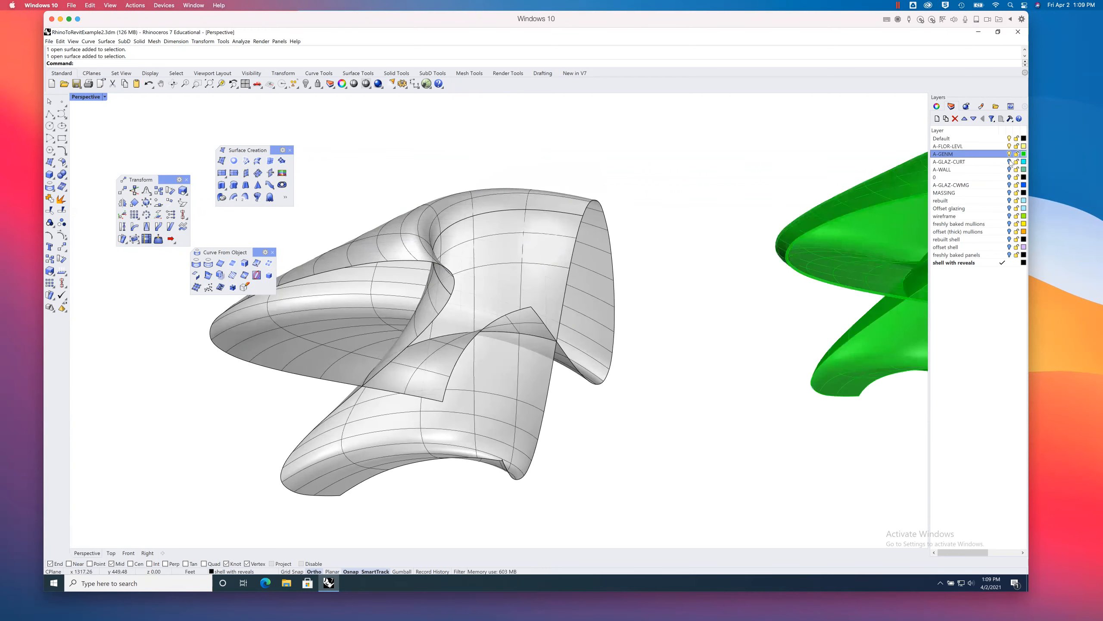
pyautogui.moveTo(838, 231); pyautogui.dragTo(520, 261, button='right')
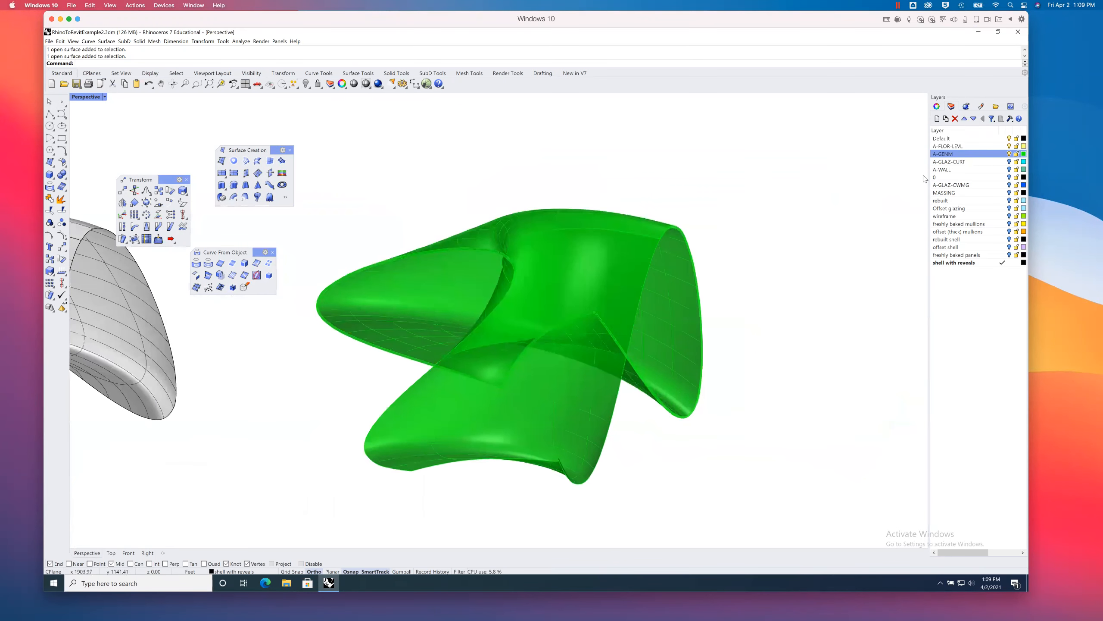
# Step: Turn on the A-GLAZ-CURT layer and hide A-GENM to view the curtain wall glazing without the shell
pyautogui.click(1010, 162)
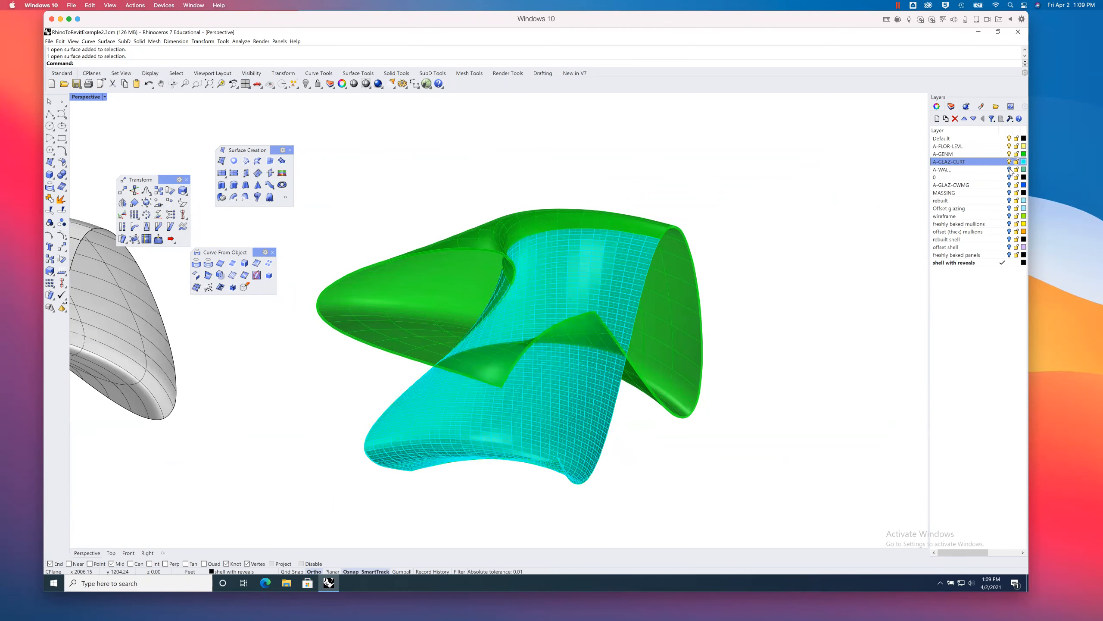
pyautogui.click(1009, 154)
pyautogui.moveTo(692, 301); pyautogui.dragTo(518, 292, button='right')
pyautogui.scroll(4, 532, 294)
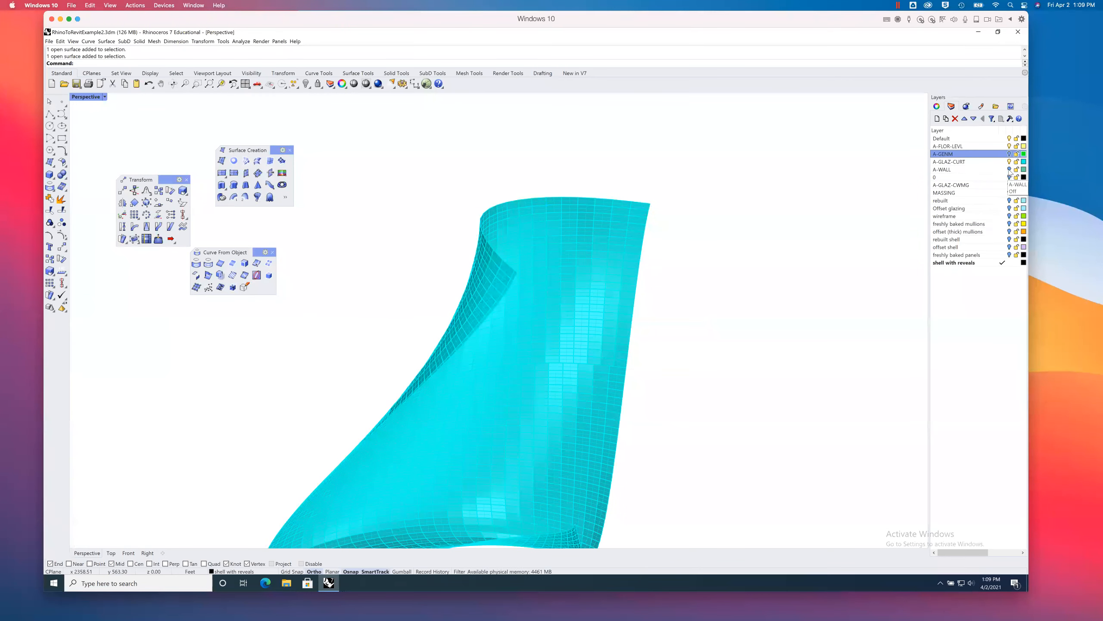
# Step: Turn on the A-WALL and 0 layers and show the A-GENM shell around the glazing again
pyautogui.click(1009, 169)
pyautogui.click(1009, 177)
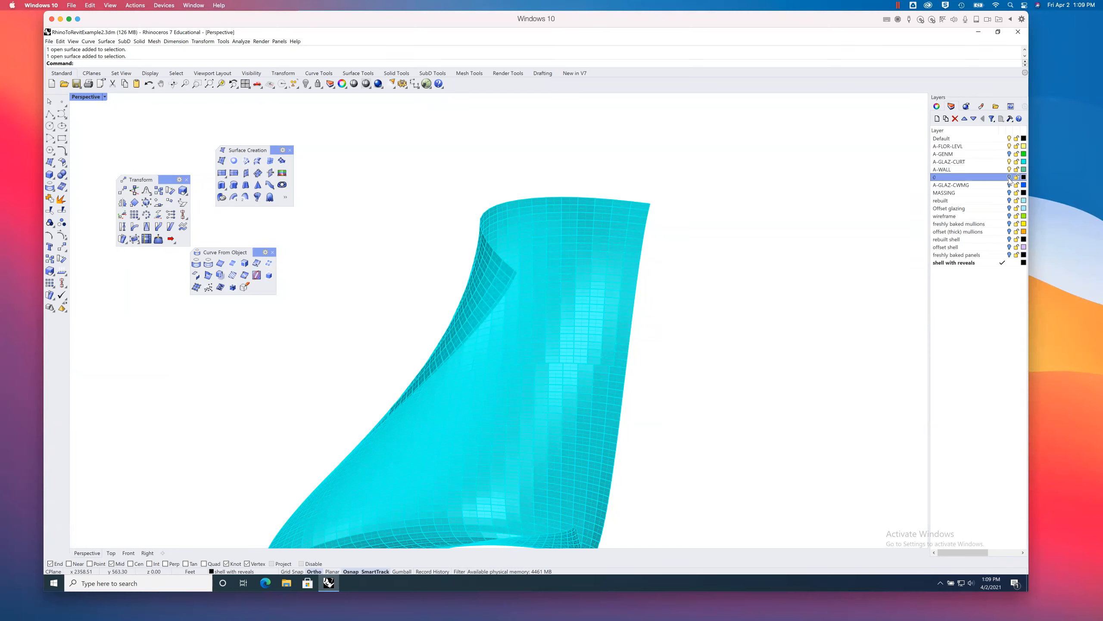
pyautogui.click(1009, 154)
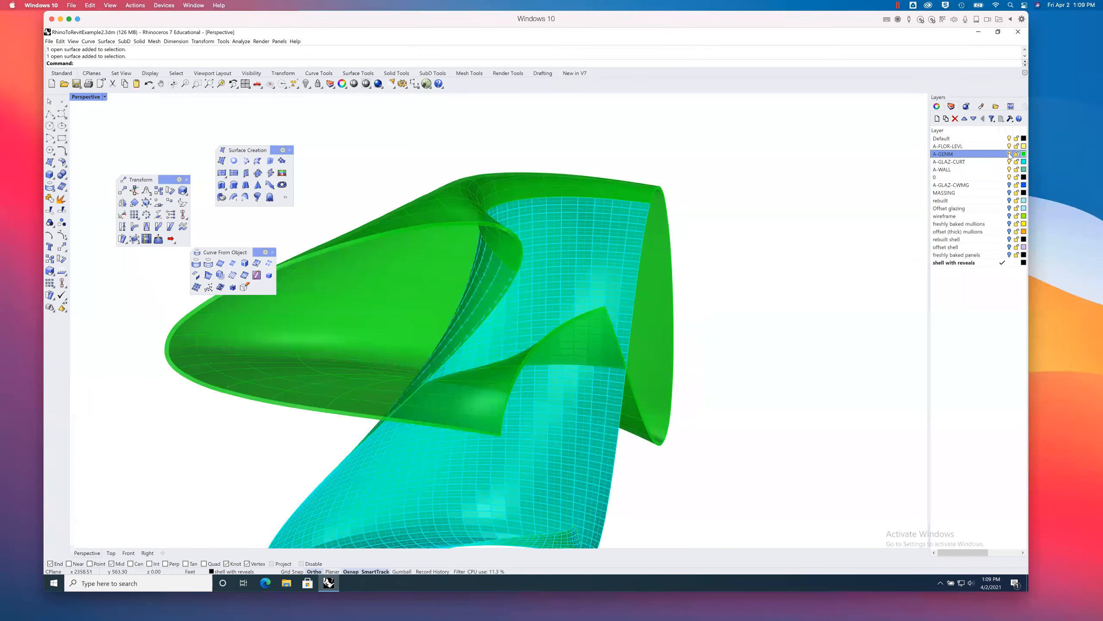
pyautogui.moveTo(839, 284)
pyautogui.mouseDown(button='right')
pyautogui.moveTo(824, 286)
pyautogui.moveTo(837, 291)
pyautogui.moveTo(801, 264)
pyautogui.mouseUp(button='right')
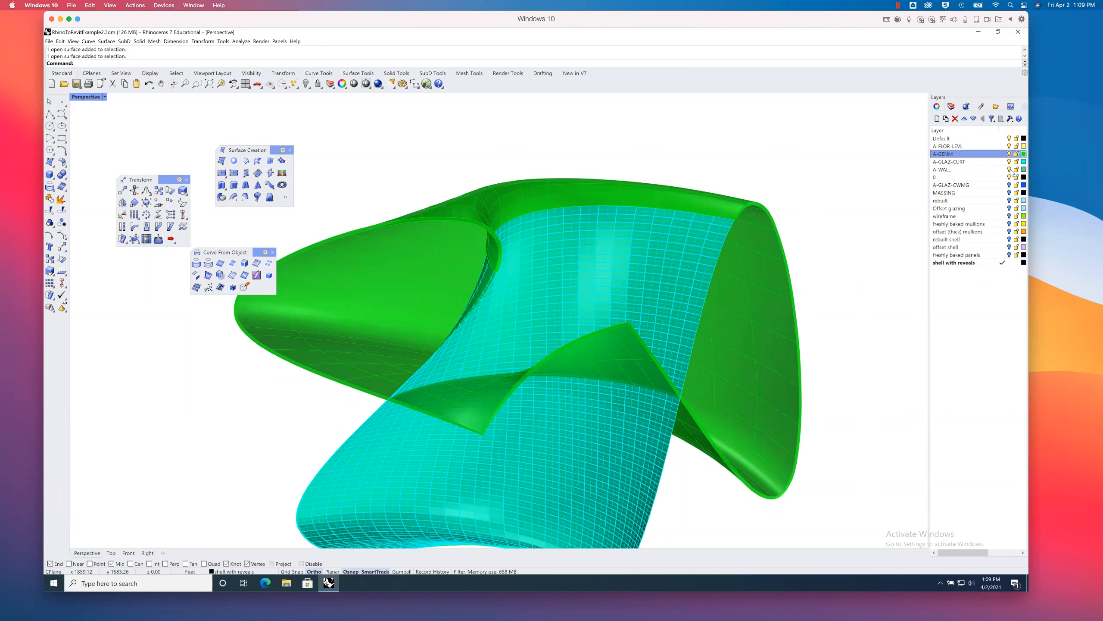
# Step: Turn on the A-GLAZ-CWMG mullion layer and hide the A-GENM shell
pyautogui.click(1006, 187)
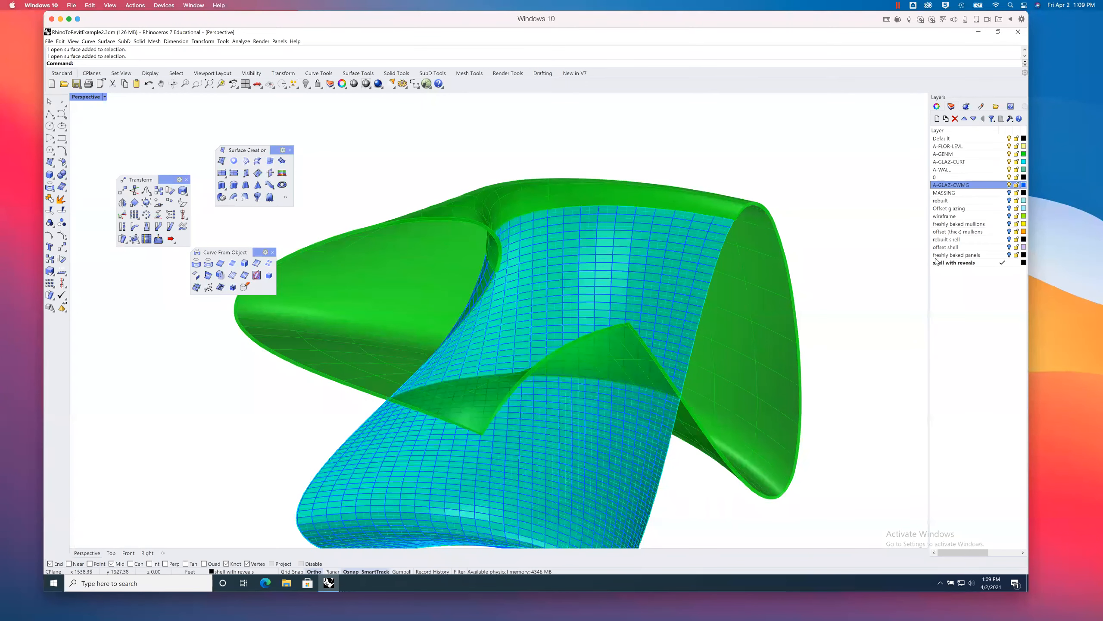
pyautogui.keyDown('shift'); pyautogui.moveTo(529, 224); pyautogui.dragTo(562, 158, button='right'); pyautogui.keyUp('shift')
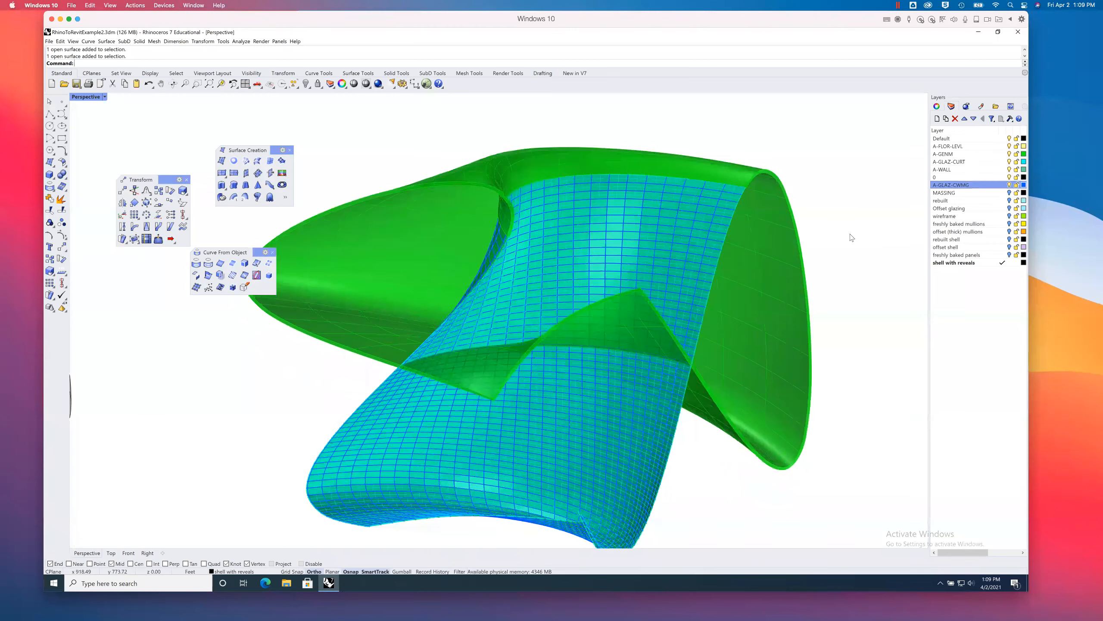
pyautogui.click(992, 155)
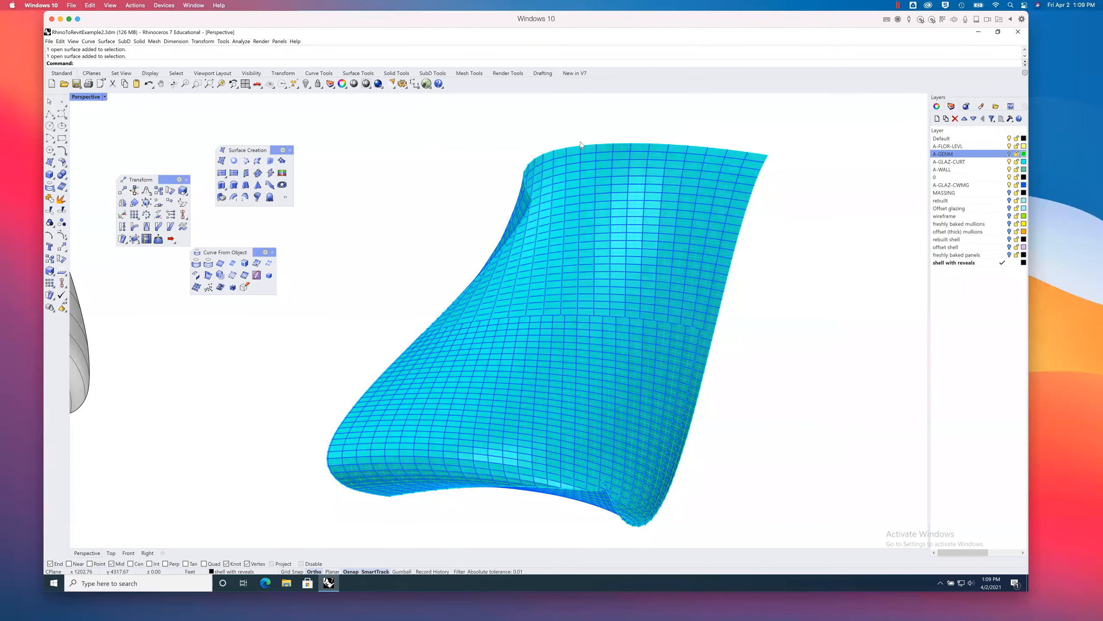
# Step: Examine the mullions and glass panels up close, including their intersections and the free edge of the curtain wall
pyautogui.scroll(5, 584, 183)
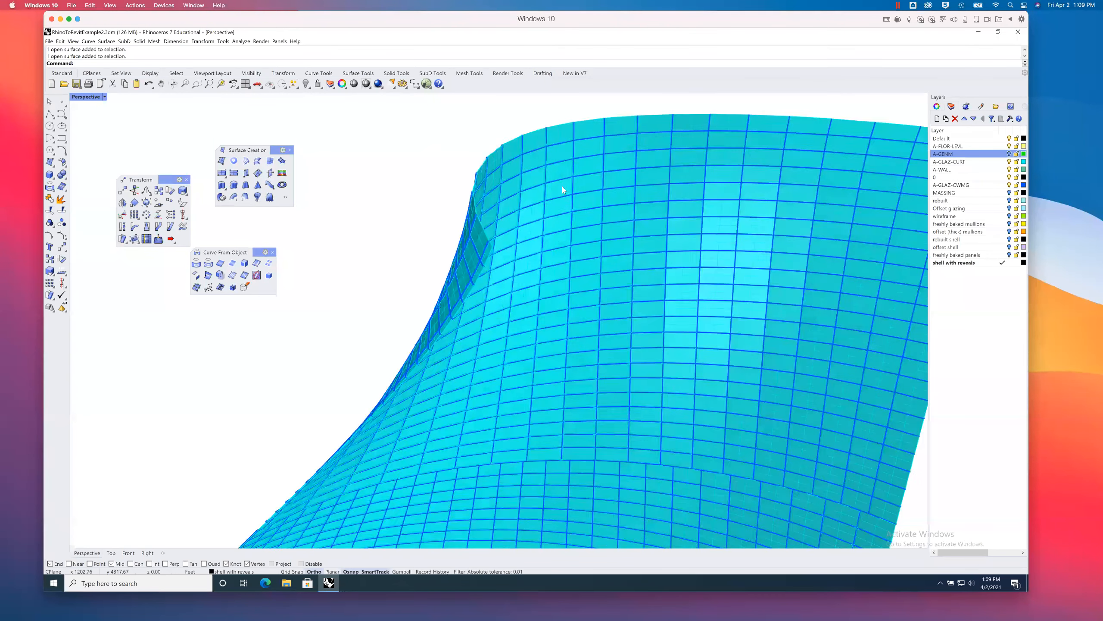
pyautogui.scroll(3, 562, 186)
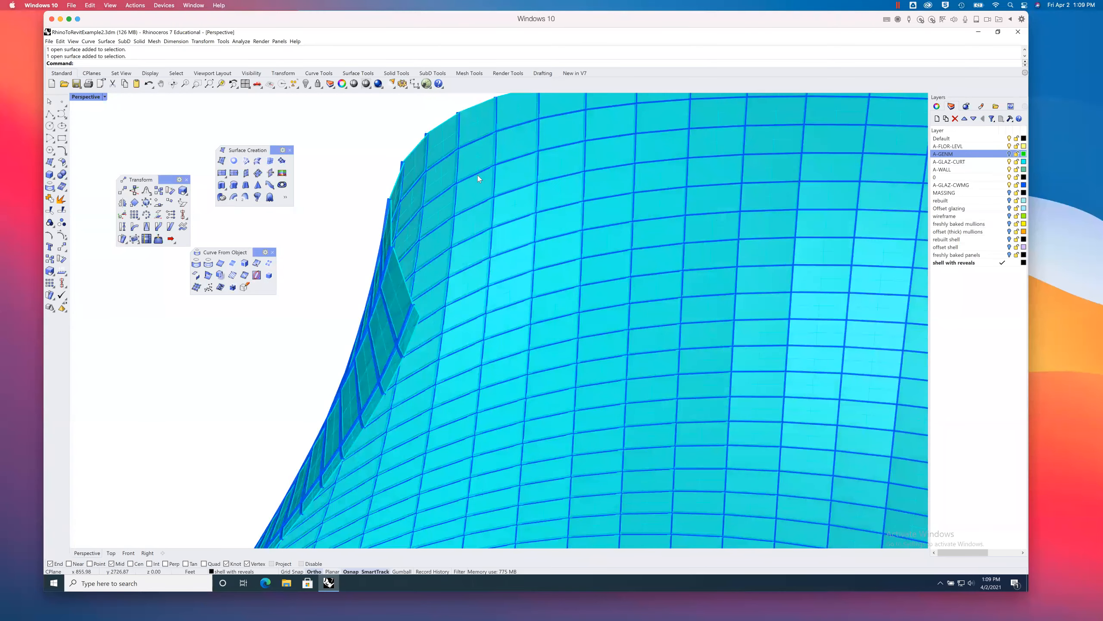
pyautogui.scroll(4, 477, 175)
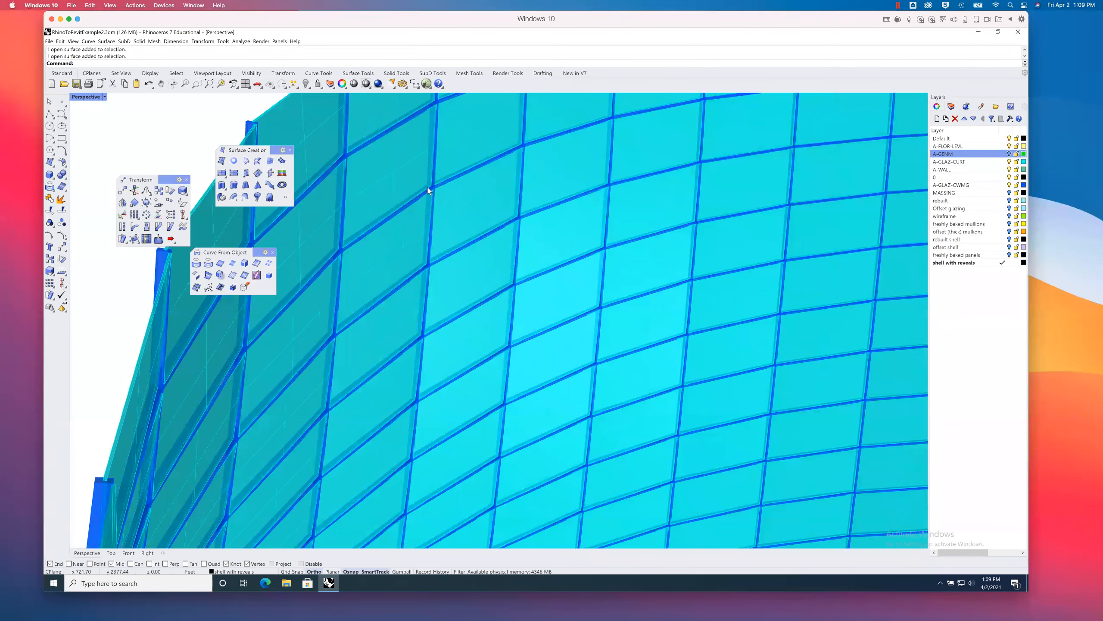
pyautogui.scroll(5, 381, 210)
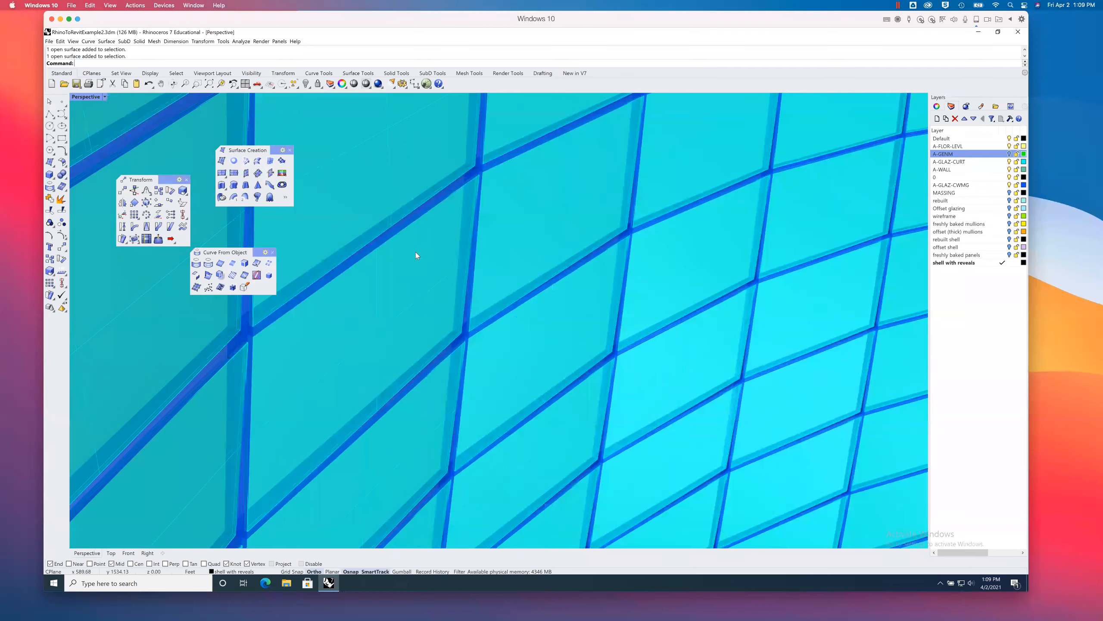
pyautogui.scroll(4, 485, 172)
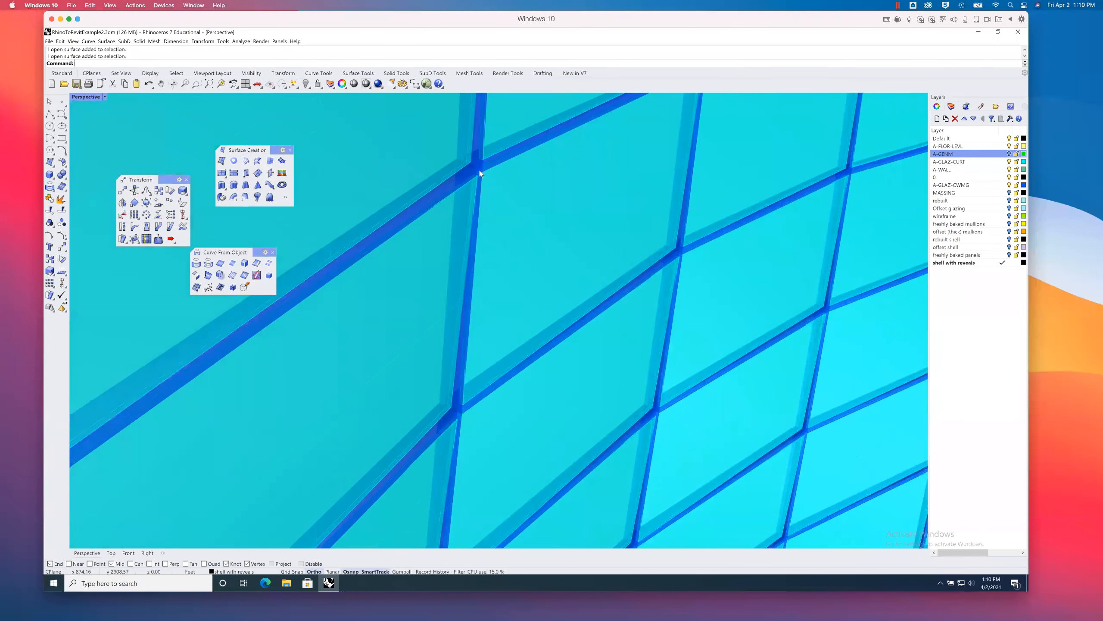
pyautogui.scroll(1, 480, 173)
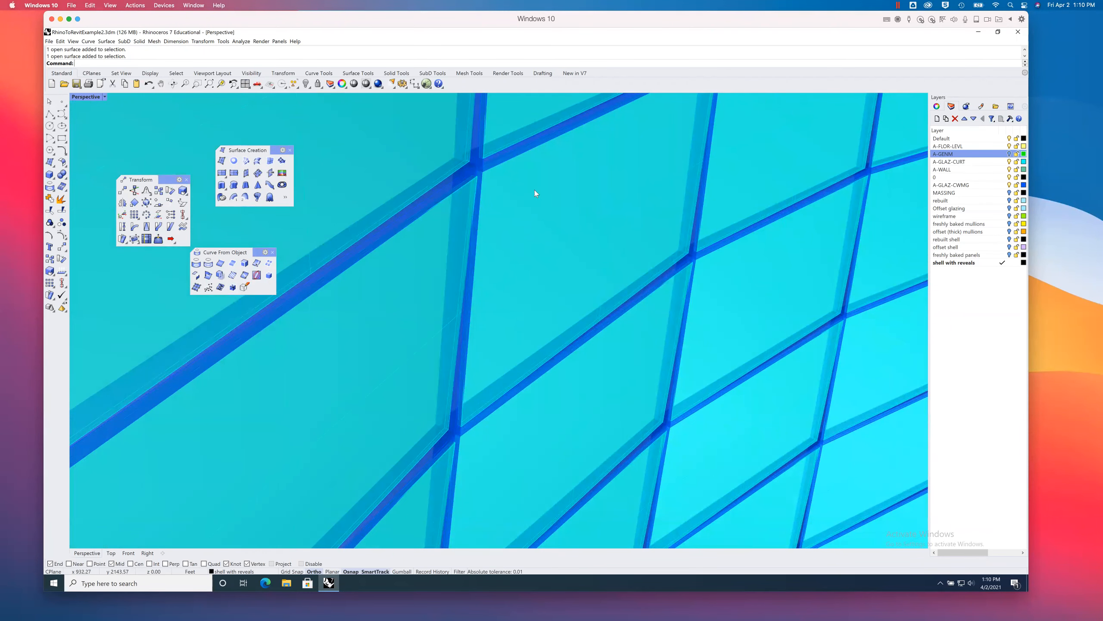
pyautogui.scroll(-4, 491, 181)
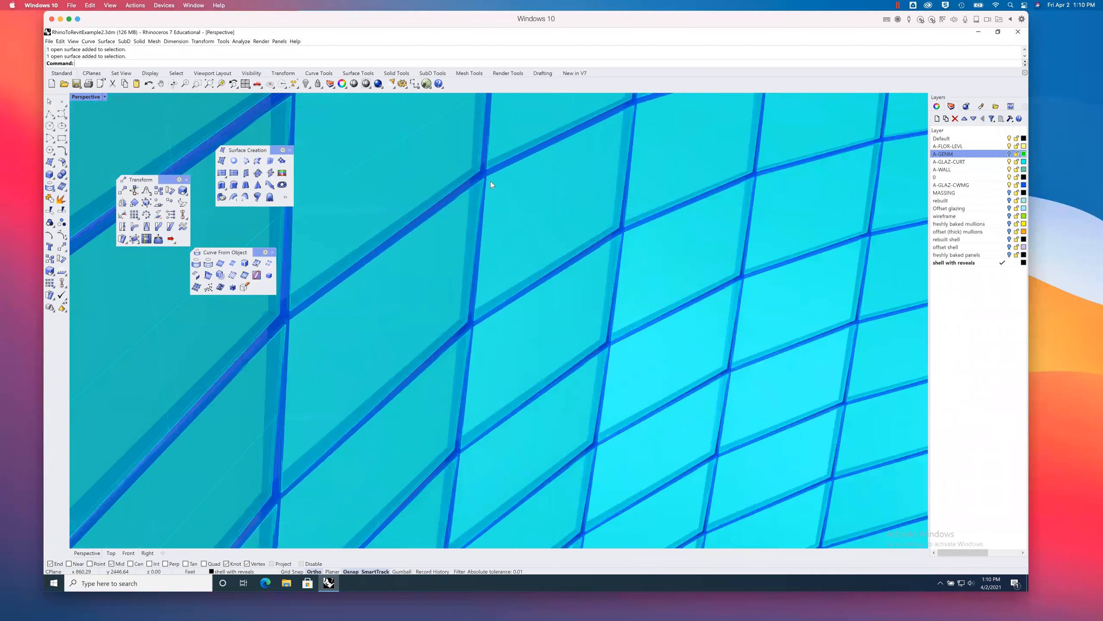
pyautogui.scroll(-3, 491, 182)
pyautogui.scroll(-4, 434, 225)
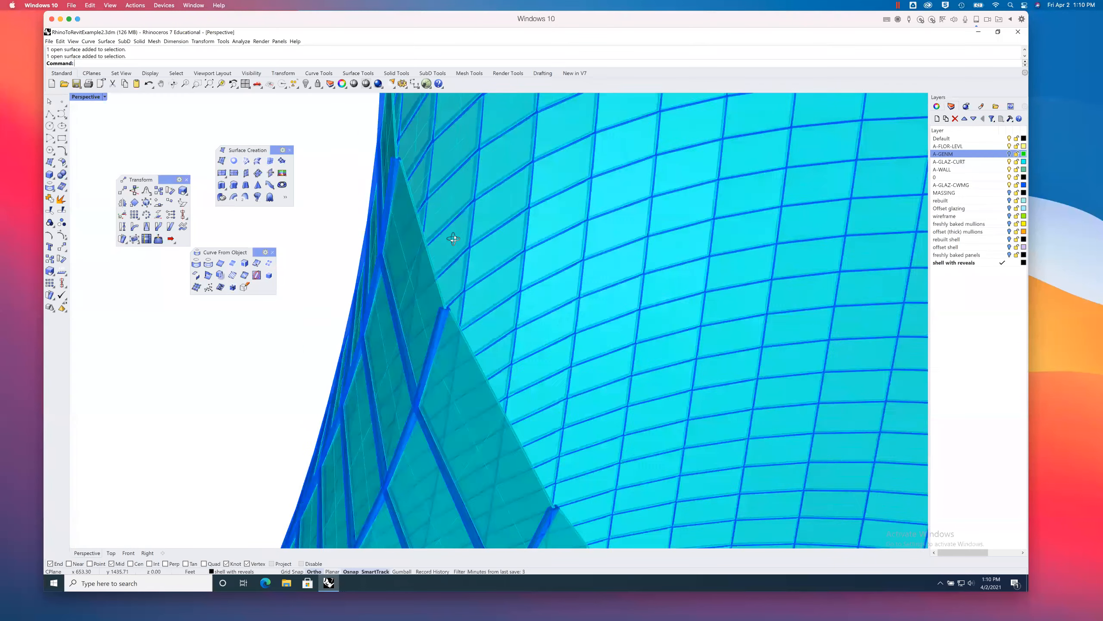
pyautogui.scroll(5, 405, 214)
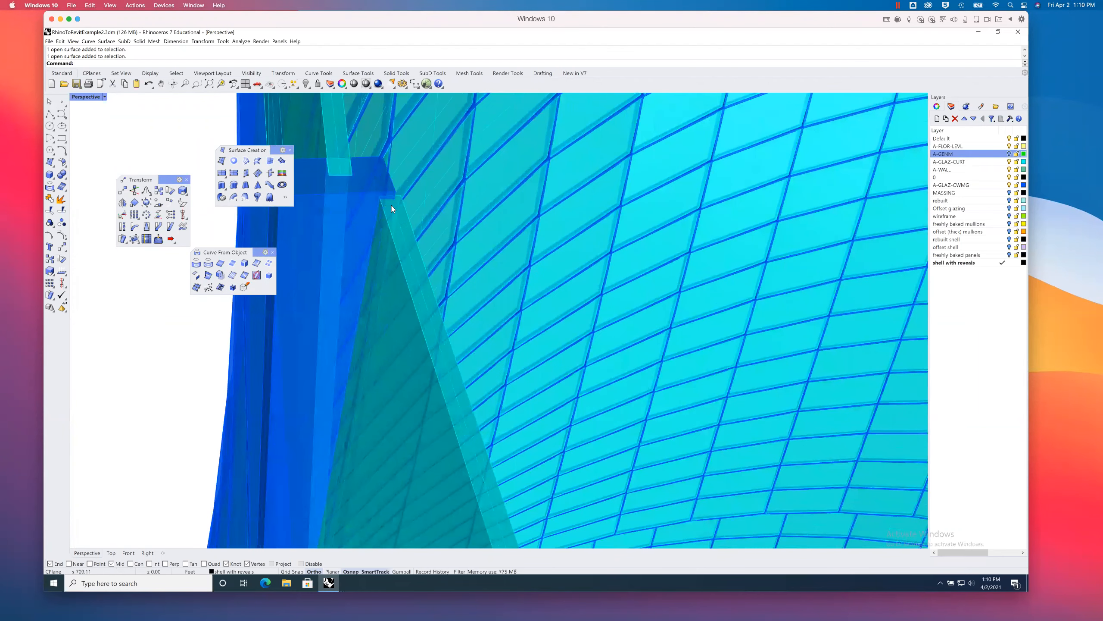
pyautogui.moveTo(417, 215); pyautogui.dragTo(529, 271, button='right')
pyautogui.moveTo(546, 323); pyautogui.dragTo(384, 347, button='right')
pyautogui.scroll(3, 351, 361)
pyautogui.scroll(3, 351, 361)
pyautogui.scroll(-5, 385, 347)
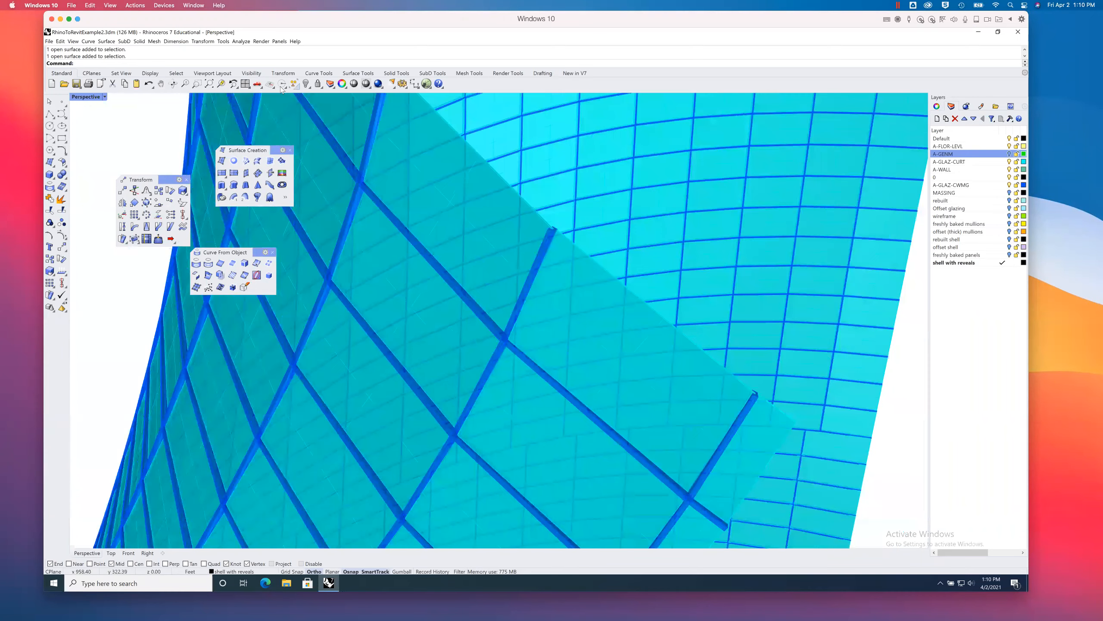
# Step: Frame all visible geometry and examine the panel grid around the curtain wall's narrow bend from both sides
pyautogui.click(208, 84)
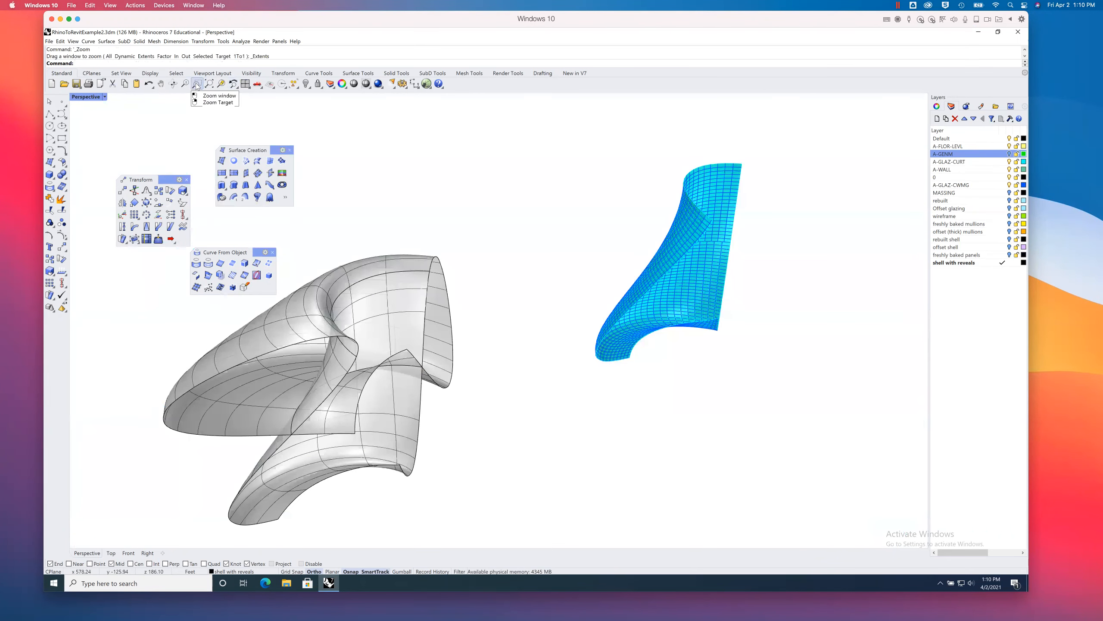
pyautogui.click(197, 85)
pyautogui.moveTo(683, 228); pyautogui.dragTo(696, 236)
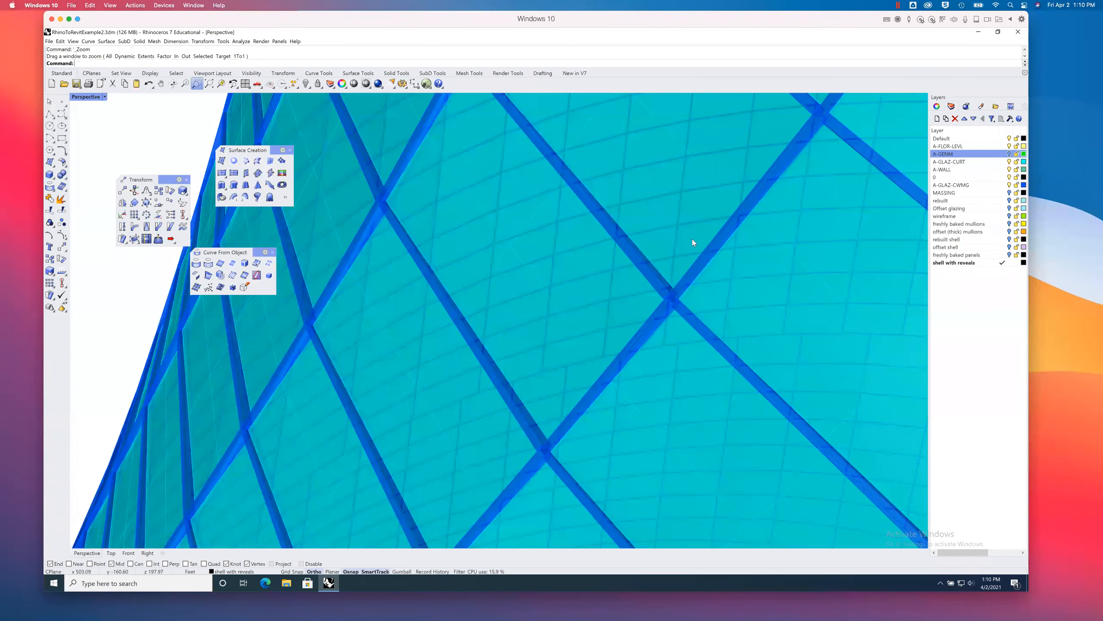
pyautogui.moveTo(688, 313); pyautogui.dragTo(830, 452, button='right')
pyautogui.scroll(-5, 886, 523)
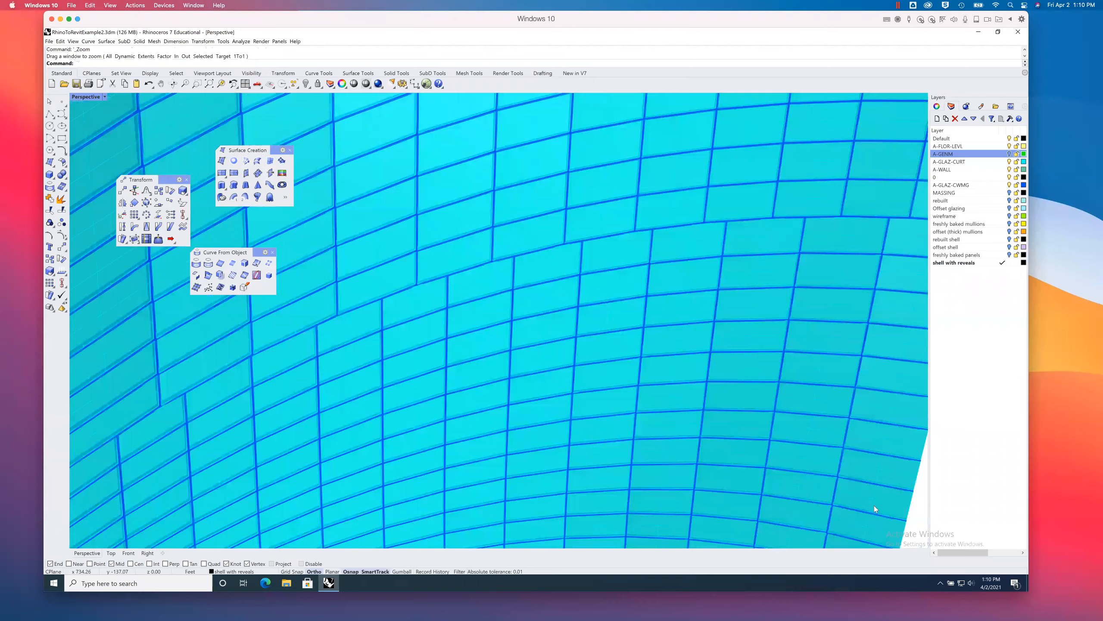
pyautogui.scroll(-4, 792, 387)
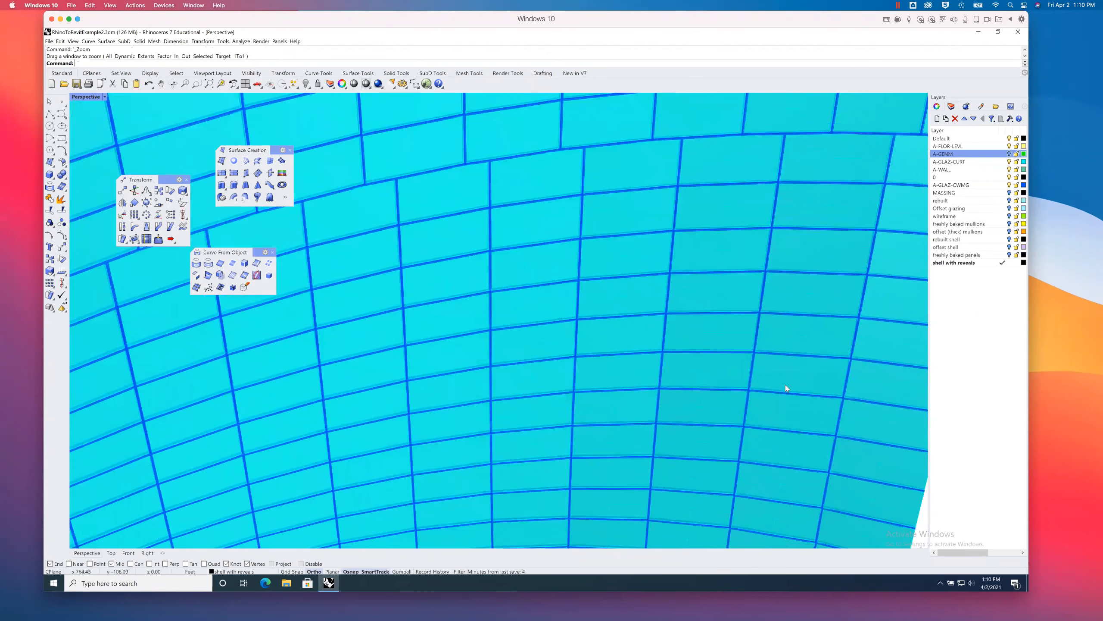
# Step: Examine the curtain wall's panel grid from farther out and pick one glass panel near the horizontal seam, clearing the selection again
pyautogui.scroll(-5, 751, 382)
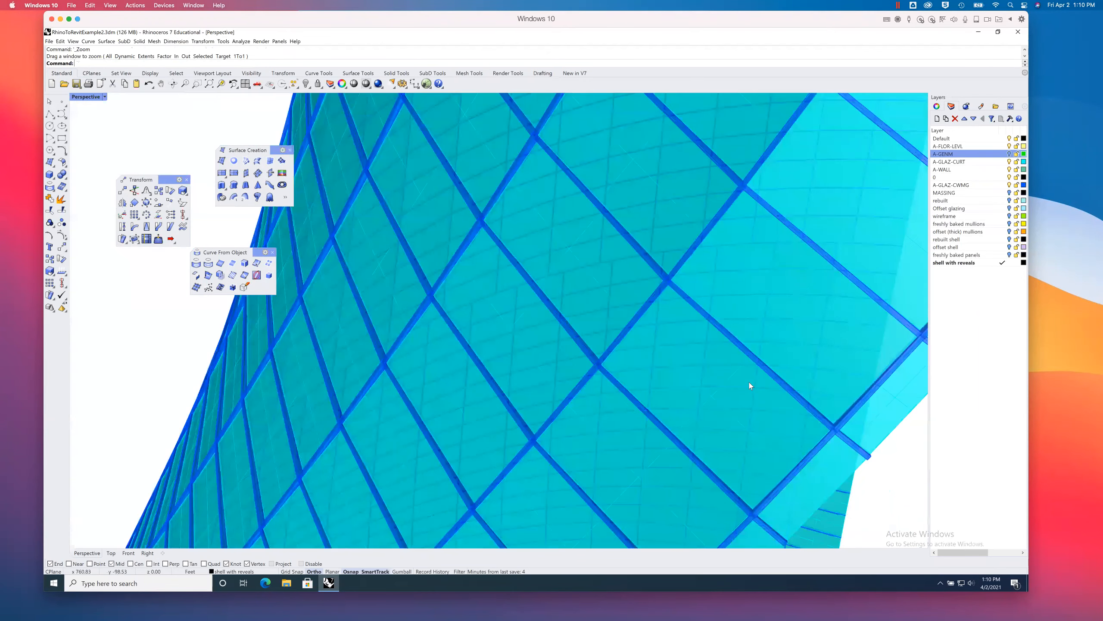
pyautogui.scroll(-5, 713, 380)
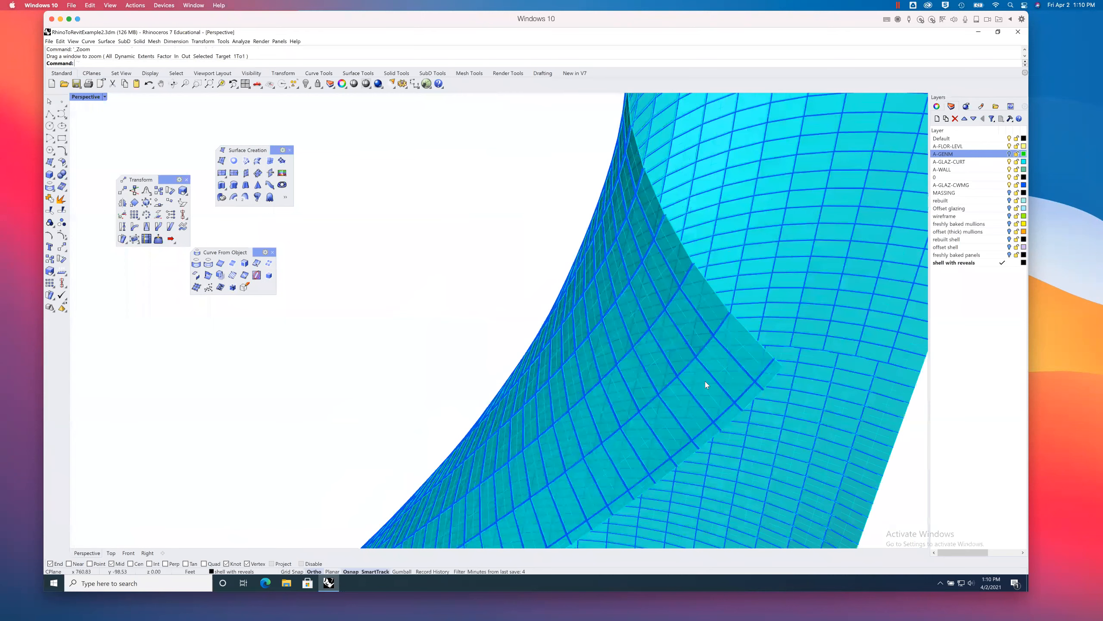
pyautogui.moveTo(720, 383); pyautogui.dragTo(704, 369, button='right')
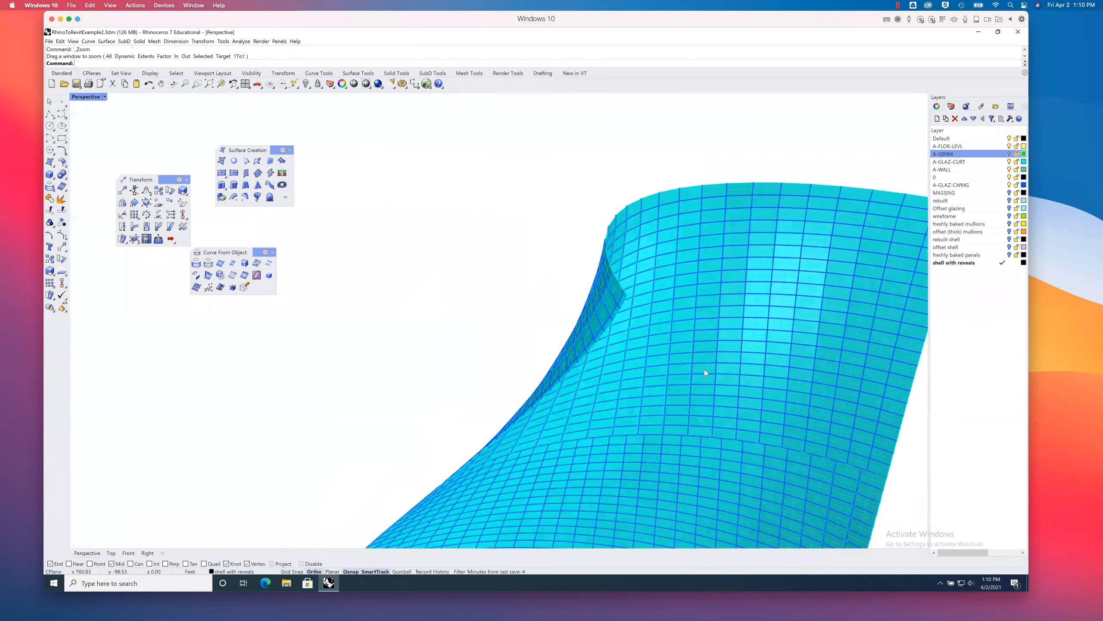
pyautogui.click(659, 436)
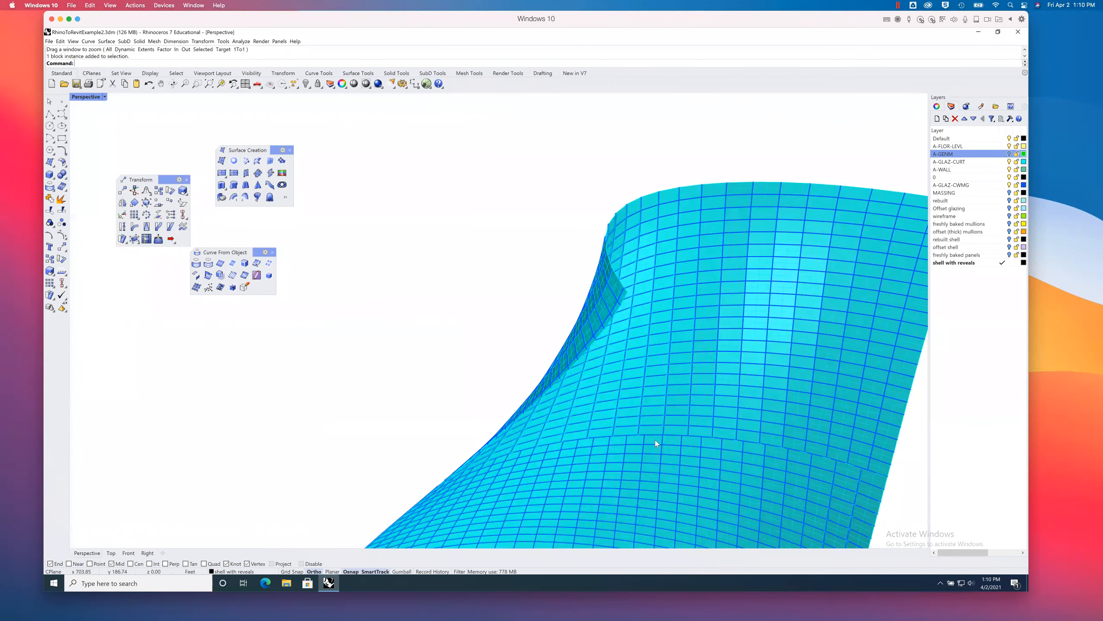
pyautogui.click(654, 440)
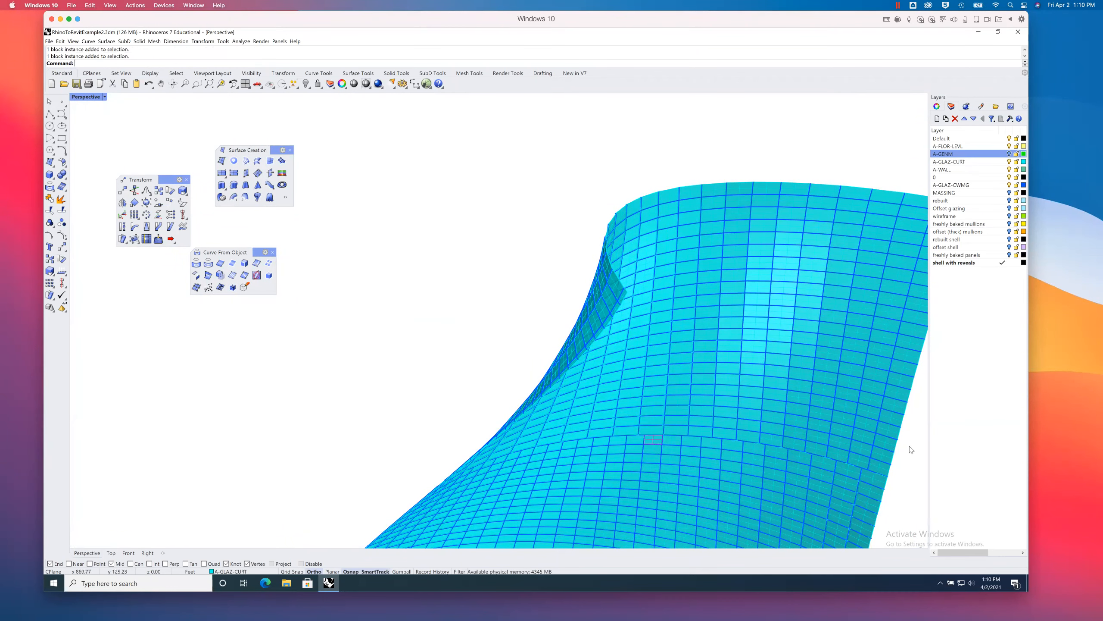
pyautogui.press('Escape')
# Step: Examine how the curtain wall runs through the green A-GENM shell, viewing it from several sides and from the open end
pyautogui.scroll(-2, 608, 322)
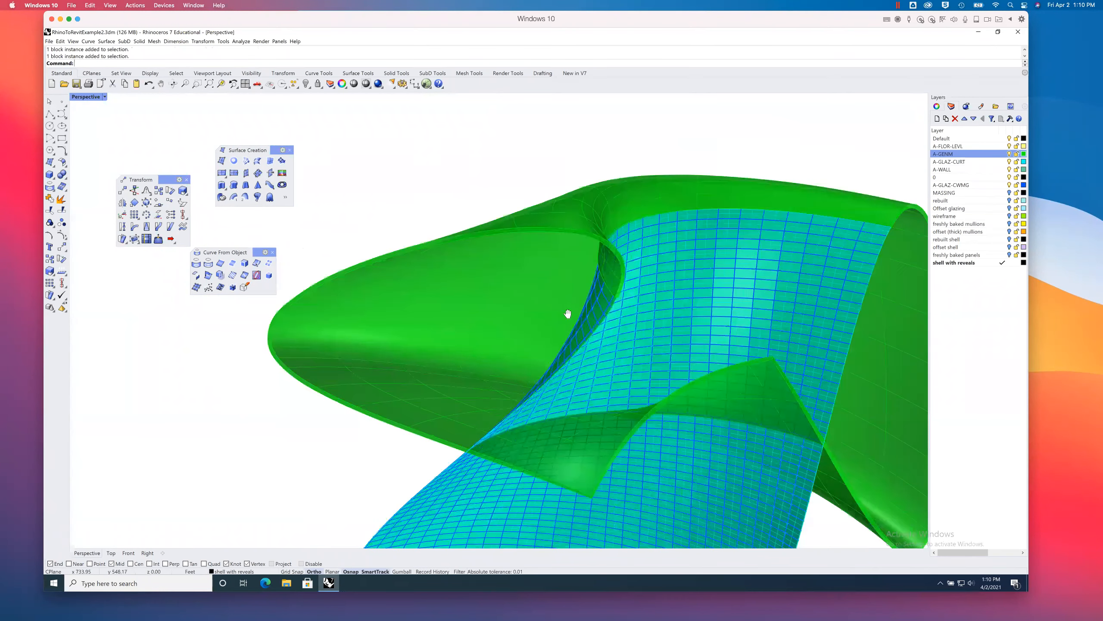
pyautogui.scroll(-2, 656, 299)
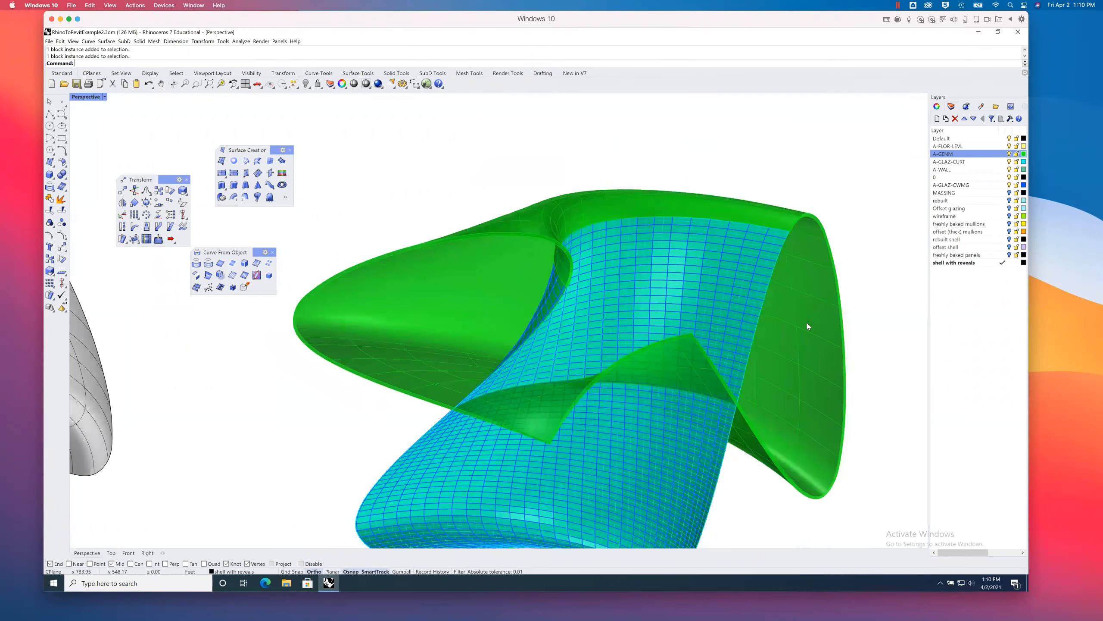
pyautogui.moveTo(858, 244); pyautogui.dragTo(776, 290, button='right')
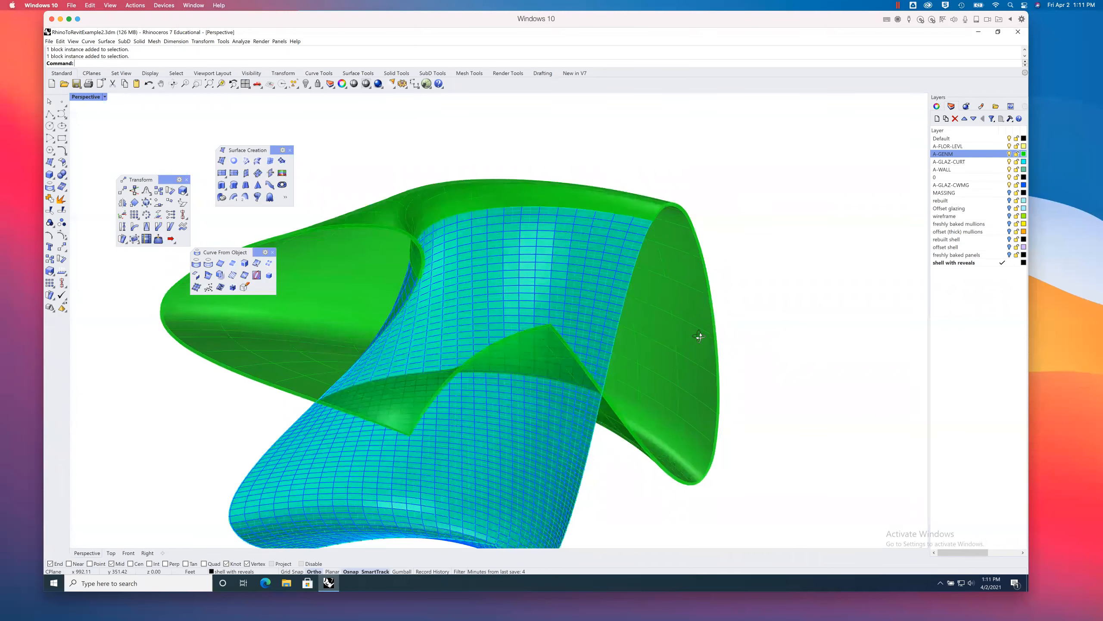
pyautogui.moveTo(505, 316); pyautogui.dragTo(419, 327, button='right')
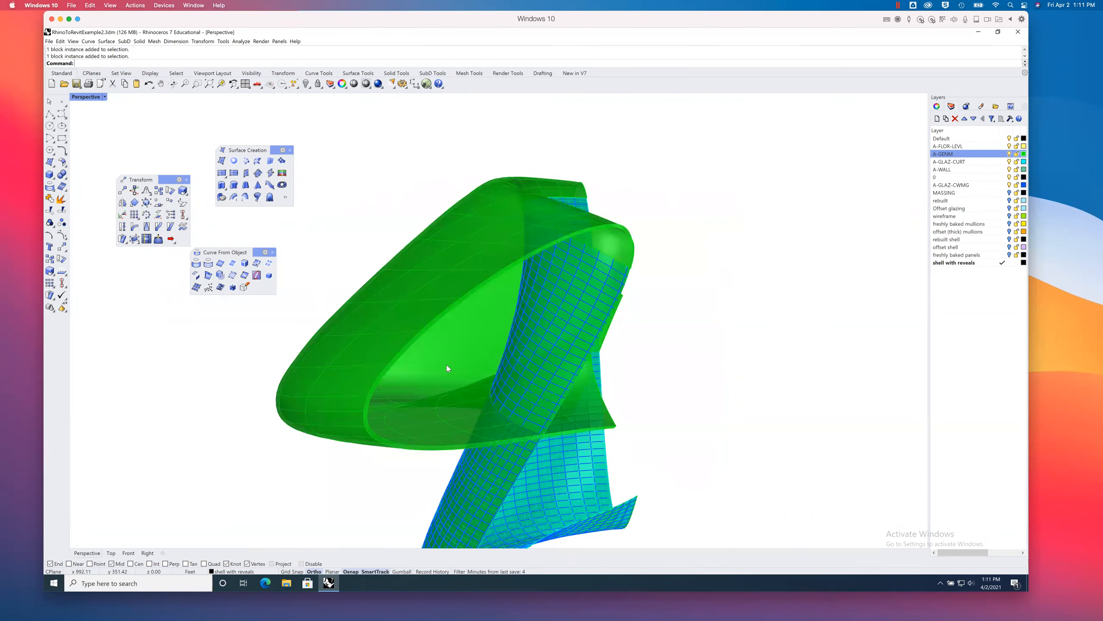
pyautogui.scroll(2, 442, 359)
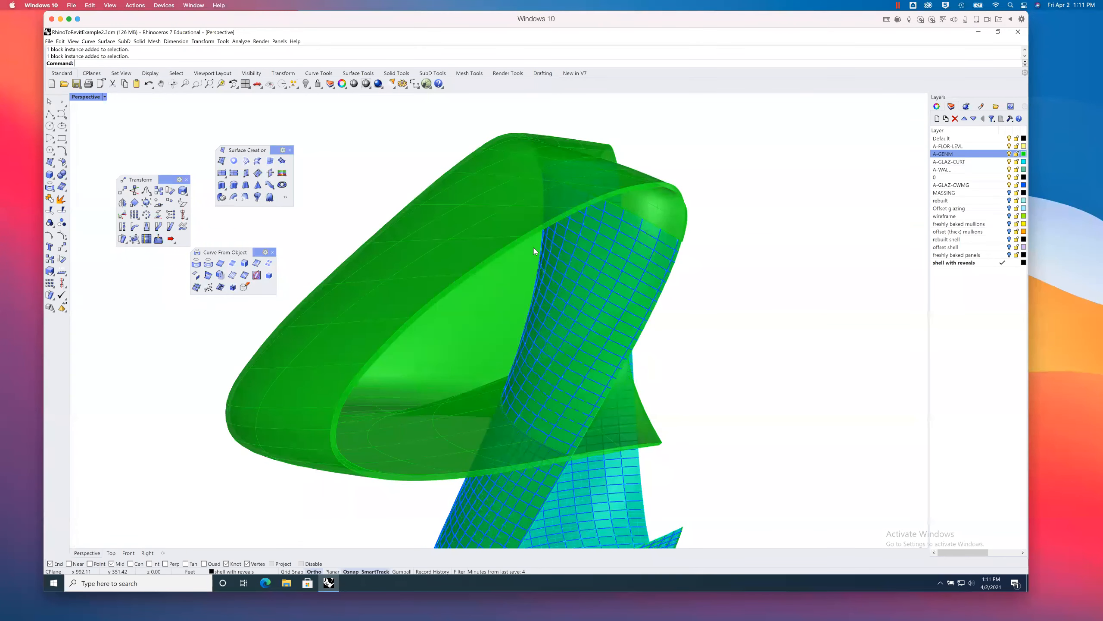
pyautogui.scroll(1, 319, 342)
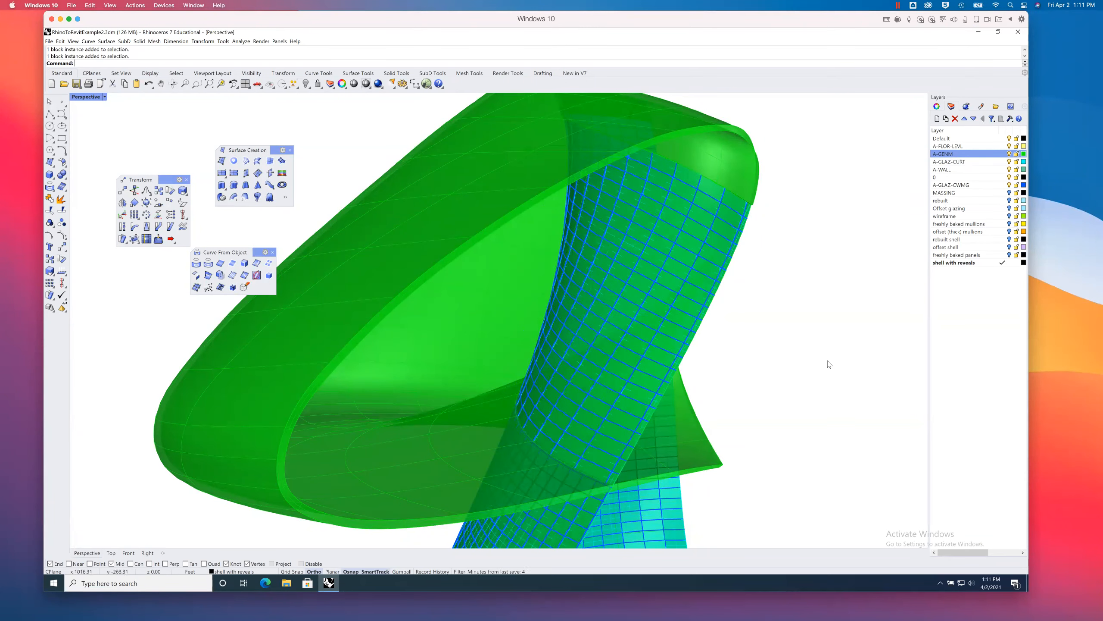
pyautogui.scroll(-3, 819, 367)
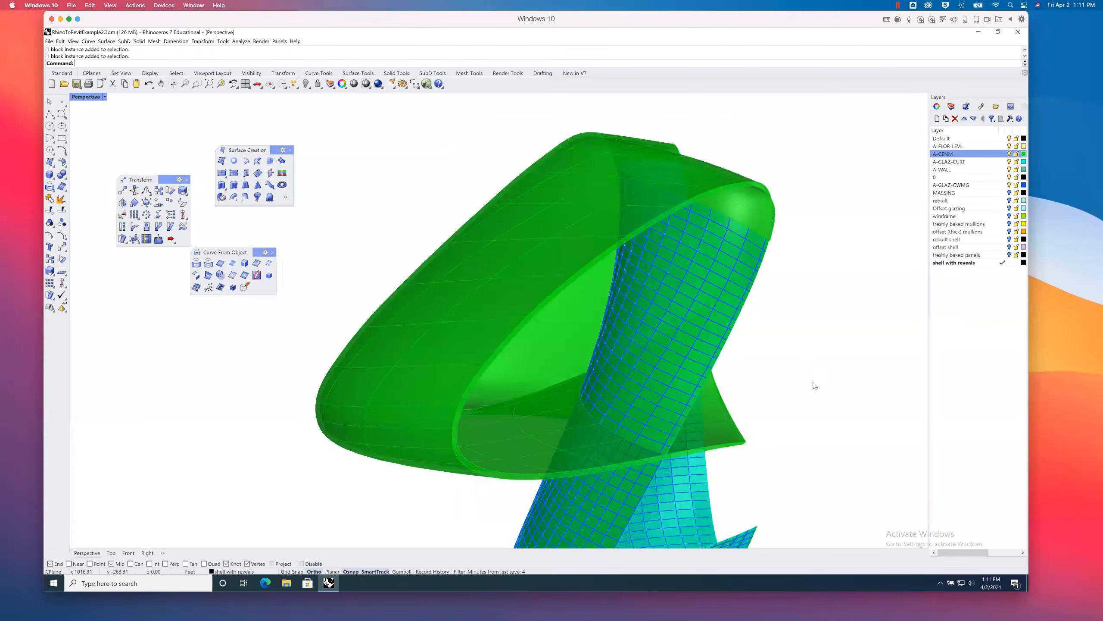
pyautogui.scroll(-2, 717, 278)
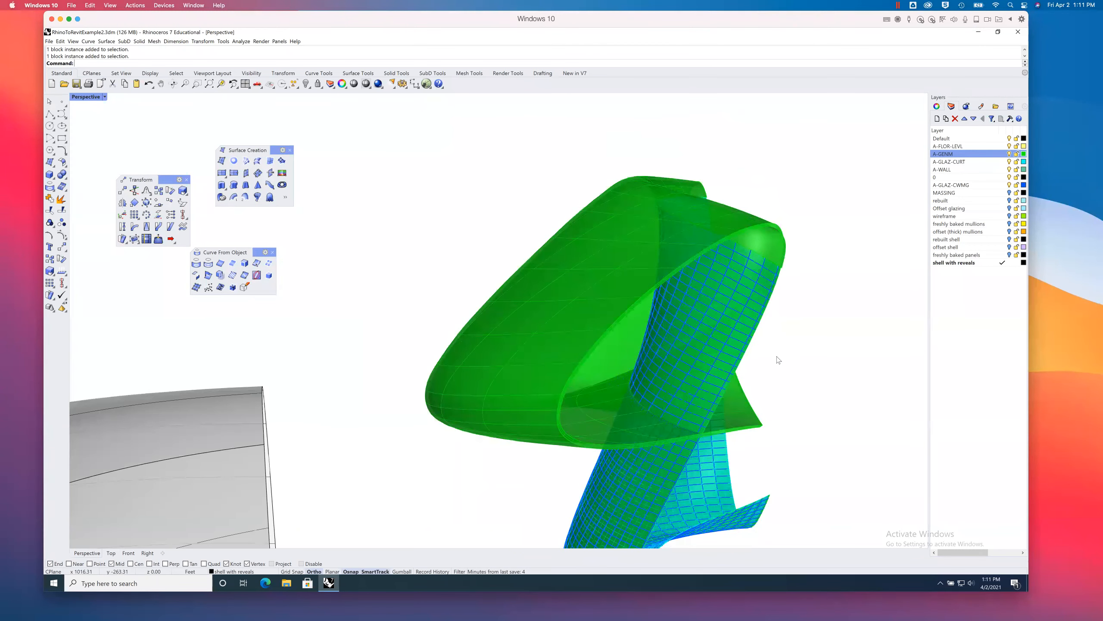
pyautogui.moveTo(795, 333); pyautogui.dragTo(762, 361, button='right')
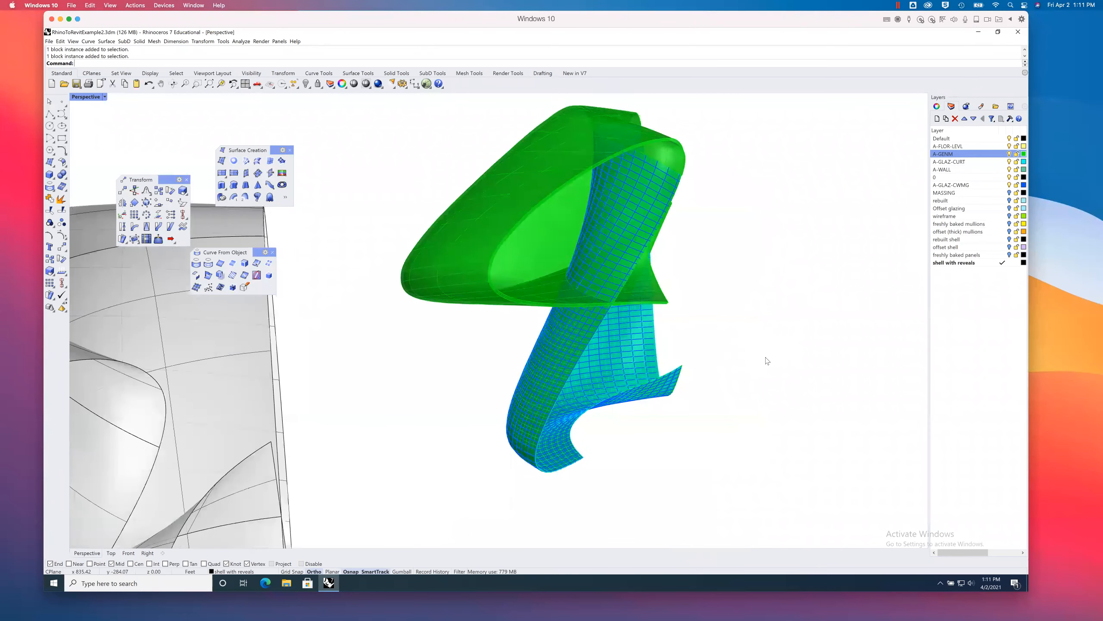
pyautogui.press('Home')
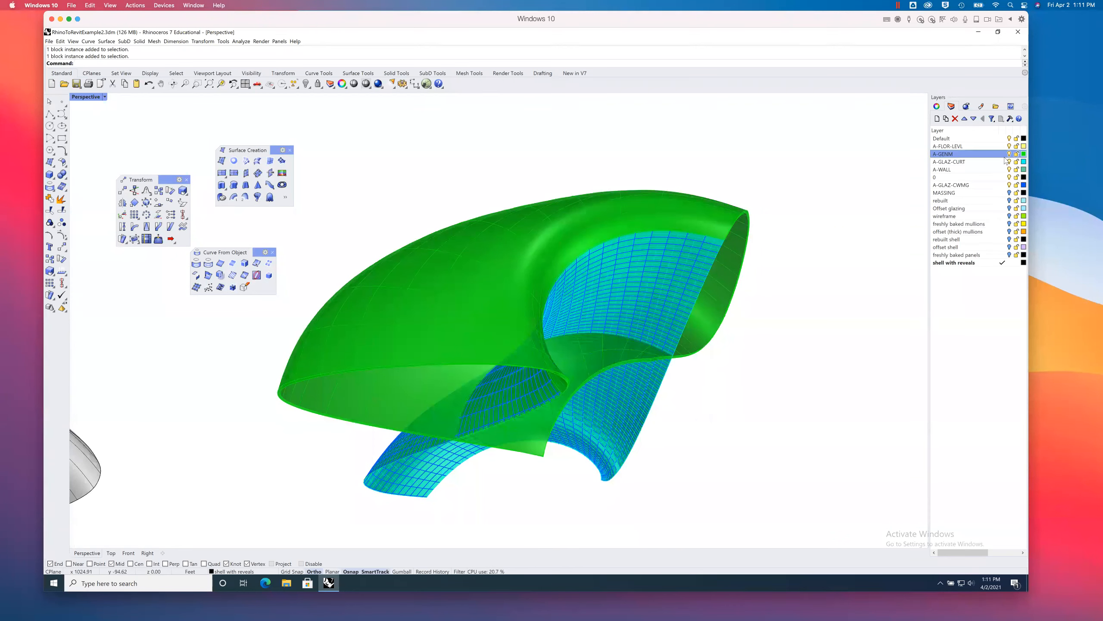
# Step: Turn on the MASSING layer and frame all visible geometry
pyautogui.click(1011, 193)
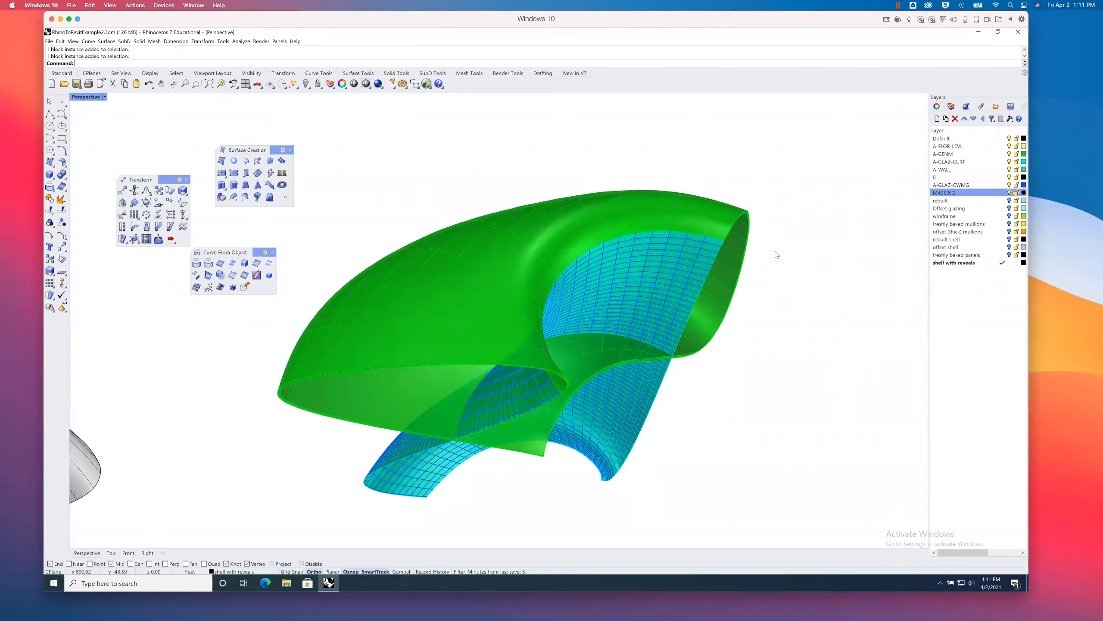
pyautogui.scroll(-2, 777, 253)
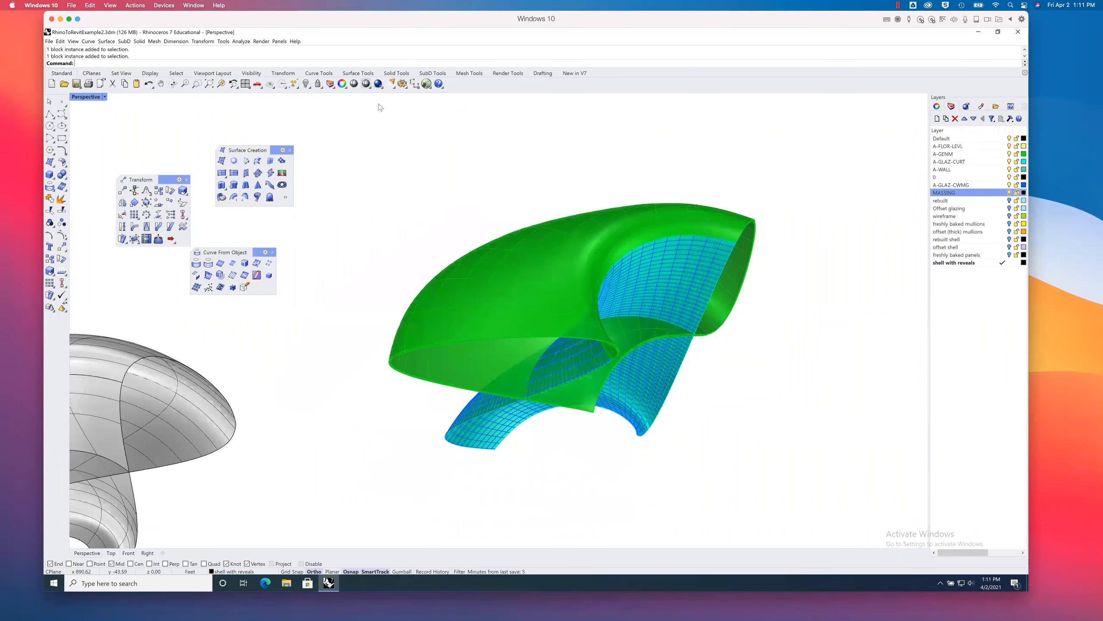
pyautogui.click(209, 84)
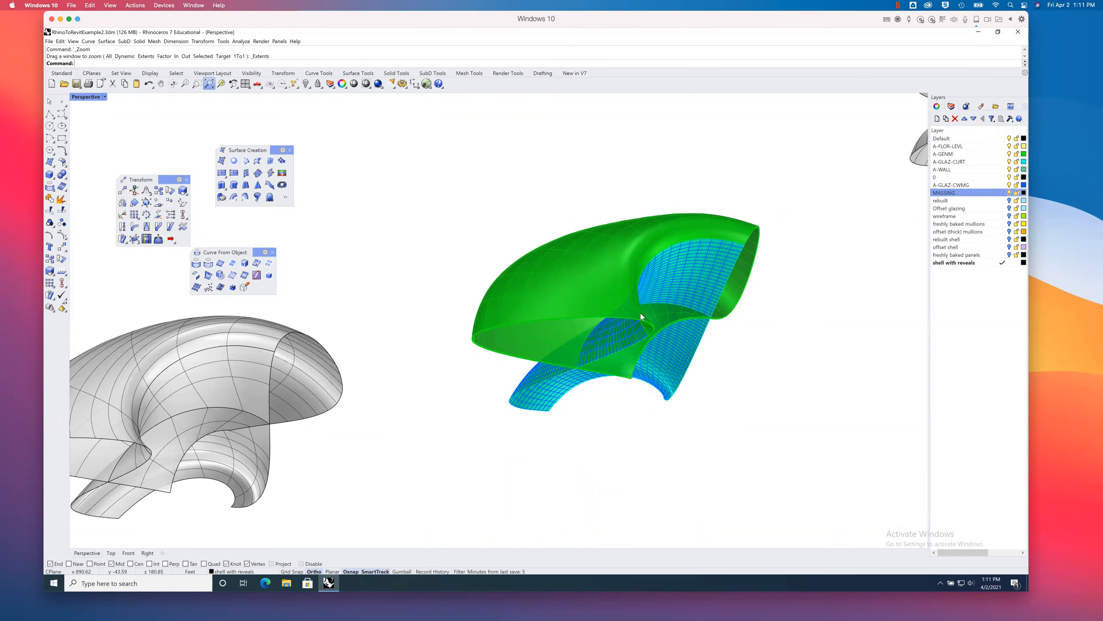
pyautogui.scroll(-2, 621, 321)
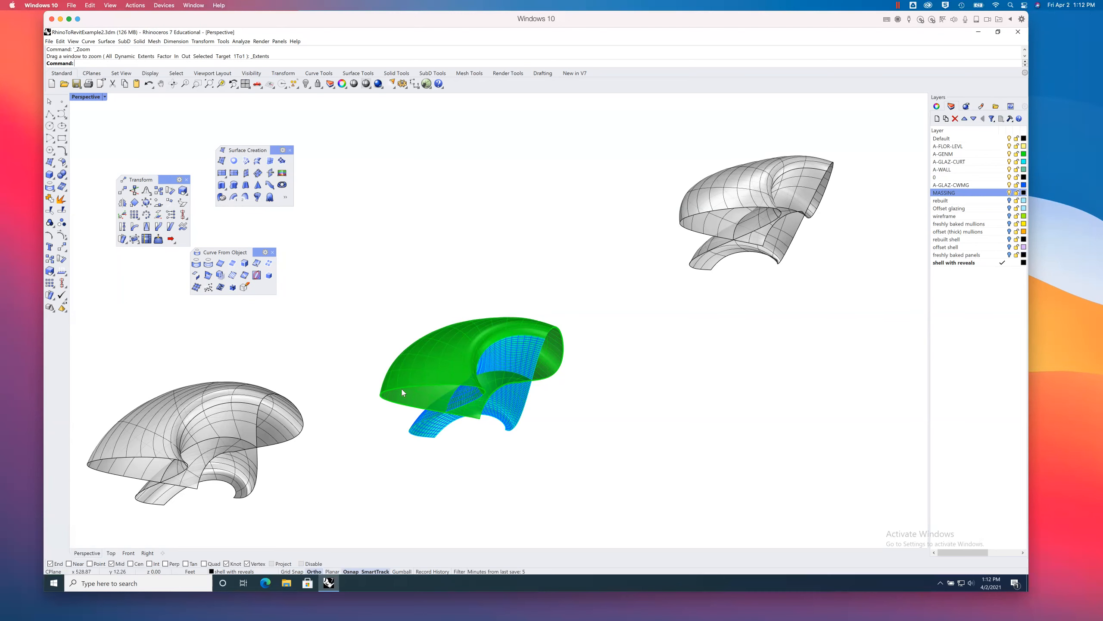
# Step: Compare the detailed green shell and curtain wall with the grey shells on either side of it
pyautogui.scroll(3, 449, 399)
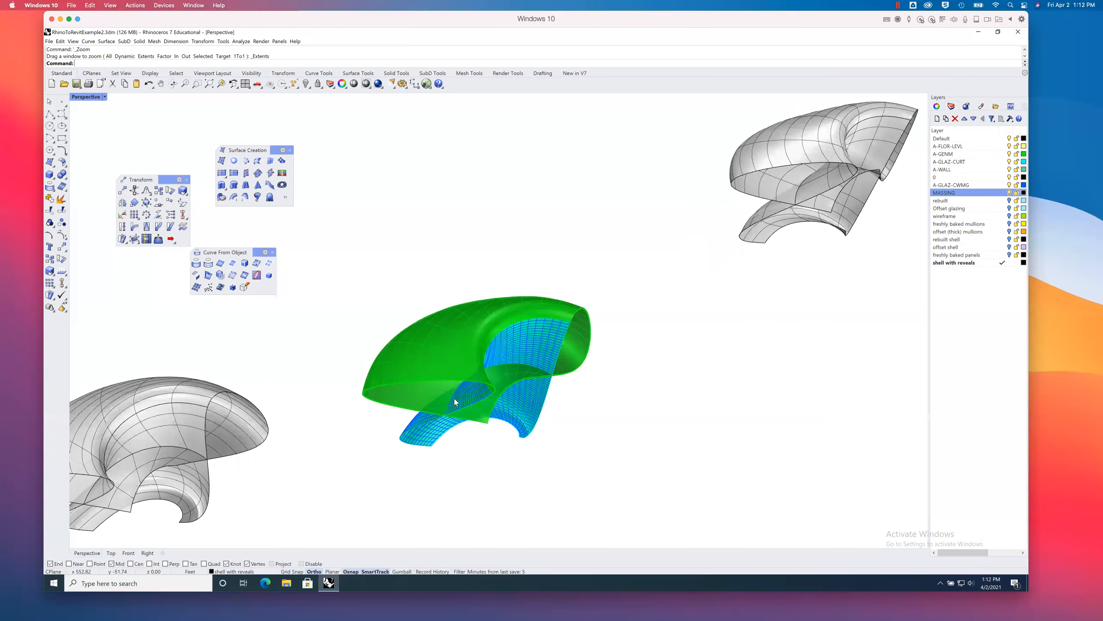
pyautogui.scroll(2, 460, 383)
pyautogui.scroll(2, 444, 429)
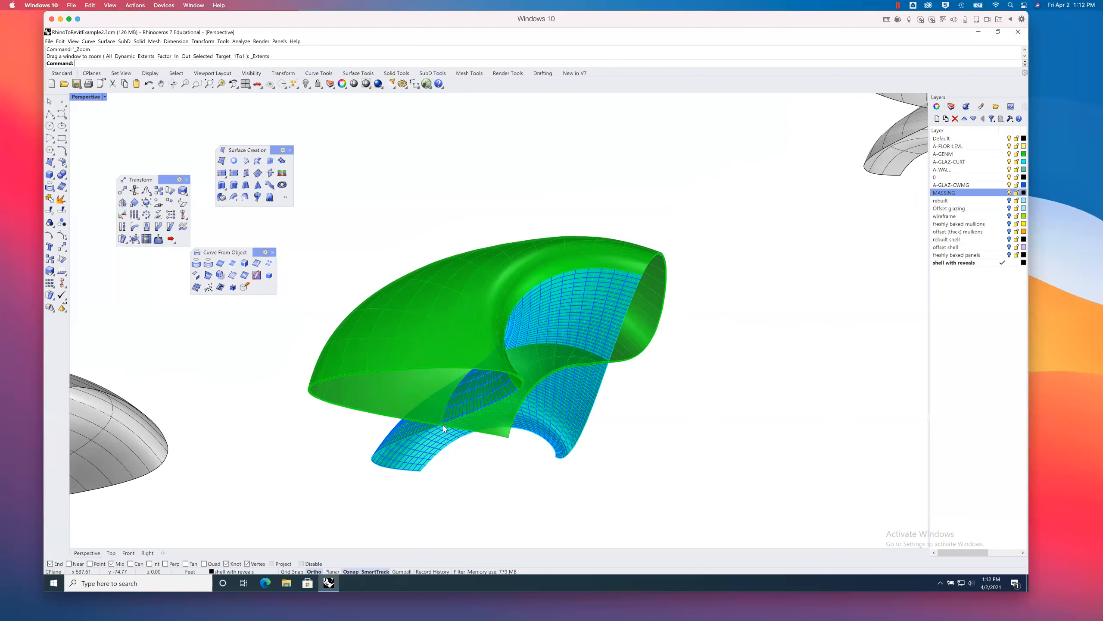
pyautogui.scroll(-1, 550, 301)
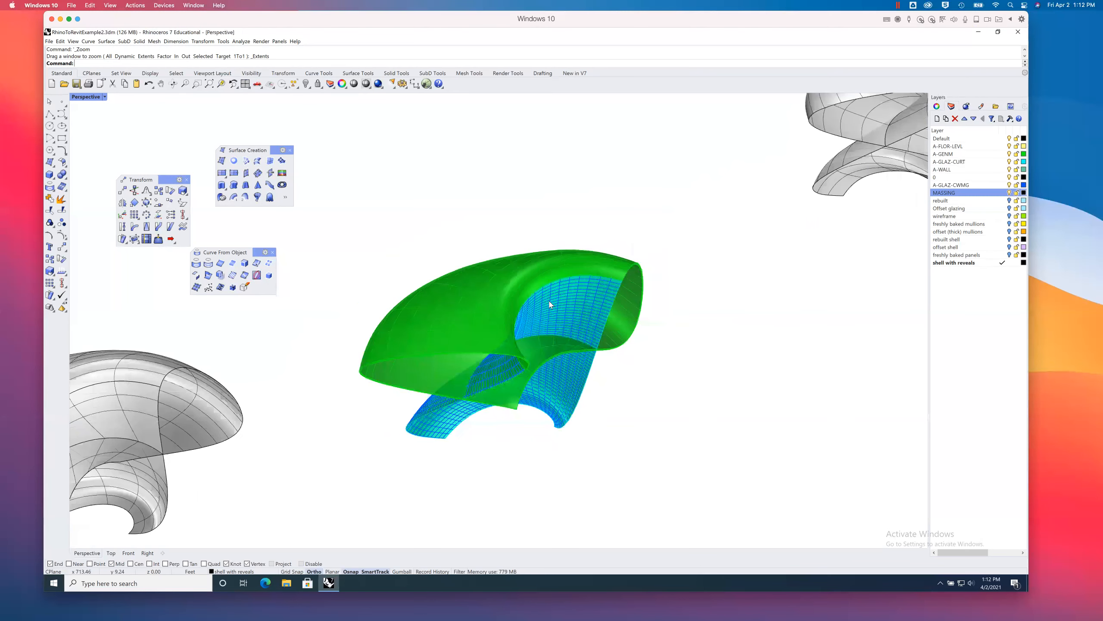
pyautogui.scroll(-1, 732, 242)
pyautogui.scroll(-1, 660, 284)
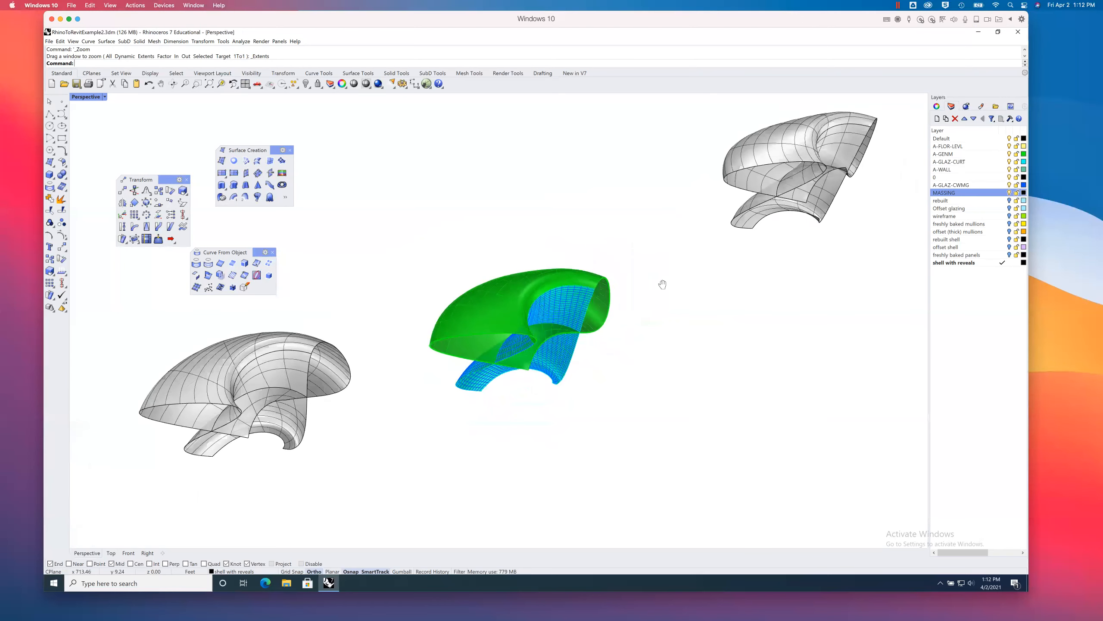
pyautogui.scroll(-1, 634, 294)
pyautogui.scroll(1, 637, 292)
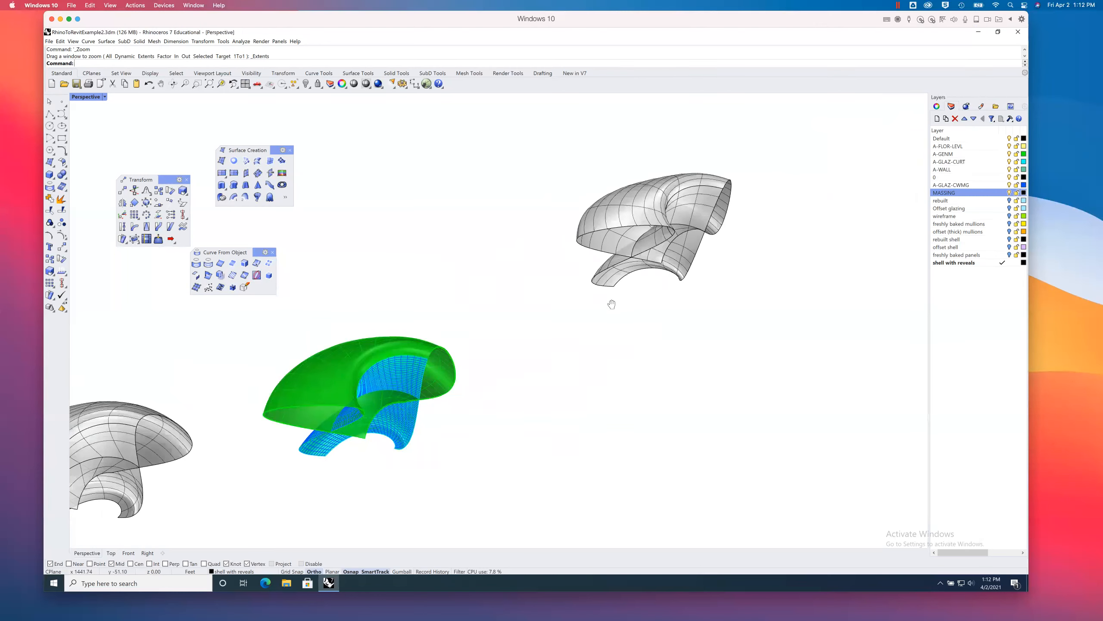
# Step: Show the rebuilt layer's glazing surface, first without the MASSING shell and again with it, and examine how the two overlap
pyautogui.keyDown('shift'); pyautogui.moveTo(684, 264); pyautogui.dragTo(671, 272, button='right'); pyautogui.keyUp('shift')
pyautogui.keyDown('shift'); pyautogui.moveTo(767, 191); pyautogui.dragTo(691, 224, button='right'); pyautogui.keyUp('shift')
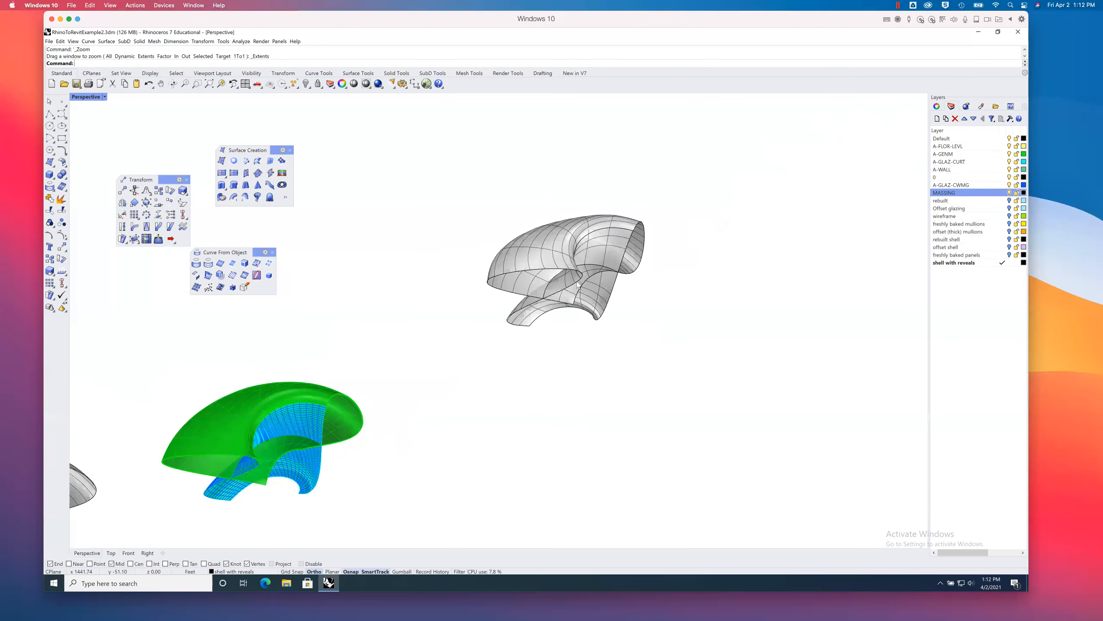
pyautogui.scroll(5, 580, 285)
pyautogui.moveTo(694, 299); pyautogui.dragTo(685, 296, button='right')
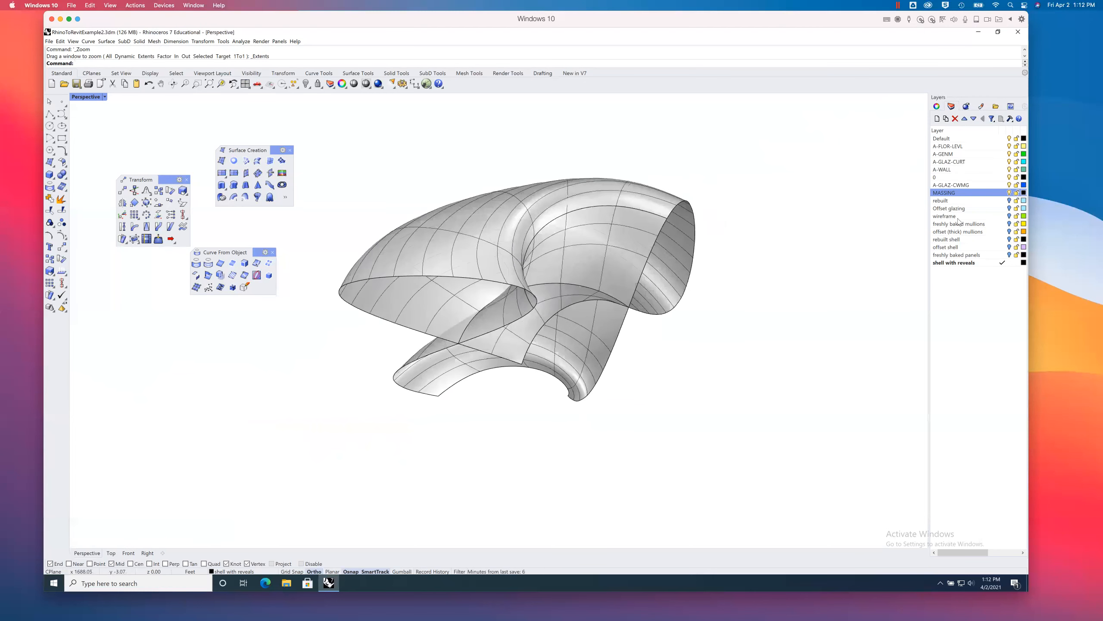
pyautogui.click(1009, 200)
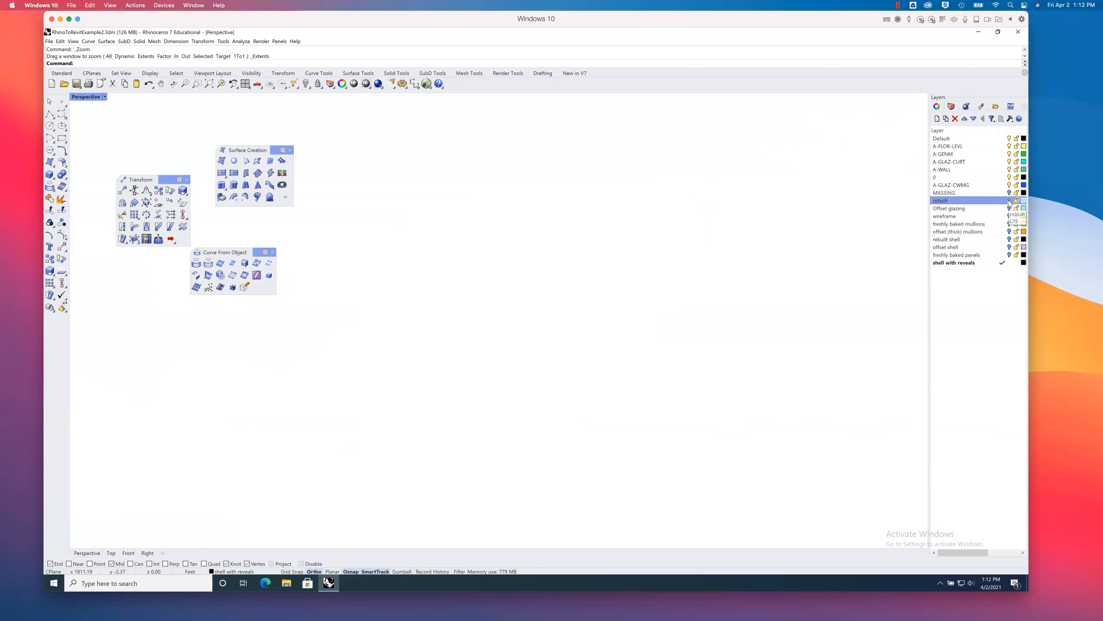
pyautogui.click(1009, 201)
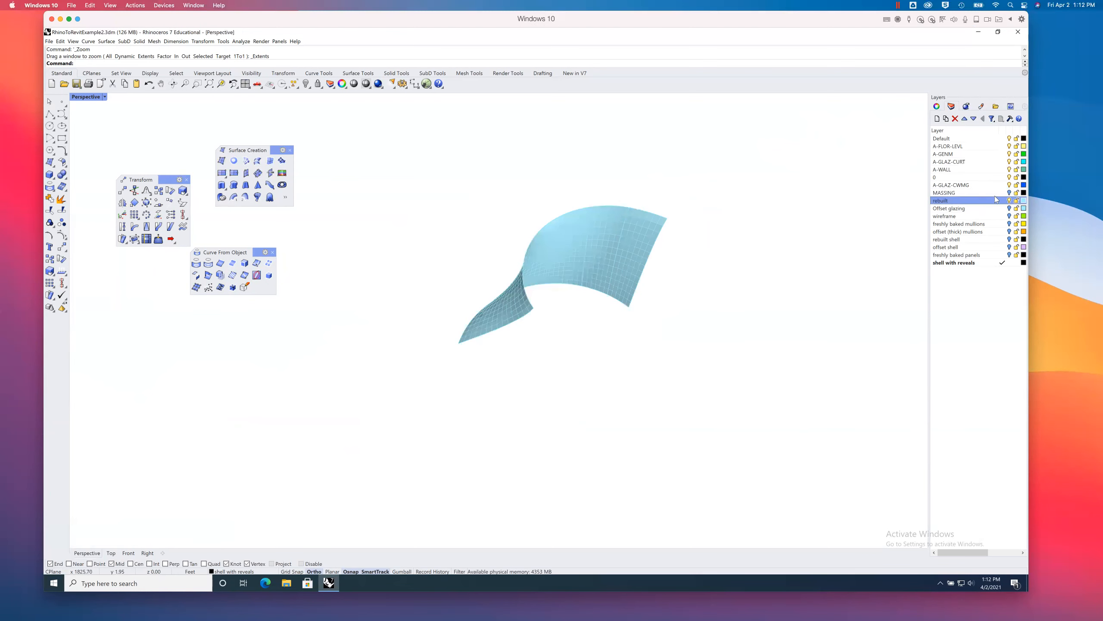
pyautogui.click(1009, 193)
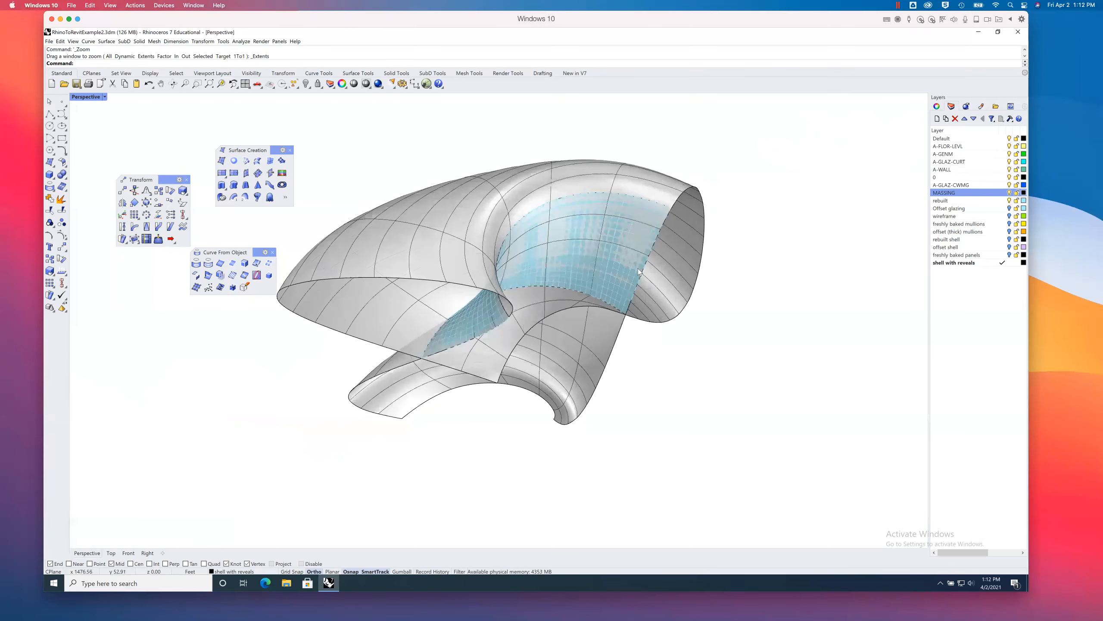
pyautogui.scroll(2, 634, 268)
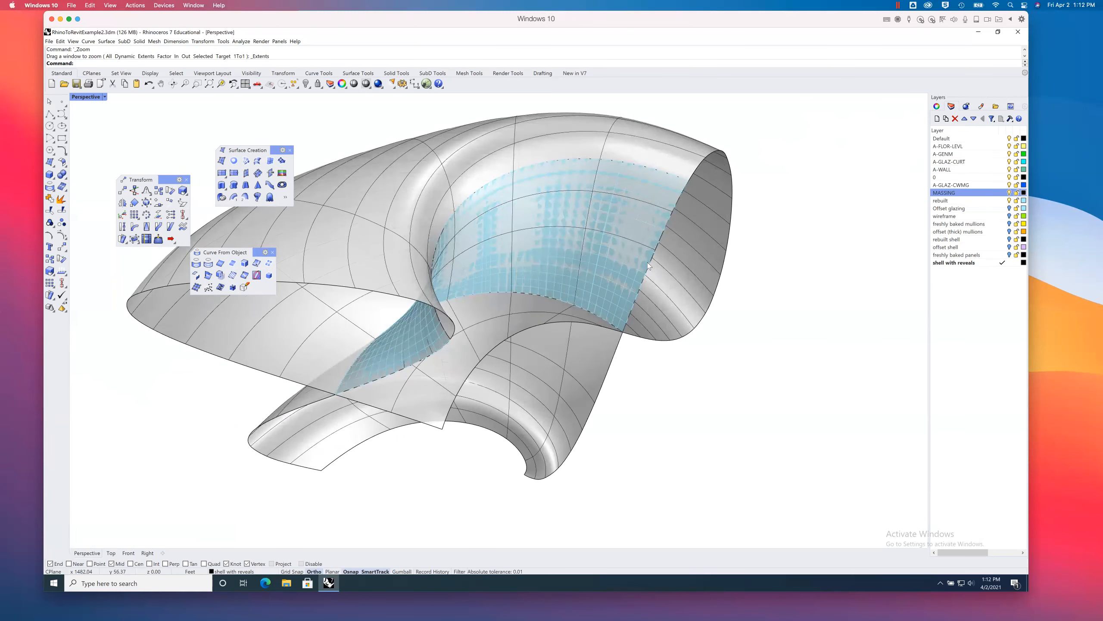
pyautogui.scroll(3, 603, 262)
pyautogui.scroll(-1, 608, 259)
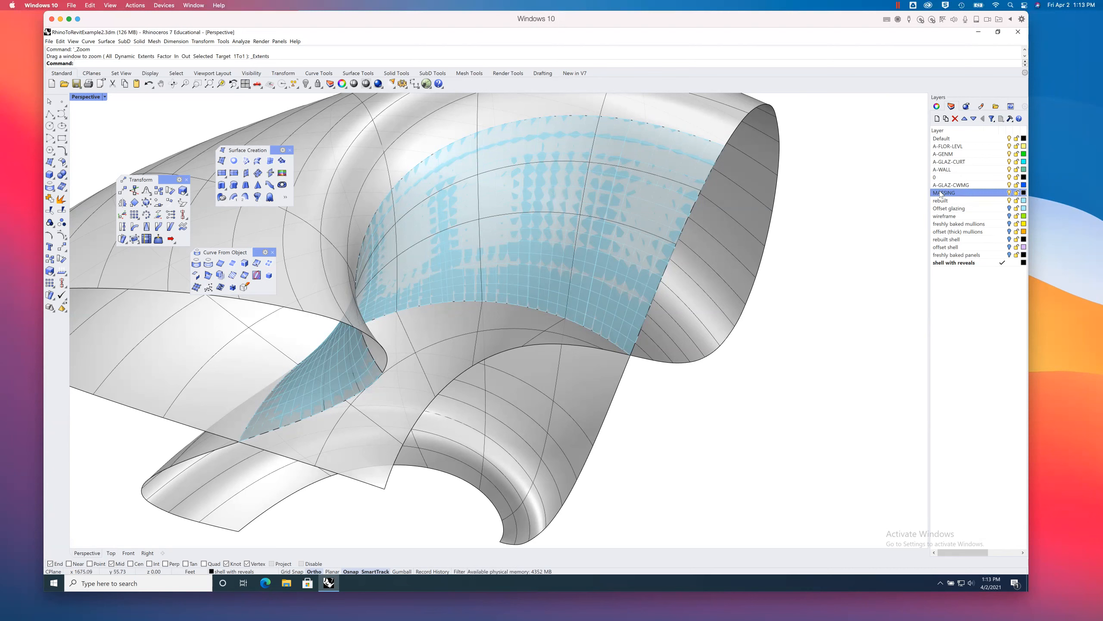
# Step: Hide the MASSING shell, turn on the Offset glazing layer, and inspect the glazing's edge at its free corner
pyautogui.click(1010, 200)
pyautogui.click(1010, 208)
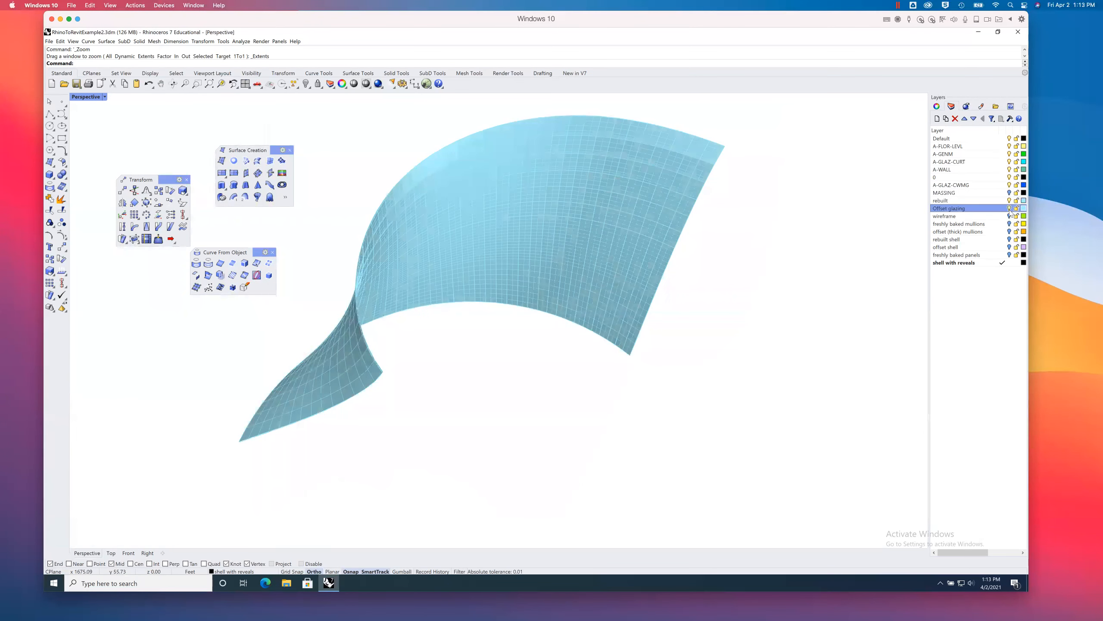
pyautogui.scroll(6, 386, 376)
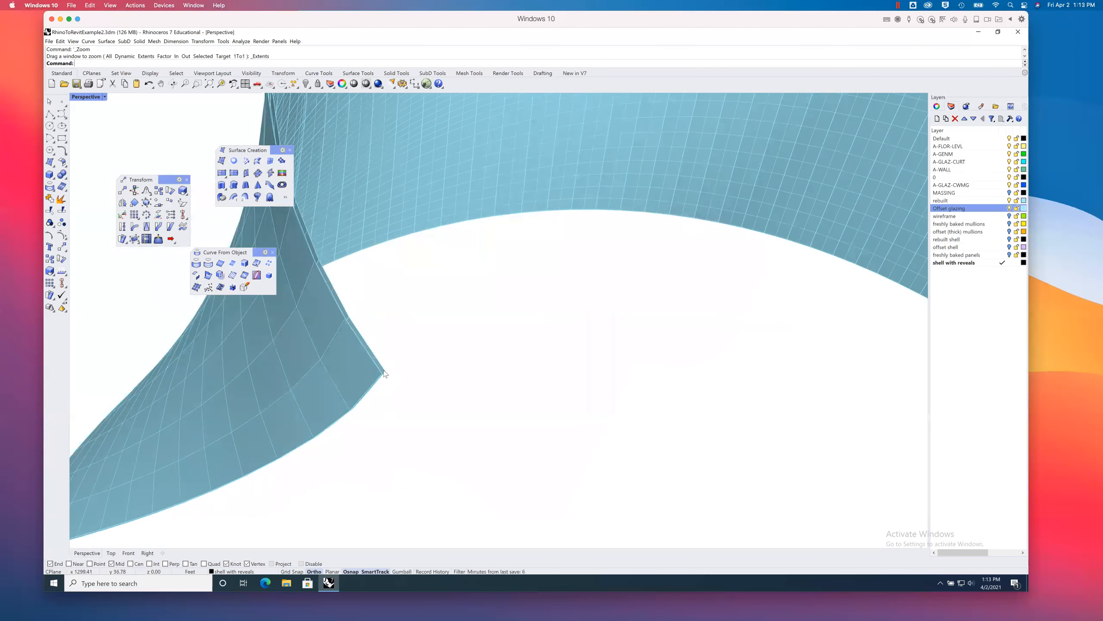
pyautogui.moveTo(778, 310); pyautogui.dragTo(864, 278, button='right')
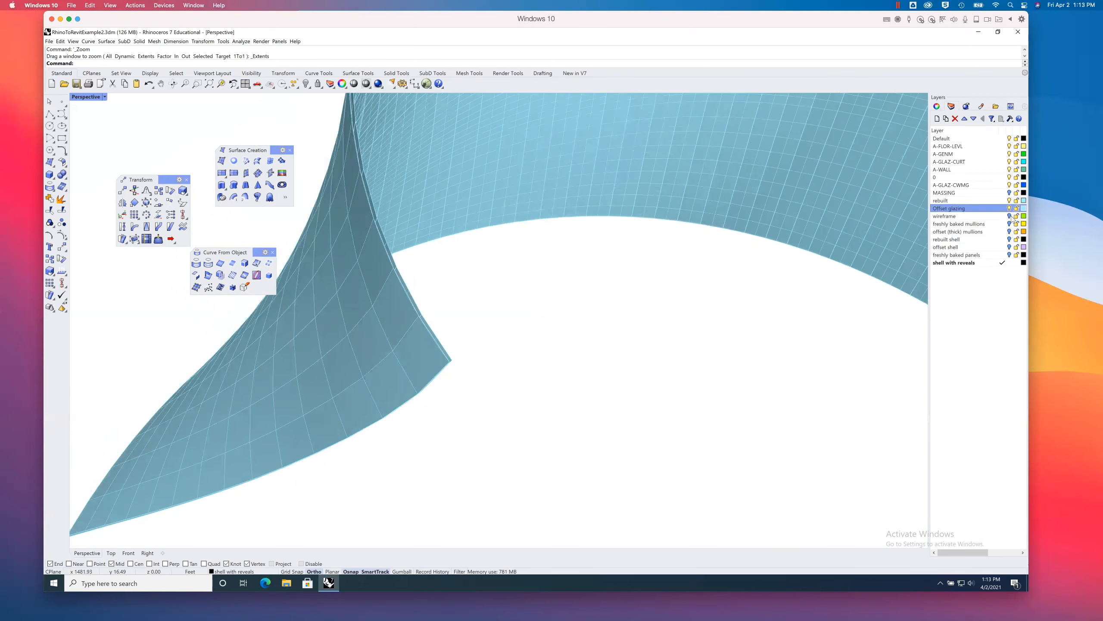
# Step: Pick the glazing surfaces and edge curve at the free corner to tell the rebuilt and offset geometry apart
pyautogui.click(434, 342)
pyautogui.click(460, 366)
pyautogui.click(429, 336)
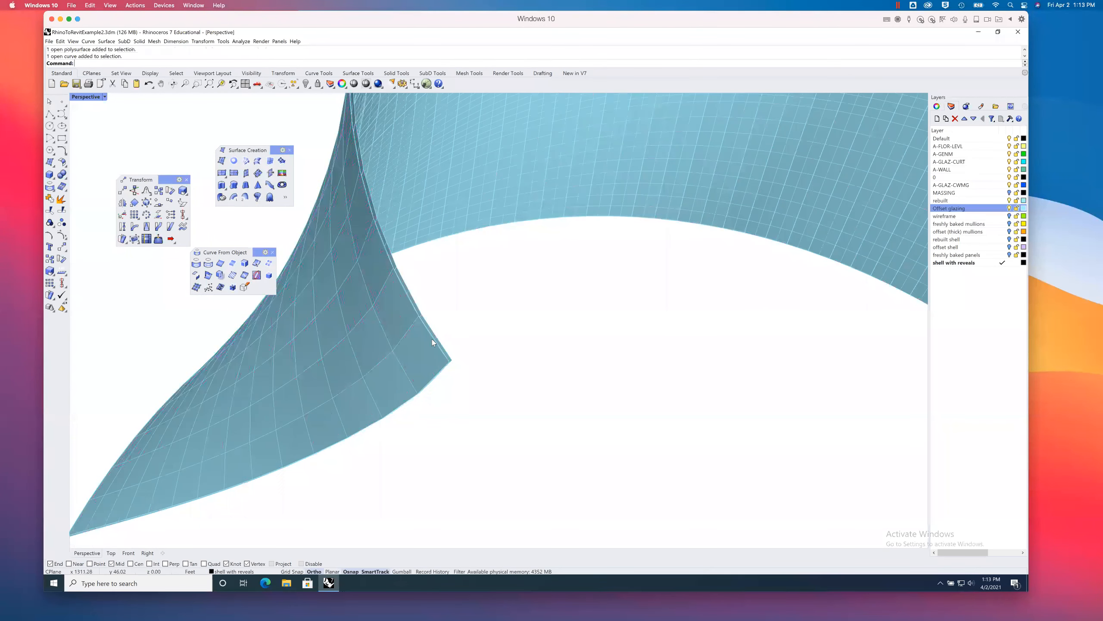
# Step: Pick the rebuilt glazing polysurface and the narrow surface along its free edge to check how the pieces are separated
pyautogui.click(422, 361)
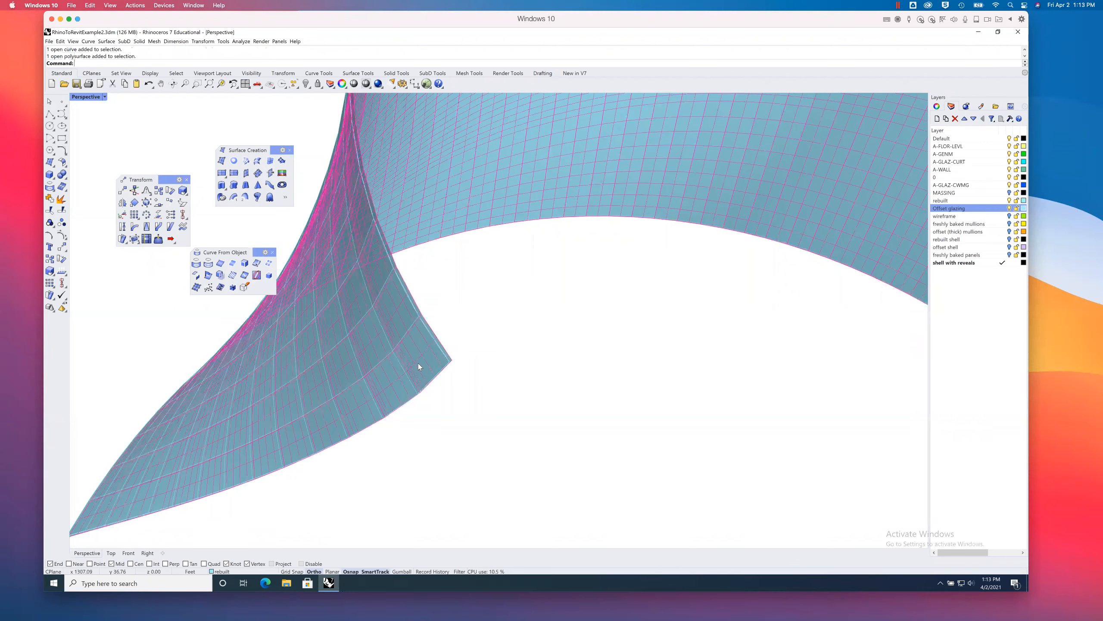
pyautogui.click(448, 367)
pyautogui.click(451, 365)
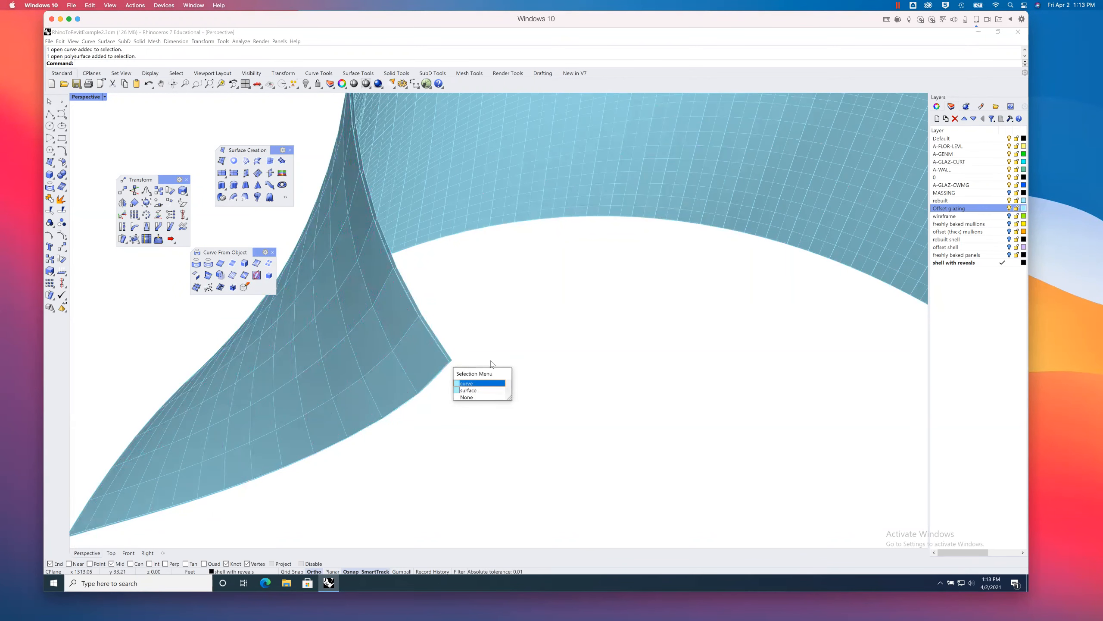
pyautogui.click(469, 390)
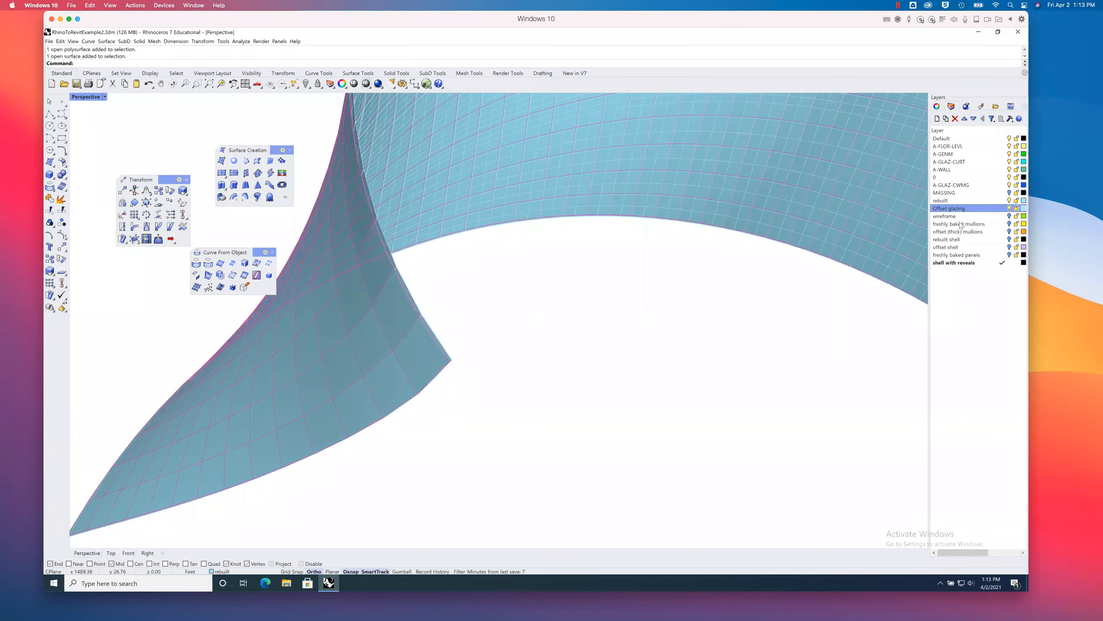
pyautogui.click(446, 344)
pyautogui.click(685, 348)
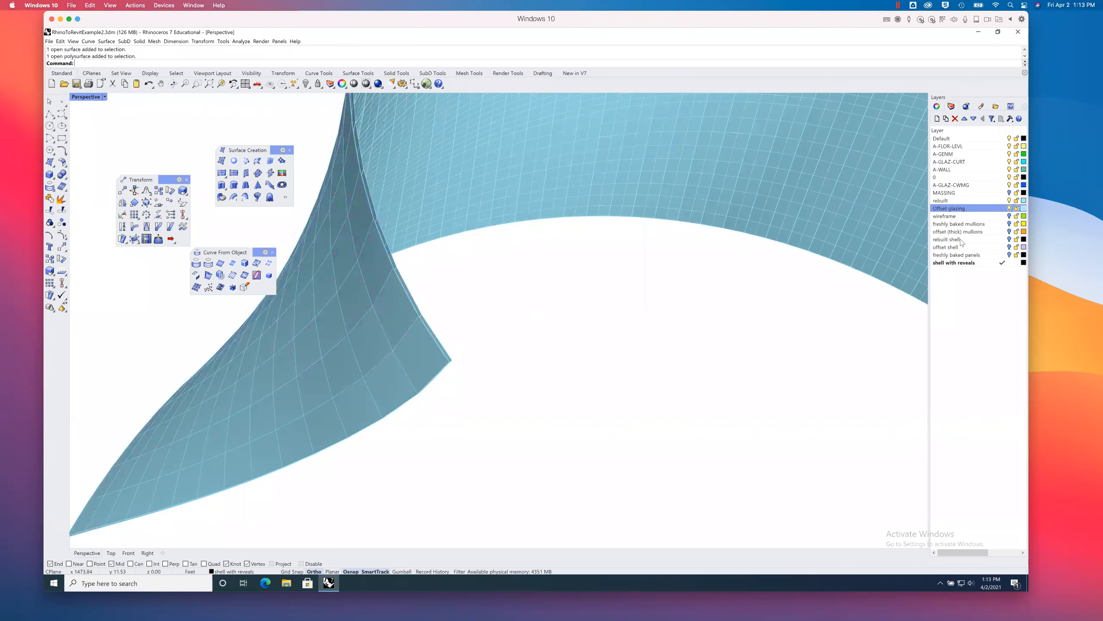
# Step: Select all the glazing objects around the free corner and turn off their surface isocurve display
pyautogui.click(865, 202)
pyautogui.moveTo(480, 314); pyautogui.dragTo(406, 418)
pyautogui.click(982, 295)
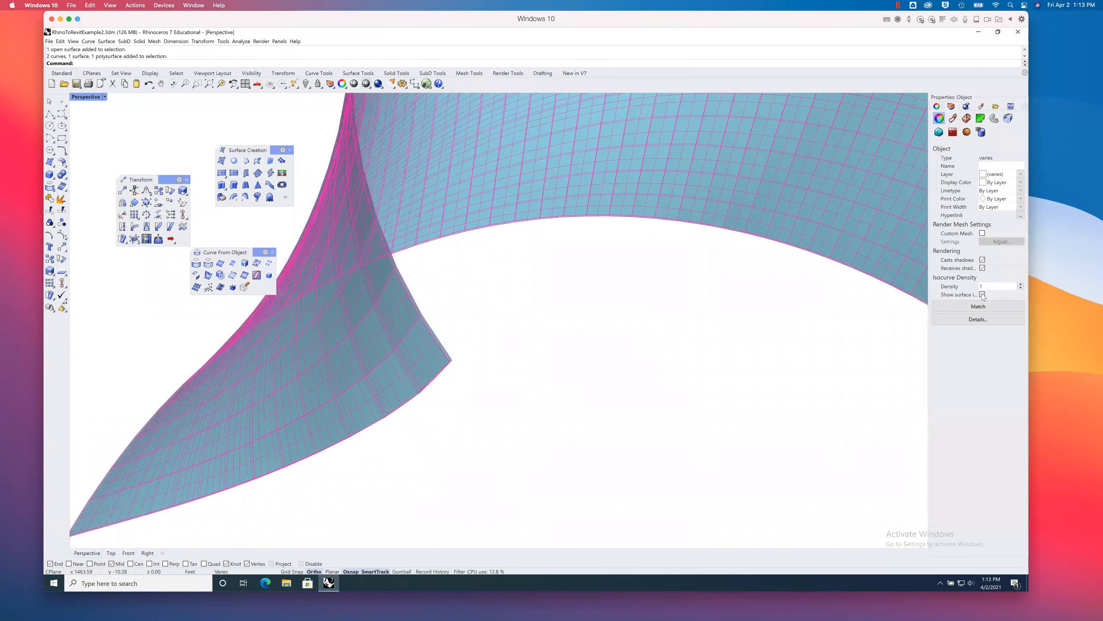
pyautogui.click(952, 107)
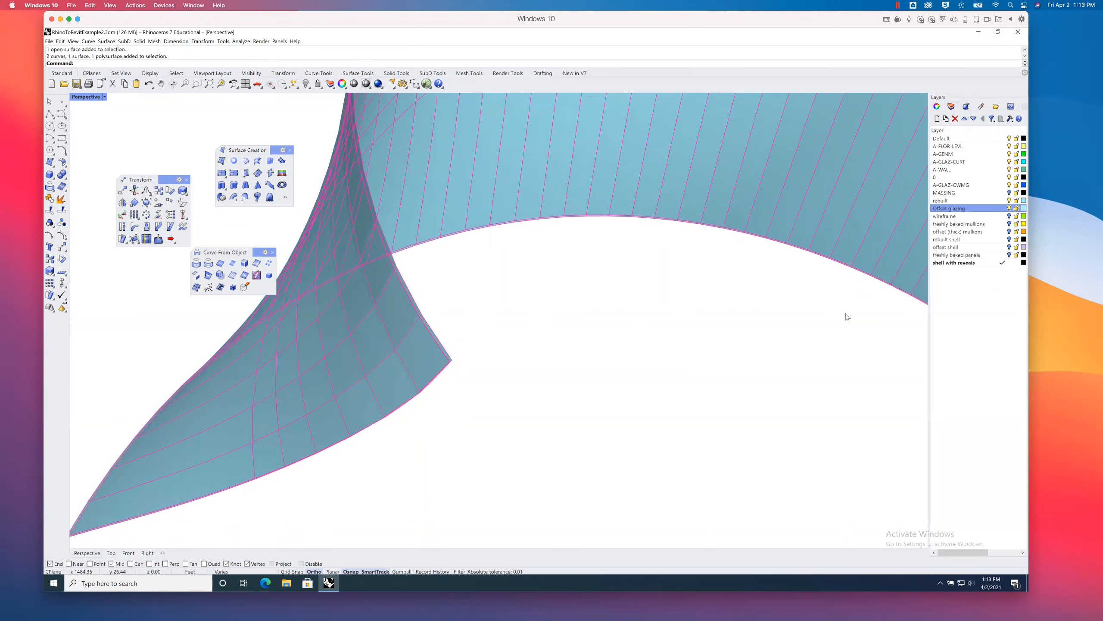
pyautogui.click(820, 333)
# Step: Turn on the wireframe layer and hide the Offset glazing and rebuilt layers
pyautogui.moveTo(749, 266)
pyautogui.mouseDown(button='right')
pyautogui.moveTo(731, 254)
pyautogui.moveTo(721, 264)
pyautogui.moveTo(765, 272)
pyautogui.moveTo(748, 267)
pyautogui.mouseUp(button='right')
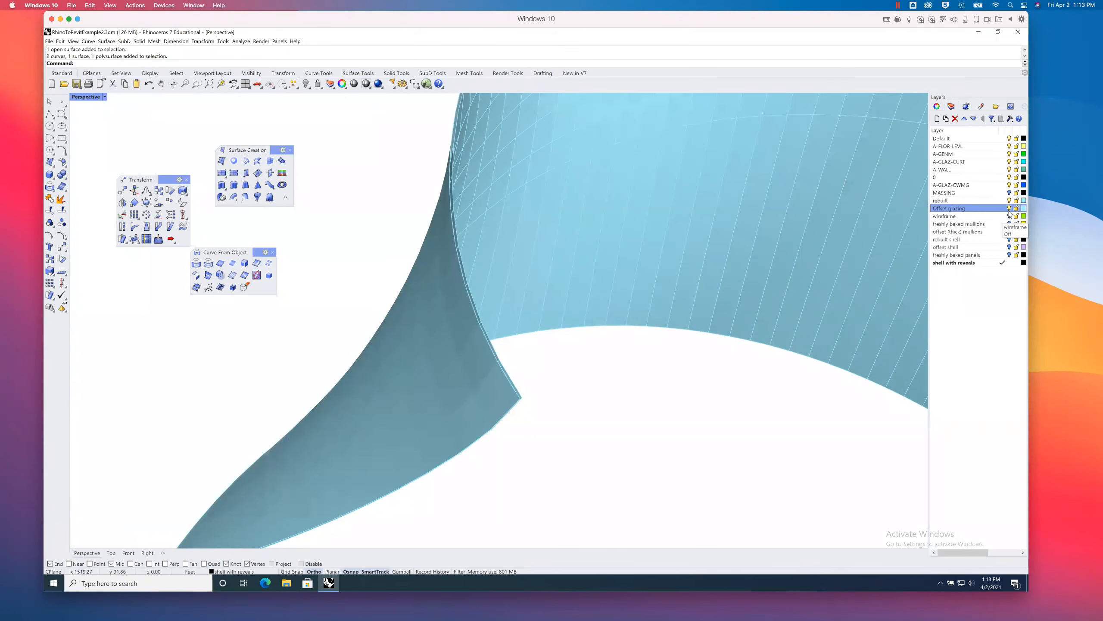
pyautogui.click(1009, 216)
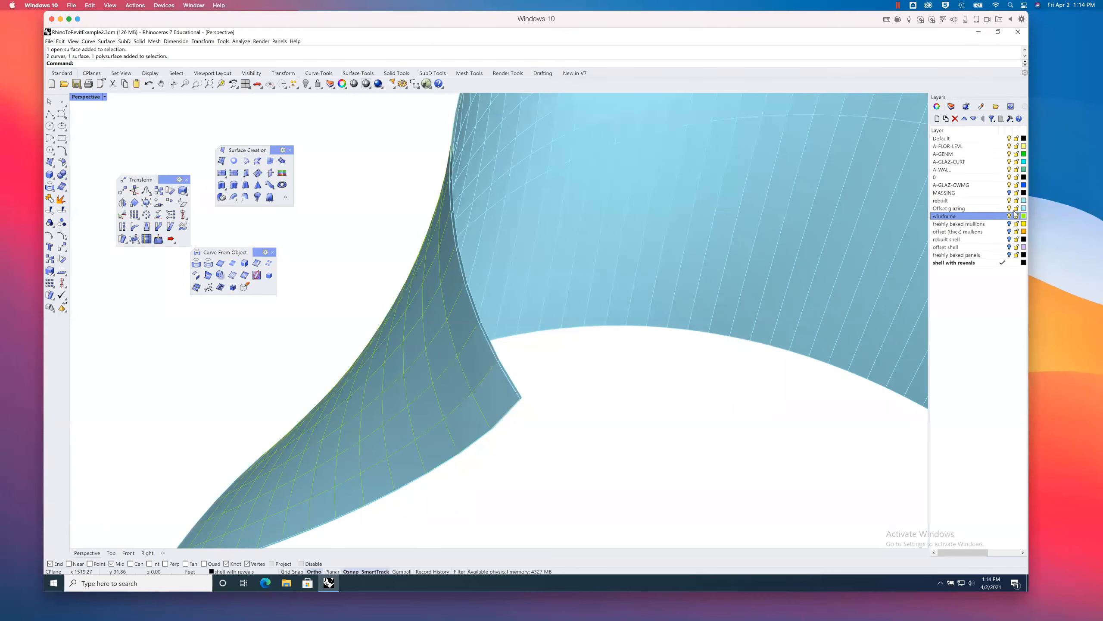
pyautogui.click(1009, 208)
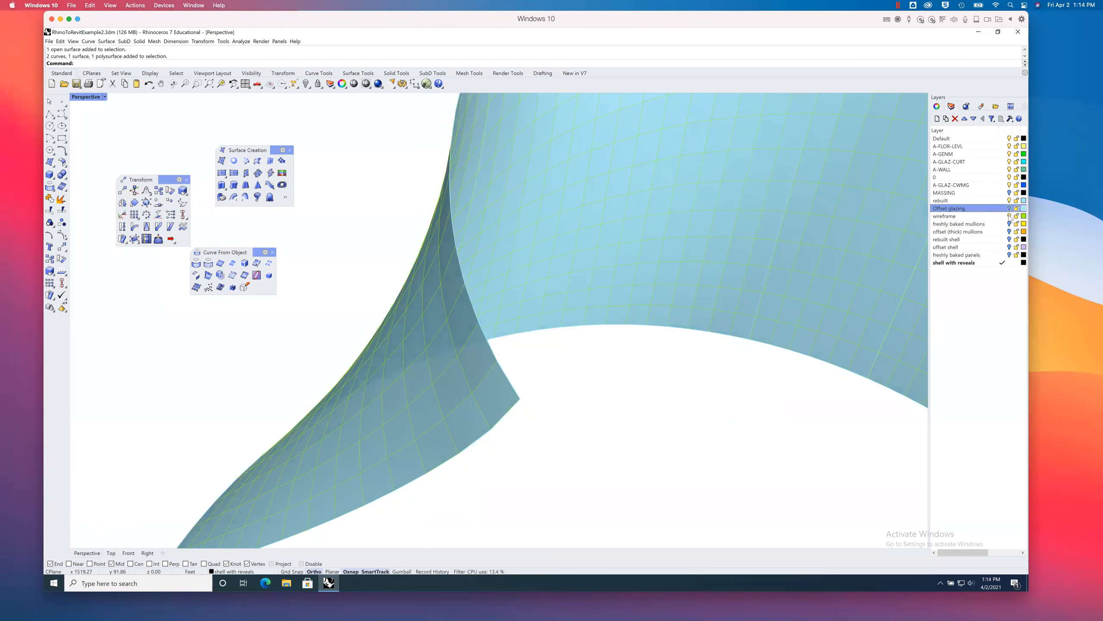
pyautogui.click(1009, 200)
# Step: Turn on the freshly baked mullions and offset (thick) mullions layers and inspect the mullion intersections up close
pyautogui.click(1009, 223)
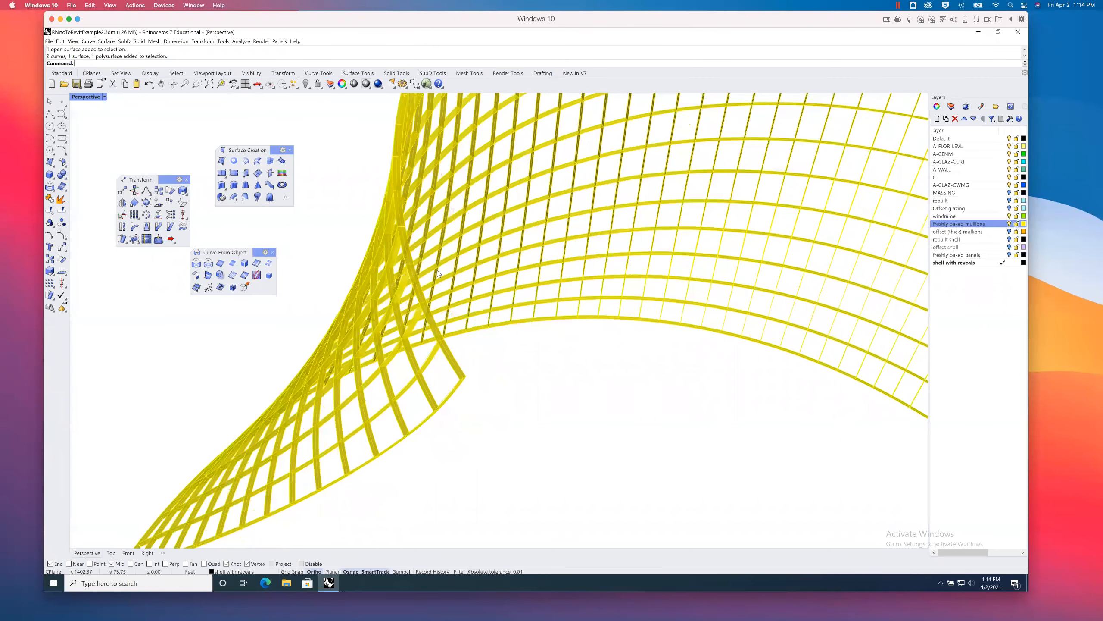
pyautogui.scroll(2, 452, 373)
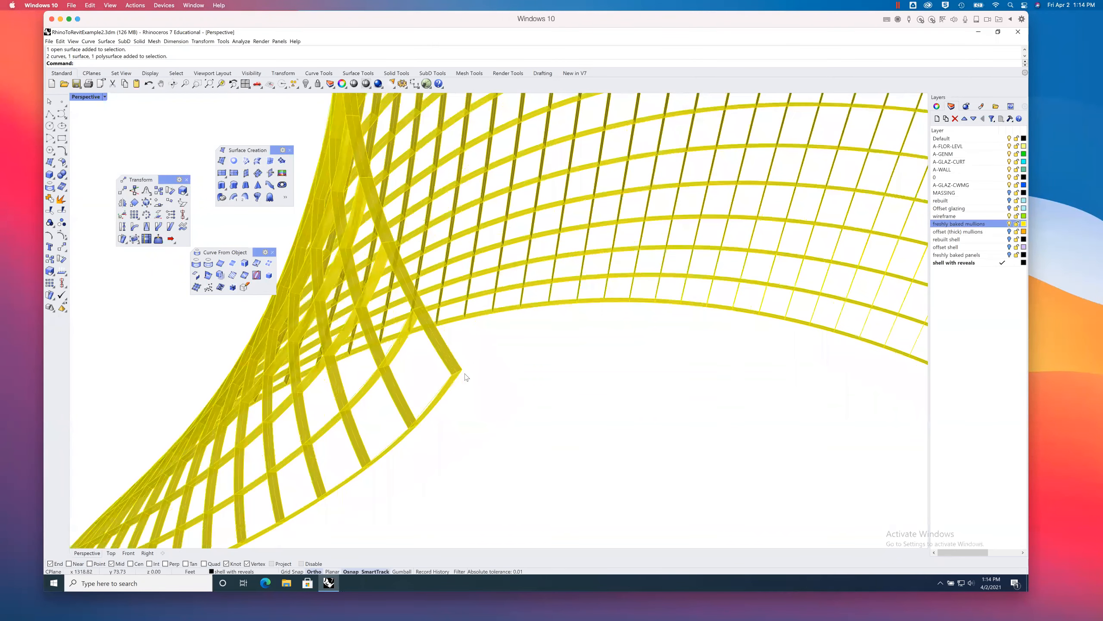
pyautogui.click(1009, 231)
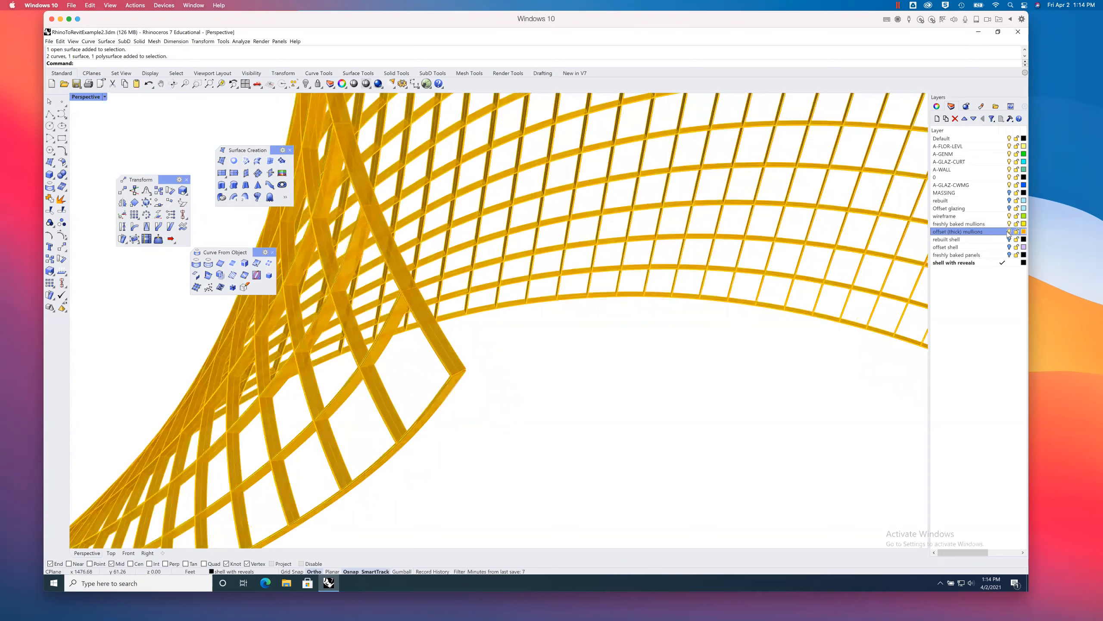
pyautogui.scroll(-1, 669, 260)
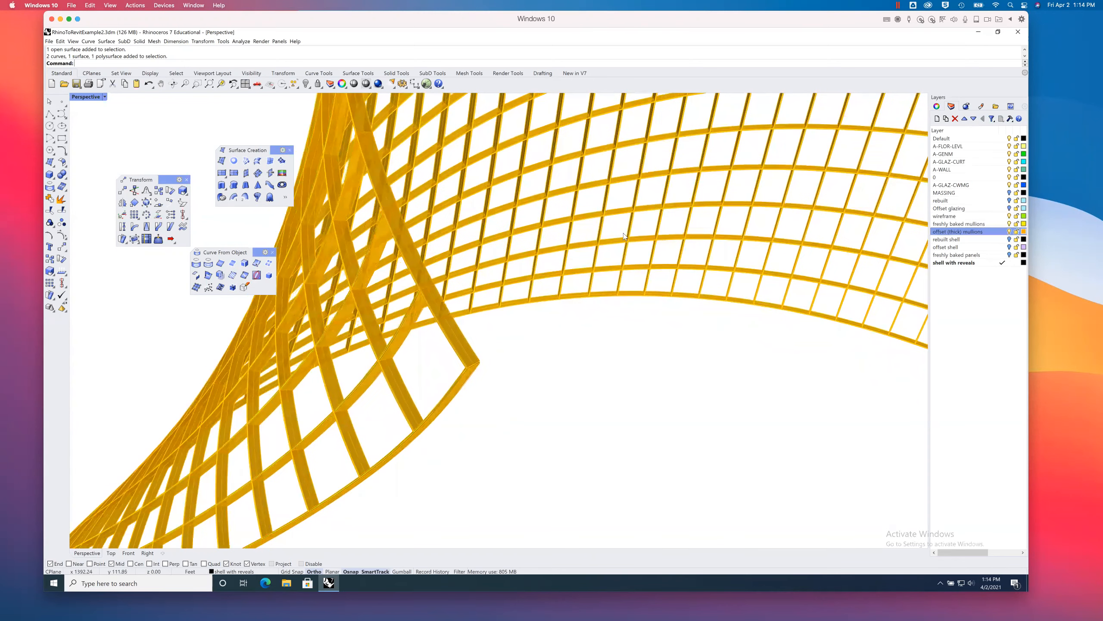
pyautogui.click(197, 84)
pyautogui.moveTo(497, 158); pyautogui.dragTo(578, 221)
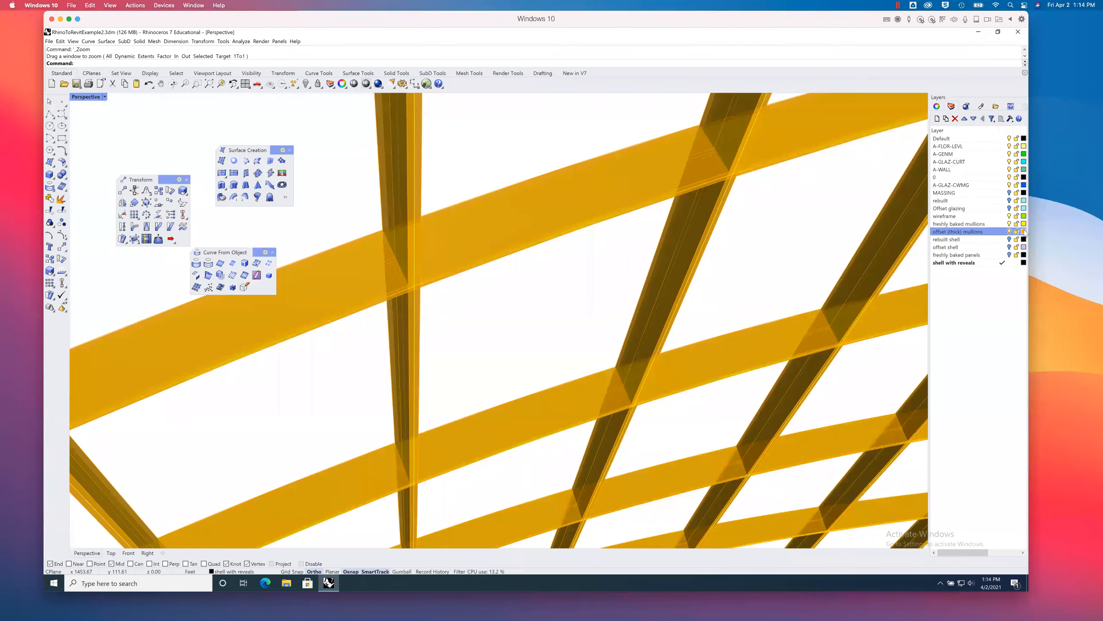
# Step: Show the Offset glazing with the thick mullions, hide the wireframe and freshly baked mullions layers, and view the whole curtain wall
pyautogui.click(1010, 208)
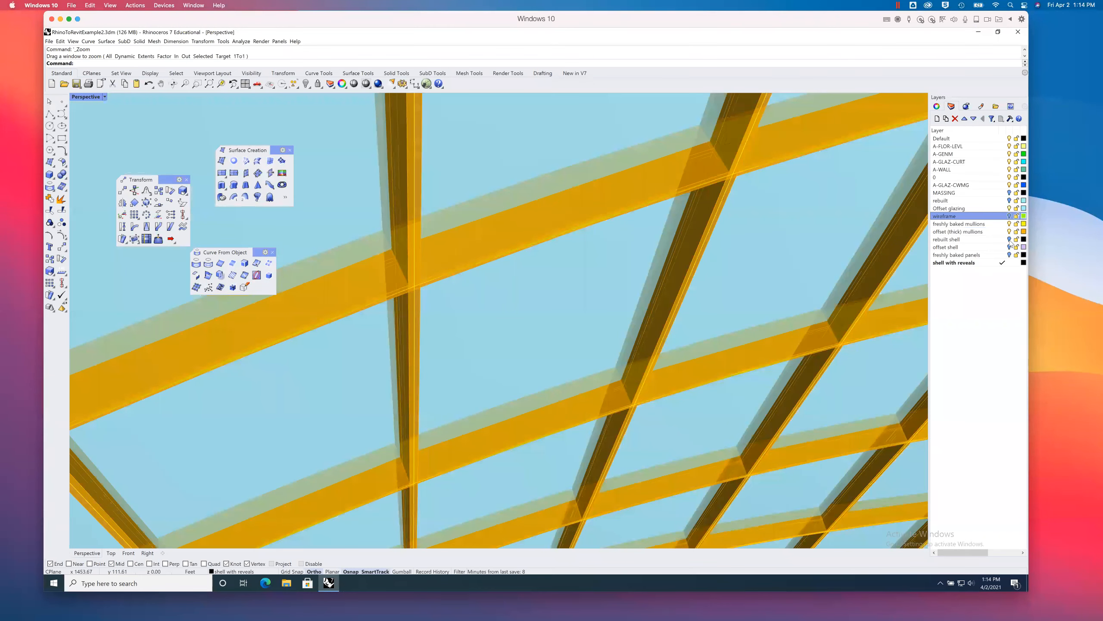
pyautogui.click(1009, 223)
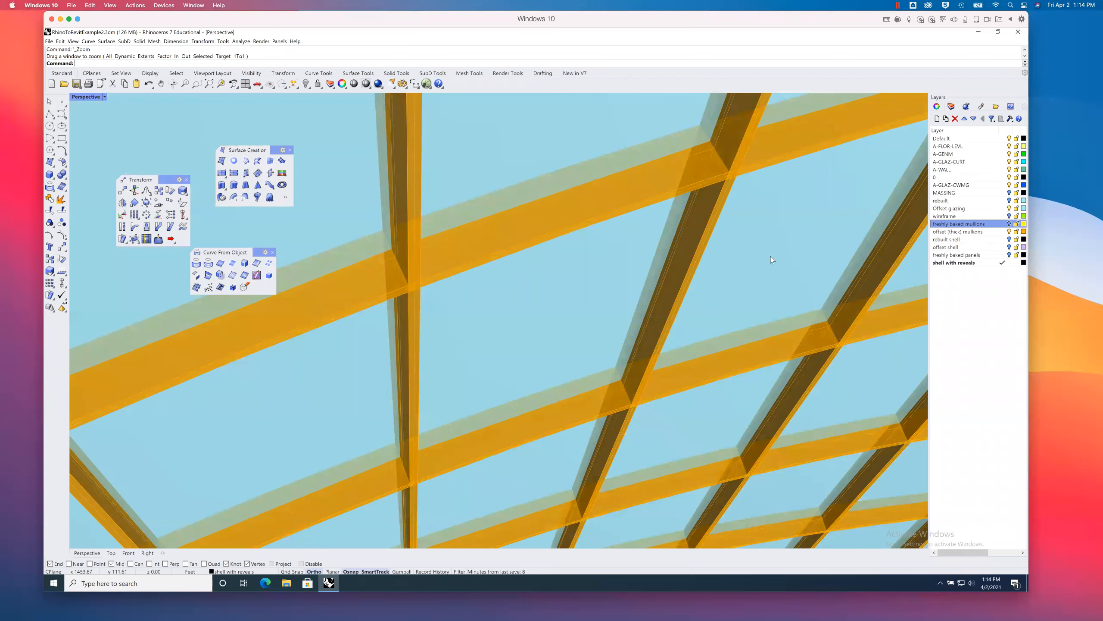
pyautogui.scroll(-5, 708, 261)
pyautogui.moveTo(653, 298); pyautogui.dragTo(847, 317, button='right')
pyautogui.scroll(-3, 634, 295)
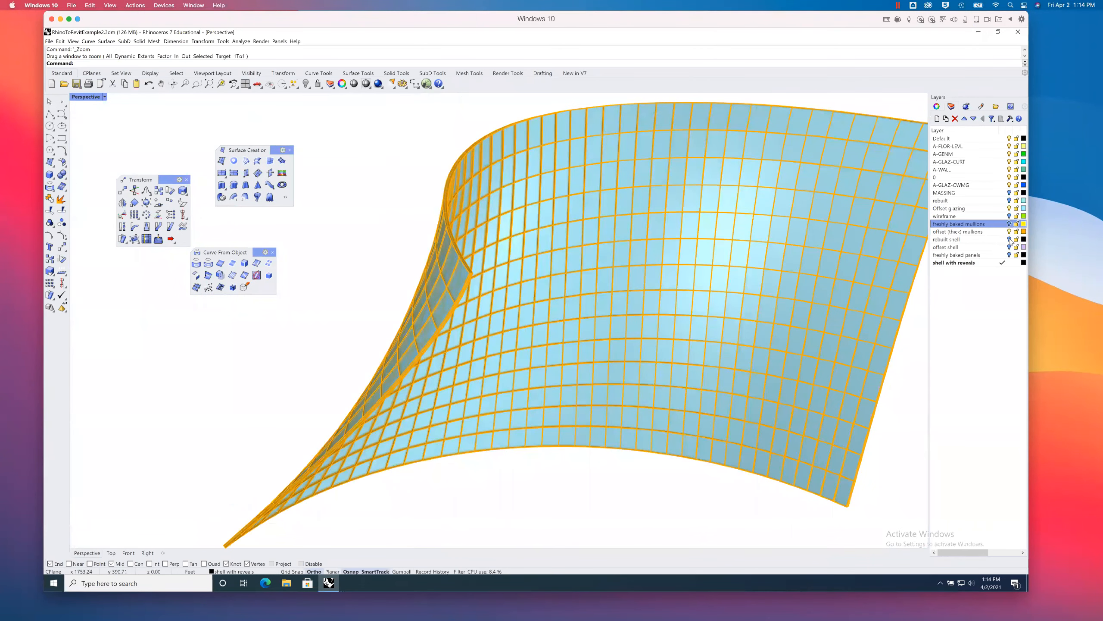
# Step: Show the rebuilt shell layer around the curtain wall, view the shell surface, and hide the layer again
pyautogui.click(1010, 239)
pyautogui.moveTo(711, 303); pyautogui.dragTo(703, 306, button='right')
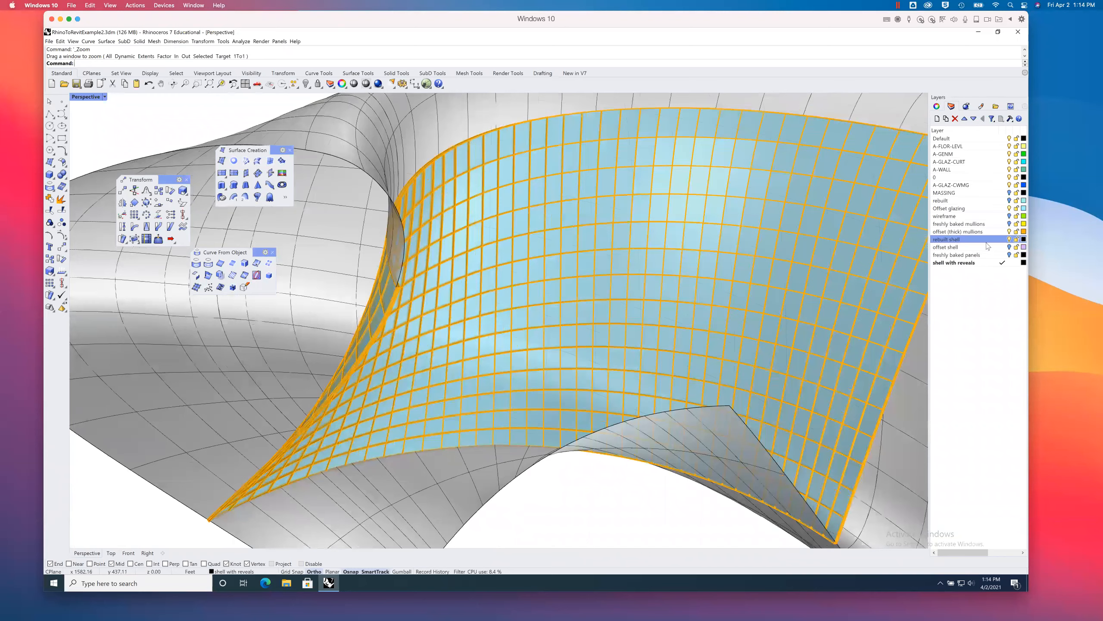
pyautogui.click(1010, 239)
# Step: Turn on the offset shell layer and inspect the thickened shell's outside and open end, picking it to check its object type
pyautogui.click(1009, 247)
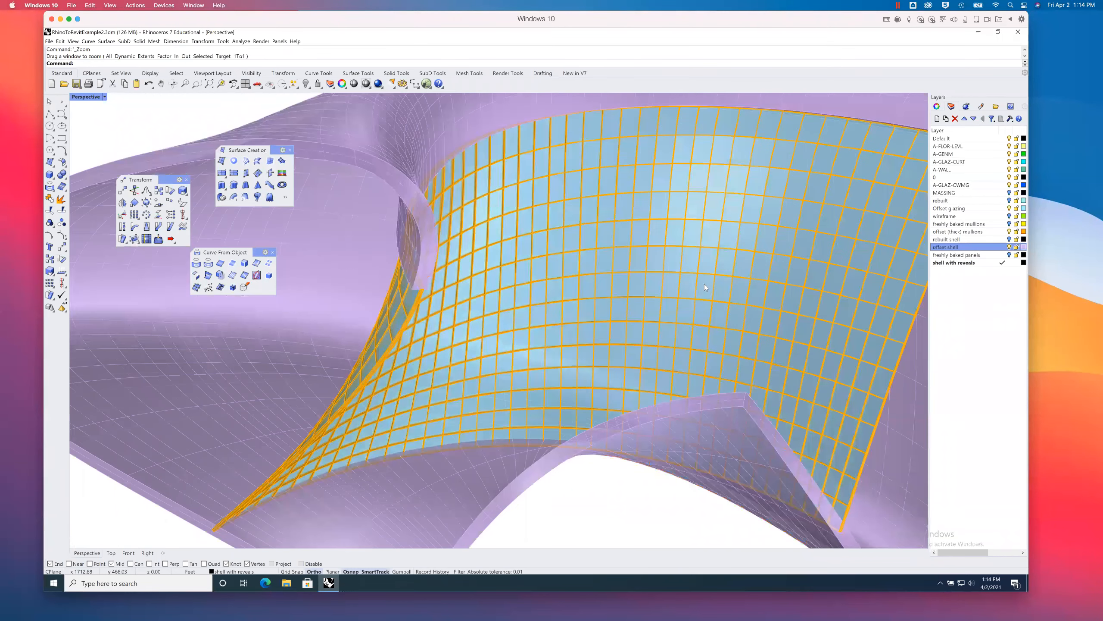
pyautogui.moveTo(660, 301); pyautogui.dragTo(542, 332, button='right')
pyautogui.scroll(-5, 658, 307)
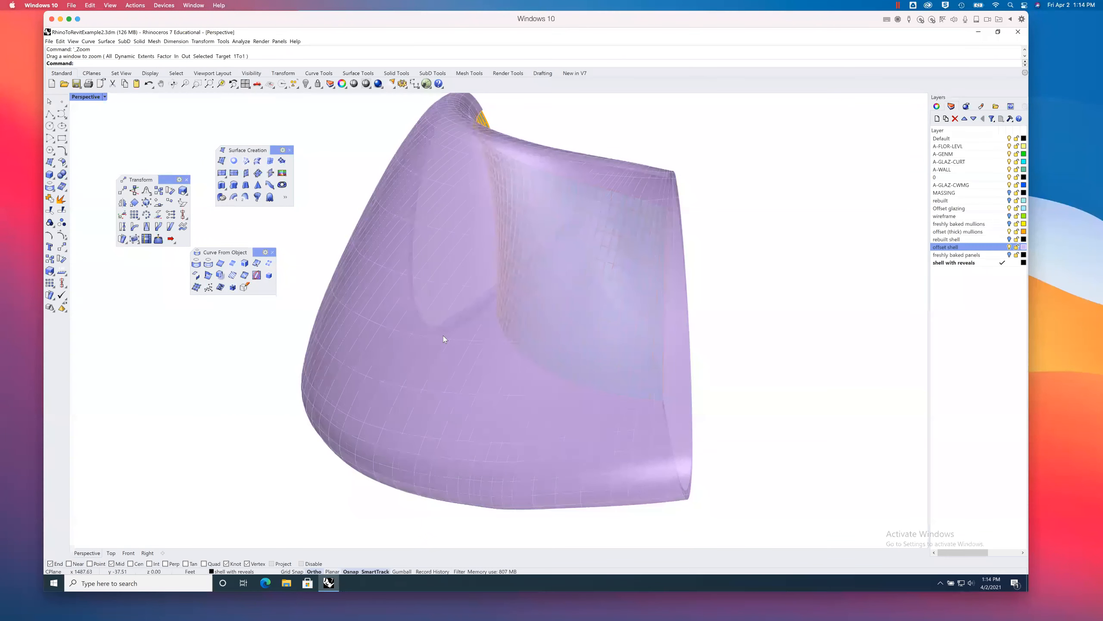
pyautogui.click(444, 339)
pyautogui.click(758, 312)
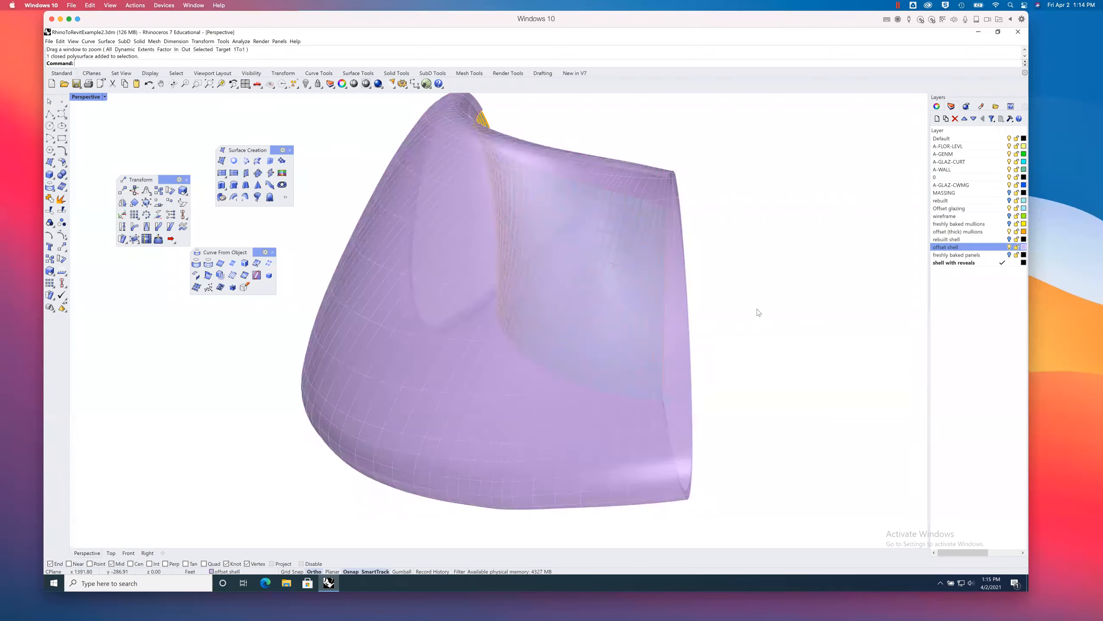
pyautogui.moveTo(758, 313); pyautogui.dragTo(721, 306, button='right')
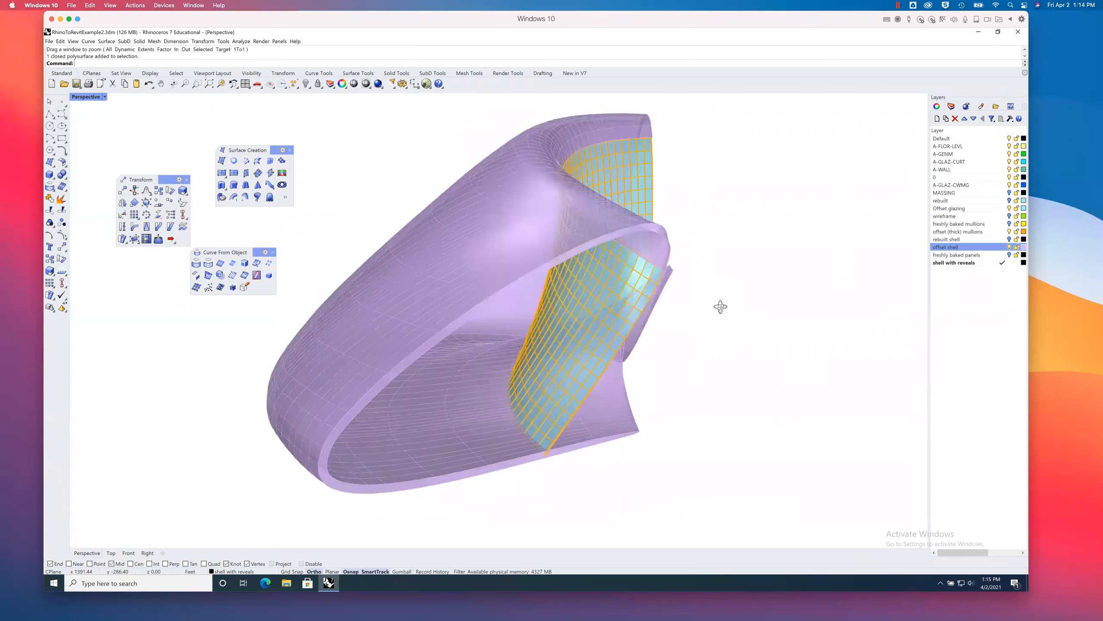
# Step: Turn on the freshly baked panels layer, hide the offset shell, and inspect the panelled shell around its open end
pyautogui.click(1009, 254)
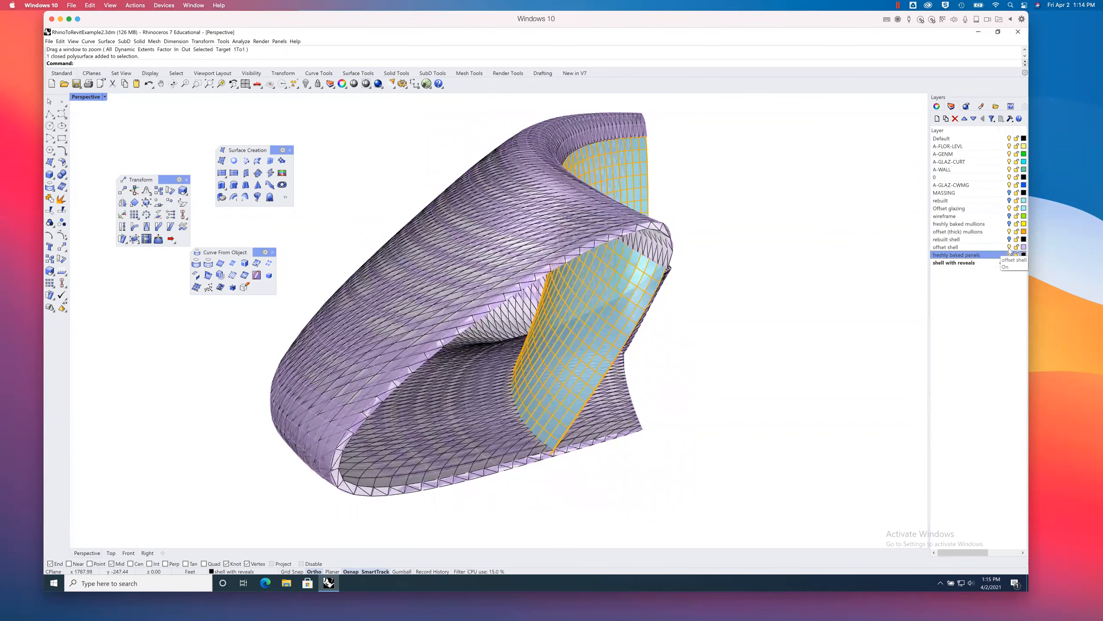
pyautogui.click(1009, 248)
pyautogui.moveTo(813, 303); pyautogui.dragTo(796, 342, button='right')
pyautogui.scroll(5, 761, 411)
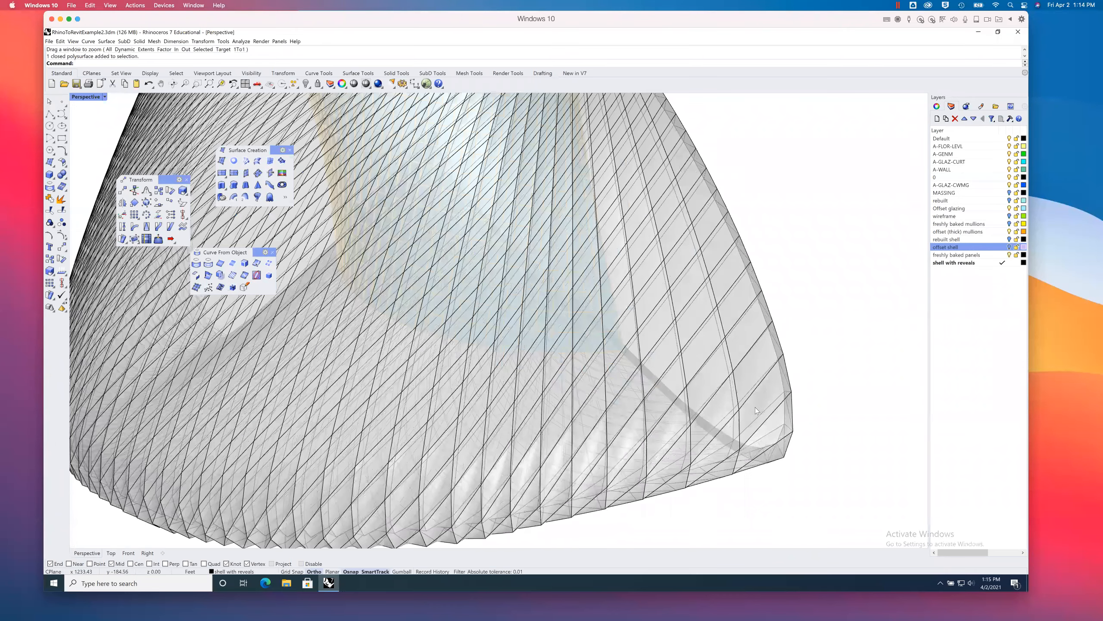
pyautogui.moveTo(753, 394); pyautogui.dragTo(817, 383, button='right')
pyautogui.moveTo(739, 380); pyautogui.dragTo(492, 406, button='right')
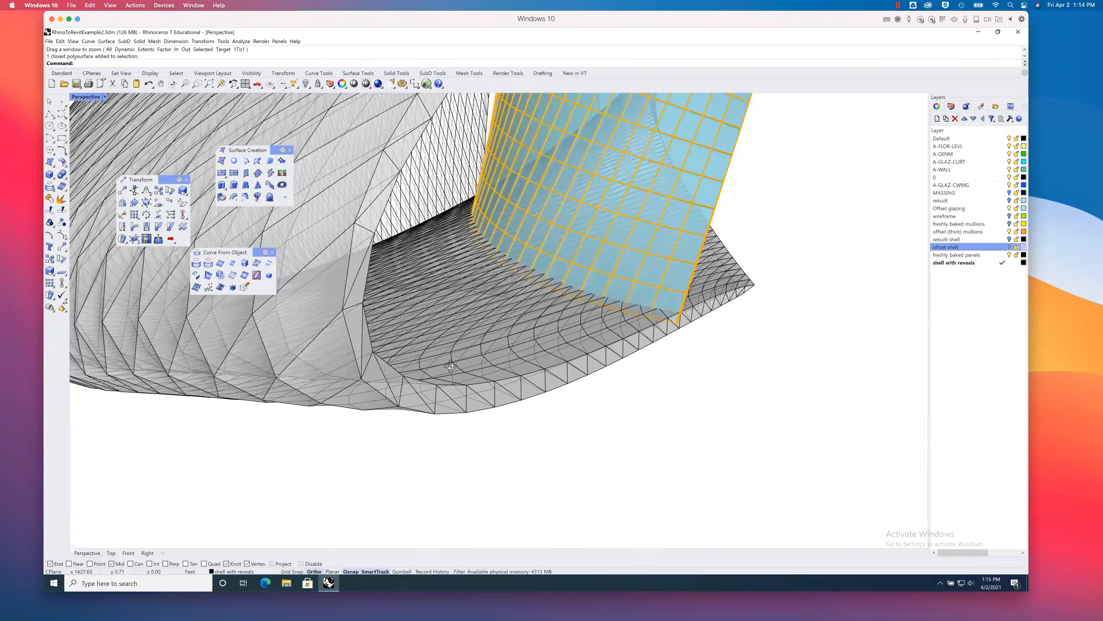
# Step: Examine the triangulated rim and inner face of the panelled shell, picking panels to check their object type
pyautogui.scroll(3, 445, 369)
pyautogui.scroll(1, 445, 369)
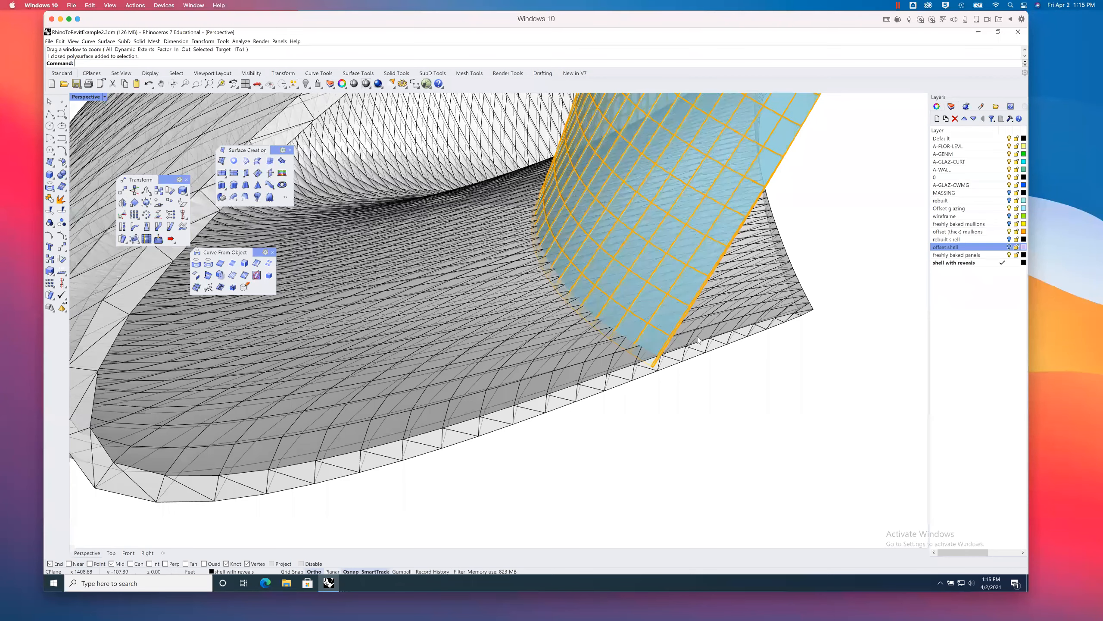
pyautogui.scroll(2, 462, 308)
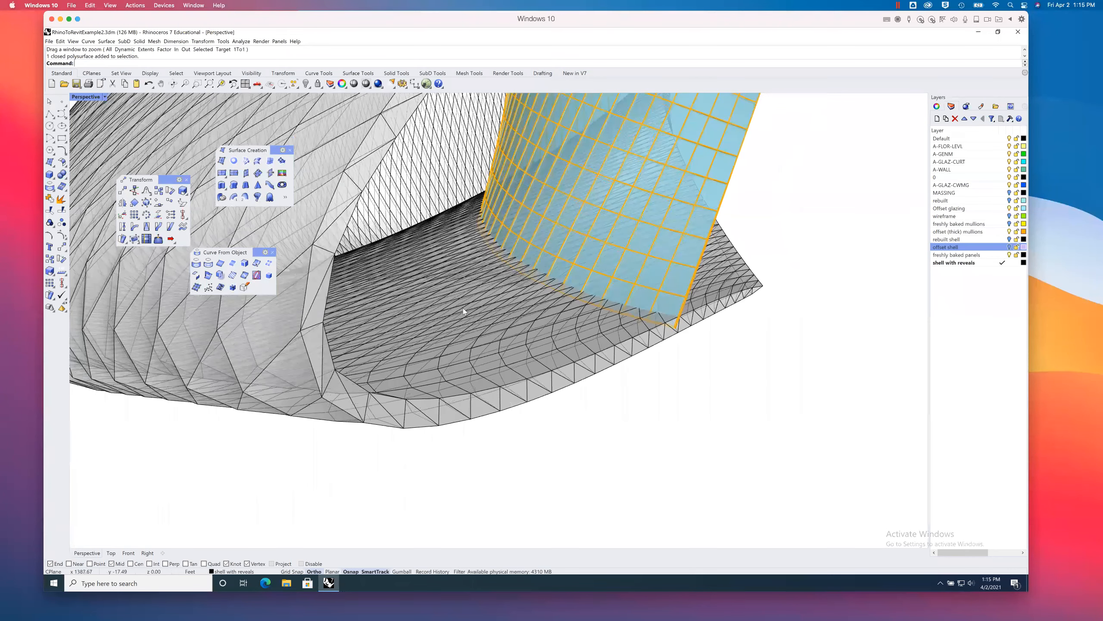
pyautogui.click(405, 294)
pyautogui.scroll(-2, 461, 307)
pyautogui.click(648, 313)
# Step: Examine where the curtain wall meets the panelled shell, from the pointed lower corner to the shell's folded edge
pyautogui.moveTo(649, 295)
pyautogui.mouseDown(button='right')
pyautogui.moveTo(654, 303)
pyautogui.moveTo(632, 296)
pyautogui.mouseUp(button='right')
pyautogui.scroll(2, 620, 300)
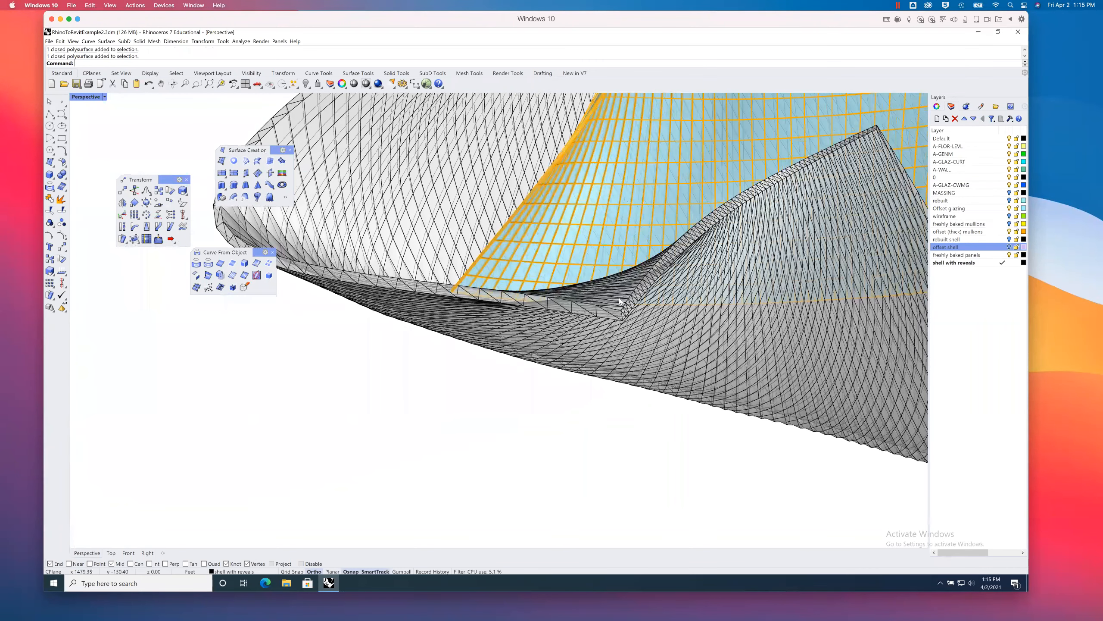
pyautogui.moveTo(651, 310); pyautogui.dragTo(574, 278, button='right')
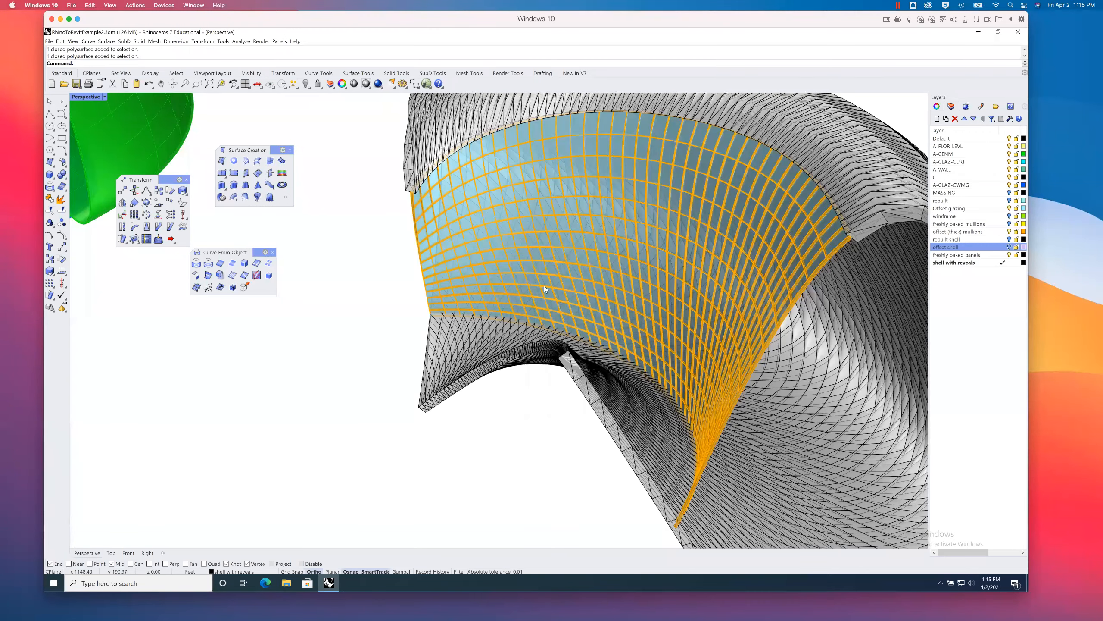
pyautogui.moveTo(688, 443); pyautogui.dragTo(645, 400, button='right')
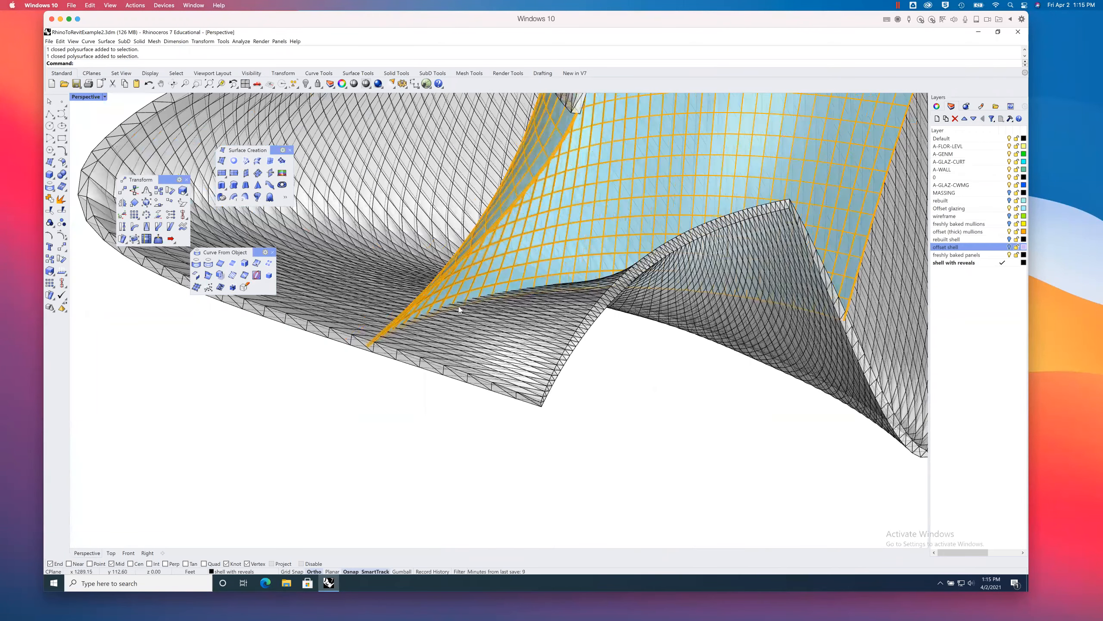
pyautogui.moveTo(394, 321); pyautogui.dragTo(539, 371, button='right')
pyautogui.moveTo(680, 365); pyautogui.dragTo(622, 340, button='right')
pyautogui.scroll(8, 637, 338)
pyautogui.scroll(-8, 622, 340)
# Step: Examine the diagonal panel pattern on the shell's outer face and the panel edges at the corner beside the glazing
pyautogui.moveTo(506, 410); pyautogui.dragTo(547, 286, button='right')
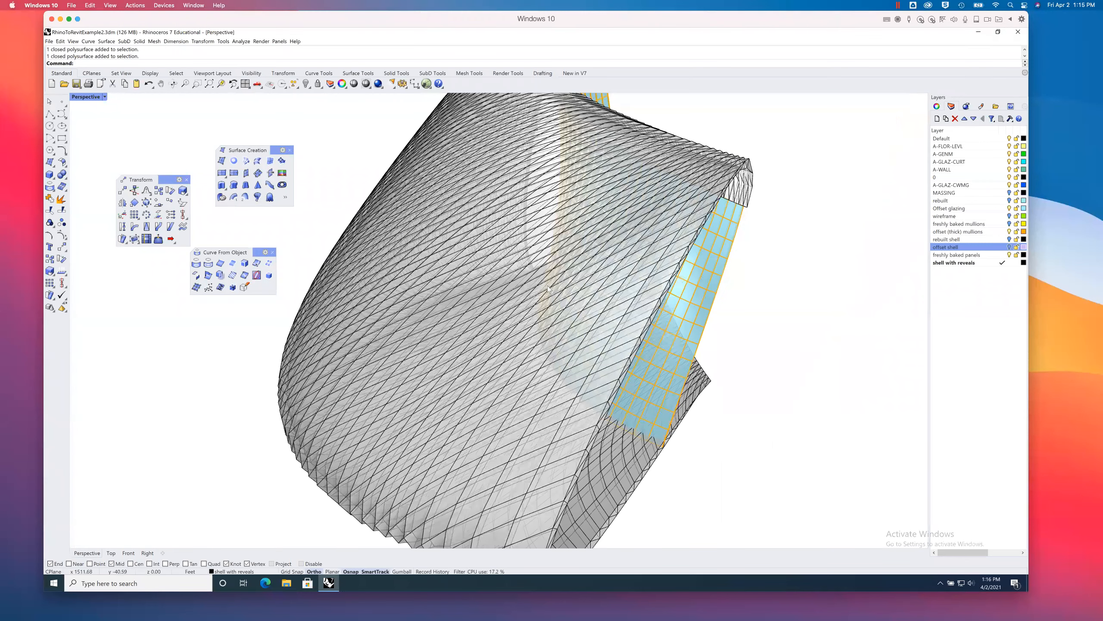
pyautogui.moveTo(526, 189); pyautogui.dragTo(507, 251, button='right')
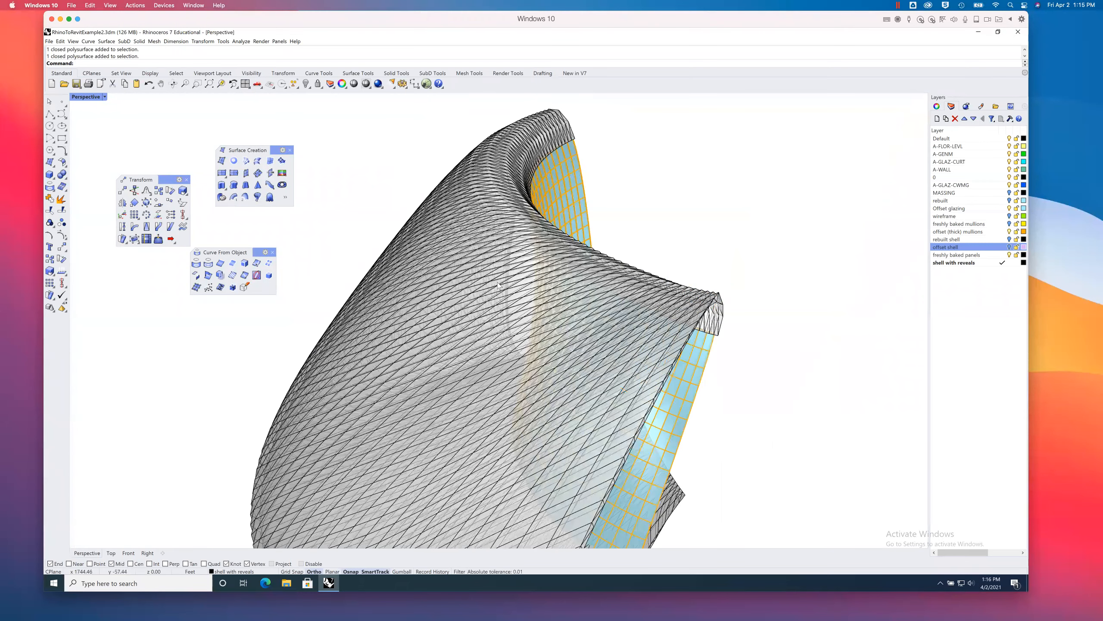
pyautogui.scroll(2, 499, 283)
pyautogui.scroll(-2, 511, 261)
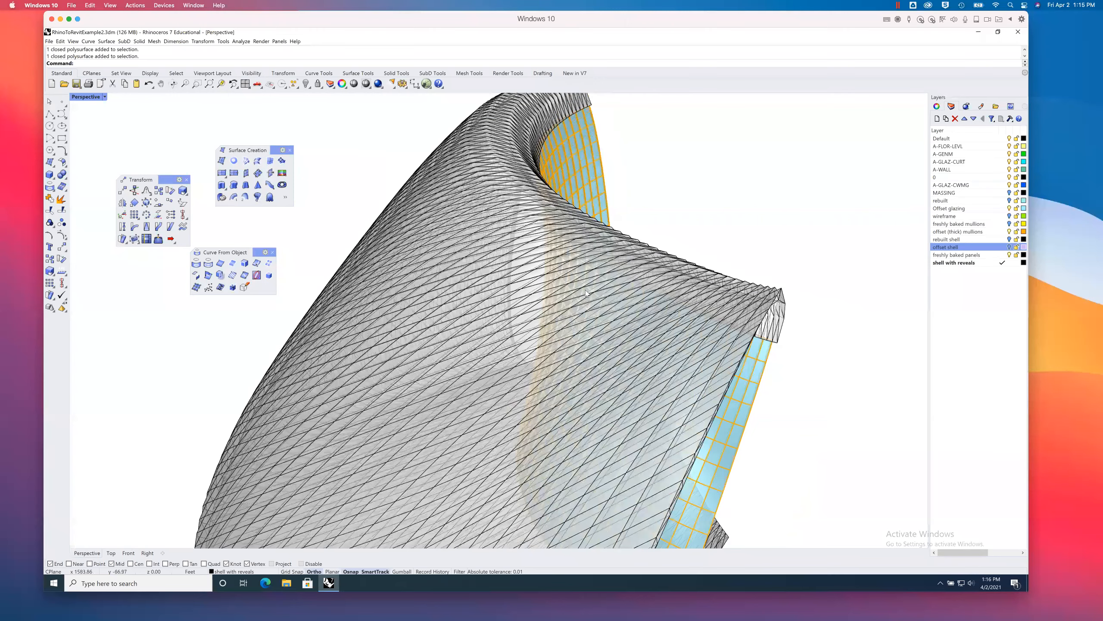
pyautogui.moveTo(661, 252); pyautogui.dragTo(679, 256, button='right')
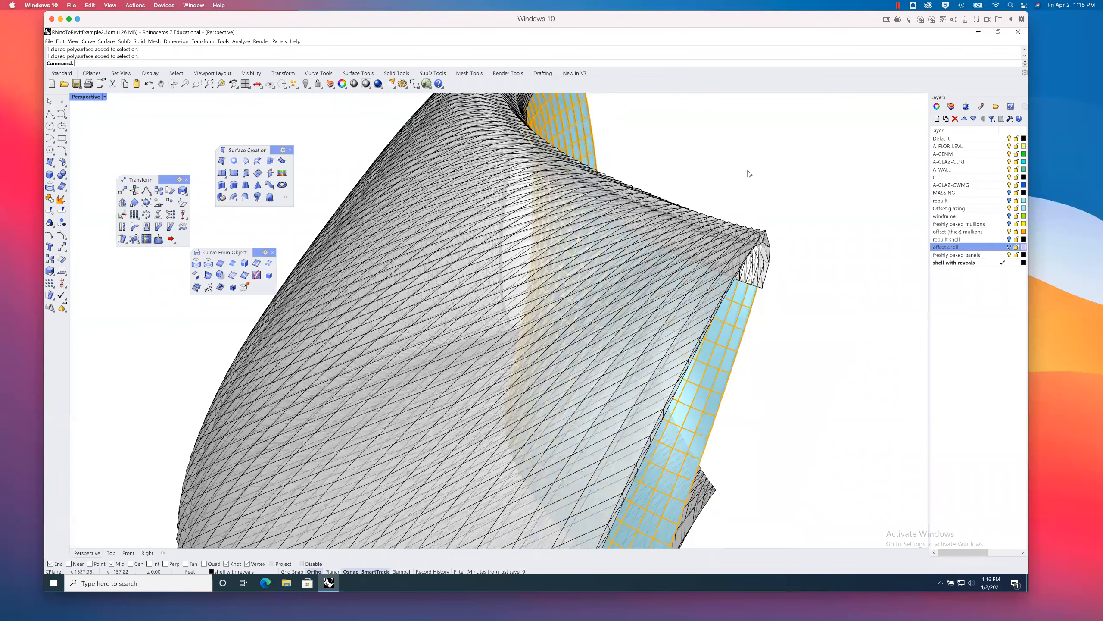
pyautogui.scroll(3, 737, 174)
pyautogui.moveTo(716, 168); pyautogui.dragTo(532, 348, button='right')
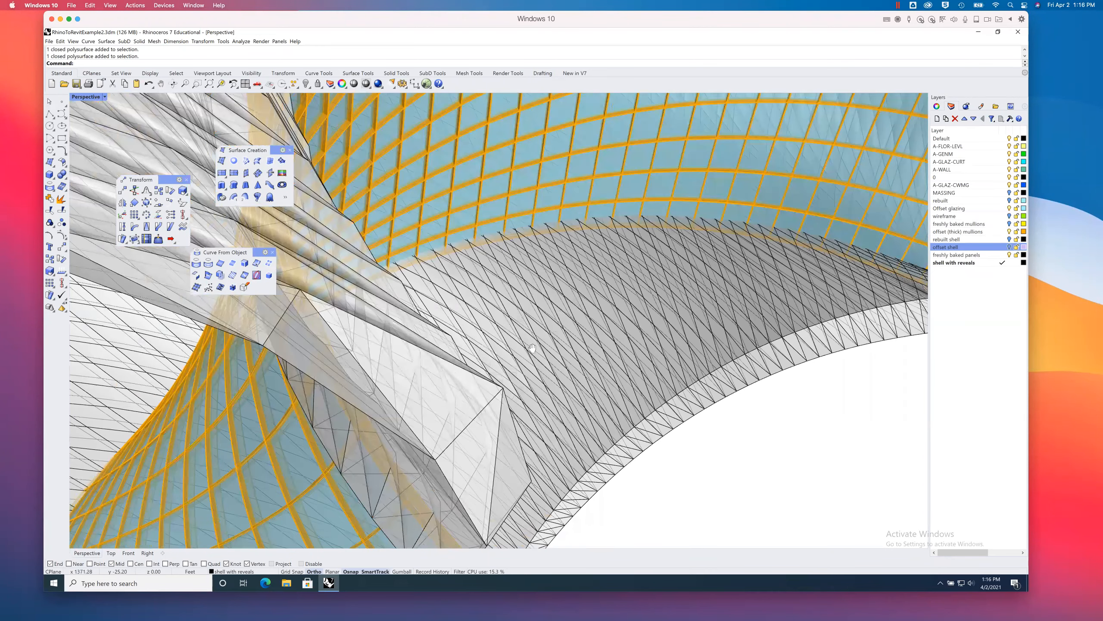
# Step: Examine the whole panelled shell with its curtain wall and orange mullions, from the open end and from outside
pyautogui.scroll(-5, 526, 335)
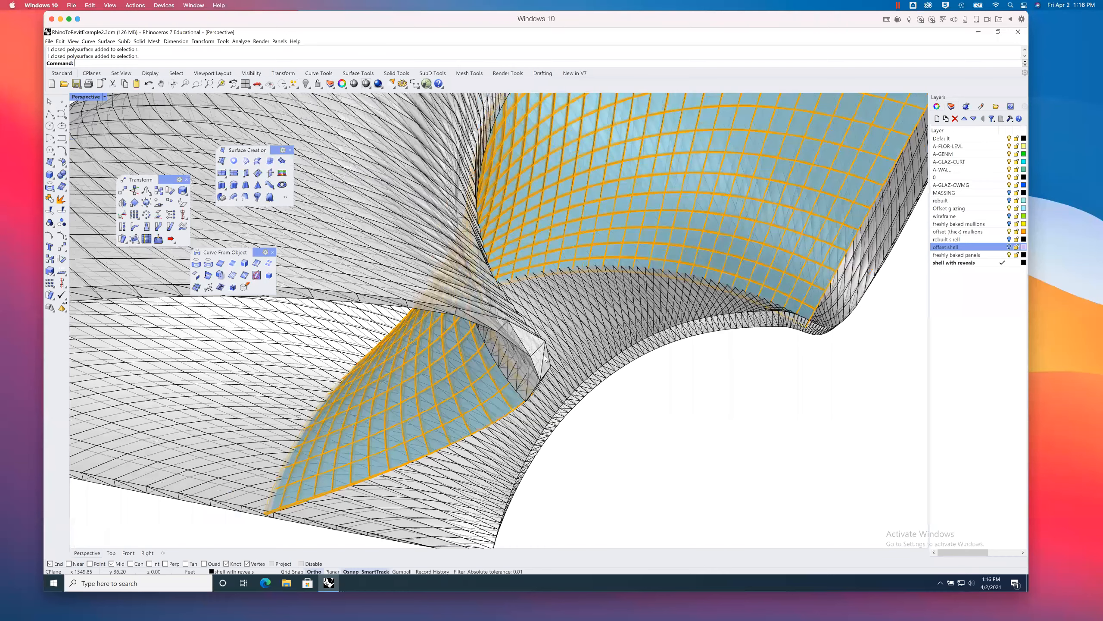
pyautogui.scroll(-10, 561, 367)
pyautogui.moveTo(598, 357); pyautogui.dragTo(546, 367, button='right')
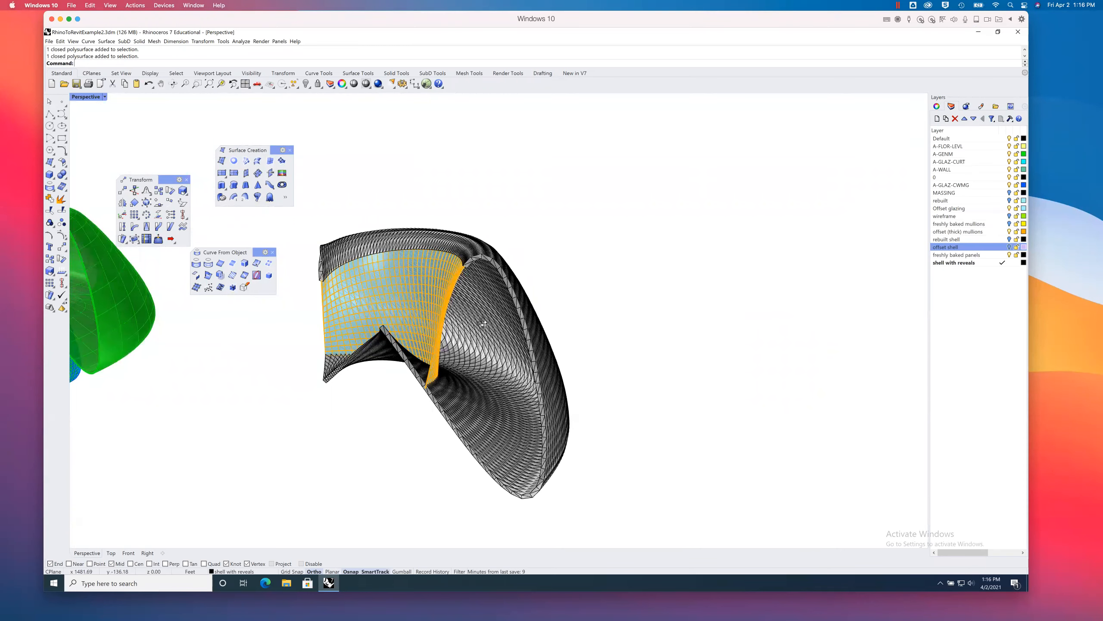
pyautogui.moveTo(484, 324); pyautogui.dragTo(484, 331, button='right')
pyautogui.scroll(3, 491, 346)
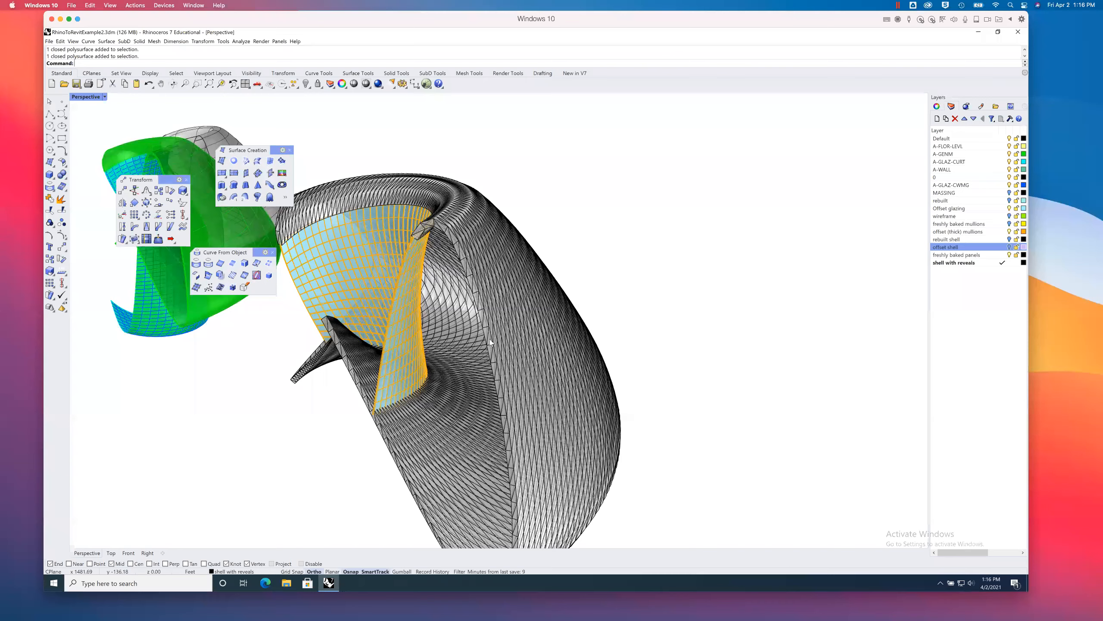
pyautogui.scroll(3, 490, 339)
pyautogui.moveTo(503, 324); pyautogui.dragTo(433, 341, button='right')
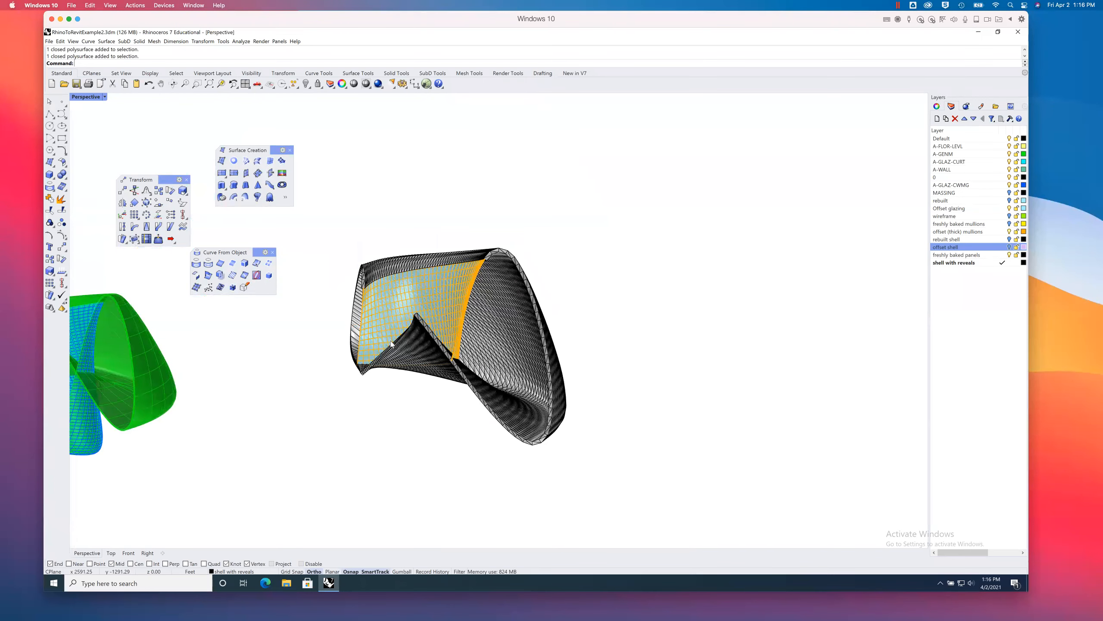
pyautogui.scroll(-3, 236, 380)
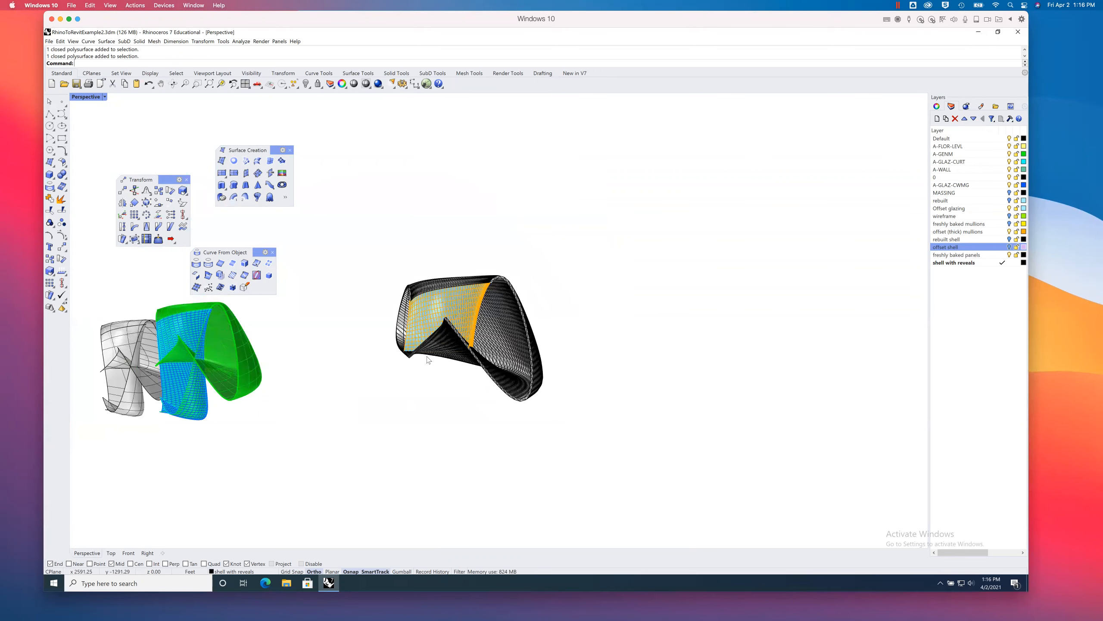
pyautogui.moveTo(430, 360); pyautogui.dragTo(433, 360, button='right')
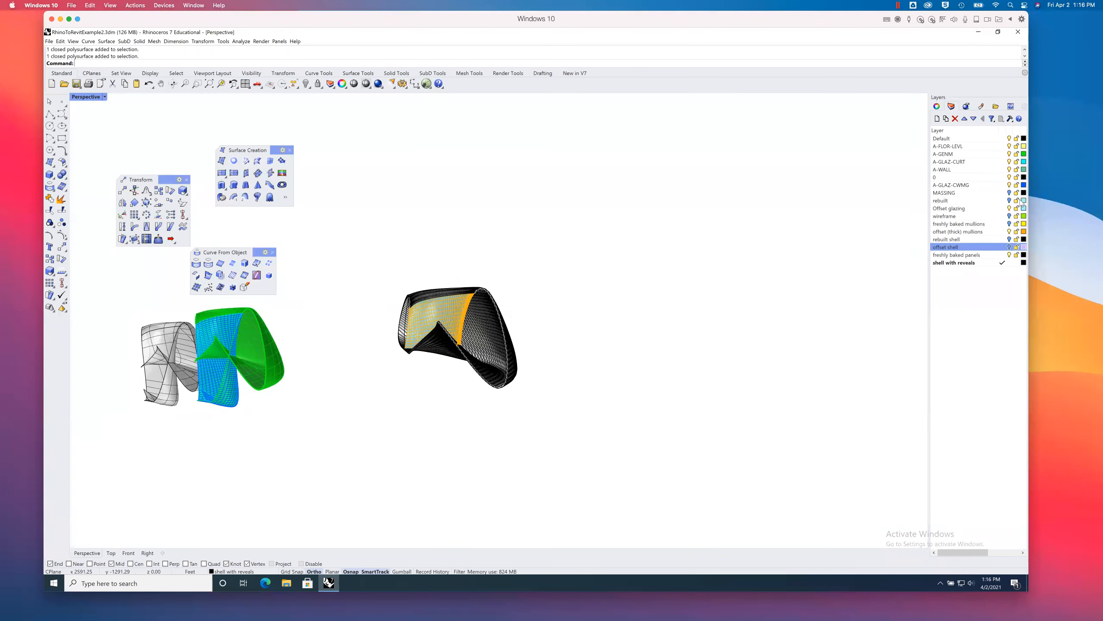
# Step: Compare the grey massing, the green and blue model, and the black panelled shell side by side
pyautogui.keyDown('shift'); pyautogui.moveTo(916, 197); pyautogui.dragTo(968, 124, button='right'); pyautogui.keyUp('shift')
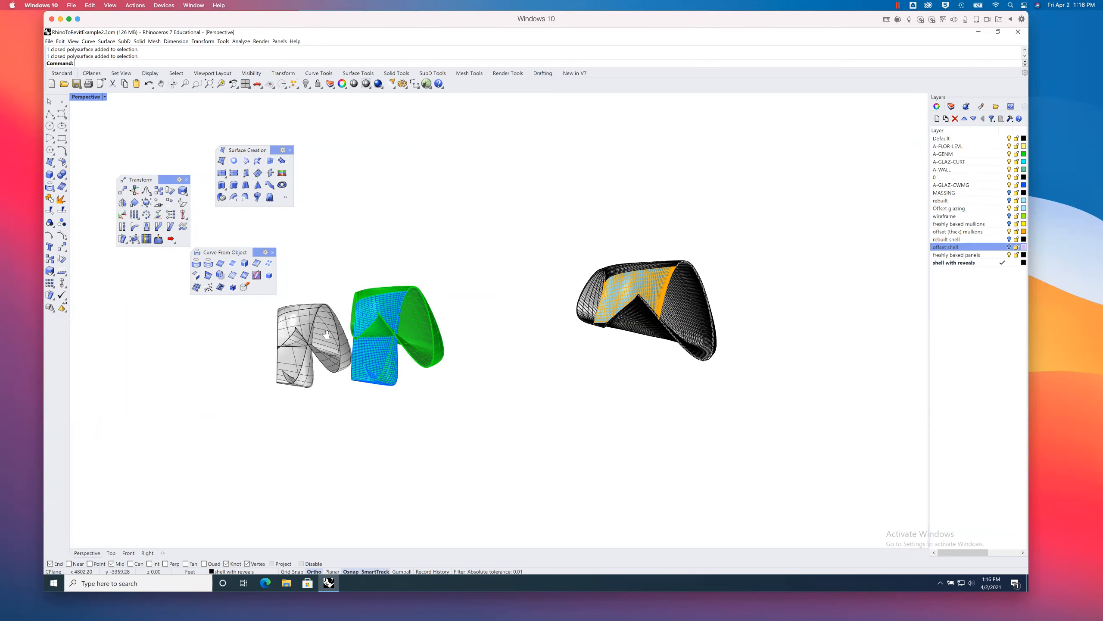
pyautogui.keyDown('shift'); pyautogui.moveTo(282, 386); pyautogui.dragTo(407, 363, button='right'); pyautogui.keyUp('shift')
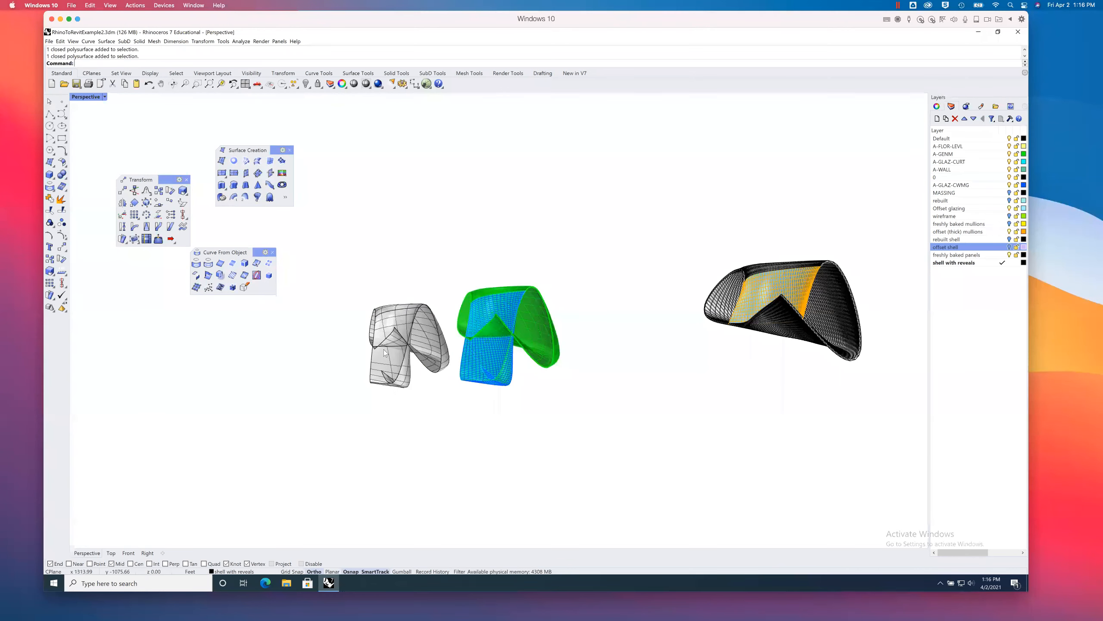
pyautogui.scroll(2, 394, 351)
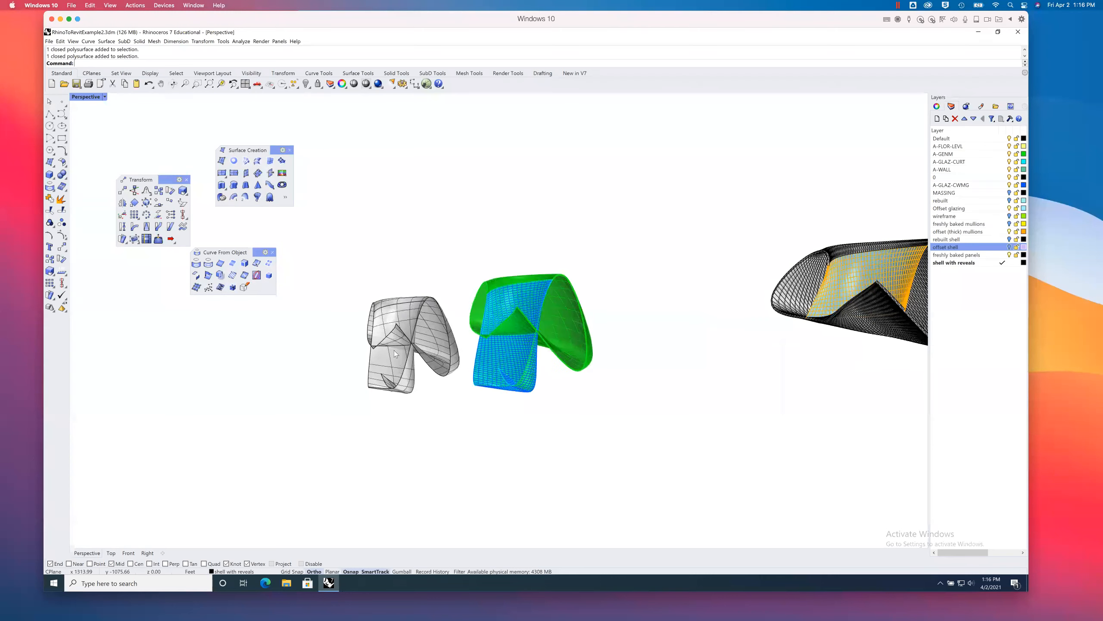
pyautogui.scroll(1, 398, 342)
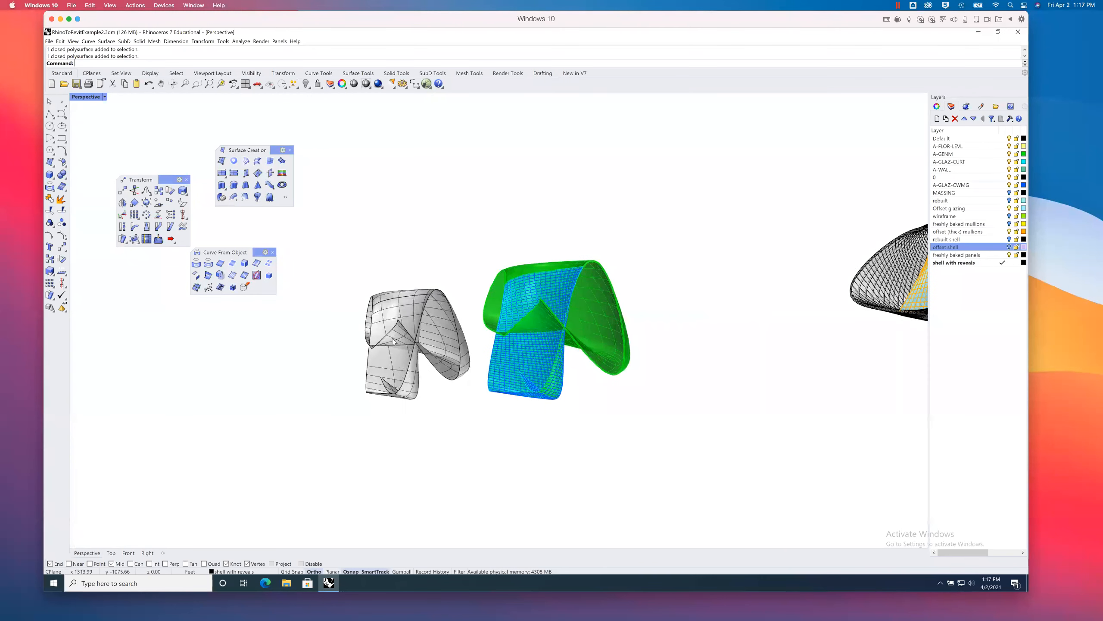
pyautogui.scroll(1, 322, 225)
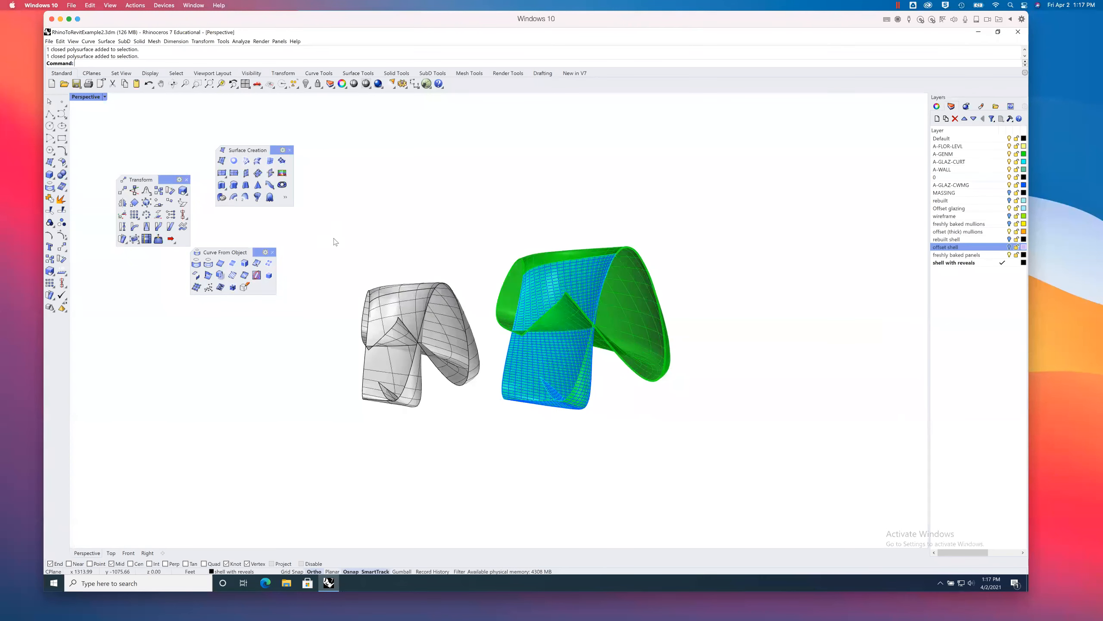
pyautogui.scroll(1, 334, 241)
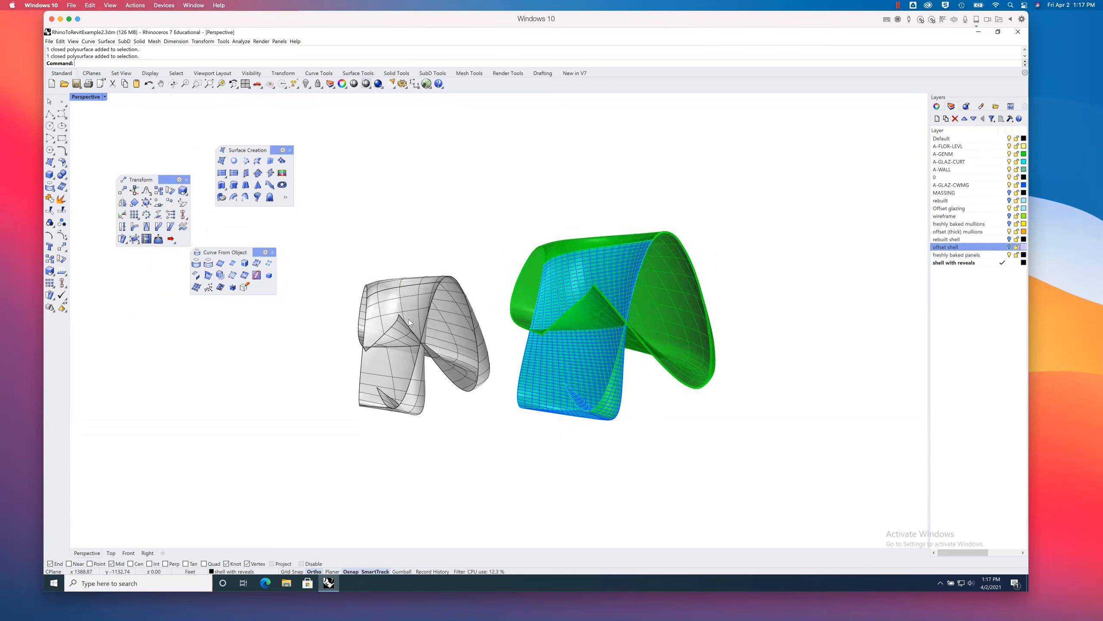
pyautogui.scroll(1, 418, 319)
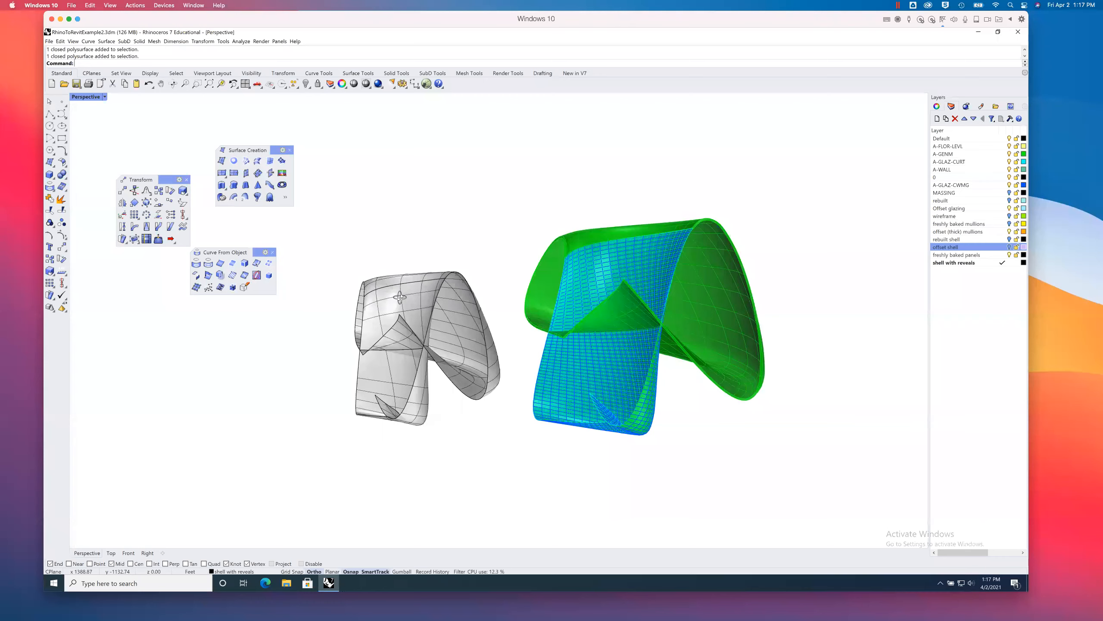
pyautogui.moveTo(400, 298); pyautogui.dragTo(399, 318, button='right')
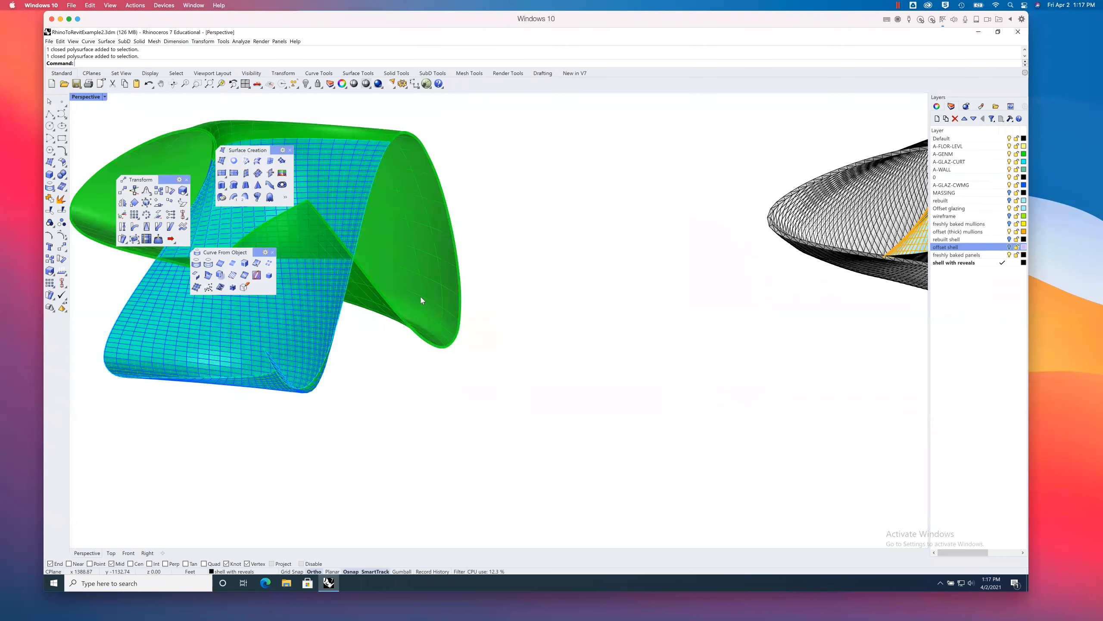
pyautogui.scroll(-1, 425, 296)
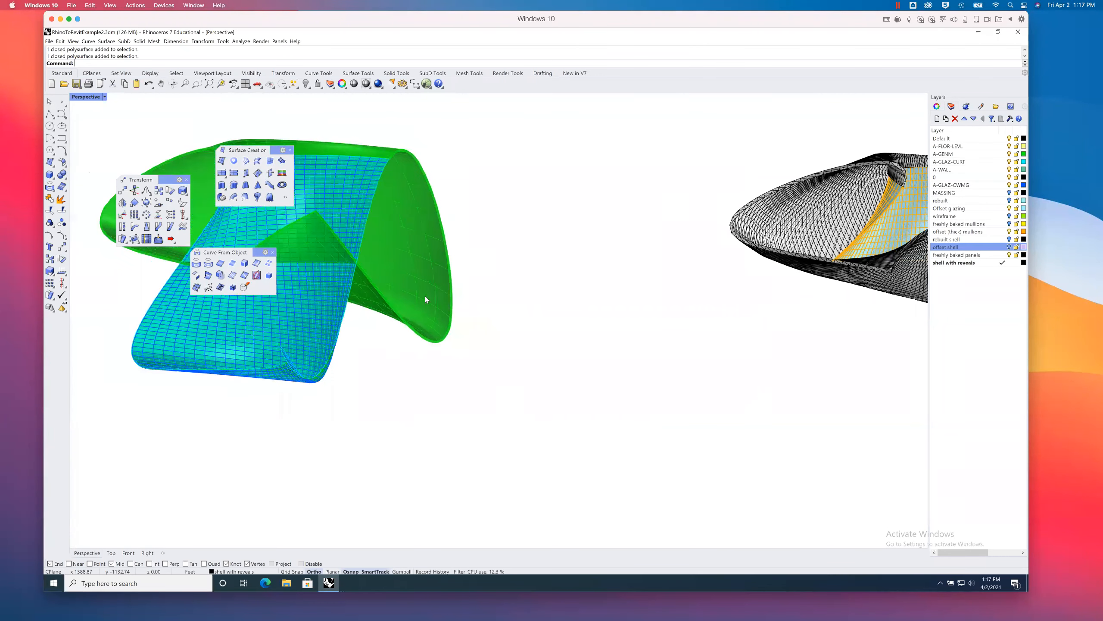
pyautogui.scroll(-1, 425, 296)
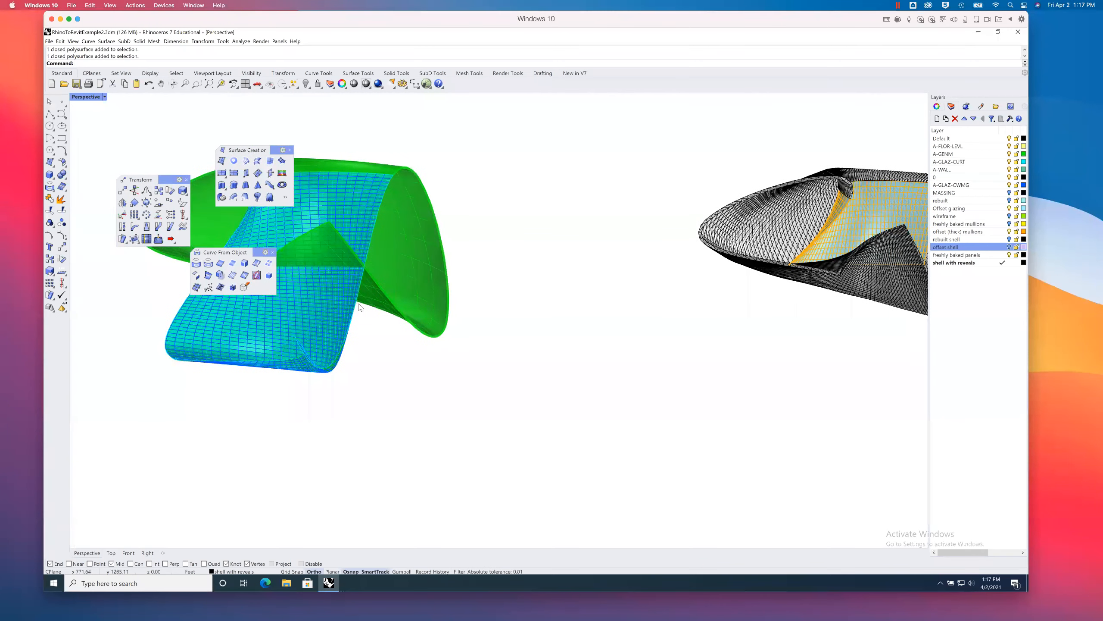
# Step: Save the file, hide the shell, panel, mullion, glazing and wall layers, and fit the view to the remaining grey massing
pyautogui.click(75, 84)
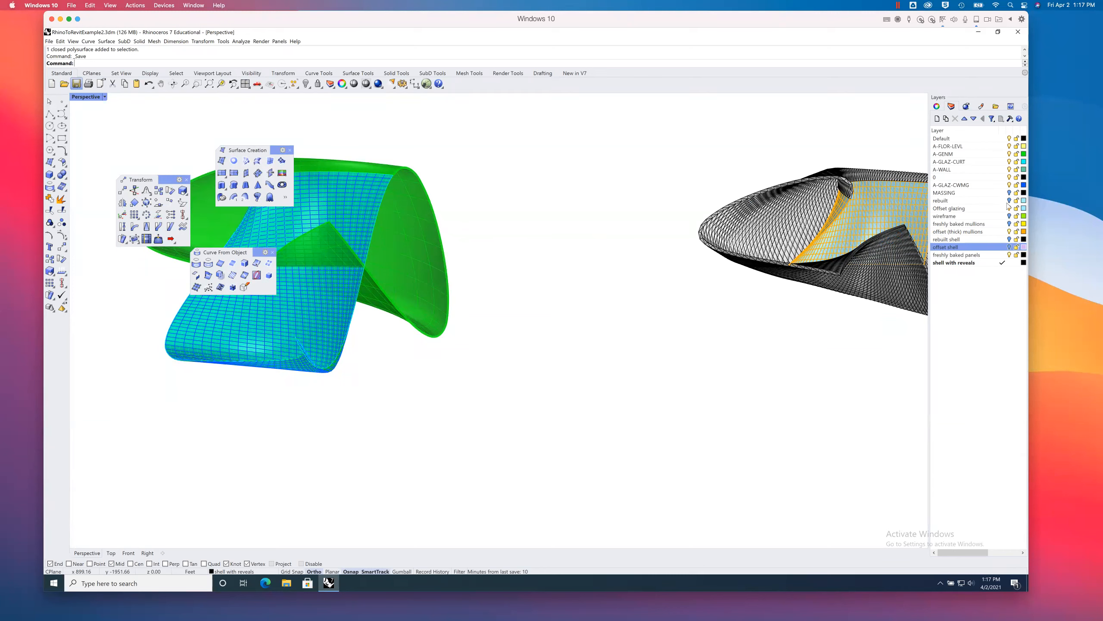
pyautogui.click(1008, 255)
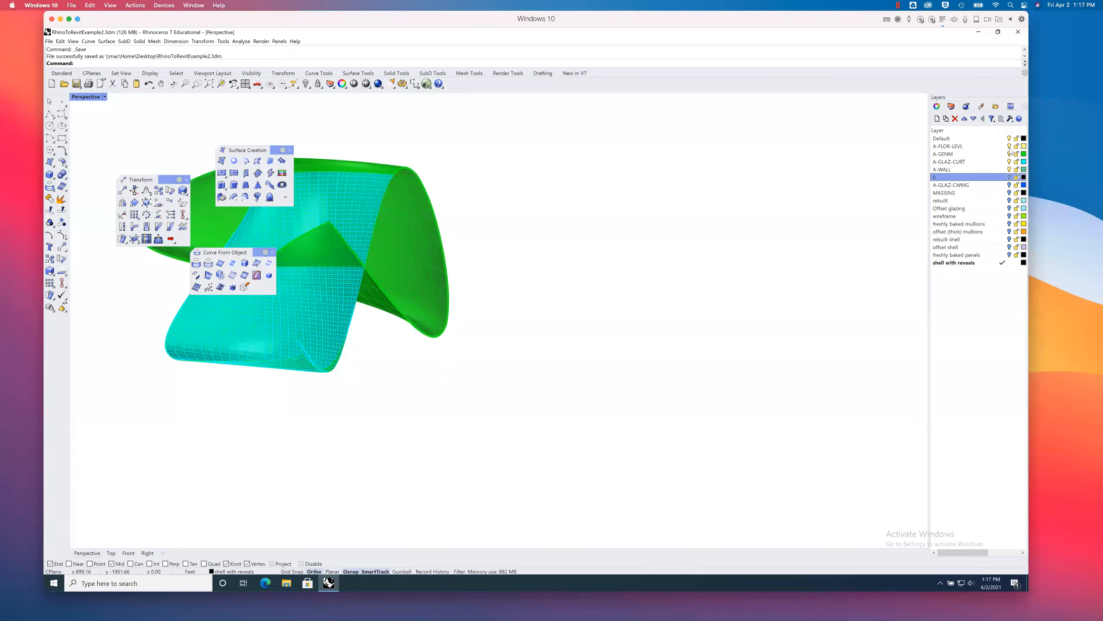
pyautogui.click(1010, 146)
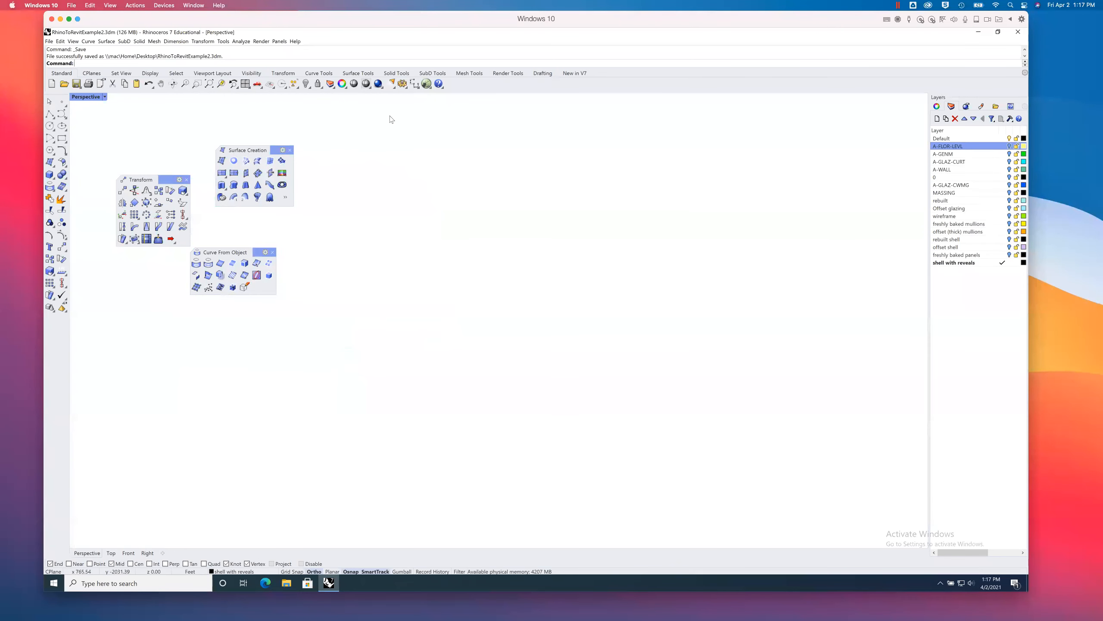
pyautogui.moveTo(509, 270); pyautogui.dragTo(572, 260, button='right')
pyautogui.scroll(-4, 572, 259)
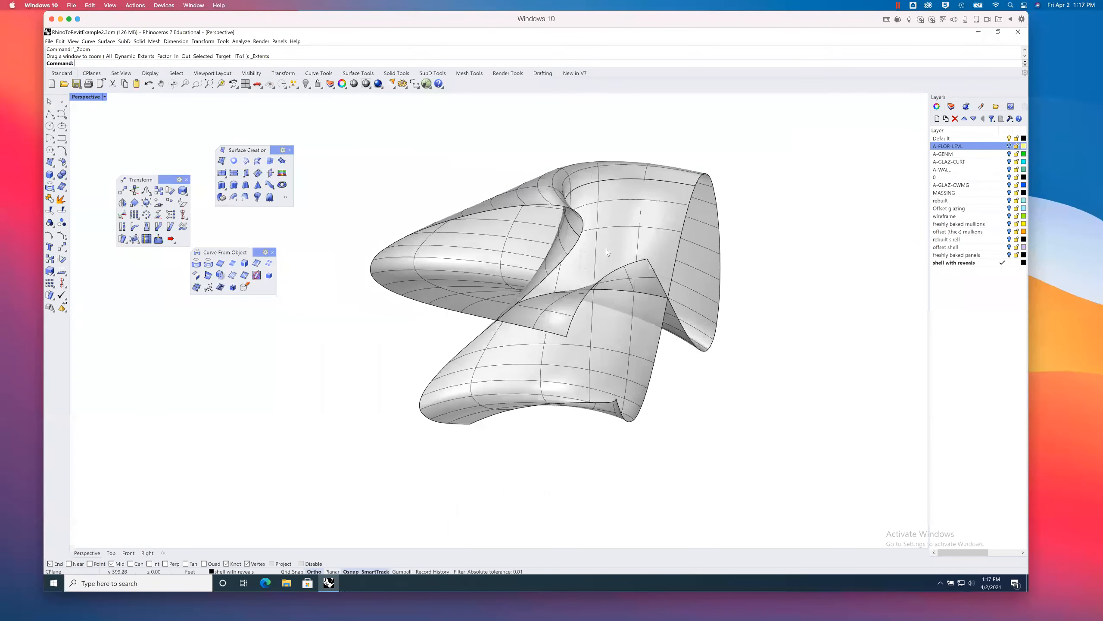
# Step: Open RhinoToRevitExample.3dm without saving the changes to the current model
pyautogui.click(49, 41)
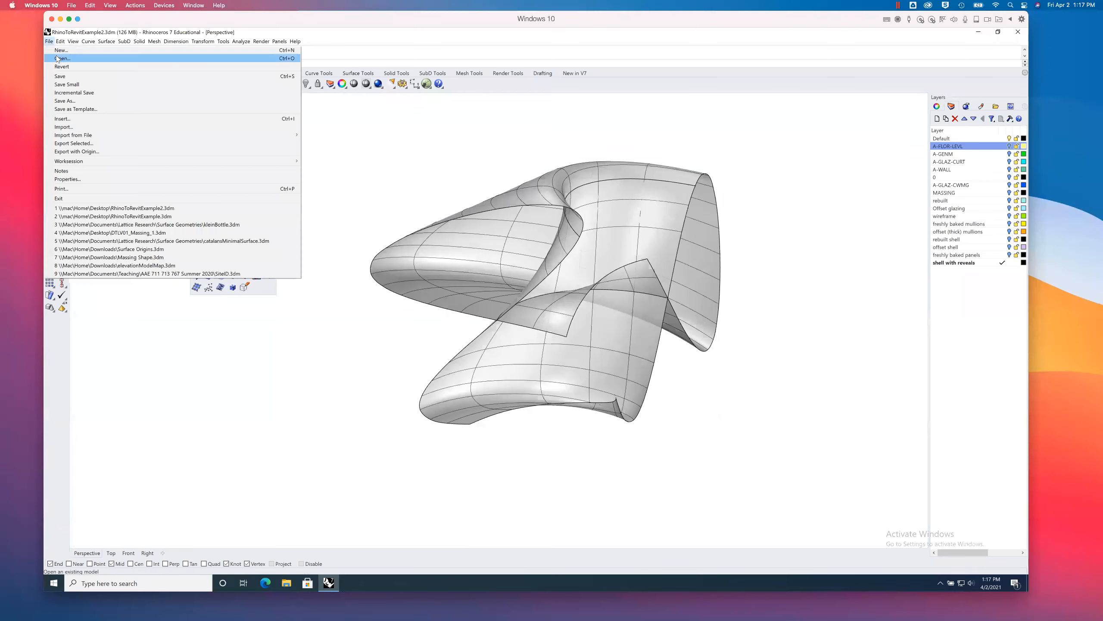
pyautogui.click(116, 217)
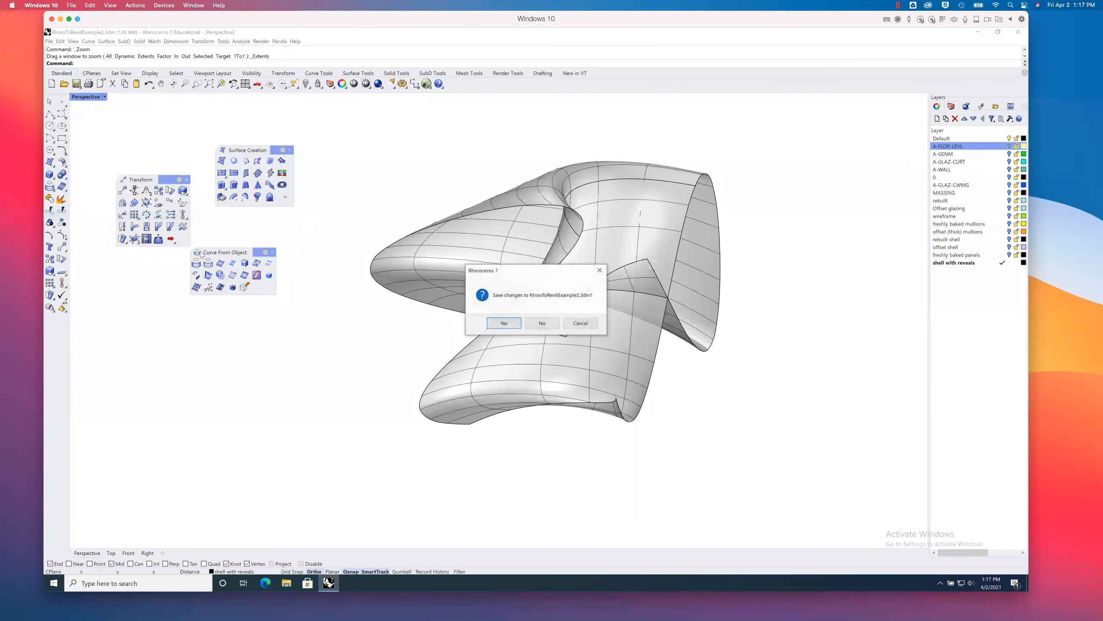
pyautogui.click(543, 323)
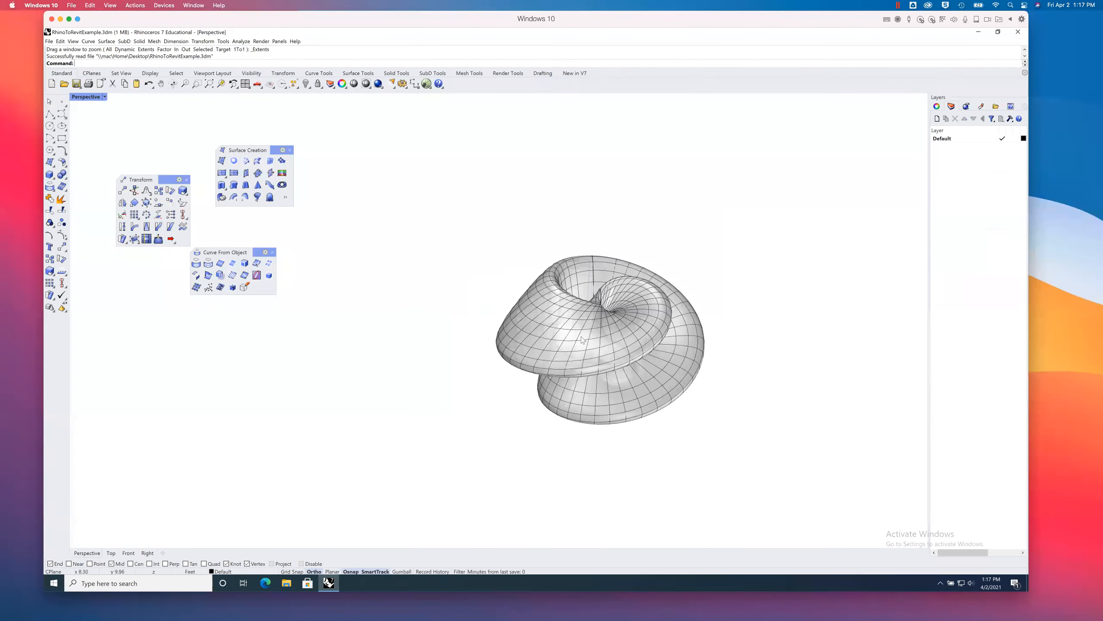
# Step: Examine the self-intersecting surface from several sides, including where its folds pass through each other
pyautogui.moveTo(581, 337); pyautogui.dragTo(529, 329, button='right')
pyautogui.scroll(8, 438, 334)
pyautogui.scroll(-6, 489, 328)
pyautogui.scroll(8, 517, 312)
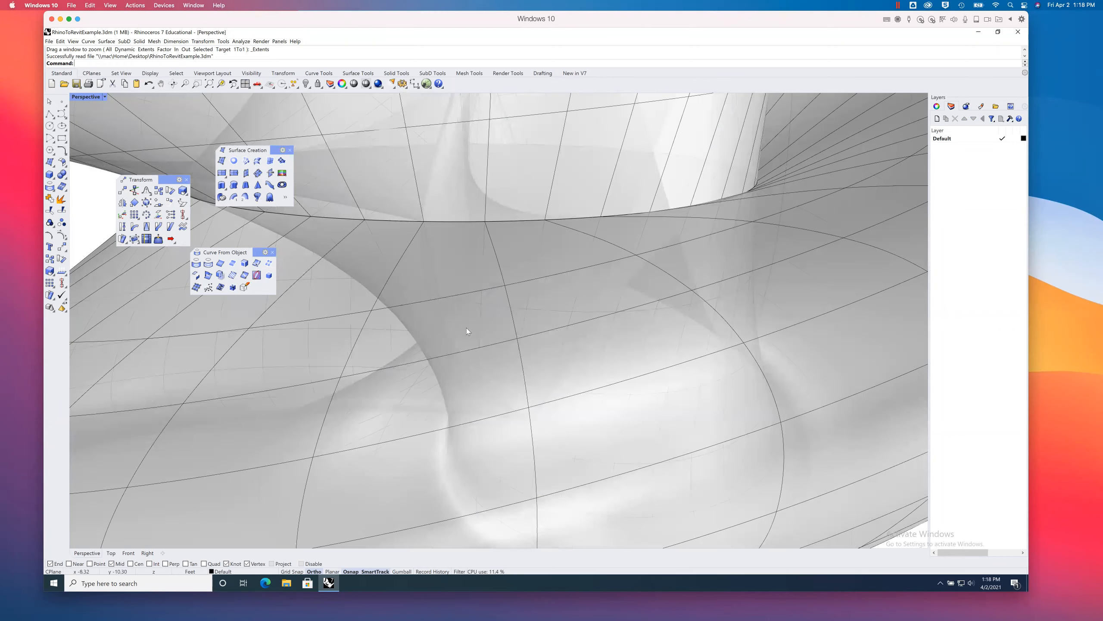
pyautogui.scroll(-10, 454, 288)
pyautogui.moveTo(460, 289); pyautogui.dragTo(494, 382, button='right')
pyautogui.moveTo(505, 293); pyautogui.dragTo(529, 338, button='right')
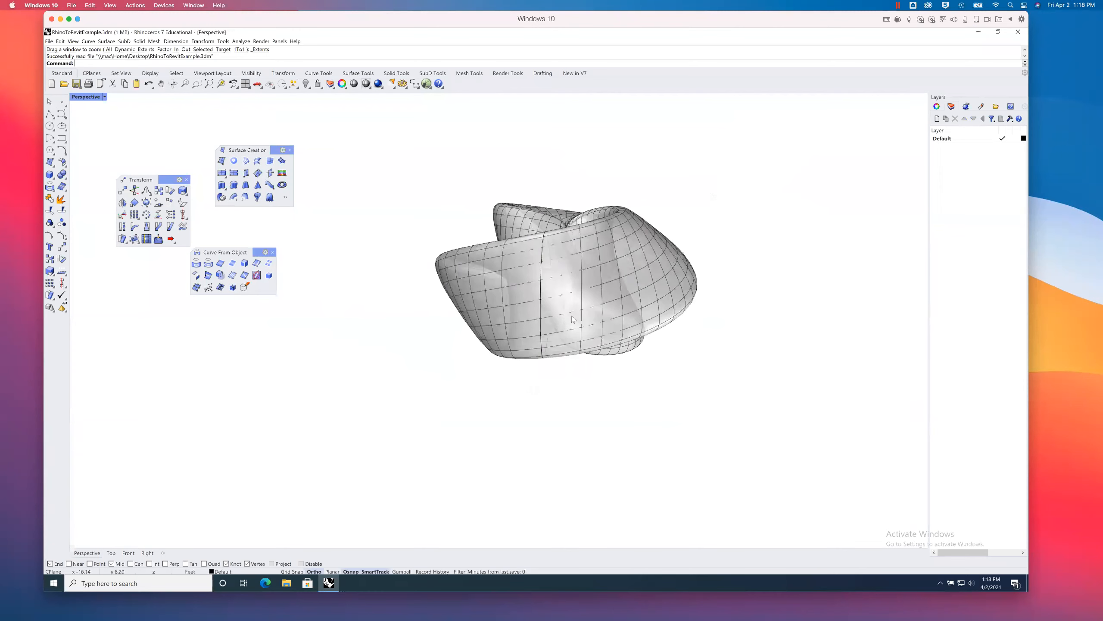
# Step: Examine the surface's interior seams and folds up close, and its central swirl from above
pyautogui.scroll(10, 508, 299)
pyautogui.scroll(12, 508, 298)
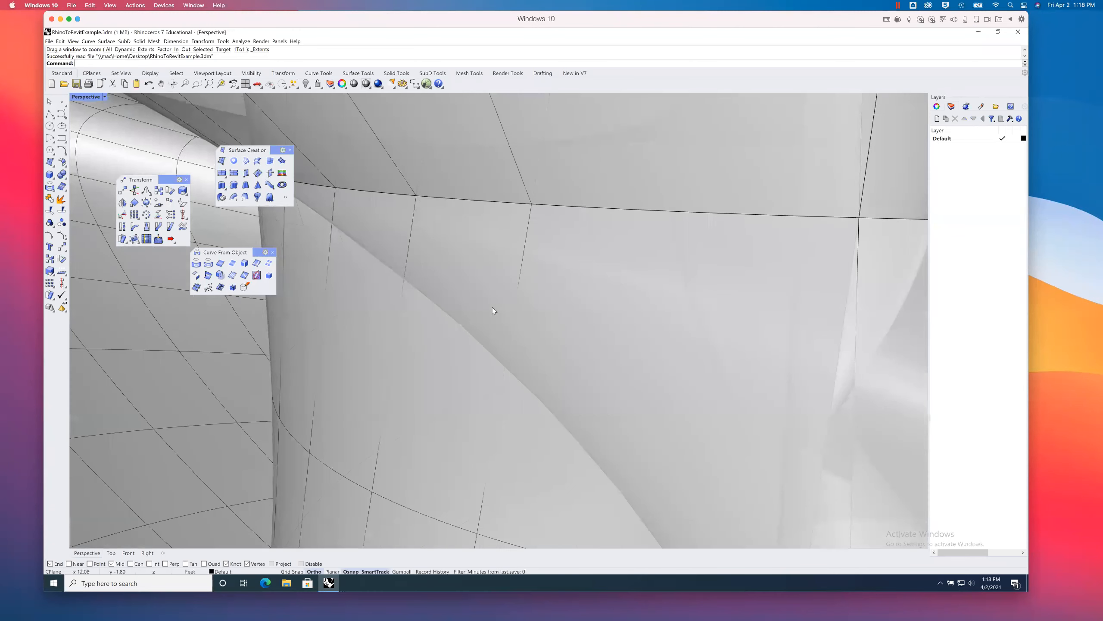
pyautogui.keyDown('shift'); pyautogui.moveTo(509, 327); pyautogui.dragTo(700, 328, button='right'); pyautogui.keyUp('shift')
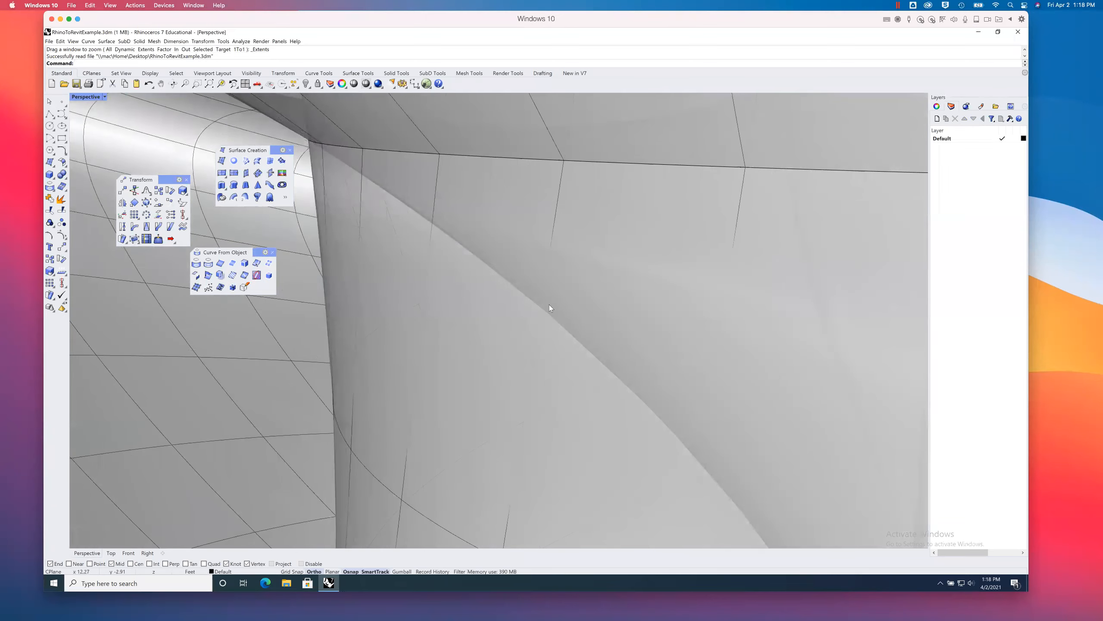
pyautogui.scroll(-8, 550, 304)
pyautogui.scroll(-6, 549, 305)
pyautogui.moveTo(564, 315); pyautogui.dragTo(643, 337, button='right')
pyautogui.scroll(-6, 563, 280)
pyautogui.moveTo(477, 226); pyautogui.dragTo(471, 247, button='right')
pyautogui.keyDown('shift'); pyautogui.moveTo(495, 297); pyautogui.dragTo(525, 339, button='right'); pyautogui.keyUp('shift')
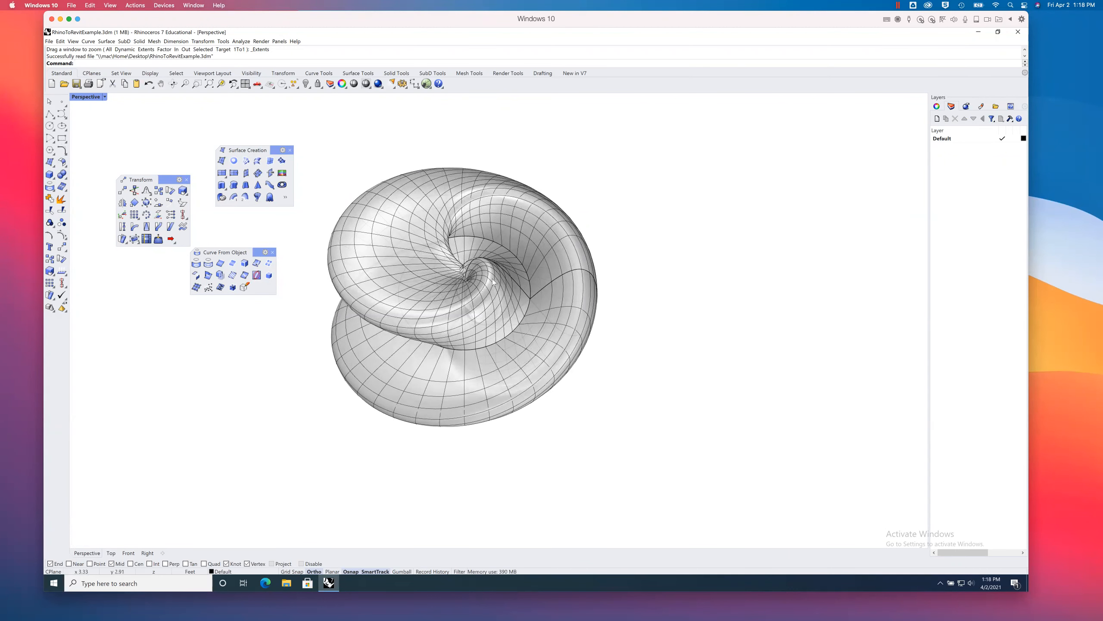
pyautogui.moveTo(499, 279); pyautogui.dragTo(481, 274, button='right')
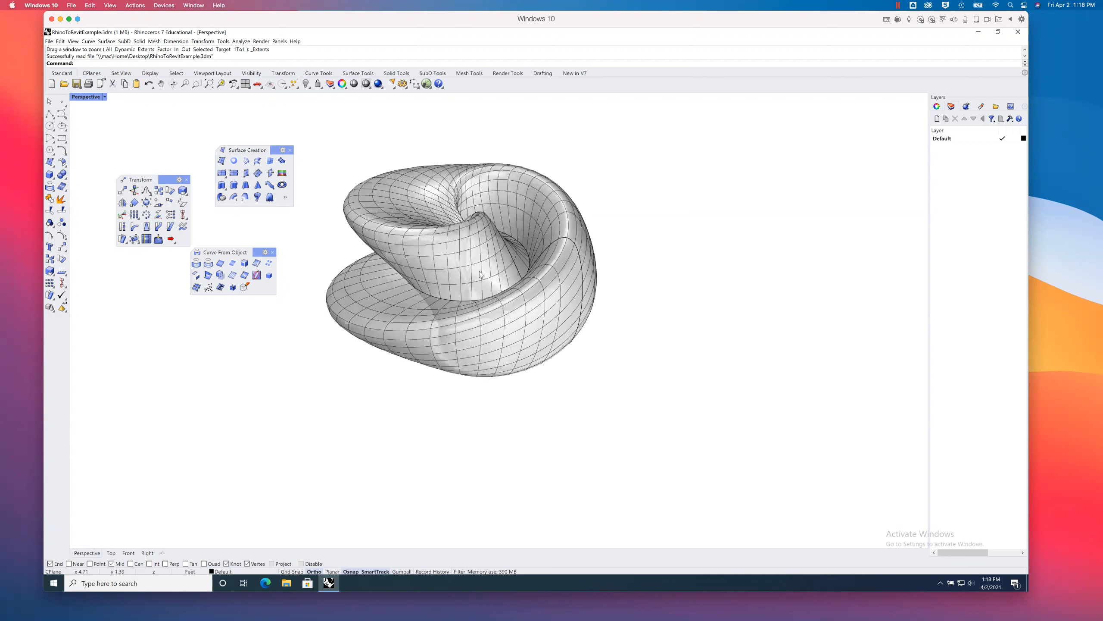
# Step: Switch to the four-viewport layout, fit the surface in all views, and close the Surface Creation, Transform and Curve From Object toolbars
pyautogui.doubleClick(87, 96)
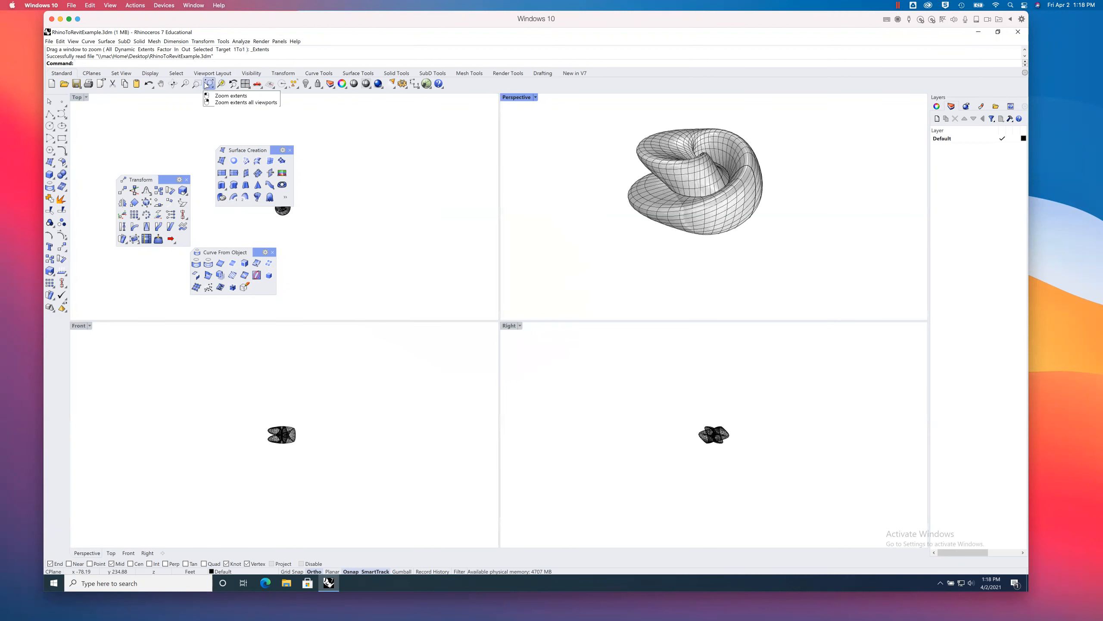
pyautogui.rightClick(208, 84)
pyautogui.click(291, 150)
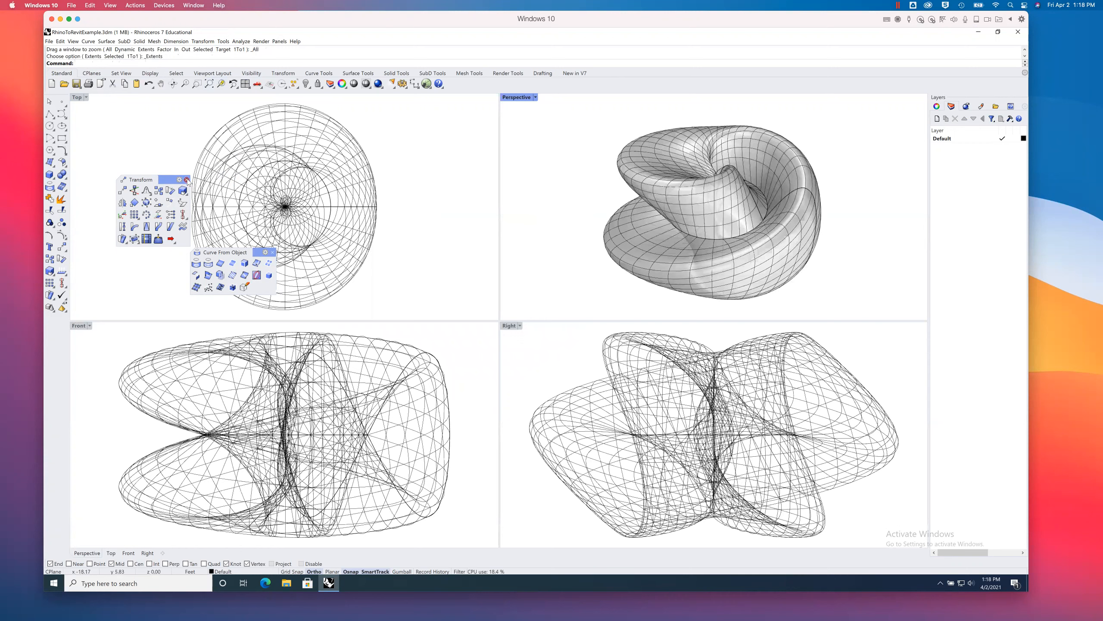
pyautogui.click(187, 180)
pyautogui.click(272, 252)
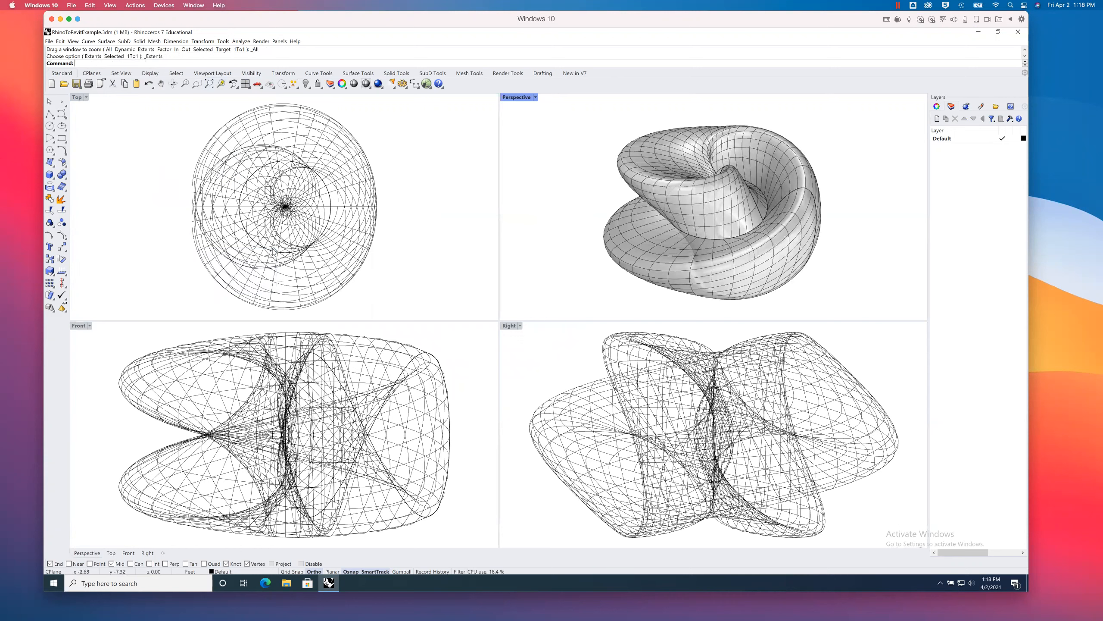
# Step: Draw a narrow, tall box in the Top view, with its base running across the full depth of the surface beside its centre
pyautogui.click(55, 165)
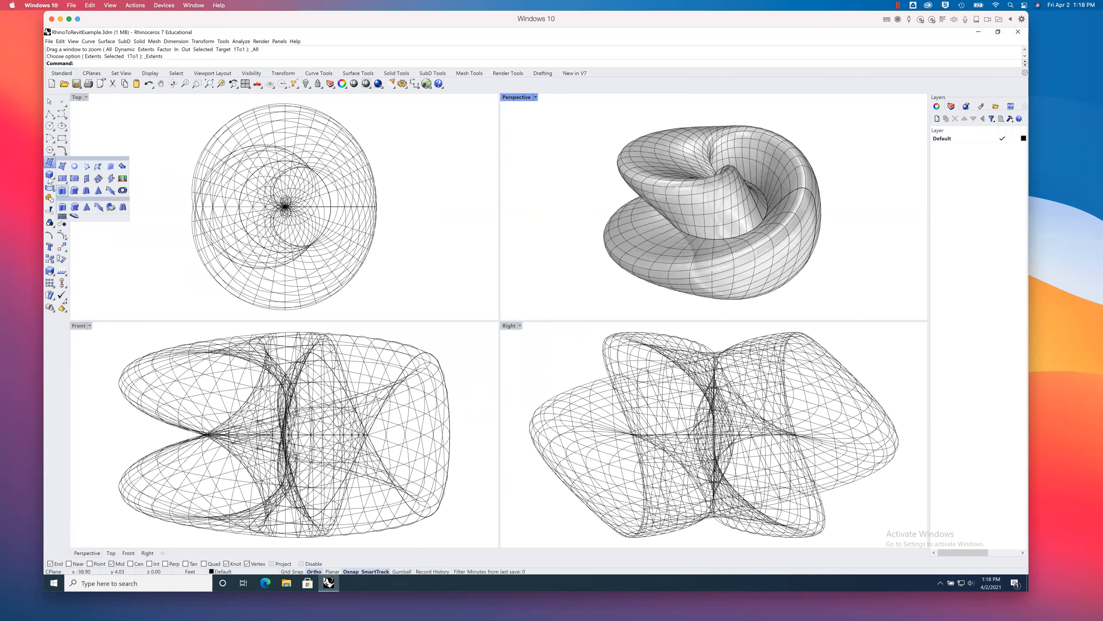
pyautogui.click(50, 175)
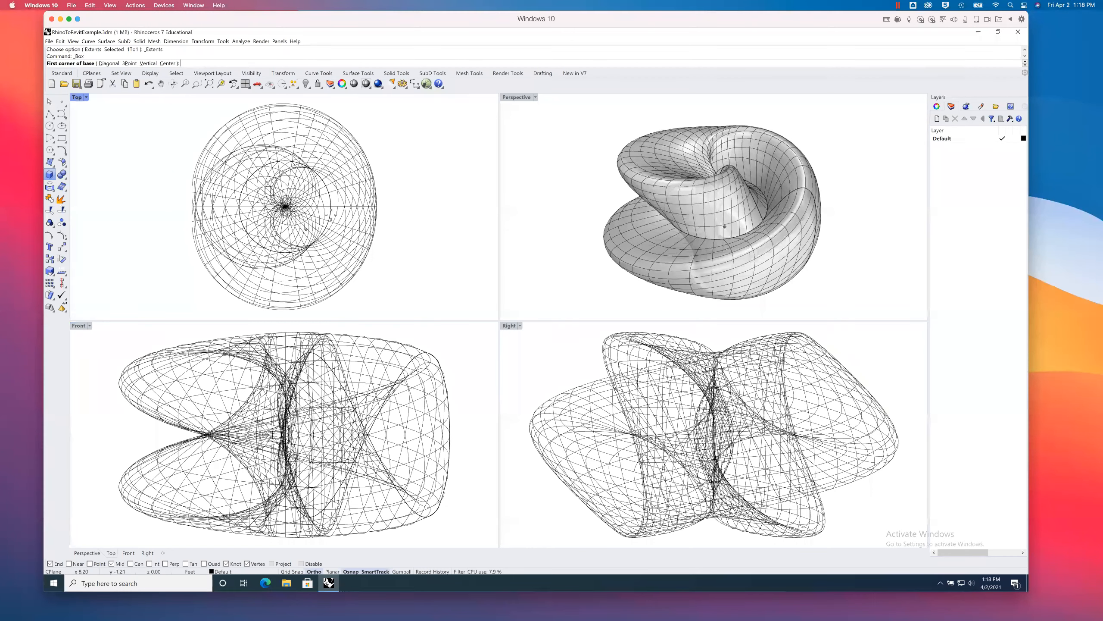
pyautogui.moveTo(331, 231); pyautogui.dragTo(318, 256, button='right')
pyautogui.click(266, 116)
pyautogui.moveTo(322, 256); pyautogui.dragTo(324, 217, button='right')
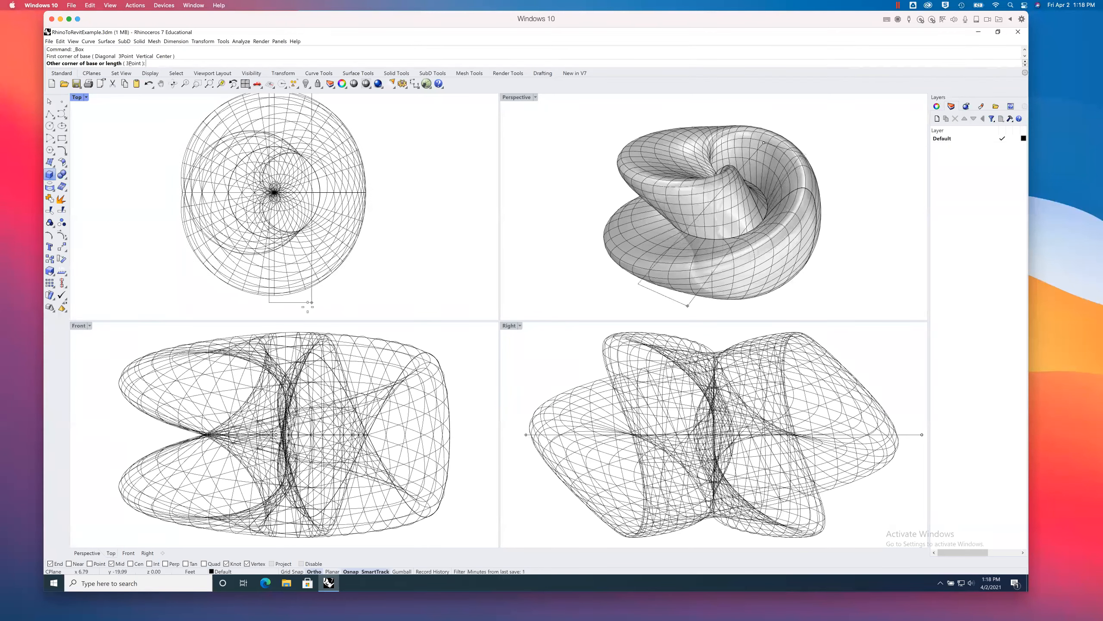
pyautogui.click(313, 312)
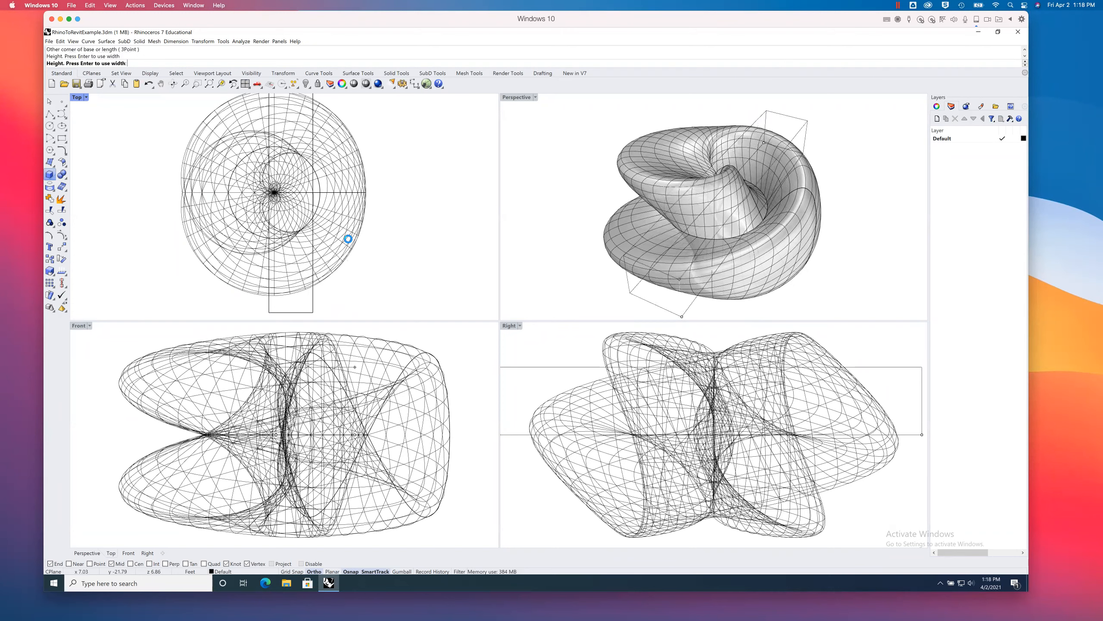
pyautogui.click(347, 239)
pyautogui.scroll(-4, 348, 239)
# Step: Move the box down about 21 ft in the Front view so it extends both above and below the surface
pyautogui.click(648, 203)
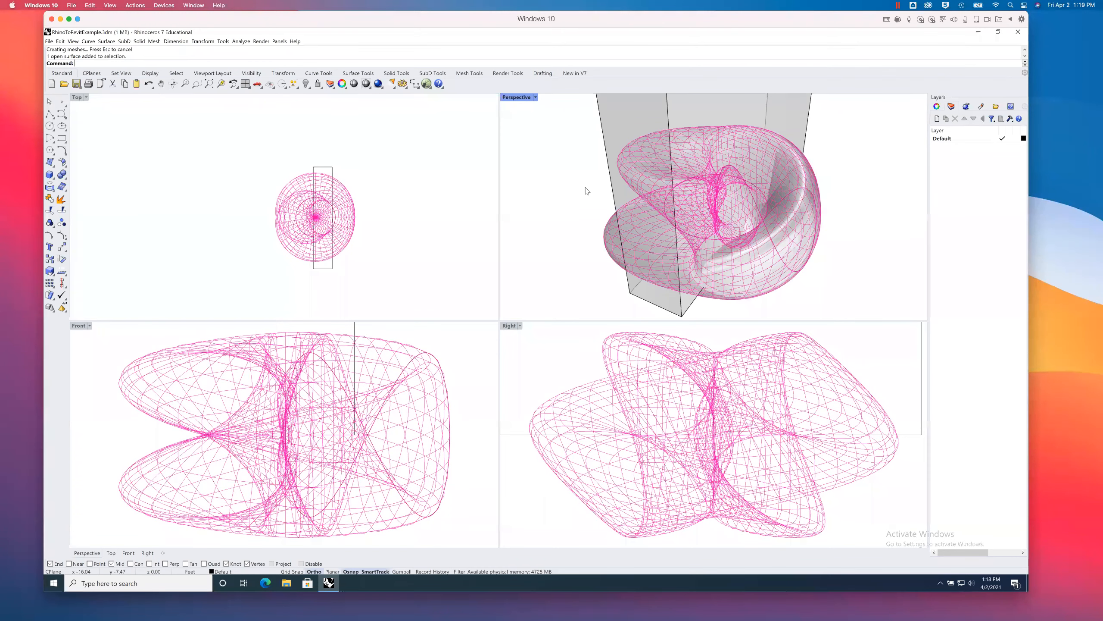
pyautogui.click(613, 192)
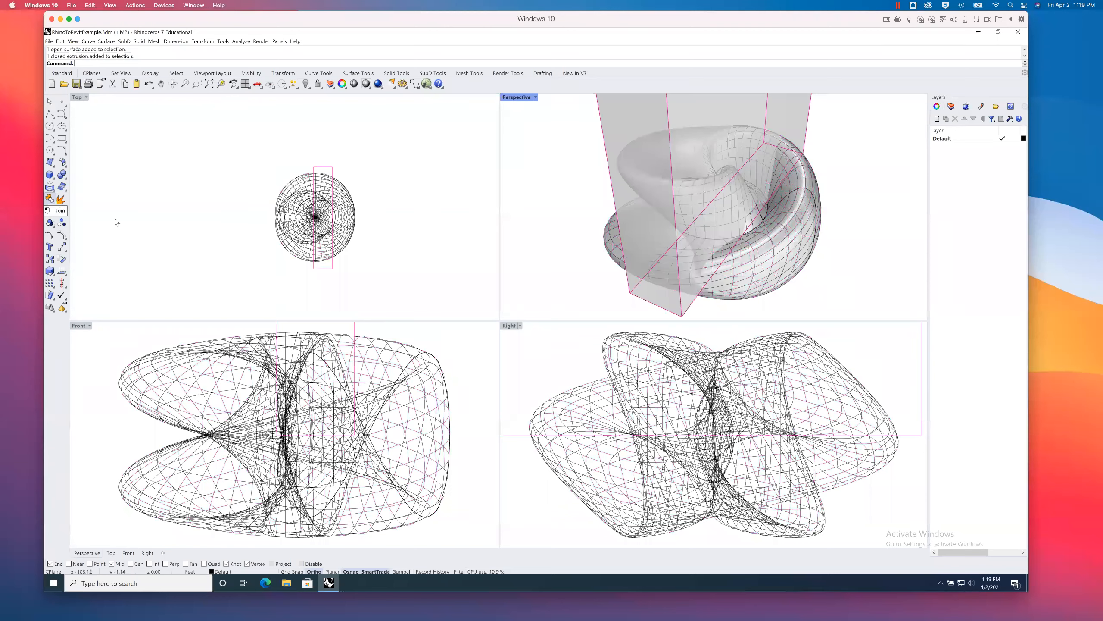
pyautogui.scroll(-10, 350, 369)
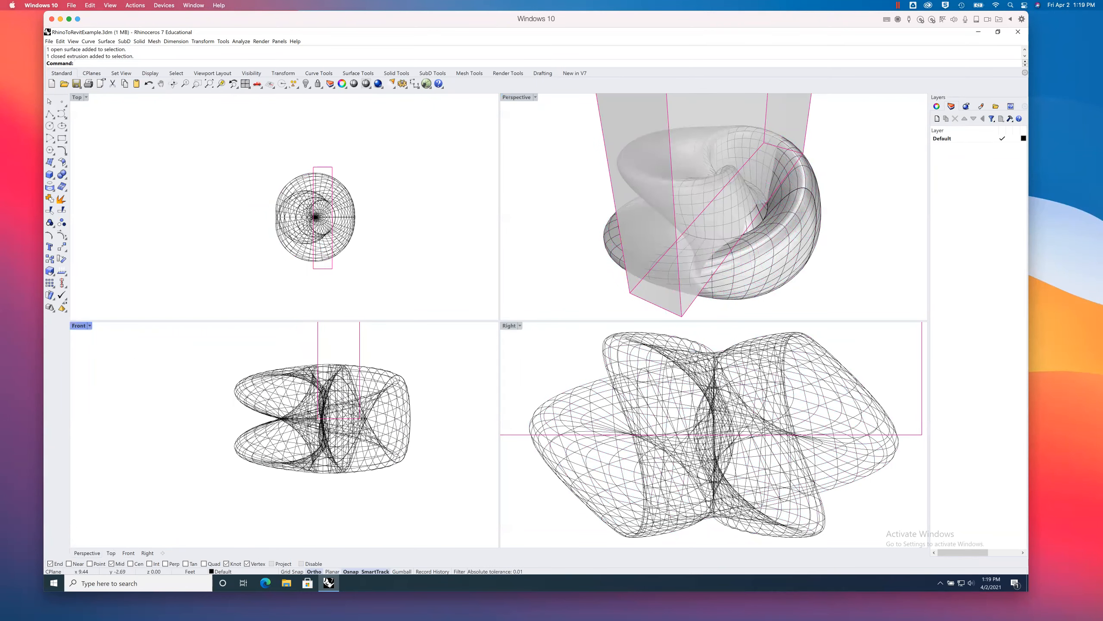
pyautogui.click(62, 259)
pyautogui.click(247, 402)
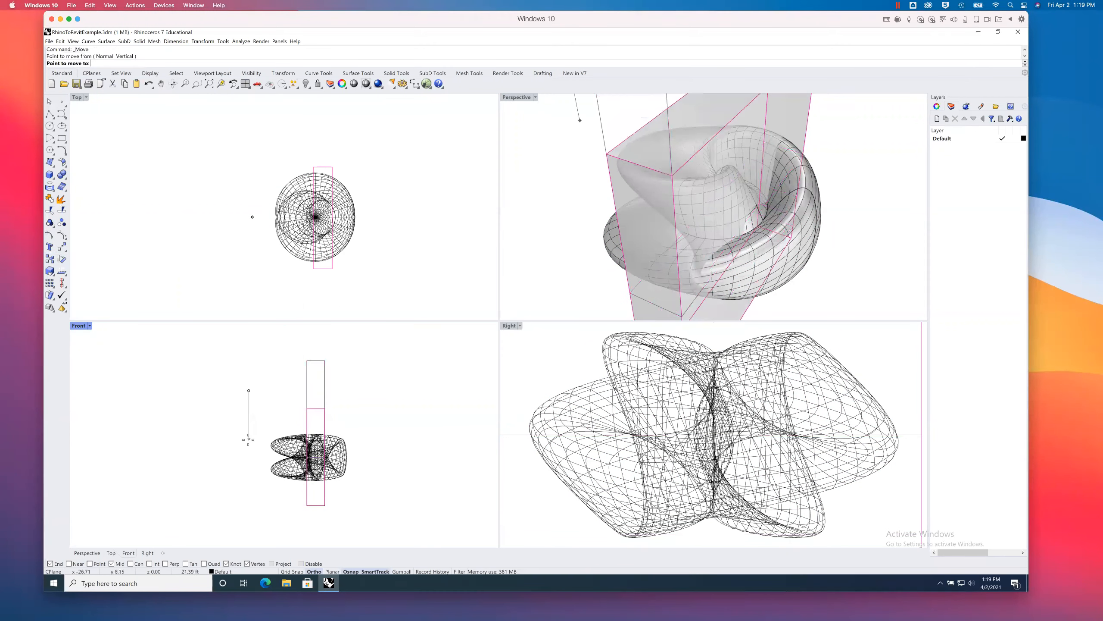
# Step: In a maximised Perspective view, trim away all surface pieces projecting from the rounded, closed side of the form, using the box as cutter
pyautogui.click(520, 97)
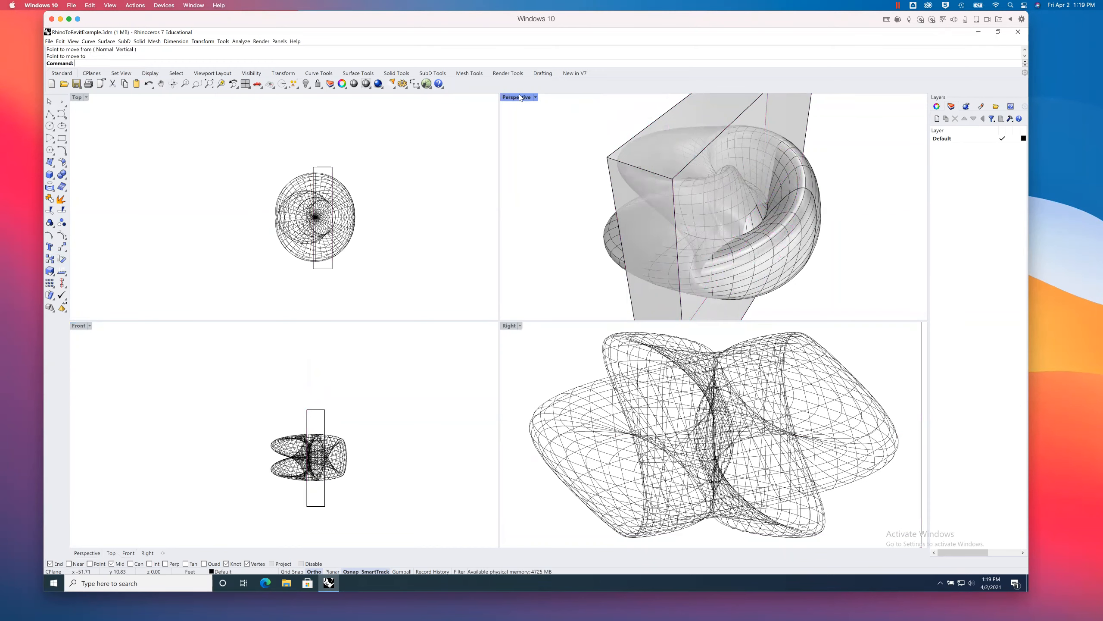
pyautogui.hotkey('ctrl', 'm')
pyautogui.moveTo(496, 297); pyautogui.dragTo(350, 298, button='right')
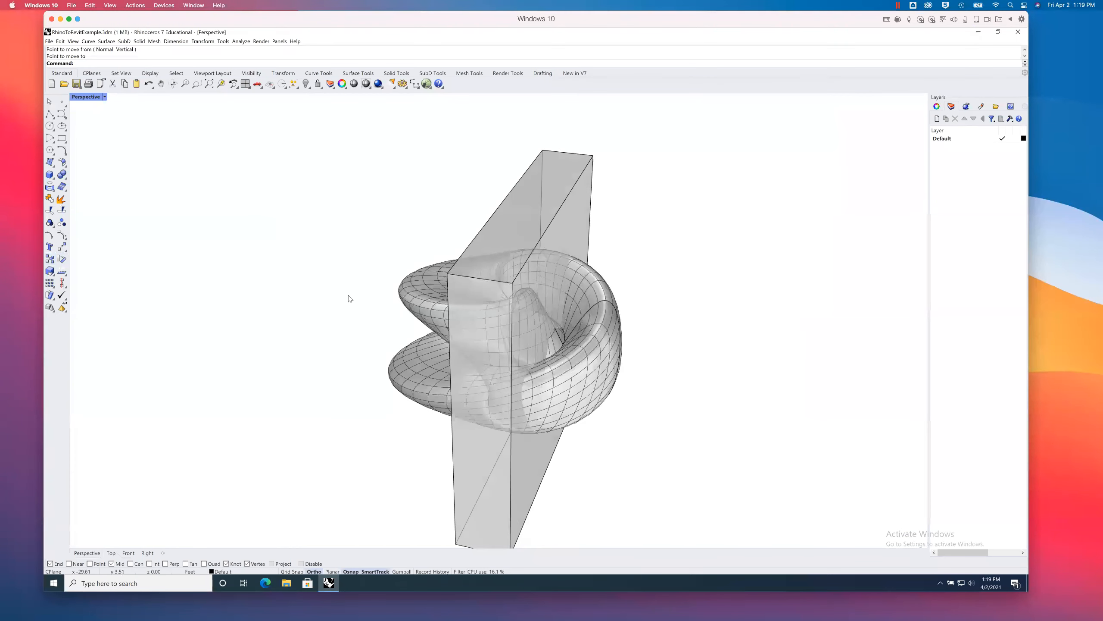
pyautogui.click(50, 210)
pyautogui.click(577, 178)
pyautogui.press('Return')
pyautogui.moveTo(628, 291)
pyautogui.mouseDown(button='right')
pyautogui.moveTo(632, 306)
pyautogui.moveTo(645, 286)
pyautogui.mouseUp(button='right')
pyautogui.click(622, 311)
pyautogui.click(572, 322)
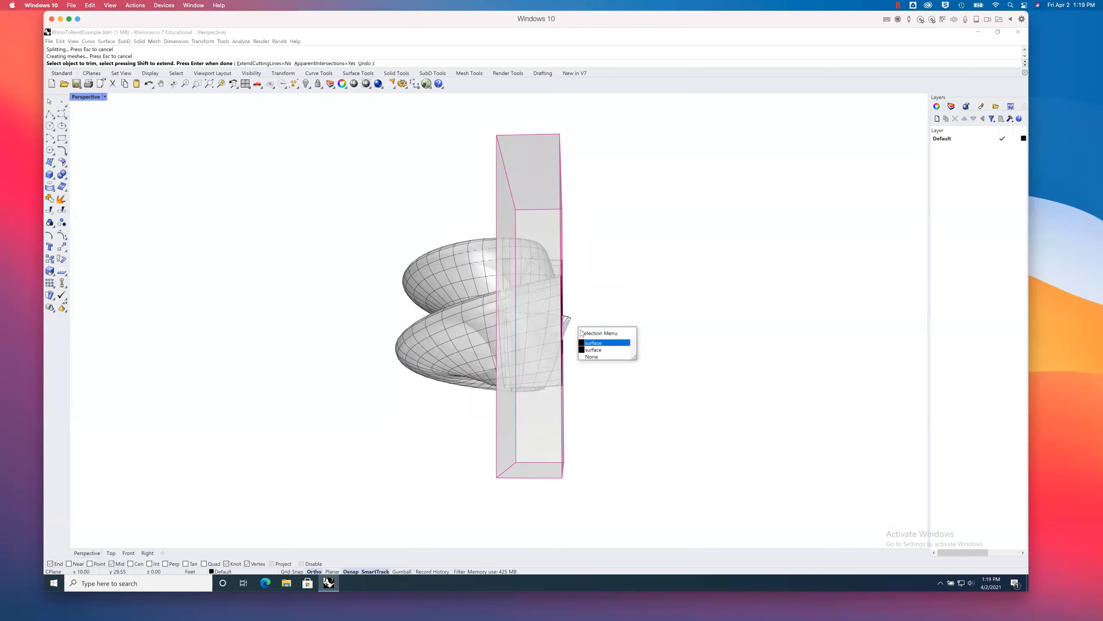
pyautogui.click(594, 344)
pyautogui.click(569, 318)
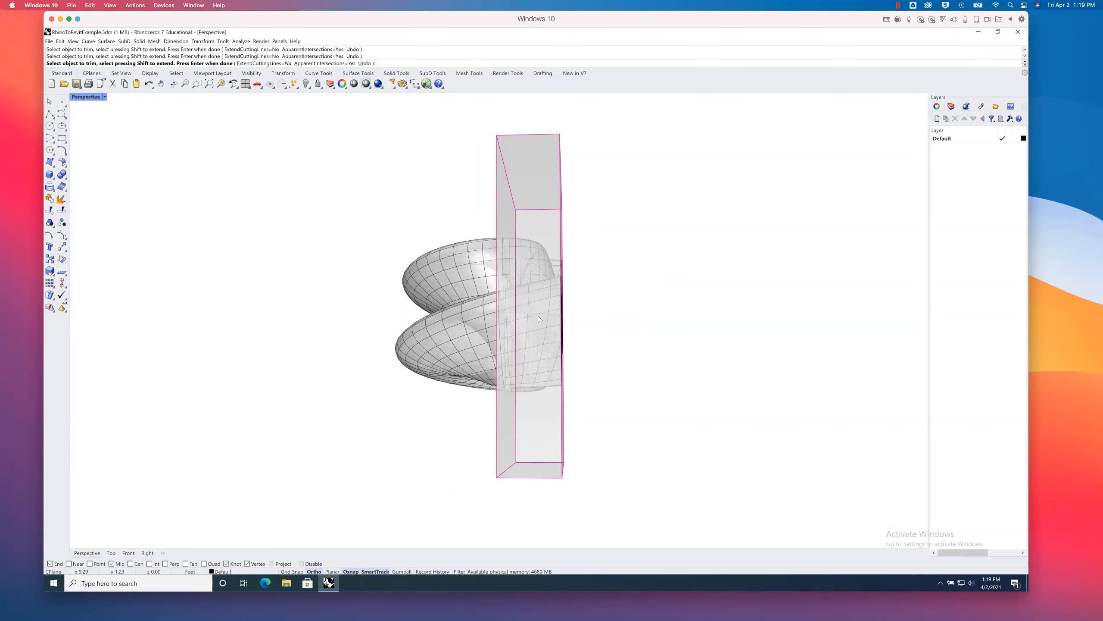
# Step: Trim away the two lobes on the opposite side of the box, then delete the box to leave only the inner strip
pyautogui.click(476, 257)
pyautogui.moveTo(431, 315); pyautogui.dragTo(506, 199, button='right')
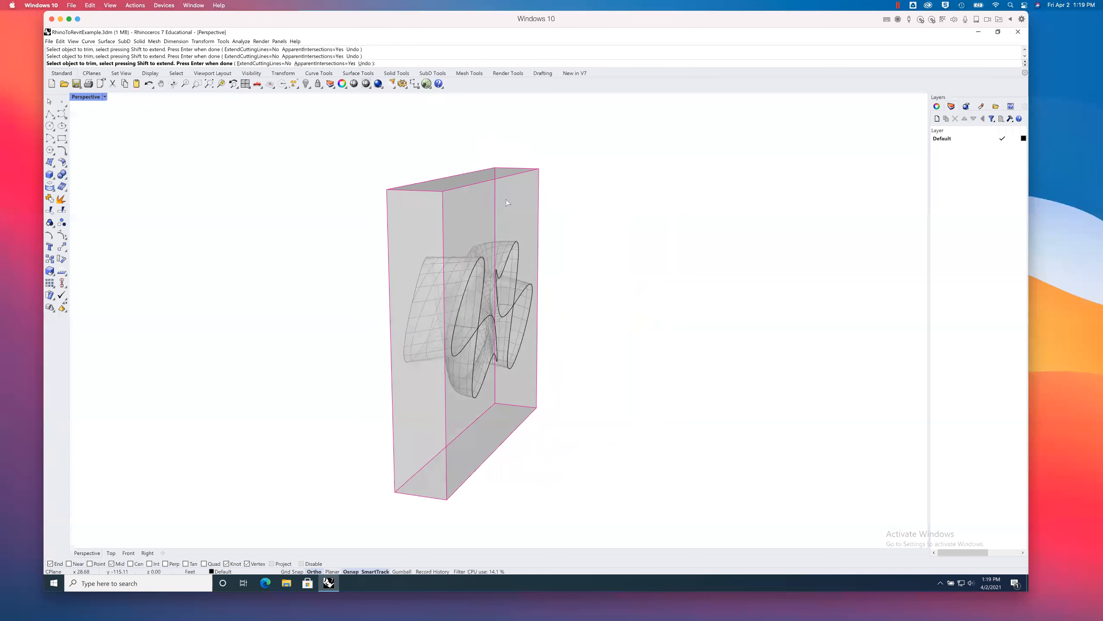
pyautogui.click(506, 194)
pyautogui.moveTo(556, 337); pyautogui.dragTo(475, 288, button='right')
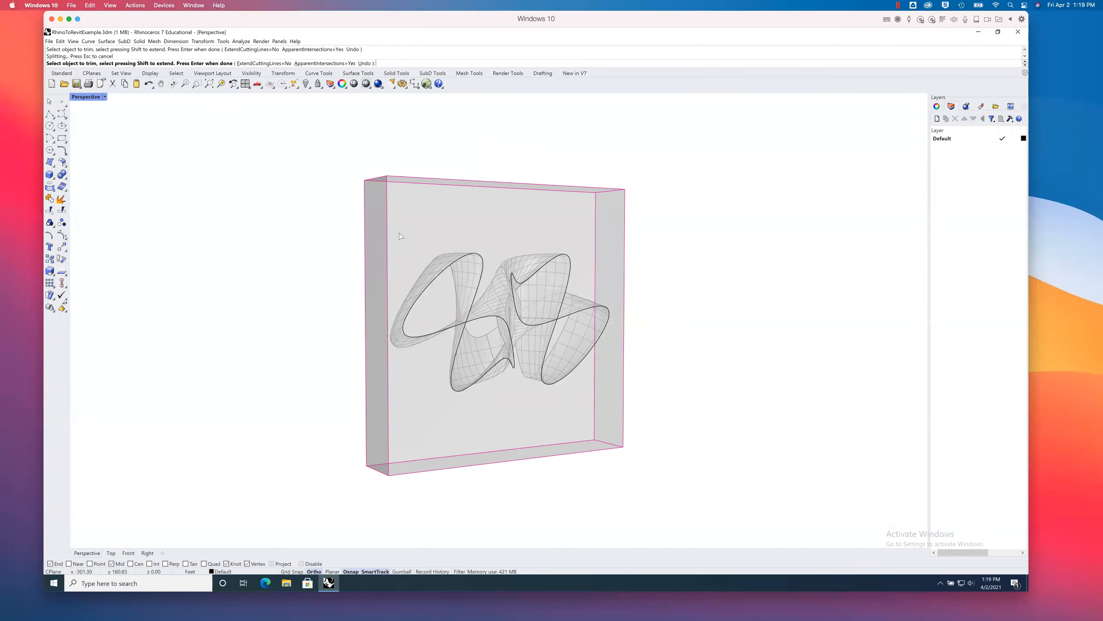
pyautogui.press('Return')
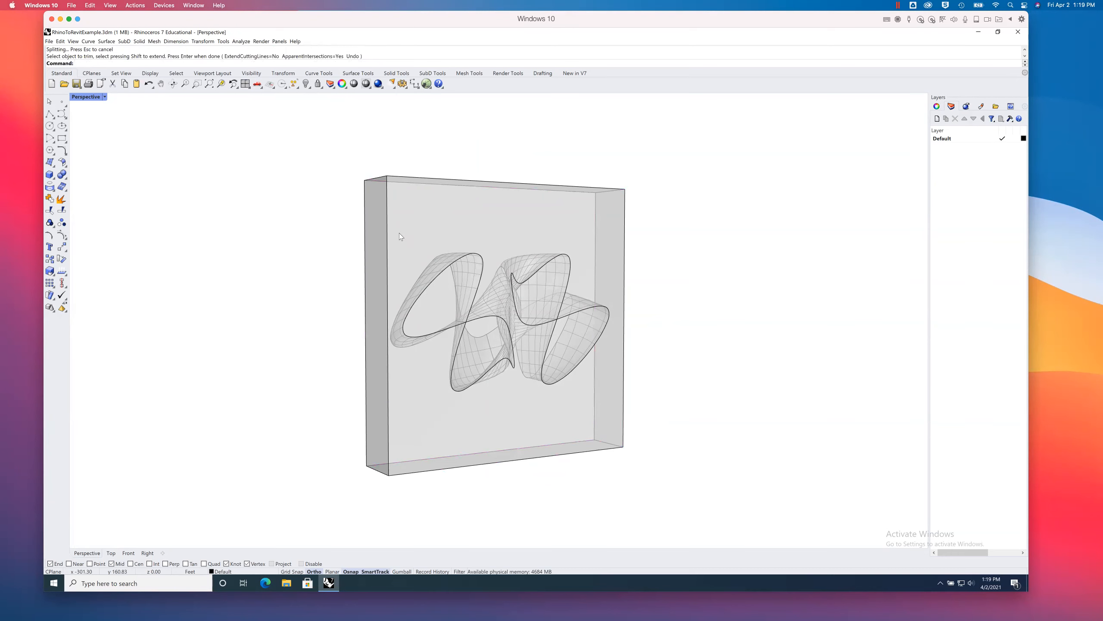
pyautogui.click(406, 187)
pyautogui.press('Delete')
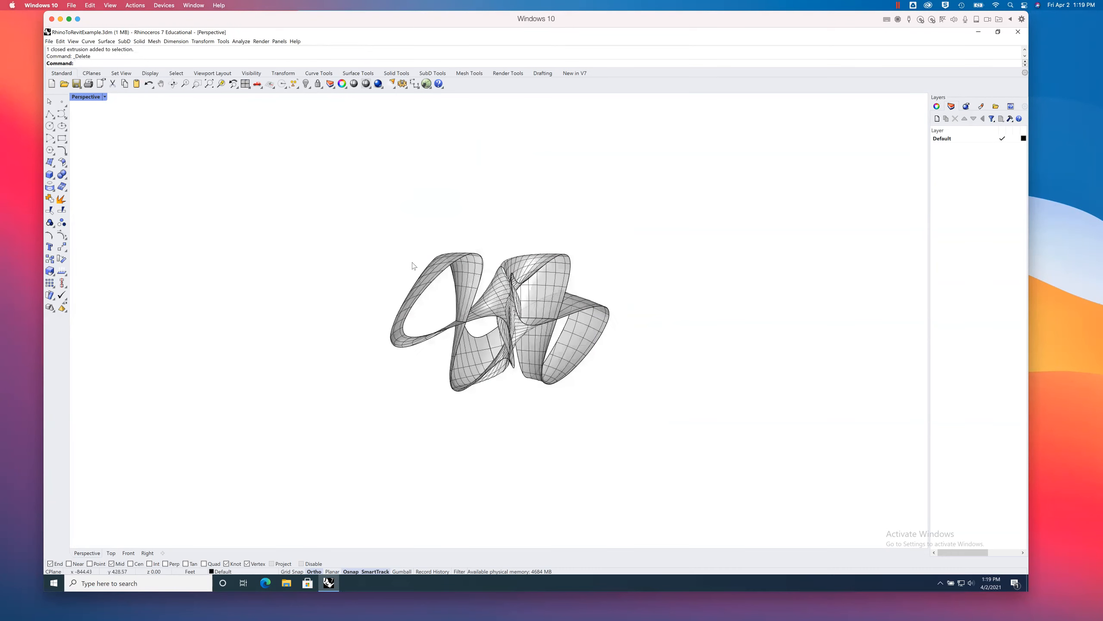
# Step: Examine the trimmed strip from several angles, including its central fold and the places where the surface crosses itself
pyautogui.moveTo(413, 266); pyautogui.dragTo(437, 288, button='right')
pyautogui.scroll(5, 456, 324)
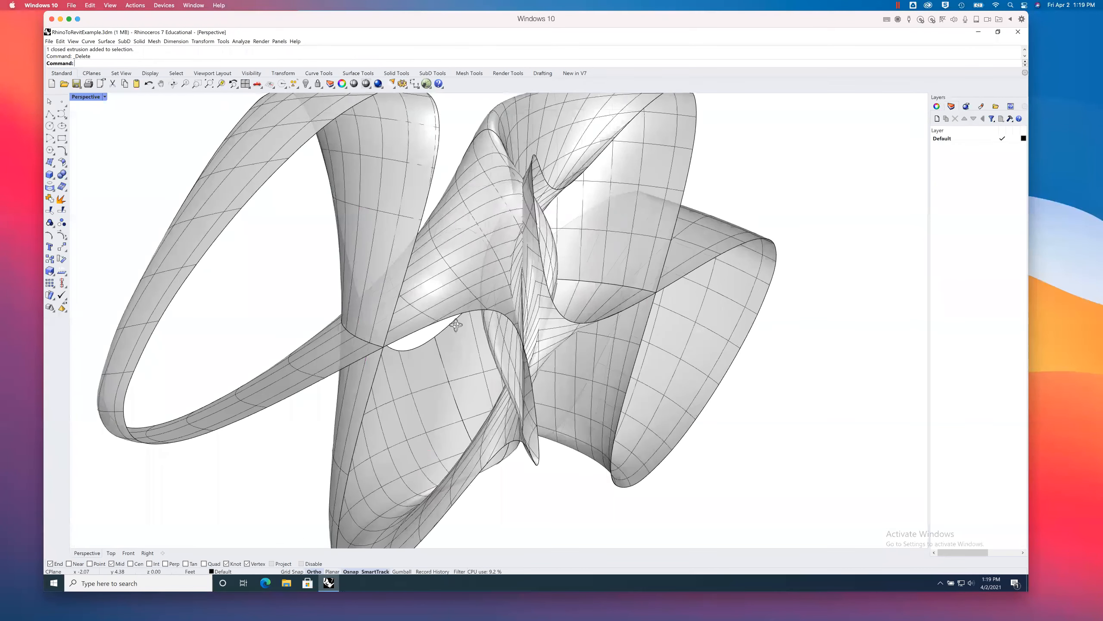
pyautogui.scroll(3, 455, 324)
pyautogui.scroll(-8, 475, 343)
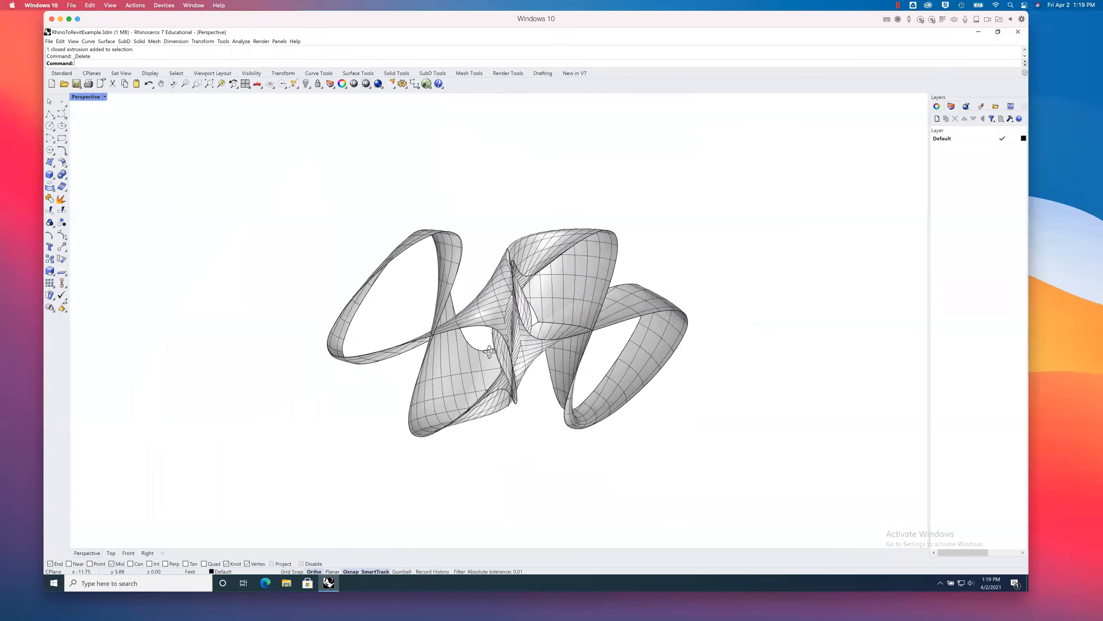
pyautogui.scroll(8, 508, 337)
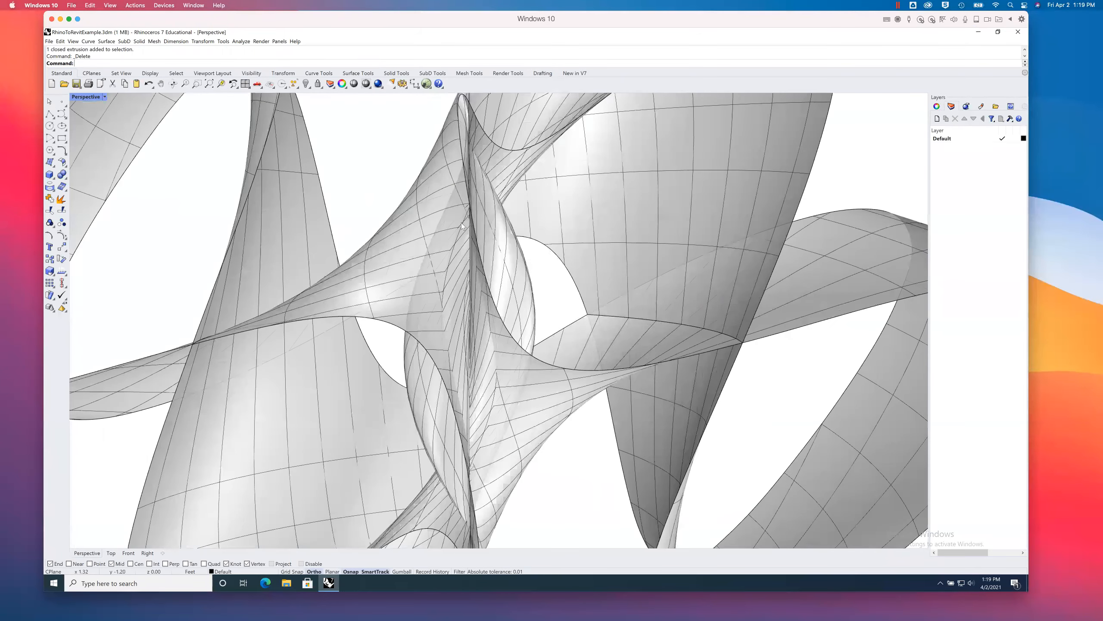
pyautogui.scroll(-8, 495, 358)
pyautogui.moveTo(496, 359); pyautogui.dragTo(473, 315, button='right')
pyautogui.scroll(6, 502, 329)
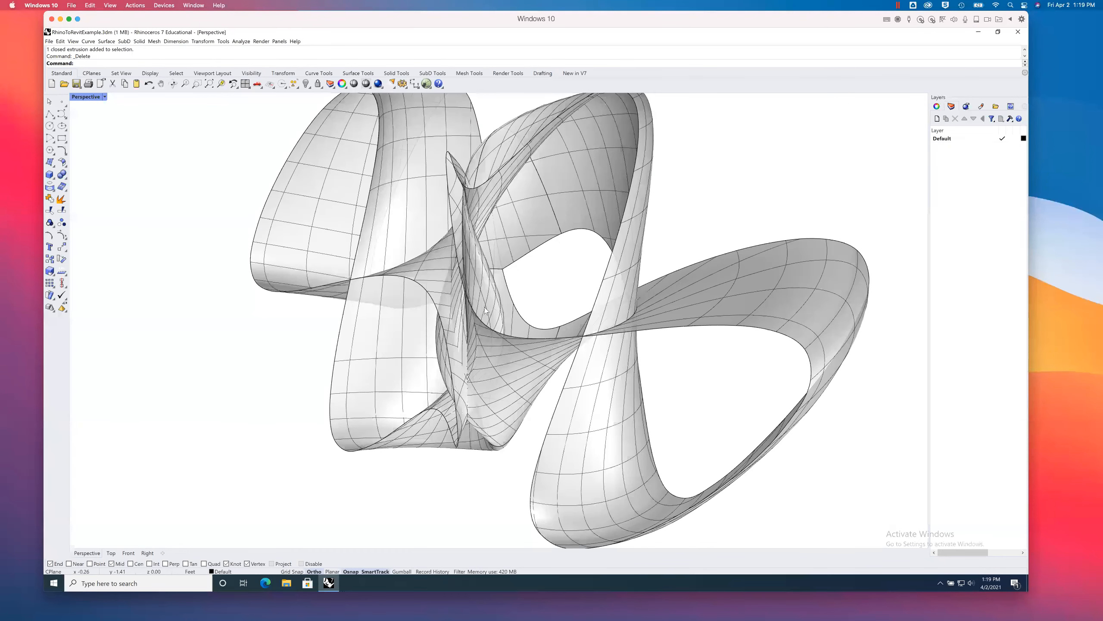
pyautogui.scroll(3, 493, 305)
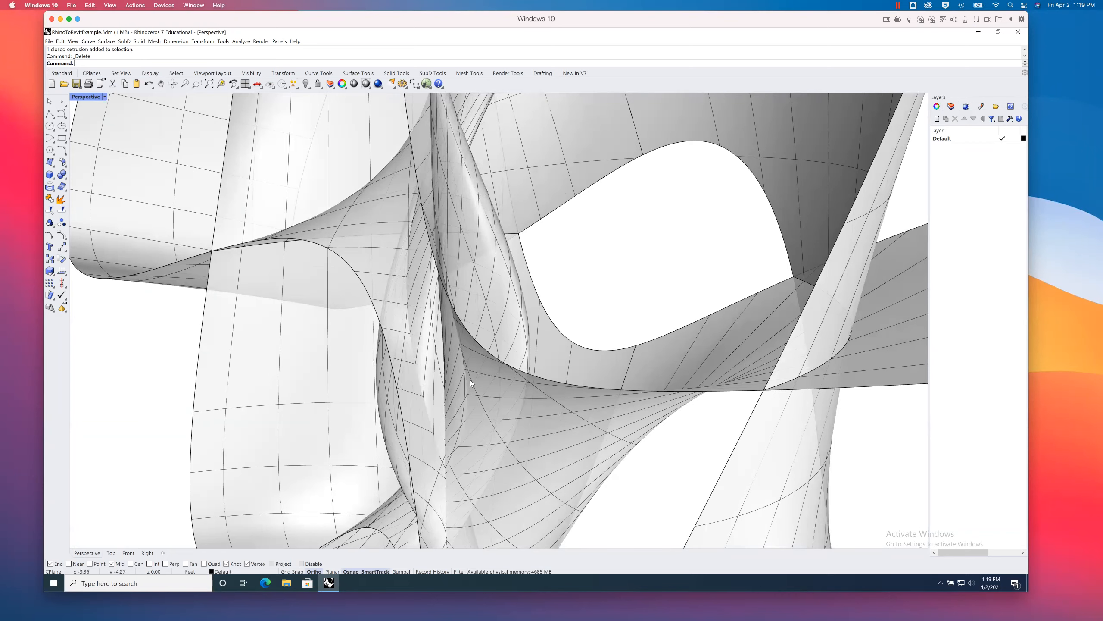
pyautogui.scroll(-8, 470, 379)
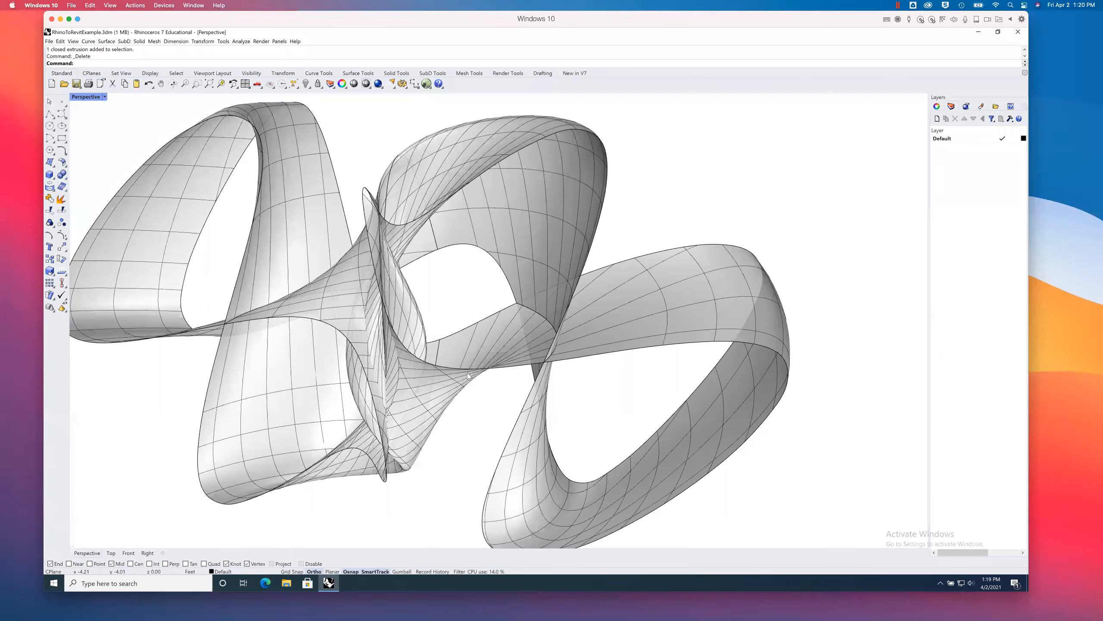
pyautogui.moveTo(492, 377); pyautogui.dragTo(373, 229, button='right')
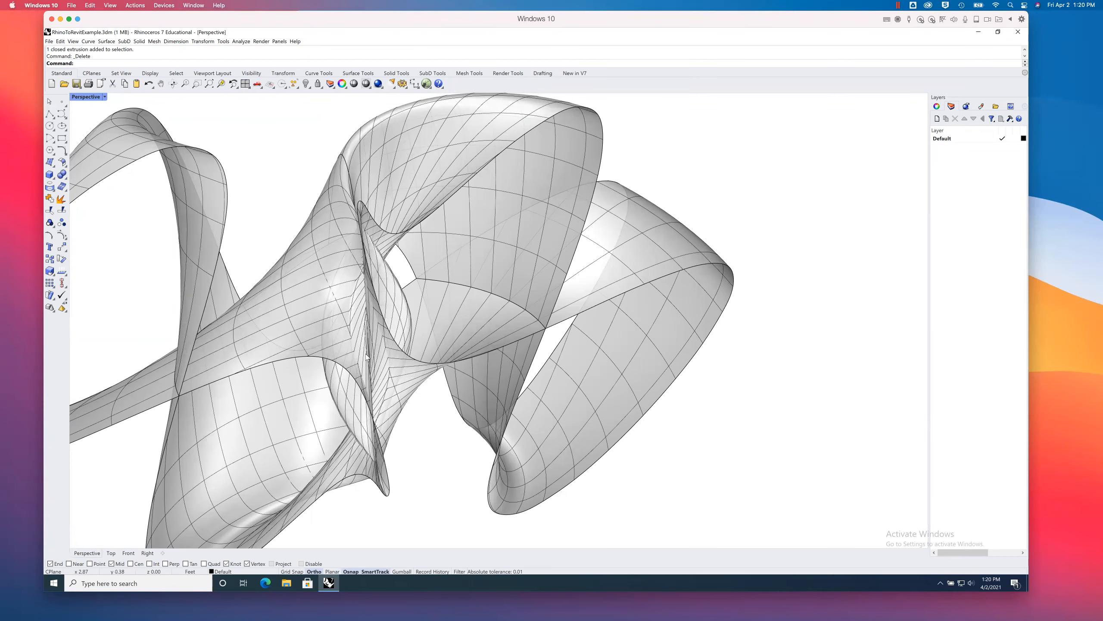
pyautogui.keyDown('shift'); pyautogui.moveTo(439, 348); pyautogui.dragTo(493, 347, button='right'); pyautogui.keyUp('shift')
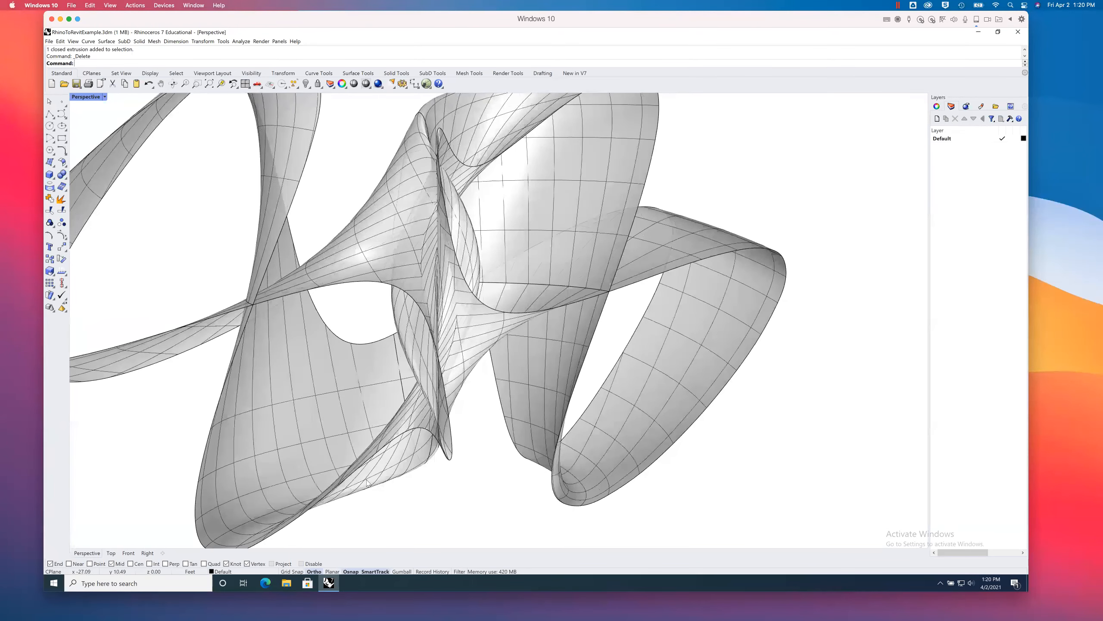
pyautogui.moveTo(450, 392); pyautogui.dragTo(456, 421, button='right')
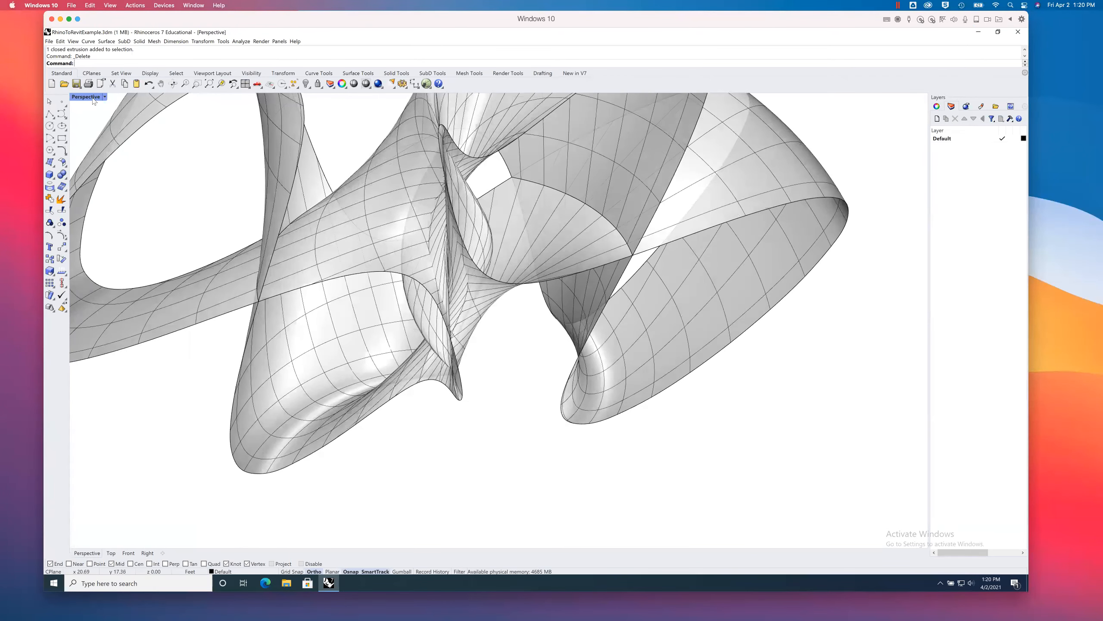
# Step: Draw a box about 43 ft high around one half and the centre of the trimmed strip, and lower it about 18 ft
pyautogui.doubleClick(92, 98)
pyautogui.scroll(5, 340, 203)
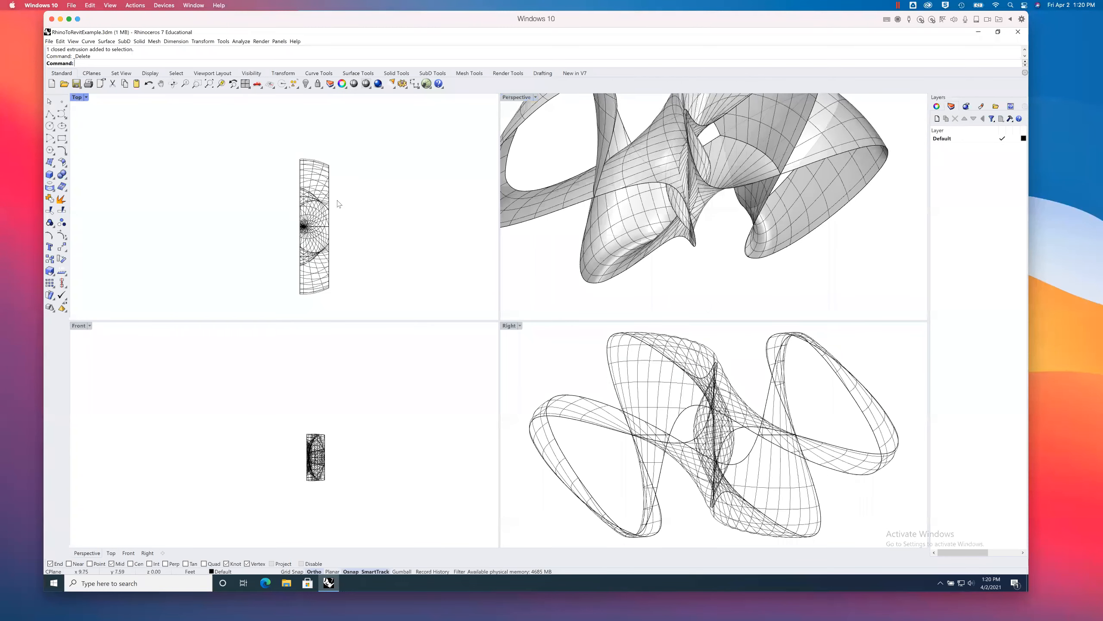
pyautogui.moveTo(332, 247); pyautogui.dragTo(306, 228, button='right')
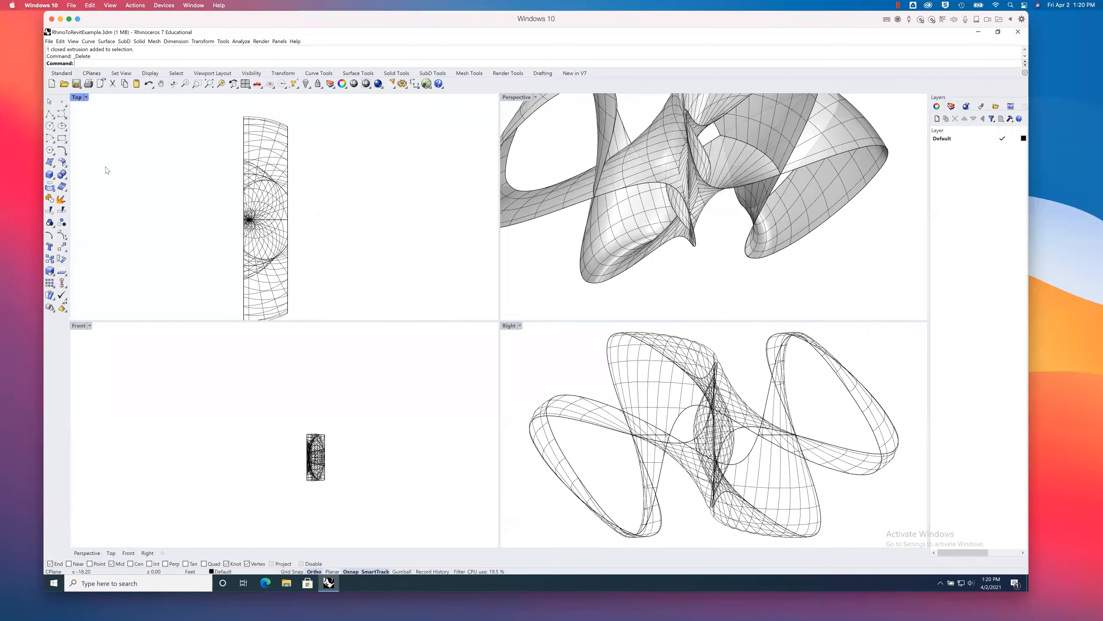
pyautogui.click(49, 173)
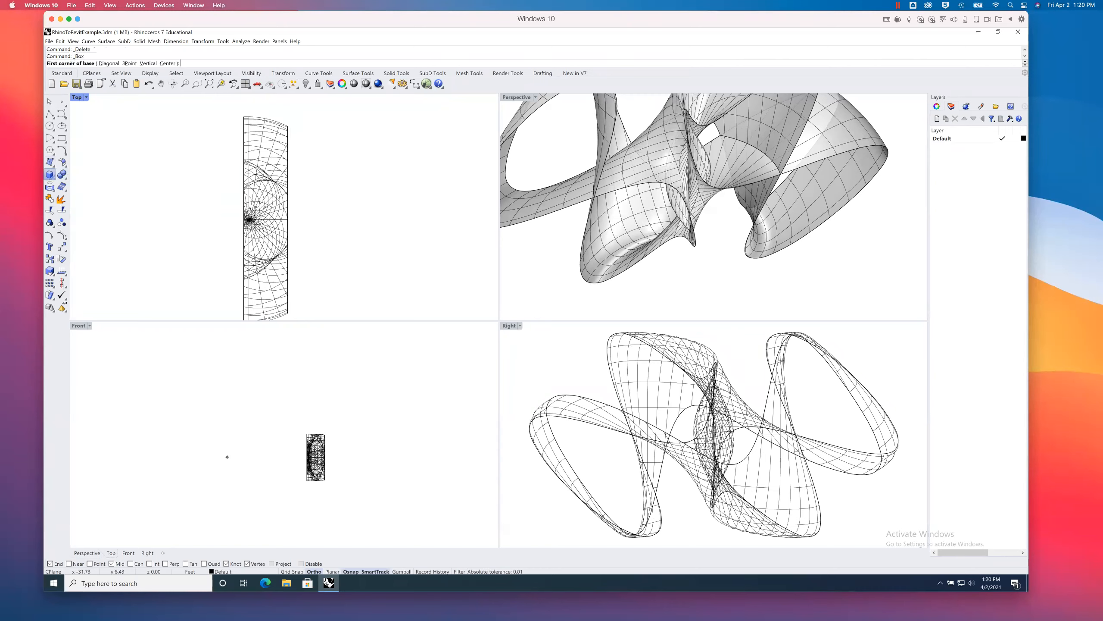
pyautogui.click(234, 203)
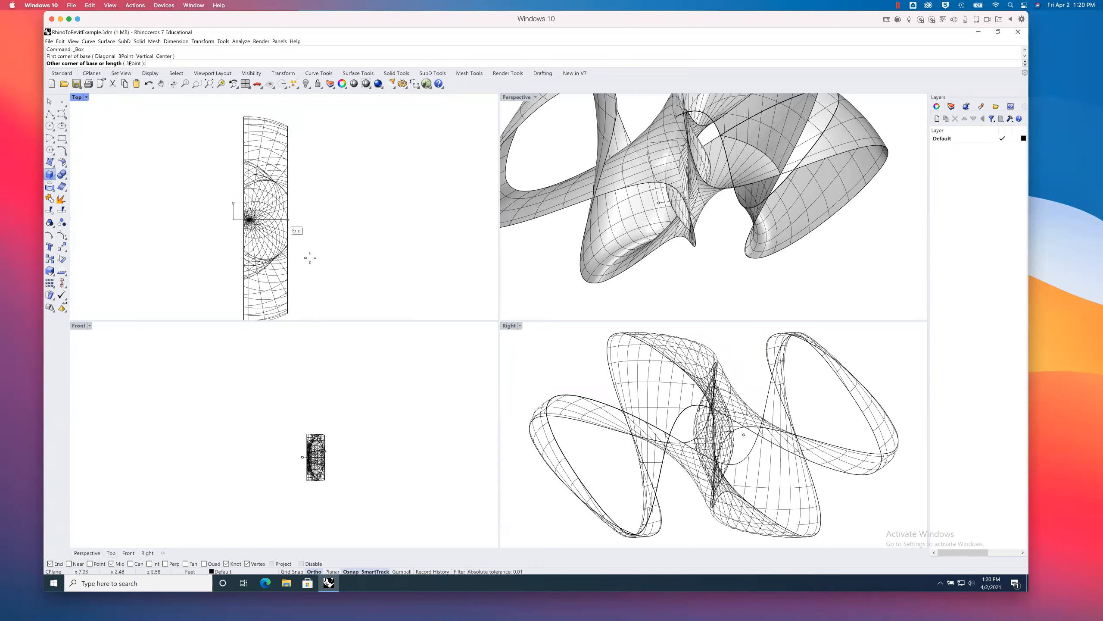
pyautogui.moveTo(315, 262); pyautogui.dragTo(322, 195, button='right')
pyautogui.click(323, 271)
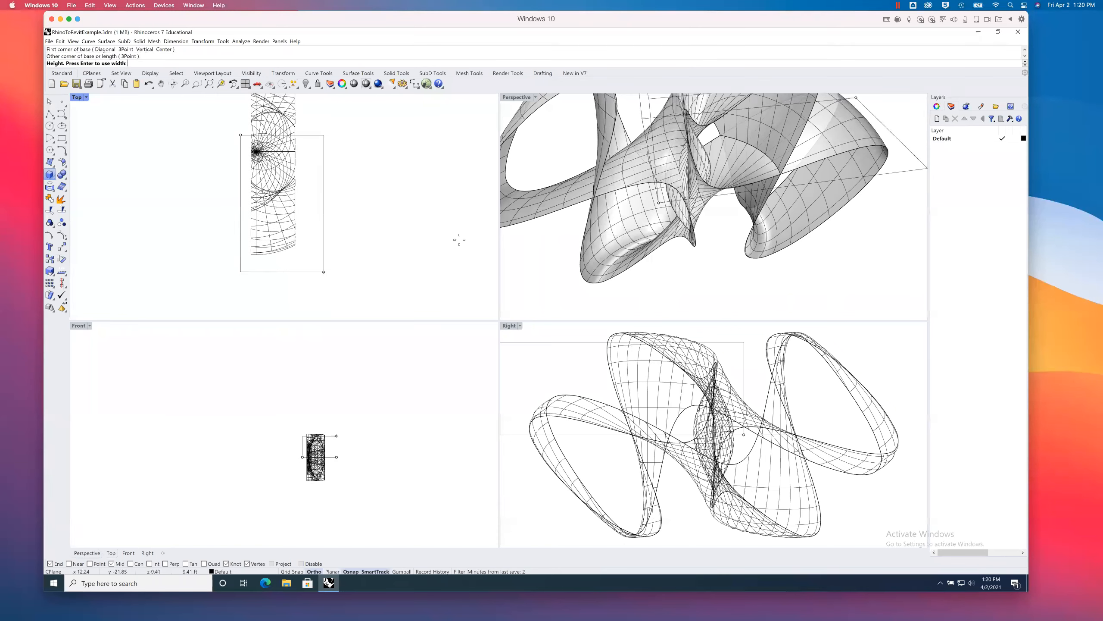
pyautogui.click(338, 360)
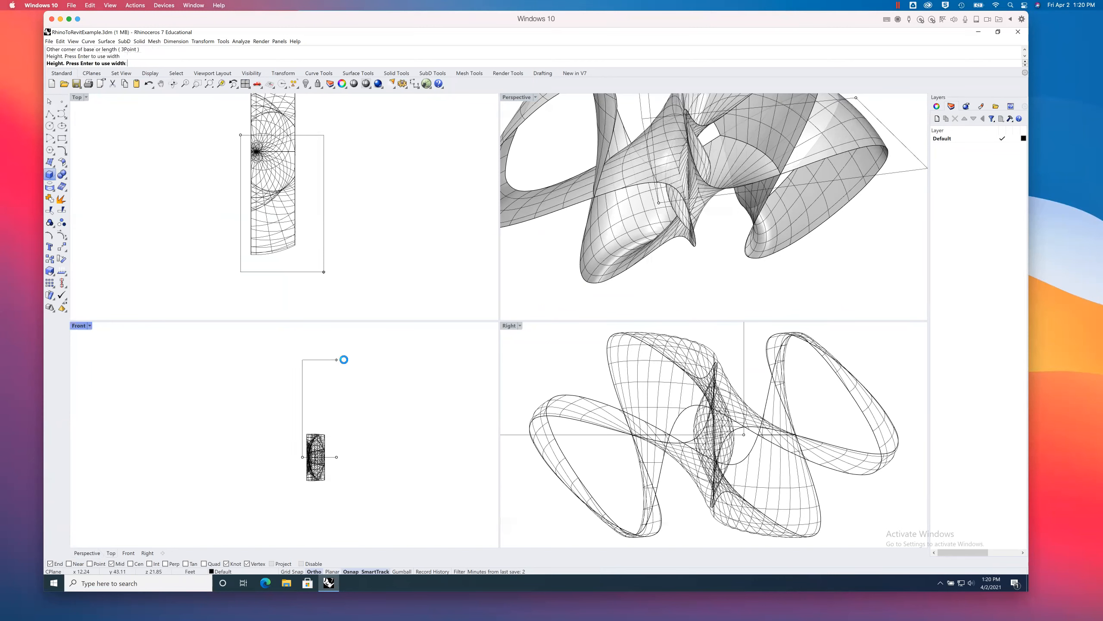
pyautogui.moveTo(336, 382); pyautogui.dragTo(335, 424)
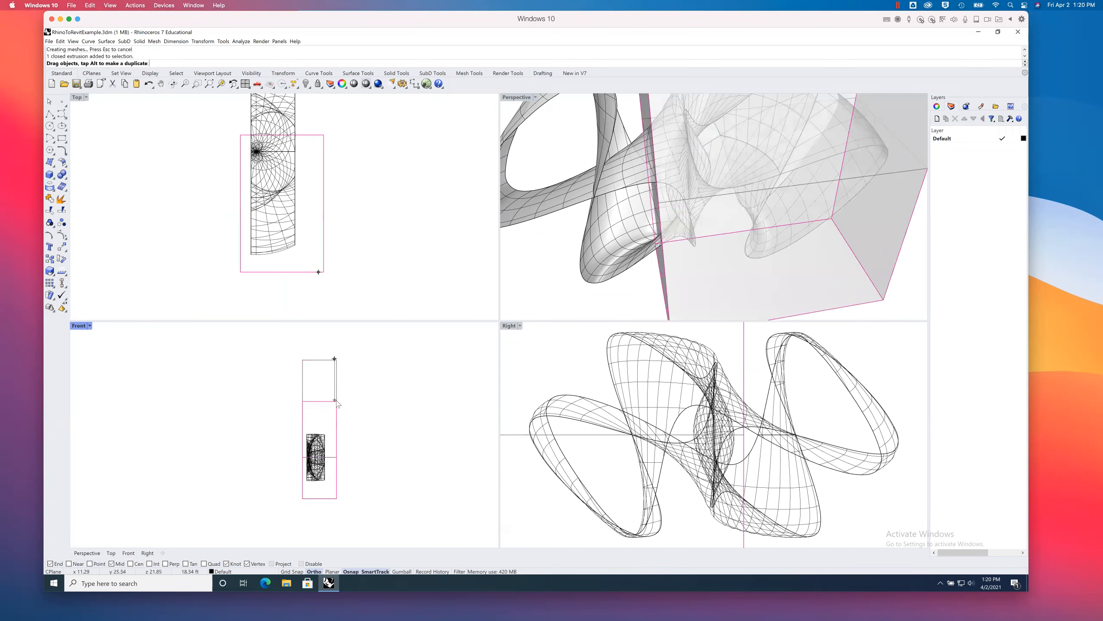
pyautogui.click(535, 268)
# Step: Split the trimmed strip using the new box as the cutting object
pyautogui.scroll(-6, 611, 255)
pyautogui.moveTo(611, 256); pyautogui.dragTo(615, 236, button='right')
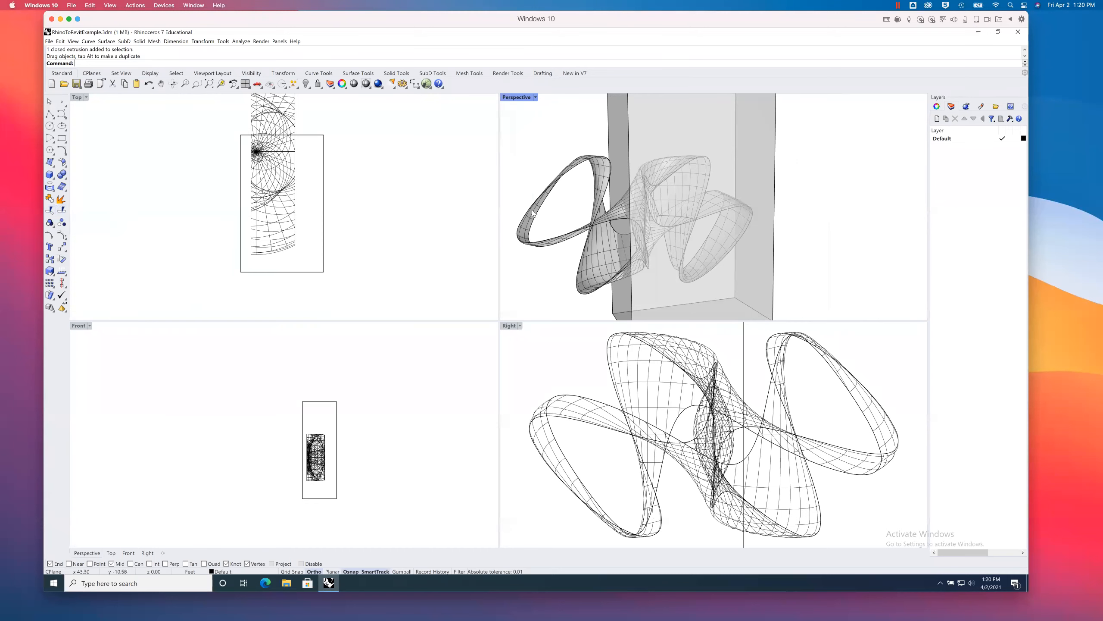
pyautogui.click(62, 209)
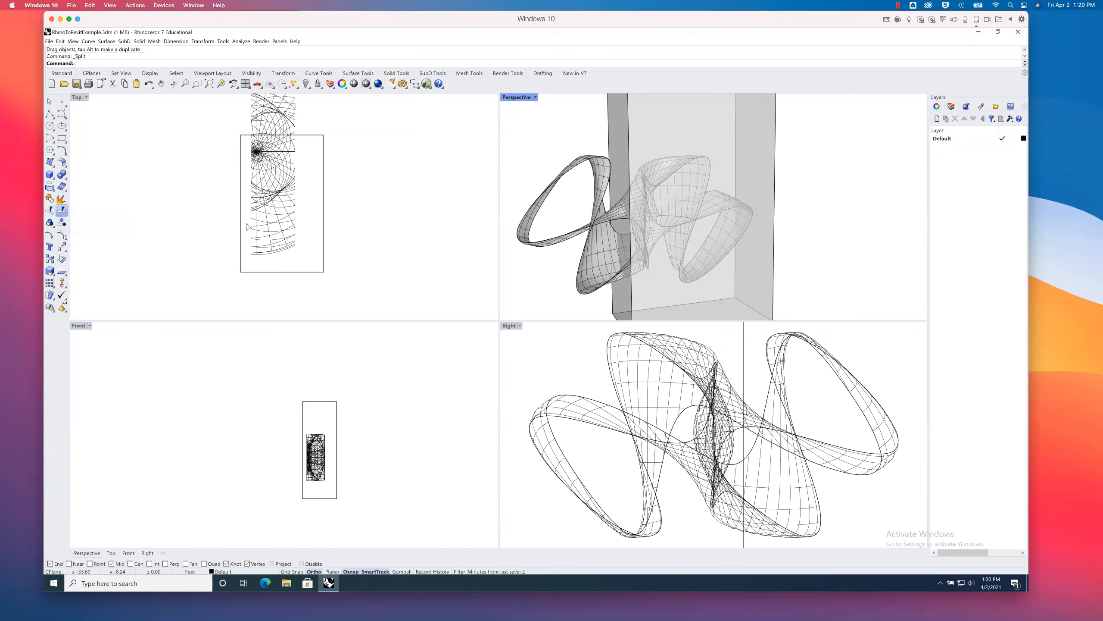
pyautogui.click(561, 235)
pyautogui.press('Return')
pyautogui.click(629, 140)
pyautogui.press('Return')
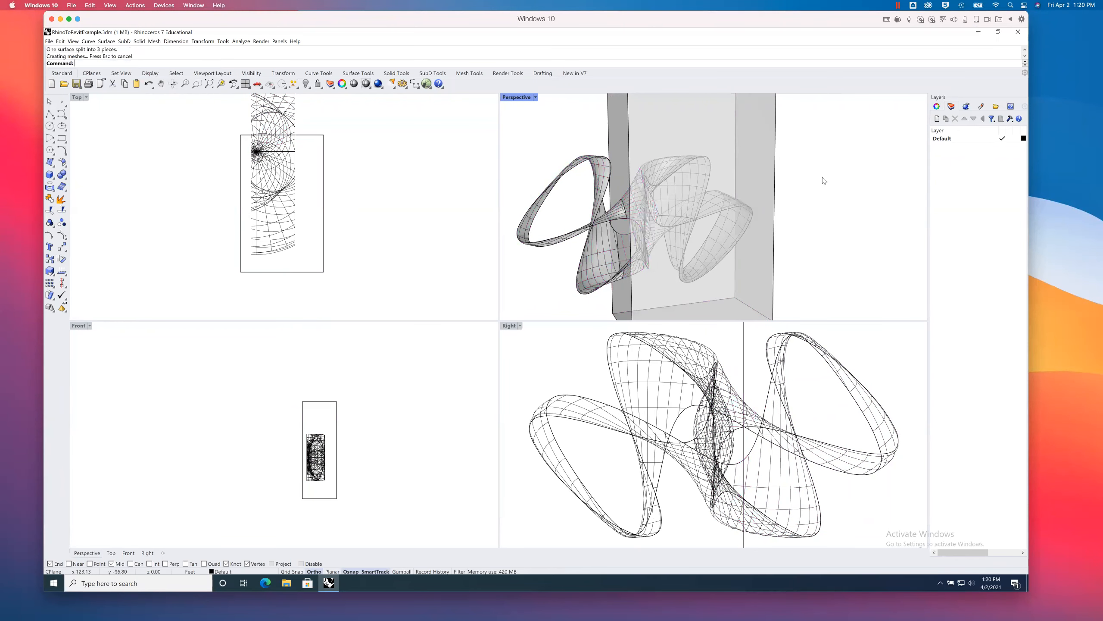
# Step: Delete the two strip pieces inside the box and then the box itself, leaving only the outer half of the strip
pyautogui.click(688, 175)
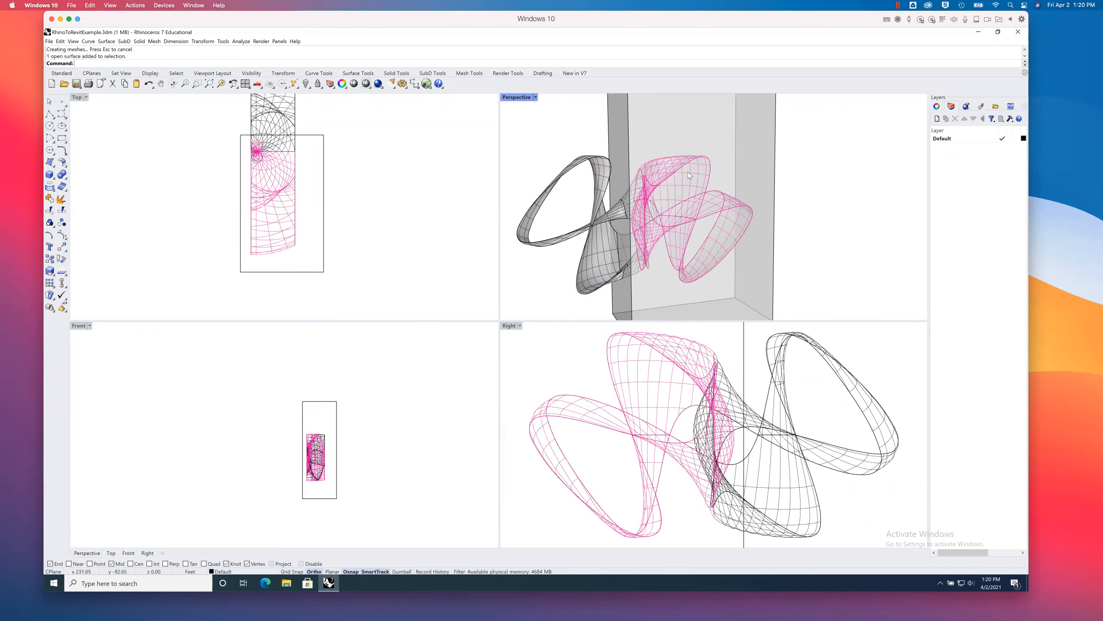
pyautogui.press('Delete')
pyautogui.moveTo(741, 223)
pyautogui.mouseDown(button='right')
pyautogui.moveTo(711, 229)
pyautogui.moveTo(679, 208)
pyautogui.moveTo(746, 211)
pyautogui.mouseUp(button='right')
pyautogui.click(678, 208)
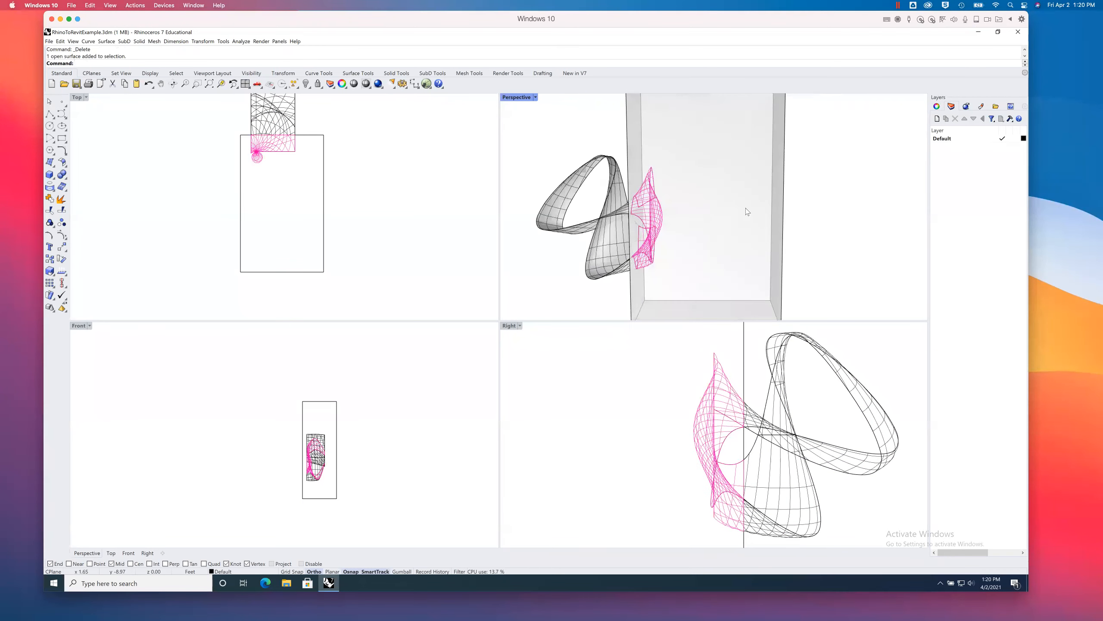
pyautogui.press('Delete')
pyautogui.click(761, 226)
pyautogui.press('Delete')
# Step: Examine the remaining half of the strip in an enlarged Perspective view, including its cut edges and overlapping fold
pyautogui.moveTo(634, 253); pyautogui.dragTo(593, 258, button='right')
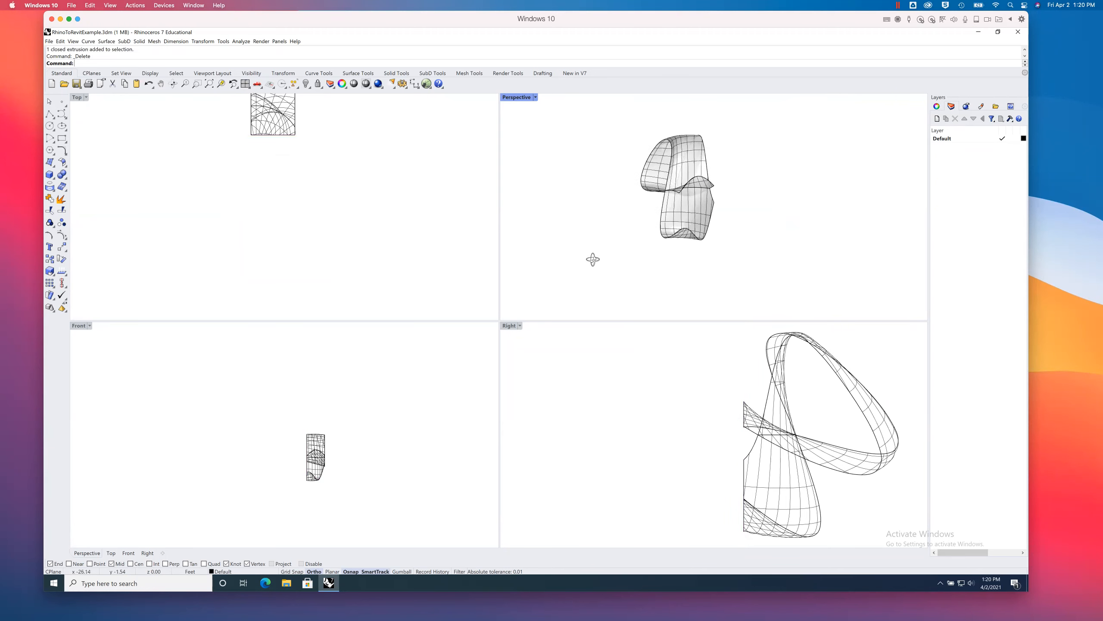
pyautogui.scroll(7, 706, 187)
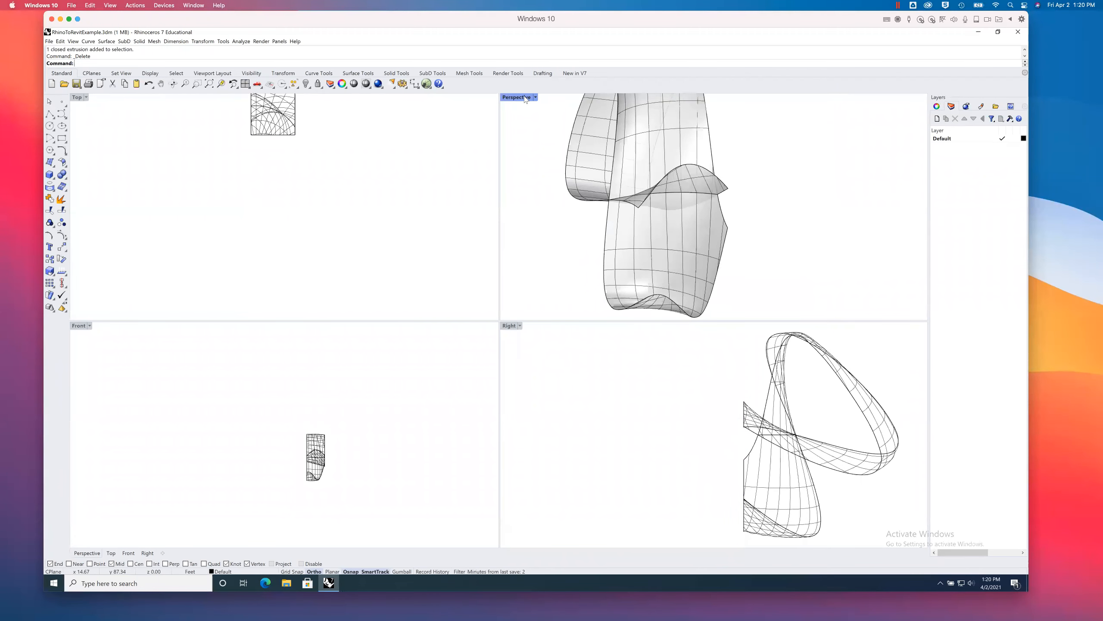
pyautogui.doubleClick(525, 97)
pyautogui.moveTo(559, 339); pyautogui.dragTo(517, 353, button='right')
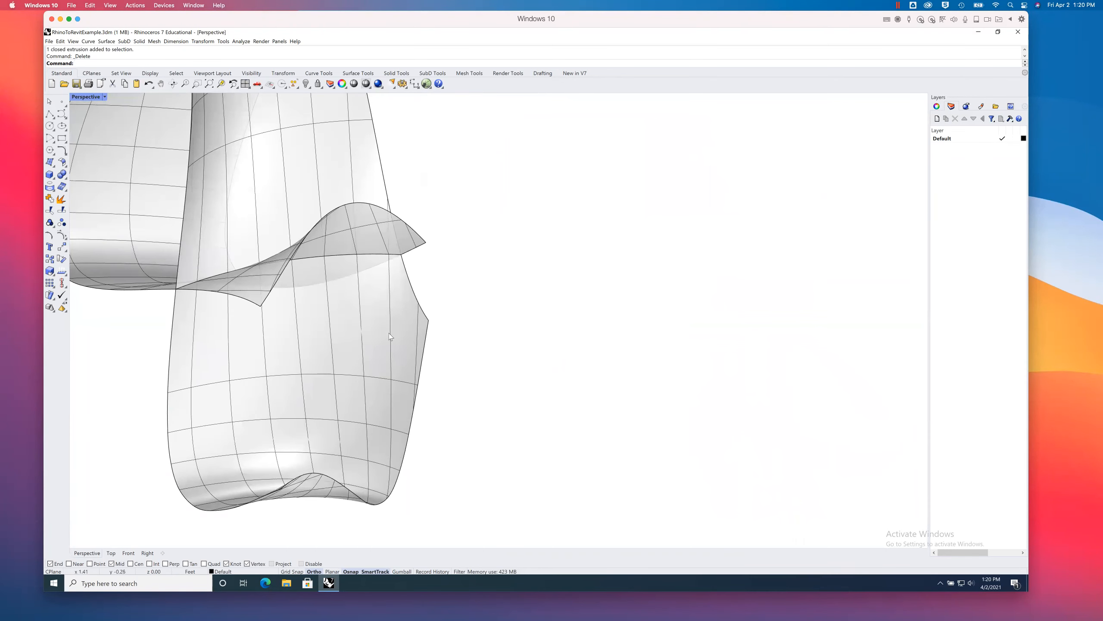
pyautogui.moveTo(428, 347); pyautogui.dragTo(433, 350, button='right')
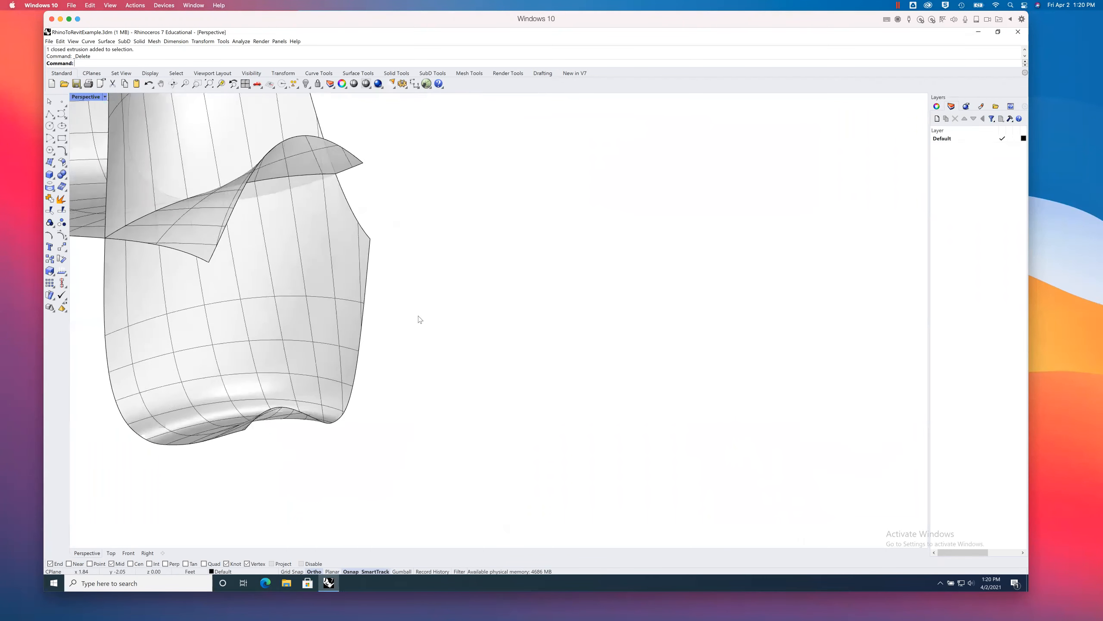
pyautogui.moveTo(371, 227); pyautogui.dragTo(385, 264, button='right')
pyautogui.moveTo(411, 287); pyautogui.dragTo(512, 310, button='right')
pyautogui.moveTo(464, 341); pyautogui.dragTo(496, 339, button='right')
pyautogui.keyDown('shift'); pyautogui.moveTo(631, 322); pyautogui.dragTo(574, 318, button='right'); pyautogui.keyUp('shift')
# Step: Undo the deletions and the split to restore the whole strip with its box, and clear the selection
pyautogui.hotkey('ctrl', 'z')
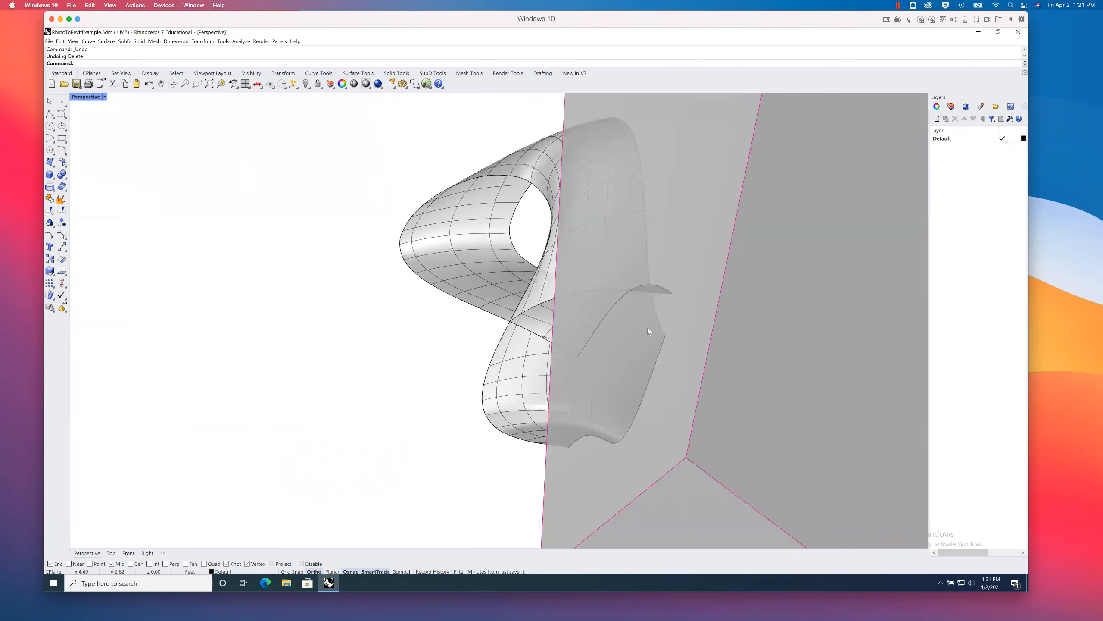
pyautogui.hotkey('ctrl', 'z')
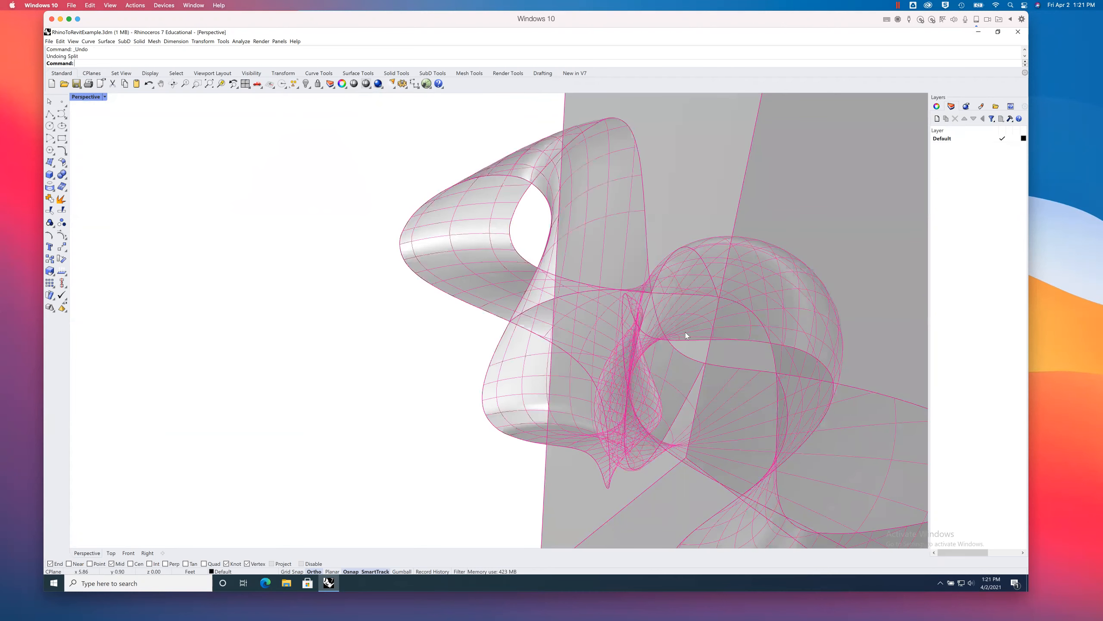
pyautogui.press('Escape')
# Step: Delete the box around half of the strip and view the unsplit strip on its own
pyautogui.click(564, 112)
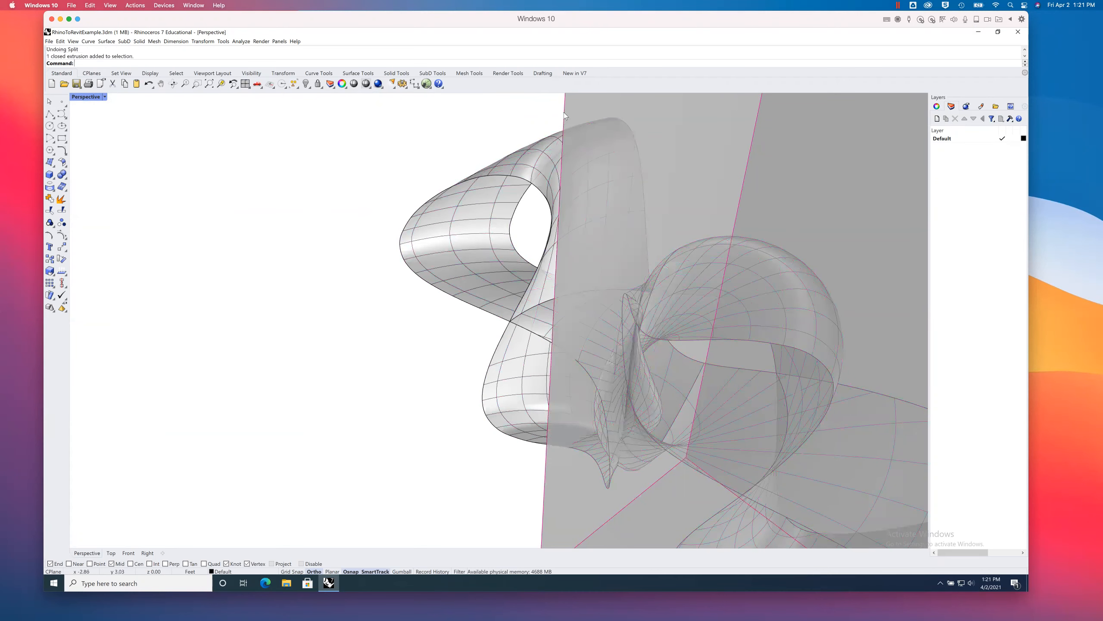
pyautogui.press('Delete')
pyautogui.moveTo(551, 366); pyautogui.dragTo(541, 342, button='right')
pyautogui.keyDown('shift'); pyautogui.moveTo(429, 307); pyautogui.dragTo(511, 308, button='right'); pyautogui.keyUp('shift')
pyautogui.scroll(-4, 498, 266)
# Step: Undo the box deletions, trims and box moves back to the complete self-intersecting surface
pyautogui.hotkey('ctrl', 'z')
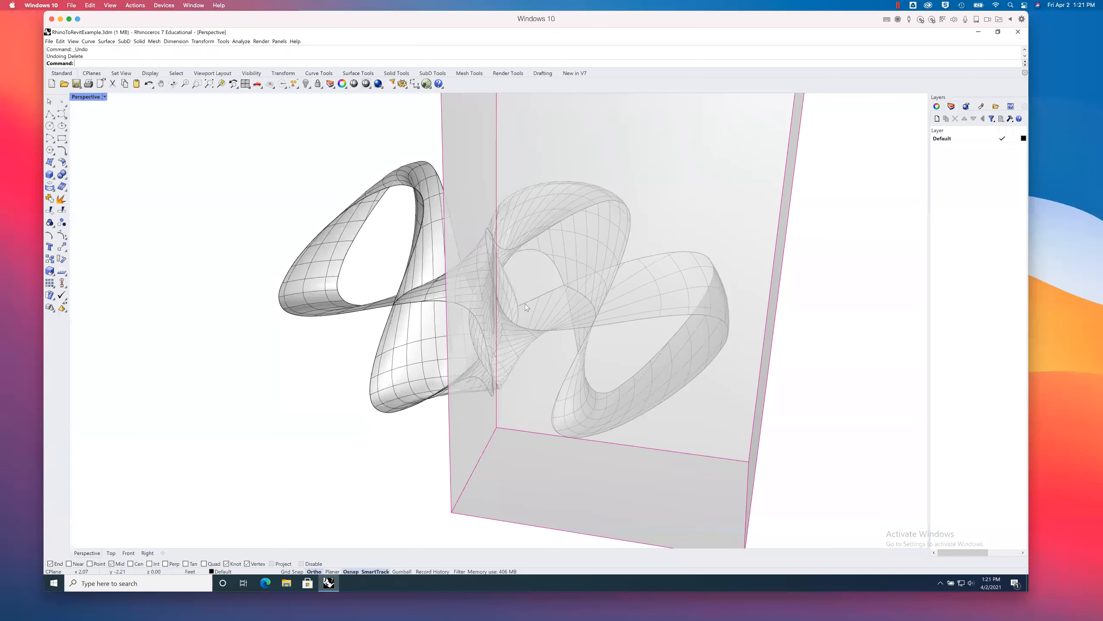
pyautogui.hotkey('ctrl', 'z')
pyautogui.hotkey('ctrl', 'z')
pyautogui.hotkey('ctrl', 'z')
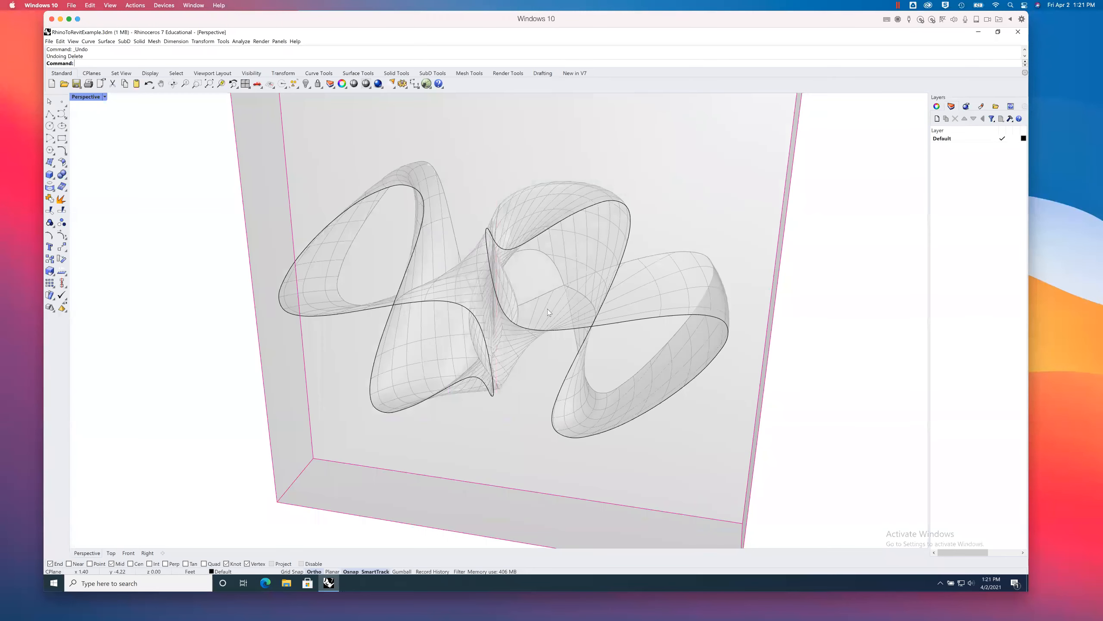
pyautogui.hotkey('ctrl', 'z')
pyautogui.hotkey('ctrl', 'z')
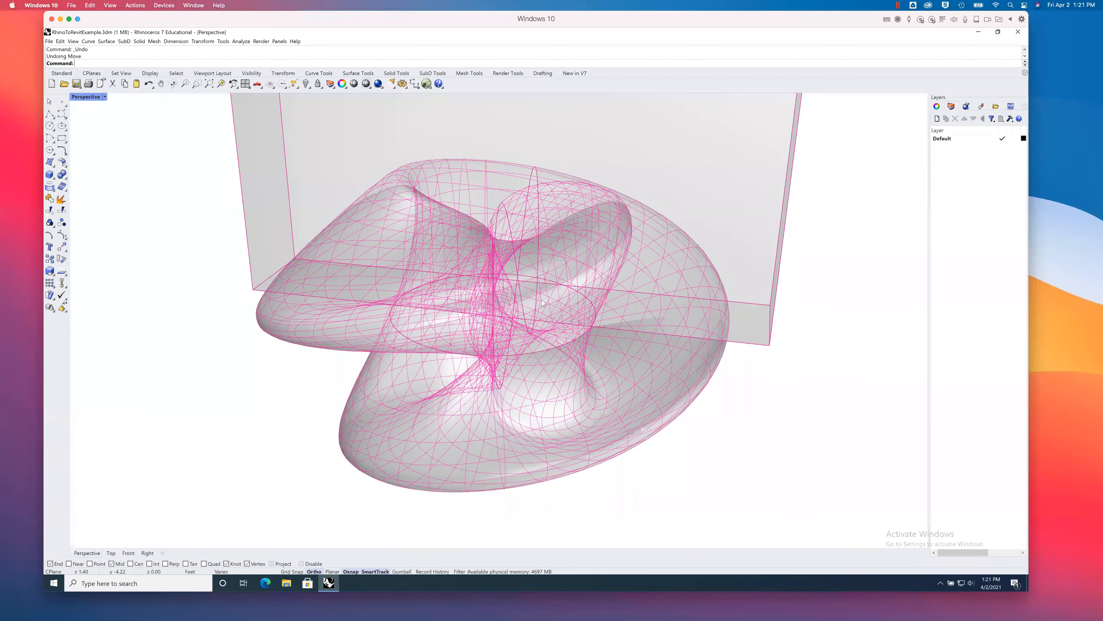
# Step: Delete the remaining trimming box so that only the complete surface is left
pyautogui.click(824, 225)
pyautogui.click(771, 238)
pyautogui.press('Delete')
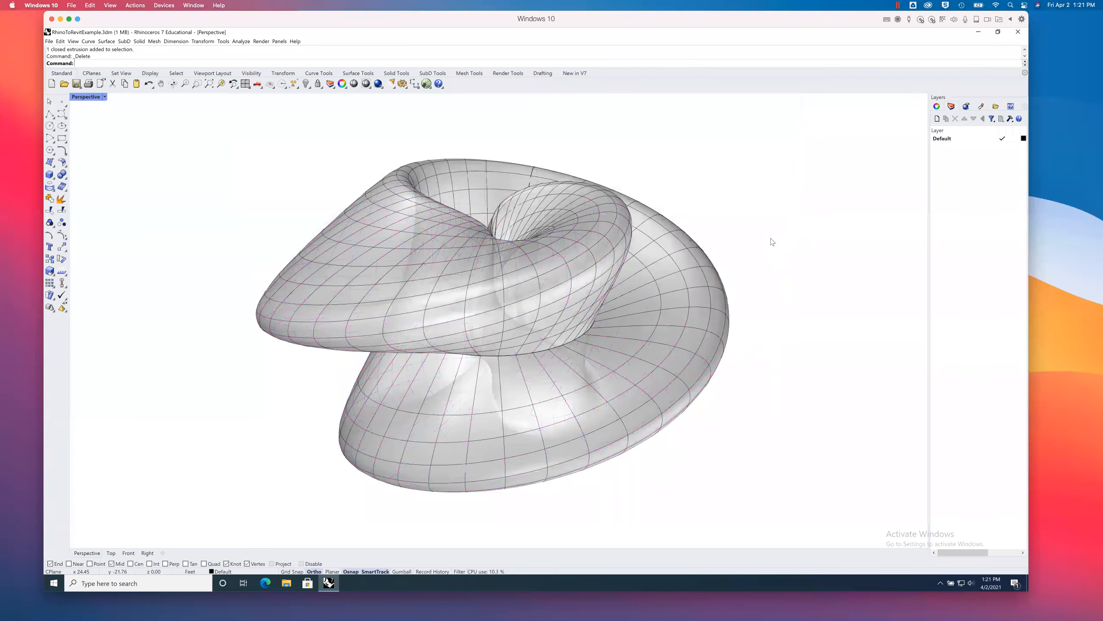
pyautogui.moveTo(671, 255); pyautogui.dragTo(499, 287, button='right')
# Step: Undo the deletion and creation of the box, then redo both to return to the complete surface alone
pyautogui.click(60, 41)
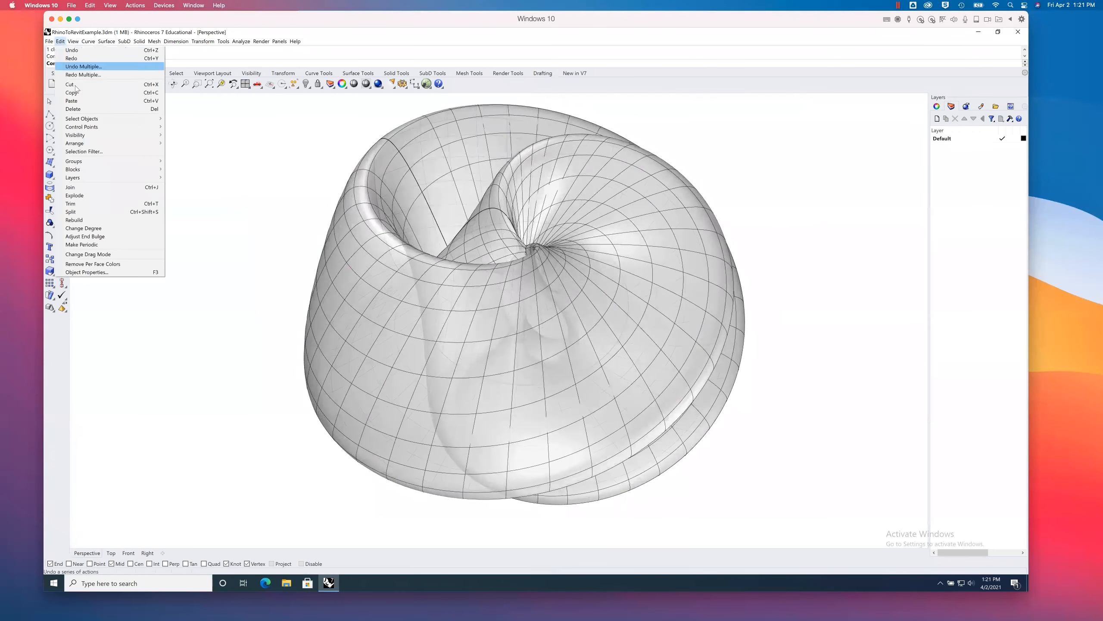
pyautogui.click(76, 58)
pyautogui.click(62, 41)
pyautogui.press('Right')
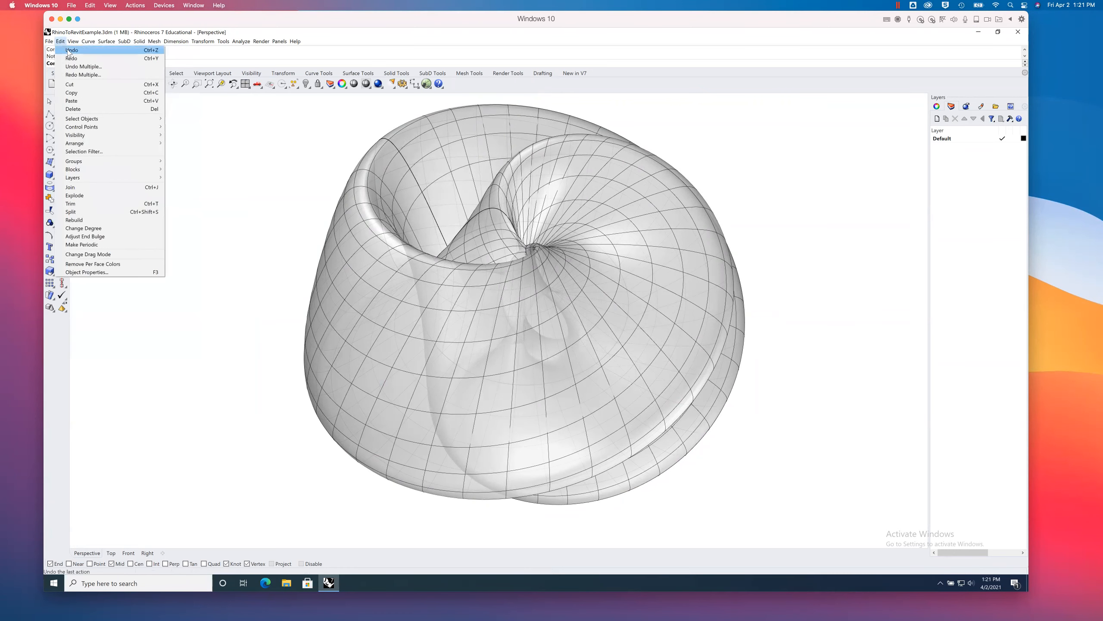
pyautogui.click(66, 50)
pyautogui.click(60, 41)
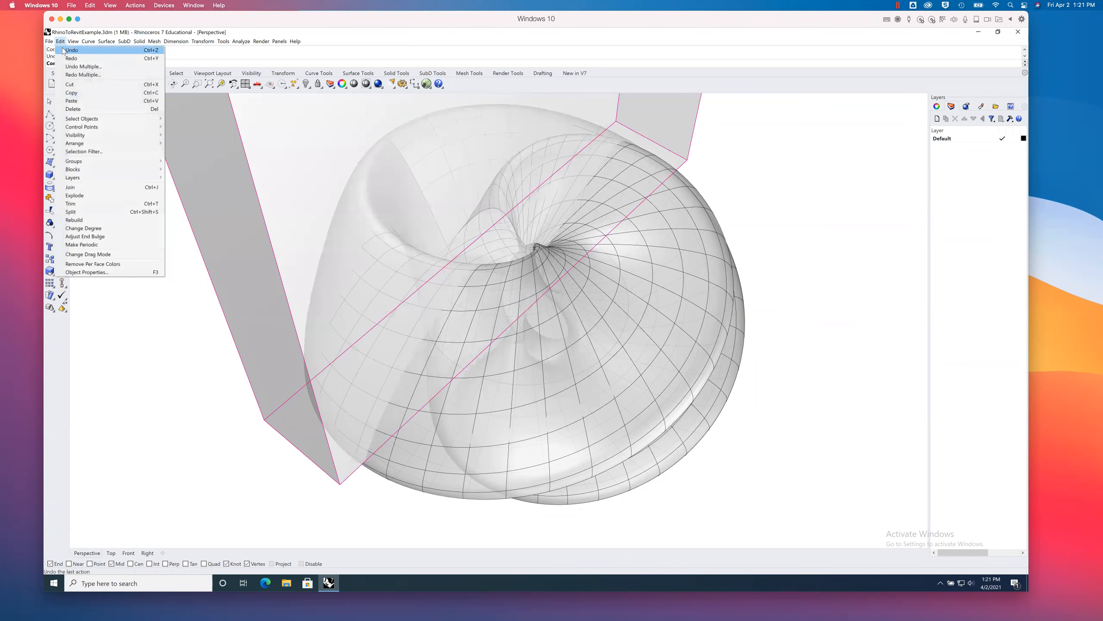
pyautogui.click(65, 49)
pyautogui.click(61, 41)
pyautogui.click(71, 58)
pyautogui.click(60, 41)
pyautogui.click(74, 74)
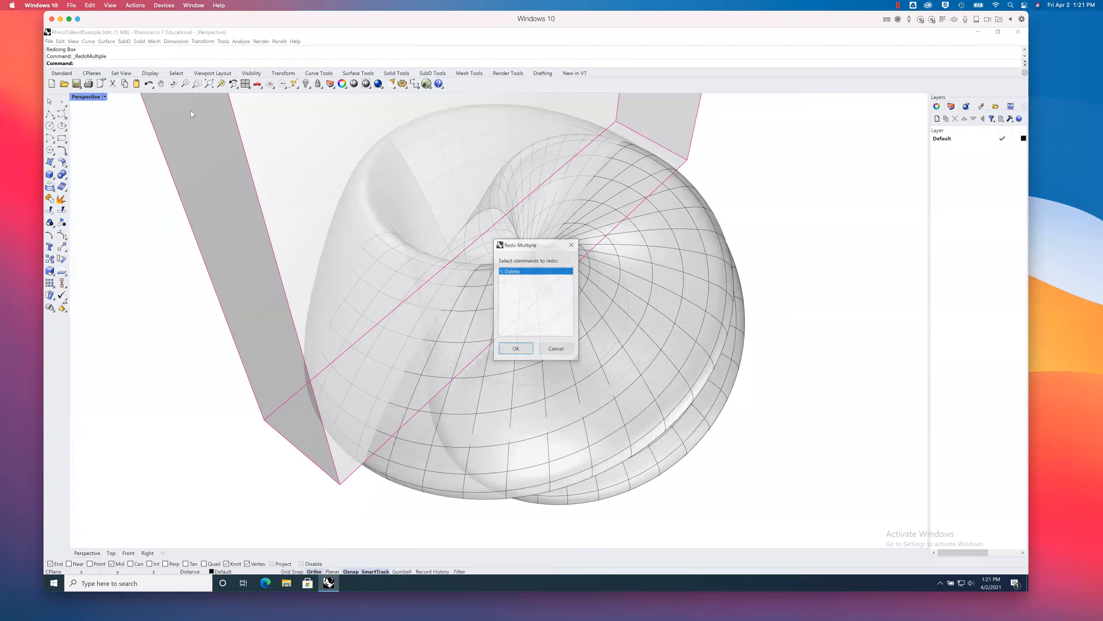
pyautogui.click(527, 349)
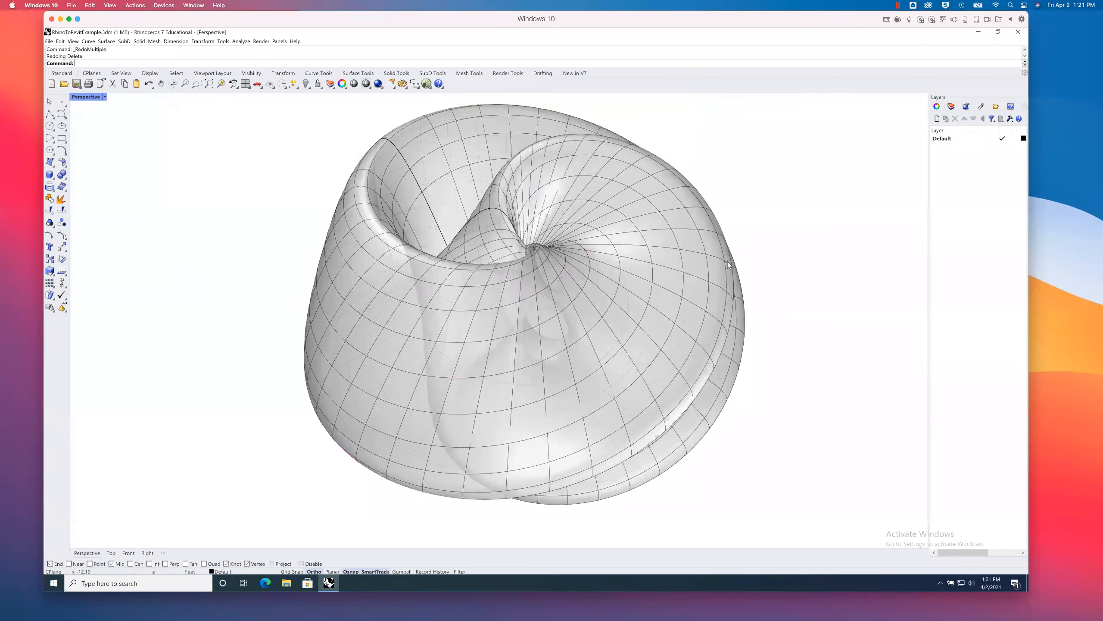
# Step: Orbit to look down into the surface's central spiral, and keep the Curve From Object tools open as a floating palette
pyautogui.moveTo(268, 232); pyautogui.dragTo(197, 186, button='right')
pyautogui.moveTo(339, 235); pyautogui.dragTo(293, 245, button='right')
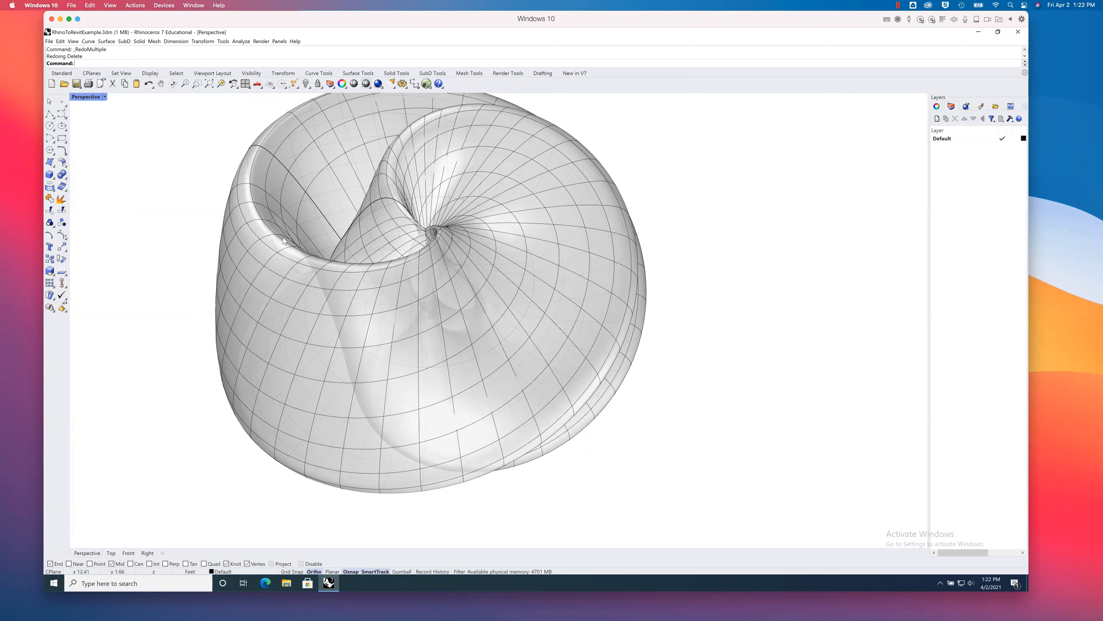
pyautogui.moveTo(261, 268); pyautogui.dragTo(287, 262, button='right')
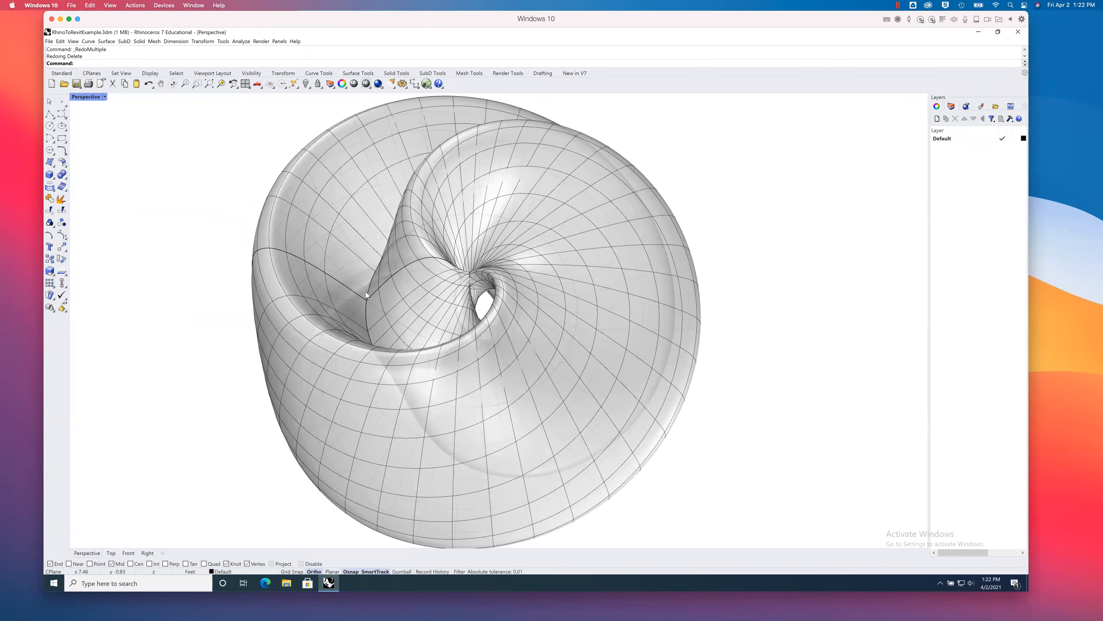
pyautogui.moveTo(417, 291); pyautogui.dragTo(433, 366, button='right')
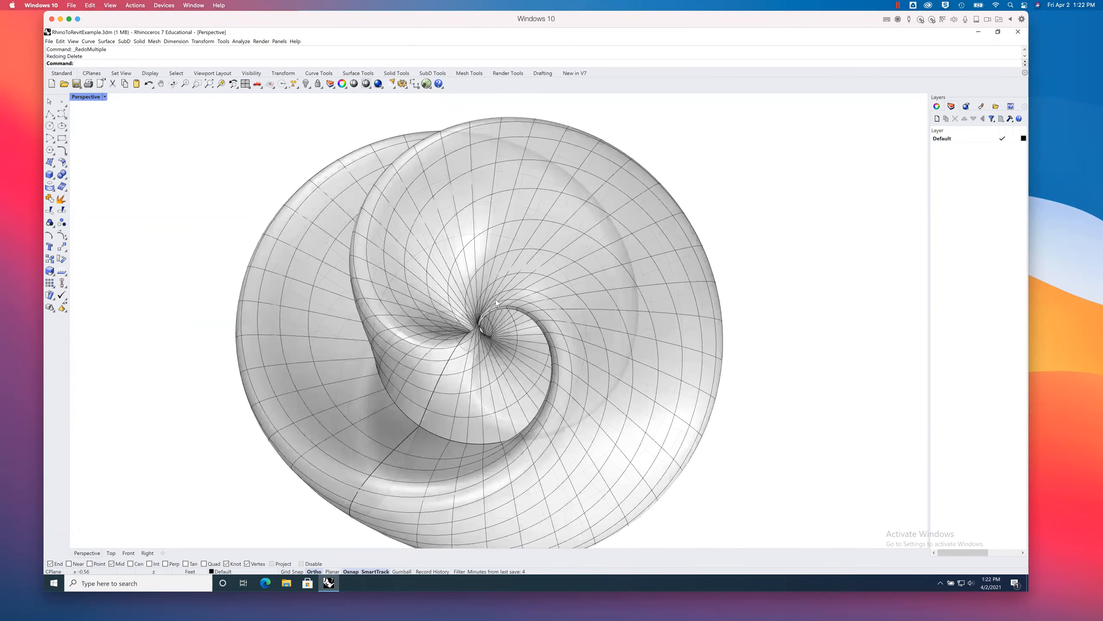
pyautogui.moveTo(357, 415); pyautogui.dragTo(338, 407, button='right')
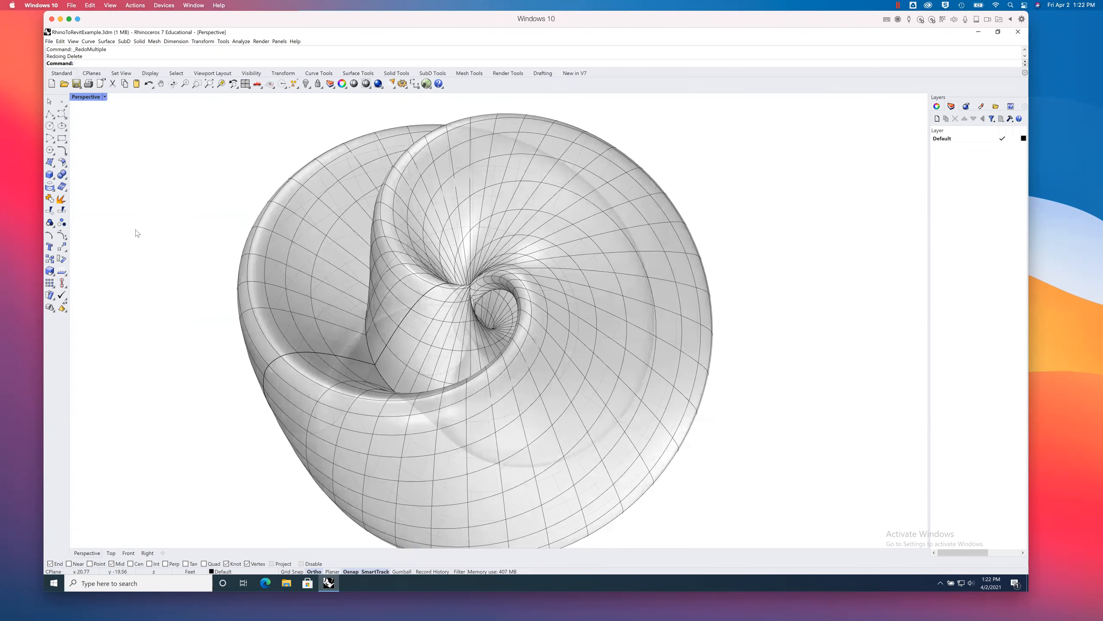
pyautogui.click(51, 187)
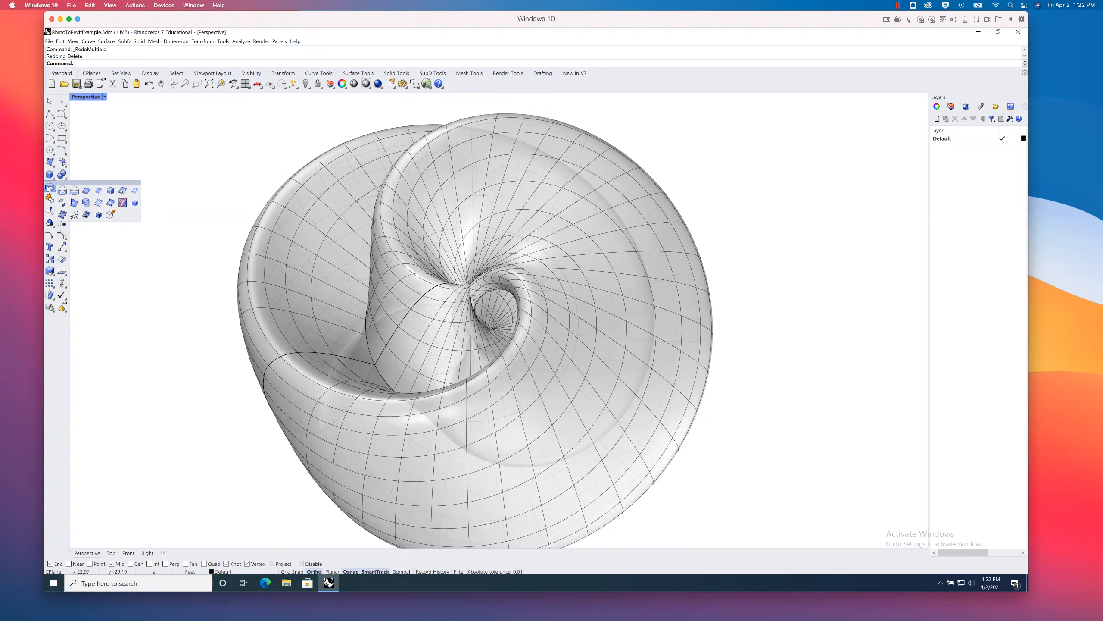
pyautogui.moveTo(64, 184); pyautogui.dragTo(123, 179)
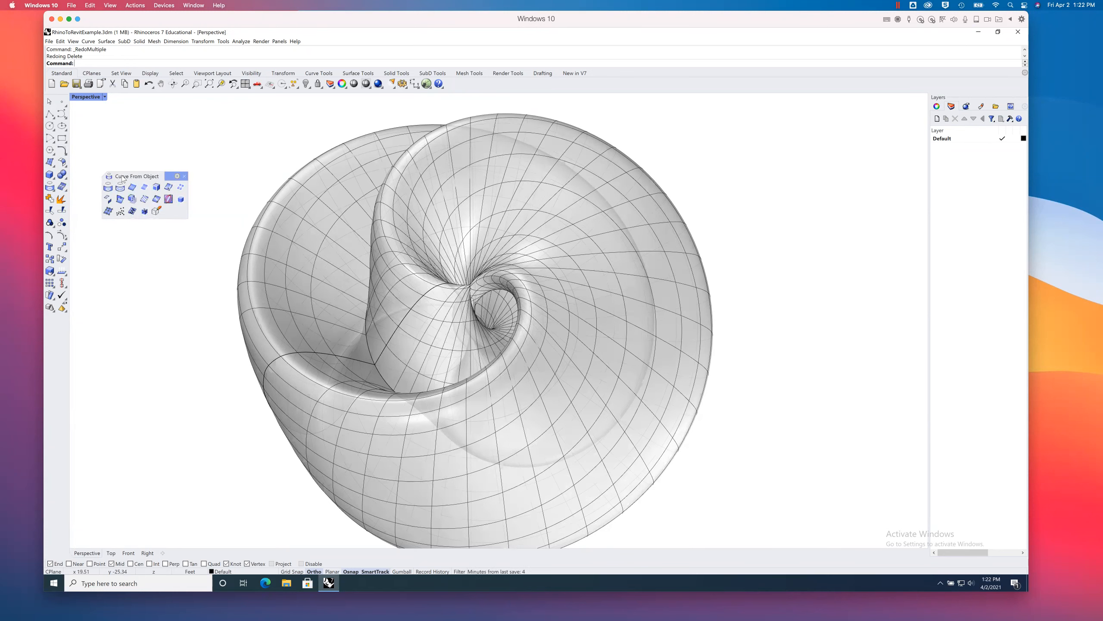
# Step: Extract two U-direction isocurves from the surface, one across the inner hollow and one over the front of the outer wall
pyautogui.click(168, 188)
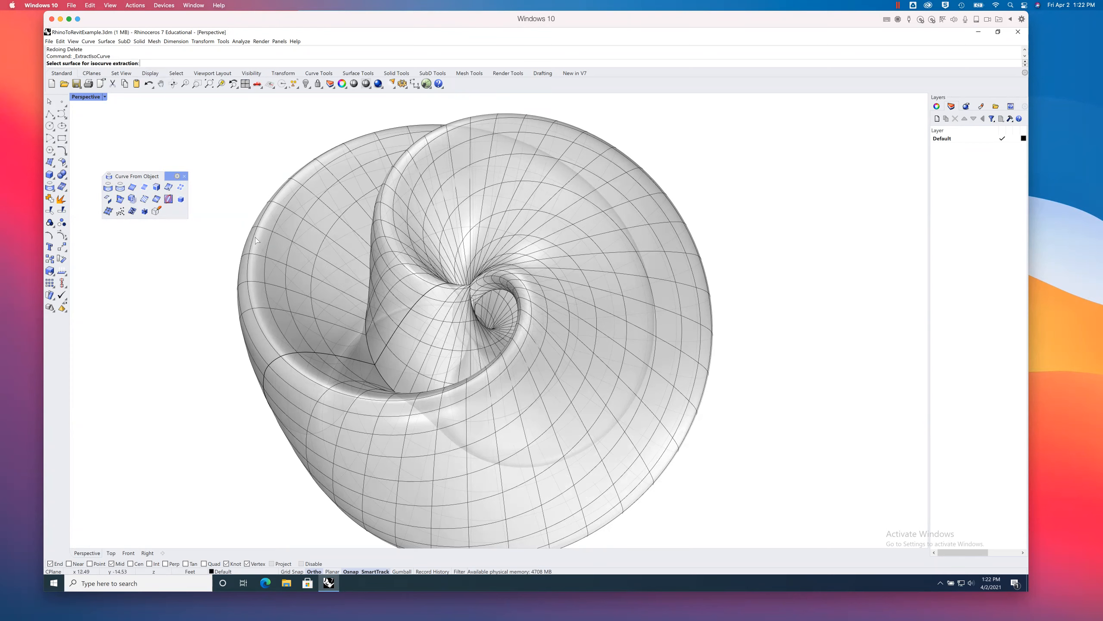
pyautogui.click(292, 281)
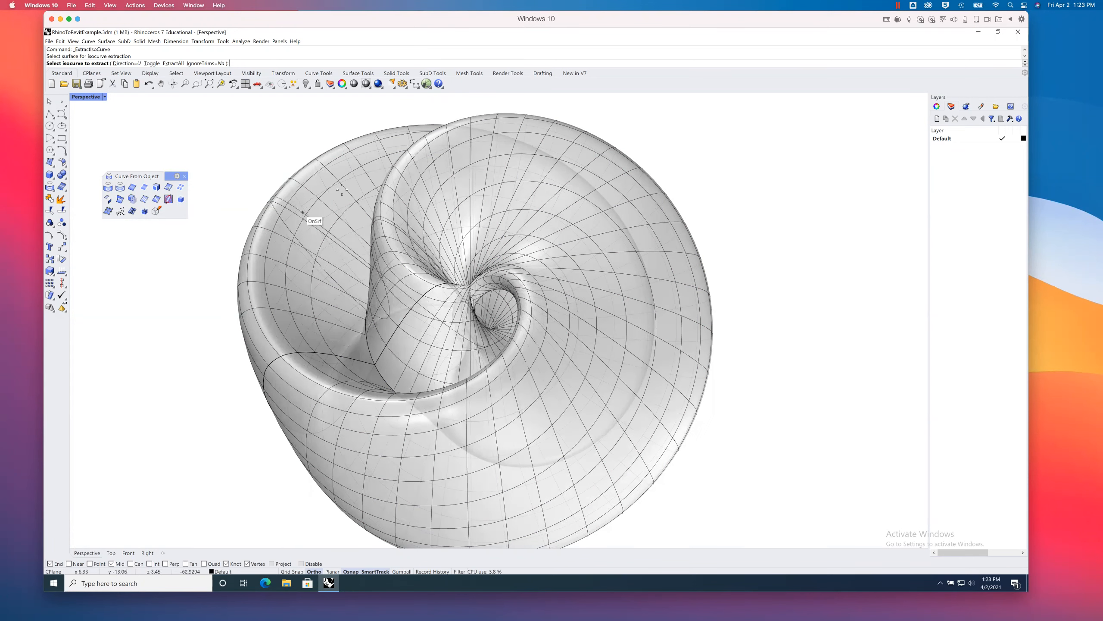
pyautogui.click(301, 233)
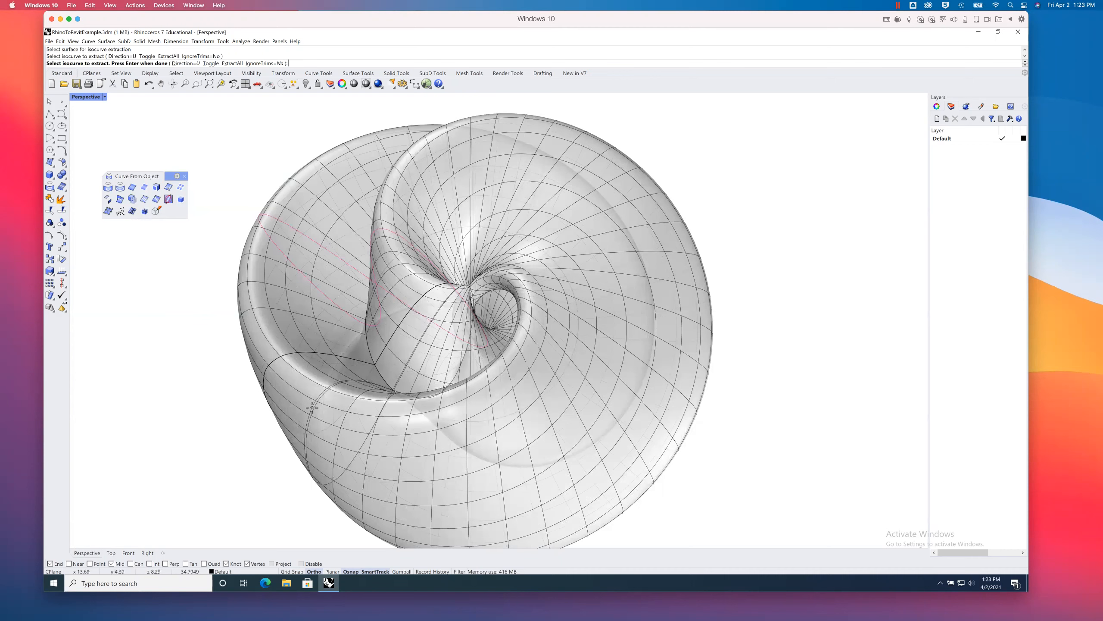
pyautogui.click(311, 391)
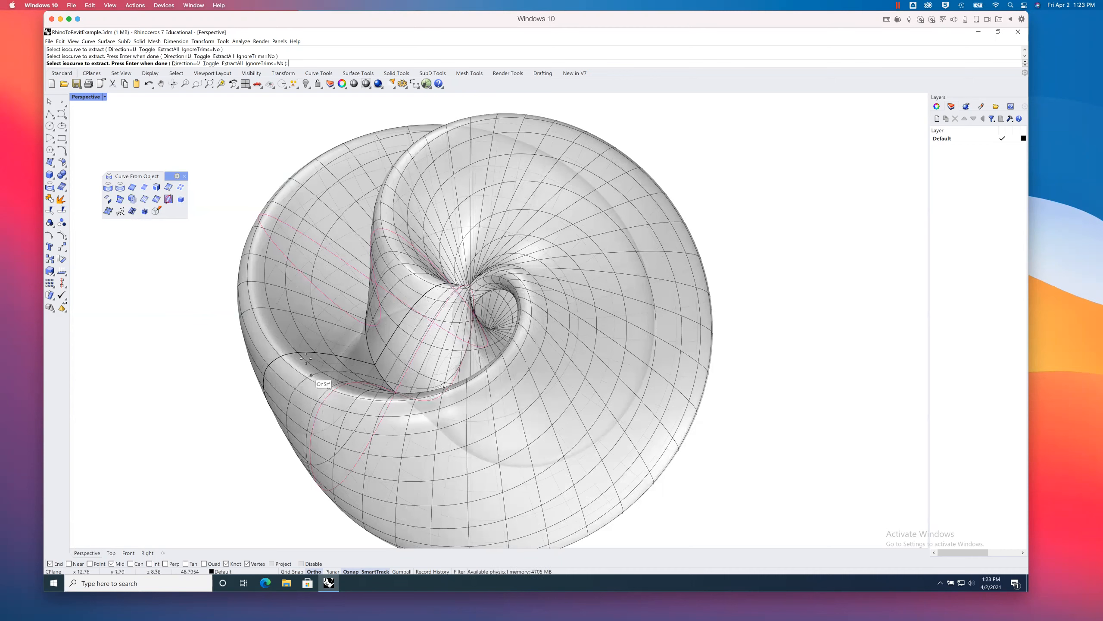
pyautogui.press('Return')
pyautogui.moveTo(192, 338)
pyautogui.mouseDown(button='right')
pyautogui.moveTo(212, 320)
pyautogui.moveTo(190, 340)
pyautogui.moveTo(205, 332)
pyautogui.mouseUp(button='right')
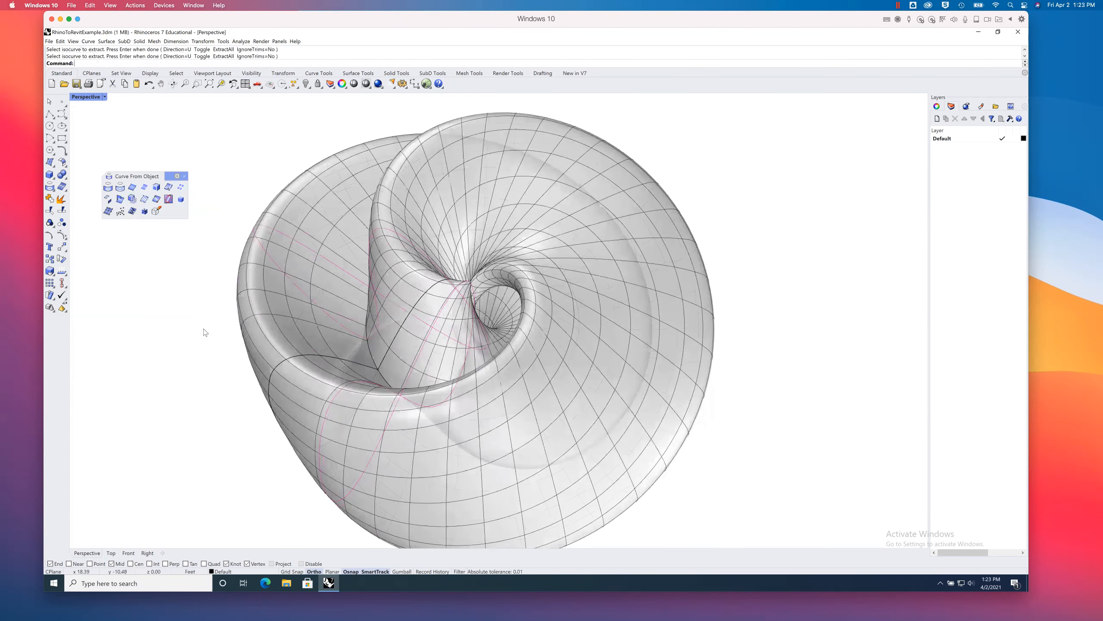
# Step: Trim the surface with the two extracted isocurves as cutting objects, removing the large spiral part to leave a looping strip
pyautogui.click(50, 210)
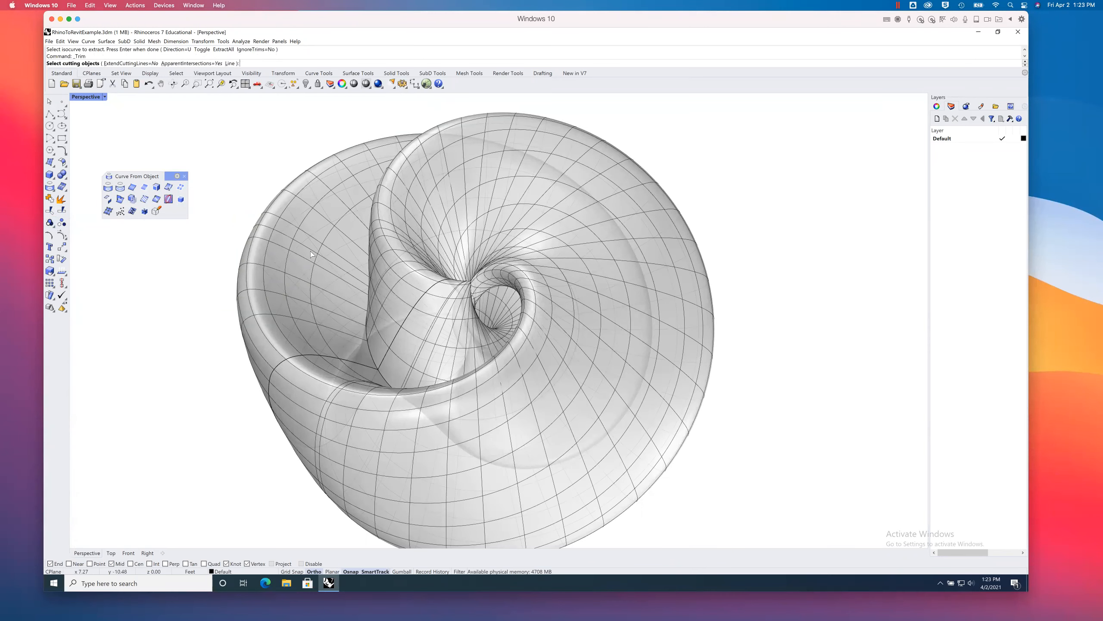
pyautogui.click(306, 248)
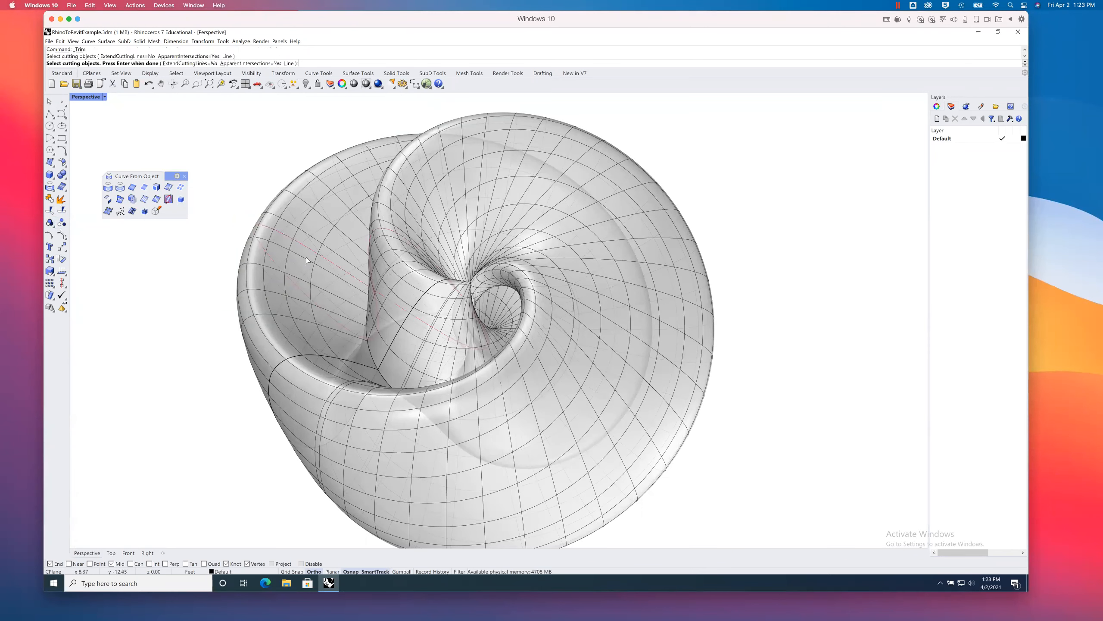
pyautogui.click(332, 399)
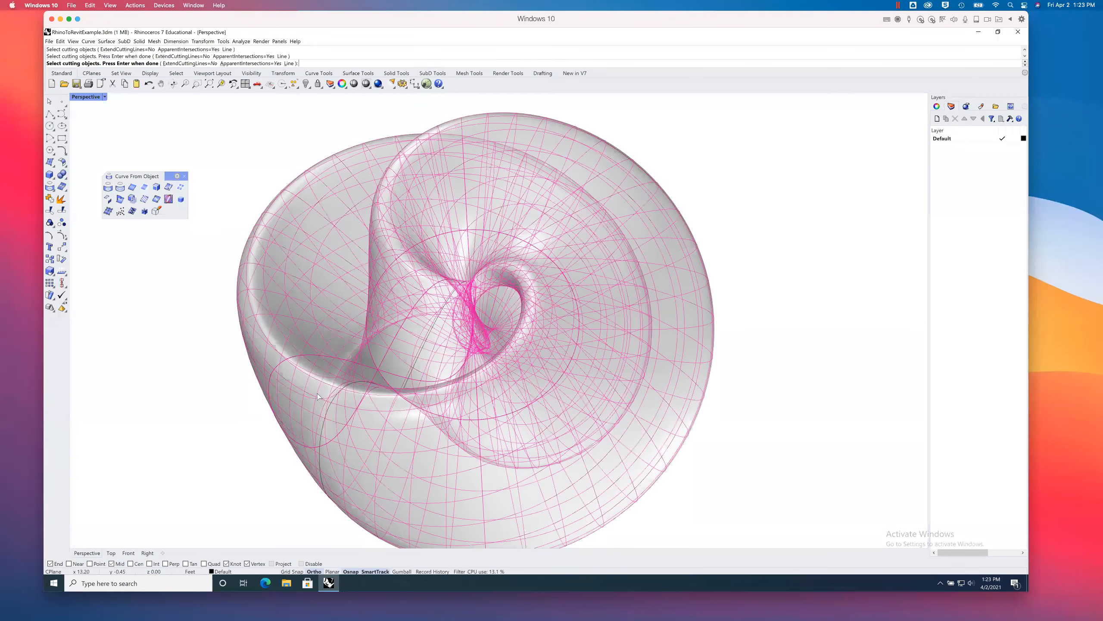
pyautogui.click(326, 398)
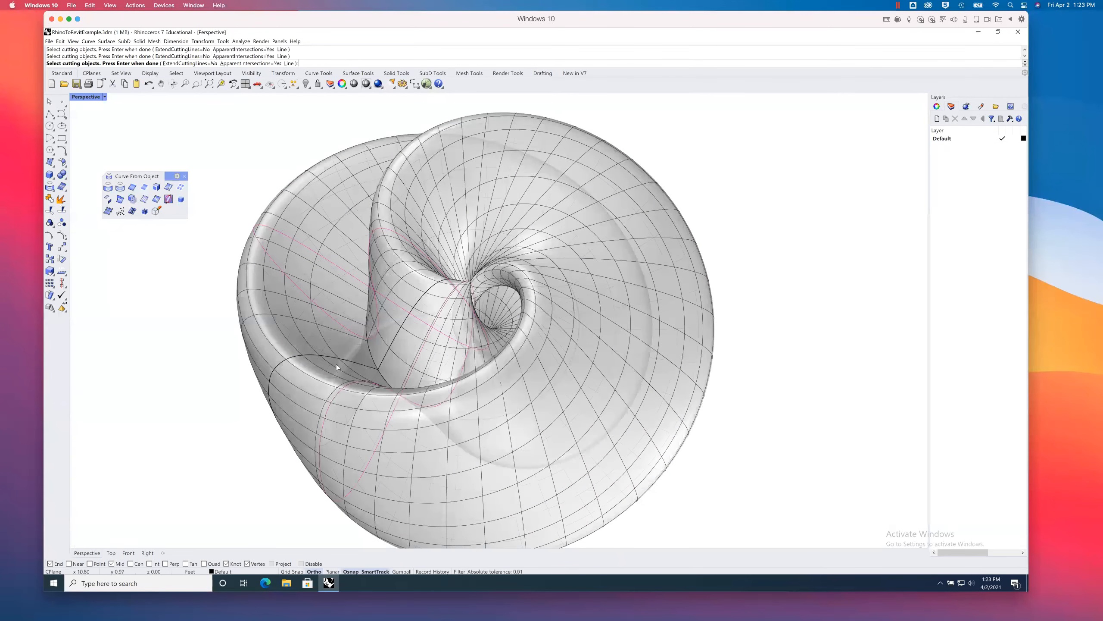
pyautogui.press('Return')
pyautogui.click(617, 391)
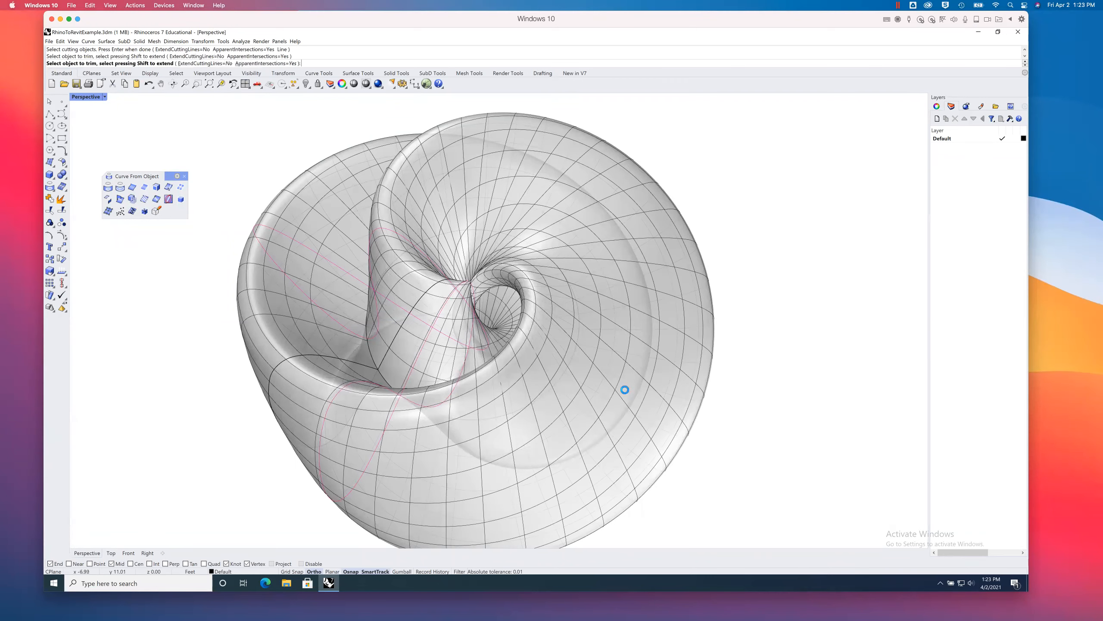
pyautogui.moveTo(473, 367); pyautogui.dragTo(554, 356, button='right')
pyautogui.scroll(4, 455, 335)
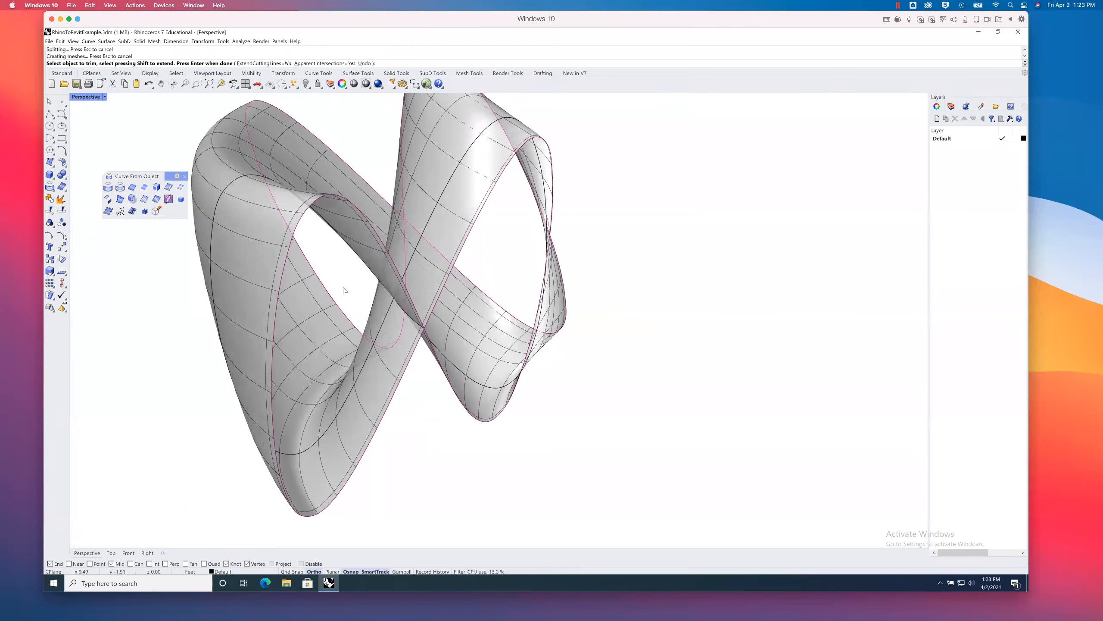
# Step: End the trim, select all the curves with SelCrv and delete them
pyautogui.press('Escape')
pyautogui.write('selcrv')
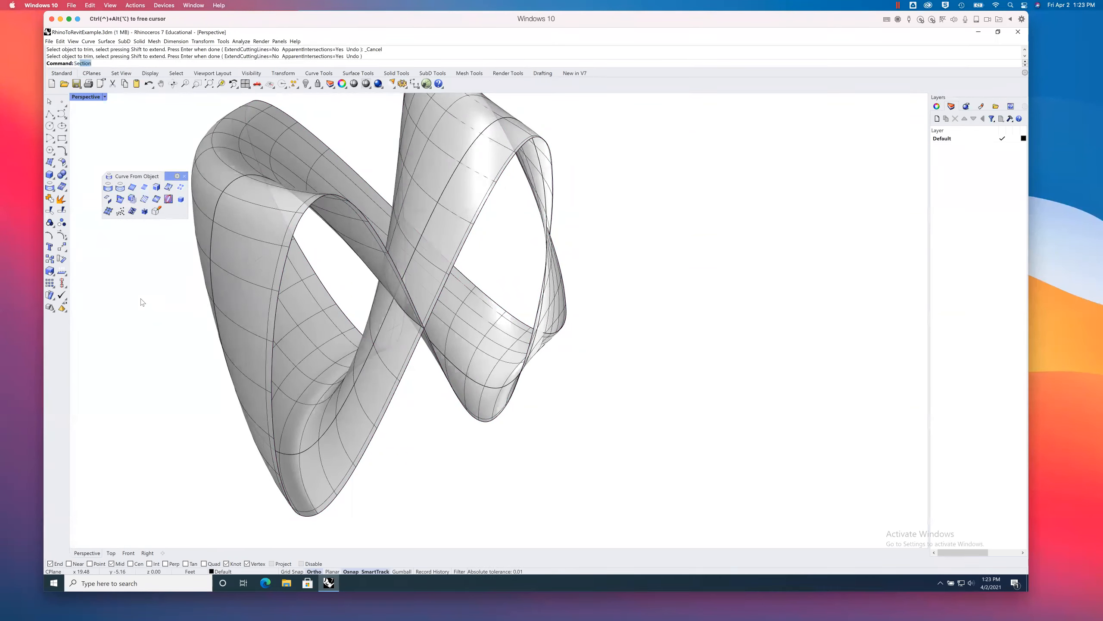
pyautogui.press('Return')
pyautogui.press('Delete')
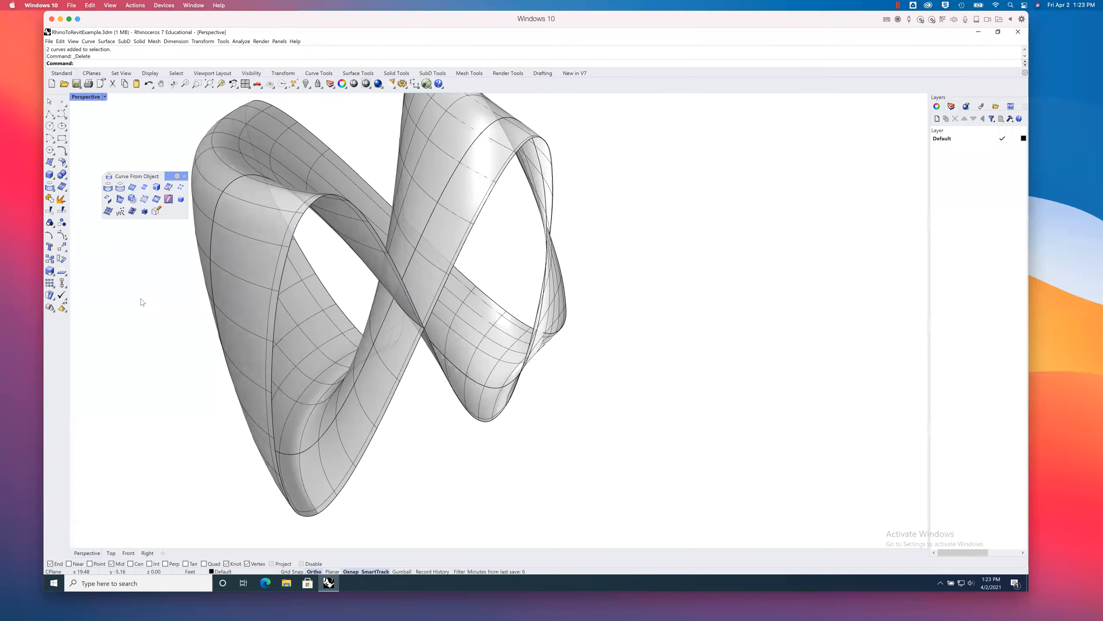
# Step: Examine the looping strip from several sides, including its central crossing and the folded far edge
pyautogui.moveTo(142, 301); pyautogui.dragTo(510, 278, button='right')
pyautogui.moveTo(570, 178); pyautogui.dragTo(526, 126, button='right')
pyautogui.moveTo(549, 165); pyautogui.dragTo(566, 167, button='right')
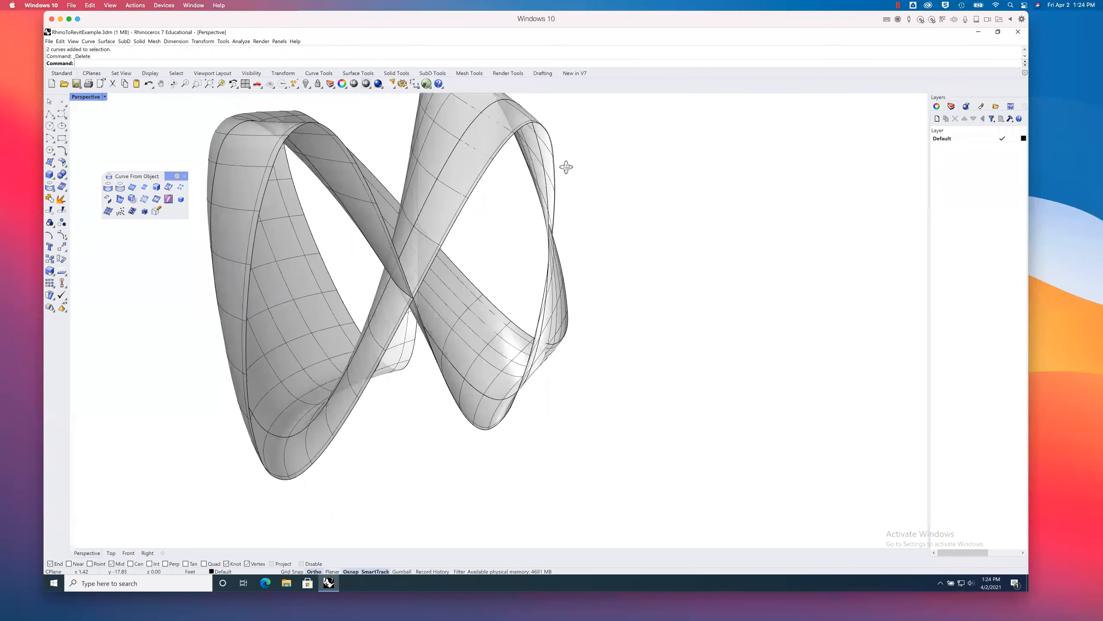
pyautogui.moveTo(493, 167); pyautogui.dragTo(476, 364, button='right')
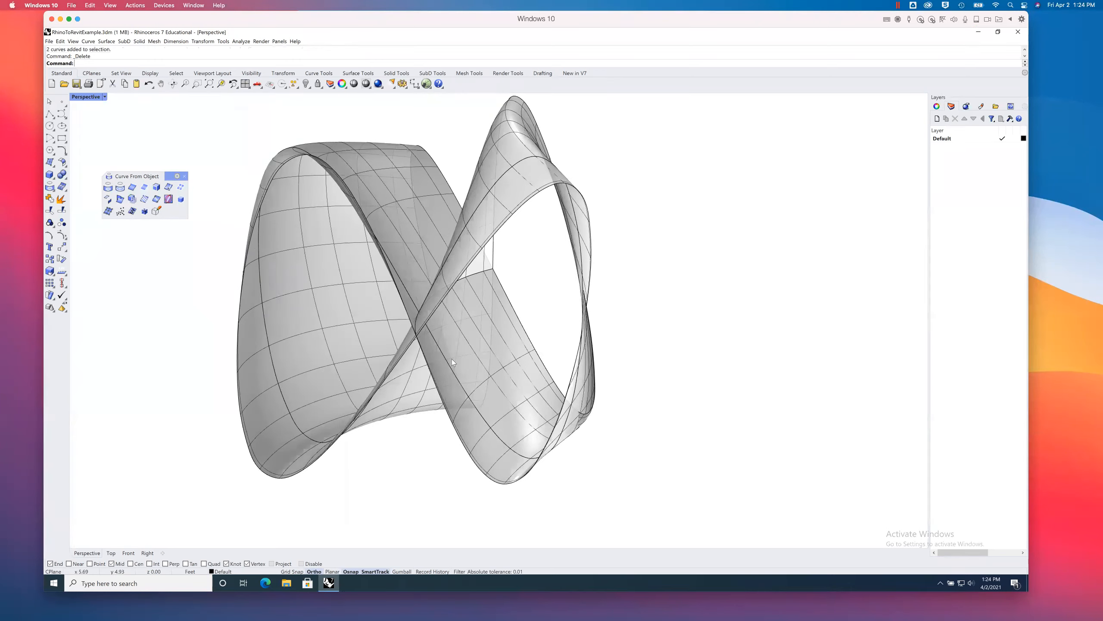
pyautogui.moveTo(452, 359); pyautogui.dragTo(440, 273, button='right')
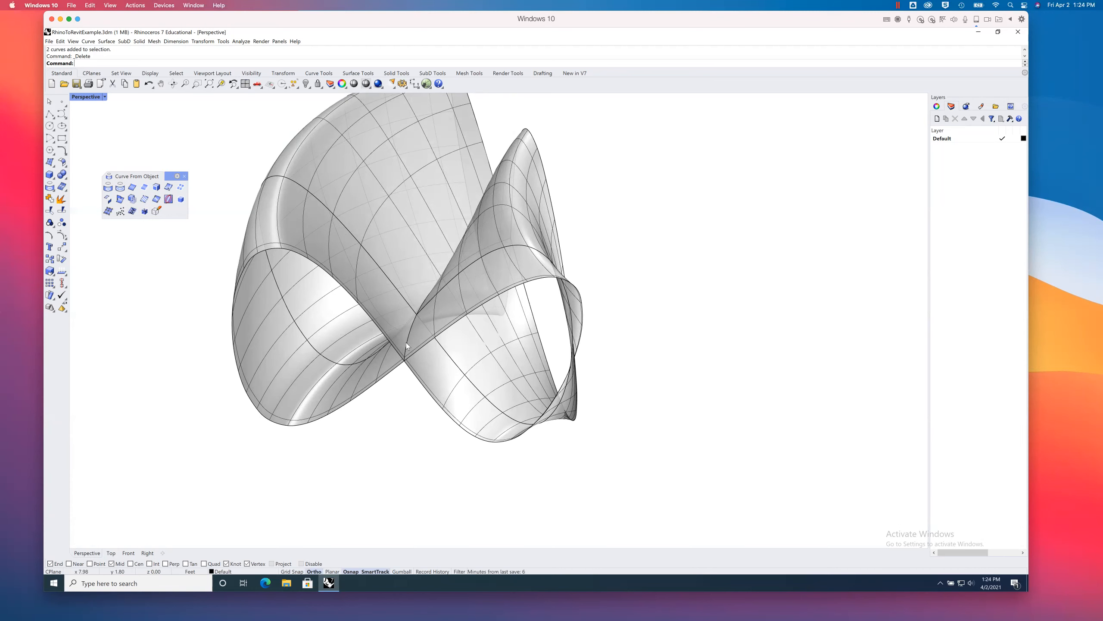
pyautogui.keyDown('shift'); pyautogui.moveTo(411, 358); pyautogui.dragTo(402, 347, button='right'); pyautogui.keyUp('shift')
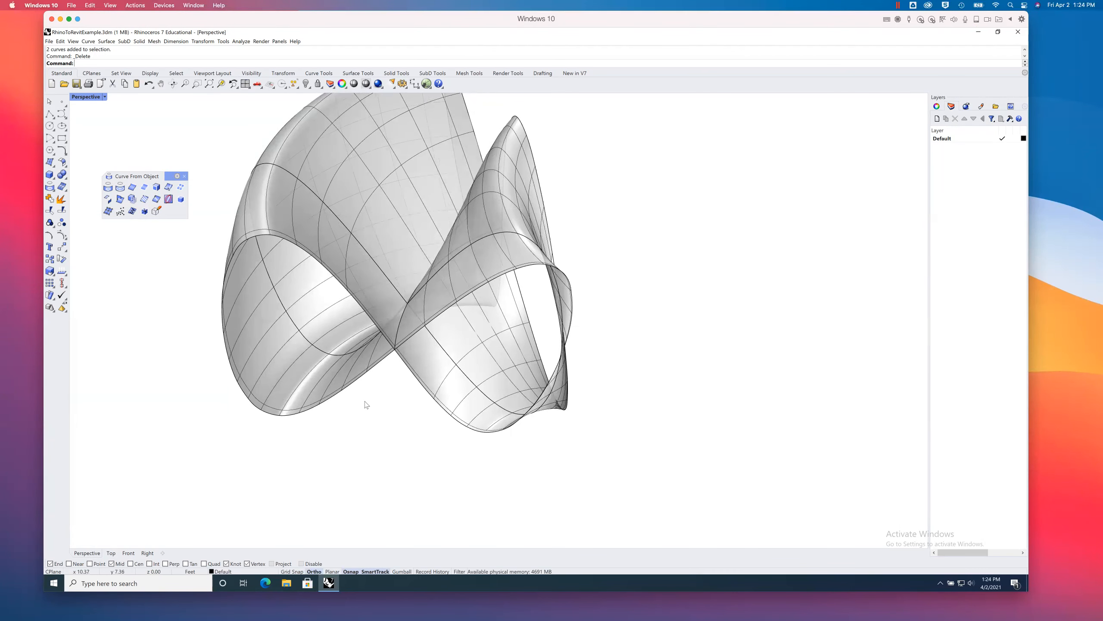
pyautogui.moveTo(398, 424); pyautogui.dragTo(363, 402, button='right')
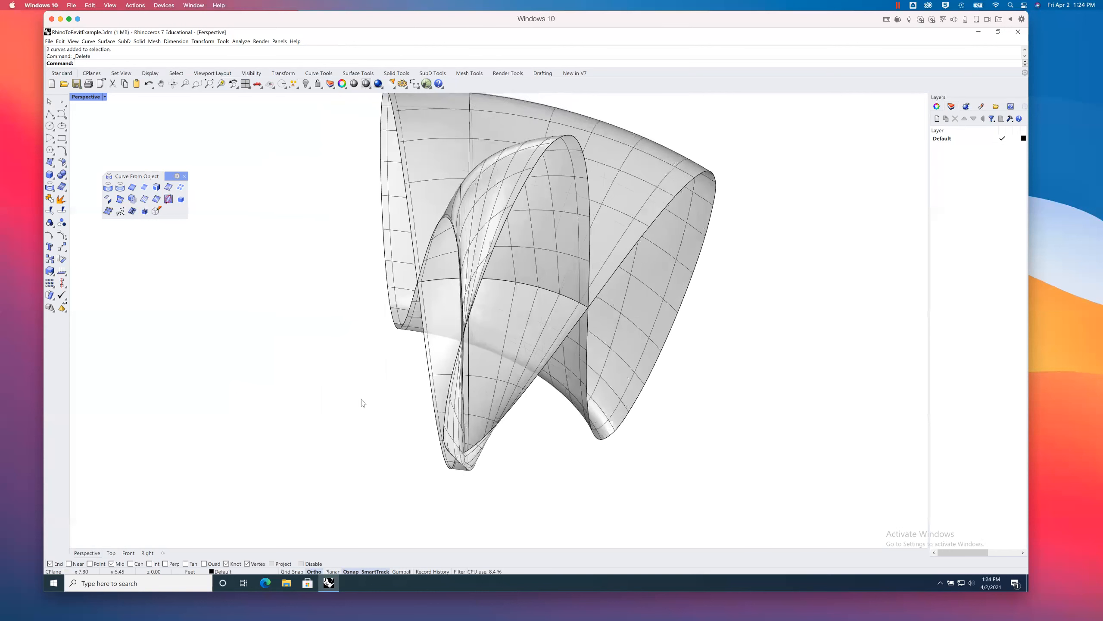
pyautogui.moveTo(475, 370); pyautogui.dragTo(538, 362, button='right')
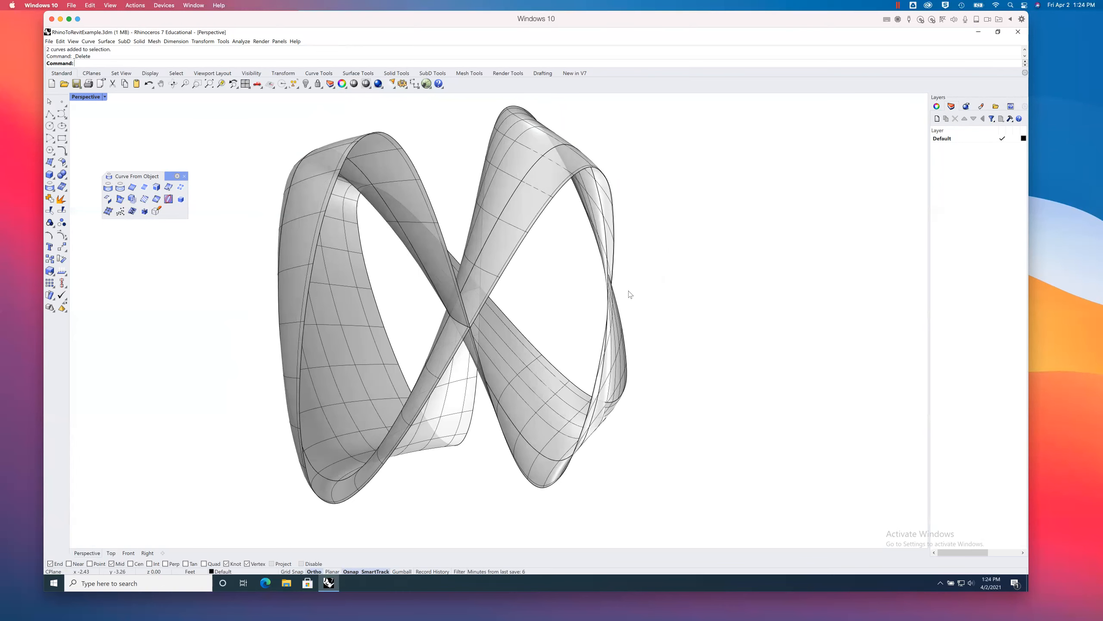
pyautogui.scroll(8, 605, 371)
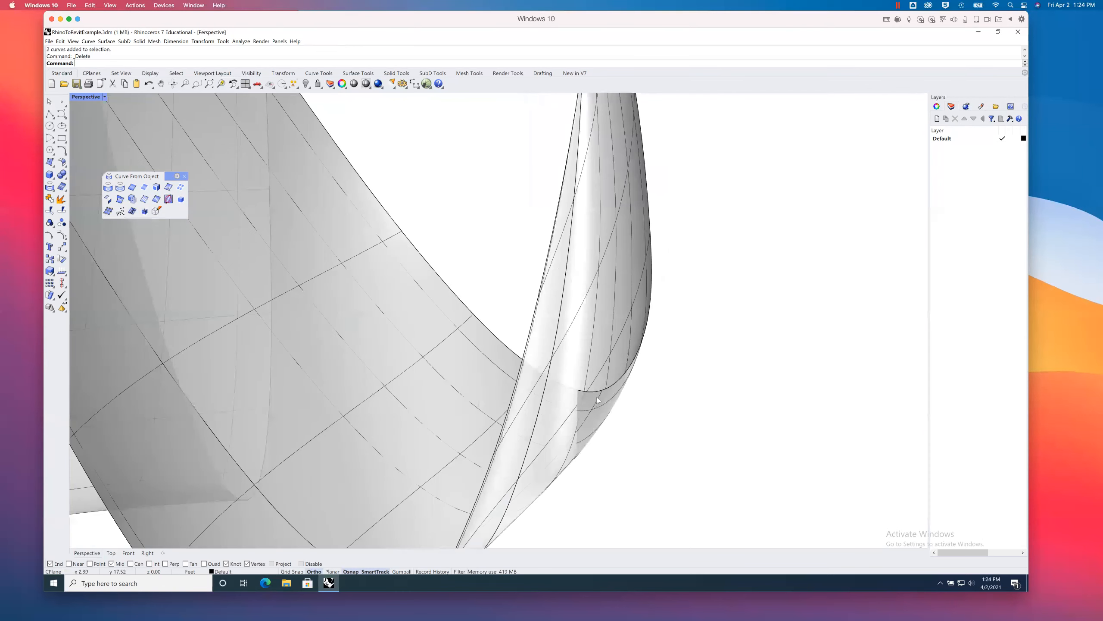
pyautogui.scroll(-8, 587, 392)
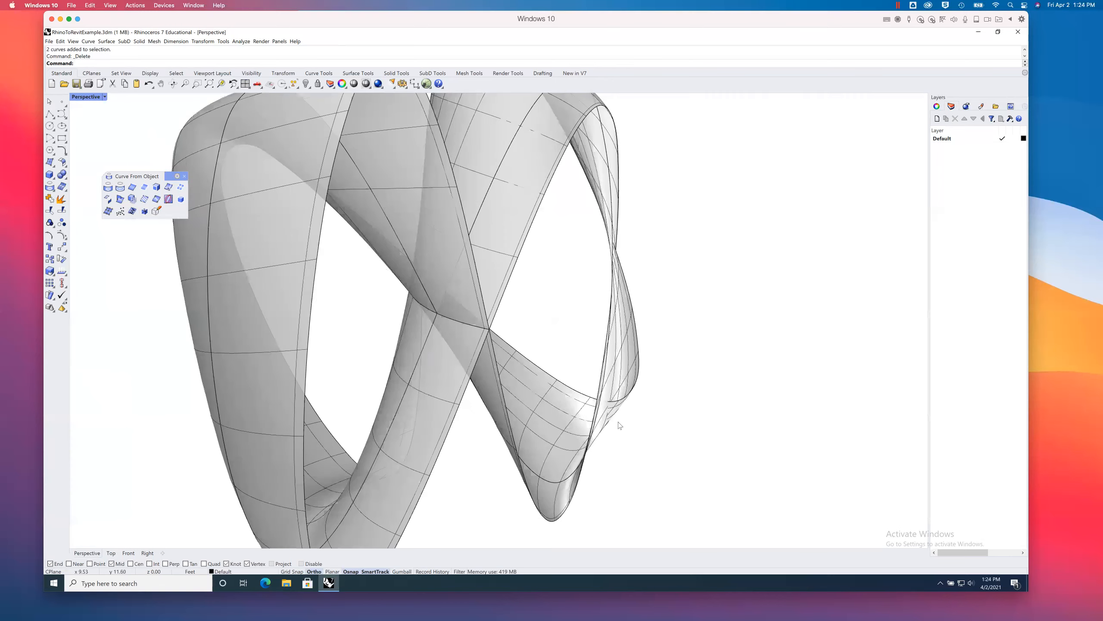
pyautogui.keyDown('shift'); pyautogui.moveTo(583, 407); pyautogui.dragTo(559, 409, button='right'); pyautogui.keyUp('shift')
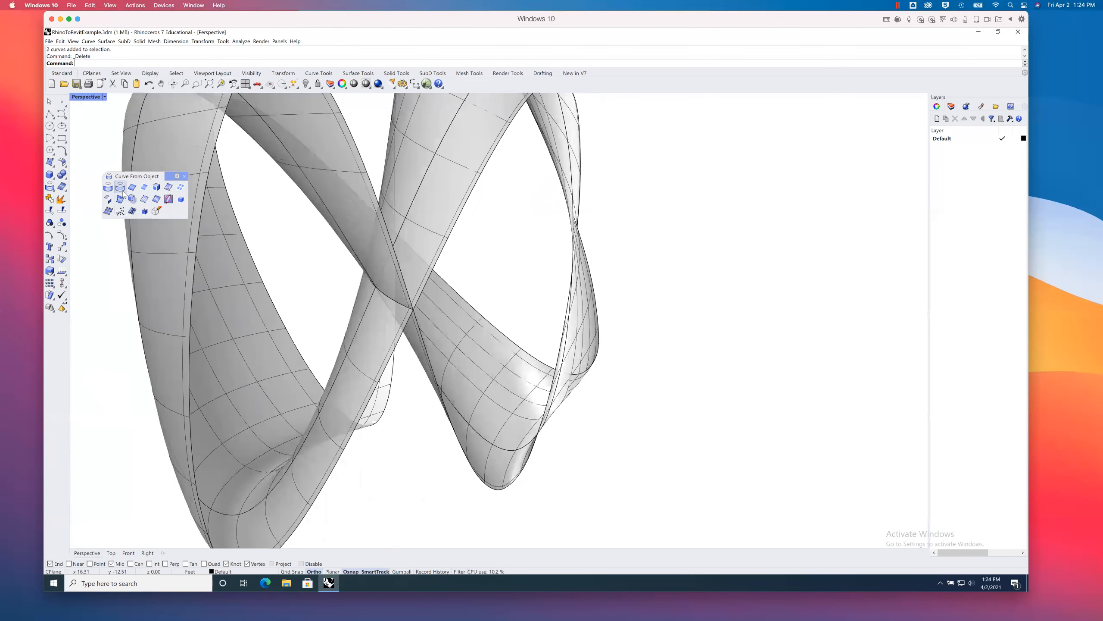
# Step: Extract one V-direction isocurve across the lower fold of the strip's front loop
pyautogui.click(168, 188)
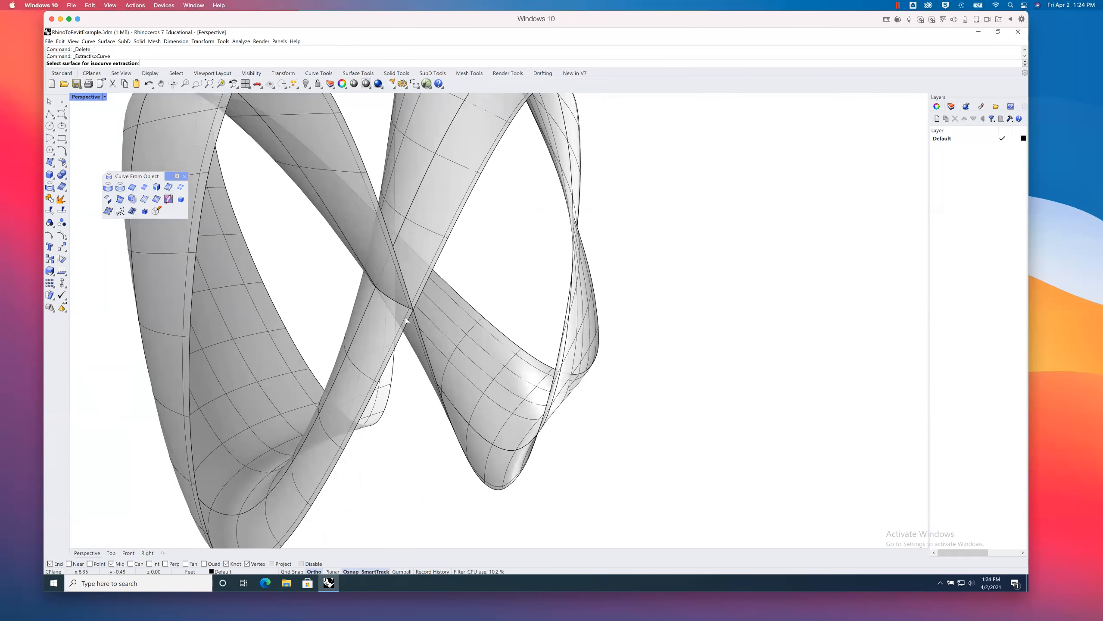
pyautogui.click(461, 347)
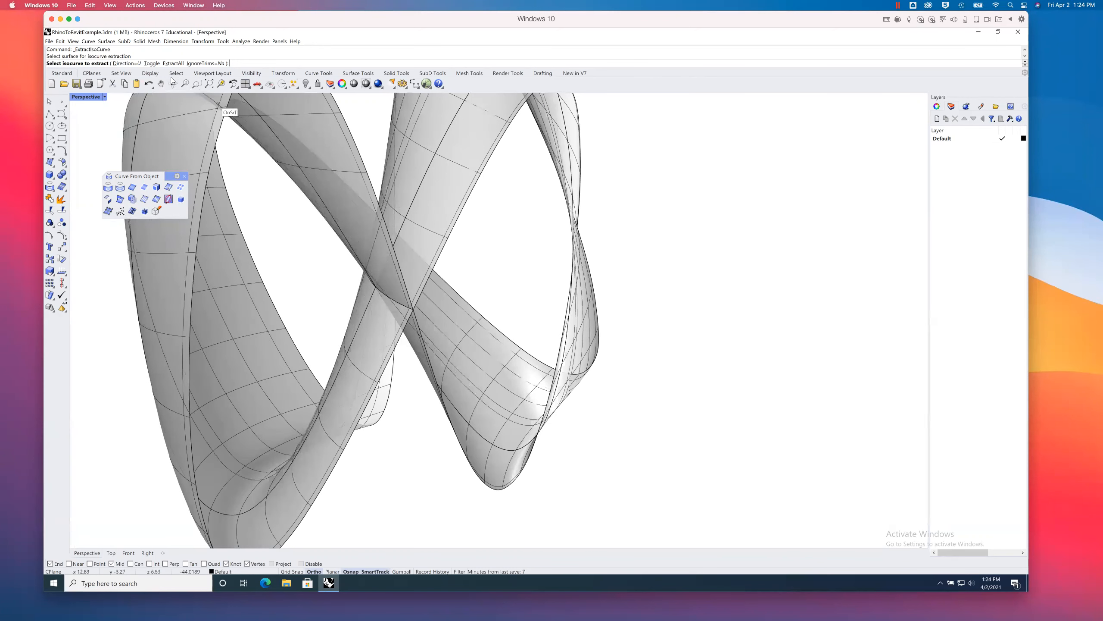
pyautogui.click(129, 63)
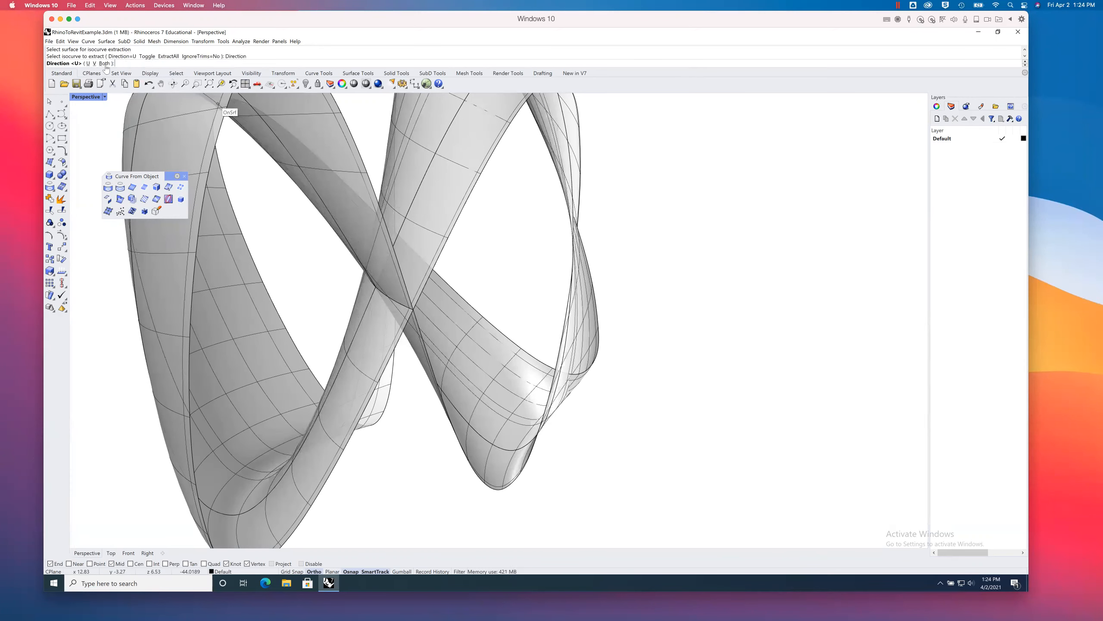
pyautogui.click(94, 64)
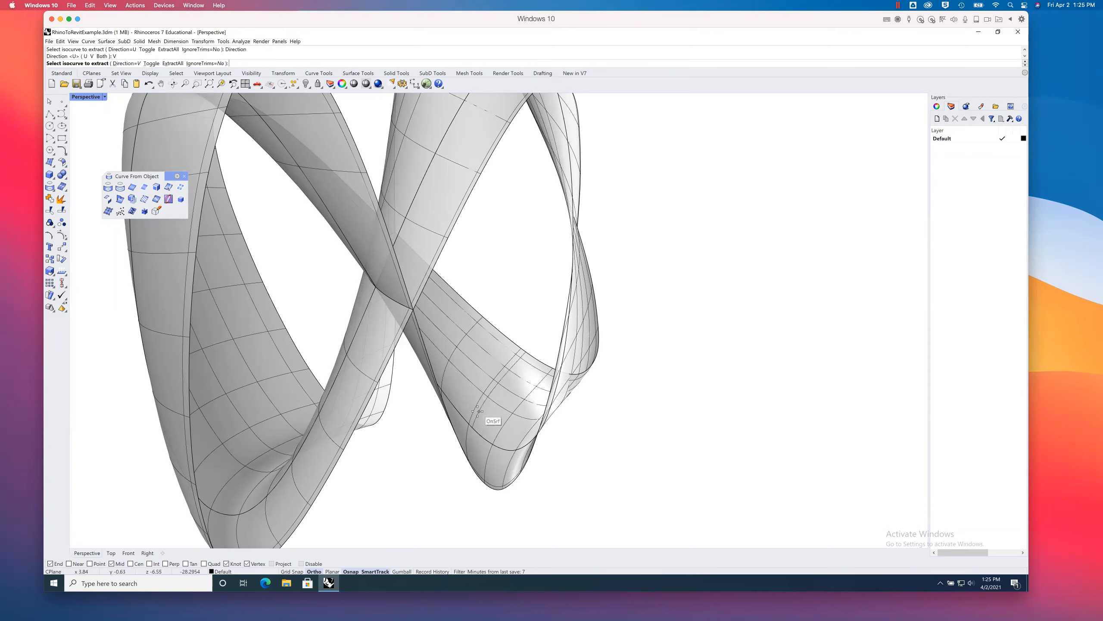
pyautogui.click(518, 347)
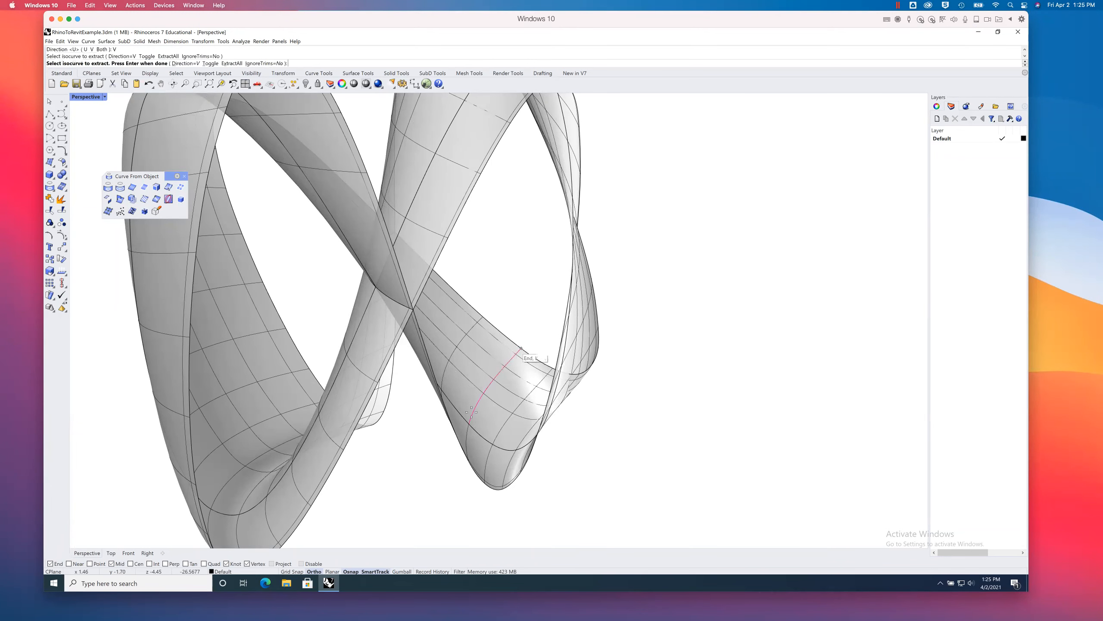
pyautogui.moveTo(521, 313); pyautogui.dragTo(431, 295, button='right')
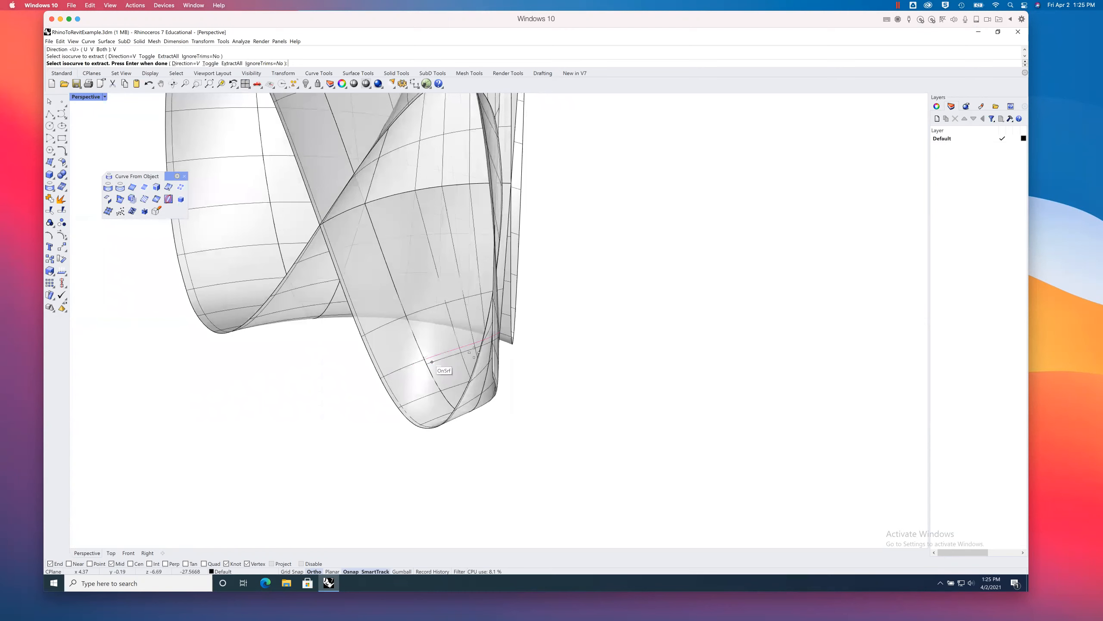
pyautogui.press('Escape')
# Step: Extract a V-direction isocurve across the narrow border surface beside the front loop
pyautogui.click(377, 361)
pyautogui.press('Return')
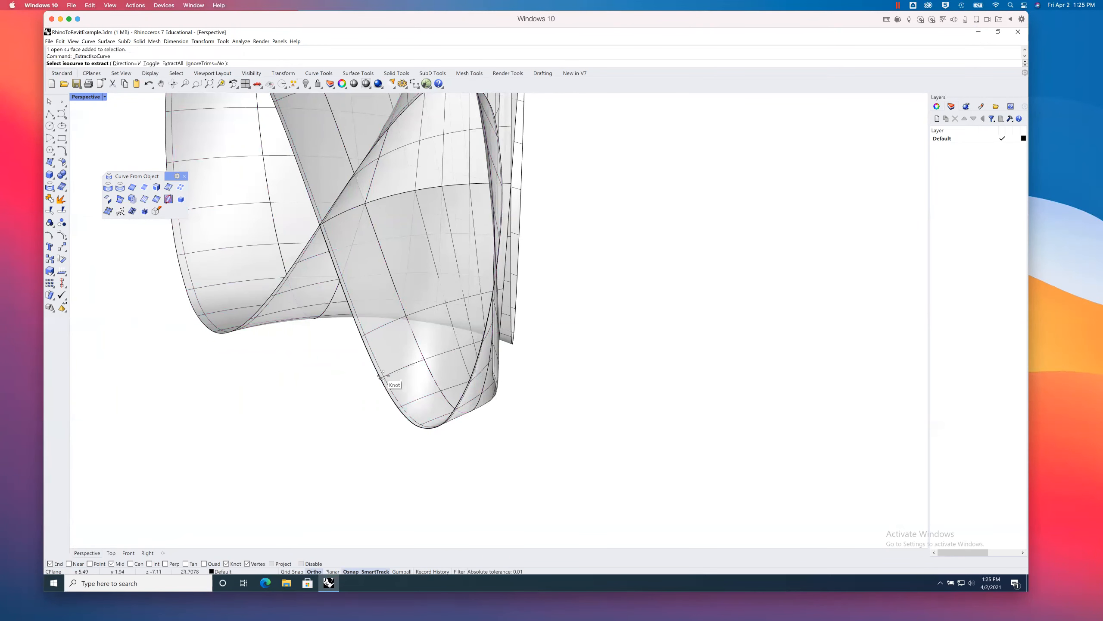
pyautogui.click(380, 379)
pyautogui.press('Return')
pyautogui.scroll(5, 343, 400)
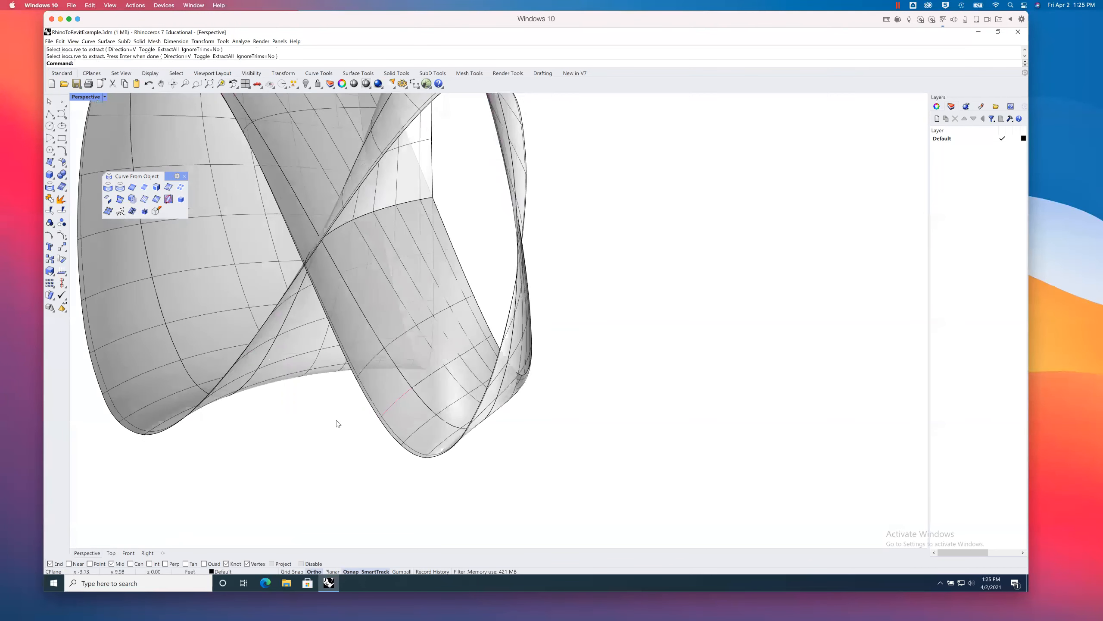
# Step: Delete the narrow border surface and the short isocurve extracted on it
pyautogui.click(369, 397)
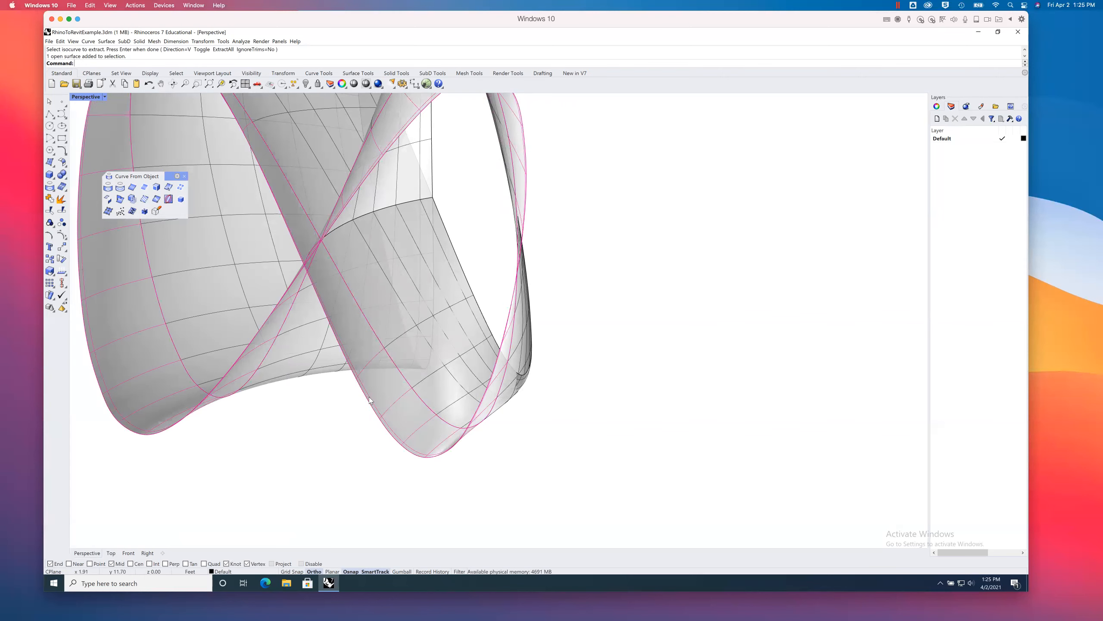
pyautogui.press('Delete')
pyautogui.click(398, 401)
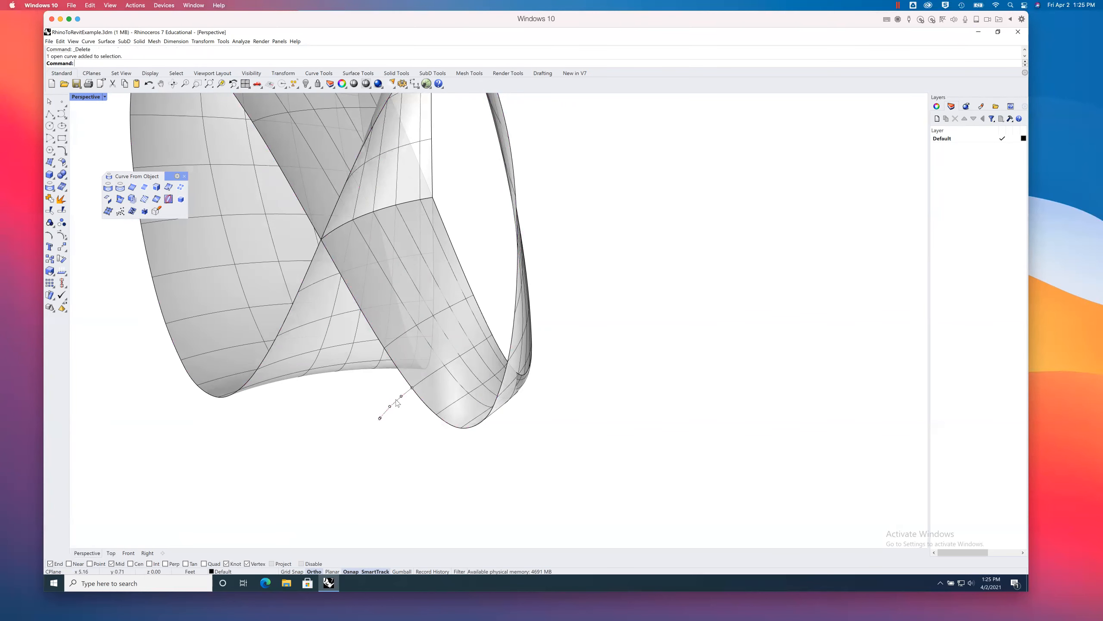
pyautogui.press('Delete')
# Step: Extract a second V-direction isocurve across the strip just below the peak of the front loop
pyautogui.moveTo(445, 389); pyautogui.dragTo(455, 398, button='right')
pyautogui.click(454, 400)
pyautogui.click(478, 418)
pyautogui.moveTo(485, 343); pyautogui.dragTo(472, 315, button='right')
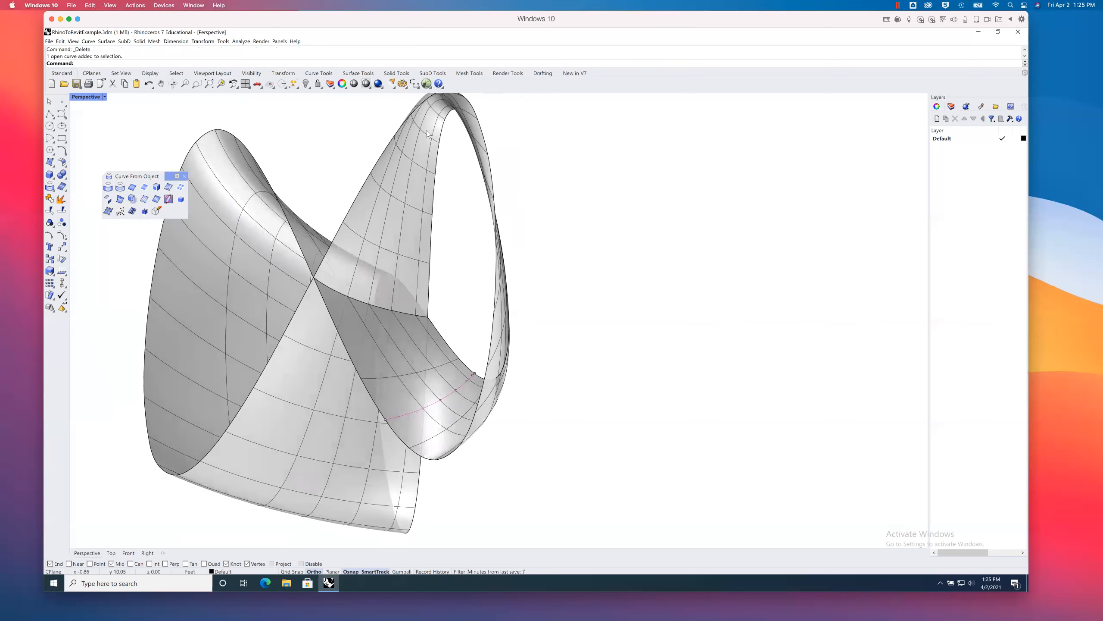
pyautogui.click(168, 186)
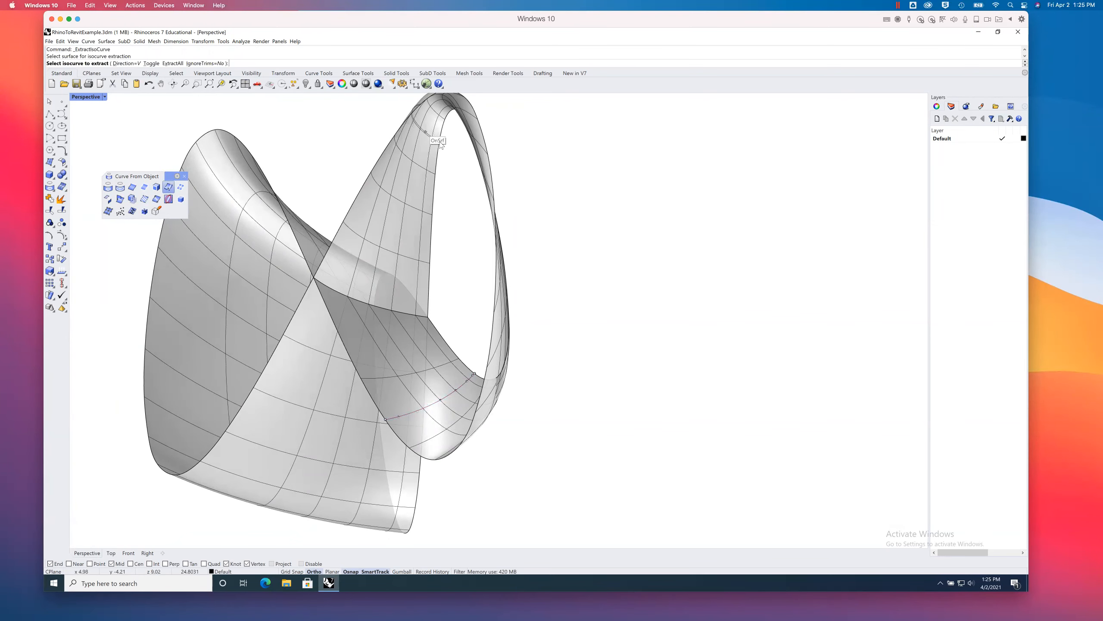
pyautogui.moveTo(448, 153); pyautogui.dragTo(443, 163, button='right')
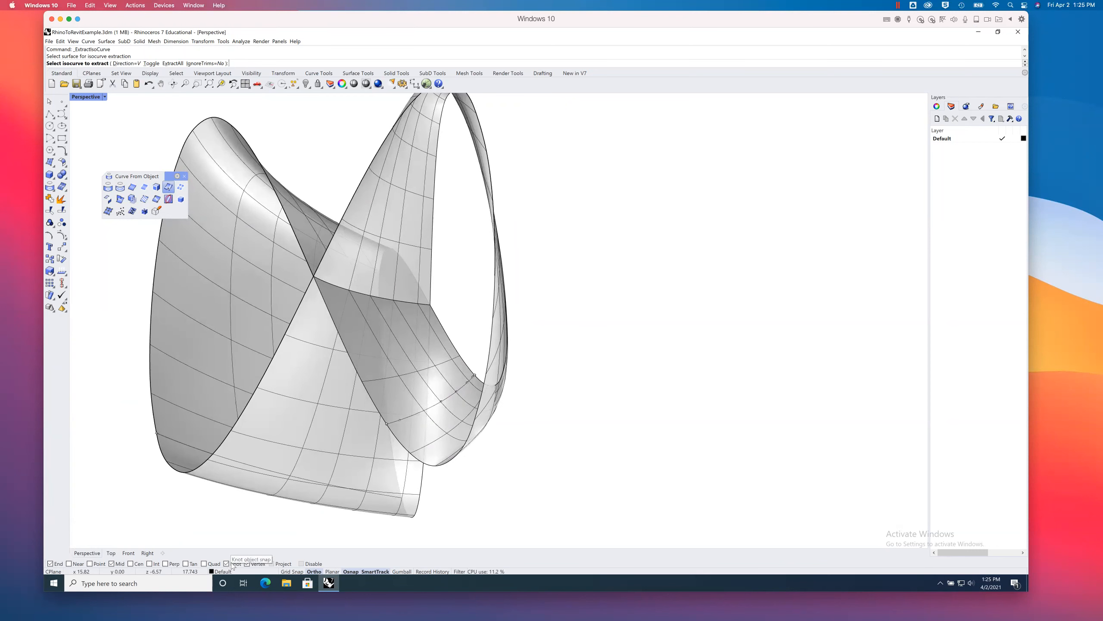
pyautogui.click(440, 123)
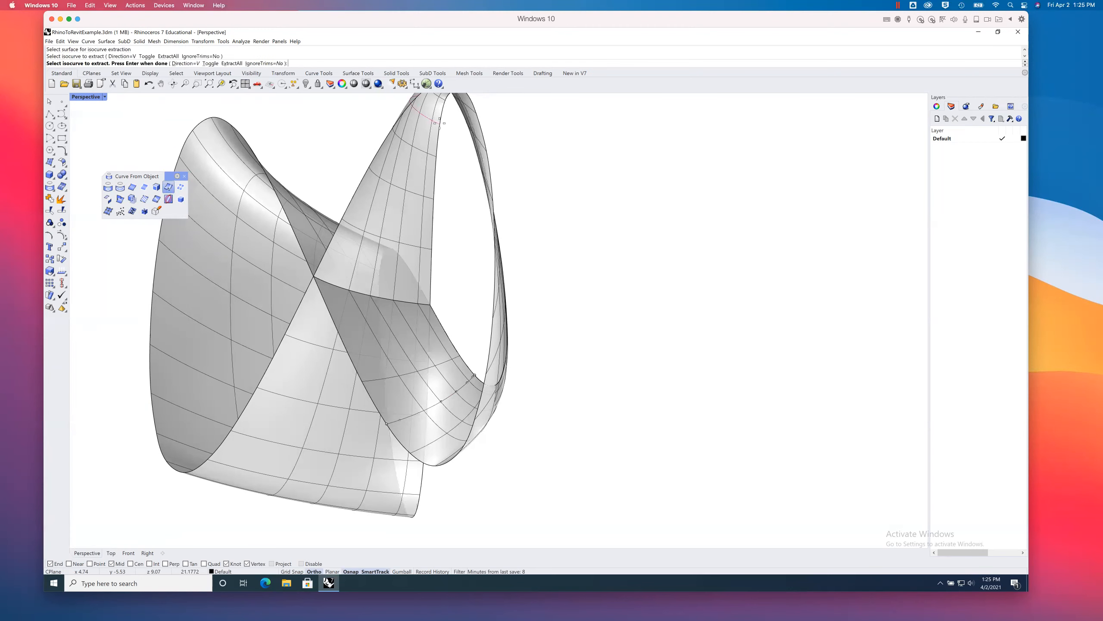
pyautogui.press('Return')
pyautogui.moveTo(448, 291); pyautogui.dragTo(459, 300, button='right')
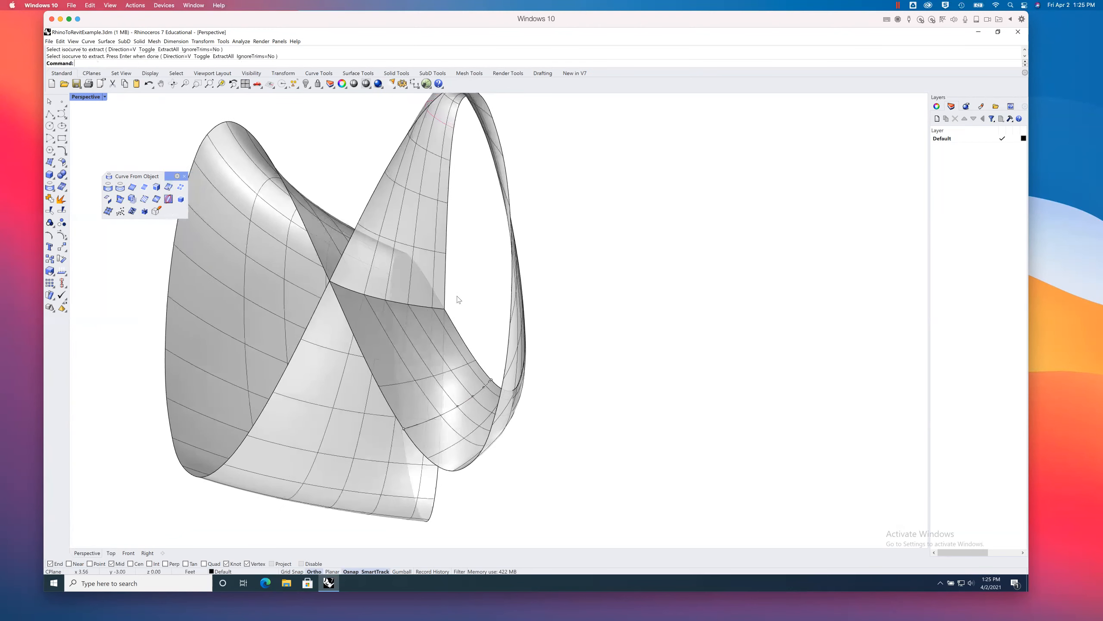
# Step: Trim away the front loop's outer bend using the two V-direction isocurves as cutting objects
pyautogui.click(473, 397)
pyautogui.press('Escape')
pyautogui.moveTo(380, 188); pyautogui.dragTo(386, 214, button='right')
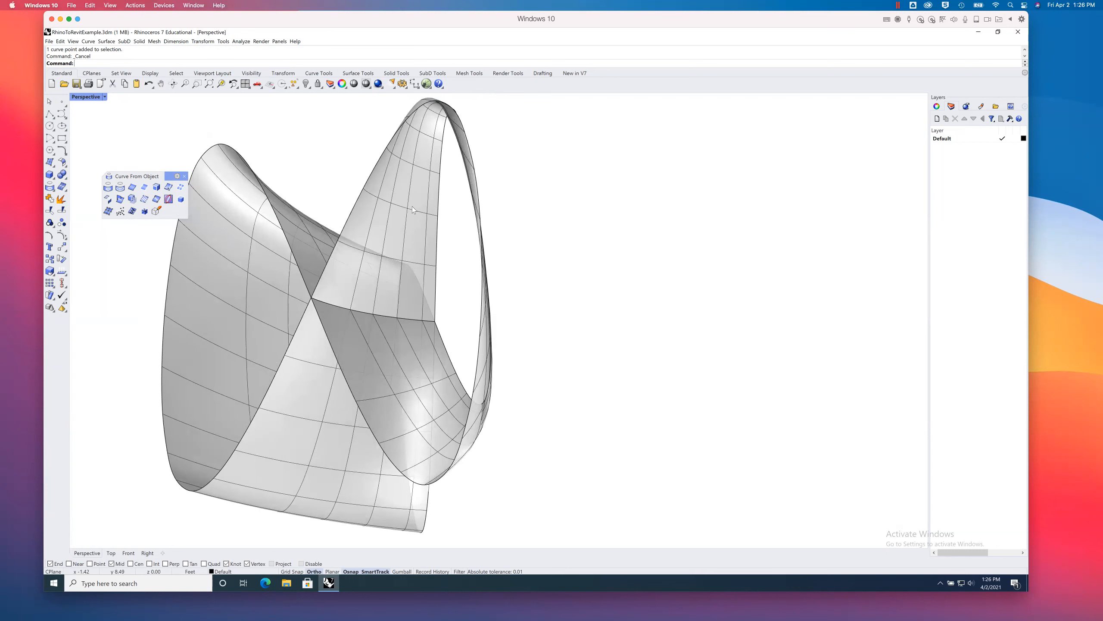
pyautogui.click(49, 210)
pyautogui.moveTo(385, 113); pyautogui.dragTo(457, 152)
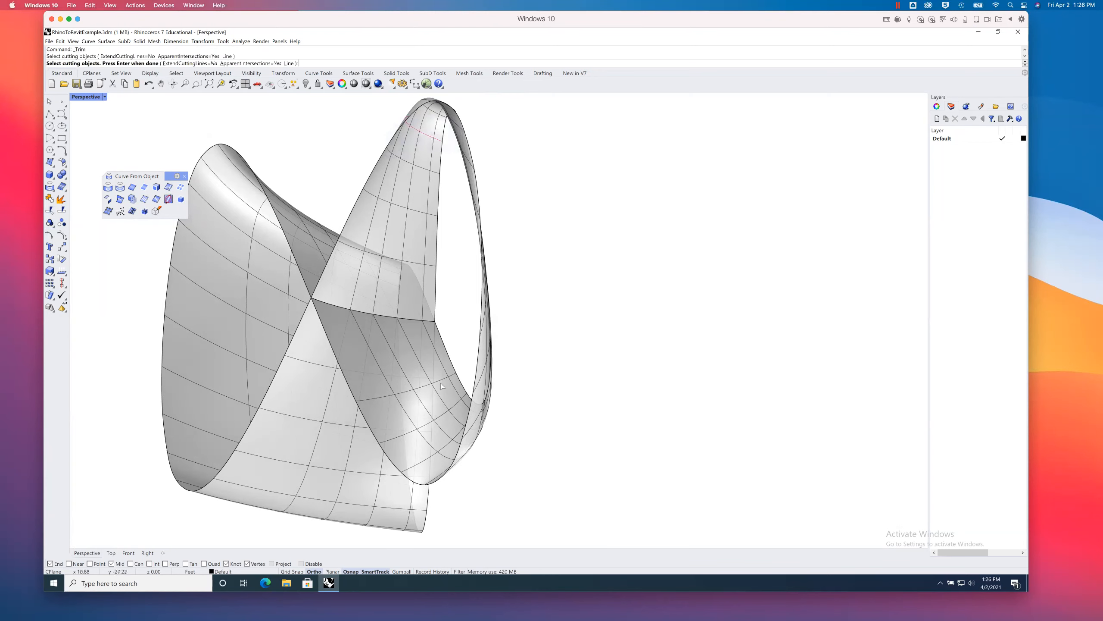
pyautogui.moveTo(136, 352); pyautogui.dragTo(616, 531)
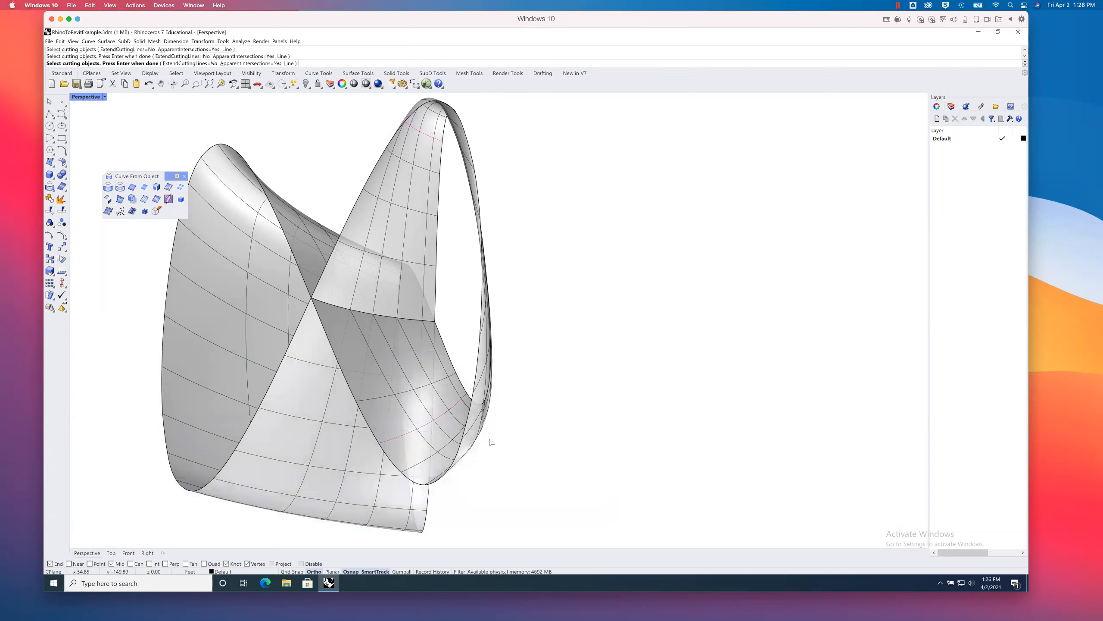
pyautogui.press('Return')
pyautogui.click(485, 309)
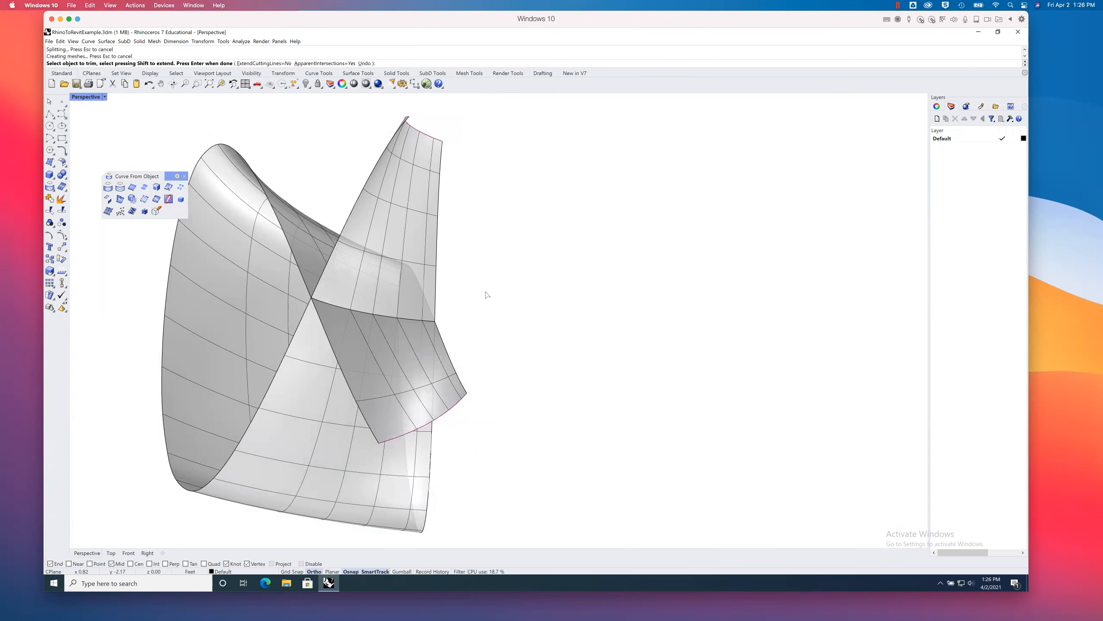
pyautogui.press('Return')
# Step: Select the short end piece and the large looping piece in turn to check how the surface is divided
pyautogui.moveTo(486, 310); pyautogui.dragTo(559, 313, button='right')
pyautogui.click(467, 338)
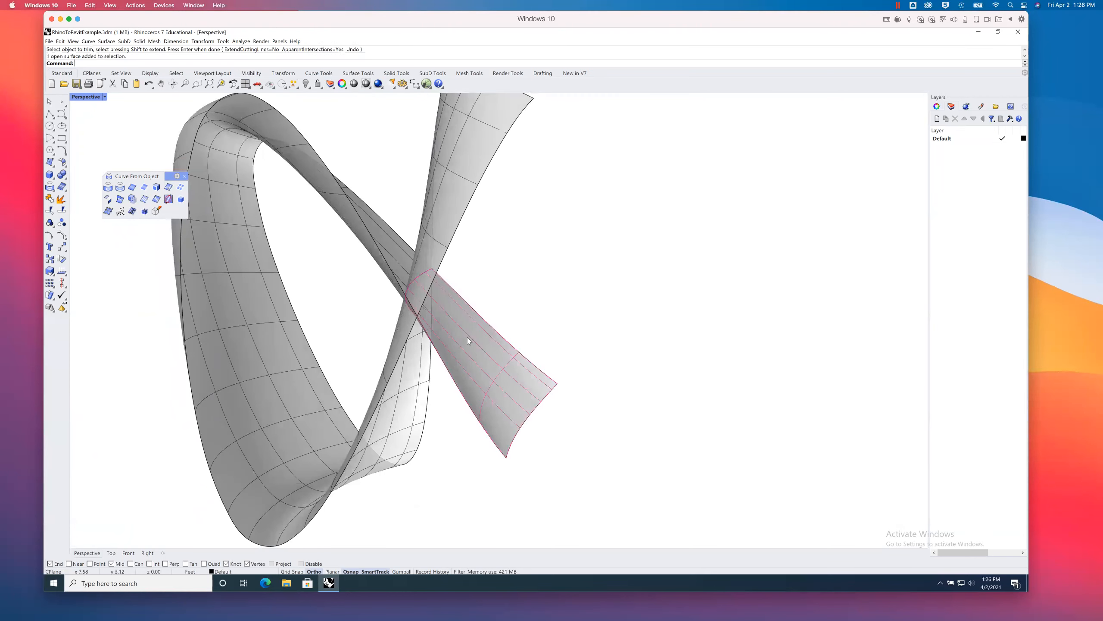
pyautogui.click(593, 284)
pyautogui.moveTo(622, 282); pyautogui.dragTo(606, 283, button='right')
pyautogui.click(487, 327)
pyautogui.click(578, 312)
pyautogui.click(357, 252)
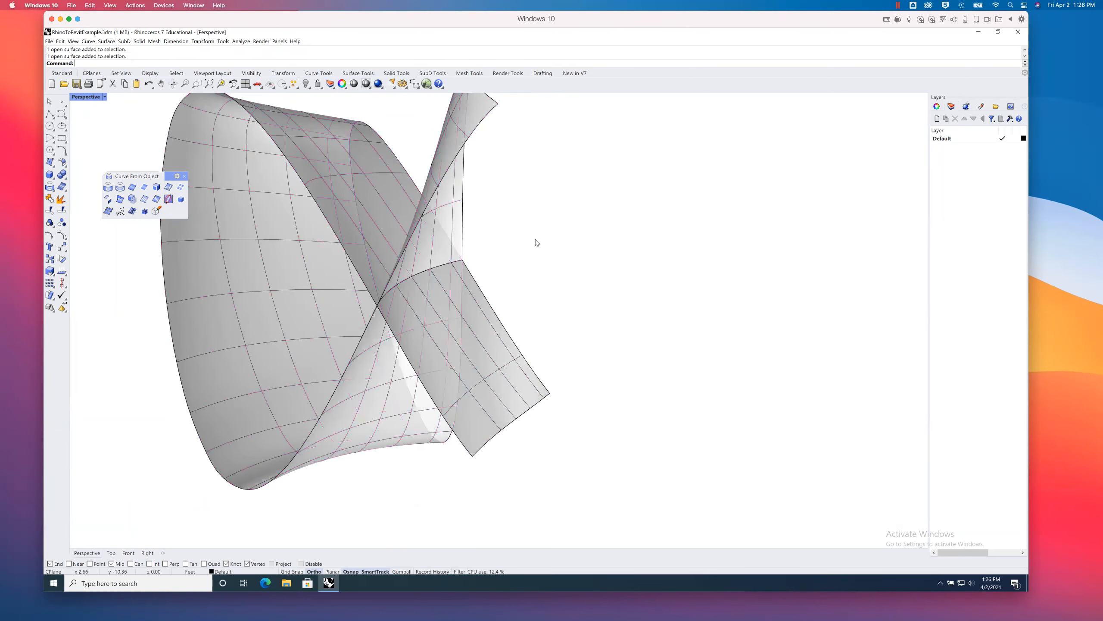
# Step: Inspect the crossing of the two surface pieces from several angles and select the large looping piece
pyautogui.moveTo(573, 226); pyautogui.dragTo(496, 349, button='right')
pyautogui.moveTo(575, 336); pyautogui.dragTo(581, 349, button='right')
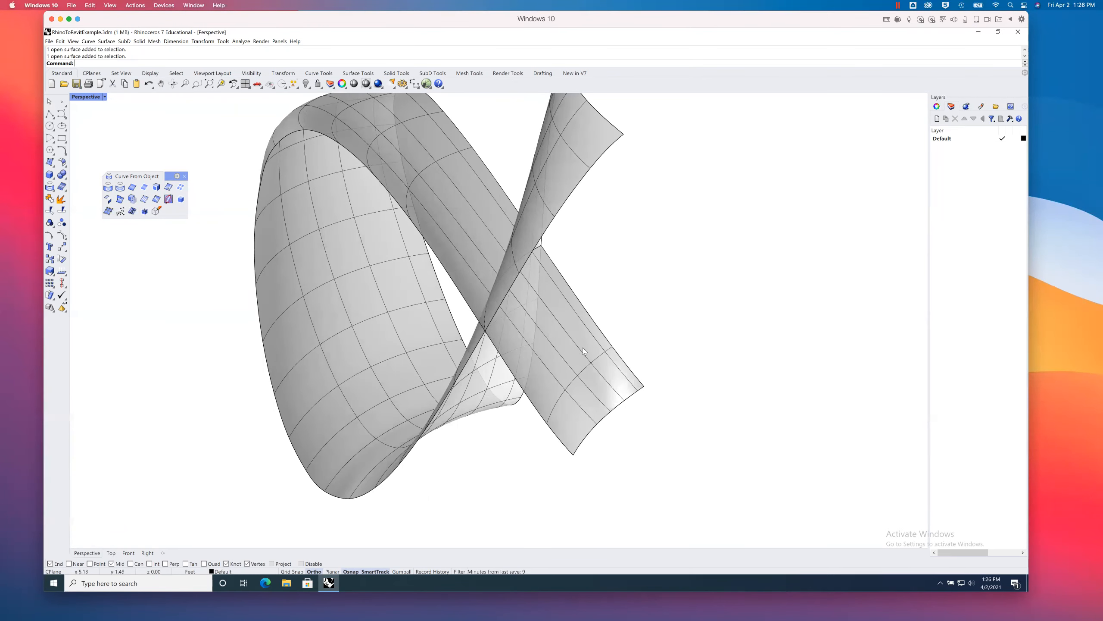
pyautogui.moveTo(660, 313); pyautogui.dragTo(643, 314, button='right')
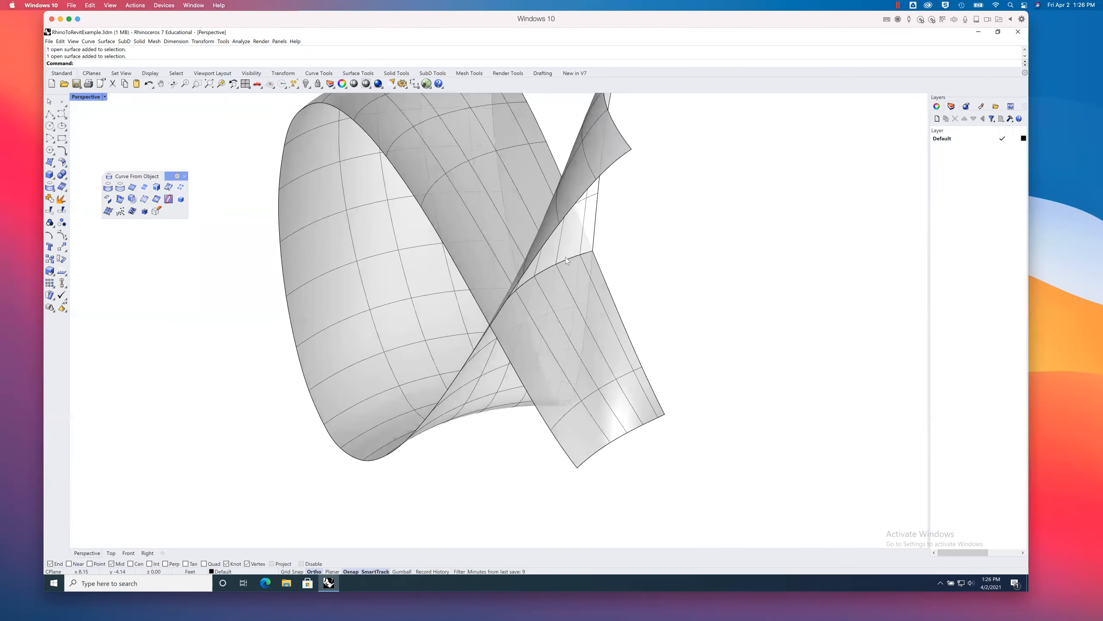
pyautogui.moveTo(609, 359)
pyautogui.mouseDown(button='right')
pyautogui.moveTo(628, 340)
pyautogui.moveTo(611, 346)
pyautogui.mouseUp(button='right')
pyautogui.moveTo(681, 260); pyautogui.dragTo(570, 252, button='right')
pyautogui.click(570, 217)
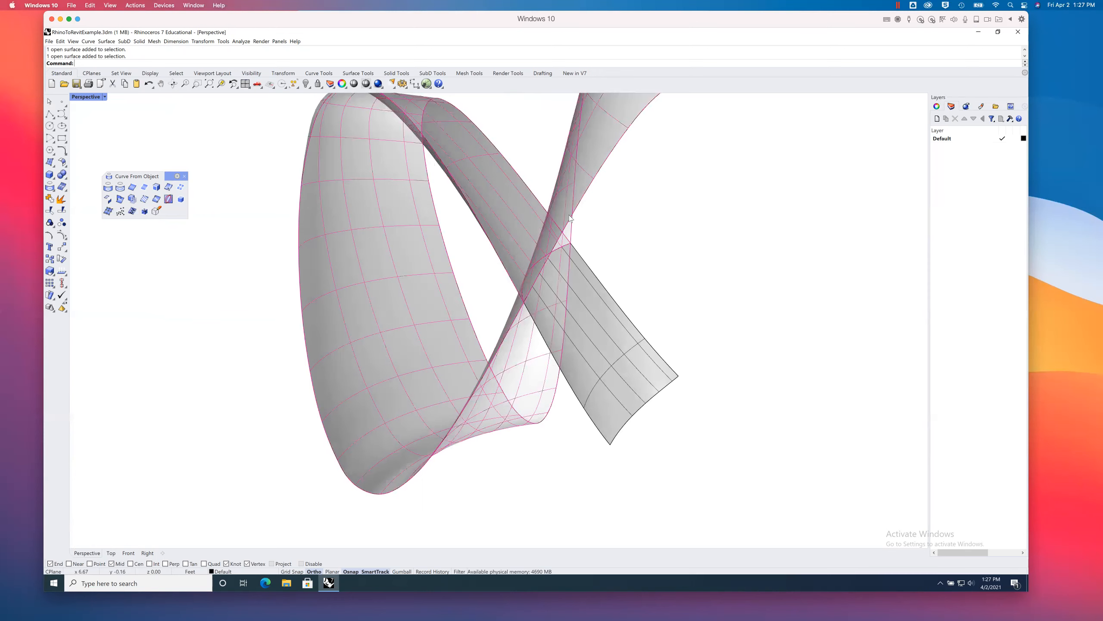
# Step: Extract a V-direction isocurve across the large looping piece's upper strip, between the top bend and the crossing
pyautogui.click(736, 249)
pyautogui.moveTo(736, 249); pyautogui.dragTo(715, 262, button='right')
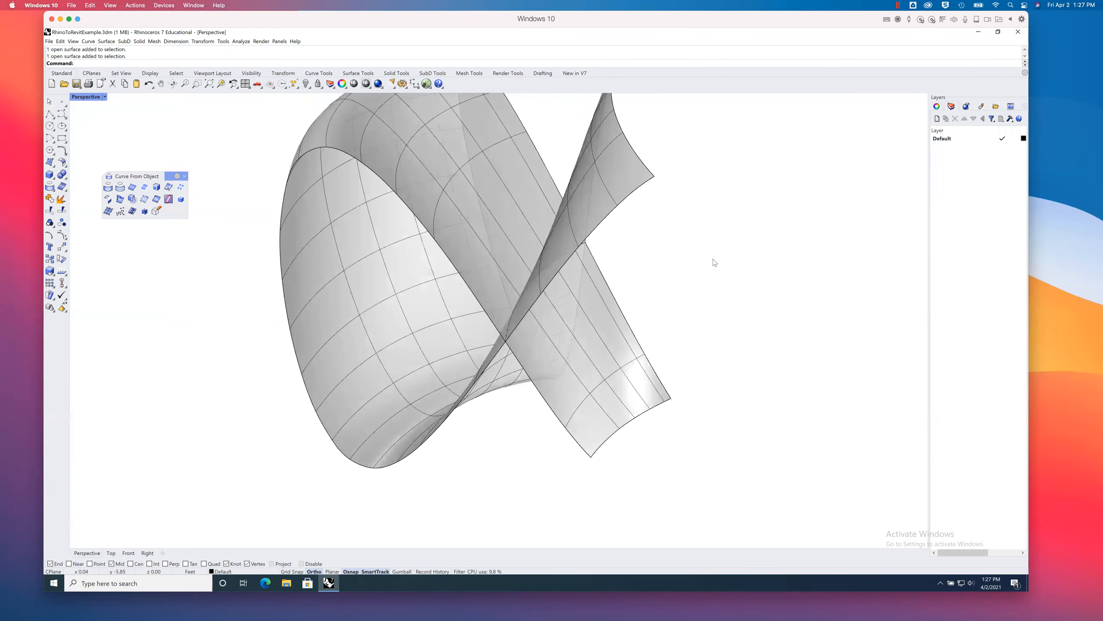
pyautogui.moveTo(715, 309)
pyautogui.mouseDown(button='right')
pyautogui.moveTo(705, 317)
pyautogui.moveTo(711, 311)
pyautogui.mouseUp(button='right')
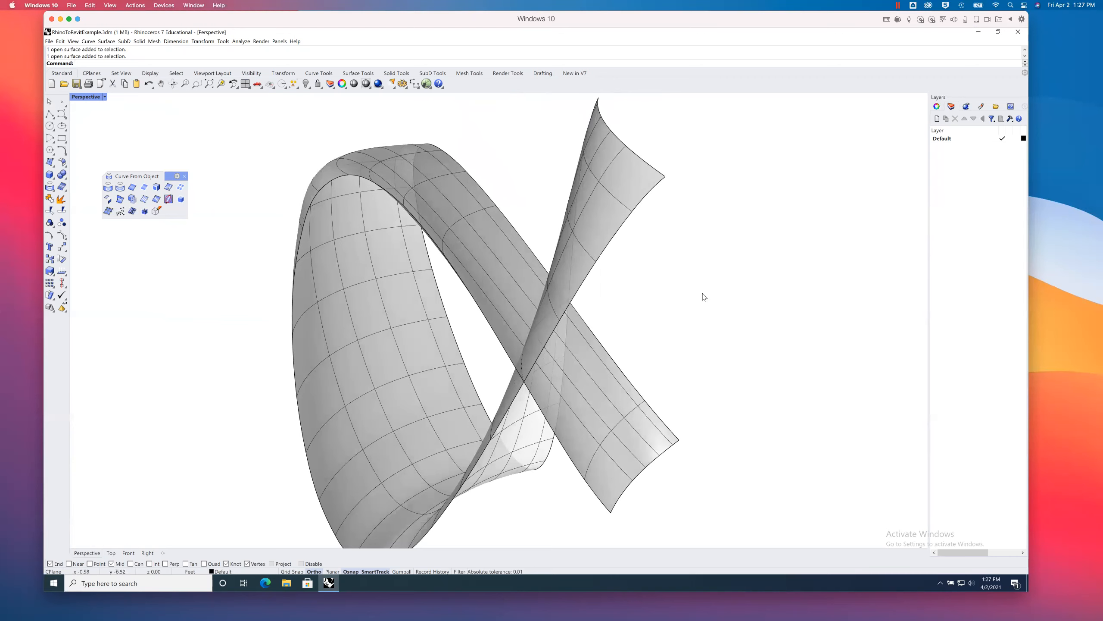
pyautogui.click(169, 187)
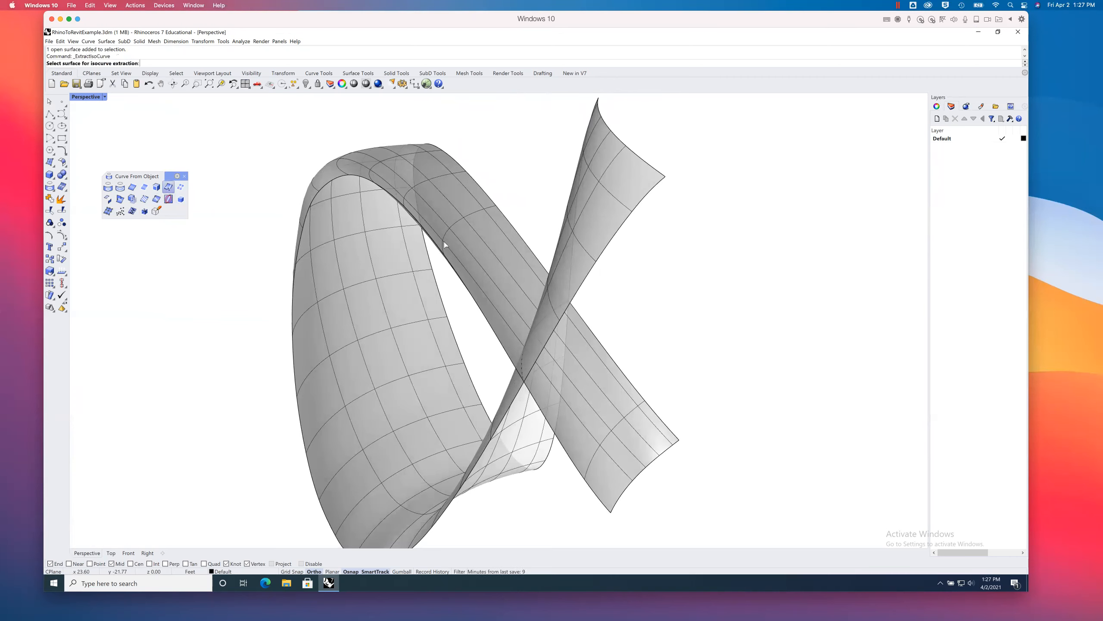
pyautogui.click(478, 256)
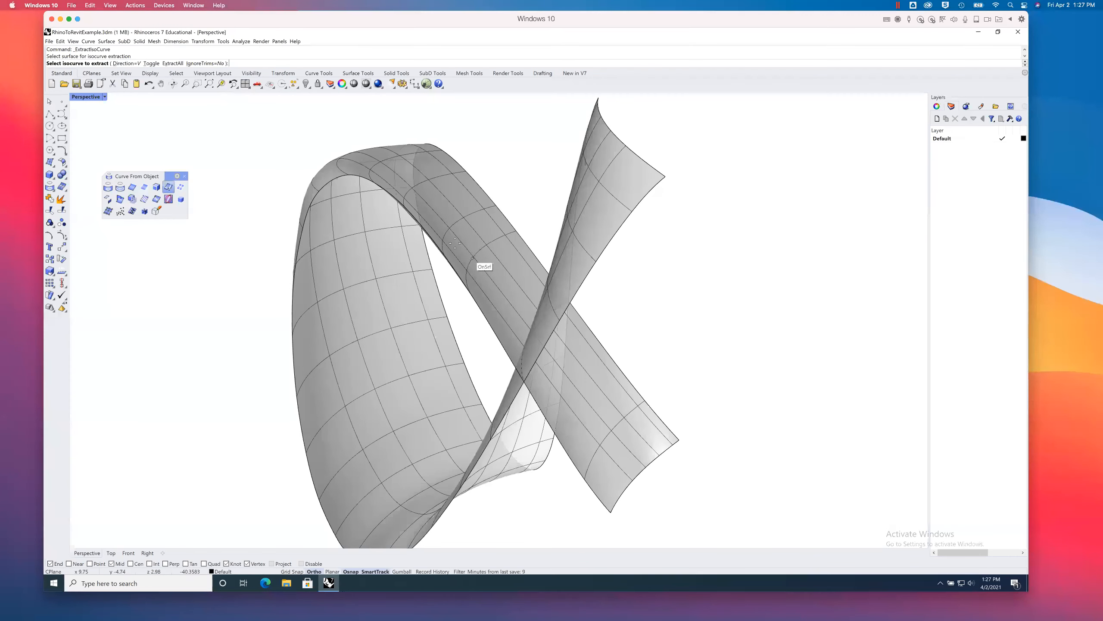
pyautogui.click(497, 206)
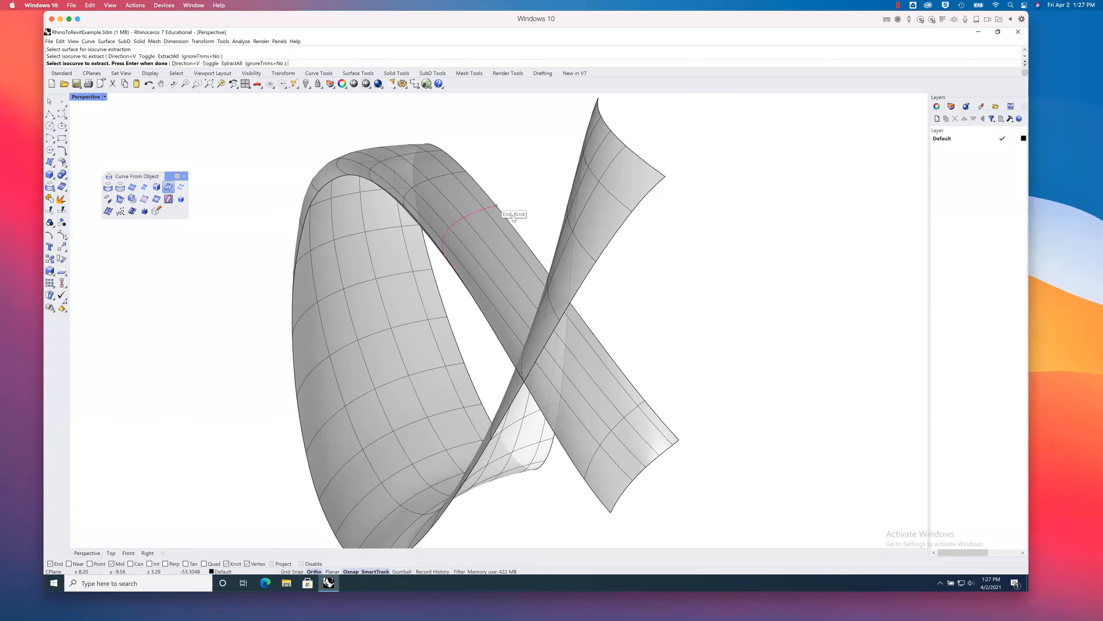
pyautogui.press('Return')
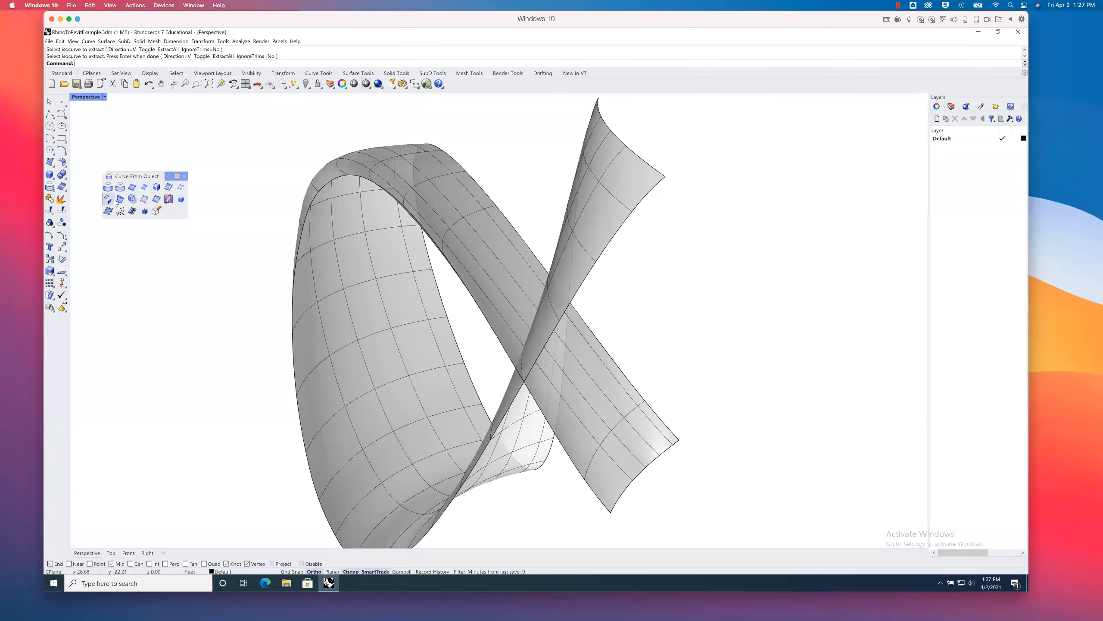
# Step: Split the large looping surface with the isocurve extracted across its upper strip
pyautogui.moveTo(395, 210); pyautogui.dragTo(344, 188, button='right')
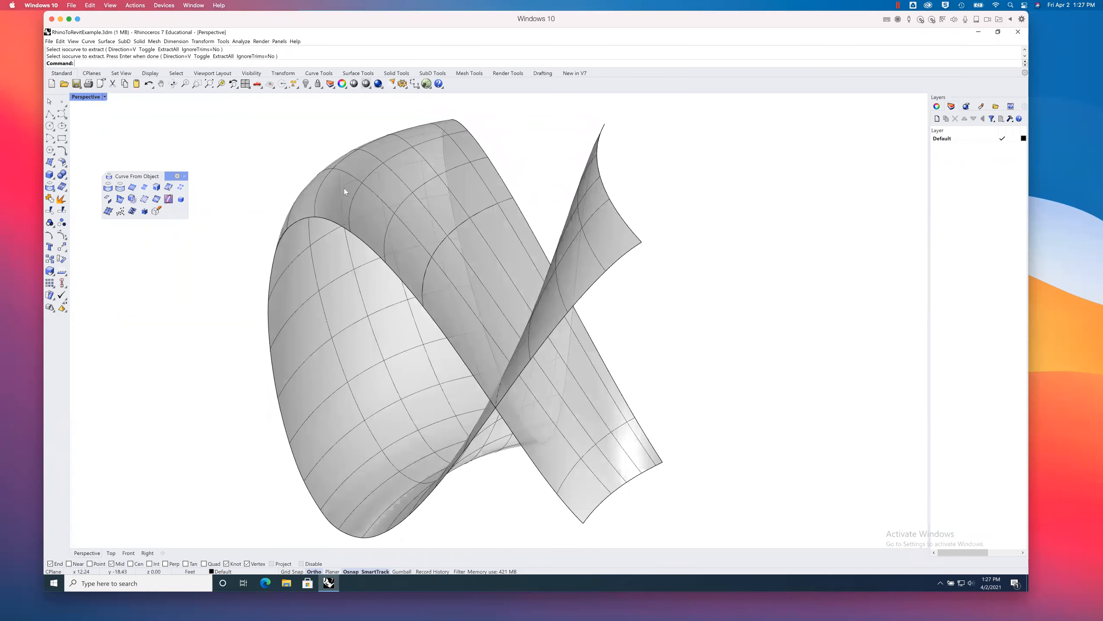
pyautogui.click(62, 211)
pyautogui.click(466, 158)
pyautogui.press('Return')
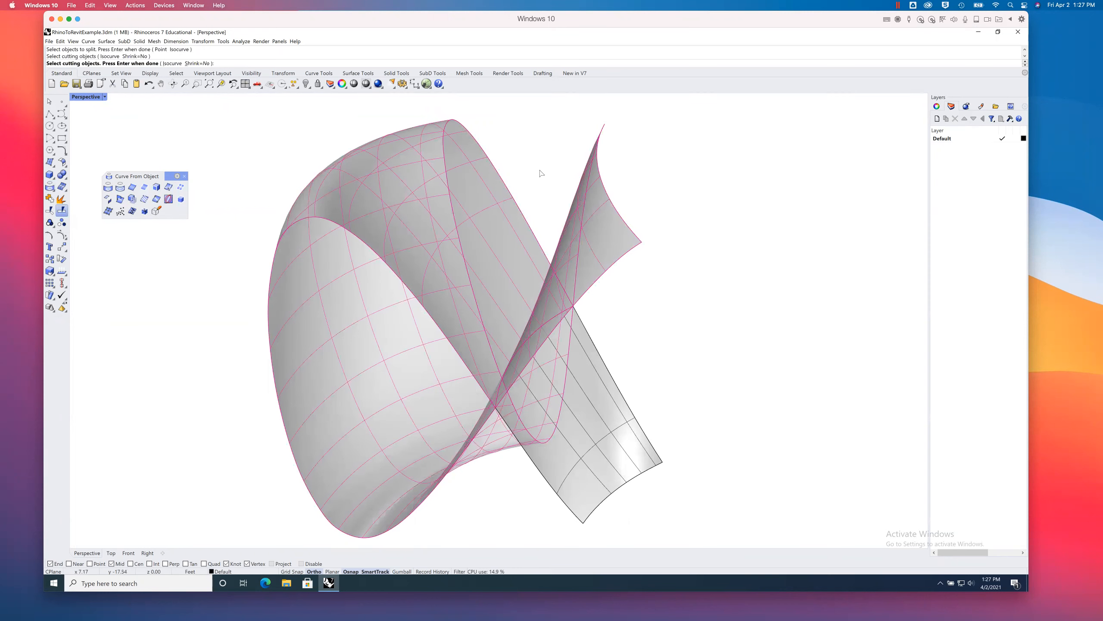
pyautogui.moveTo(531, 188); pyautogui.dragTo(407, 206)
pyautogui.moveTo(272, 178); pyautogui.dragTo(541, 250)
pyautogui.press('Return')
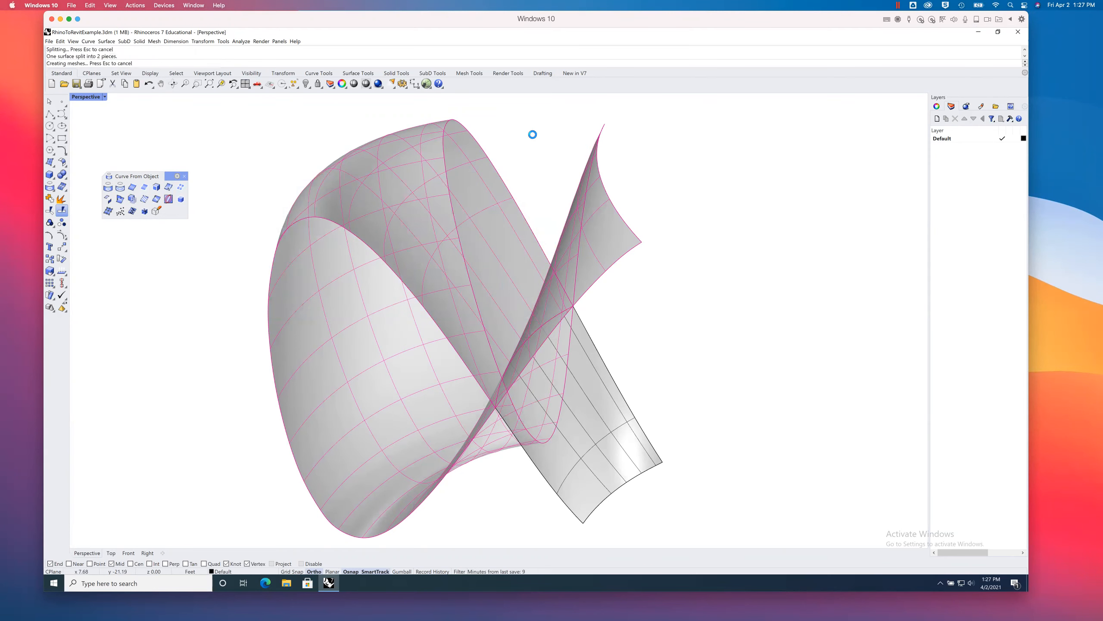
# Step: Check the split by selecting the short strip piece between the new cut and the crossing
pyautogui.click(521, 222)
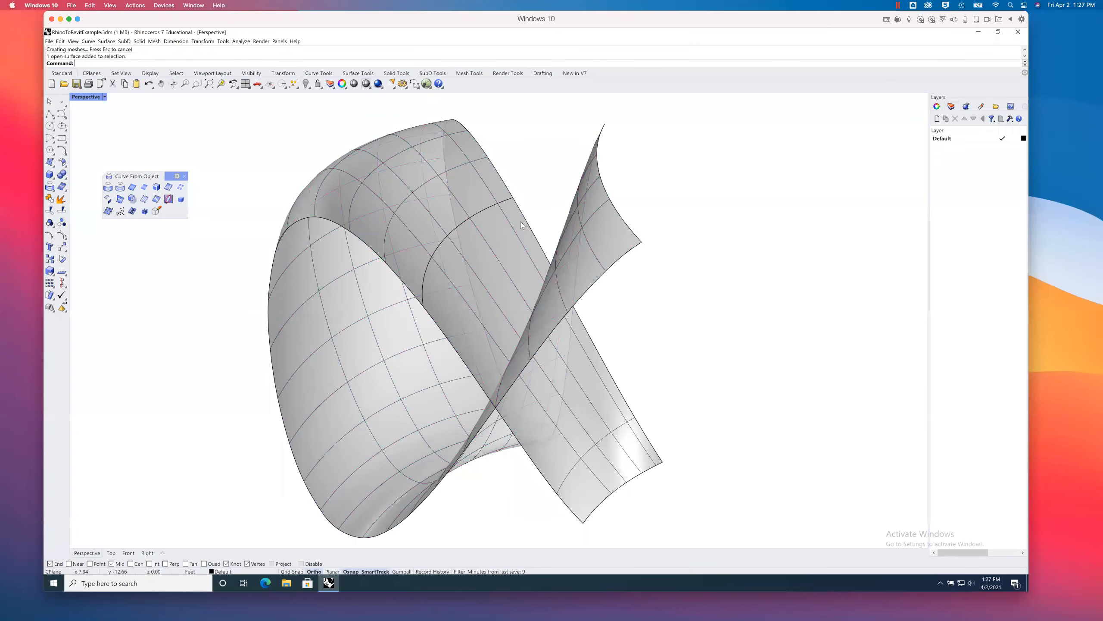
pyautogui.click(557, 164)
pyautogui.moveTo(559, 163); pyautogui.dragTo(523, 250, button='right')
pyautogui.click(523, 248)
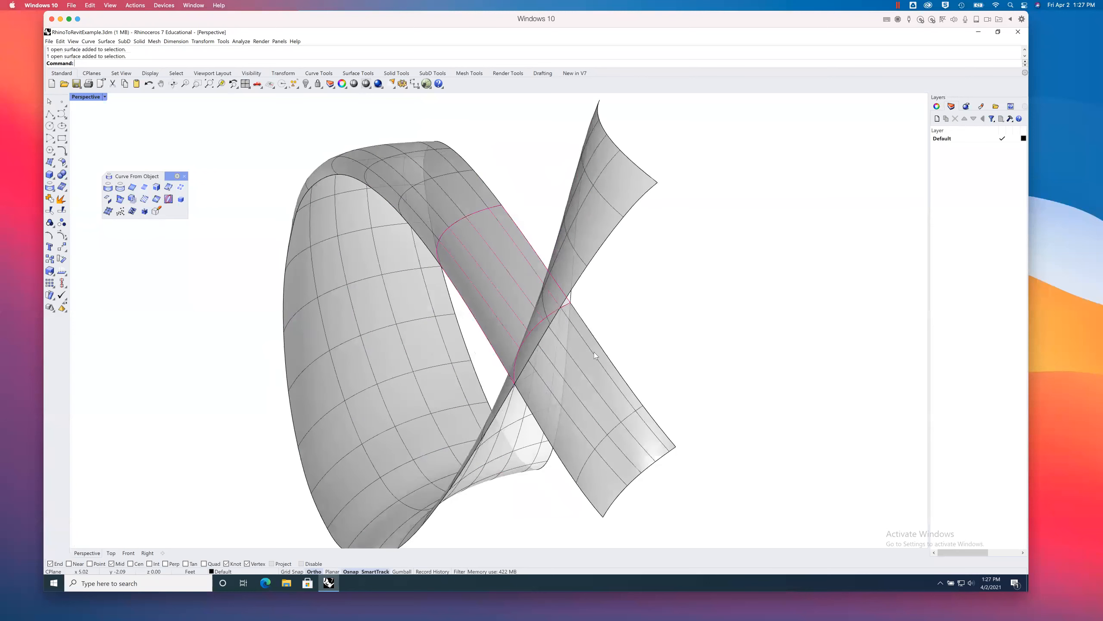
pyautogui.click(586, 234)
pyautogui.click(544, 170)
# Step: Extract a V-direction isocurve across the strip at the lowest bend of the loop
pyautogui.moveTo(549, 165); pyautogui.dragTo(559, 163, button='right')
pyautogui.keyDown('shift'); pyautogui.moveTo(518, 257); pyautogui.dragTo(528, 218, button='right'); pyautogui.keyUp('shift')
pyautogui.moveTo(505, 323); pyautogui.dragTo(420, 396, button='right')
pyautogui.scroll(5, 439, 399)
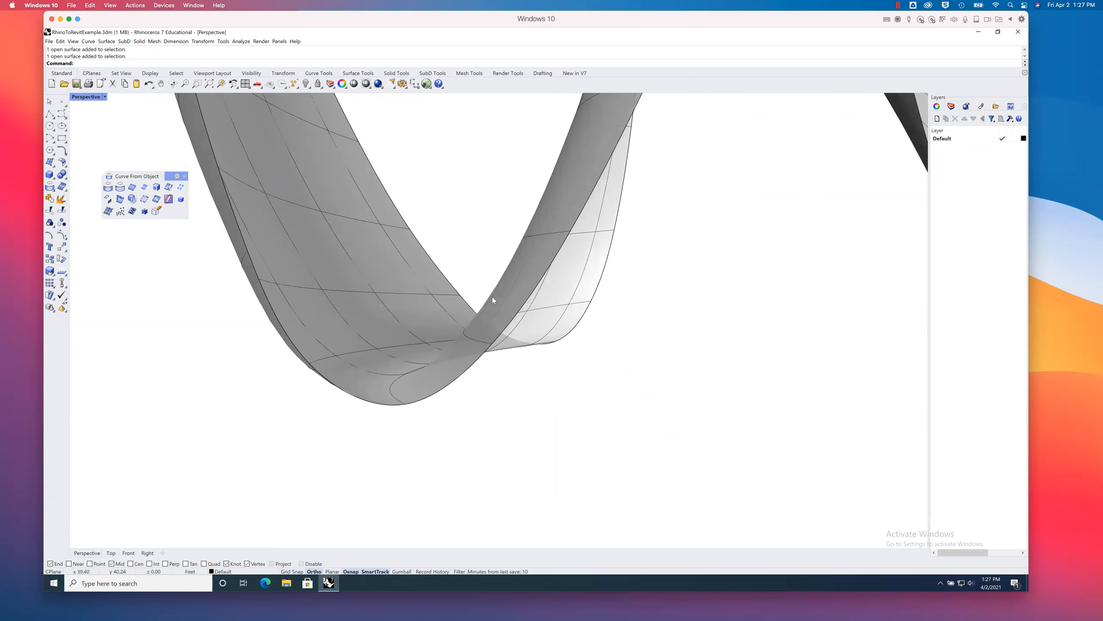
pyautogui.moveTo(429, 400)
pyautogui.mouseDown(button='right')
pyautogui.moveTo(432, 385)
pyautogui.moveTo(431, 408)
pyautogui.mouseUp(button='right')
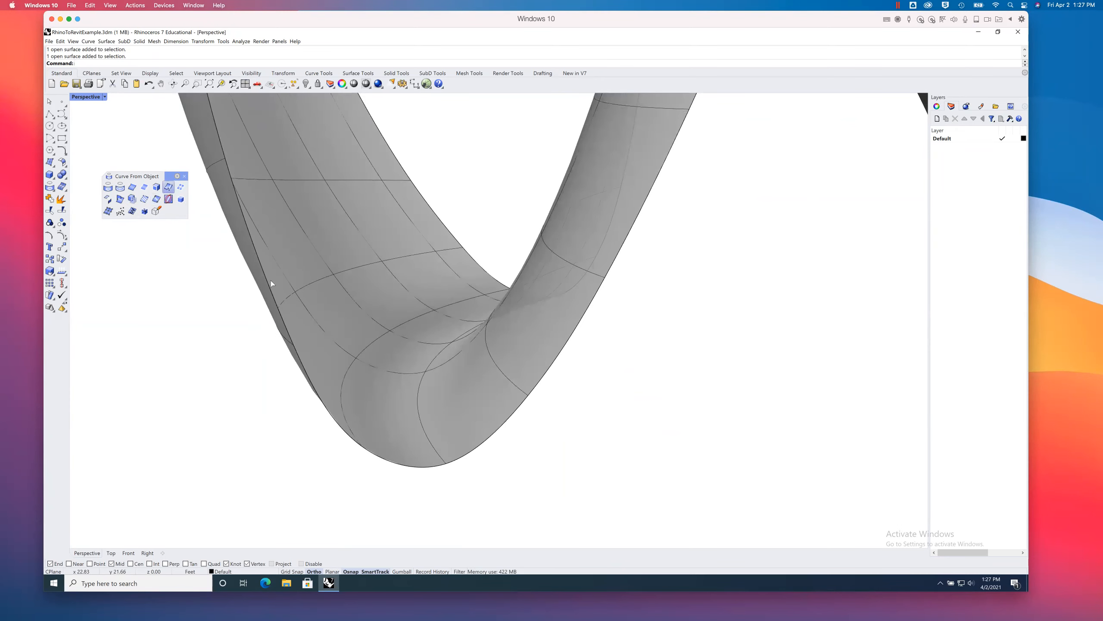
pyautogui.click(443, 440)
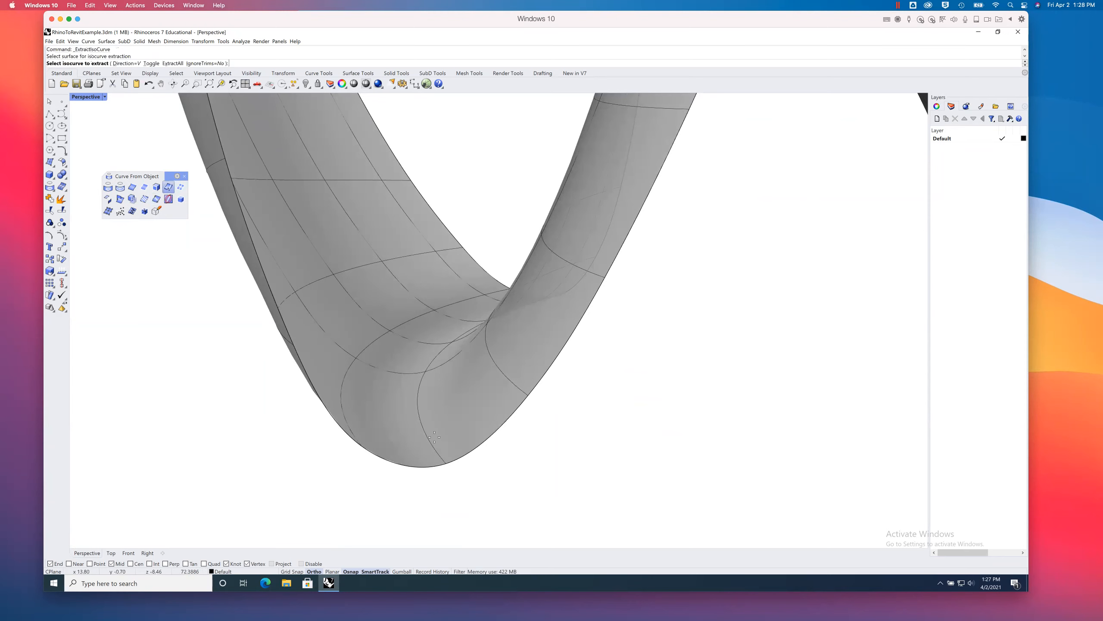
pyautogui.click(445, 462)
pyautogui.press('Return')
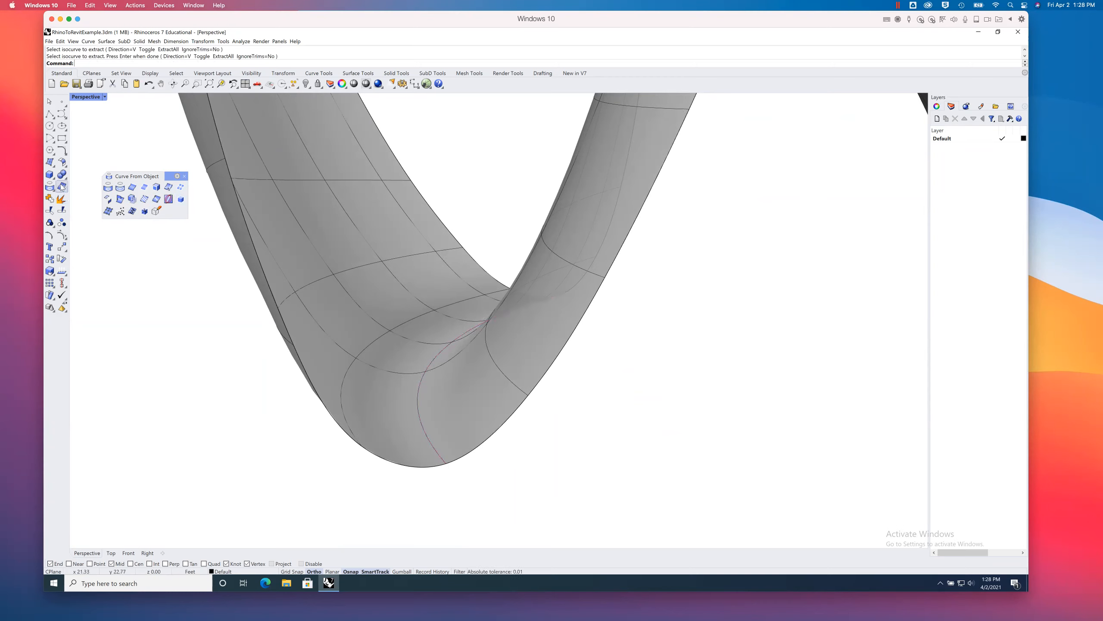
# Step: Split the remaining looping surface at its lowest bend using the extracted isocurve as the cutting object
pyautogui.click(62, 210)
pyautogui.click(343, 344)
pyautogui.press('Return')
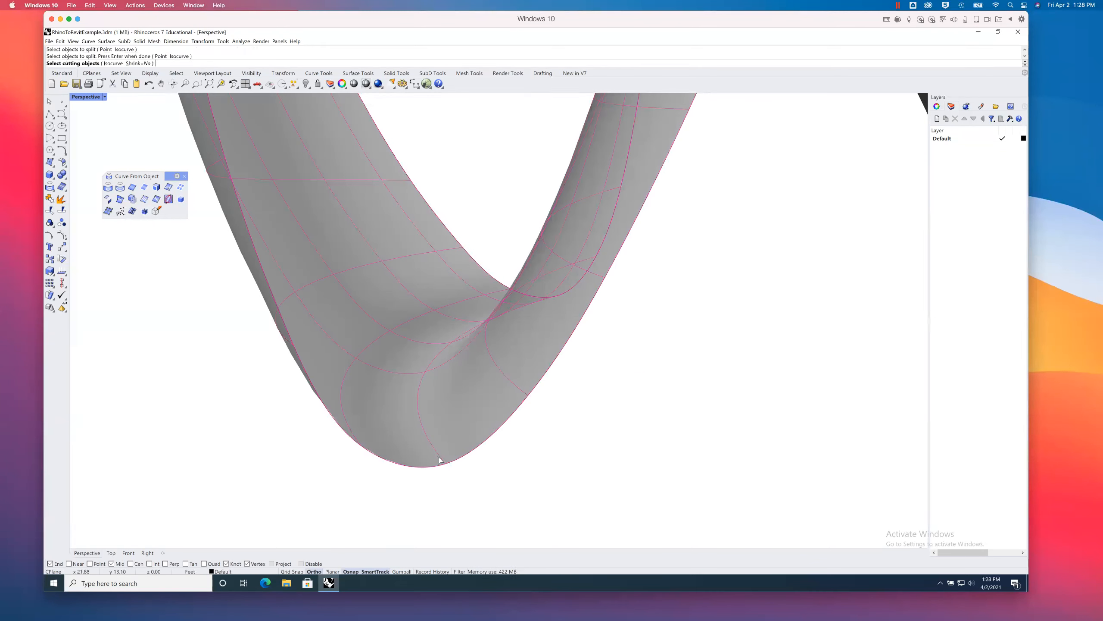
pyautogui.moveTo(356, 500); pyautogui.dragTo(659, 248)
pyautogui.press('Return')
# Step: Select the surface pieces in turn from several angles to check how the loop is divided
pyautogui.click(453, 361)
pyautogui.click(393, 353)
pyautogui.click(457, 356)
pyautogui.click(700, 377)
pyautogui.scroll(-10, 684, 361)
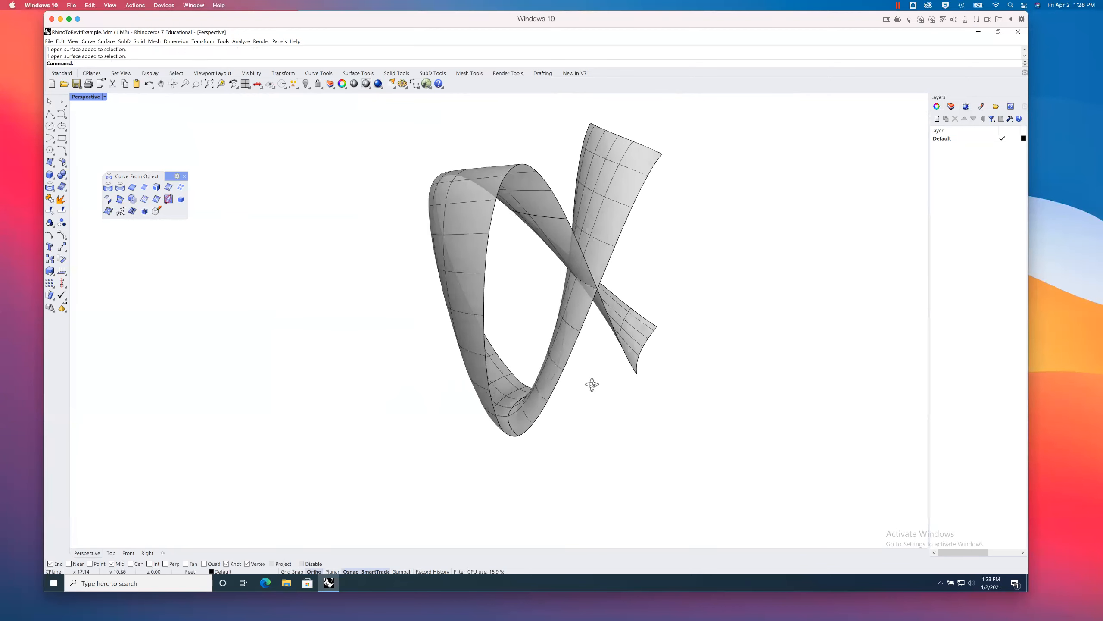
pyautogui.click(557, 348)
pyautogui.moveTo(538, 292); pyautogui.dragTo(525, 280, button='right')
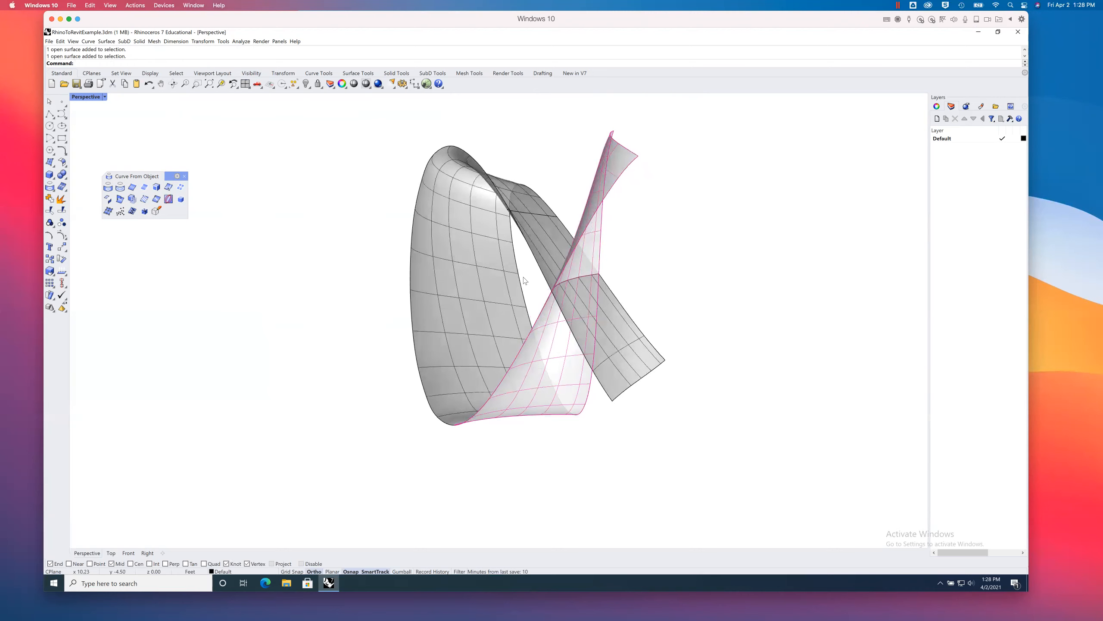
pyautogui.click(540, 251)
pyautogui.click(622, 312)
pyautogui.moveTo(621, 312); pyautogui.dragTo(560, 227, button='right')
pyautogui.click(516, 238)
pyautogui.moveTo(611, 150); pyautogui.dragTo(614, 161, button='right')
pyautogui.keyDown('shift'); pyautogui.moveTo(554, 183); pyautogui.dragTo(477, 192, button='right'); pyautogui.keyUp('shift')
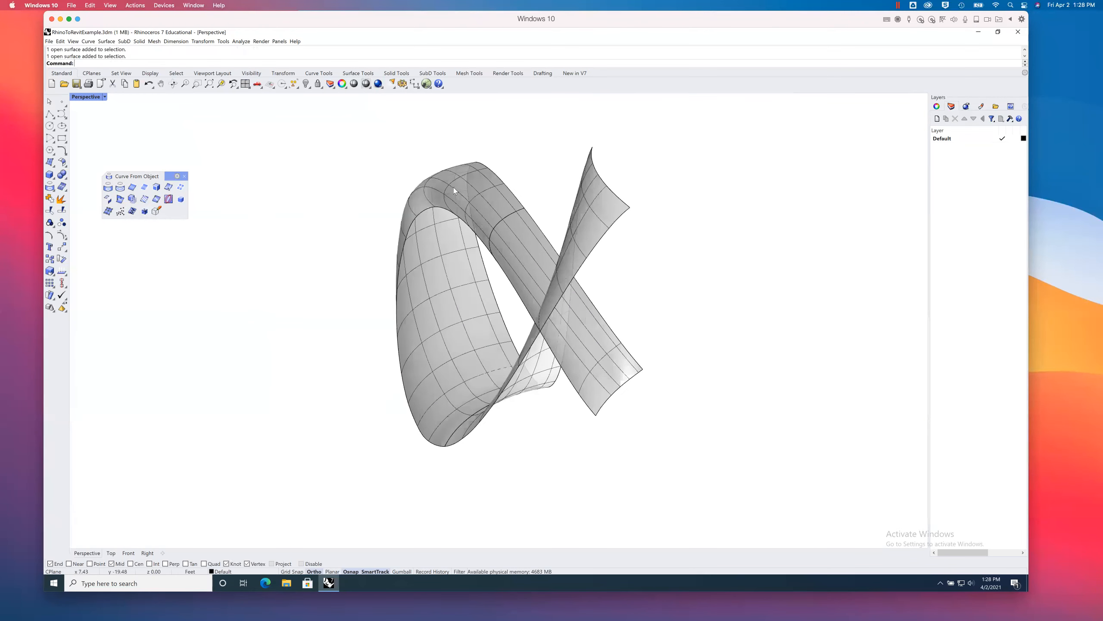
# Step: Save the model over the existing RhinoToRevitExample.3dm on the Desktop as a Rhino 7 file
pyautogui.click(76, 84)
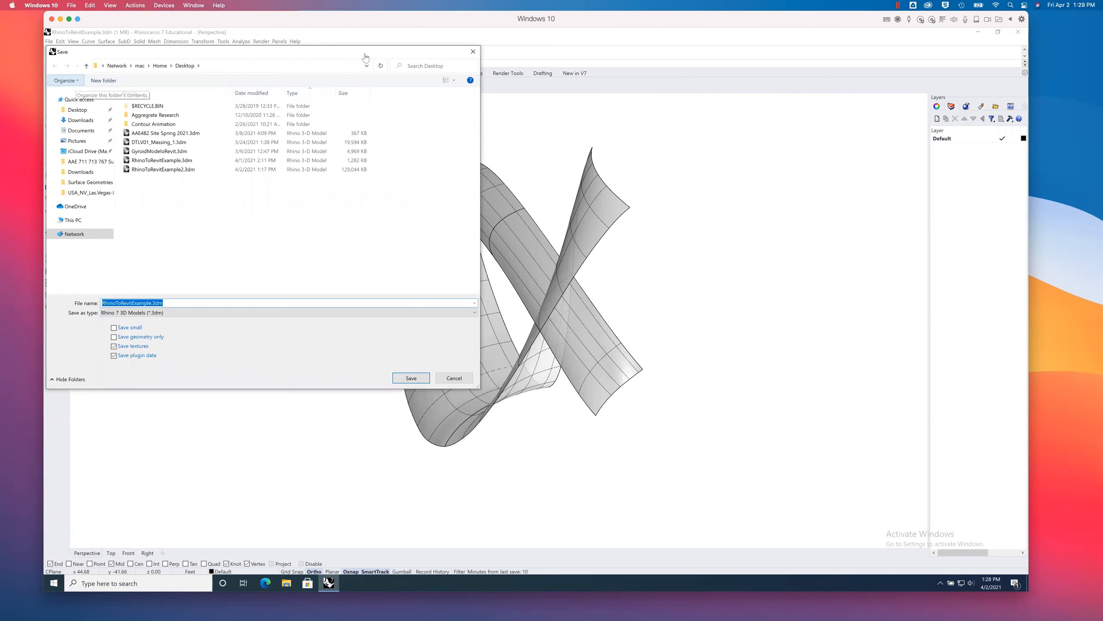
pyautogui.click(410, 378)
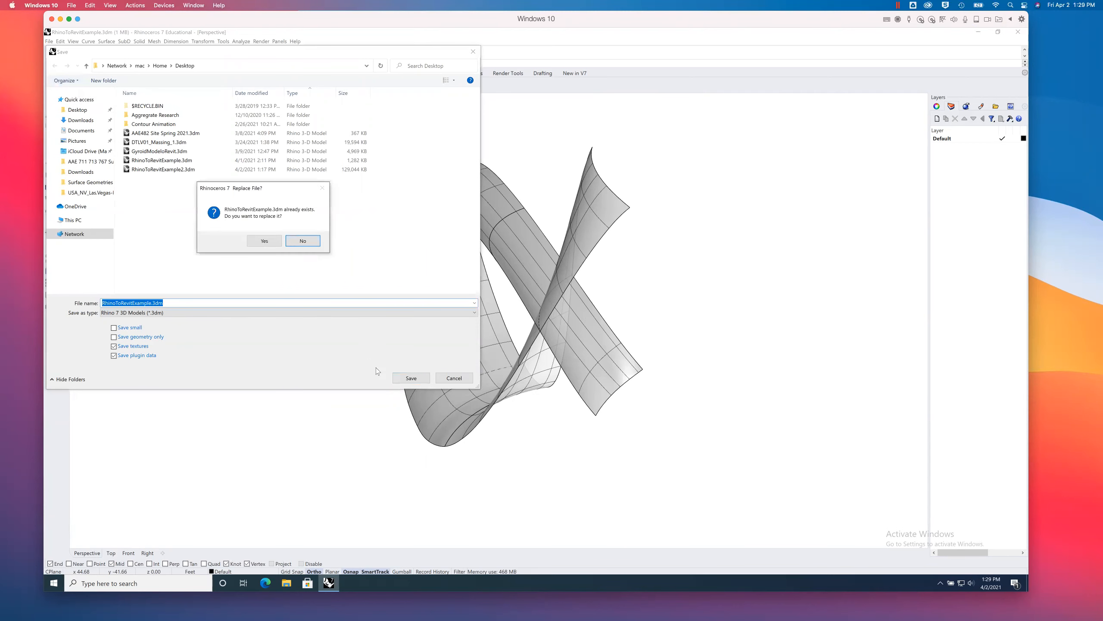
pyautogui.click(277, 243)
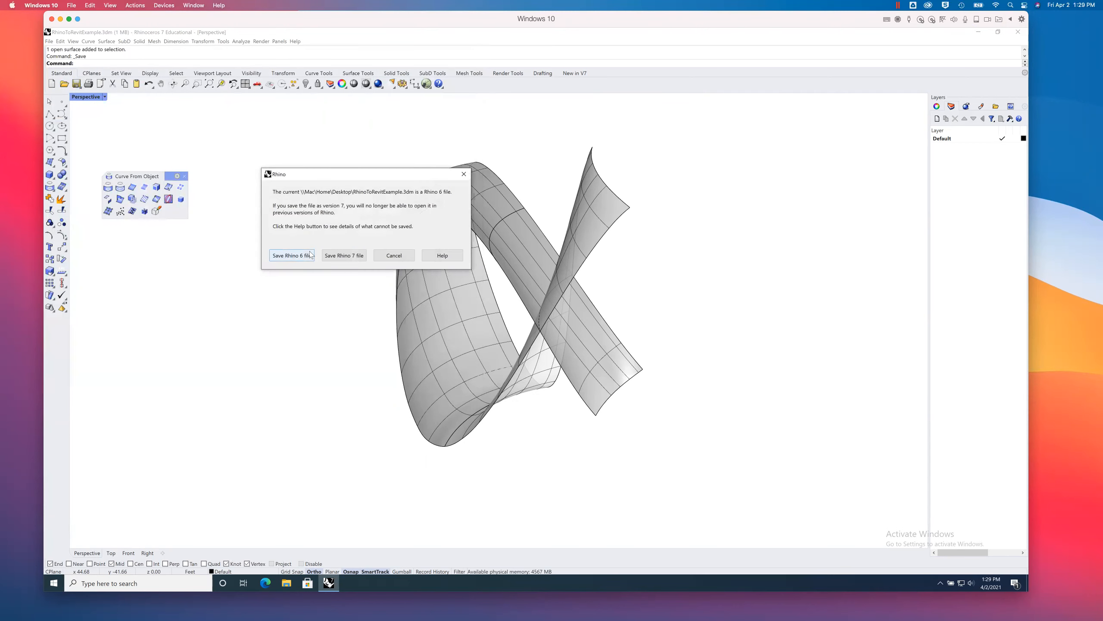
pyautogui.click(340, 256)
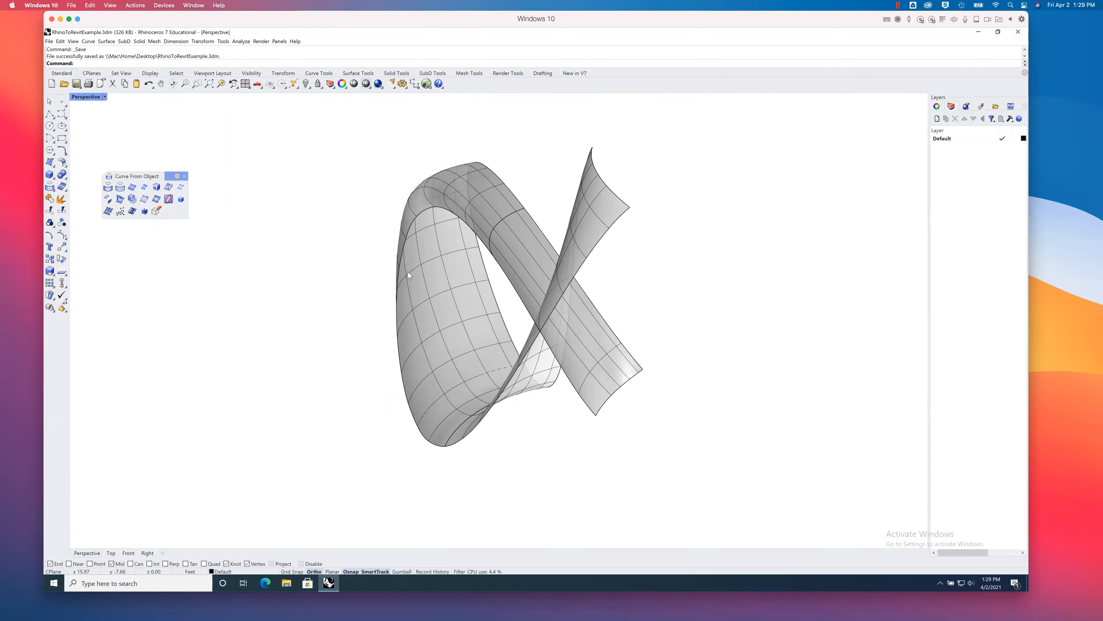
# Step: Scale all the surfaces and curves by a factor of 12 from the lowest corner of the strip's end
pyautogui.moveTo(488, 270)
pyautogui.mouseDown(button='right')
pyautogui.moveTo(438, 277)
pyautogui.moveTo(563, 258)
pyautogui.moveTo(490, 266)
pyautogui.mouseUp(button='right')
pyautogui.moveTo(504, 374)
pyautogui.keyDown('shift'); pyautogui.mouseDown(button='right')
pyautogui.moveTo(582, 392)
pyautogui.moveTo(553, 398)
pyautogui.moveTo(561, 373)
pyautogui.moveTo(517, 385)
pyautogui.mouseUp(button='right'); pyautogui.keyUp('shift')
pyautogui.scroll(-6, 561, 374)
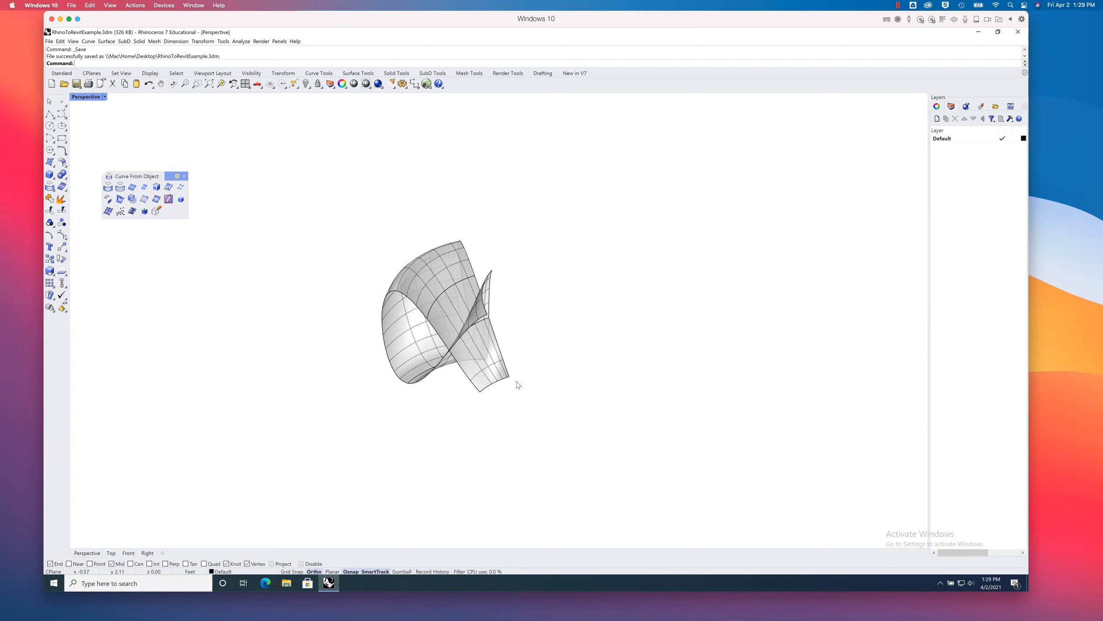
pyautogui.moveTo(528, 374); pyautogui.dragTo(489, 363, button='right')
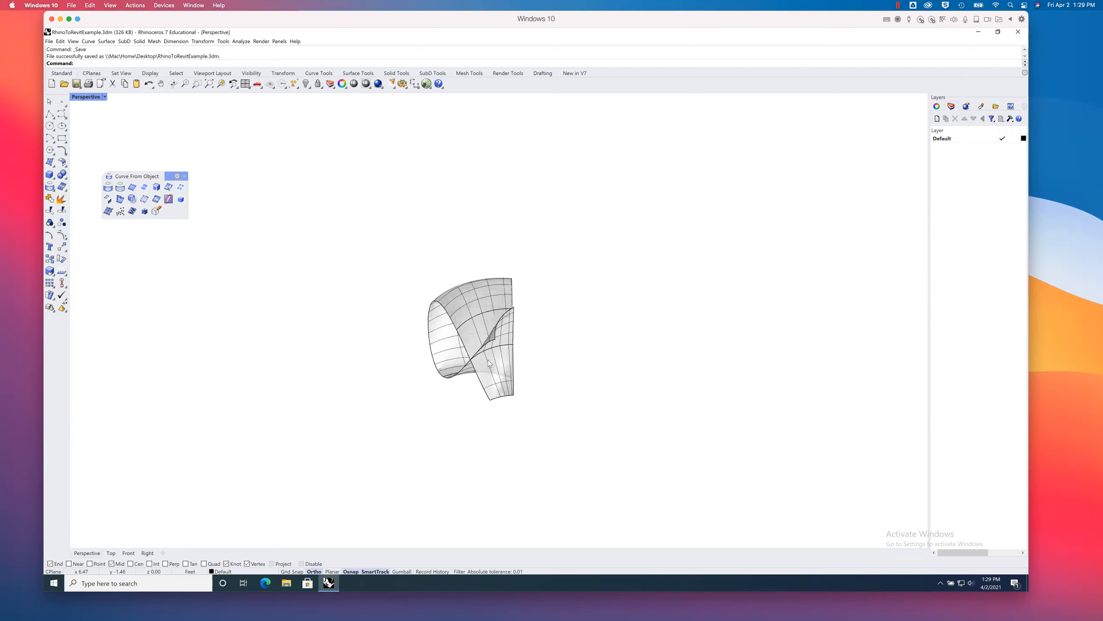
pyautogui.moveTo(404, 258); pyautogui.dragTo(597, 433)
pyautogui.write('Scale')
pyautogui.press('Return')
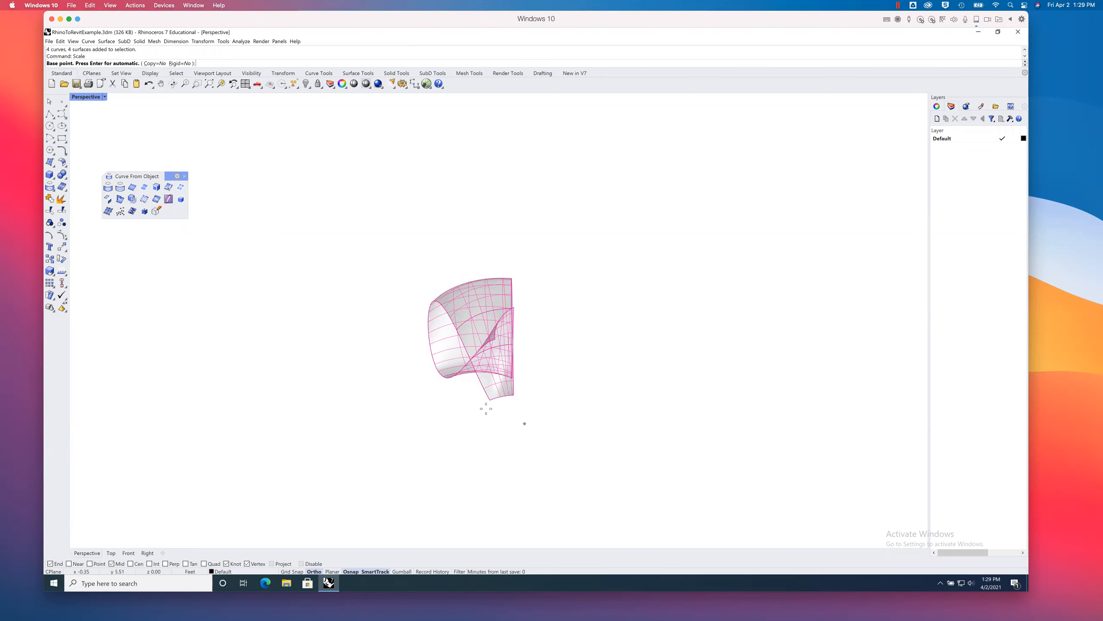
pyautogui.click(504, 409)
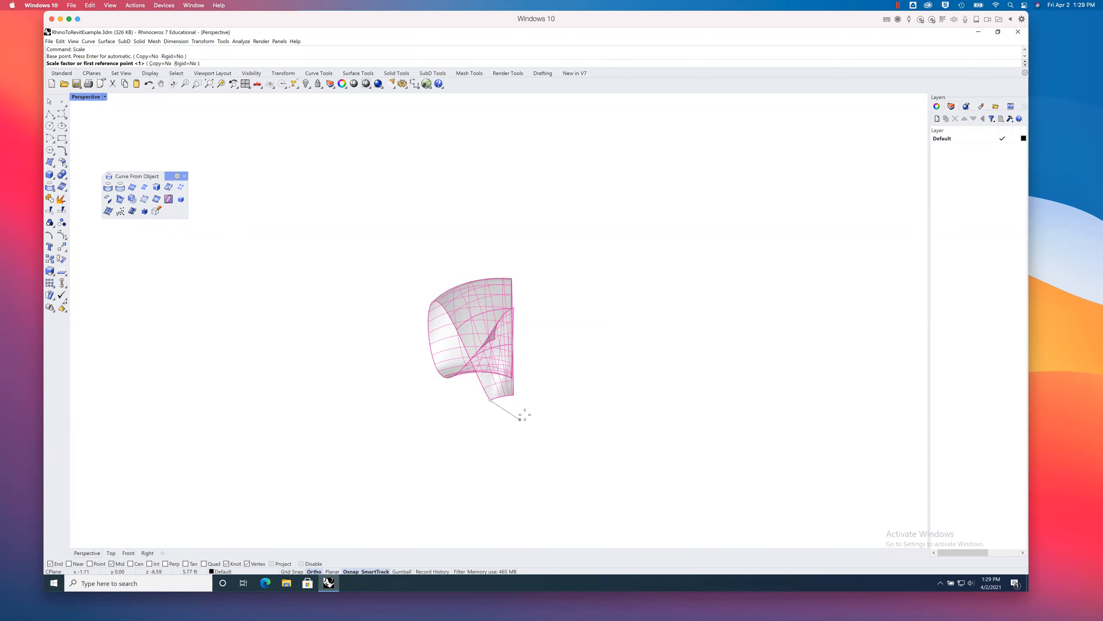
pyautogui.write('12')
pyautogui.press('Return')
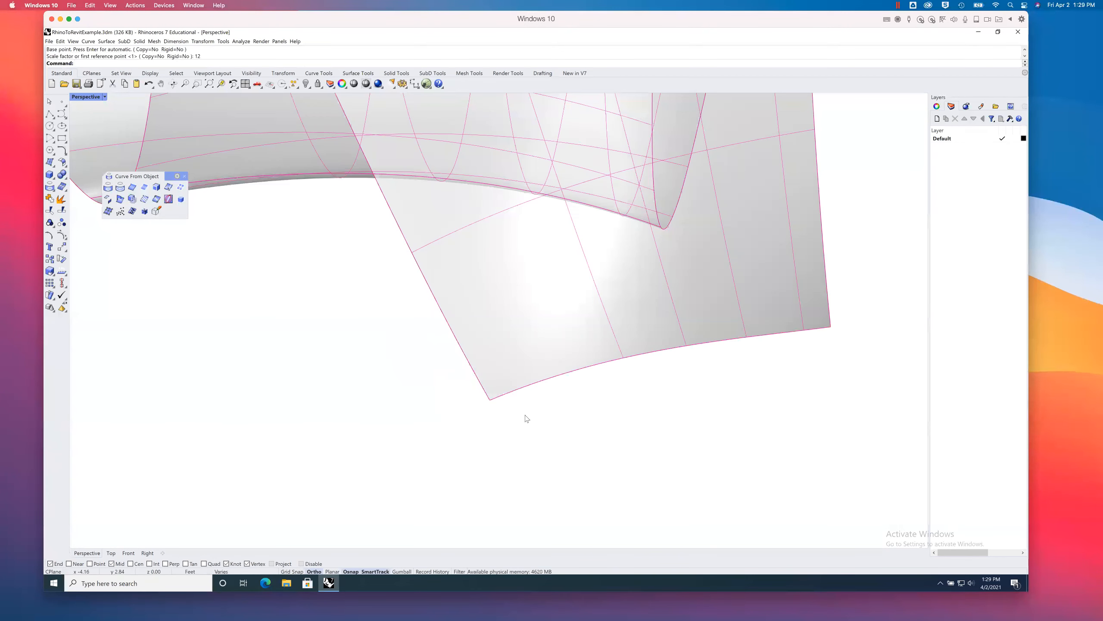
pyautogui.scroll(-6, 446, 365)
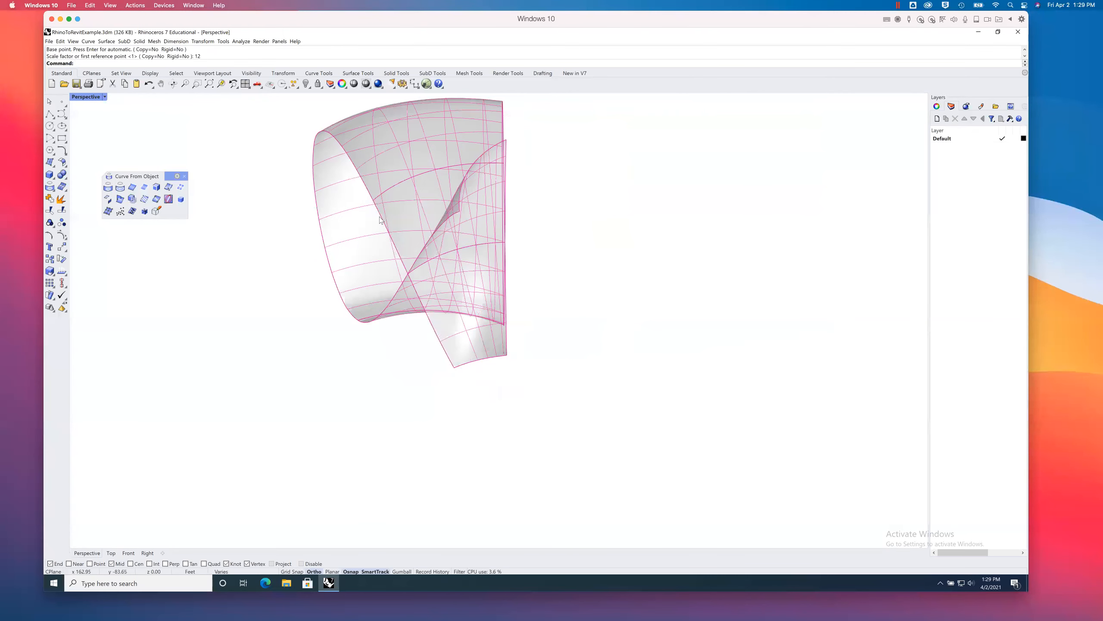
# Step: Check the model units and tolerances in the document properties
pyautogui.click(224, 41)
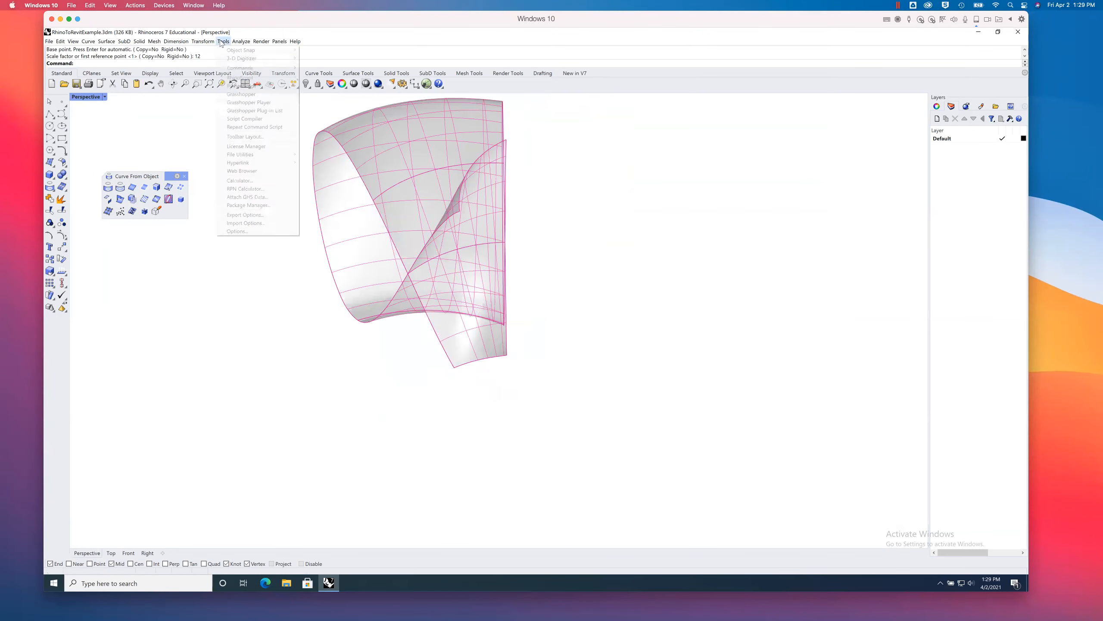
pyautogui.click(234, 231)
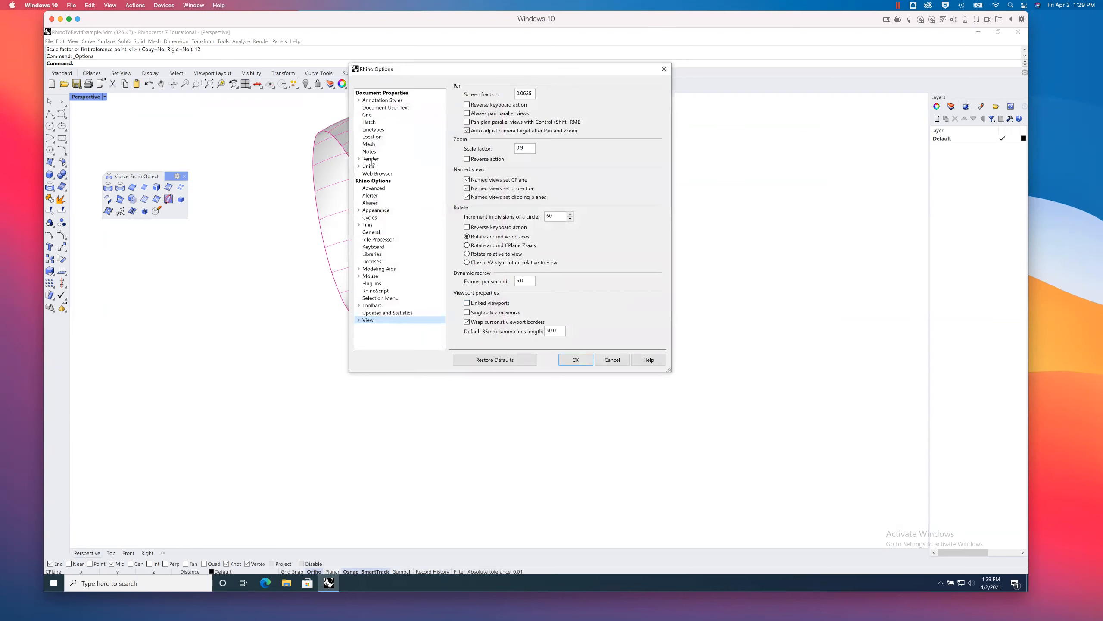
pyautogui.click(369, 166)
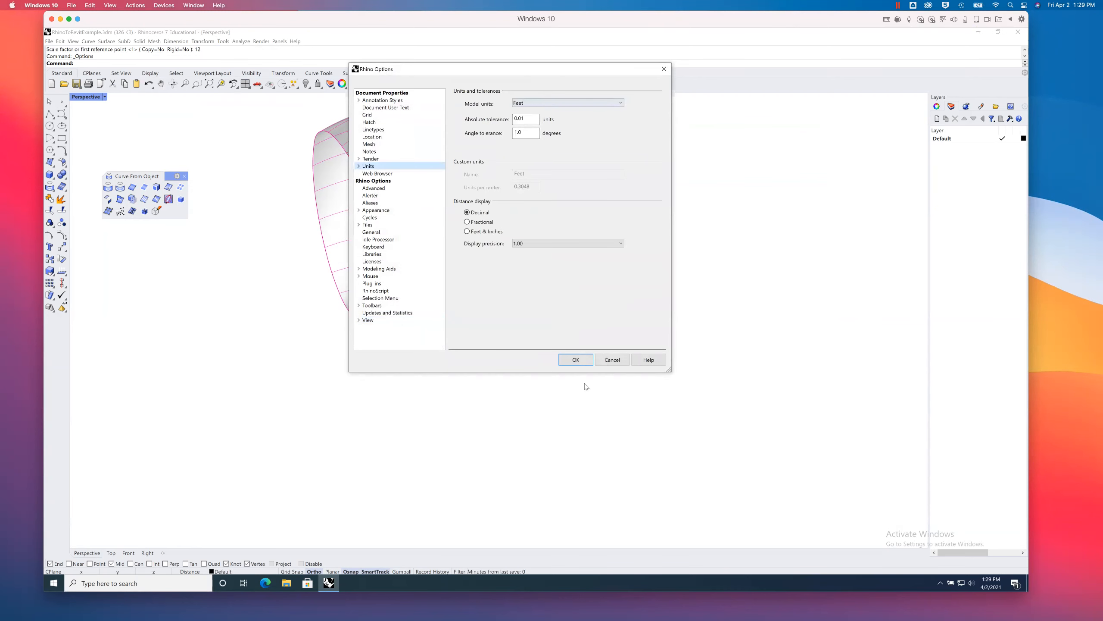
pyautogui.click(605, 360)
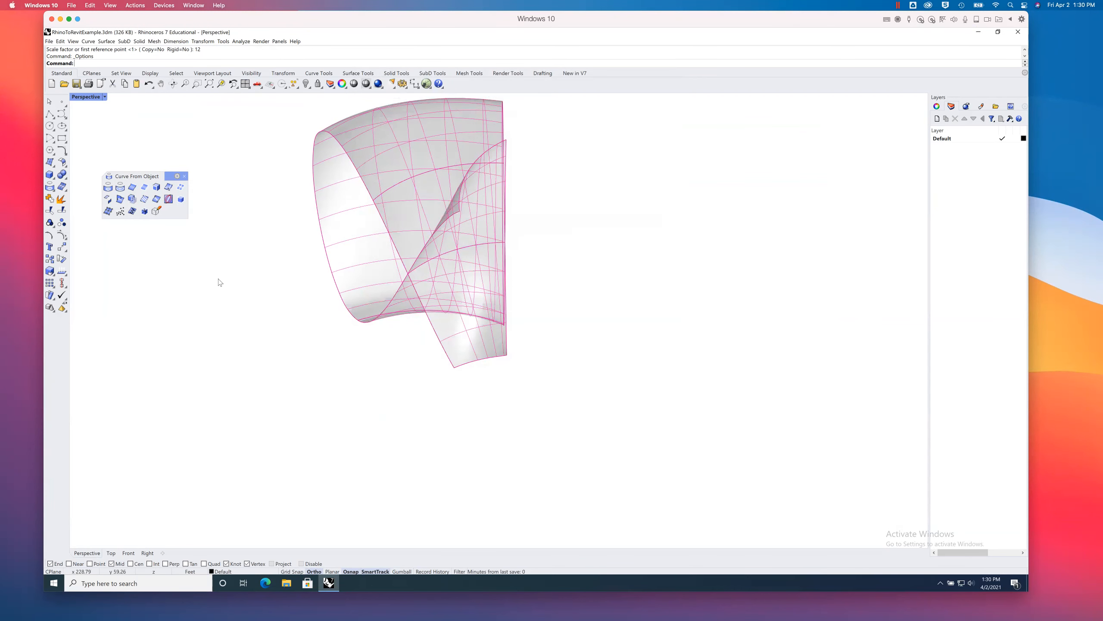
# Step: Save the scaled model, close Rhino and decline installing the available update
pyautogui.hotkey('ctrl', 's')
pyautogui.click(1022, 34)
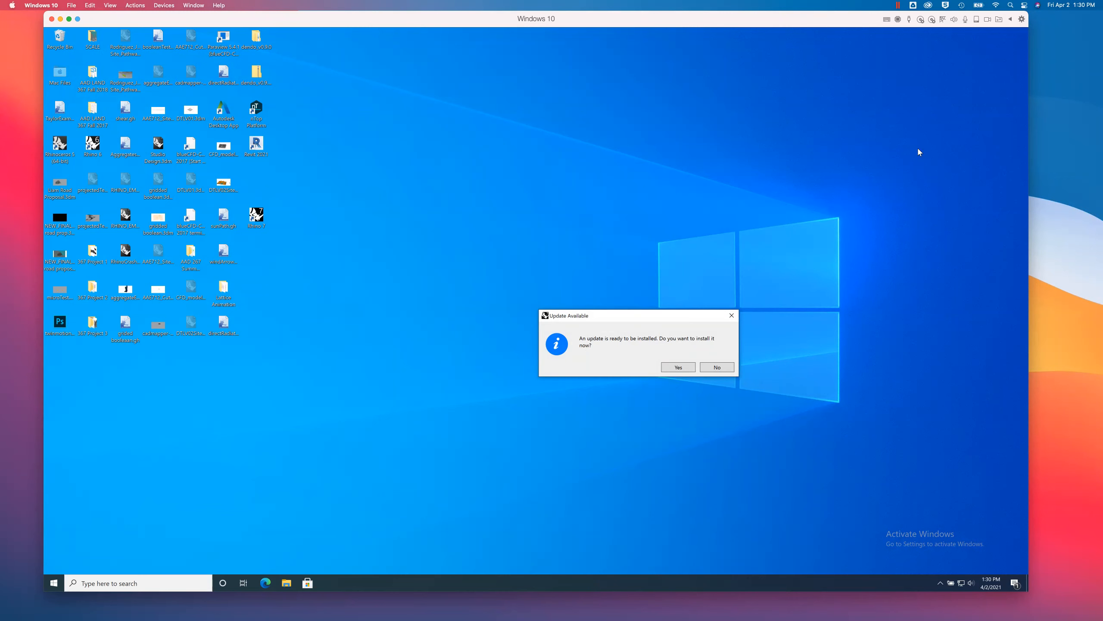
pyautogui.click(715, 369)
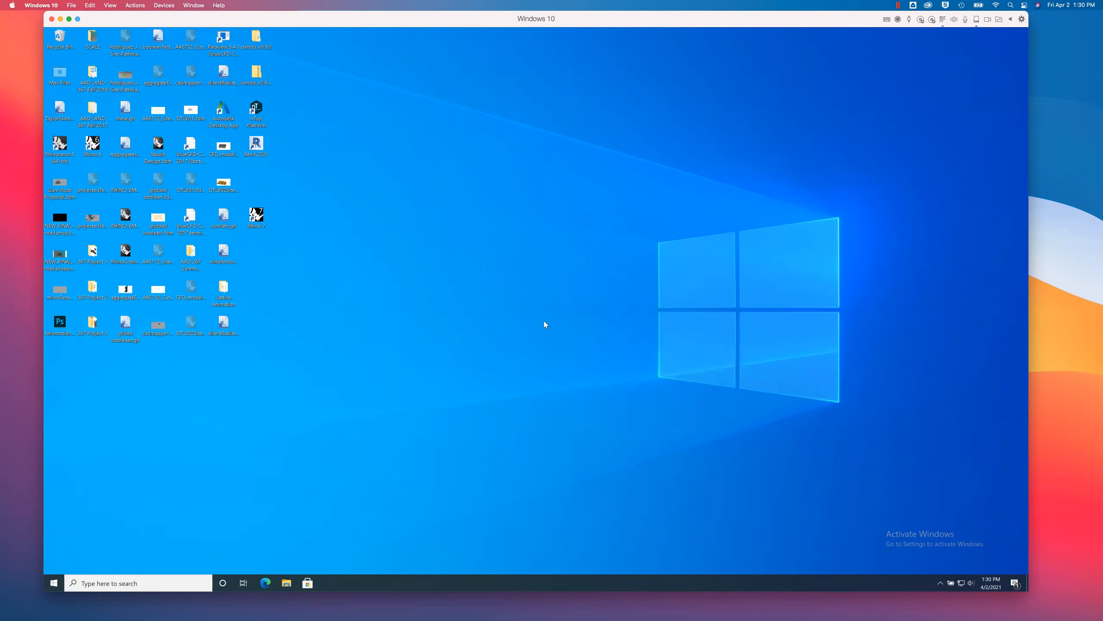
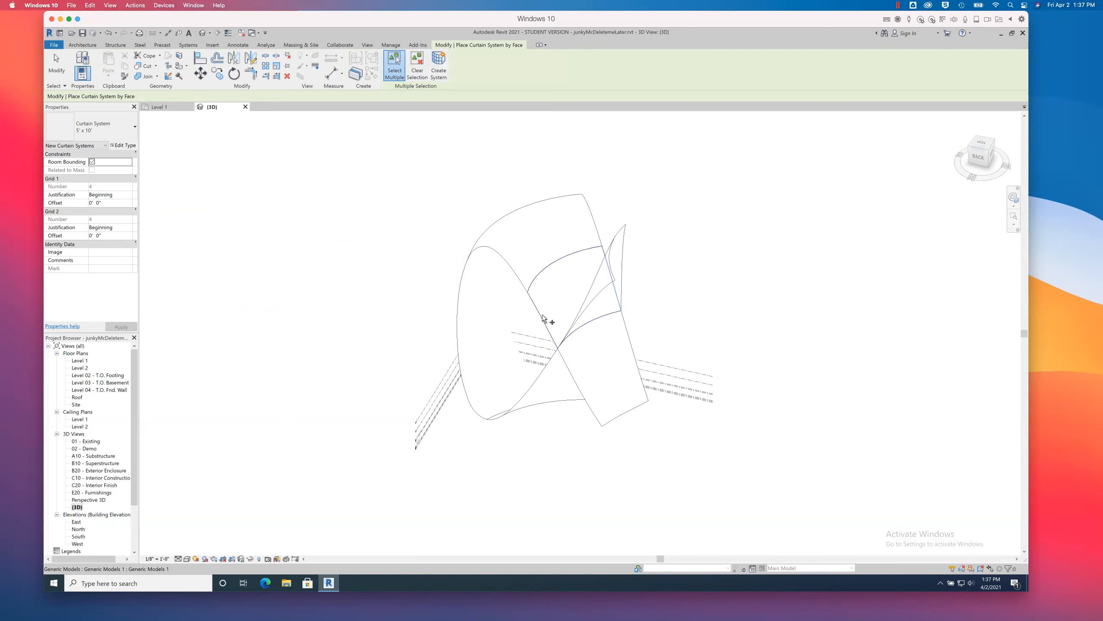
# Step: Create a 5' x 10' curtain system on the curved triangular face at the crossing of the imported massing
pyautogui.click(547, 296)
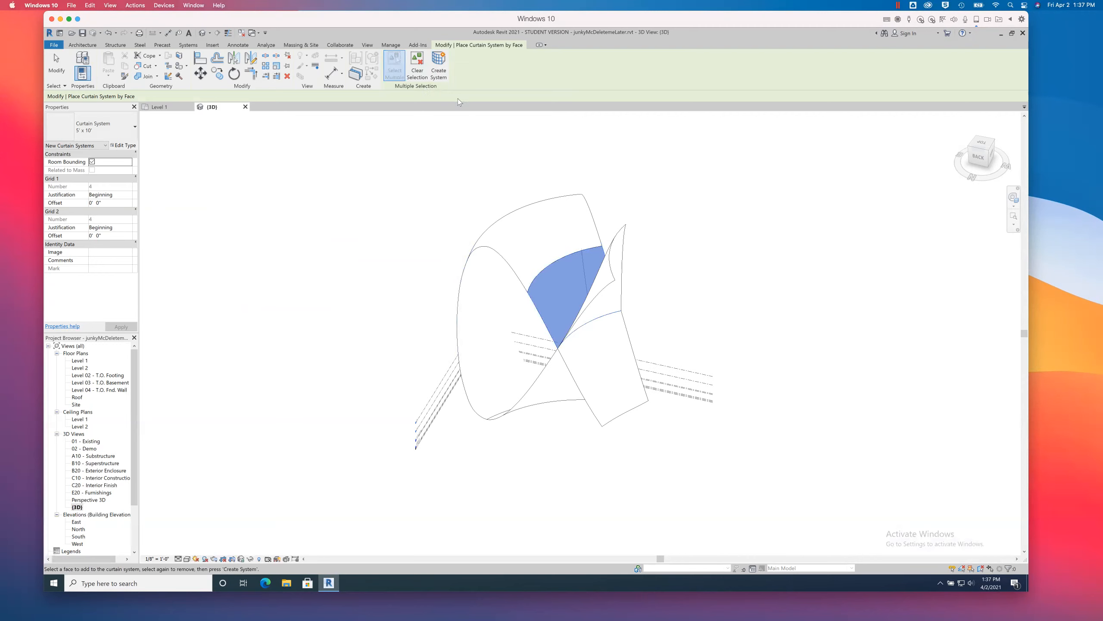
pyautogui.click(440, 66)
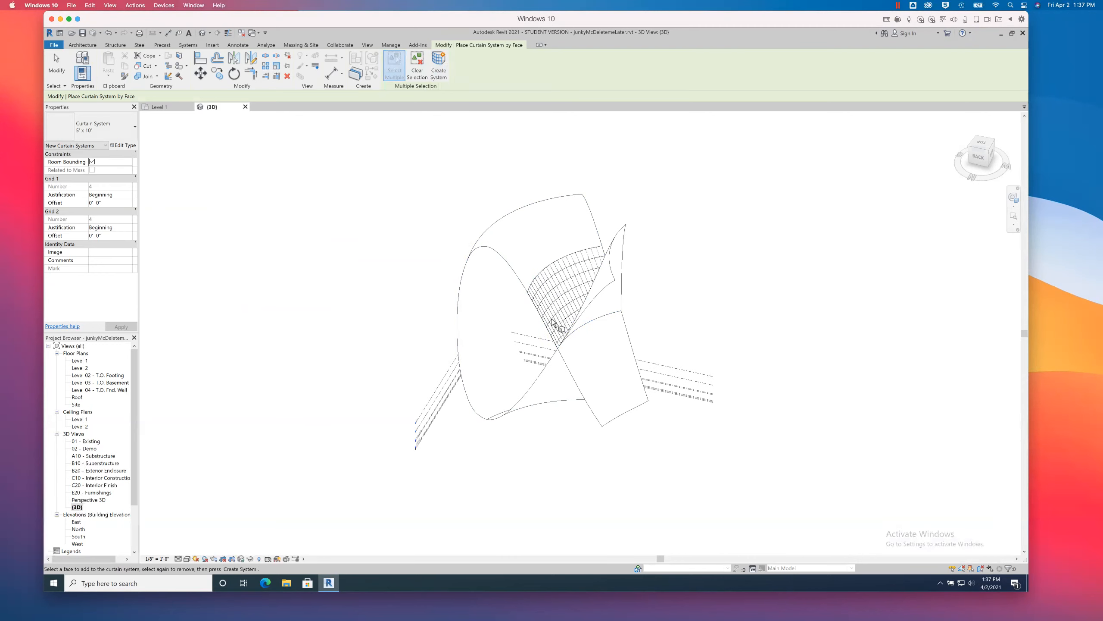
# Step: Examine the new curtain grid up close along its straight edge and toward its lower point
pyautogui.scroll(4, 557, 334)
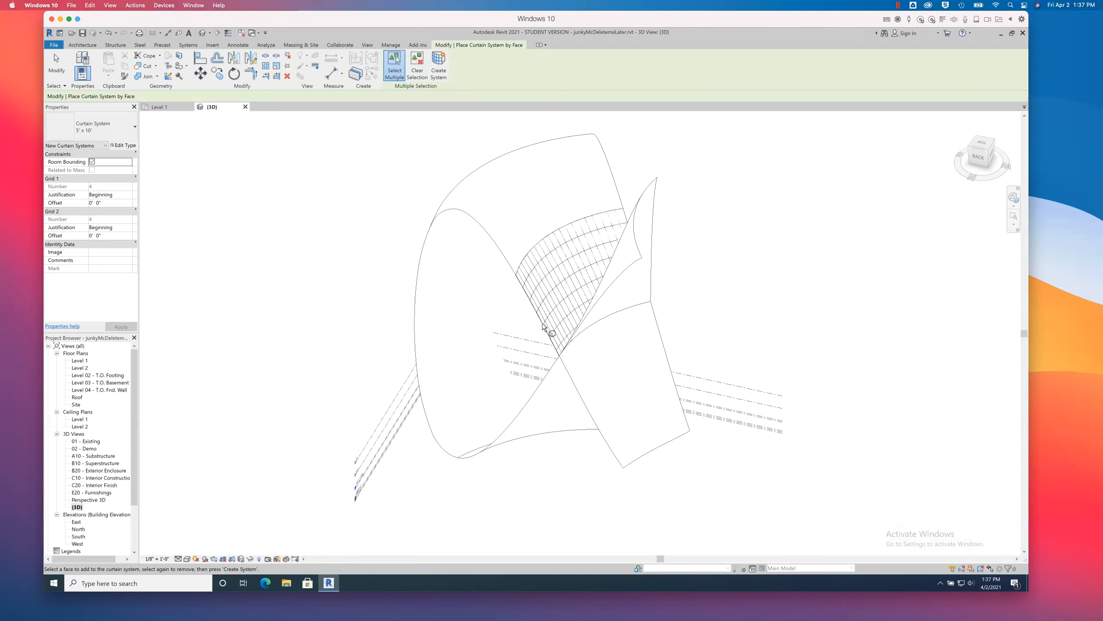
pyautogui.scroll(2, 541, 314)
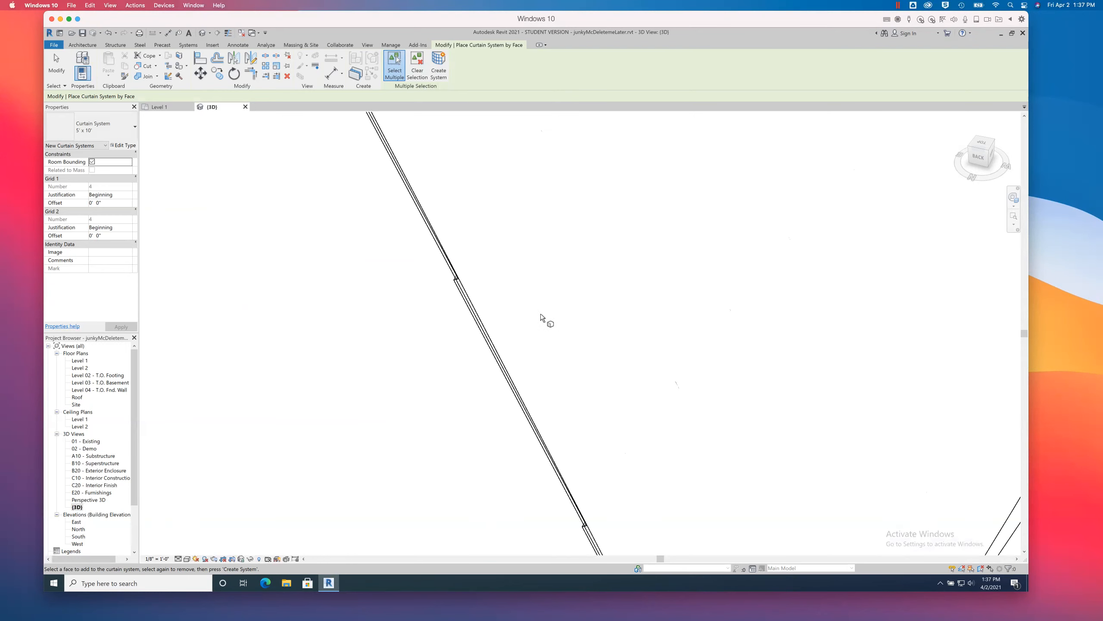
pyautogui.scroll(3, 541, 314)
pyautogui.scroll(-6, 541, 314)
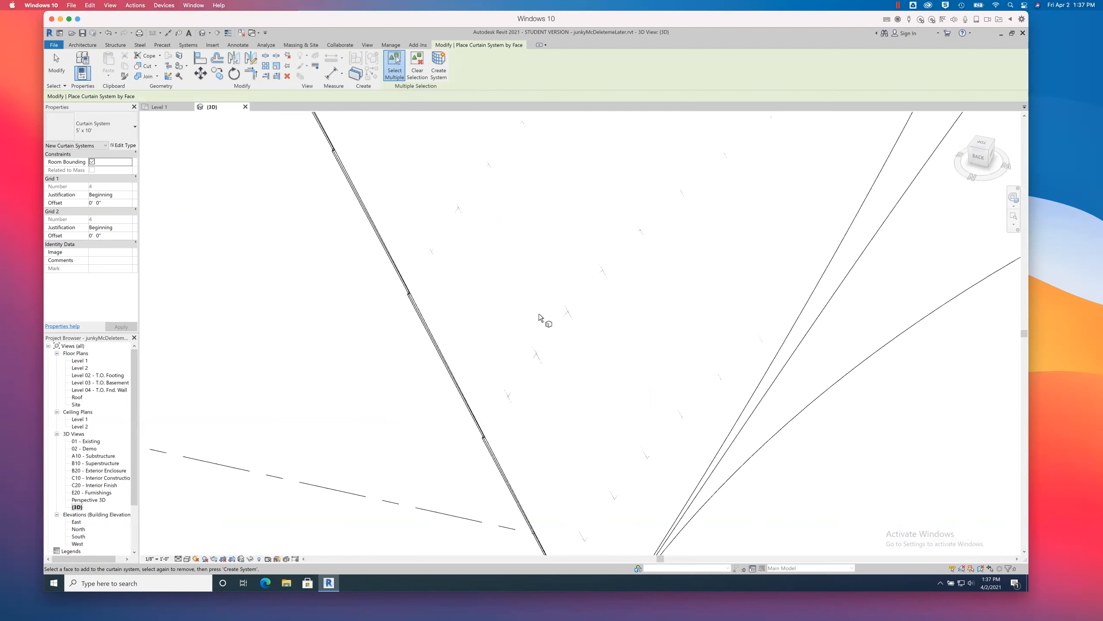
pyautogui.scroll(-1, 539, 314)
pyautogui.hscroll(2, 539, 314)
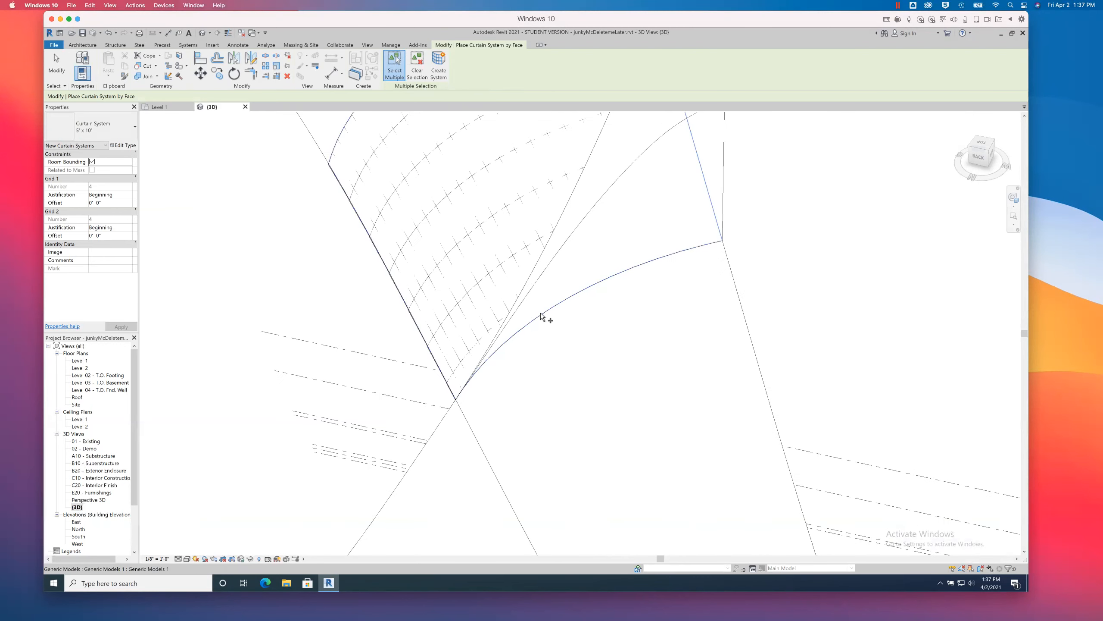
pyautogui.scroll(-1, 386, 192)
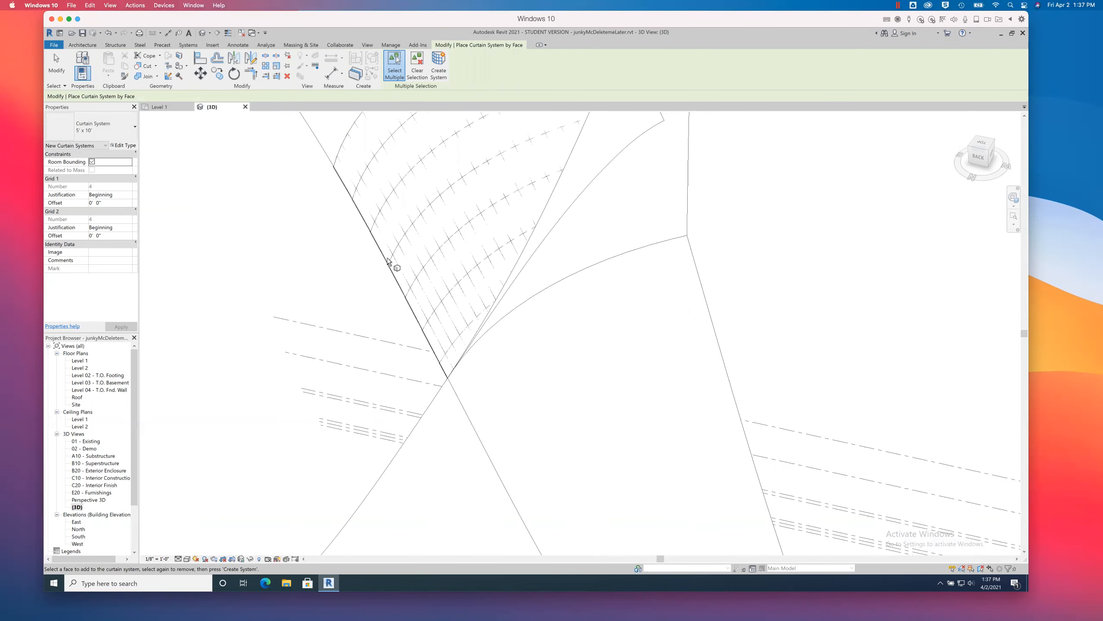
pyautogui.scroll(2, 393, 259)
pyautogui.scroll(3, 399, 259)
pyautogui.scroll(2, 400, 258)
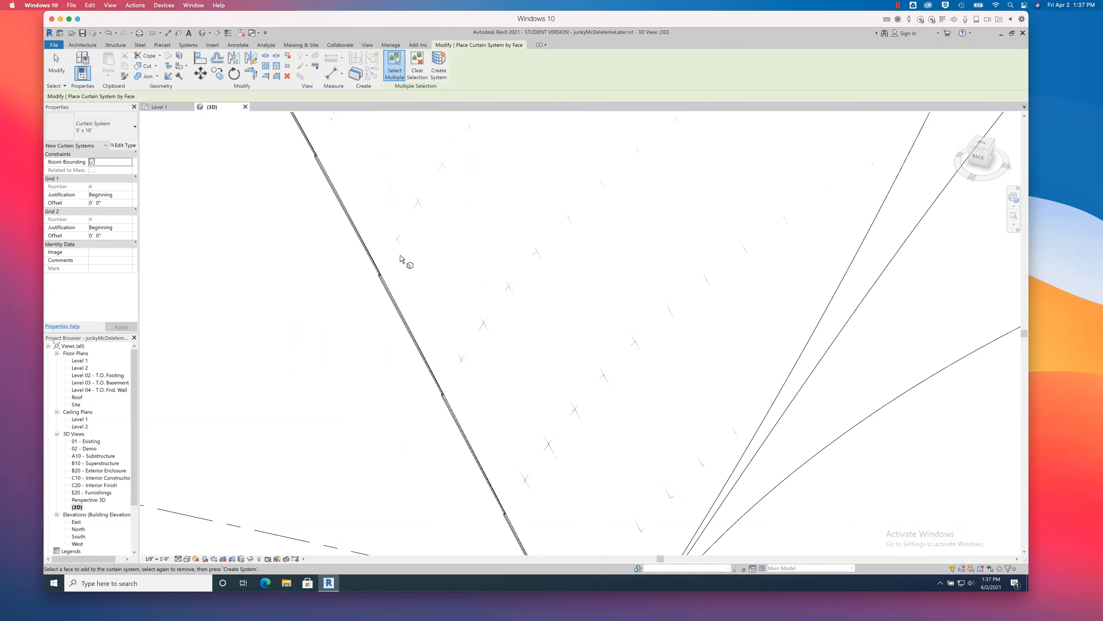
pyautogui.scroll(-3, 401, 257)
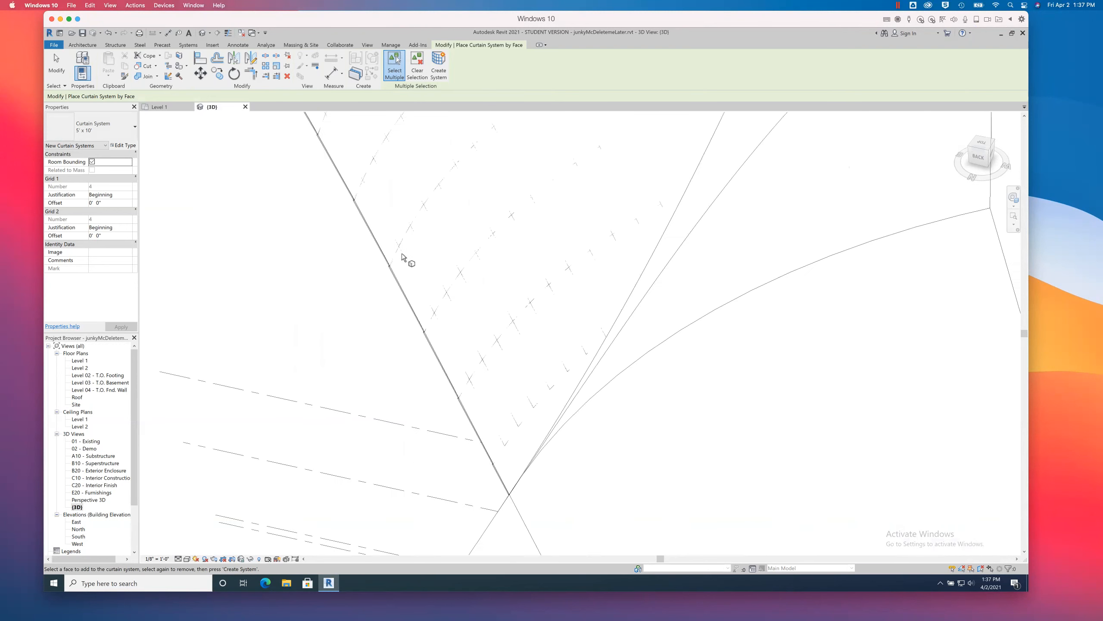
pyautogui.scroll(-2, 401, 253)
pyautogui.scroll(-3, 402, 254)
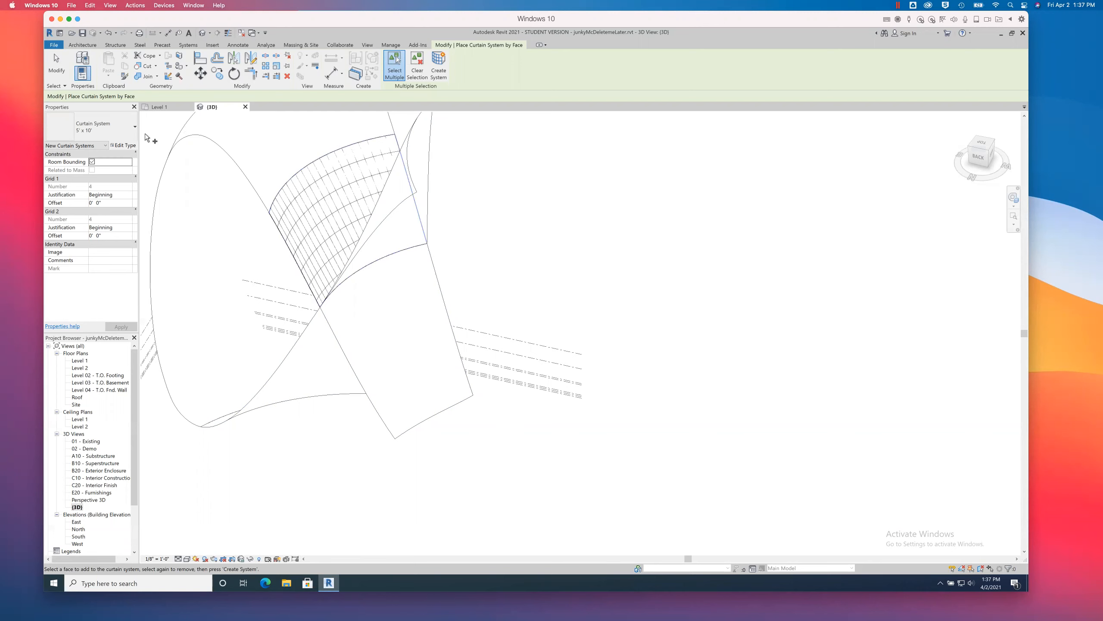
# Step: Set the interior mullions of both Grid 1 and Grid 2 to Rectangular Mullion 1 in the 5' x 10' curtain system type
pyautogui.click(122, 146)
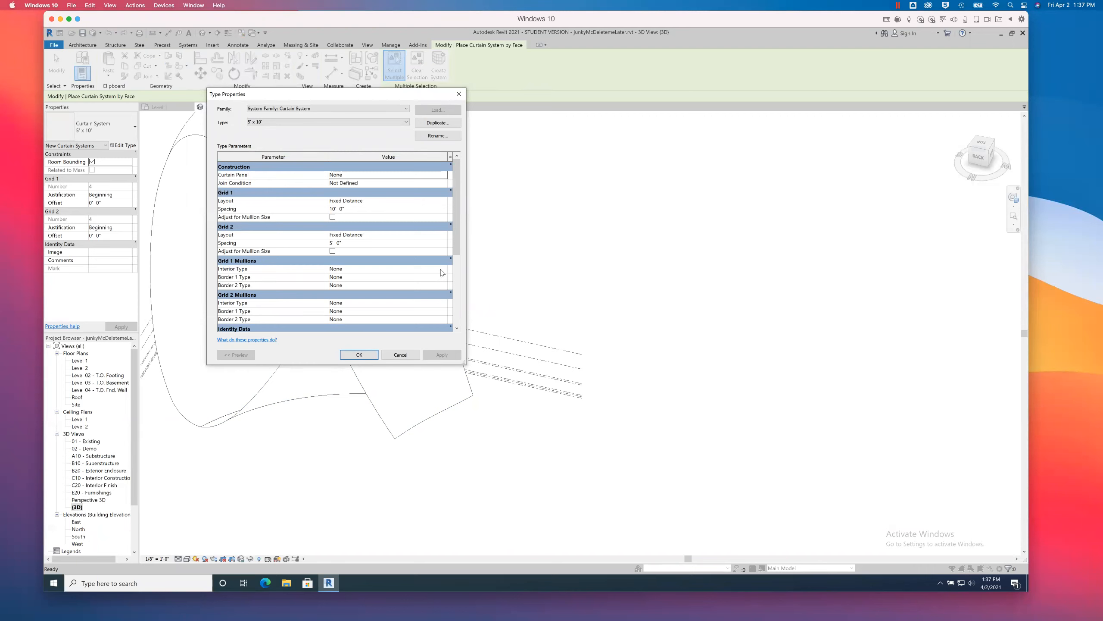
pyautogui.click(441, 269)
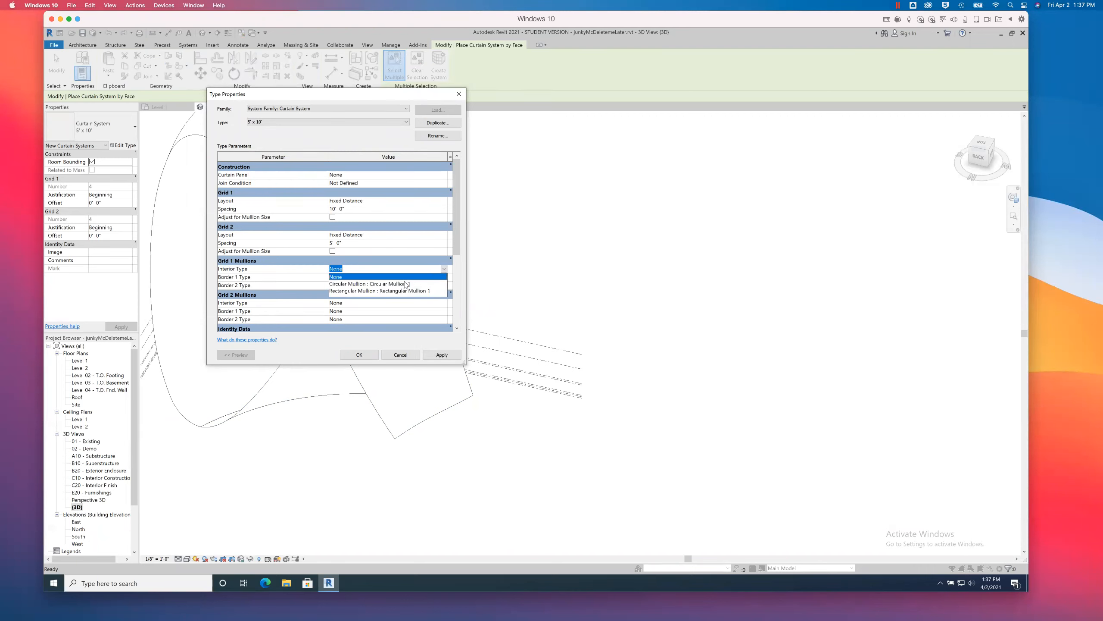
pyautogui.click(391, 291)
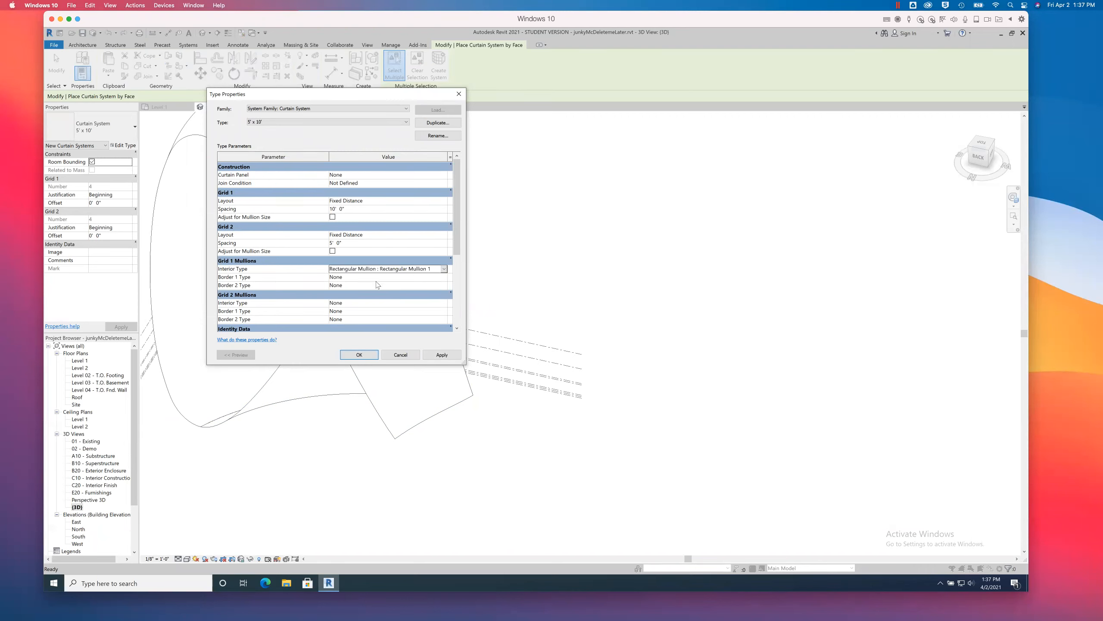
pyautogui.click(444, 303)
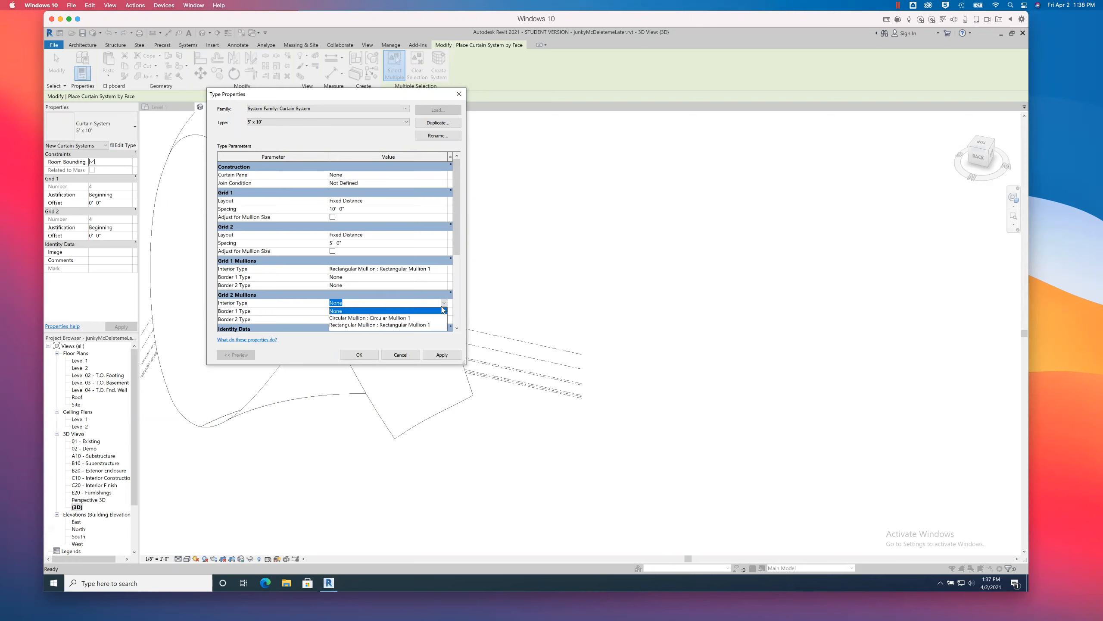
pyautogui.click(412, 325)
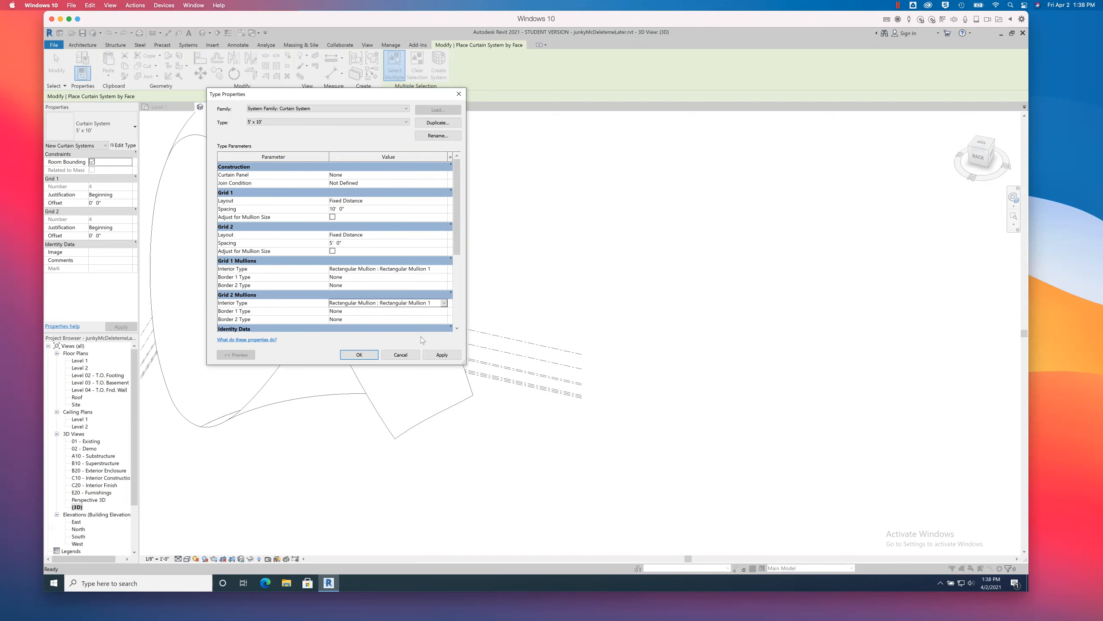
pyautogui.click(360, 354)
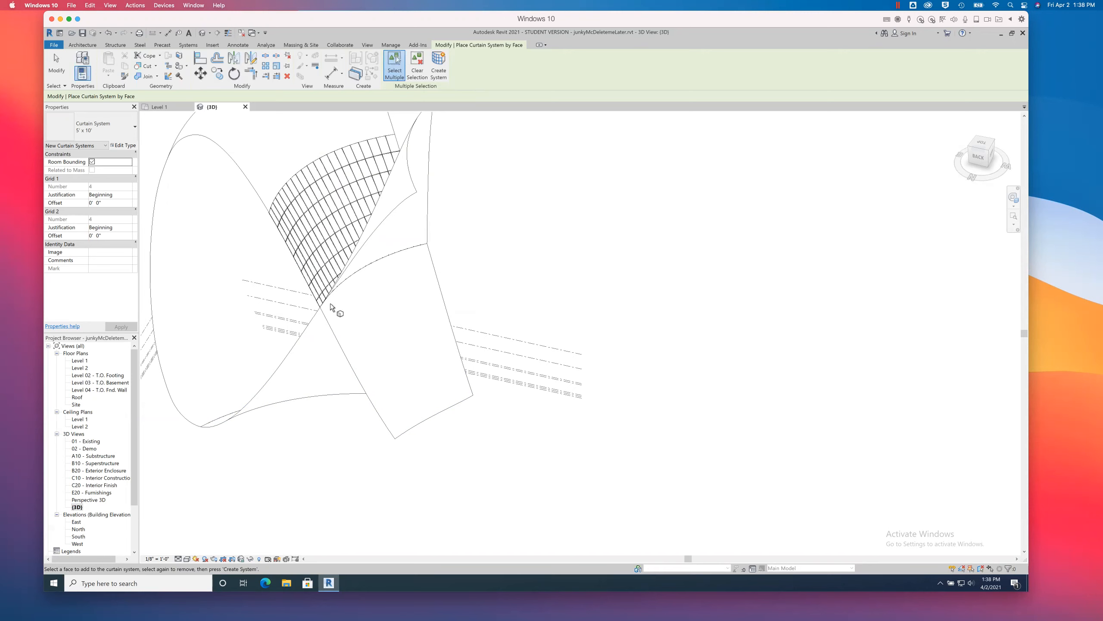
# Step: Set both Grid 1 border mullion types of the curtain system to Quad Corner Mullion : Quad Mullion 1
pyautogui.scroll(2, 301, 271)
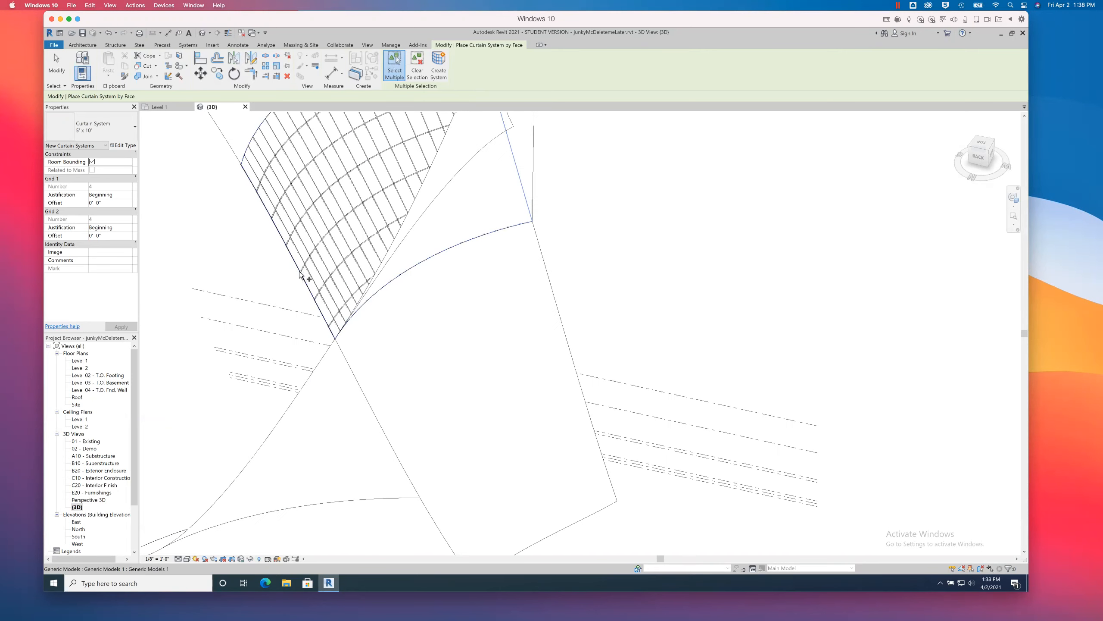
pyautogui.scroll(4, 299, 271)
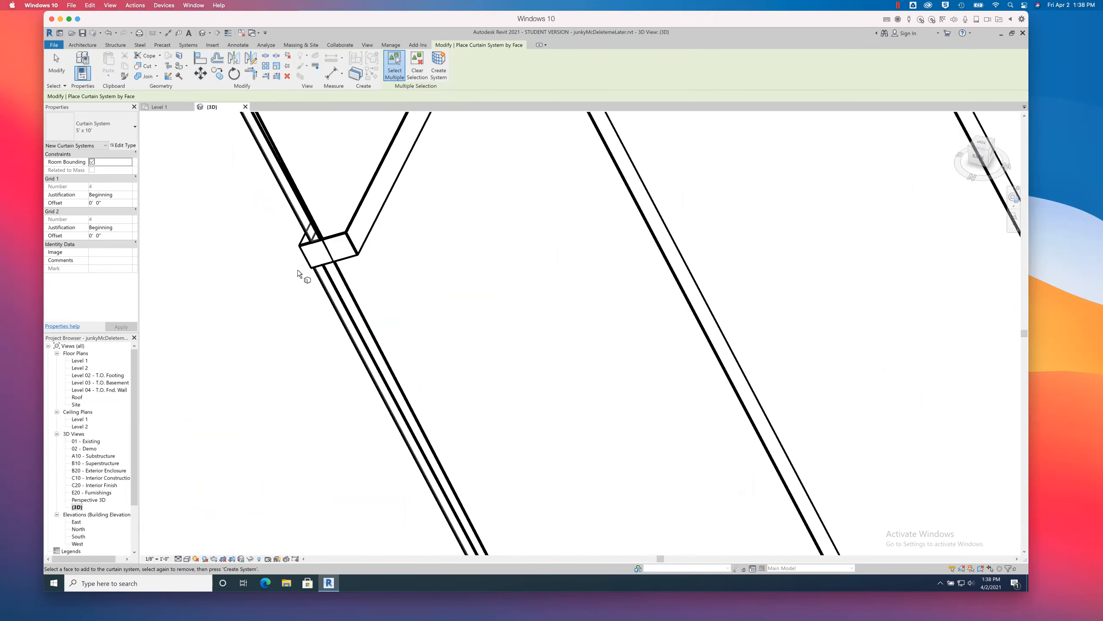
pyautogui.scroll(-5, 297, 270)
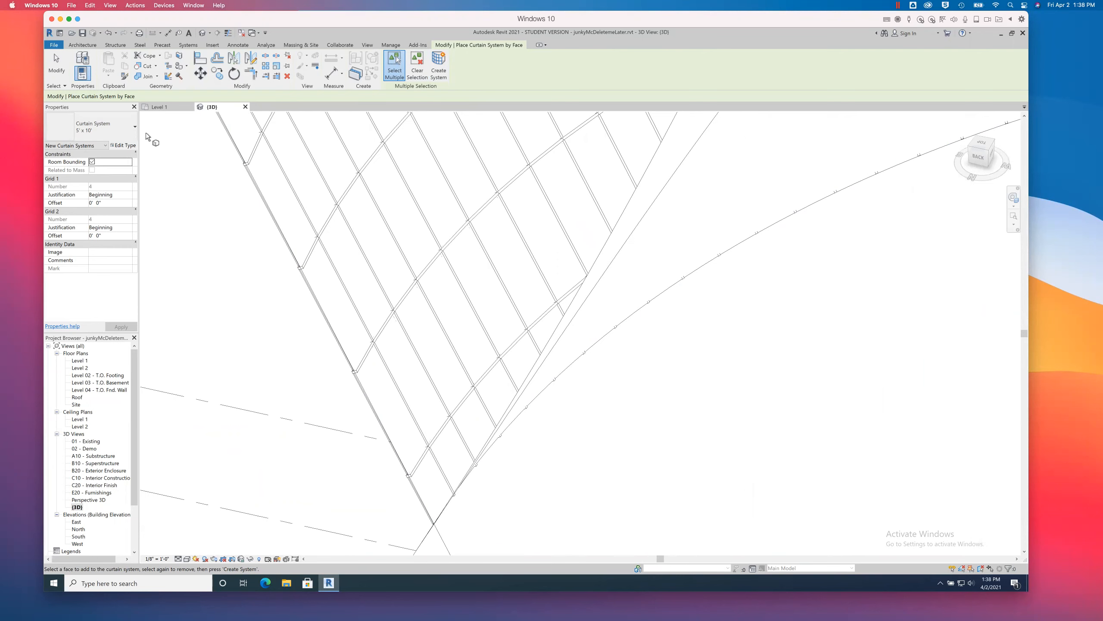
pyautogui.click(127, 145)
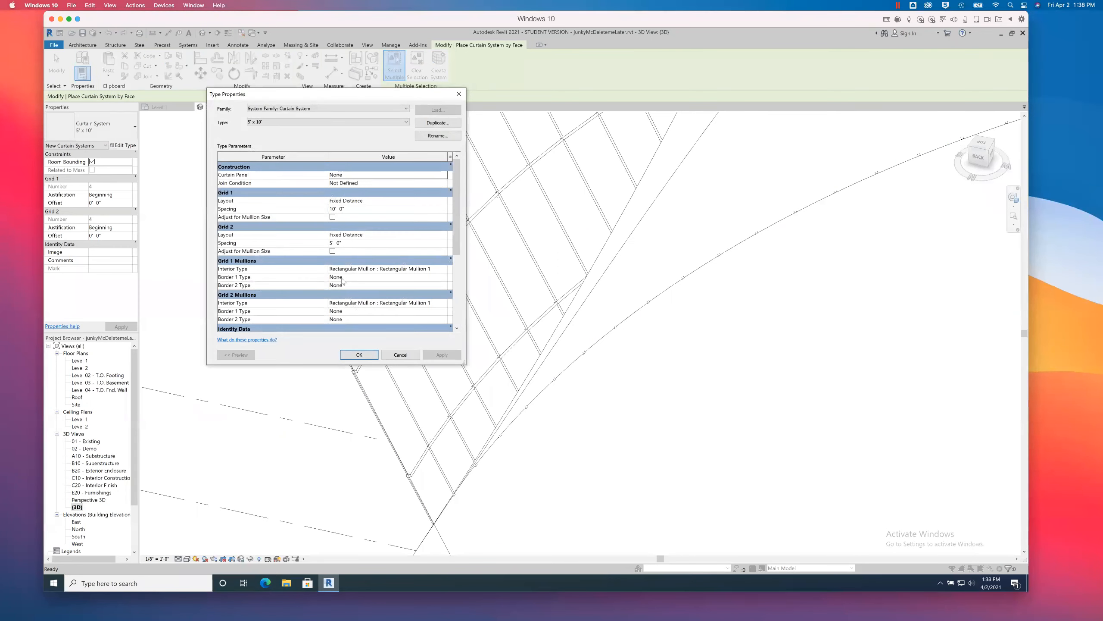
pyautogui.click(429, 276)
pyautogui.click(426, 277)
pyautogui.click(444, 277)
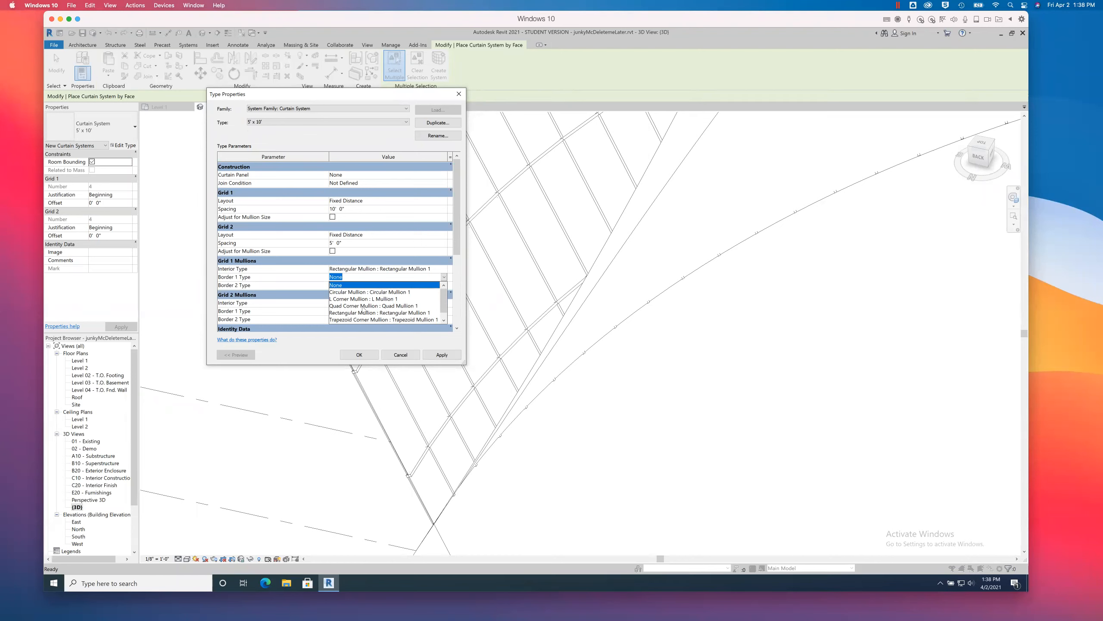
pyautogui.click(363, 306)
pyautogui.click(444, 286)
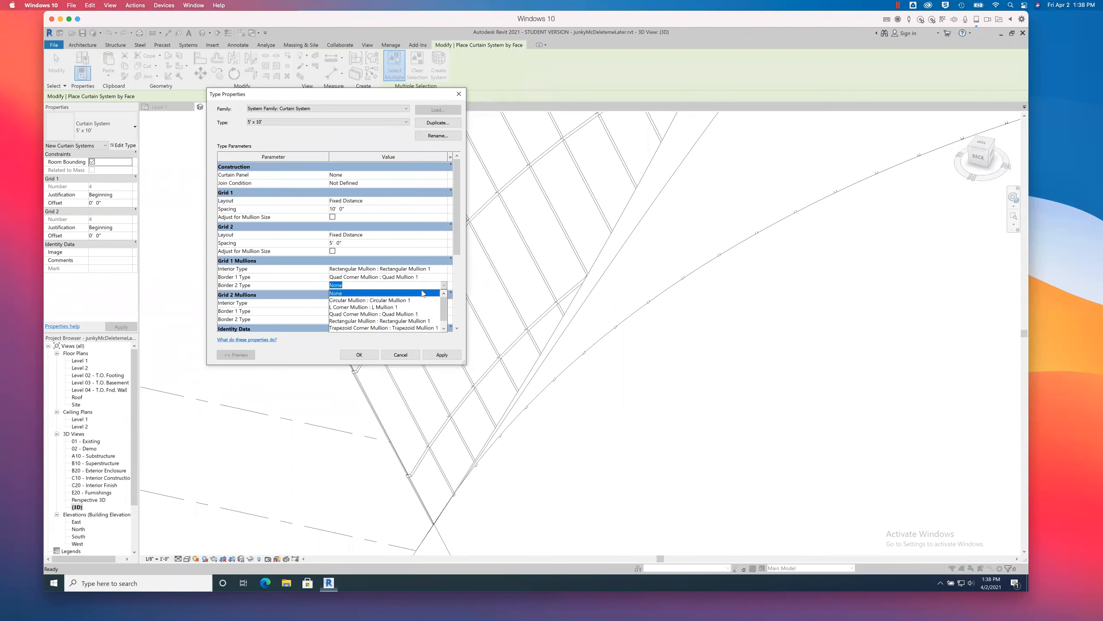
pyautogui.click(378, 314)
# Step: Set both Grid 2 border mullion types to Quad Corner Mullion : Quad Mullion 1 and apply the type changes
pyautogui.click(444, 311)
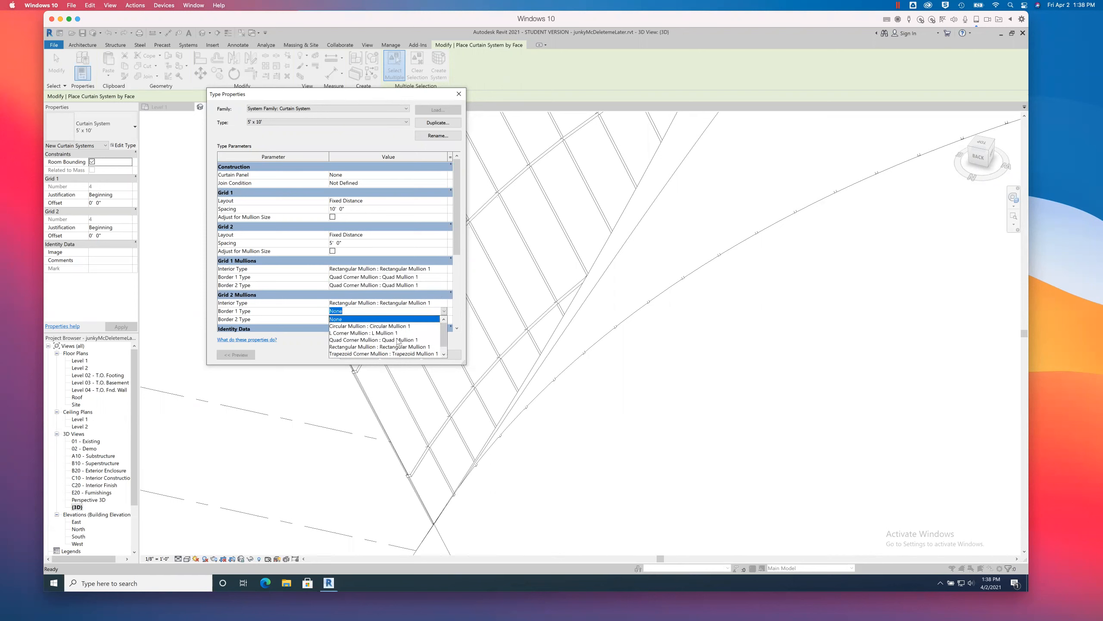
pyautogui.click(398, 340)
pyautogui.click(441, 320)
pyautogui.click(443, 320)
pyautogui.click(373, 350)
pyautogui.click(434, 354)
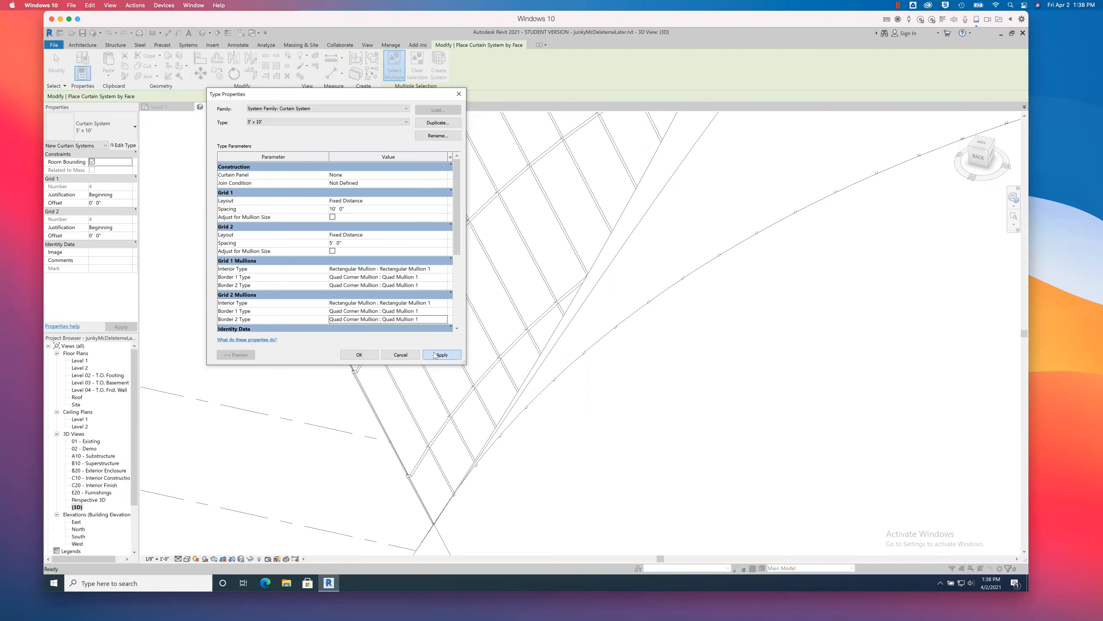
pyautogui.click(351, 354)
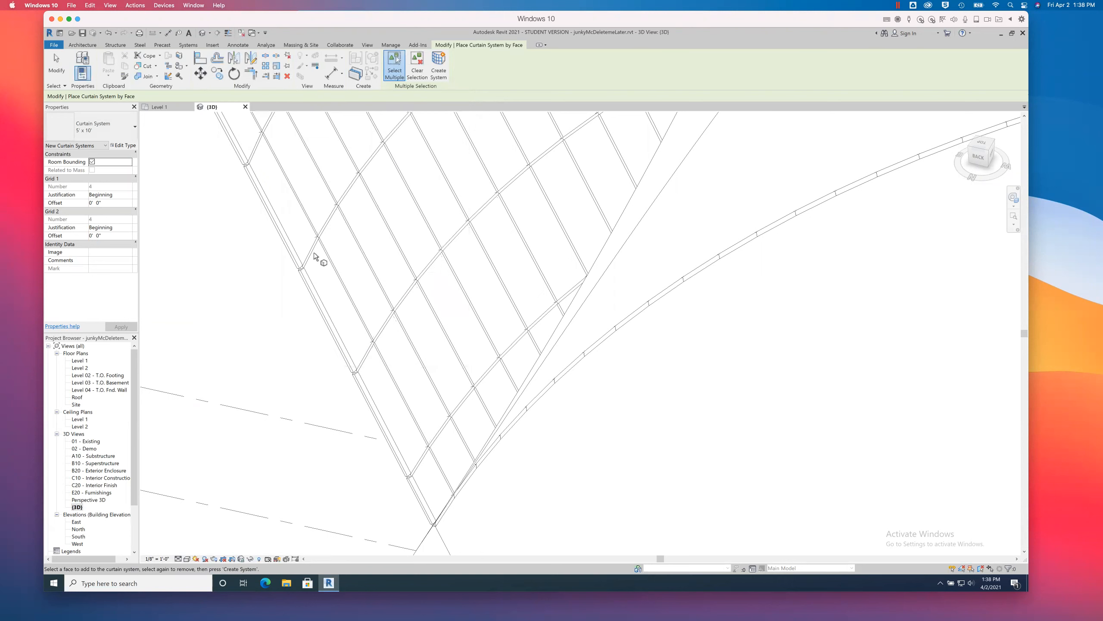
# Step: Inspect the border mullions up close and set both Grid 1 border types back to None
pyautogui.scroll(5, 304, 269)
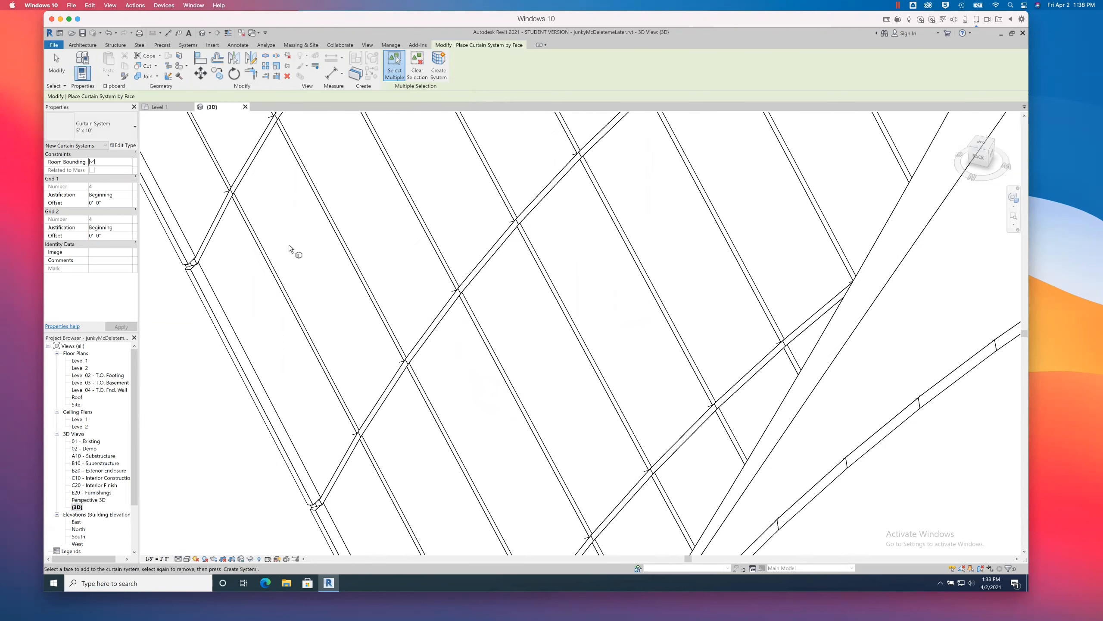
pyautogui.scroll(-3, 237, 240)
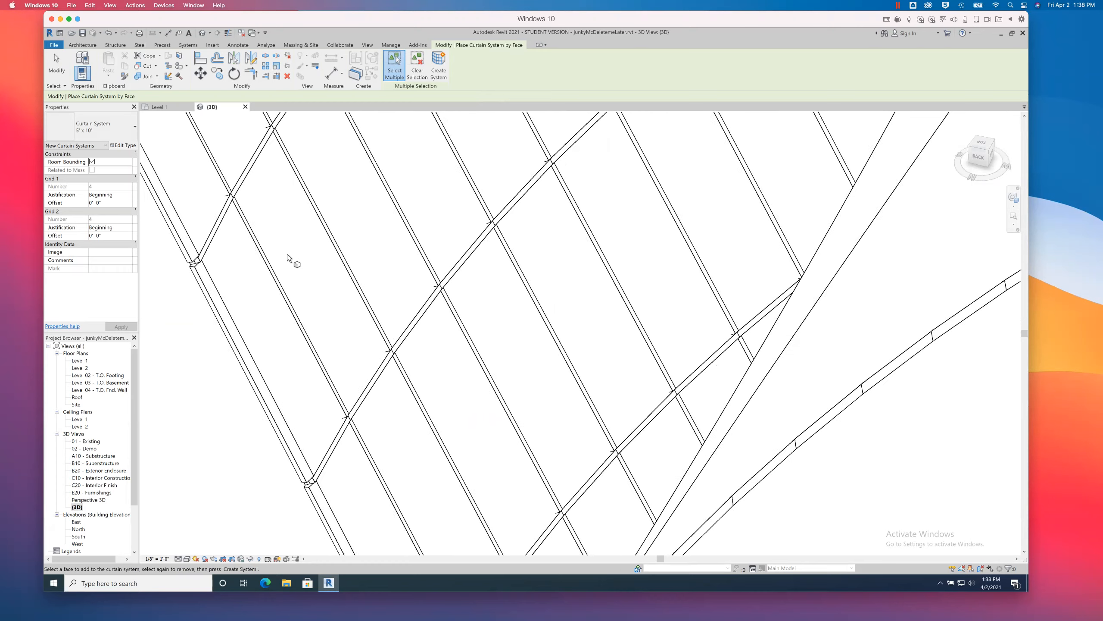
pyautogui.scroll(-4, 328, 278)
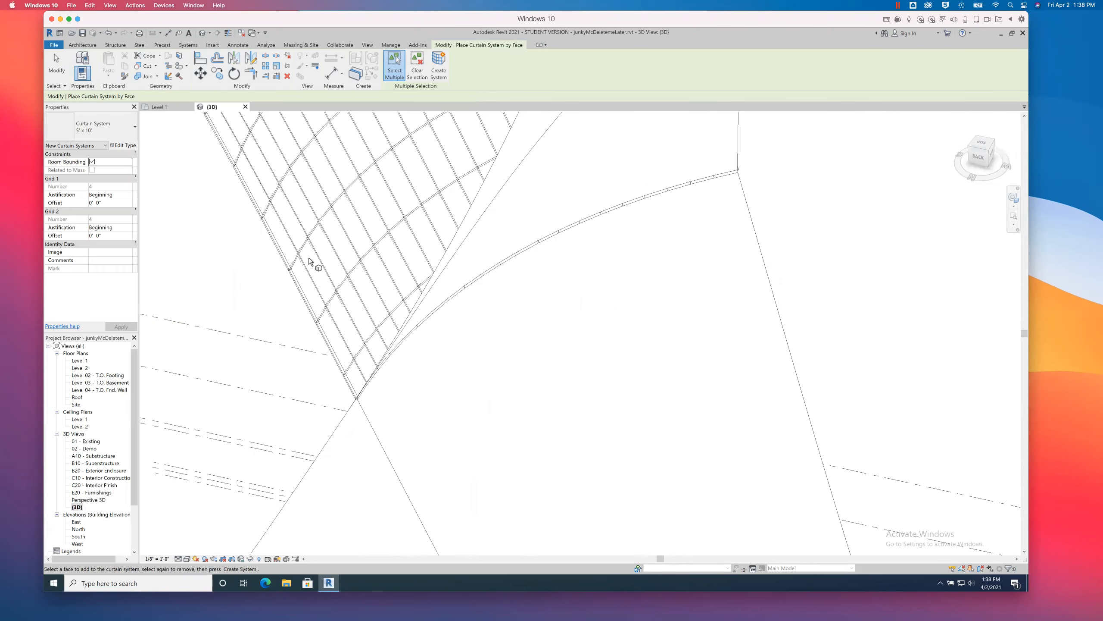
pyautogui.scroll(4, 243, 148)
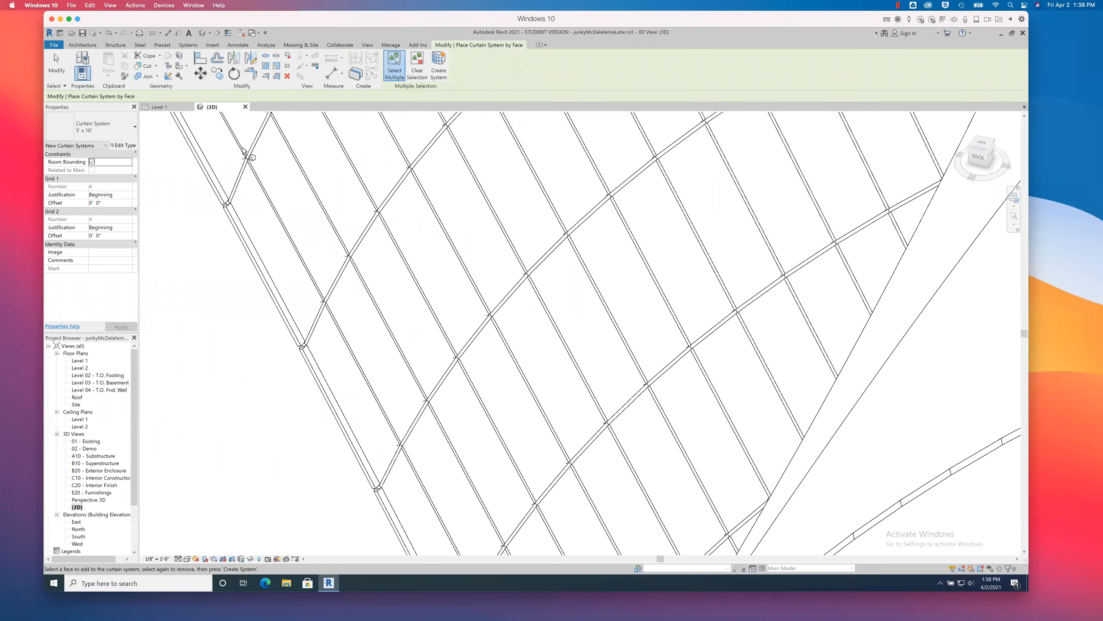
pyautogui.scroll(3, 264, 167)
pyautogui.scroll(-3, 261, 174)
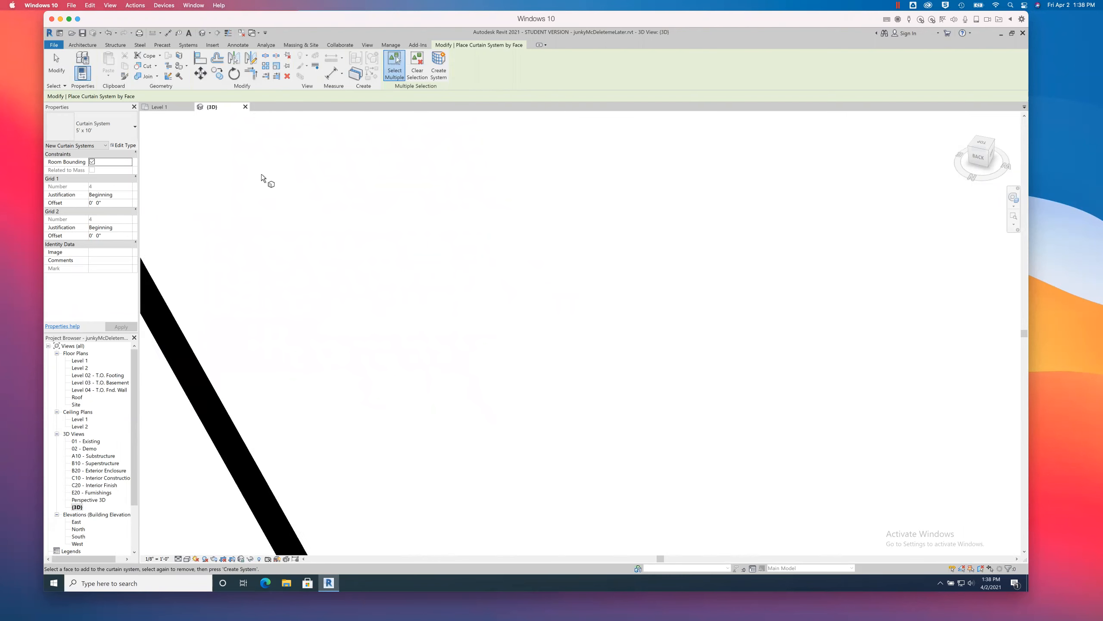
pyautogui.click(124, 145)
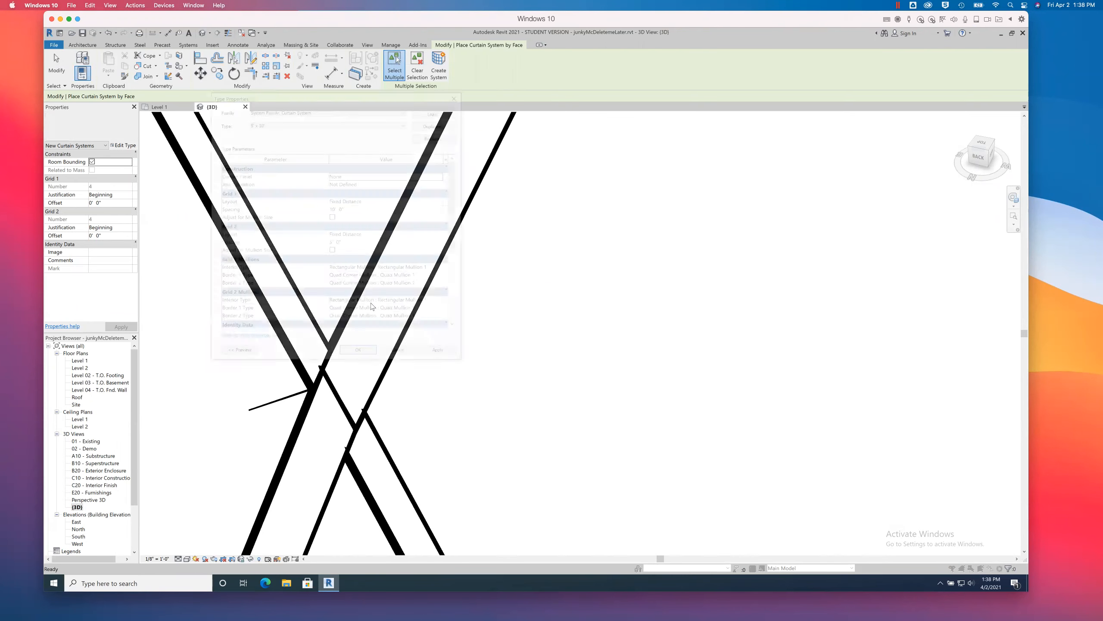
pyautogui.click(426, 278)
pyautogui.click(443, 277)
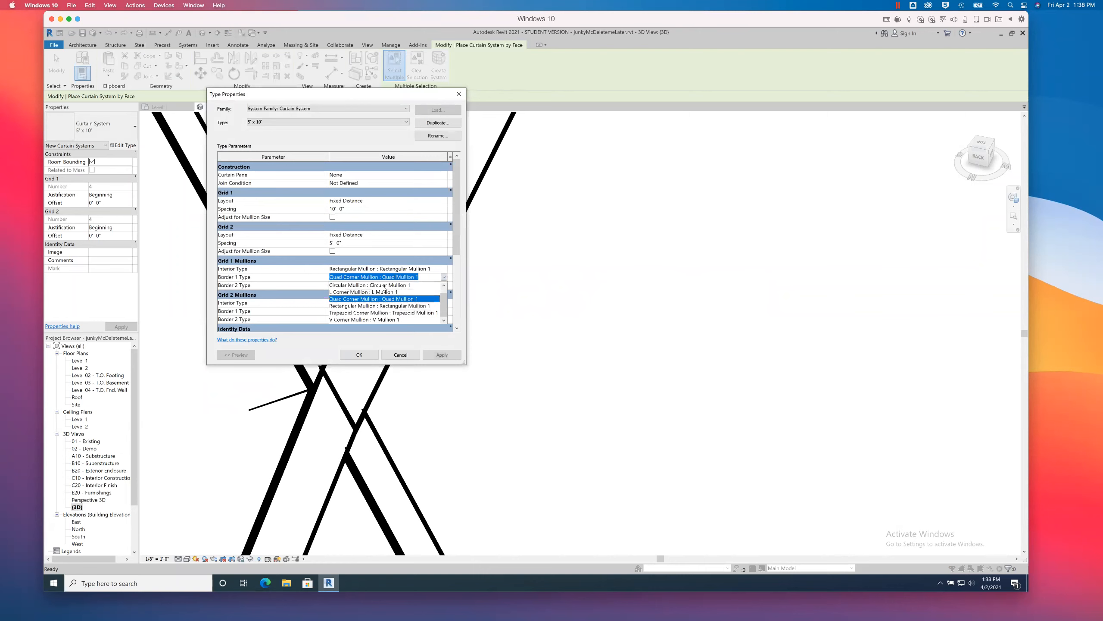
pyautogui.click(355, 286)
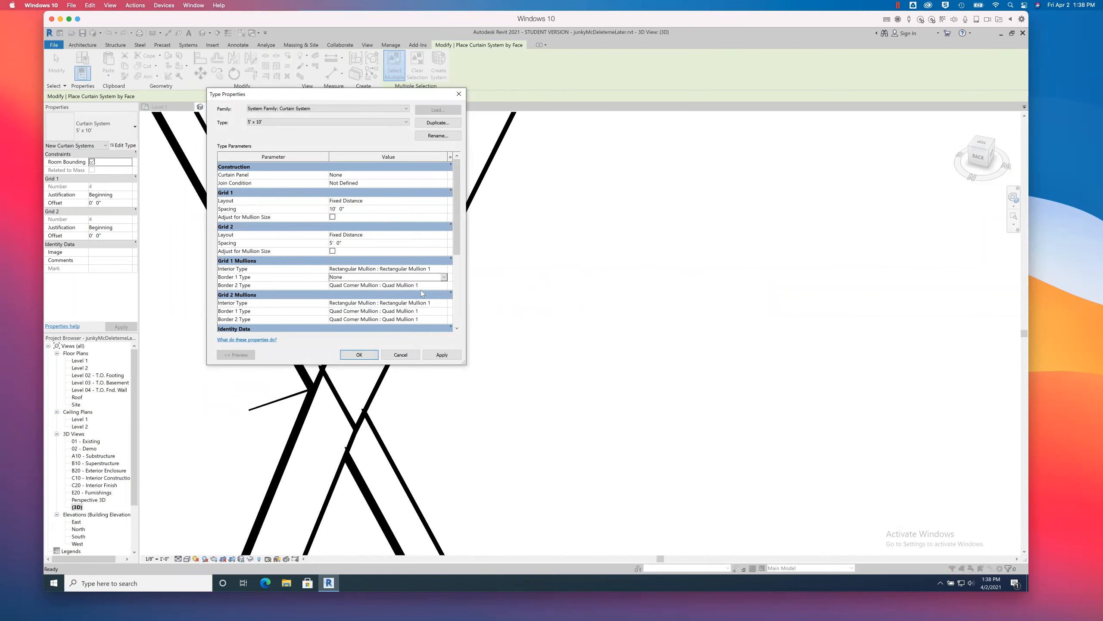
pyautogui.click(443, 285)
pyautogui.click(443, 285)
pyautogui.click(336, 293)
# Step: Set both Grid 2 border mullion types of the 5' x 10' curtain system to None and accept the type changes
pyautogui.click(442, 310)
pyautogui.click(363, 320)
pyautogui.click(443, 319)
pyautogui.click(444, 319)
pyautogui.click(363, 328)
pyautogui.click(367, 353)
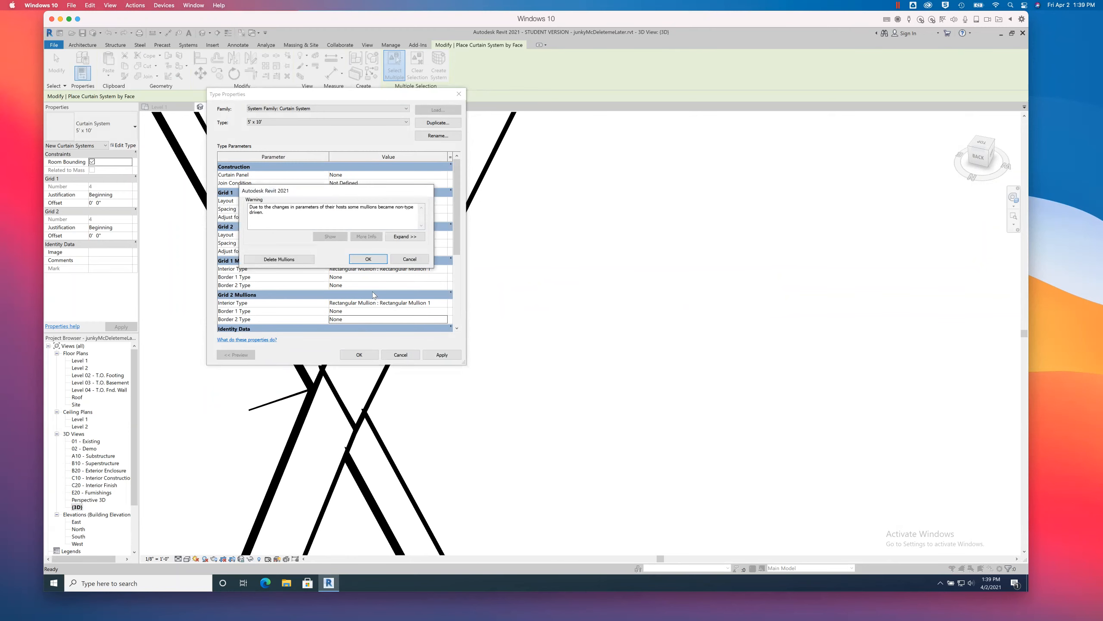
pyautogui.click(368, 259)
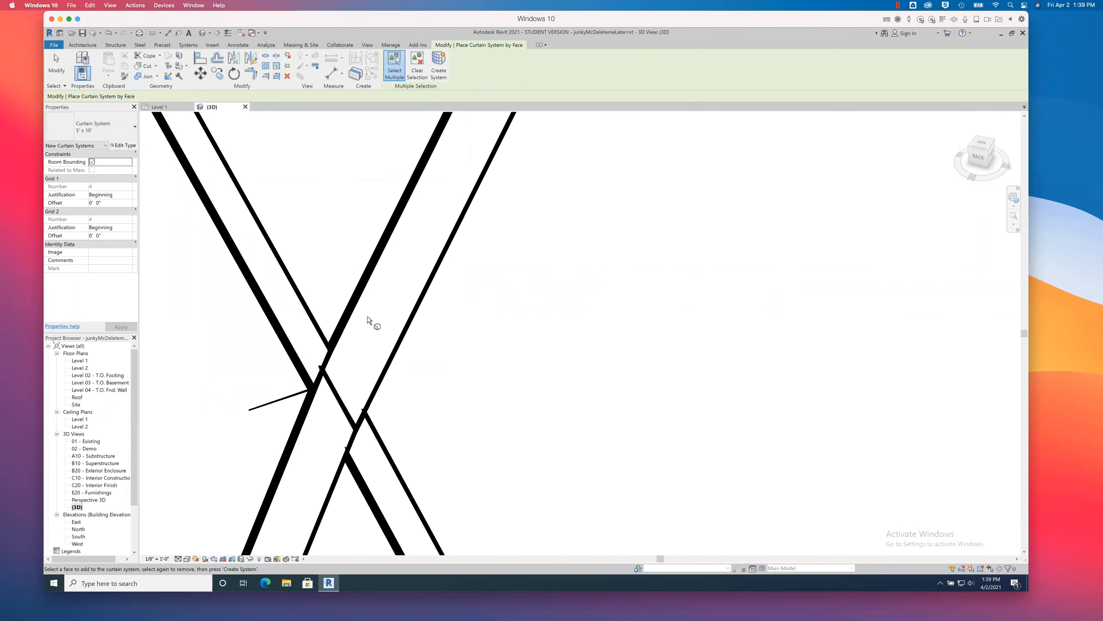
# Step: Set the curtain panel of the 5' x 10' curtain system type to System Panel : Glazed and apply the change
pyautogui.scroll(-10, 361, 313)
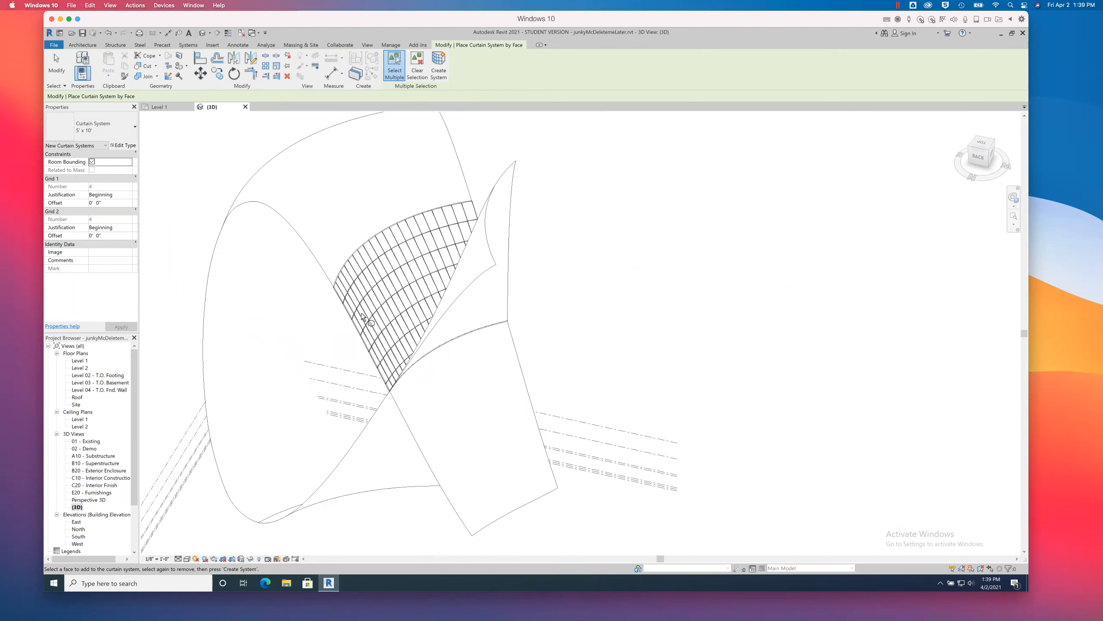
pyautogui.scroll(10, 361, 316)
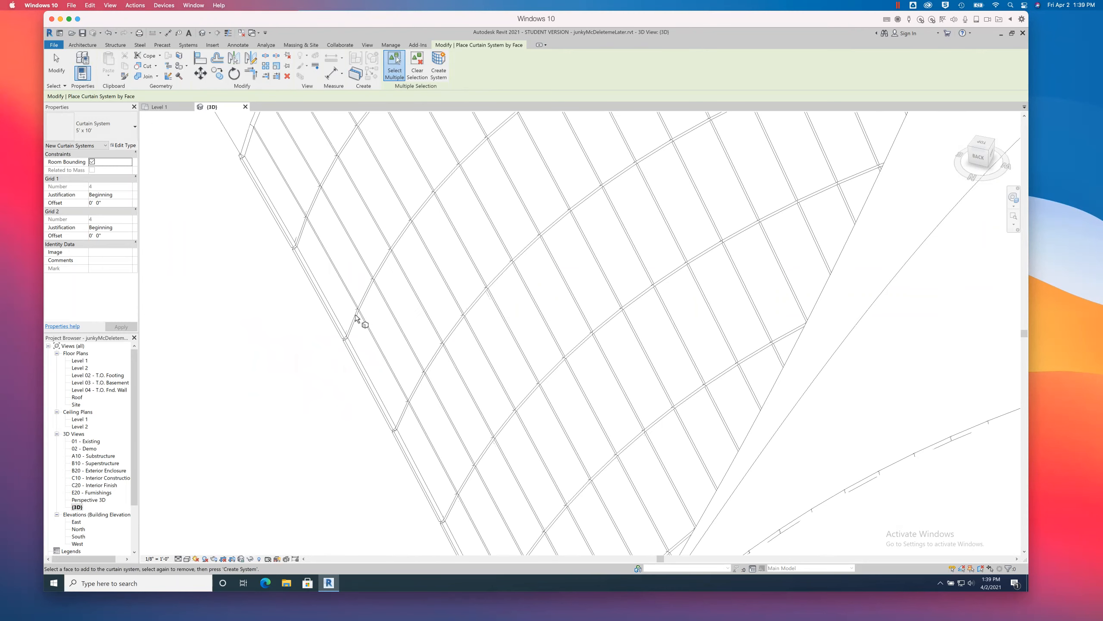
pyautogui.scroll(-5, 356, 314)
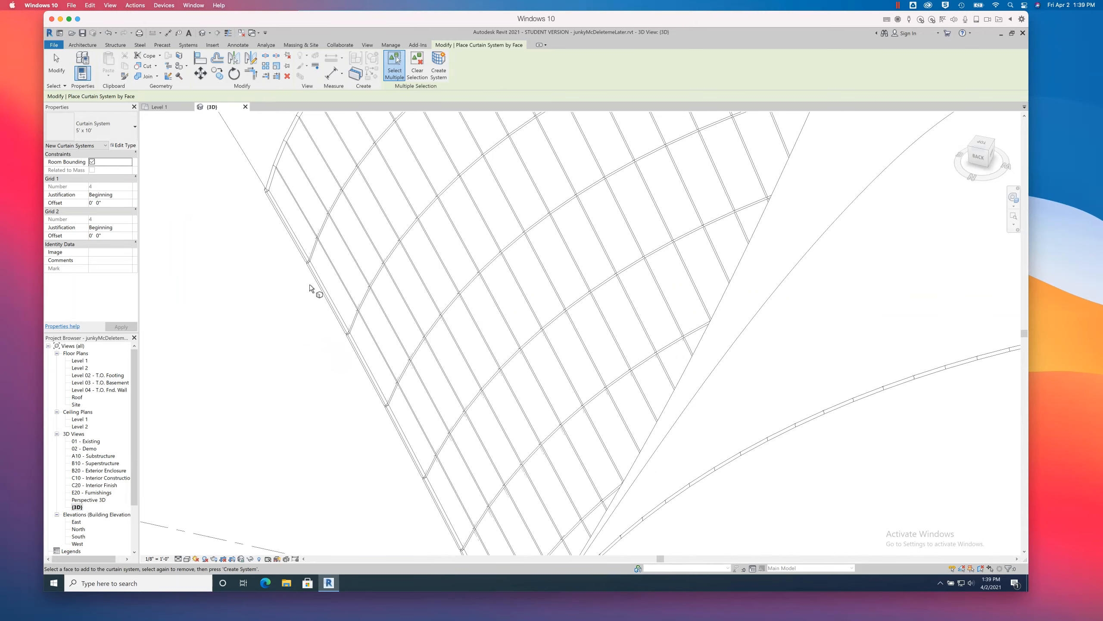
pyautogui.scroll(-5, 309, 285)
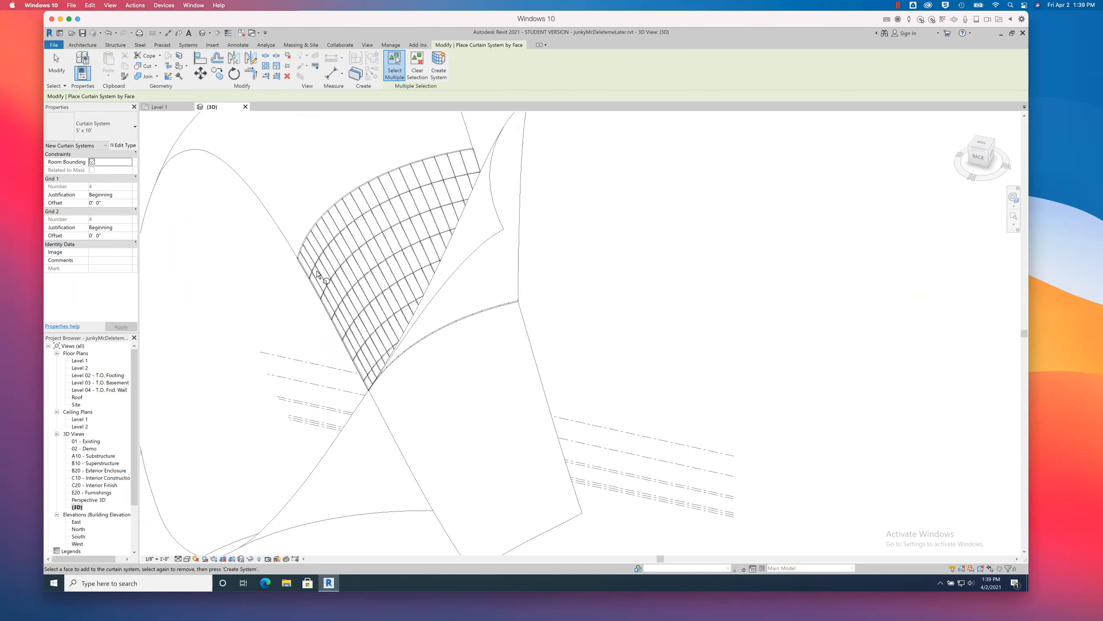
pyautogui.click(127, 147)
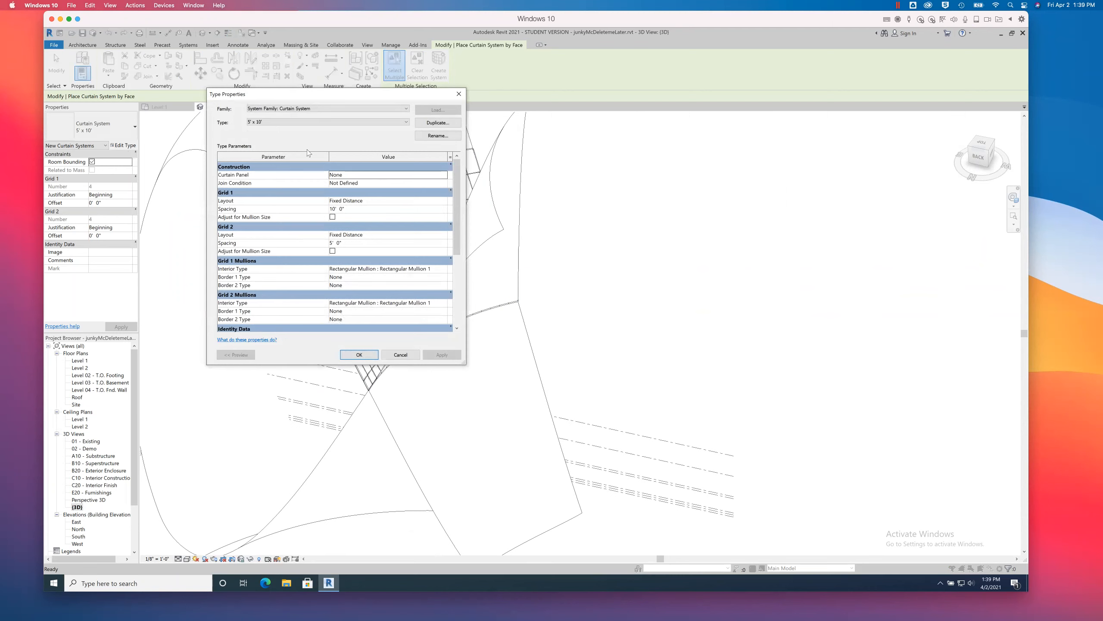
pyautogui.click(402, 119)
pyautogui.click(402, 122)
pyautogui.moveTo(456, 203); pyautogui.dragTo(456, 199)
pyautogui.click(444, 175)
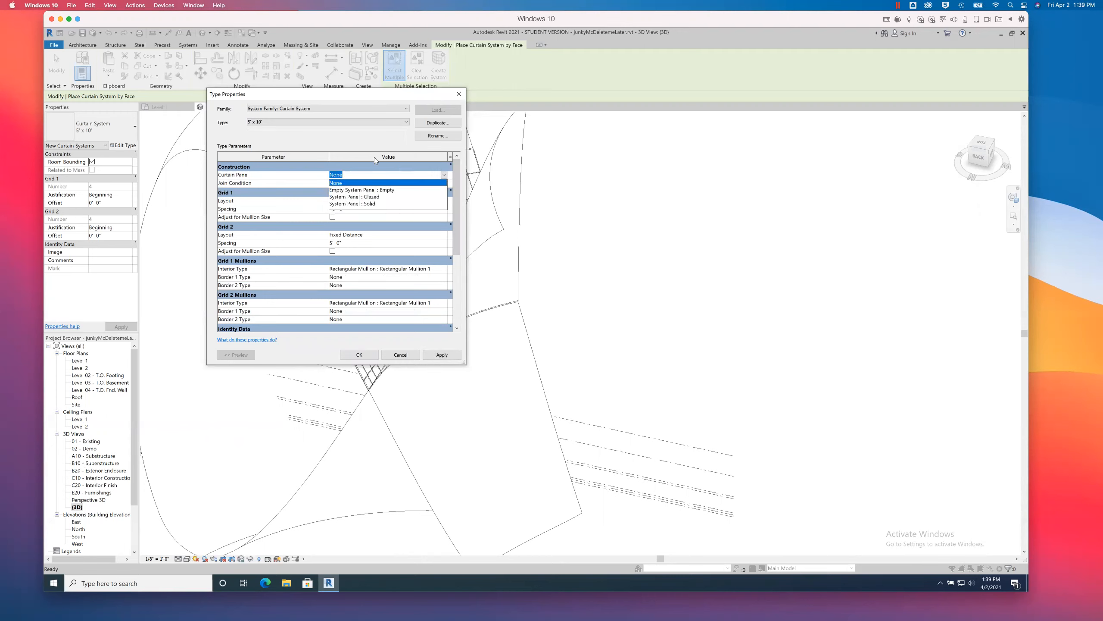
pyautogui.click(371, 197)
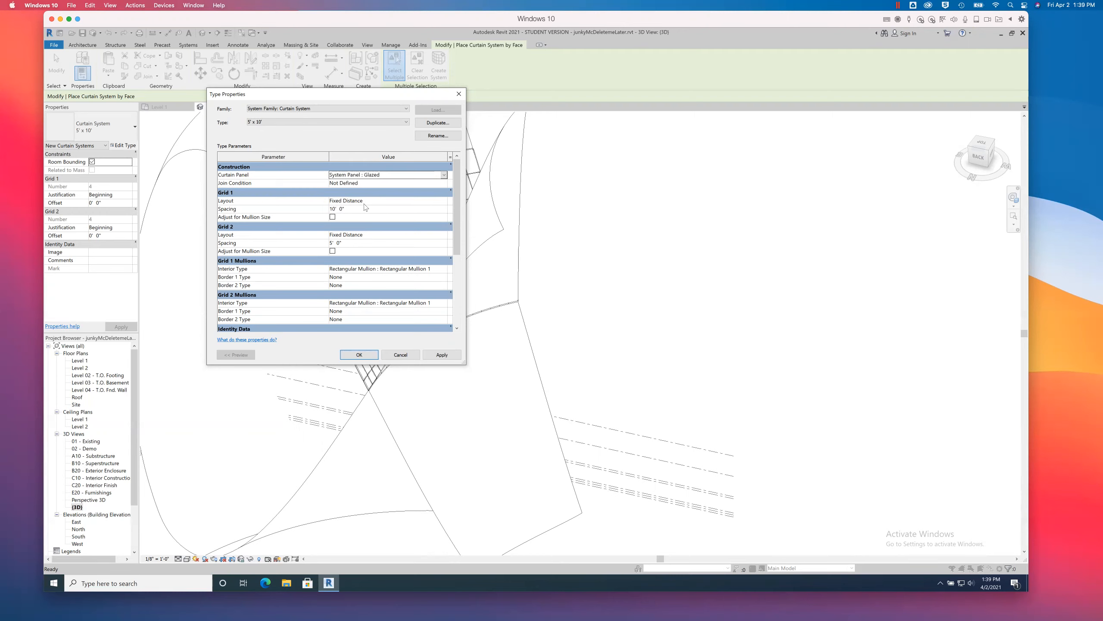
pyautogui.click(444, 203)
pyautogui.click(444, 201)
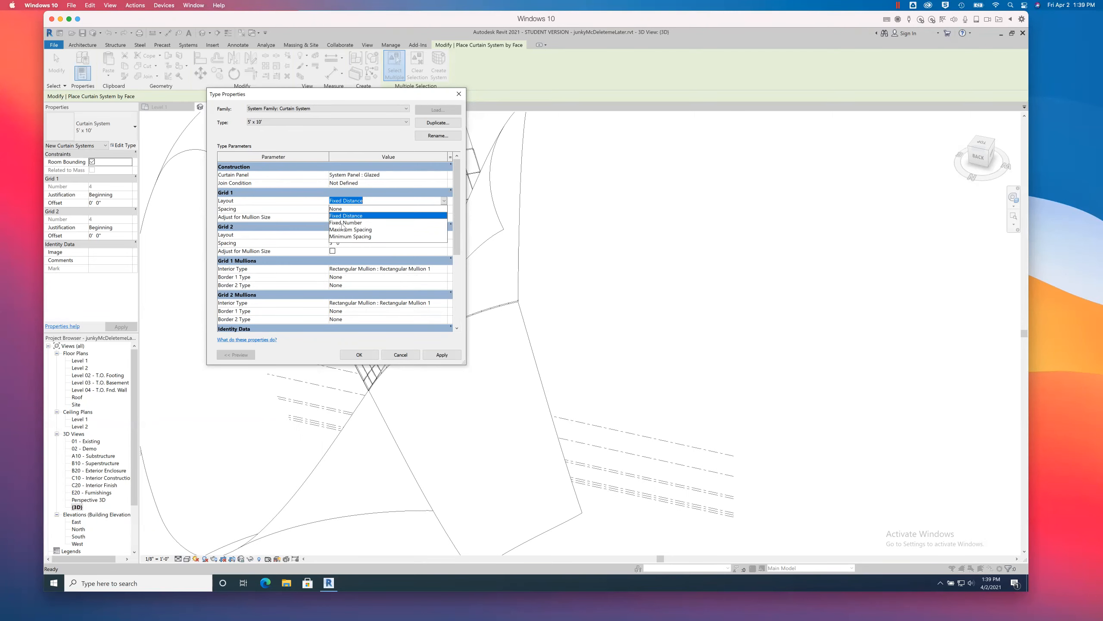
pyautogui.click(442, 355)
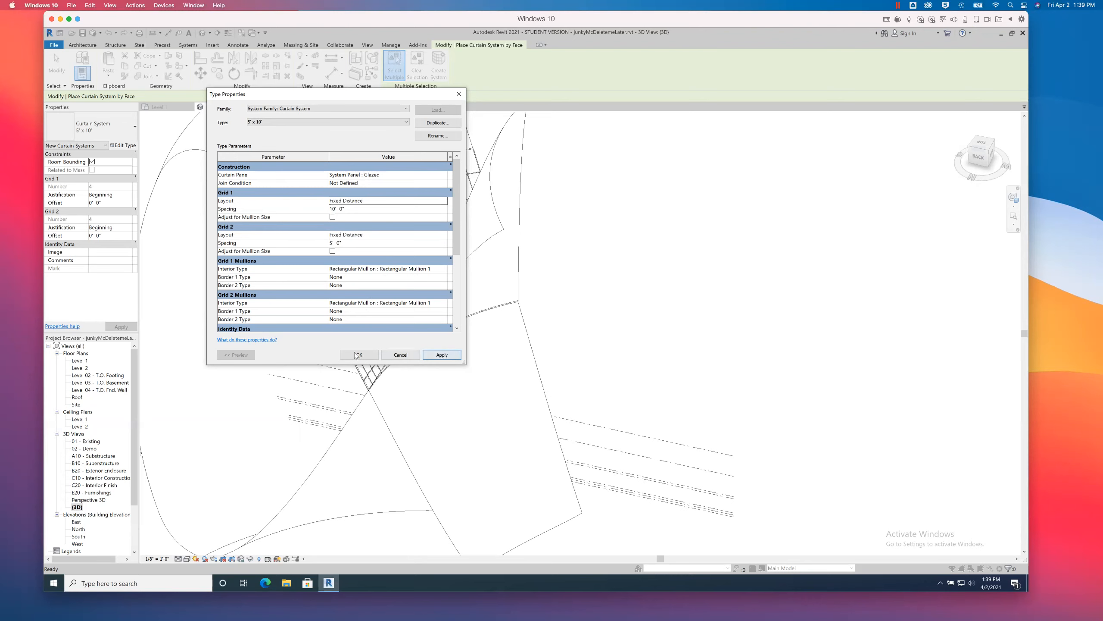
pyautogui.click(359, 354)
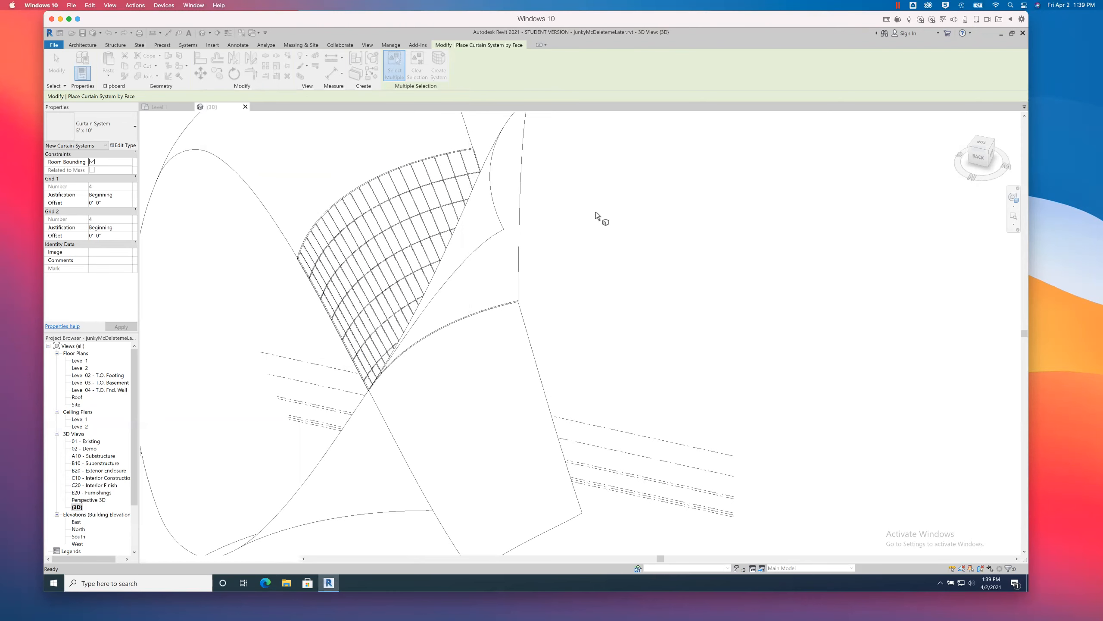
# Step: Select the twisted strip face beside the existing curtain grid and create a 5' x 10' curtain system on it
pyautogui.scroll(4, 453, 165)
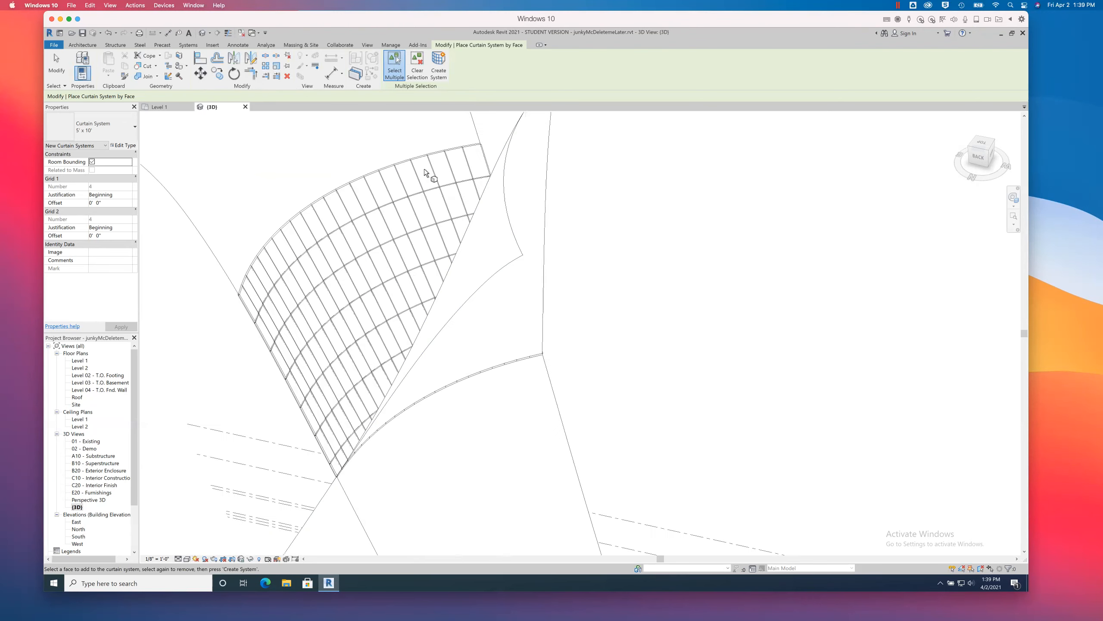
pyautogui.scroll(5, 361, 179)
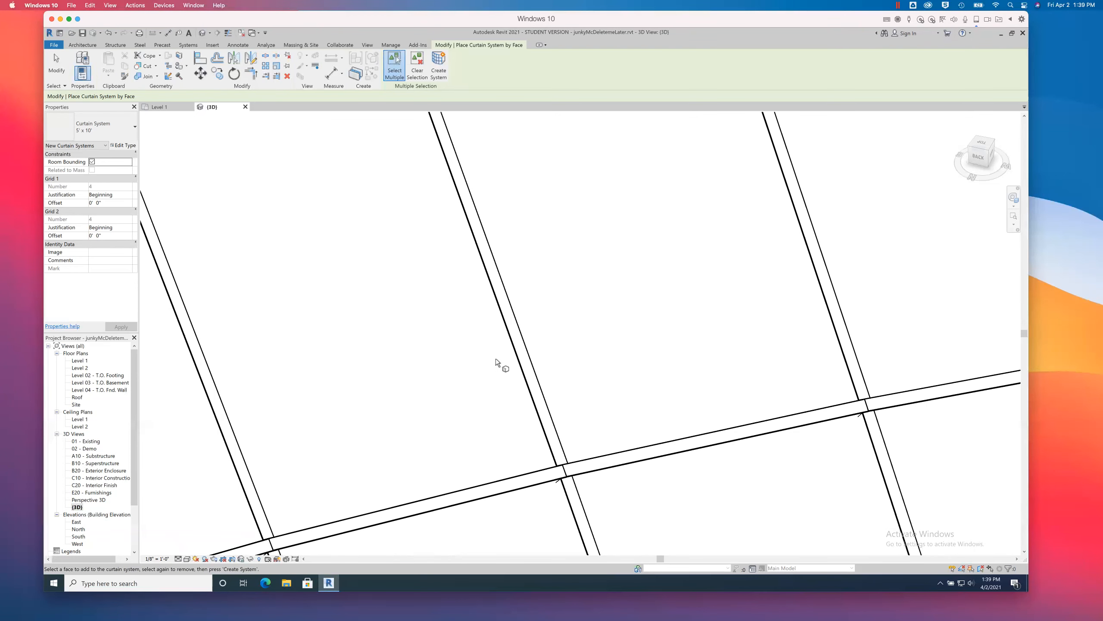
pyautogui.scroll(-10, 418, 313)
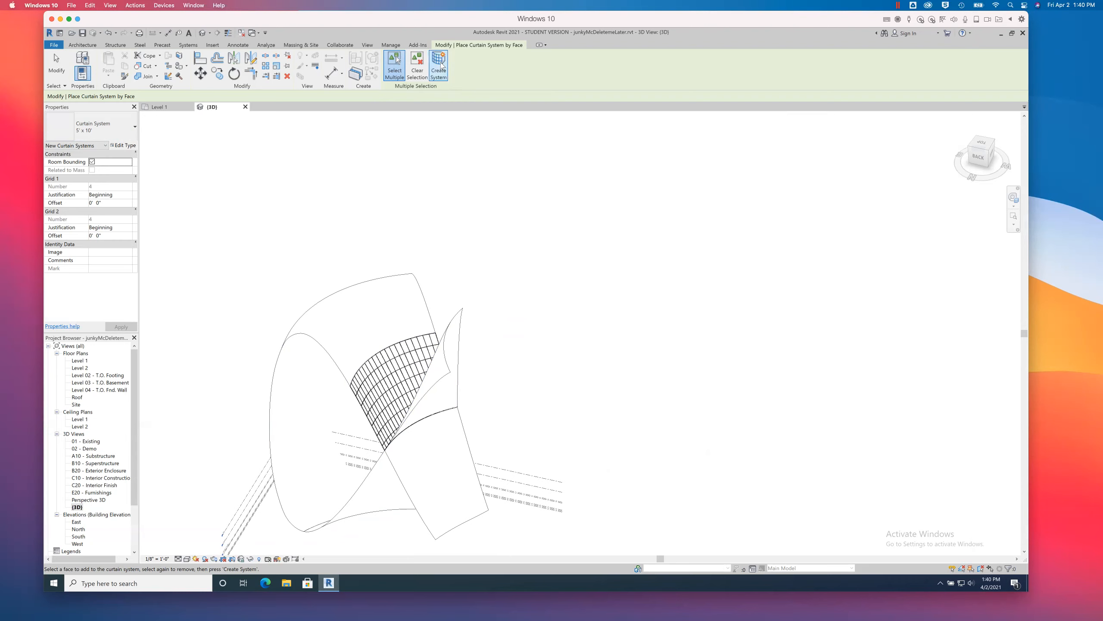
pyautogui.click(393, 70)
pyautogui.click(455, 324)
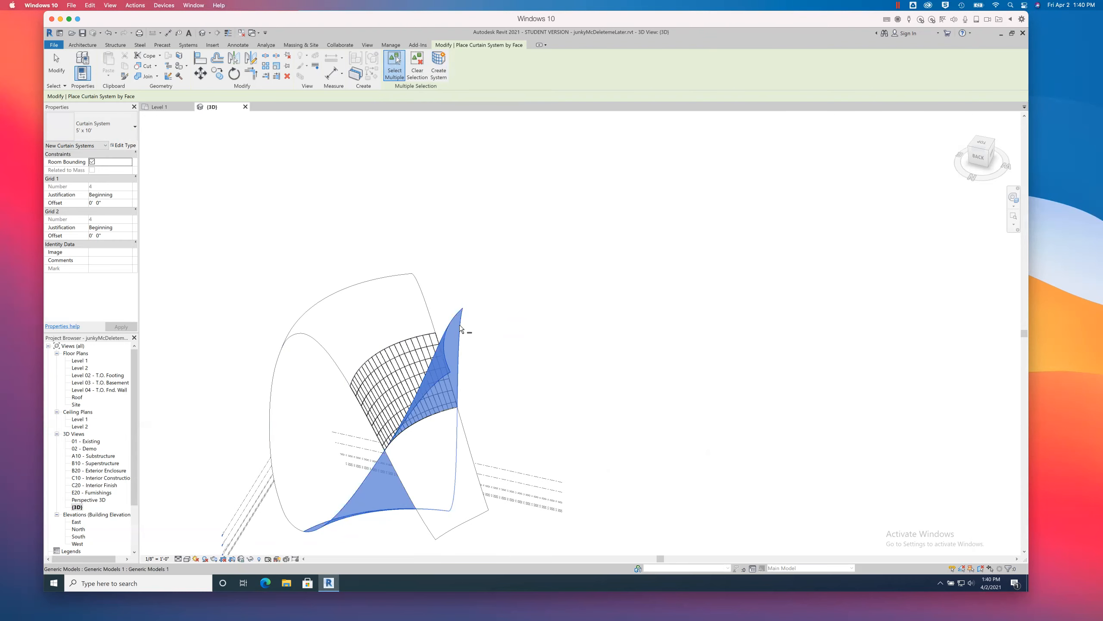
pyautogui.click(439, 65)
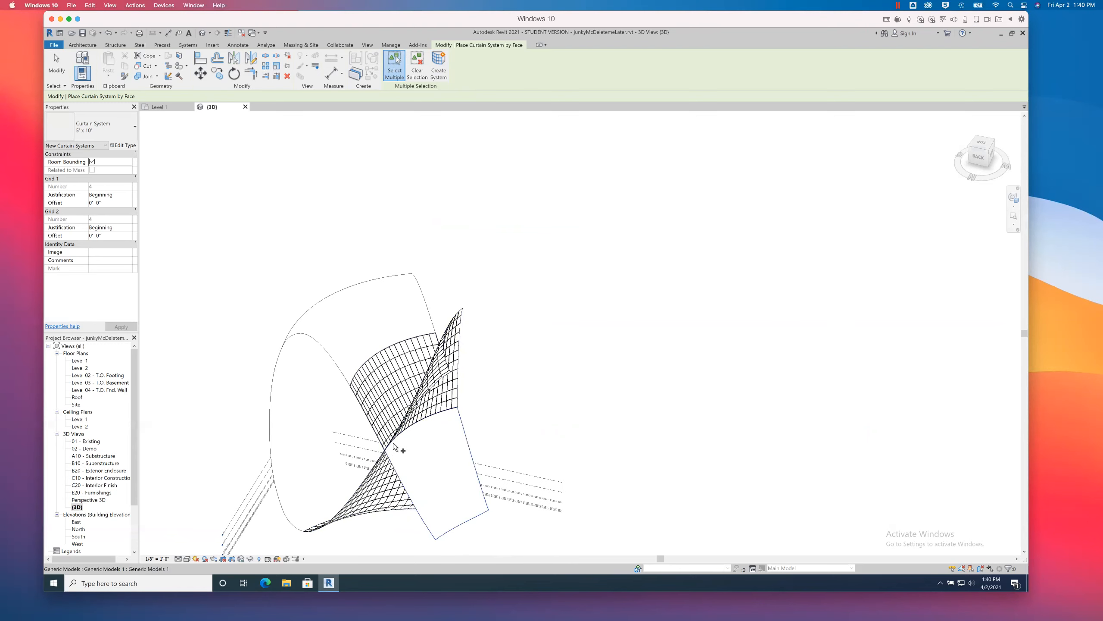
# Step: Examine the new curtain system on the twisted strip, including its mullion intersections and lower end, from another angle
pyautogui.scroll(1, 396, 444)
pyautogui.scroll(2, 396, 442)
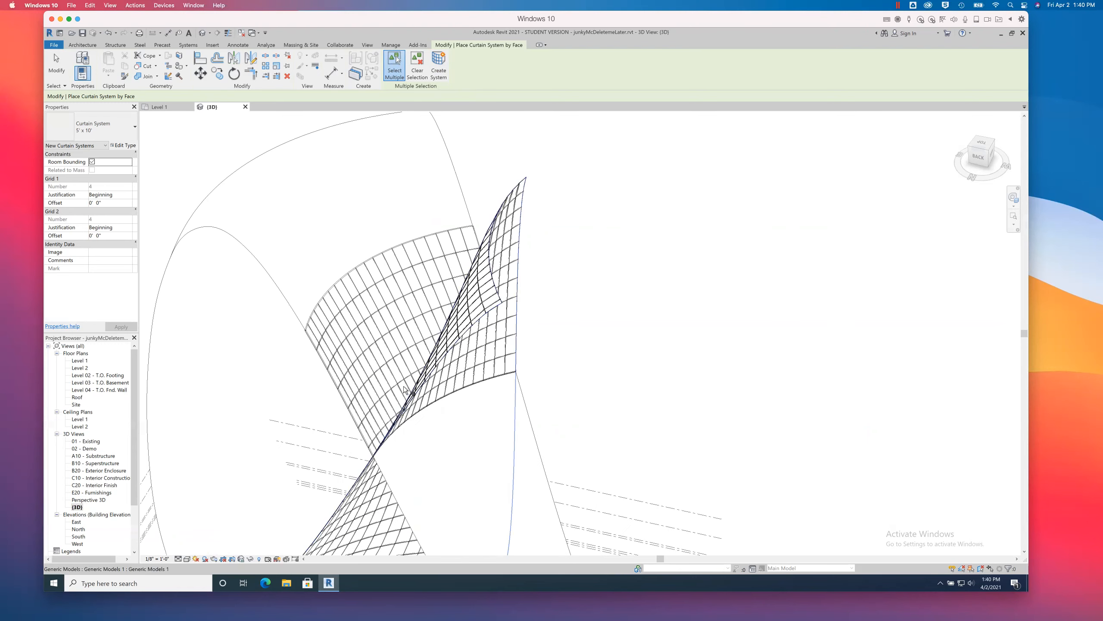
pyautogui.keyDown('shift'); pyautogui.moveTo(418, 412); pyautogui.dragTo(523, 292, button='middle'); pyautogui.keyUp('shift')
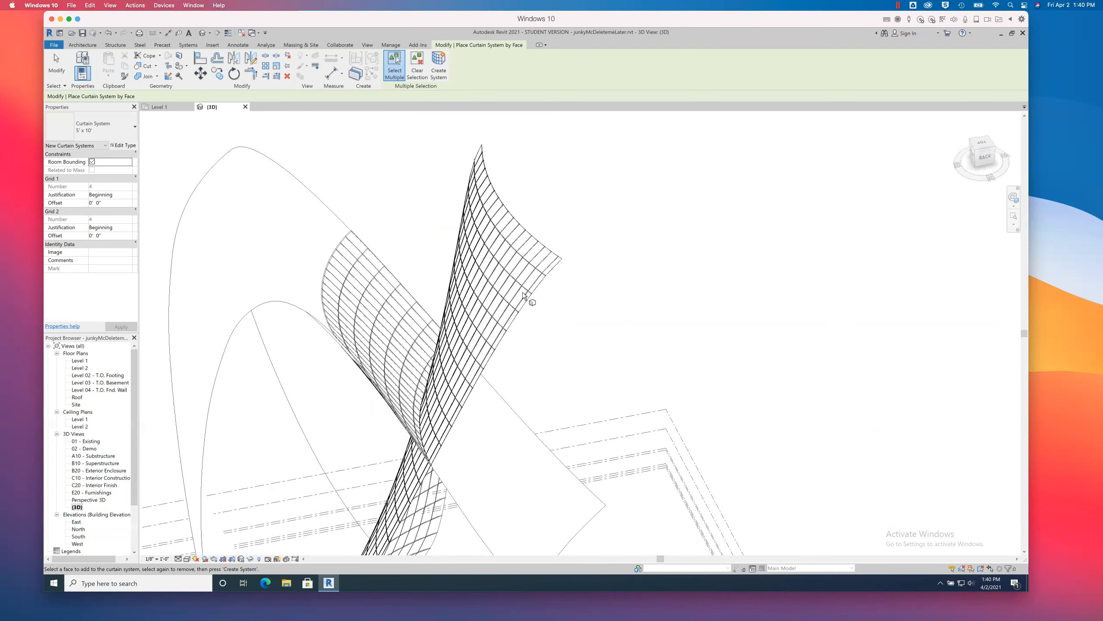
pyautogui.scroll(1, 538, 270)
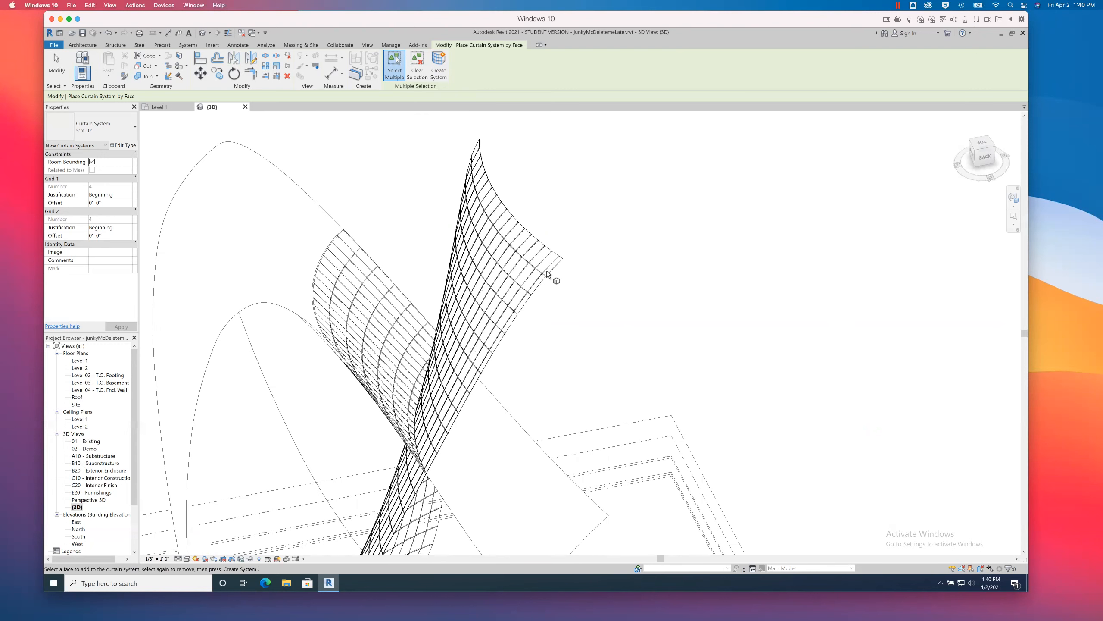
pyautogui.scroll(2, 543, 273)
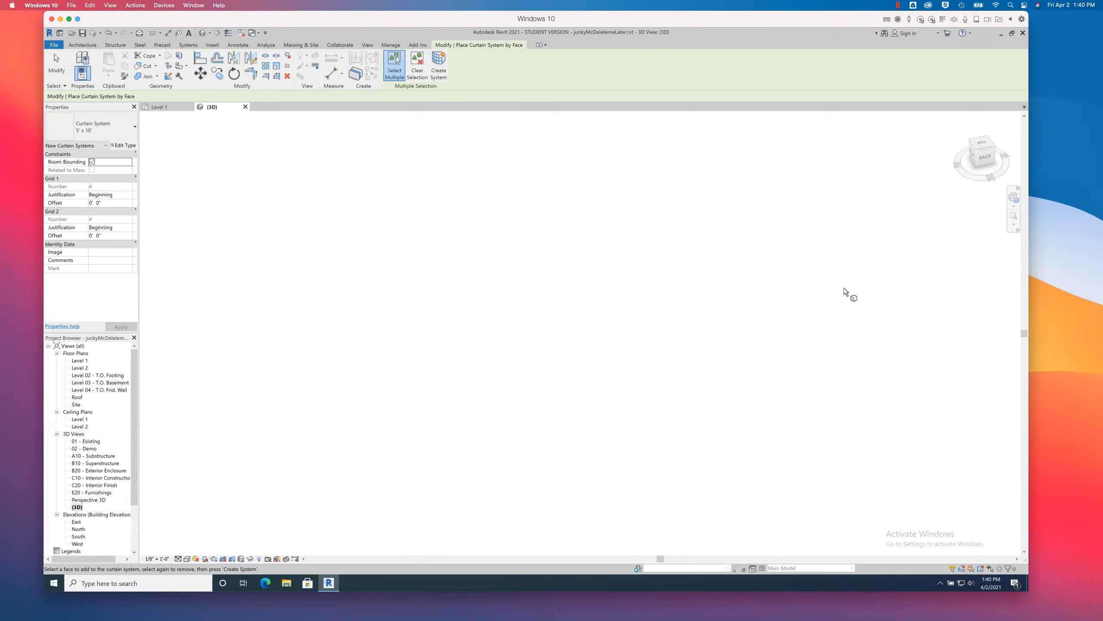
pyautogui.scroll(-10, 773, 245)
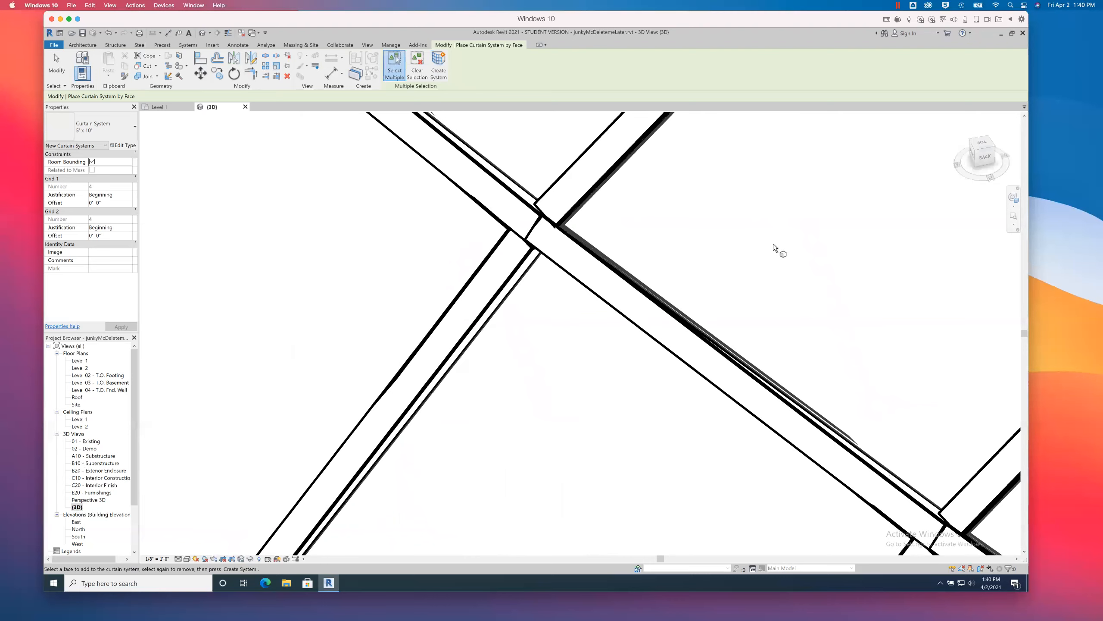
pyautogui.scroll(3, 742, 311)
pyautogui.scroll(8, 747, 315)
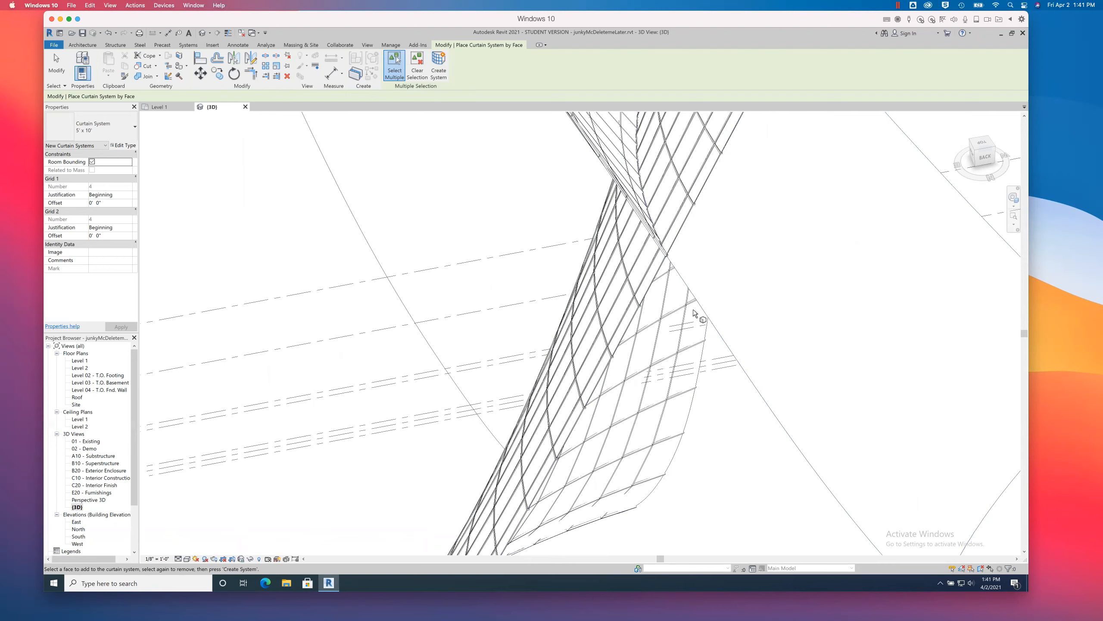
pyautogui.scroll(-1, 695, 304)
pyautogui.scroll(-4, 695, 304)
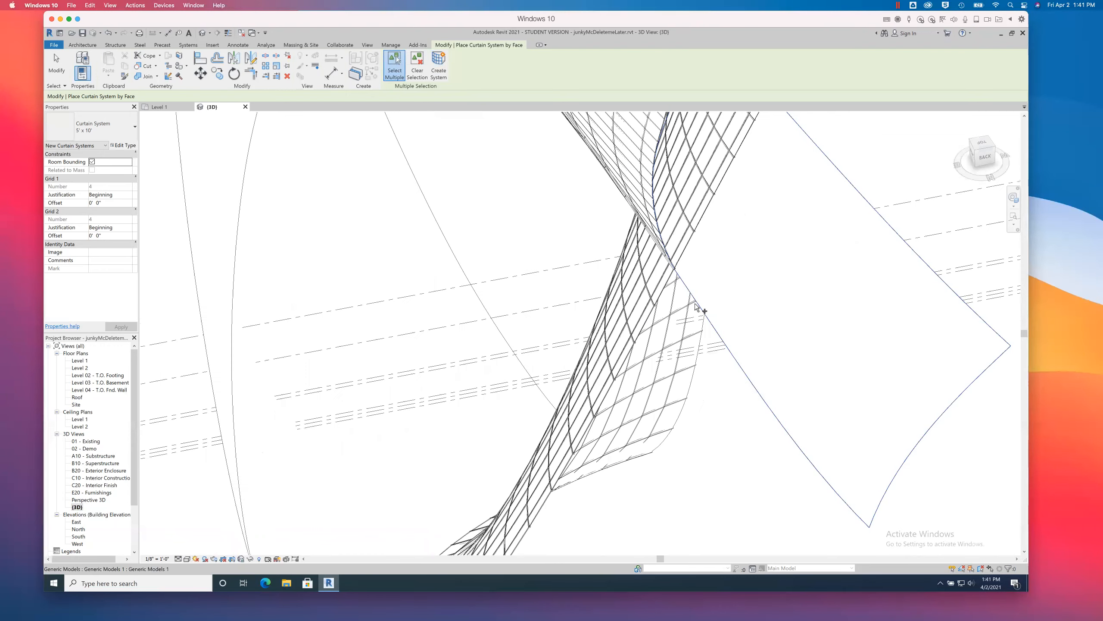
pyautogui.scroll(-2, 749, 321)
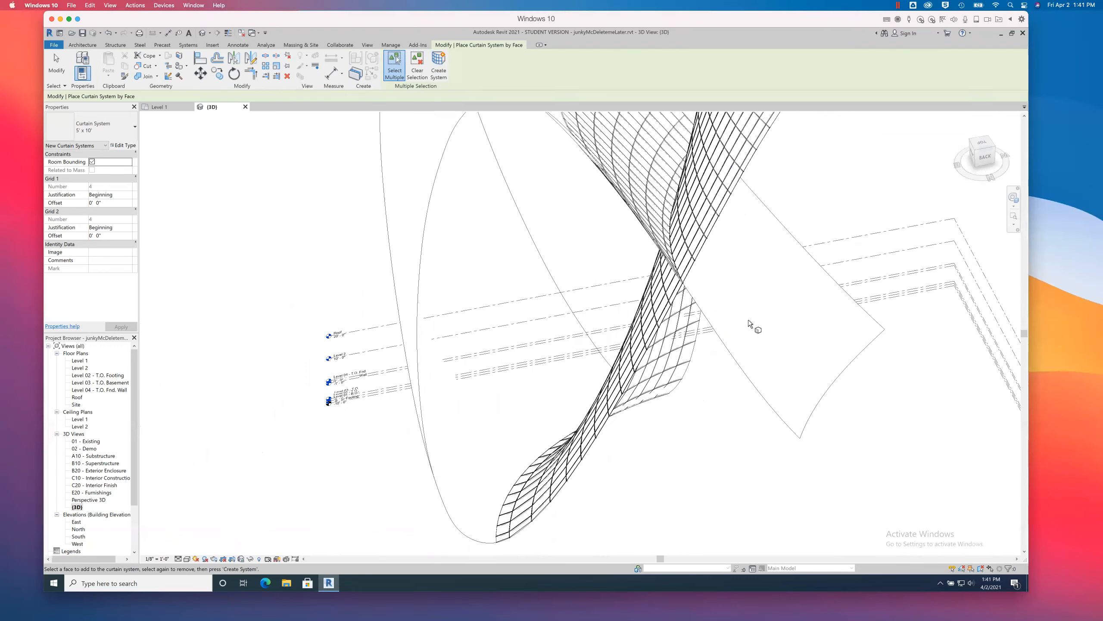
# Step: Create a 5' x 10' curtain system on the remaining blank end face of the twisted ribbon surface
pyautogui.click(394, 65)
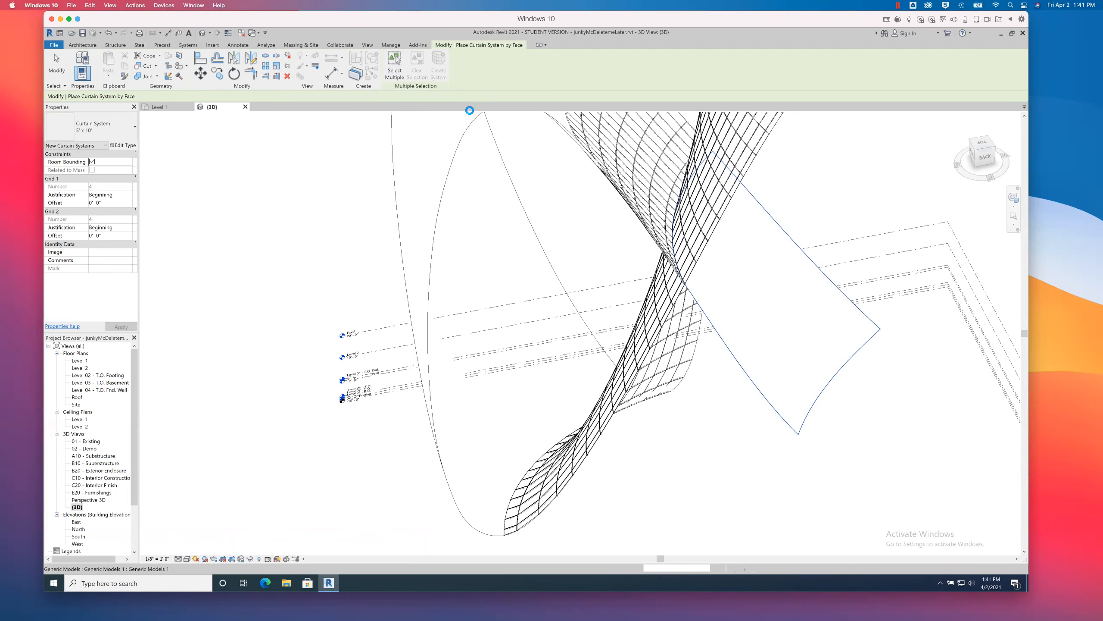
pyautogui.click(437, 65)
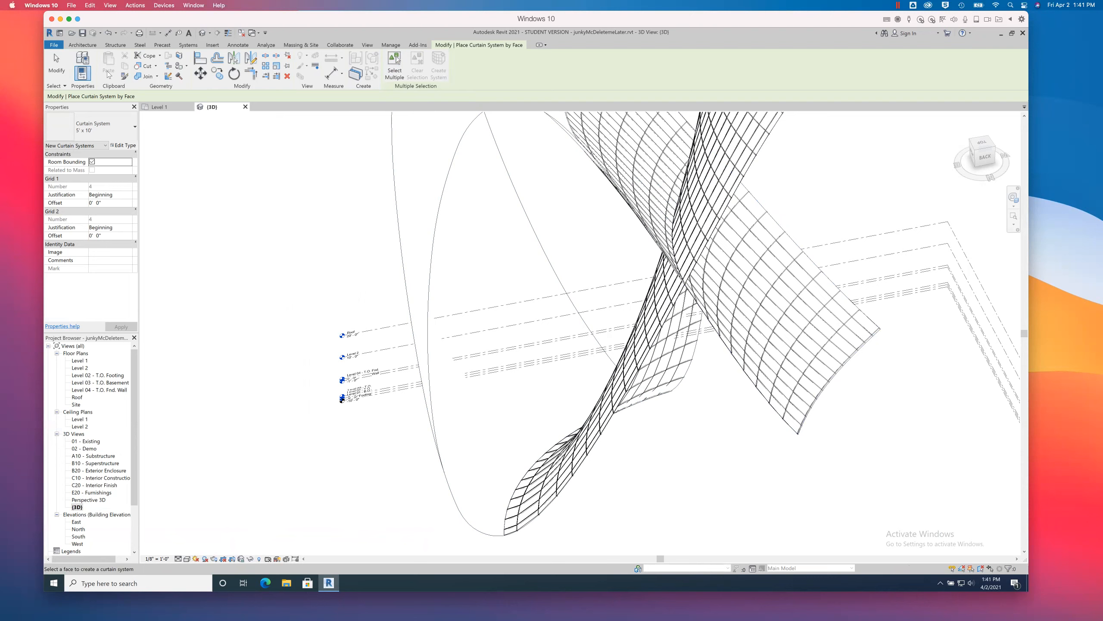
pyautogui.press('Escape')
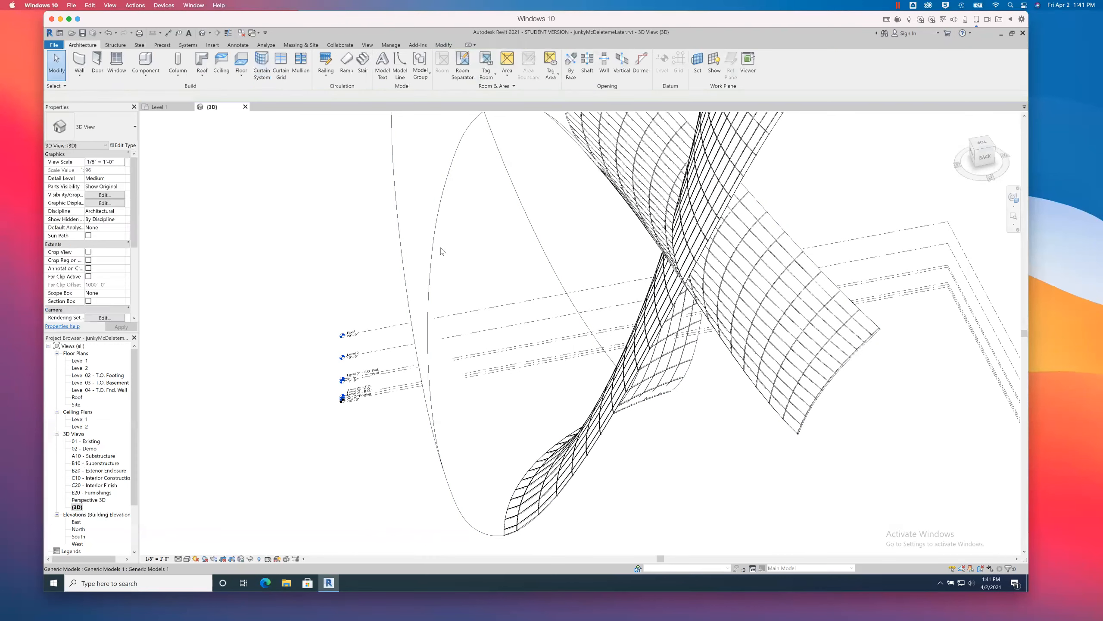
pyautogui.scroll(-5, 476, 260)
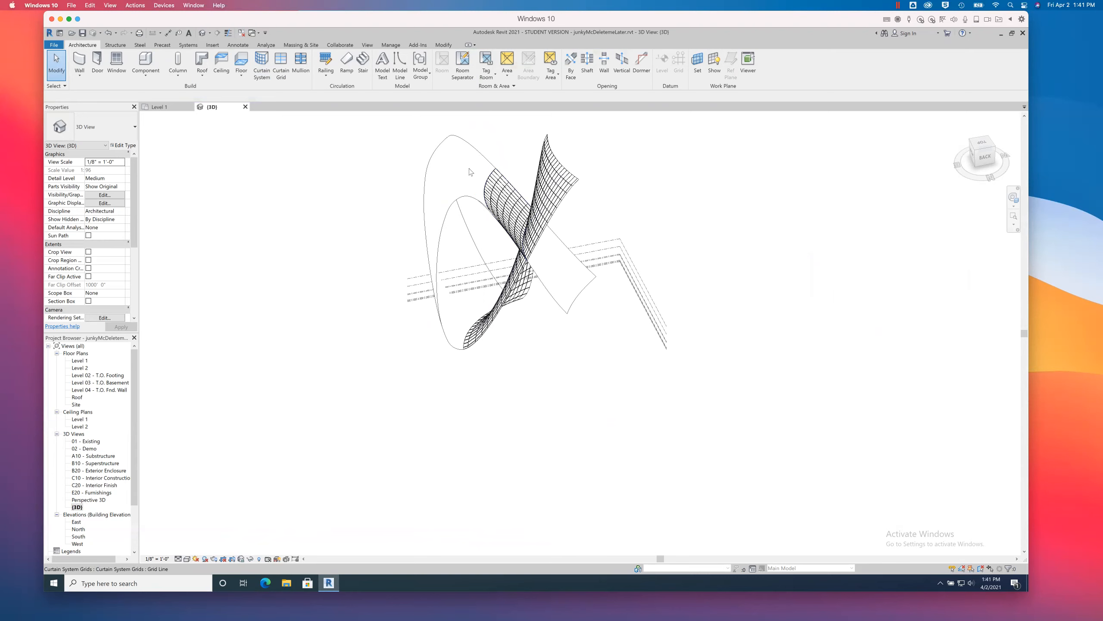
pyautogui.scroll(3, 469, 172)
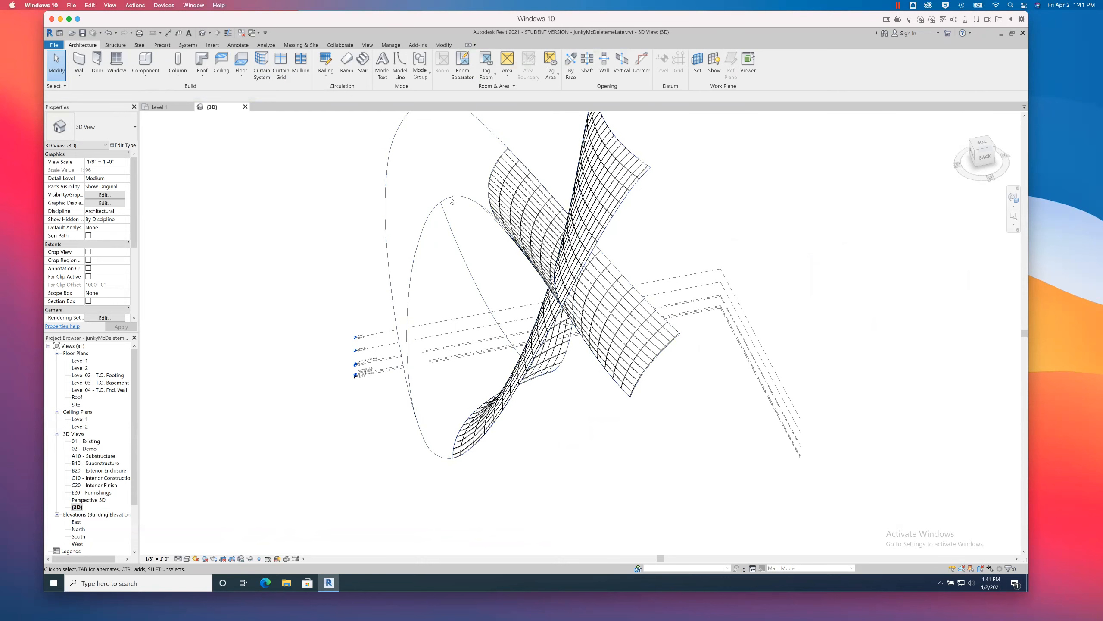
# Step: Place a Generic - 12" wall by face on the looping section of the ribbon surface
pyautogui.click(83, 75)
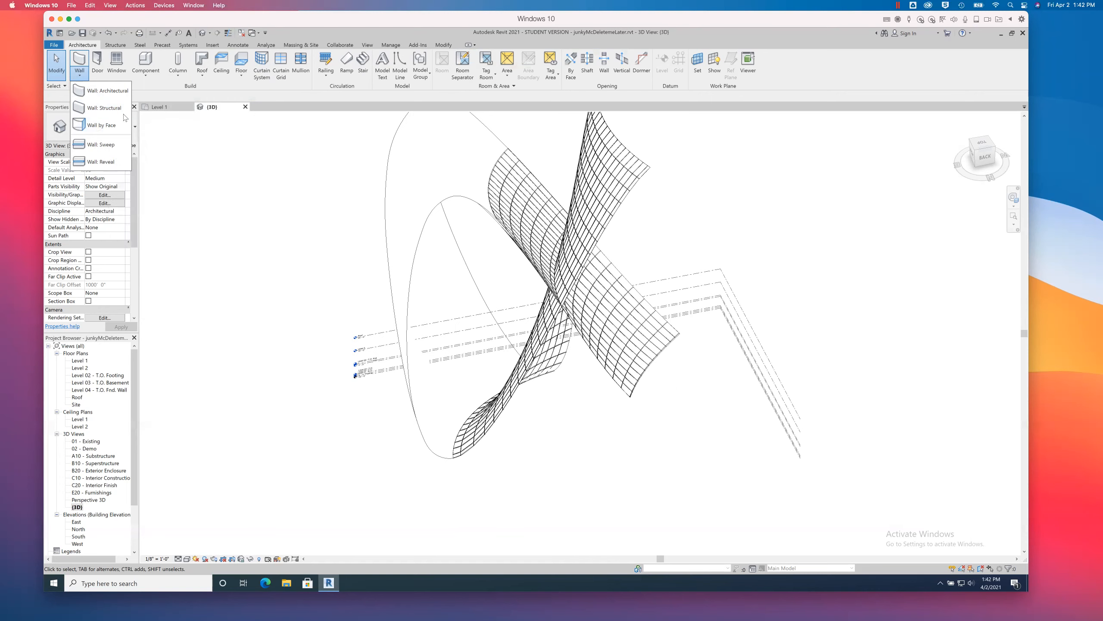
pyautogui.click(75, 125)
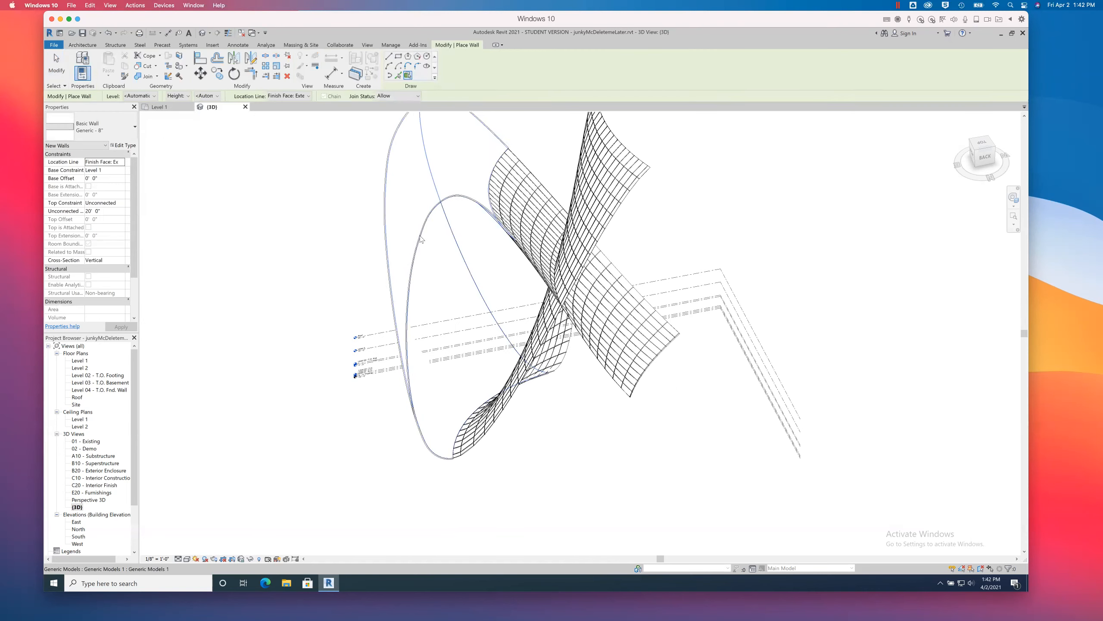
pyautogui.click(133, 127)
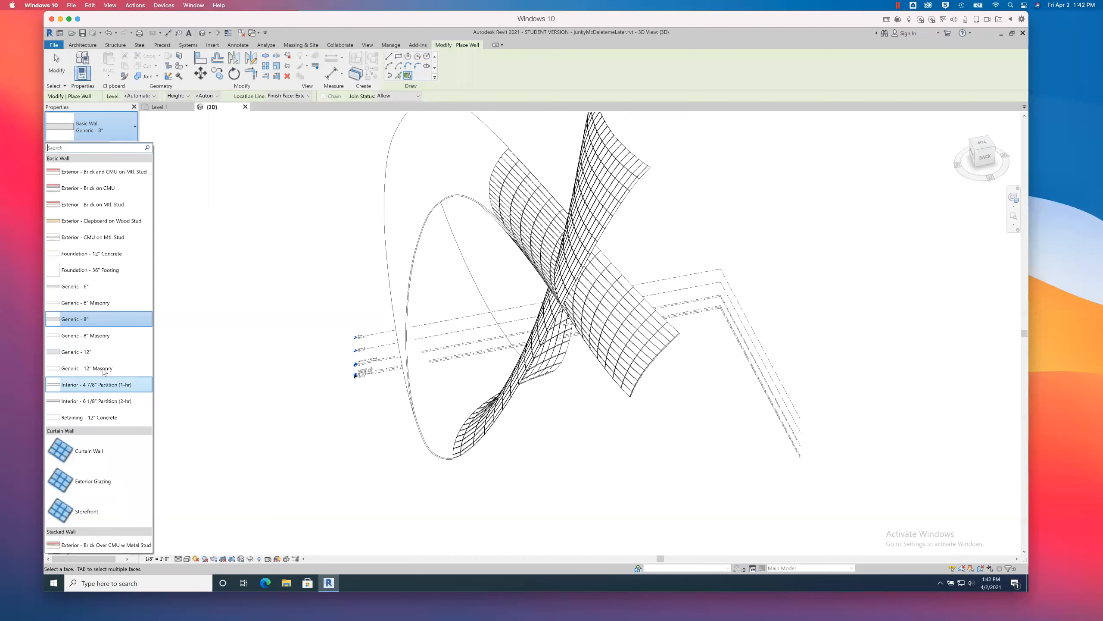
pyautogui.click(86, 357)
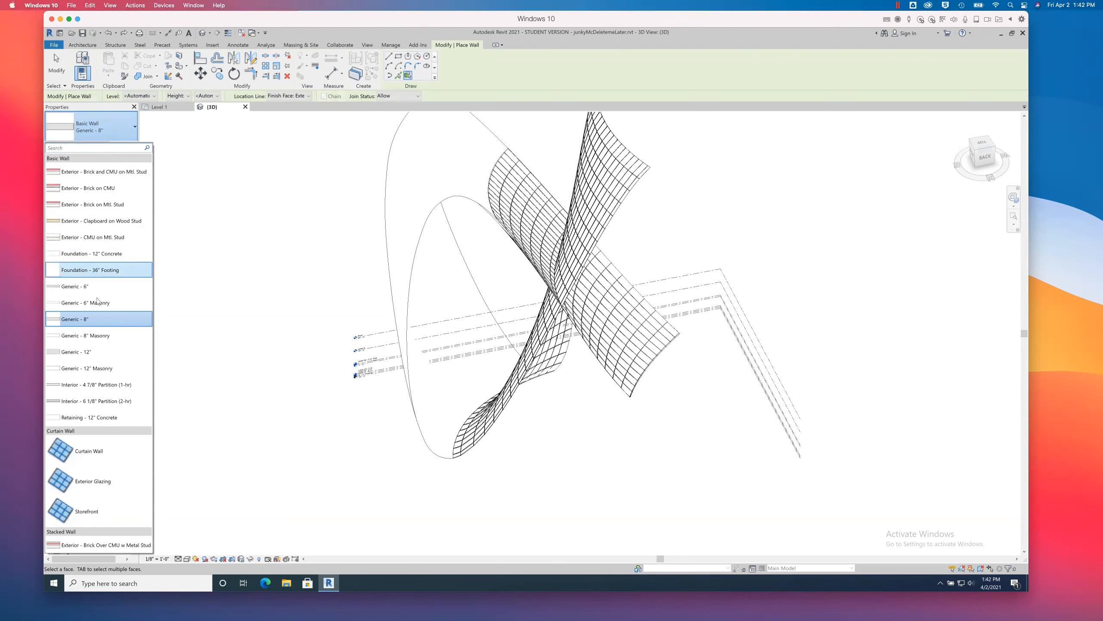
pyautogui.click(93, 353)
pyautogui.click(82, 45)
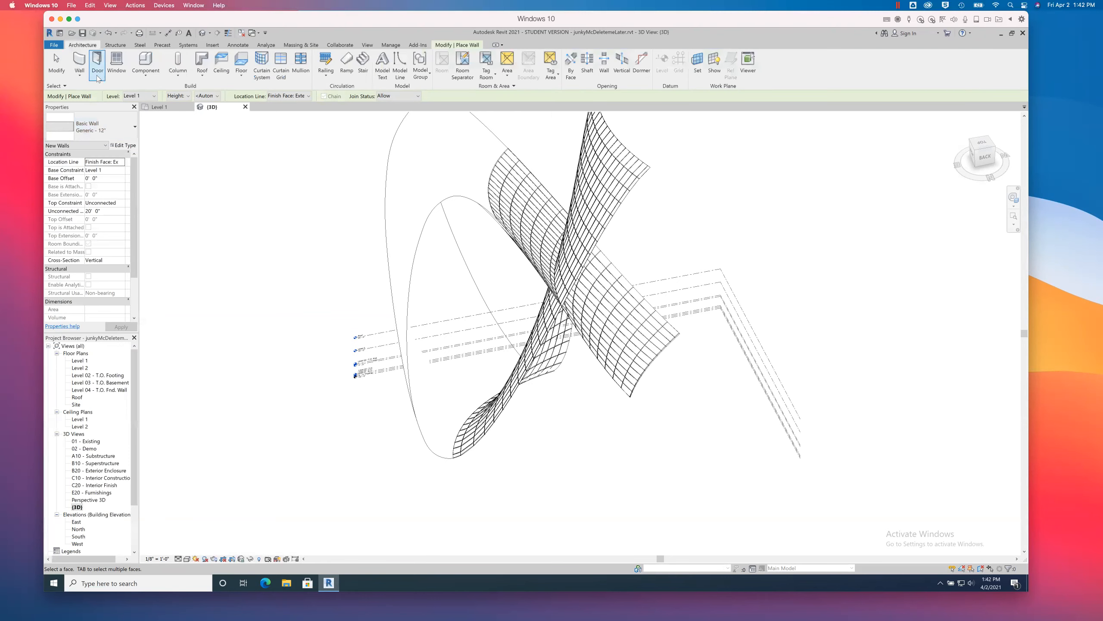
pyautogui.click(80, 74)
pyautogui.click(102, 125)
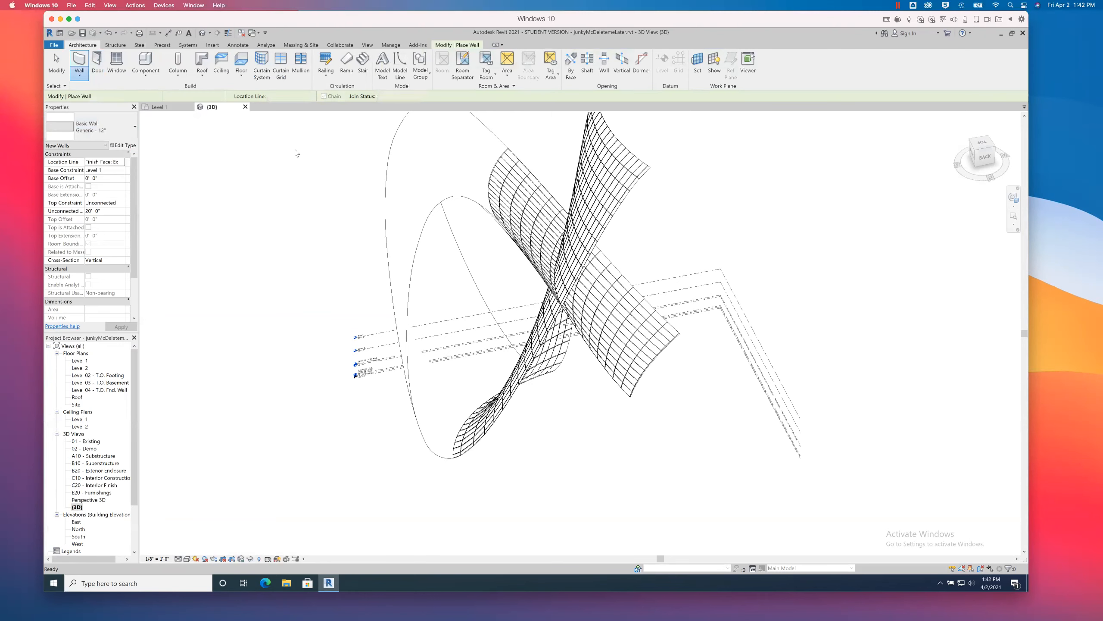
pyautogui.click(454, 201)
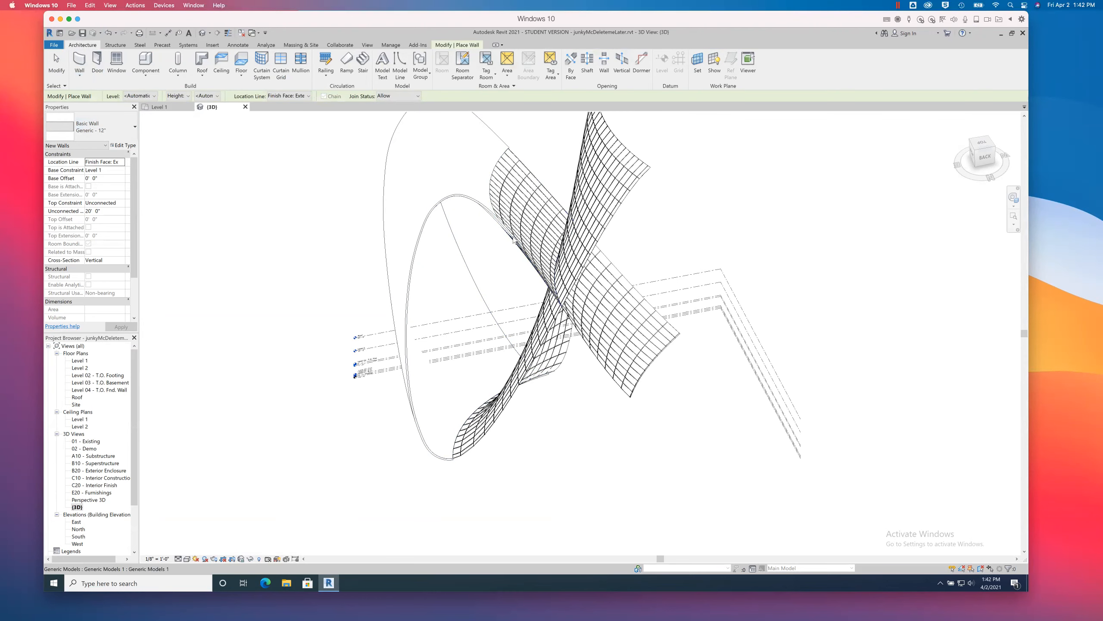
# Step: Examine the new wall's thickness along the loop's edges and where it meets the curtain systems
pyautogui.scroll(4, 514, 240)
pyautogui.scroll(8, 514, 241)
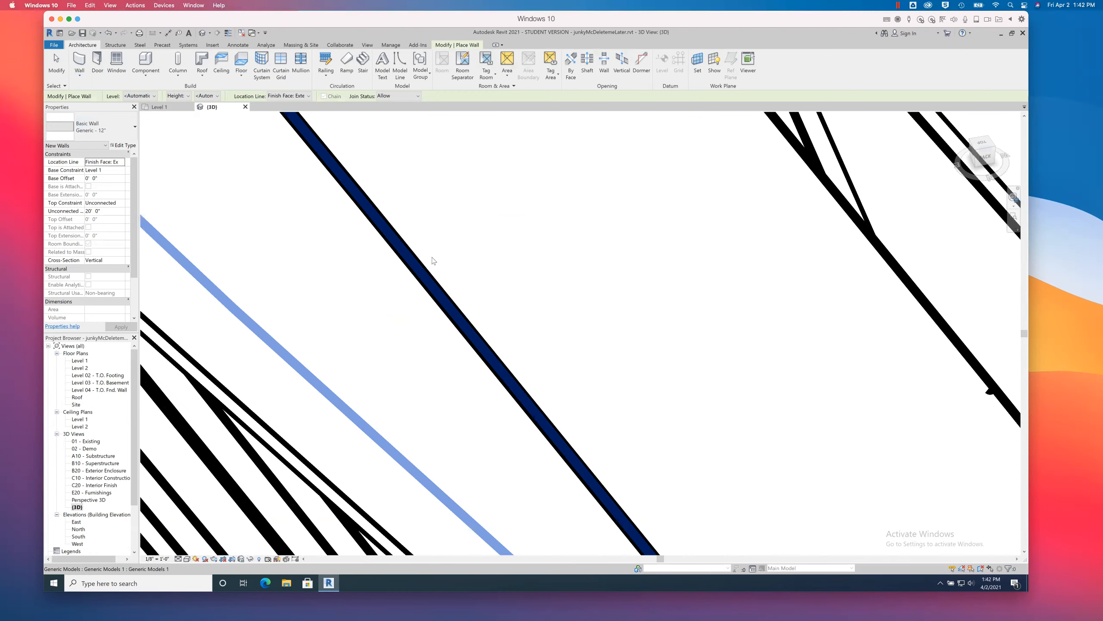
pyautogui.scroll(-8, 430, 259)
pyautogui.scroll(-4, 408, 252)
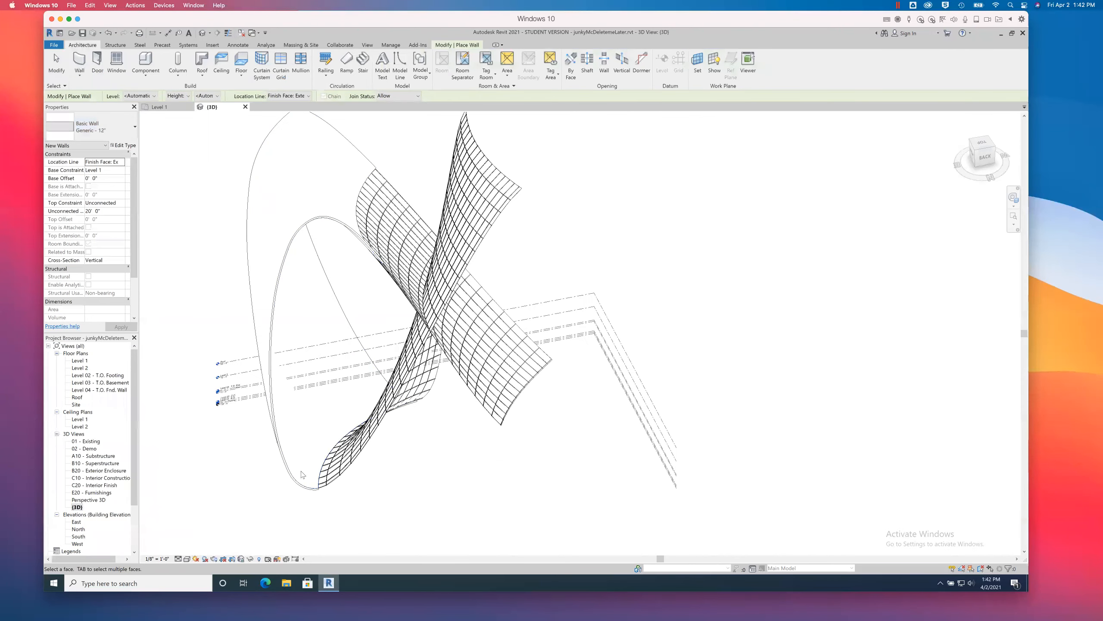
pyautogui.scroll(5, 319, 491)
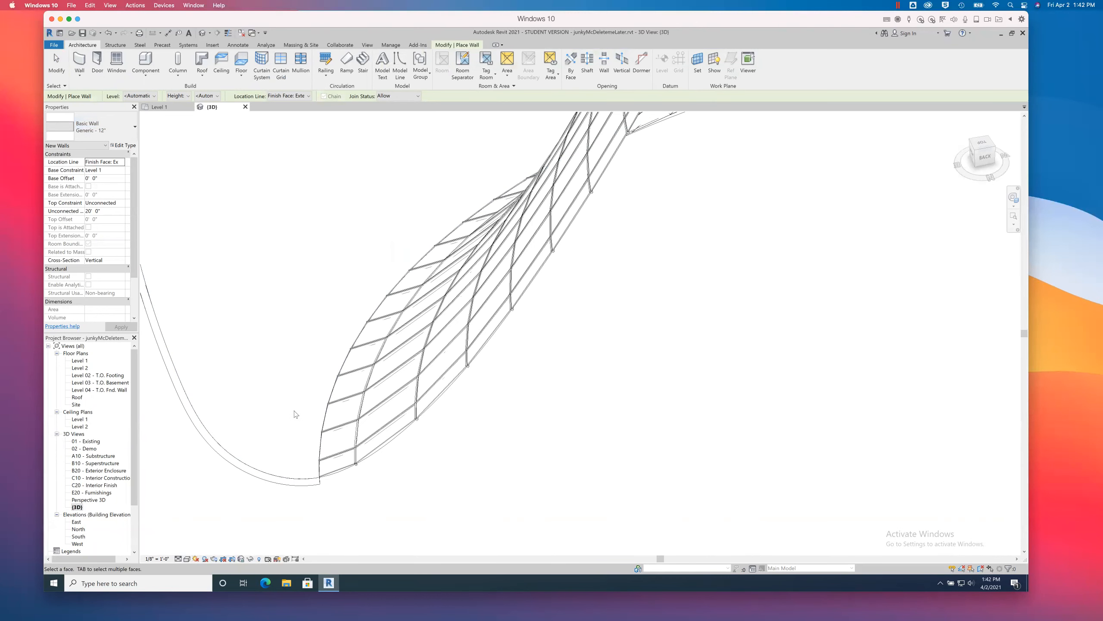
pyautogui.scroll(-6, 295, 413)
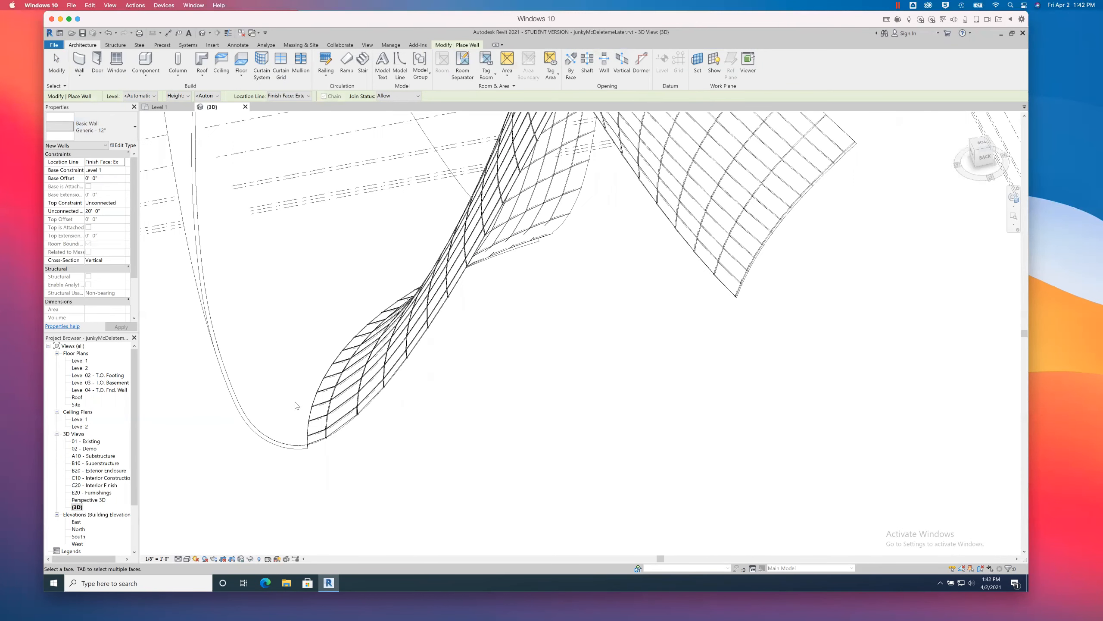
pyautogui.scroll(-4, 270, 300)
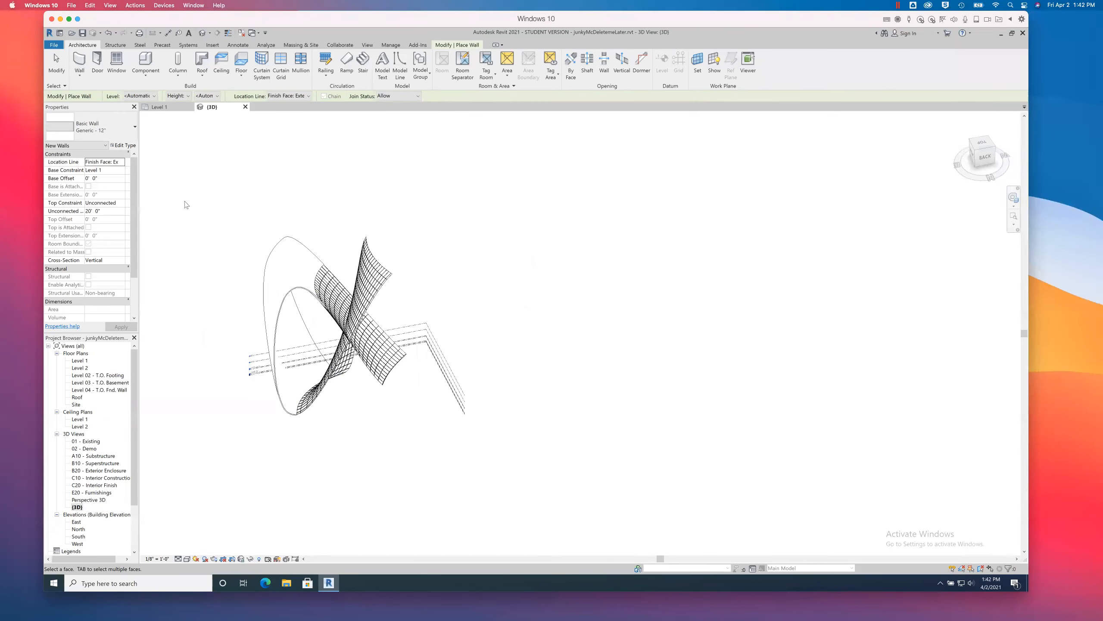
# Step: Start placing a horizontal wall reveal
pyautogui.click(80, 77)
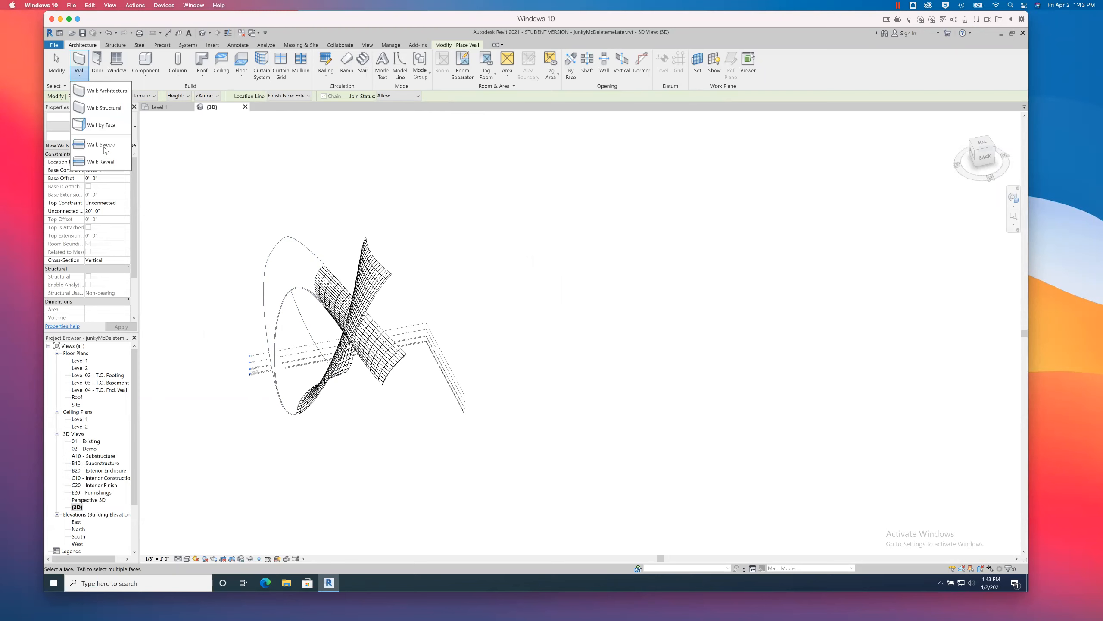
pyautogui.click(115, 163)
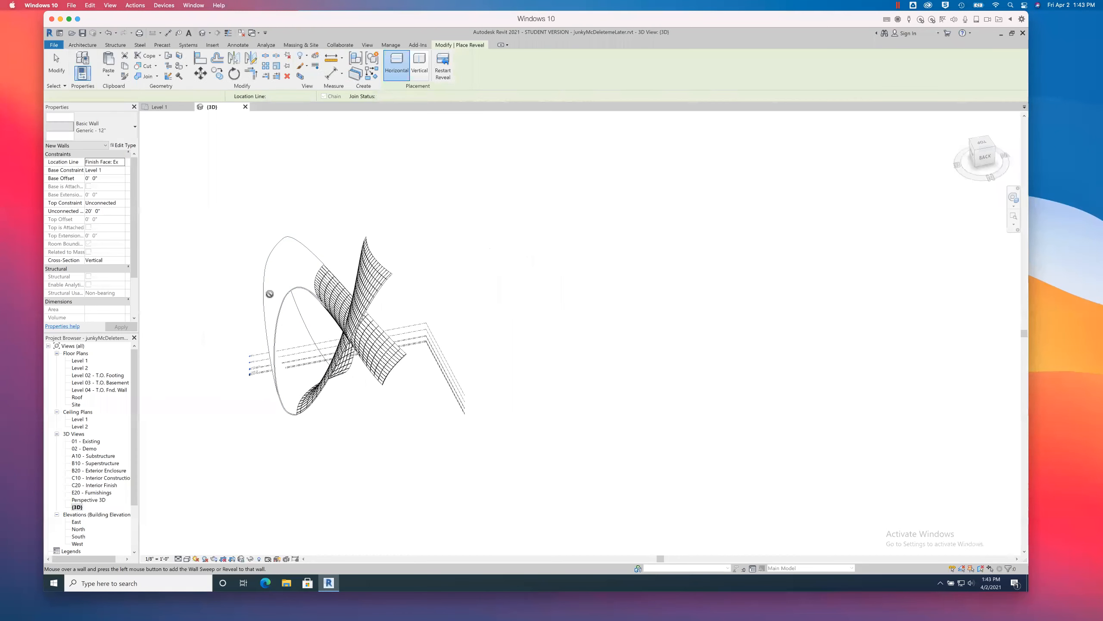
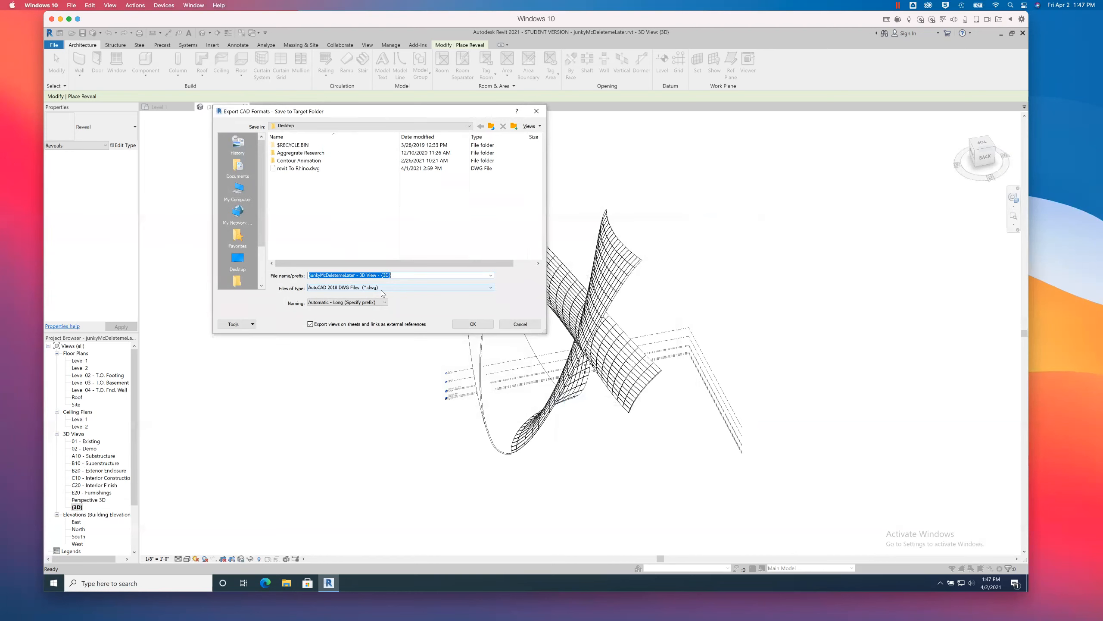
# Step: Export the 3D view to the Desktop as an AutoCAD 2018 DWG file named iamdeadinside
pyautogui.write('iamdeadinside')
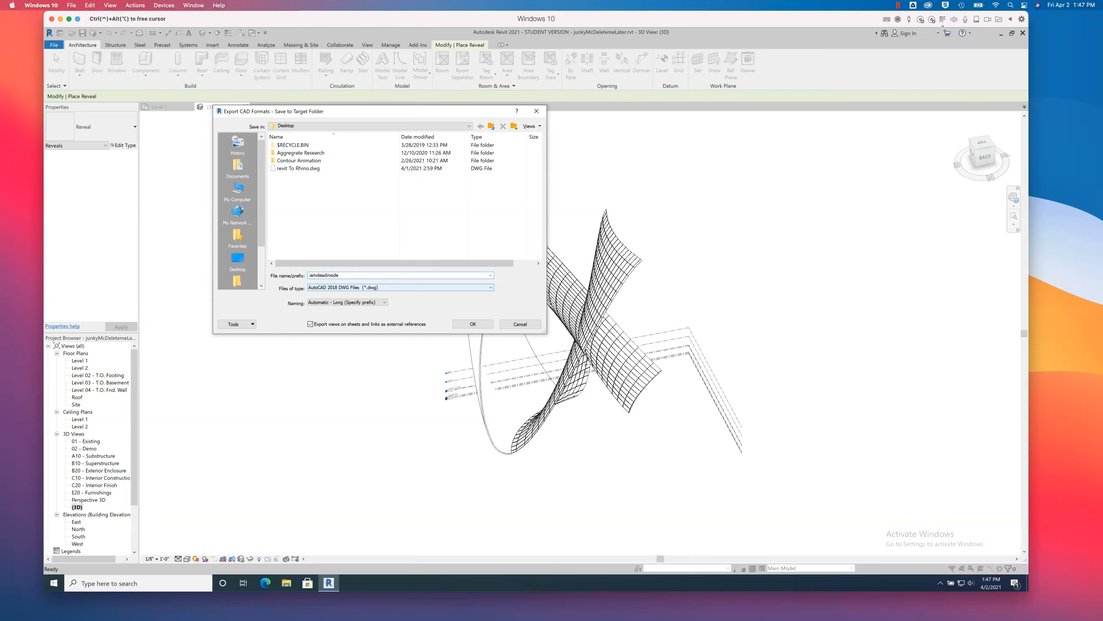
pyautogui.press('Return')
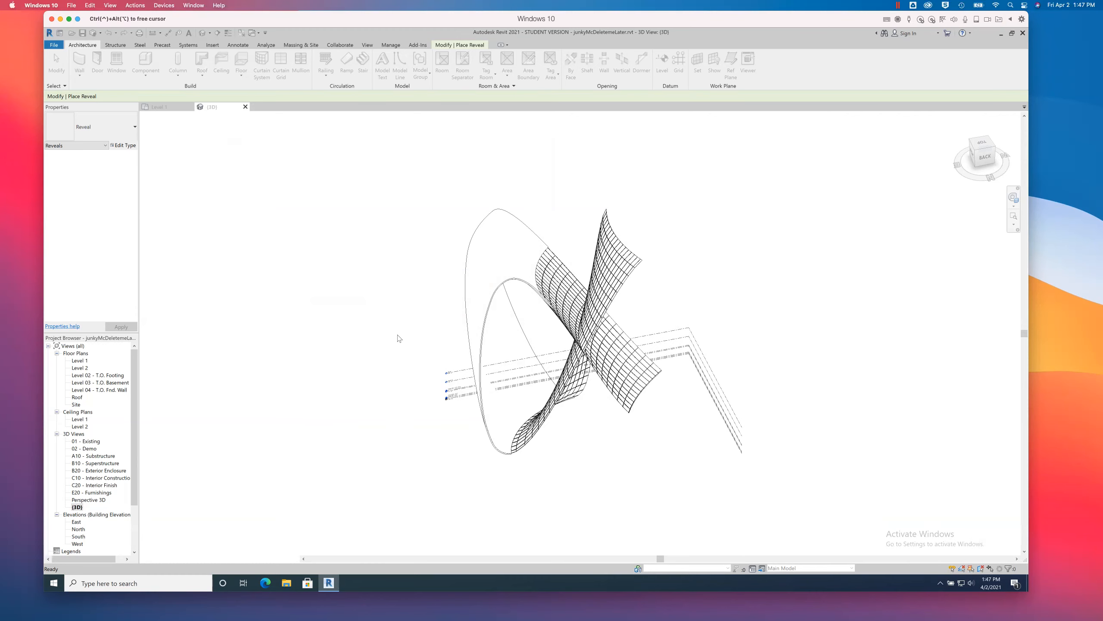
# Step: Switch to Rhino 7, open the recent file RhinoToRevitExample.3dm and close the floating Curve From Object toolbar
pyautogui.hotkey('ctrl', 'Up')
pyautogui.hotkey('ctrl', 'Up')
pyautogui.click(1024, 34)
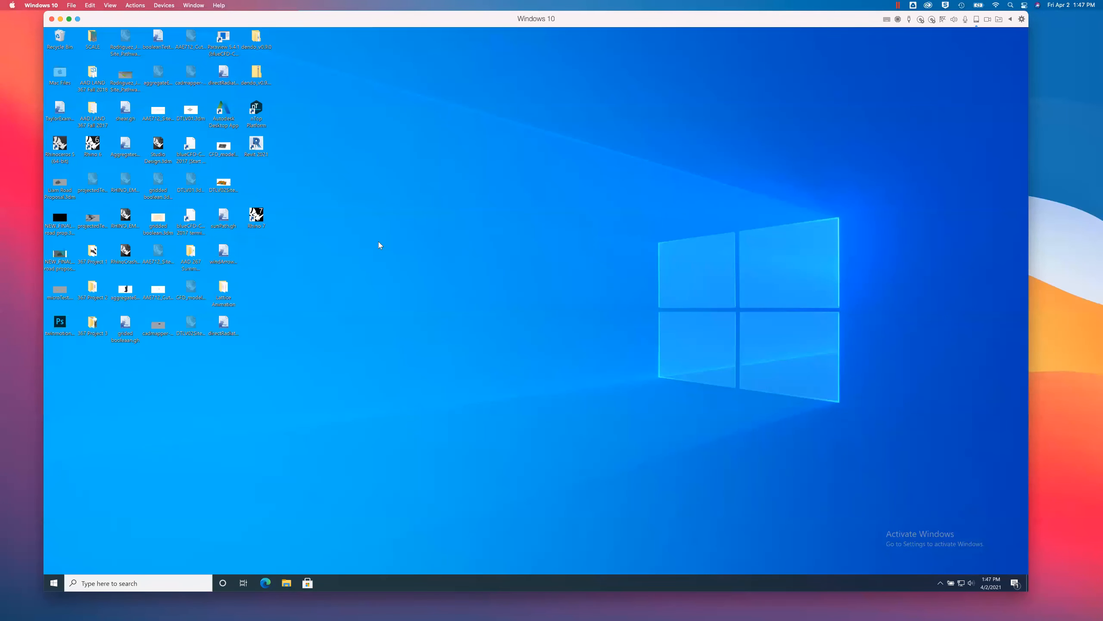
pyautogui.doubleClick(256, 214)
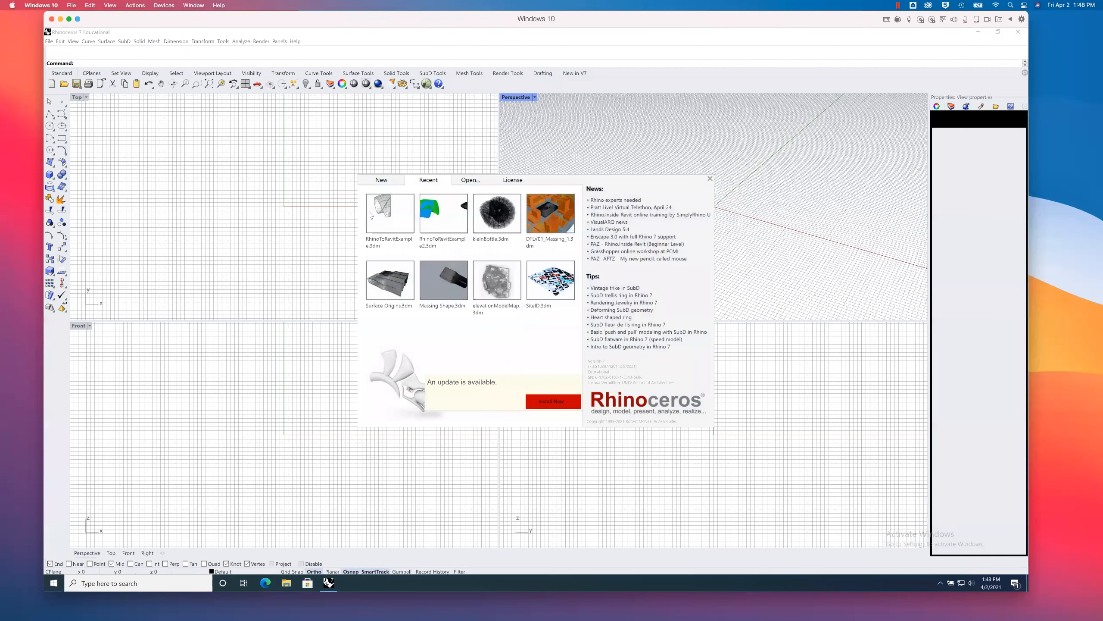
pyautogui.click(370, 214)
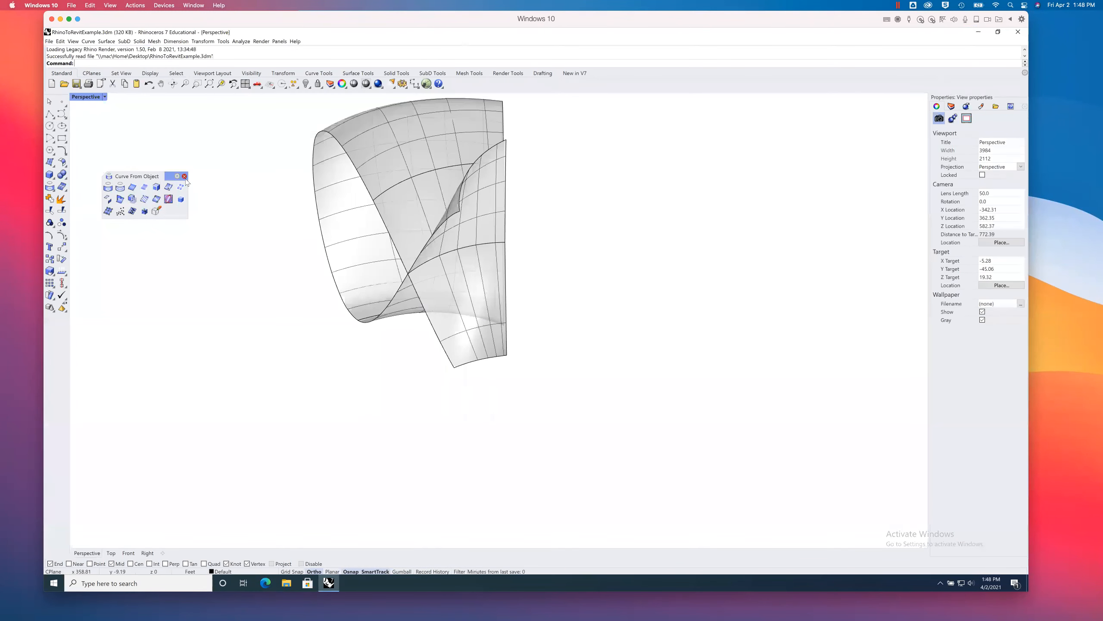
pyautogui.click(184, 175)
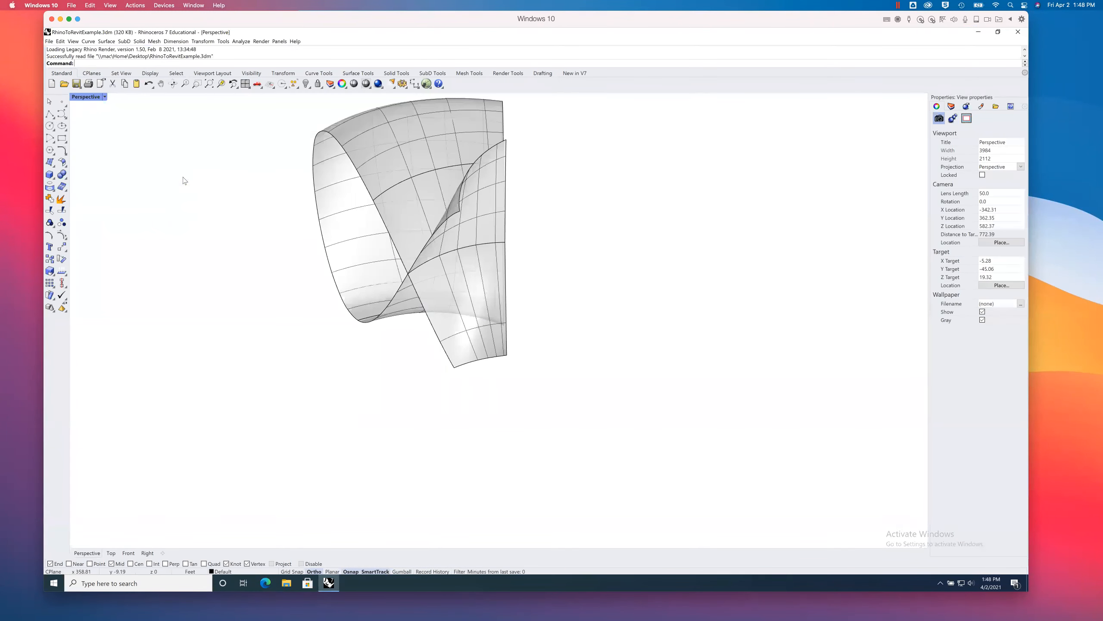
# Step: Select all curves in the model with SelCrv and delete them, keeping only the ribbon surface
pyautogui.keyDown('shift'); pyautogui.moveTo(419, 309); pyautogui.dragTo(491, 353, button='right'); pyautogui.keyUp('shift')
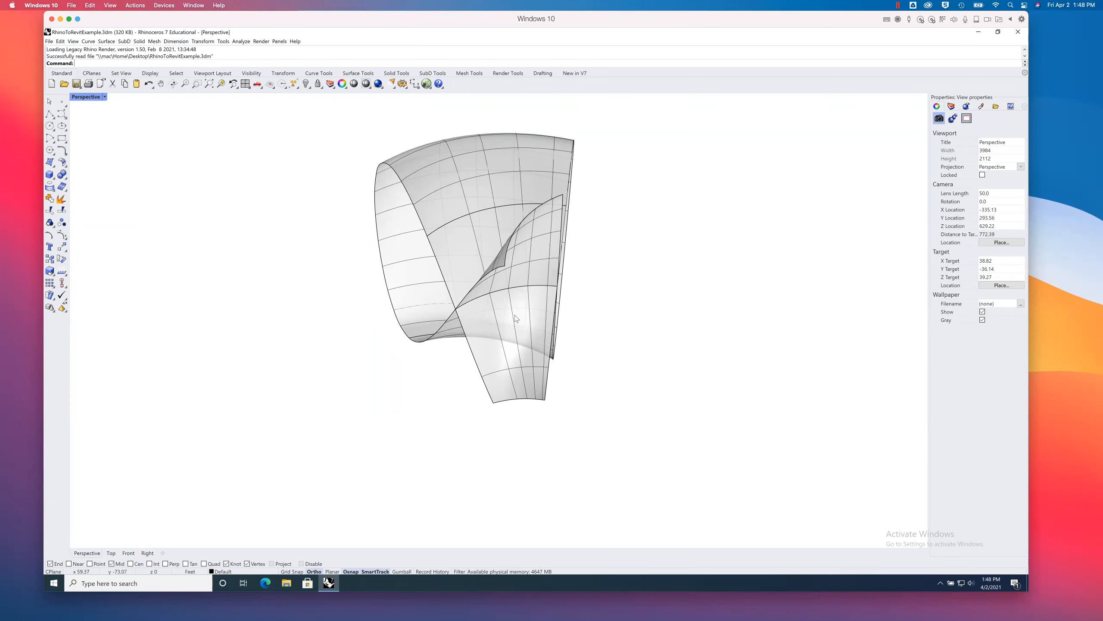
pyautogui.scroll(-6, 521, 322)
pyautogui.moveTo(537, 331); pyautogui.dragTo(550, 381, button='right')
pyautogui.click(546, 377)
pyautogui.click(564, 403)
pyautogui.press('Escape')
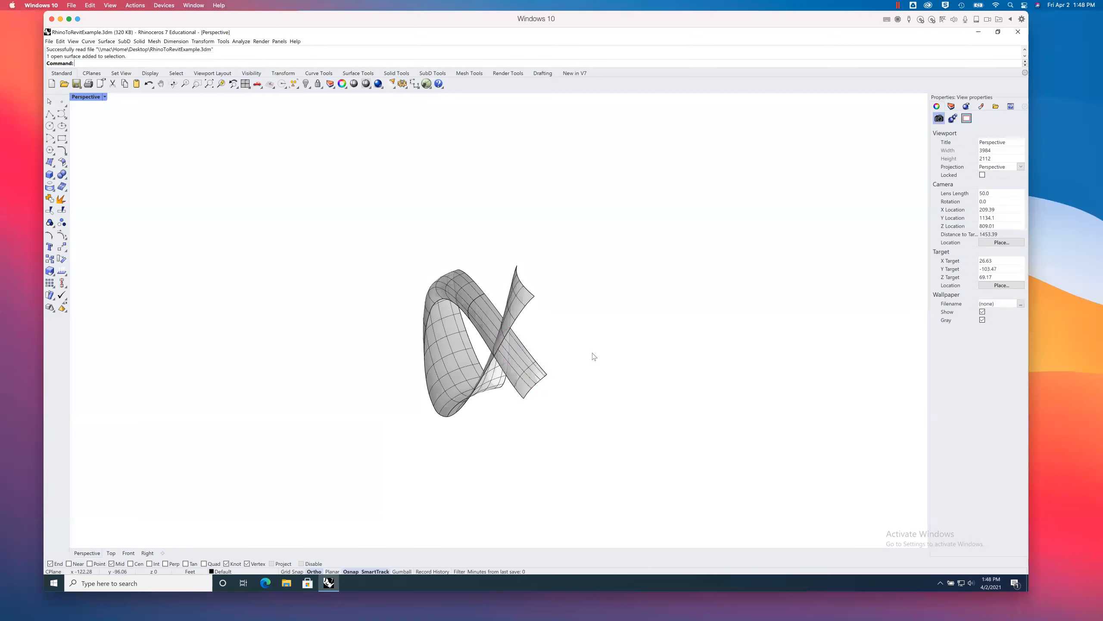
pyautogui.write('SelCrv')
pyautogui.press('Return')
pyautogui.press('Delete')
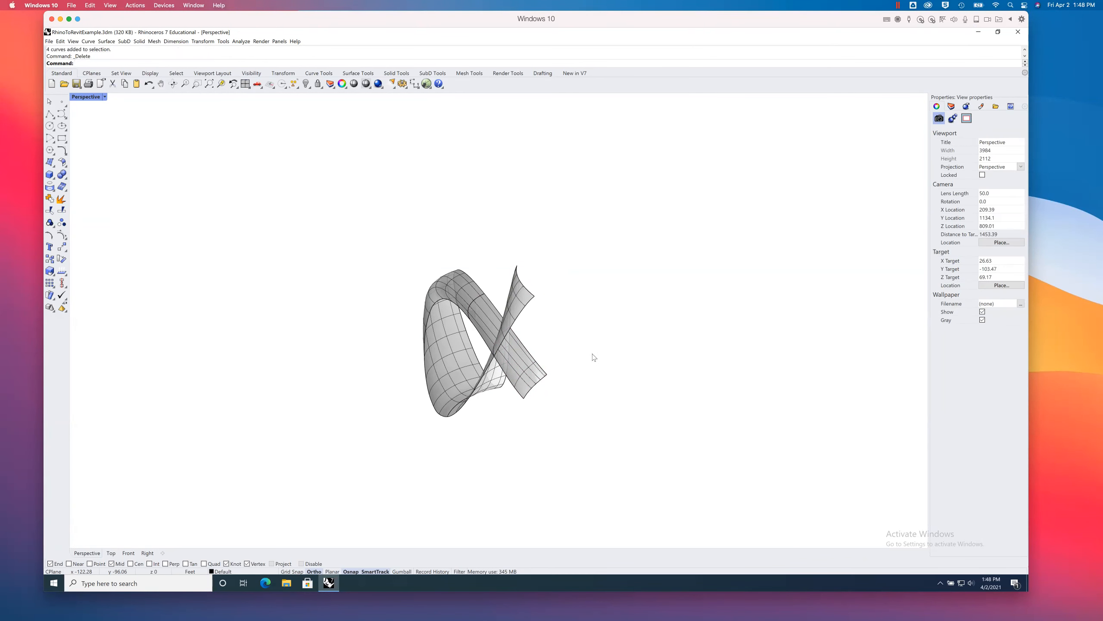
# Step: Import iamdeadinside.dwg from the Desktop into the model, using Feet as model units and Inches as layout units
pyautogui.moveTo(579, 360); pyautogui.dragTo(517, 344, button='right')
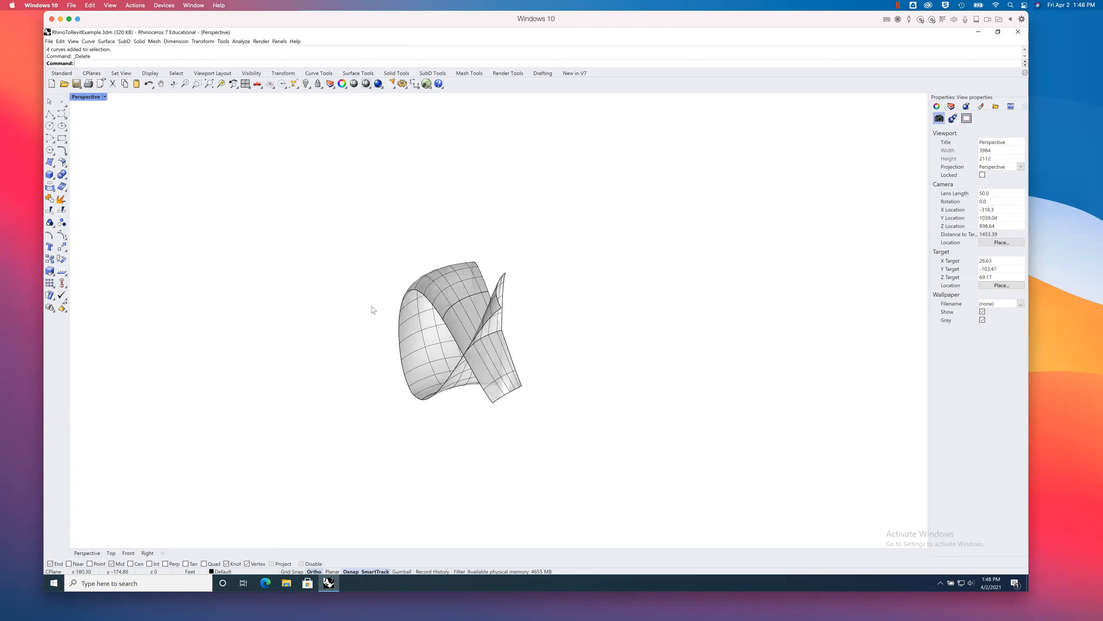
pyautogui.click(48, 43)
pyautogui.click(614, 177)
pyautogui.click(49, 42)
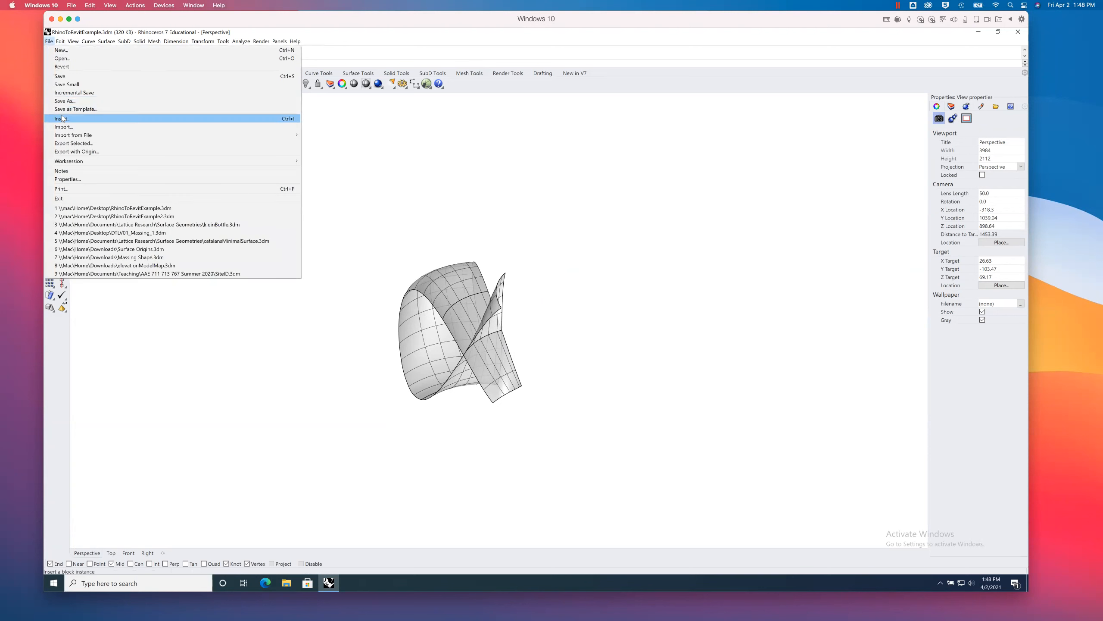
pyautogui.click(63, 126)
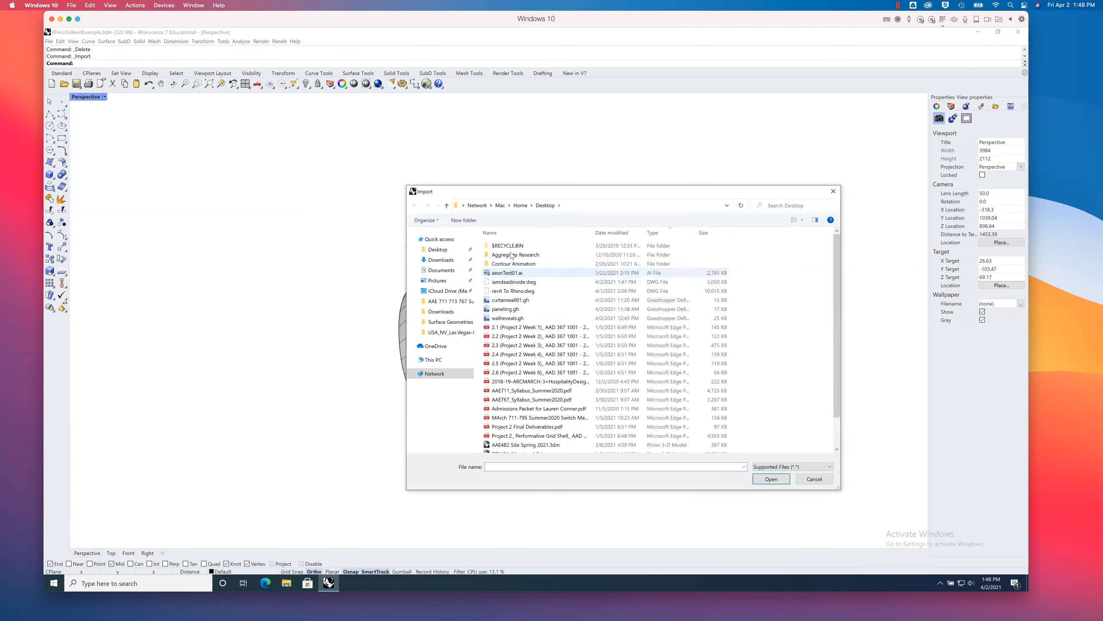
pyautogui.click(504, 282)
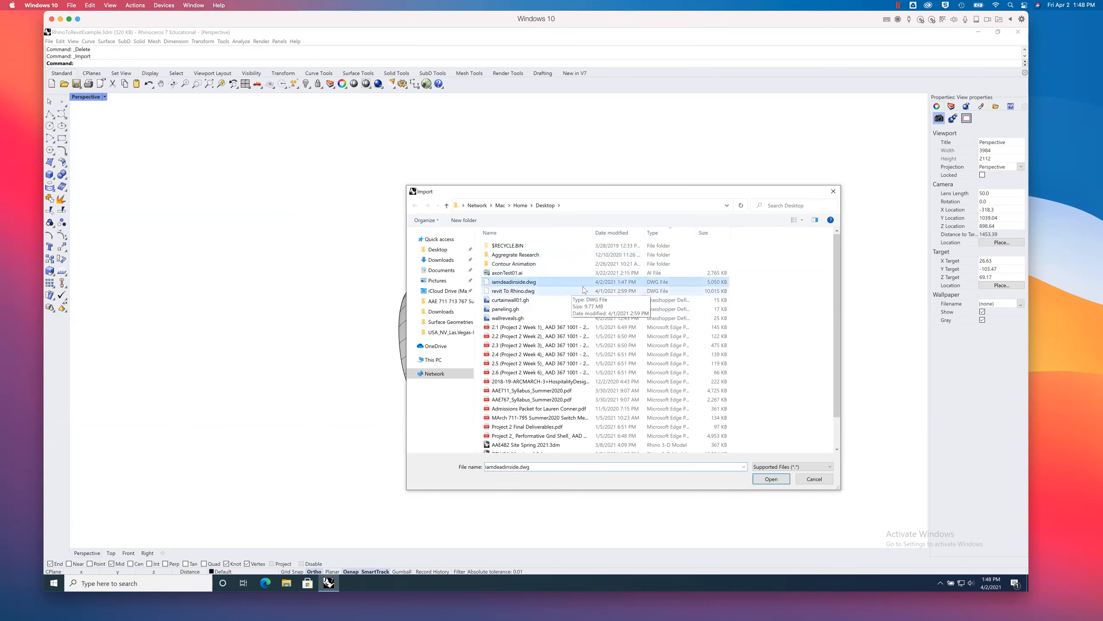
pyautogui.click(768, 478)
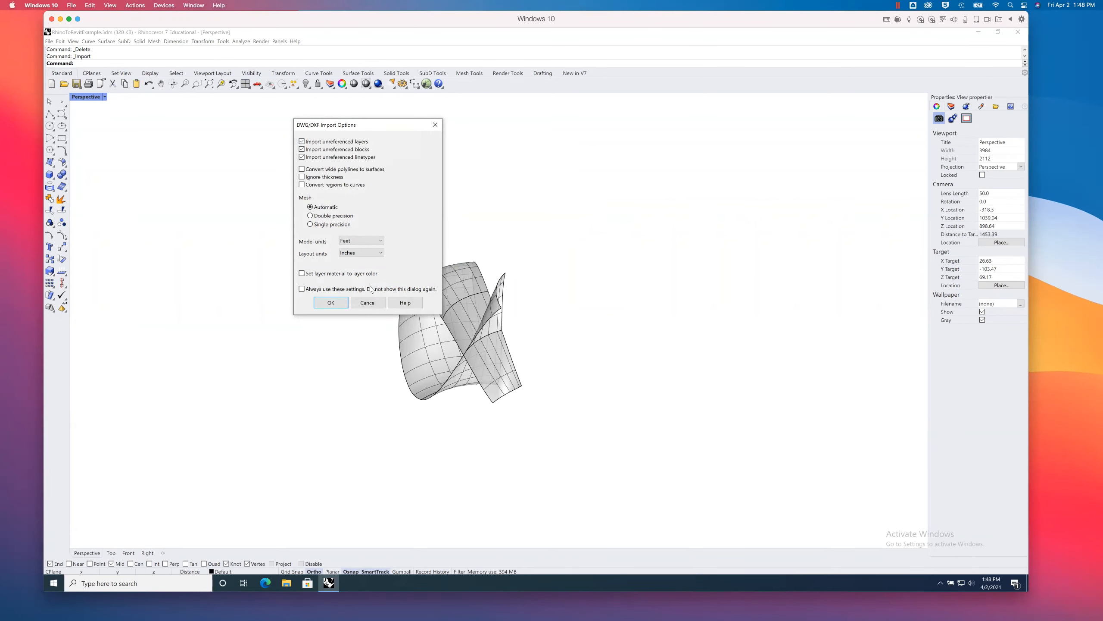
pyautogui.click(334, 304)
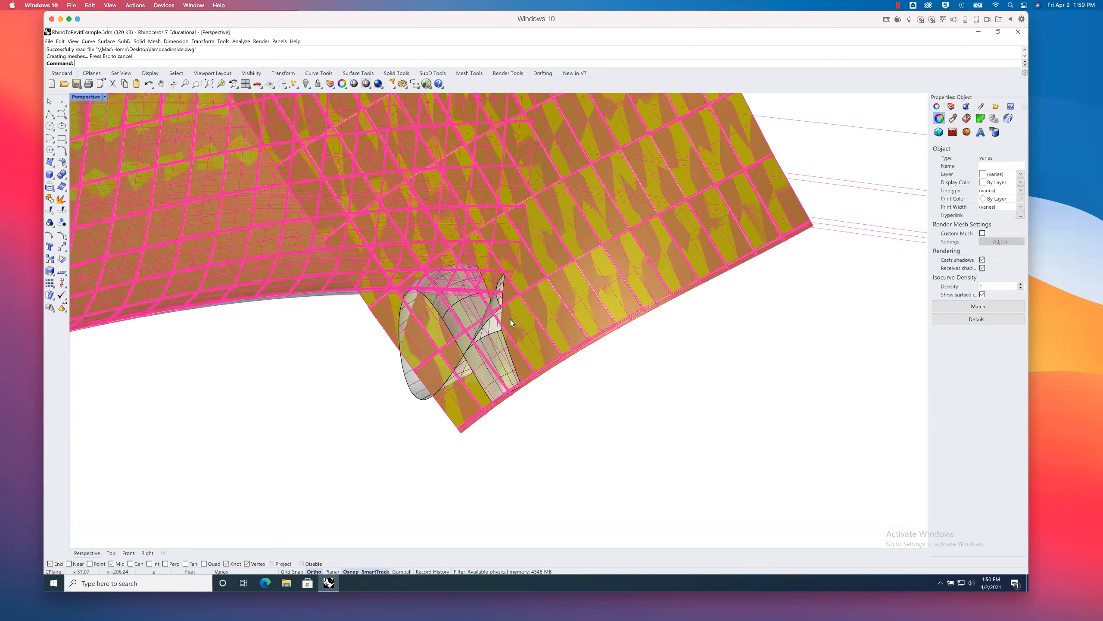
# Step: Scale the imported DWG geometry by a factor of 1/12 from a base point beside the panelled strip's end, leaving nothing selected
pyautogui.scroll(-1, 510, 322)
pyautogui.scroll(-1, 511, 323)
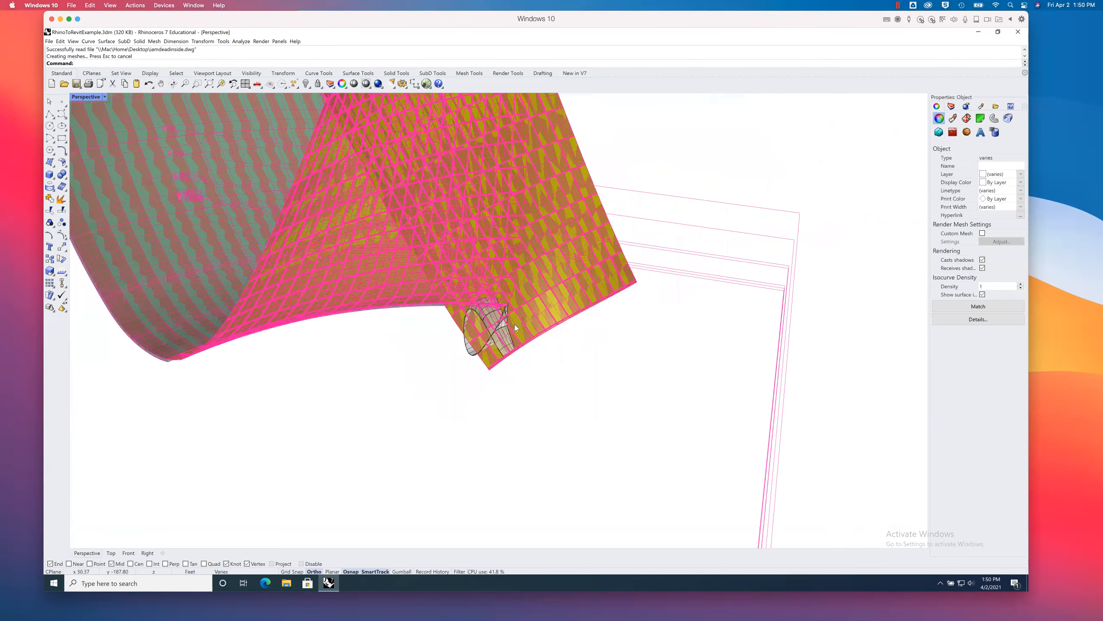
pyautogui.scroll(-3, 514, 324)
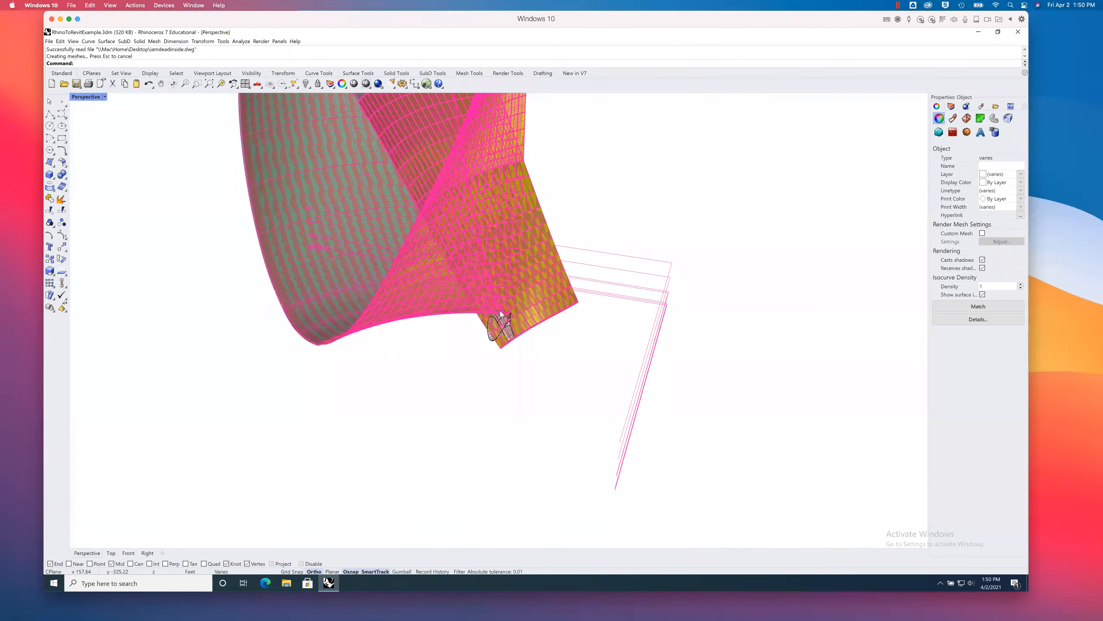
pyautogui.write('Scale')
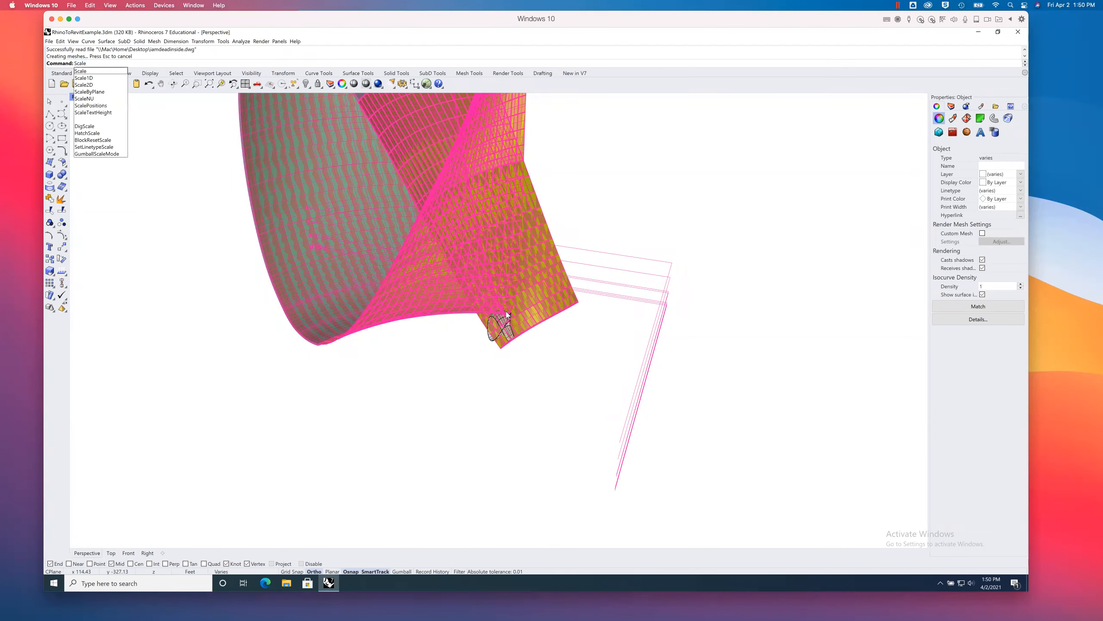
pyautogui.press('Return')
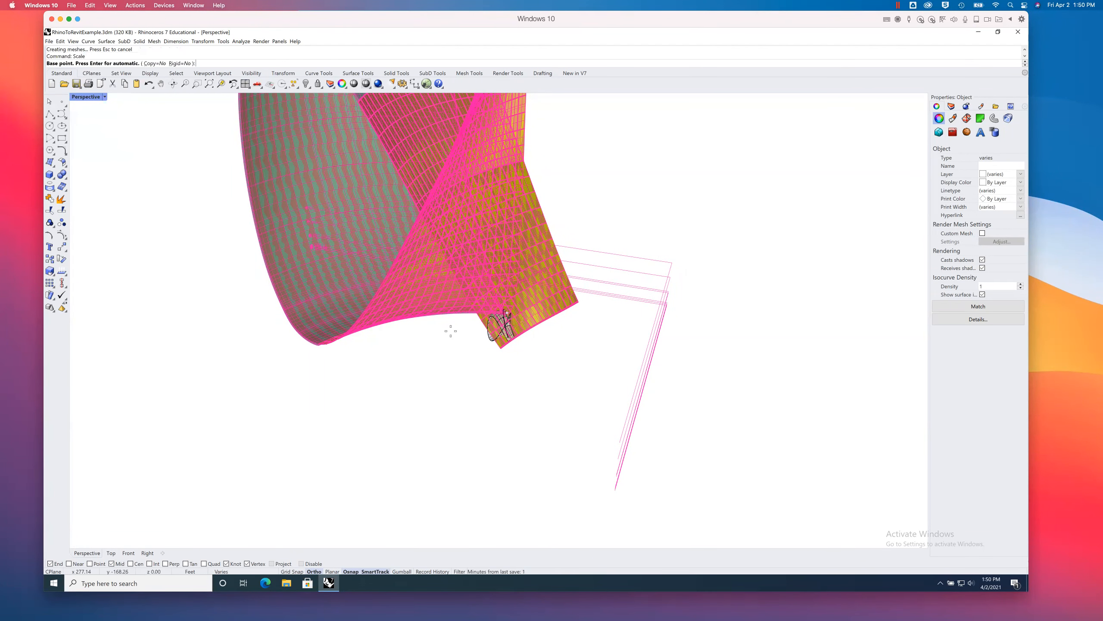
pyautogui.scroll(2, 504, 349)
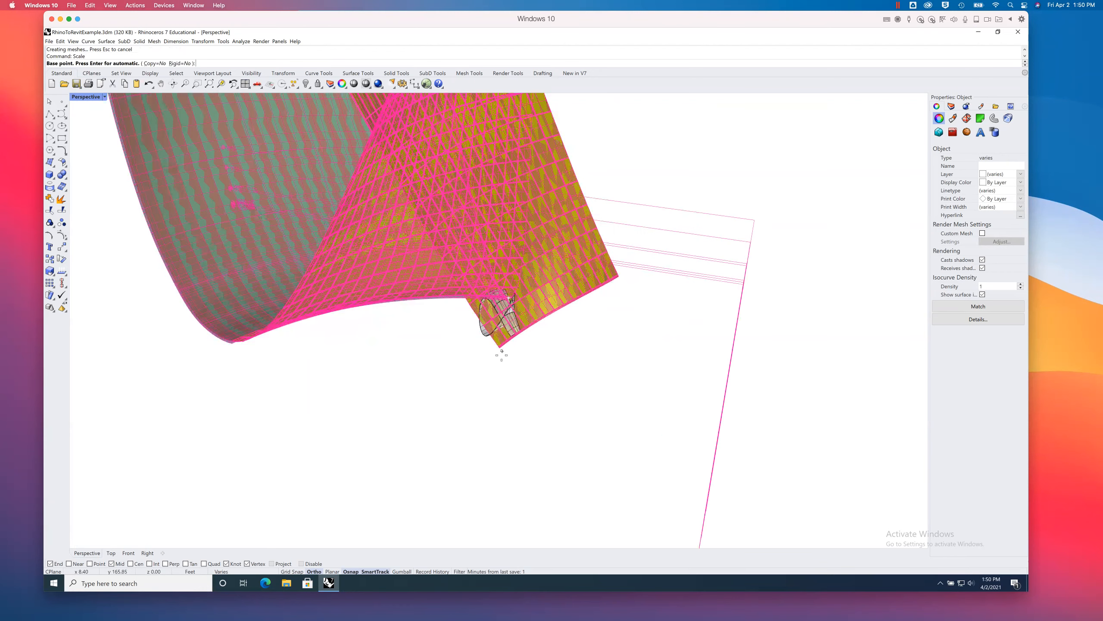
pyautogui.scroll(2, 503, 350)
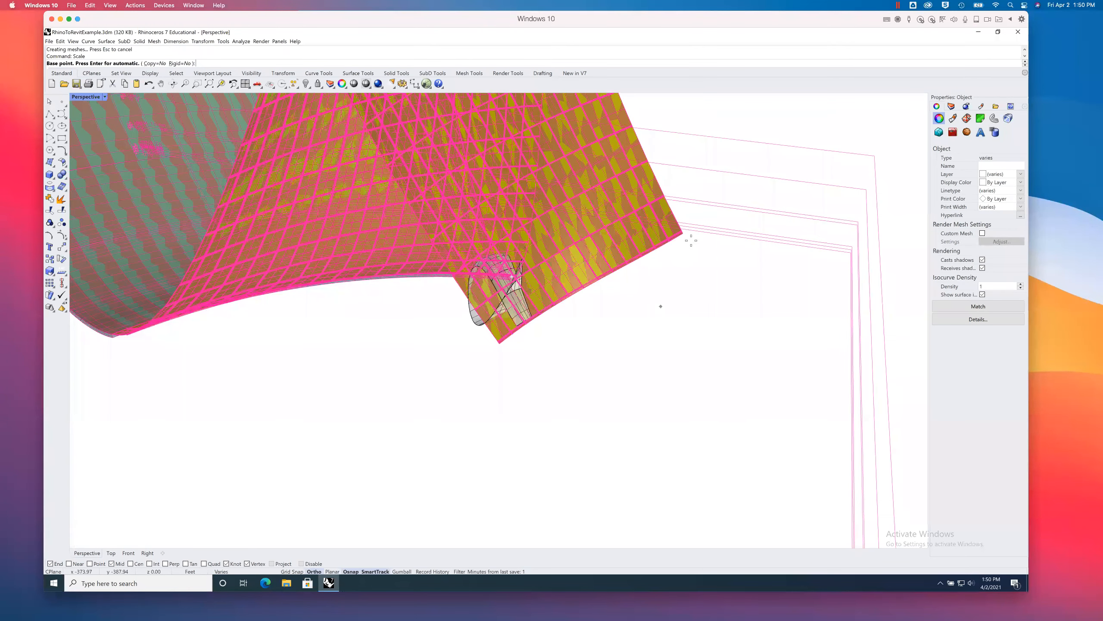
pyautogui.click(691, 241)
pyautogui.write('1/12')
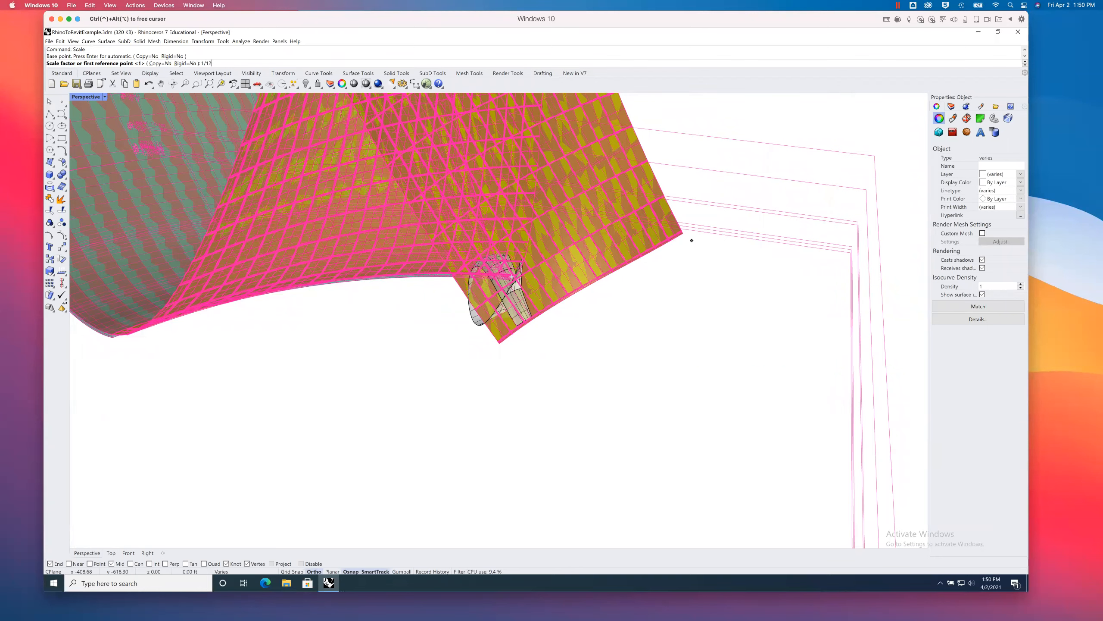
pyautogui.press('Return')
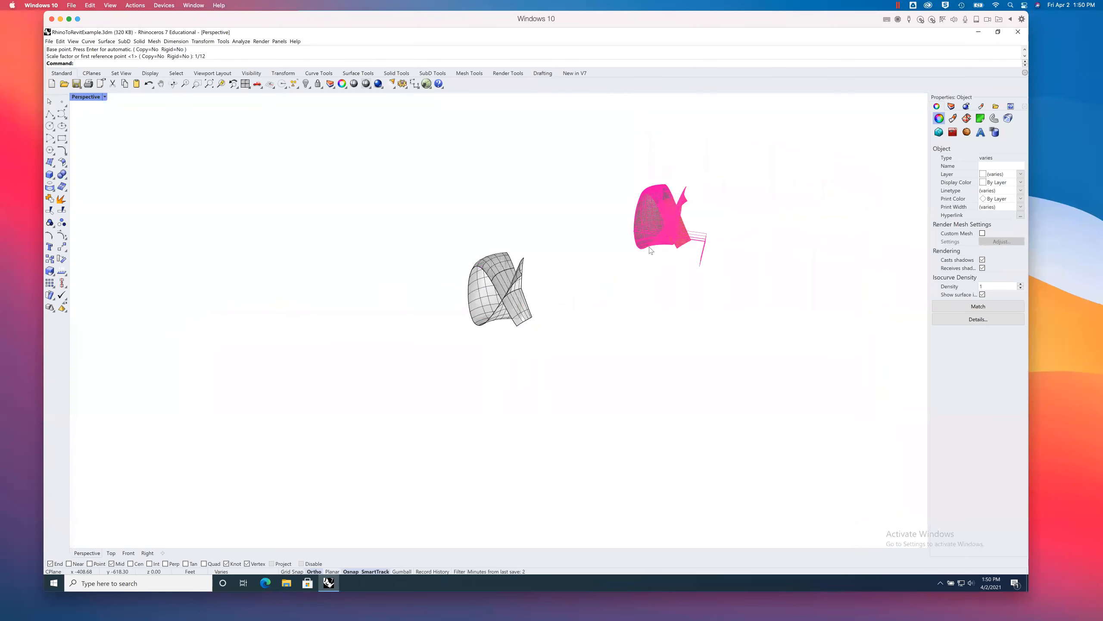
pyautogui.press('Escape')
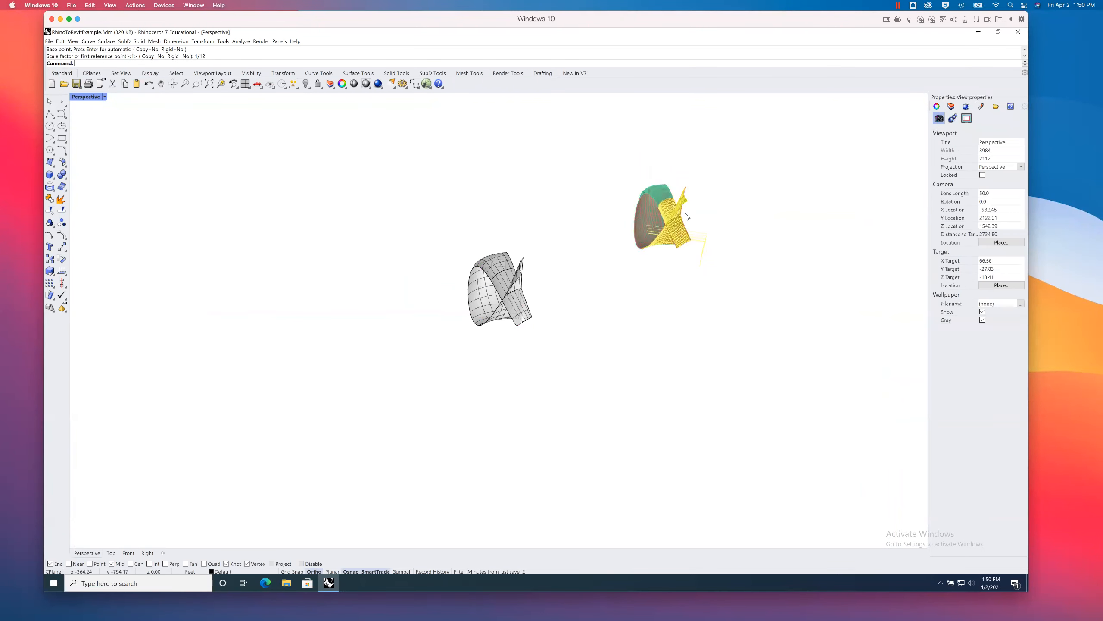
# Step: Select all objects on the A-FLOR-LEVL layer and delete them
pyautogui.scroll(1, 687, 216)
pyautogui.scroll(3, 687, 217)
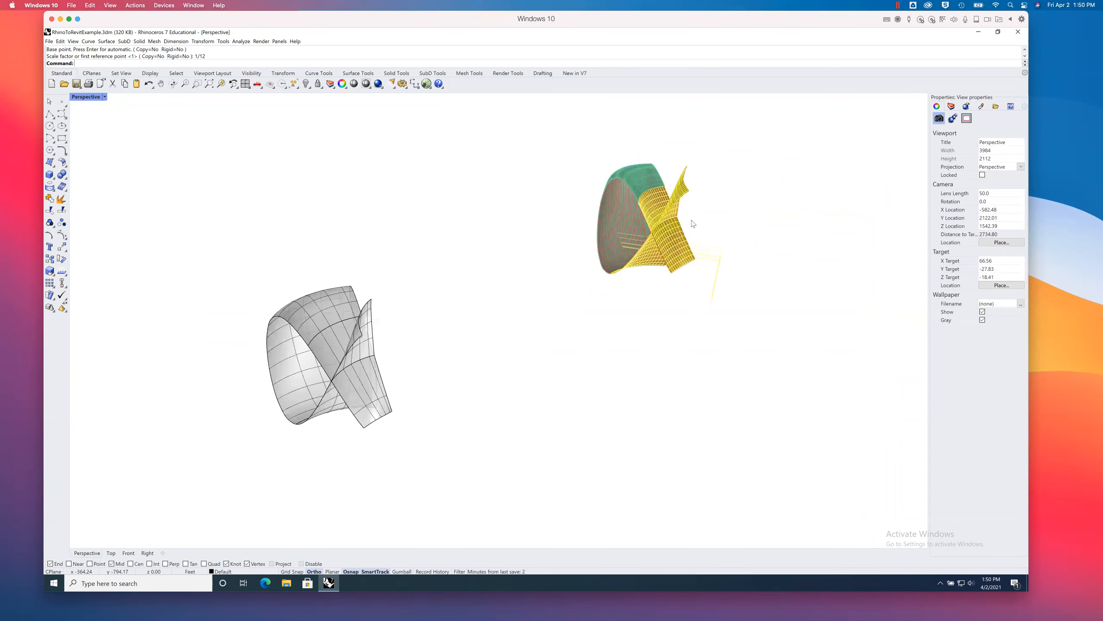
pyautogui.scroll(3, 692, 225)
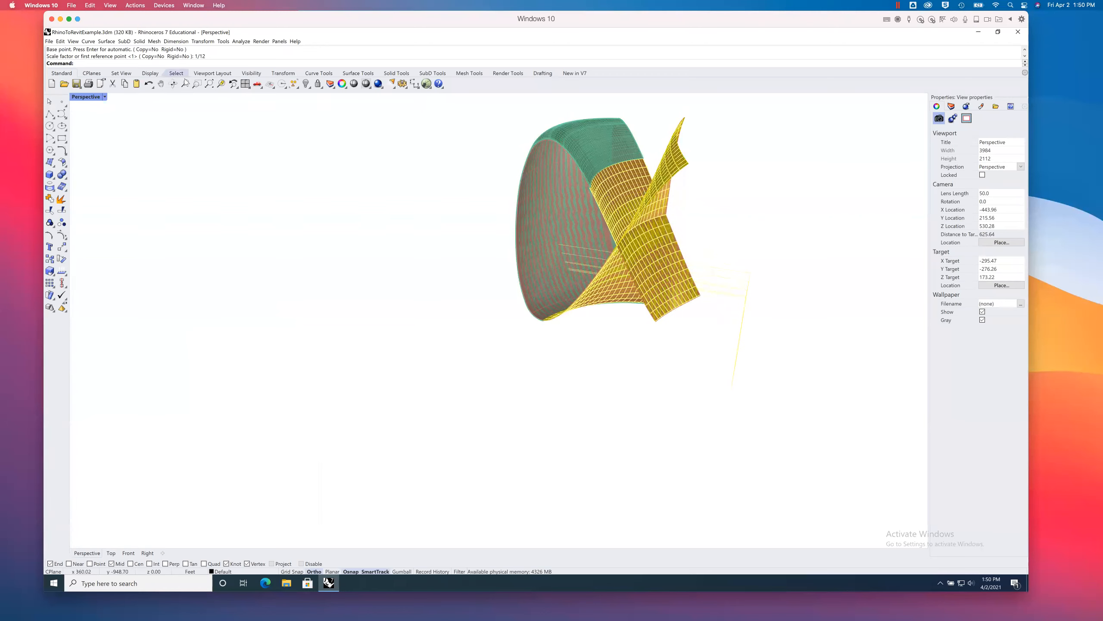
pyautogui.click(197, 84)
pyautogui.moveTo(487, 104); pyautogui.dragTo(755, 367)
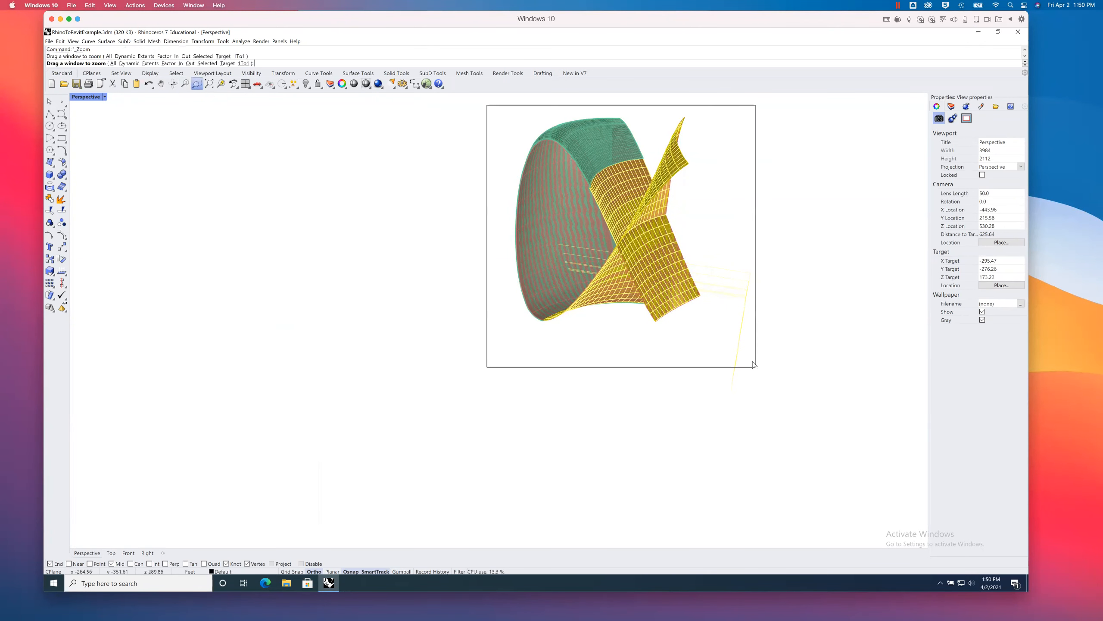
pyautogui.moveTo(728, 441); pyautogui.dragTo(704, 362, button='right')
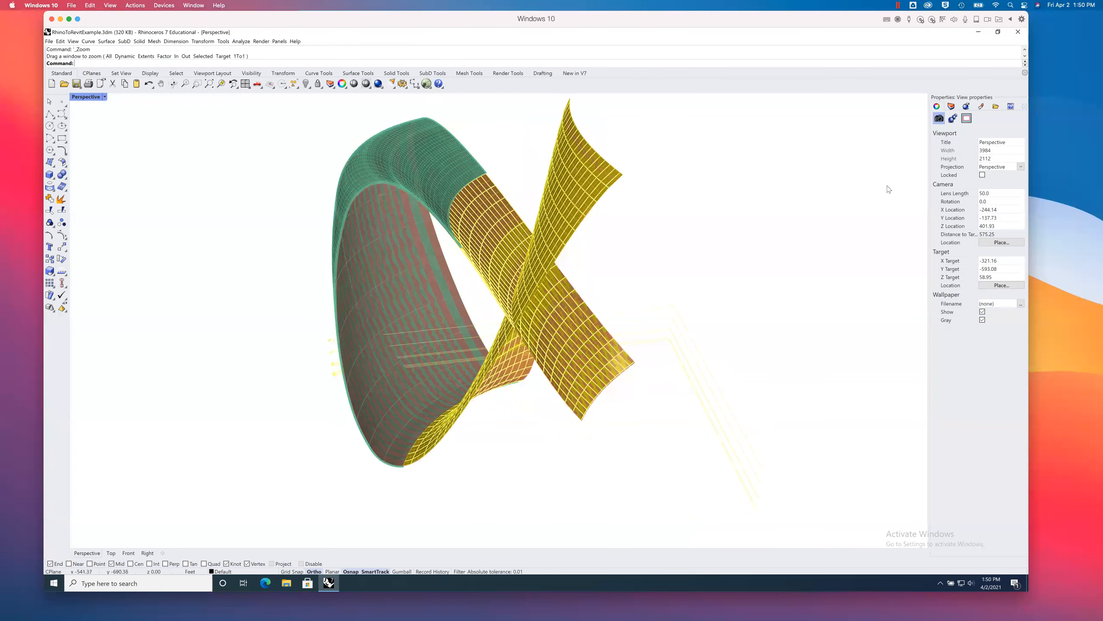
pyautogui.click(952, 106)
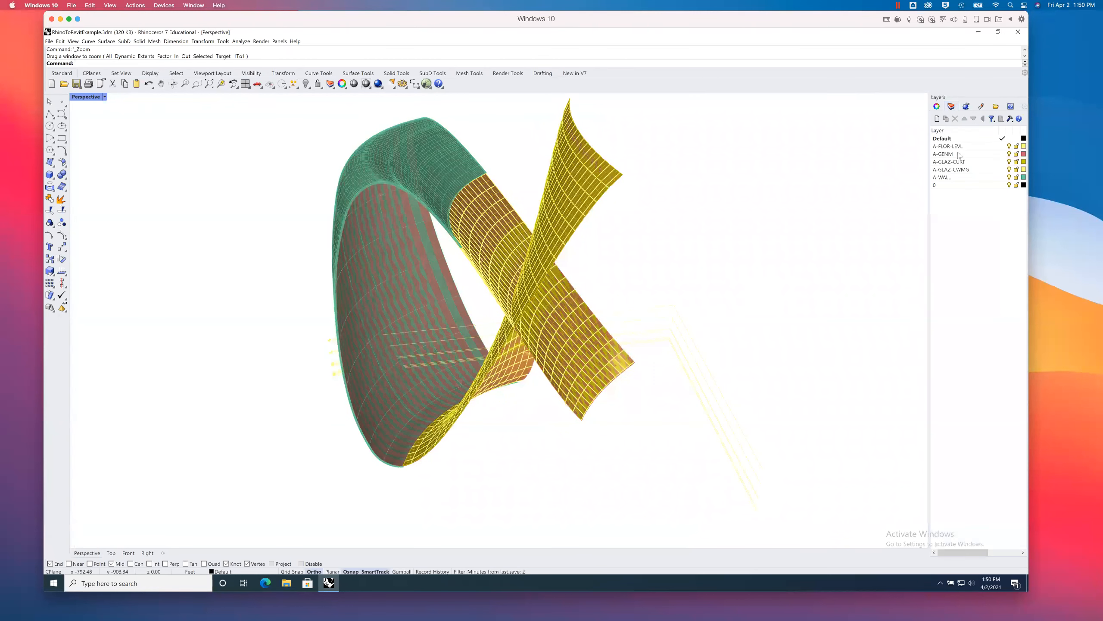
pyautogui.click(957, 147)
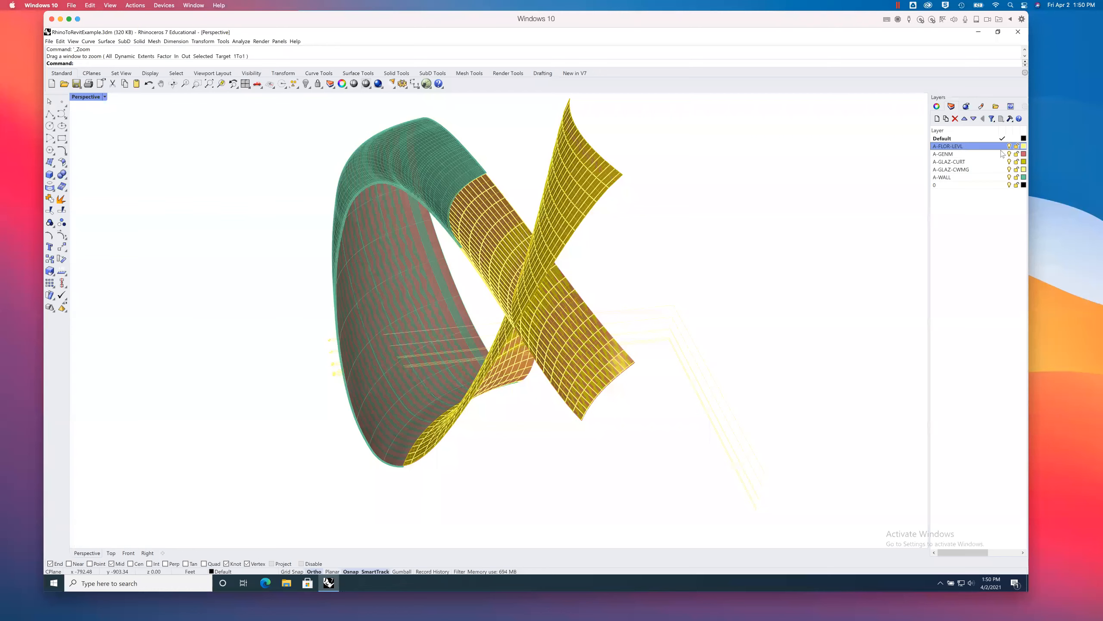
pyautogui.rightClick(957, 147)
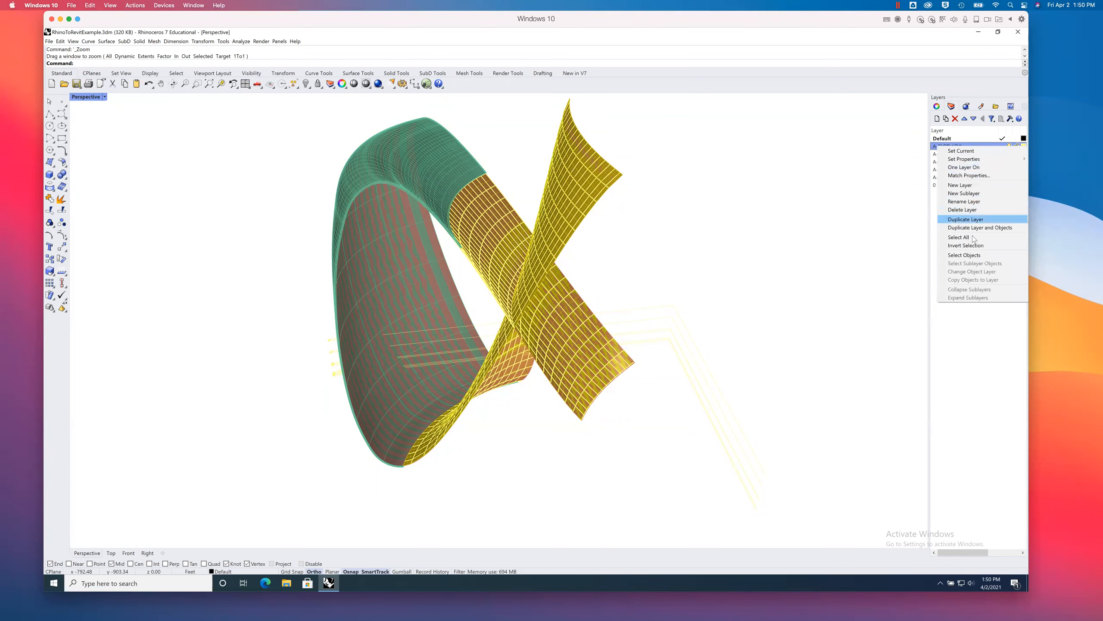
pyautogui.click(973, 255)
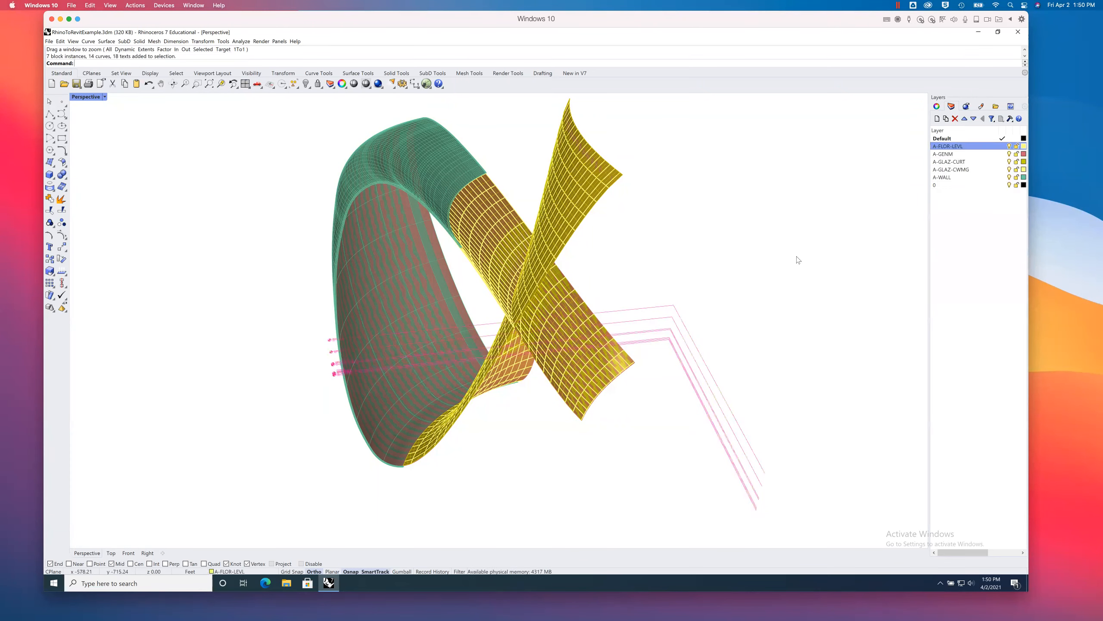
pyautogui.press('Delete')
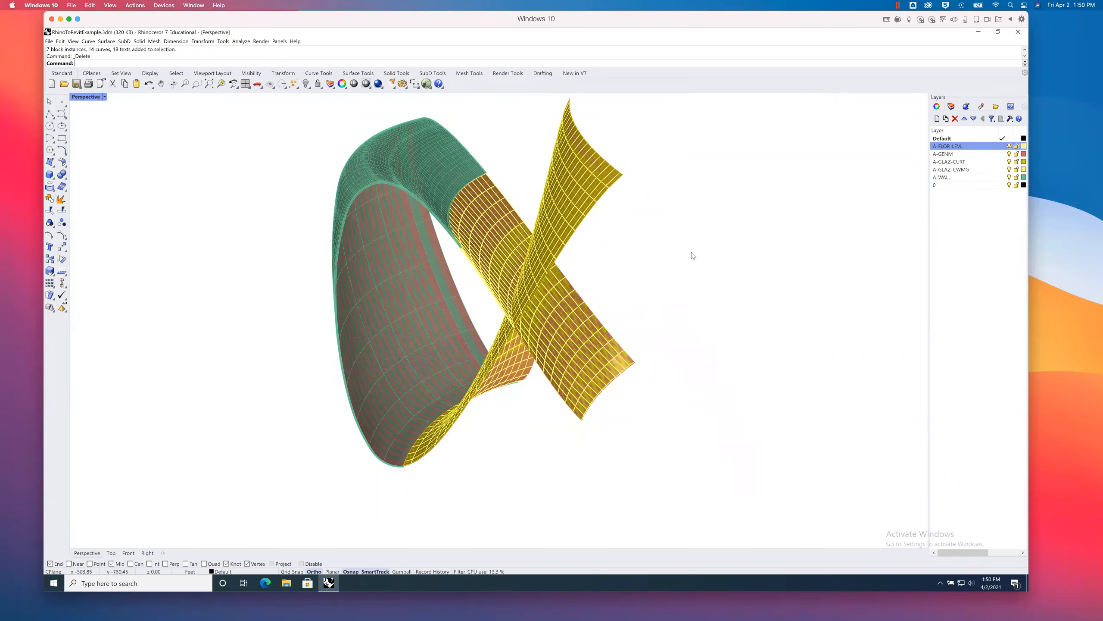
# Step: Turn off the A-GENM layer
pyautogui.keyDown('shift'); pyautogui.moveTo(646, 212); pyautogui.dragTo(658, 217, button='right'); pyautogui.keyUp('shift')
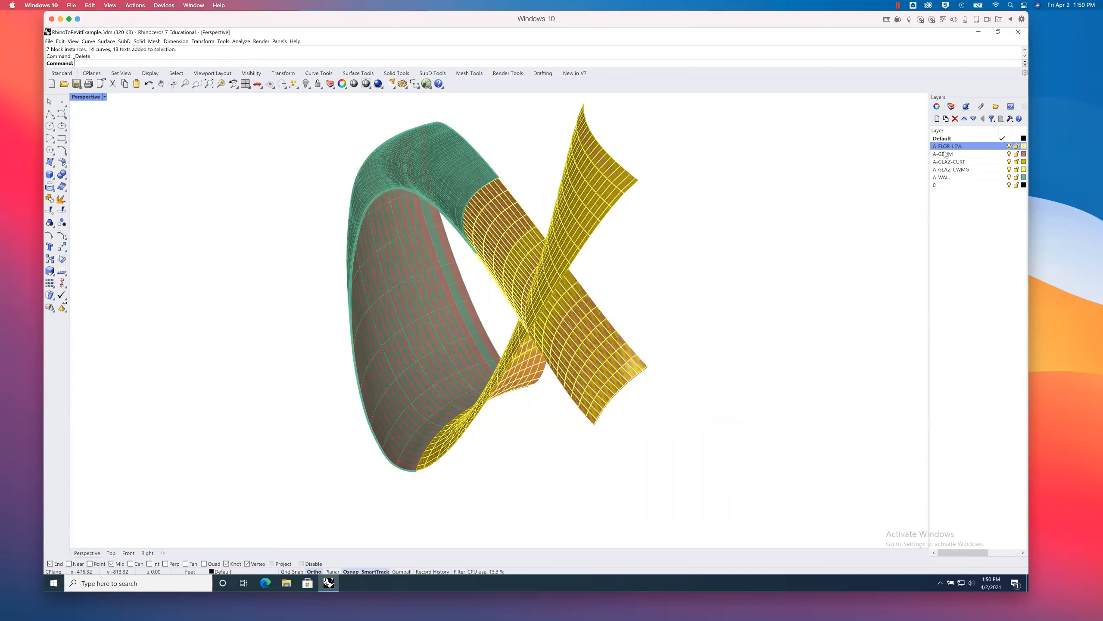
pyautogui.click(1011, 156)
pyautogui.click(1009, 154)
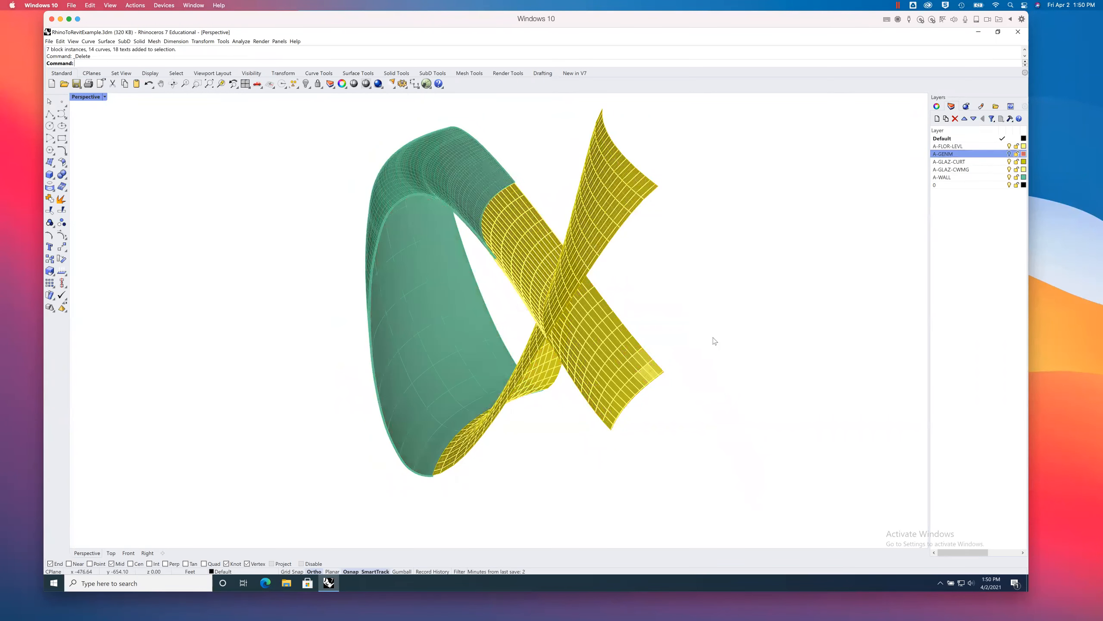
# Step: Change the A-WALL layer's color to lime green and the A-GLAZ-CWMG layer's color to blue
pyautogui.moveTo(707, 327); pyautogui.dragTo(721, 332, button='right')
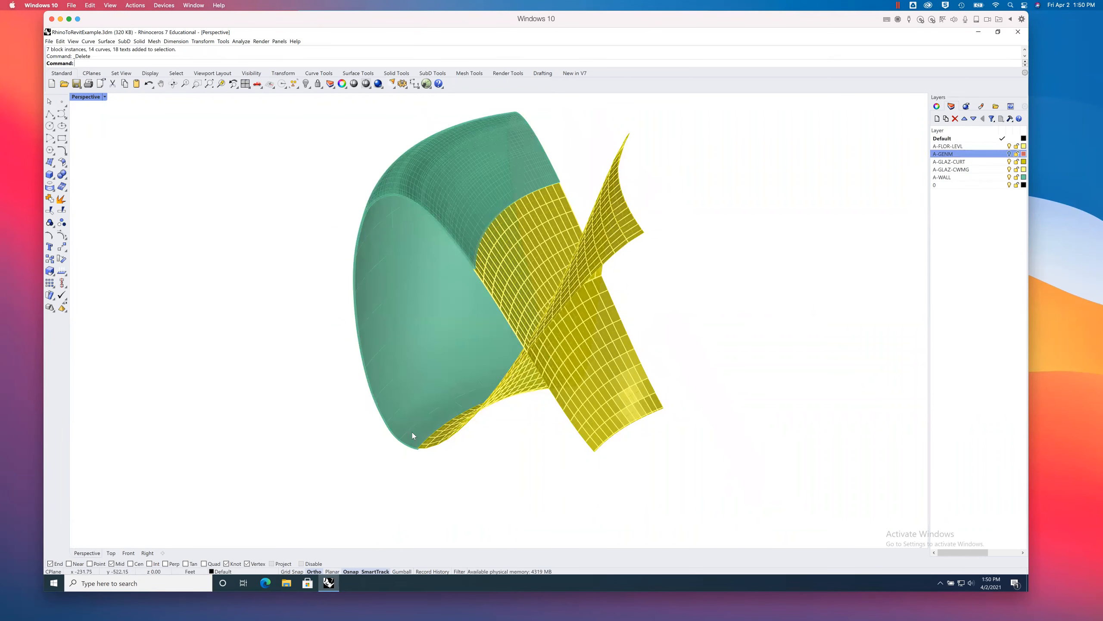
pyautogui.click(1025, 177)
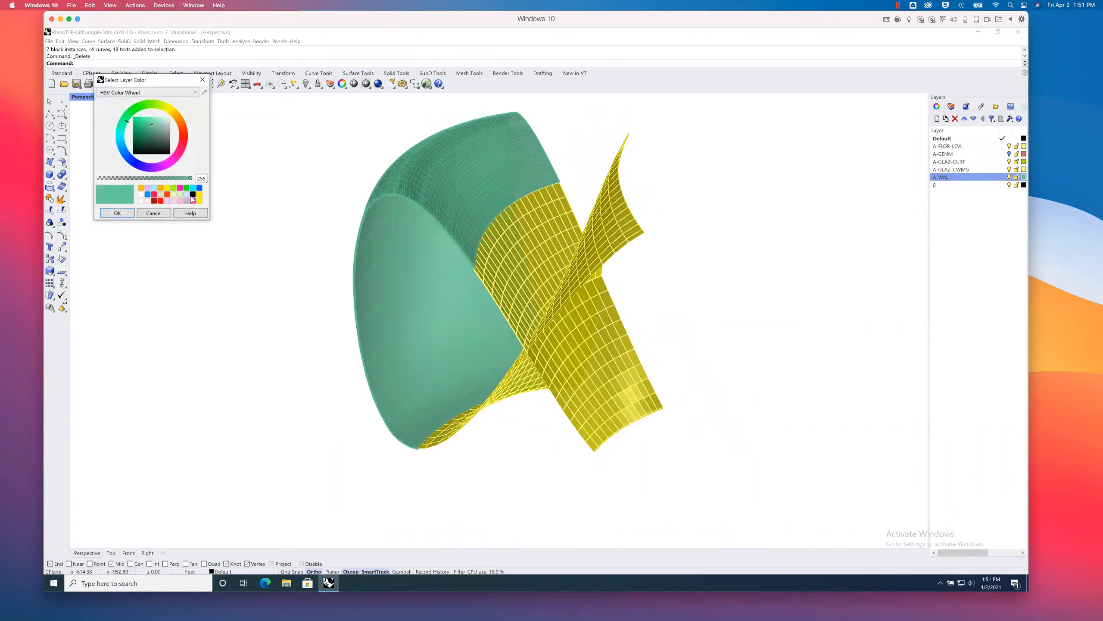
pyautogui.doubleClick(174, 189)
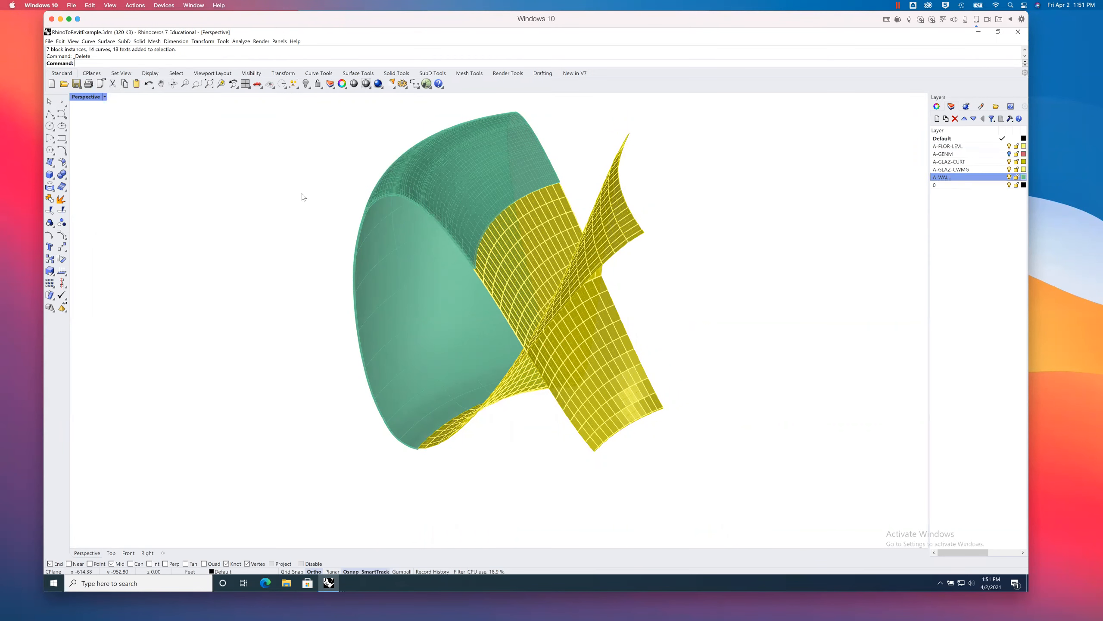
pyautogui.click(1024, 169)
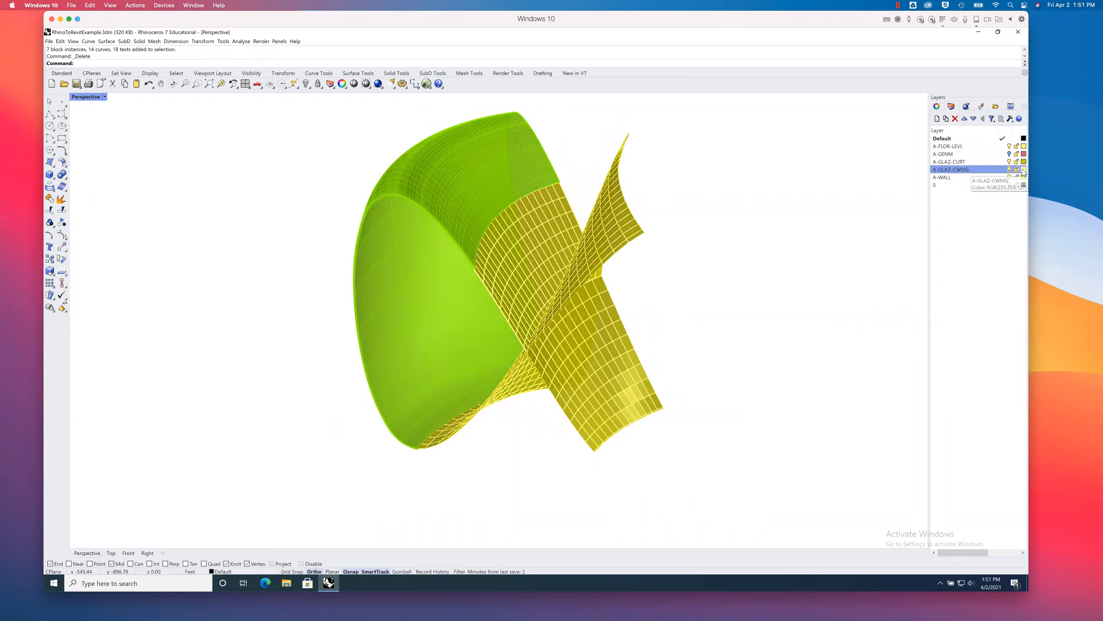
pyautogui.doubleClick(148, 195)
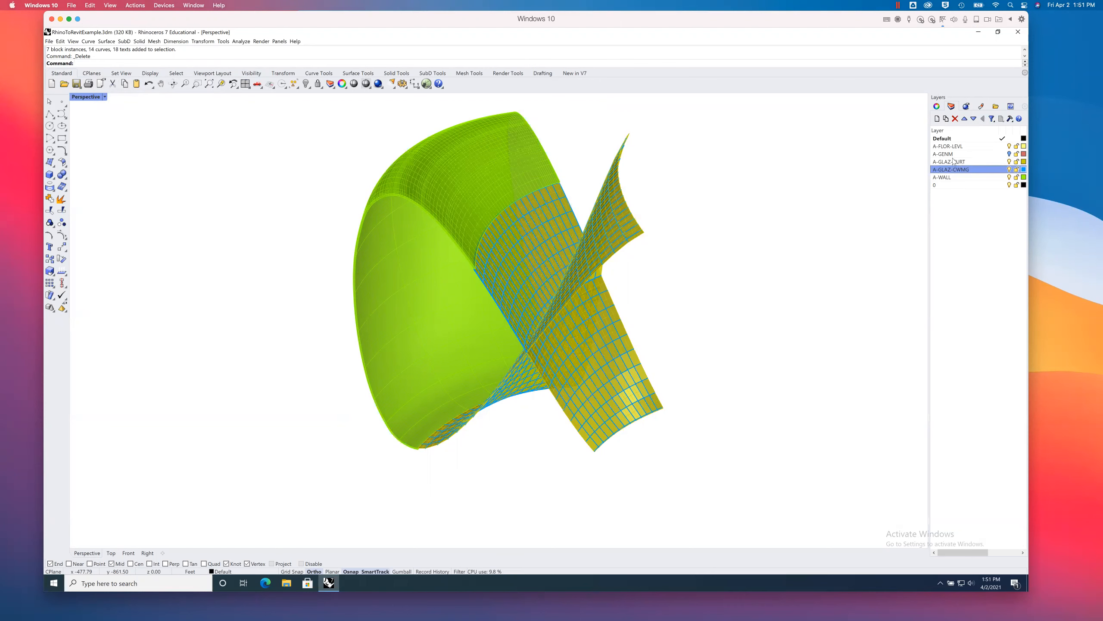
# Step: Change the A-GLAZ-CURT layer's color to orange-yellow
pyautogui.click(1018, 163)
pyautogui.click(1023, 162)
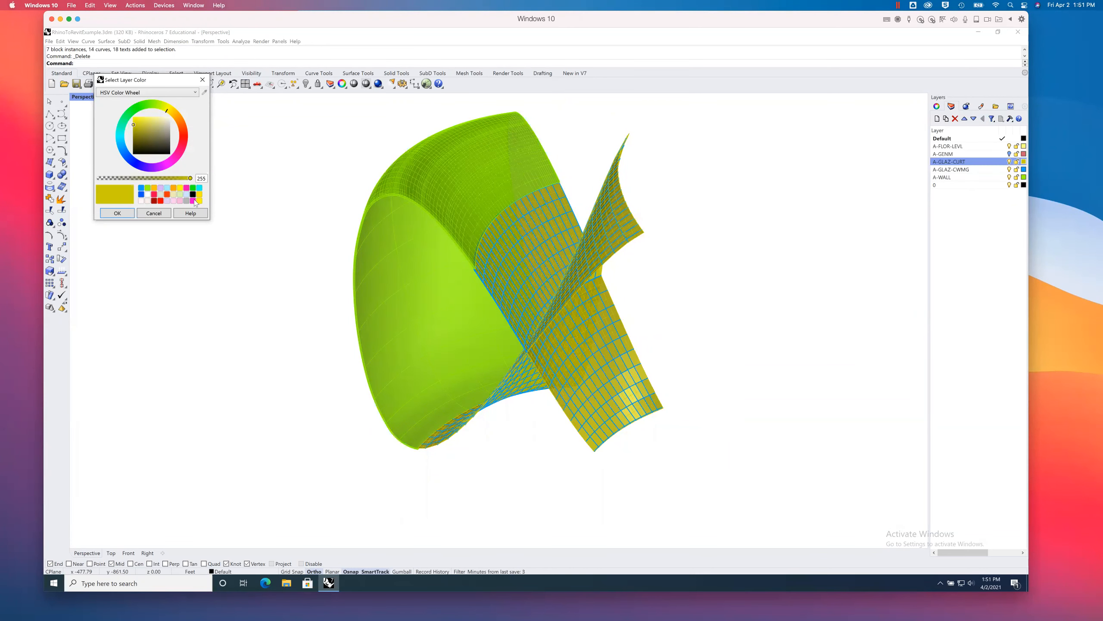
pyautogui.click(153, 188)
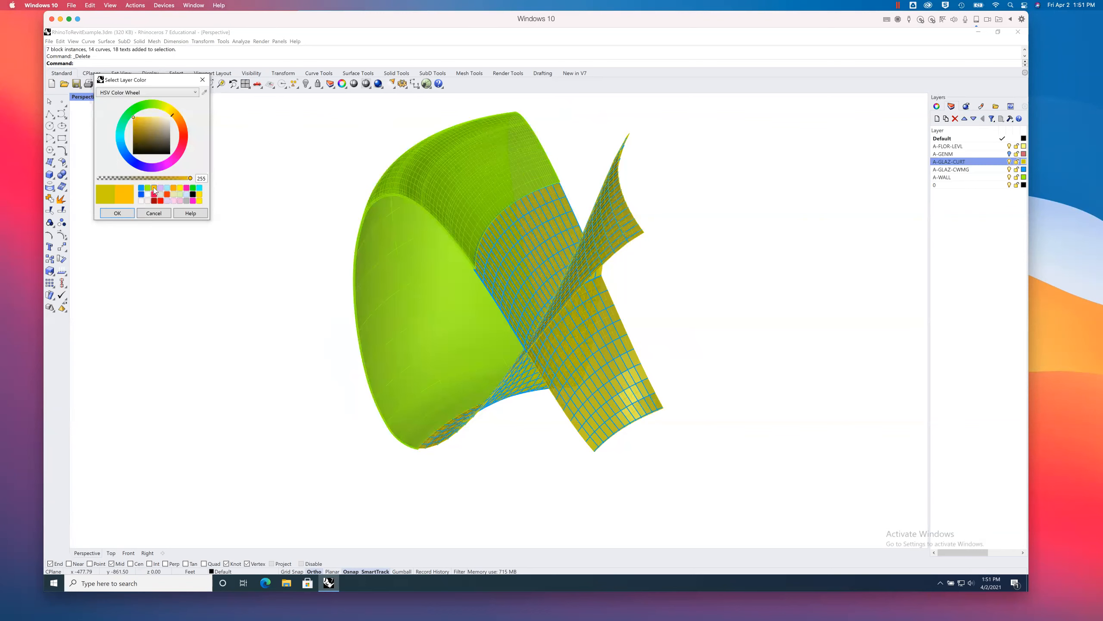
pyautogui.press('Return')
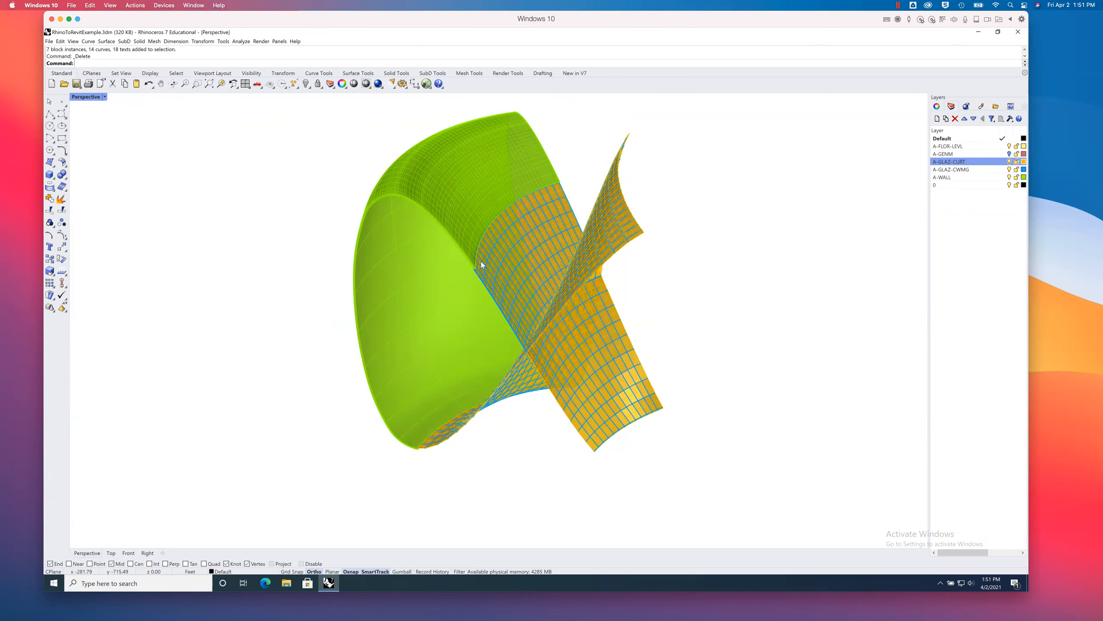
# Step: Turn off the A-WALL layer and inspect the curtain panels and mullions where the strips cross
pyautogui.scroll(4, 482, 266)
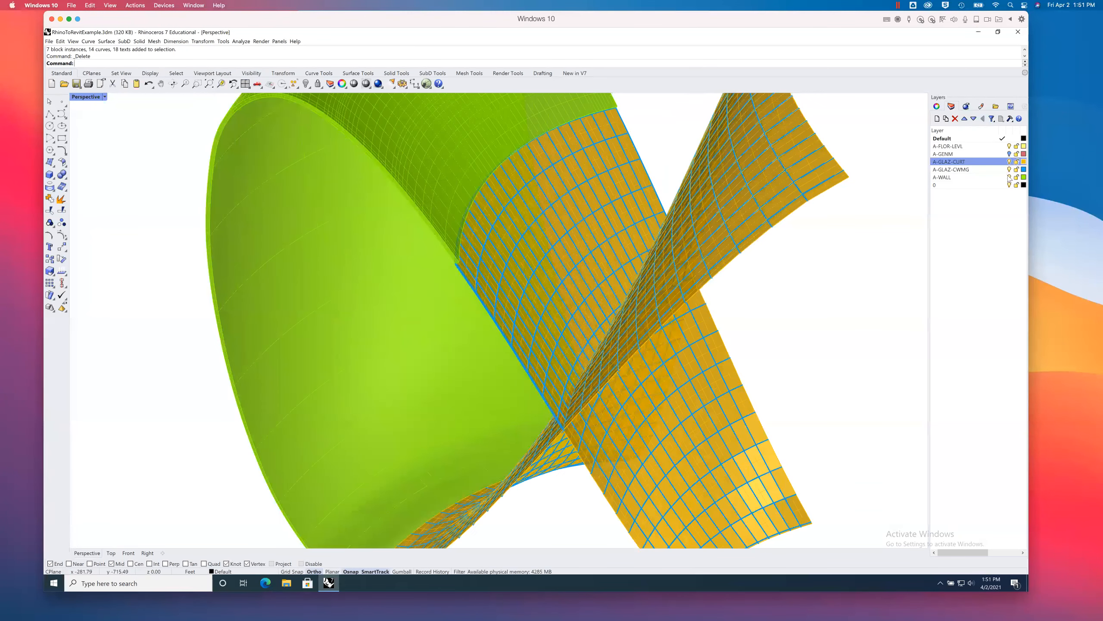
pyautogui.click(1009, 177)
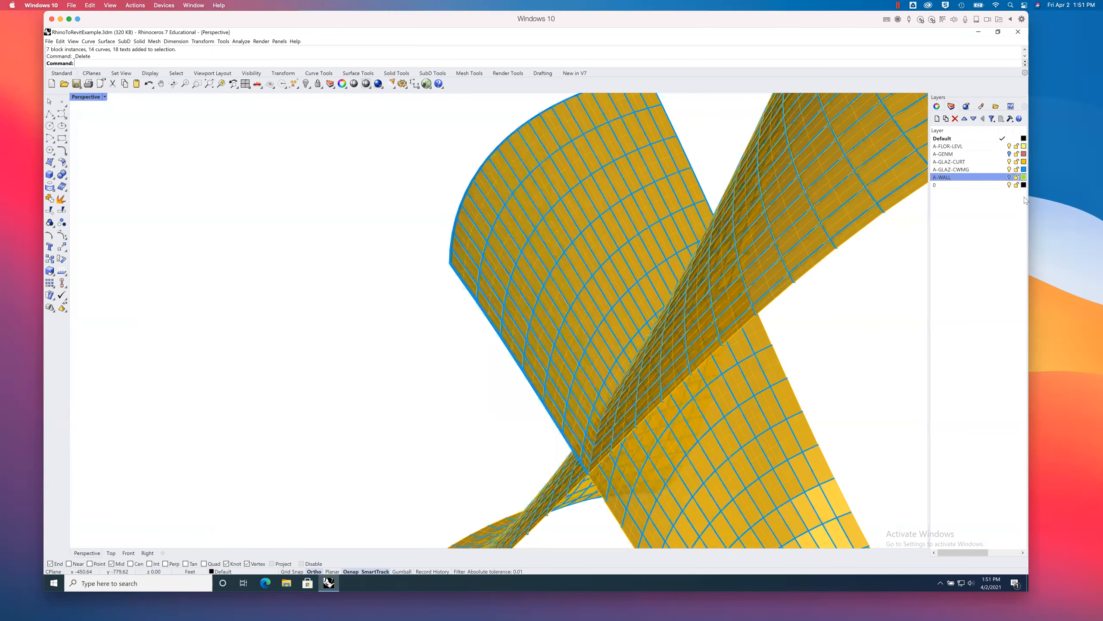
pyautogui.click(1009, 177)
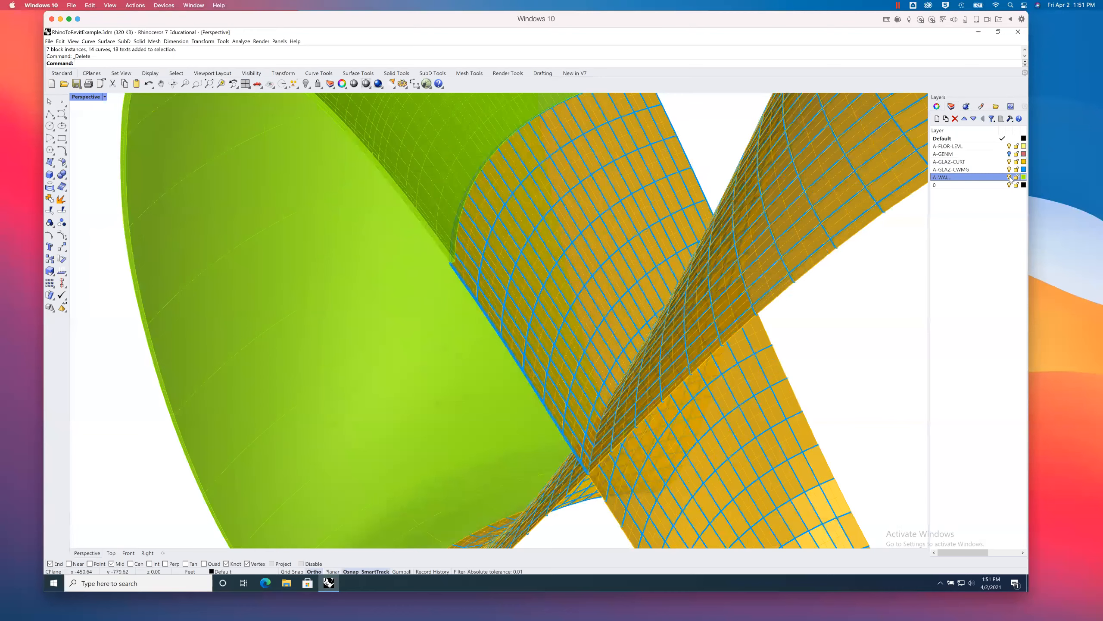
pyautogui.click(1010, 177)
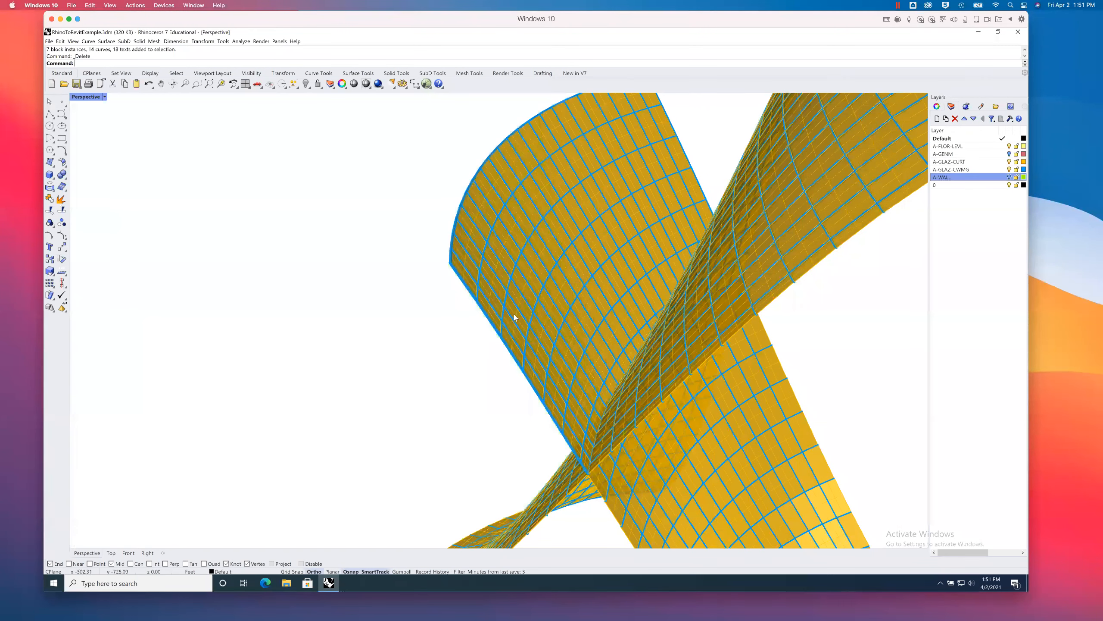
pyautogui.keyDown('shift'); pyautogui.moveTo(500, 295); pyautogui.dragTo(466, 279, button='right'); pyautogui.keyUp('shift')
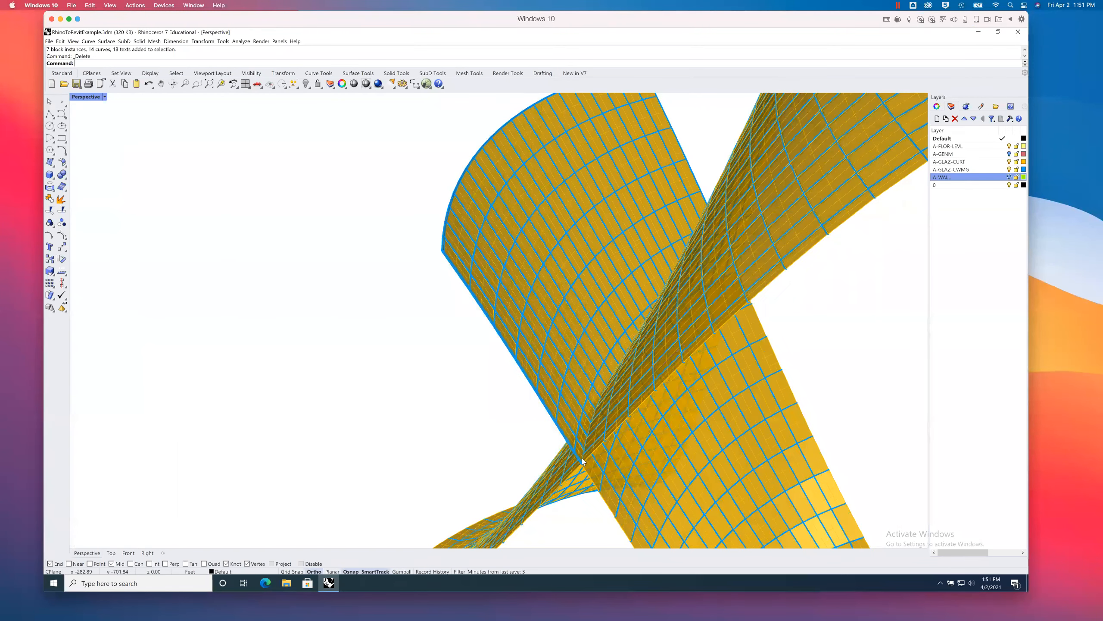
pyautogui.scroll(3, 543, 446)
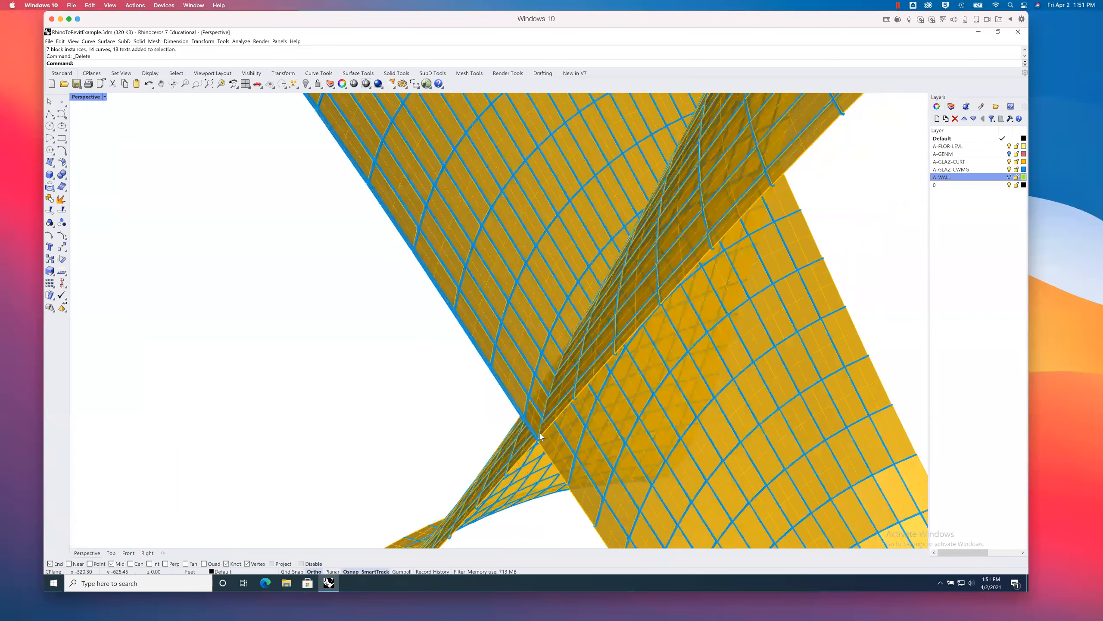
pyautogui.scroll(2, 515, 382)
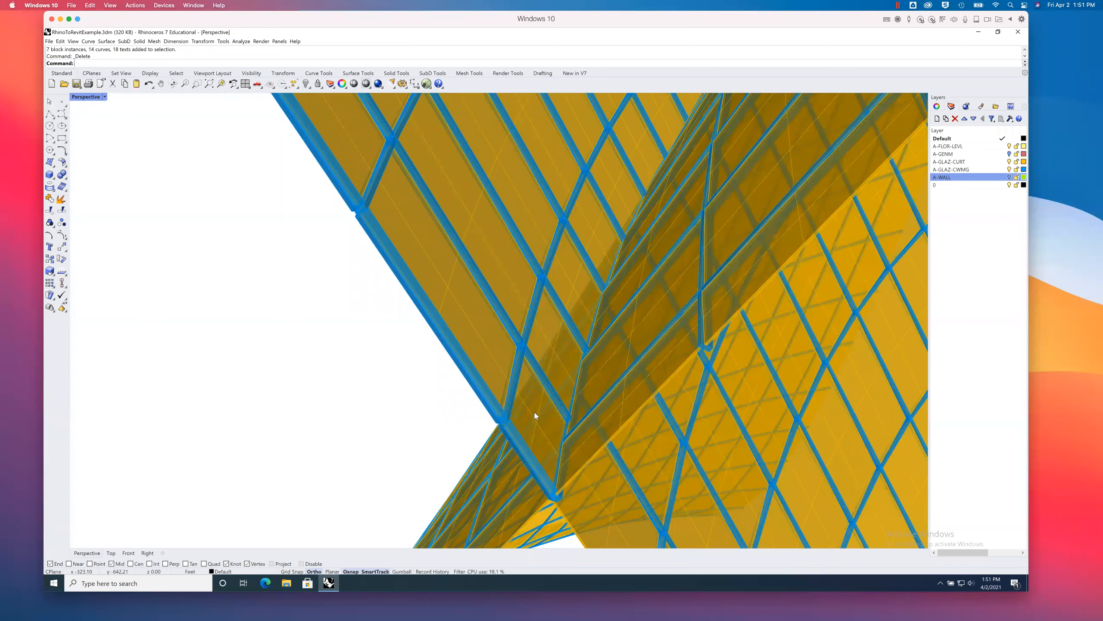
# Step: Examine how the mullions join at the panel intersections, including the full curtain strips
pyautogui.moveTo(431, 424)
pyautogui.mouseDown(button='right')
pyautogui.moveTo(467, 411)
pyautogui.moveTo(609, 430)
pyautogui.mouseUp(button='right')
pyautogui.scroll(8, 607, 391)
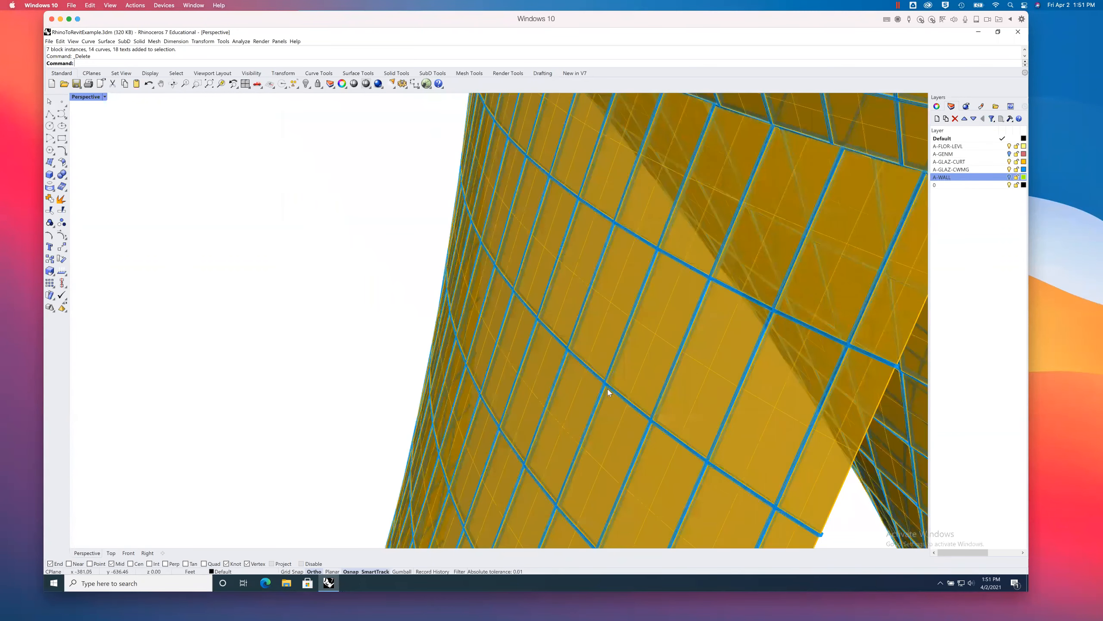
pyautogui.scroll(2, 607, 385)
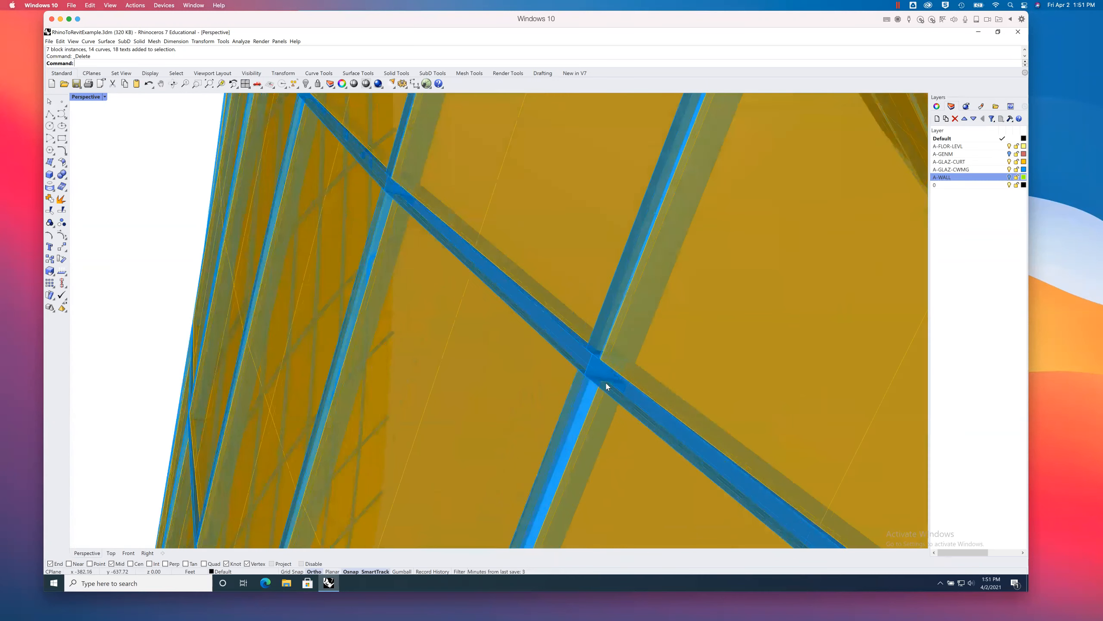
pyautogui.scroll(2, 591, 384)
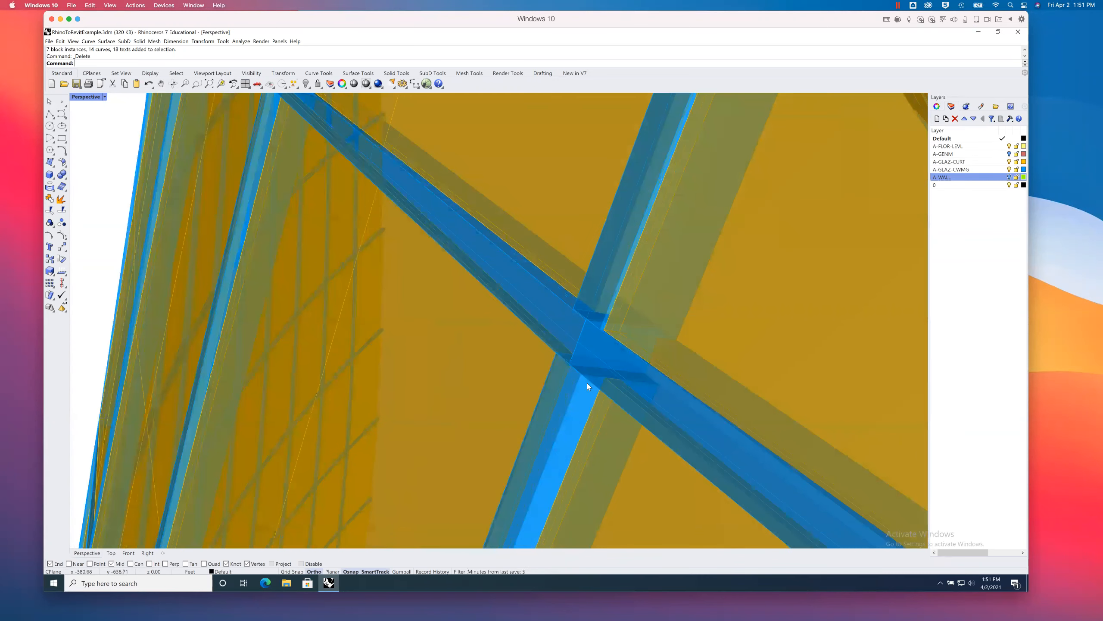
pyautogui.scroll(2, 585, 385)
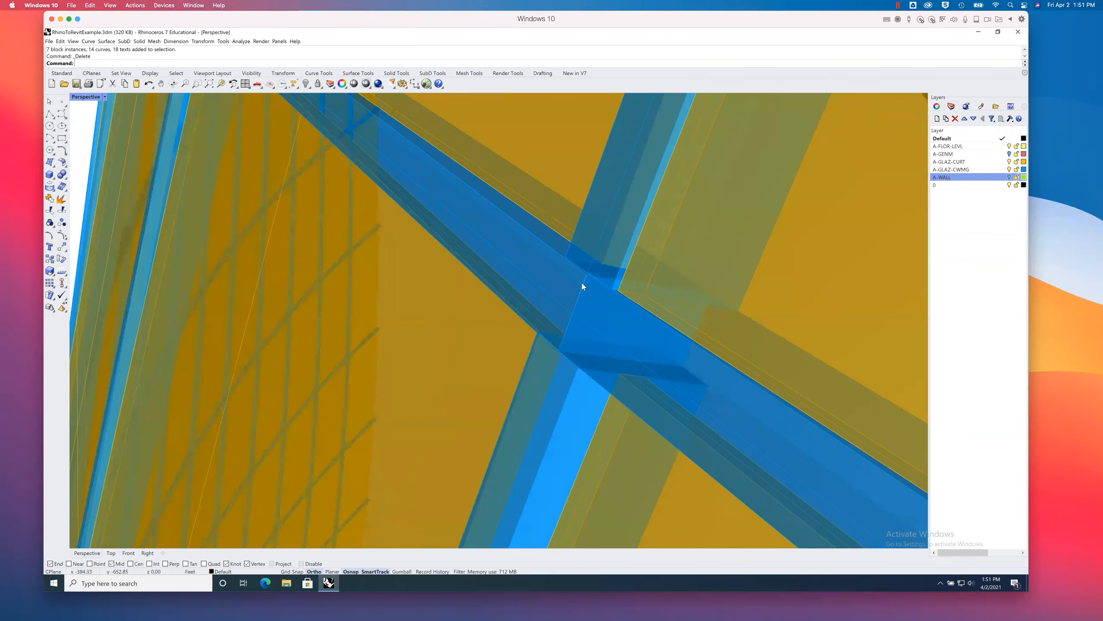
pyautogui.scroll(-6, 593, 309)
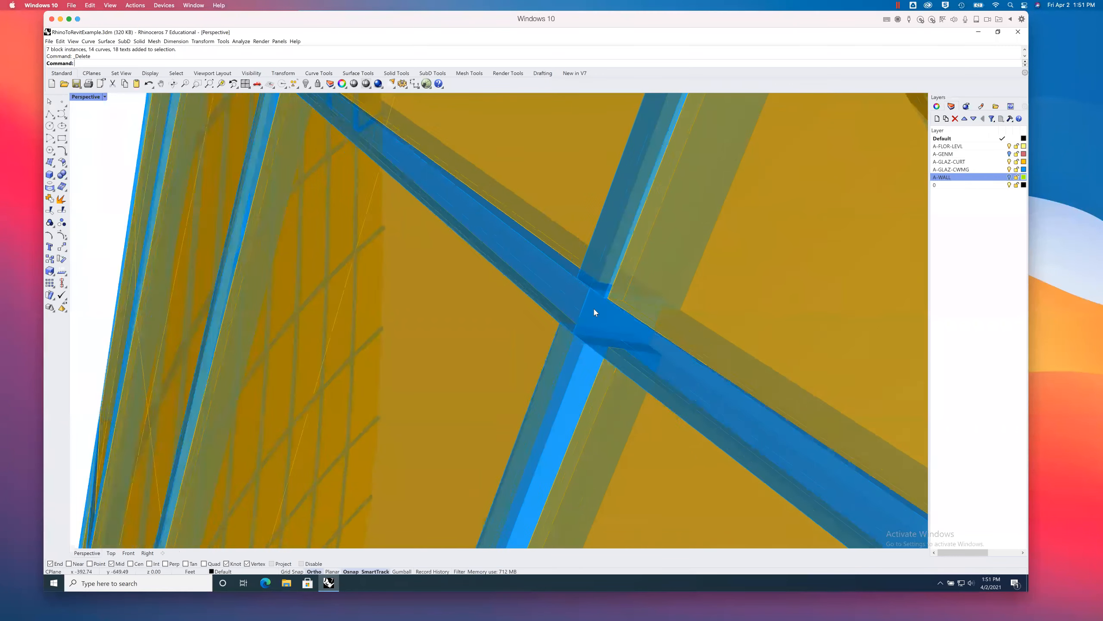
pyautogui.scroll(-3, 594, 309)
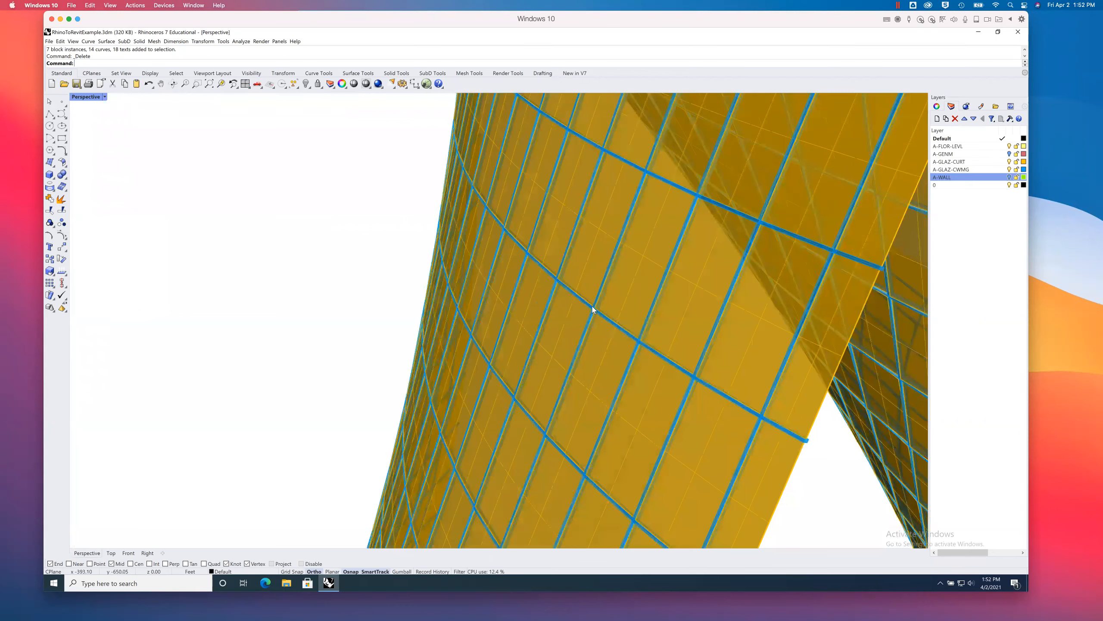
pyautogui.scroll(-8, 590, 299)
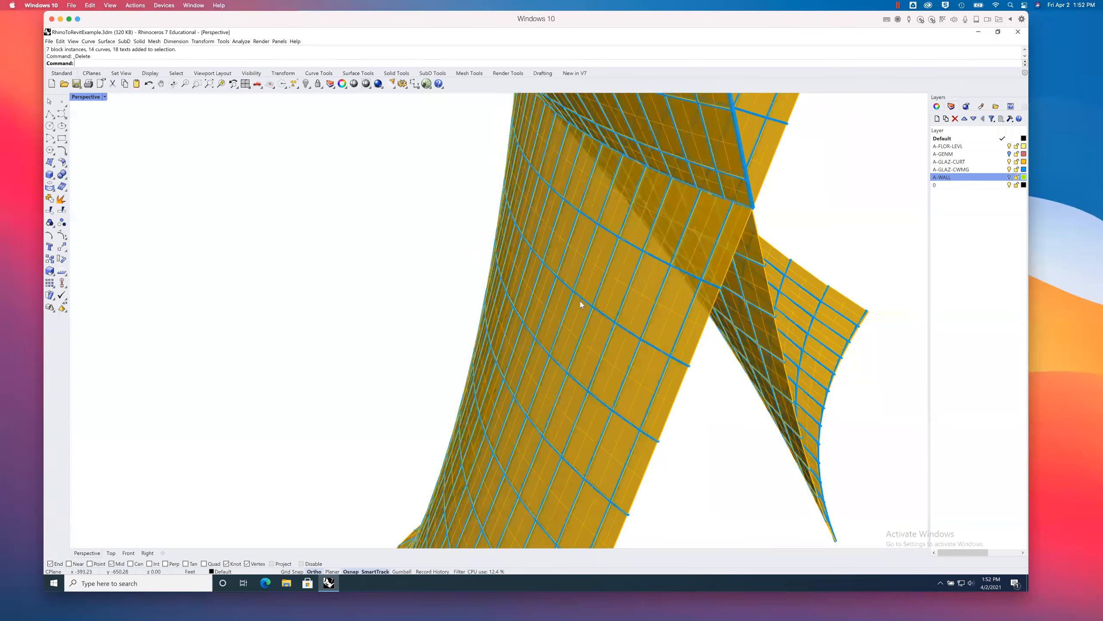
pyautogui.keyDown('shift'); pyautogui.moveTo(615, 310); pyautogui.dragTo(599, 249, button='right'); pyautogui.keyUp('shift')
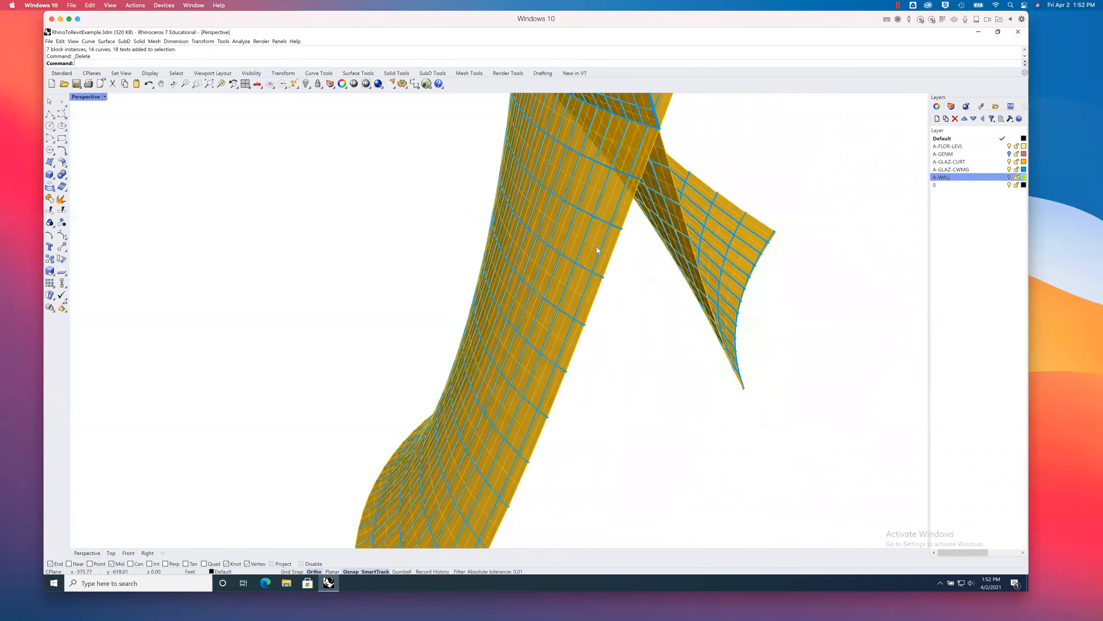
pyautogui.moveTo(606, 394); pyautogui.dragTo(489, 405, button='right')
pyautogui.scroll(-6, 561, 369)
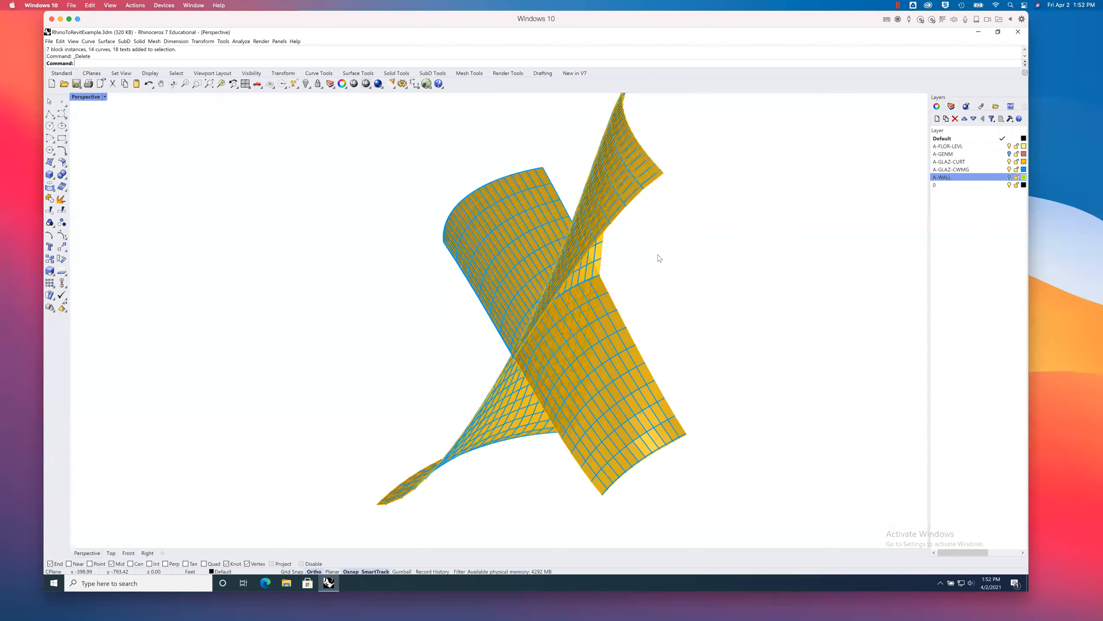
pyautogui.scroll(-1, 683, 256)
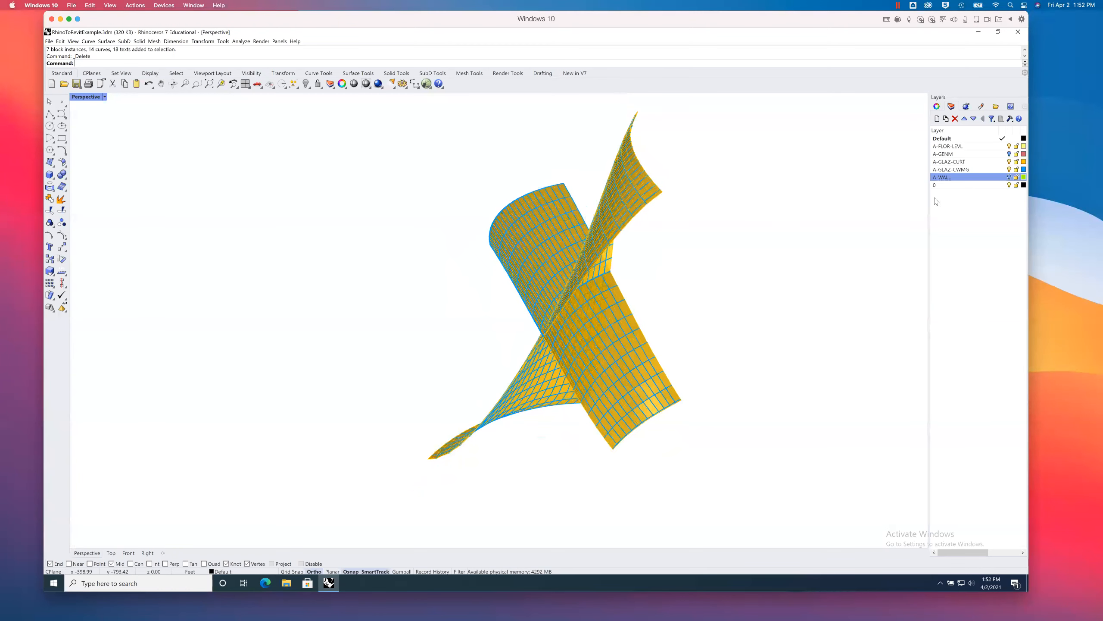
# Step: Toggle the A-GENM mass layer to compare it with the curtain systems, leave it off, and turn the A-WALL layer back on
pyautogui.click(1009, 155)
pyautogui.click(1009, 154)
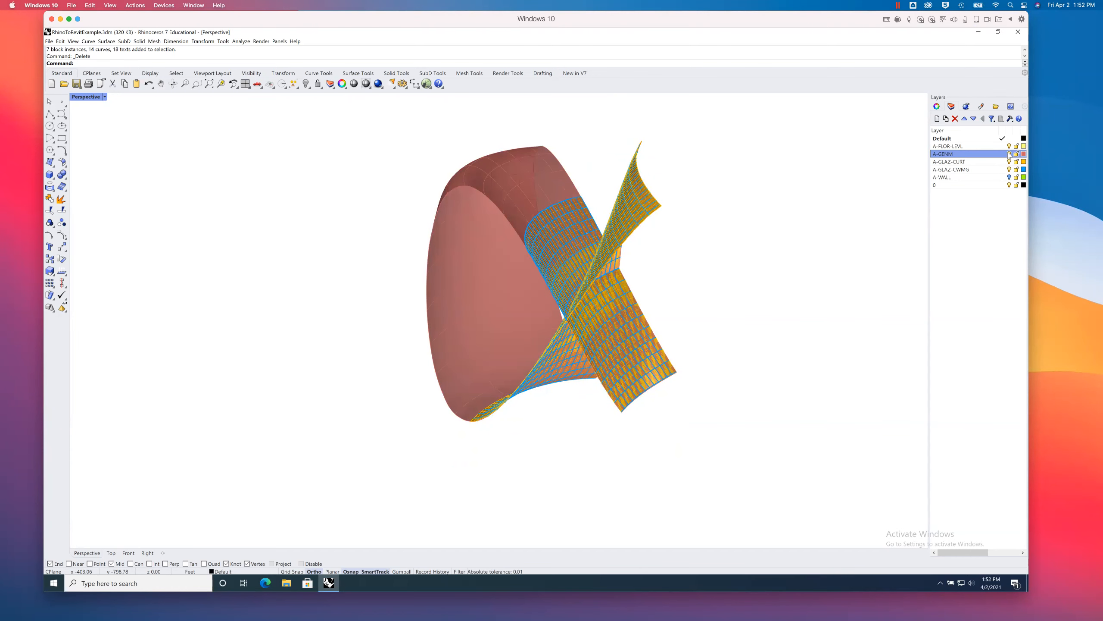
pyautogui.click(1009, 154)
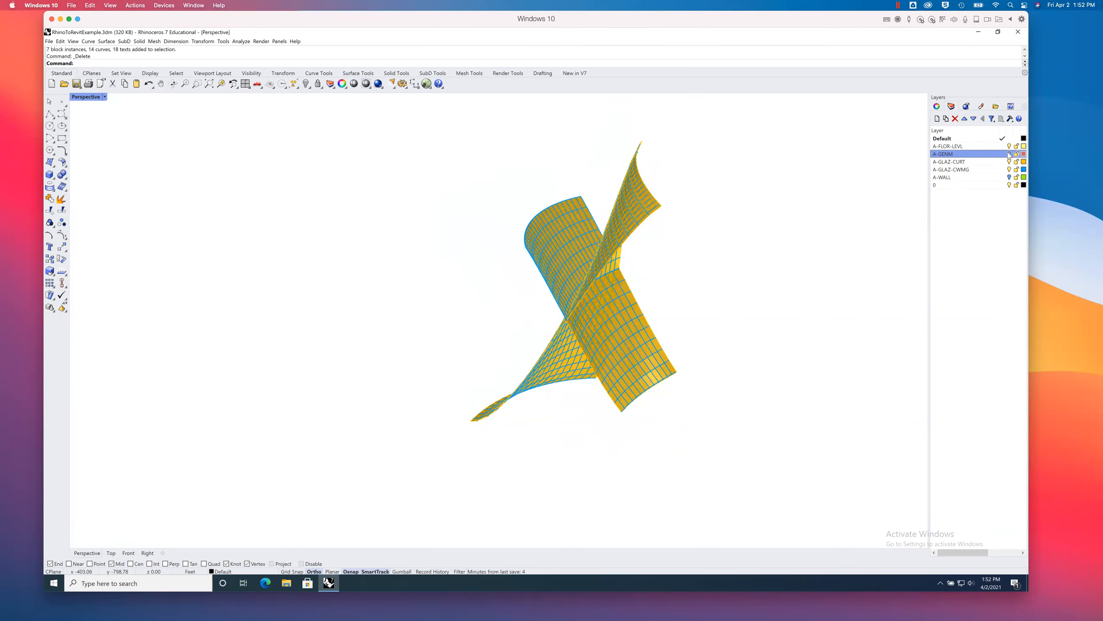
pyautogui.click(1009, 154)
pyautogui.click(1009, 155)
pyautogui.click(1009, 177)
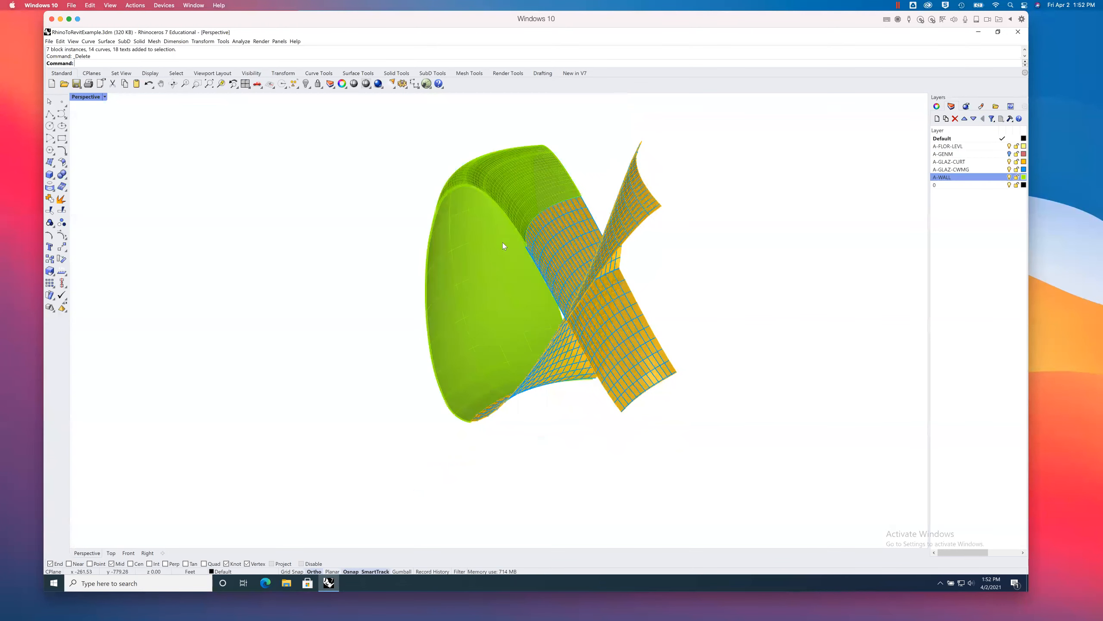
# Step: Examine the imported wall and curtain systems and compare them with the original untextured surfaces, fitting both models in view
pyautogui.scroll(3, 523, 239)
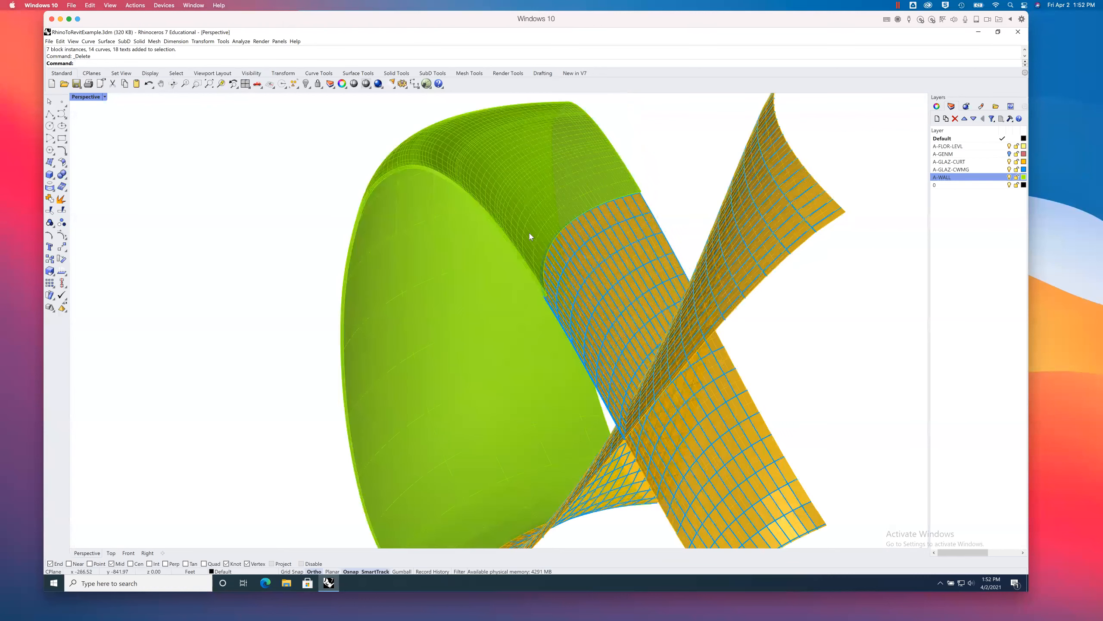
pyautogui.scroll(-2, 529, 233)
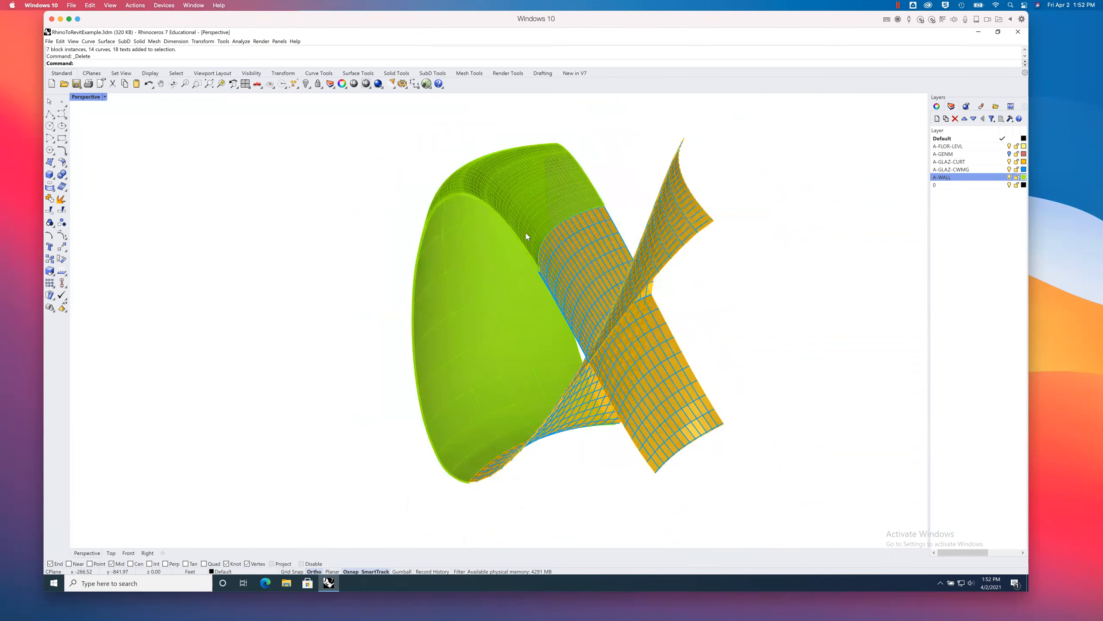
pyautogui.scroll(-1, 525, 233)
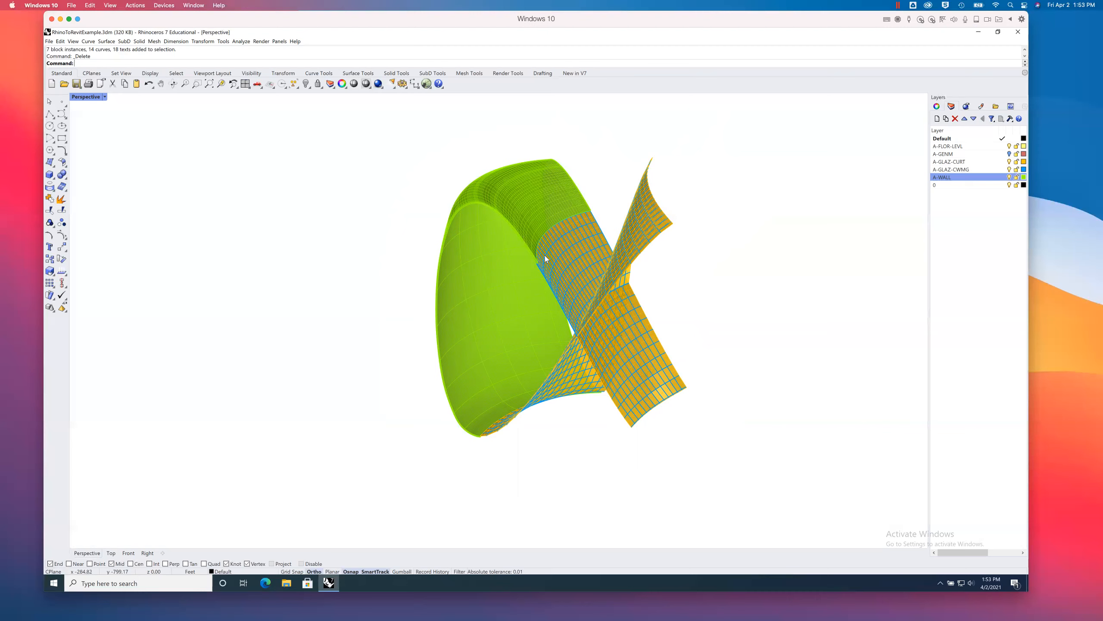
pyautogui.scroll(-5, 544, 255)
pyautogui.moveTo(528, 320)
pyautogui.mouseDown(button='right')
pyautogui.moveTo(553, 310)
pyautogui.moveTo(537, 314)
pyautogui.mouseUp(button='right')
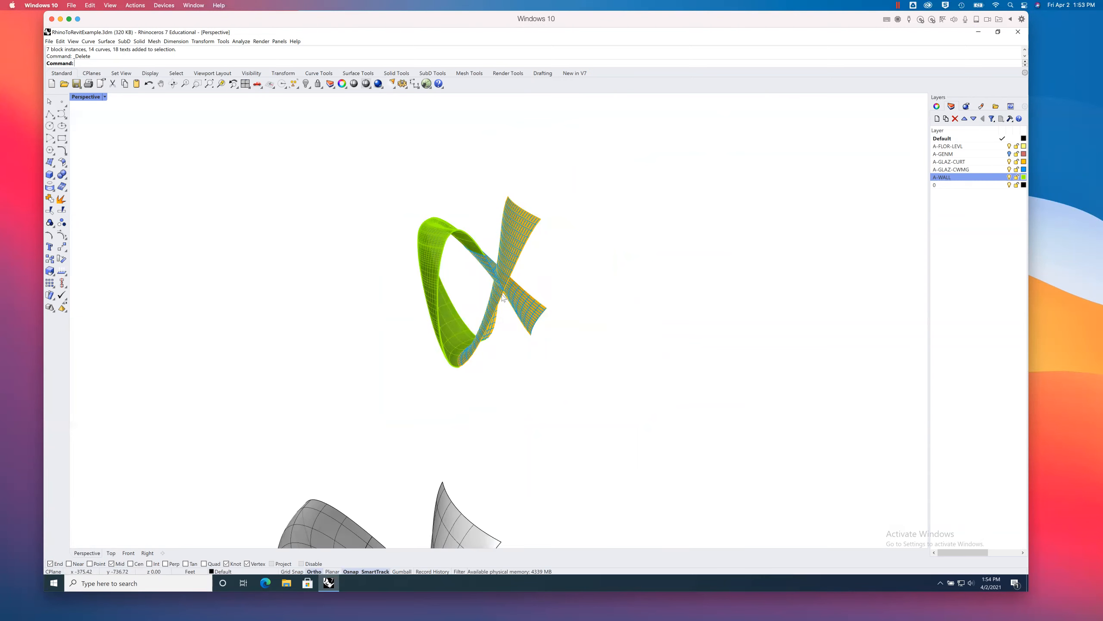
pyautogui.scroll(-3, 481, 291)
pyautogui.moveTo(599, 308)
pyautogui.keyDown('shift'); pyautogui.mouseDown(button='right')
pyautogui.moveTo(587, 308)
pyautogui.moveTo(599, 308)
pyautogui.mouseUp(button='right'); pyautogui.keyUp('shift')
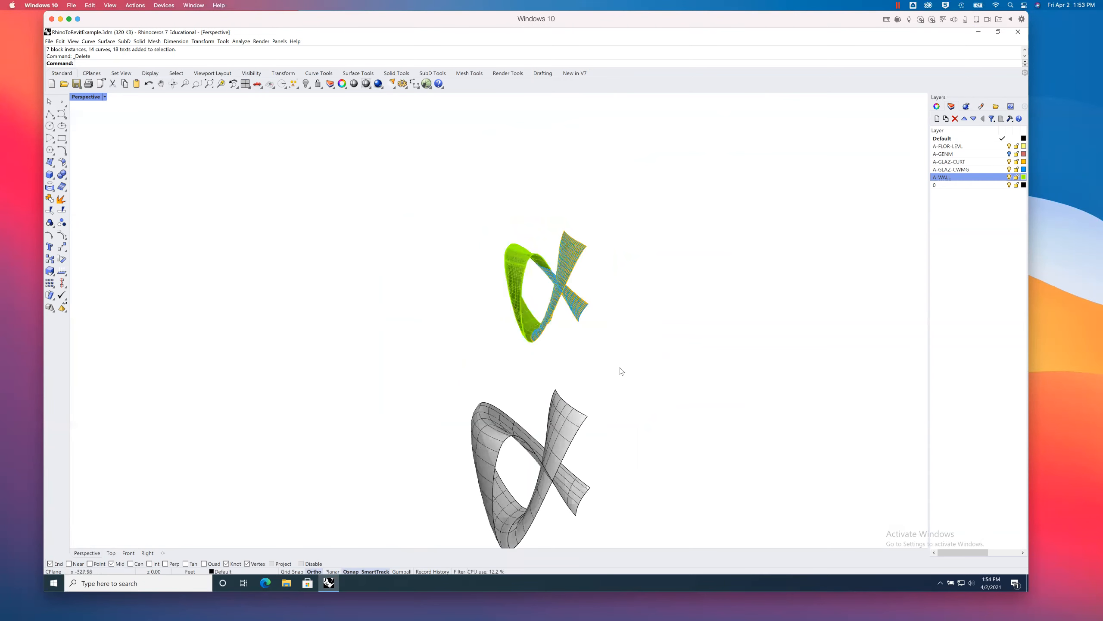
pyautogui.moveTo(567, 477)
pyautogui.mouseDown(button='right')
pyautogui.moveTo(552, 475)
pyautogui.moveTo(582, 479)
pyautogui.mouseUp(button='right')
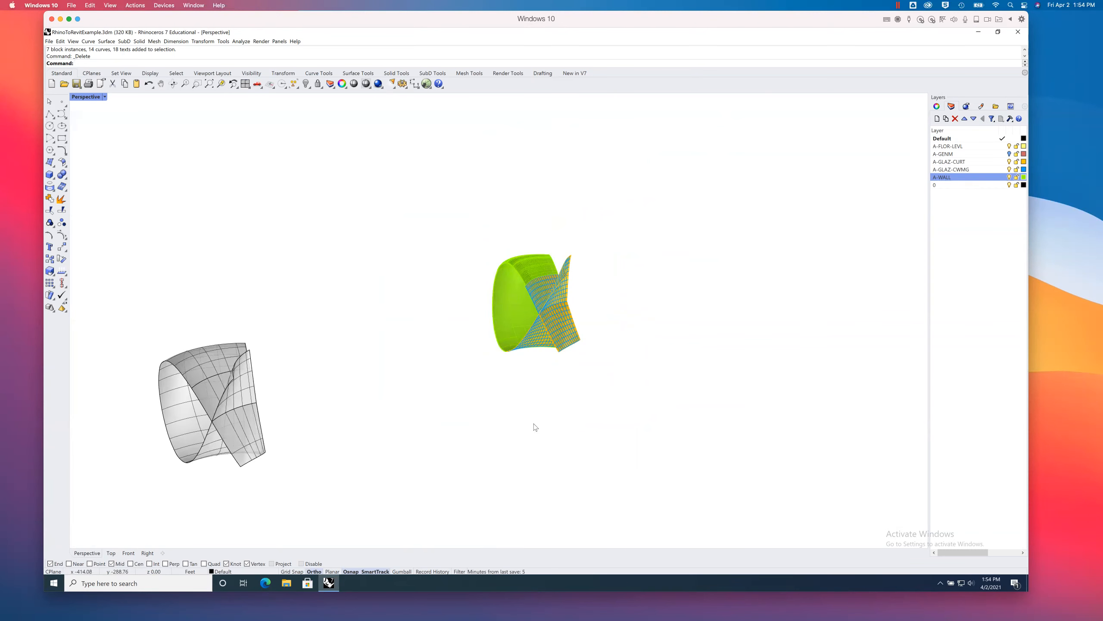
pyautogui.click(209, 85)
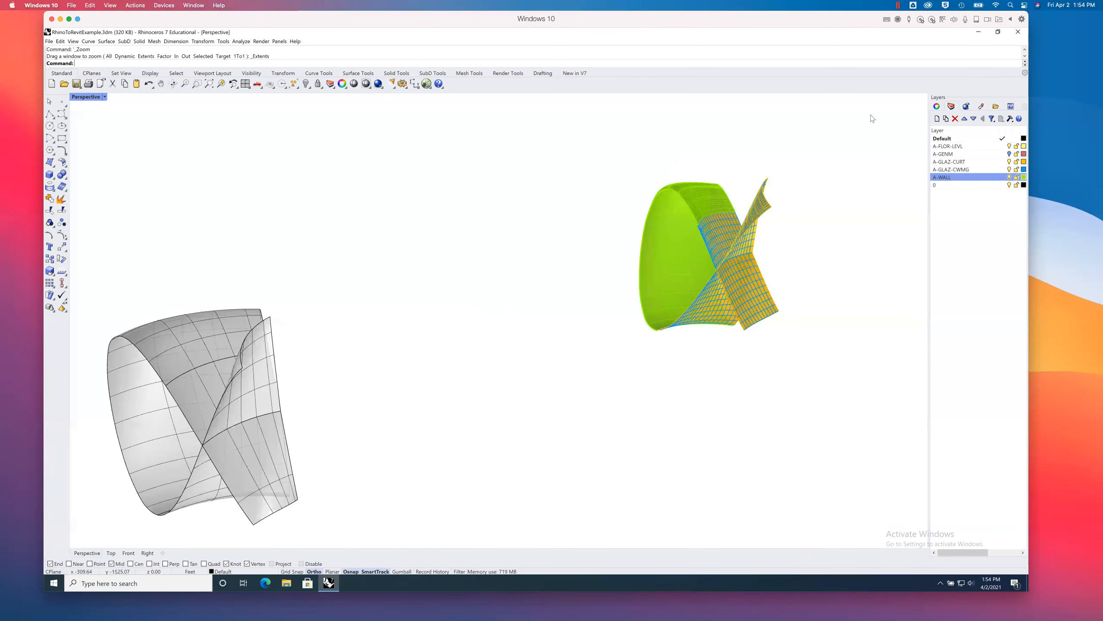
# Step: Turn off the imported layers A-FLOR-LEVL, A-GLAZ-CURT, A-GLAZ-CWMG, A-WALL and 0
pyautogui.click(1010, 147)
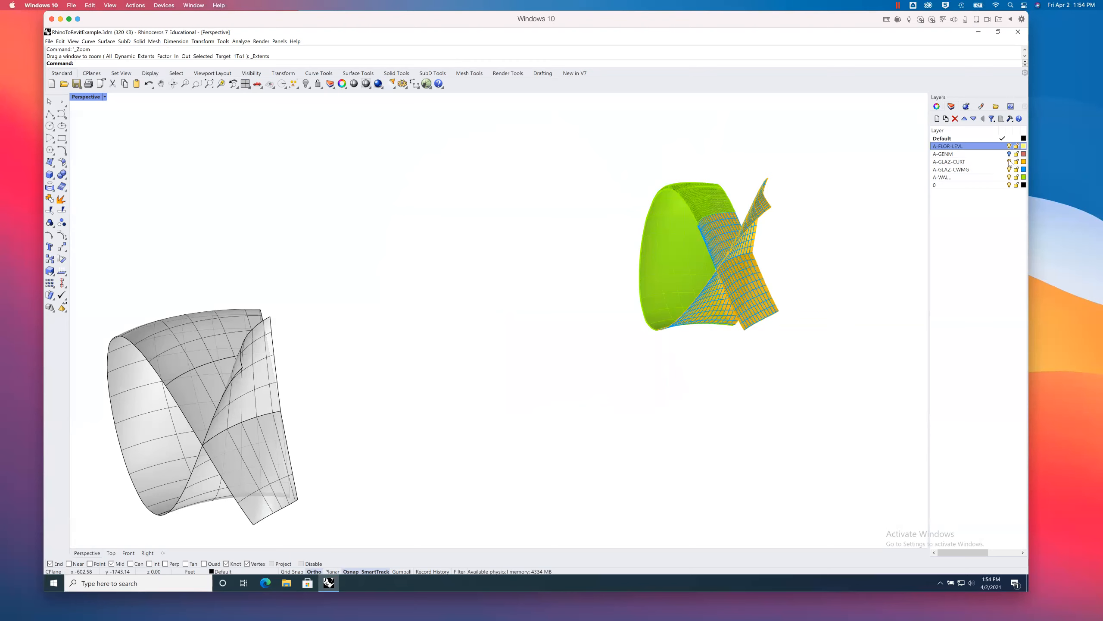
pyautogui.click(1009, 161)
pyautogui.click(1009, 169)
pyautogui.click(1009, 177)
pyautogui.click(1009, 177)
pyautogui.click(1007, 185)
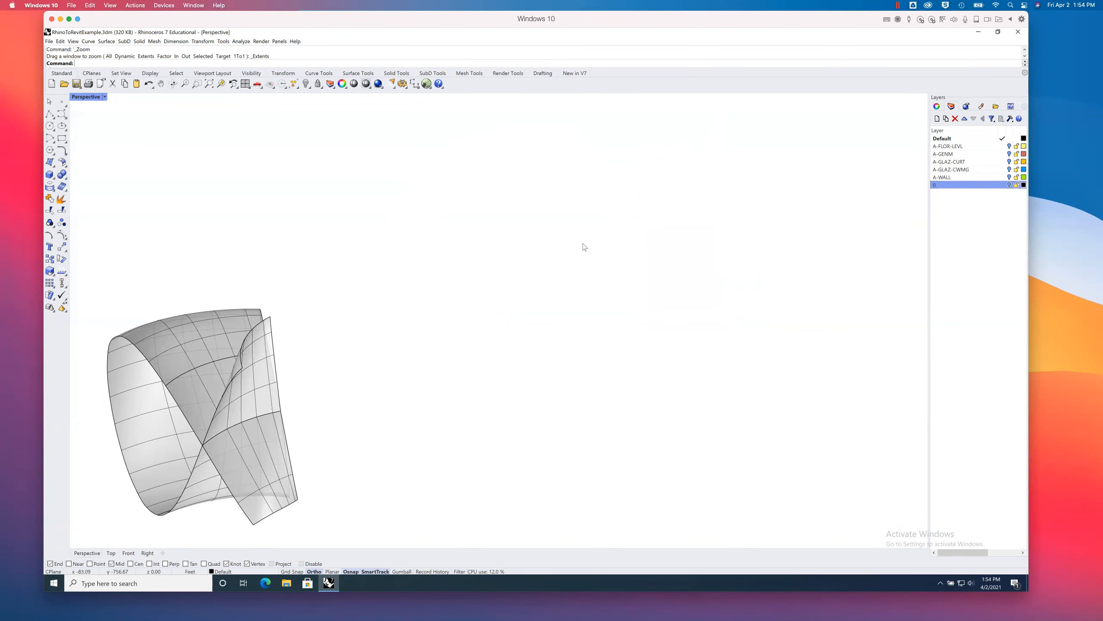
# Step: Copy all four original surfaces to an empty area beside the source model
pyautogui.moveTo(412, 378); pyautogui.dragTo(545, 276, button='right')
pyautogui.scroll(3, 478, 295)
pyautogui.scroll(3, 478, 295)
pyautogui.scroll(-8, 479, 295)
pyautogui.hotkey('ctrl', 'a')
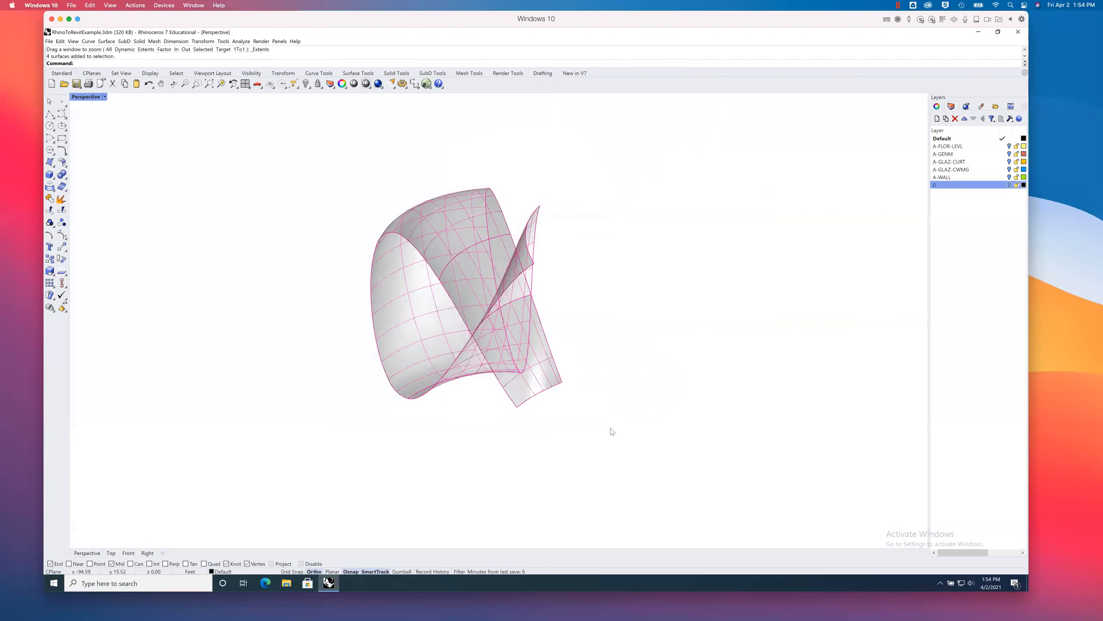
pyautogui.click(51, 259)
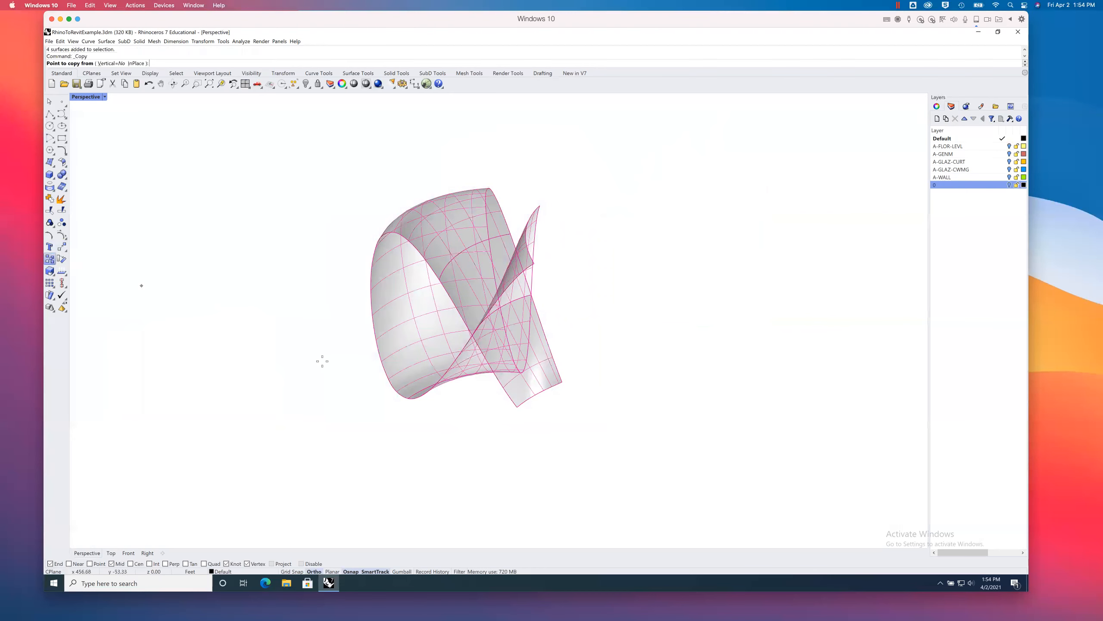
pyautogui.click(326, 362)
pyautogui.keyDown('shift'); pyautogui.moveTo(261, 424); pyautogui.dragTo(230, 410, button='right'); pyautogui.keyUp('shift')
pyautogui.scroll(-4, 276, 340)
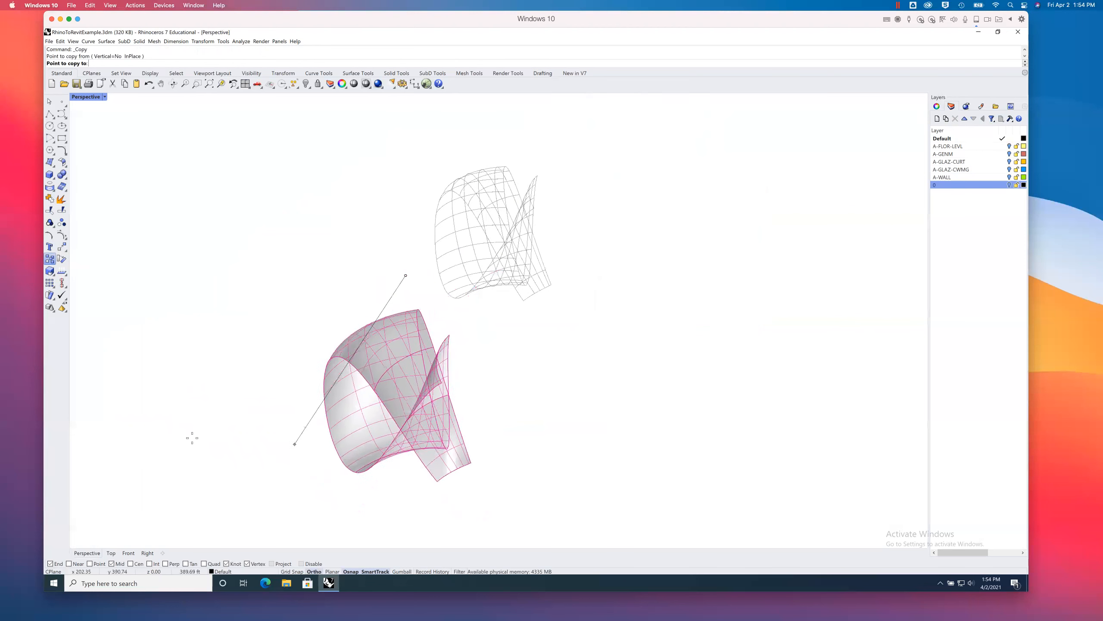
pyautogui.click(160, 451)
pyautogui.press('Return')
pyautogui.moveTo(285, 332); pyautogui.dragTo(374, 269, button='right')
pyautogui.moveTo(450, 391); pyautogui.dragTo(428, 407, button='right')
pyautogui.moveTo(376, 143); pyautogui.dragTo(444, 182)
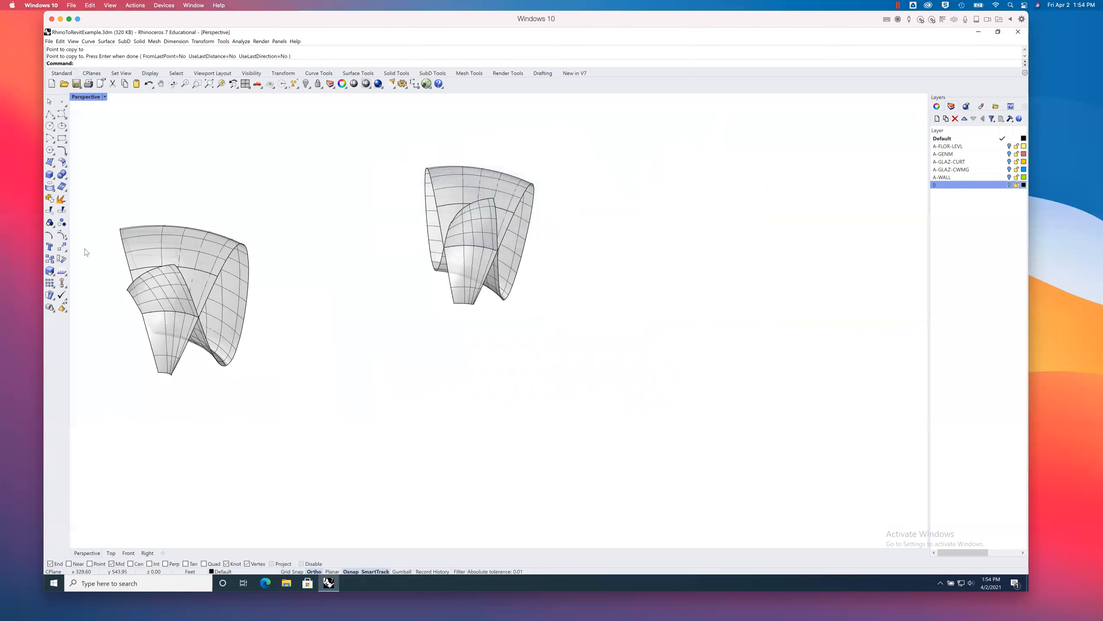
# Step: Create a new layer named "original geo"
pyautogui.click(937, 119)
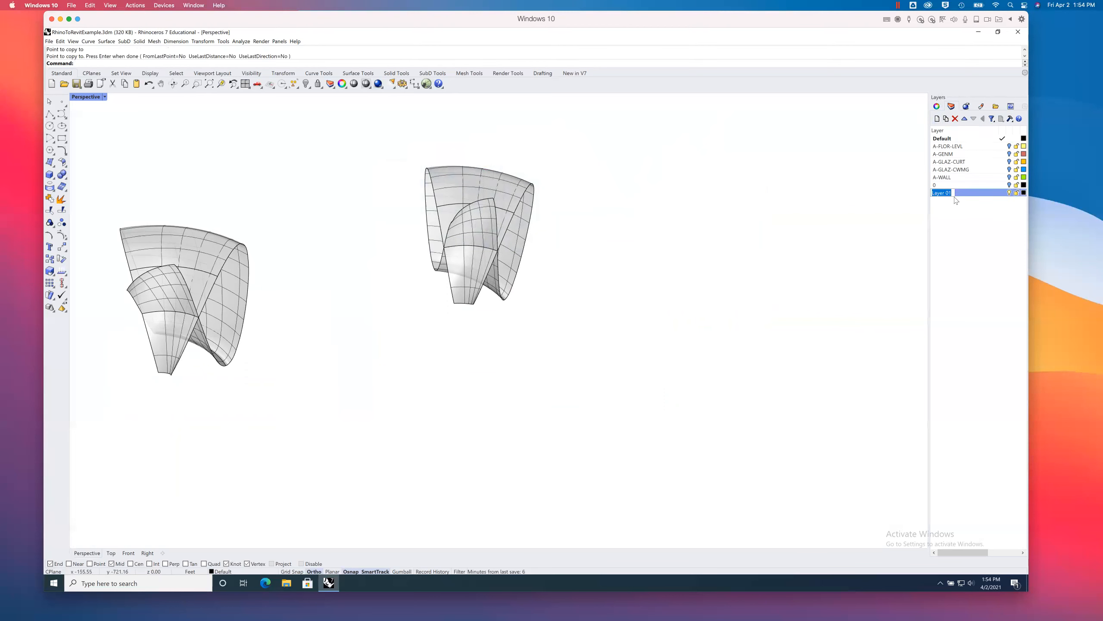
pyautogui.write('original geo')
pyautogui.press('Return')
# Step: Assign the copied set of four surfaces to the "original geo" layer
pyautogui.moveTo(97, 197); pyautogui.dragTo(289, 395)
pyautogui.click(937, 106)
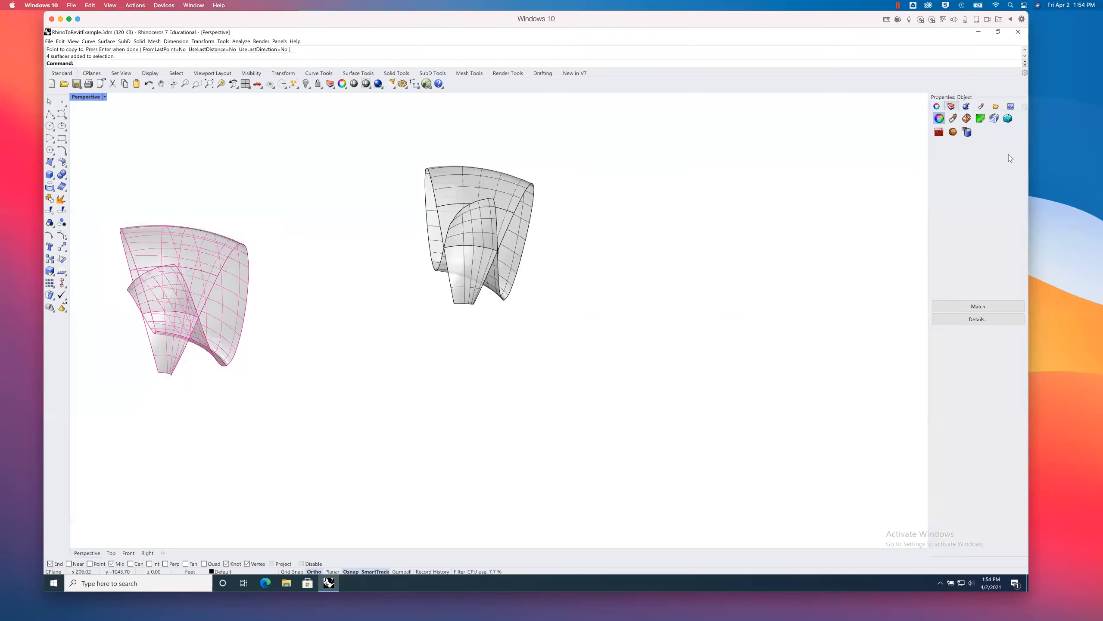
pyautogui.click(1016, 174)
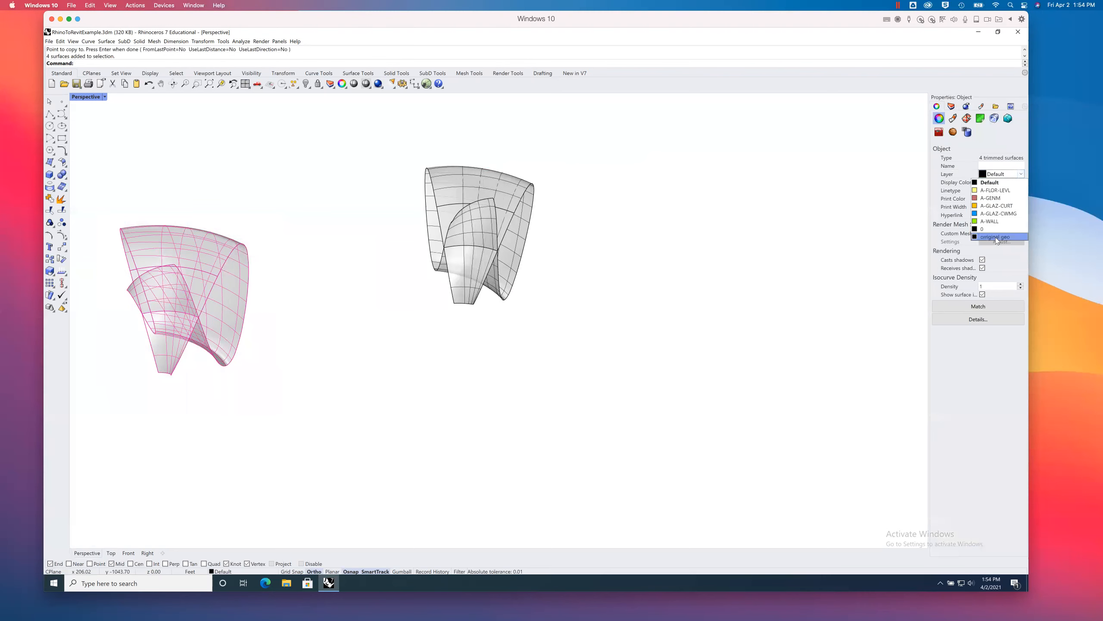
pyautogui.click(995, 238)
pyautogui.click(951, 106)
pyautogui.click(942, 194)
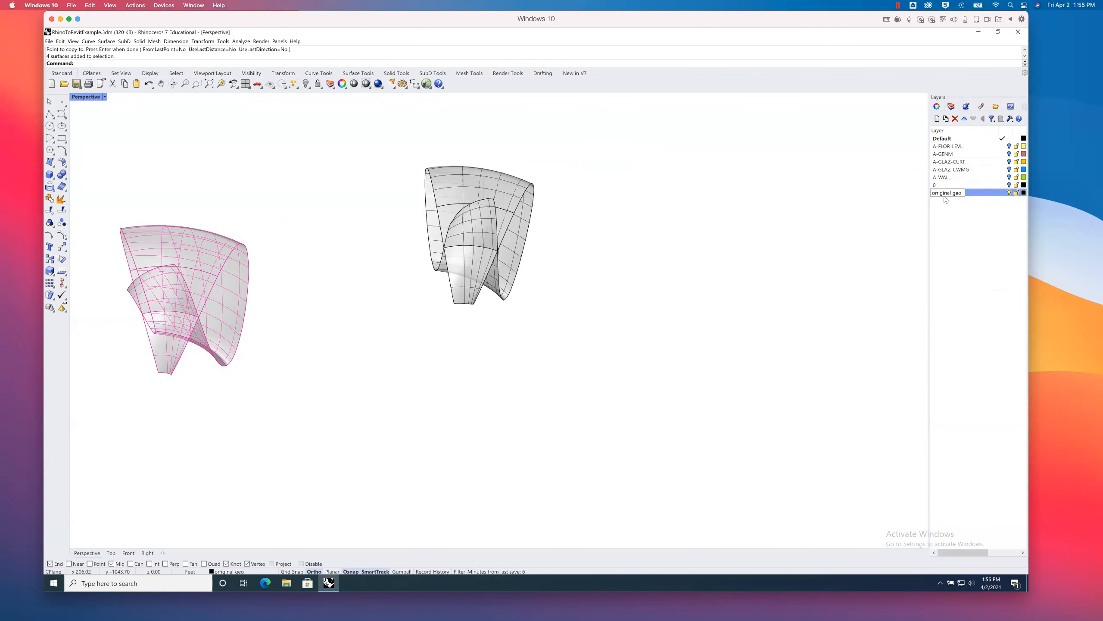
pyautogui.click(925, 171)
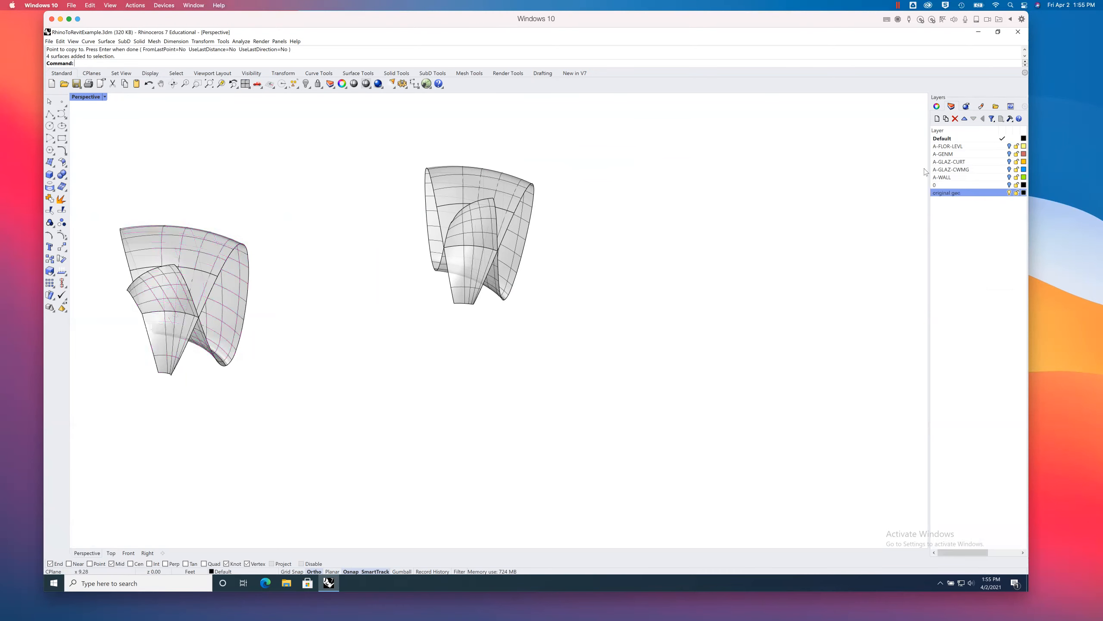
# Step: Make "original geo" the current layer and check the separation by turning the Default layer off and back on
pyautogui.click(1002, 193)
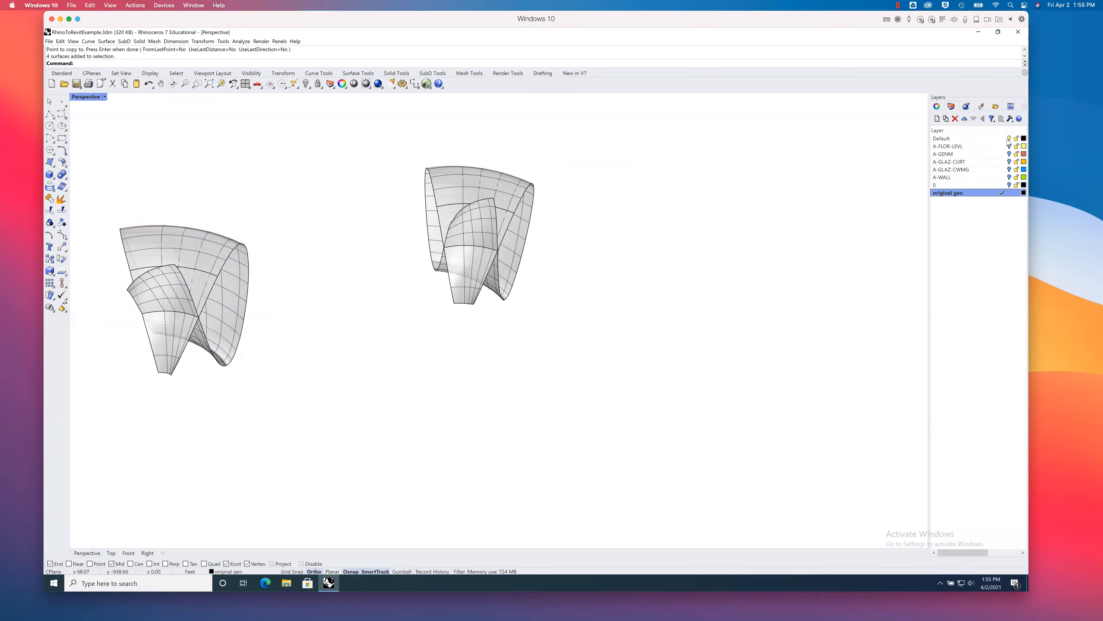
pyautogui.click(1009, 138)
pyautogui.keyDown('shift'); pyautogui.moveTo(400, 295); pyautogui.dragTo(476, 281, button='right'); pyautogui.keyUp('shift')
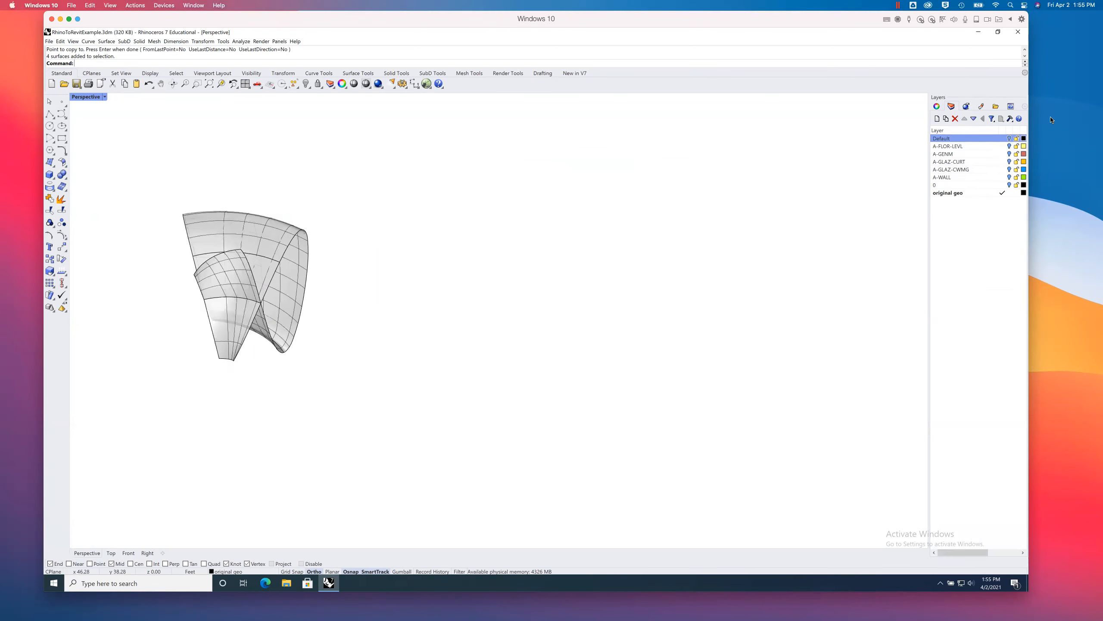
pyautogui.click(1009, 138)
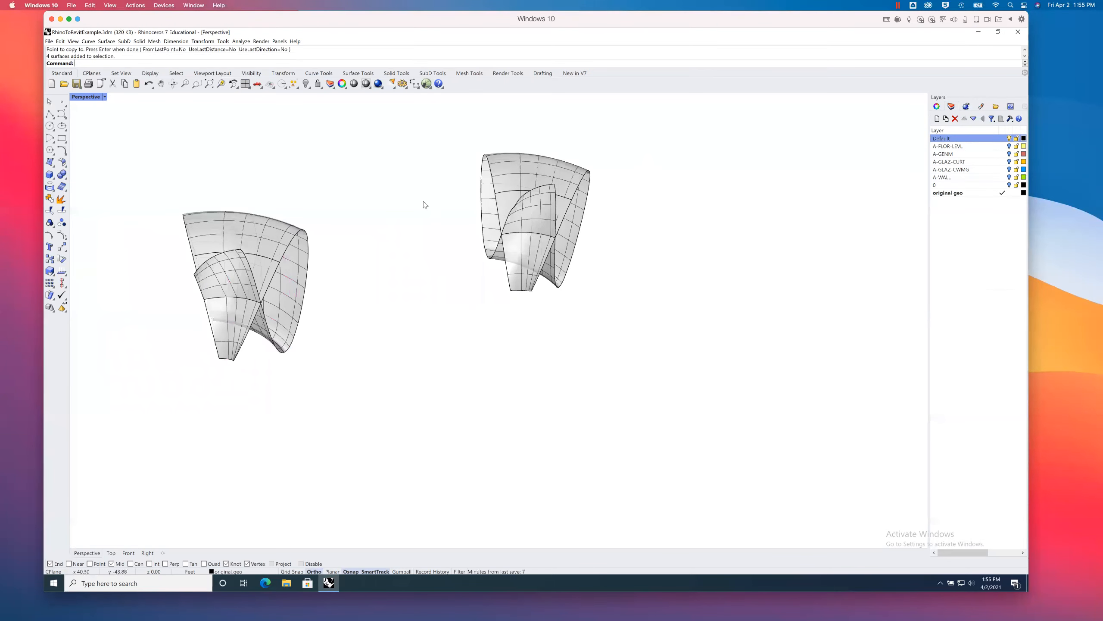
pyautogui.moveTo(271, 369); pyautogui.dragTo(309, 356, button='right')
pyautogui.scroll(-6, 355, 359)
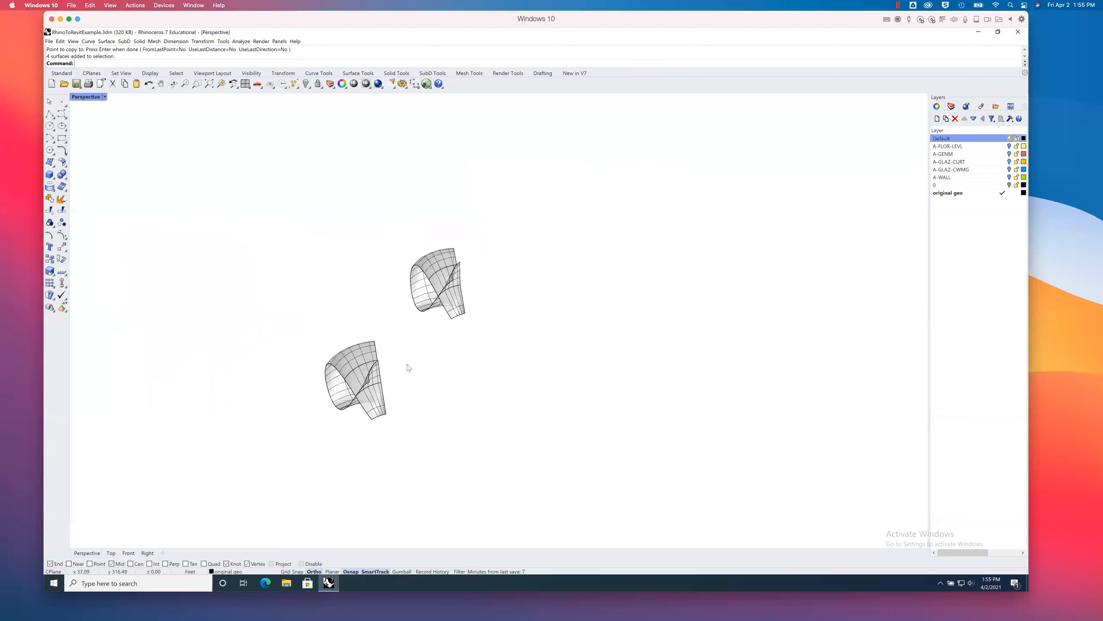
# Step: Launch Grasshopper from Rhino
pyautogui.keyDown('shift'); pyautogui.moveTo(409, 367); pyautogui.dragTo(482, 301, button='right'); pyautogui.keyUp('shift')
pyautogui.moveTo(437, 332); pyautogui.dragTo(433, 329, button='right')
pyautogui.scroll(8, 434, 331)
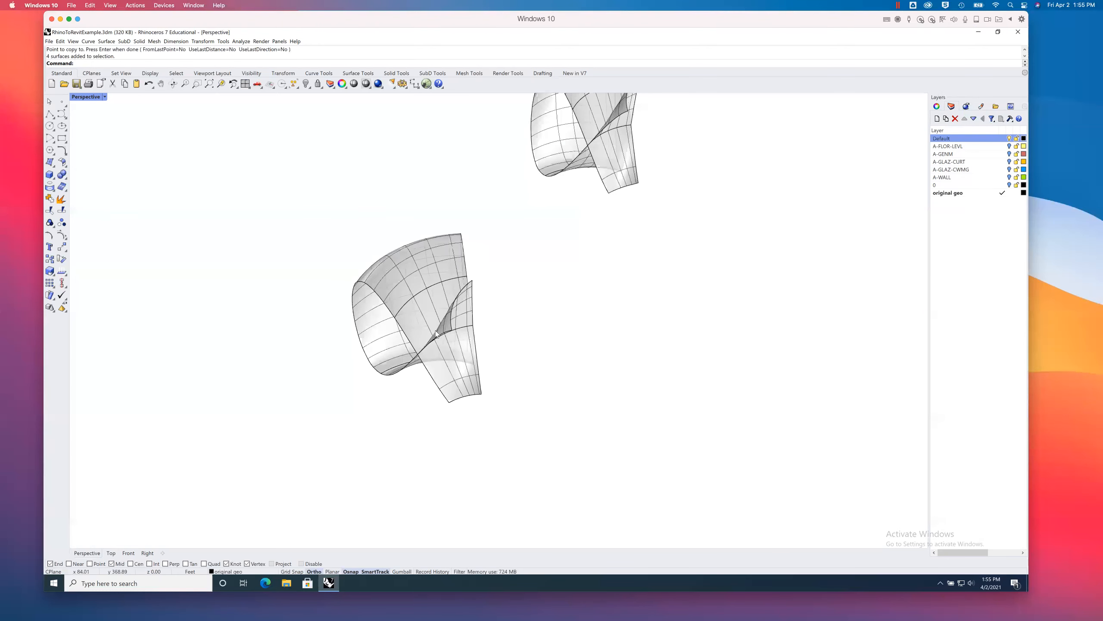
pyautogui.scroll(-4, 439, 331)
pyautogui.moveTo(466, 335); pyautogui.dragTo(513, 335, button='right')
pyautogui.keyDown('shift'); pyautogui.moveTo(623, 313); pyautogui.dragTo(631, 313, button='right'); pyautogui.keyUp('shift')
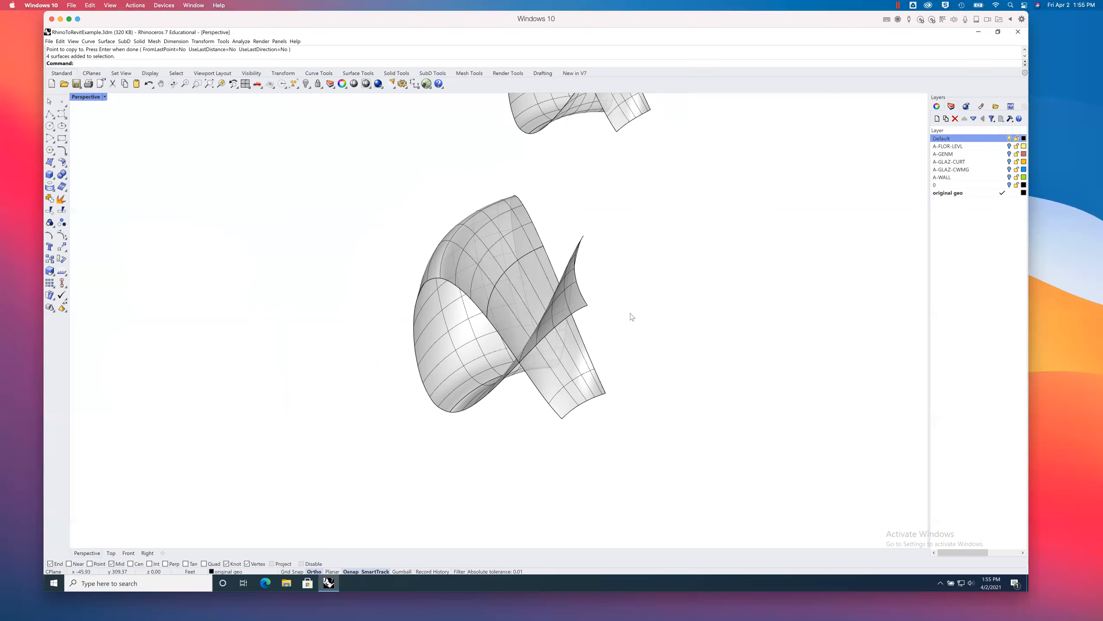
pyautogui.write('Grass')
pyautogui.press('Return')
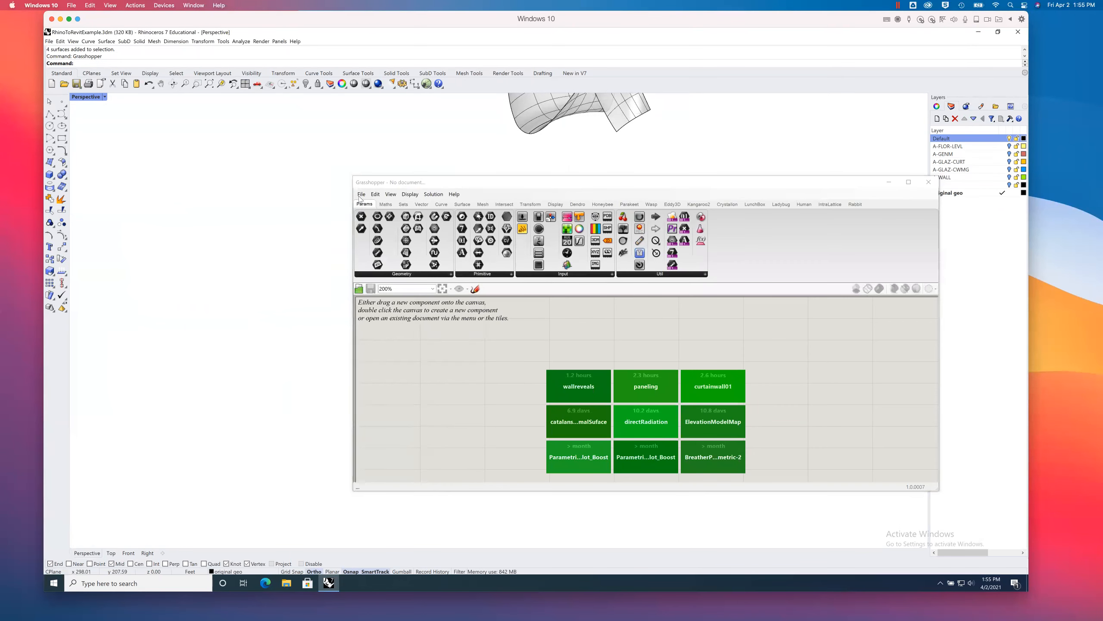
# Step: Open the recent Grasshopper definition curtainwall01.gh
pyautogui.click(361, 194)
pyautogui.moveTo(377, 224)
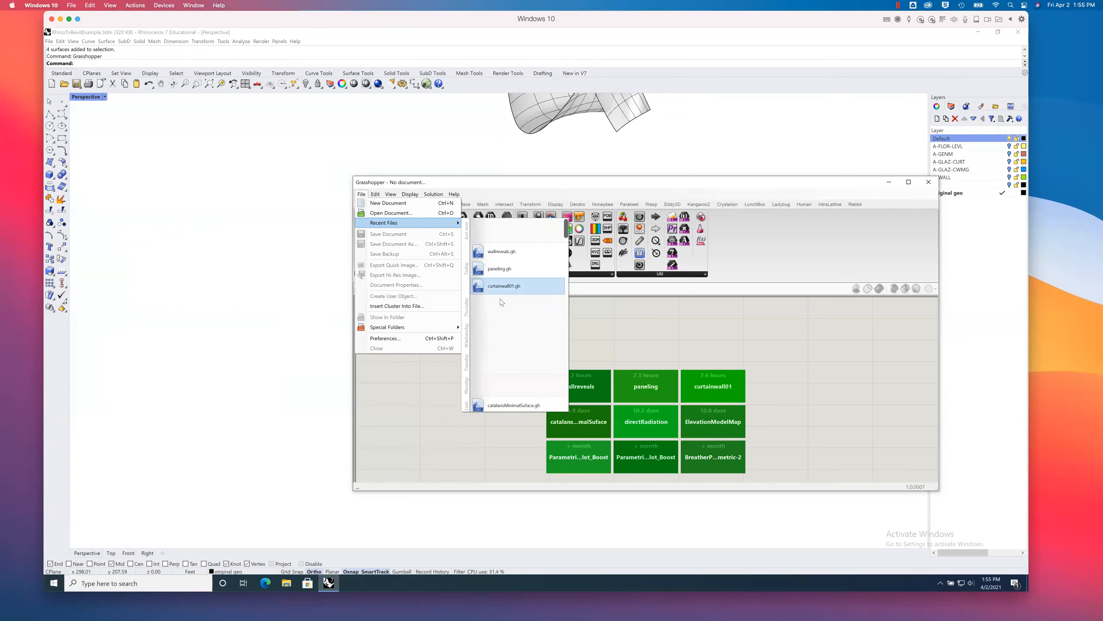
pyautogui.press('Up')
pyautogui.press('Up')
pyautogui.click(502, 289)
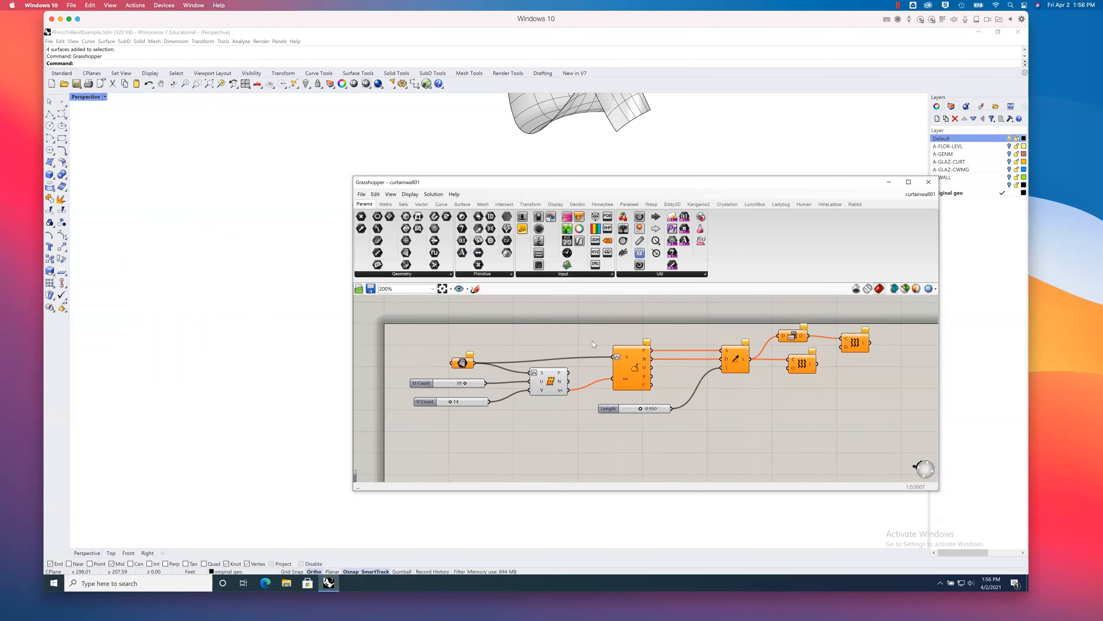
# Step: Examine how the surface parameter and the U and V count sliders feed the surface division and evaluation components
pyautogui.click(454, 367)
pyautogui.moveTo(454, 369); pyautogui.dragTo(470, 363)
pyautogui.click(558, 335)
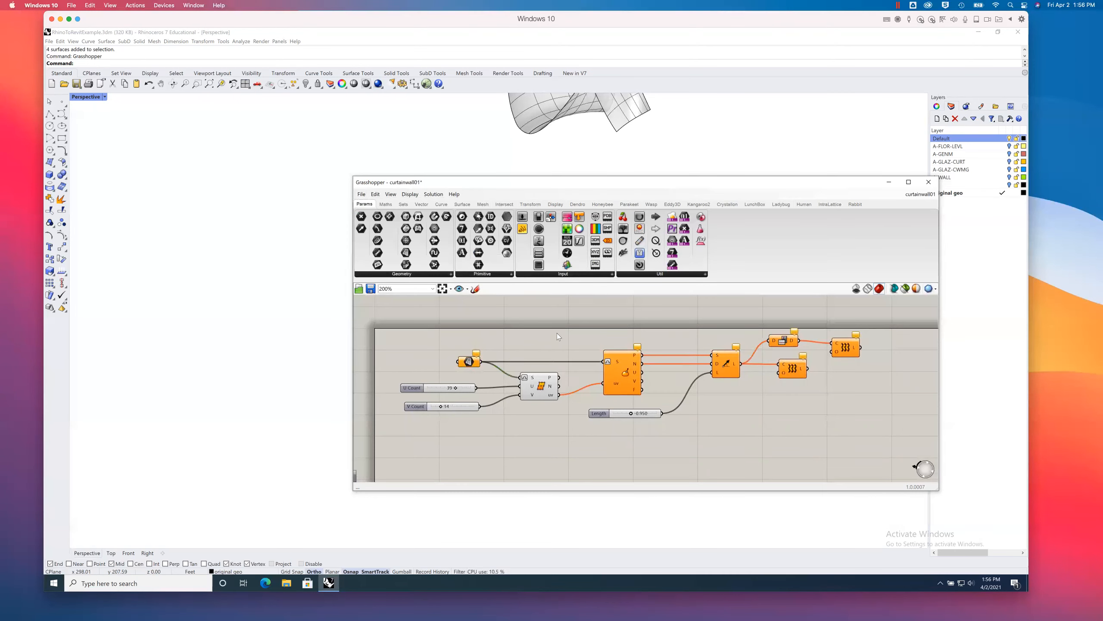
pyautogui.scroll(2, 519, 339)
pyautogui.click(486, 362)
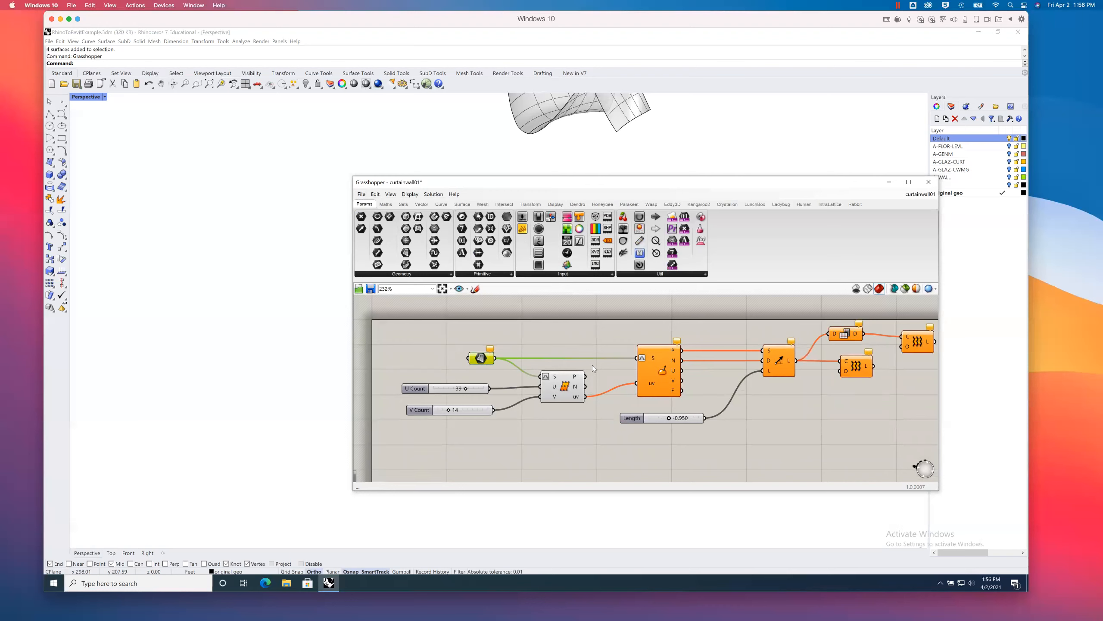
pyautogui.moveTo(704, 372); pyautogui.dragTo(669, 378, button='right')
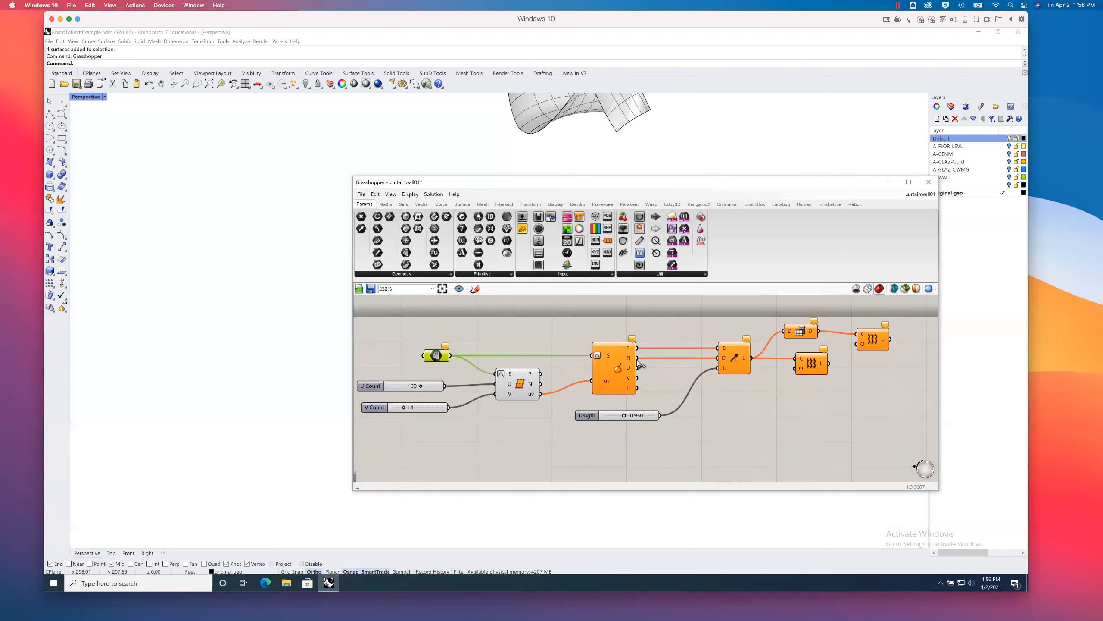
pyautogui.moveTo(673, 343); pyautogui.dragTo(594, 370, button='right')
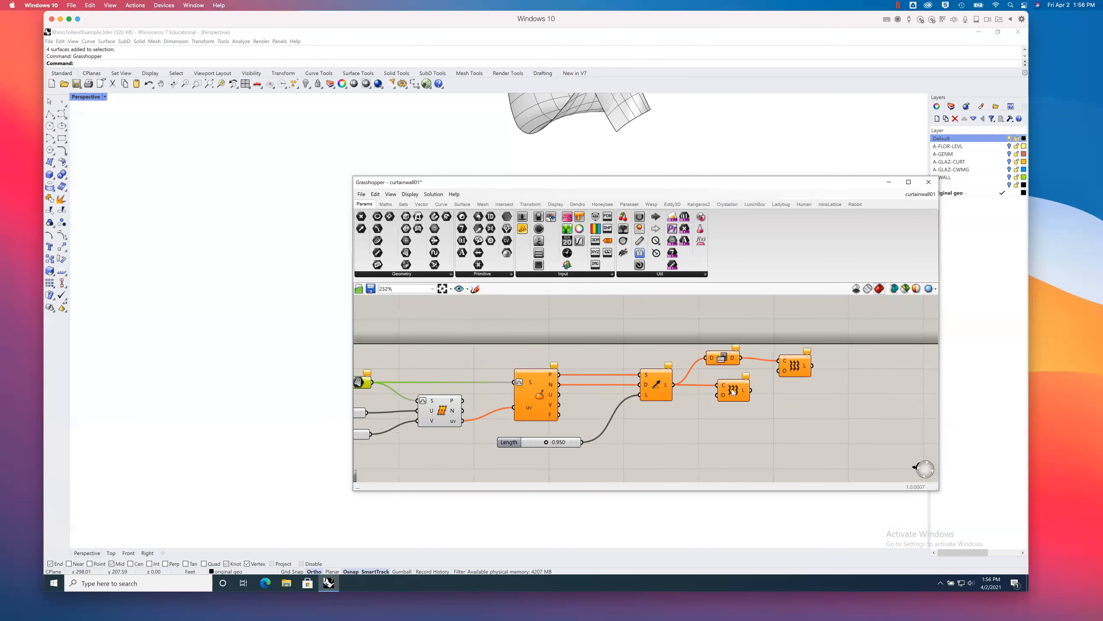
# Step: Examine how the lines pass into the direct loft and through the flip component into the second loft
pyautogui.moveTo(733, 393)
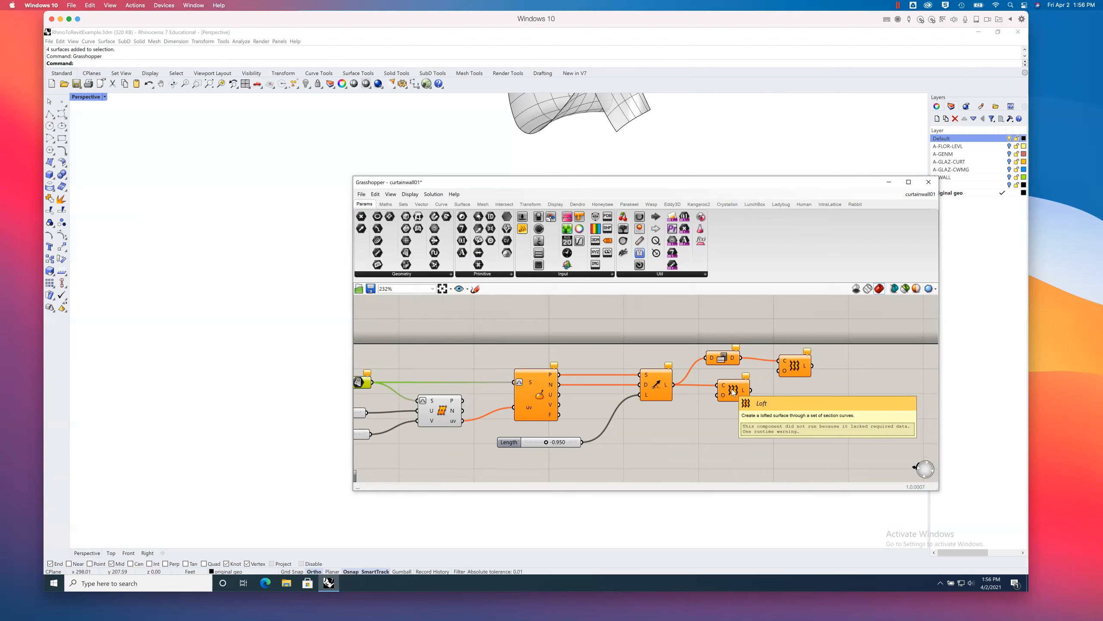
pyautogui.moveTo(724, 401); pyautogui.dragTo(649, 401, button='right')
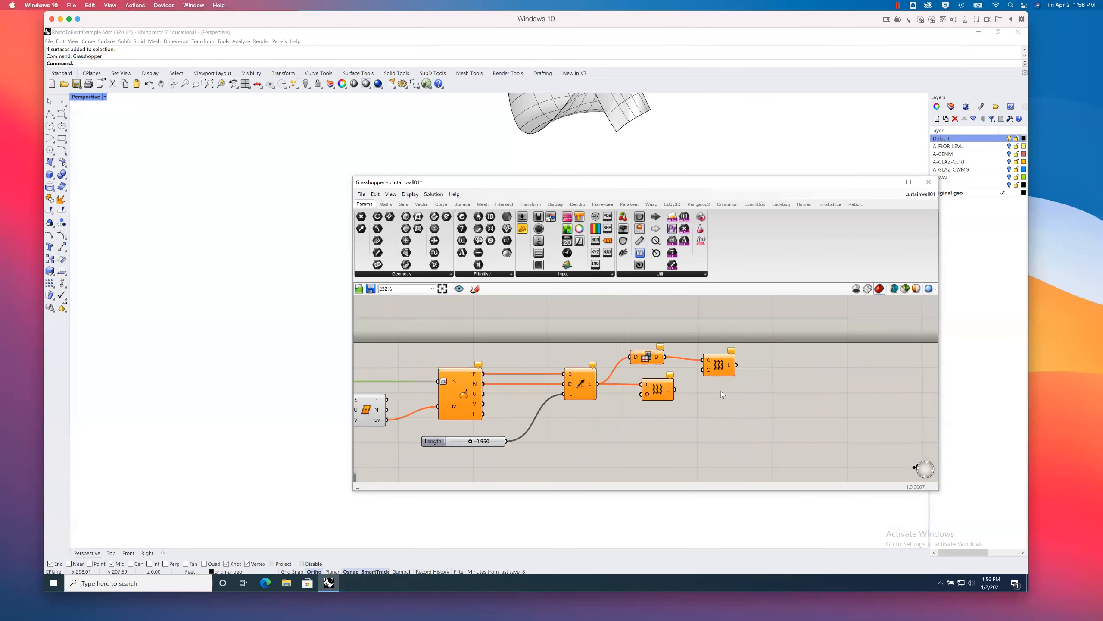
pyautogui.scroll(-3, 722, 390)
pyautogui.scroll(4, 723, 393)
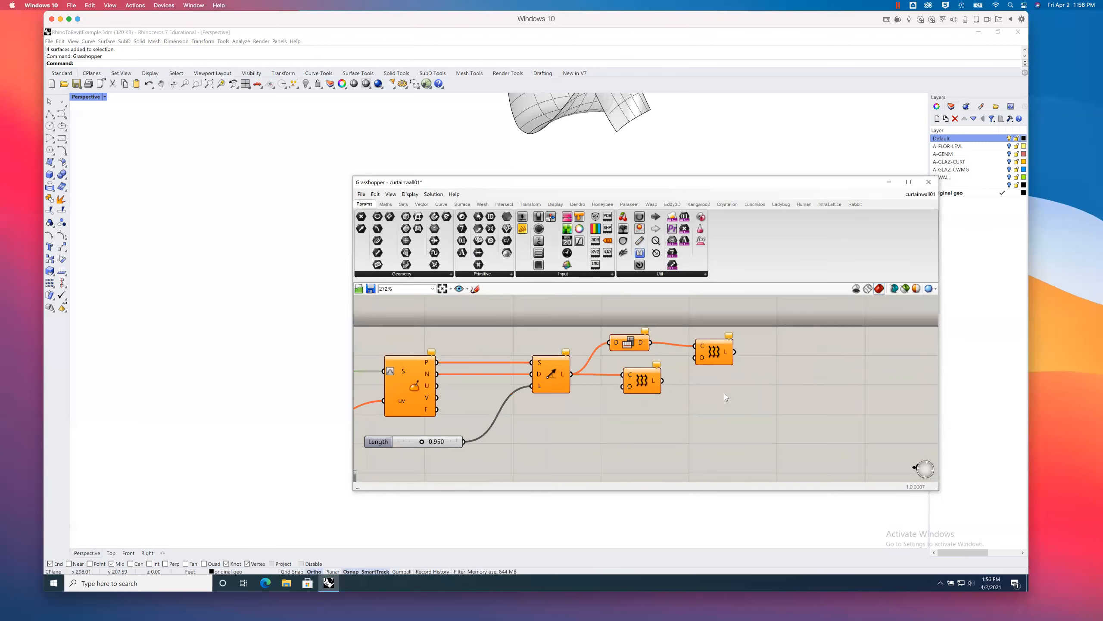
pyautogui.scroll(1, 724, 394)
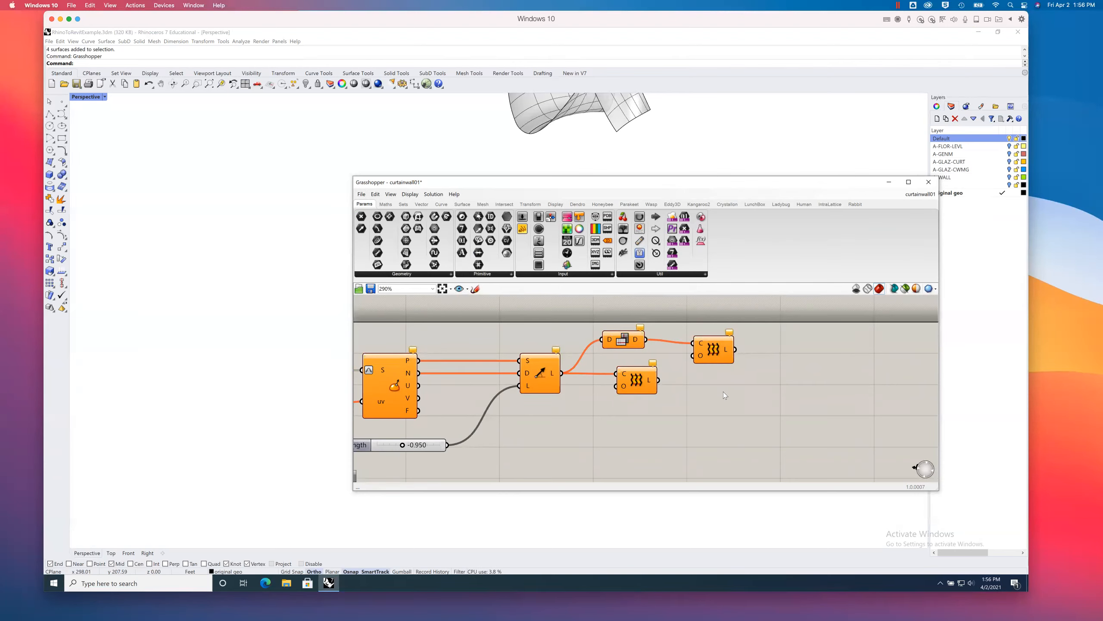
pyautogui.scroll(-4, 720, 386)
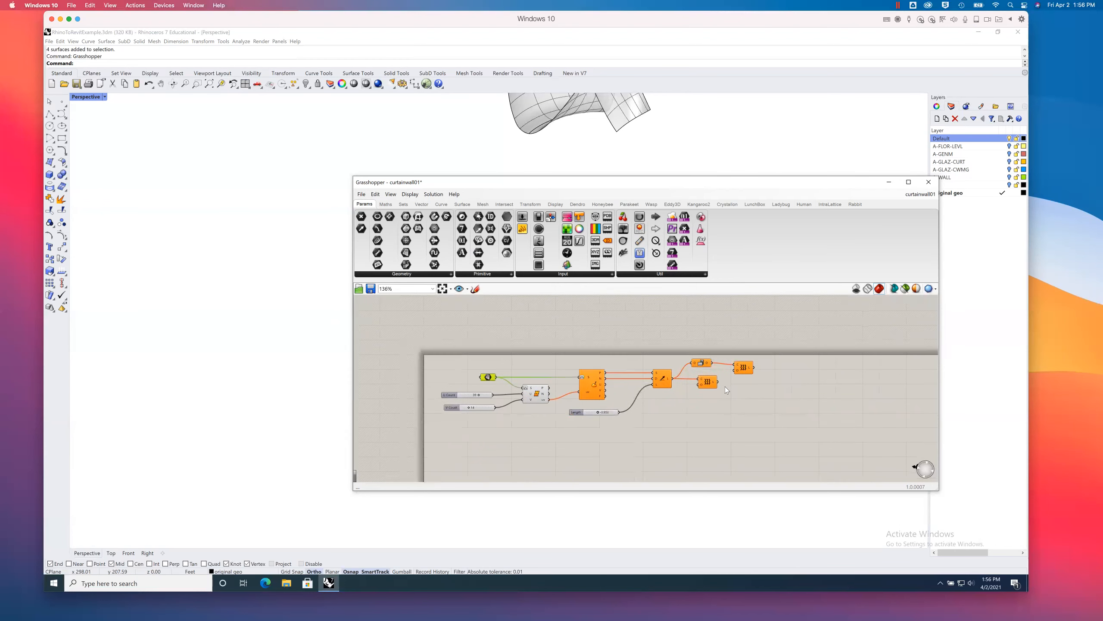
pyautogui.scroll(5, 723, 386)
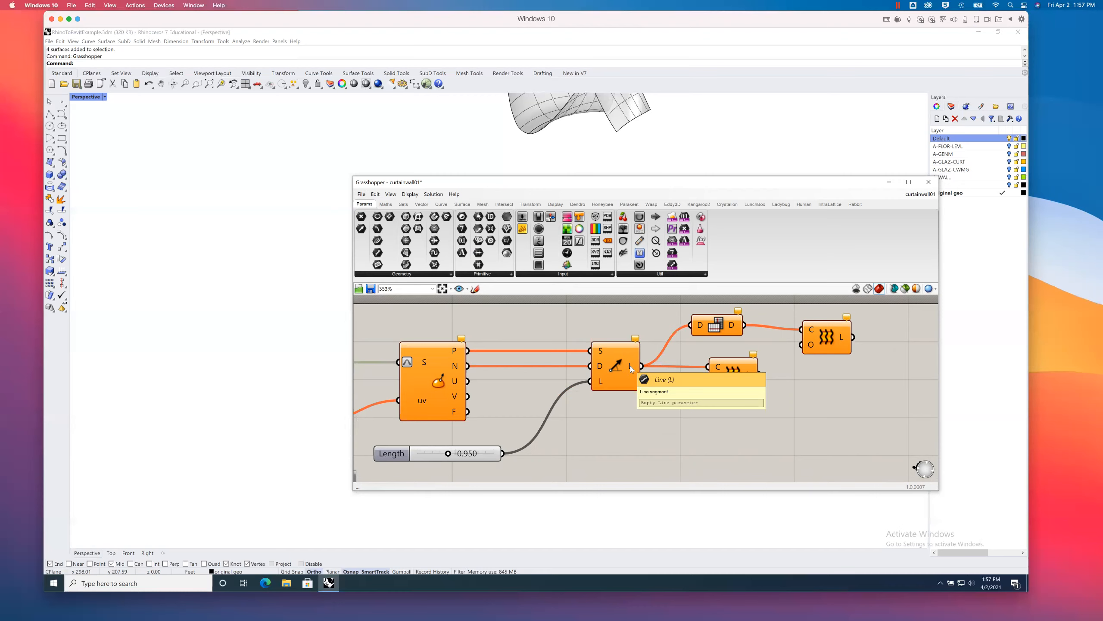
pyautogui.moveTo(820, 414); pyautogui.dragTo(804, 422, button='right')
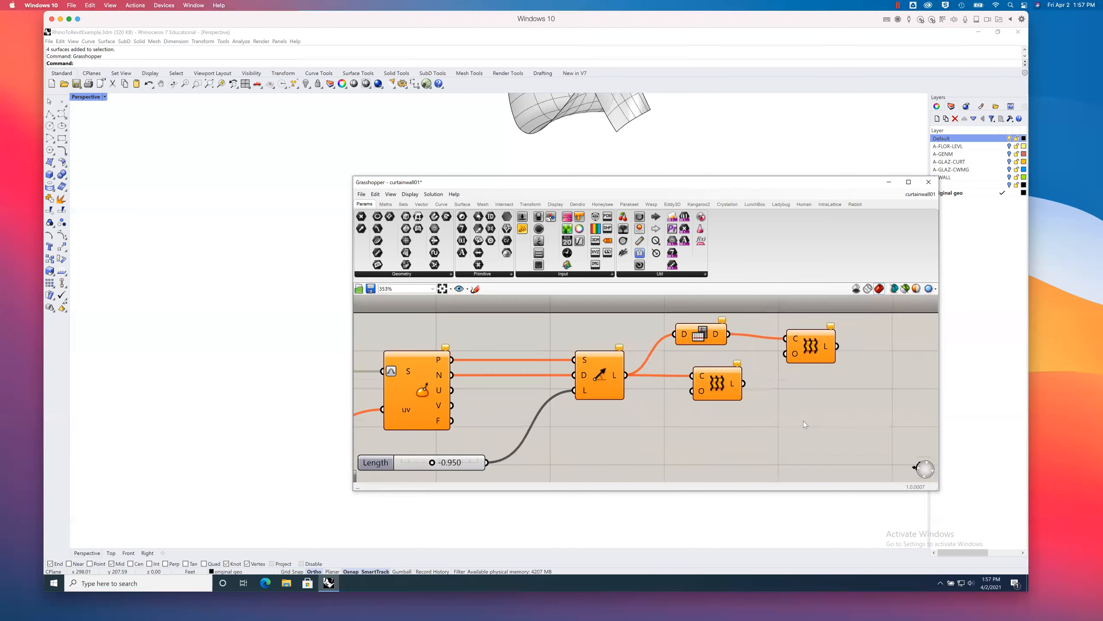
pyautogui.moveTo(704, 338); pyautogui.dragTo(709, 334)
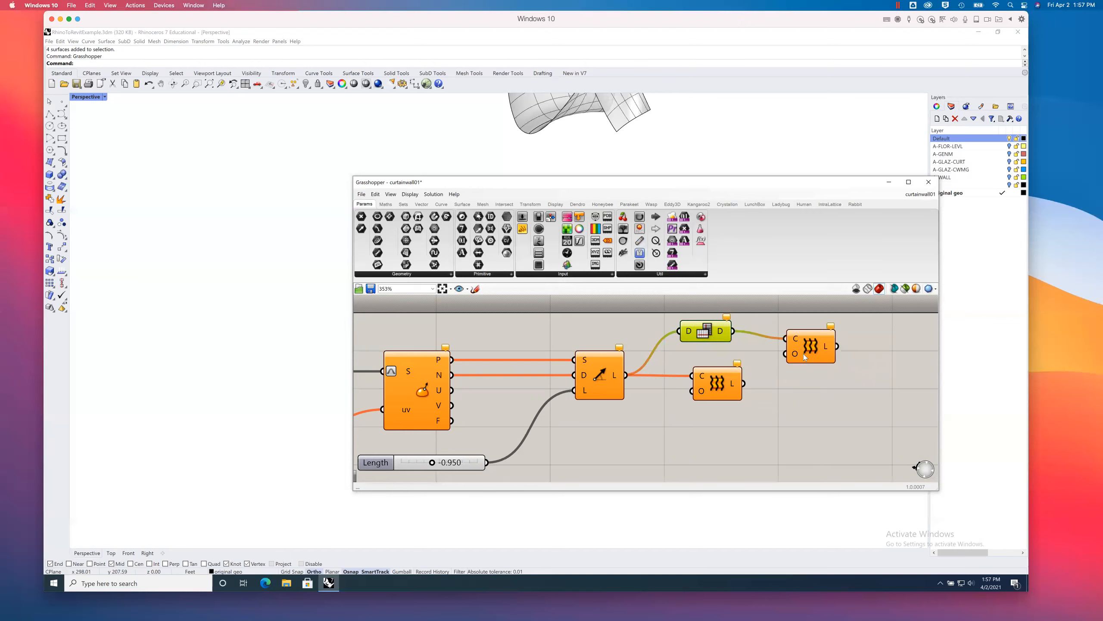
pyautogui.moveTo(484, 422); pyautogui.dragTo(725, 402, button='right')
pyautogui.moveTo(651, 378); pyautogui.dragTo(698, 368, button='right')
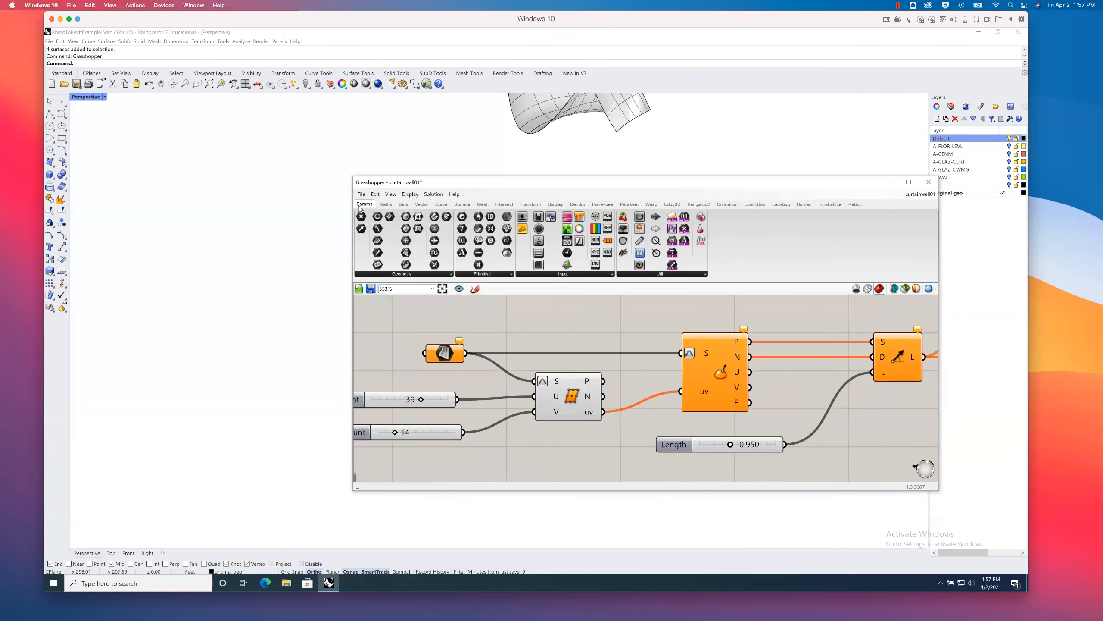
# Step: Start a new blank Grasshopper document and minimize the Grasshopper window to return to the Rhino model
pyautogui.click(361, 194)
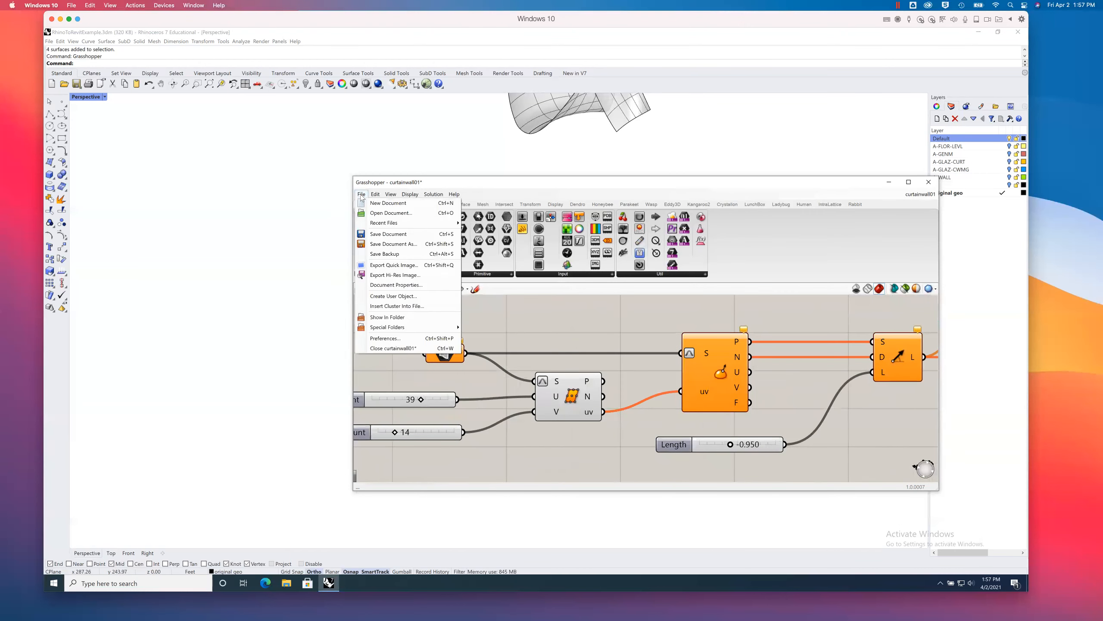
pyautogui.click(388, 203)
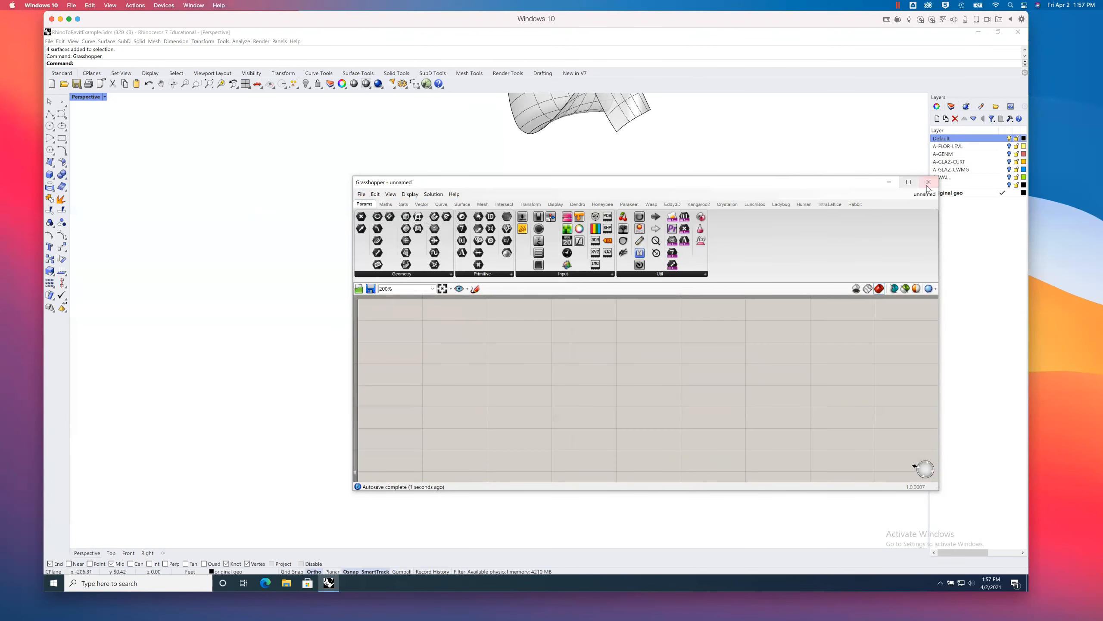
pyautogui.click(889, 182)
# Step: Inspect the individual surfaces of the nearer model, picking two of them to check where one ends and another begins
pyautogui.moveTo(593, 236); pyautogui.dragTo(574, 264, button='right')
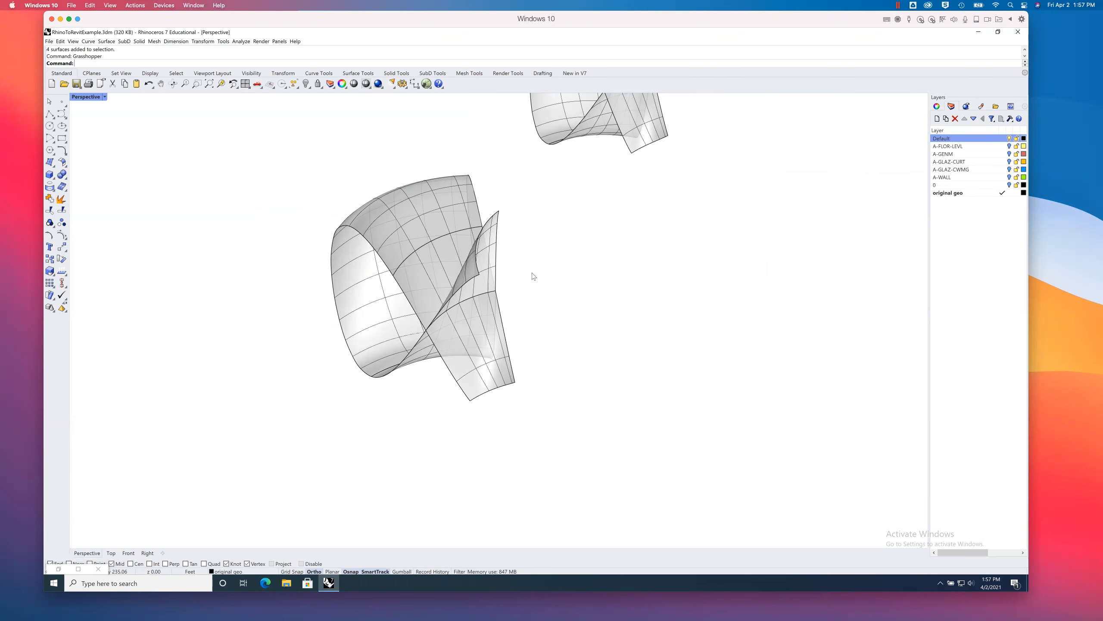
pyautogui.keyDown('shift'); pyautogui.moveTo(435, 283); pyautogui.dragTo(467, 266, button='right'); pyautogui.keyUp('shift')
pyautogui.scroll(5, 504, 283)
pyautogui.click(492, 288)
pyautogui.keyDown('shift'); pyautogui.click(558, 408); pyautogui.keyUp('shift')
pyautogui.moveTo(657, 366); pyautogui.dragTo(721, 350, button='right')
pyautogui.moveTo(827, 265); pyautogui.dragTo(697, 291, button='right')
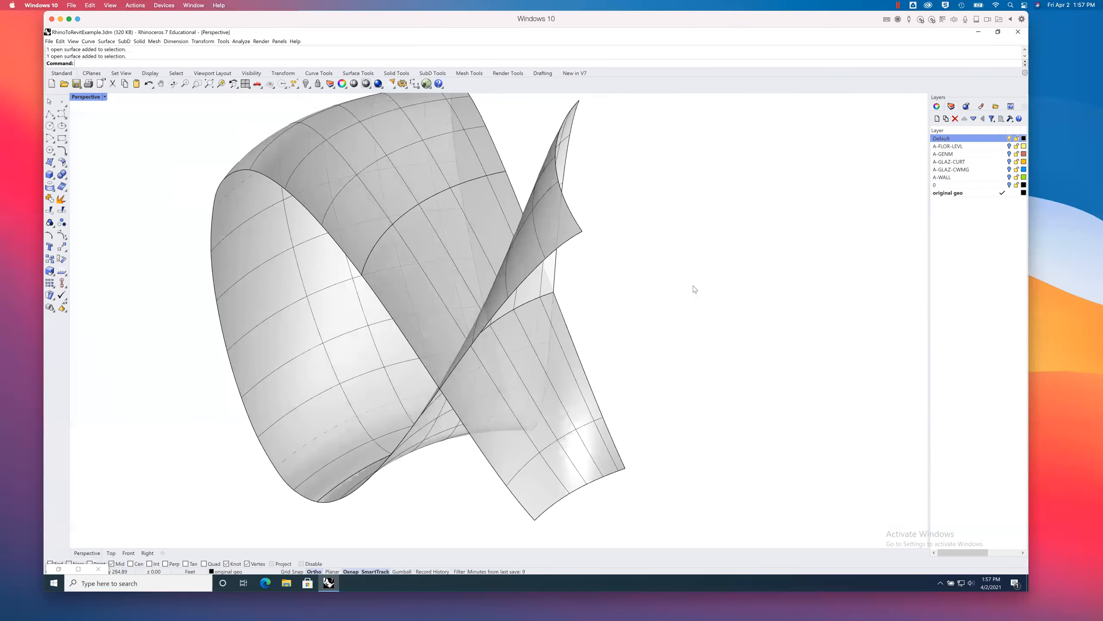
# Step: Start the Rebuild command on the middle strip surface and move its options dialog clear of the model
pyautogui.click(61, 162)
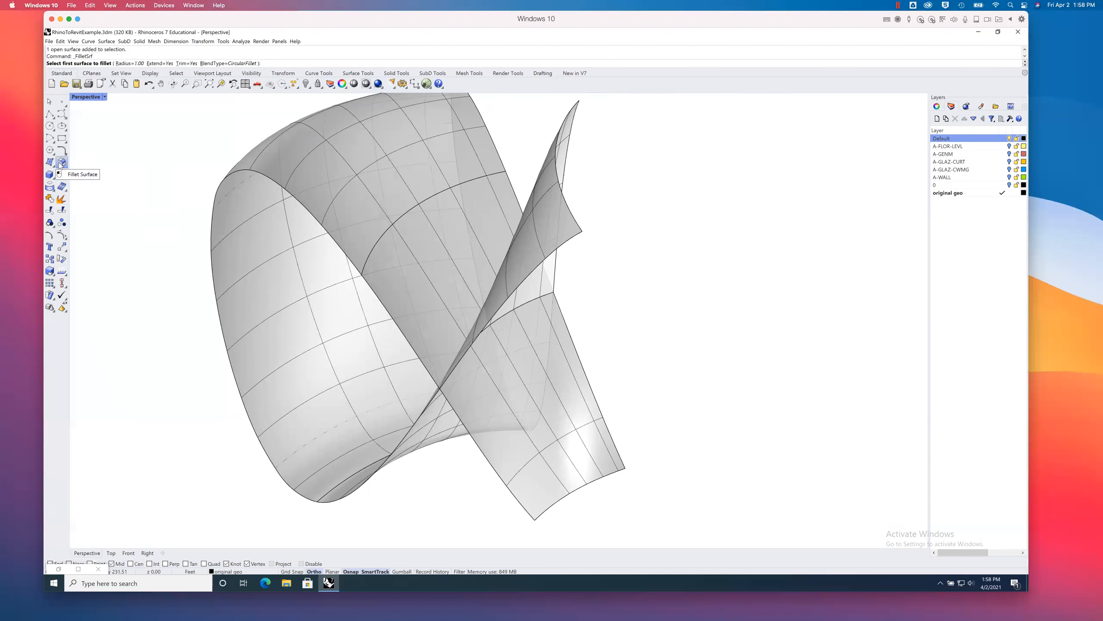
pyautogui.click(61, 164)
pyautogui.click(137, 197)
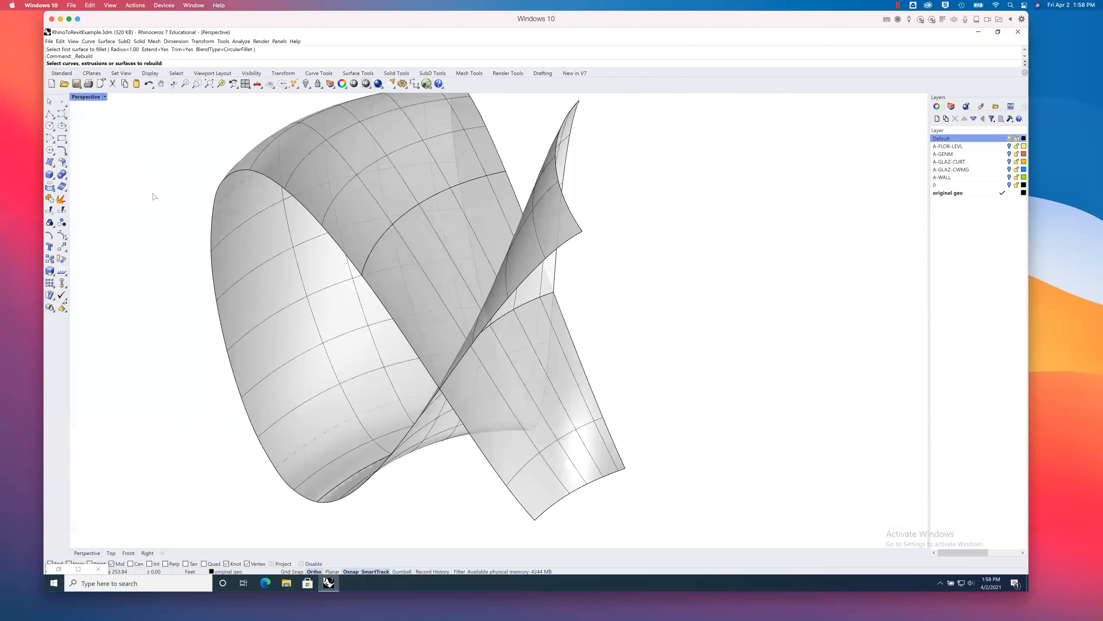
pyautogui.click(512, 191)
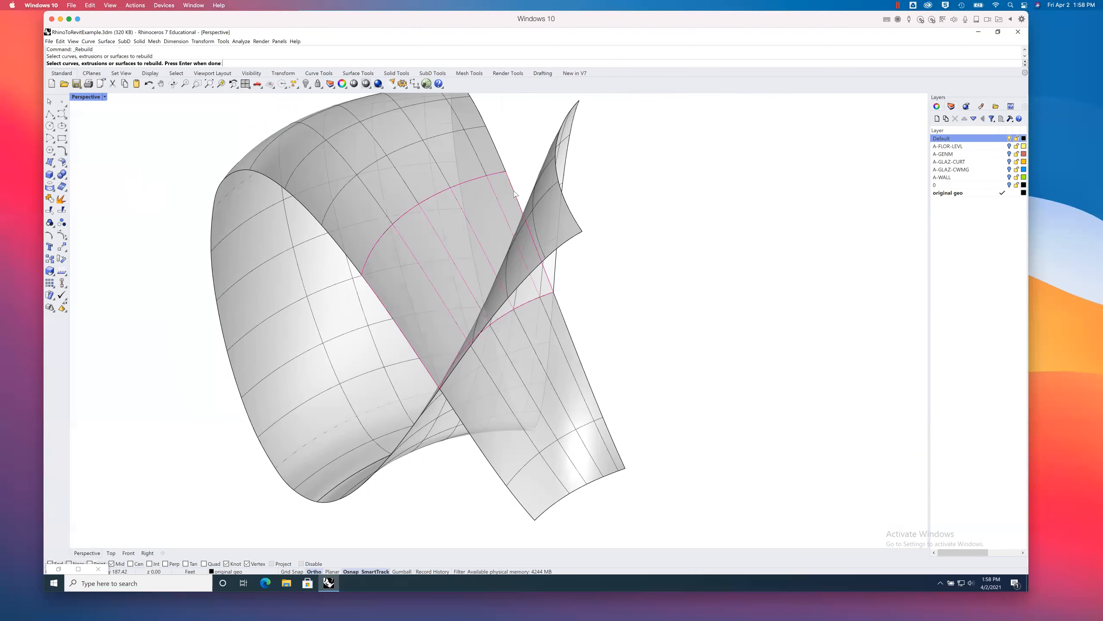
pyautogui.press('Return')
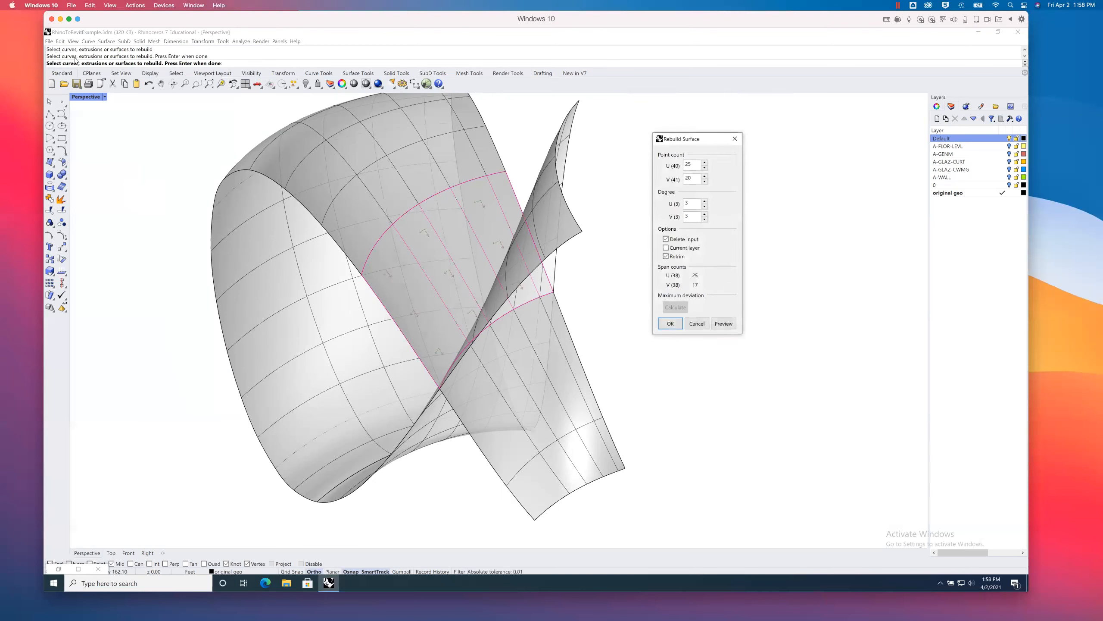
pyautogui.click(1024, 50)
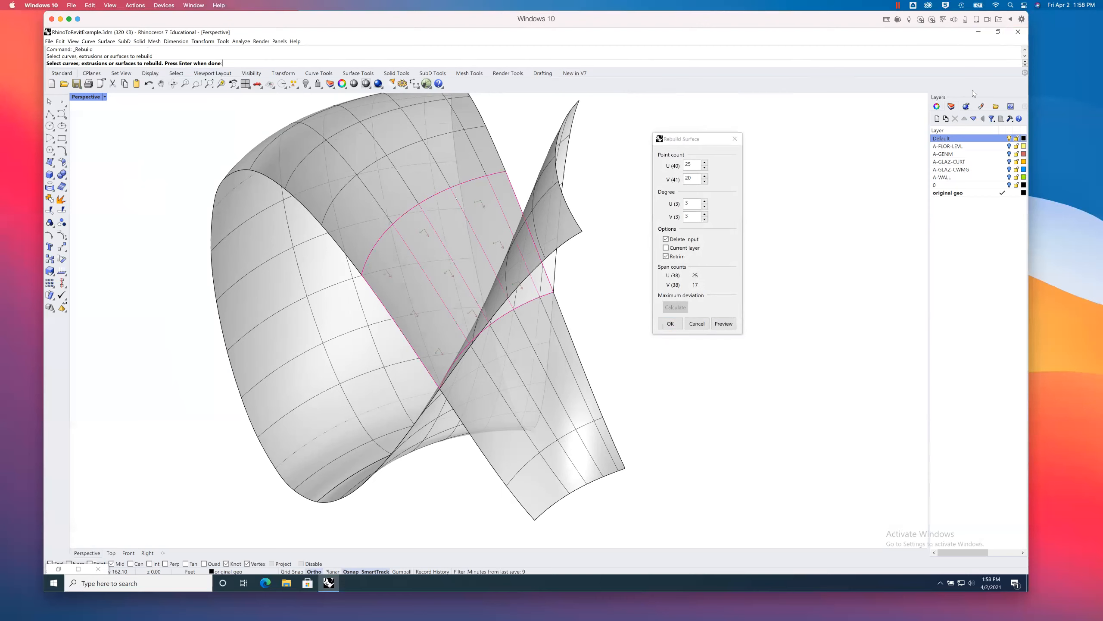
pyautogui.click(1025, 56)
pyautogui.moveTo(695, 148); pyautogui.dragTo(156, 172)
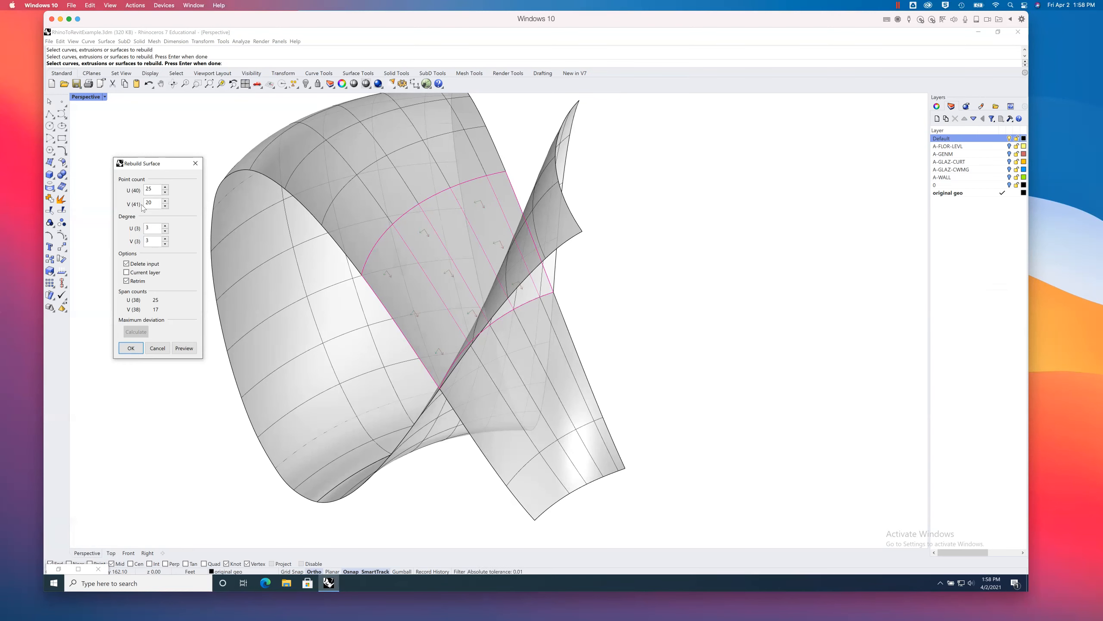
# Step: Try rebuilding the middle strip surface with point counts of U 40 and V 41, previewing and applying it, and undo the rebuild
pyautogui.doubleClick(152, 227)
pyautogui.doubleClick(152, 190)
pyautogui.write('40')
pyautogui.press('Tab')
pyautogui.write('41')
pyautogui.click(183, 348)
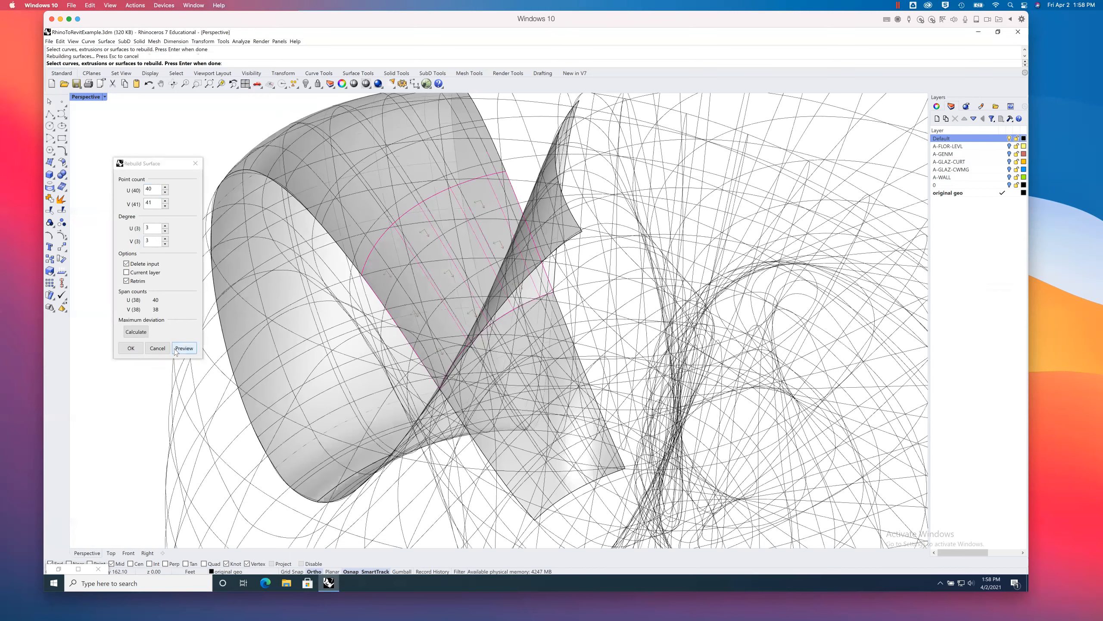
pyautogui.click(131, 348)
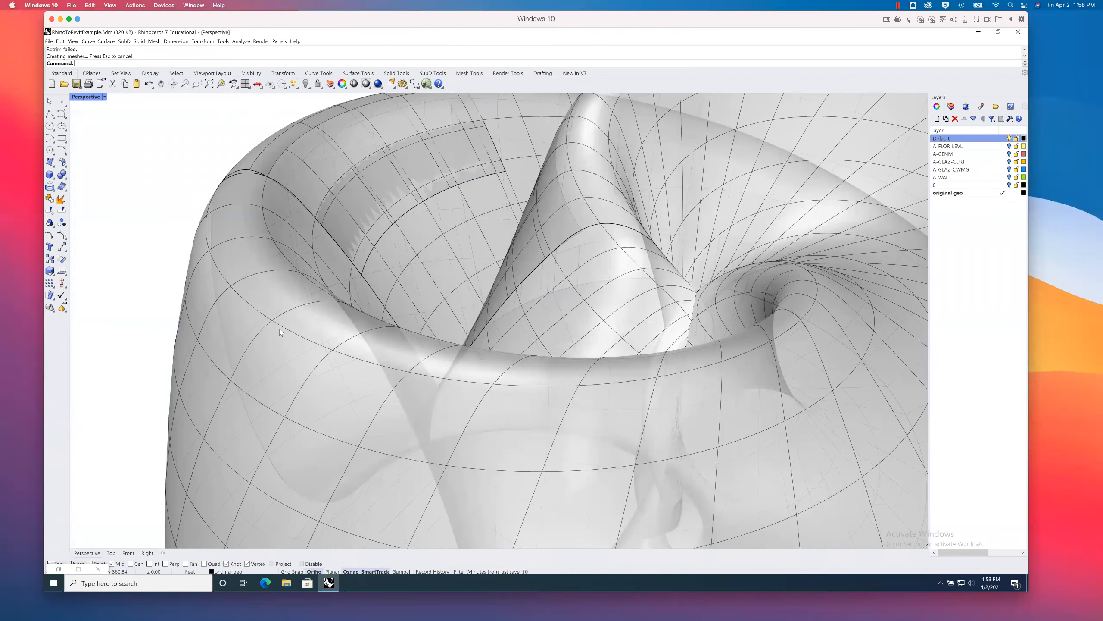
pyautogui.hotkey('ctrl', 'z')
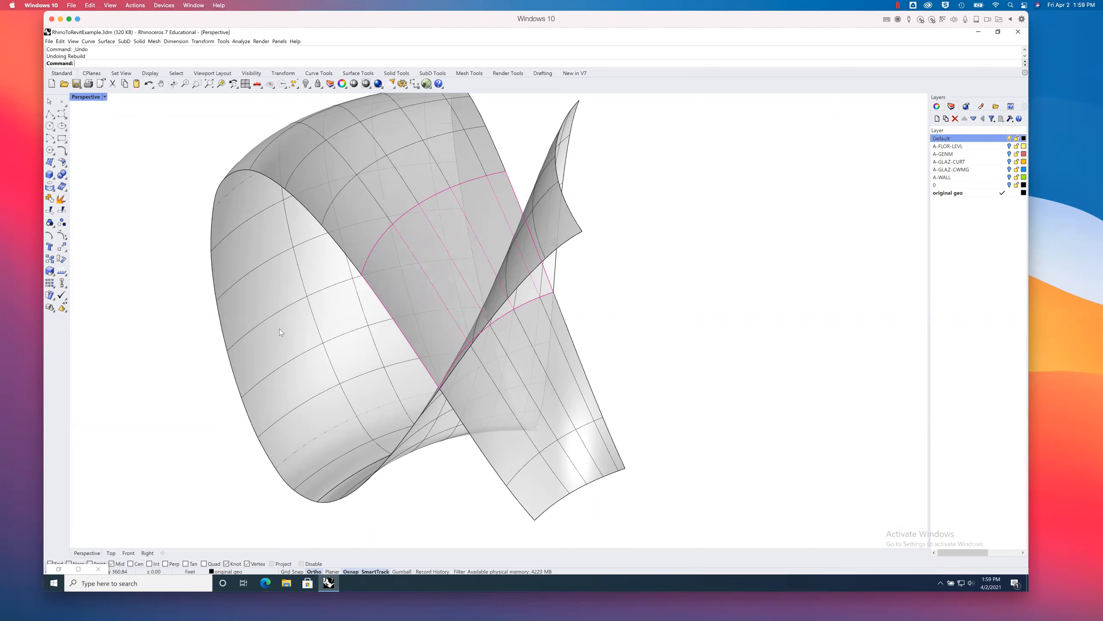
# Step: Create a new layer named "wireframe"
pyautogui.moveTo(658, 271)
pyautogui.mouseDown(button='right')
pyautogui.moveTo(669, 269)
pyautogui.moveTo(660, 271)
pyautogui.mouseUp(button='right')
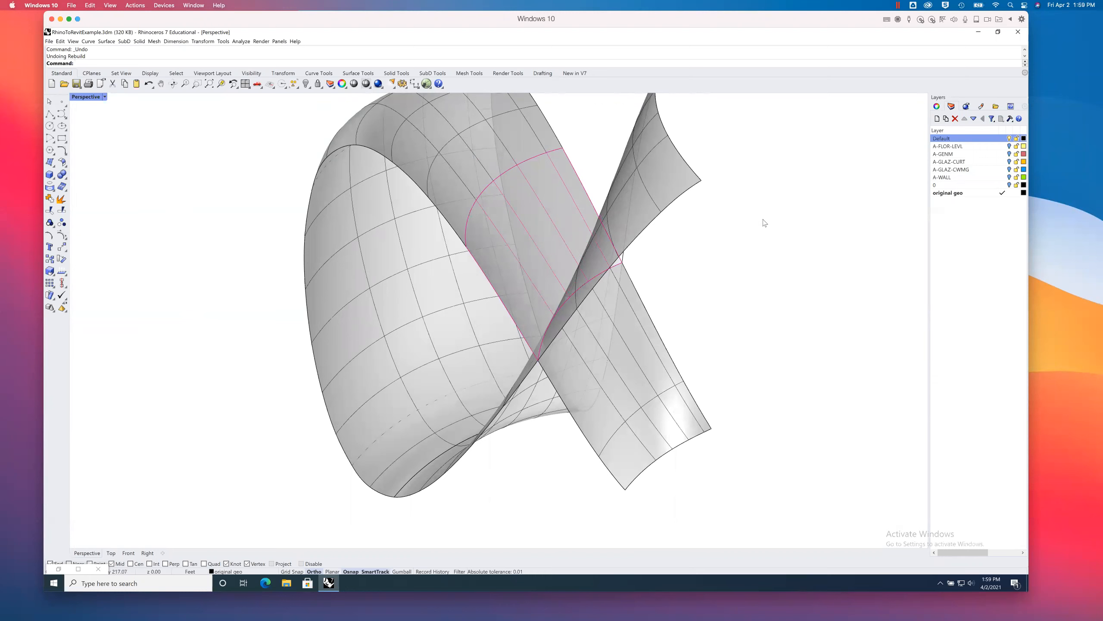
pyautogui.click(948, 194)
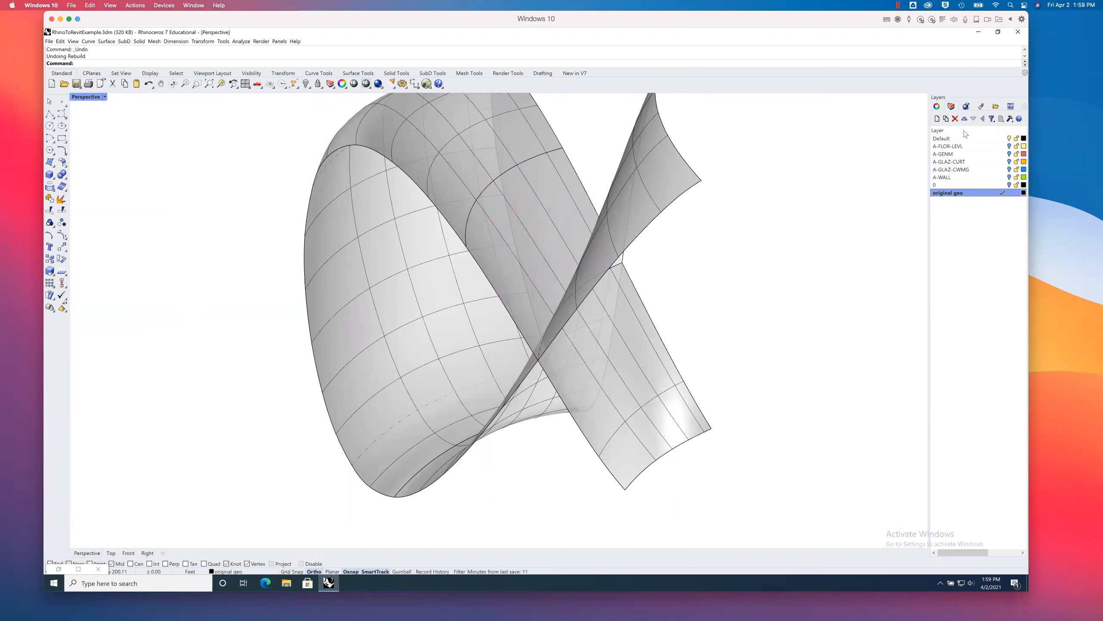
pyautogui.click(937, 119)
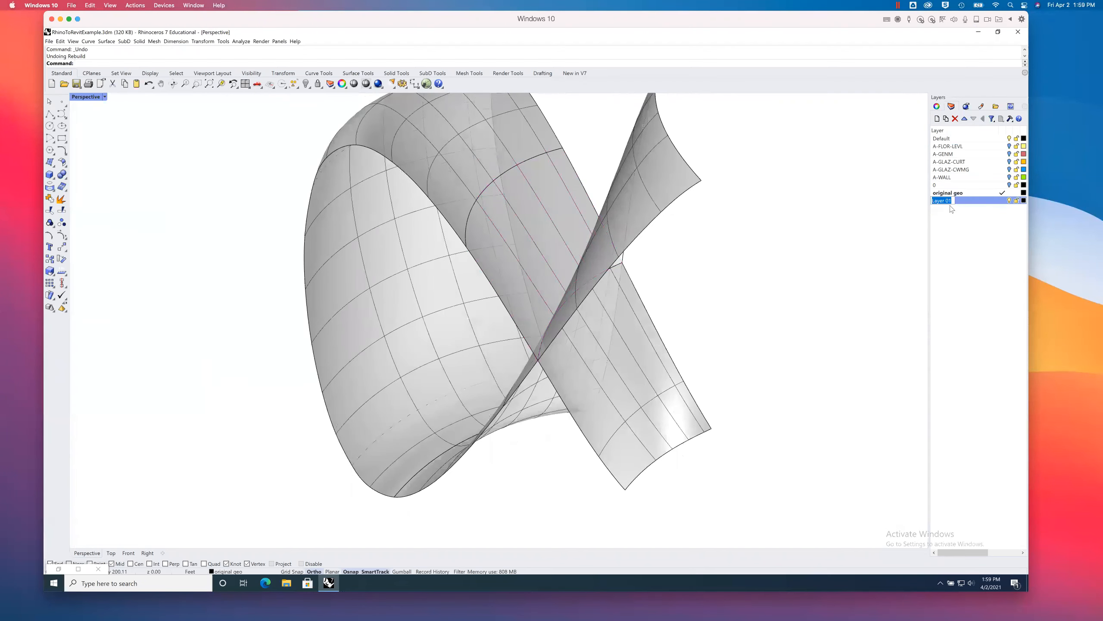
pyautogui.write('wireframe')
pyautogui.press('Return')
# Step: Try extracting the wireframe curves from the middle strip surface and delete the surface
pyautogui.click(558, 213)
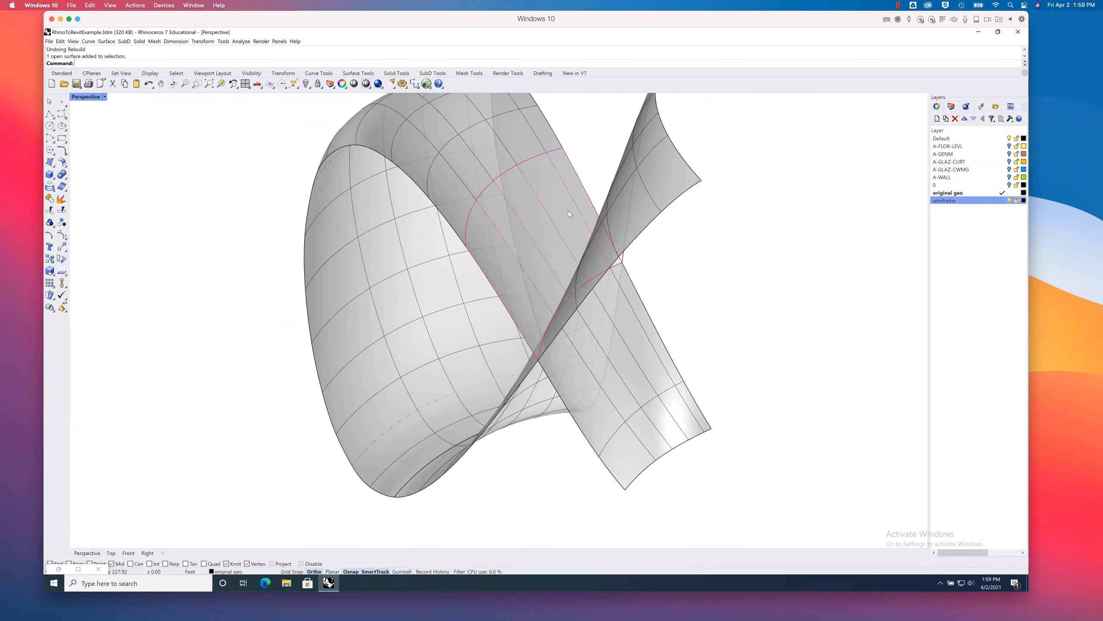
pyautogui.click(50, 186)
pyautogui.moveTo(78, 182); pyautogui.dragTo(129, 185)
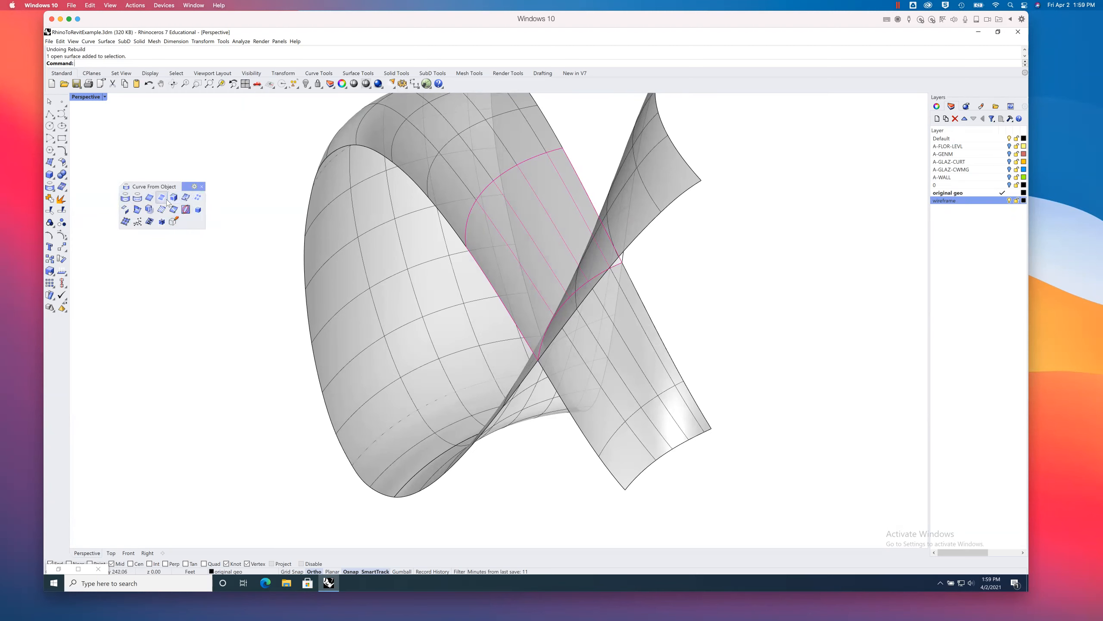
pyautogui.click(197, 198)
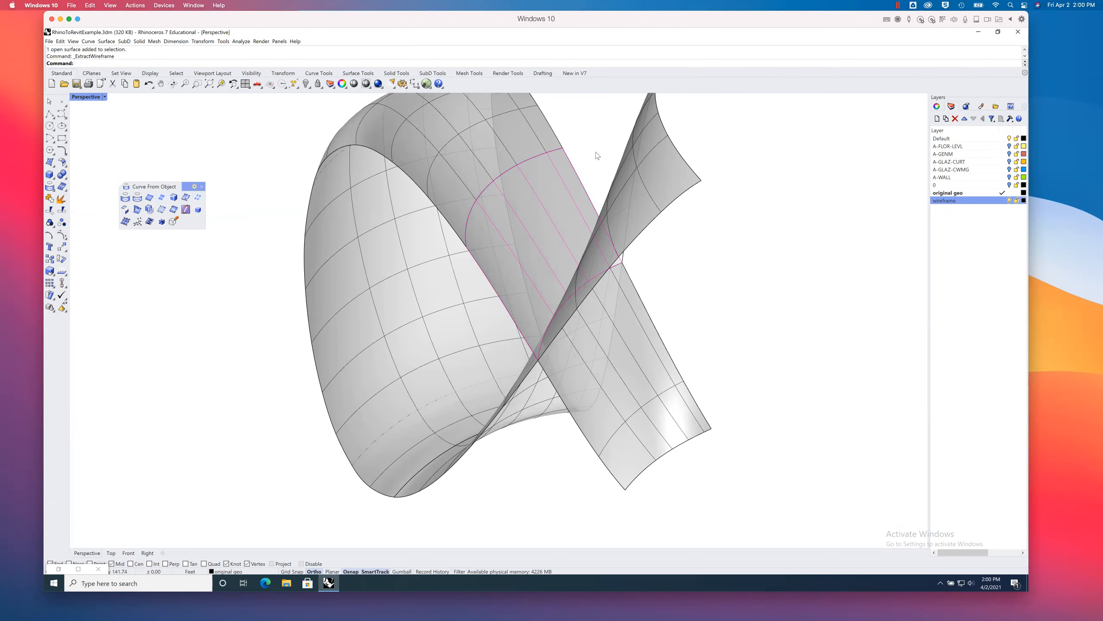
pyautogui.click(571, 178)
pyautogui.press('Delete')
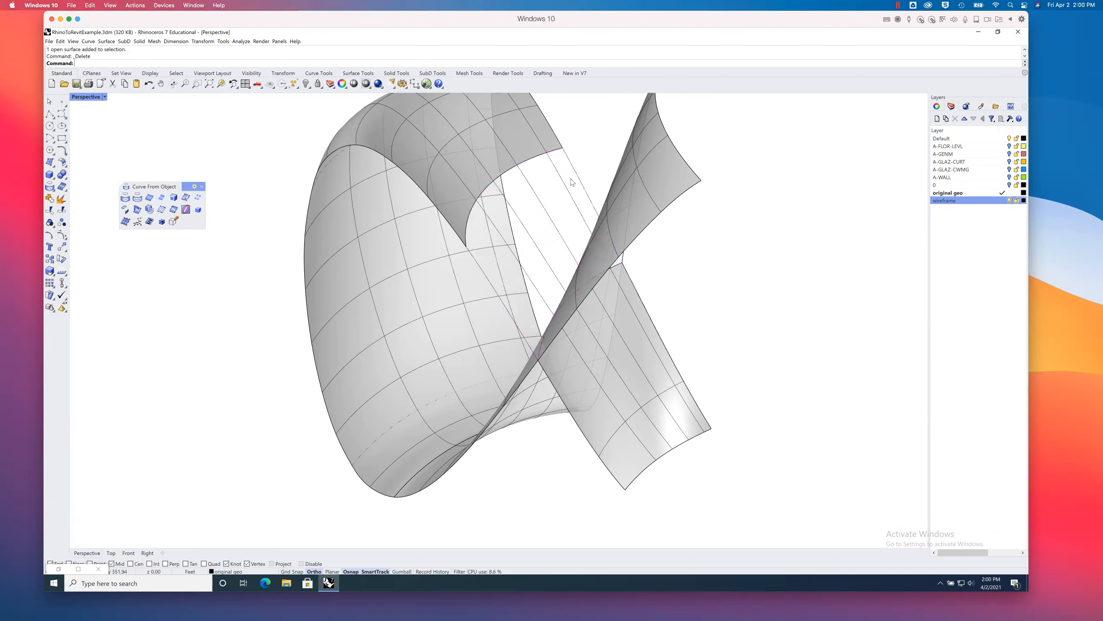
# Step: Pick some of the extracted strip curves to check them, and undo the surface deletion and wireframe extraction
pyautogui.moveTo(591, 183); pyautogui.dragTo(610, 163, button='right')
pyautogui.click(612, 162)
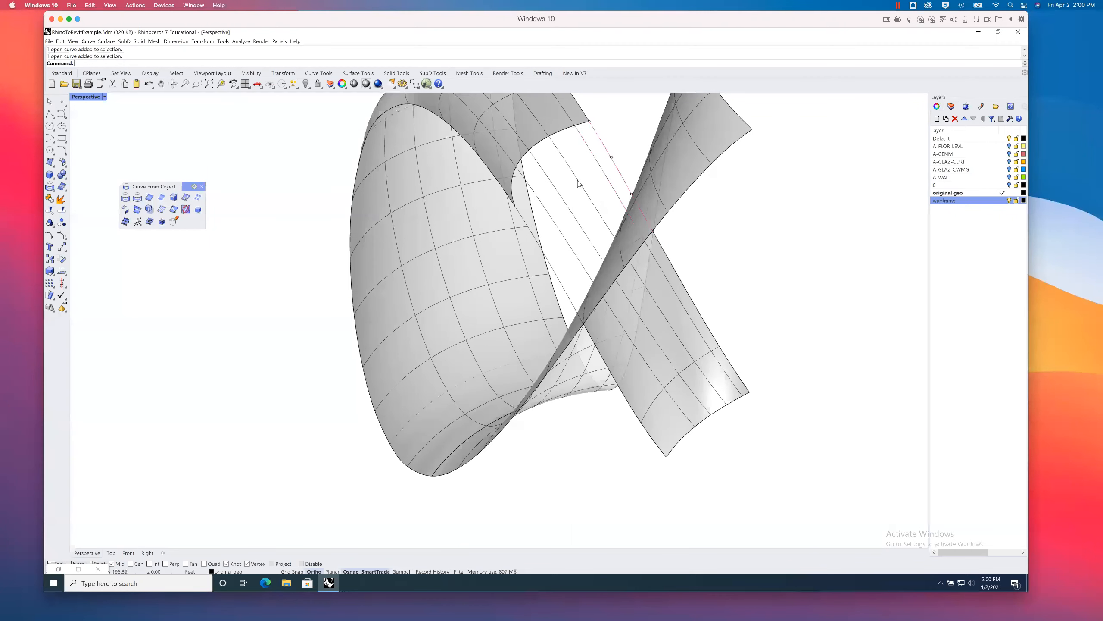
pyautogui.click(556, 223)
pyautogui.moveTo(740, 238)
pyautogui.mouseDown(button='right')
pyautogui.moveTo(739, 226)
pyautogui.moveTo(739, 238)
pyautogui.mouseUp(button='right')
pyautogui.hotkey('ctrl', 'z')
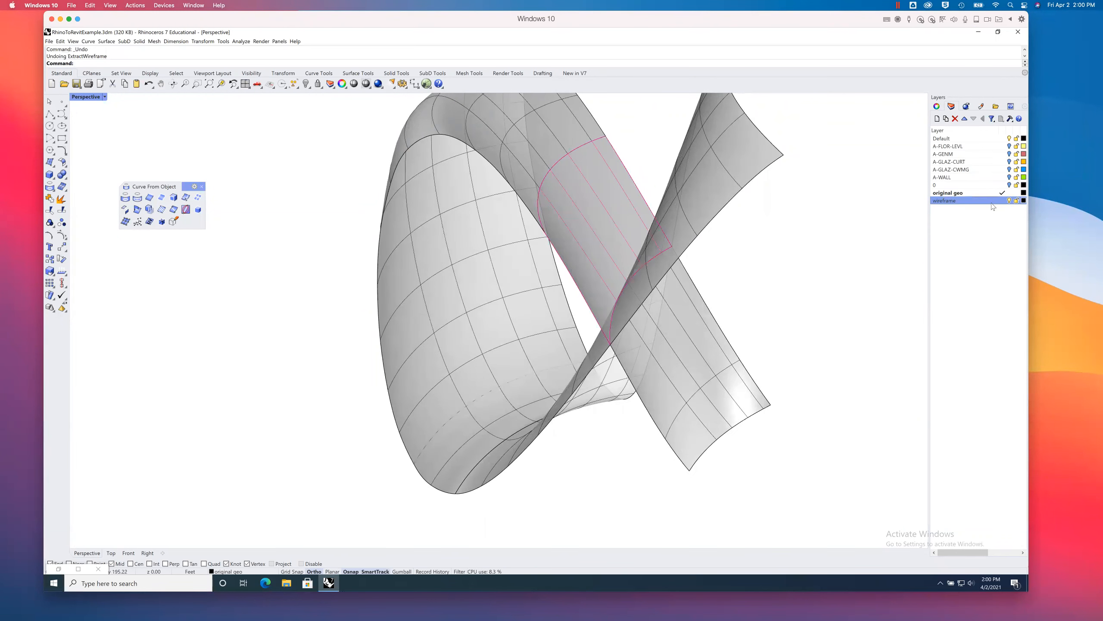
# Step: Extract the middle strip surface's wireframe onto the wireframe layer, made current, and delete the surface
pyautogui.click(1002, 201)
pyautogui.click(199, 198)
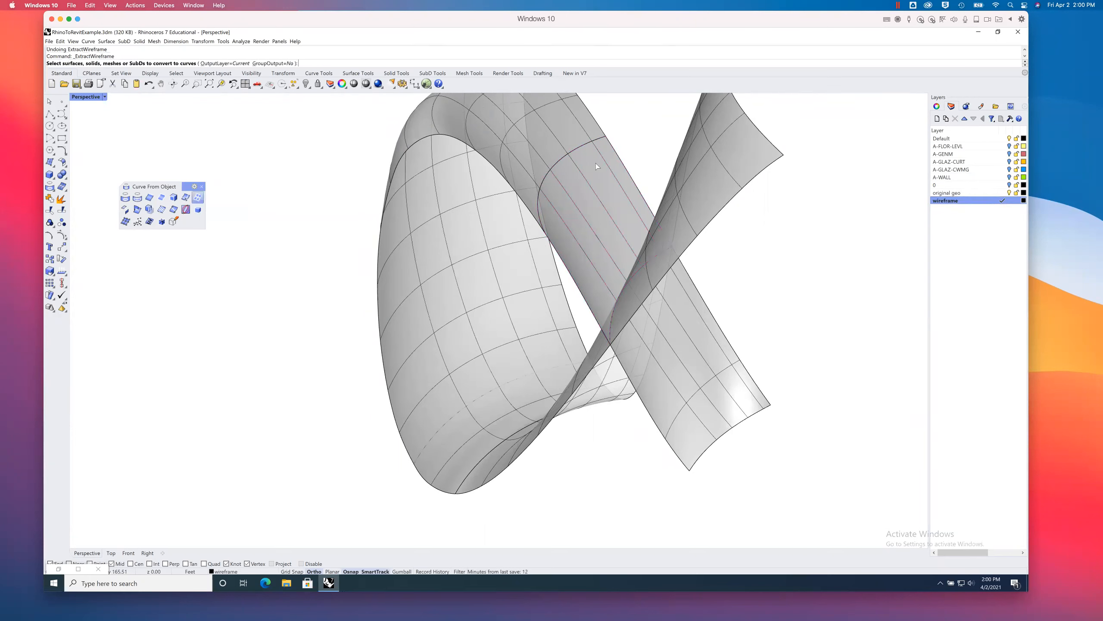
pyautogui.click(617, 180)
pyautogui.press('Return')
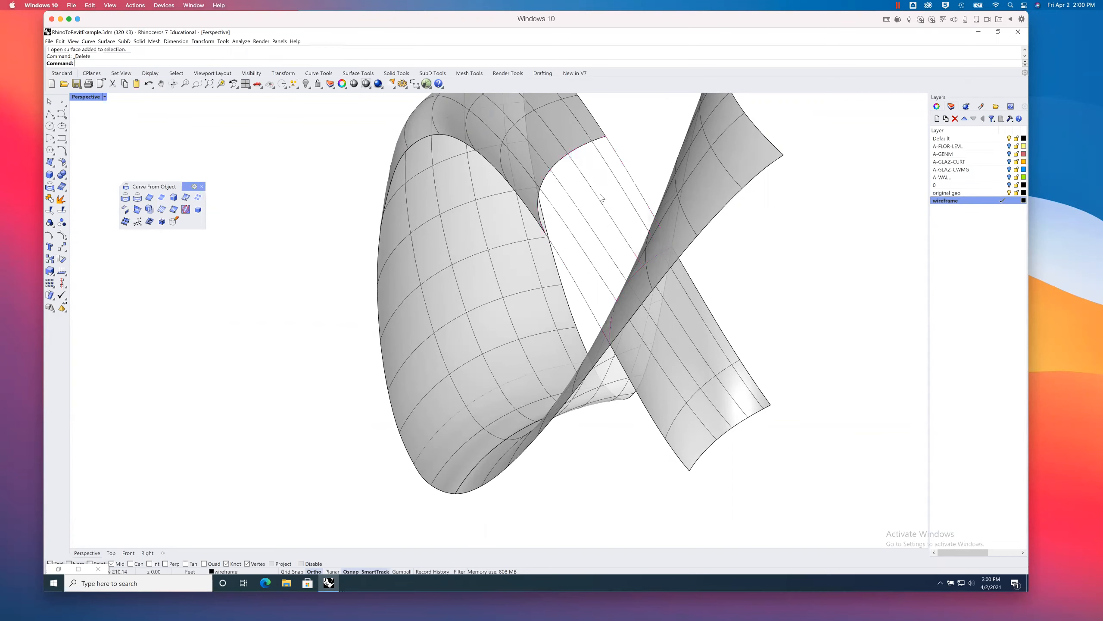
# Step: Hide the original geo layer and pick individual curves of the isolated strip wireframe to check them
pyautogui.click(1009, 192)
pyautogui.moveTo(690, 234); pyautogui.dragTo(599, 254, button='right')
pyautogui.click(547, 252)
pyautogui.click(495, 135)
pyautogui.click(501, 131)
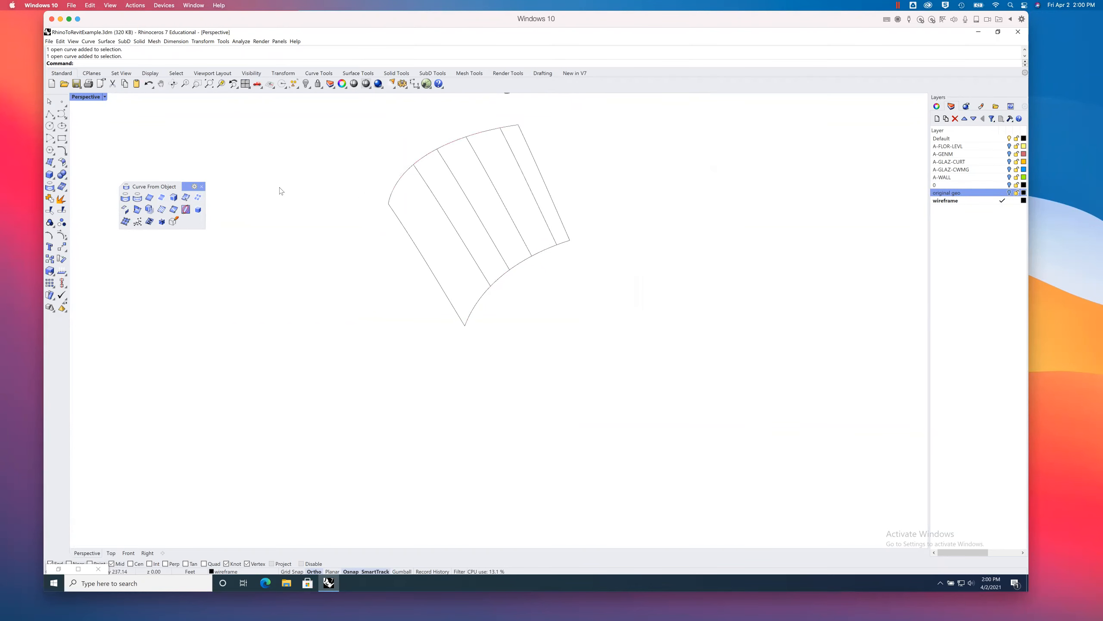
# Step: Start a two-rail sweep using the two curved end curves of the strip wireframe as rails
pyautogui.click(53, 161)
pyautogui.moveTo(76, 158); pyautogui.dragTo(248, 256)
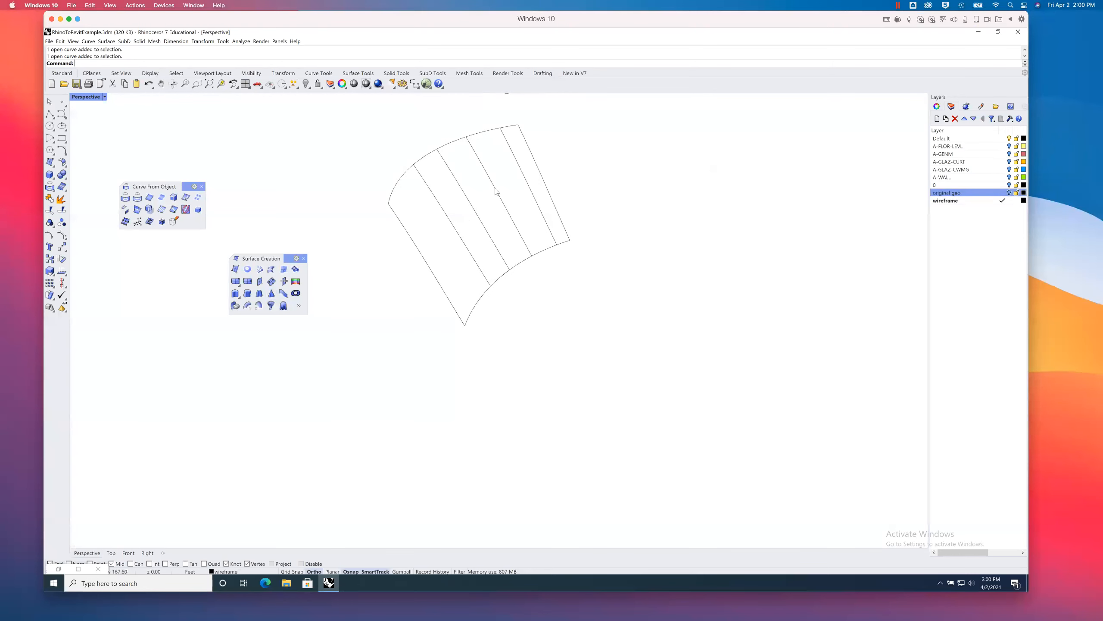
pyautogui.click(258, 306)
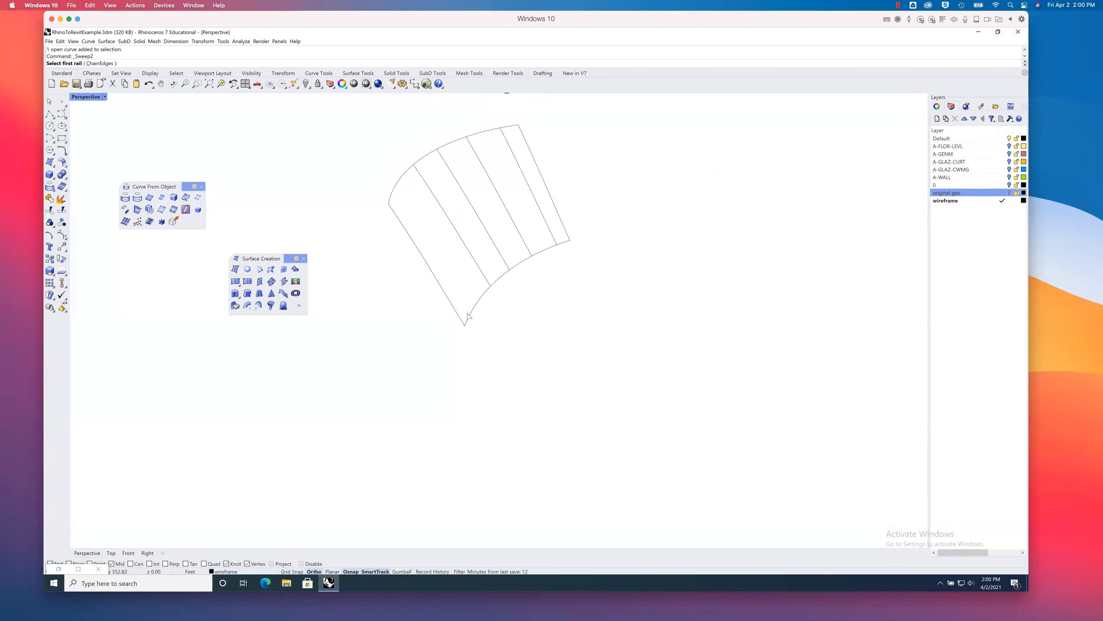
pyautogui.click(392, 202)
pyautogui.click(473, 317)
# Step: Select the six straight wireframe curves as cross sections and create the swept surface without changing the cross sections
pyautogui.click(456, 313)
pyautogui.click(485, 278)
pyautogui.click(506, 265)
pyautogui.click(527, 248)
pyautogui.click(553, 240)
pyautogui.click(566, 233)
pyautogui.press('Return')
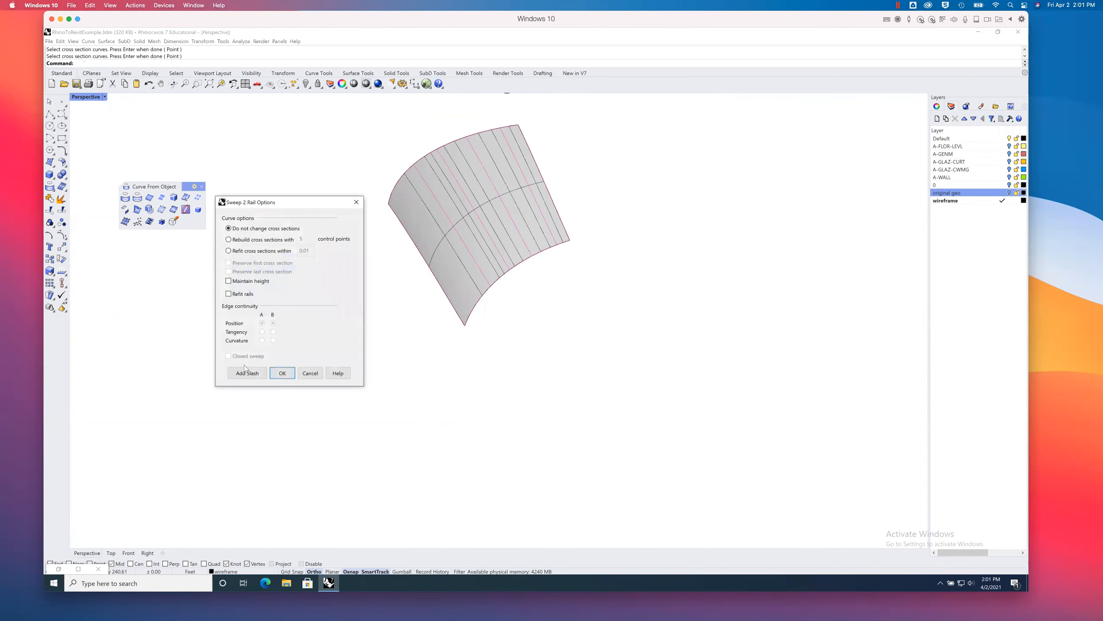
pyautogui.click(282, 371)
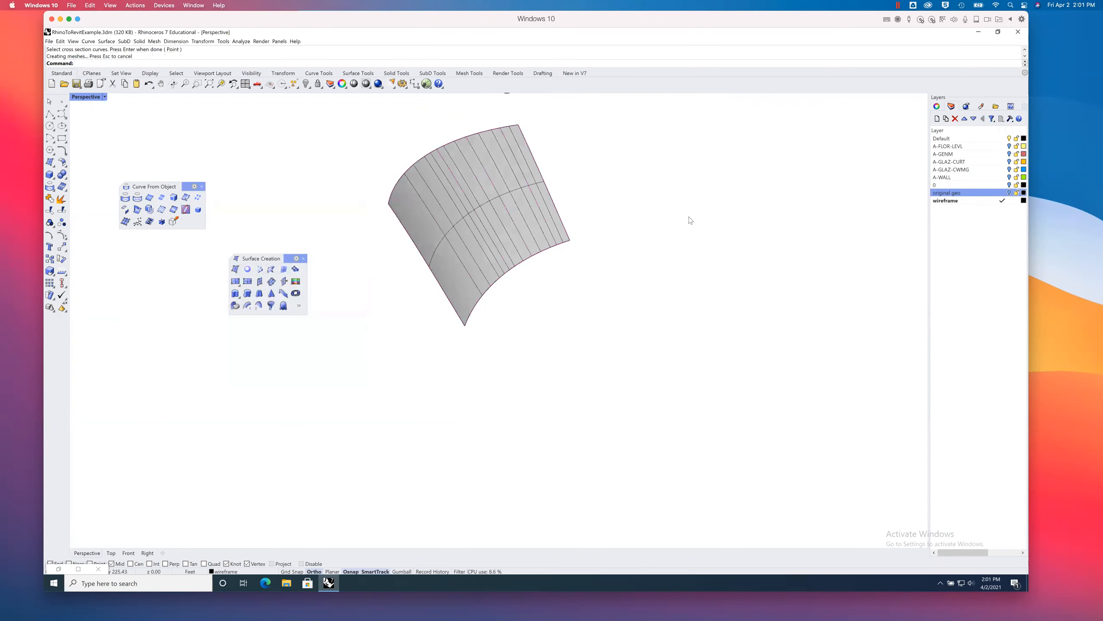
# Step: Select and delete all curves of the strip wireframe with SelCrv, and show the original geo layer again
pyautogui.write('selcrv')
pyautogui.press('Return')
pyautogui.press('Delete')
pyautogui.keyDown('shift'); pyautogui.moveTo(770, 231); pyautogui.dragTo(824, 262, button='right'); pyautogui.keyUp('shift')
pyautogui.click(1009, 192)
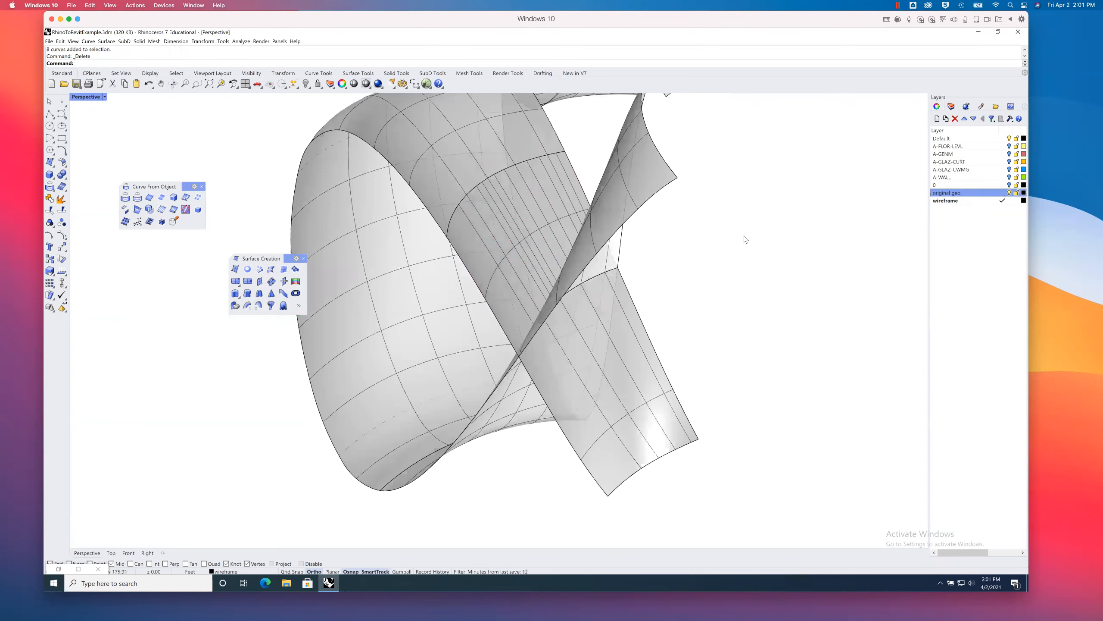
# Step: Examine how the swept strip surface lines up with the neighbouring original surfaces along their shared edges
pyautogui.moveTo(672, 271); pyautogui.dragTo(723, 292, button='right')
pyautogui.scroll(5, 558, 165)
pyautogui.scroll(-3, 547, 161)
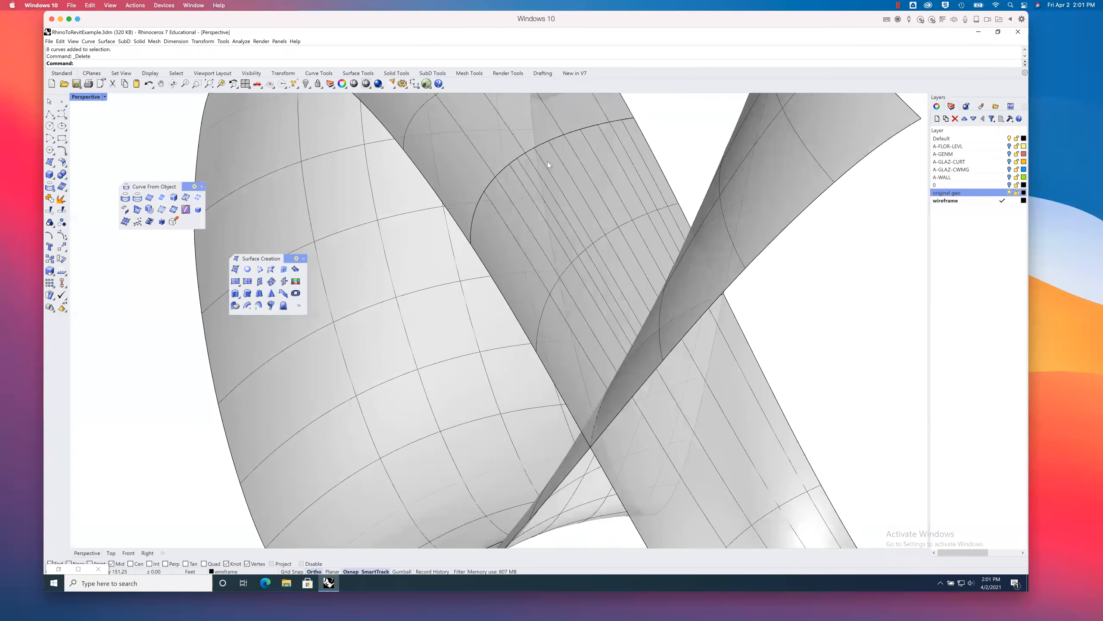
pyautogui.scroll(2, 521, 154)
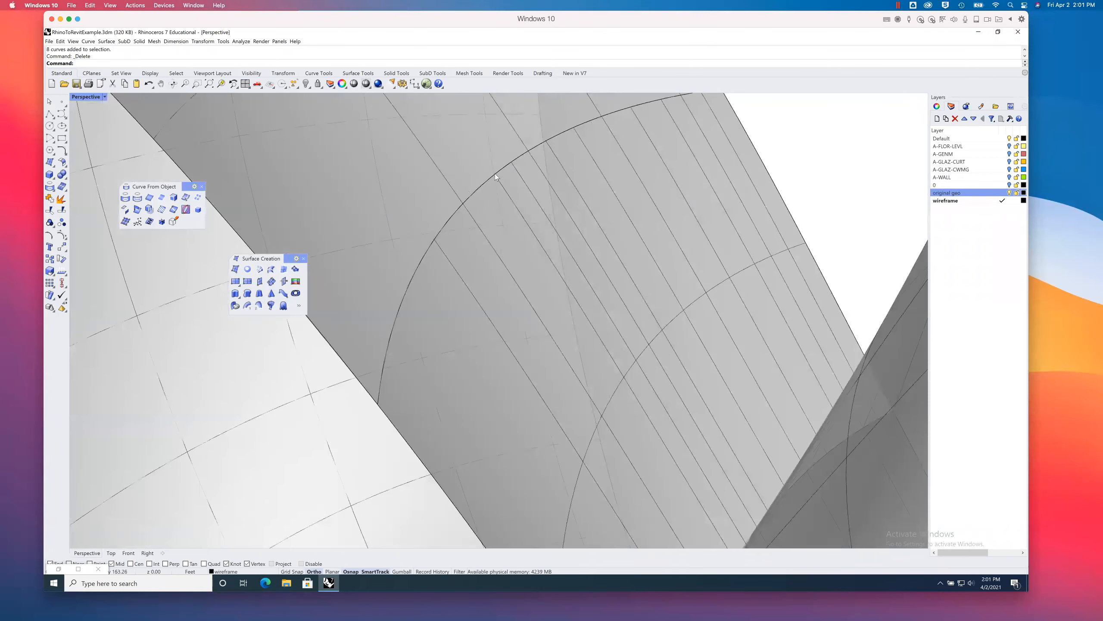
pyautogui.scroll(6, 495, 173)
pyautogui.scroll(-2, 494, 173)
pyautogui.scroll(-8, 495, 174)
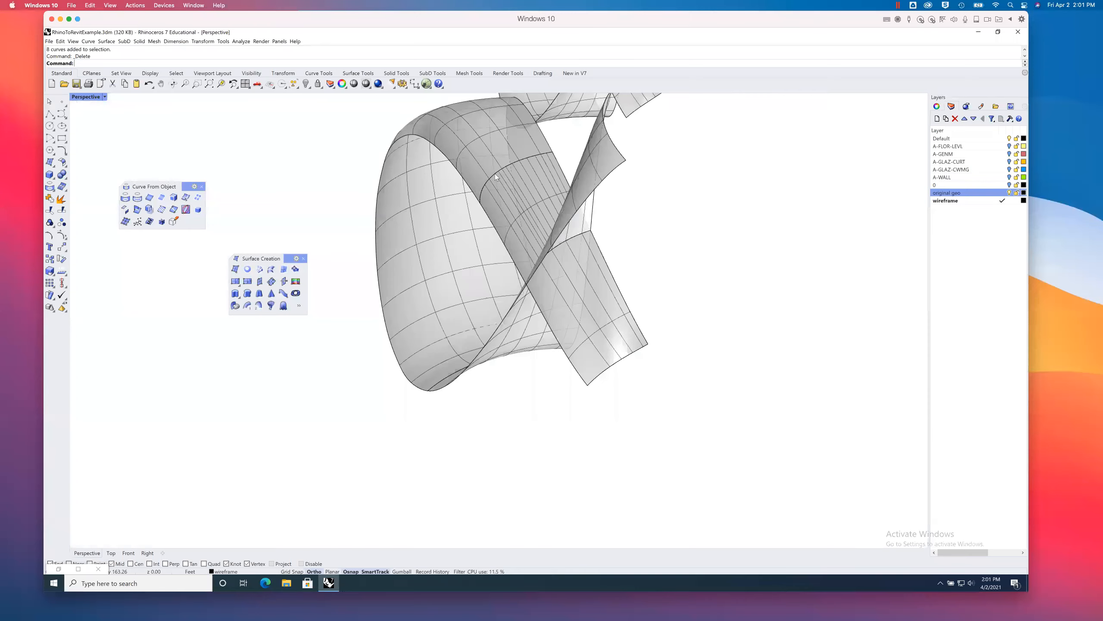
pyautogui.moveTo(695, 249); pyautogui.dragTo(638, 239, button='right')
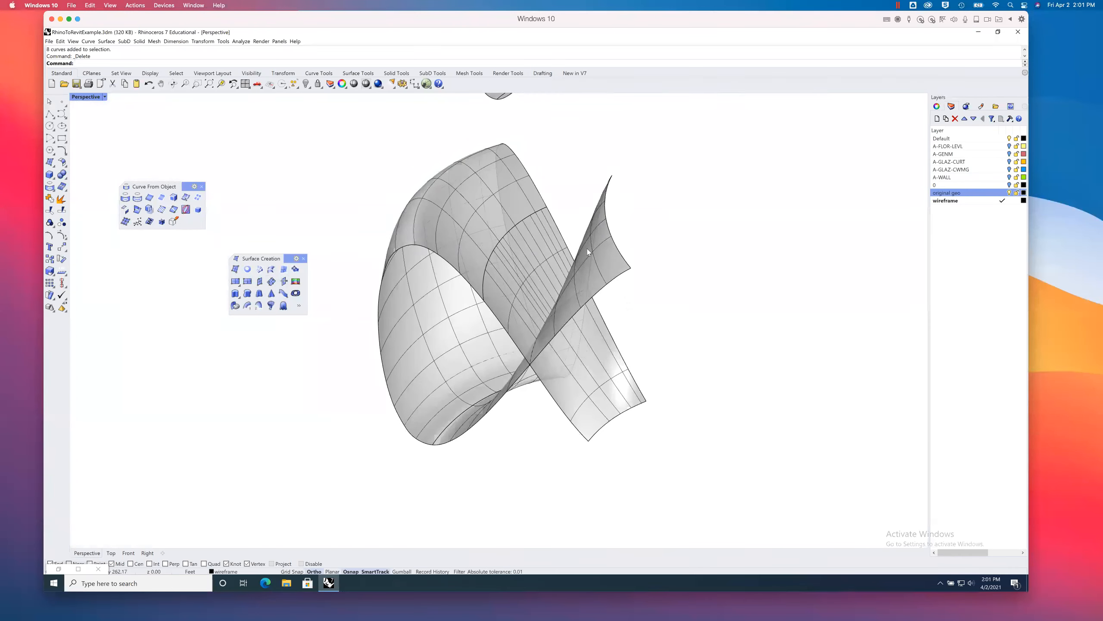
# Step: Start Rebuild on the swept strip surface and preview it with point counts of U 40 and V 41
pyautogui.write('Rebuild')
pyautogui.press('Return')
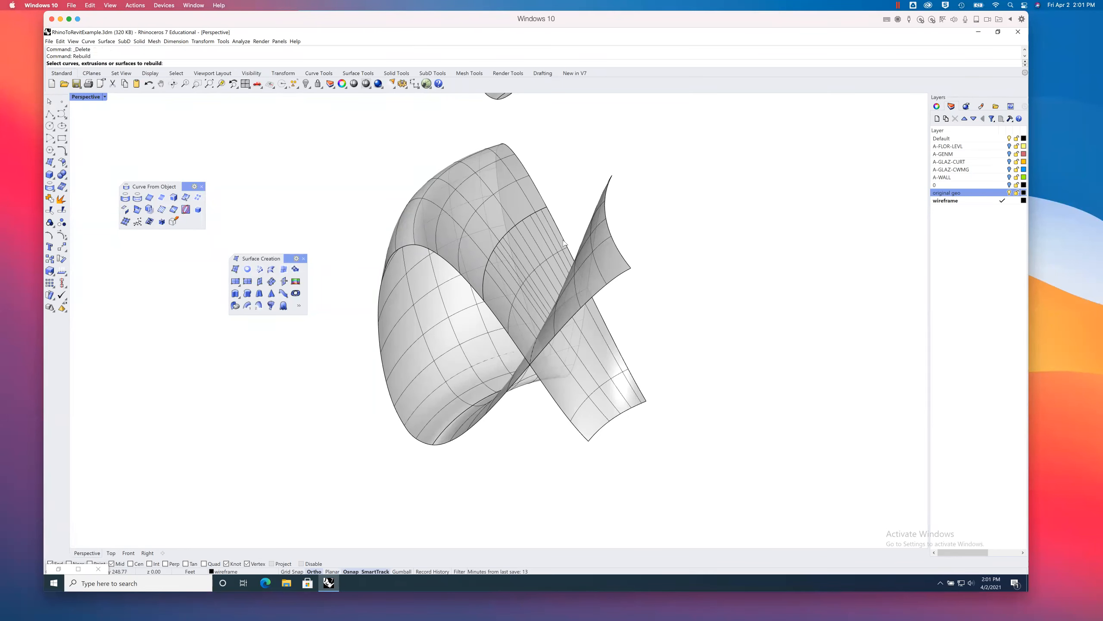
pyautogui.click(542, 246)
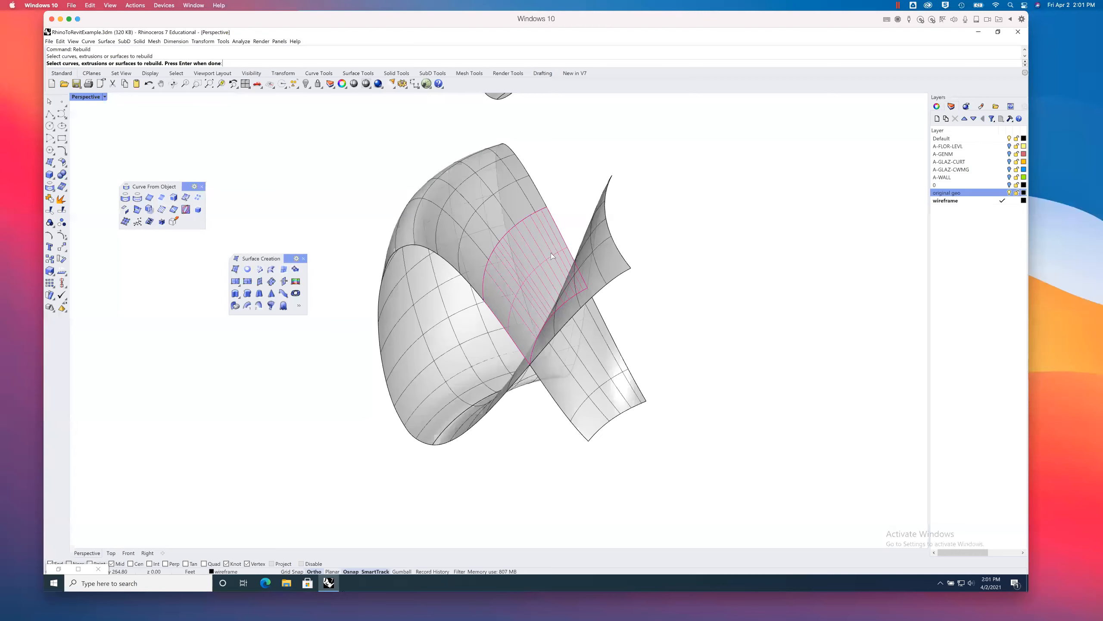
pyautogui.scroll(3, 550, 254)
pyautogui.press('Return')
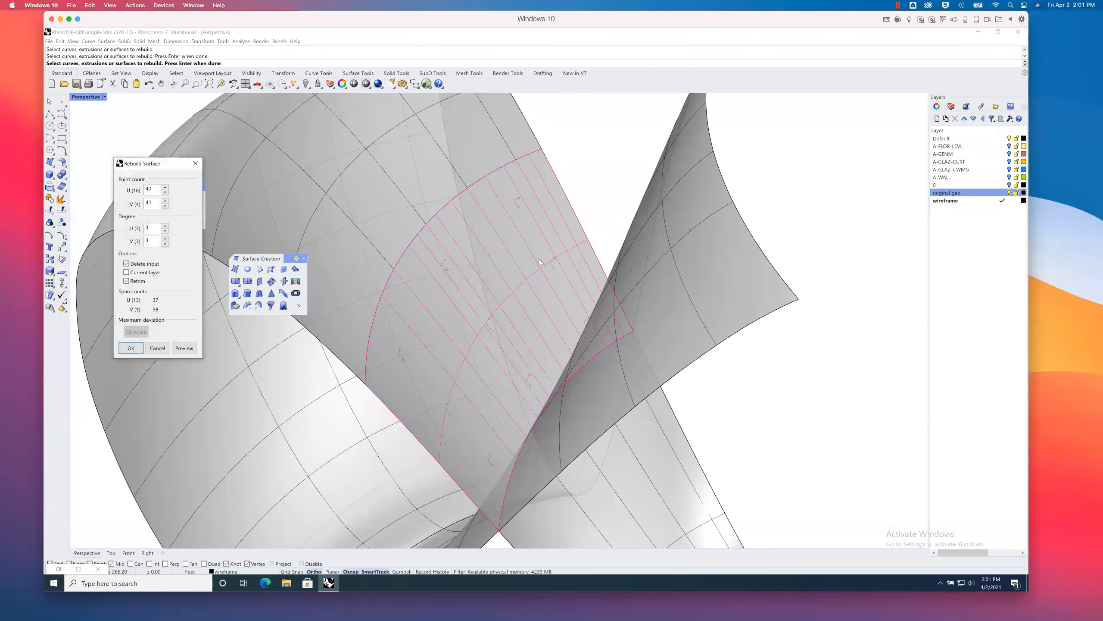
pyautogui.keyDown('shift'); pyautogui.moveTo(547, 247); pyautogui.dragTo(525, 240, button='right'); pyautogui.keyUp('shift')
pyautogui.click(182, 347)
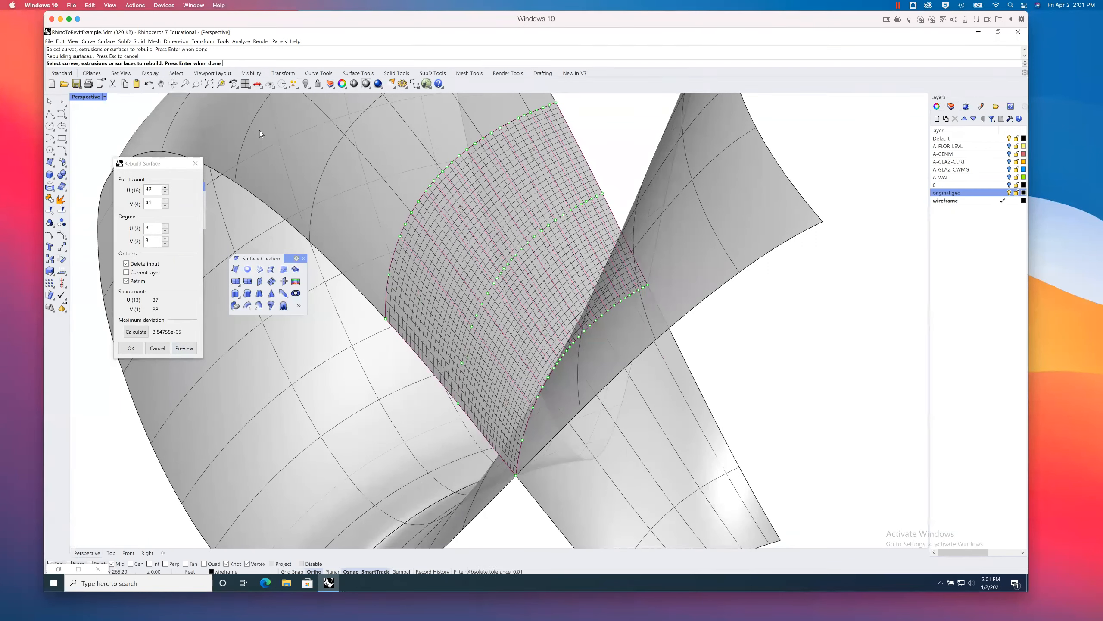
# Step: Preview the strip rebuild with point counts of U 24 and V 12
pyautogui.doubleClick(153, 189)
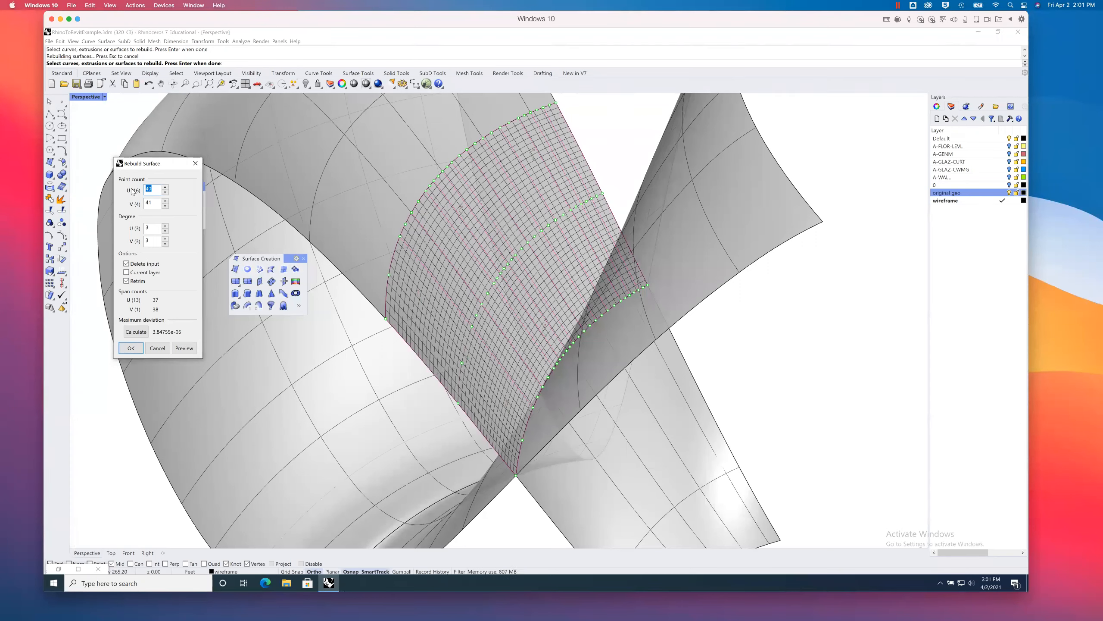
pyautogui.write('24')
pyautogui.press('Tab')
pyautogui.write('12')
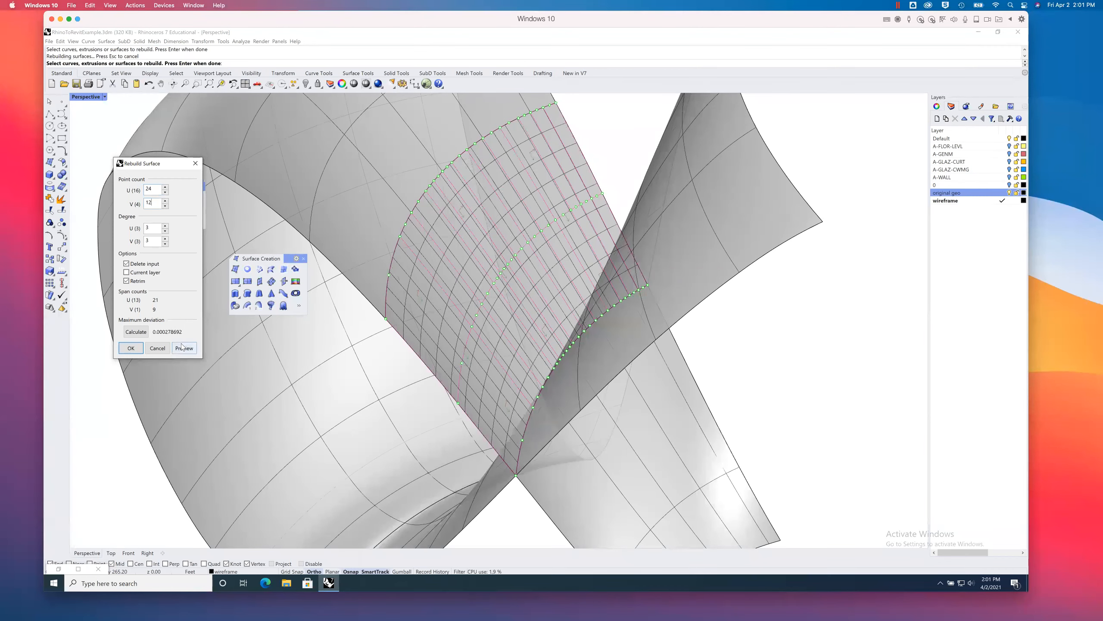
pyautogui.click(182, 347)
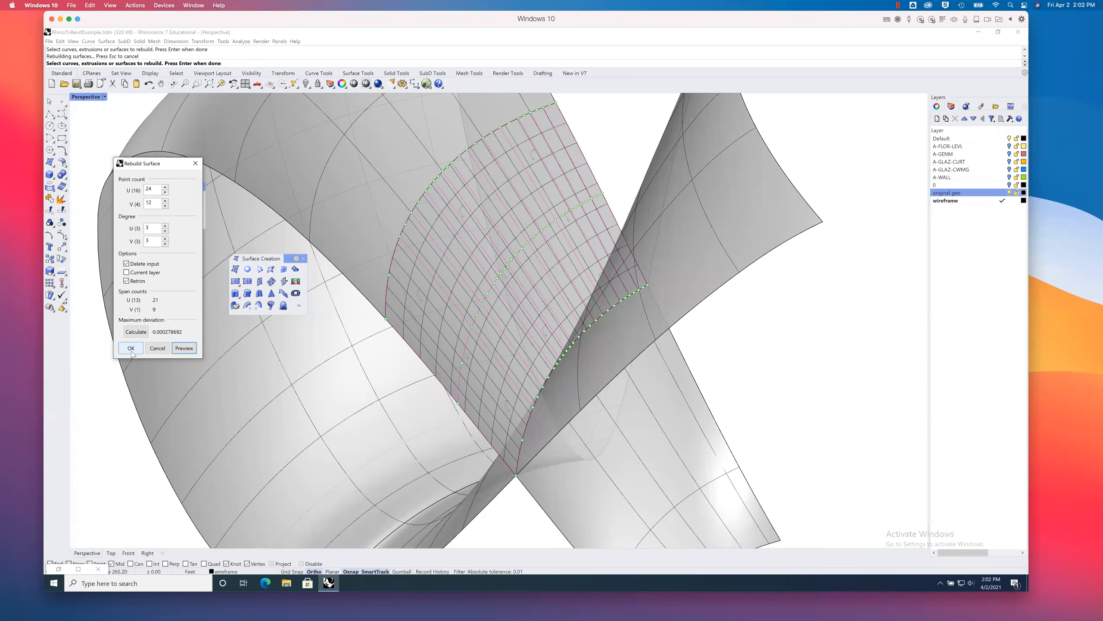
# Step: Try a V point count of 20 for the strip surface rebuild
pyautogui.moveTo(461, 390)
pyautogui.mouseDown(button='right')
pyautogui.moveTo(445, 387)
pyautogui.moveTo(456, 388)
pyautogui.mouseUp(button='right')
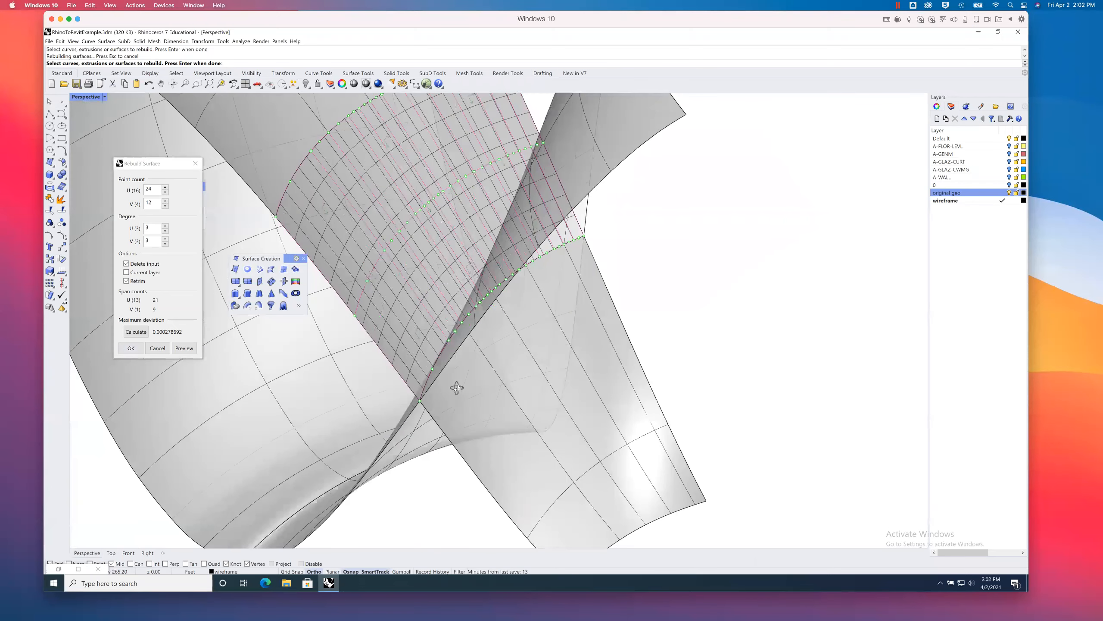
pyautogui.doubleClick(148, 204)
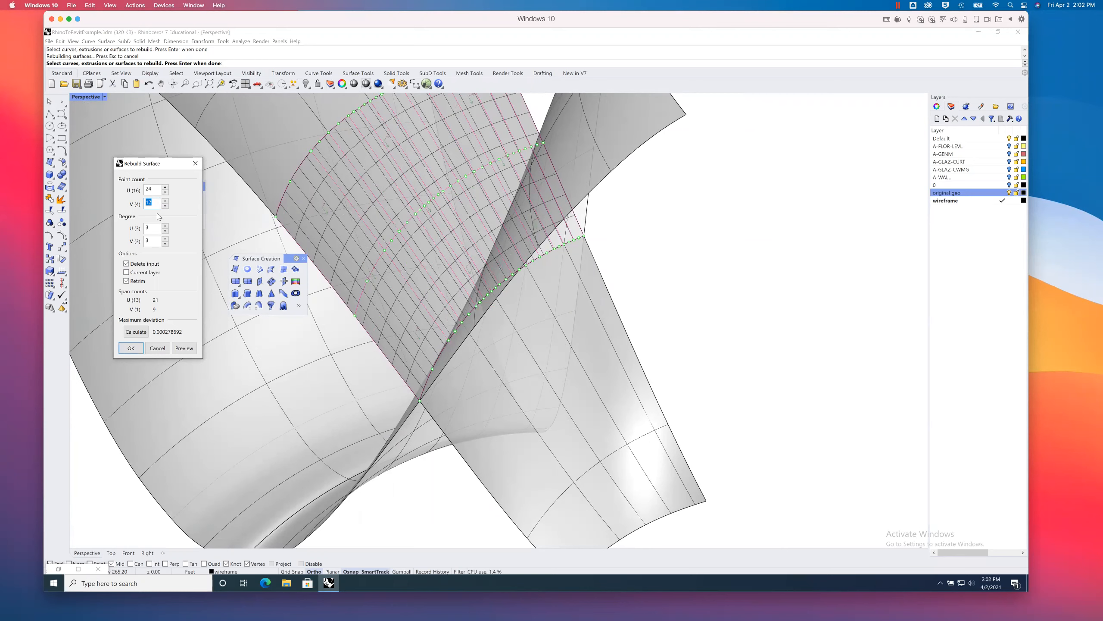
pyautogui.write('20')
# Step: Set the strip's rebuild point counts to U 36 and V 18, preview the result and apply it
pyautogui.click(151, 188)
pyautogui.doubleClick(152, 189)
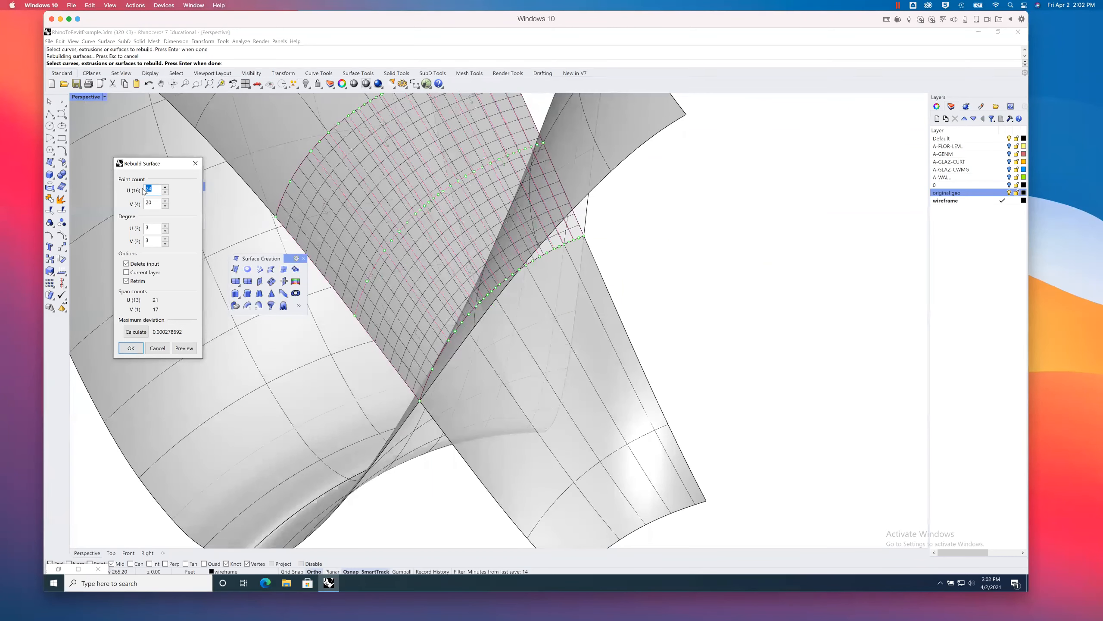
pyautogui.write('4')
pyautogui.doubleClick(154, 189)
pyautogui.write('36')
pyautogui.press('Tab')
pyautogui.write('1')
pyautogui.click(184, 349)
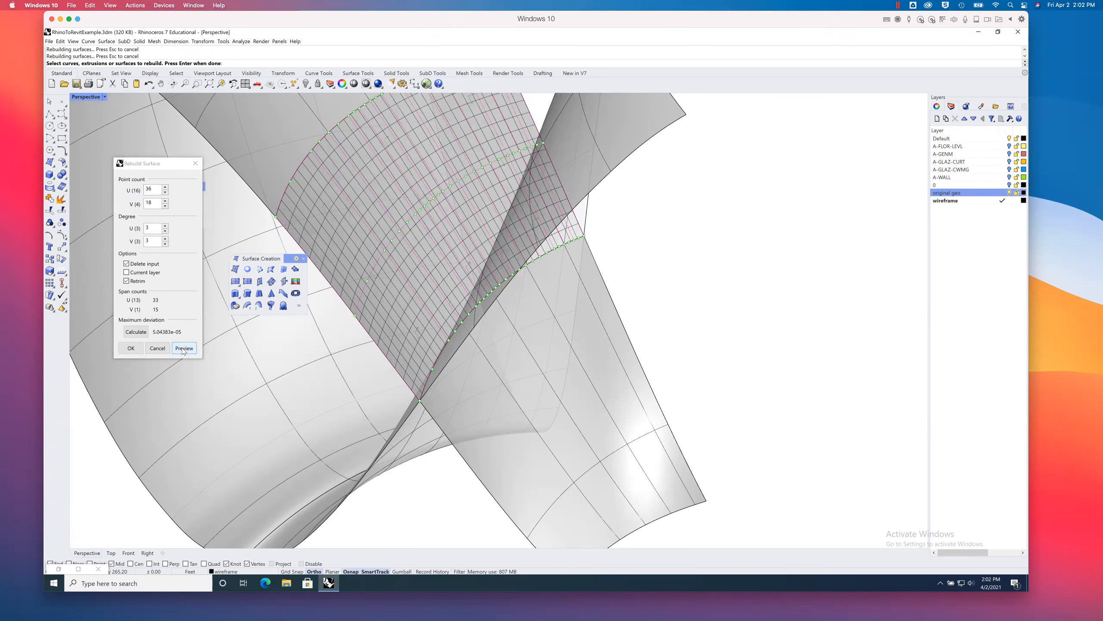
pyautogui.click(131, 348)
# Step: Rebuild the strip surface again with degree 1 in both U and V, previewing and applying the change
pyautogui.moveTo(435, 277); pyautogui.dragTo(434, 272, button='right')
pyautogui.rightClick(549, 202)
pyautogui.click(602, 169)
pyautogui.rightClick(602, 172)
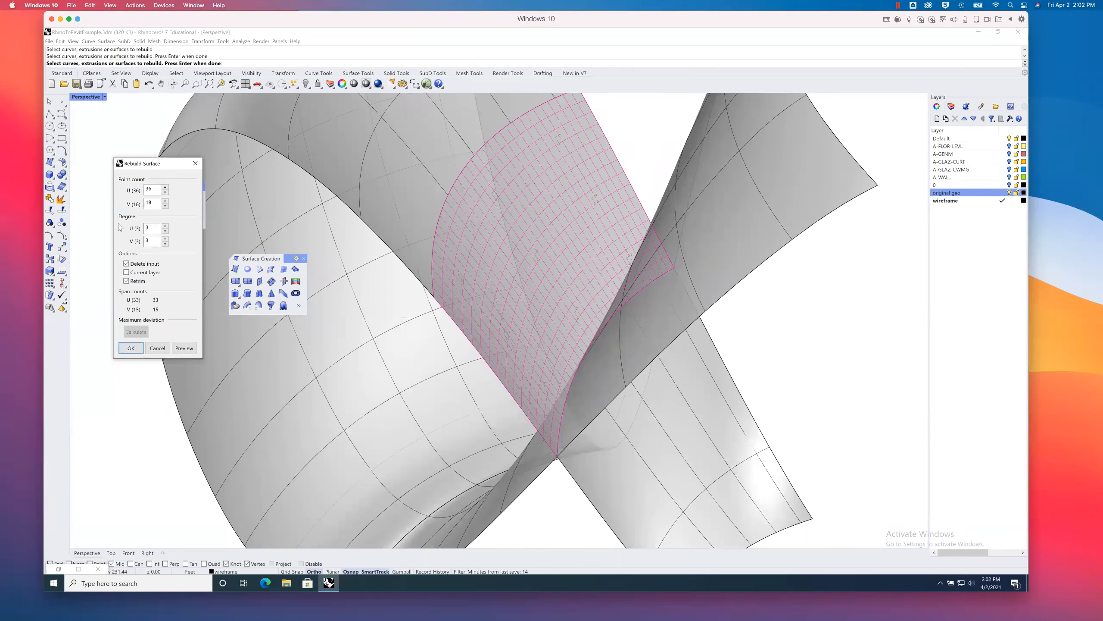
pyautogui.moveTo(152, 228)
pyautogui.mouseDown()
pyautogui.moveTo(131, 227)
pyautogui.moveTo(140, 240)
pyautogui.mouseUp()
pyautogui.write('11')
pyautogui.click(153, 228)
pyautogui.click(185, 348)
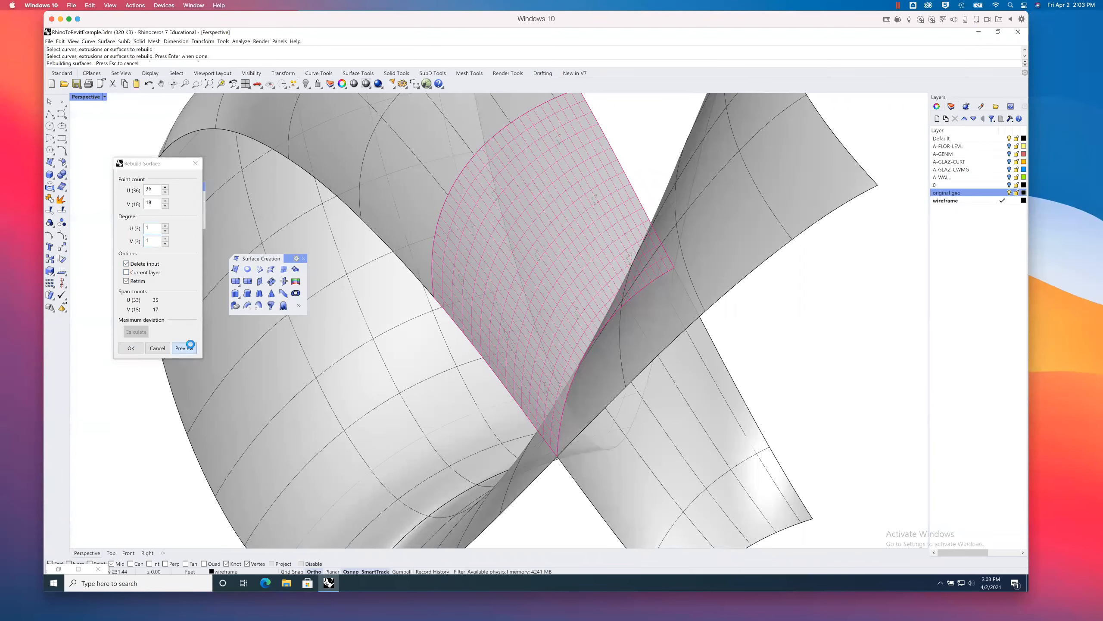
pyautogui.click(130, 349)
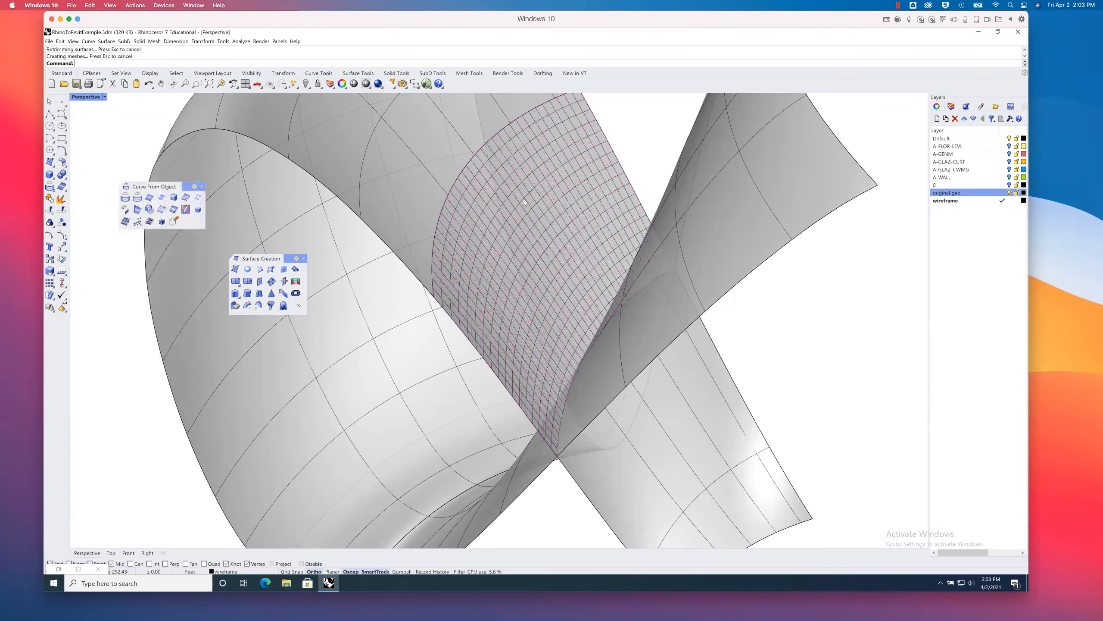
# Step: Examine the rebuilt strip's faceted grid and its edge against the adjoining surface up close
pyautogui.moveTo(534, 280); pyautogui.dragTo(463, 195, button='right')
pyautogui.scroll(10, 410, 248)
pyautogui.scroll(3, 427, 249)
pyautogui.scroll(-12, 430, 250)
pyautogui.moveTo(432, 251); pyautogui.dragTo(443, 251, button='right')
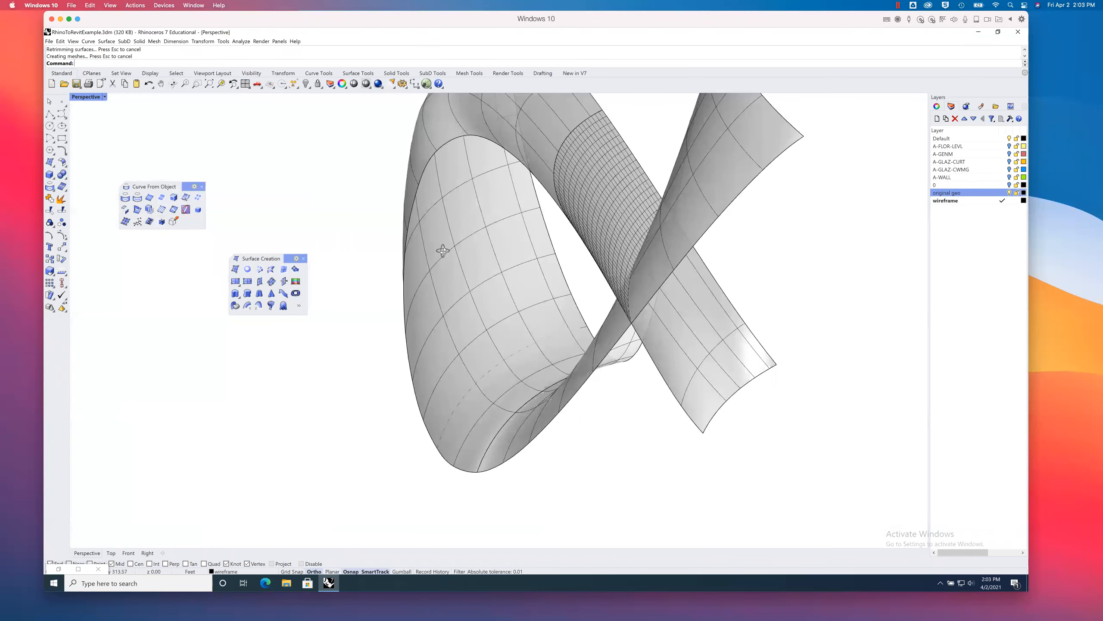
pyautogui.scroll(6, 582, 123)
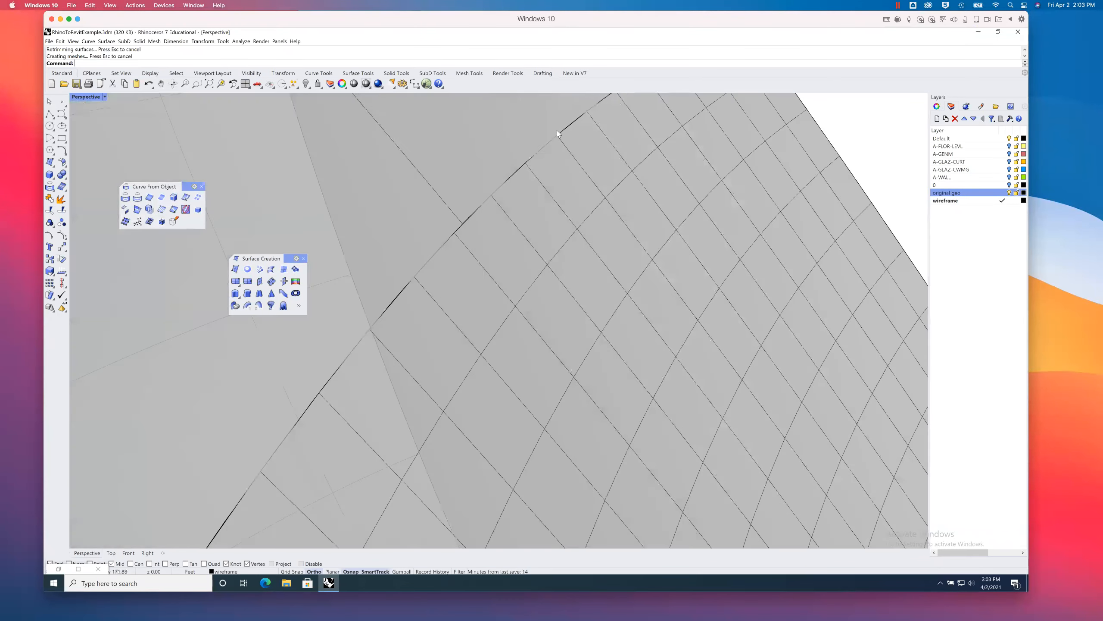
pyautogui.scroll(-10, 558, 169)
# Step: Try rebuilding the large looping surface with degree 1 and point counts U 36 and V 18, previewing the result and cancelling
pyautogui.moveTo(578, 197); pyautogui.dragTo(541, 188, button='right')
pyautogui.press('Return')
pyautogui.click(543, 155)
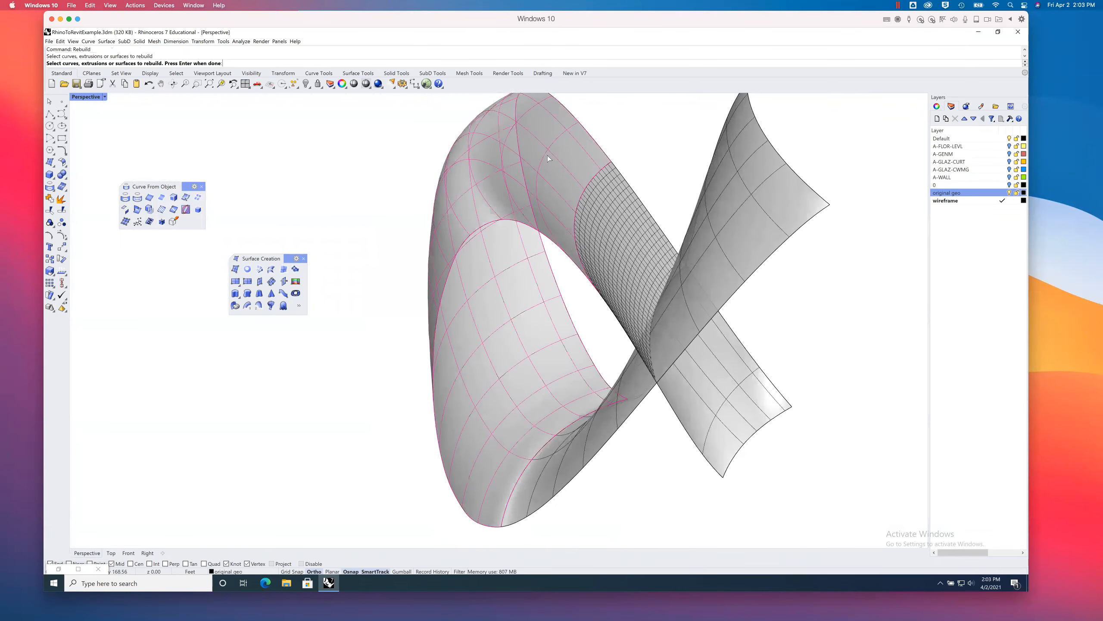
pyautogui.press('Return')
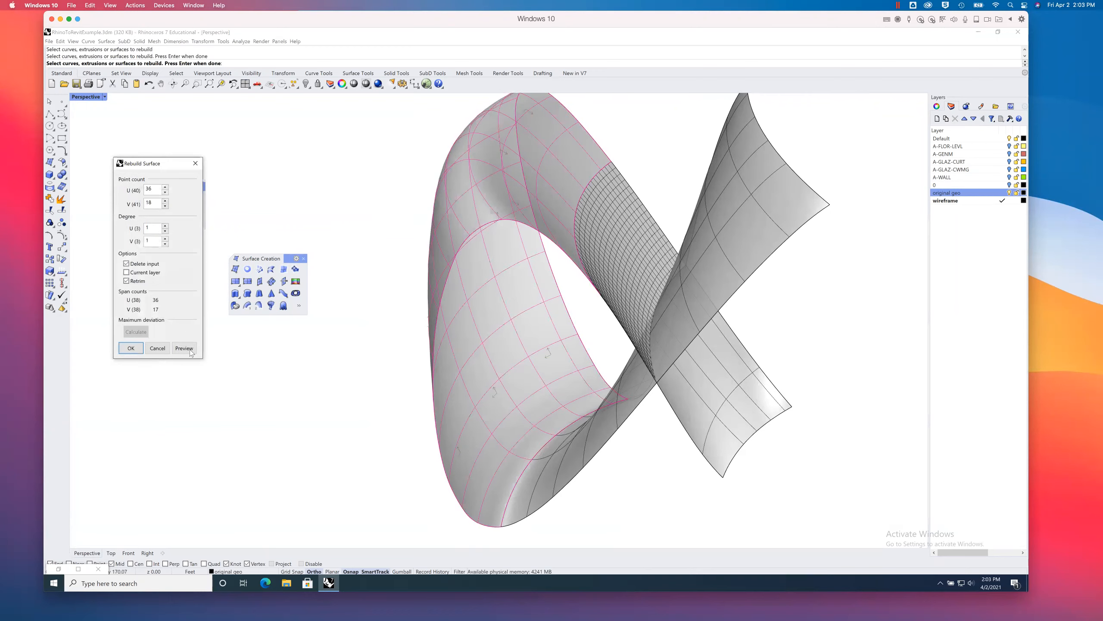
pyautogui.click(184, 348)
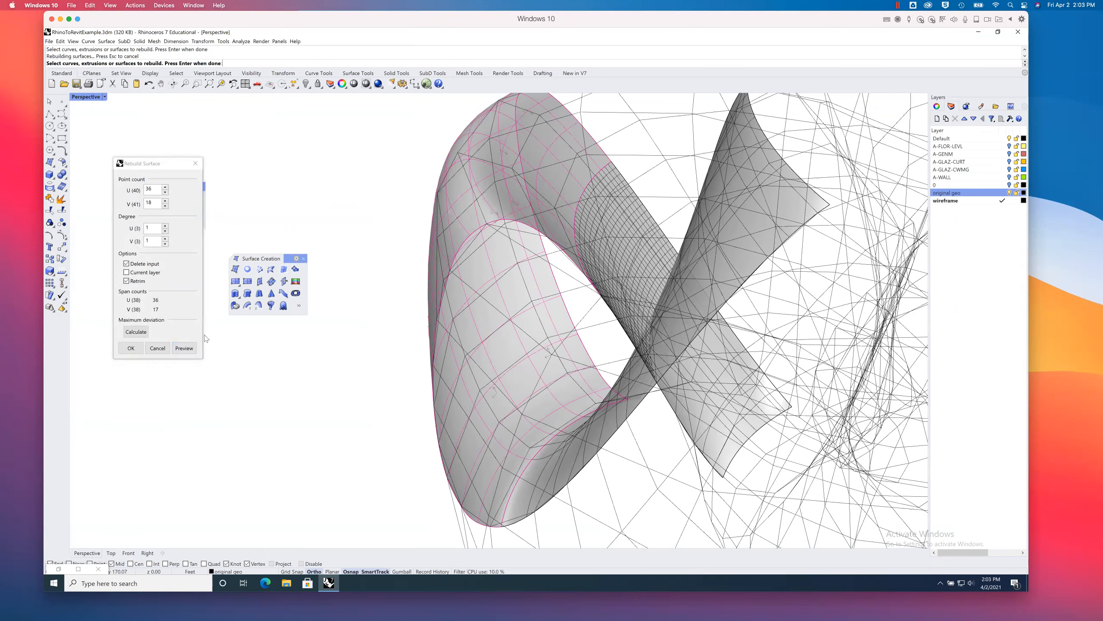
pyautogui.click(157, 348)
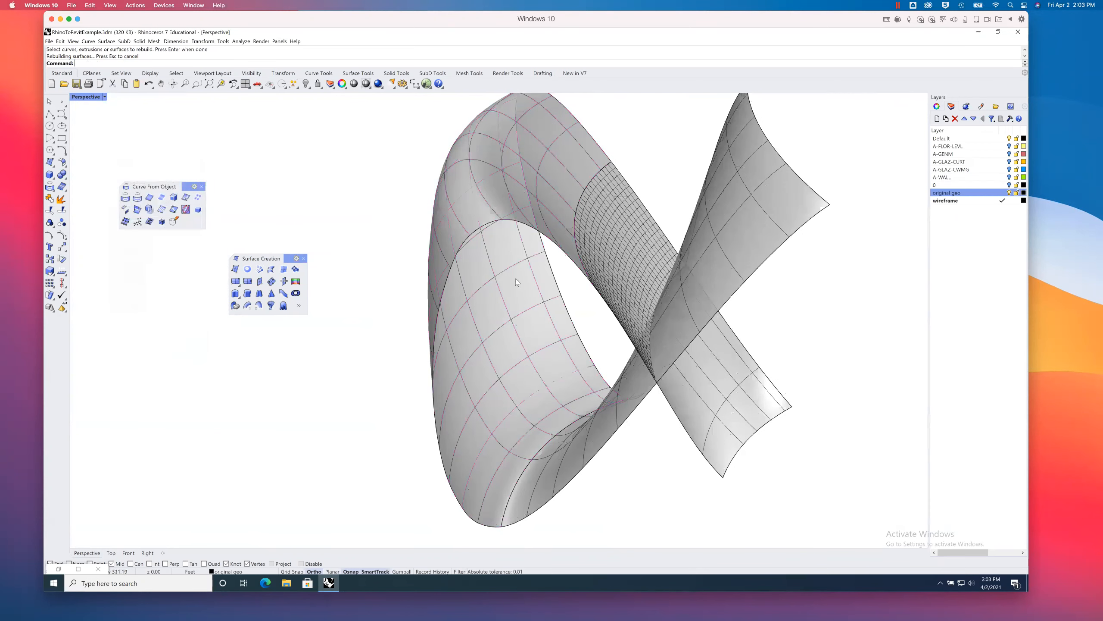
# Step: Select the twisted surface with the pointed tip for rebuilding and open its rebuild settings
pyautogui.press('Return')
pyautogui.click(762, 182)
pyautogui.press('Return')
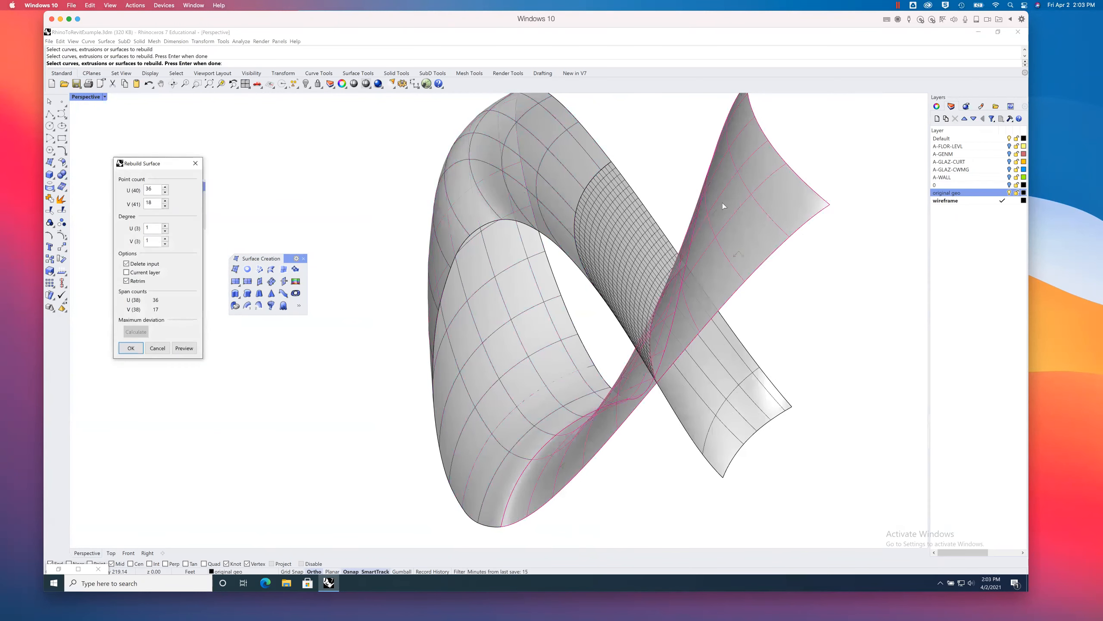
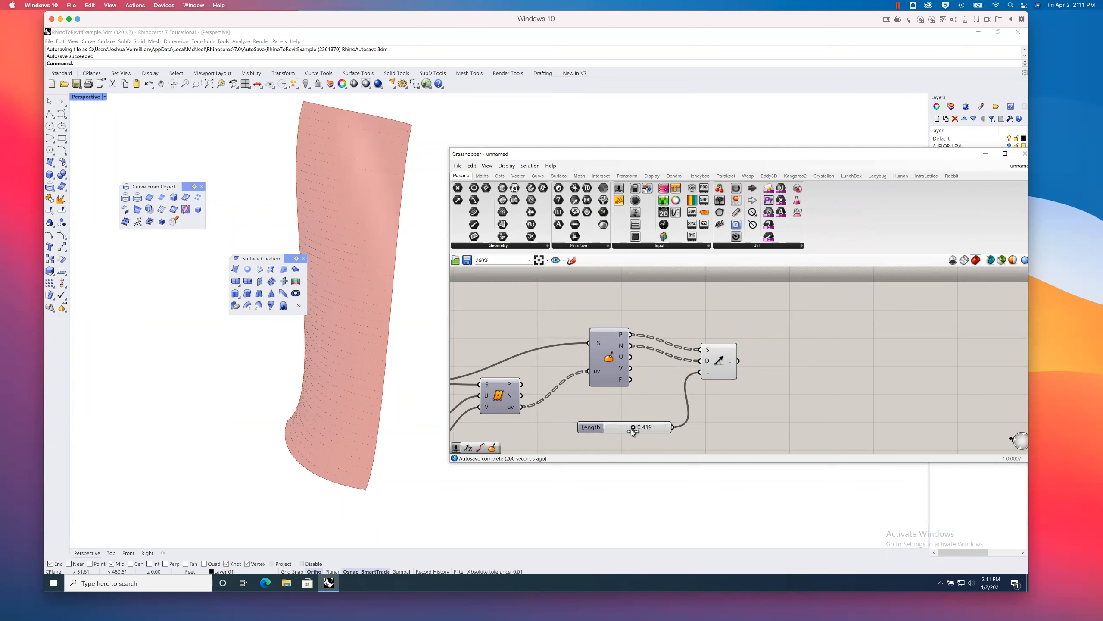
# Step: Set the Length slider's minimum to -1 and its value to -0.834 so the normal lines flip direction
pyautogui.scroll(5, 373, 483)
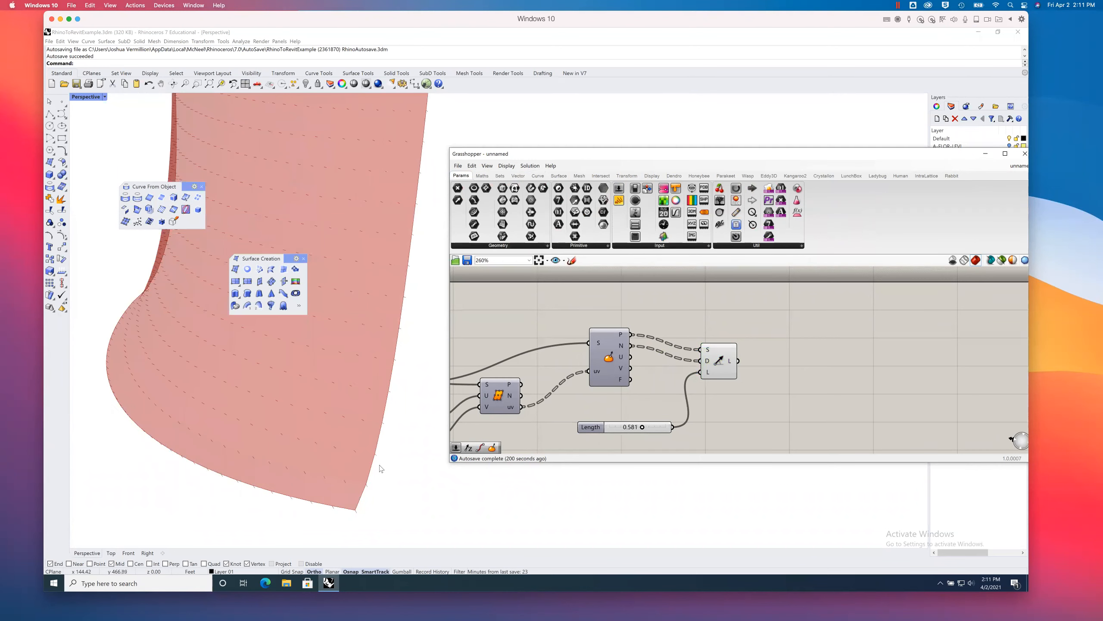
pyautogui.moveTo(642, 426)
pyautogui.mouseDown()
pyautogui.moveTo(660, 428)
pyautogui.moveTo(635, 428)
pyautogui.mouseUp()
pyautogui.doubleClick(592, 427)
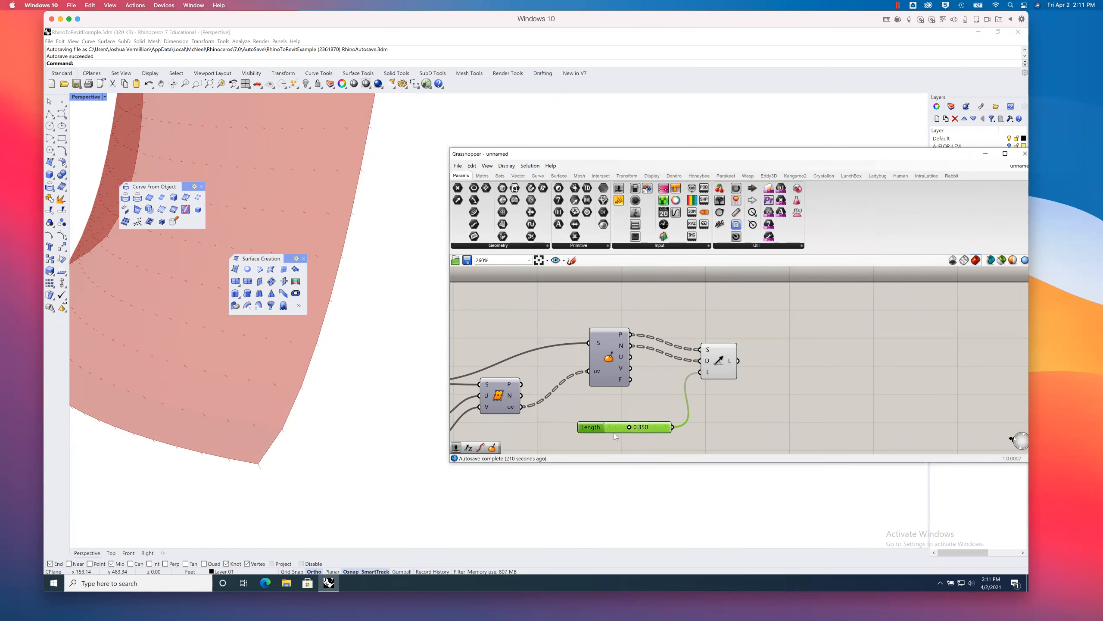
pyautogui.doubleClick(623, 440)
pyautogui.write('-1')
pyautogui.press('Return')
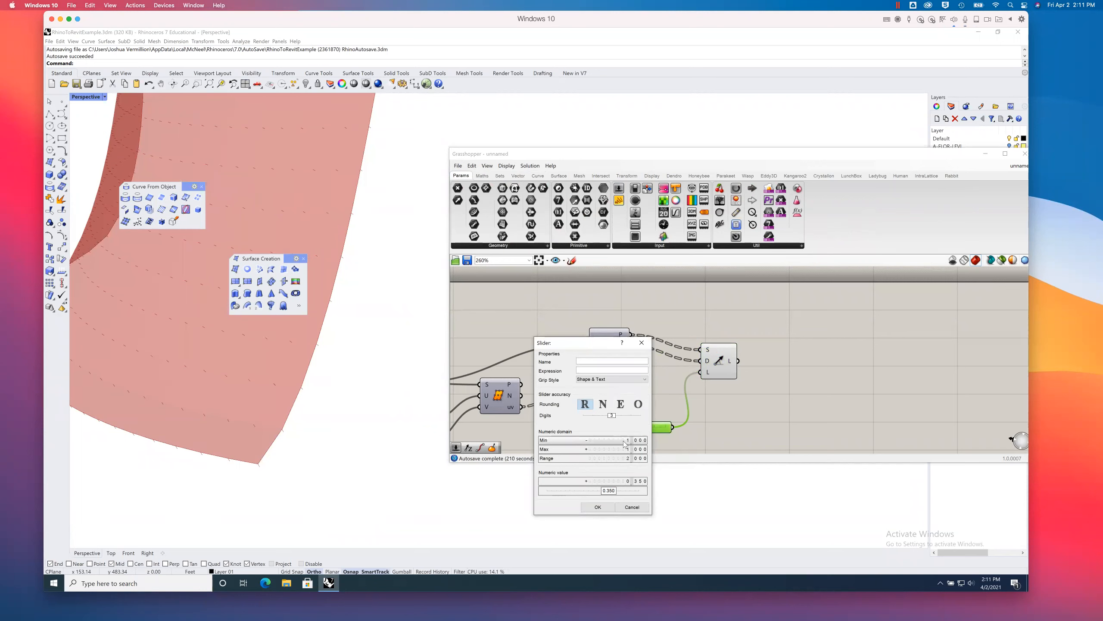
pyautogui.click(598, 507)
pyautogui.moveTo(649, 428); pyautogui.dragTo(572, 427)
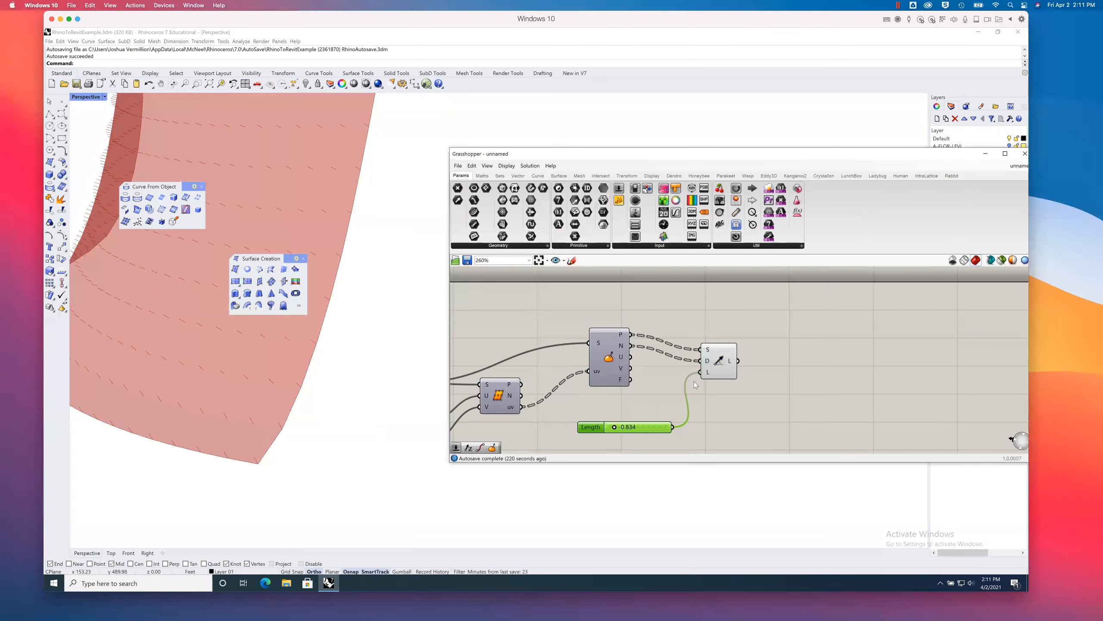
# Step: Add a Loft component after the Line SDL component and connect the line output to its curves input
pyautogui.click(730, 364)
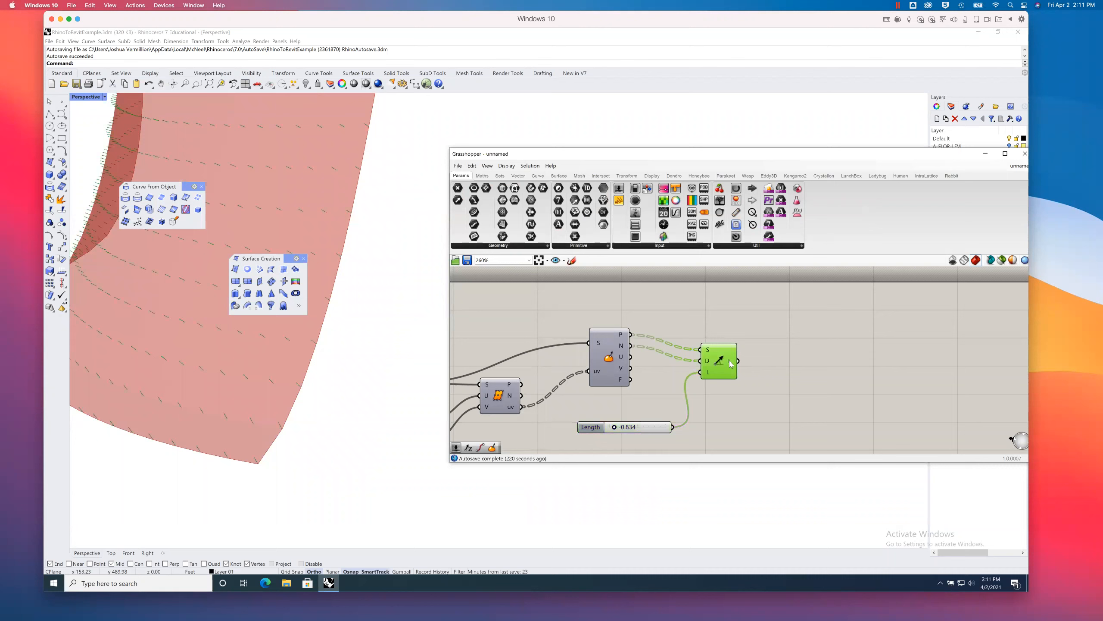
pyautogui.moveTo(730, 366)
pyautogui.moveTo(729, 331); pyautogui.dragTo(629, 331, button='right')
pyautogui.click(538, 175)
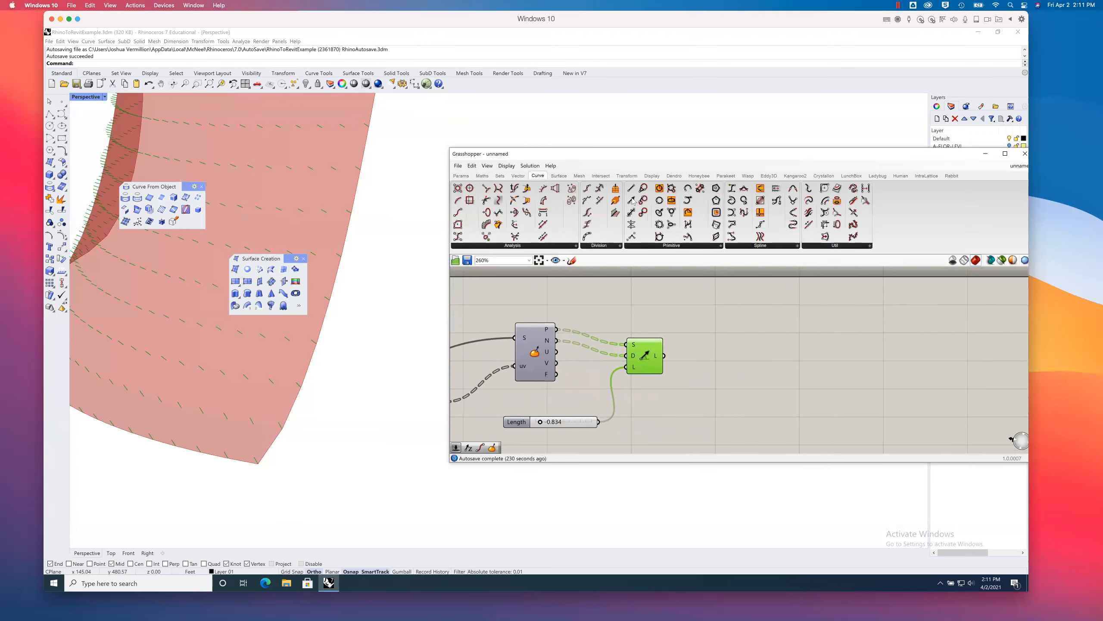
pyautogui.click(668, 248)
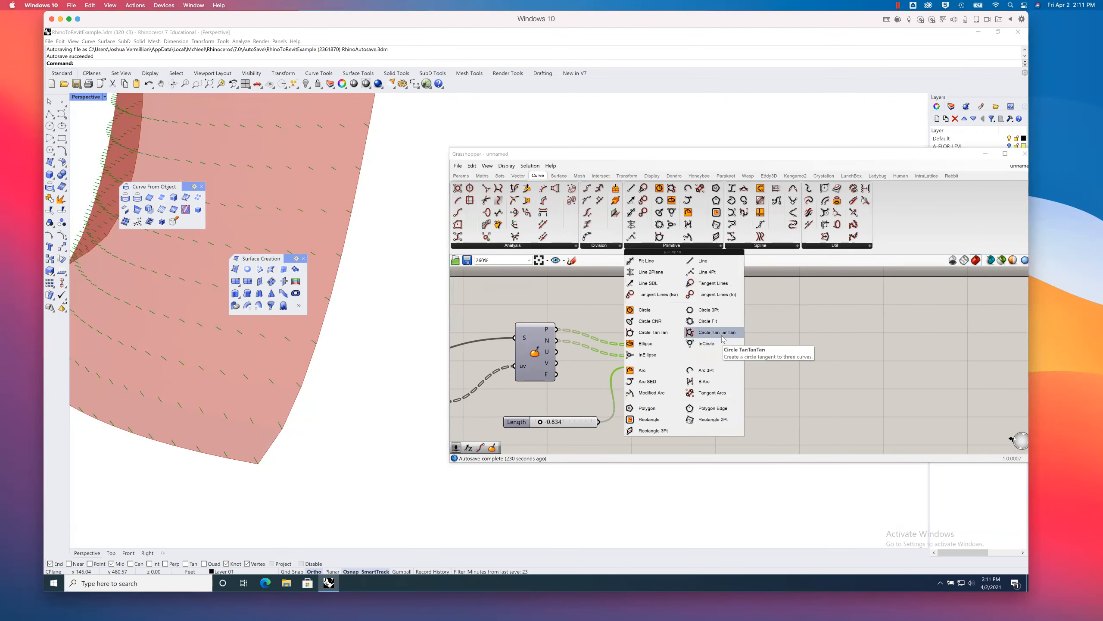
pyautogui.click(553, 177)
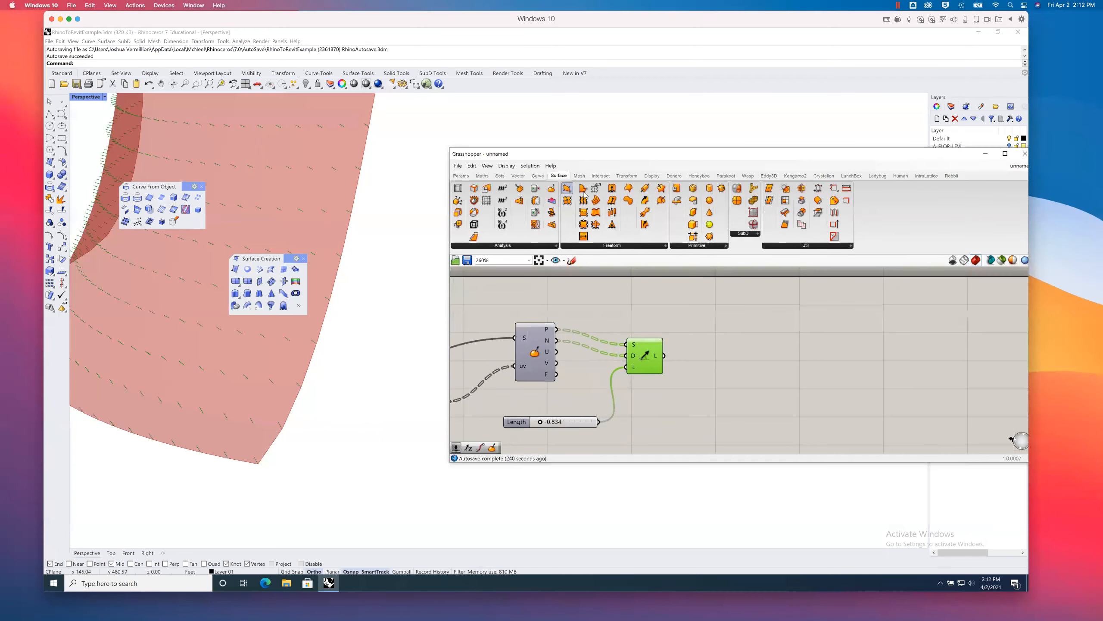
pyautogui.click(622, 247)
pyautogui.moveTo(708, 344); pyautogui.dragTo(764, 363)
pyautogui.click(743, 307)
pyautogui.click(717, 317)
pyautogui.moveTo(699, 327); pyautogui.dragTo(716, 333, button='right')
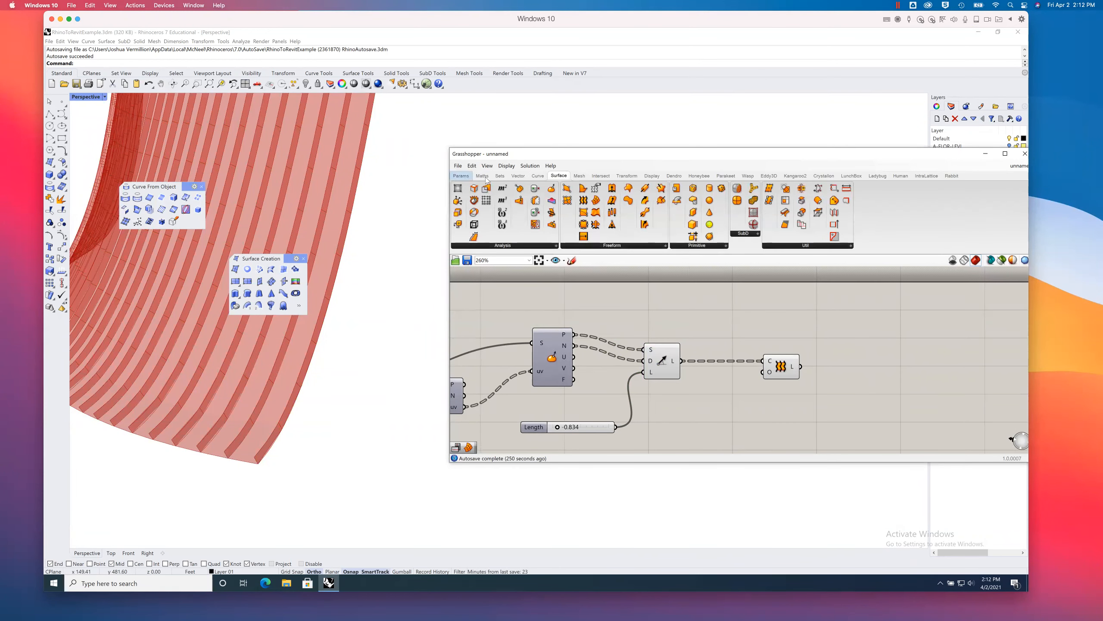
# Step: Place a Flip Matrix component above the Loft and feed it the Line SDL output
pyautogui.click(500, 176)
pyautogui.moveTo(748, 209); pyautogui.dragTo(731, 301)
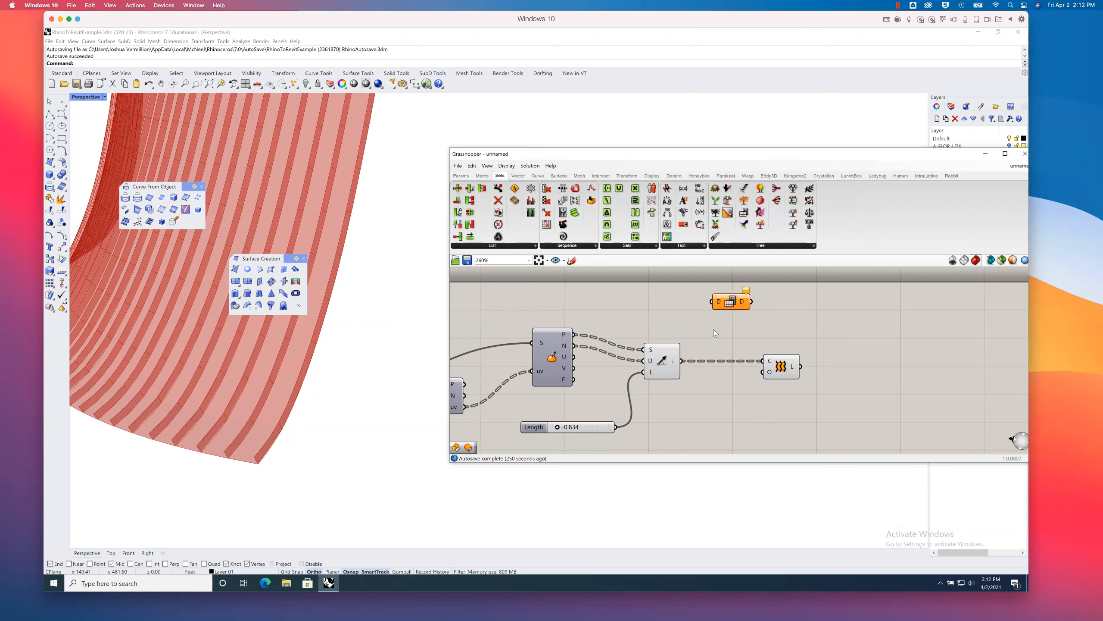
pyautogui.moveTo(681, 361); pyautogui.dragTo(712, 301)
pyautogui.moveTo(749, 321); pyautogui.dragTo(672, 324, button='right')
# Step: Duplicate the Loft component beside Flip Matrix so the copy lofts the flipped lines in the other direction
pyautogui.click(708, 369)
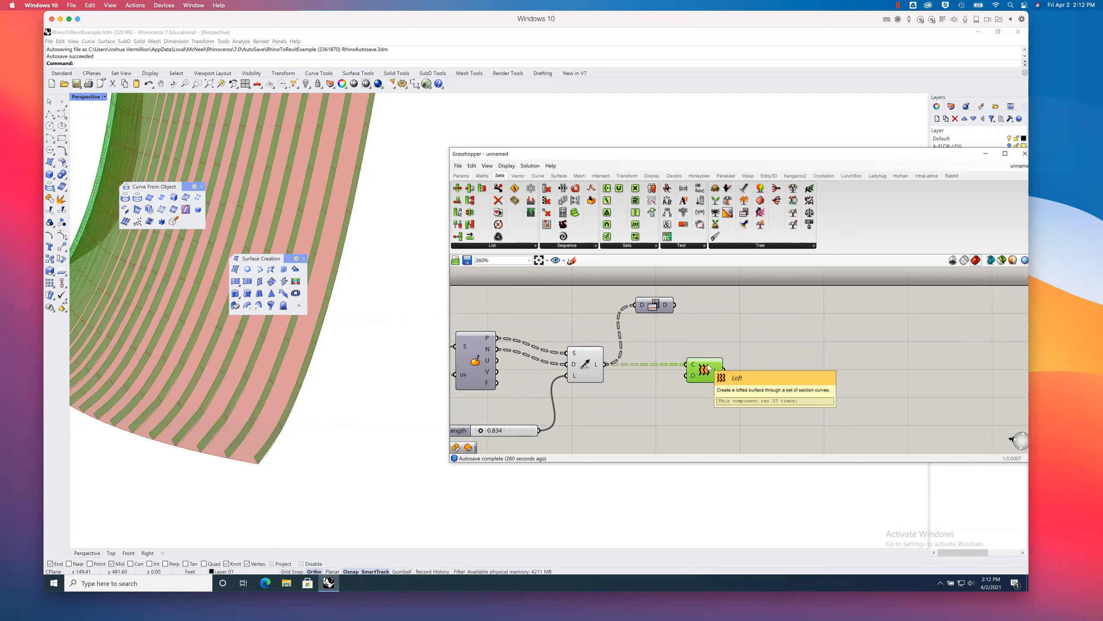
pyautogui.keyDown('alt'); pyautogui.moveTo(708, 368); pyautogui.dragTo(710, 307); pyautogui.keyUp('alt')
pyautogui.click(807, 318)
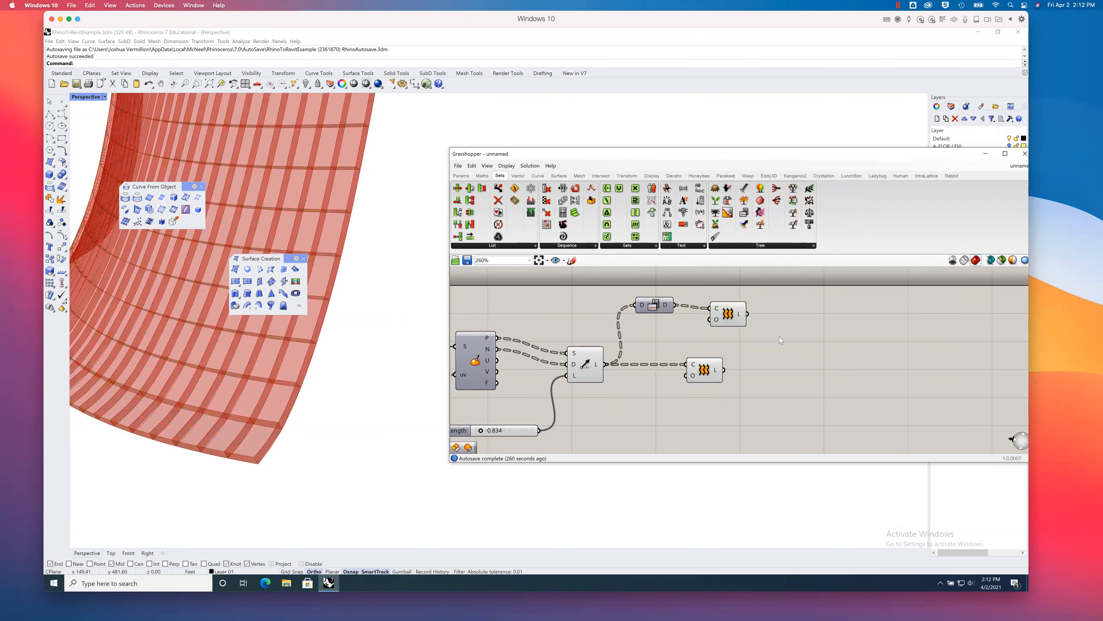
# Step: Highlight both Loft components together to check the two directions of the mullion grid
pyautogui.moveTo(689, 343); pyautogui.dragTo(764, 352, button='right')
pyautogui.click(798, 322)
pyautogui.keyDown('shift'); pyautogui.click(774, 370); pyautogui.keyUp('shift')
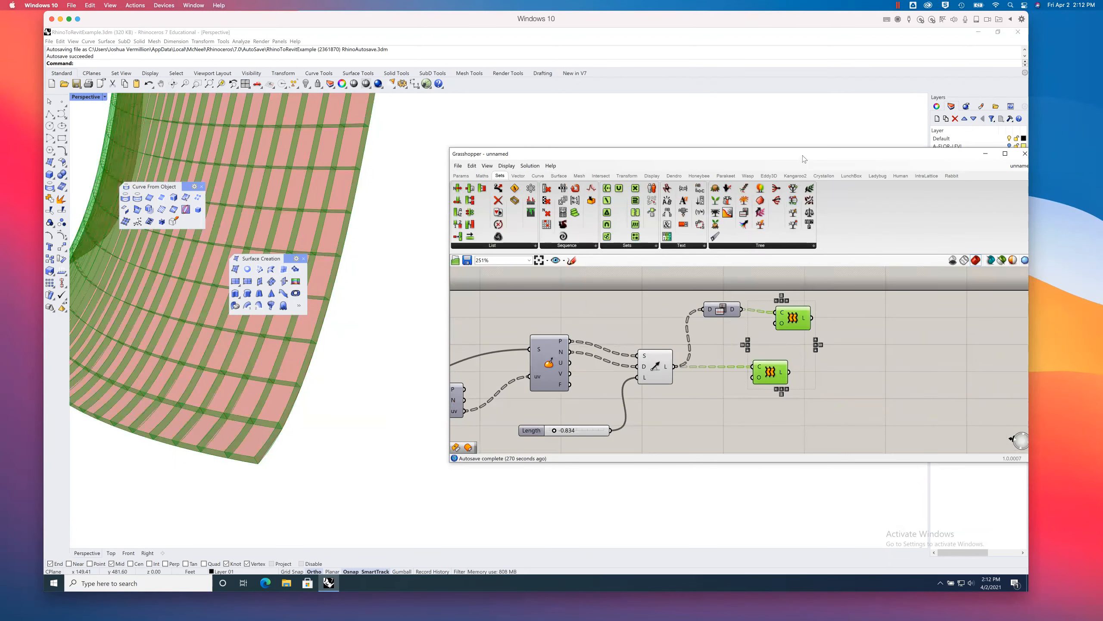
# Step: Move the Grasshopper window clear of the layer list and rename Layer 01 to "baked mullions"
pyautogui.moveTo(804, 156); pyautogui.dragTo(629, 155)
pyautogui.click(950, 217)
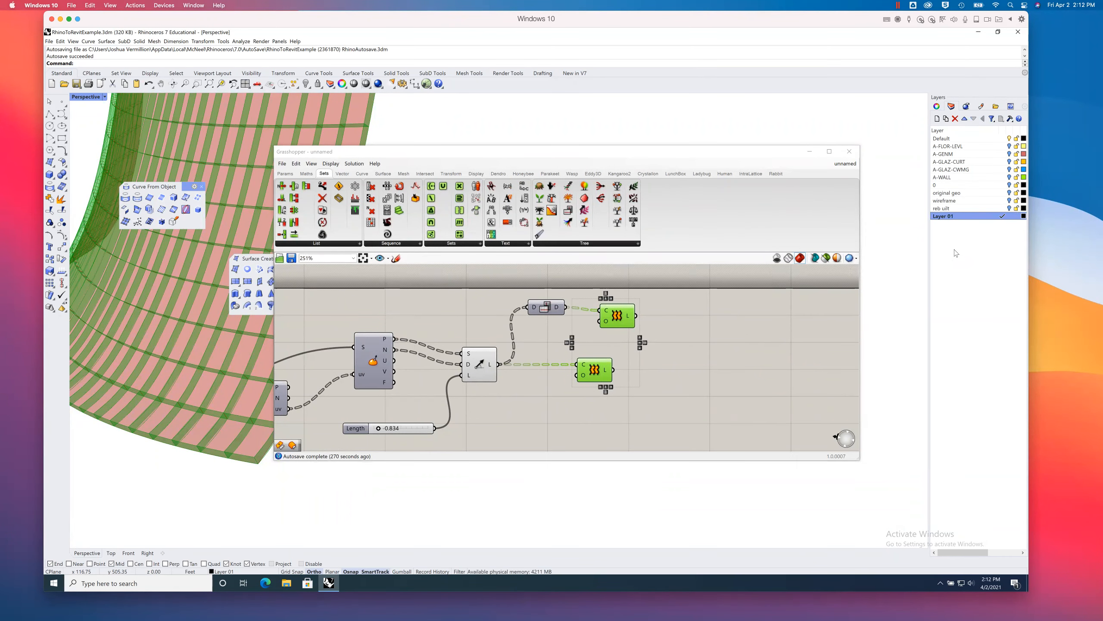
pyautogui.doubleClick(943, 217)
pyautogui.press('Return')
pyautogui.click(942, 216)
pyautogui.doubleClick(941, 216)
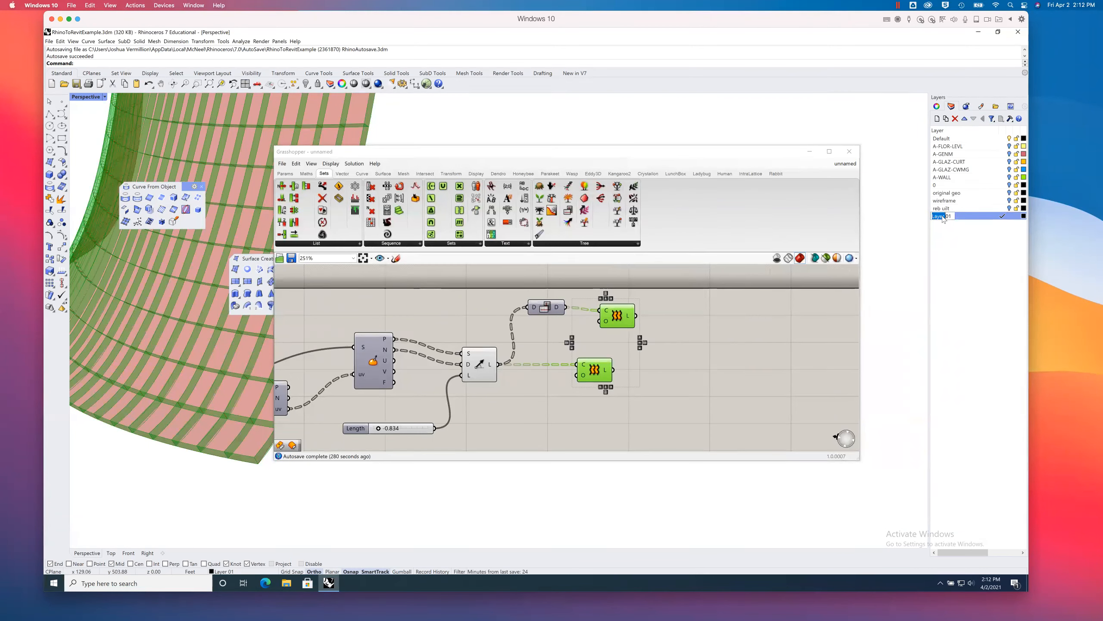
pyautogui.moveTo(950, 218); pyautogui.dragTo(925, 220)
pyautogui.write('baked mullio')
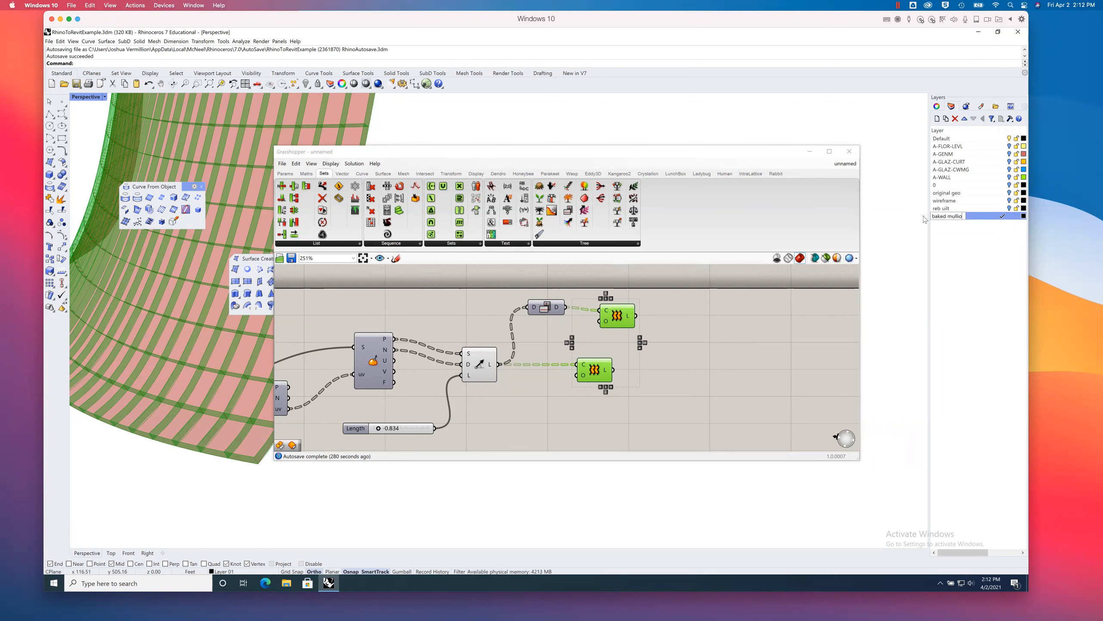
pyautogui.write('ns')
pyautogui.press('Return')
# Step: Bake both Loft components onto the baked mullions layer and close the Grasshopper window
pyautogui.click(766, 360)
pyautogui.rightClick(622, 316)
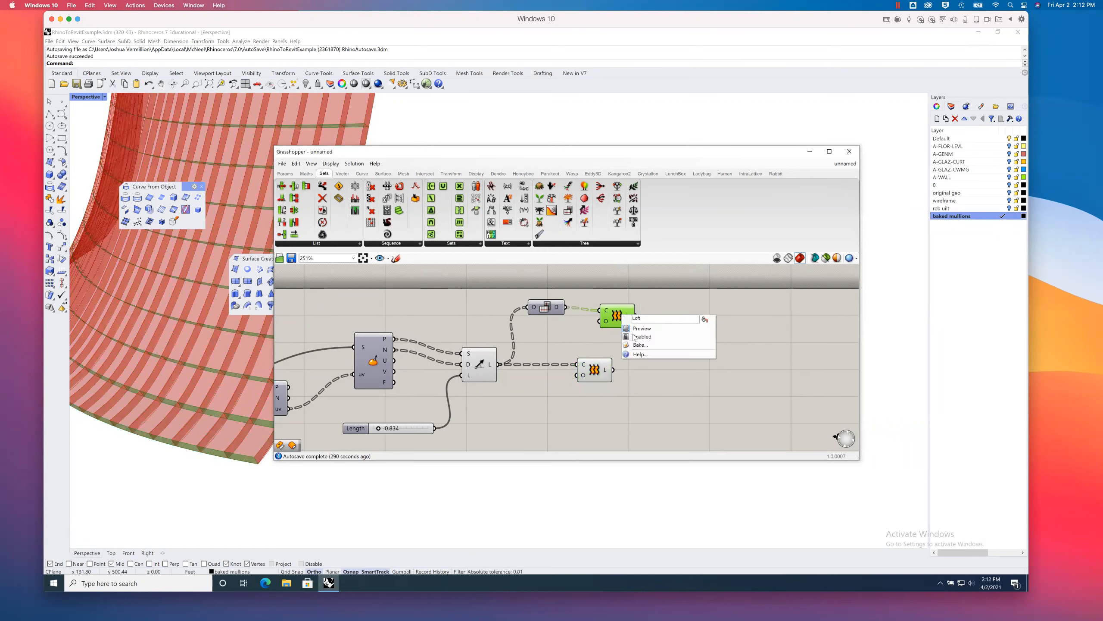
pyautogui.click(657, 345)
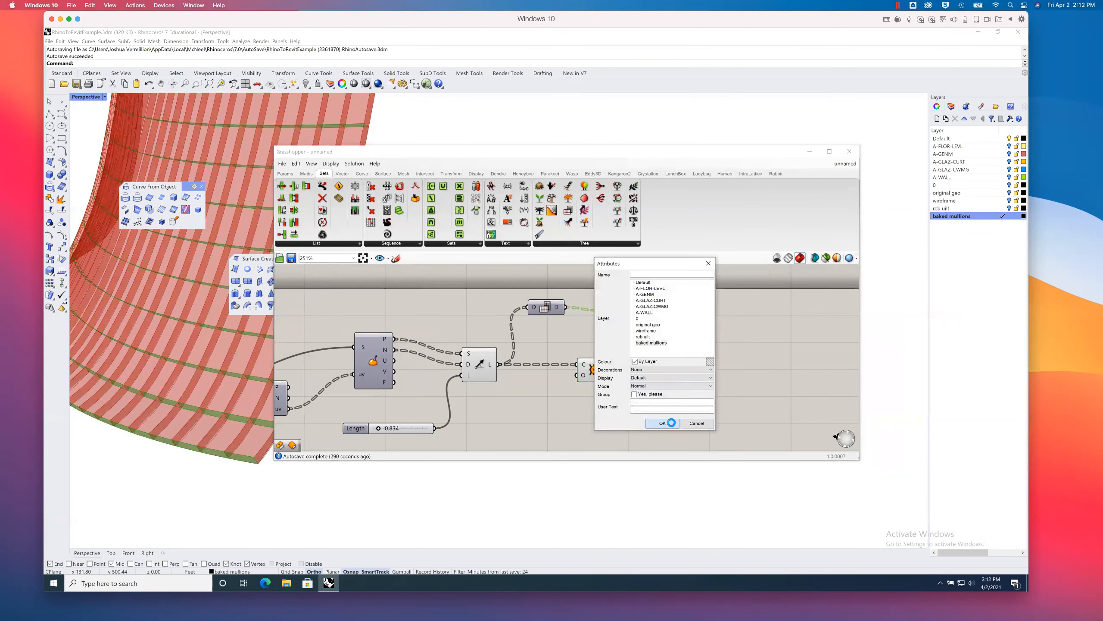
pyautogui.click(663, 423)
pyautogui.rightClick(593, 367)
pyautogui.click(644, 397)
pyautogui.click(639, 476)
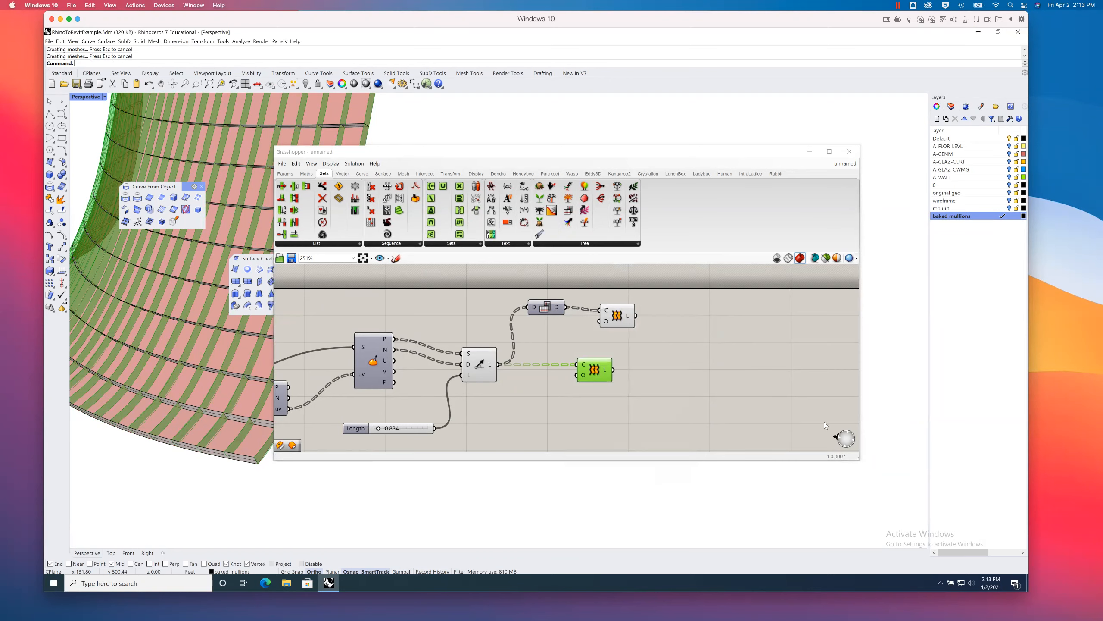
pyautogui.click(850, 152)
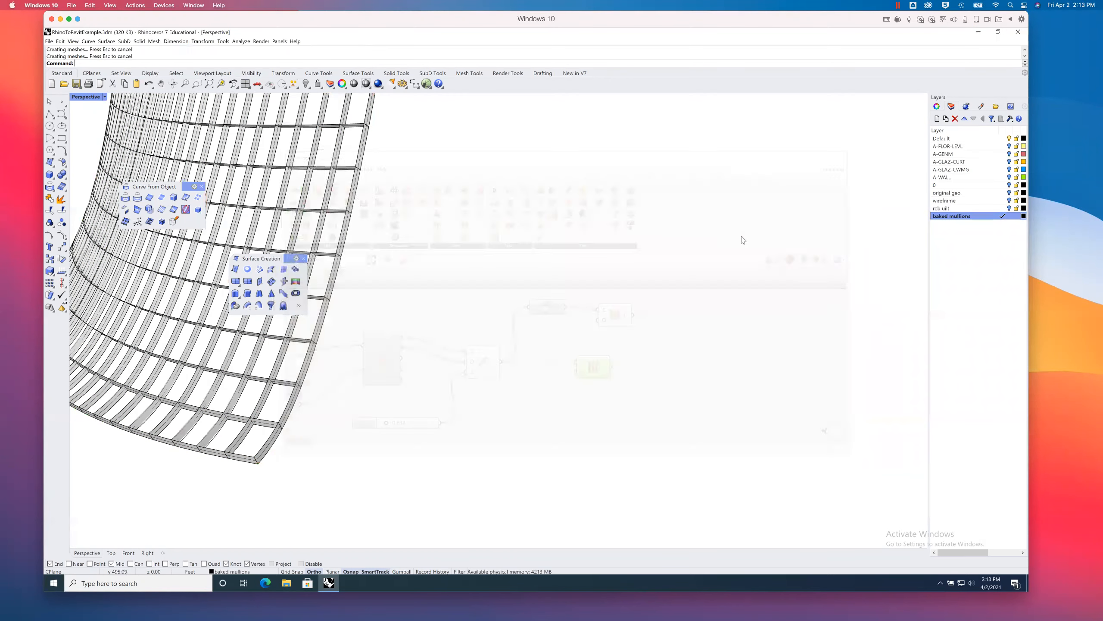
# Step: Examine the baked mullion grid along the whole strip and up close at its upper corner
pyautogui.scroll(-5, 647, 337)
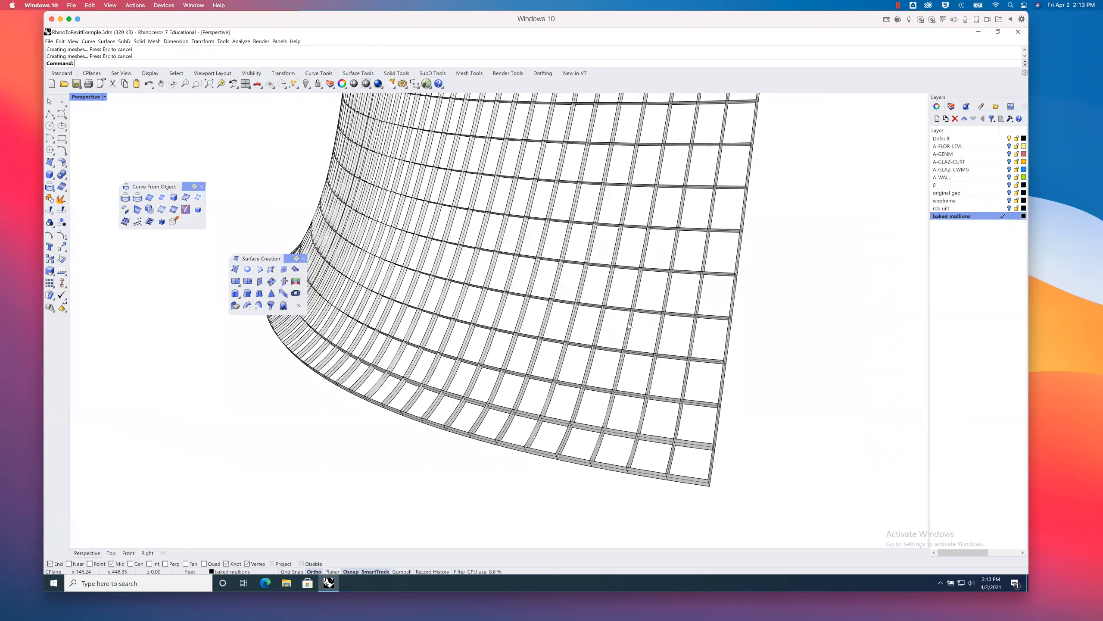
pyautogui.scroll(-5, 600, 341)
pyautogui.keyDown('shift'); pyautogui.moveTo(621, 331); pyautogui.dragTo(601, 428, button='right'); pyautogui.keyUp('shift')
pyautogui.scroll(-2, 611, 316)
pyautogui.keyDown('shift'); pyautogui.moveTo(614, 317); pyautogui.dragTo(613, 387, button='right'); pyautogui.keyUp('shift')
pyautogui.scroll(10, 639, 133)
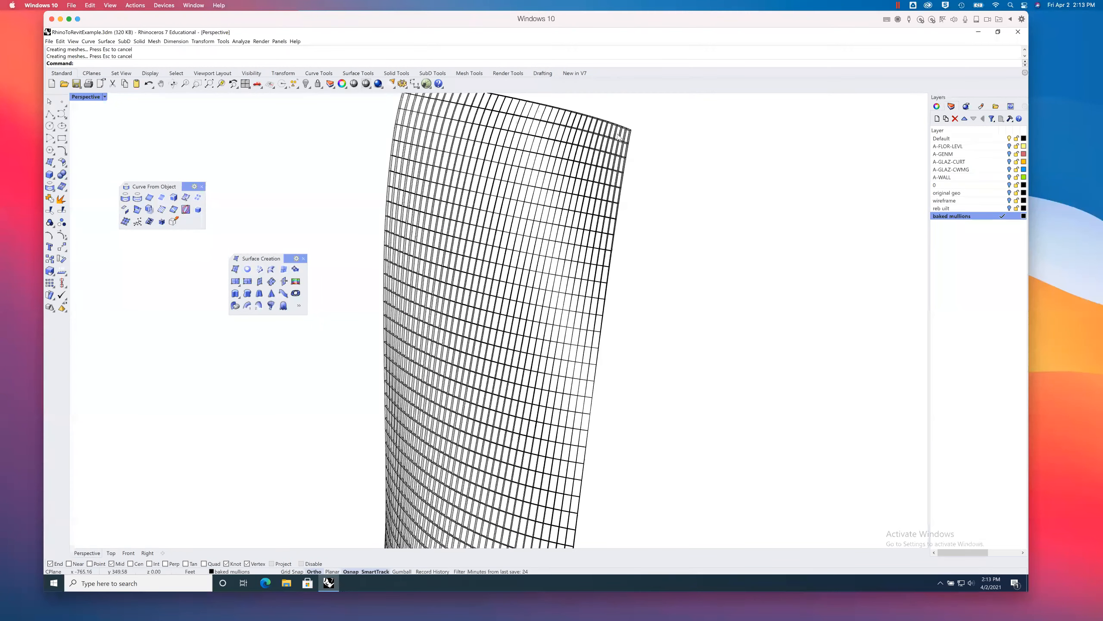
pyautogui.scroll(-5, 661, 198)
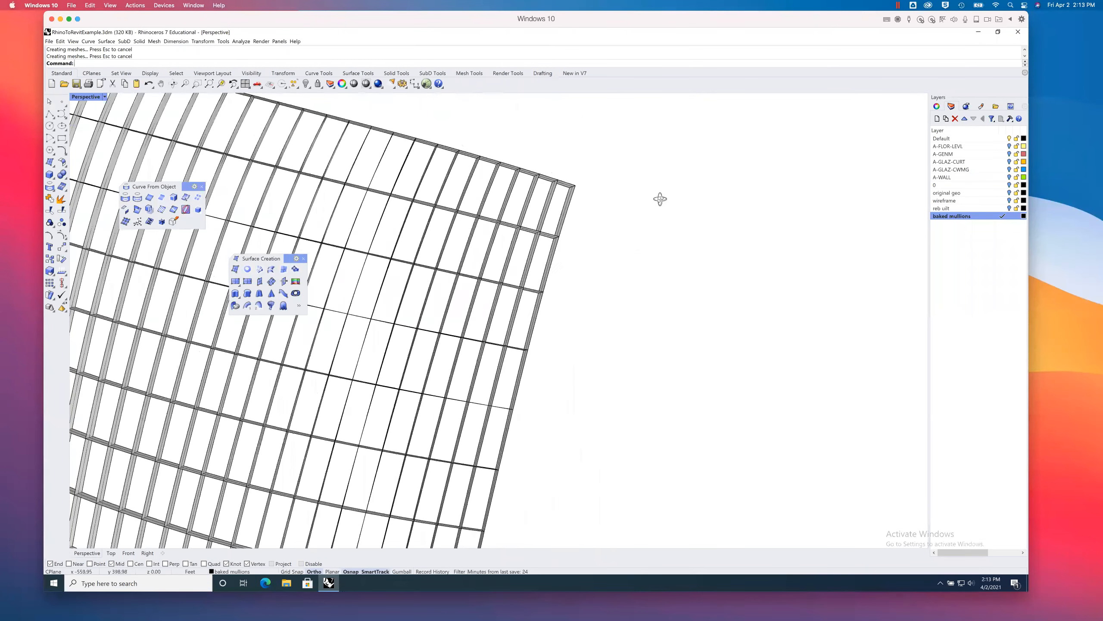
# Step: Show and hide the reb uilt layer to compare its surface with the mullions, and view the whole baked grid
pyautogui.click(1009, 209)
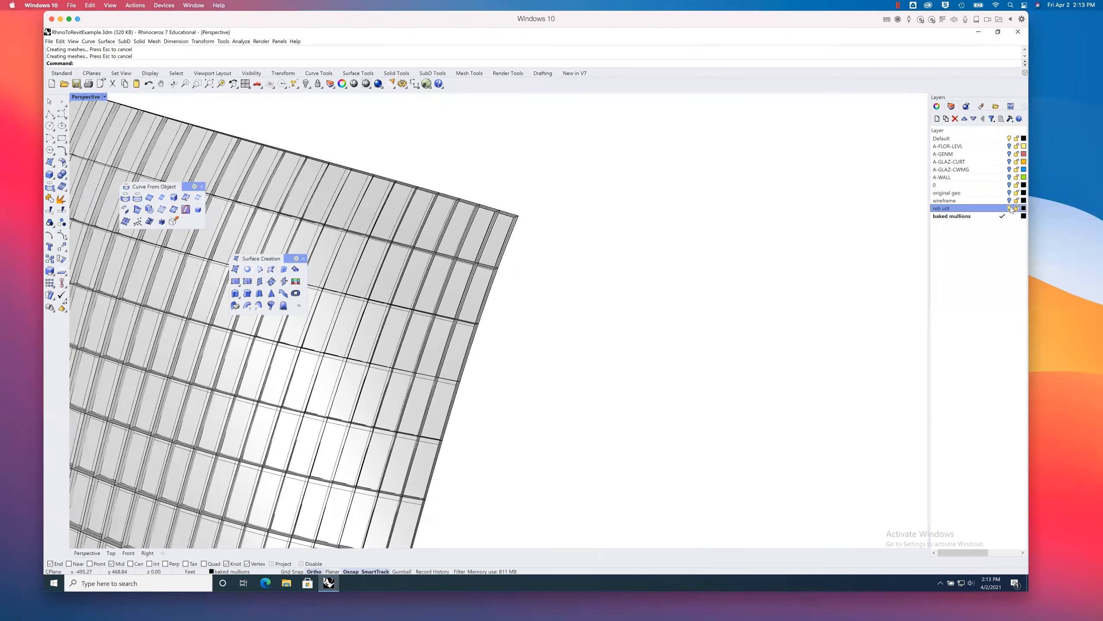
pyautogui.click(1009, 208)
pyautogui.scroll(-6, 655, 273)
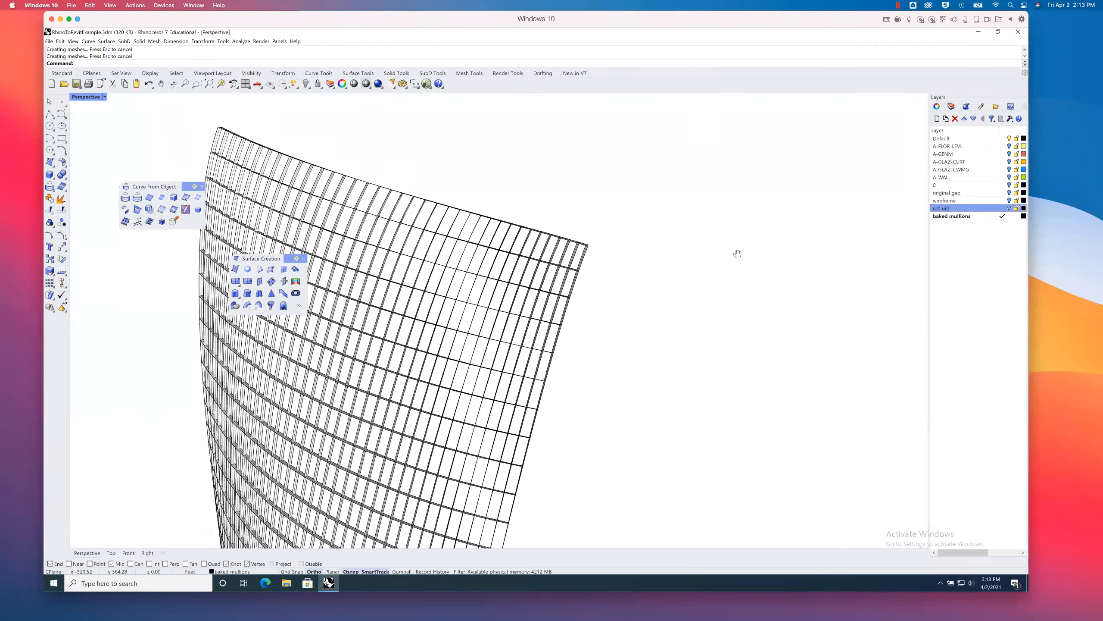
pyautogui.keyDown('shift'); pyautogui.moveTo(737, 253); pyautogui.dragTo(922, 161, button='right'); pyautogui.keyUp('shift')
pyautogui.scroll(-6, 732, 252)
pyautogui.keyDown('shift'); pyautogui.moveTo(743, 269); pyautogui.dragTo(701, 199, button='right'); pyautogui.keyUp('shift')
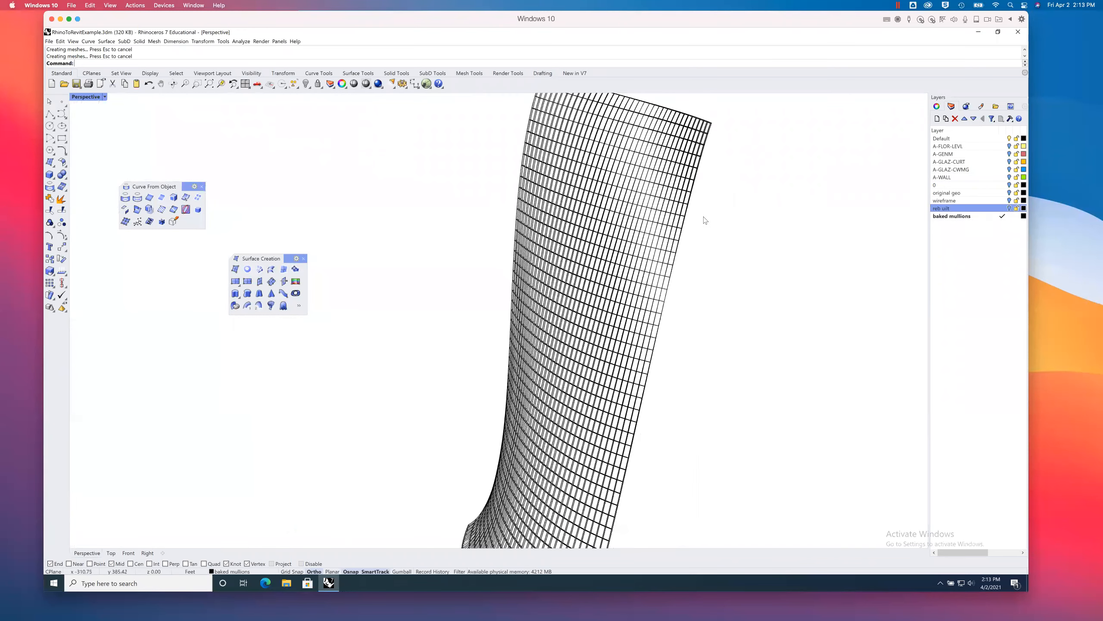
pyautogui.scroll(-5, 702, 209)
pyautogui.keyDown('shift'); pyautogui.moveTo(727, 264); pyautogui.dragTo(702, 256, button='right'); pyautogui.keyUp('shift')
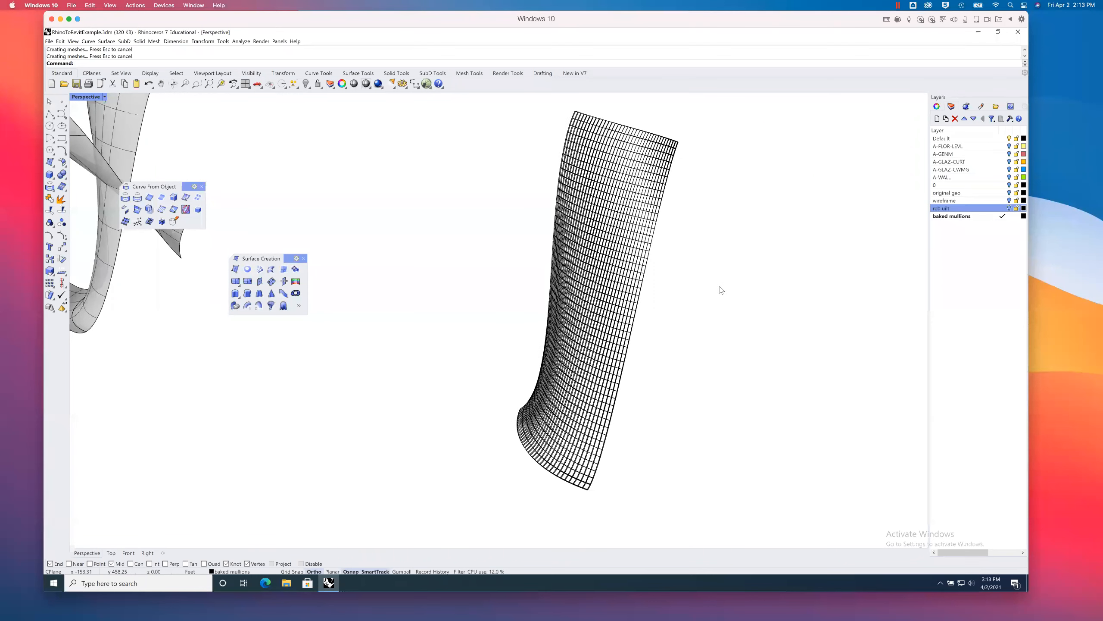
pyautogui.write('ffset')
pyautogui.press('Return')
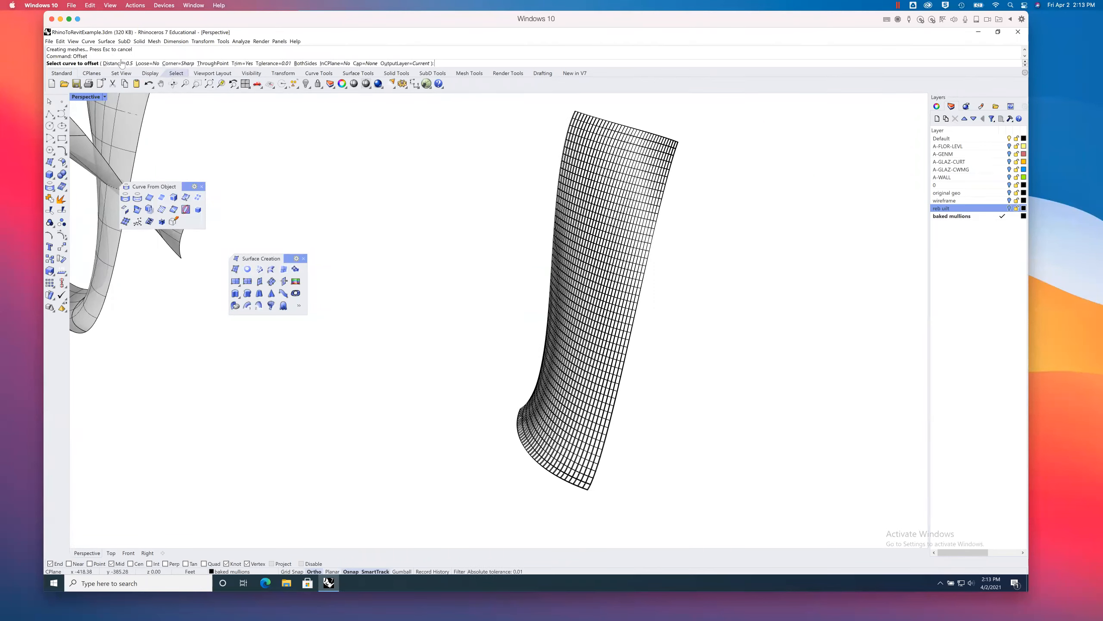
pyautogui.click(306, 63)
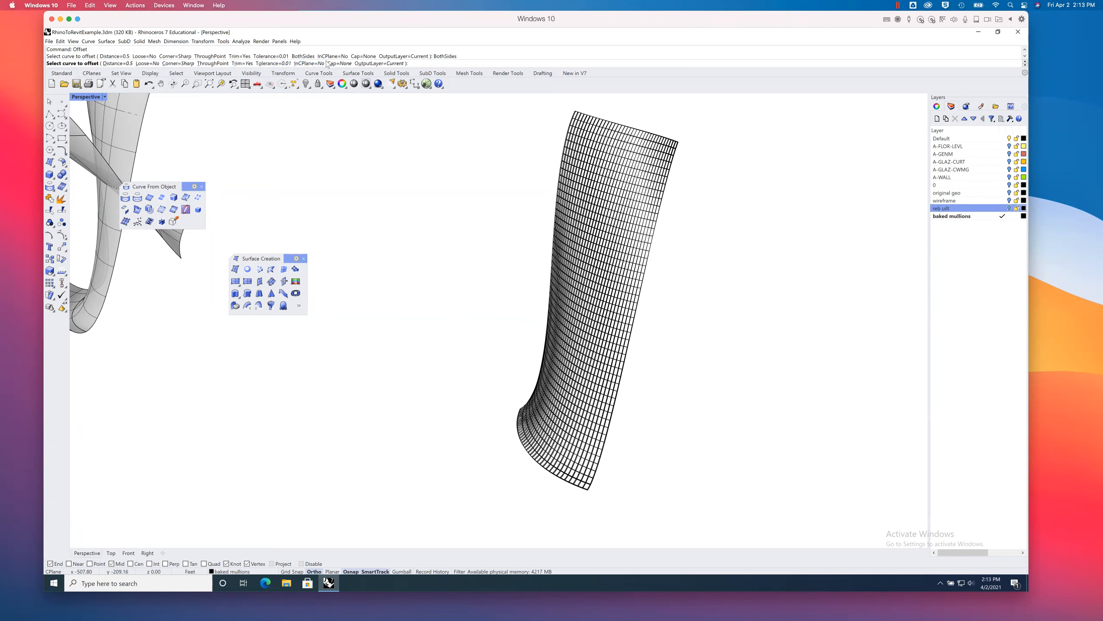
pyautogui.press('Escape')
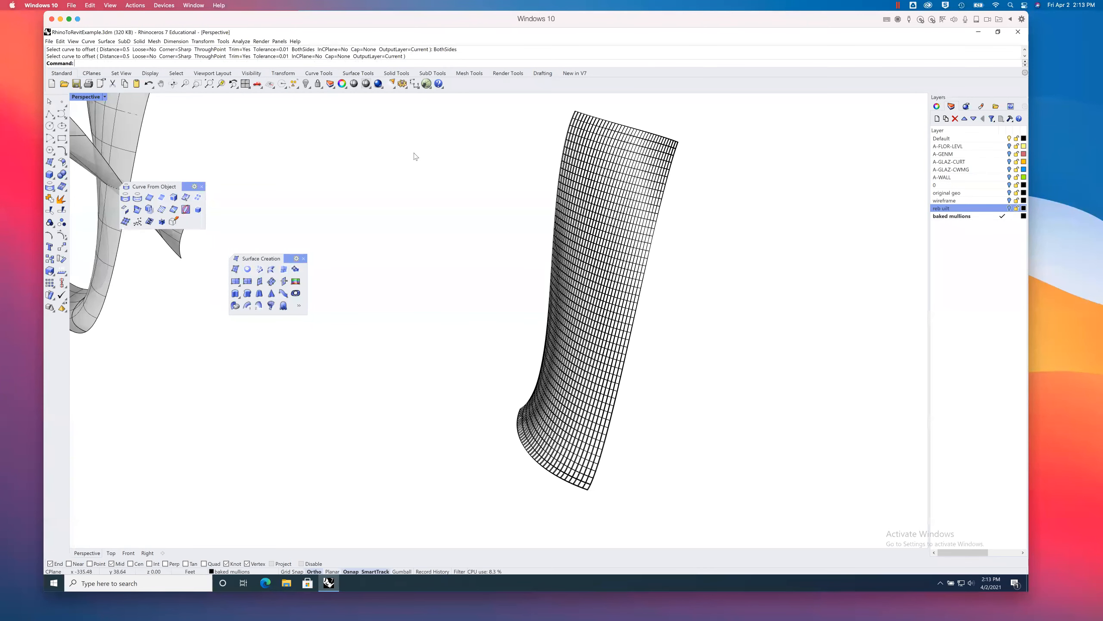
# Step: Offset all baked mullion surfaces with OffsetSrf as solids to both sides at a distance of 1"
pyautogui.write('OffsetSrf')
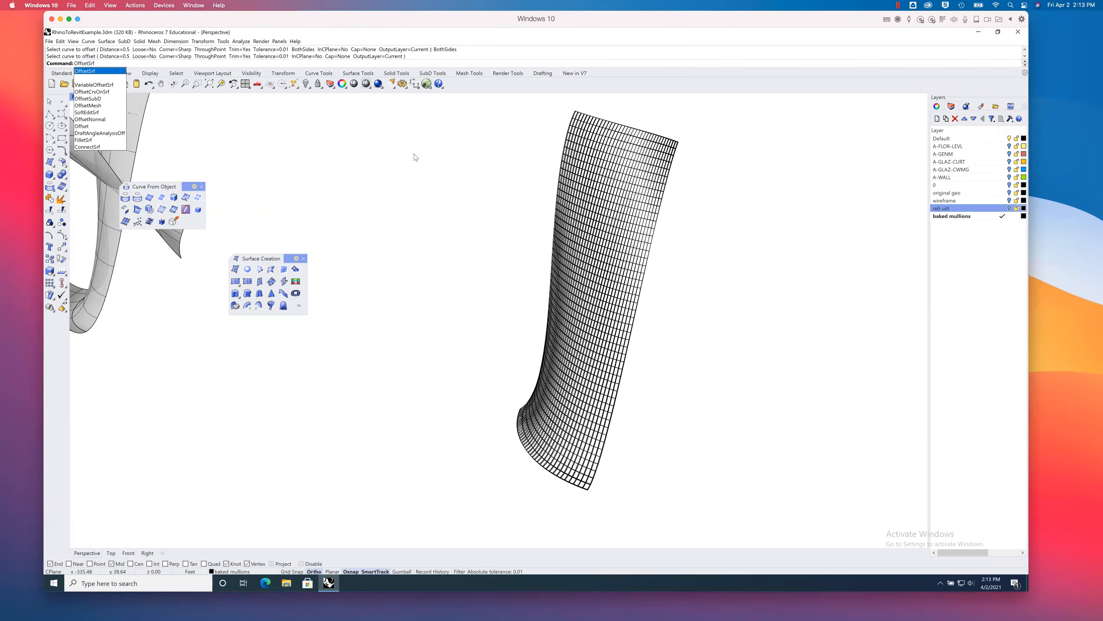
pyautogui.press('Return')
pyautogui.moveTo(479, 103); pyautogui.dragTo(716, 515)
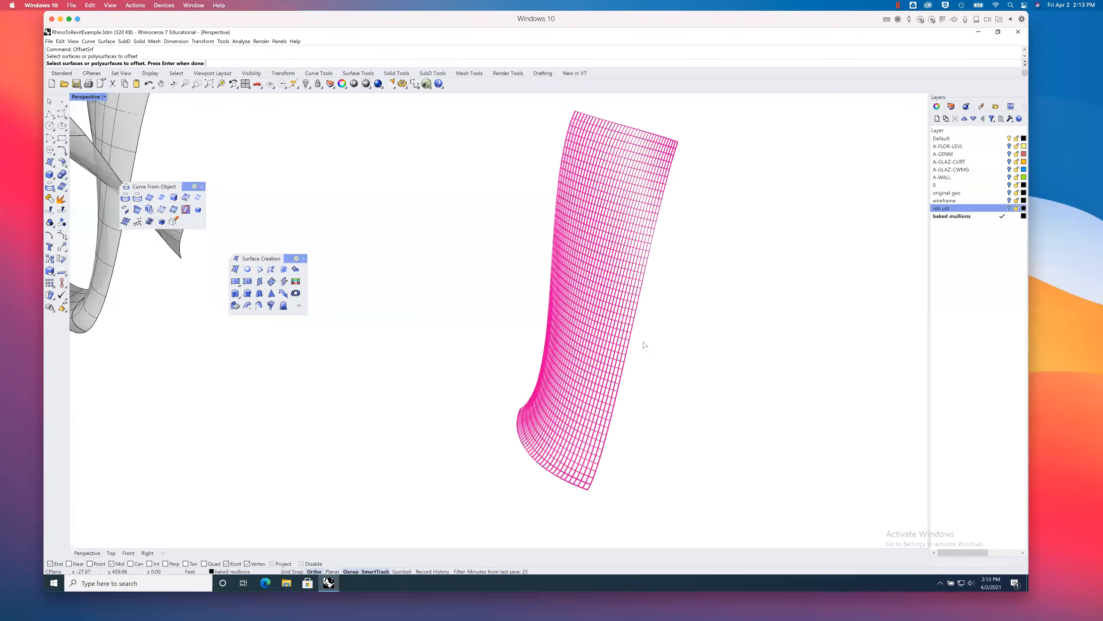
pyautogui.press('Return')
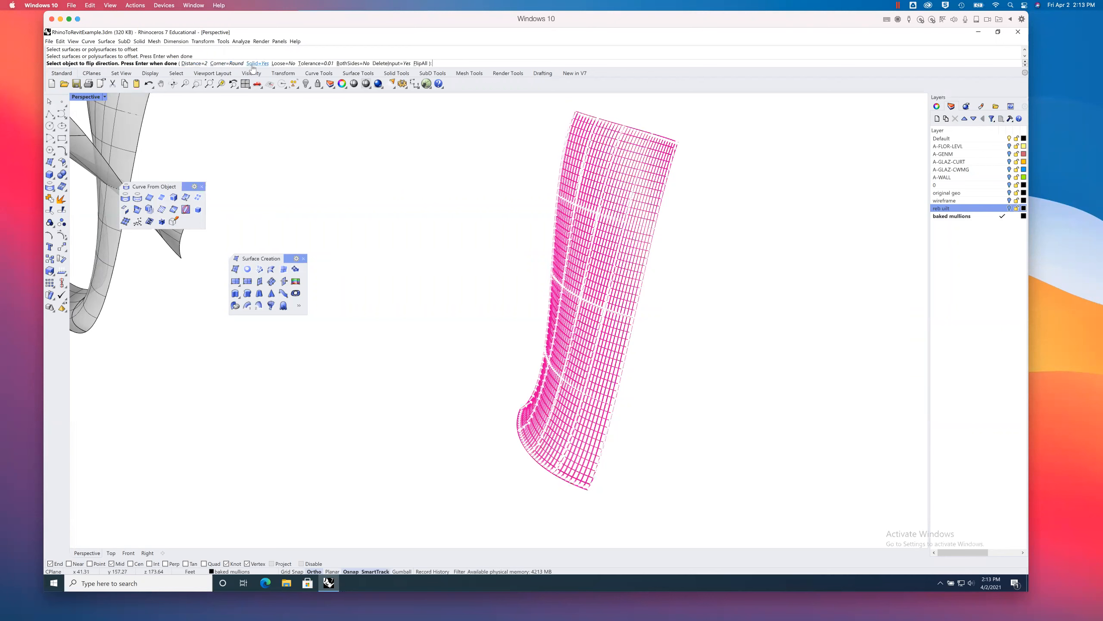
pyautogui.click(359, 64)
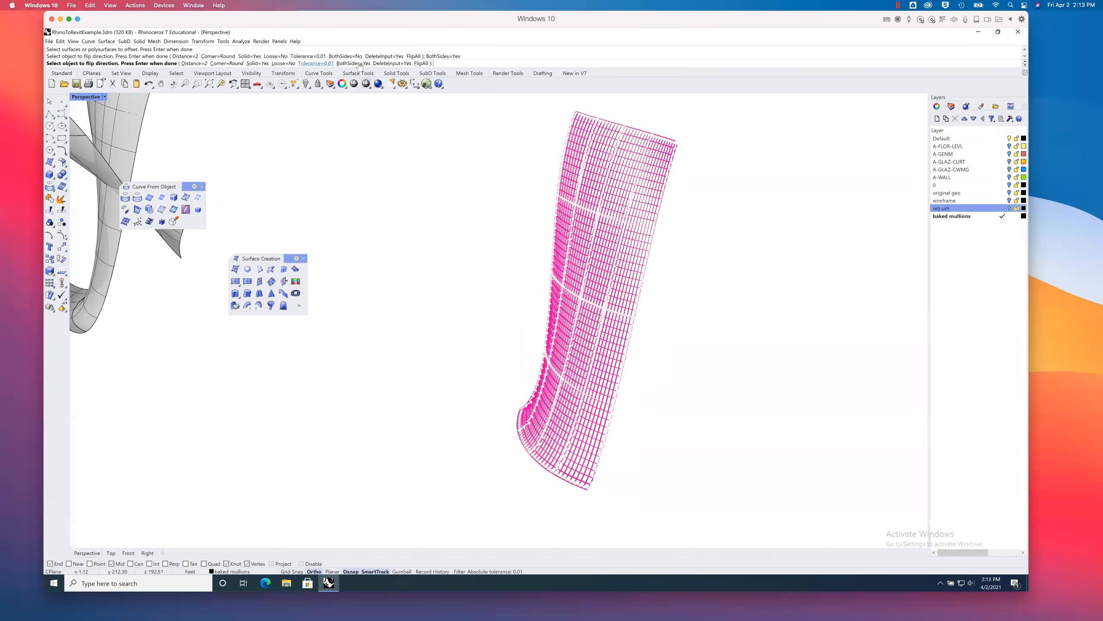
pyautogui.click(194, 64)
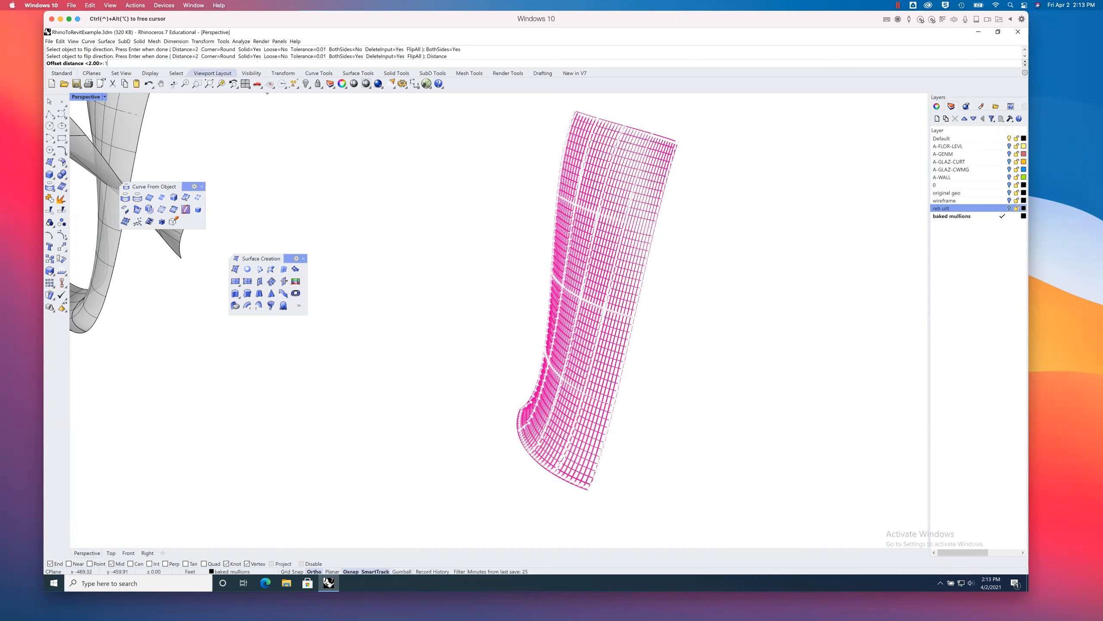
pyautogui.write('1"')
pyautogui.press('Return')
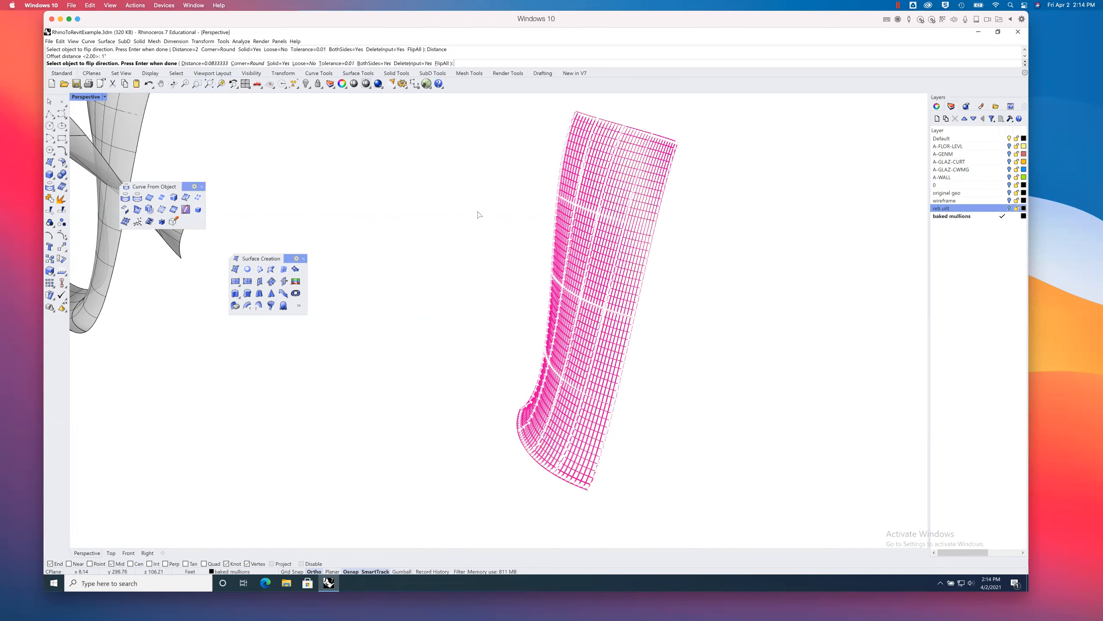
pyautogui.scroll(10, 591, 405)
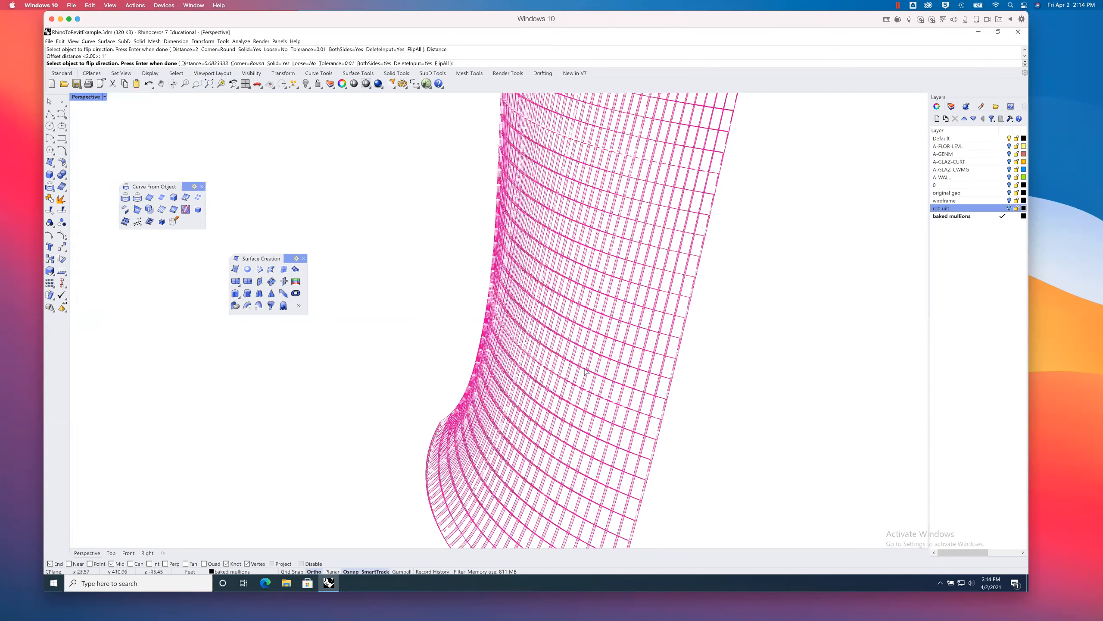
pyautogui.scroll(3, 643, 341)
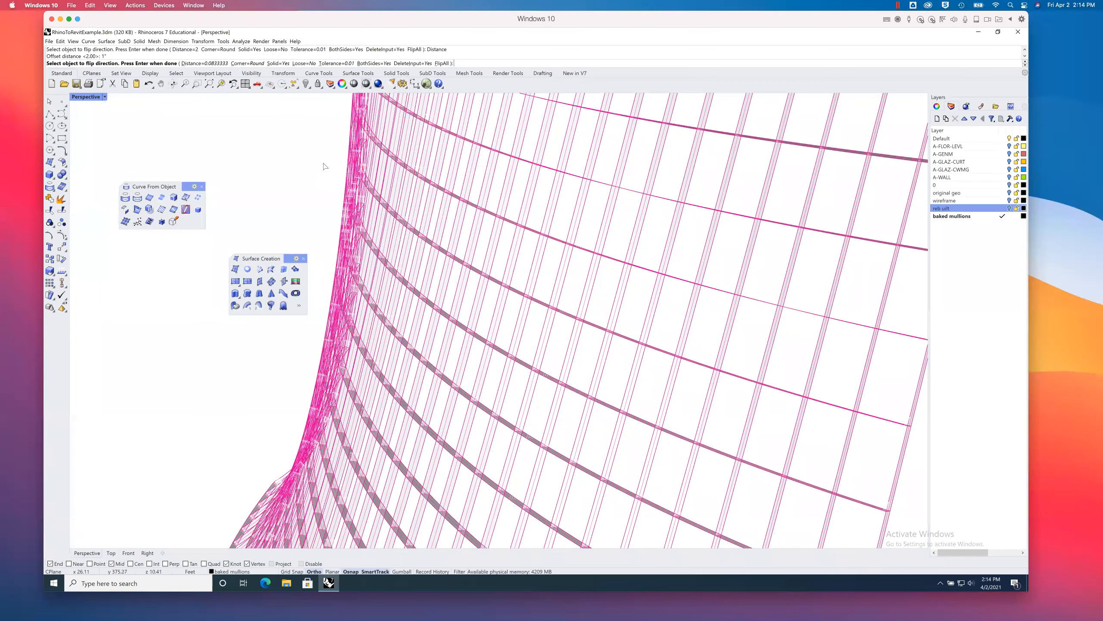
pyautogui.press('Return')
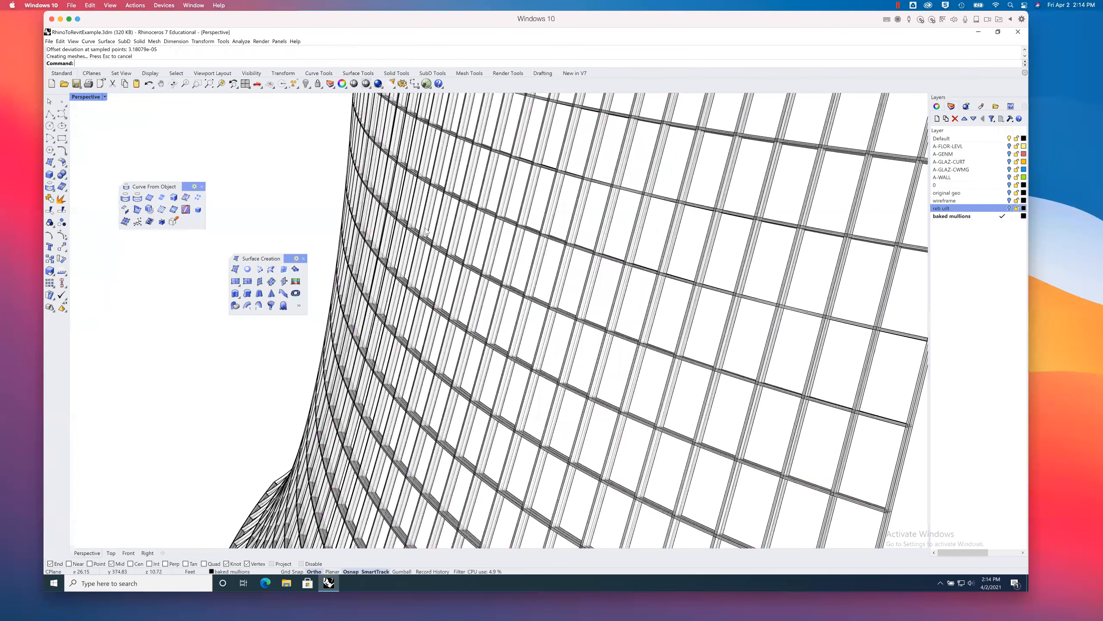
# Step: Check the thickened mullions up close and turn the reb uilt layer on
pyautogui.scroll(5, 633, 264)
pyautogui.scroll(-4, 642, 263)
pyautogui.scroll(-3, 608, 254)
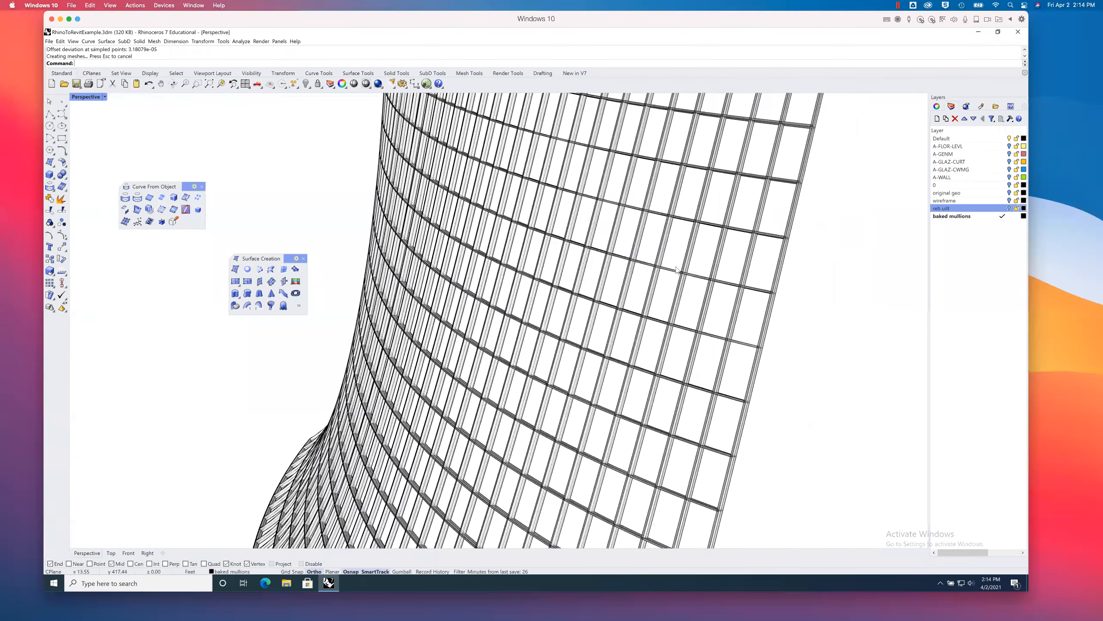
pyautogui.scroll(5, 697, 278)
pyautogui.scroll(-5, 681, 256)
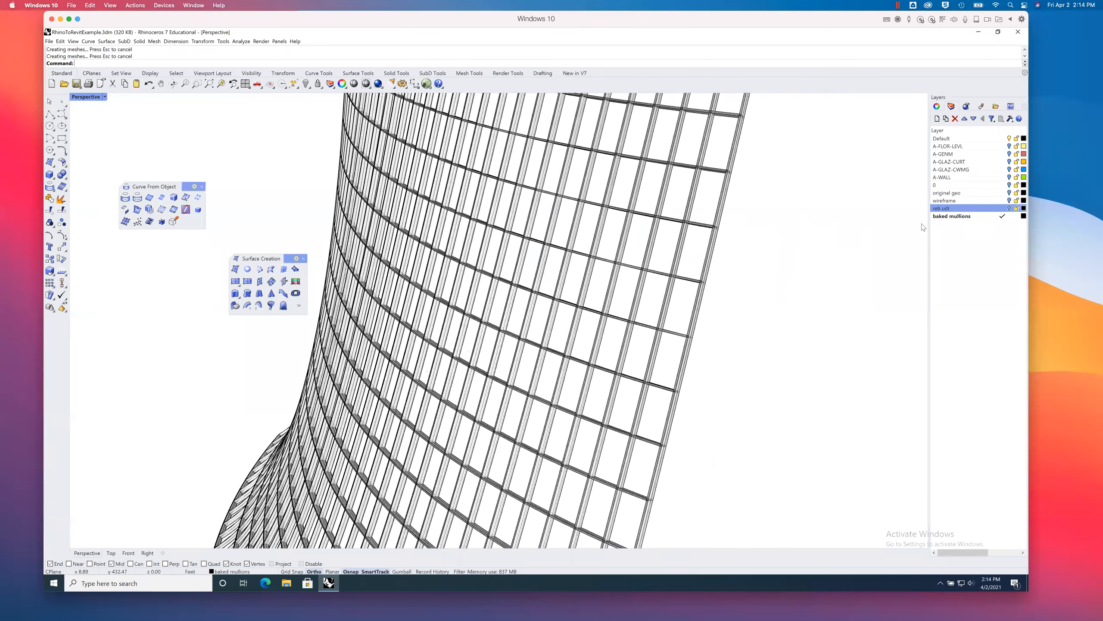
pyautogui.click(1009, 208)
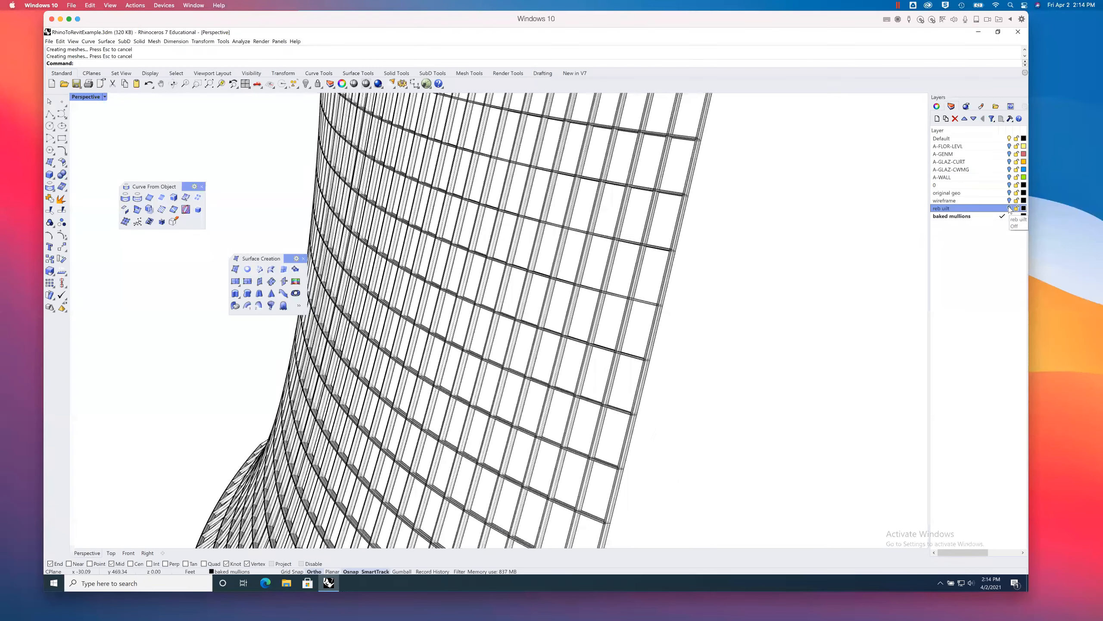
# Step: Look up the U and V point counts of the curved surface beside the mullion strip in Rebuild, leaving it unchanged
pyautogui.scroll(-3, 810, 222)
pyautogui.moveTo(764, 258); pyautogui.dragTo(607, 252, button='right')
pyautogui.scroll(5, 632, 205)
pyautogui.scroll(-9, 632, 207)
pyautogui.keyDown('shift'); pyautogui.moveTo(527, 274); pyautogui.dragTo(585, 266, button='right'); pyautogui.keyUp('shift')
pyautogui.scroll(2, 547, 262)
pyautogui.scroll(3, 547, 263)
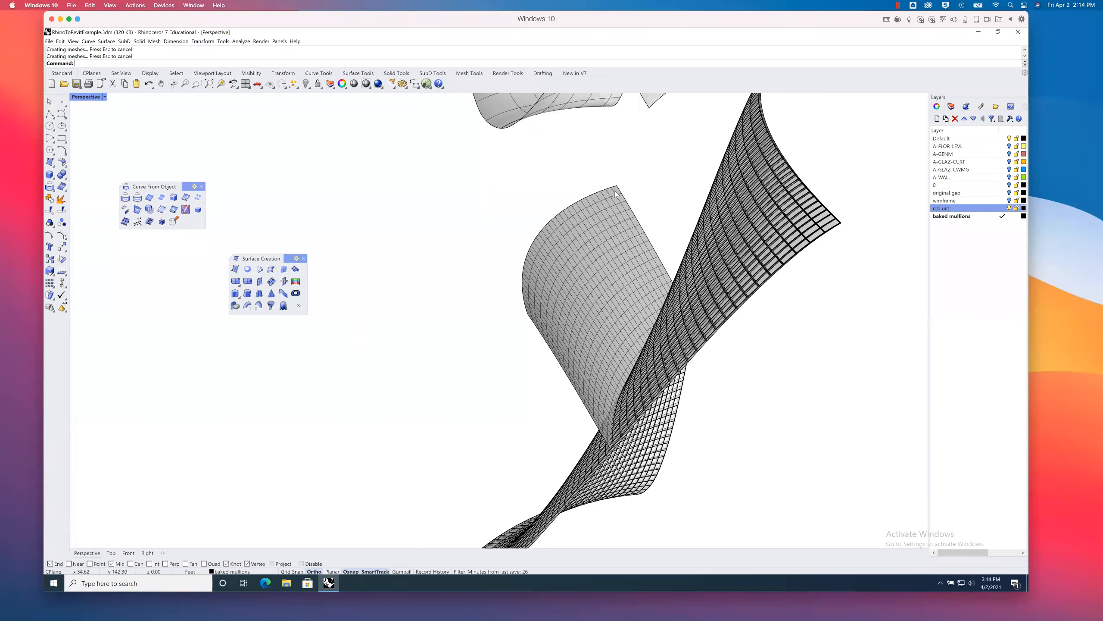
pyautogui.scroll(2, 615, 194)
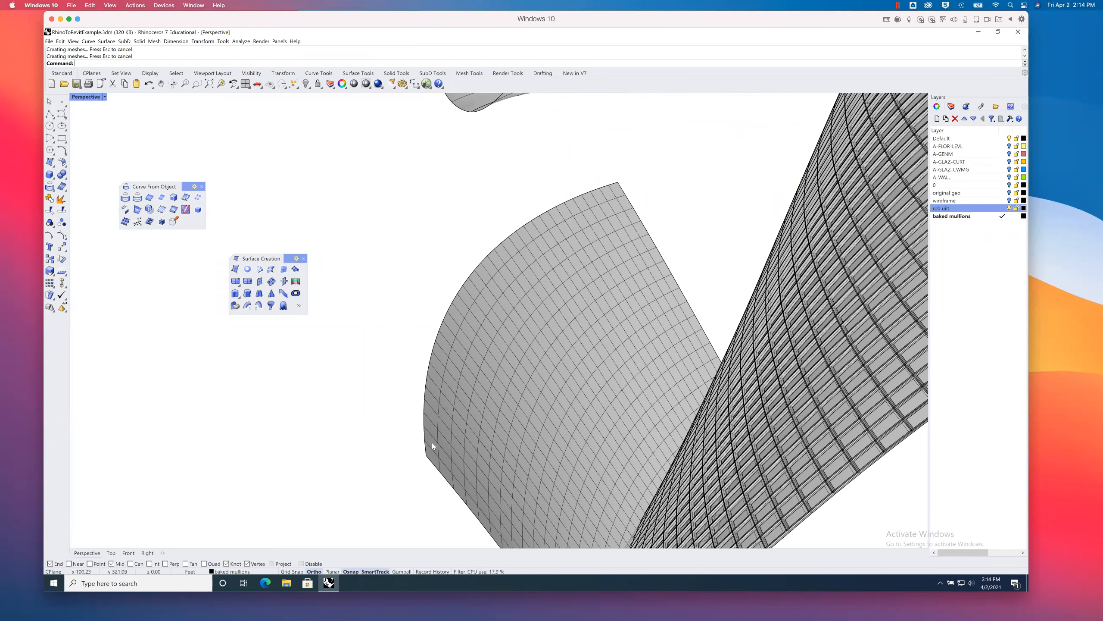
pyautogui.click(62, 162)
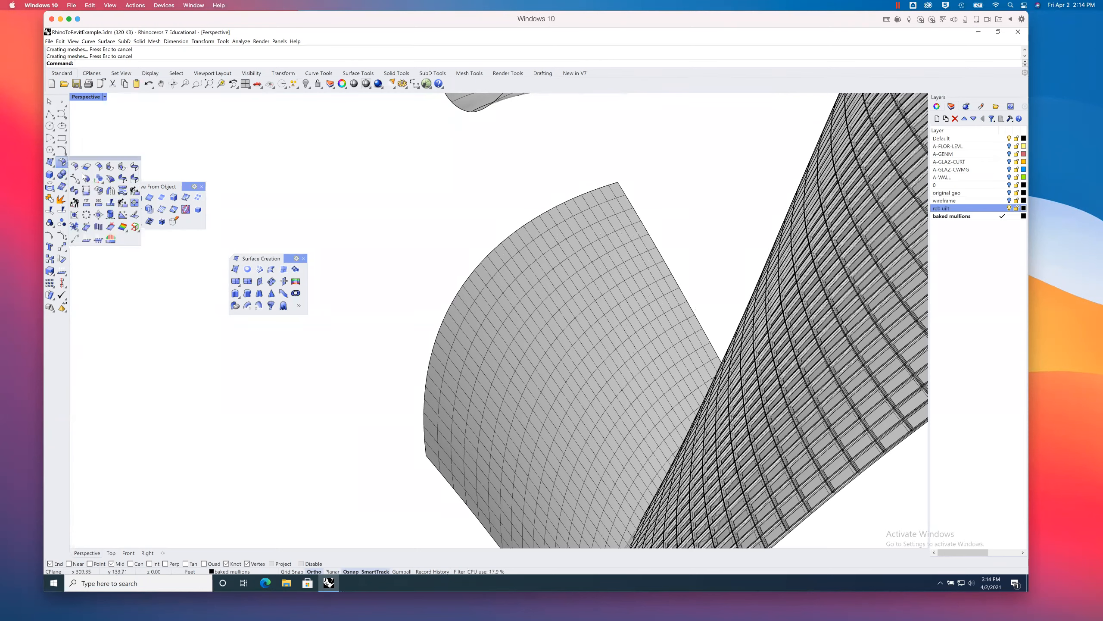
pyautogui.click(126, 191)
pyautogui.click(461, 322)
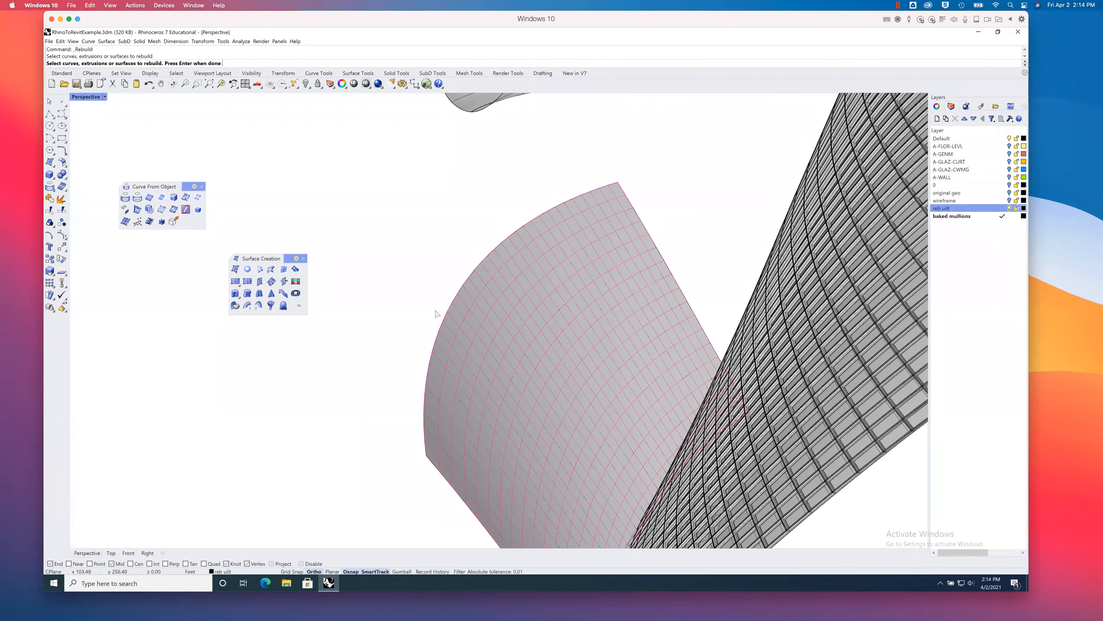
pyautogui.press('Return')
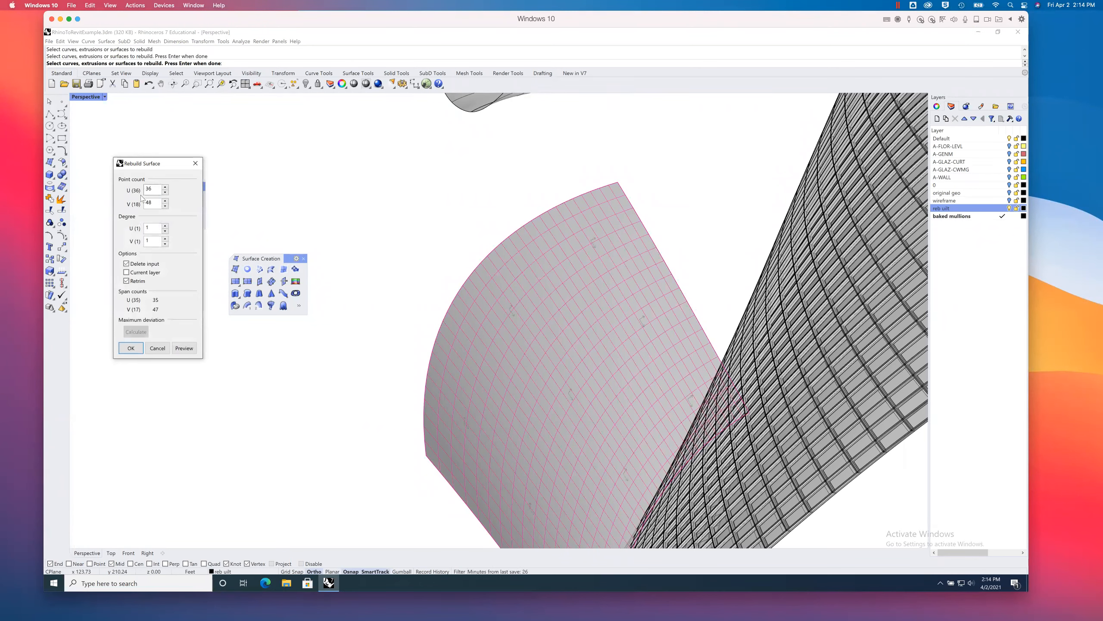
pyautogui.click(164, 350)
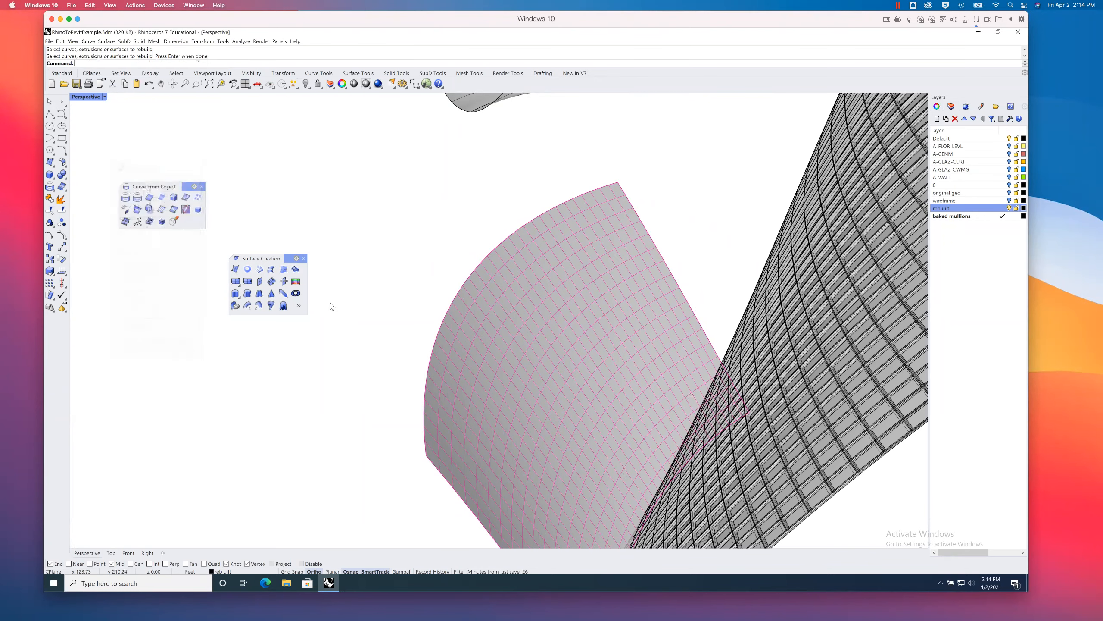
# Step: Reopen Grasshopper, reference the curved surface beside the mullion strip in the Surface parameter, and move the window clear of the model
pyautogui.scroll(3, 435, 225)
pyautogui.write('Grasshopper')
pyautogui.press('Return')
pyautogui.moveTo(458, 307); pyautogui.dragTo(734, 296, button='right')
pyautogui.click(440, 373)
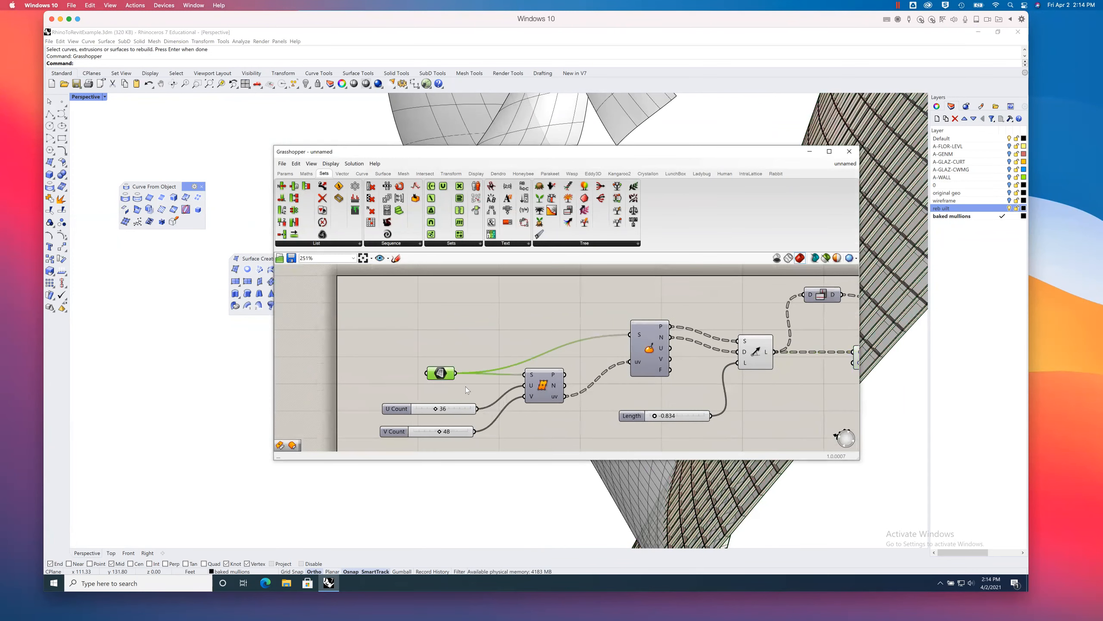
pyautogui.rightClick(440, 373)
pyautogui.click(474, 467)
pyautogui.click(529, 247)
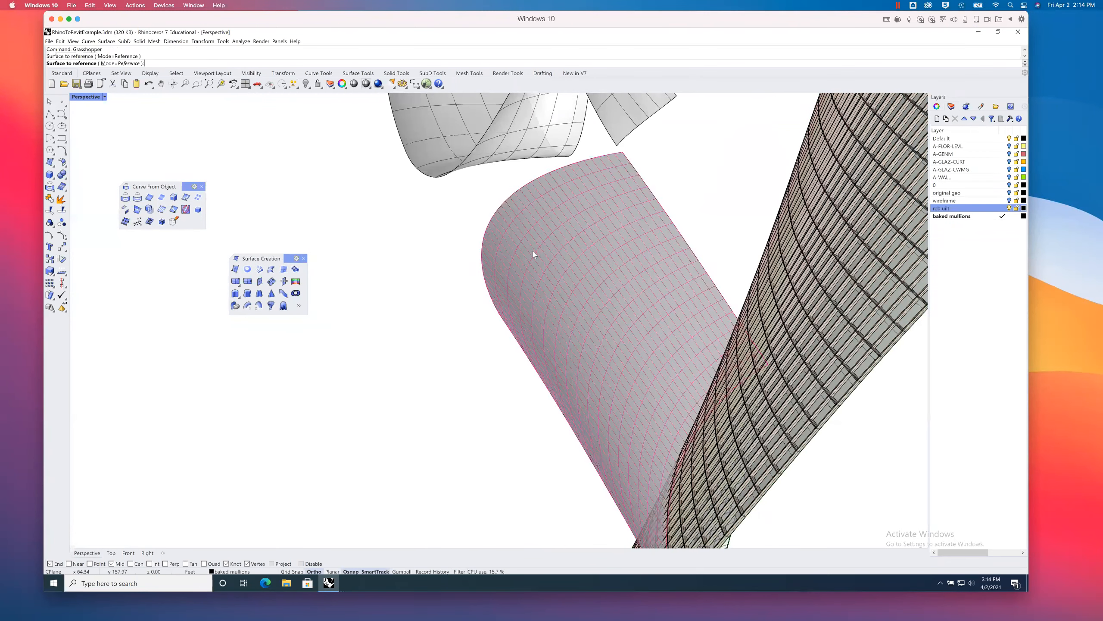
pyautogui.moveTo(607, 161); pyautogui.dragTo(812, 160)
pyautogui.keyDown('shift'); pyautogui.moveTo(466, 348); pyautogui.dragTo(344, 350, button='right'); pyautogui.keyUp('shift')
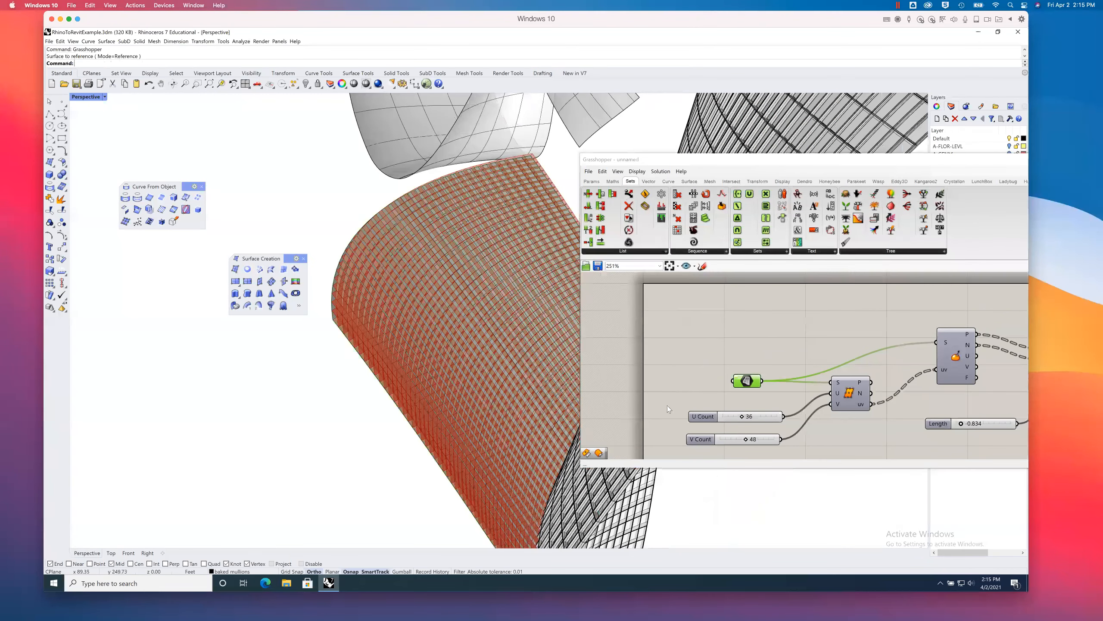
# Step: Keep the U Count slider at 36 and set the V Count slider to 18
pyautogui.doubleClick(749, 417)
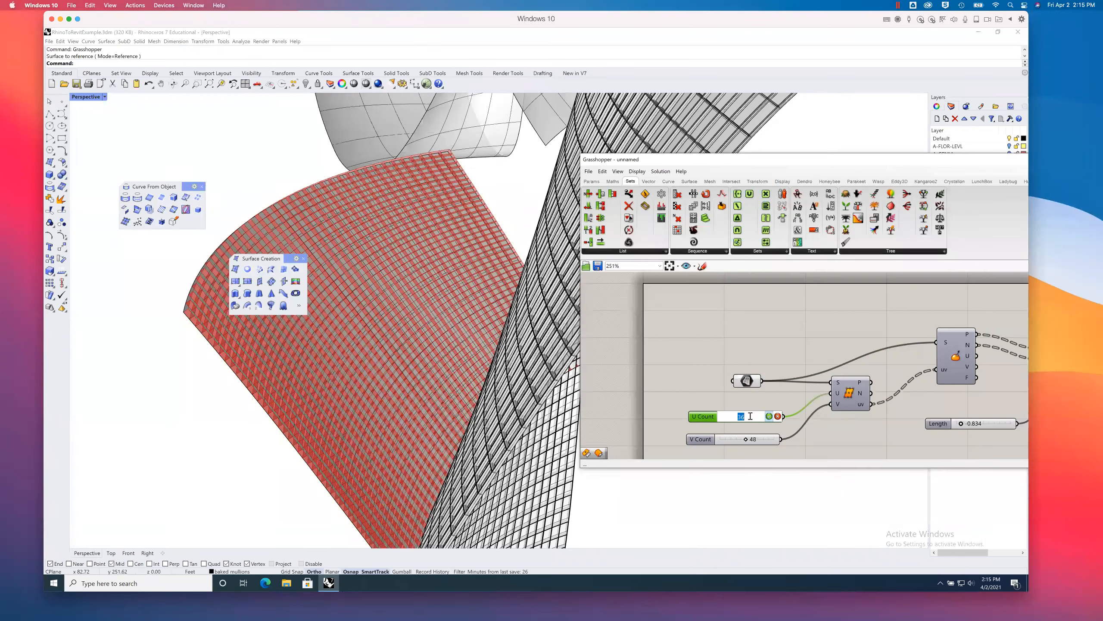
pyautogui.doubleClick(753, 438)
pyautogui.write('18')
pyautogui.click(766, 439)
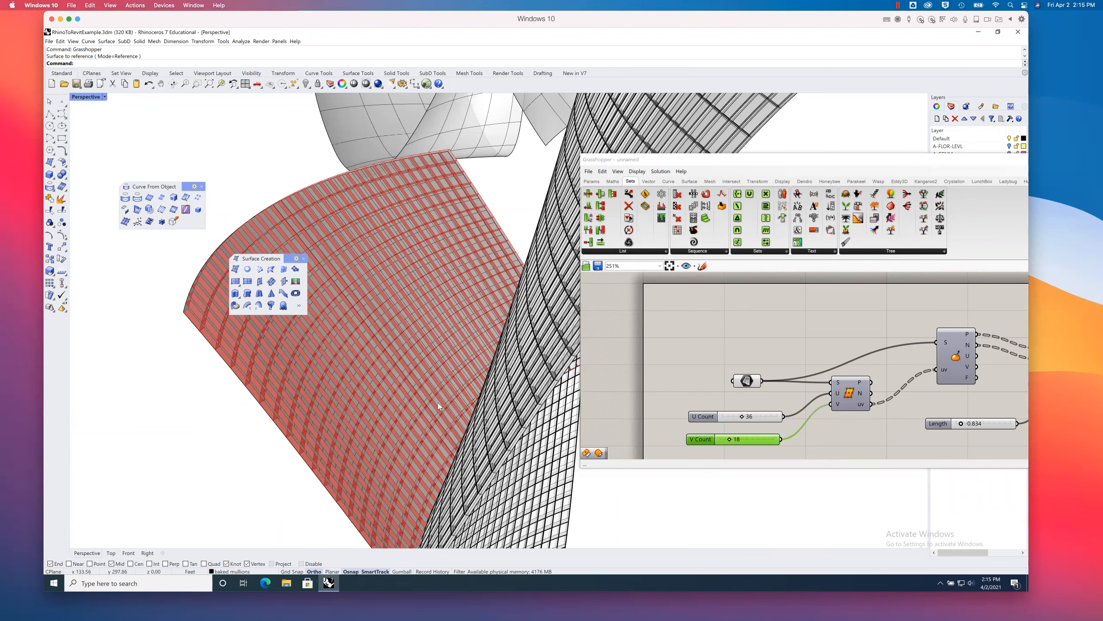
pyautogui.click(767, 333)
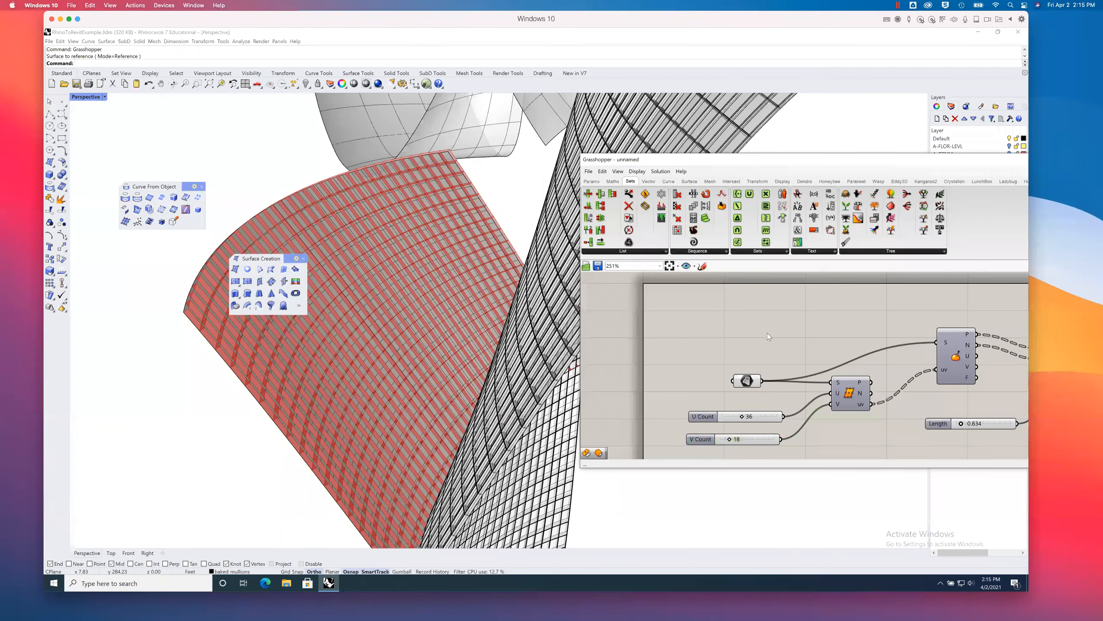
# Step: Bake the Loft component fed by the flipped data tree onto the baked mullions layer
pyautogui.moveTo(347, 325); pyautogui.dragTo(397, 313, button='right')
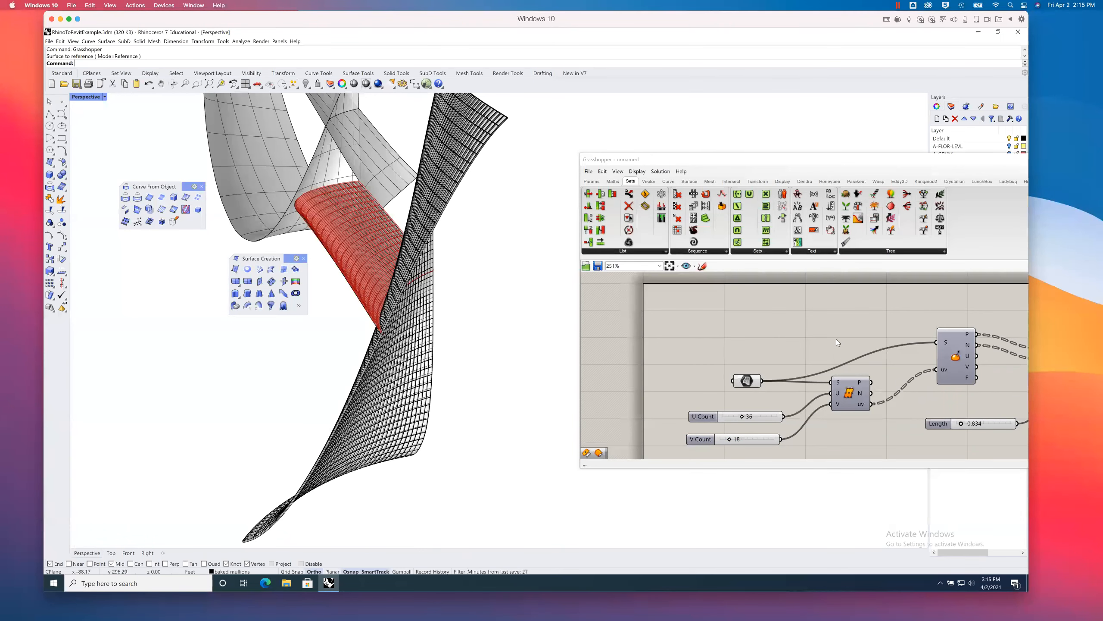
pyautogui.moveTo(895, 340); pyautogui.dragTo(750, 340, button='right')
pyautogui.moveTo(1027, 347); pyautogui.dragTo(802, 345, button='right')
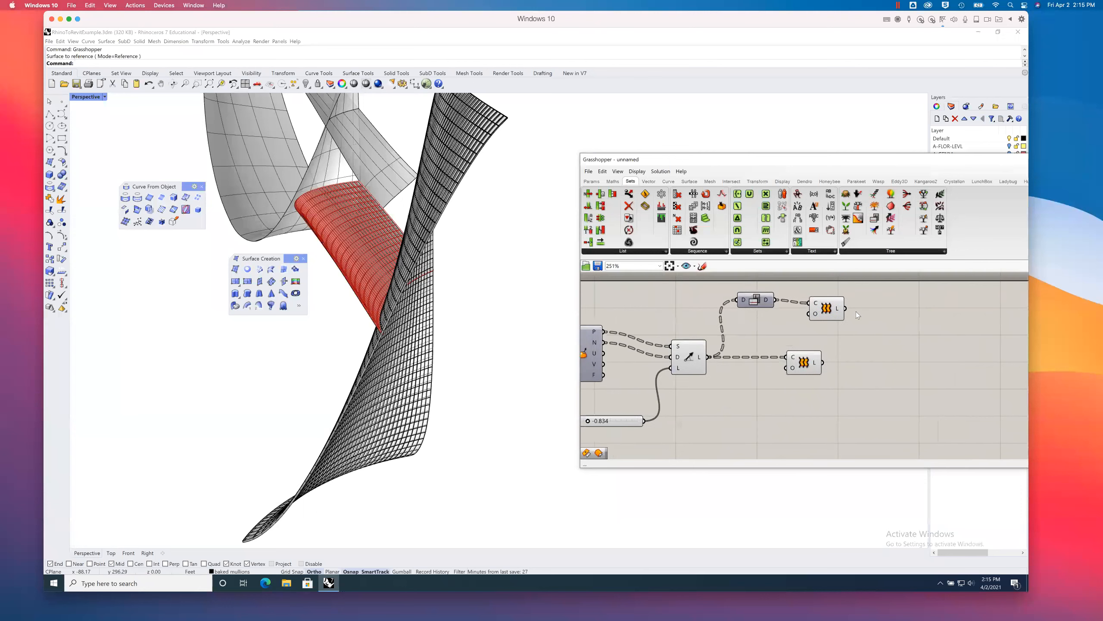
pyautogui.keyDown('shift'); pyautogui.click(804, 363); pyautogui.keyUp('shift')
pyautogui.click(890, 316)
pyautogui.click(828, 309)
pyautogui.rightClick(827, 309)
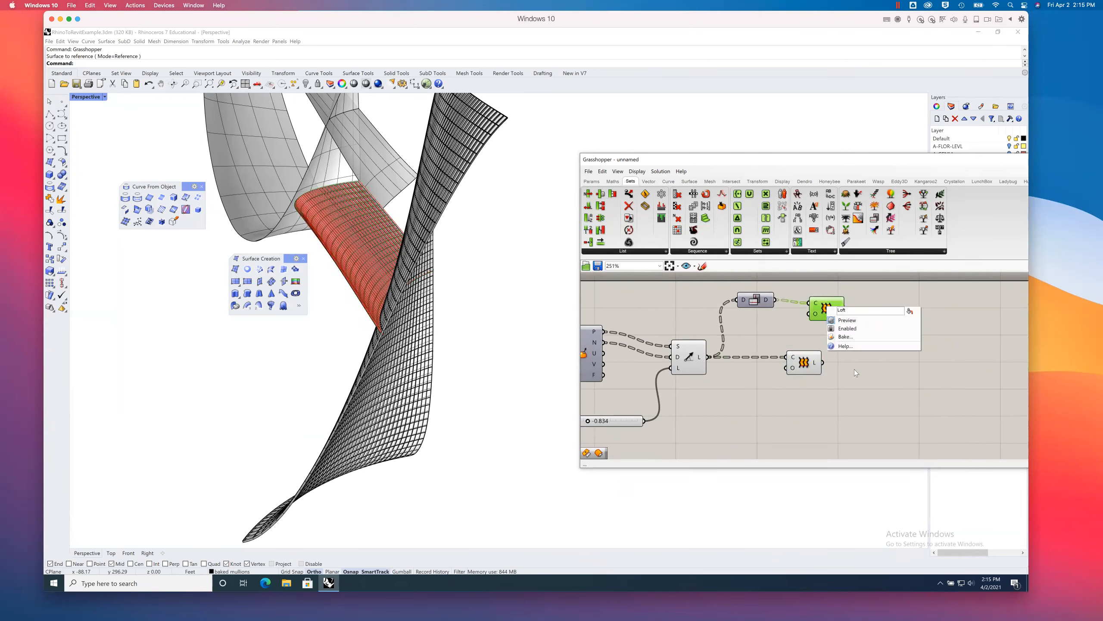
pyautogui.click(844, 340)
pyautogui.click(839, 334)
pyautogui.click(860, 415)
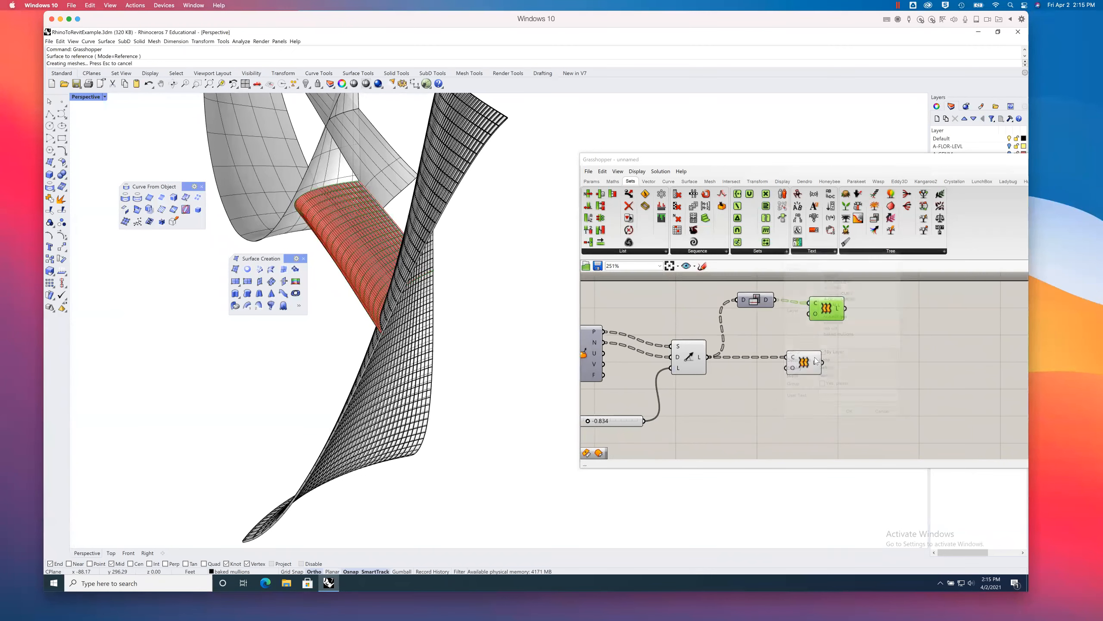
# Step: Bake the Loft component fed directly by the line component onto the baked mullions layer
pyautogui.rightClick(807, 365)
pyautogui.click(819, 393)
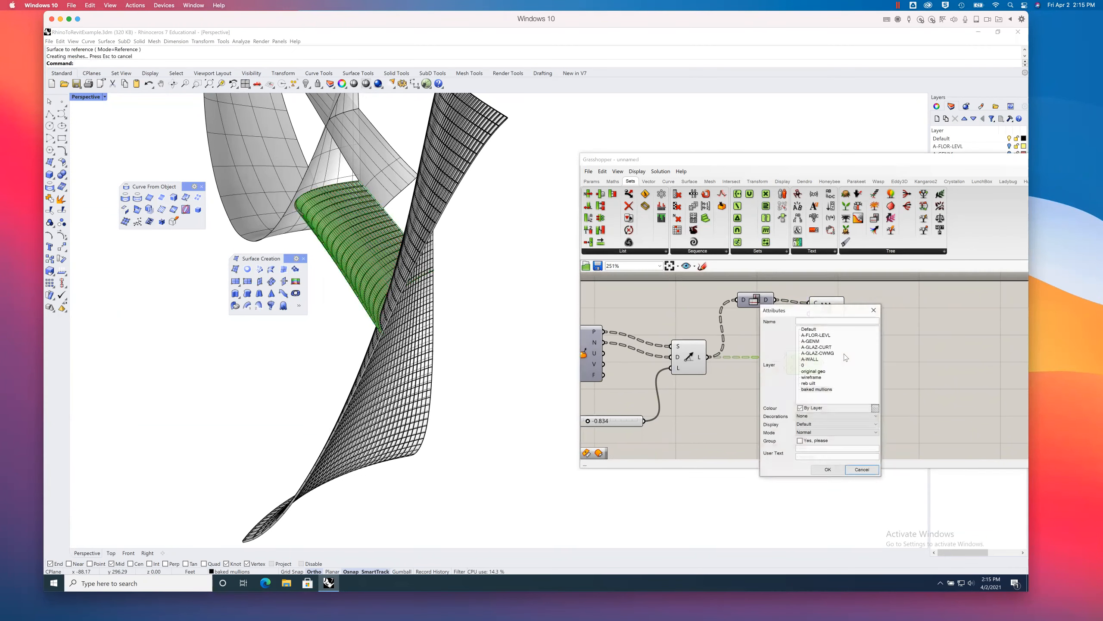
pyautogui.click(817, 390)
pyautogui.click(828, 470)
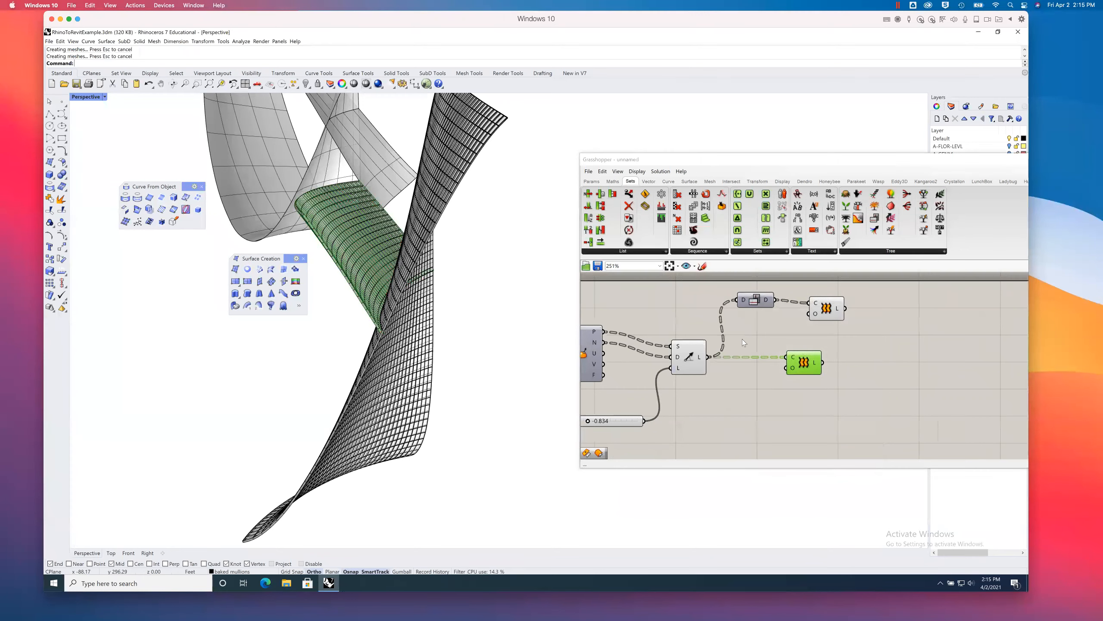
# Step: Minimise the Grasshopper window and view the newly baked mullion grid on the curved surface
pyautogui.click(902, 300)
pyautogui.moveTo(869, 159); pyautogui.dragTo(653, 207)
pyautogui.click(899, 208)
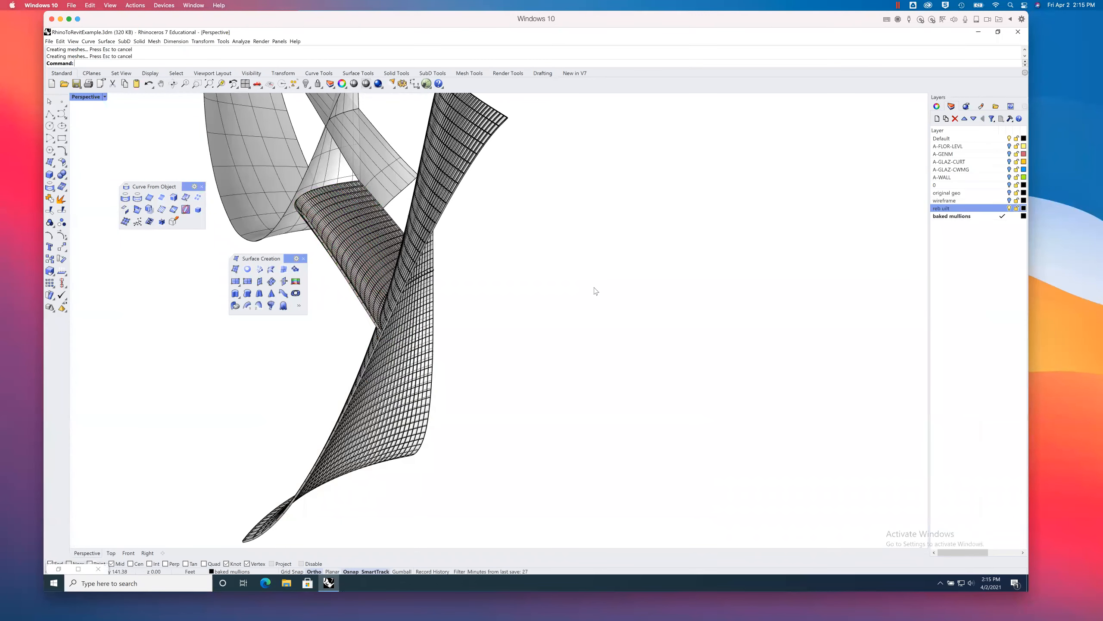
pyautogui.scroll(3, 606, 350)
pyautogui.moveTo(606, 350); pyautogui.dragTo(480, 297, button='right')
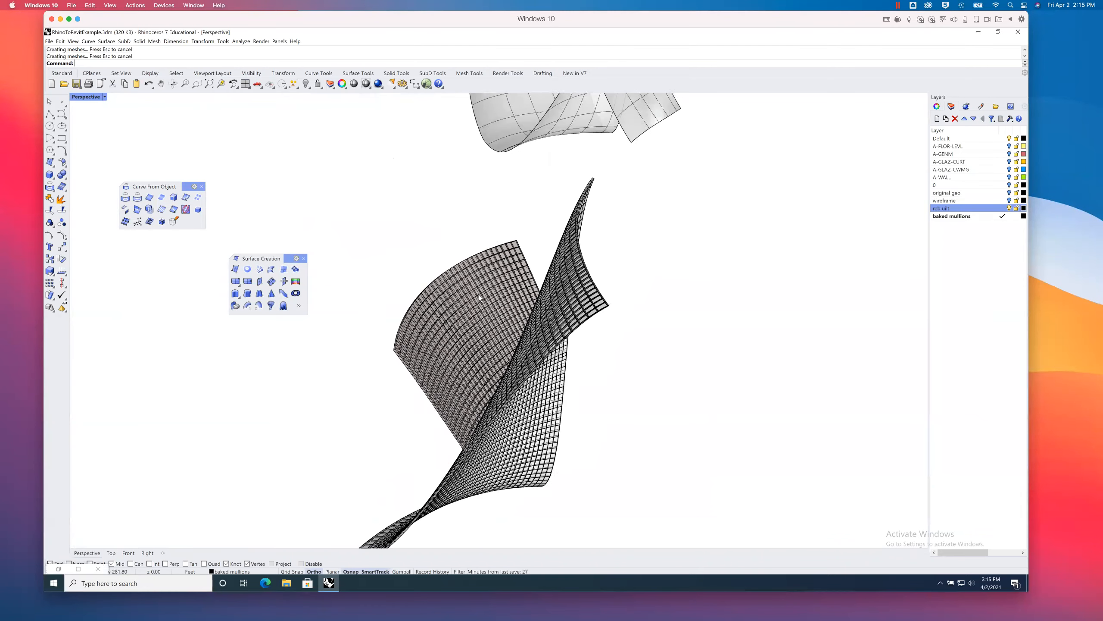
# Step: Select the last baked mullion surfaces and thicken them into solids with OffsetSrf, 0.0833333 ft to both sides, deleting the input surfaces
pyautogui.scroll(5, 418, 296)
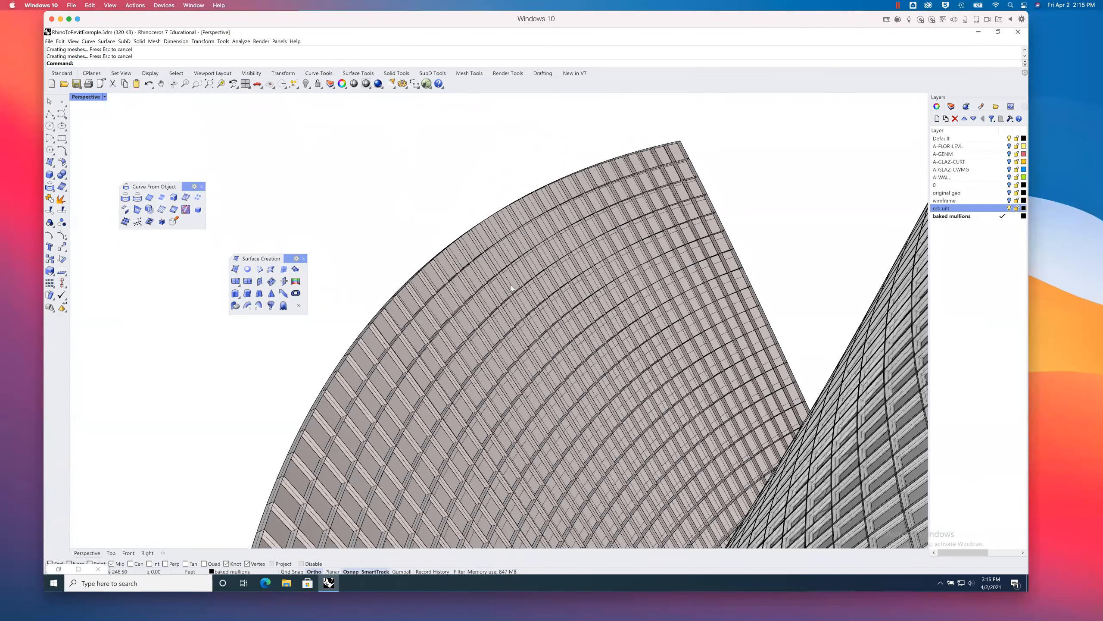
pyautogui.scroll(3, 520, 276)
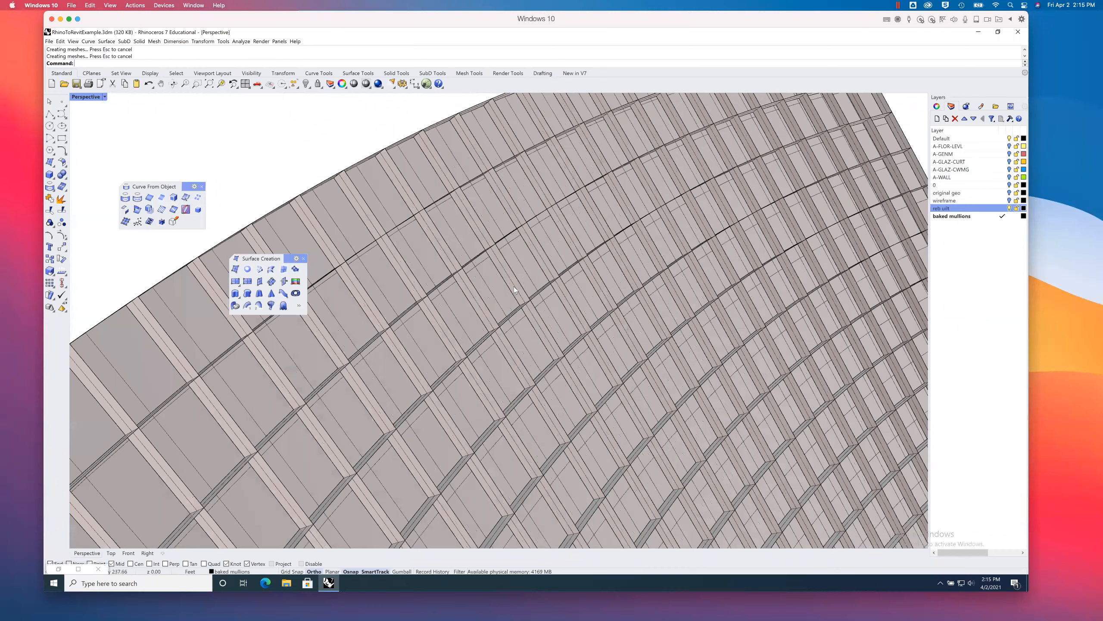
pyautogui.scroll(-3, 617, 252)
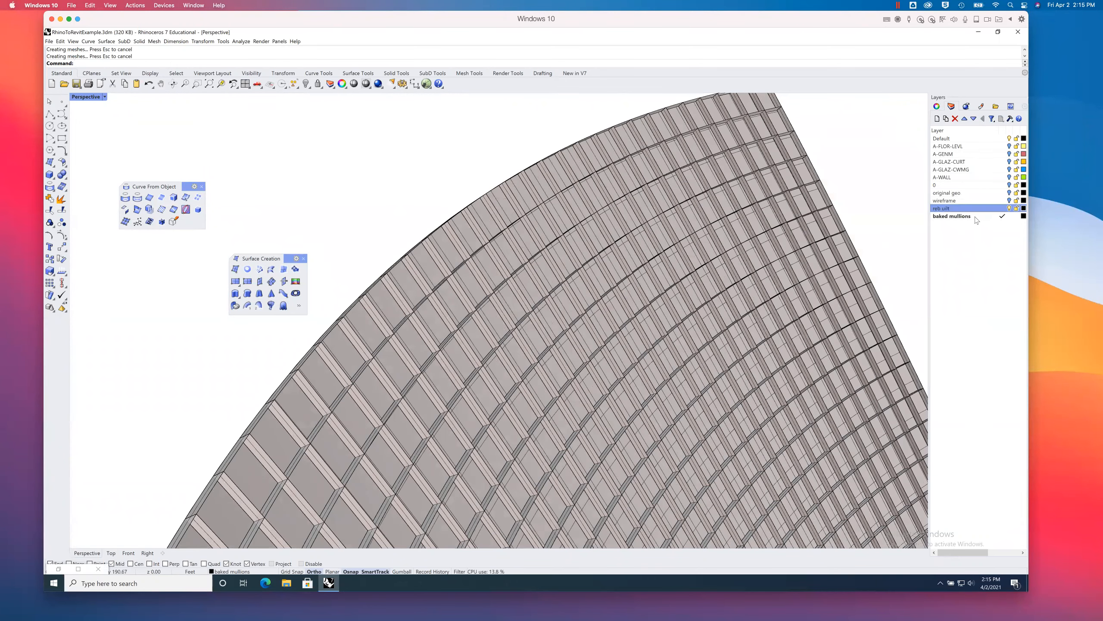
pyautogui.scroll(-5, 854, 197)
pyautogui.write('SelLast')
pyautogui.press('Return')
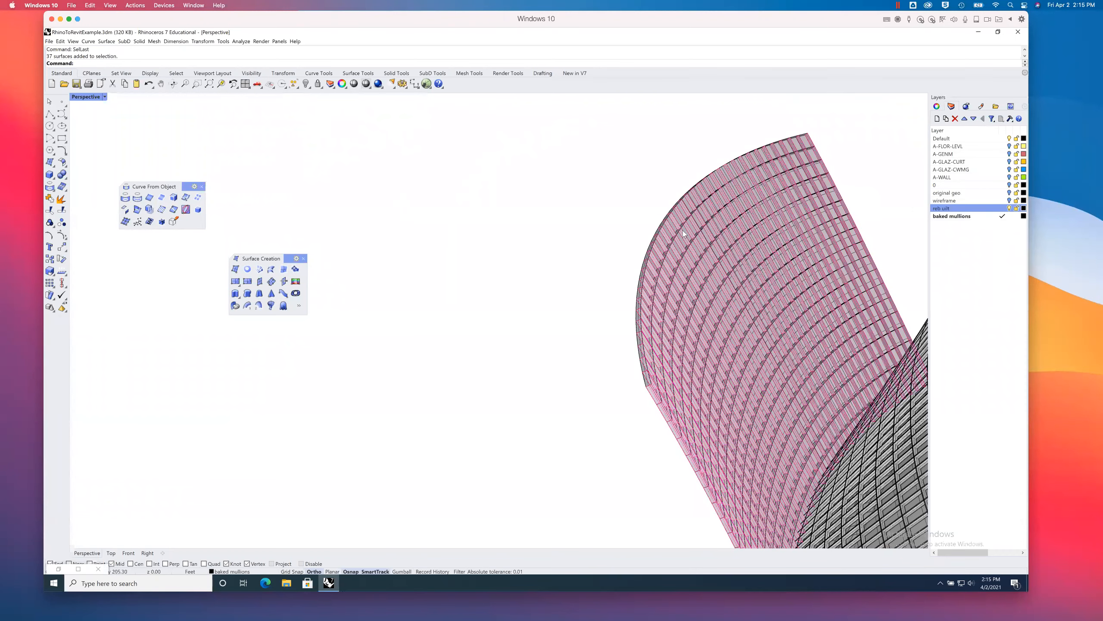
pyautogui.keyDown('shift'); pyautogui.moveTo(624, 236); pyautogui.dragTo(530, 164, button='right'); pyautogui.keyUp('shift')
pyautogui.write('Offset')
pyautogui.press('Down')
pyautogui.press('Down')
pyautogui.press('Down')
pyautogui.press('Down')
pyautogui.press('Down')
pyautogui.press('Down')
pyautogui.press('Return')
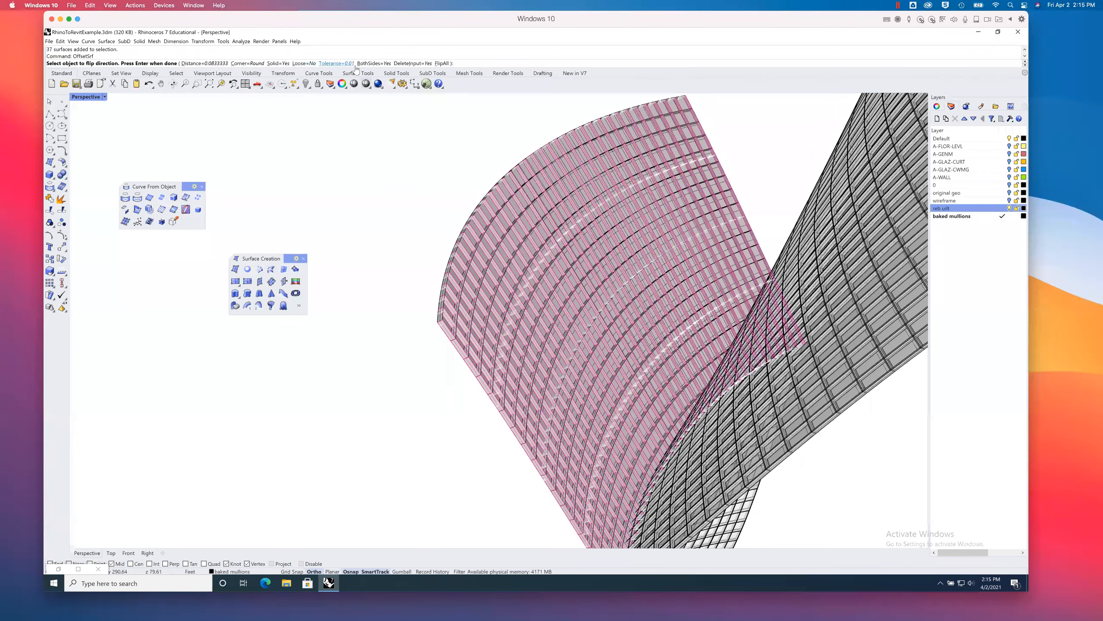
pyautogui.press('Return')
pyautogui.press('Escape')
pyautogui.scroll(3, 460, 272)
pyautogui.moveTo(451, 264); pyautogui.dragTo(719, 307, button='right')
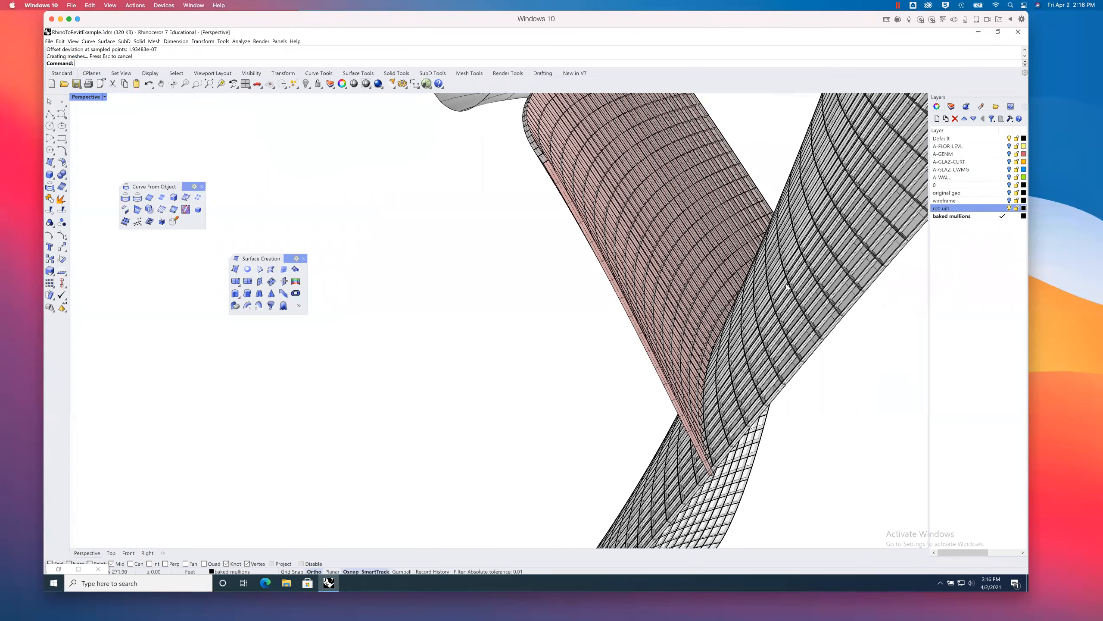
# Step: Show the original geo layer to bring back the large curved shell surface beside the mullion grids
pyautogui.click(1009, 193)
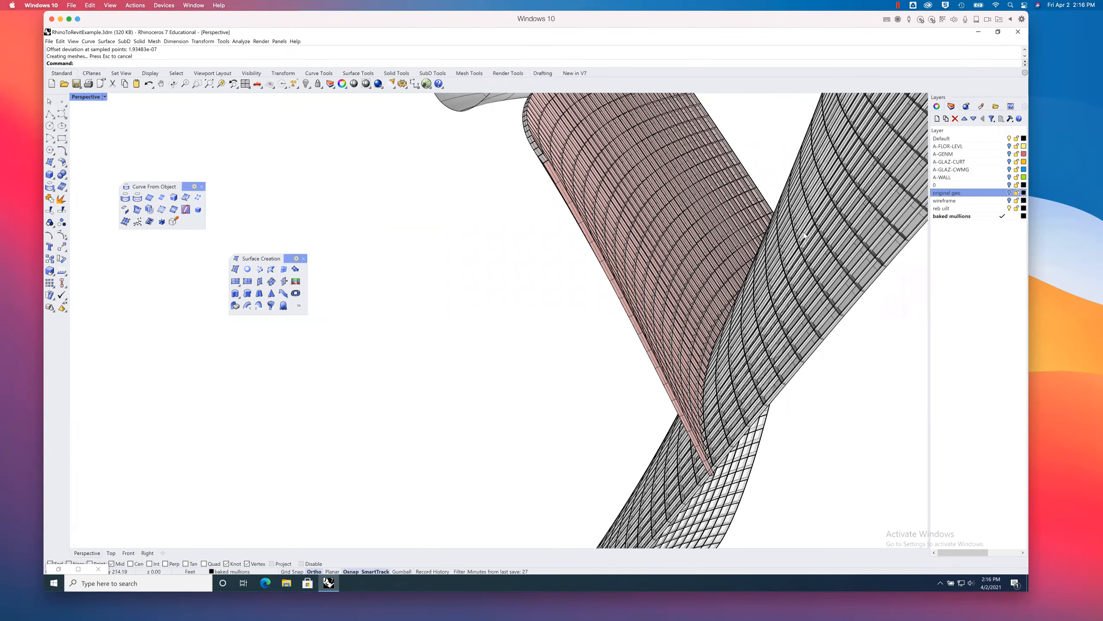
pyautogui.scroll(-6, 638, 281)
pyautogui.scroll(-6, 638, 318)
pyautogui.keyDown('shift'); pyautogui.moveTo(634, 322); pyautogui.dragTo(467, 299, button='right'); pyautogui.keyUp('shift')
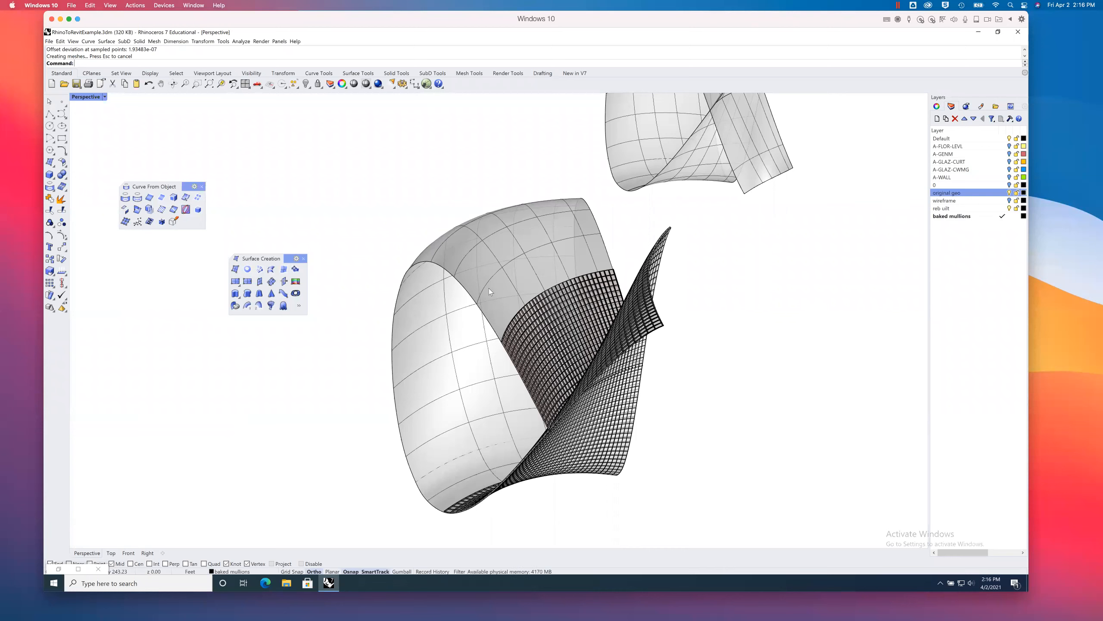
pyautogui.moveTo(558, 259); pyautogui.dragTo(575, 258, button='right')
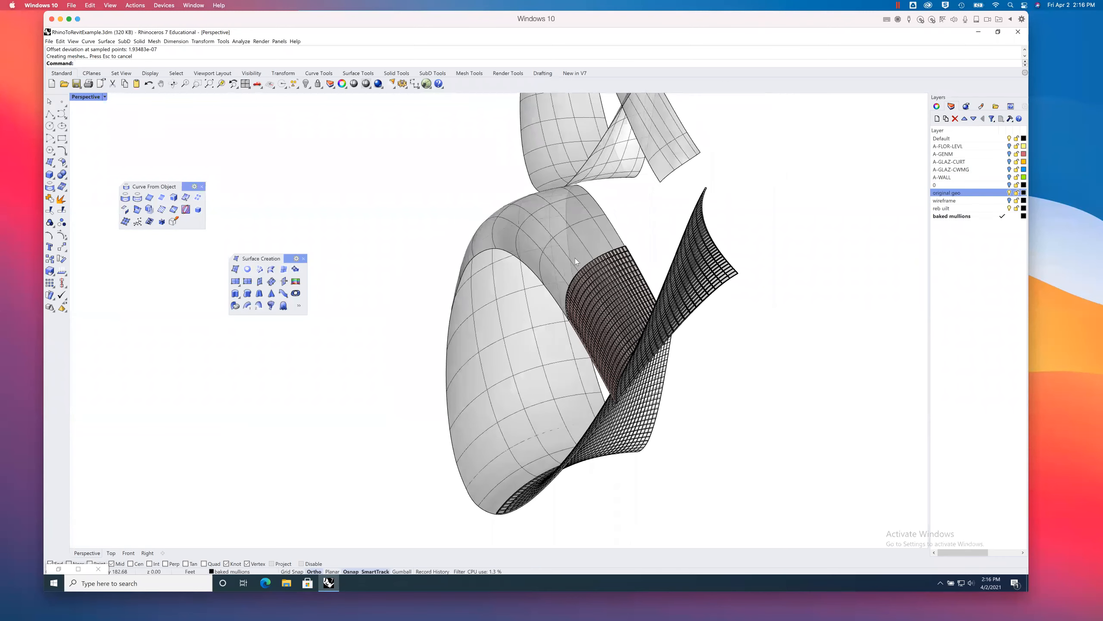
# Step: Offset the large curved shell surface into a solid by 18" on both sides with OffsetSrf, deleting the input
pyautogui.click(595, 237)
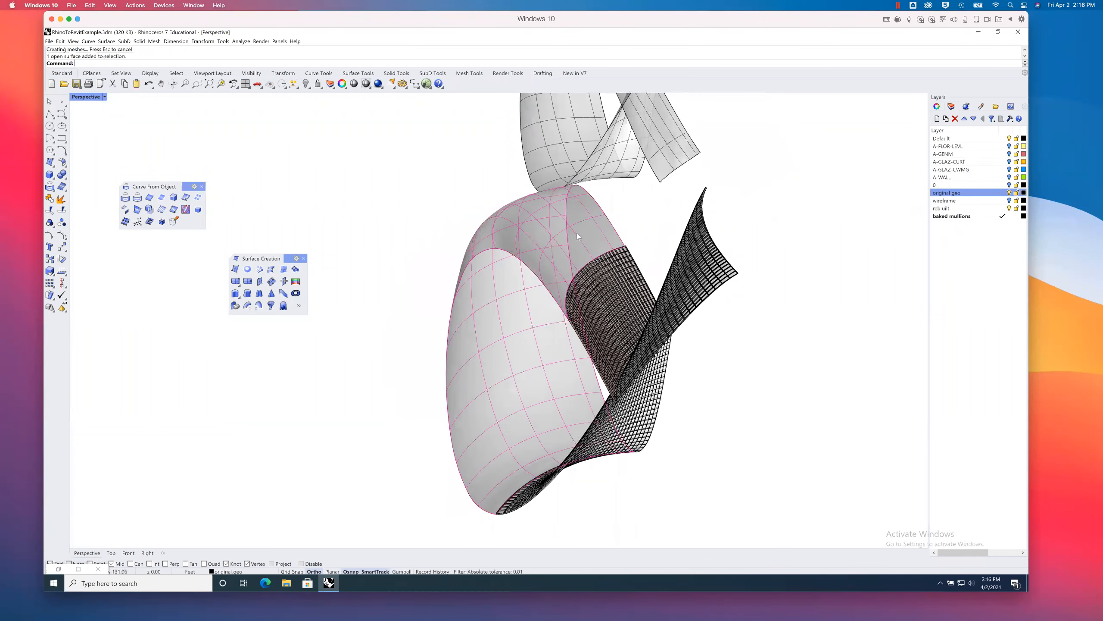
pyautogui.click(407, 314)
pyautogui.write('P')
pyautogui.press('BackSpace')
pyautogui.write('OffsetSrf')
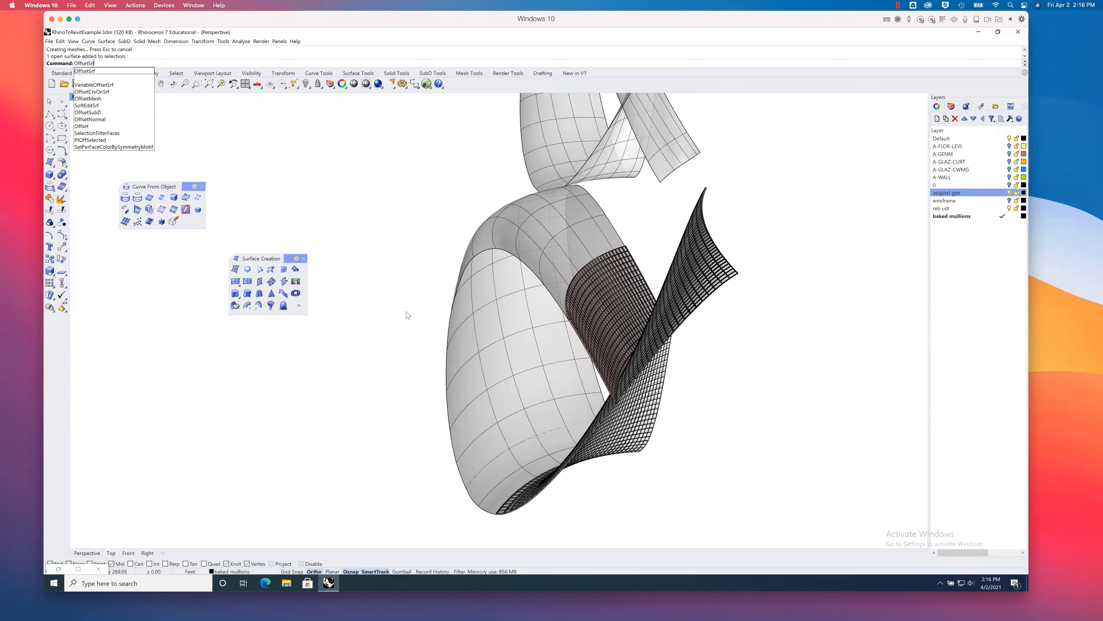
pyautogui.press('Return')
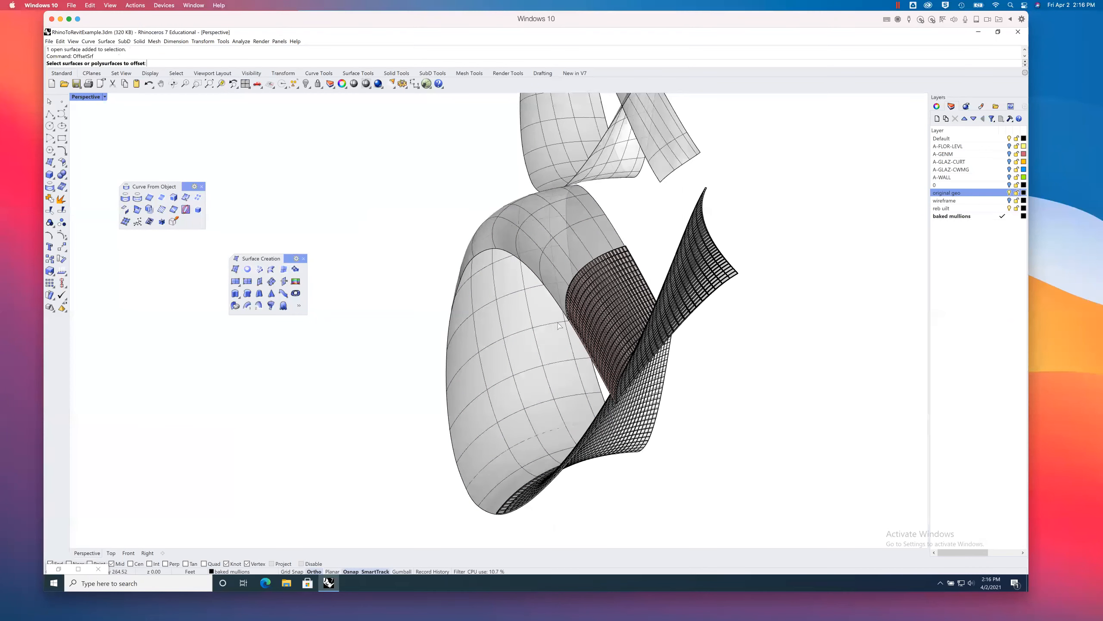
pyautogui.click(535, 279)
pyautogui.press('Return')
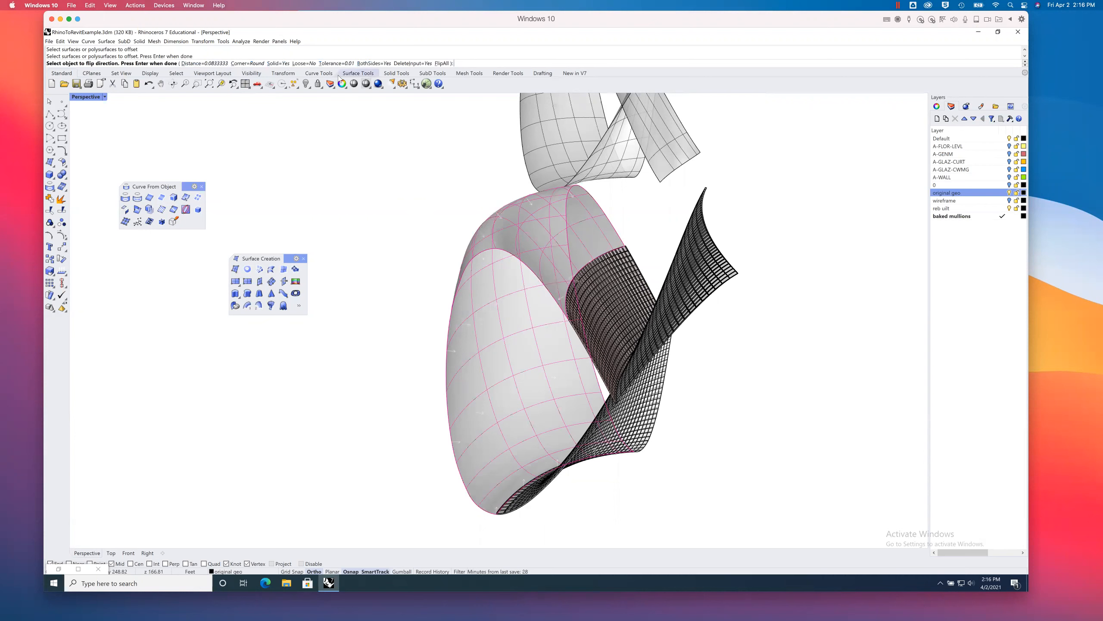
pyautogui.click(194, 63)
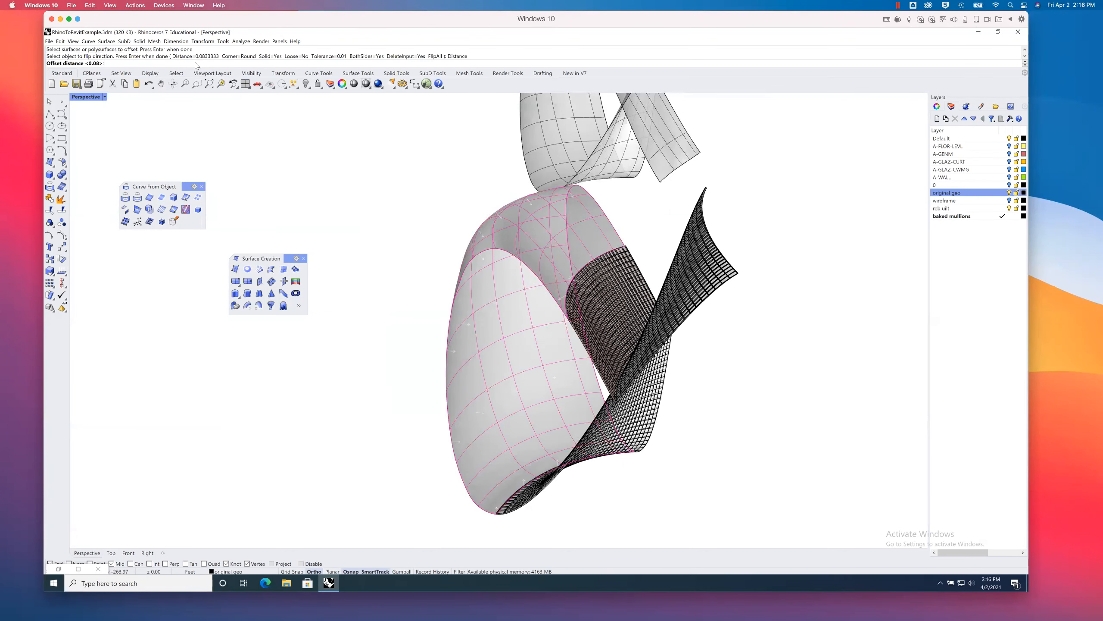
pyautogui.write('18"')
pyautogui.press('Return')
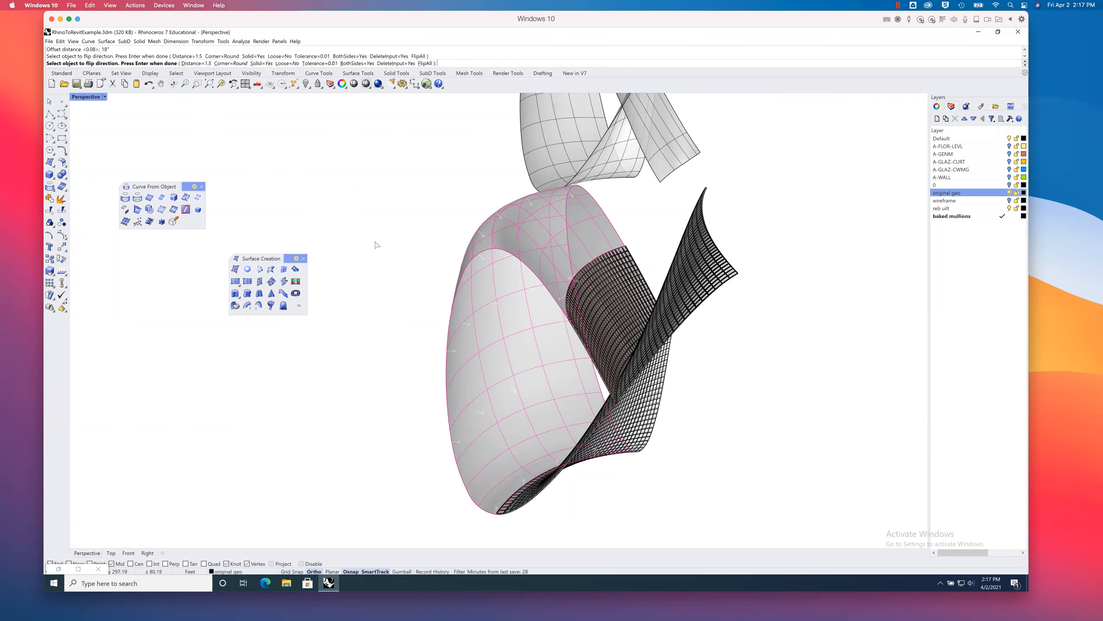
pyautogui.press('Return')
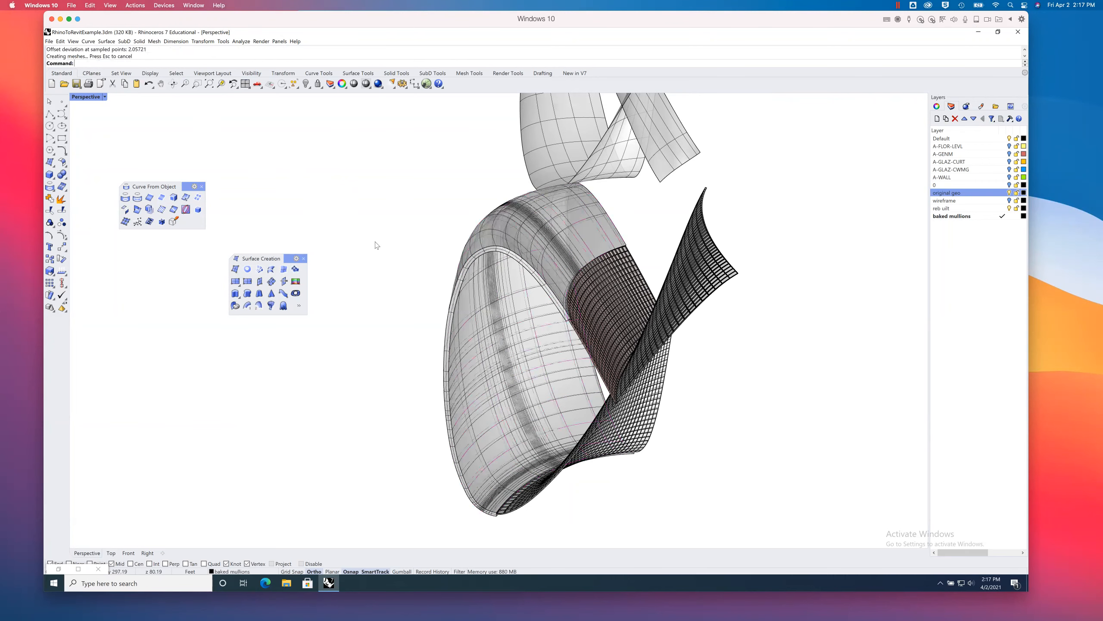
pyautogui.scroll(5, 567, 316)
pyautogui.scroll(-5, 521, 254)
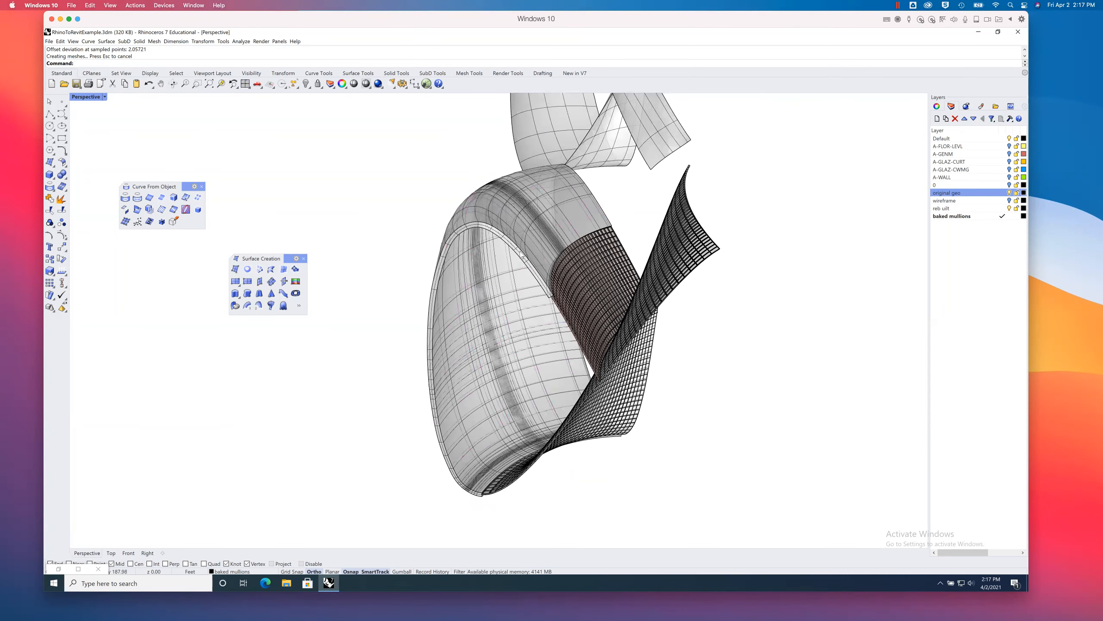
# Step: Create a layer named shell geo and assign the thickened shell solid to it
pyautogui.click(522, 254)
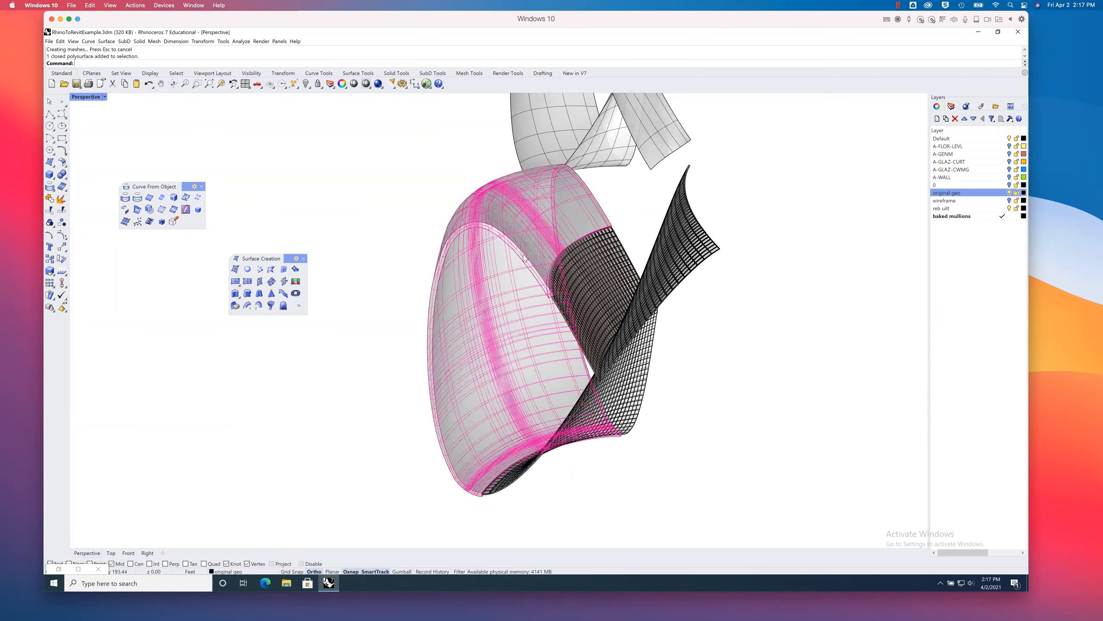
pyautogui.click(943, 215)
pyautogui.click(938, 120)
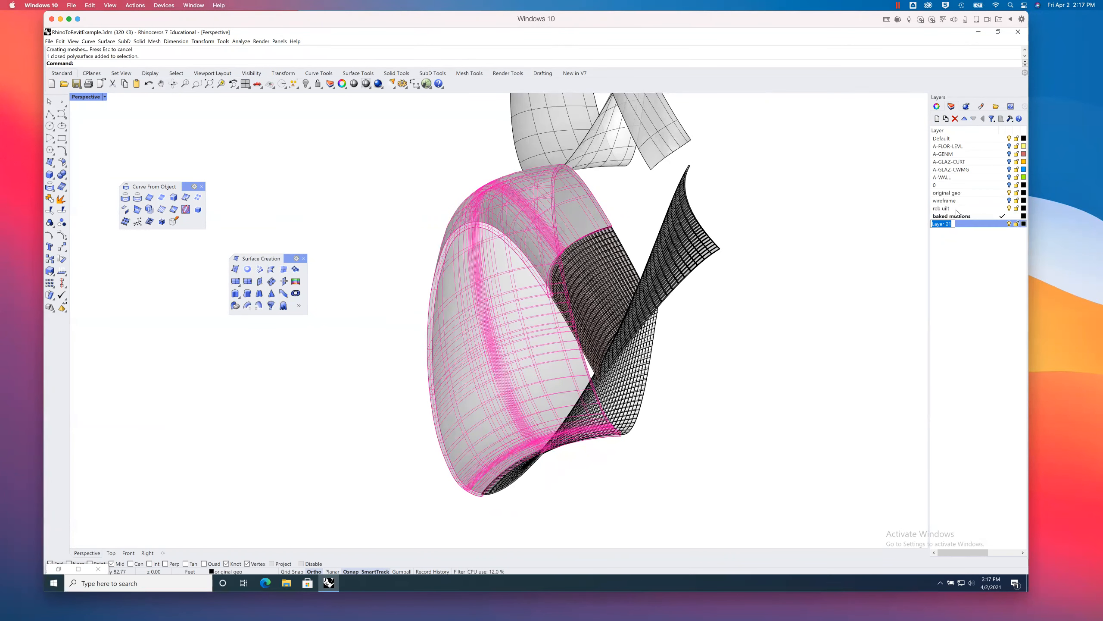
pyautogui.write('shell geo')
pyautogui.press('Return')
pyautogui.click(937, 106)
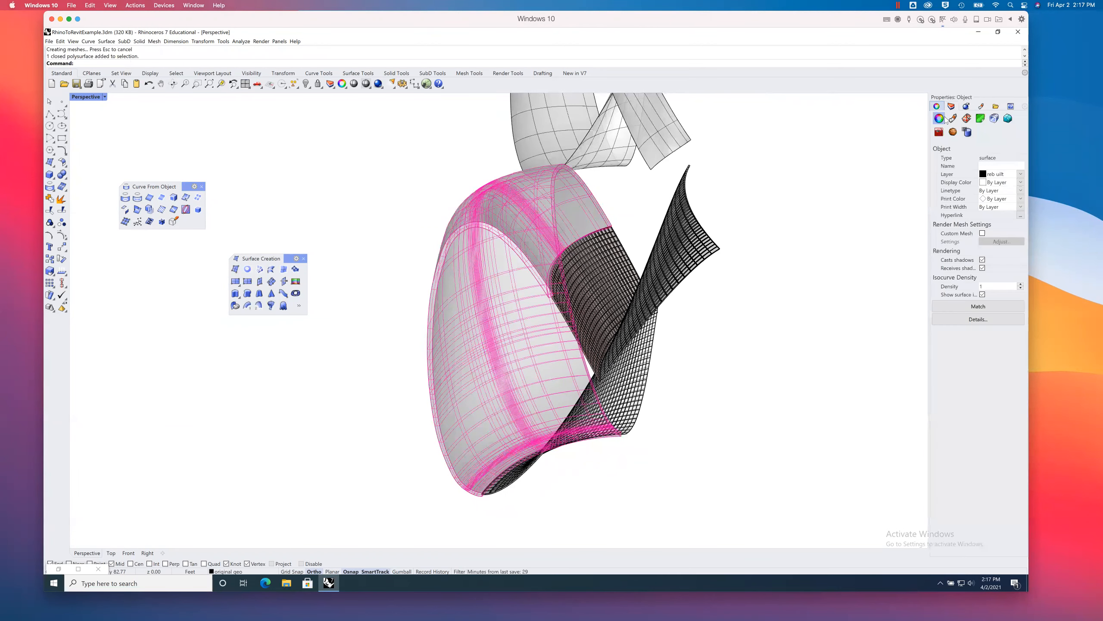
pyautogui.click(1020, 174)
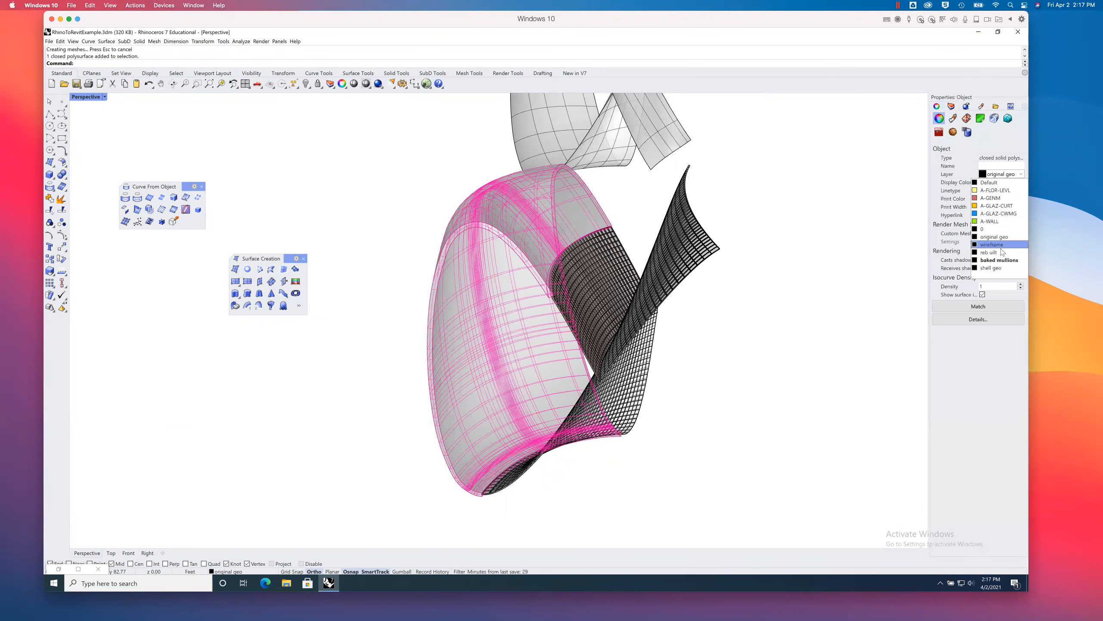
pyautogui.click(1007, 278)
pyautogui.click(951, 106)
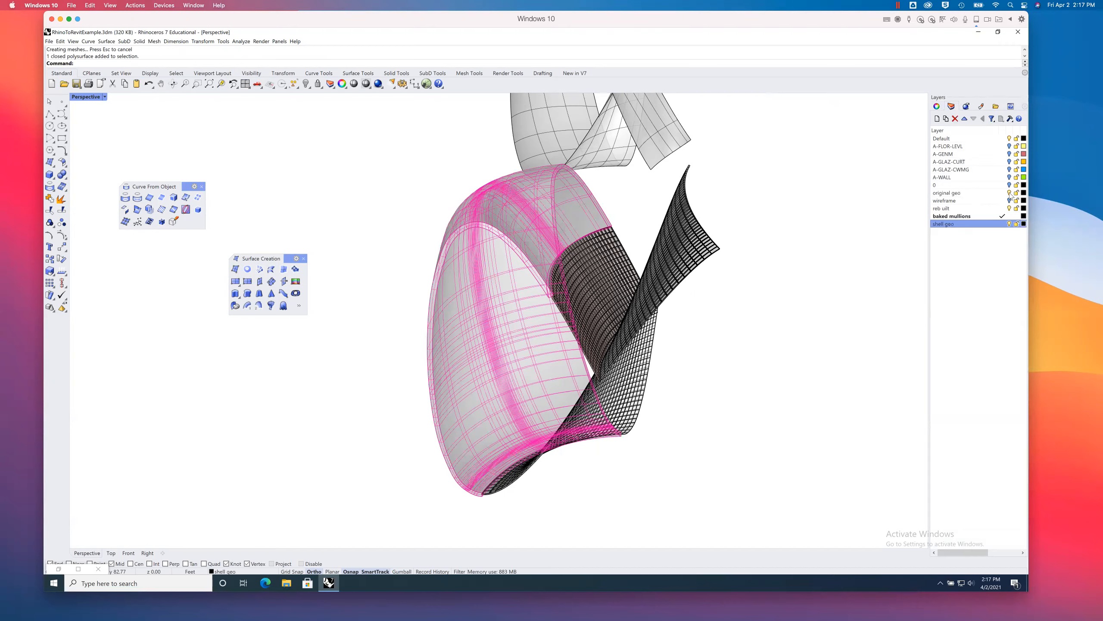
# Step: Hide the original geo layer and examine the thickened shell together with the mullions
pyautogui.click(1009, 193)
pyautogui.click(821, 280)
pyautogui.keyDown('shift'); pyautogui.moveTo(821, 281); pyautogui.dragTo(721, 280, button='right'); pyautogui.keyUp('shift')
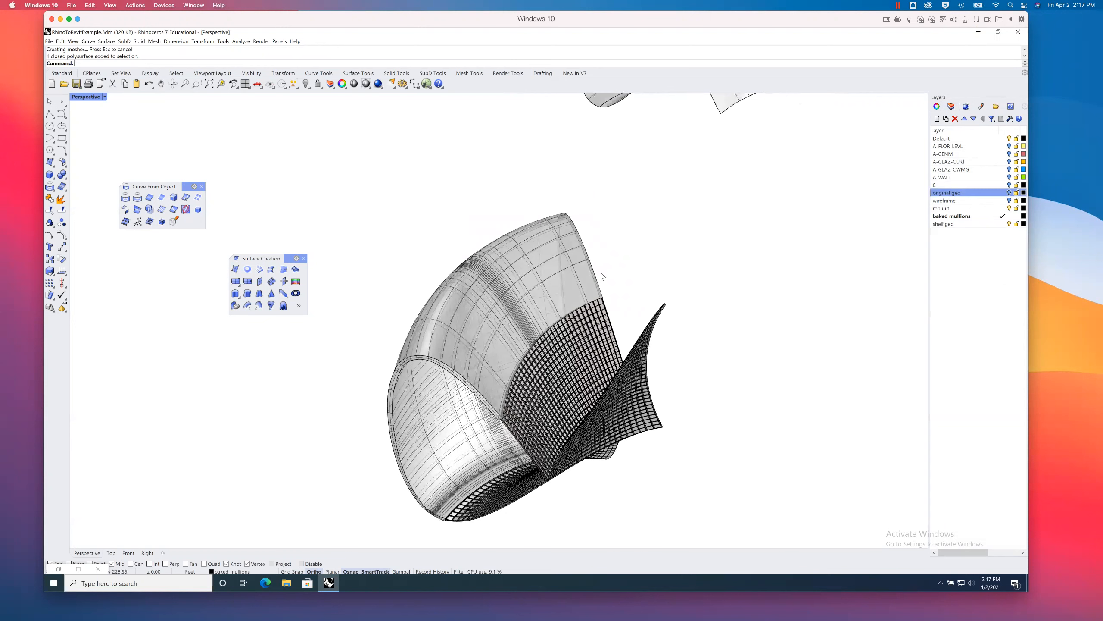
pyautogui.moveTo(658, 256); pyautogui.dragTo(660, 260, button='right')
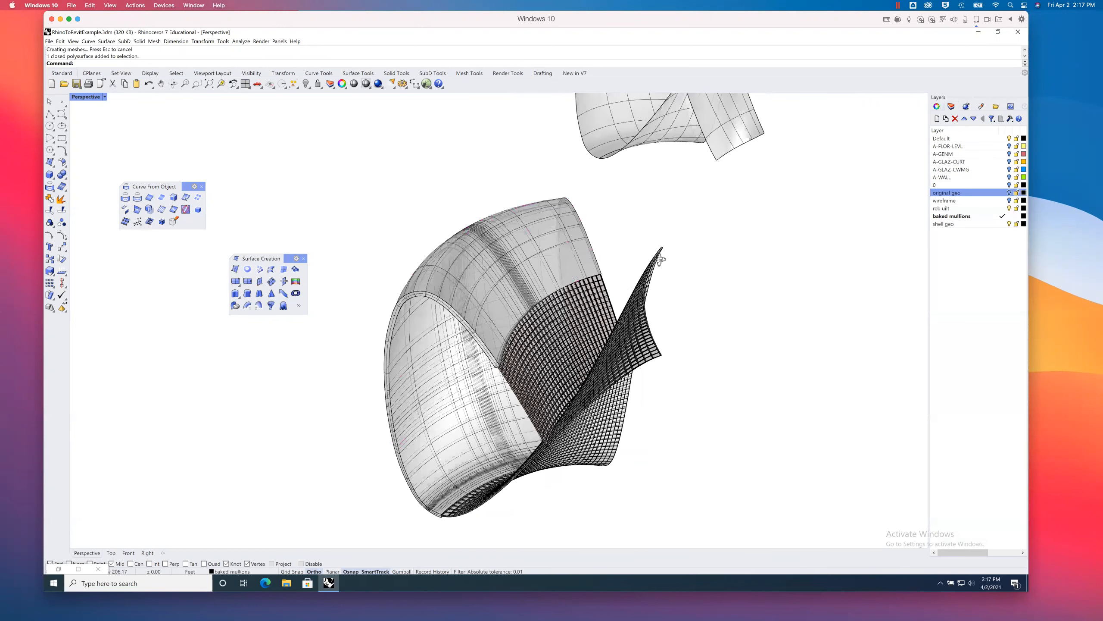
# Step: Undo the shell geo layer changes and the 18" shell offset
pyautogui.hotkey('ctrl', 'z')
pyautogui.hotkey('ctrl', 'z')
pyautogui.hotkey('ctrl', 'z')
pyautogui.hotkey('ctrl', 'z')
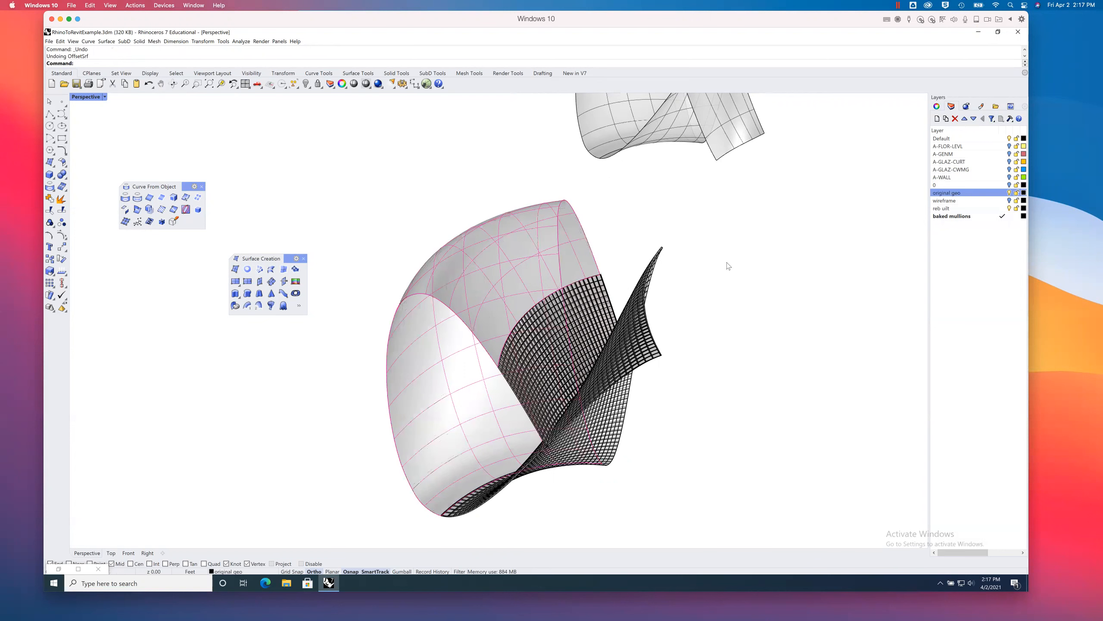
# Step: Hide the rebuilt surfaces and baked mullions layers, and make the wireframe layer current
pyautogui.keyDown('shift'); pyautogui.moveTo(601, 281); pyautogui.dragTo(621, 262, button='right'); pyautogui.keyUp('shift')
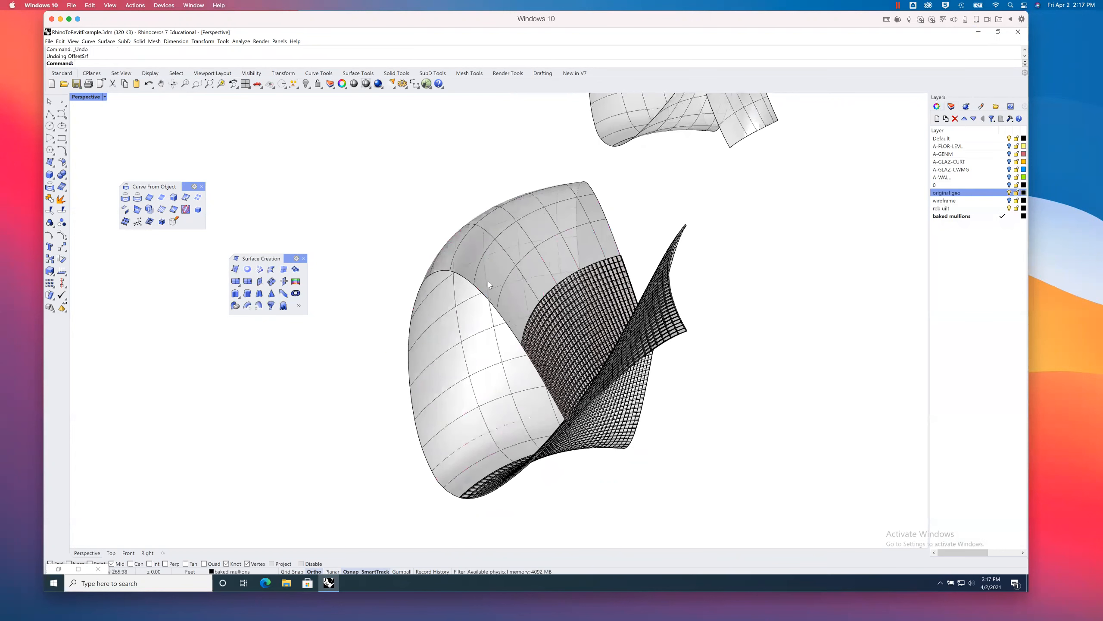
pyautogui.keyDown('shift'); pyautogui.moveTo(526, 281); pyautogui.dragTo(532, 256, button='right'); pyautogui.keyUp('shift')
pyautogui.click(560, 240)
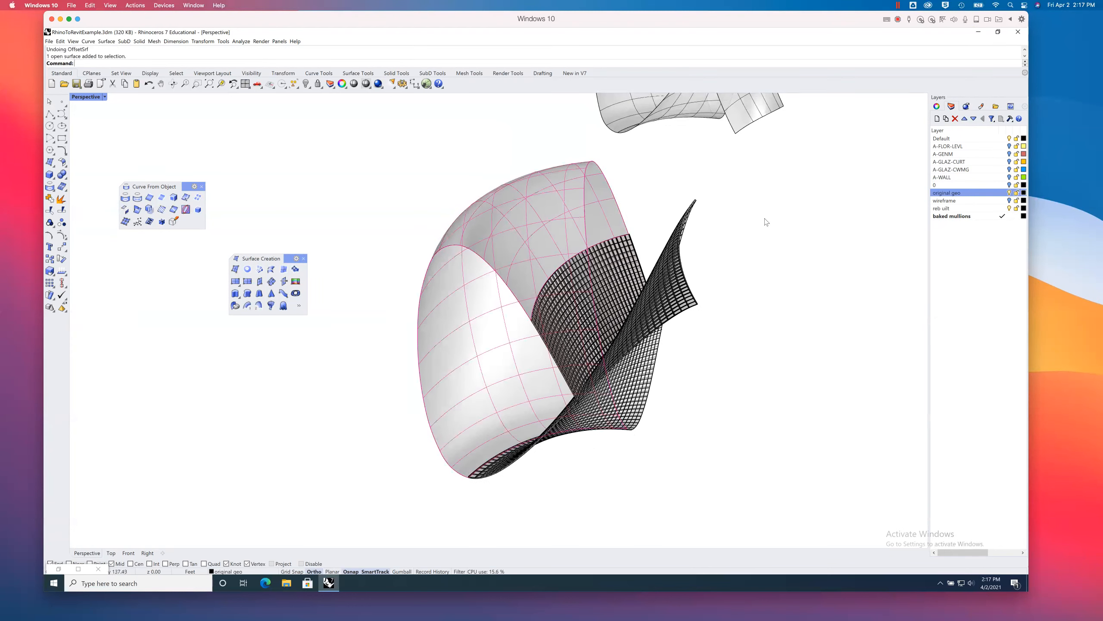
pyautogui.press('Escape')
pyautogui.click(1006, 209)
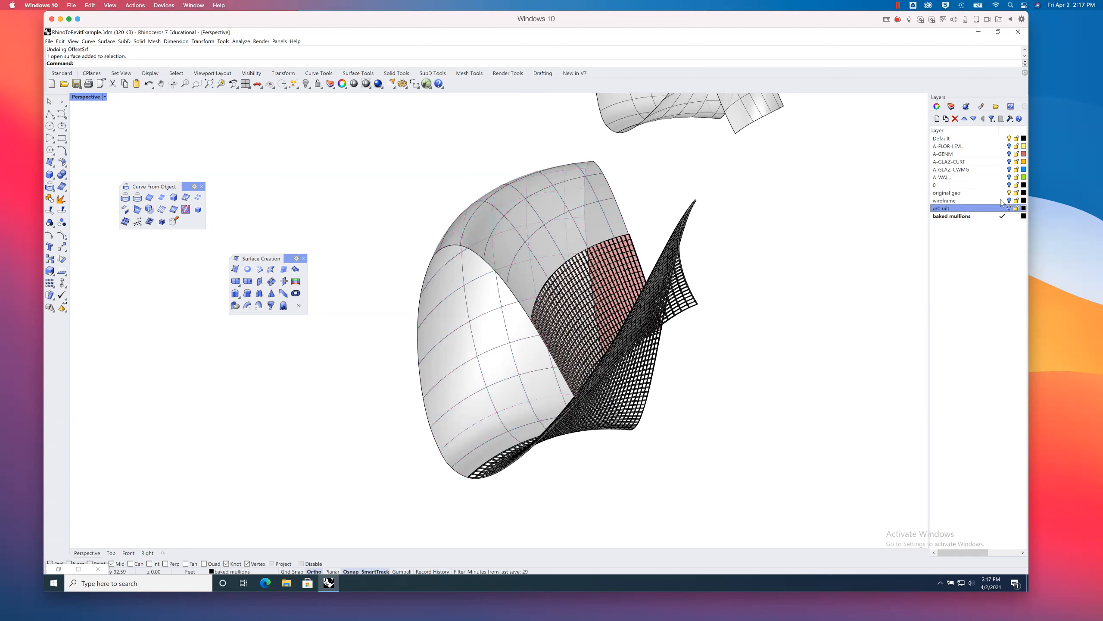
pyautogui.click(1002, 200)
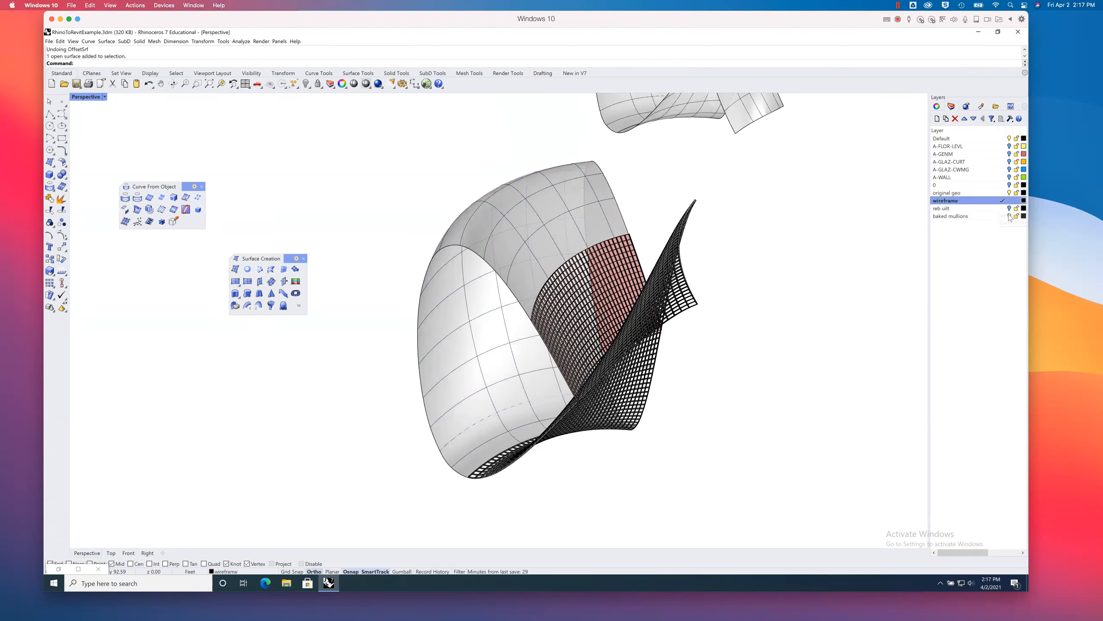
pyautogui.click(1009, 217)
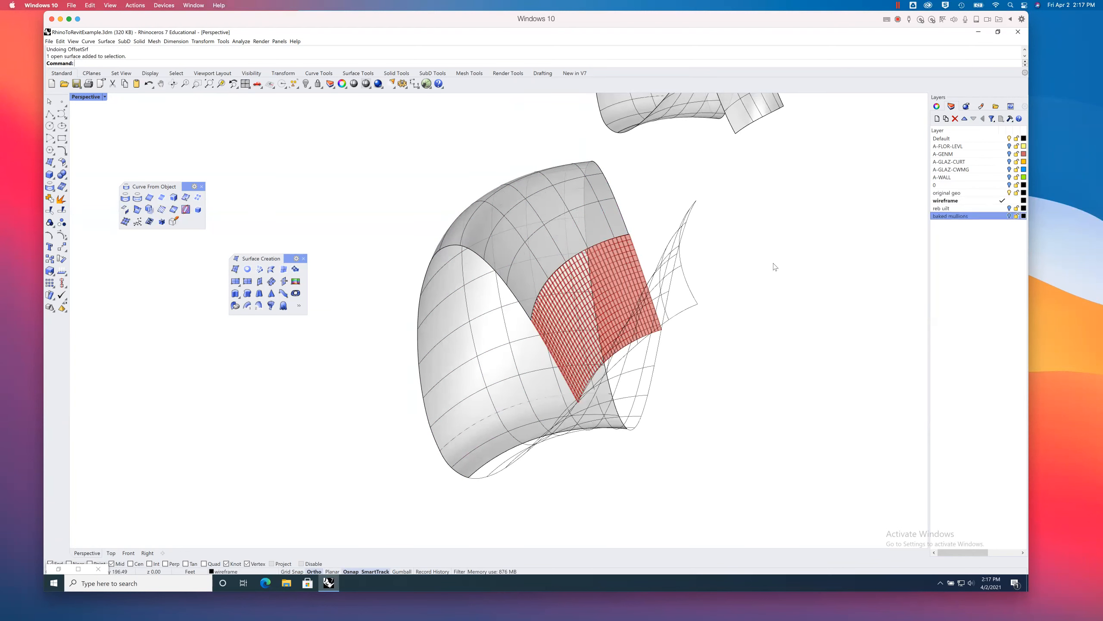
pyautogui.moveTo(808, 274); pyautogui.dragTo(782, 270, button='right')
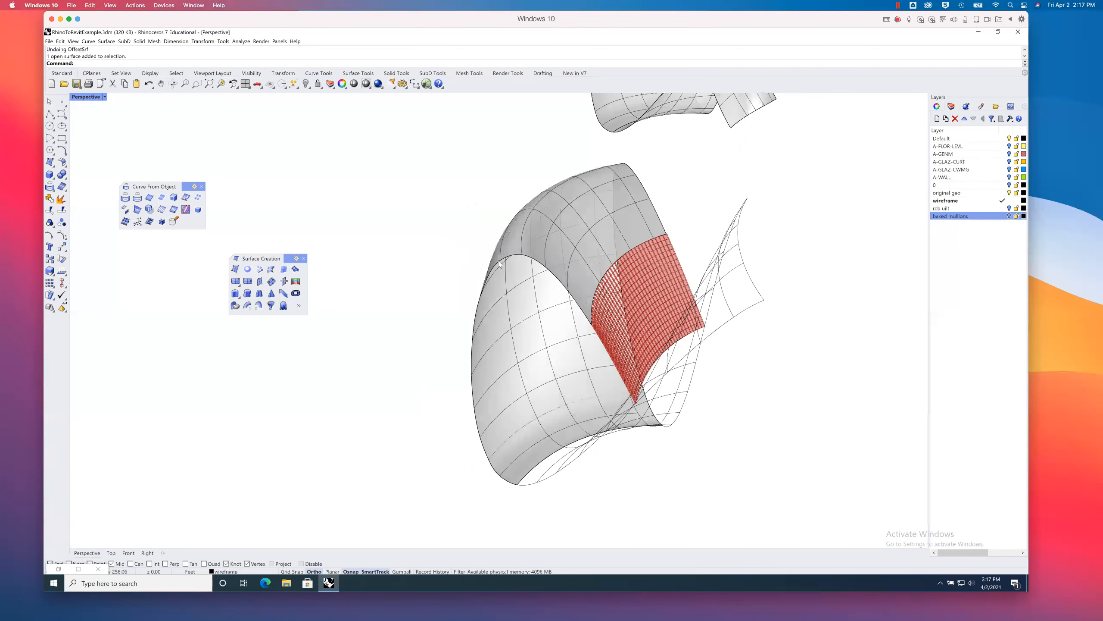
# Step: Extract the wireframe of the large original shell surface onto the current wireframe layer, and hide the original geo layer
pyautogui.click(295, 268)
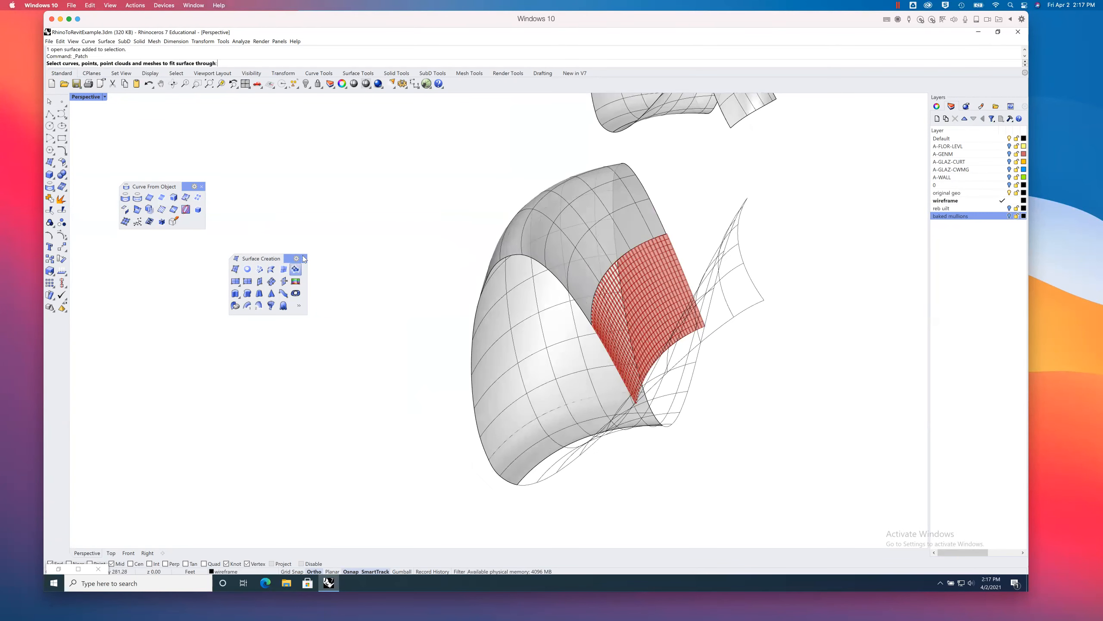
pyautogui.click(198, 196)
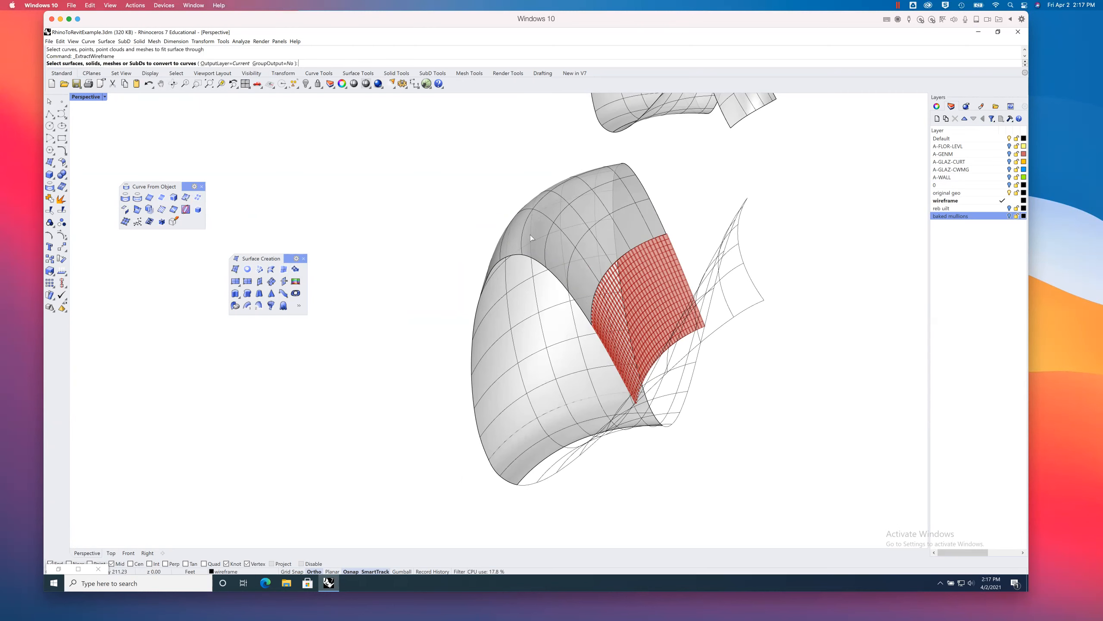
pyautogui.click(533, 260)
pyautogui.press('Return')
pyautogui.click(830, 176)
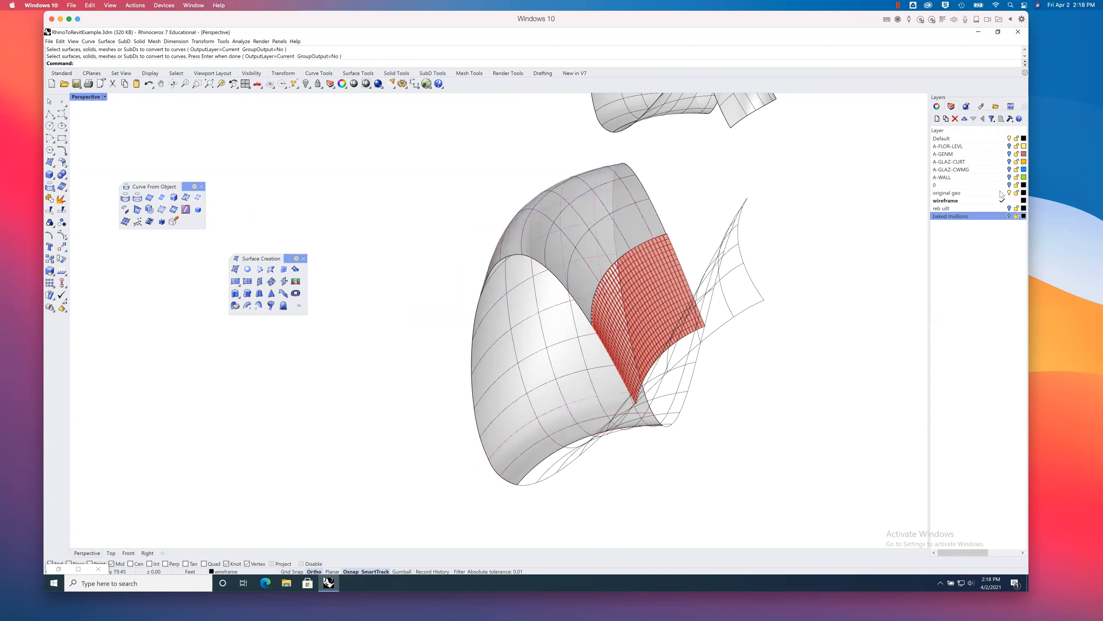
pyautogui.click(1009, 194)
pyautogui.moveTo(839, 227); pyautogui.dragTo(855, 232, button='right')
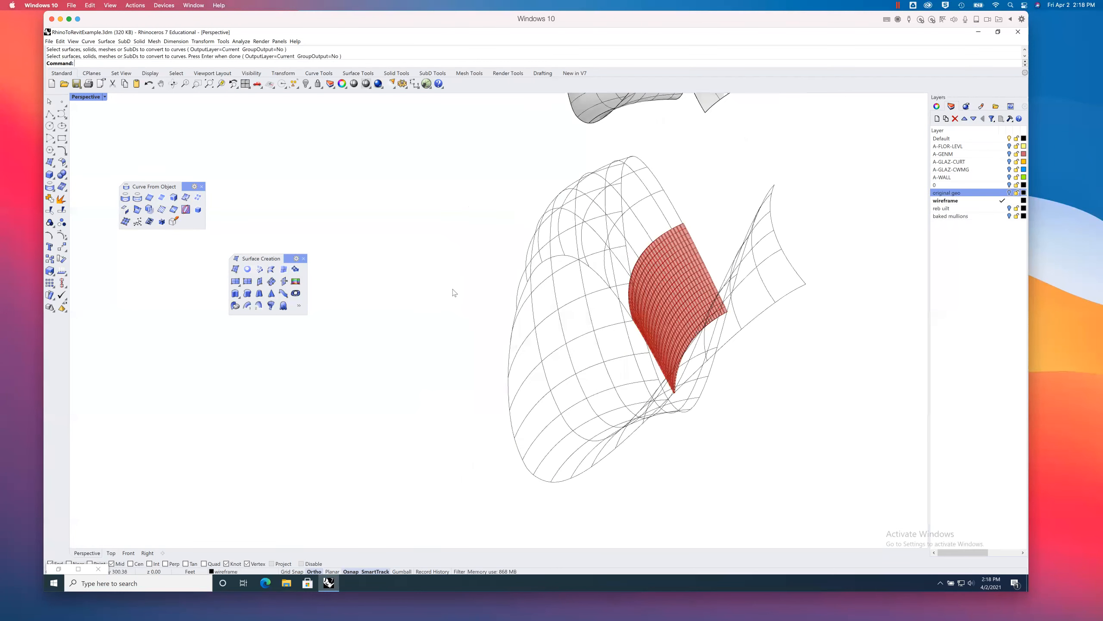
# Step: Close the minimized Grasshopper window and inspect individual curves of the extracted shell wireframe
pyautogui.click(98, 568)
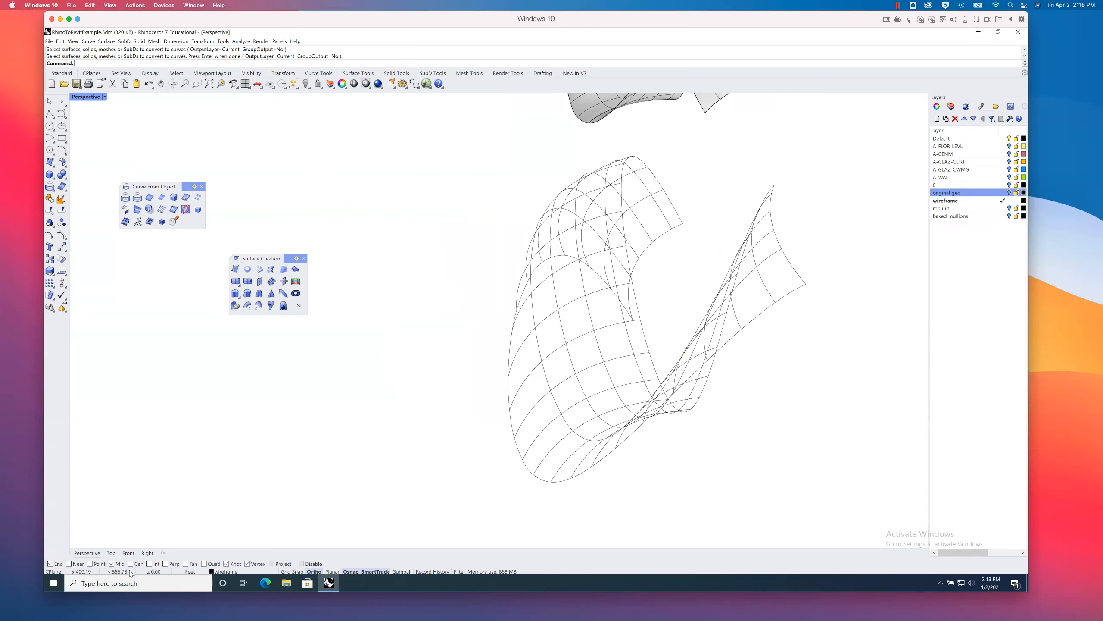
pyautogui.moveTo(628, 328); pyautogui.dragTo(630, 271, button='right')
pyautogui.click(622, 259)
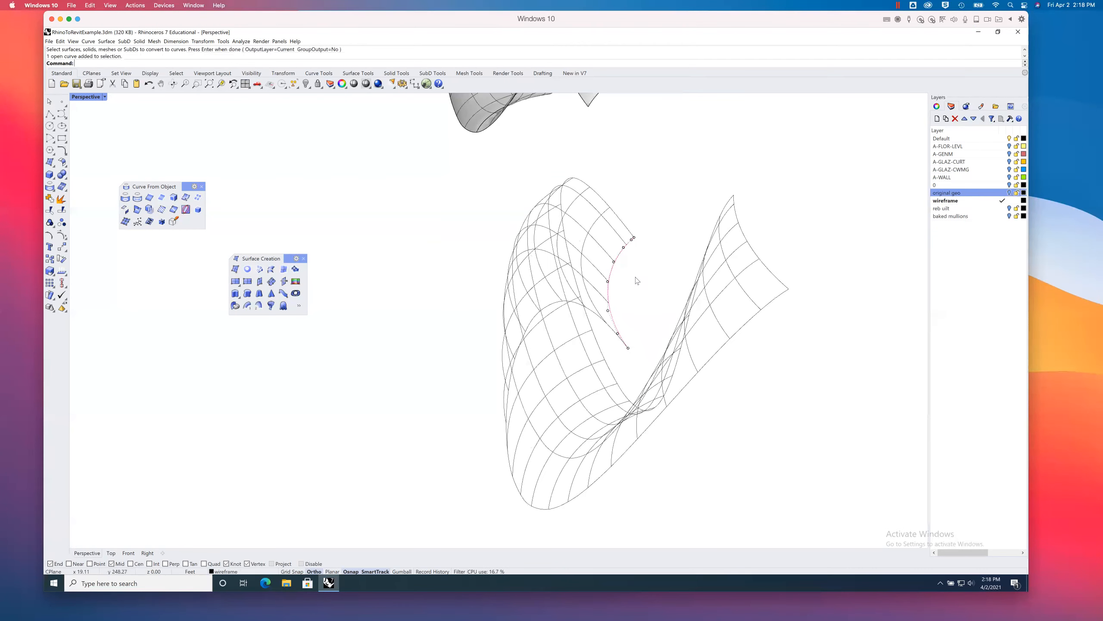
pyautogui.click(553, 494)
pyautogui.click(579, 501)
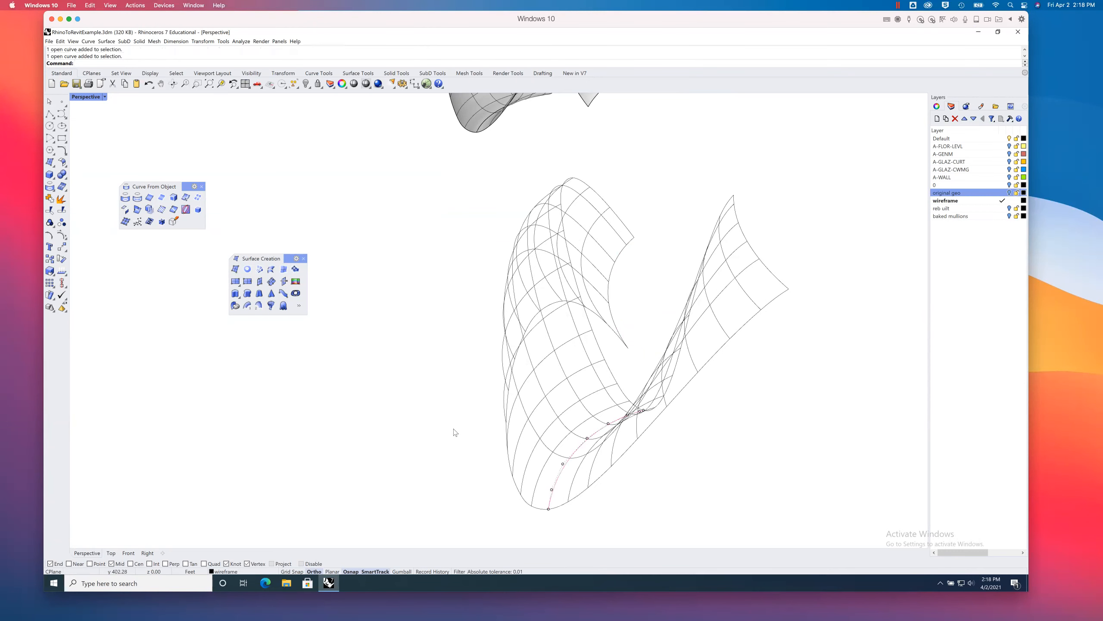
pyautogui.keyDown('shift'); pyautogui.moveTo(420, 378); pyautogui.dragTo(396, 352, button='right'); pyautogui.keyUp('shift')
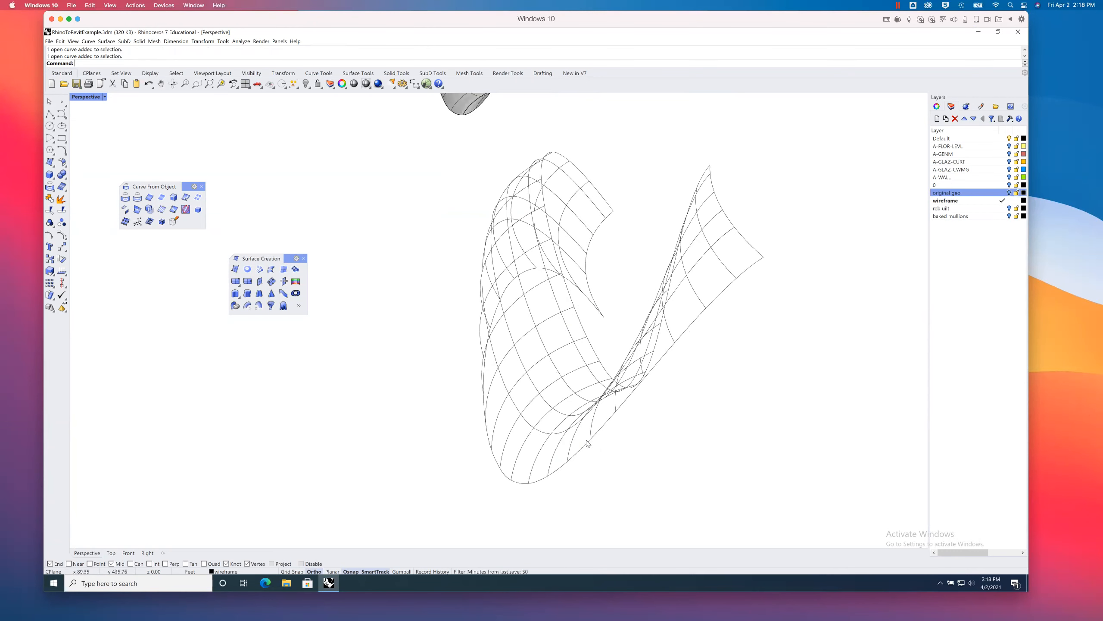
# Step: Delete the wireframe curves of the projecting tail, keeping only the regular curved portion of the shell
pyautogui.moveTo(560, 439); pyautogui.dragTo(601, 439, button='right')
pyautogui.moveTo(825, 140); pyautogui.dragTo(728, 255)
pyautogui.press('Delete')
pyautogui.moveTo(743, 123); pyautogui.dragTo(625, 410)
pyautogui.press('Delete')
pyautogui.press('Delete')
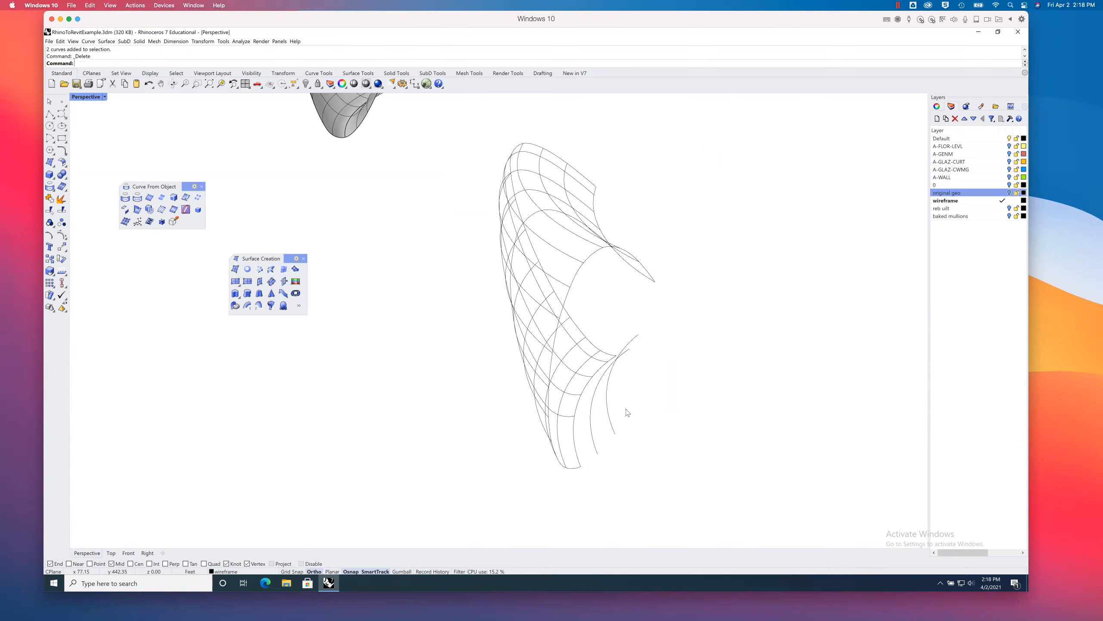
pyautogui.click(613, 432)
pyautogui.press('Delete')
pyautogui.moveTo(622, 446); pyautogui.dragTo(592, 464)
pyautogui.press('Delete')
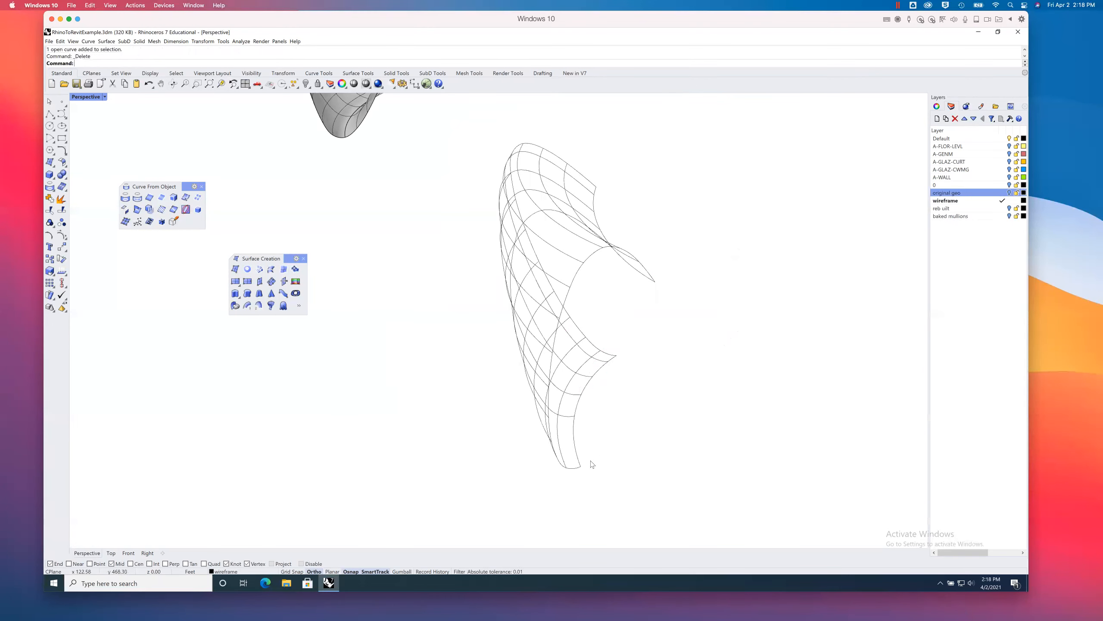
# Step: Delete one of the two overlapping curves along the shell's lower edge
pyautogui.moveTo(580, 441)
pyautogui.mouseDown(button='right')
pyautogui.moveTo(534, 386)
pyautogui.moveTo(502, 385)
pyautogui.moveTo(509, 367)
pyautogui.moveTo(526, 376)
pyautogui.moveTo(543, 356)
pyautogui.mouseUp(button='right')
pyautogui.scroll(2, 538, 398)
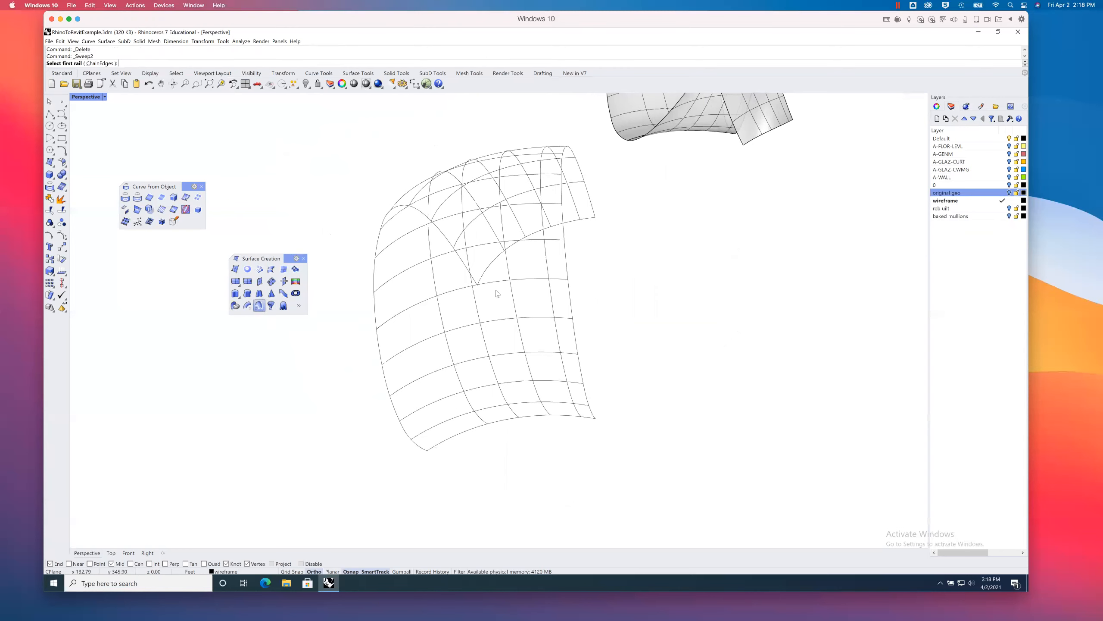
pyautogui.click(483, 277)
pyautogui.press('Escape')
pyautogui.click(465, 445)
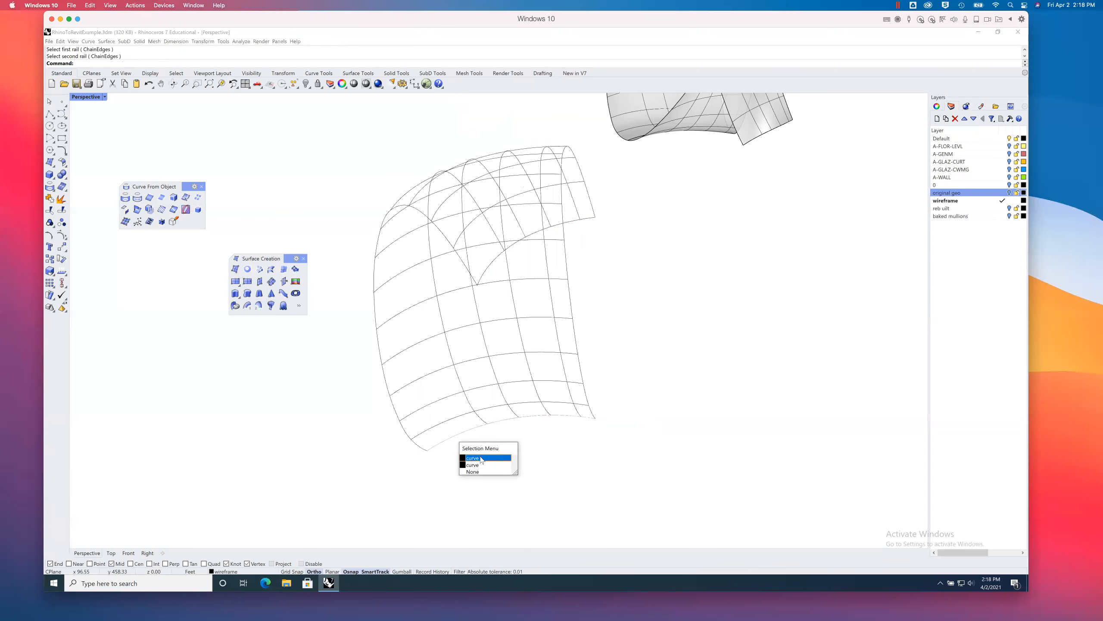
pyautogui.click(481, 459)
pyautogui.press('Delete')
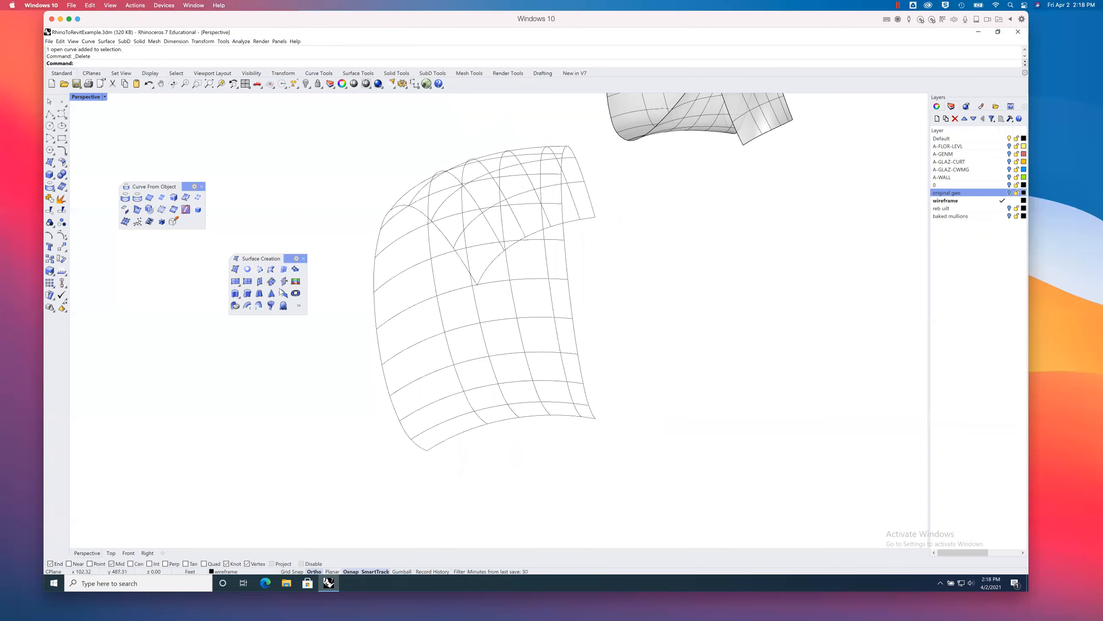
# Step: Sweep a surface along the shell's lower and upper edge curves with the profile curves as cross sections, leaving the cross sections unchanged
pyautogui.click(259, 306)
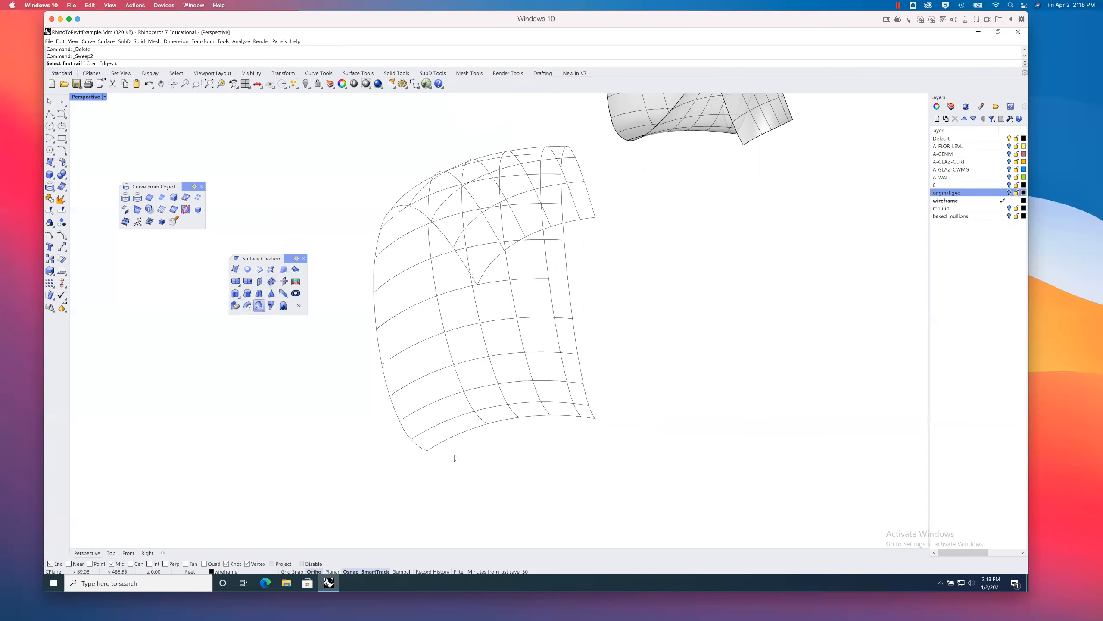
pyautogui.click(442, 448)
pyautogui.click(481, 280)
pyautogui.click(380, 347)
pyautogui.click(446, 325)
pyautogui.click(514, 307)
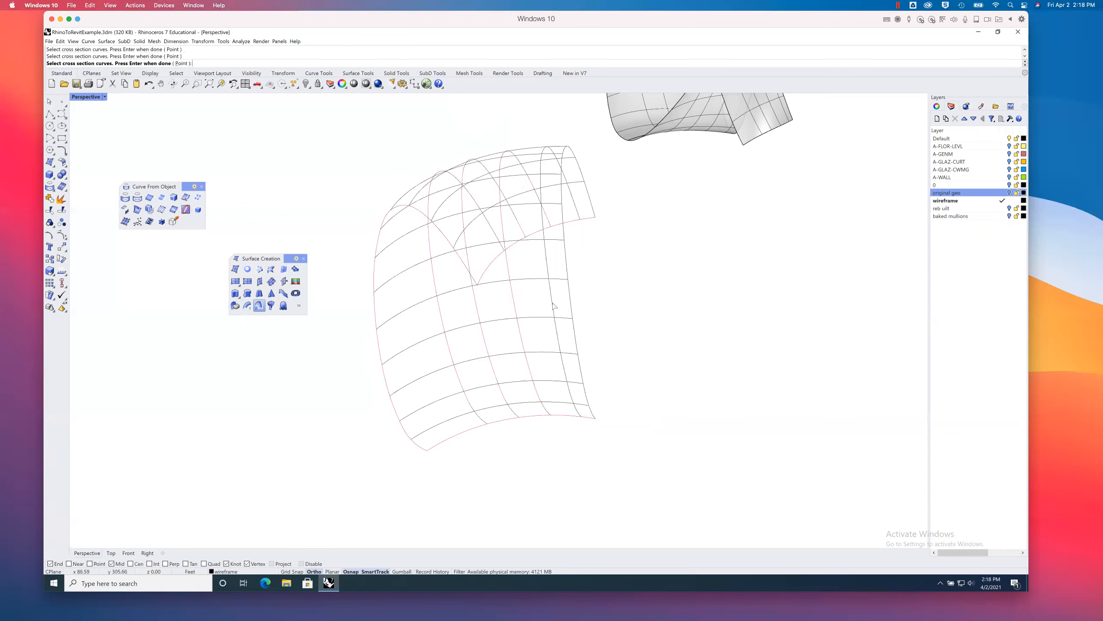
pyautogui.click(571, 307)
pyautogui.press('Return')
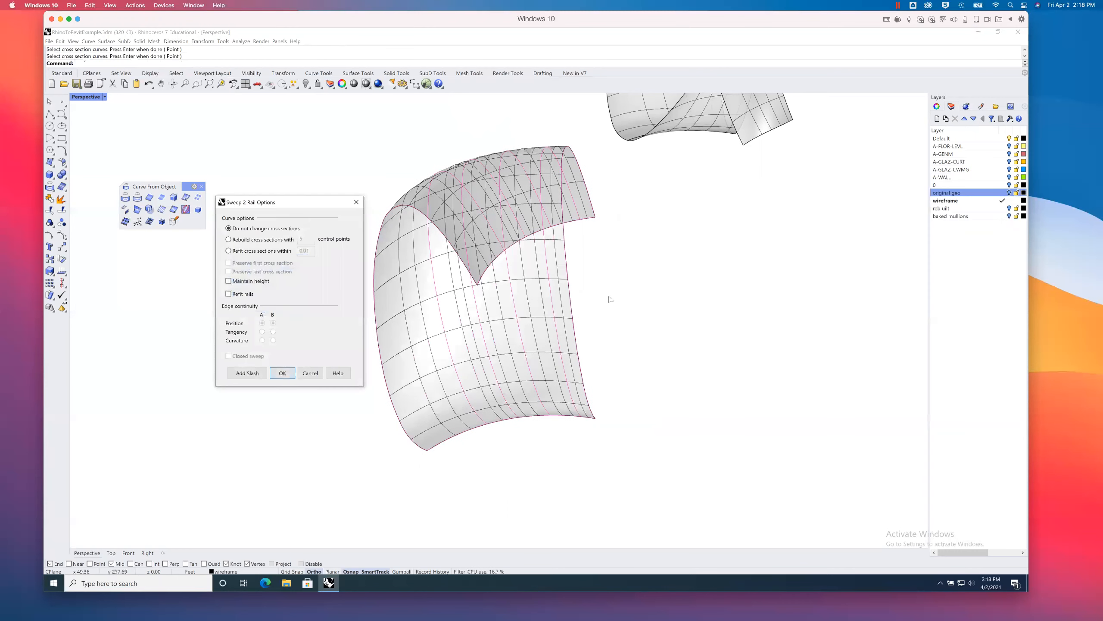
pyautogui.click(282, 373)
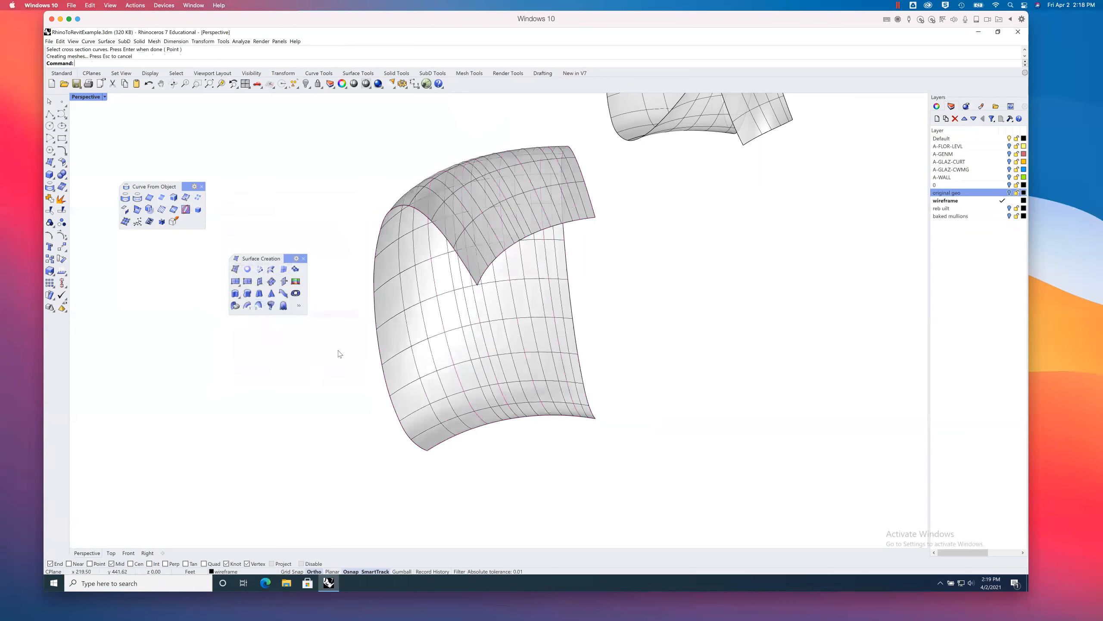
# Step: Select all the wireframe curves with SelCrv and delete them, leaving the swept surface
pyautogui.moveTo(669, 312); pyautogui.dragTo(646, 316, button='right')
pyautogui.write('selcrv')
pyautogui.press('Return')
pyautogui.press('Delete')
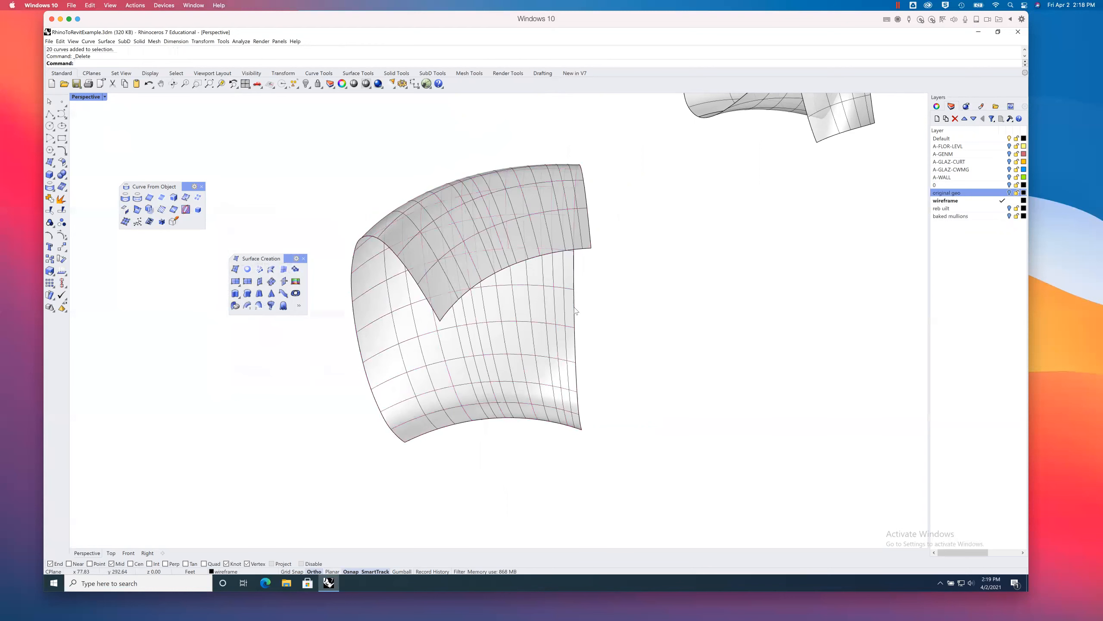
pyautogui.moveTo(575, 310); pyautogui.dragTo(576, 304, button='right')
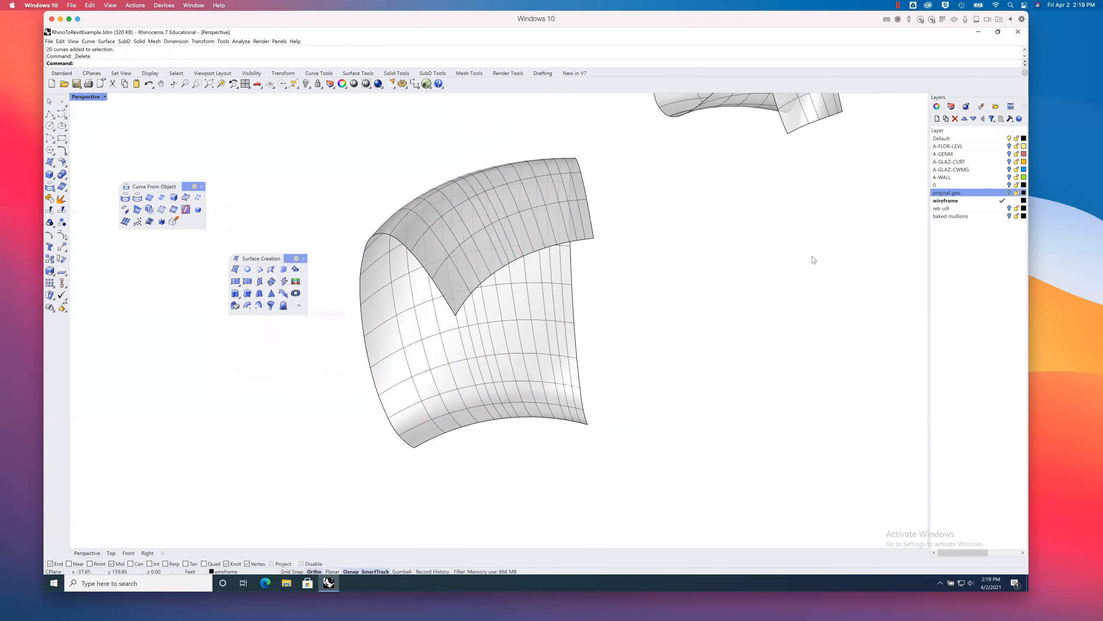
pyautogui.moveTo(732, 239); pyautogui.dragTo(886, 209, button='right')
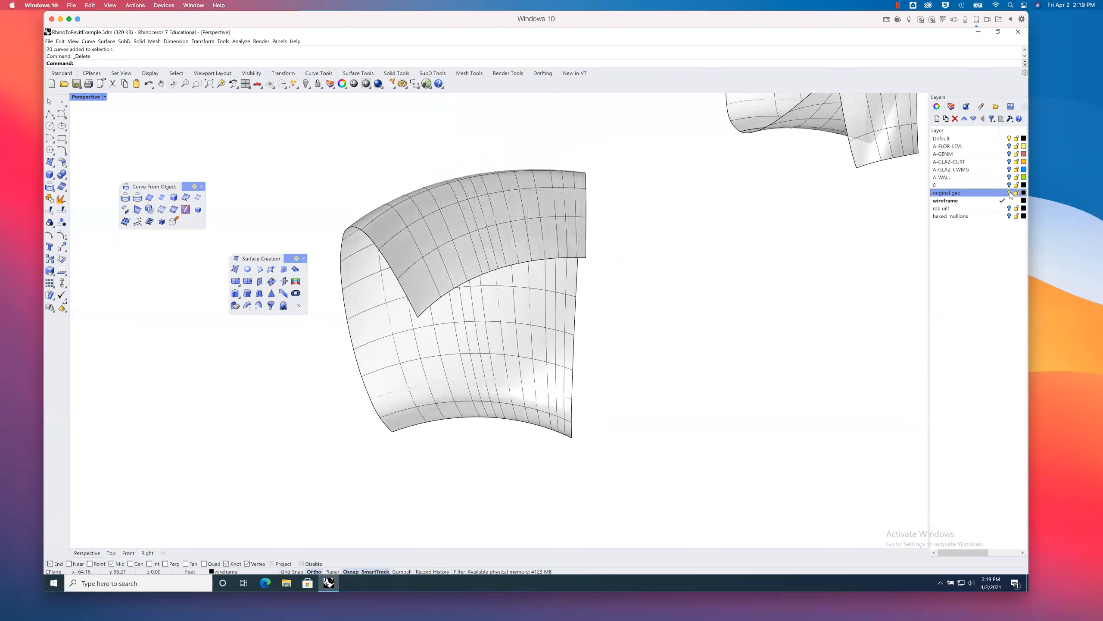
pyautogui.moveTo(693, 270); pyautogui.dragTo(699, 271, button='right')
# Step: Create a layer named shell geo and move the swept shell surface onto it
pyautogui.click(496, 281)
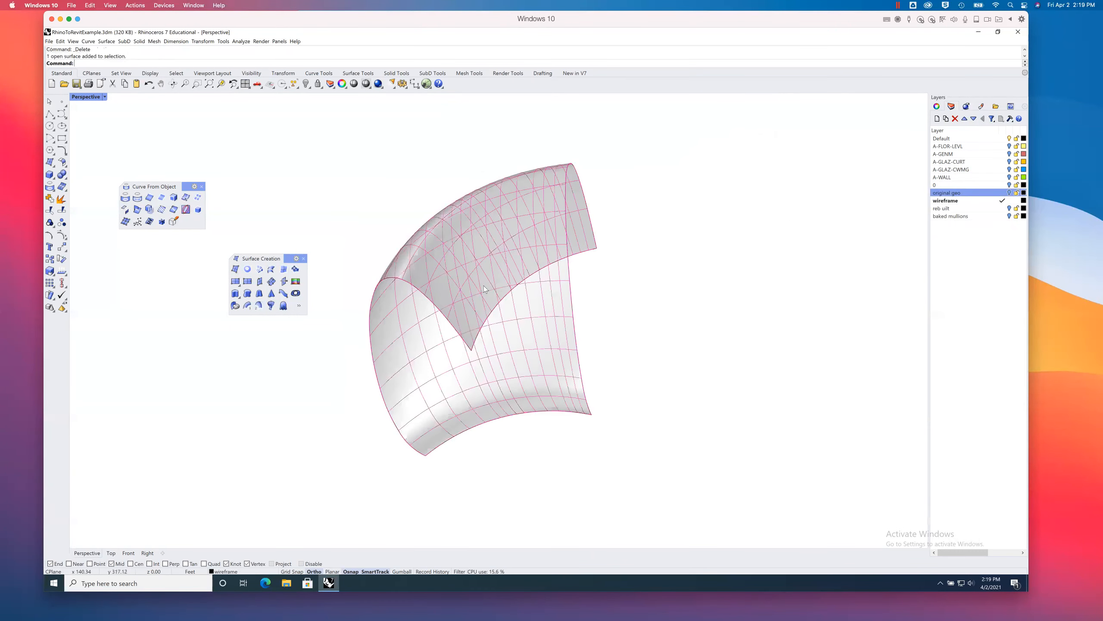
pyautogui.doubleClick(949, 221)
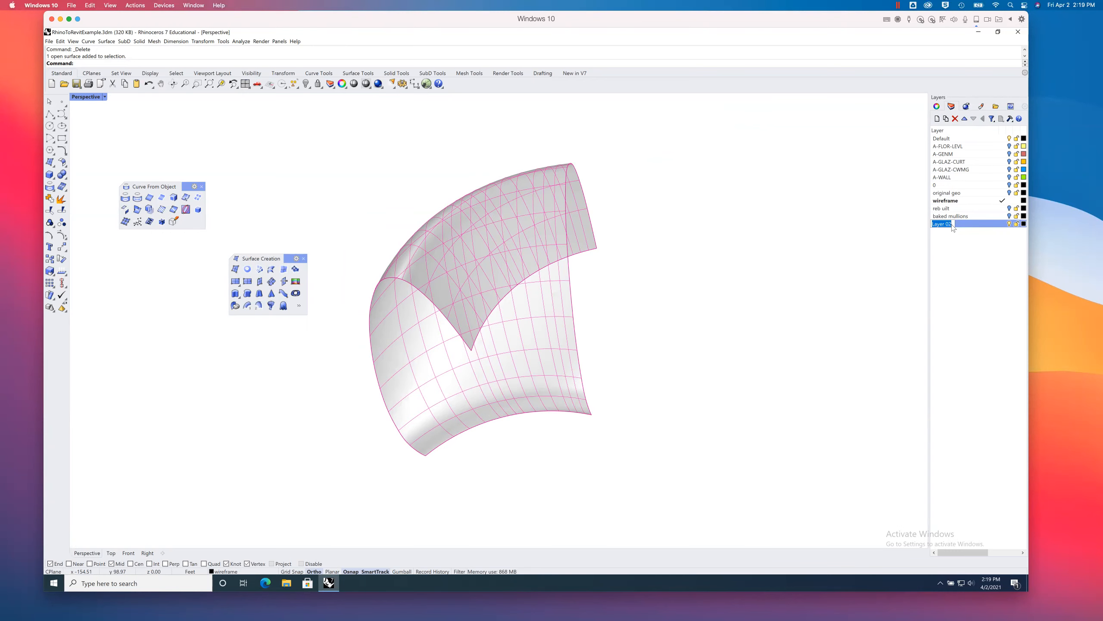
pyautogui.write('shell geo')
pyautogui.press('Return')
pyautogui.click(938, 106)
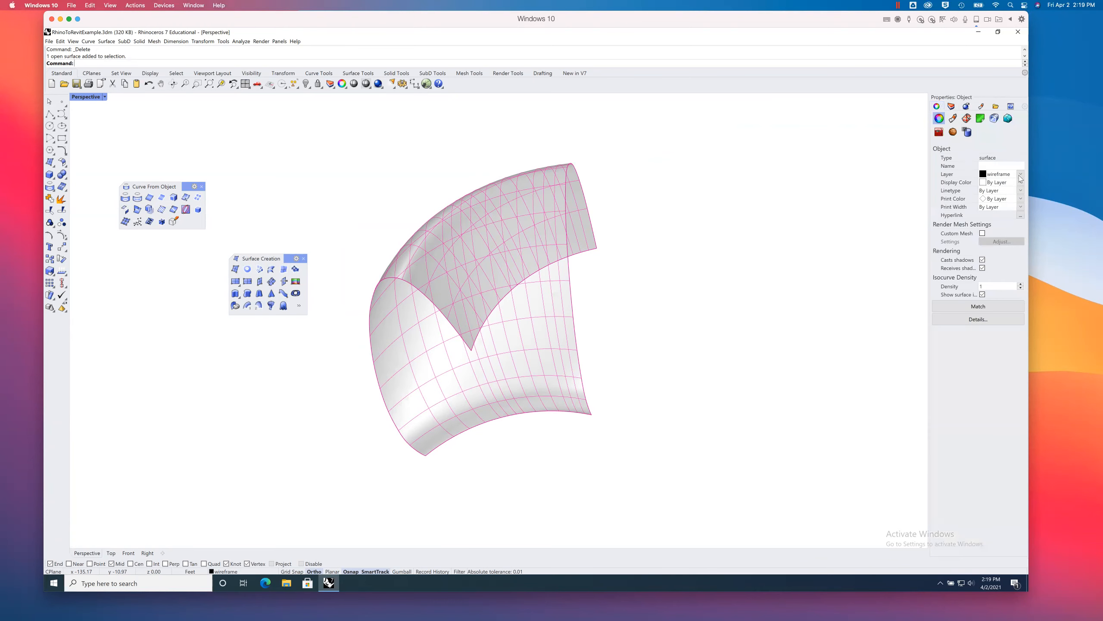
pyautogui.click(1020, 178)
pyautogui.click(995, 265)
pyautogui.click(726, 253)
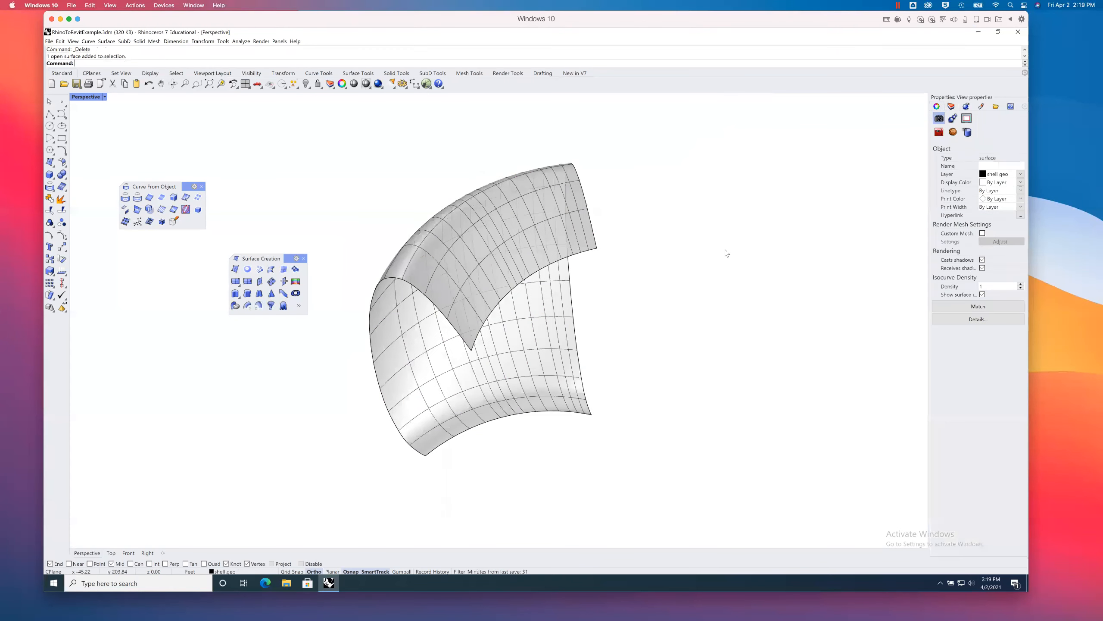
# Step: Thicken the swept shell with OffsetSrf as a solid, 1.5 feet to both sides, deleting the input surface
pyautogui.scroll(-2, 726, 253)
pyautogui.write('offset')
pyautogui.press('Return')
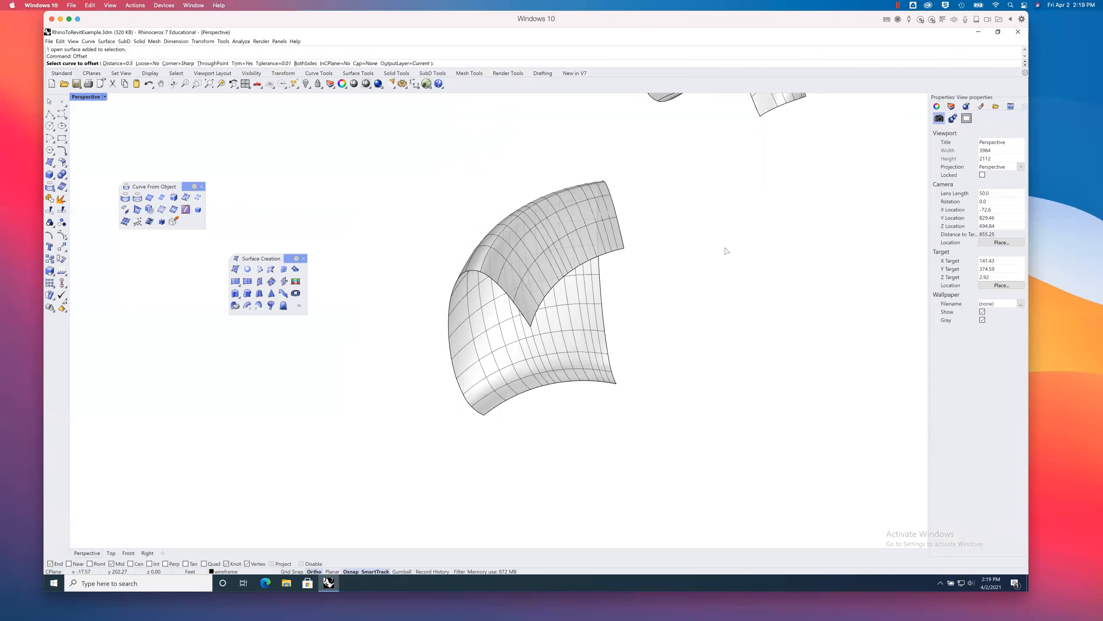
pyautogui.press('Escape')
pyautogui.write('Offset')
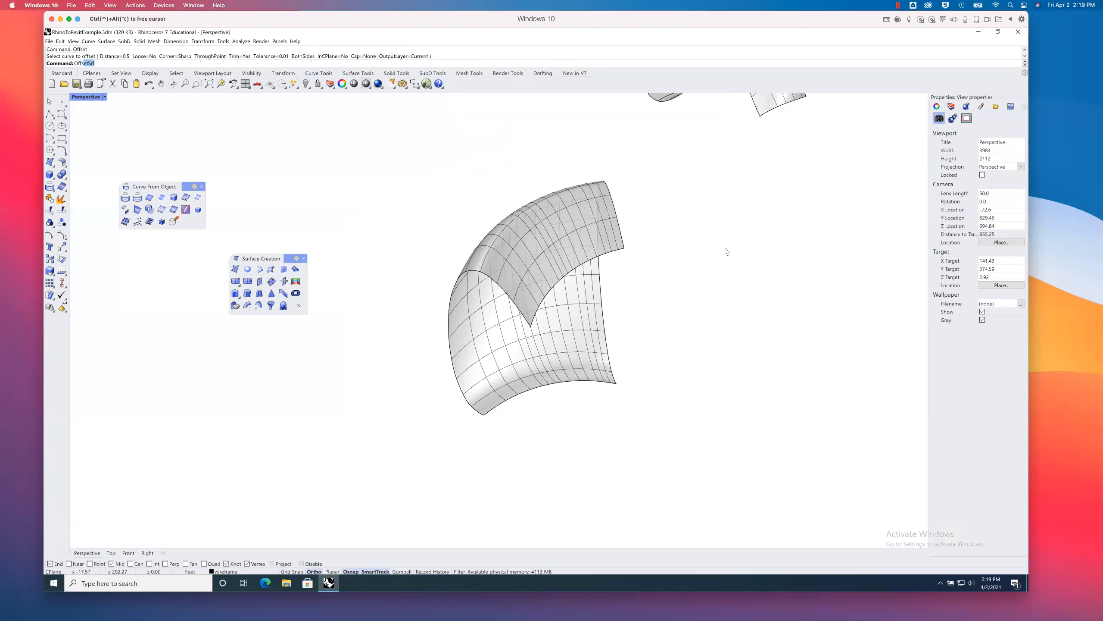
pyautogui.write('Sr')
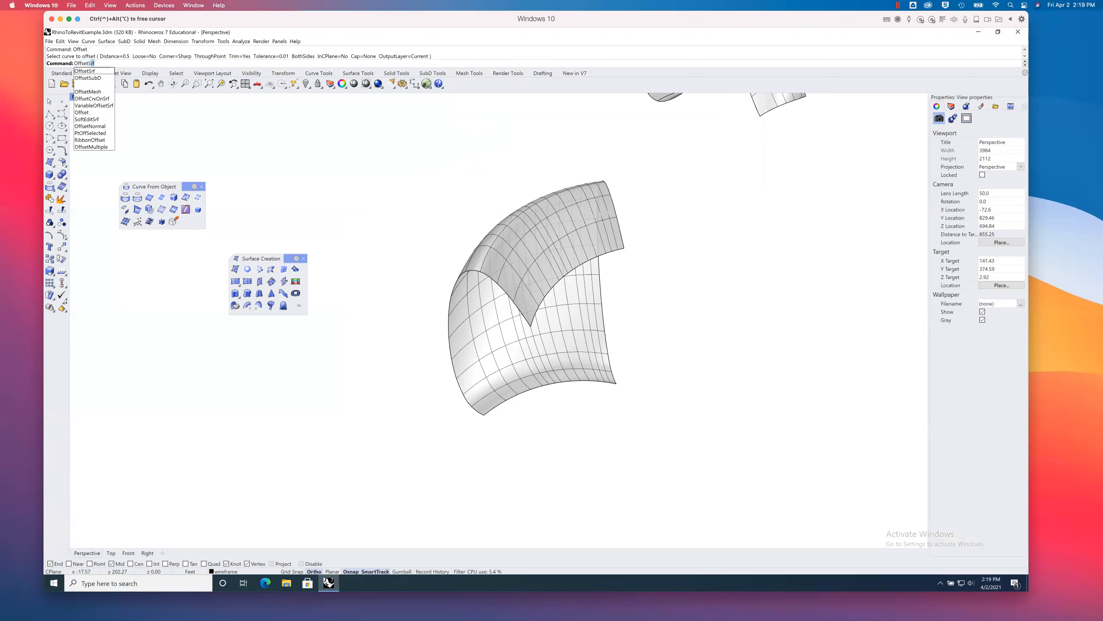
pyautogui.press('Return')
pyautogui.click(562, 252)
pyautogui.press('Return')
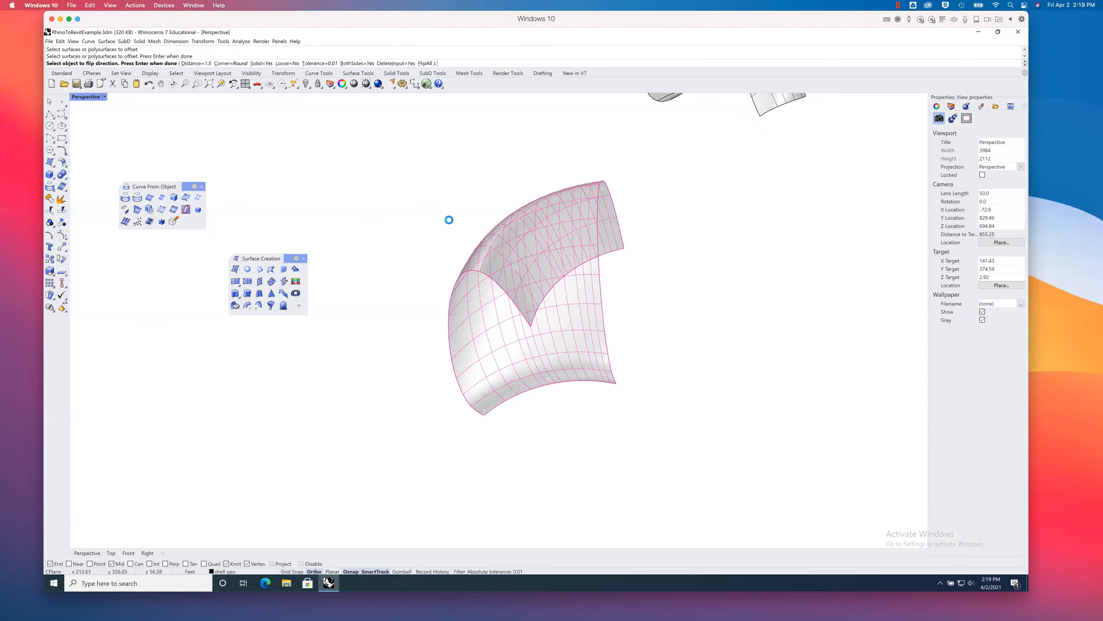
pyautogui.press('Return')
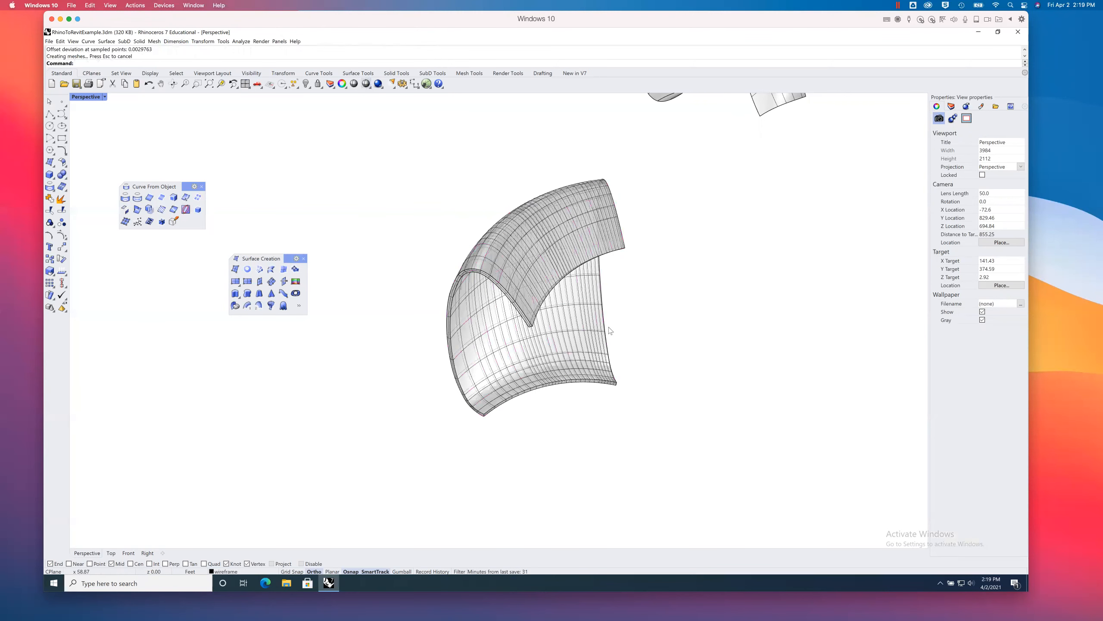
# Step: Show the baked mullions and reb uilt layers together with the thickened shell
pyautogui.click(951, 106)
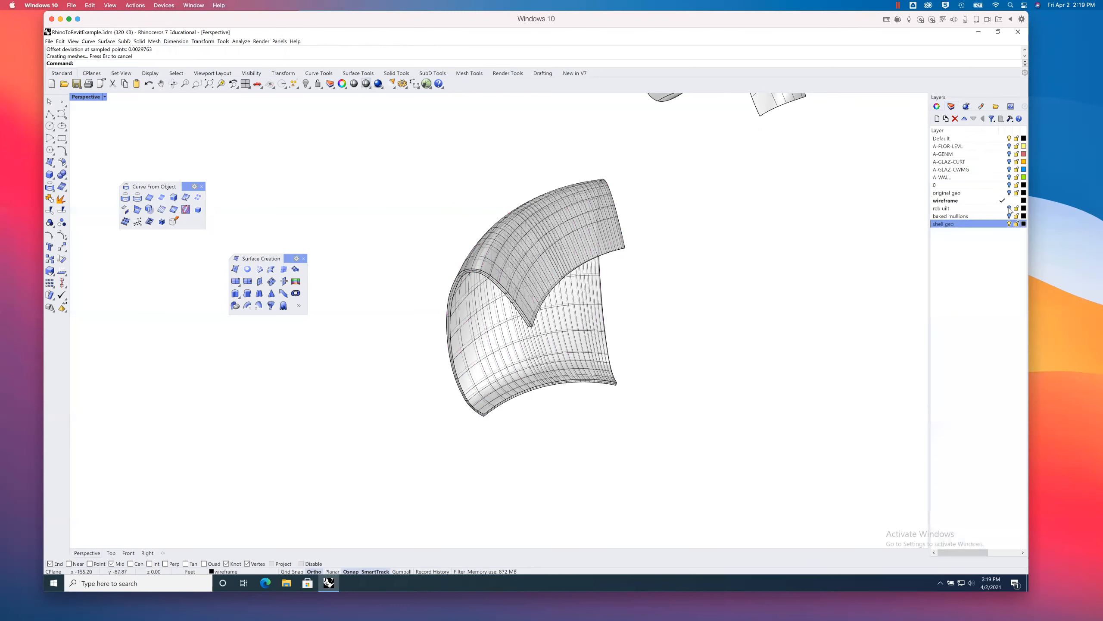
pyautogui.click(1009, 215)
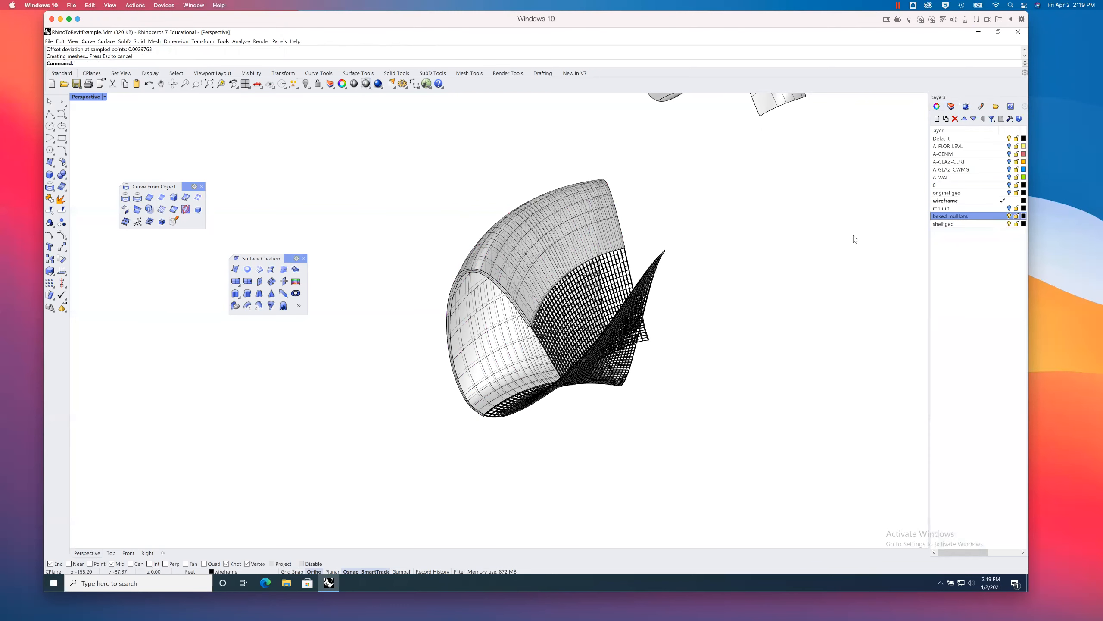
pyautogui.click(1009, 209)
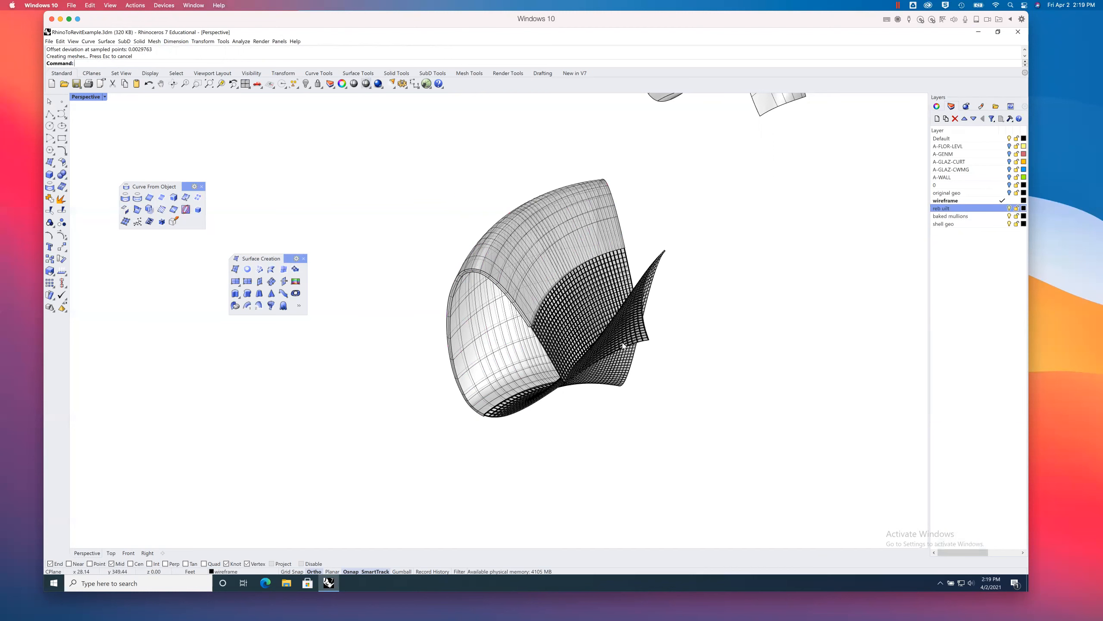
pyautogui.scroll(3, 633, 338)
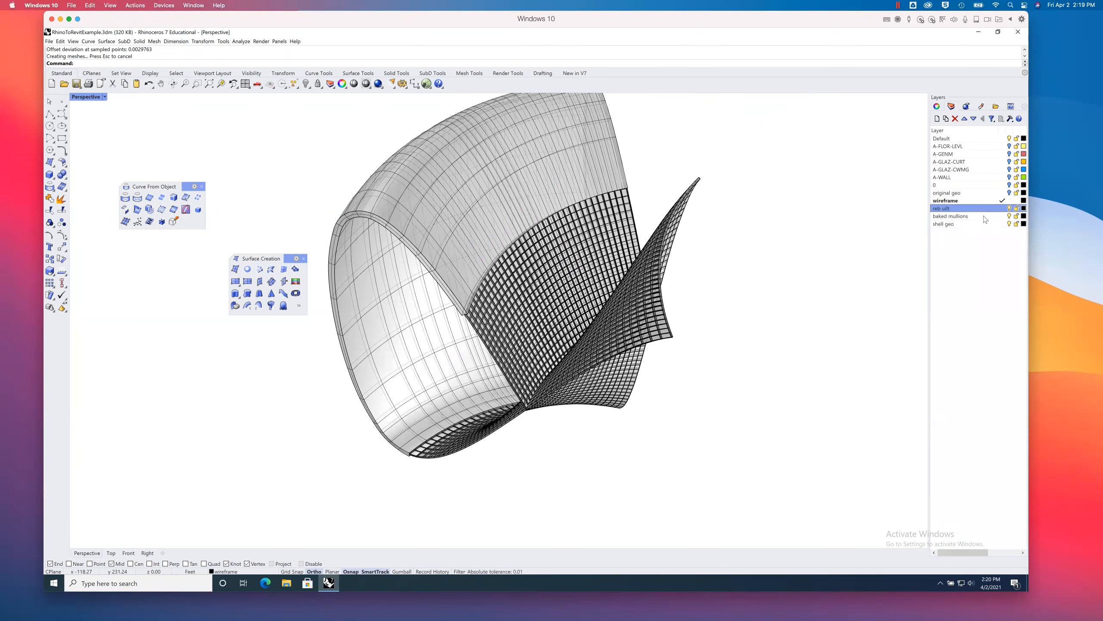
# Step: Make the reb uilt layer current and rename it glass
pyautogui.click(1024, 208)
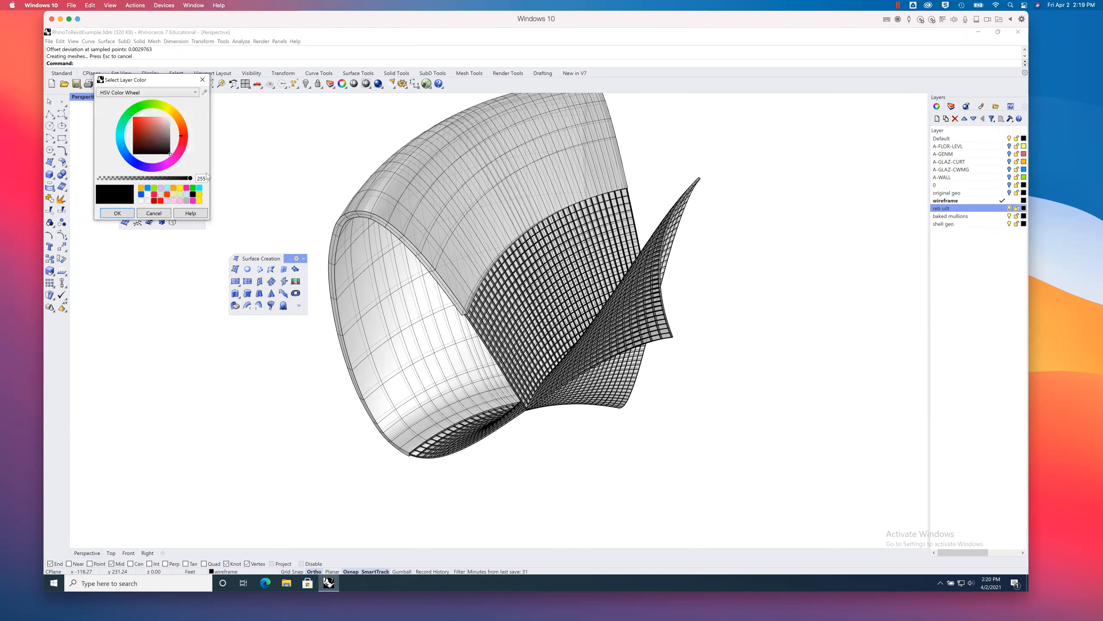
pyautogui.click(164, 212)
pyautogui.doubleClick(954, 210)
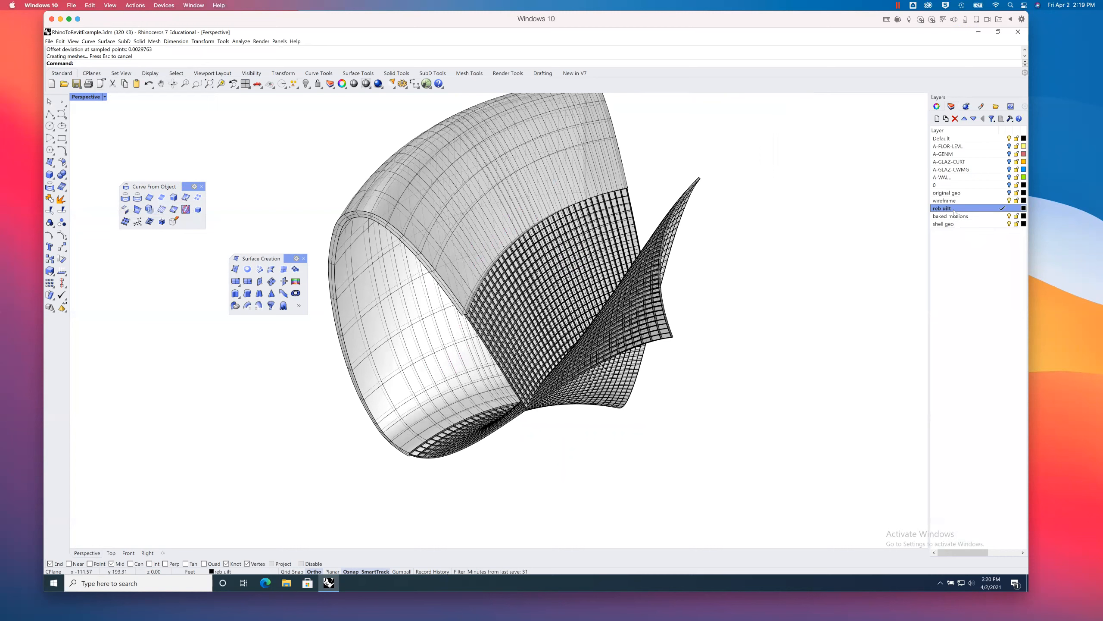
pyautogui.write('Glaz')
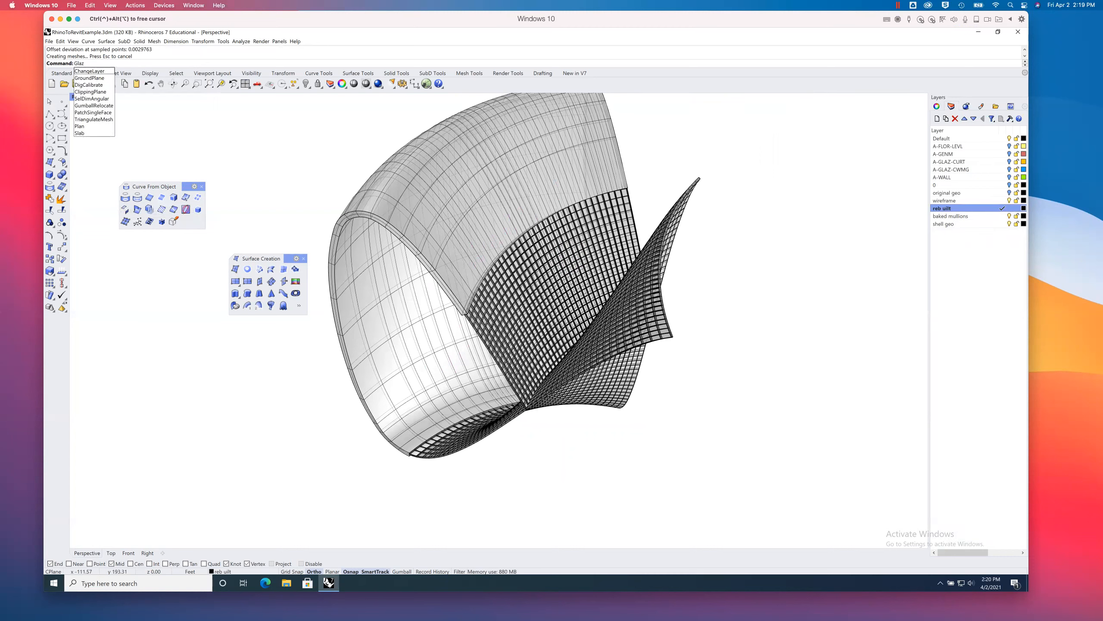
pyautogui.click(937, 209)
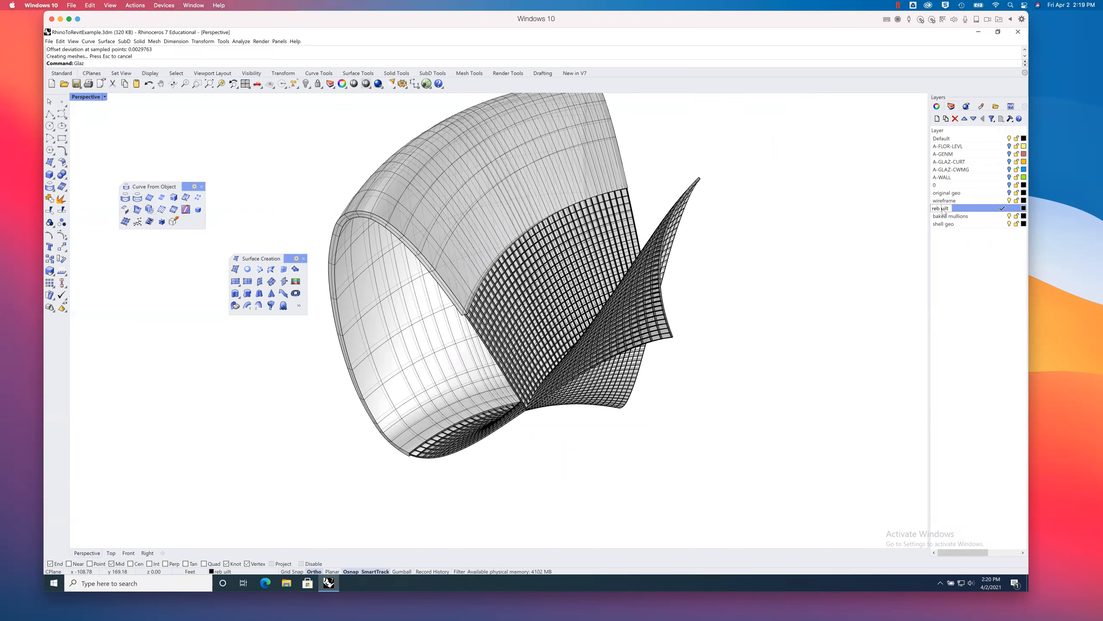
pyautogui.click(944, 212)
pyautogui.press('BackSpace')
pyautogui.write('glass')
pyautogui.press('Return')
# Step: Colour the glass layer light blue, the baked mullions layer green and the shell geo layer golden yellow
pyautogui.click(1024, 209)
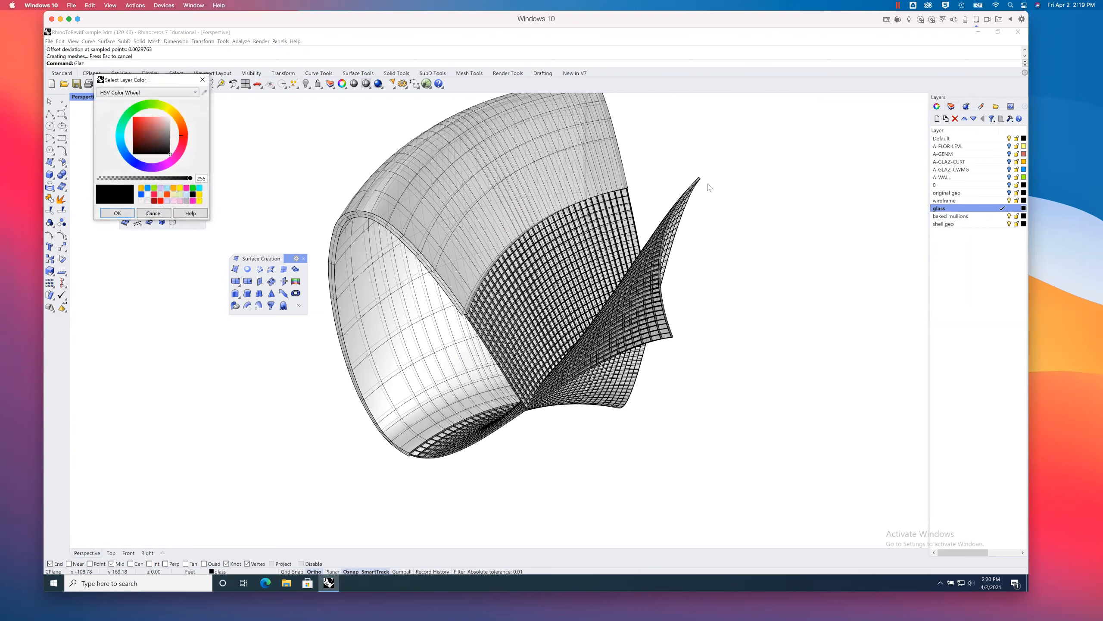
pyautogui.doubleClick(186, 194)
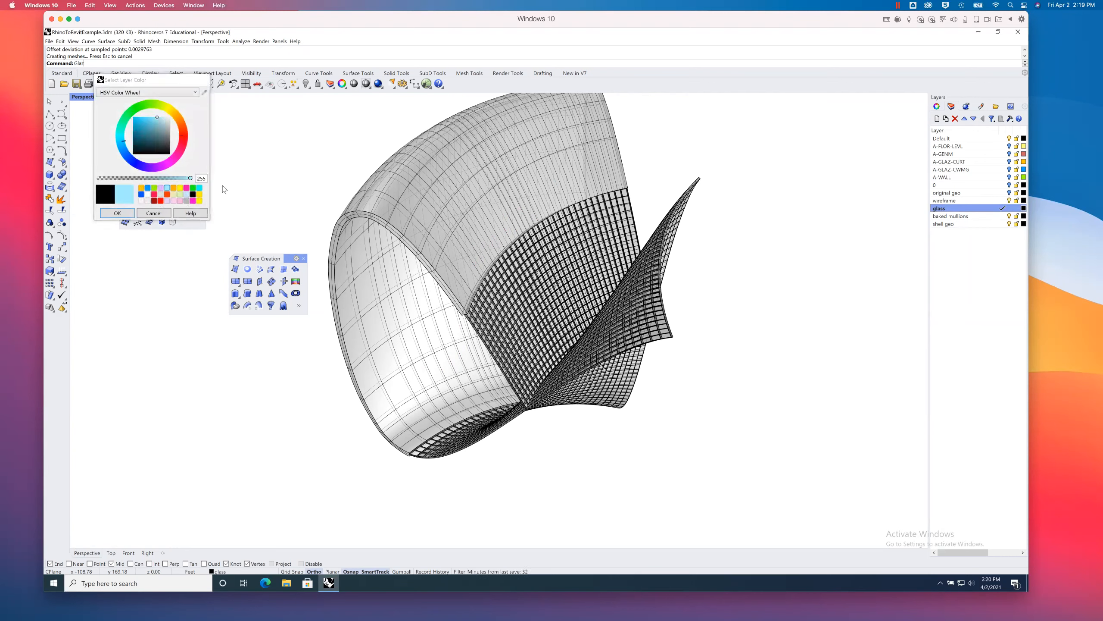
pyautogui.click(1024, 215)
pyautogui.doubleClick(159, 193)
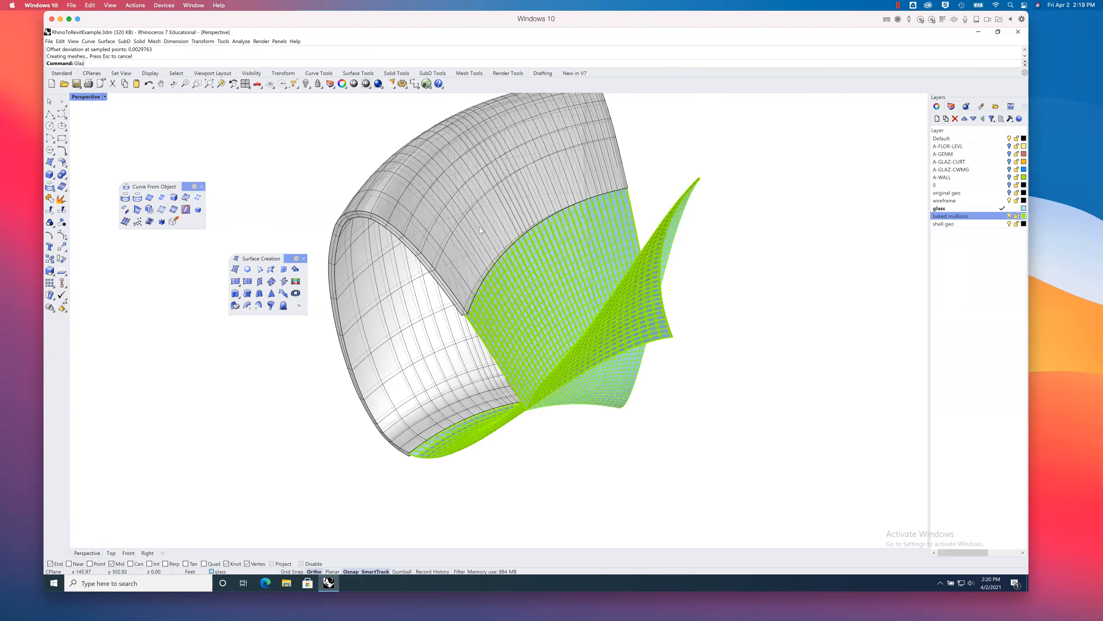
pyautogui.click(1025, 223)
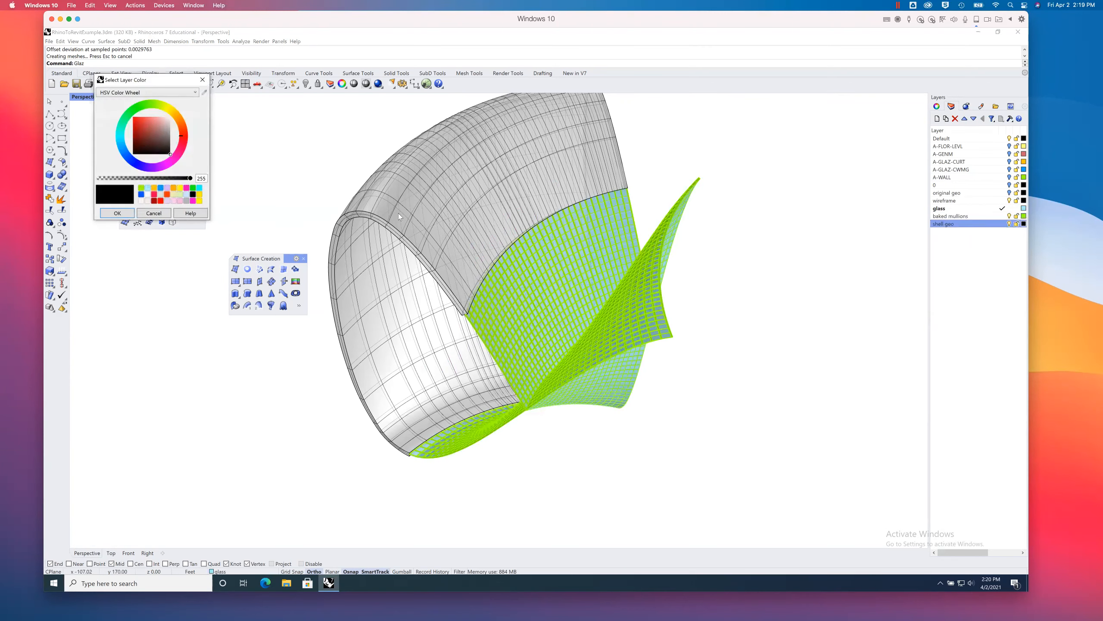
pyautogui.doubleClick(155, 190)
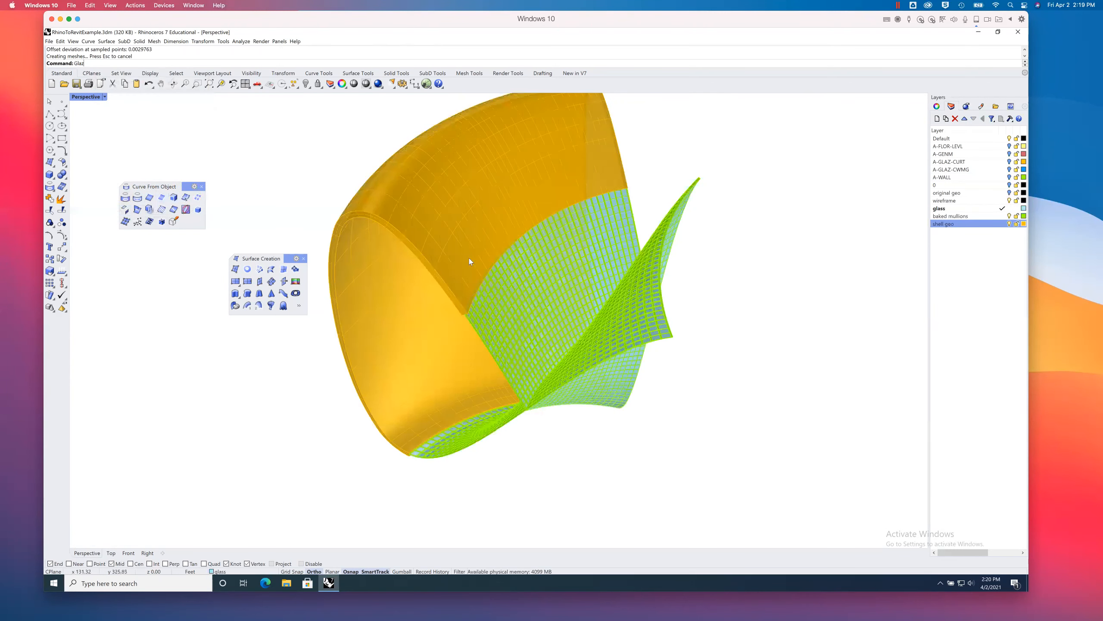
pyautogui.moveTo(488, 303); pyautogui.dragTo(528, 319, button='right')
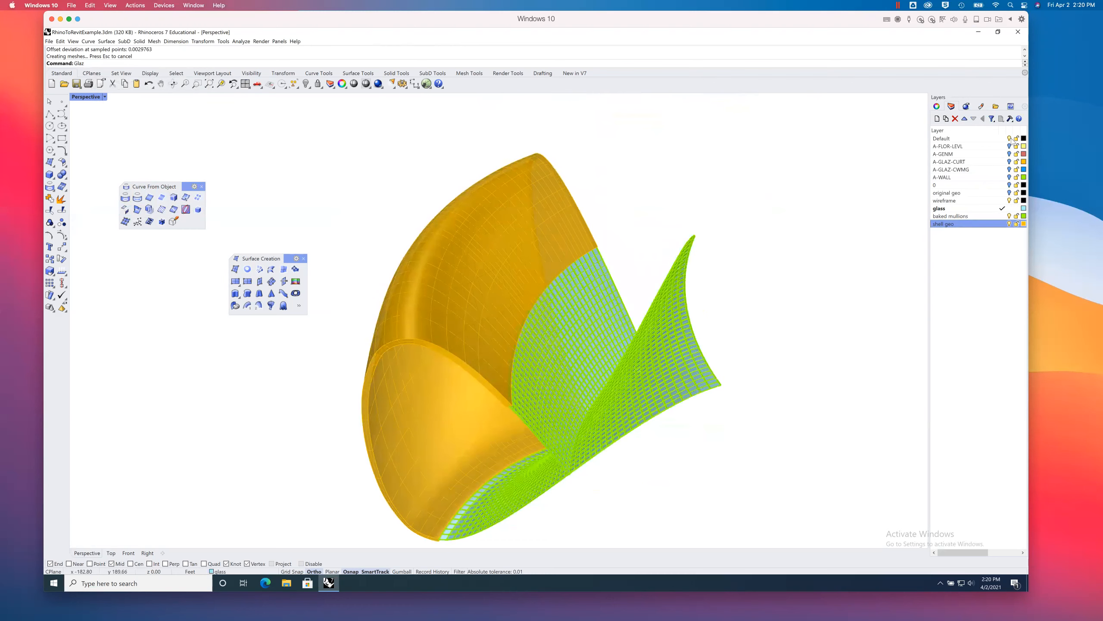
# Step: Make shell geo the current layer and hide the baked mullions and glass layers to isolate the shell
pyautogui.click(995, 139)
pyautogui.click(1008, 201)
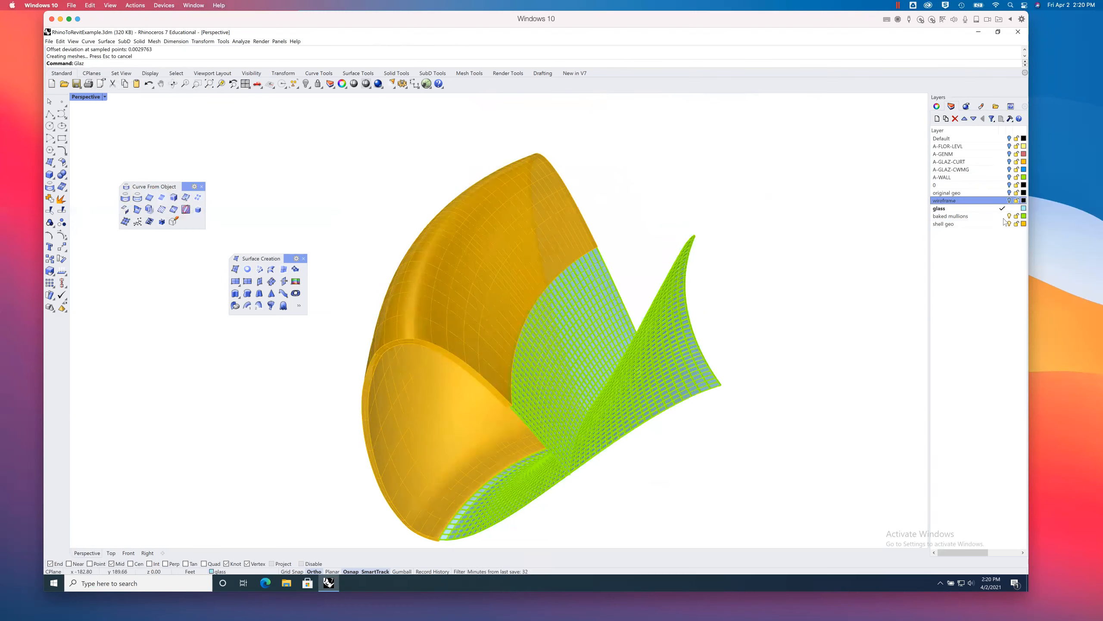
pyautogui.click(1002, 223)
pyautogui.click(1009, 216)
pyautogui.click(1009, 208)
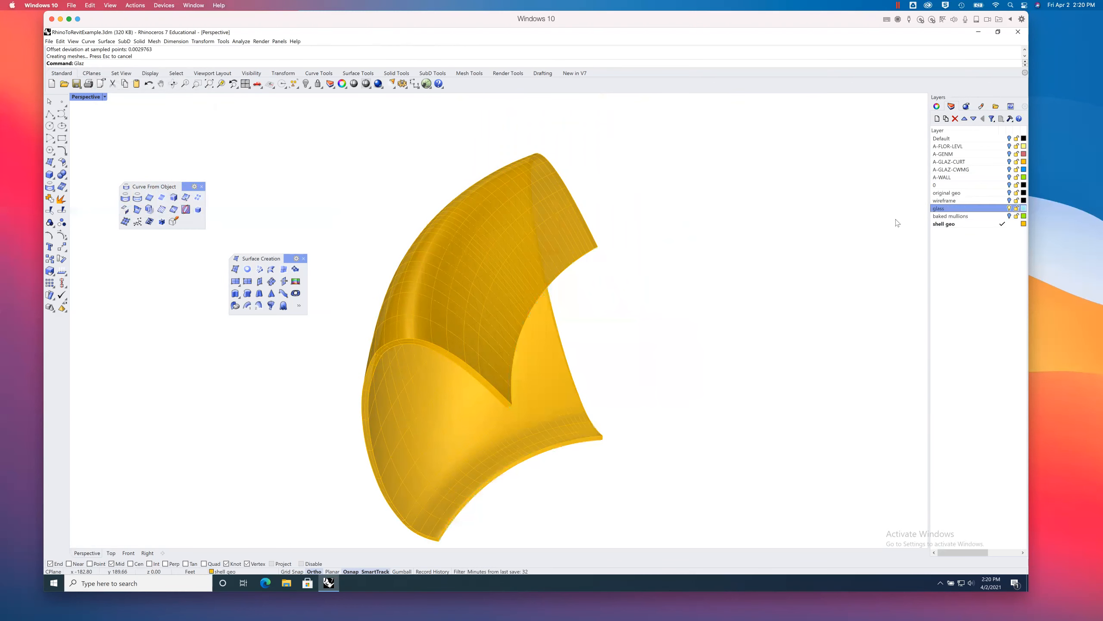
pyautogui.moveTo(695, 256); pyautogui.dragTo(625, 255, button='right')
# Step: Launch Grasshopper with its command
pyautogui.write('grass')
pyautogui.press('Return')
pyautogui.write('G')
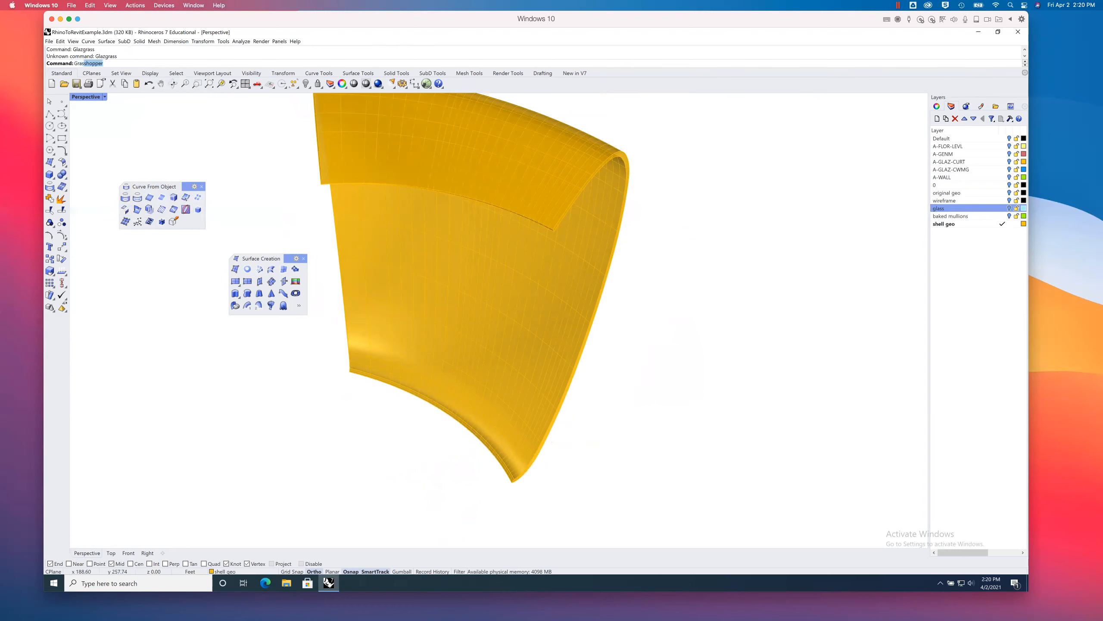
pyautogui.write('ras')
pyautogui.press('Return')
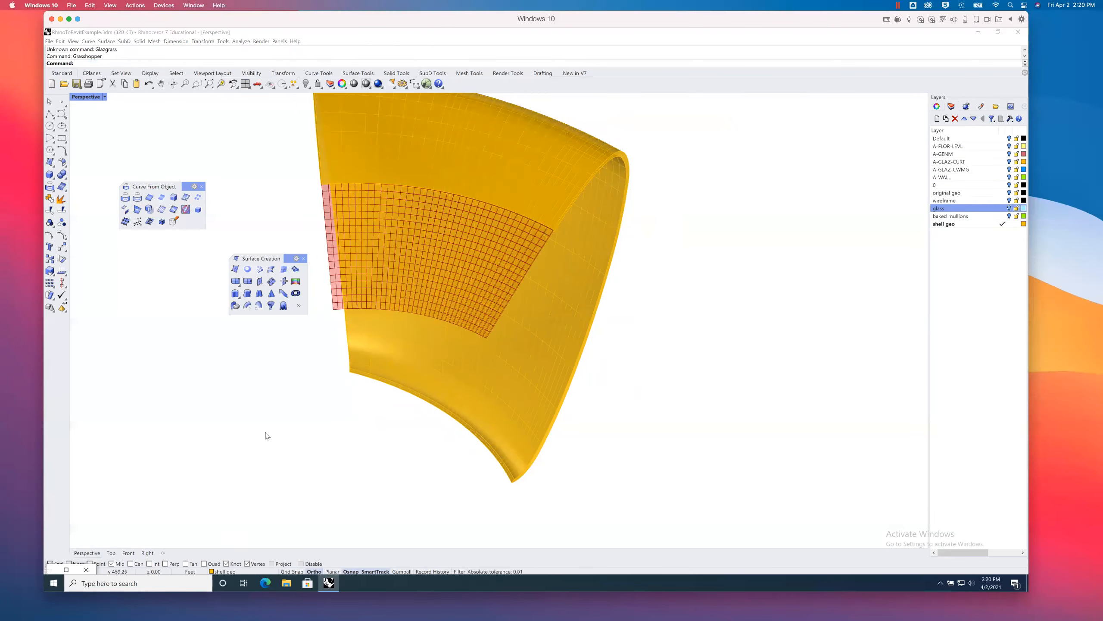
# Step: Restore the minimized Grasshopper window as a floating window over the Rhino viewport, with the whole curtain wall definition in view
pyautogui.click(52, 568)
pyautogui.click(60, 568)
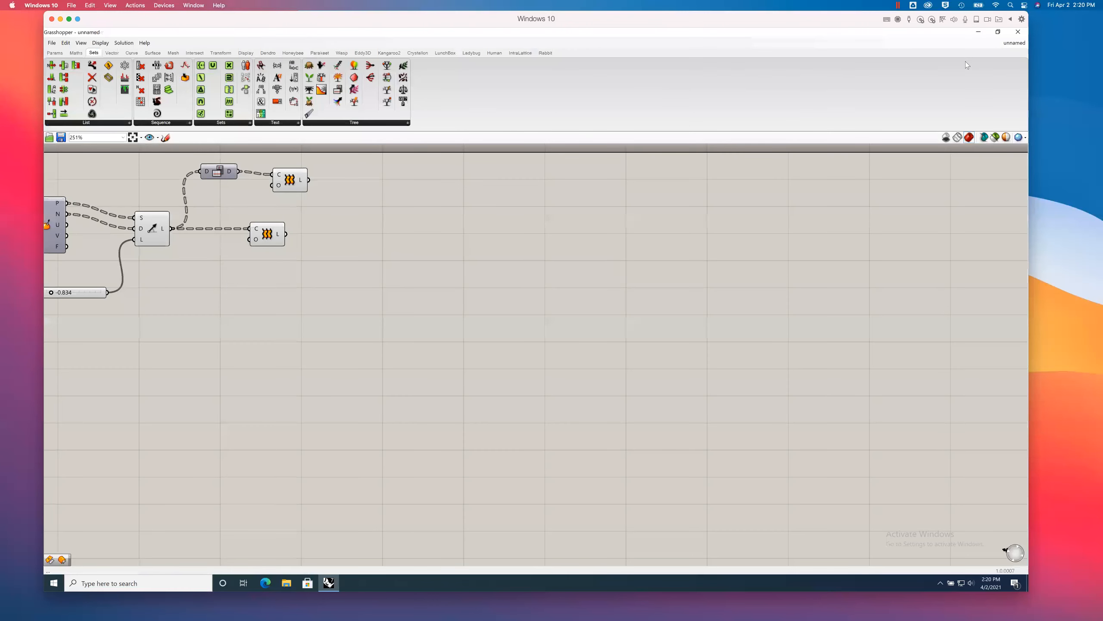
pyautogui.click(998, 32)
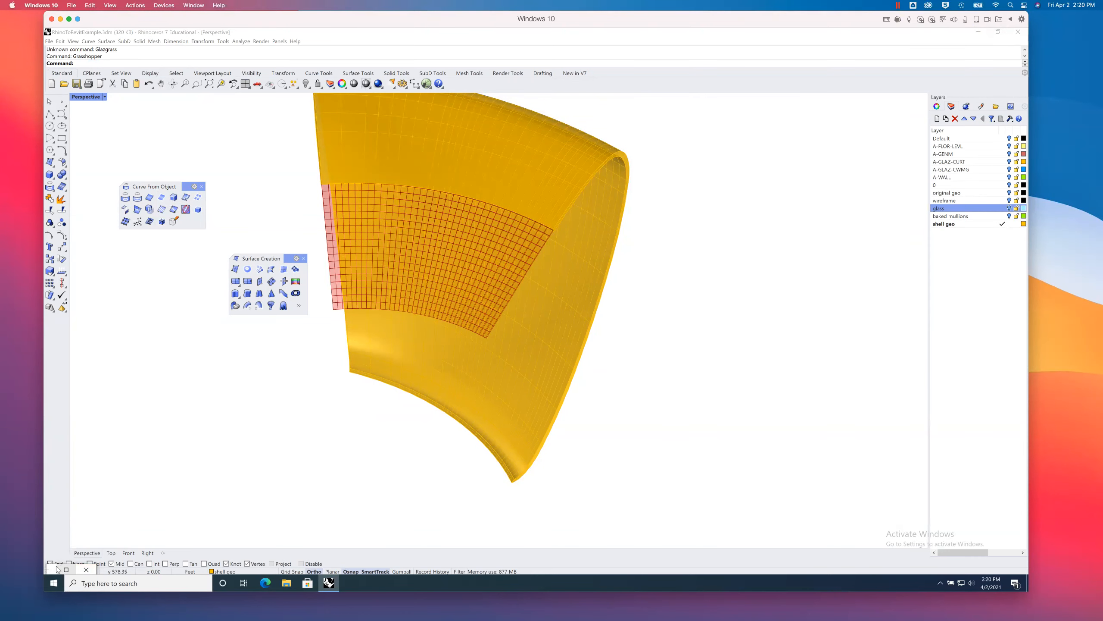
pyautogui.click(61, 569)
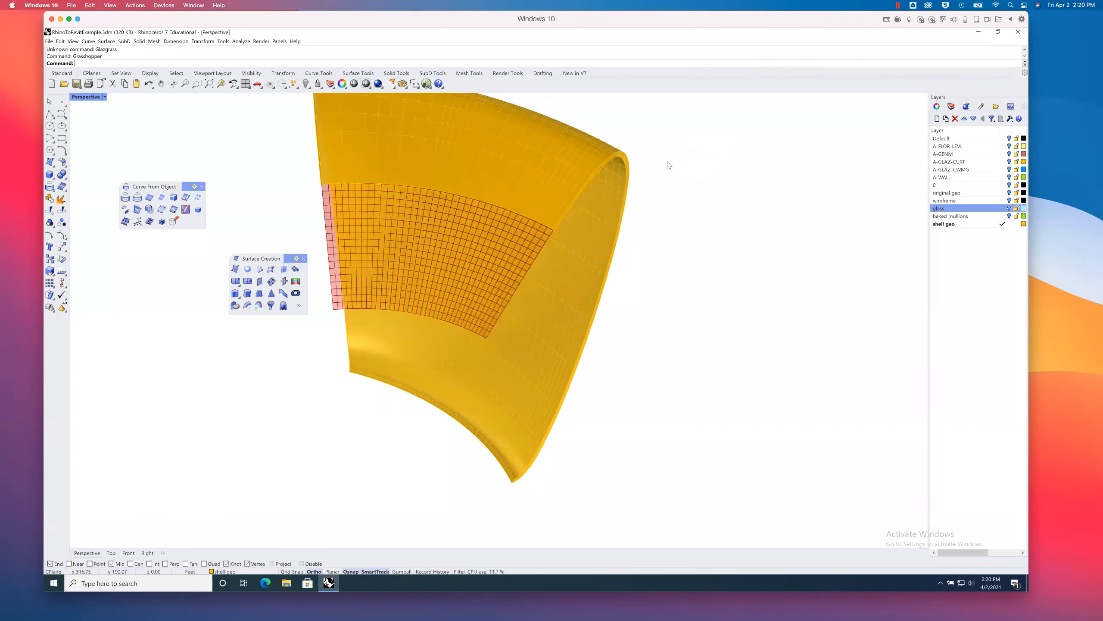
pyautogui.click(59, 568)
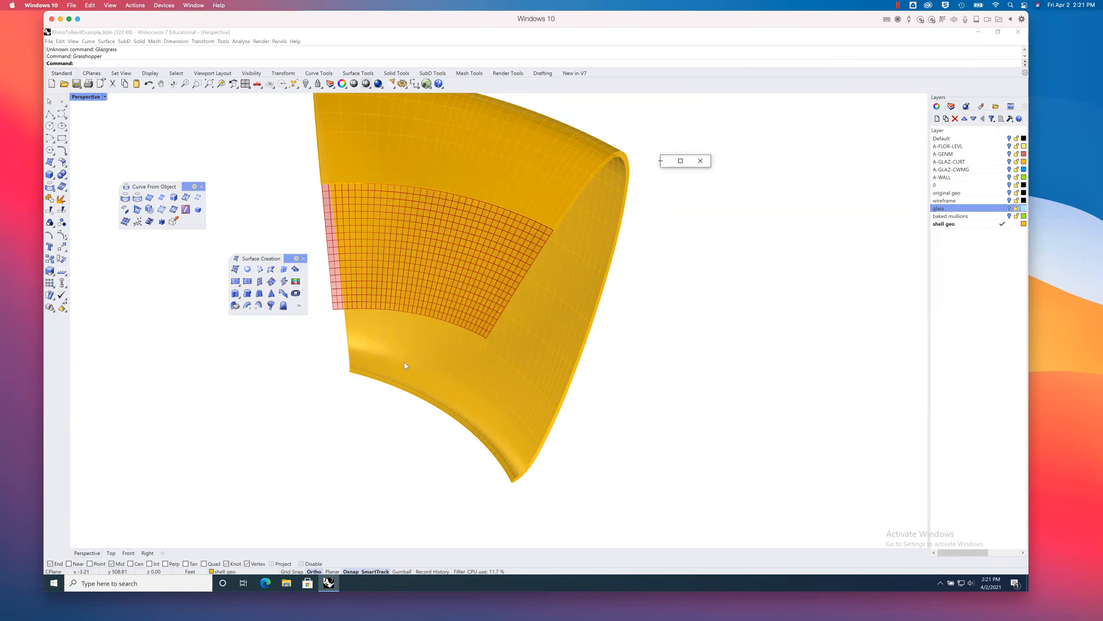
pyautogui.moveTo(661, 167); pyautogui.dragTo(49, 515)
pyautogui.moveTo(515, 160); pyautogui.dragTo(741, 100)
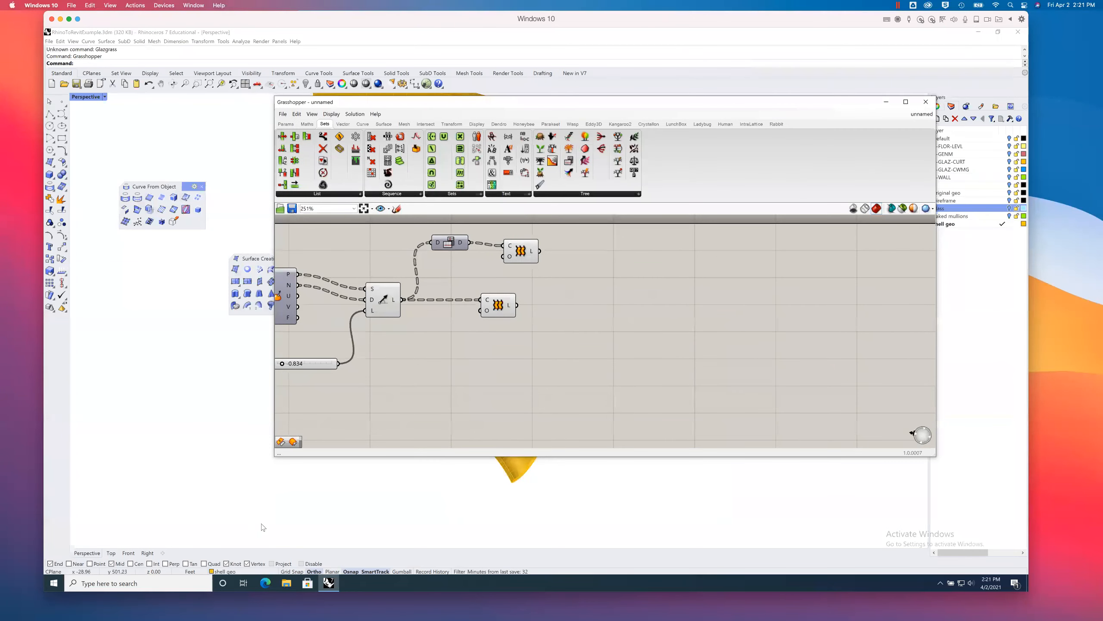
pyautogui.moveTo(279, 460); pyautogui.dragTo(374, 509)
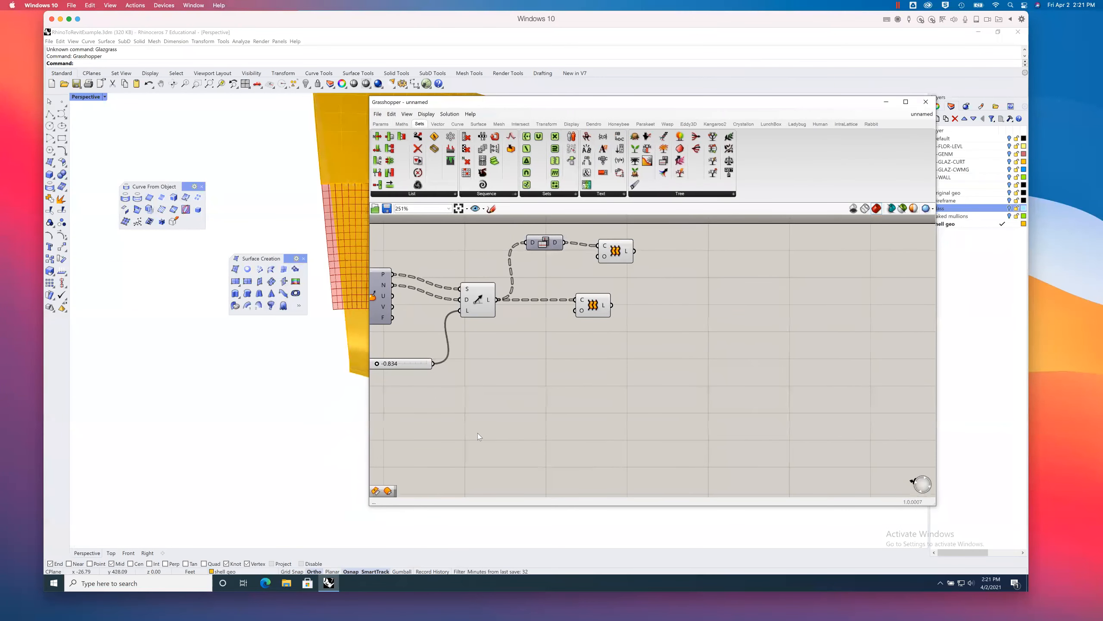
pyautogui.moveTo(550, 398); pyautogui.dragTo(773, 381, button='right')
pyautogui.scroll(-2, 686, 395)
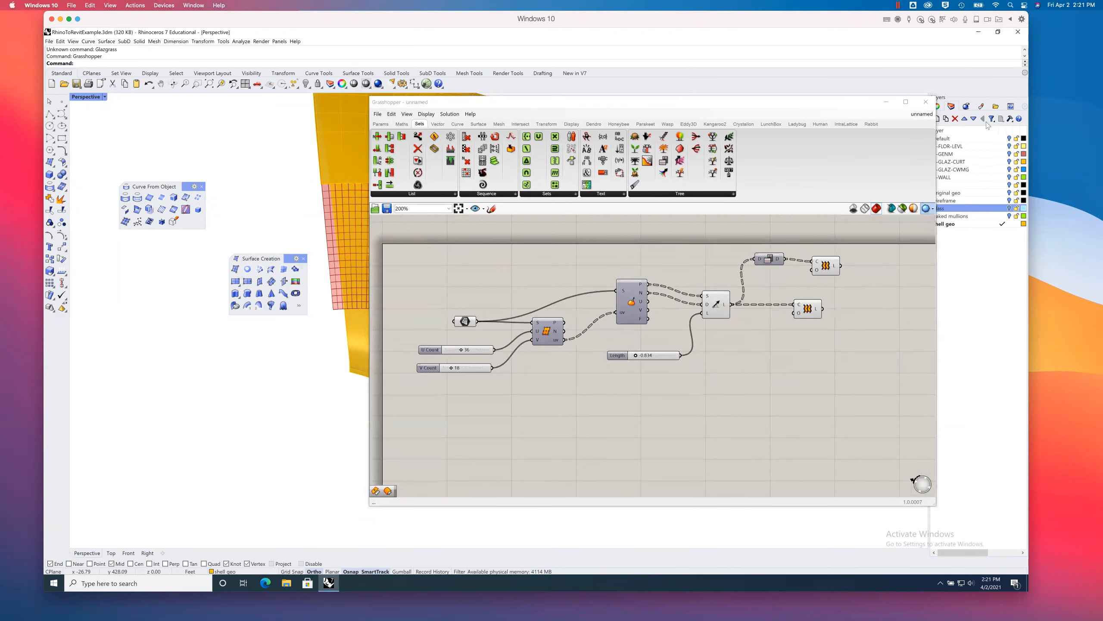
pyautogui.click(914, 116)
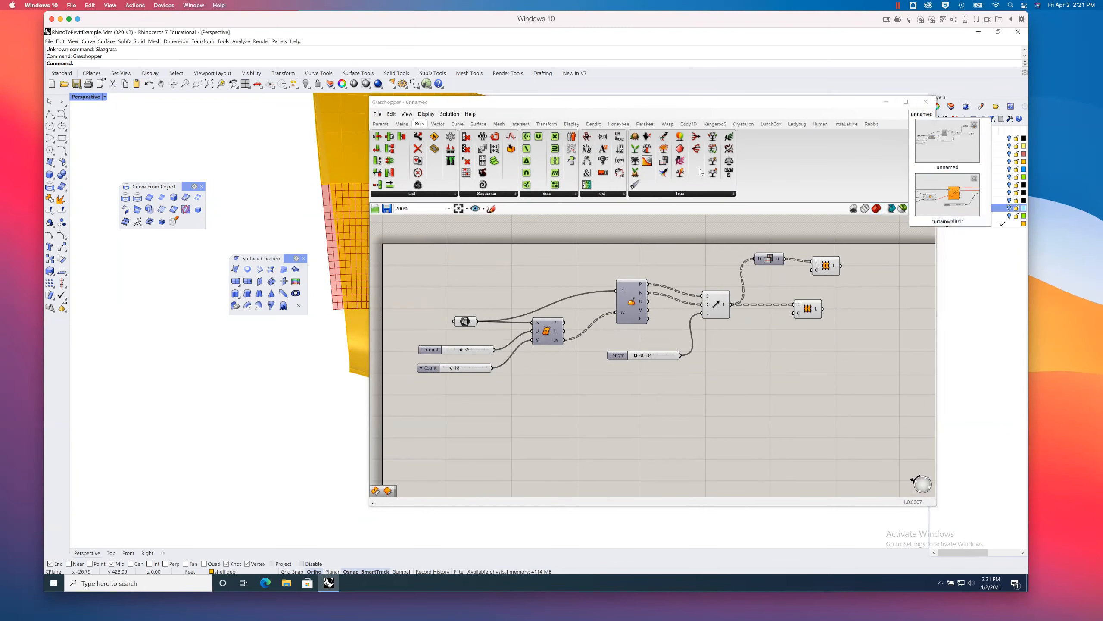
pyautogui.click(378, 115)
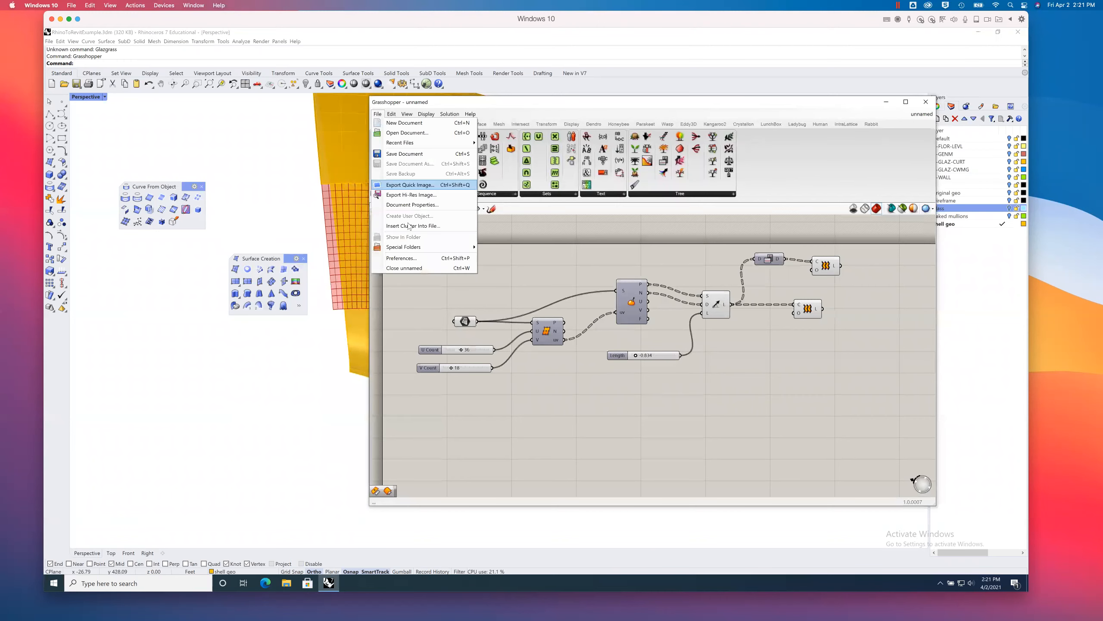
pyautogui.click(532, 273)
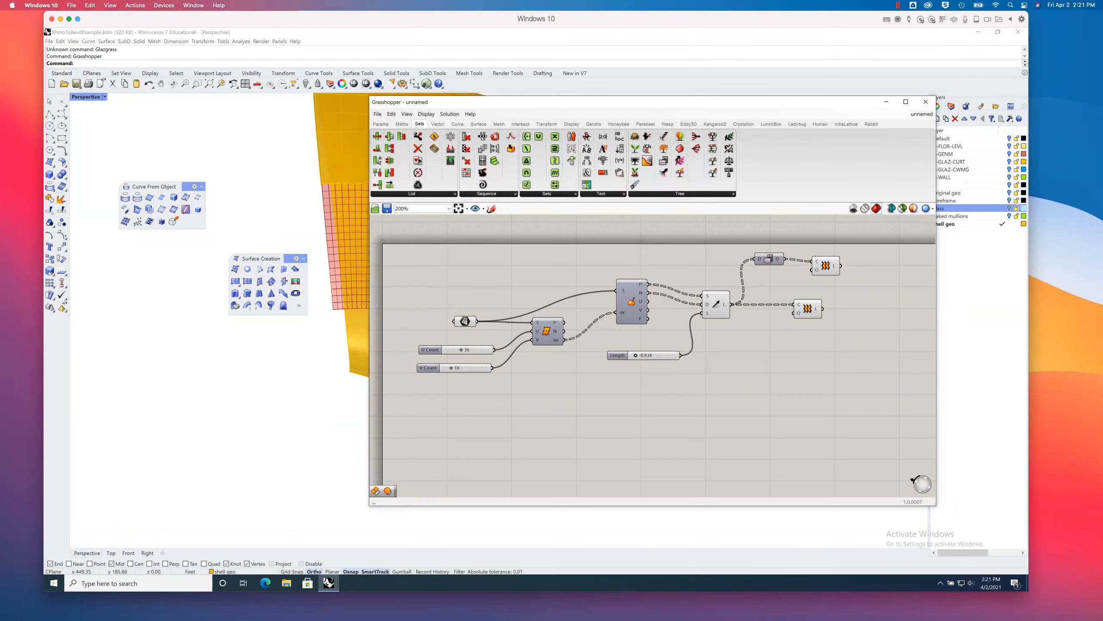
# Step: Enlarge the Grasshopper window and look through the LunchBox panel components for available panelling patterns
pyautogui.moveTo(639, 107); pyautogui.dragTo(492, 68)
pyautogui.moveTo(786, 467); pyautogui.dragTo(807, 480)
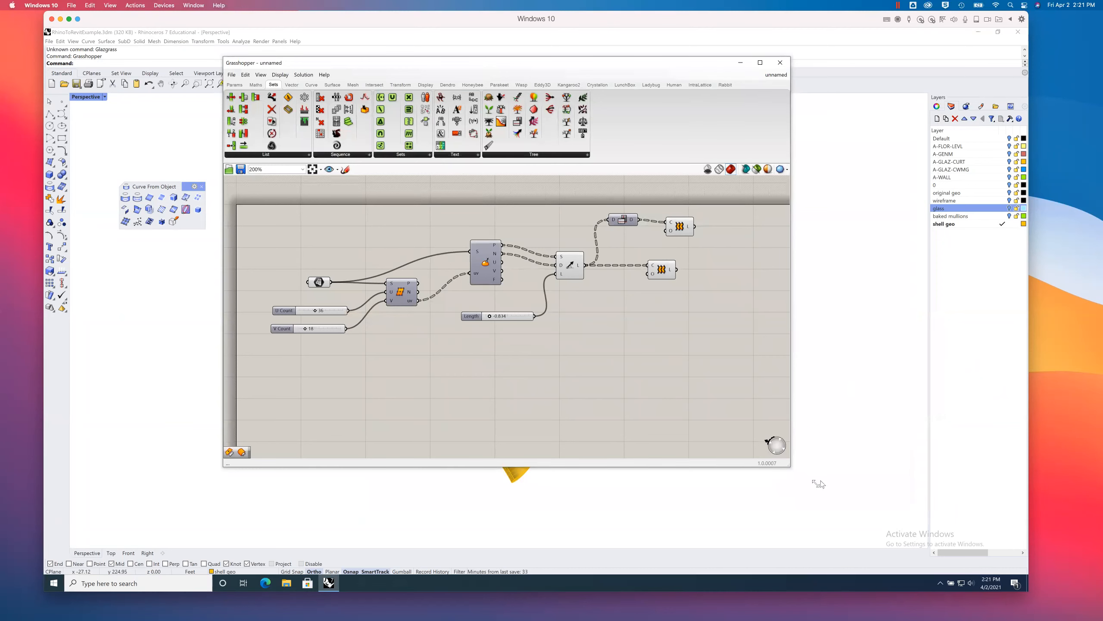
pyautogui.click(625, 85)
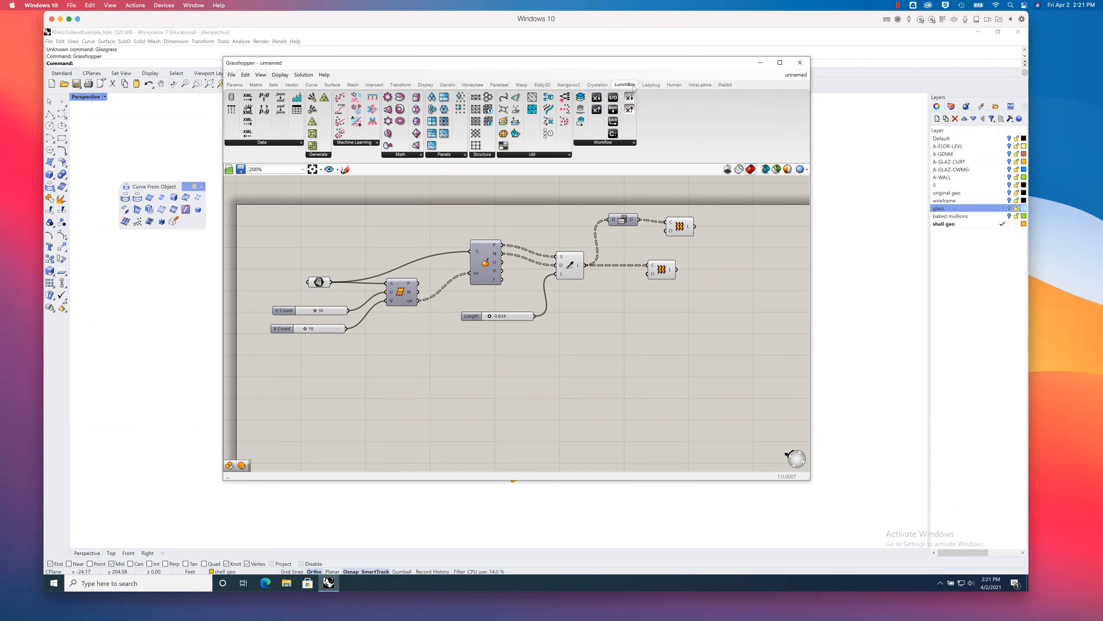
pyautogui.click(445, 155)
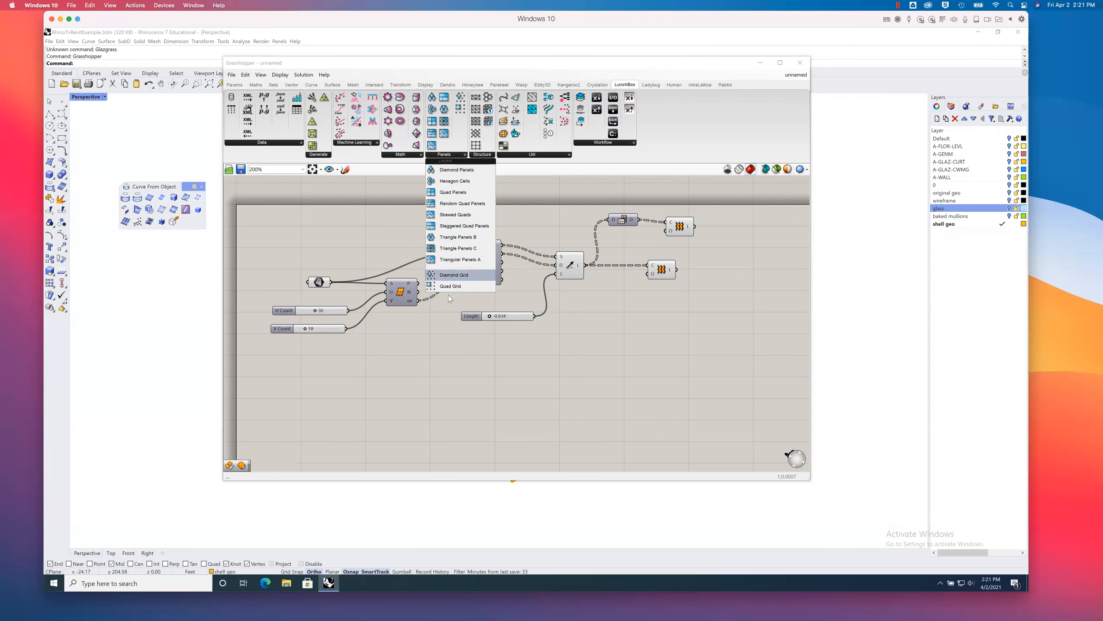
pyautogui.click(434, 336)
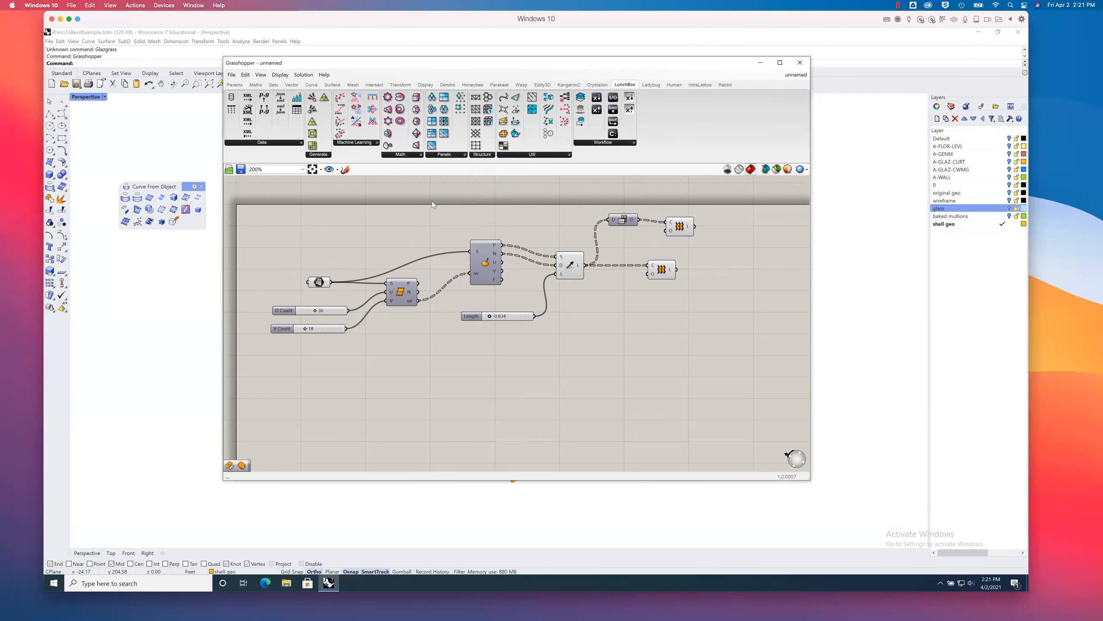
# Step: Move the Grasshopper window clear of the shell and the previewed mullion surfaces in the Perspective viewport
pyautogui.scroll(-1, 543, 231)
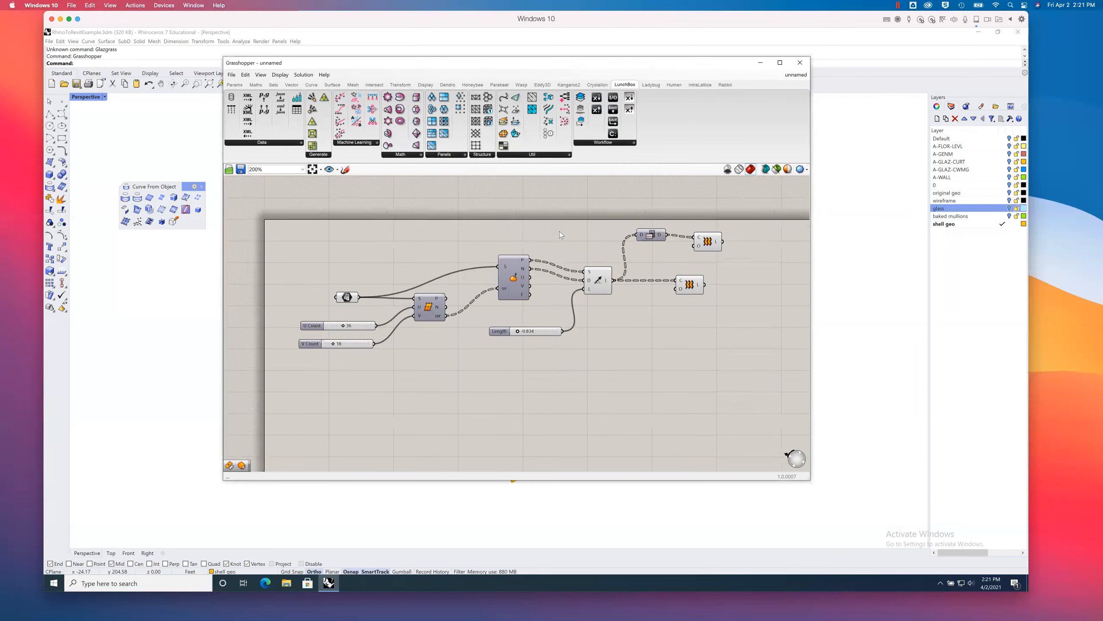
pyautogui.scroll(-4, 525, 235)
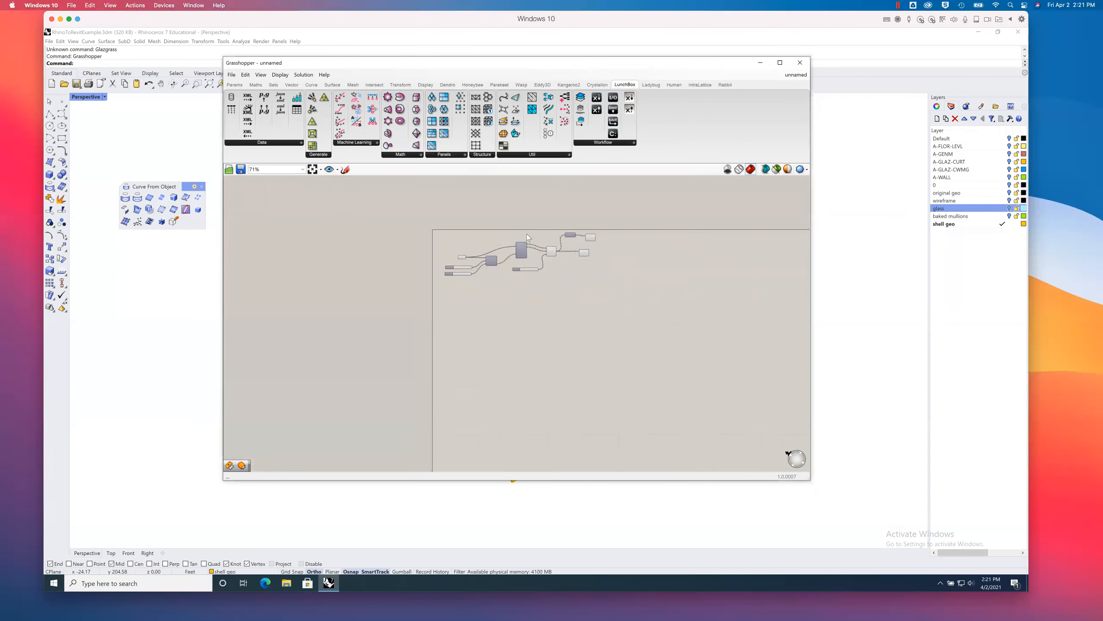
pyautogui.scroll(-1, 527, 233)
pyautogui.moveTo(523, 227); pyautogui.dragTo(498, 247, button='right')
pyautogui.scroll(5, 499, 249)
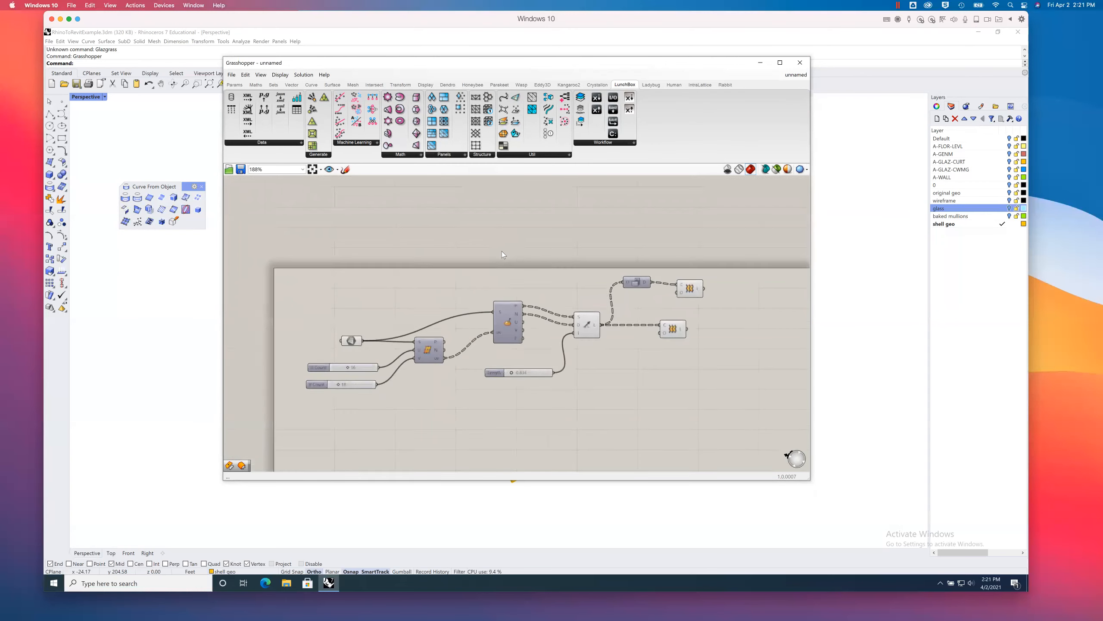
pyautogui.moveTo(472, 63); pyautogui.dragTo(624, 334)
pyautogui.moveTo(527, 215); pyautogui.dragTo(613, 122, button='right')
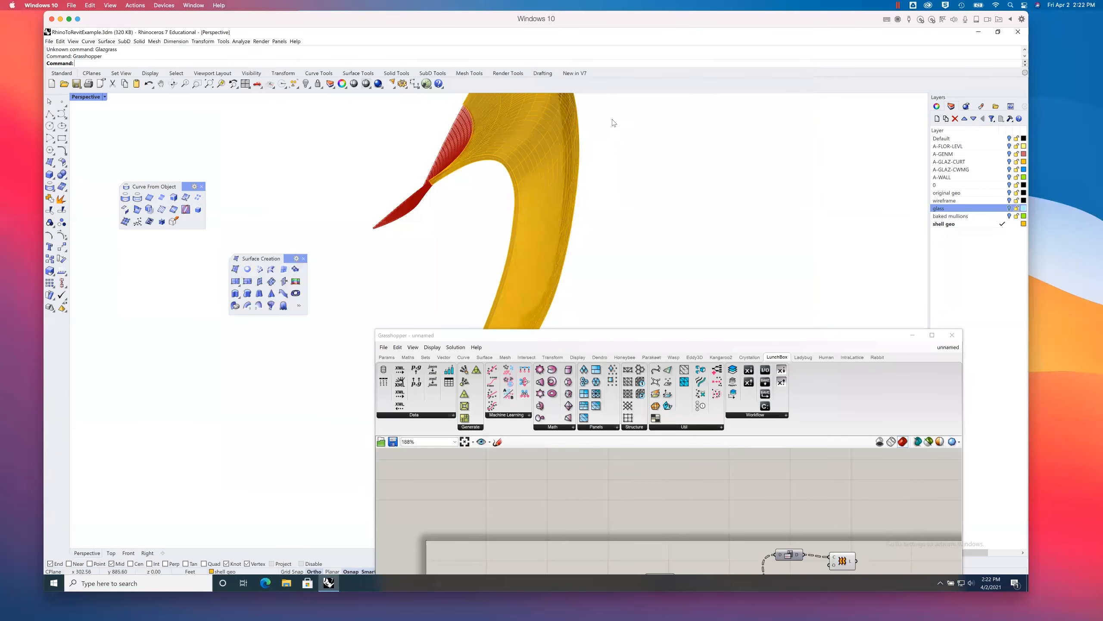
# Step: Move the Grasshopper window up over the viewport and open the saved paneling definition in it
pyautogui.moveTo(490, 193); pyautogui.dragTo(461, 202, button='right')
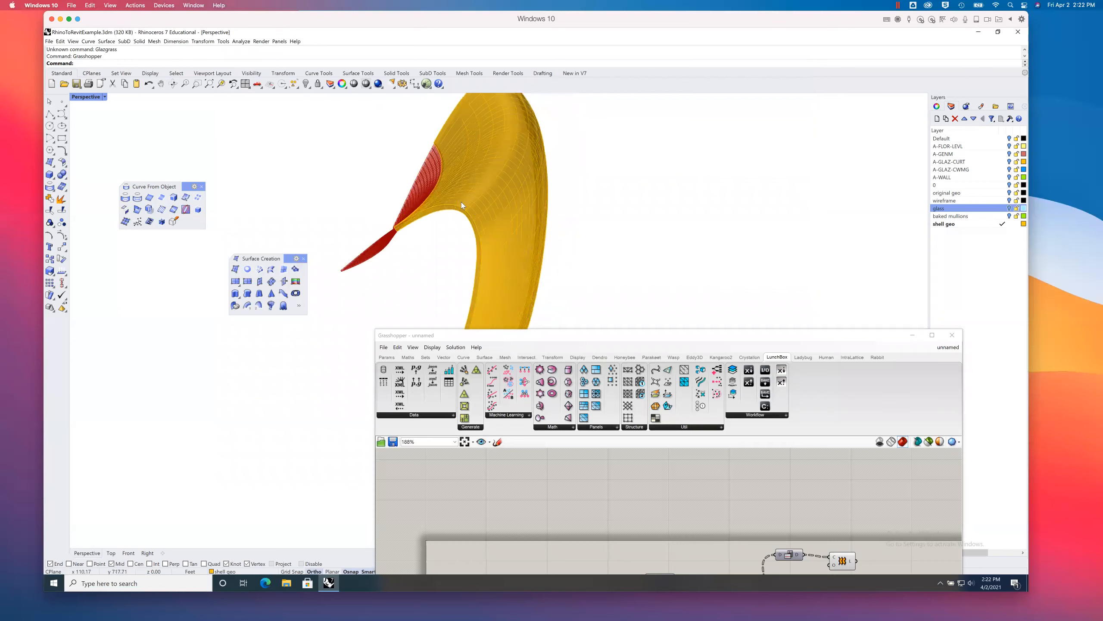
pyautogui.moveTo(469, 240); pyautogui.dragTo(475, 195, button='right')
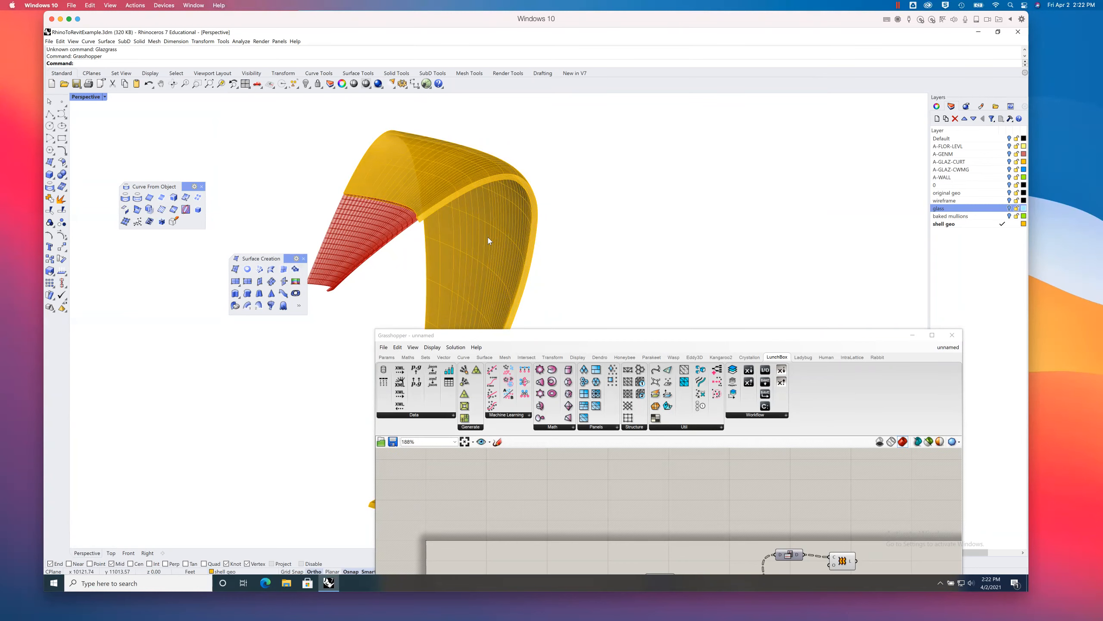
pyautogui.moveTo(584, 247); pyautogui.dragTo(596, 226, button='right')
pyautogui.moveTo(596, 335); pyautogui.dragTo(589, 138)
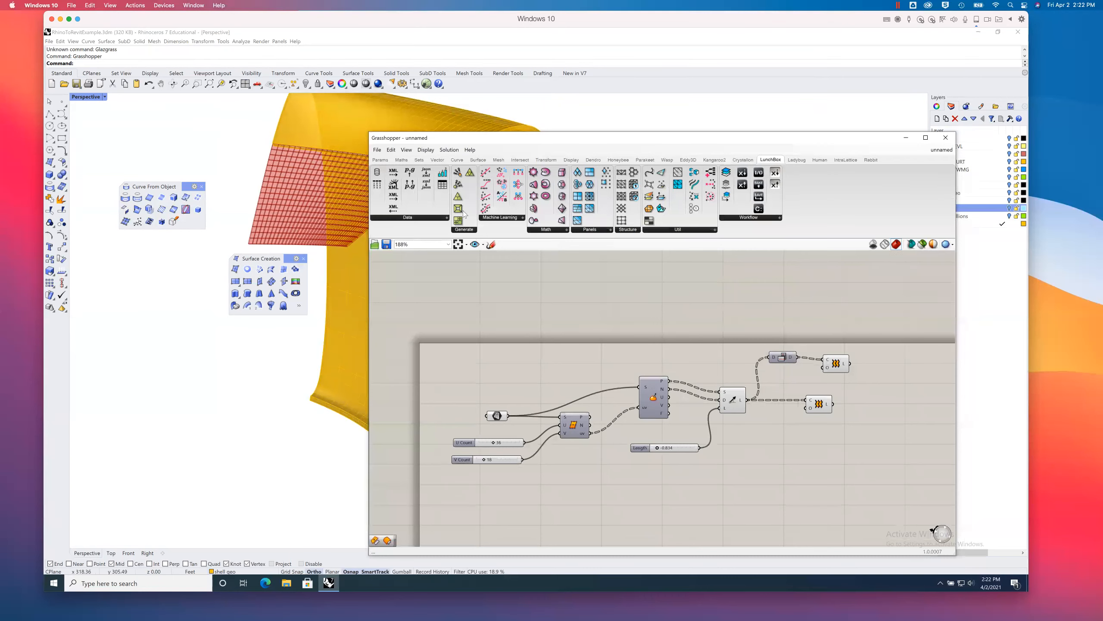
pyautogui.click(382, 160)
pyautogui.click(377, 149)
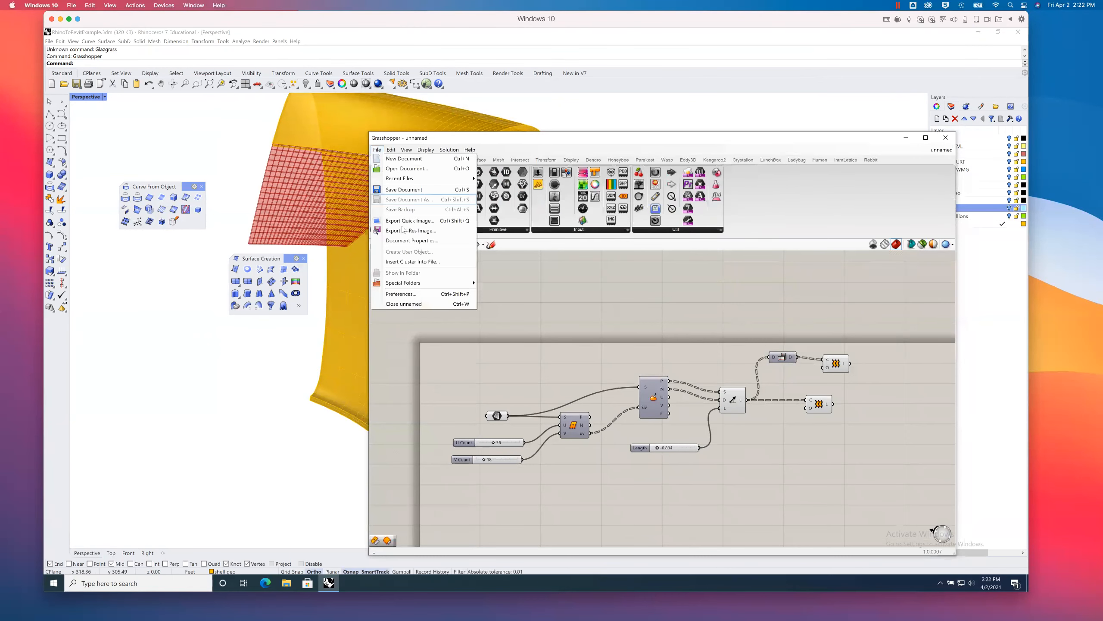
pyautogui.click(406, 168)
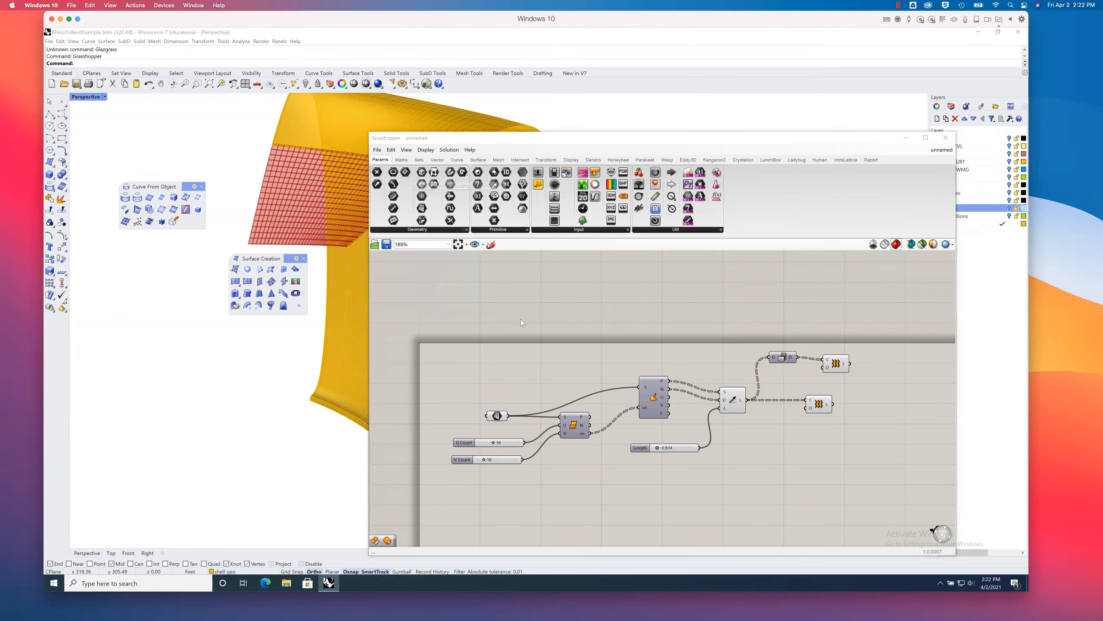
pyautogui.doubleClick(631, 326)
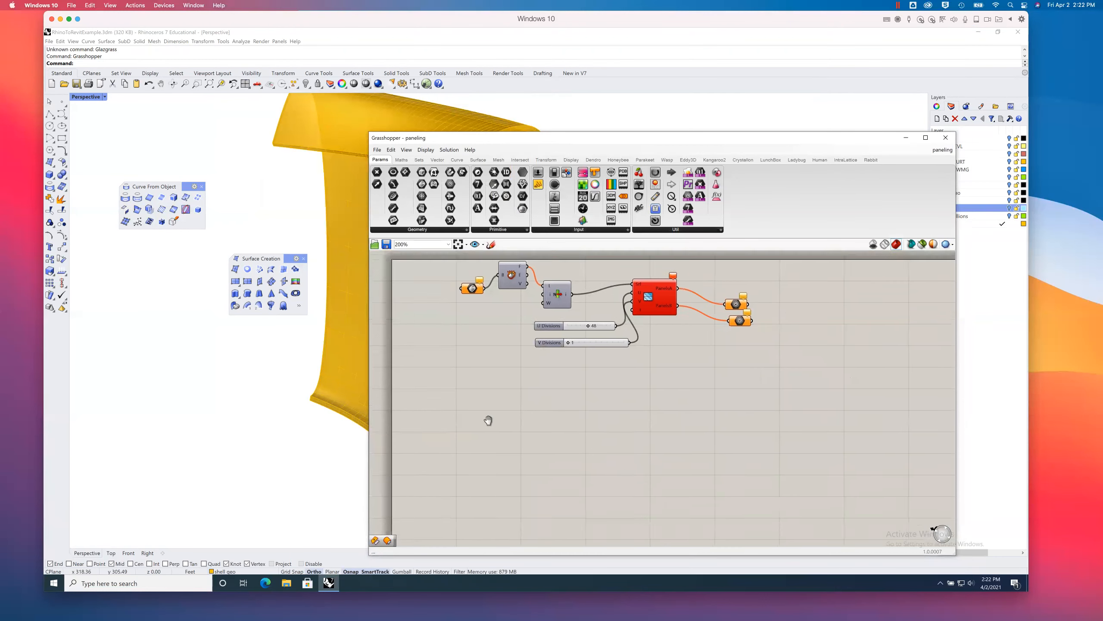
# Step: Shift the panel component slightly and line up the two output geometry parameters beside its PanelsA and PanelsB outputs
pyautogui.click(472, 306)
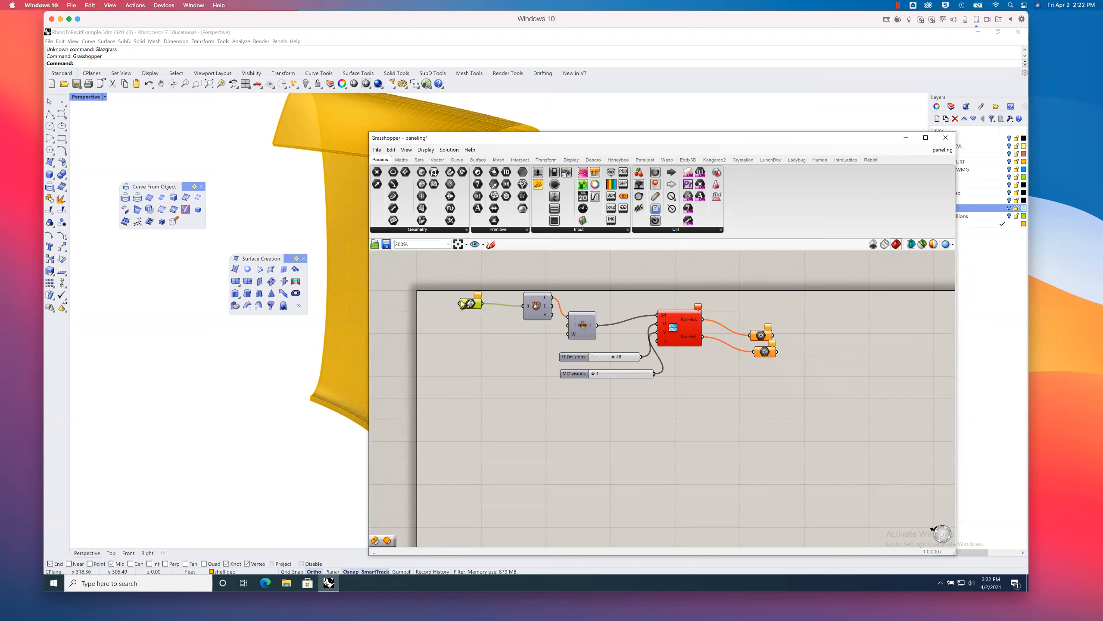
pyautogui.moveTo(470, 306); pyautogui.dragTo(471, 308)
pyautogui.moveTo(643, 307); pyautogui.dragTo(609, 319, button='right')
pyautogui.moveTo(659, 344); pyautogui.dragTo(668, 344)
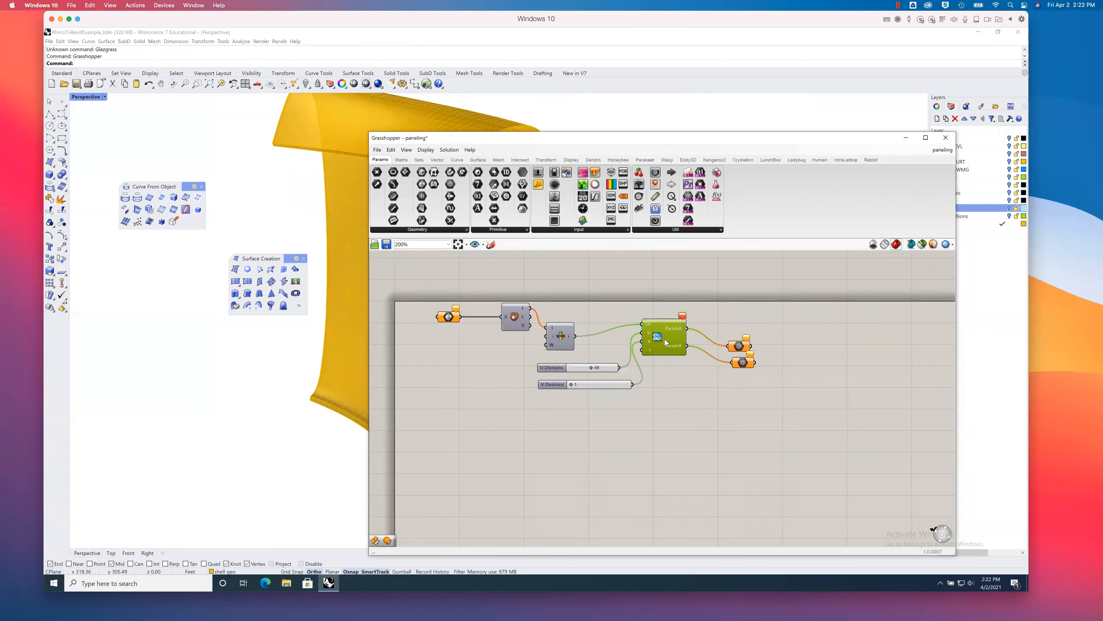
pyautogui.moveTo(739, 346)
pyautogui.mouseDown()
pyautogui.moveTo(749, 329)
pyautogui.moveTo(746, 353)
pyautogui.mouseUp()
pyautogui.click(750, 359)
pyautogui.click(793, 351)
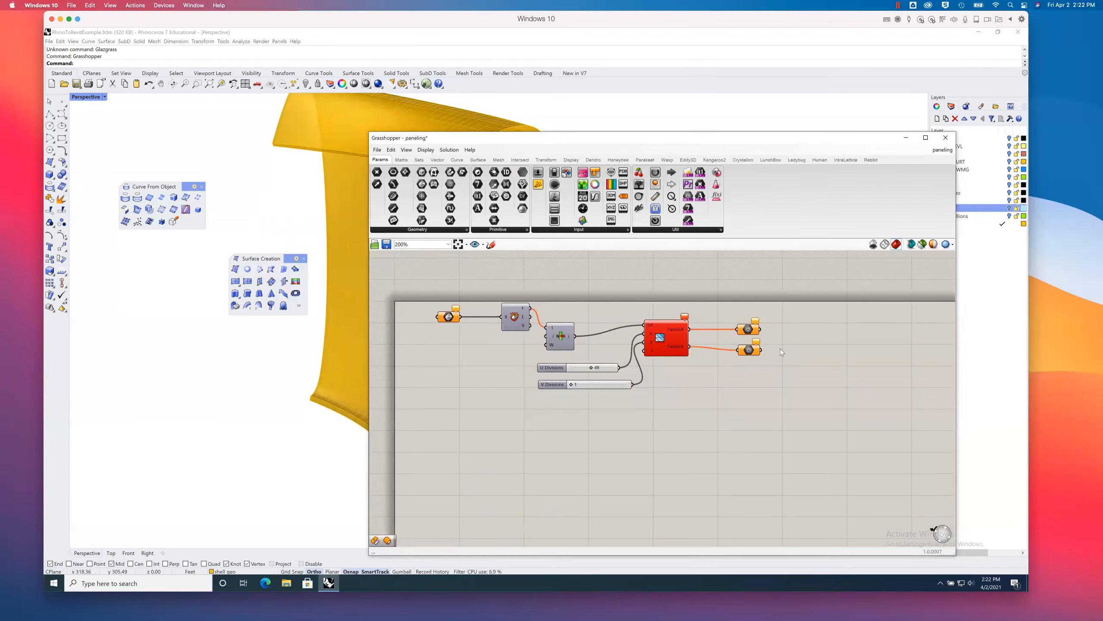
# Step: Reference the yellow shell as the single Brep of the definition's input parameter
pyautogui.moveTo(634, 306); pyautogui.dragTo(661, 312, button='right')
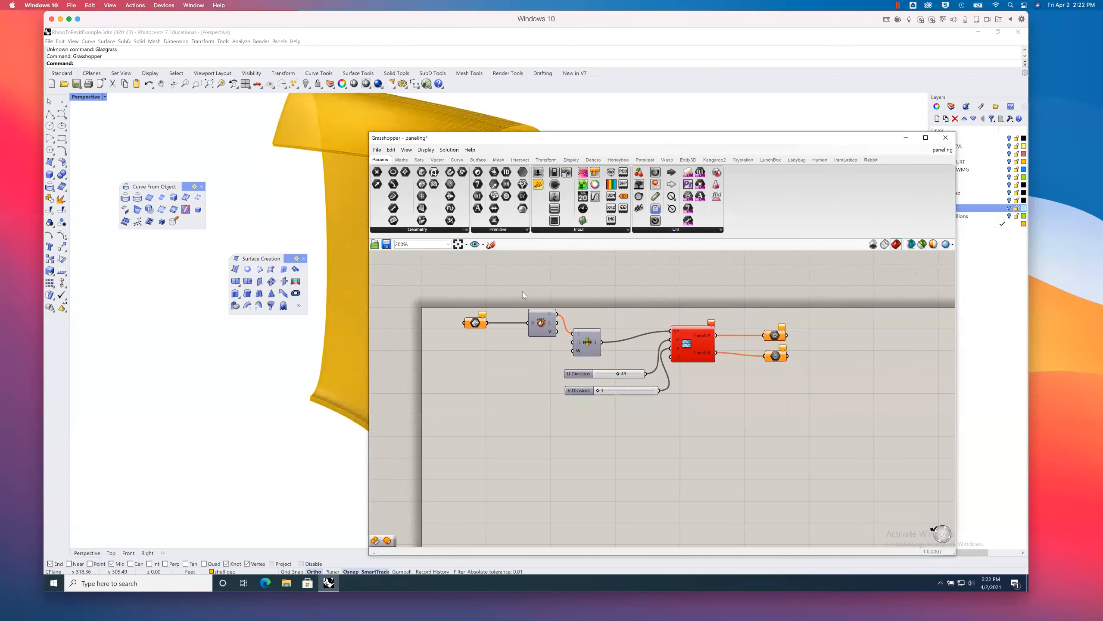
pyautogui.rightClick(475, 324)
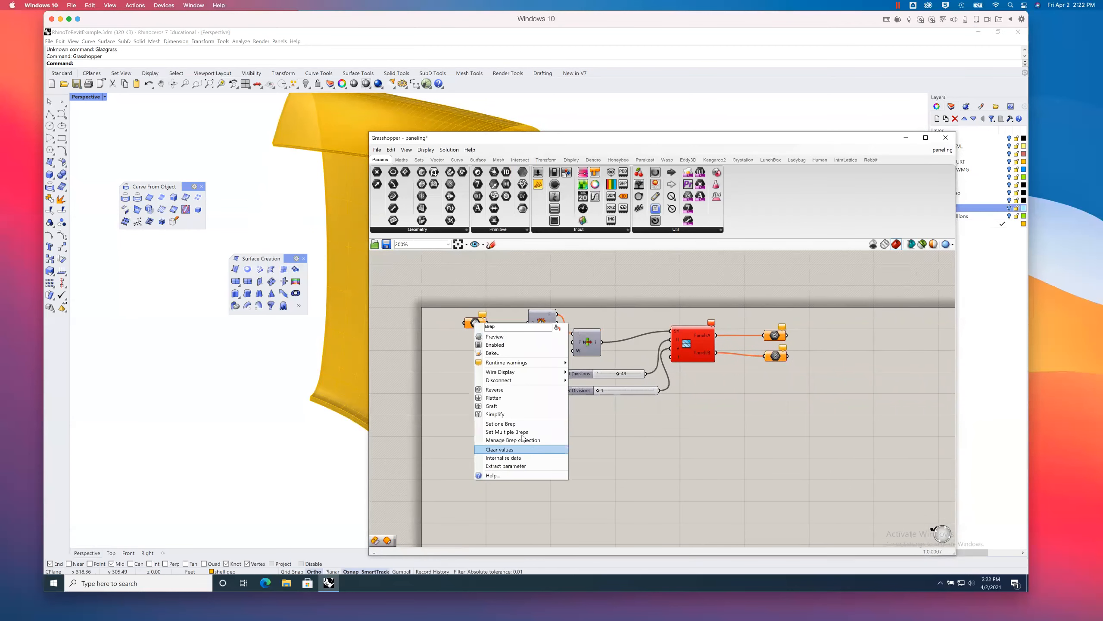
pyautogui.click(513, 424)
pyautogui.click(462, 228)
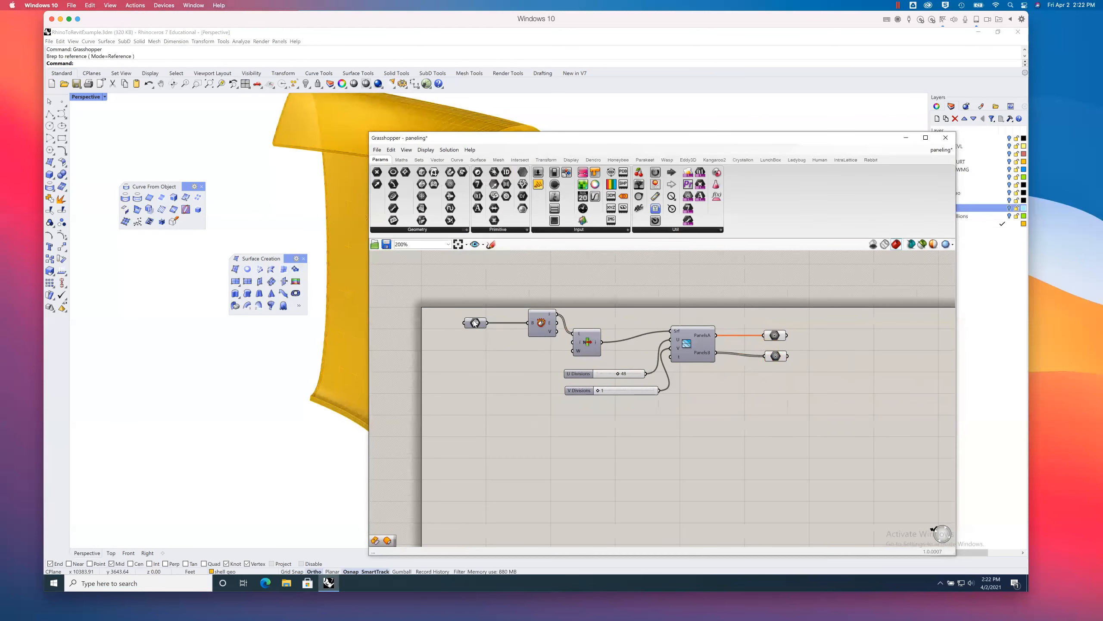
# Step: Set the List Item component's index integer to 0
pyautogui.moveTo(475, 322)
pyautogui.moveTo(551, 316)
pyautogui.rightClick(582, 343)
pyautogui.moveTo(652, 414)
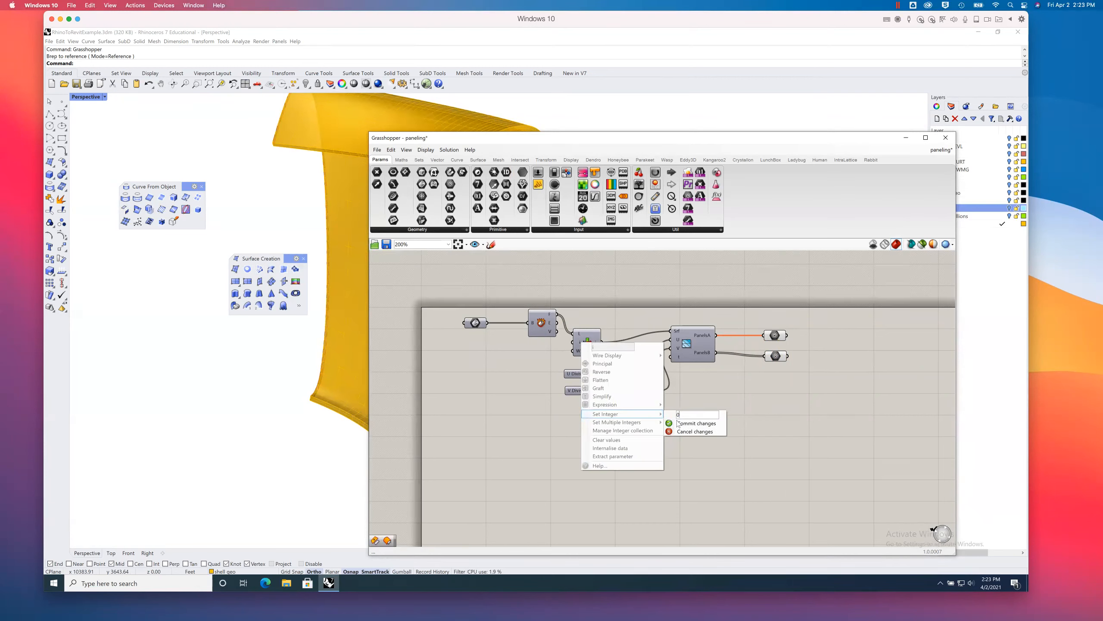
pyautogui.click(676, 423)
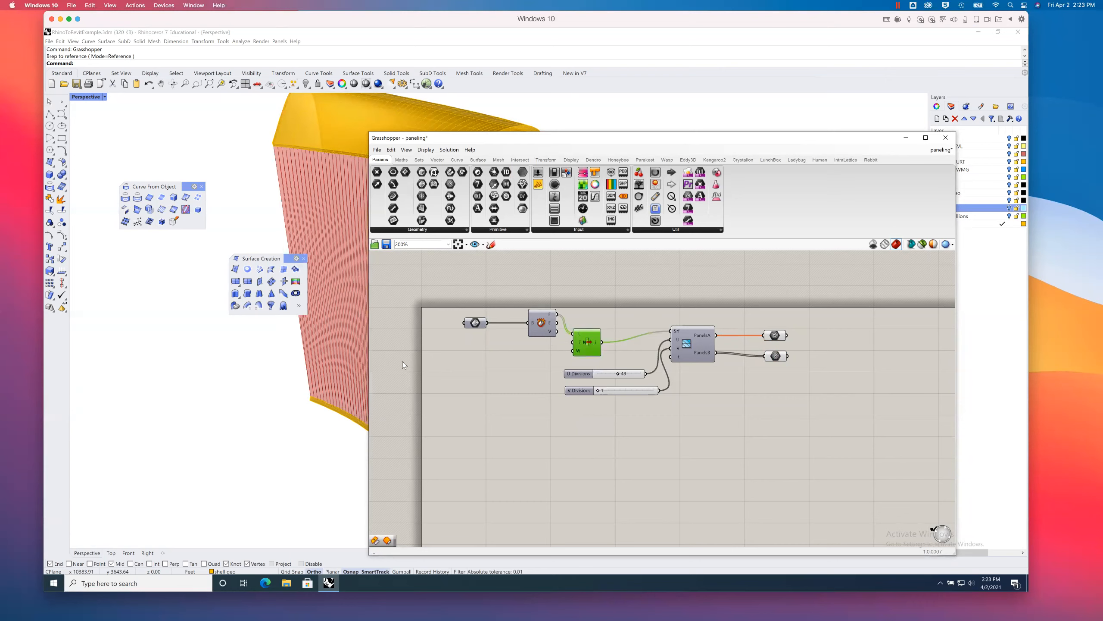
# Step: Turn on the List Item component's preview and select it to highlight the extracted face
pyautogui.moveTo(317, 373); pyautogui.dragTo(382, 337, button='right')
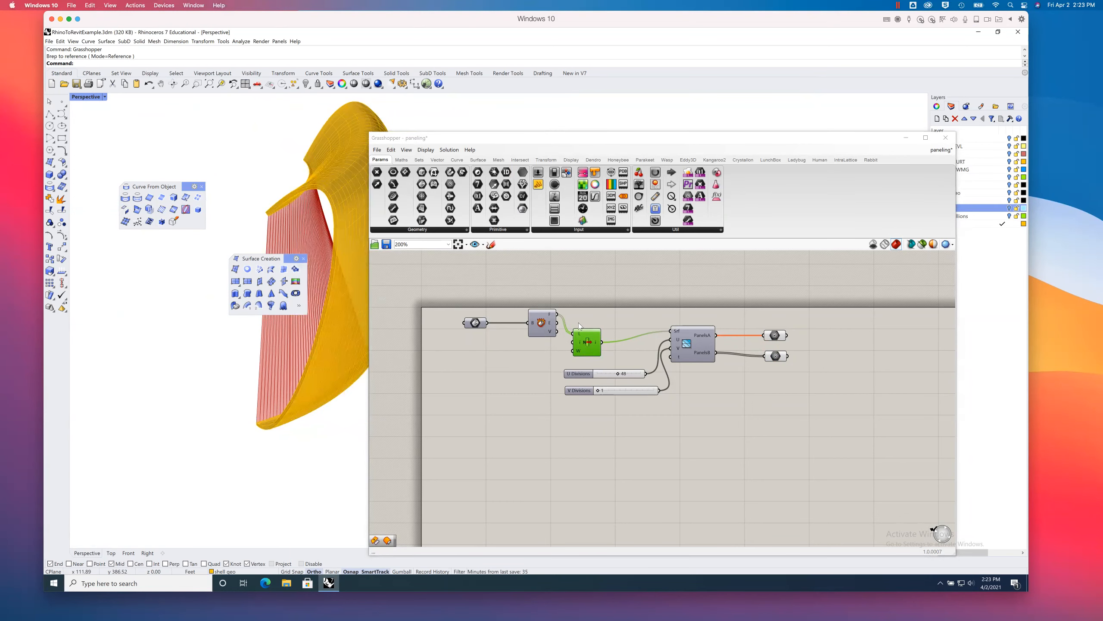
pyautogui.click(605, 305)
pyautogui.rightClick(587, 341)
pyautogui.click(601, 355)
pyautogui.click(587, 342)
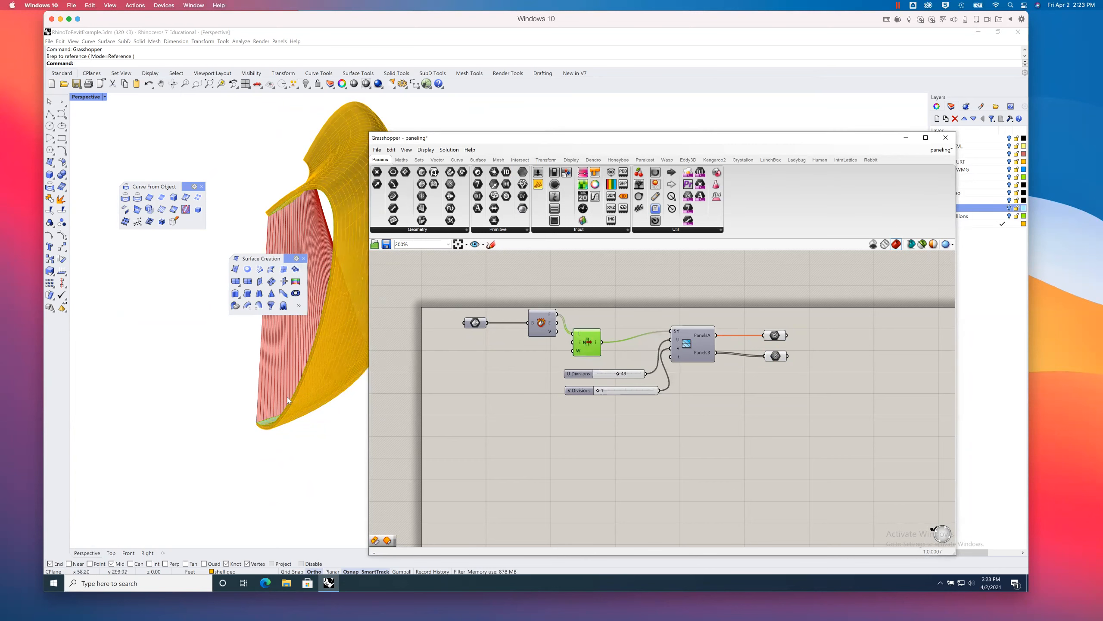
# Step: Examine the extracted shell face from several angles, with the List Item component selected and deselected
pyautogui.moveTo(253, 410); pyautogui.dragTo(296, 346, button='right')
pyautogui.scroll(3, 263, 223)
pyautogui.moveTo(268, 225); pyautogui.dragTo(336, 188, button='right')
pyautogui.keyDown('shift'); pyautogui.moveTo(280, 352); pyautogui.dragTo(314, 282, button='right'); pyautogui.keyUp('shift')
pyautogui.moveTo(282, 406); pyautogui.dragTo(288, 412, button='right')
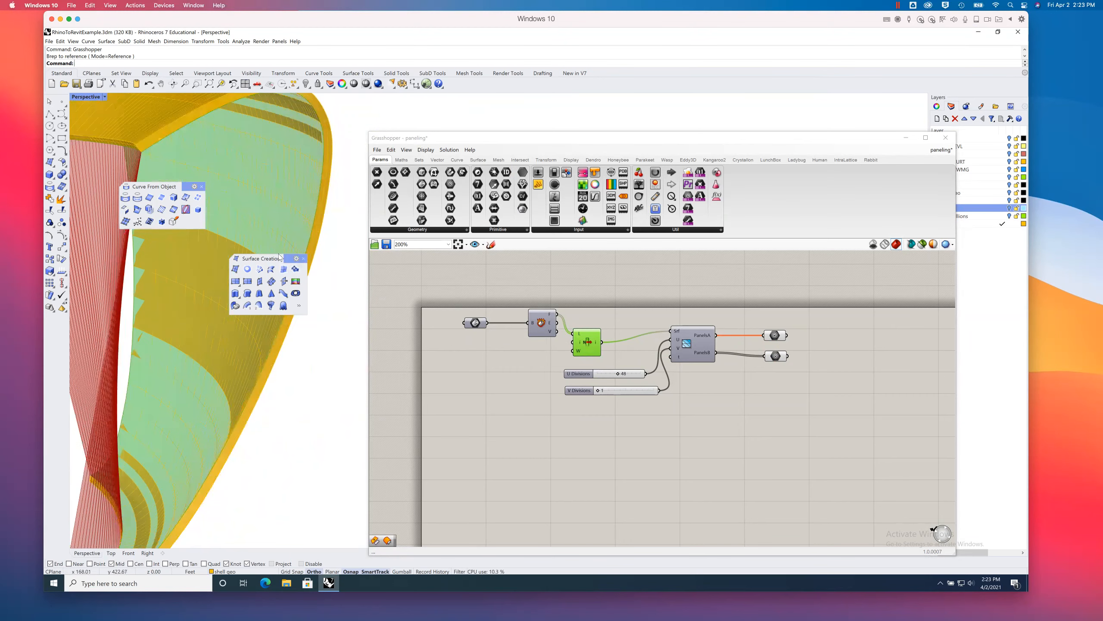
pyautogui.scroll(-4, 224, 376)
pyautogui.click(511, 367)
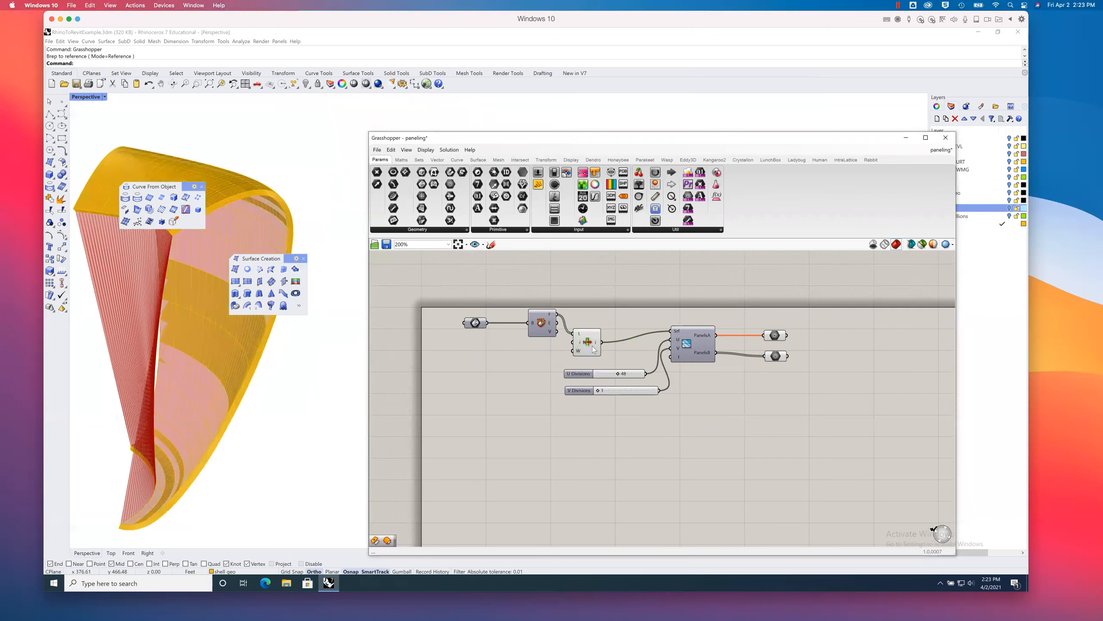
pyautogui.click(529, 367)
pyautogui.moveTo(236, 397); pyautogui.dragTo(521, 388, button='right')
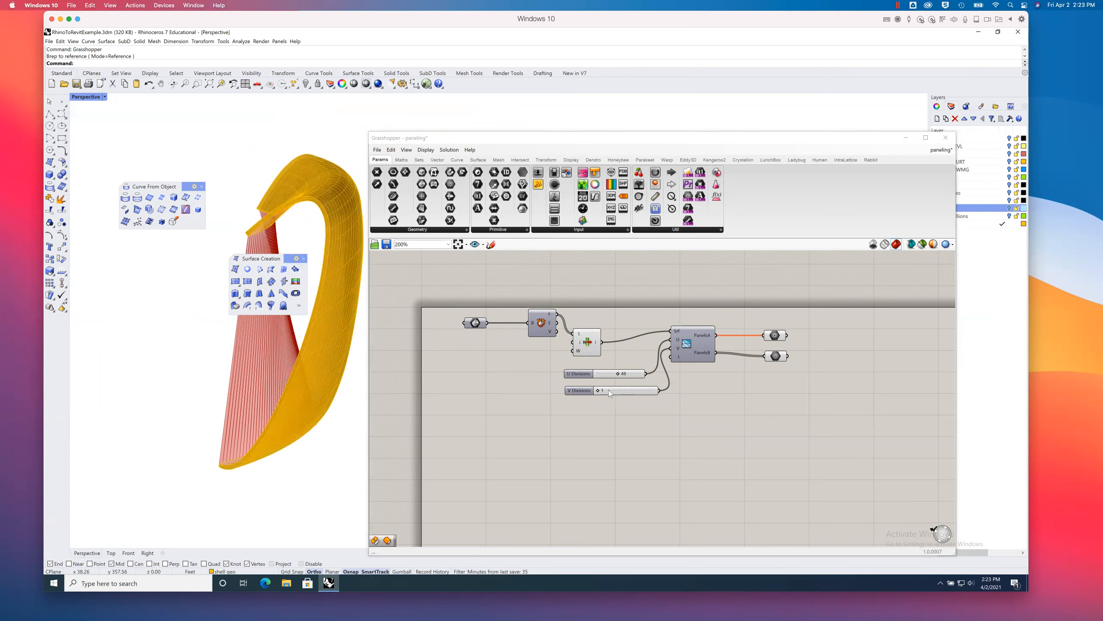
# Step: Set the V Divisions slider to 24
pyautogui.doubleClick(608, 390)
pyautogui.write('24')
pyautogui.press('Return')
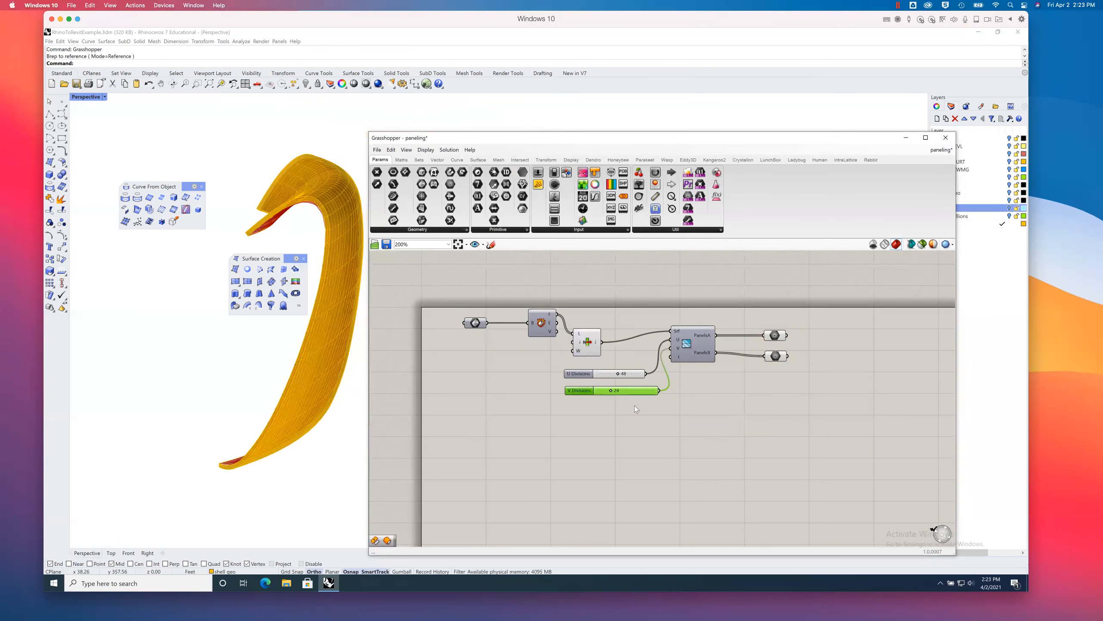
# Step: Shift the panel component away from the sliders and set the U Divisions slider to 24
pyautogui.scroll(5, 301, 411)
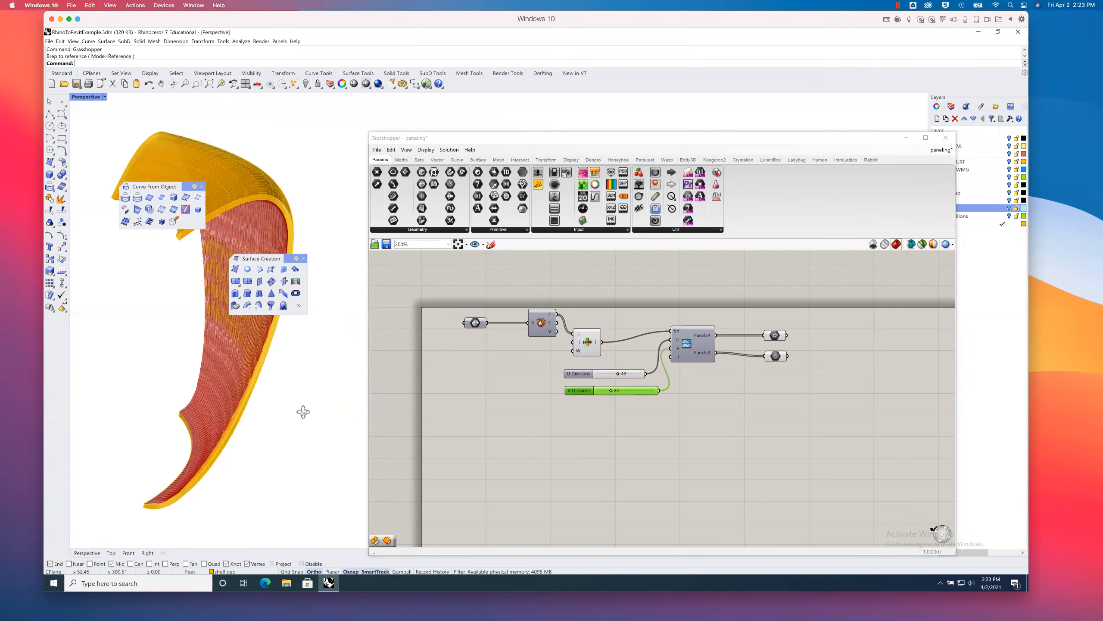
pyautogui.moveTo(330, 360); pyautogui.dragTo(265, 465, button='right')
pyautogui.scroll(4, 265, 470)
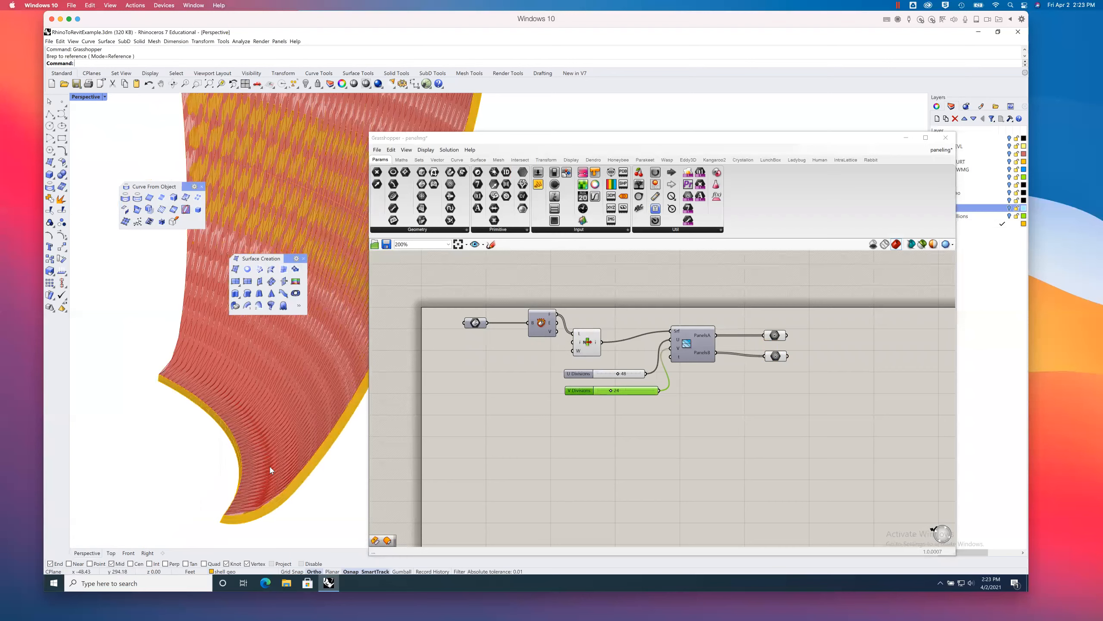
pyautogui.keyDown('shift'); pyautogui.moveTo(268, 387); pyautogui.dragTo(259, 373, button='right'); pyautogui.keyUp('shift')
pyautogui.scroll(6, 272, 375)
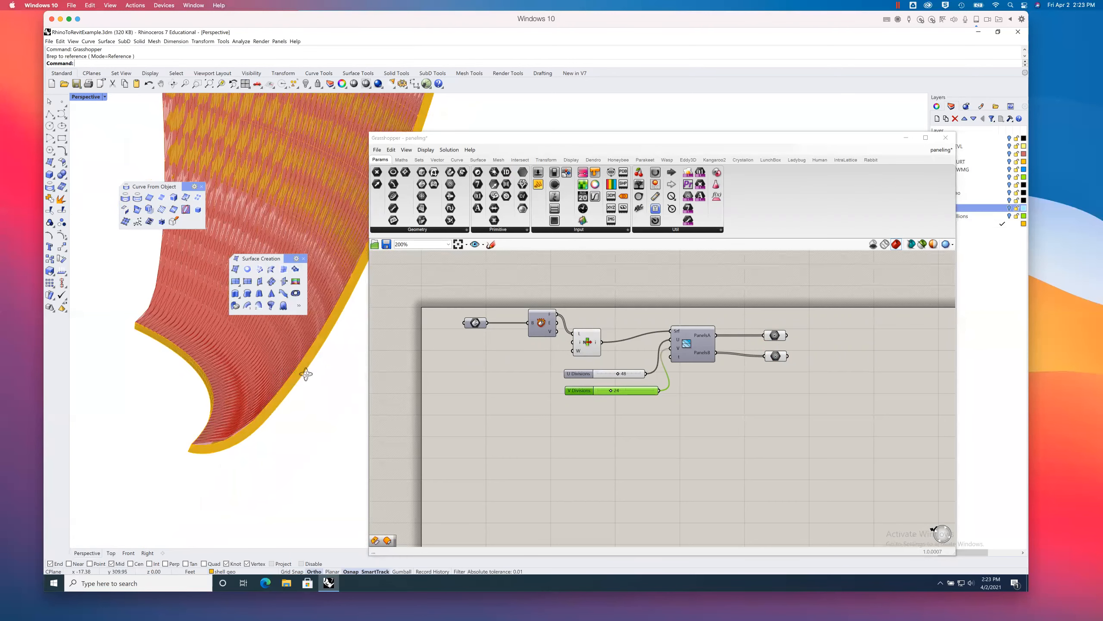
pyautogui.scroll(4, 314, 356)
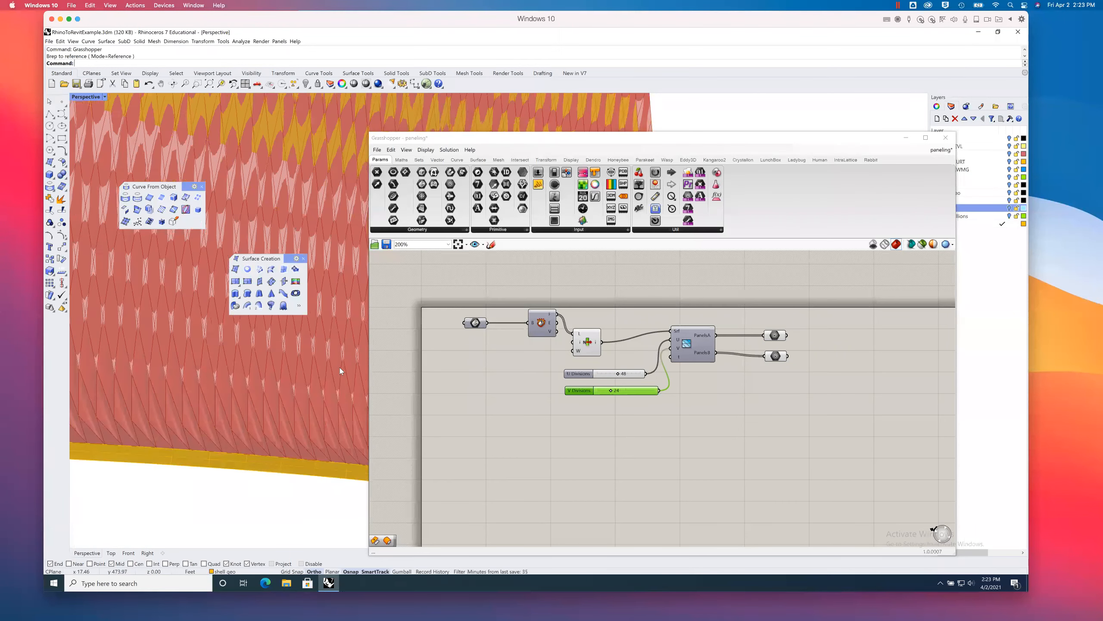
pyautogui.moveTo(692, 346); pyautogui.dragTo(710, 345)
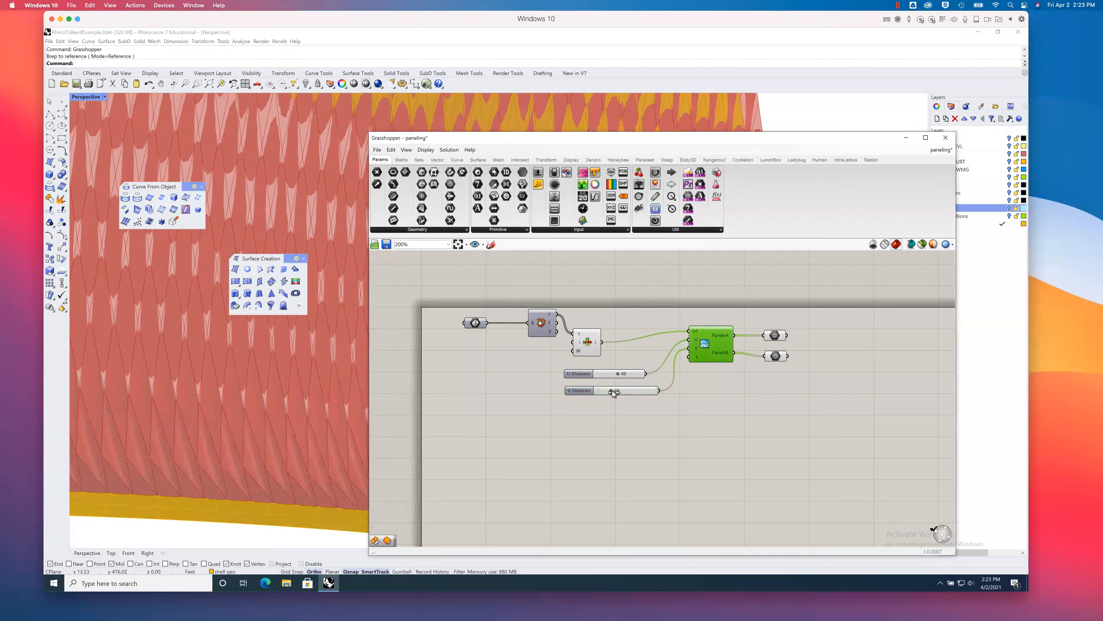
pyautogui.click(612, 374)
pyautogui.doubleClick(612, 373)
pyautogui.write('24')
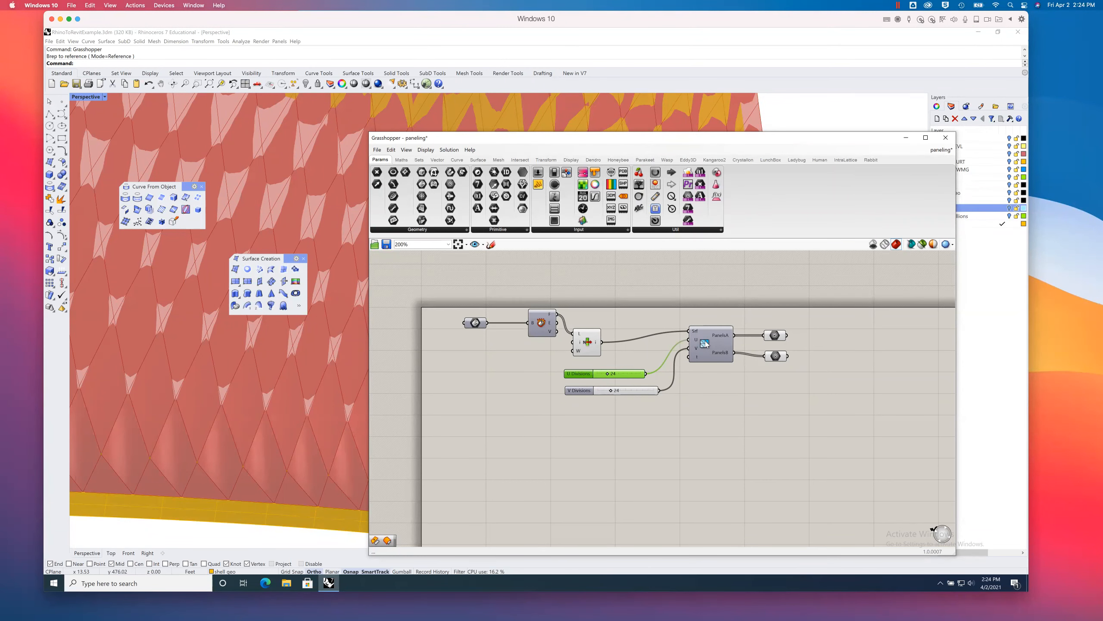
# Step: Move the Grasshopper window clear of the layer list and add a layer named "freshly baked quad panels"
pyautogui.moveTo(260, 322); pyautogui.dragTo(262, 452, button='right')
pyautogui.moveTo(303, 221)
pyautogui.keyDown('shift'); pyautogui.mouseDown(button='right')
pyautogui.moveTo(266, 365)
pyautogui.moveTo(288, 211)
pyautogui.mouseUp(button='right'); pyautogui.keyUp('shift')
pyautogui.scroll(-4, 263, 356)
pyautogui.moveTo(669, 140); pyautogui.dragTo(603, 137)
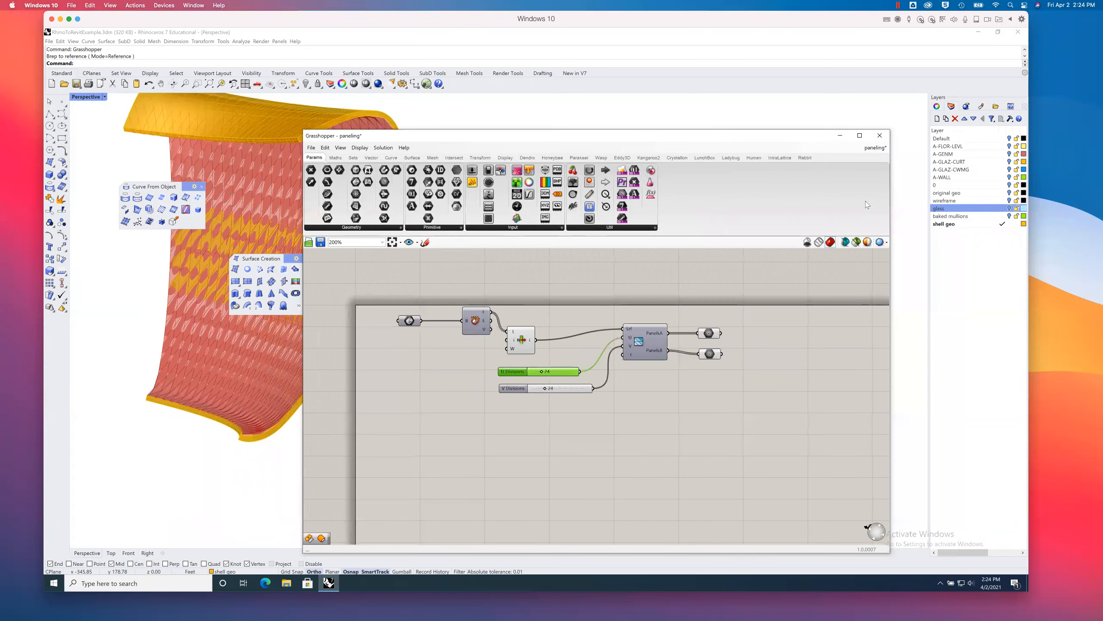
pyautogui.click(957, 226)
pyautogui.click(937, 119)
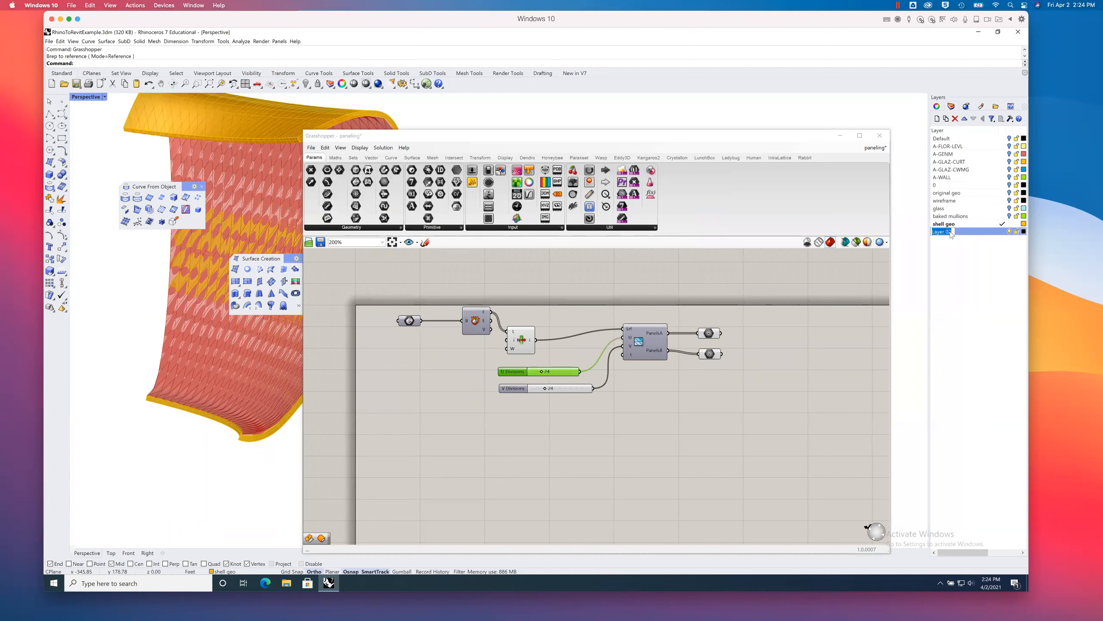
pyautogui.write('freshly baked quad panels')
pyautogui.press('Return')
# Step: Set the color of the freshly baked quad panels layer to red
pyautogui.click(1024, 231)
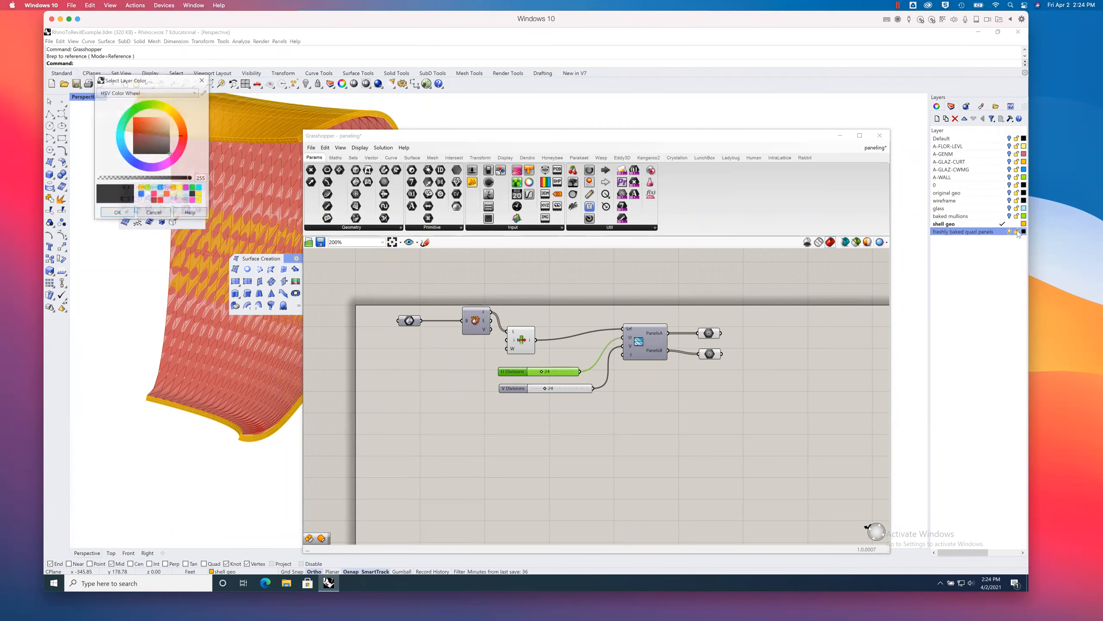
pyautogui.click(156, 199)
pyautogui.click(117, 213)
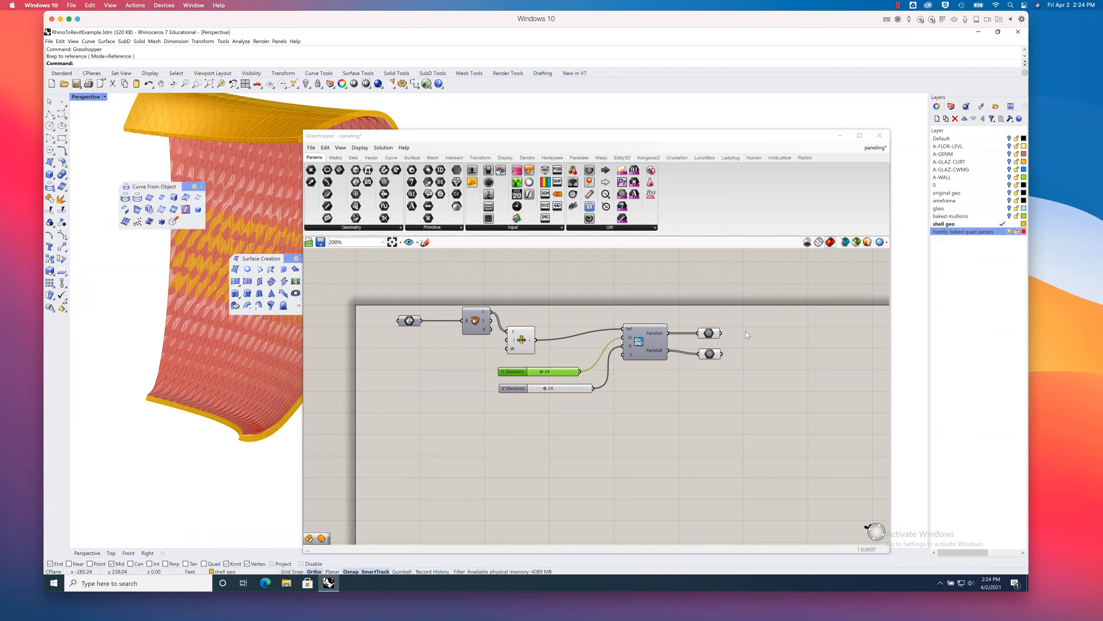
# Step: Bake the PanelsA geometry parameter onto the "freshly baked quad panels" layer
pyautogui.click(673, 311)
pyautogui.click(711, 334)
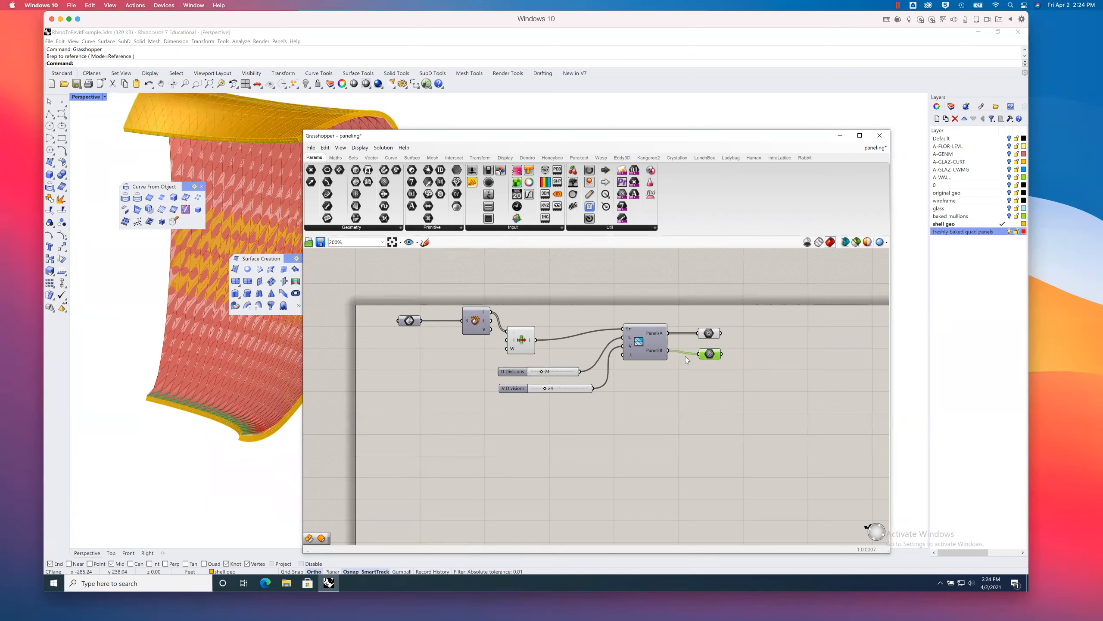
pyautogui.moveTo(655, 352)
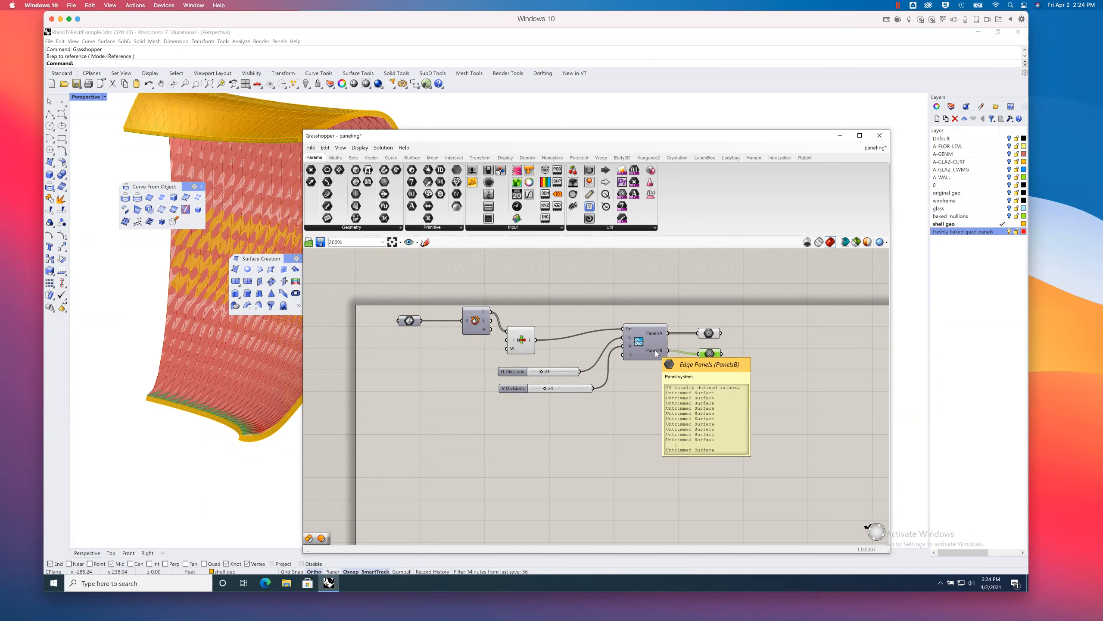
pyautogui.rightClick(709, 333)
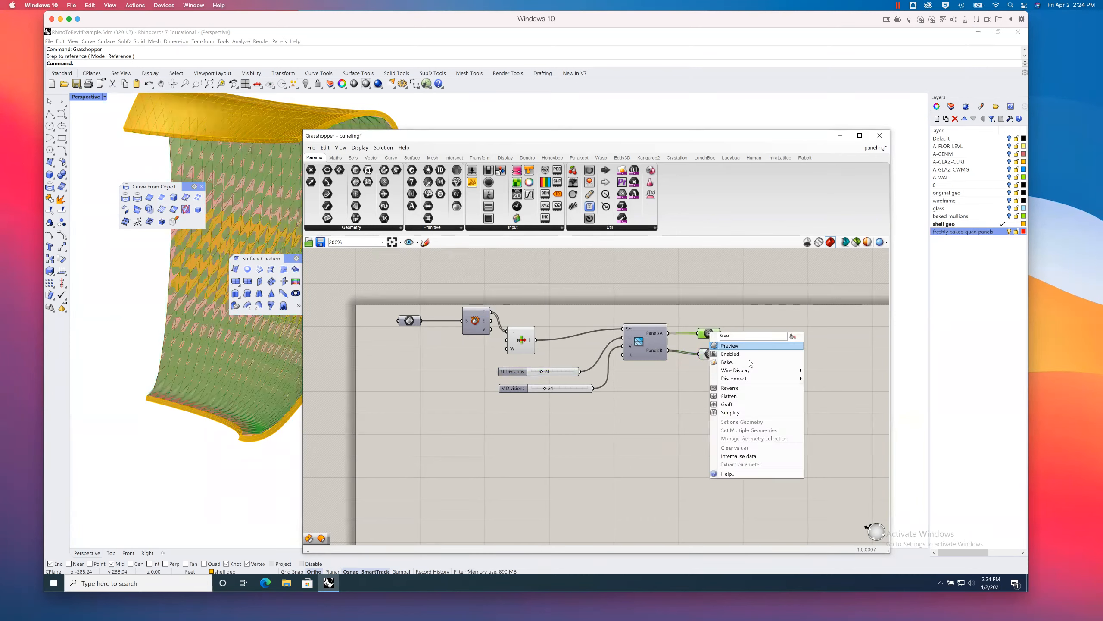
pyautogui.click(735, 363)
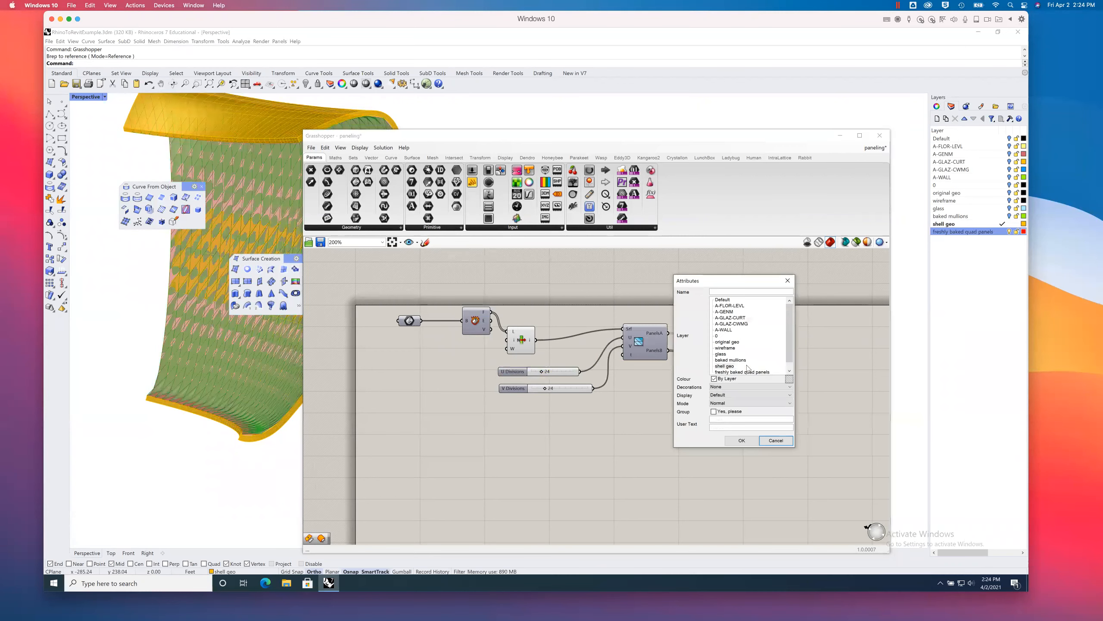
pyautogui.moveTo(789, 361); pyautogui.dragTo(790, 368)
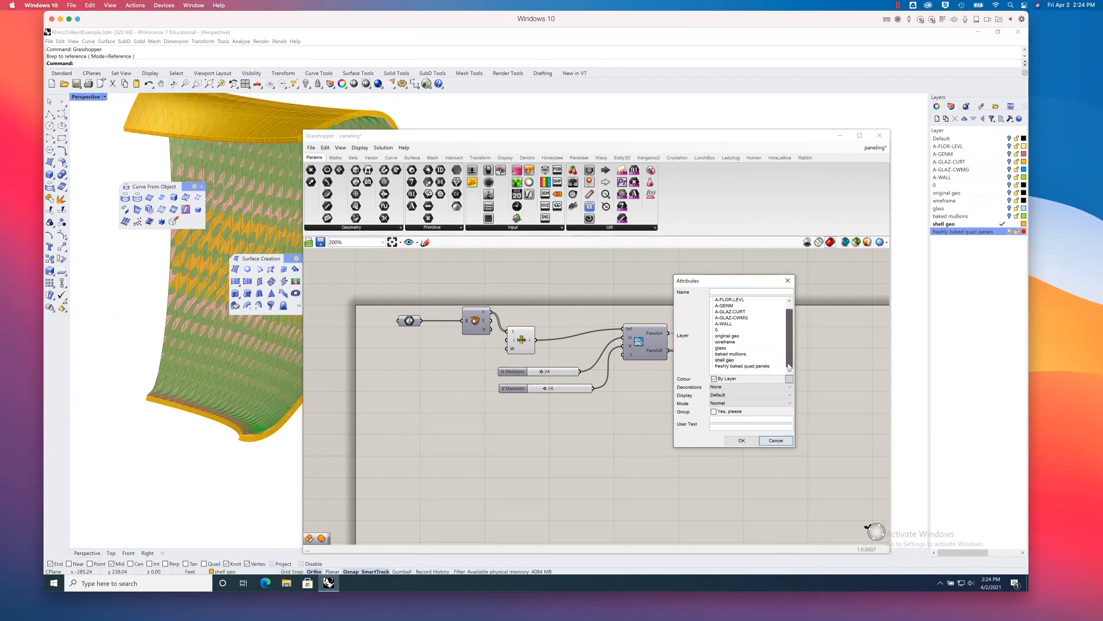
pyautogui.click(734, 366)
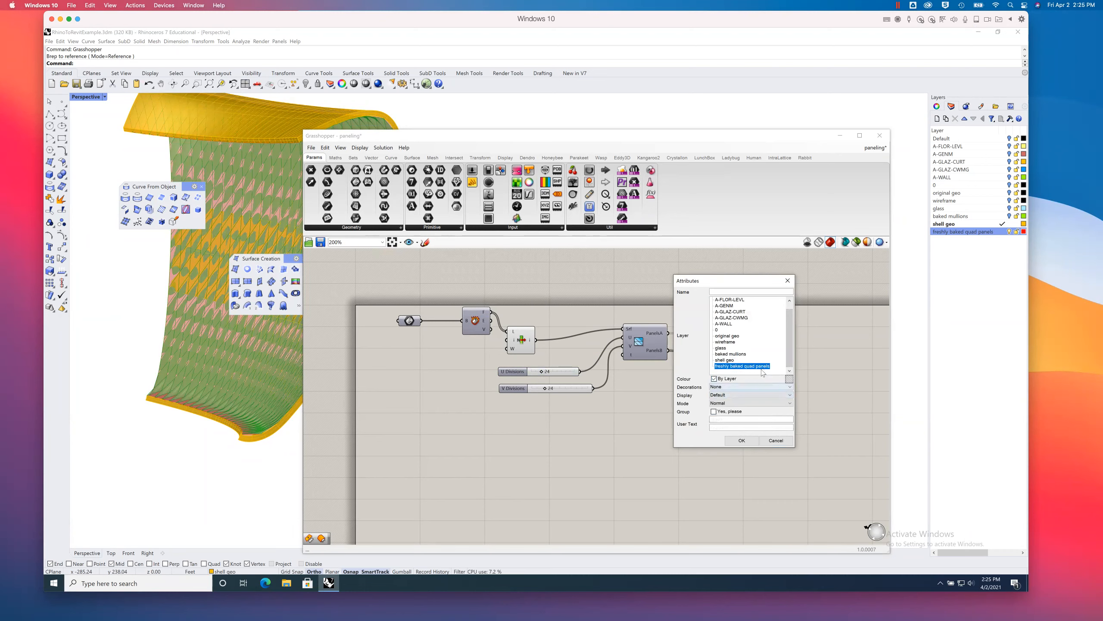
pyautogui.click(742, 441)
# Step: Bake the PanelsB geometry parameter into Rhino and deselect it on the canvas
pyautogui.click(711, 354)
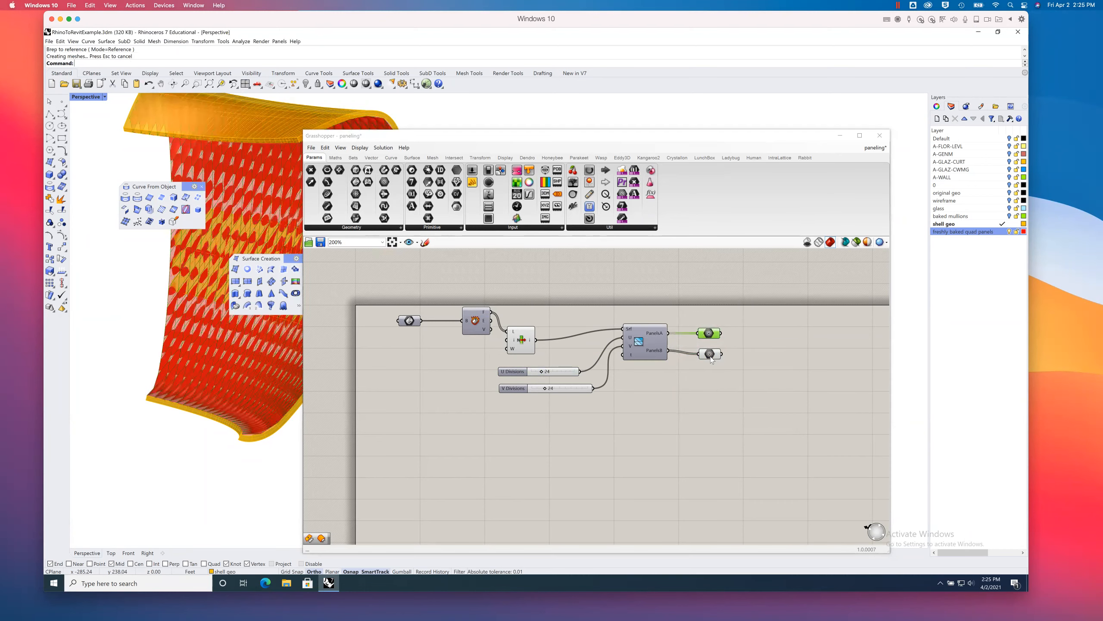
pyautogui.rightClick(711, 355)
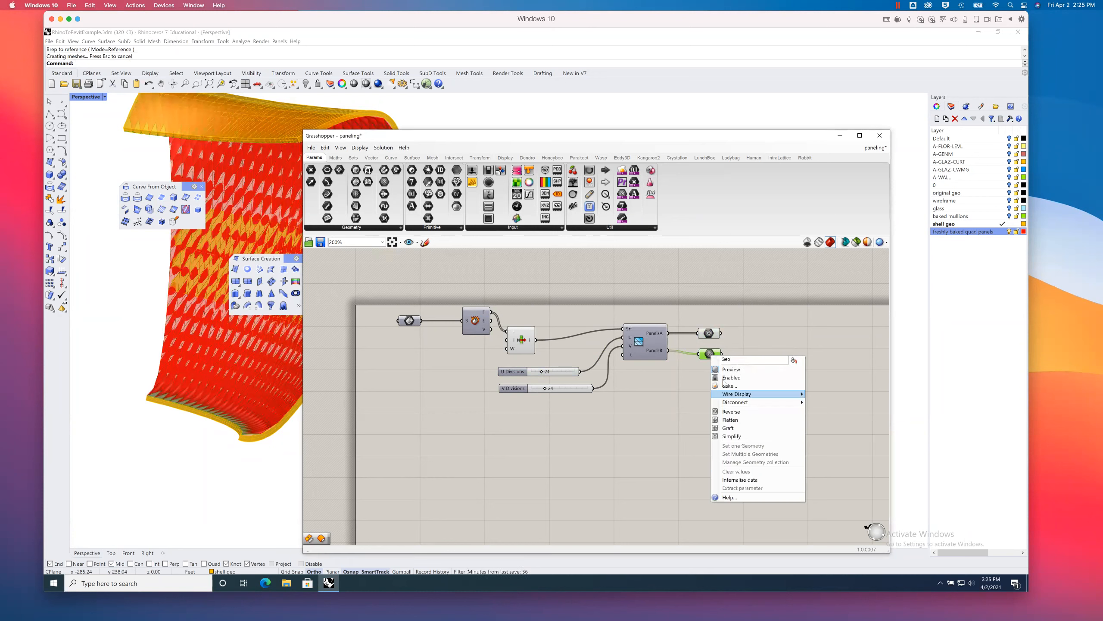
pyautogui.click(727, 386)
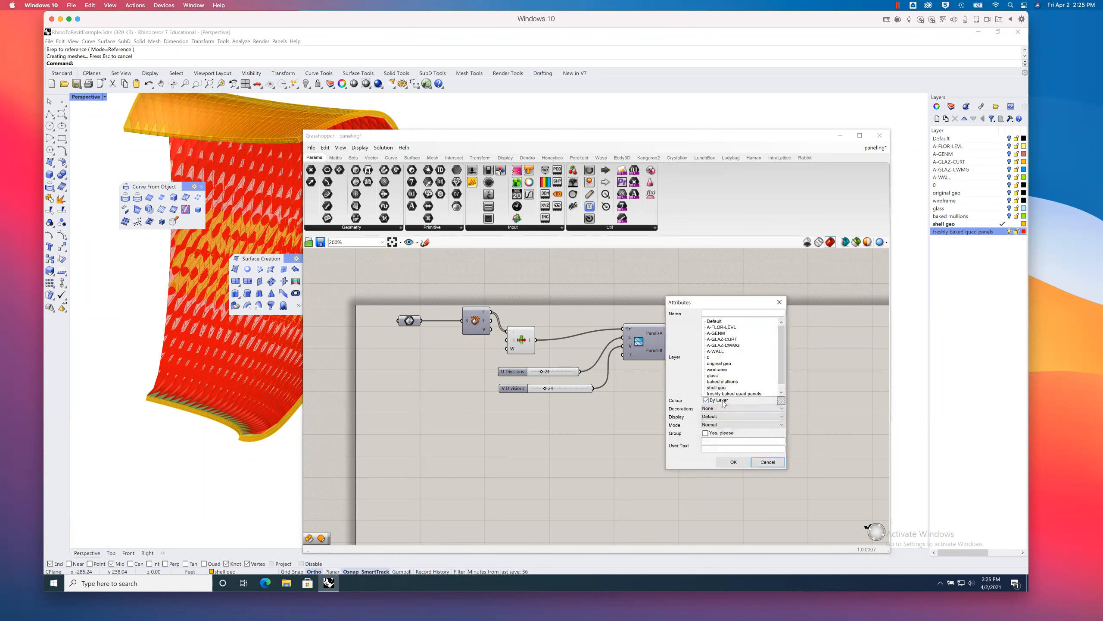
pyautogui.click(733, 462)
pyautogui.click(688, 416)
# Step: Replace the List Item component's index integer to switch the paneling to the next shell face
pyautogui.moveTo(537, 386); pyautogui.dragTo(601, 382, button='right')
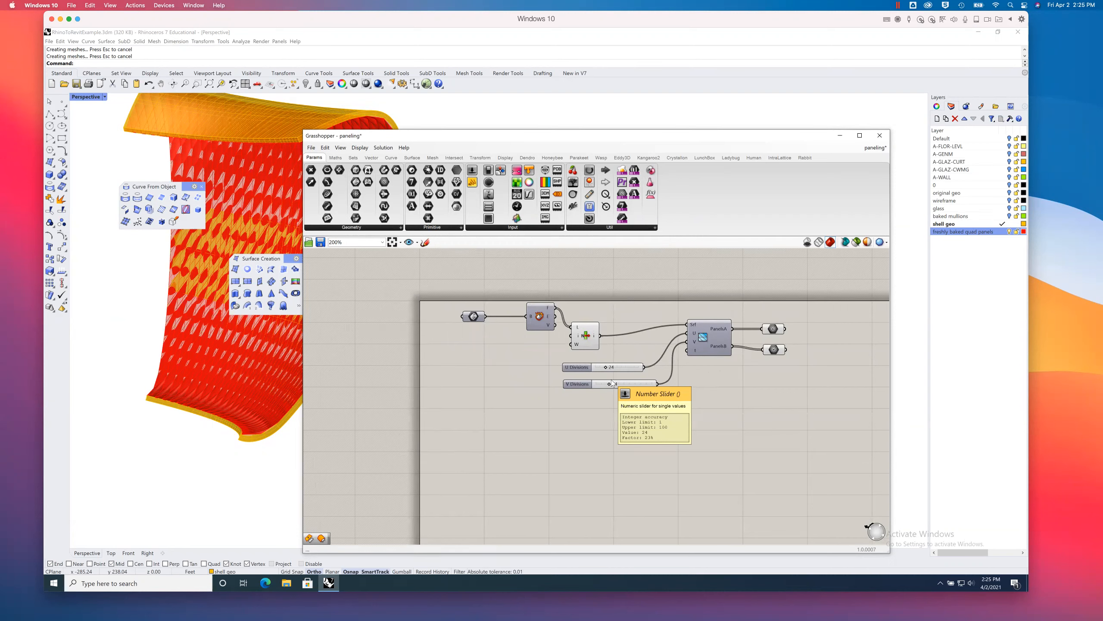
pyautogui.rightClick(578, 337)
pyautogui.moveTo(610, 409)
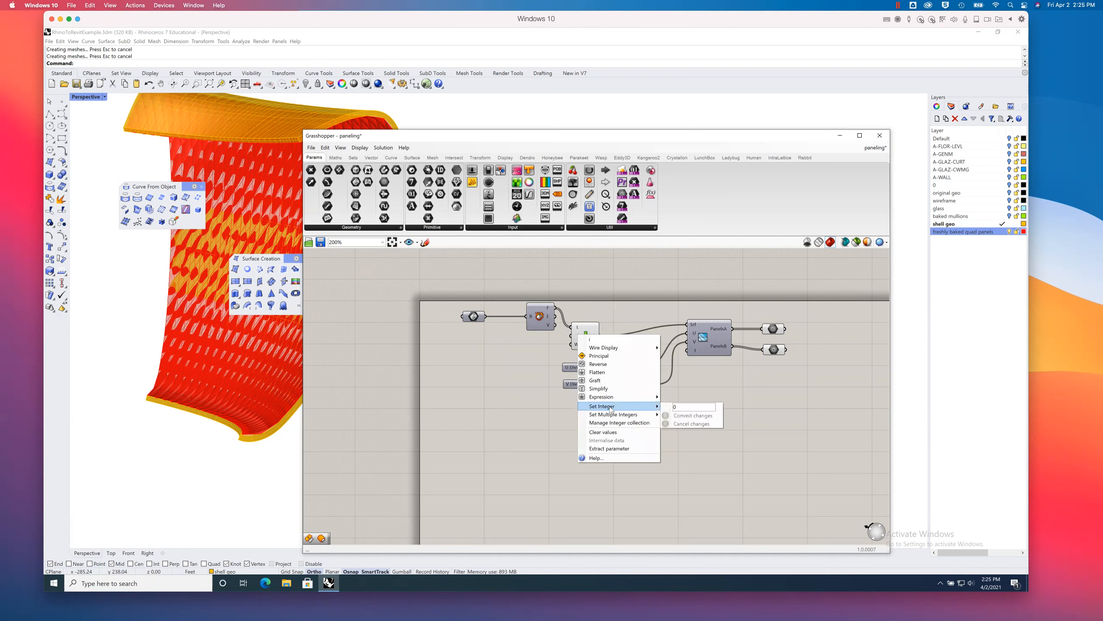
pyautogui.moveTo(681, 407); pyautogui.dragTo(662, 405)
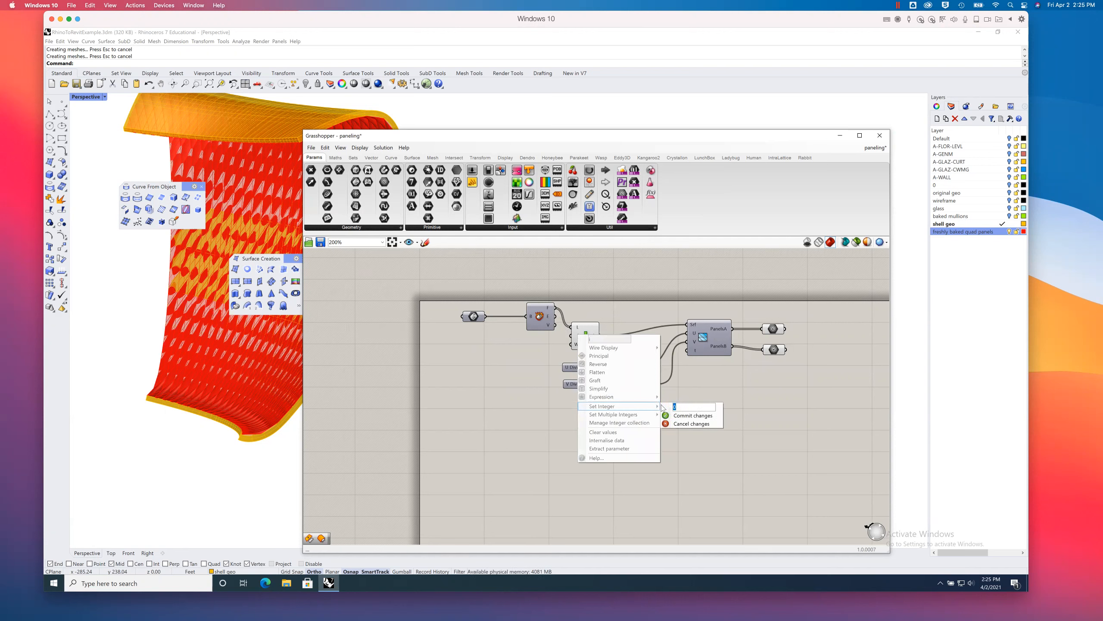
pyautogui.press('BackSpace')
pyautogui.click(683, 416)
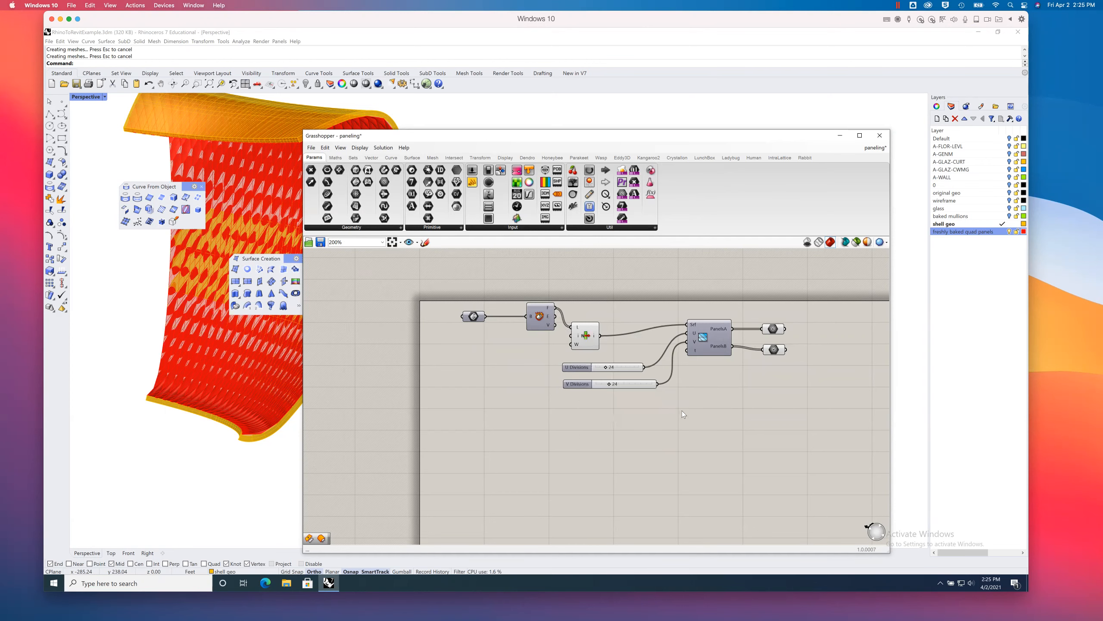
# Step: Bake the newly selected face's PanelsA geometry onto the "freshly baked quad panels" layer
pyautogui.moveTo(616, 288); pyautogui.dragTo(619, 313, button='right')
pyautogui.moveTo(213, 371); pyautogui.dragTo(240, 385, button='right')
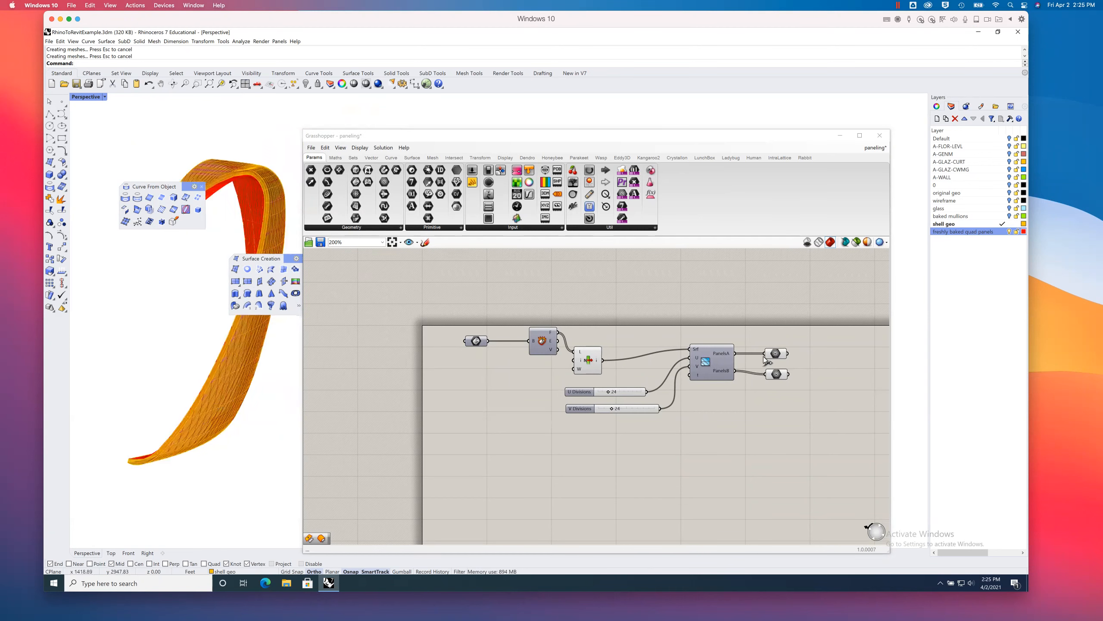
pyautogui.click(780, 354)
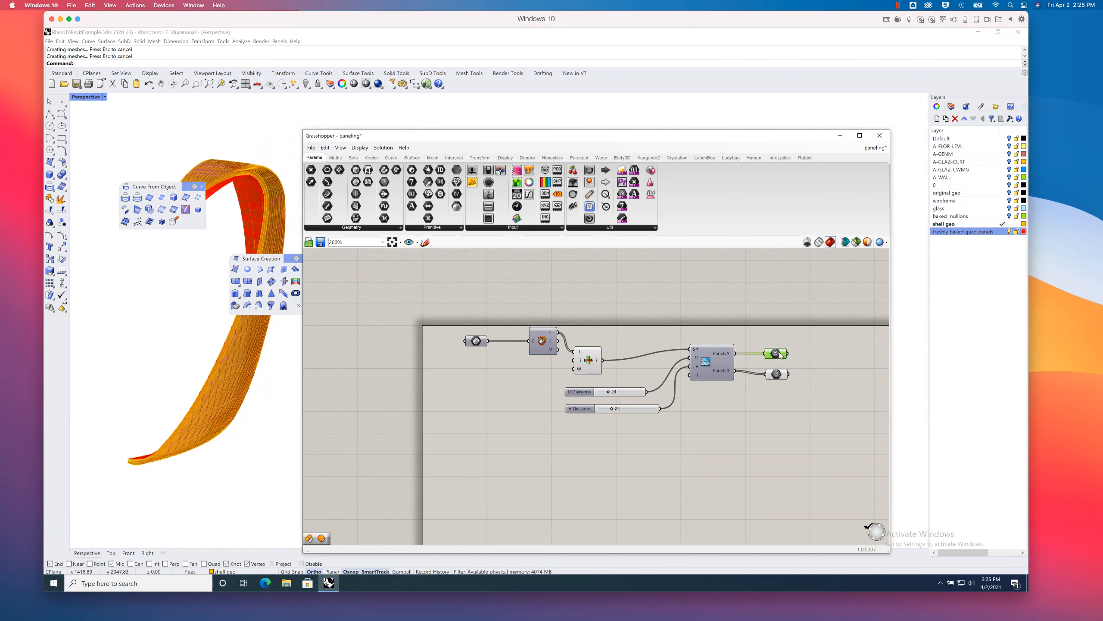
pyautogui.rightClick(780, 355)
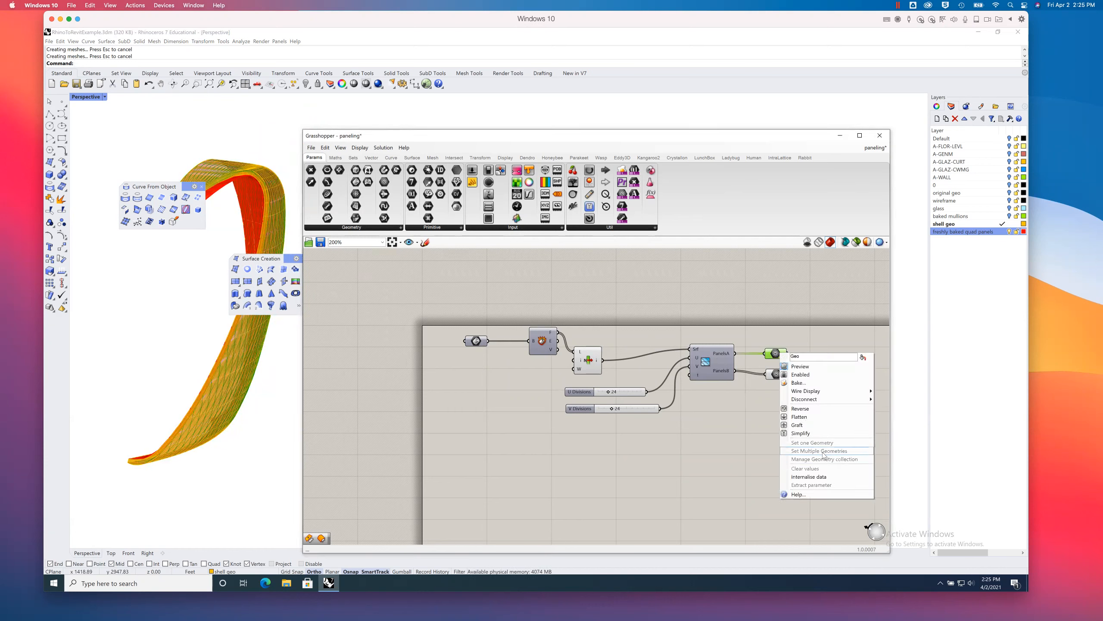
pyautogui.click(788, 382)
pyautogui.click(807, 393)
pyautogui.click(808, 463)
# Step: Bake the same face's PanelsB geometry and deselect the parameter
pyautogui.click(777, 374)
pyautogui.rightClick(778, 375)
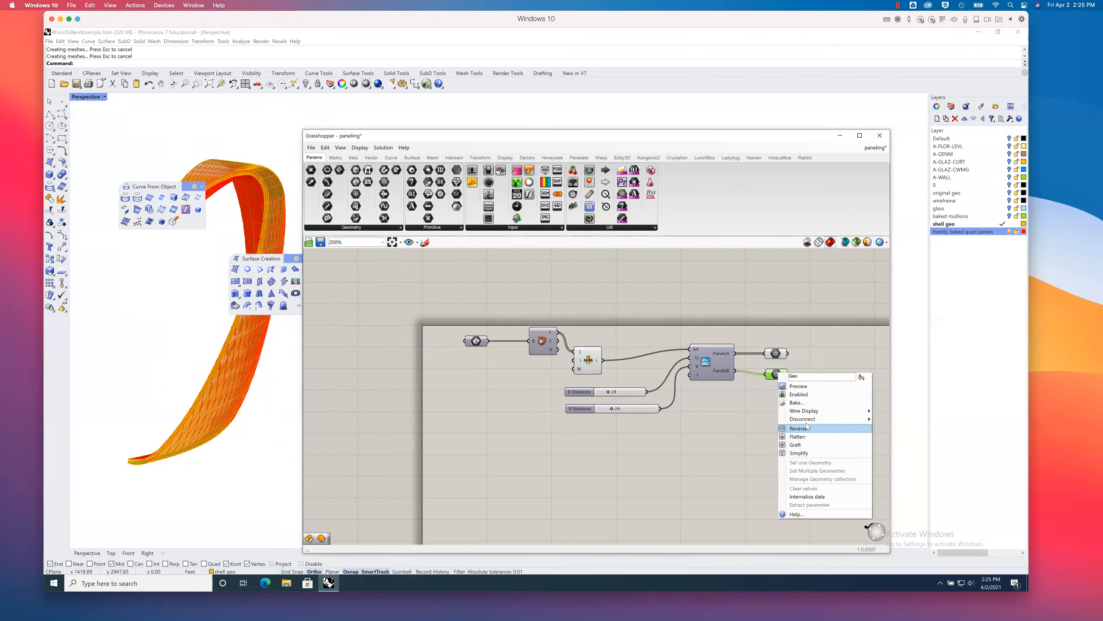
pyautogui.click(799, 403)
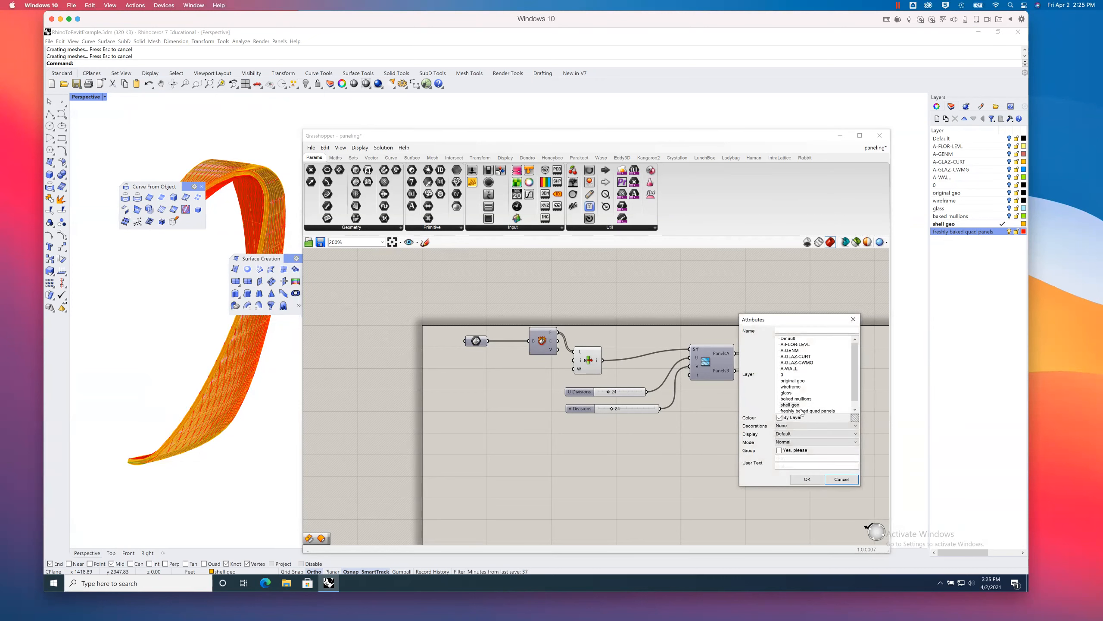
pyautogui.click(811, 481)
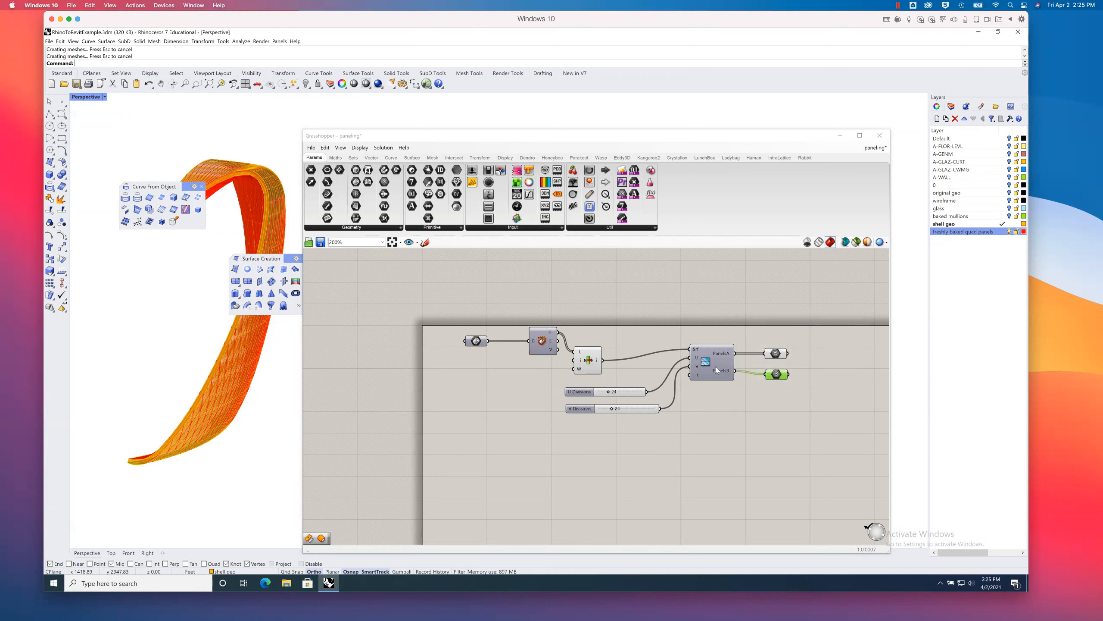
pyautogui.click(695, 283)
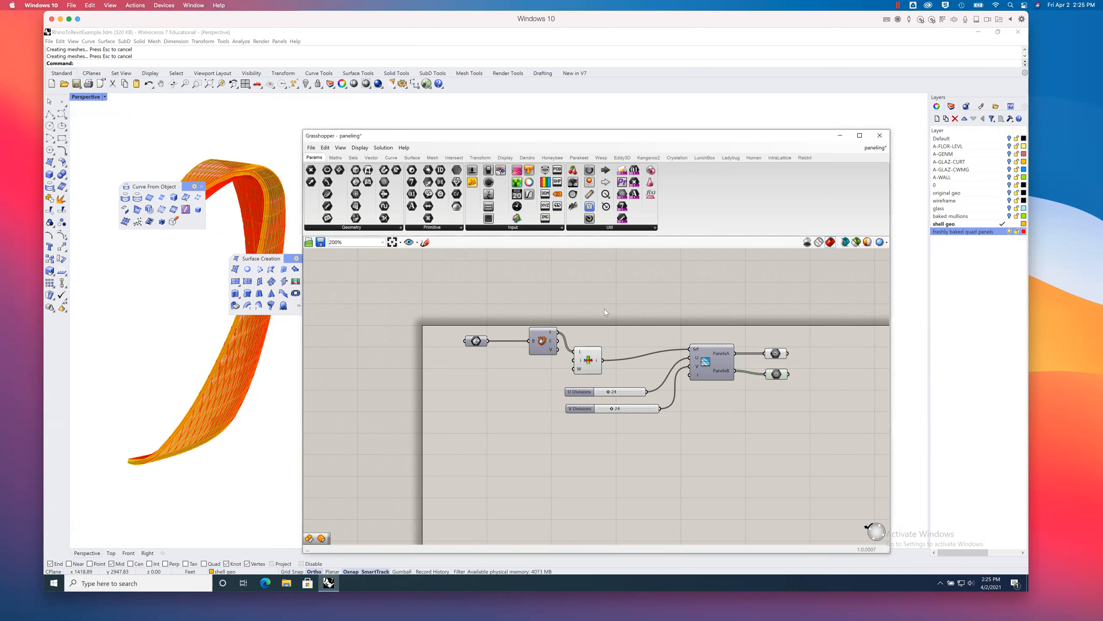
# Step: Change the List Item index integer again so the definition panels another face of the shell
pyautogui.rightClick(582, 363)
pyautogui.moveTo(658, 433)
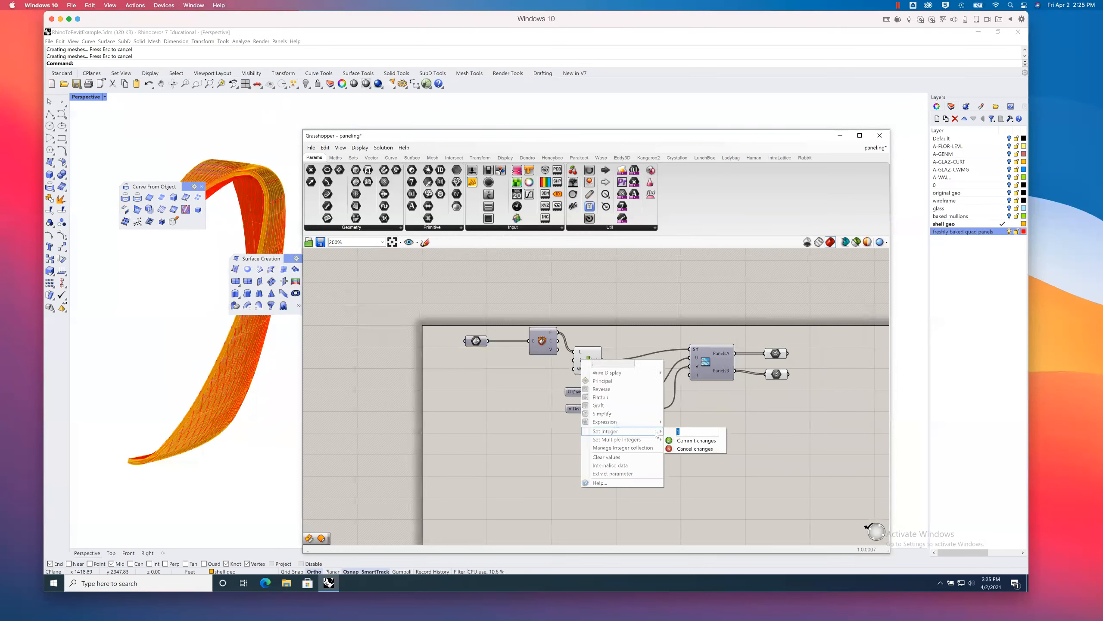
pyautogui.click(688, 441)
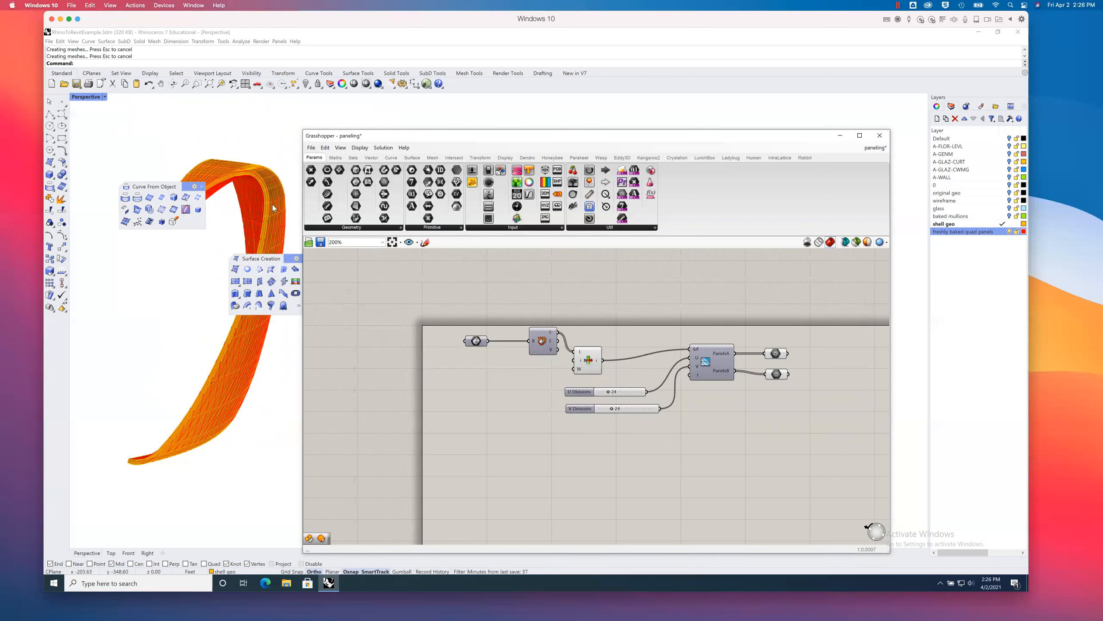
# Step: Move the Grasshopper window off the model and inspect the shell's panels from the inner and outer sides
pyautogui.click(202, 364)
pyautogui.moveTo(202, 364); pyautogui.dragTo(210, 363, button='right')
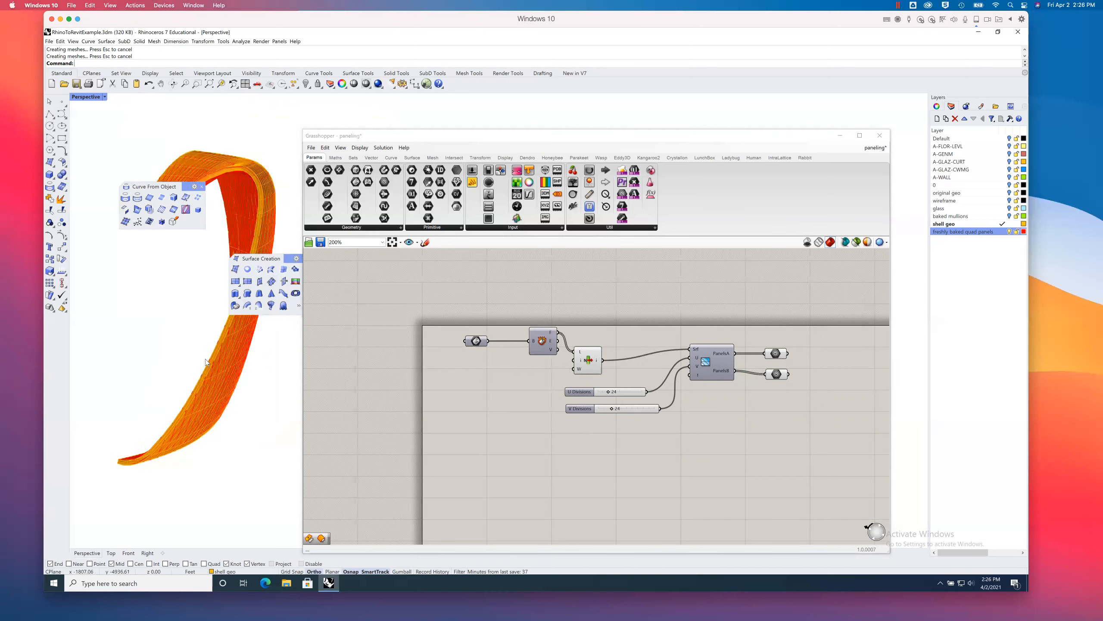
pyautogui.scroll(5, 193, 361)
pyautogui.keyDown('shift'); pyautogui.moveTo(159, 326); pyautogui.dragTo(278, 223, button='right'); pyautogui.keyUp('shift')
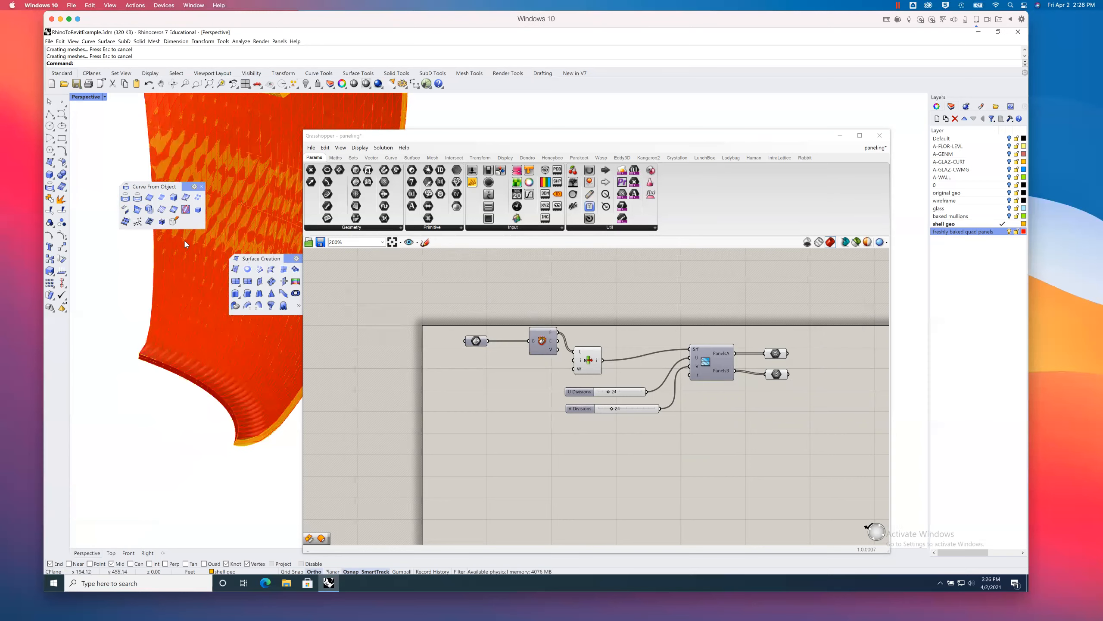
pyautogui.moveTo(464, 139); pyautogui.dragTo(657, 148)
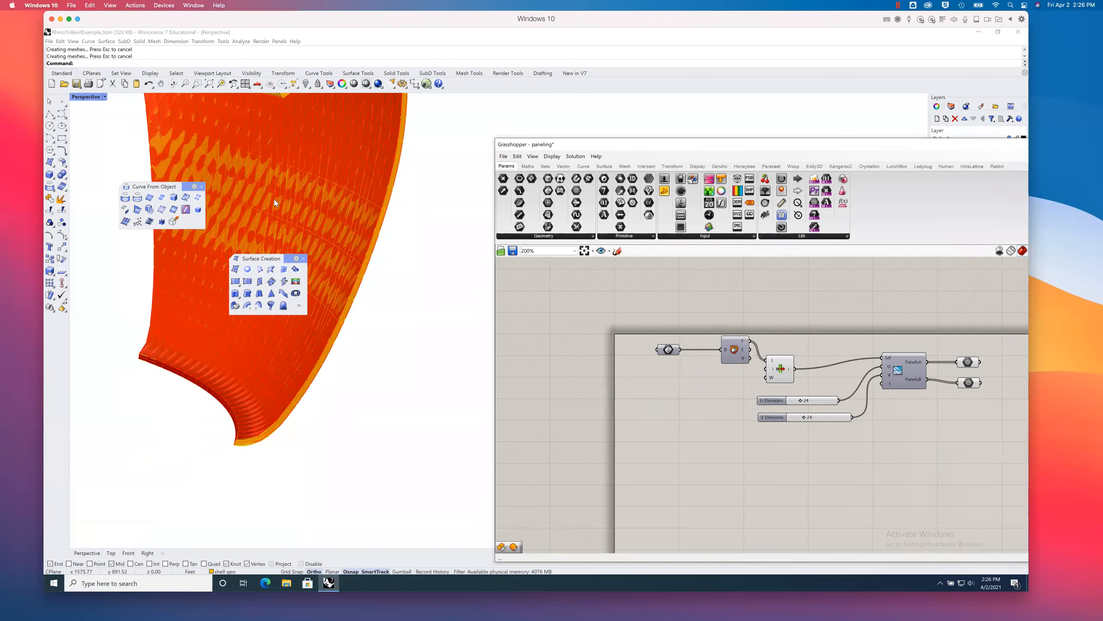
pyautogui.keyDown('shift'); pyautogui.moveTo(317, 280); pyautogui.dragTo(372, 365, button='right'); pyautogui.keyUp('shift')
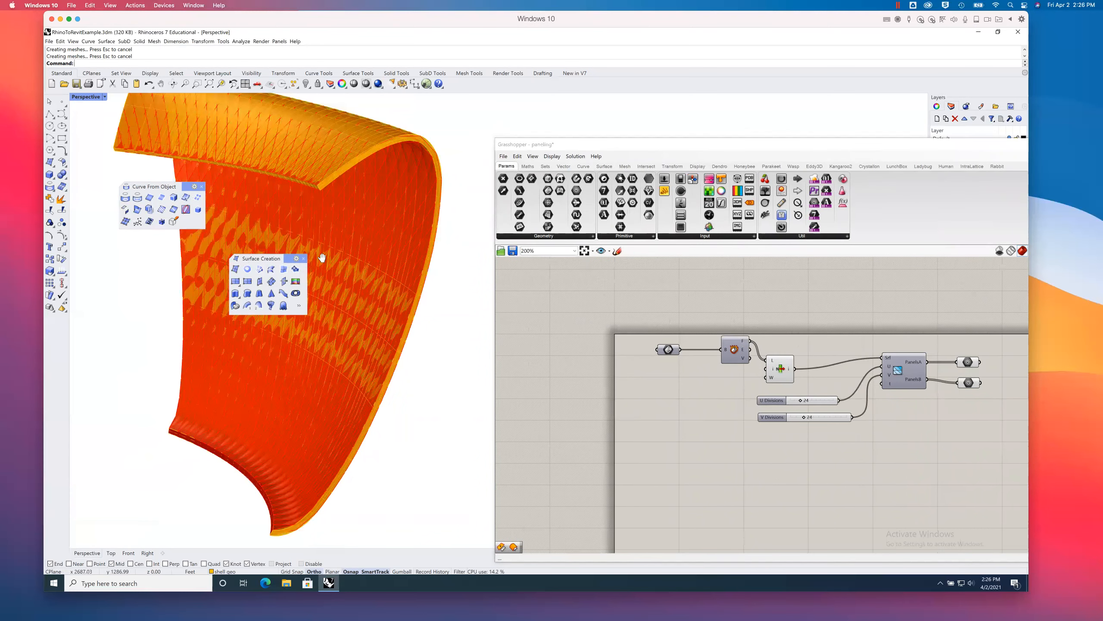
pyautogui.moveTo(322, 258); pyautogui.dragTo(252, 252, button='right')
pyautogui.moveTo(246, 324); pyautogui.dragTo(435, 313, button='right')
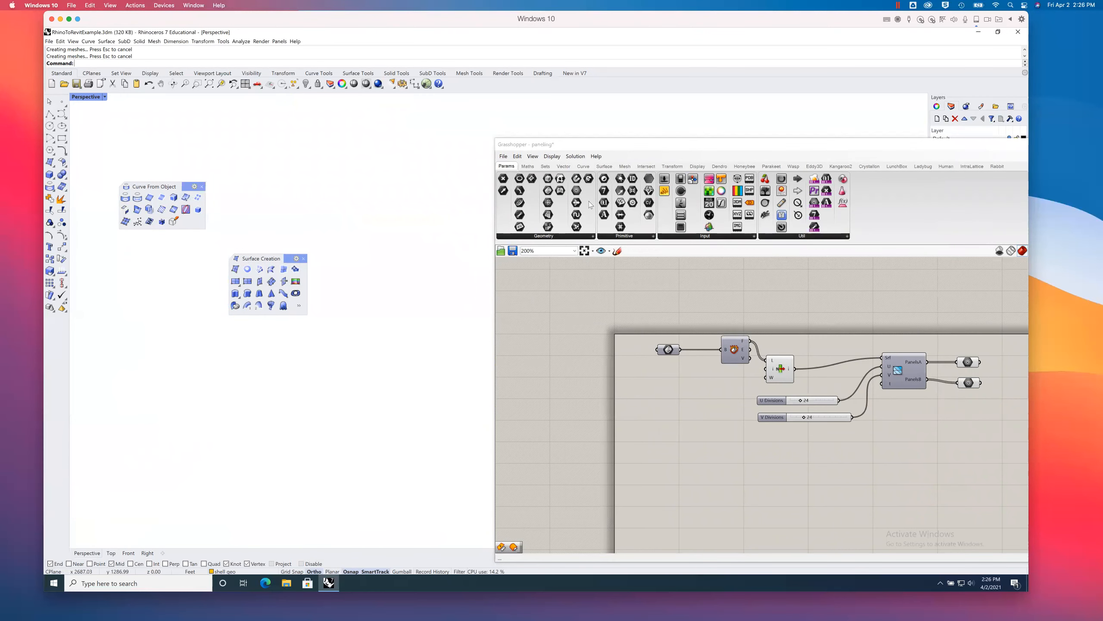
pyautogui.moveTo(631, 148); pyautogui.dragTo(800, 154)
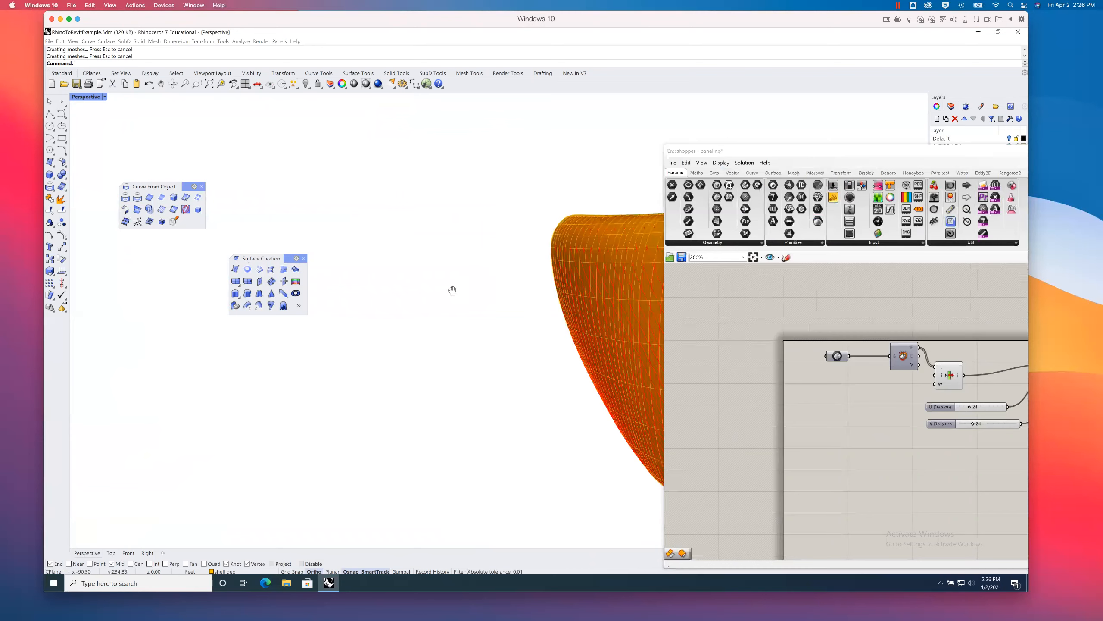
pyautogui.keyDown('shift'); pyautogui.moveTo(311, 266); pyautogui.dragTo(254, 243, button='right'); pyautogui.keyUp('shift')
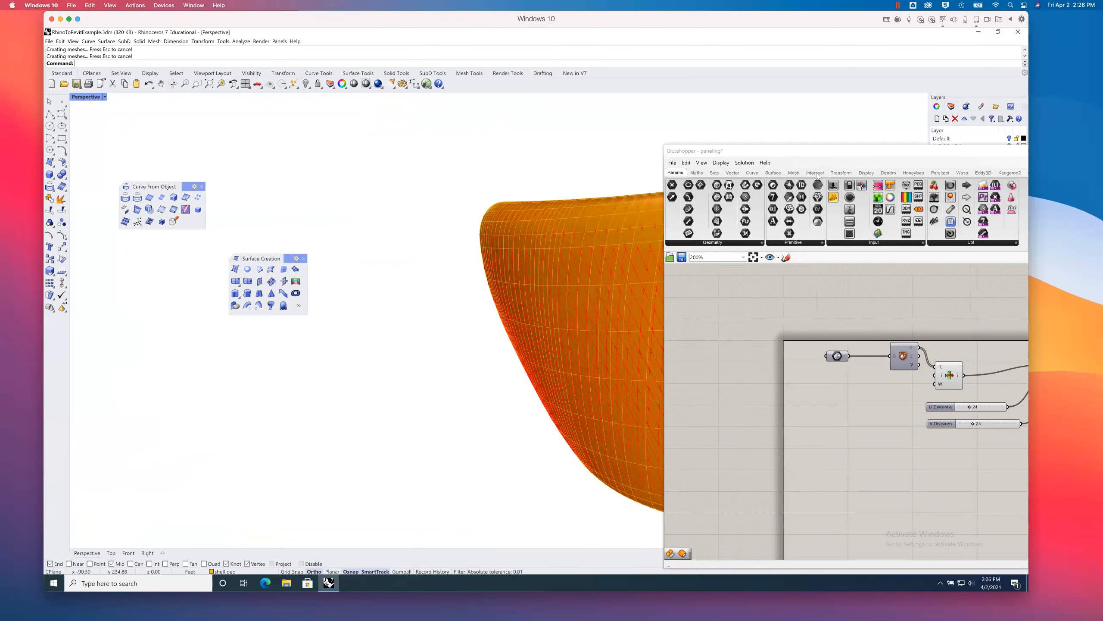
pyautogui.moveTo(879, 156); pyautogui.dragTo(665, 117)
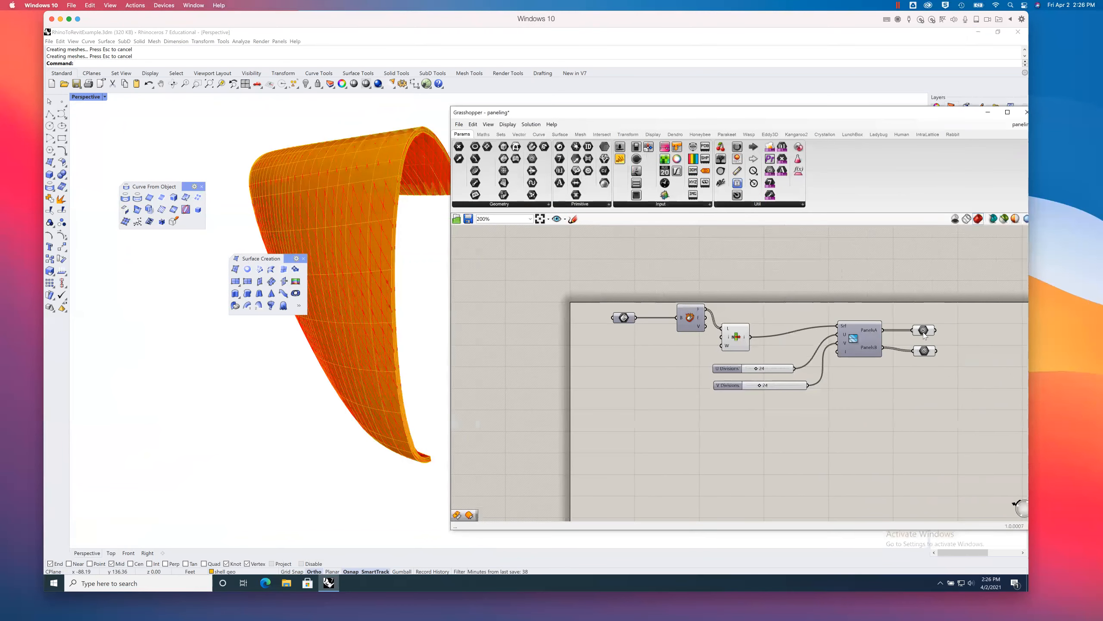
# Step: Highlight the PanelsB and PanelsA geometry in turn and examine the PanelsA preview up close at the shell's lower edge
pyautogui.moveTo(876, 332)
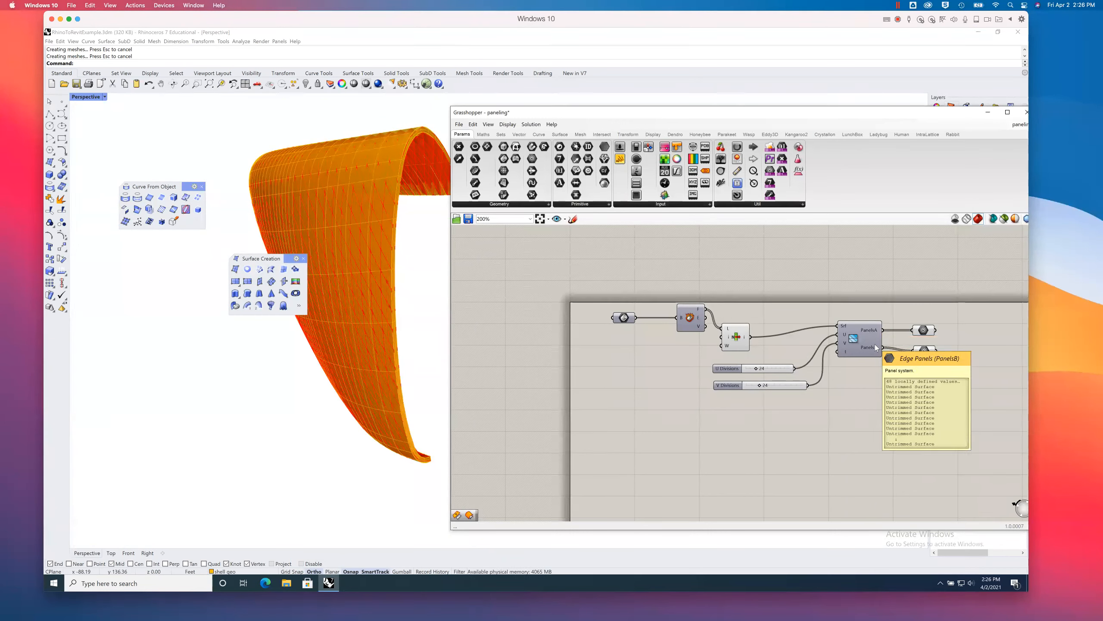
pyautogui.click(925, 352)
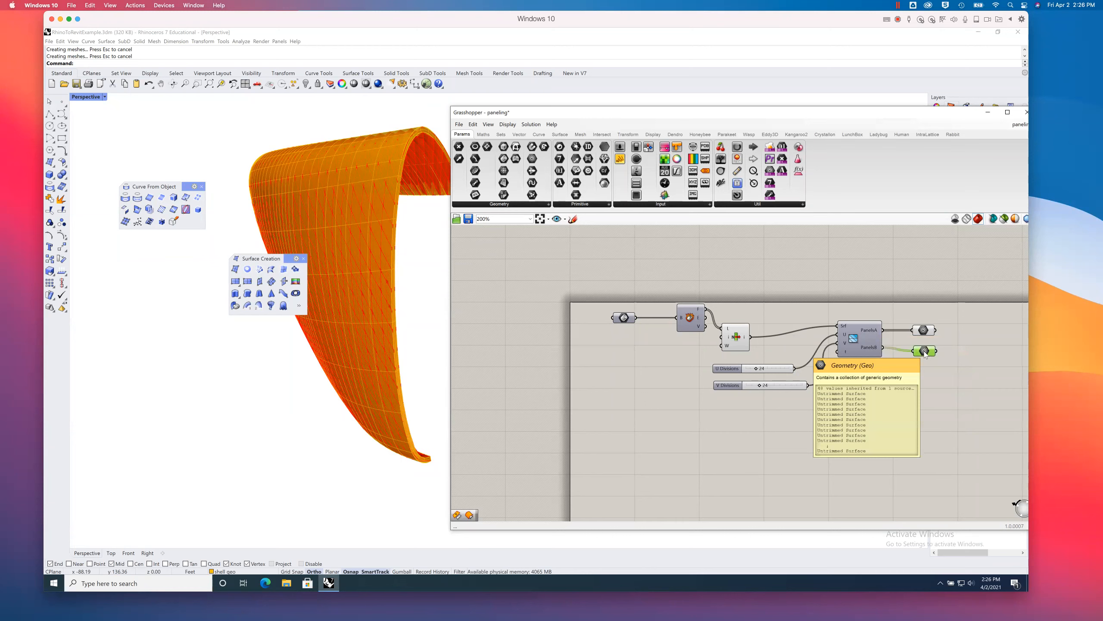
pyautogui.click(924, 331)
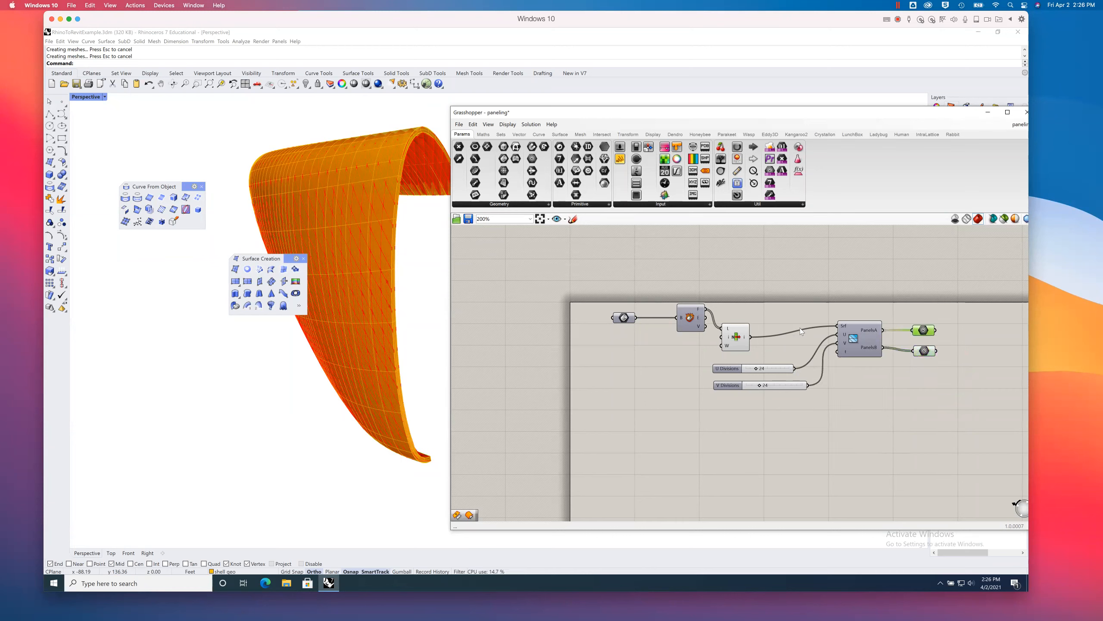
pyautogui.moveTo(408, 378); pyautogui.dragTo(260, 416, button='right')
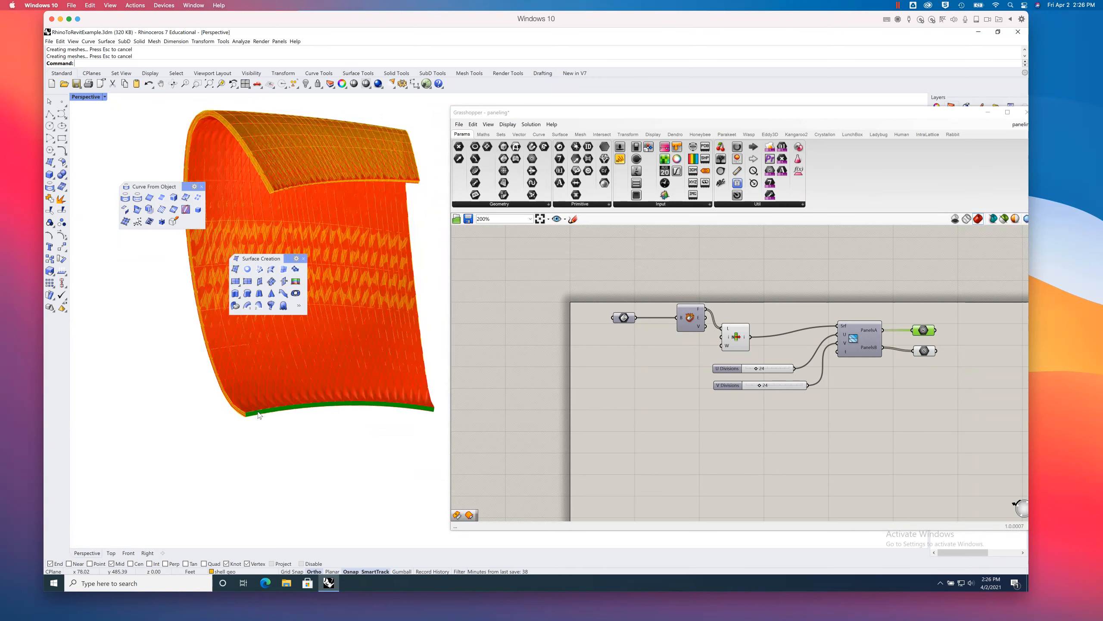
pyautogui.scroll(2, 258, 415)
pyautogui.scroll(3, 259, 415)
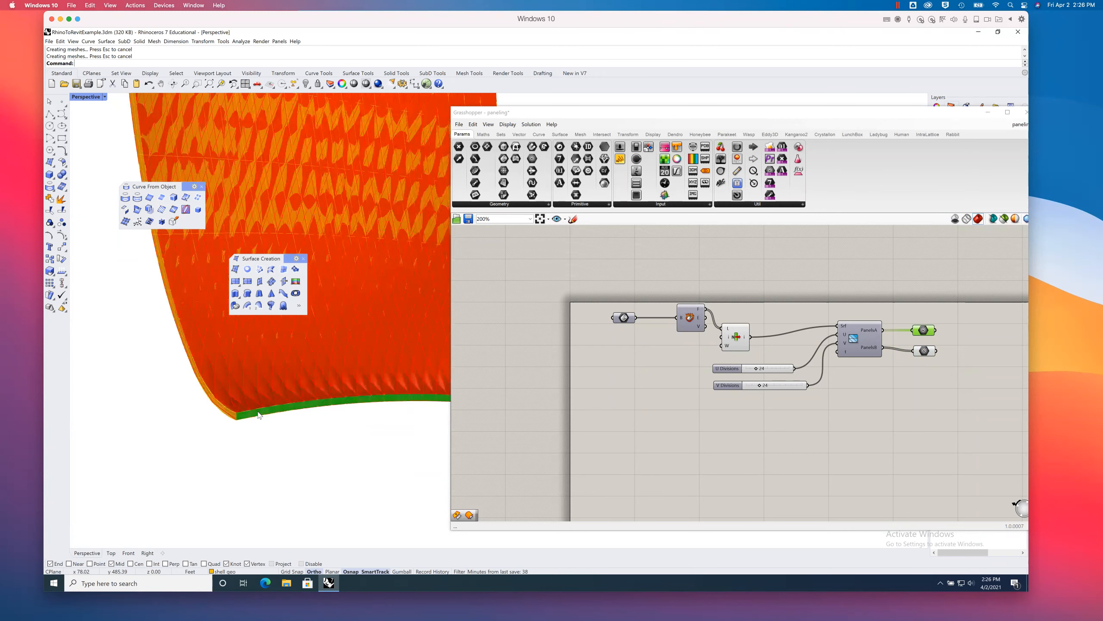
# Step: Set the V Divisions slider to 1 so the shell's lower edge face gets a single row of panels
pyautogui.scroll(1, 238, 424)
pyautogui.scroll(1, 237, 420)
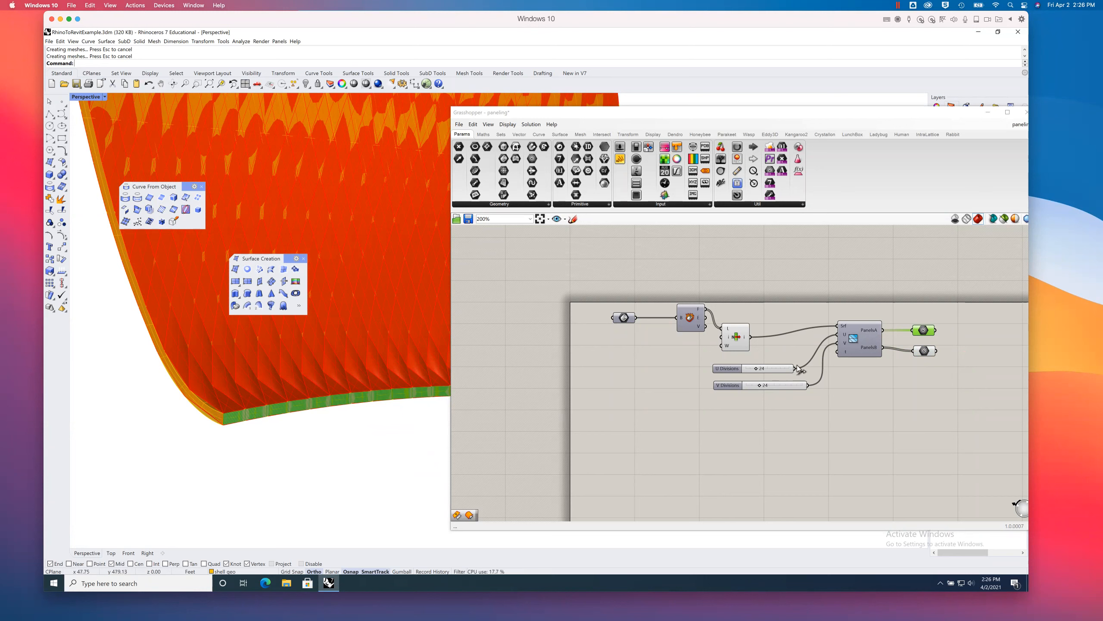
pyautogui.doubleClick(758, 389)
pyautogui.write('1')
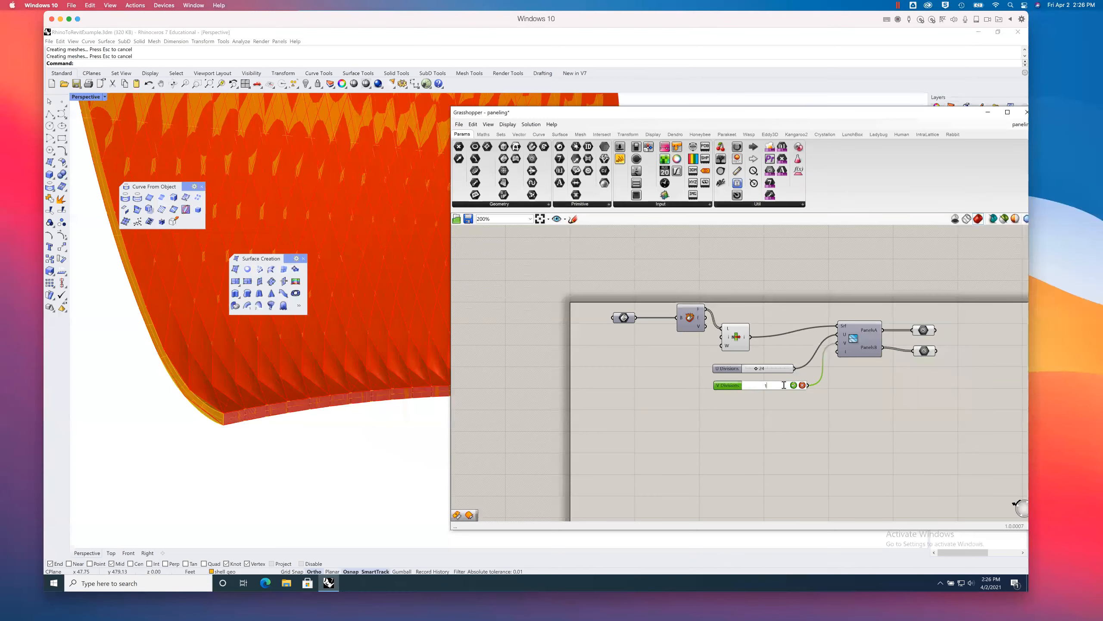
pyautogui.click(793, 385)
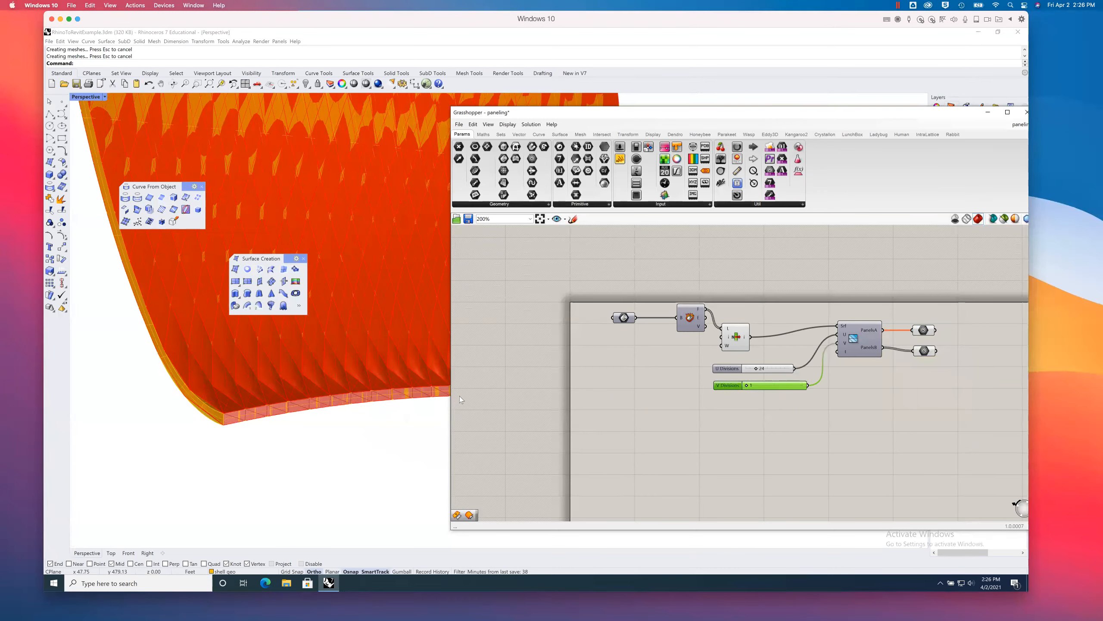
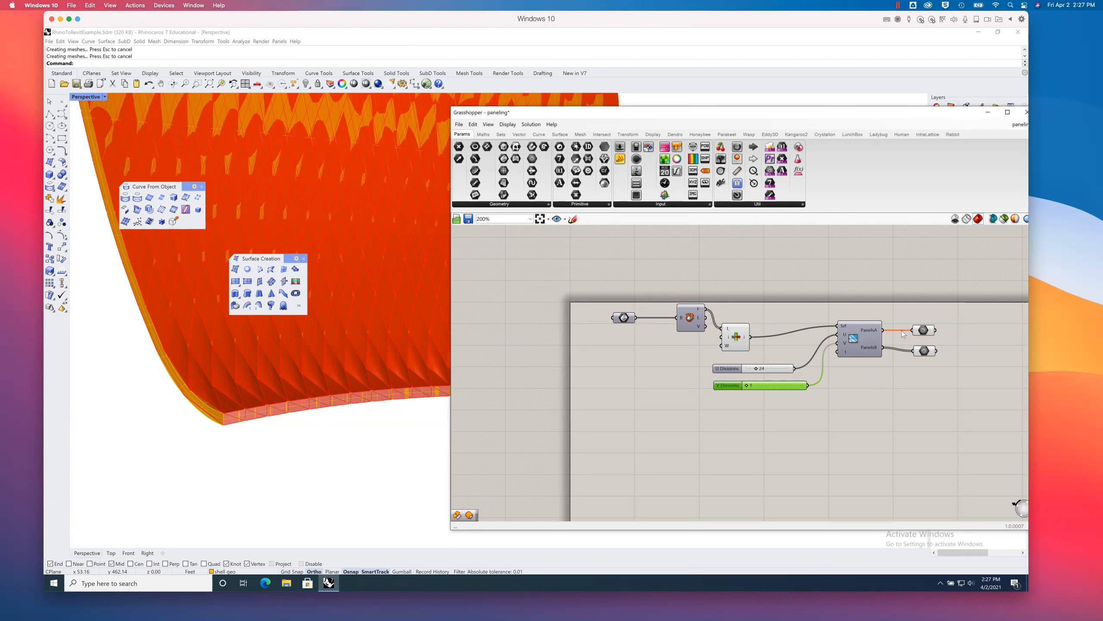
# Step: Bake the lower edge face's PanelsB geometry onto the "freshly baked quad panels" layer
pyautogui.click(925, 329)
pyautogui.click(937, 311)
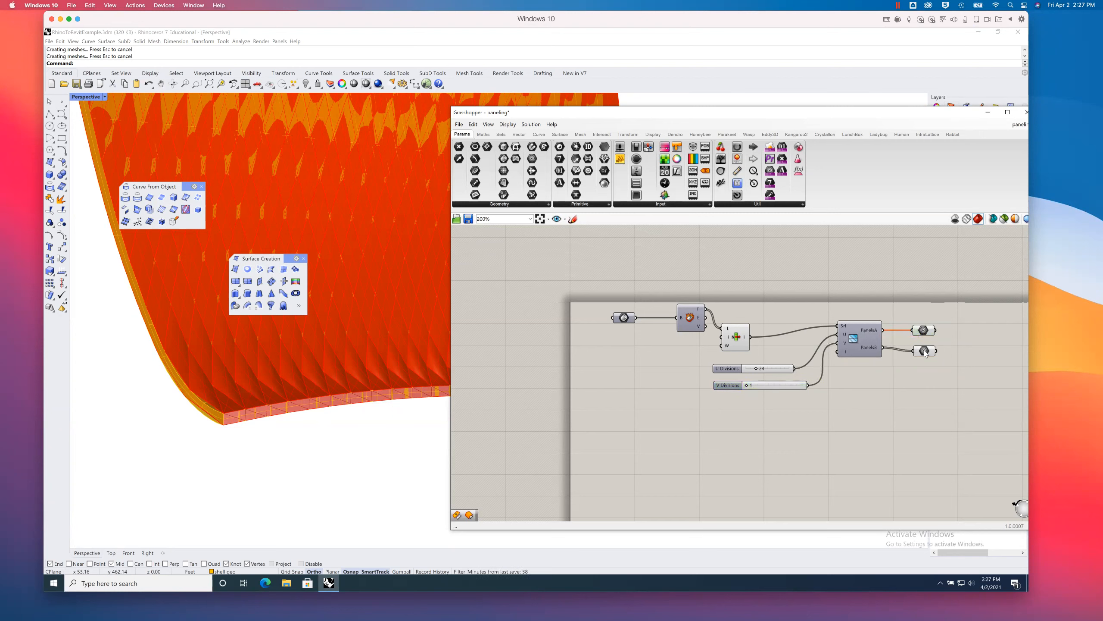
pyautogui.click(926, 351)
pyautogui.rightClick(926, 349)
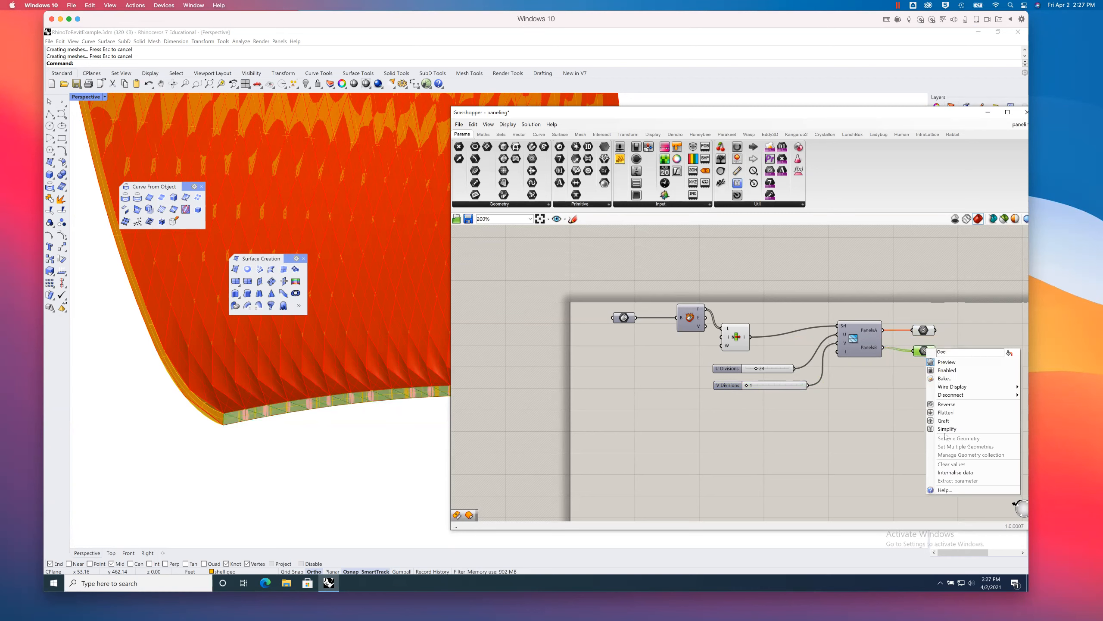
pyautogui.click(949, 378)
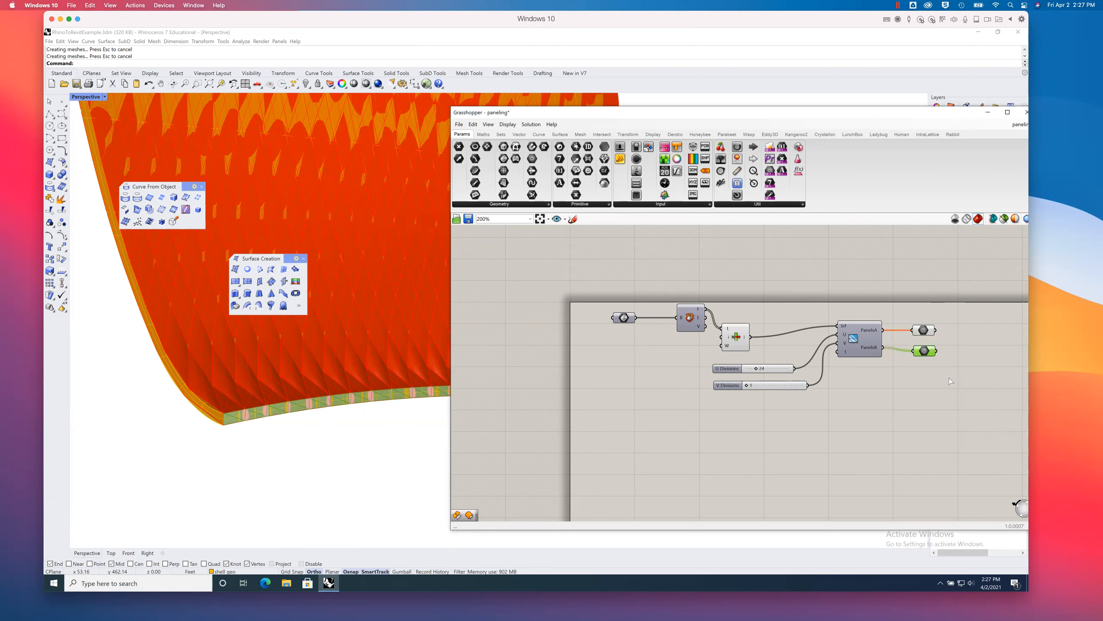
pyautogui.click(955, 387)
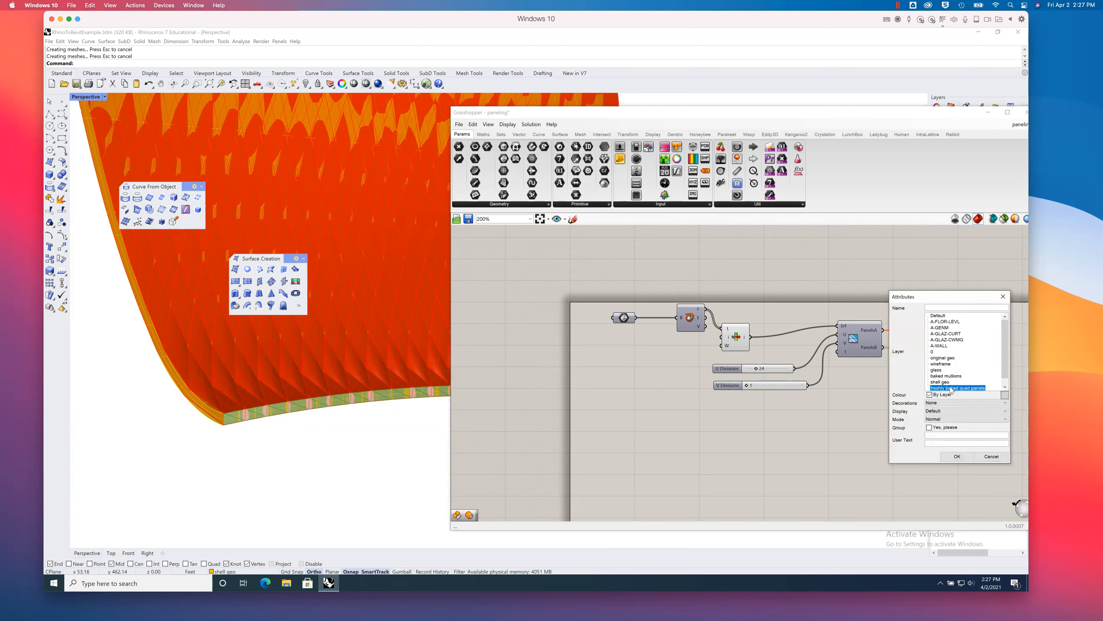
pyautogui.click(965, 458)
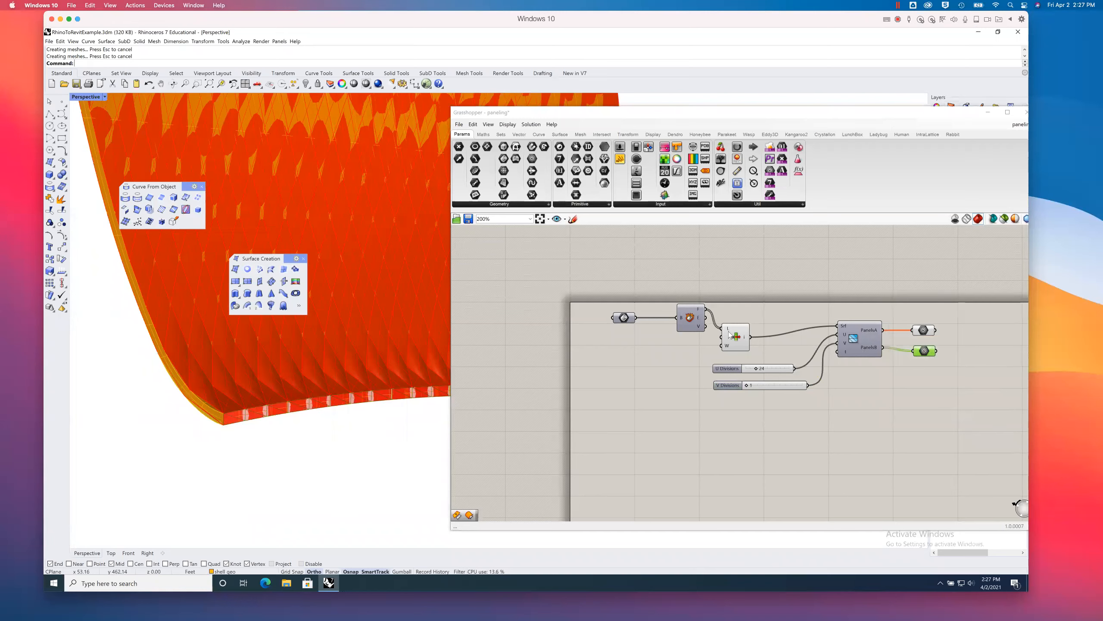
# Step: Set the List Item index integer to 3 to panel another face of the shell
pyautogui.moveTo(374, 348); pyautogui.dragTo(378, 347, button='right')
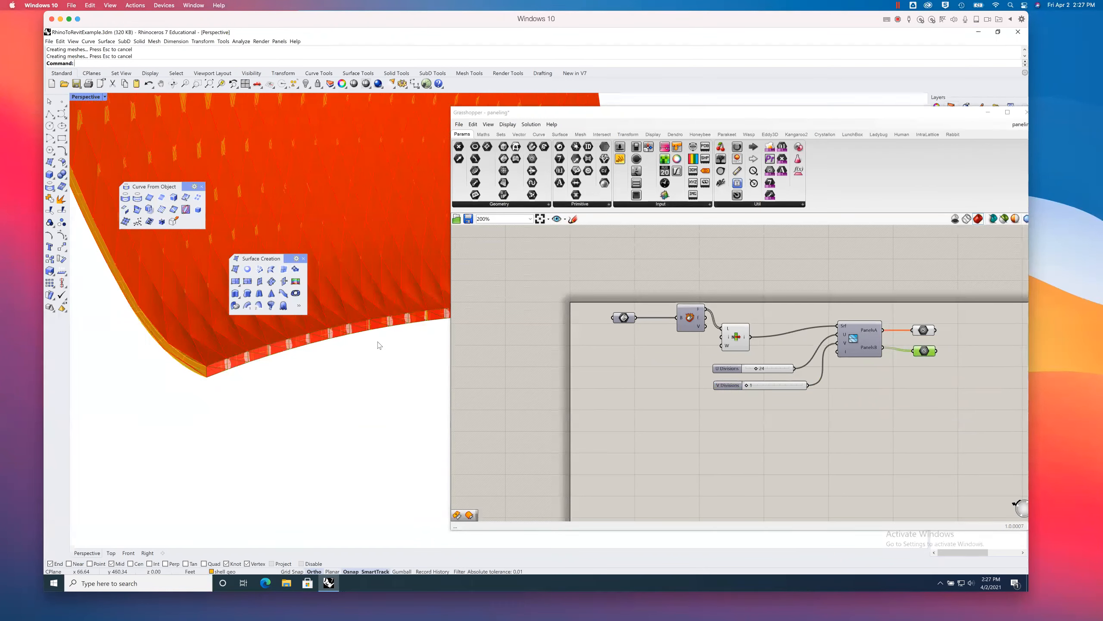
pyautogui.scroll(-4, 378, 343)
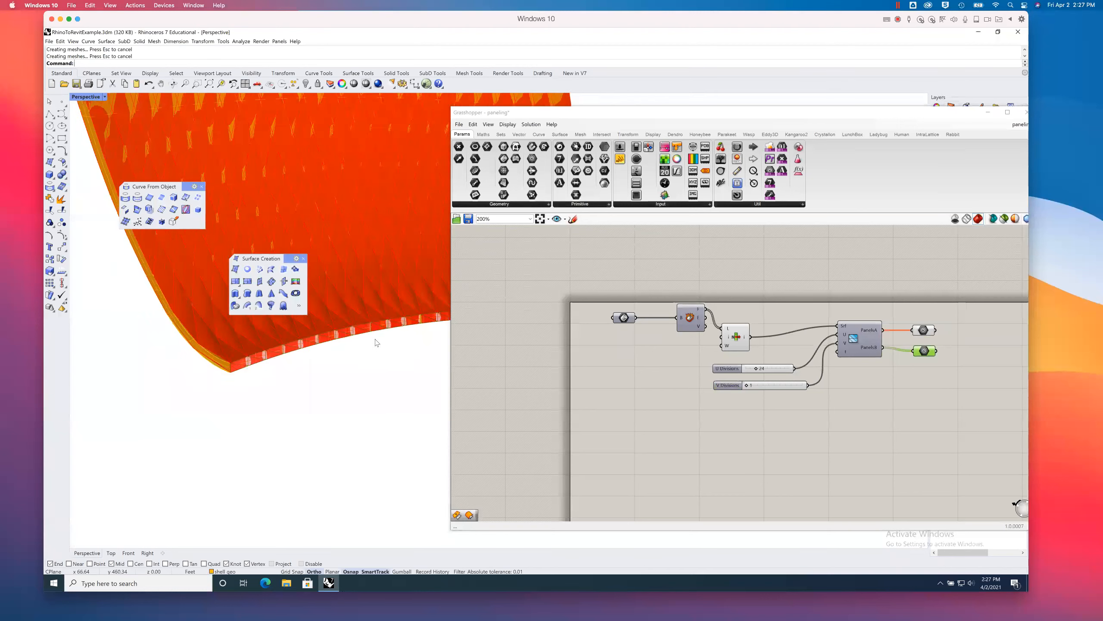
pyautogui.rightClick(728, 340)
pyautogui.moveTo(804, 409)
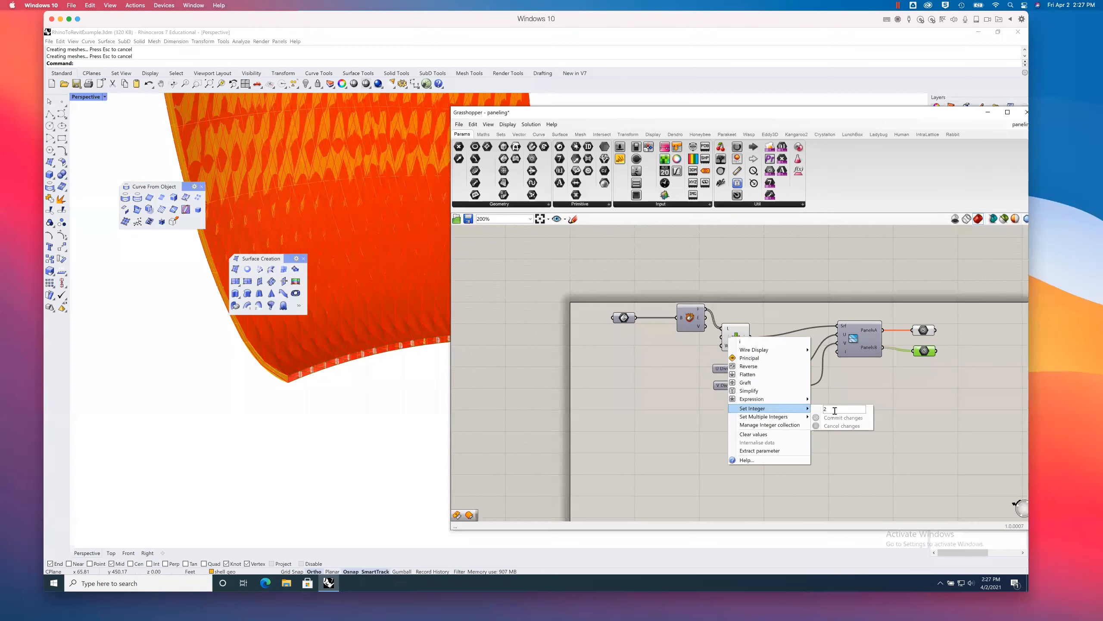
pyautogui.moveTo(835, 411); pyautogui.dragTo(811, 408)
pyautogui.write('3')
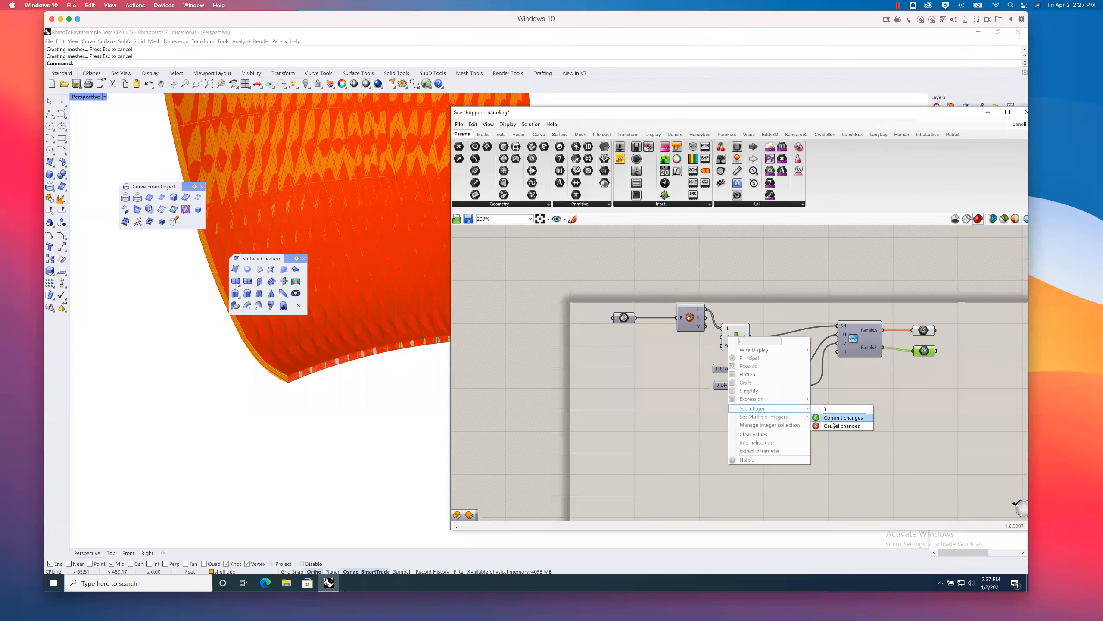
pyautogui.click(832, 418)
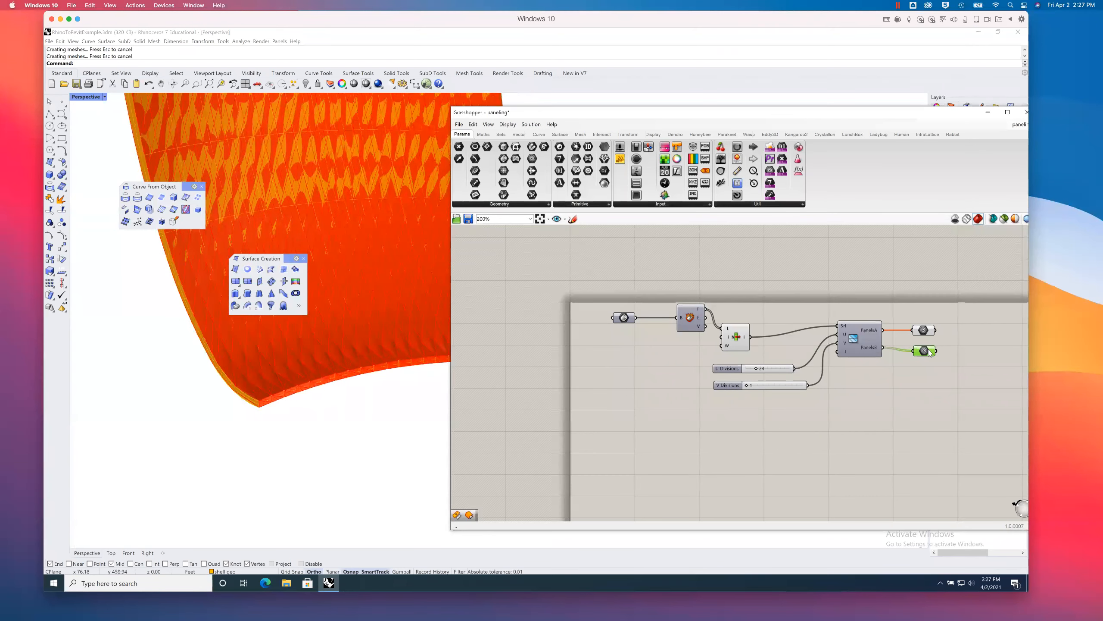
# Step: Move the Grasshopper window off the model and examine the PanelsB preview along the shell's curved side edge
pyautogui.moveTo(930, 352)
pyautogui.moveTo(607, 114); pyautogui.dragTo(701, 122)
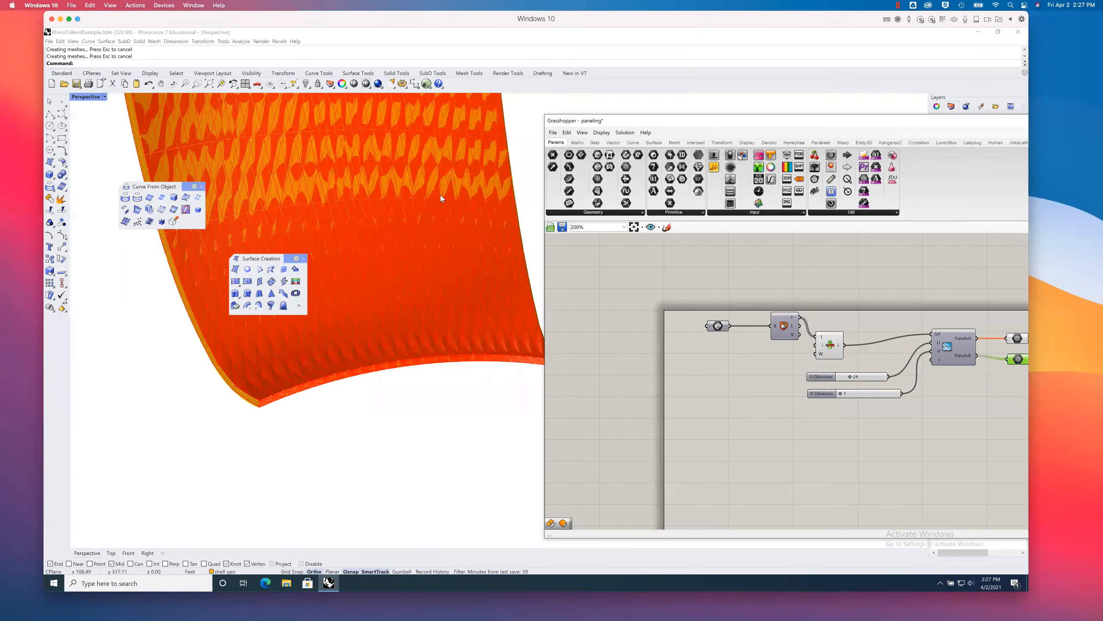
pyautogui.moveTo(396, 210); pyautogui.dragTo(425, 208, button='right')
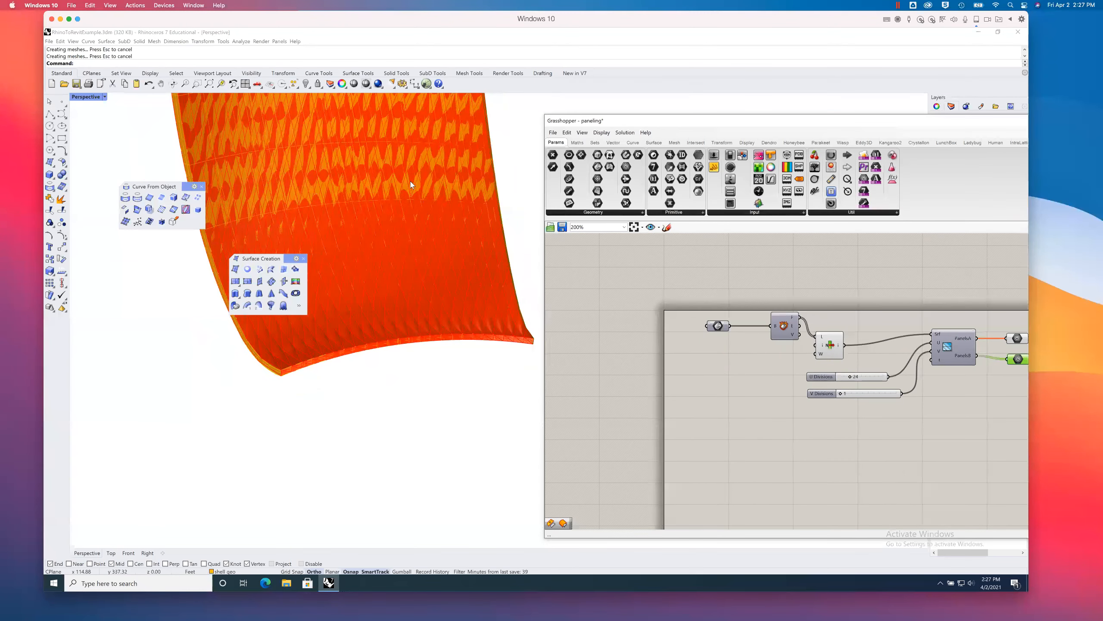
pyautogui.scroll(-1, 413, 188)
pyautogui.keyDown('shift'); pyautogui.moveTo(405, 172); pyautogui.dragTo(360, 366, button='right'); pyautogui.keyUp('shift')
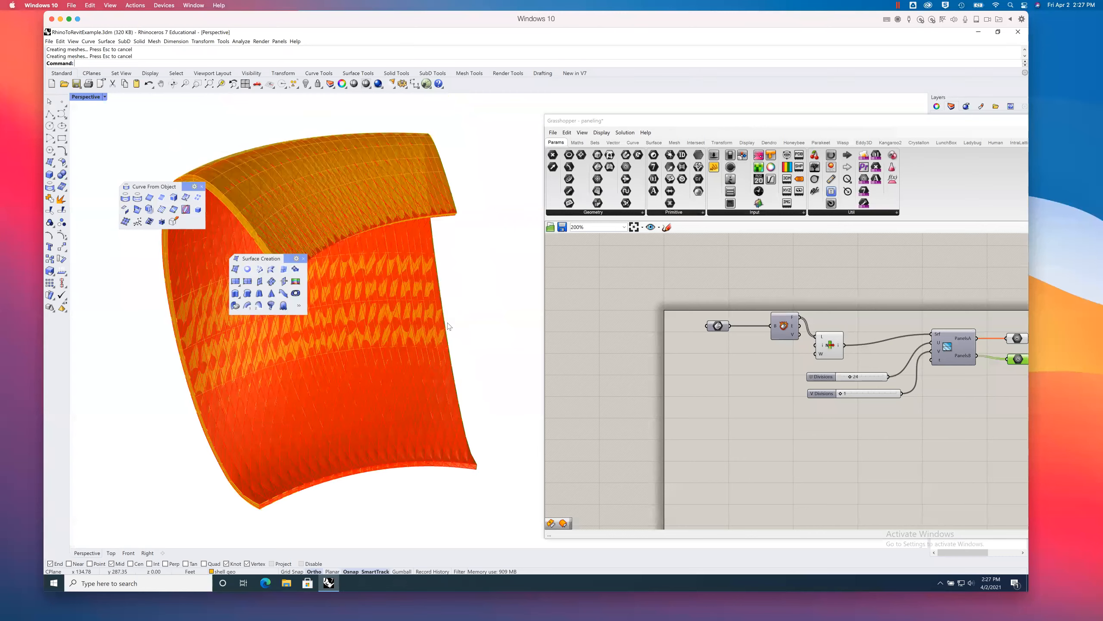
pyautogui.moveTo(453, 333)
pyautogui.mouseDown(button='right')
pyautogui.moveTo(395, 318)
pyautogui.moveTo(454, 321)
pyautogui.mouseUp(button='right')
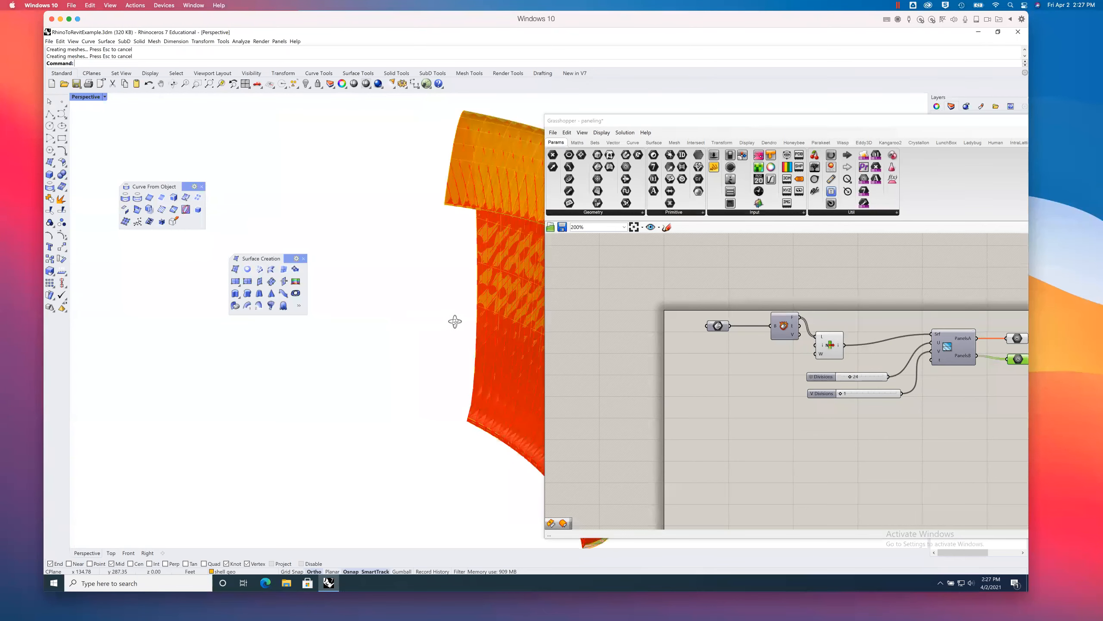
pyautogui.keyDown('shift'); pyautogui.moveTo(306, 258); pyautogui.dragTo(223, 238, button='right'); pyautogui.keyUp('shift')
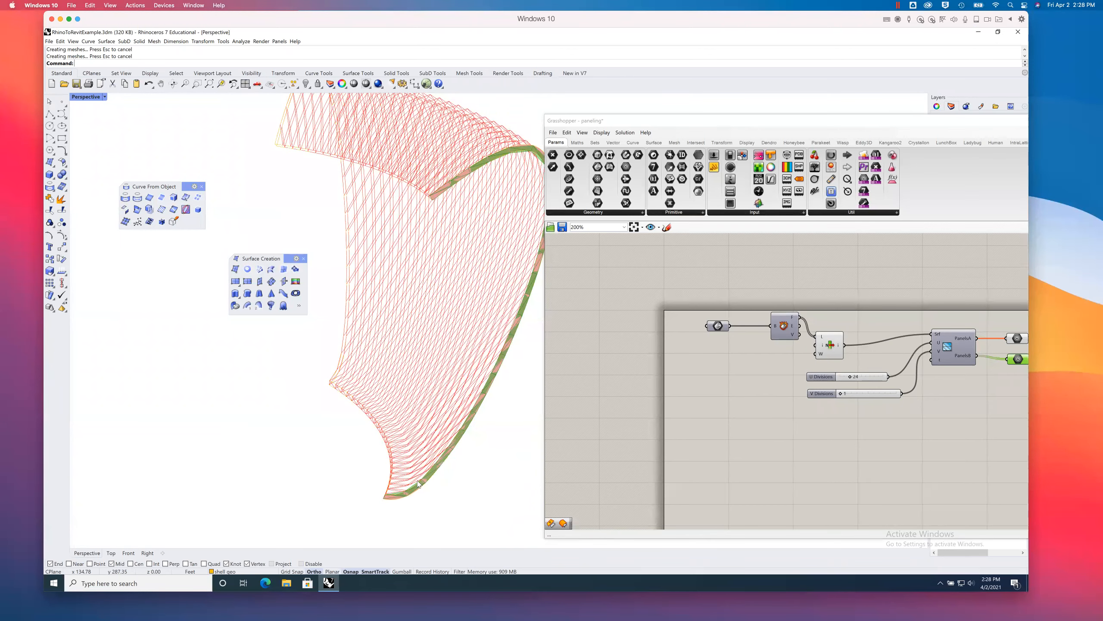
pyautogui.scroll(2, 417, 496)
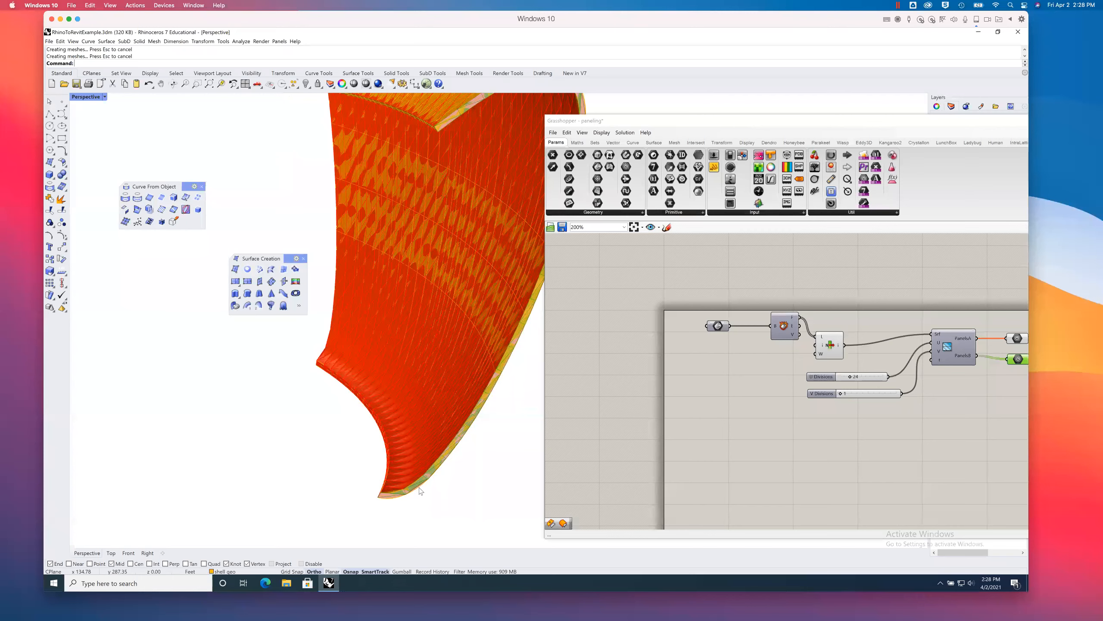
pyautogui.scroll(3, 417, 490)
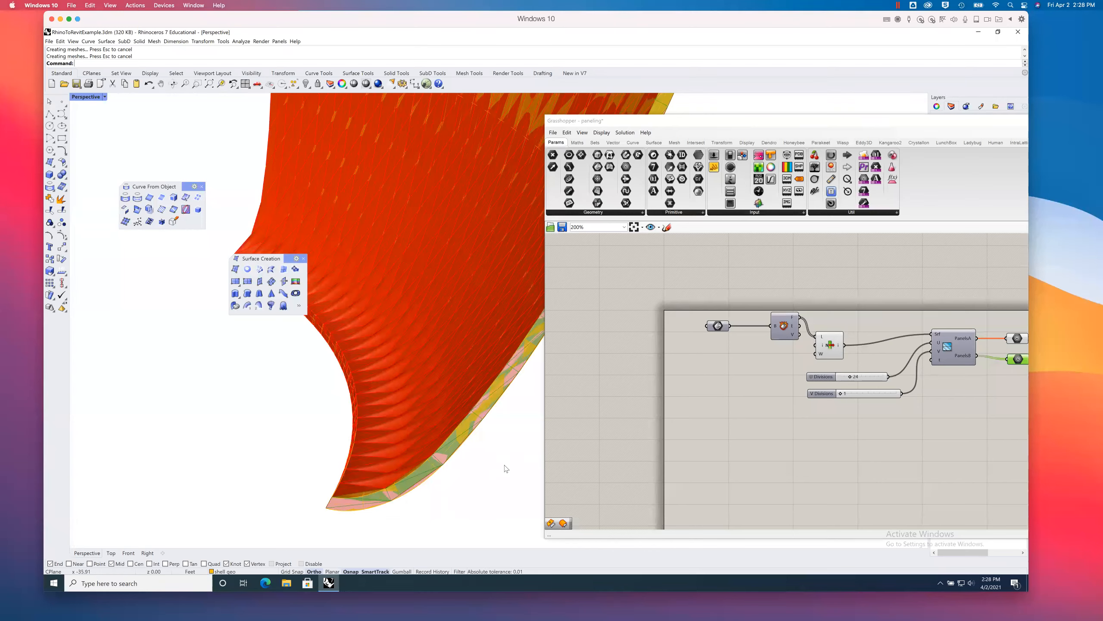
pyautogui.keyDown('shift'); pyautogui.moveTo(357, 423); pyautogui.dragTo(275, 421, button='right'); pyautogui.keyUp('shift')
pyautogui.click(762, 433)
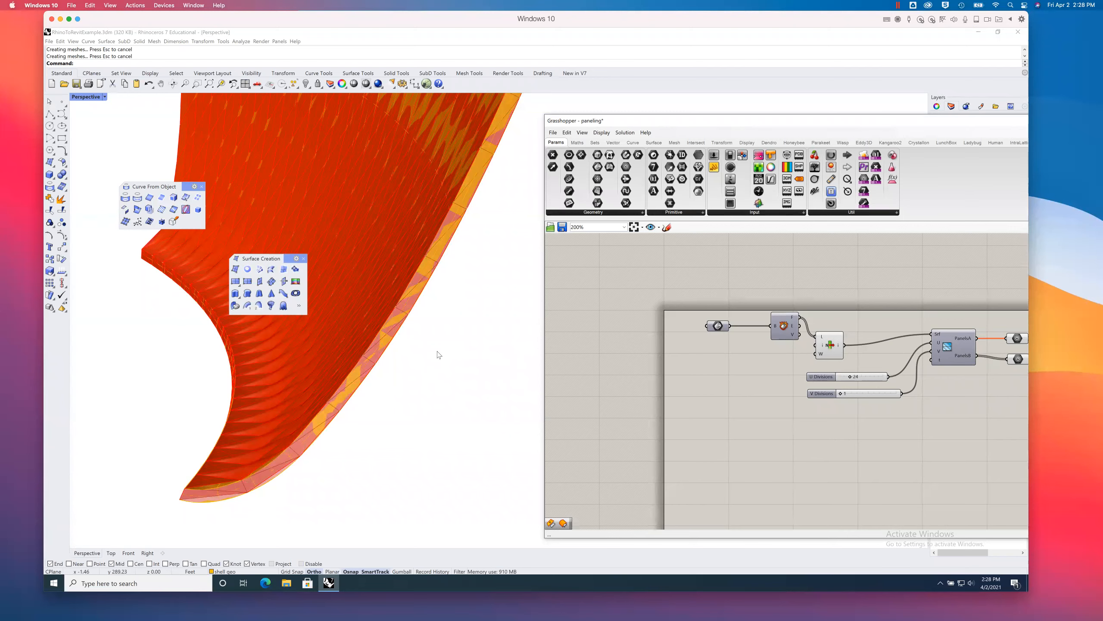
pyautogui.moveTo(439, 354); pyautogui.dragTo(493, 362, button='right')
pyautogui.moveTo(818, 448); pyautogui.dragTo(704, 443, button='right')
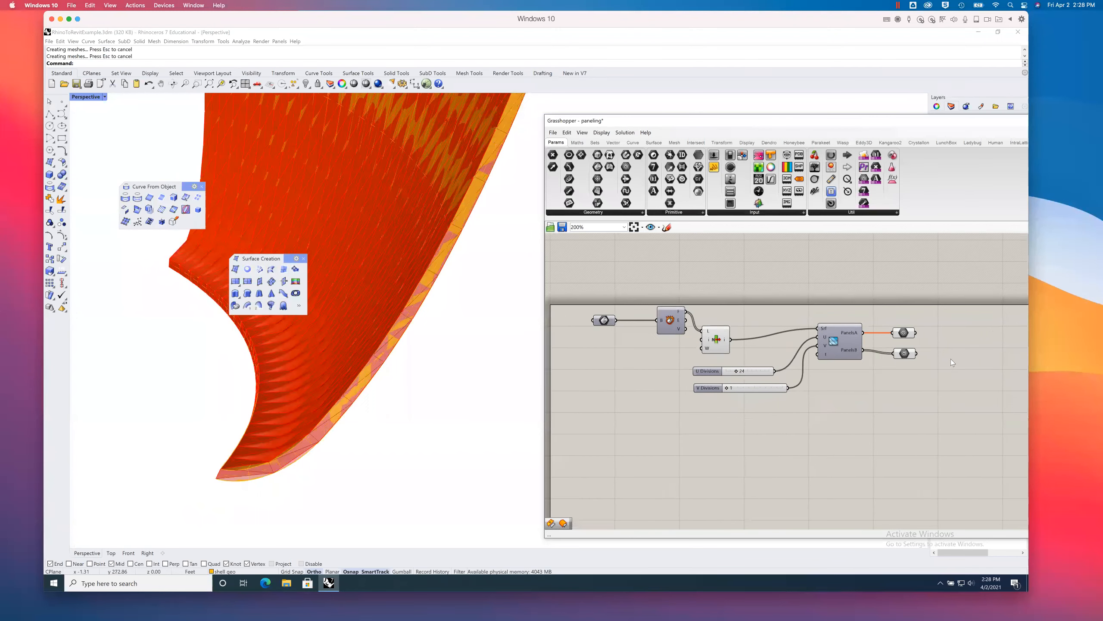
pyautogui.click(902, 353)
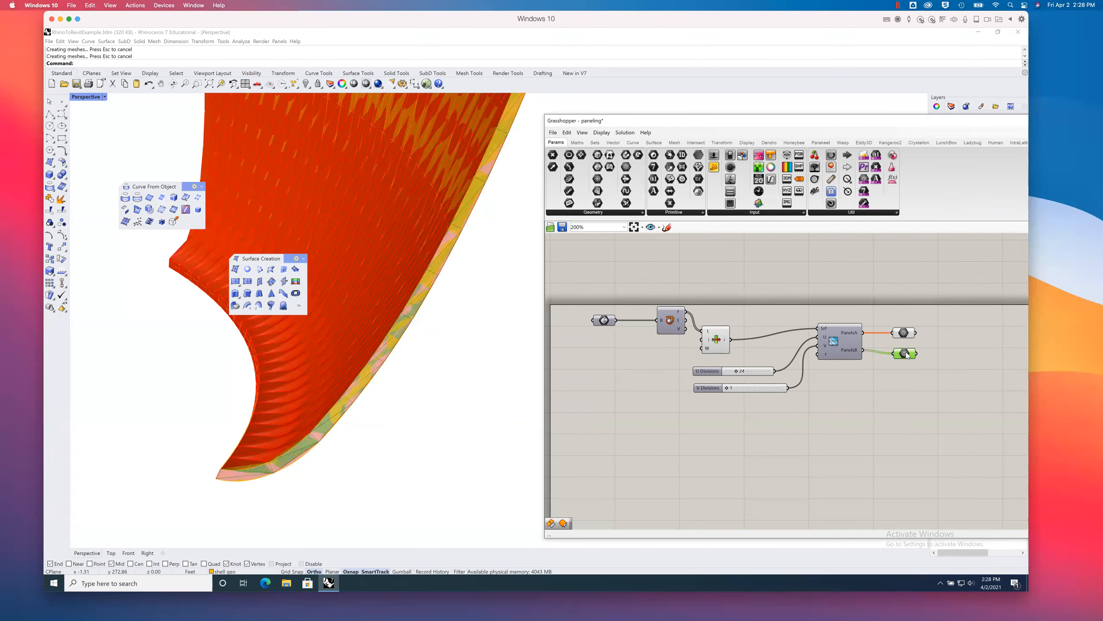
pyautogui.click(805, 410)
# Step: Try the V Divisions slider at 24 on the side edge face and set it back to 1
pyautogui.click(743, 388)
pyautogui.doubleClick(744, 388)
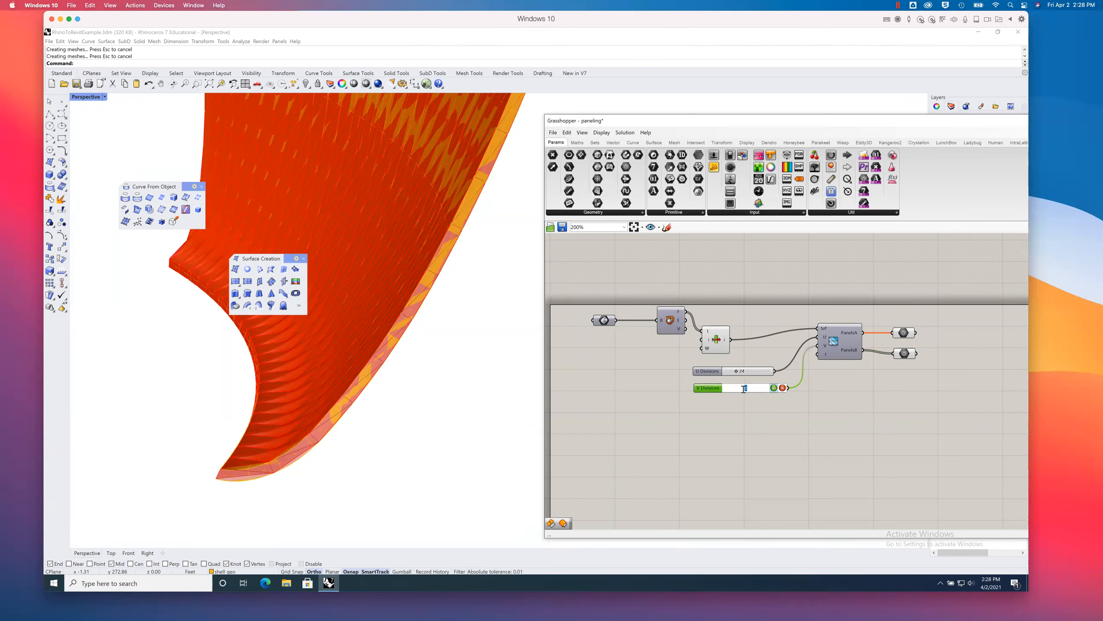
pyautogui.write('24')
pyautogui.press('Return')
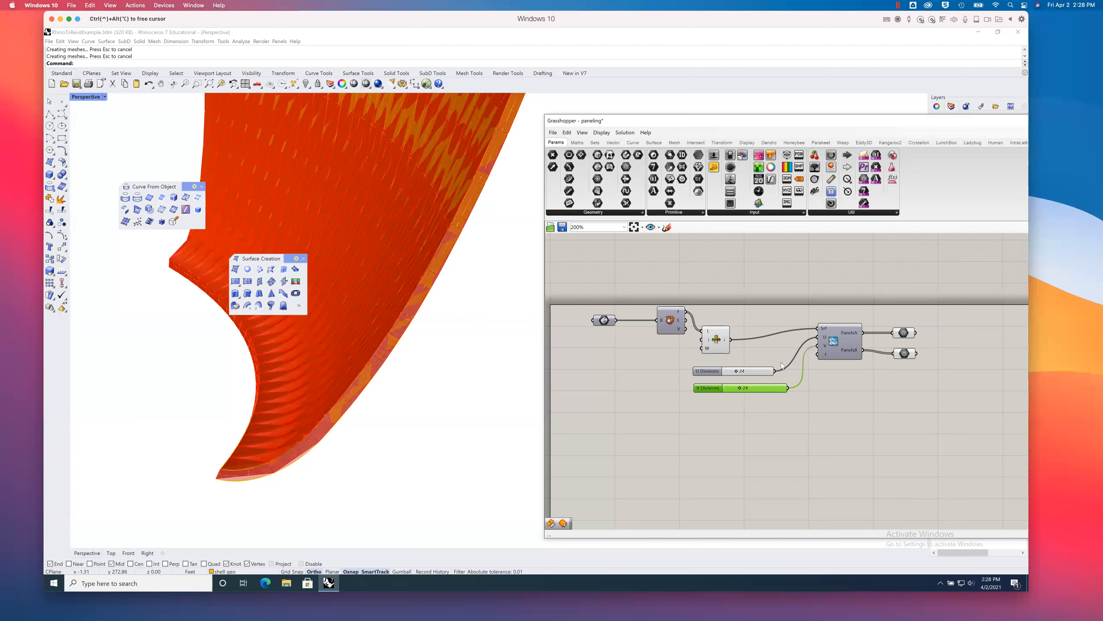
pyautogui.doubleClick(754, 387)
pyautogui.write('1')
pyautogui.press('Return')
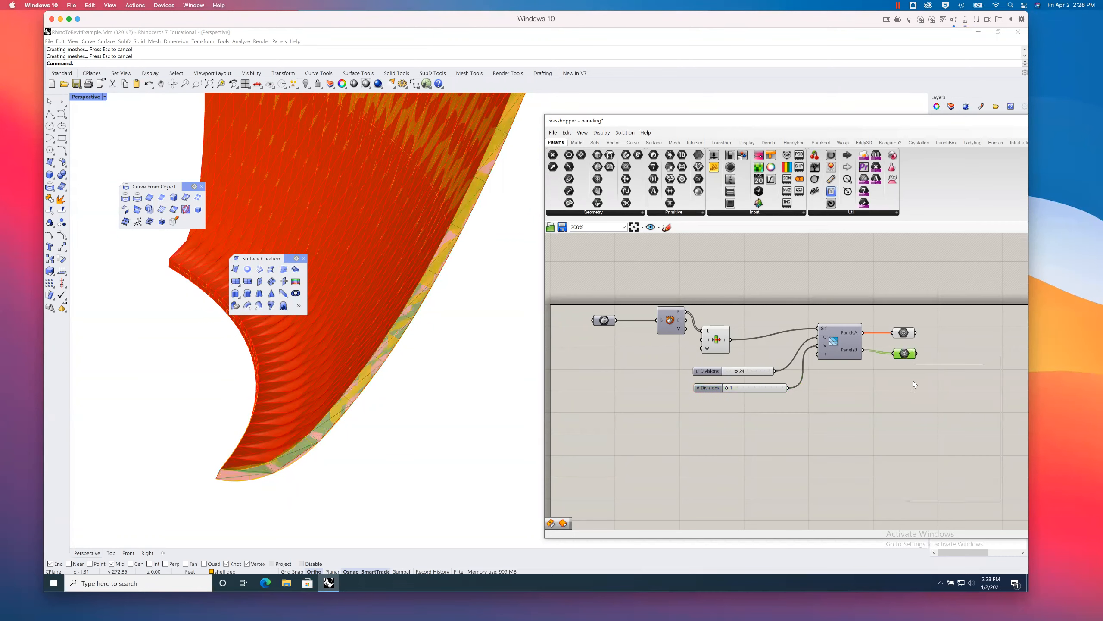
# Step: Bake the side edge face's PanelsB geometry onto the "freshly baked quad panels" layer
pyautogui.rightClick(905, 356)
pyautogui.click(924, 385)
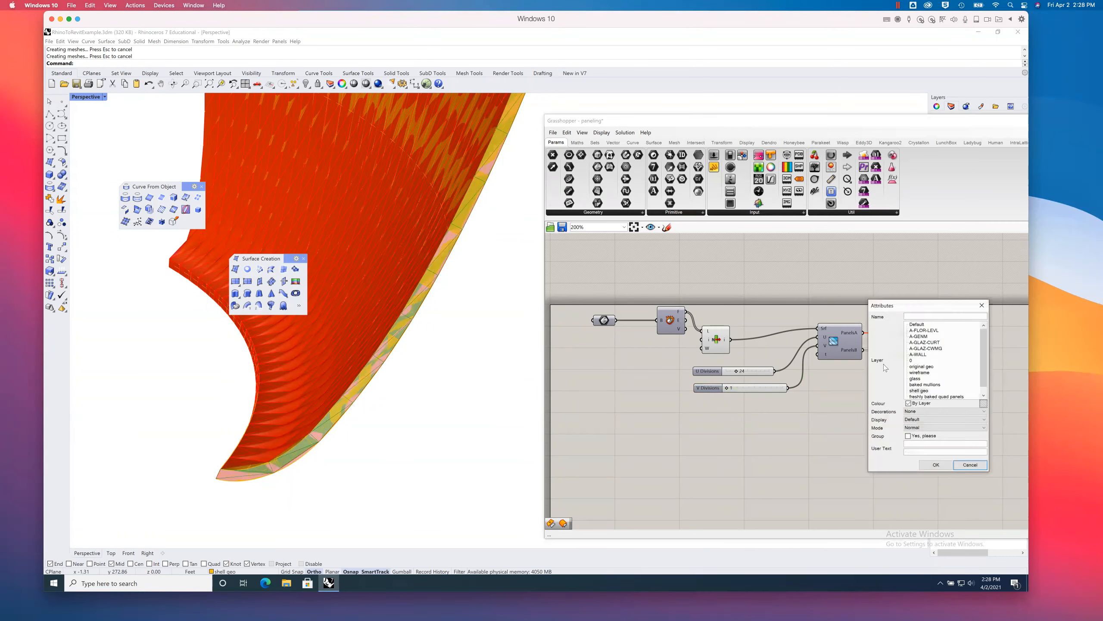
pyautogui.click(928, 396)
pyautogui.click(936, 465)
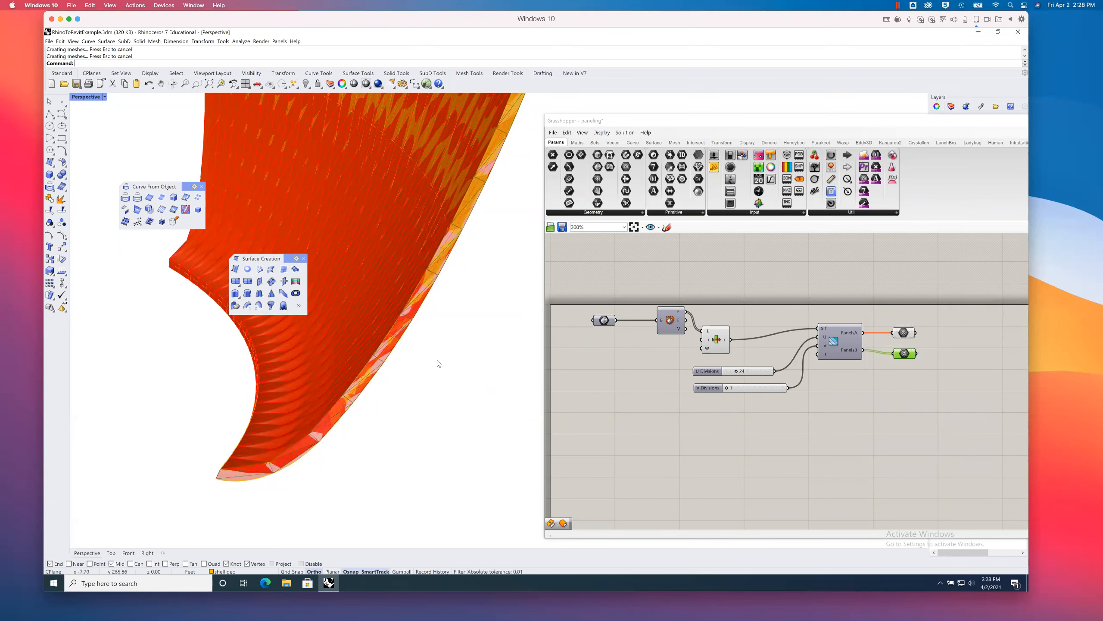
pyautogui.moveTo(446, 357); pyautogui.dragTo(456, 358, button='right')
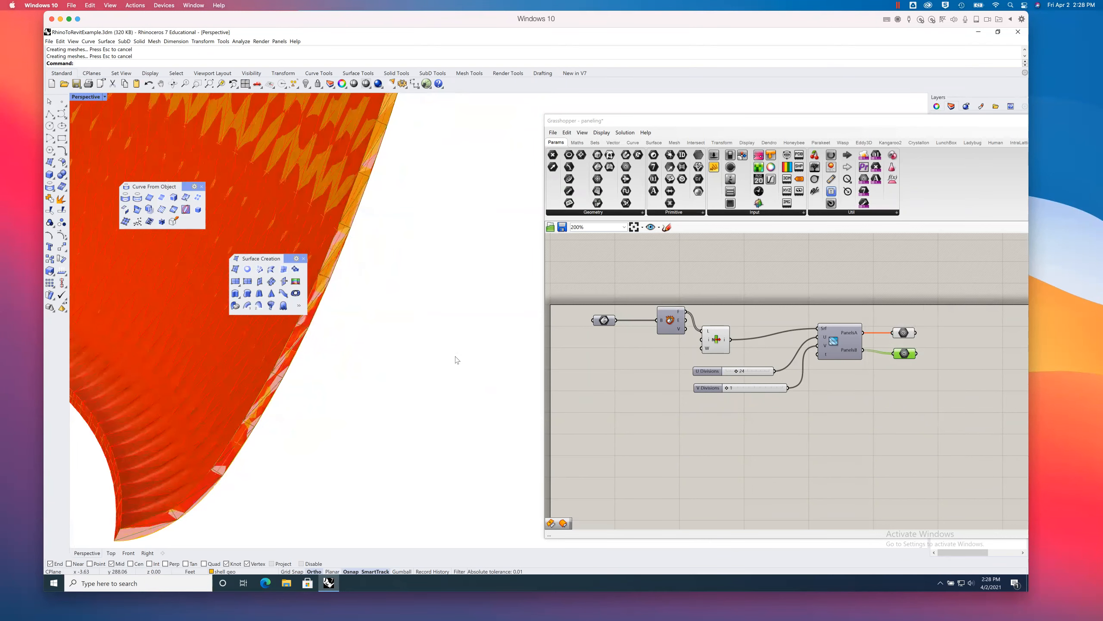
pyautogui.rightClick(711, 340)
pyautogui.click(730, 371)
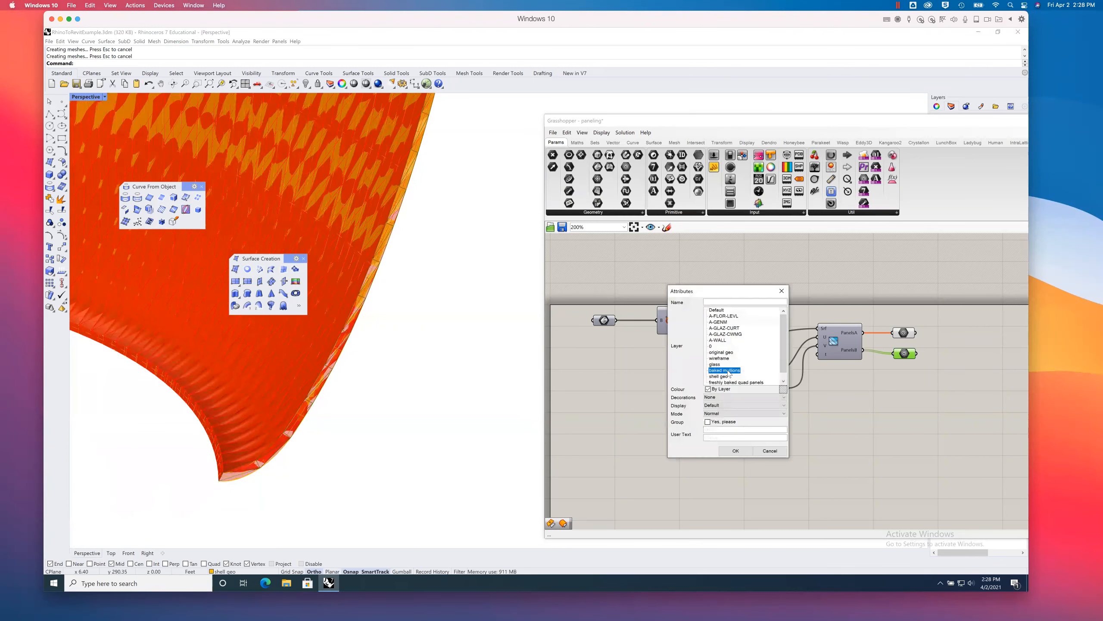
pyautogui.click(770, 452)
# Step: Set the List Item index integer to 4 to panel the next edge face of the shell
pyautogui.rightClick(709, 341)
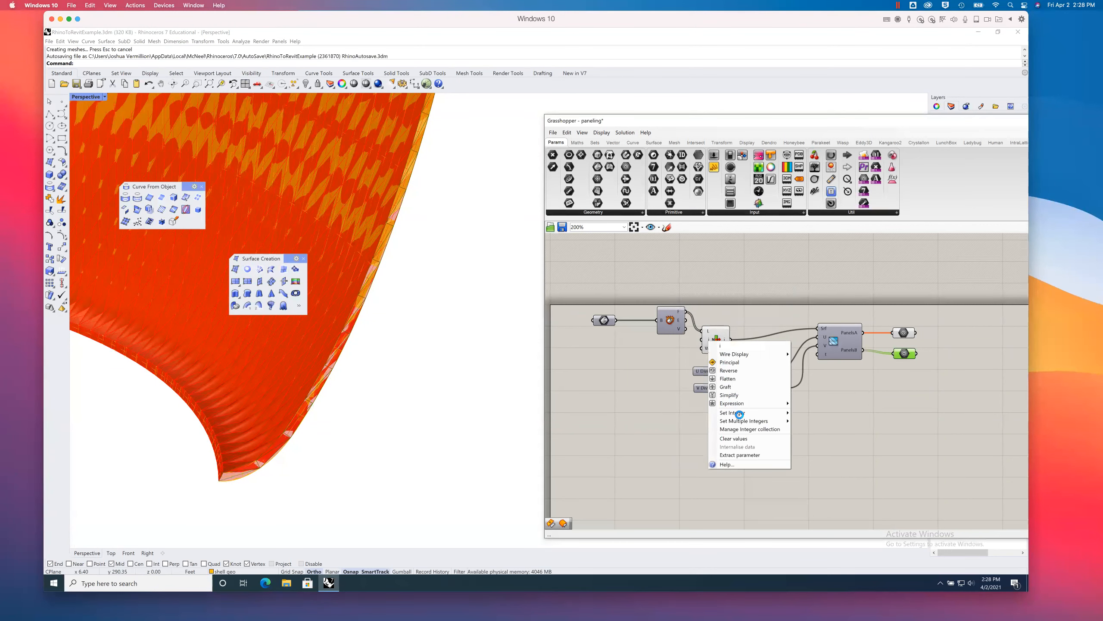
pyautogui.moveTo(789, 414)
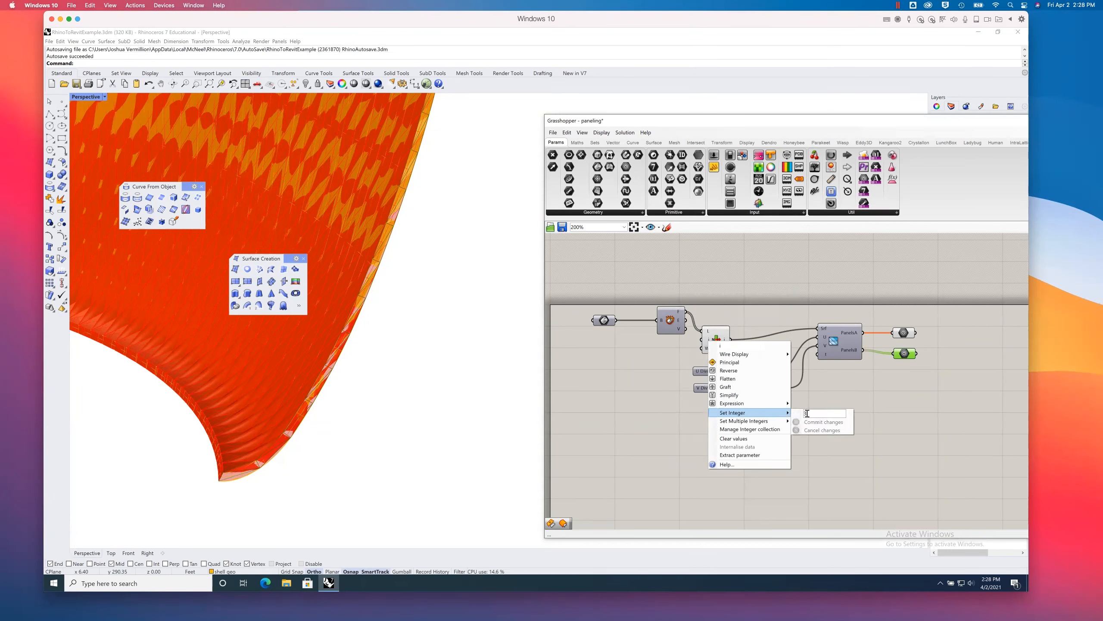
pyautogui.moveTo(810, 412); pyautogui.dragTo(797, 415)
pyautogui.write('4')
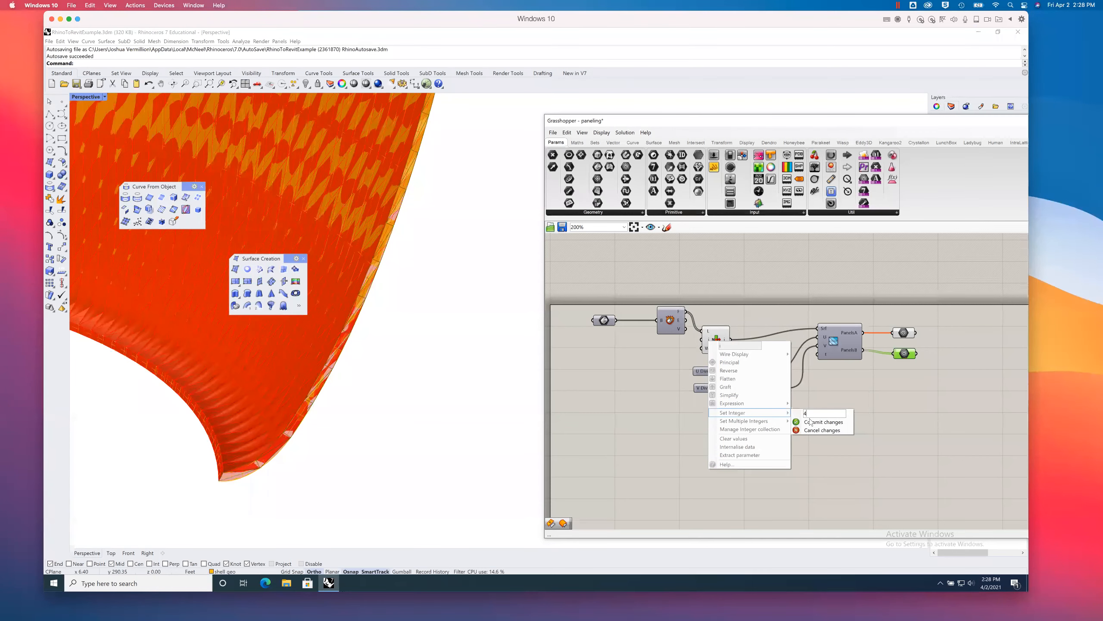
pyautogui.click(814, 423)
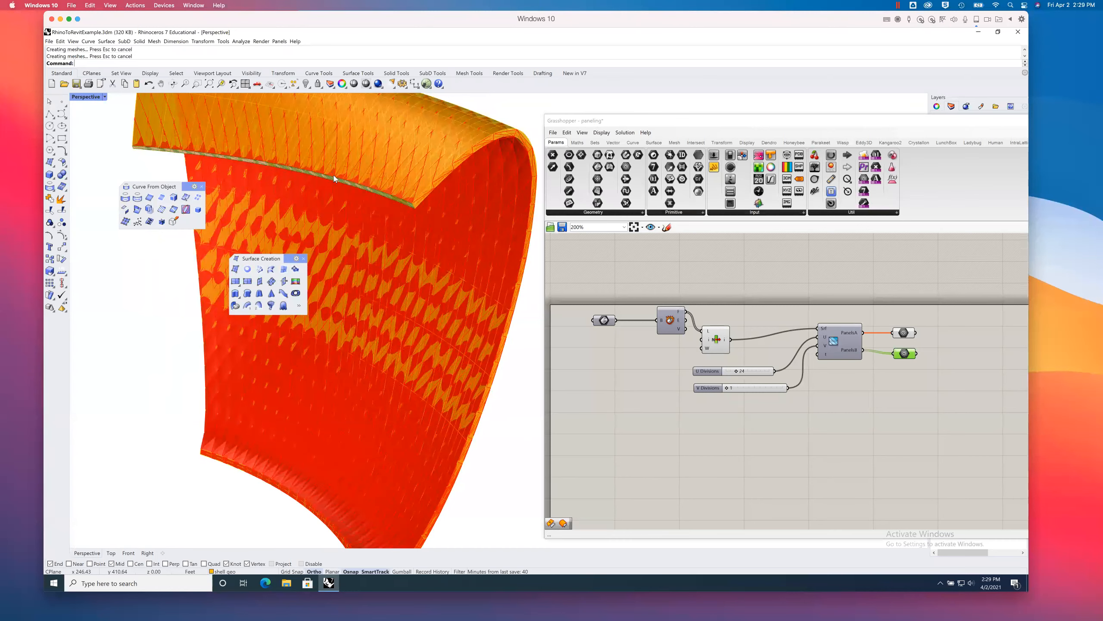
# Step: Bake the thin edge face's PanelsB geometry onto the "freshly baked quad panels" layer
pyautogui.scroll(5, 269, 168)
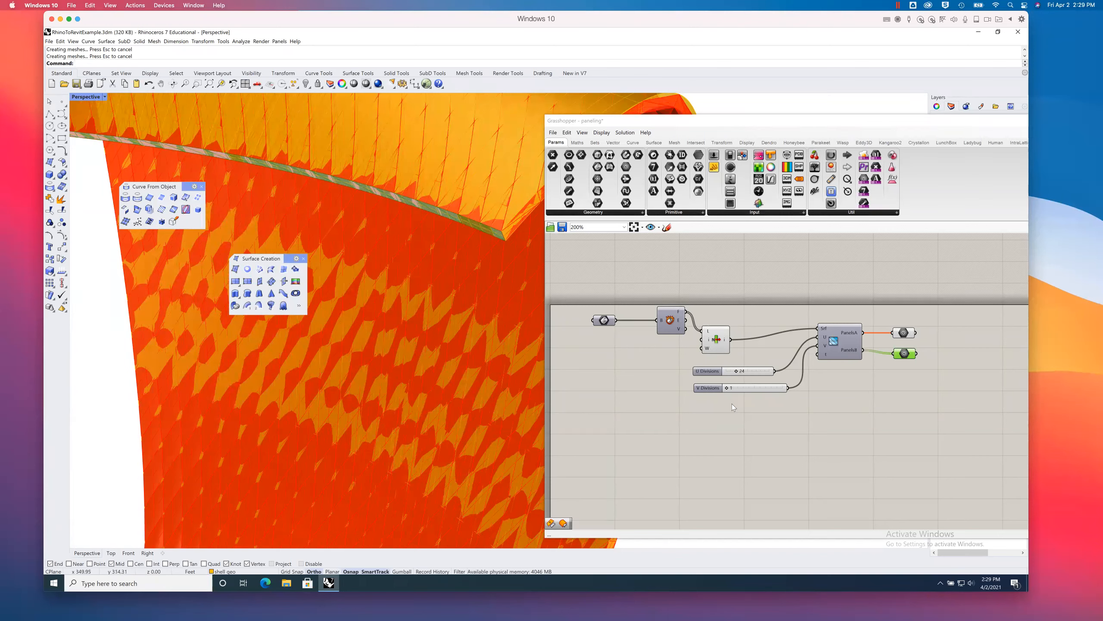
pyautogui.rightClick(910, 358)
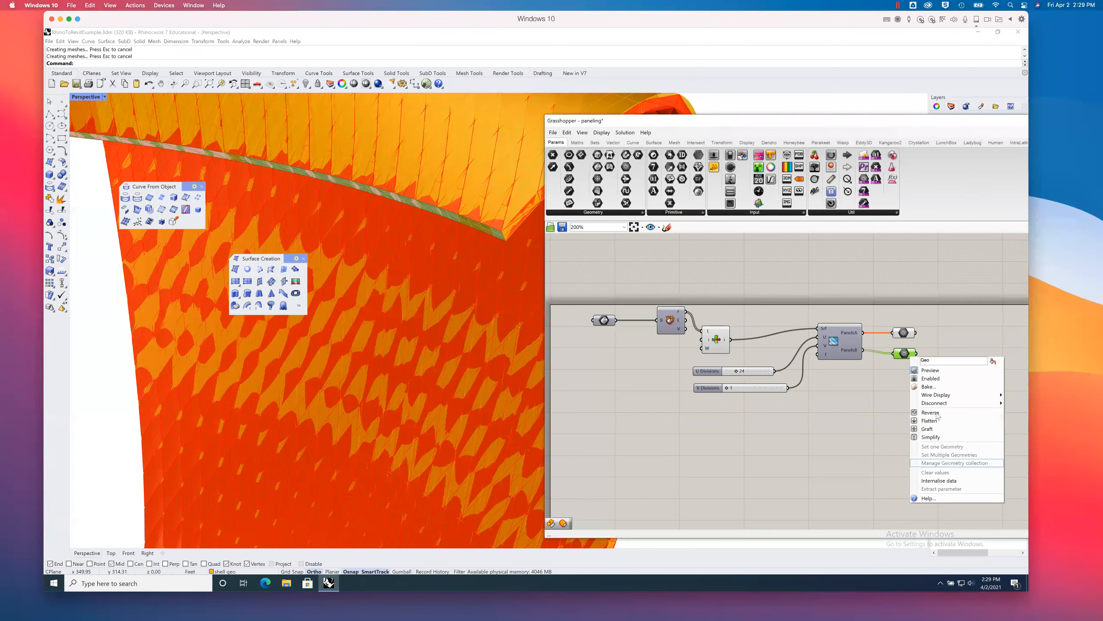
pyautogui.click(934, 386)
pyautogui.click(936, 393)
pyautogui.click(939, 468)
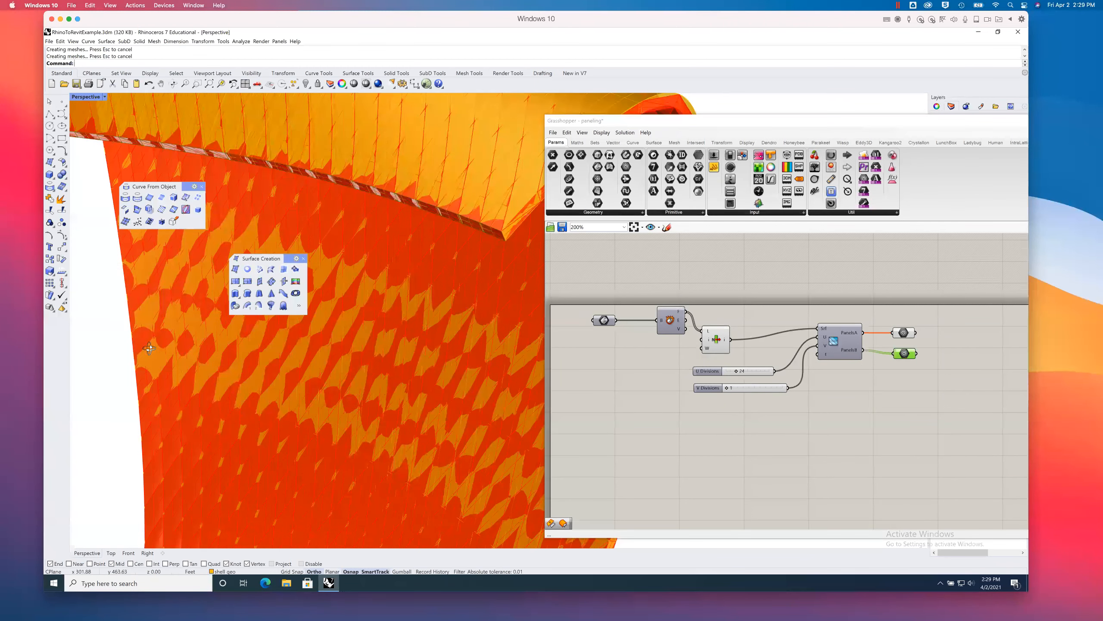
# Step: Set the List Item index integer to 5 to panel the shell's remaining edge face
pyautogui.rightClick(708, 342)
pyautogui.moveTo(795, 417)
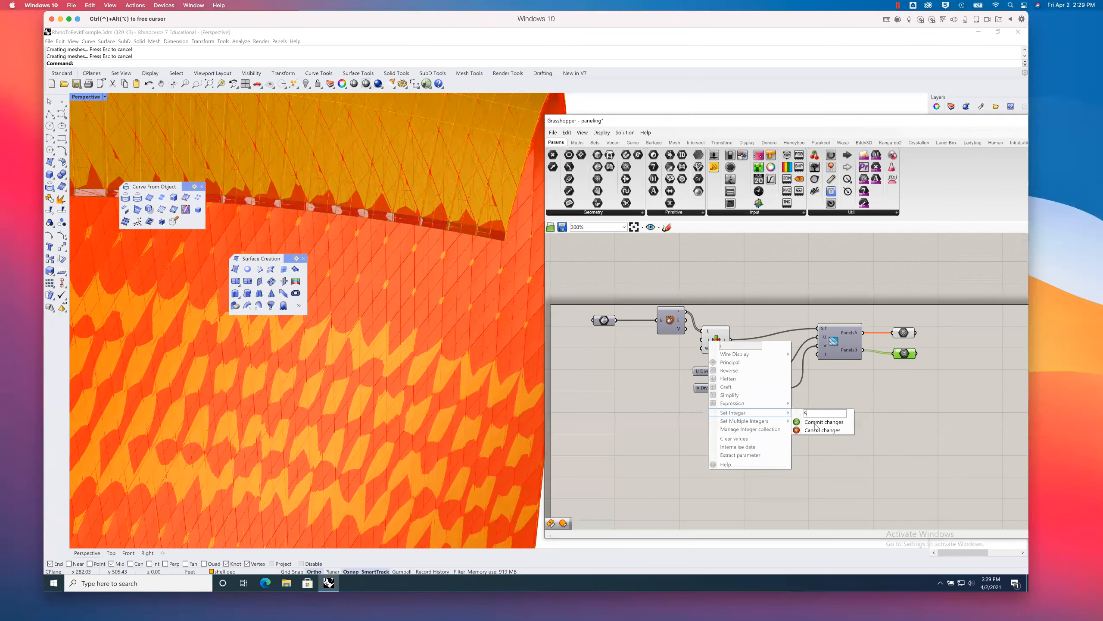
pyautogui.click(822, 422)
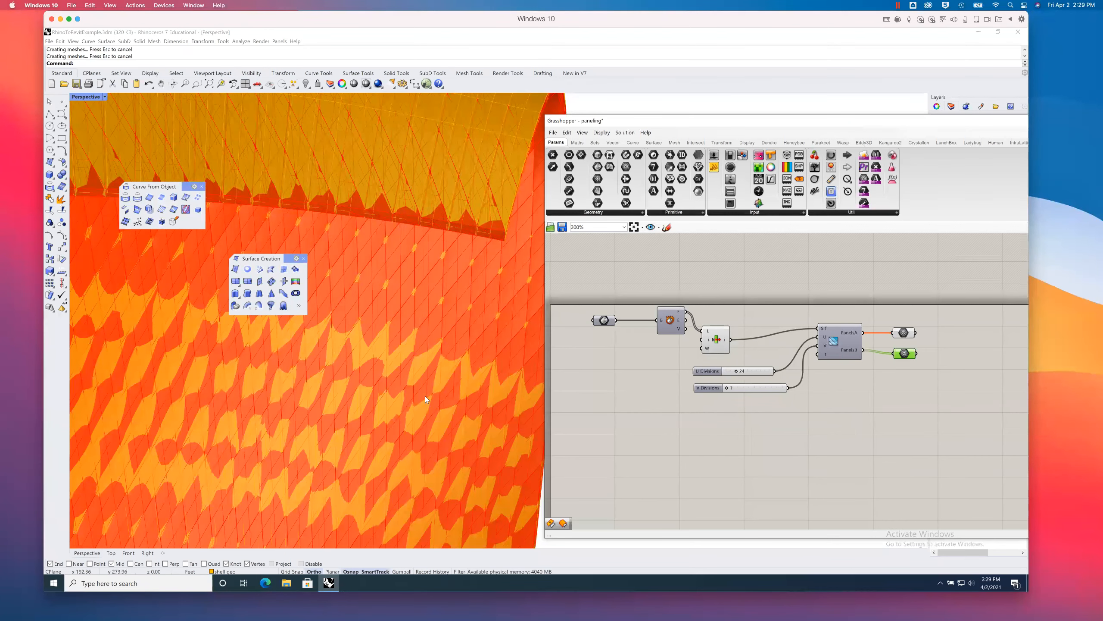
# Step: Bake the PanelsB geometry of the shell's arched front edge onto the "freshly baked quad panels" layer
pyautogui.scroll(-3, 425, 396)
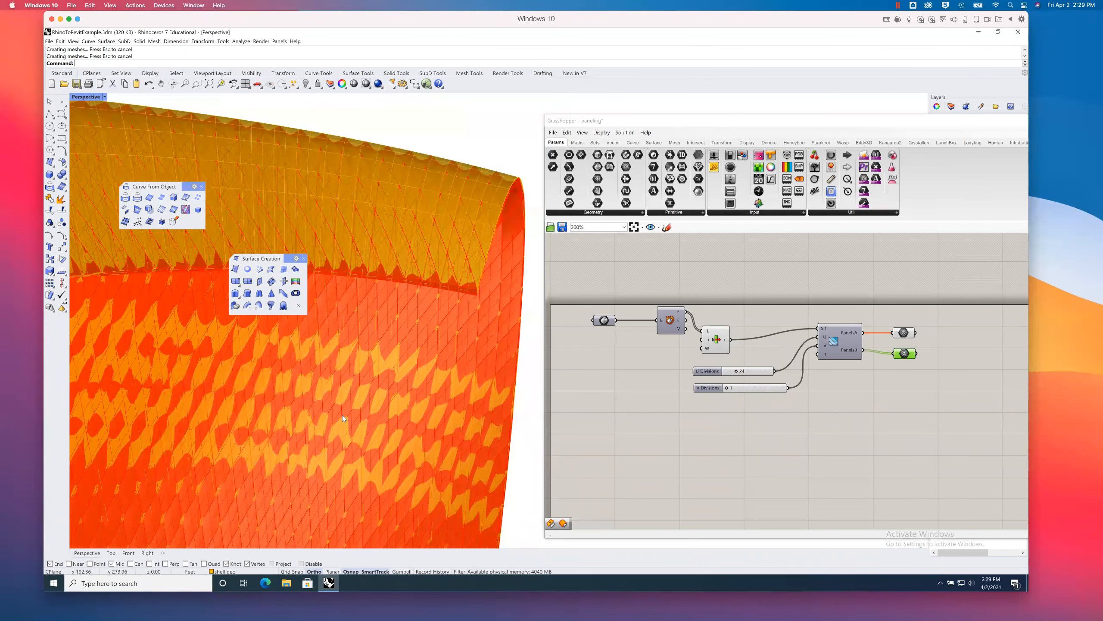
pyautogui.moveTo(334, 415); pyautogui.dragTo(252, 414, button='right')
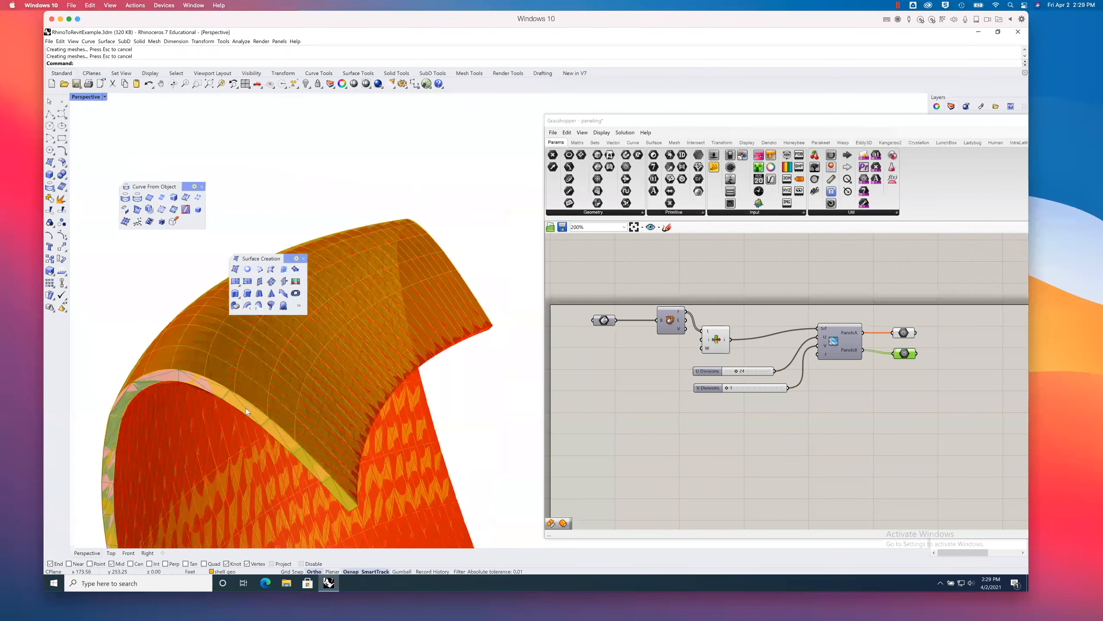
pyautogui.scroll(2, 226, 397)
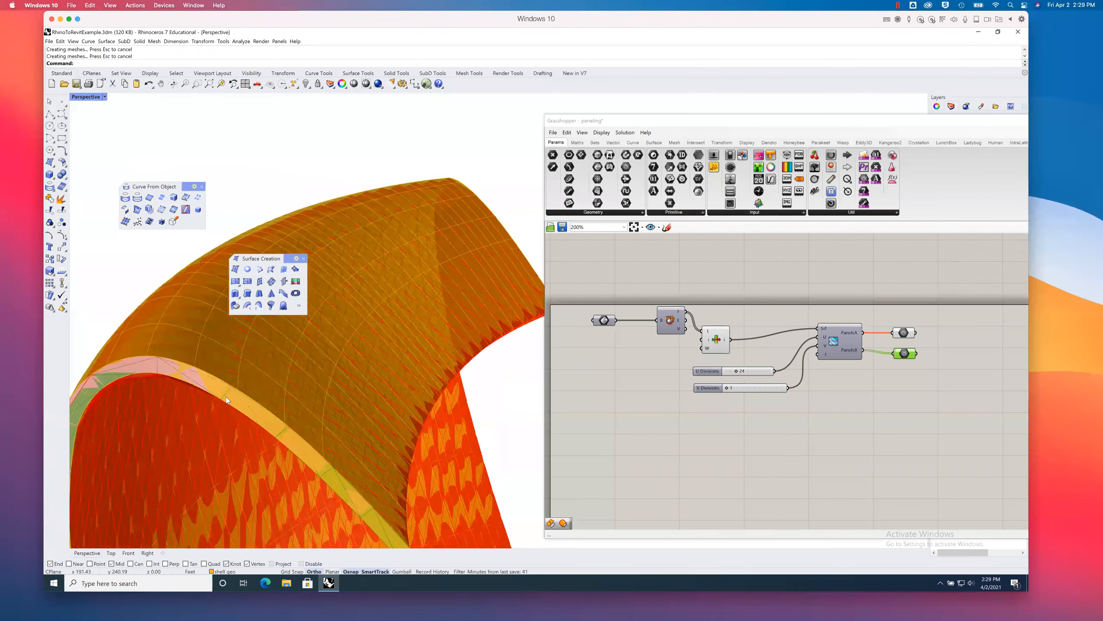
pyautogui.scroll(3, 221, 388)
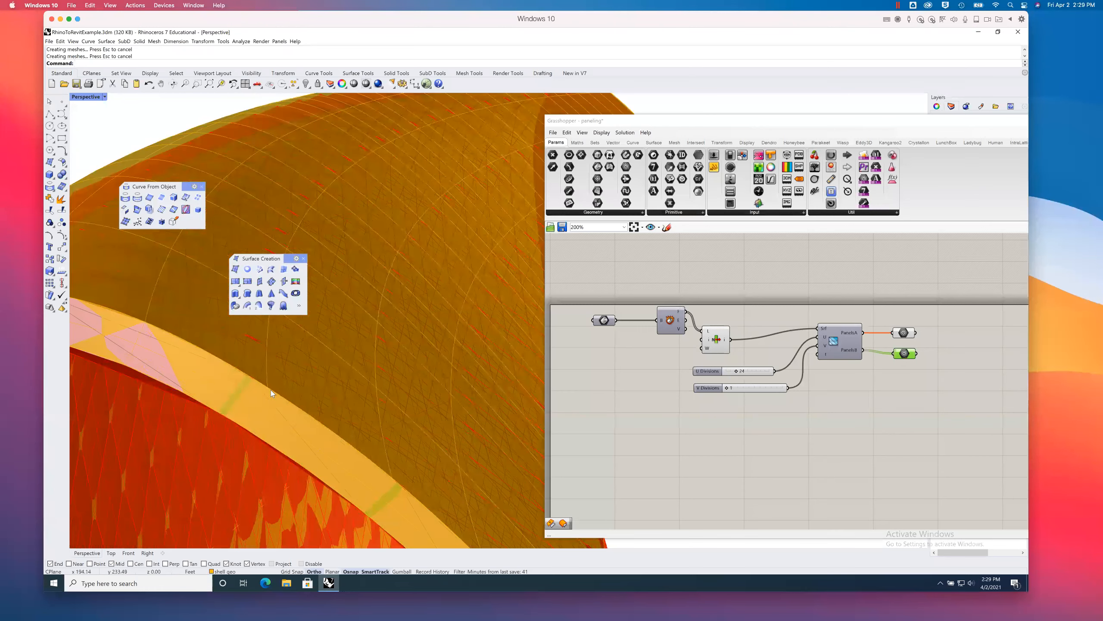
pyautogui.rightClick(902, 356)
pyautogui.click(926, 385)
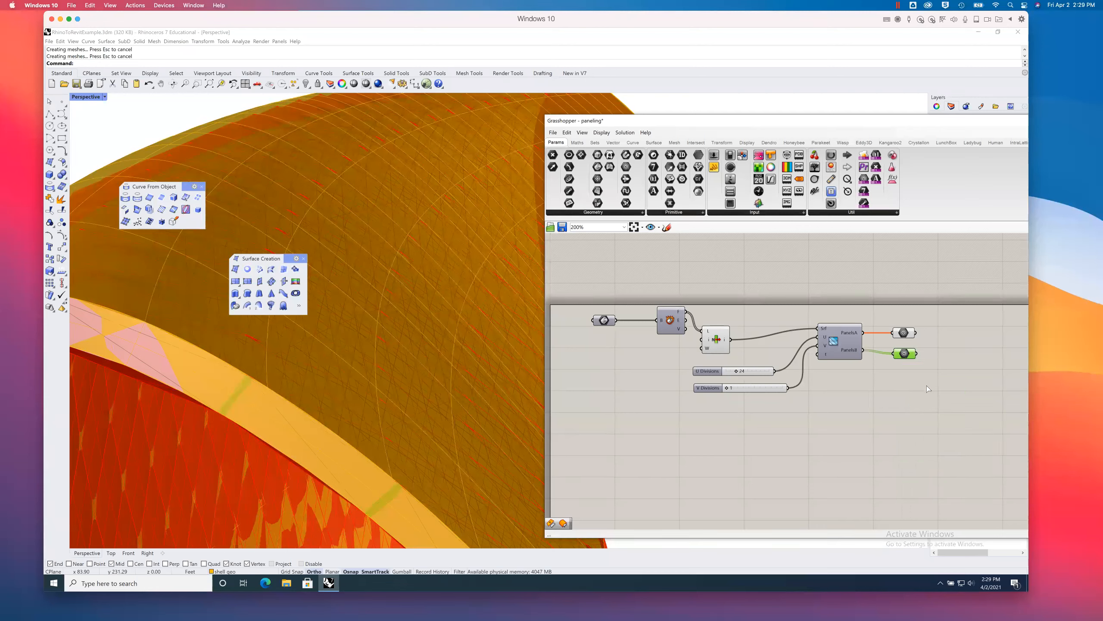
pyautogui.click(929, 394)
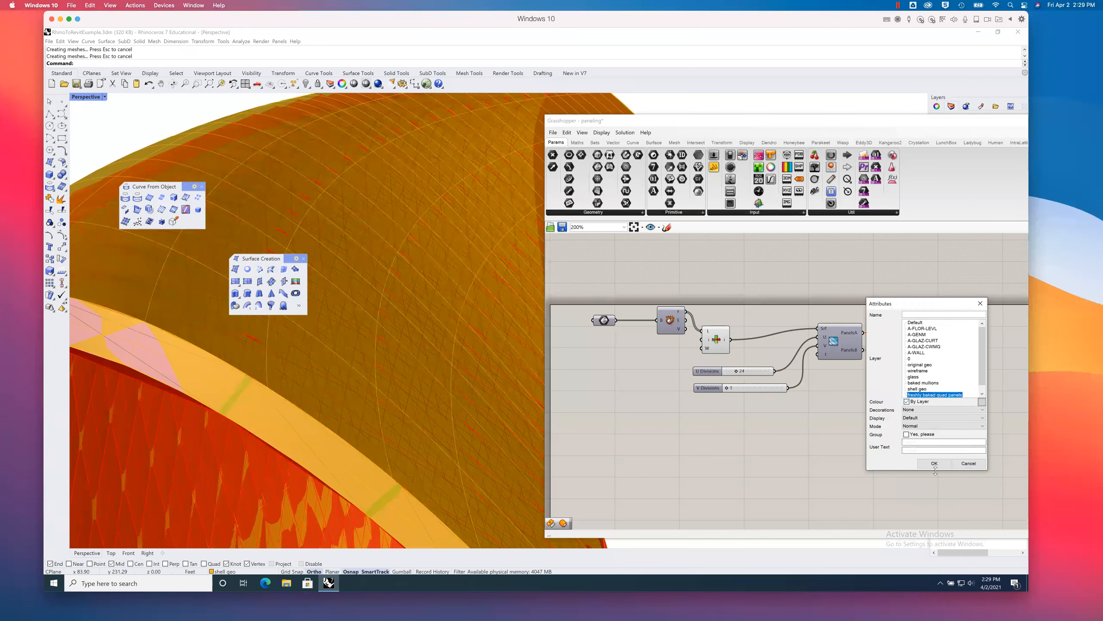
pyautogui.click(935, 463)
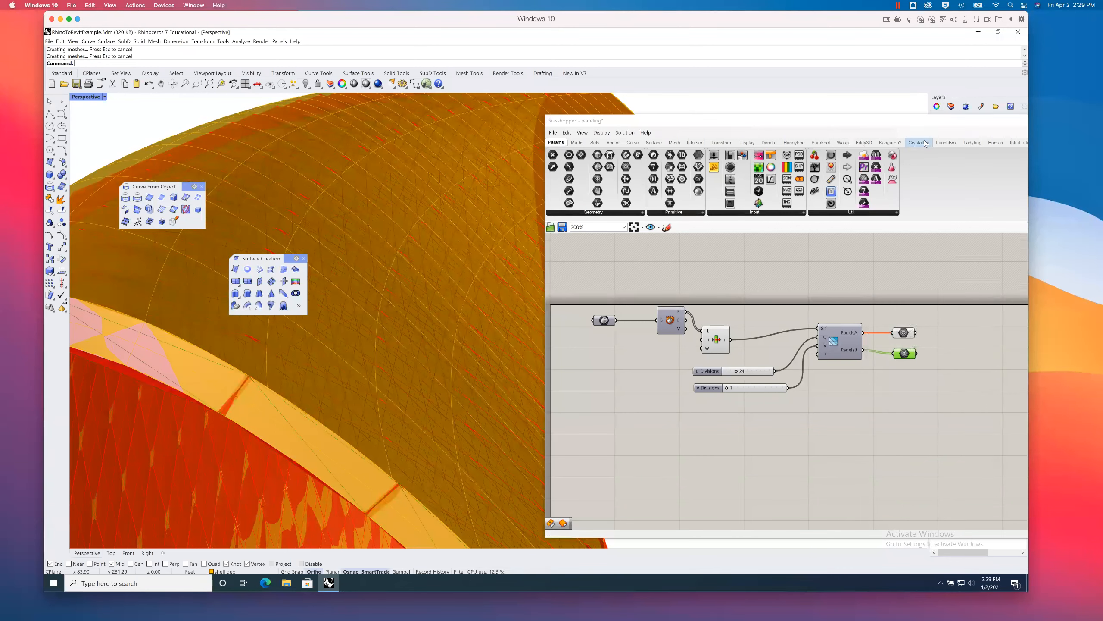
# Step: Close the Grasshopper window, make "freshly baked quad panels" the current layer and hide the "shell geo" layer
pyautogui.moveTo(917, 122); pyautogui.dragTo(722, 106)
pyautogui.click(929, 108)
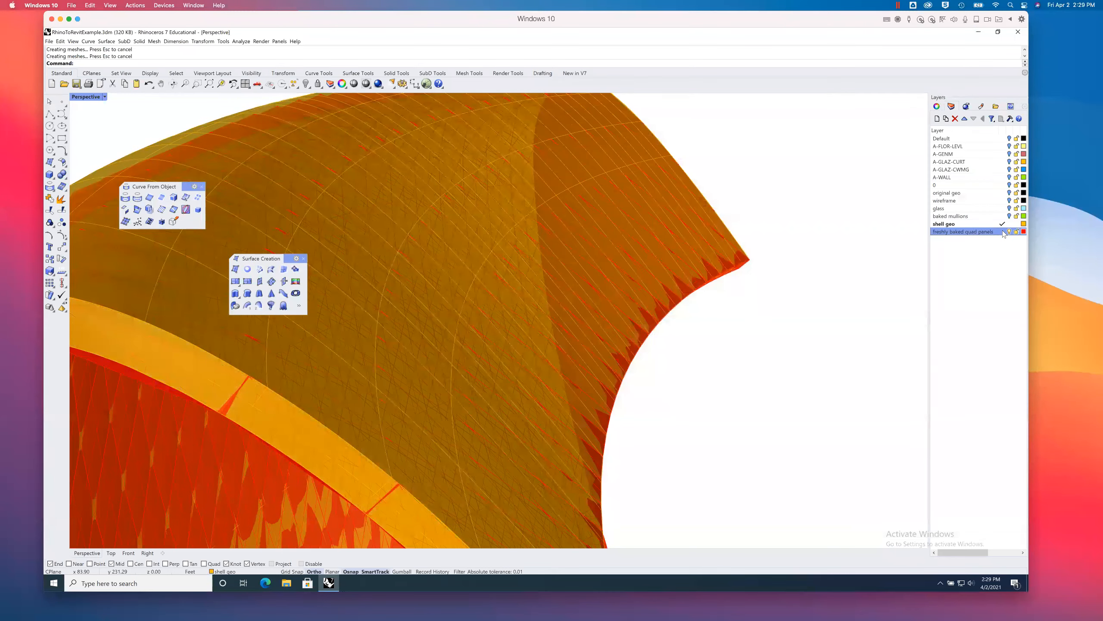
pyautogui.click(1002, 232)
pyautogui.click(1000, 224)
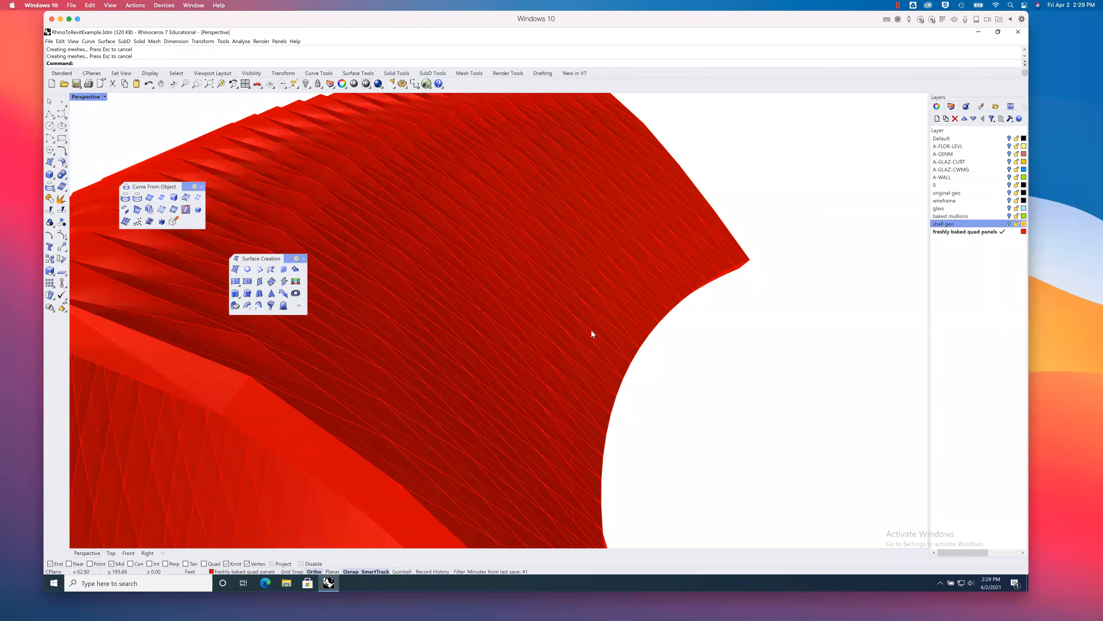
# Step: Change the colour of the "freshly baked quad panels" layer to light pink
pyautogui.scroll(-2, 591, 330)
pyautogui.scroll(-2, 589, 328)
pyautogui.keyDown('shift'); pyautogui.moveTo(624, 302); pyautogui.dragTo(877, 248, button='right'); pyautogui.keyUp('shift')
pyautogui.scroll(-2, 569, 330)
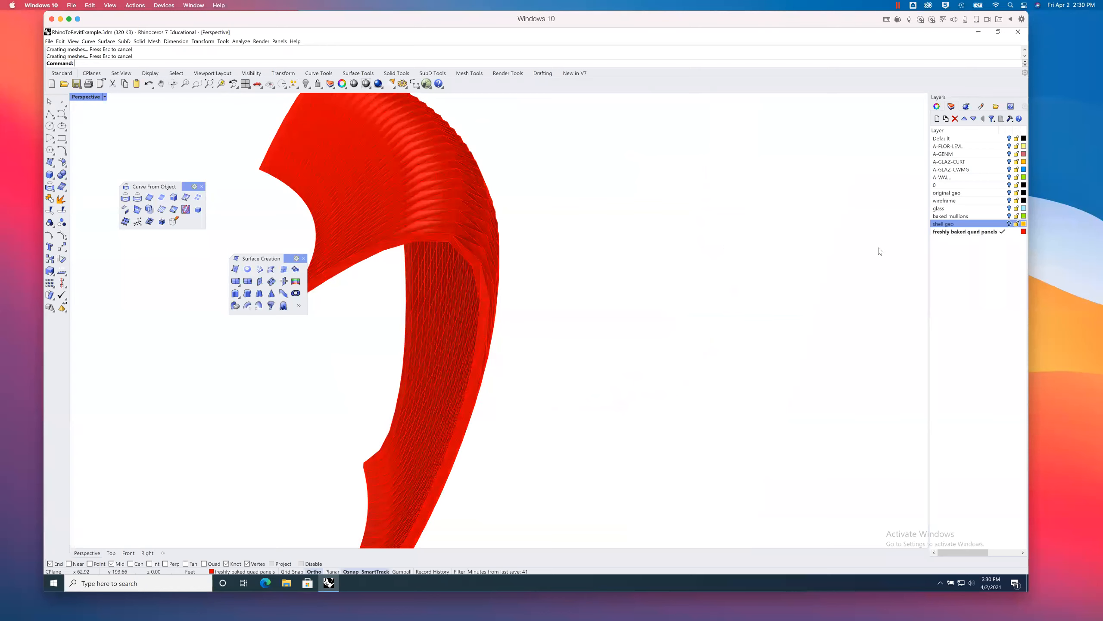
pyautogui.click(1024, 232)
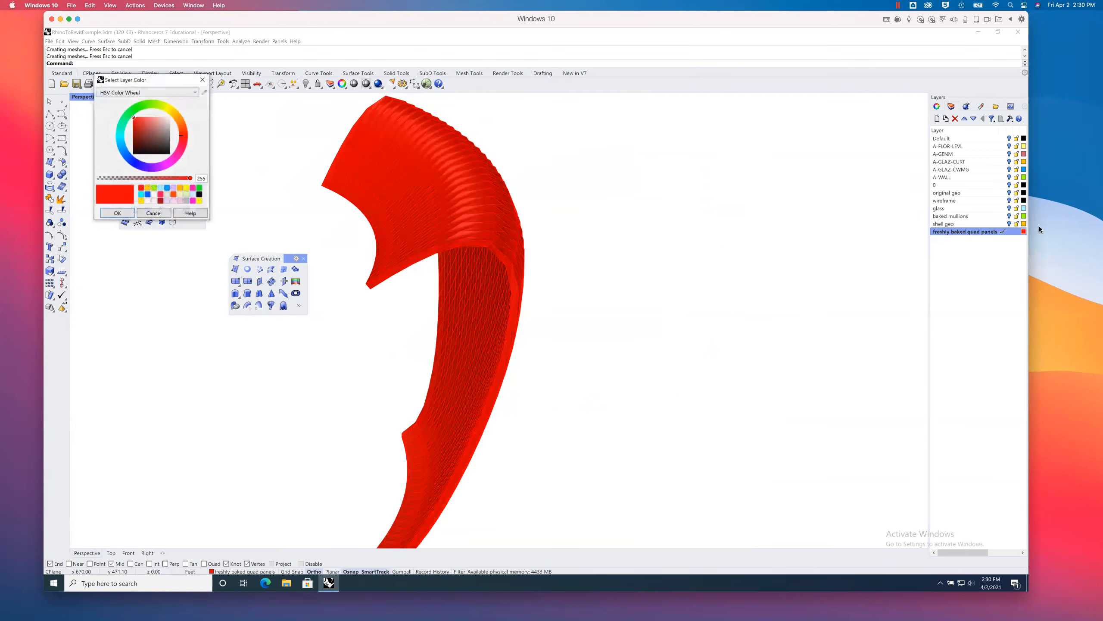
pyautogui.click(180, 201)
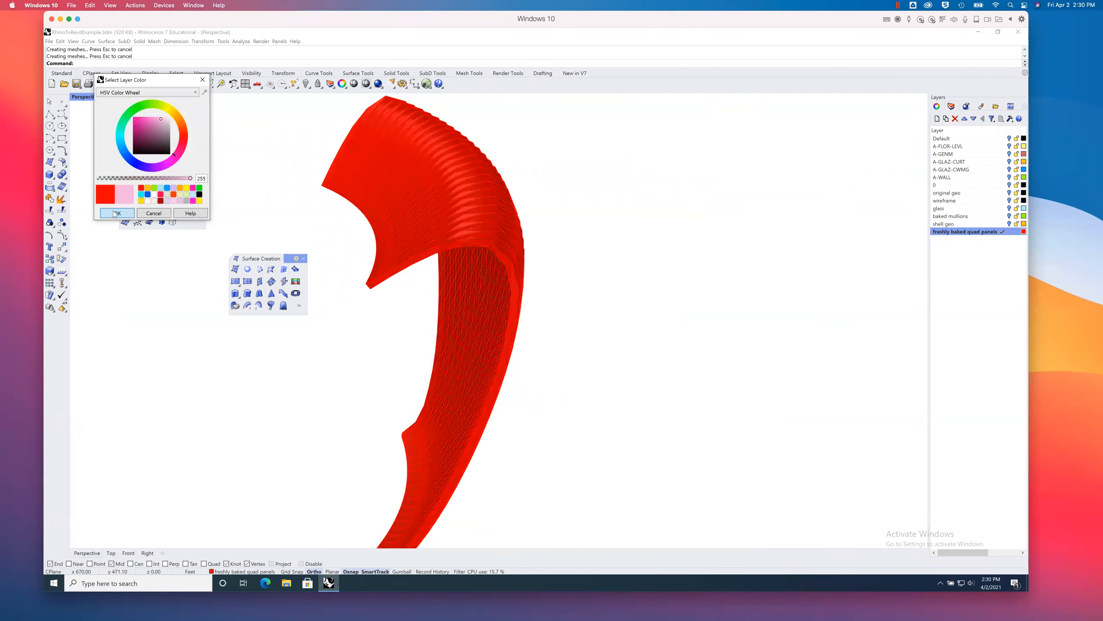
pyautogui.click(115, 213)
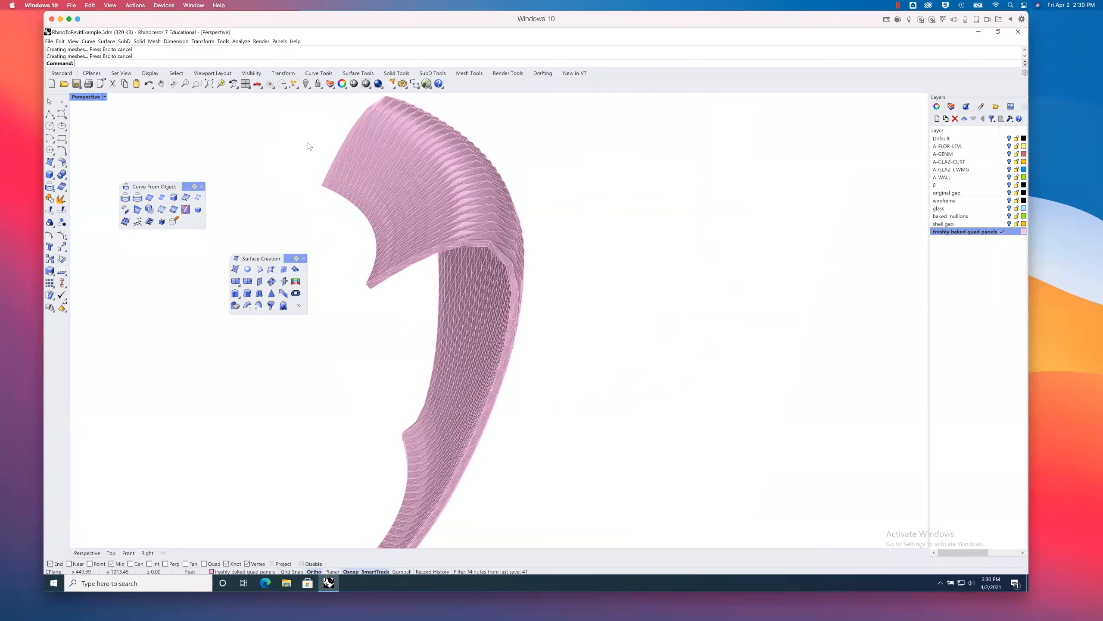
# Step: Select all the baked panels and turn off their surface isocurves, then clear the selection
pyautogui.scroll(-1, 304, 156)
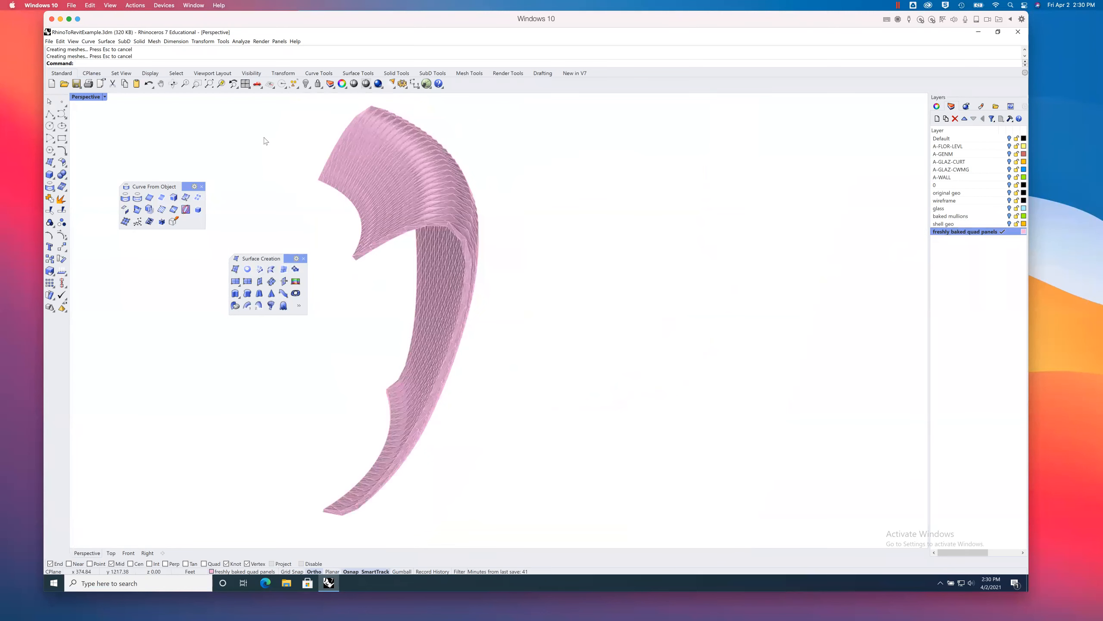
pyautogui.click(209, 84)
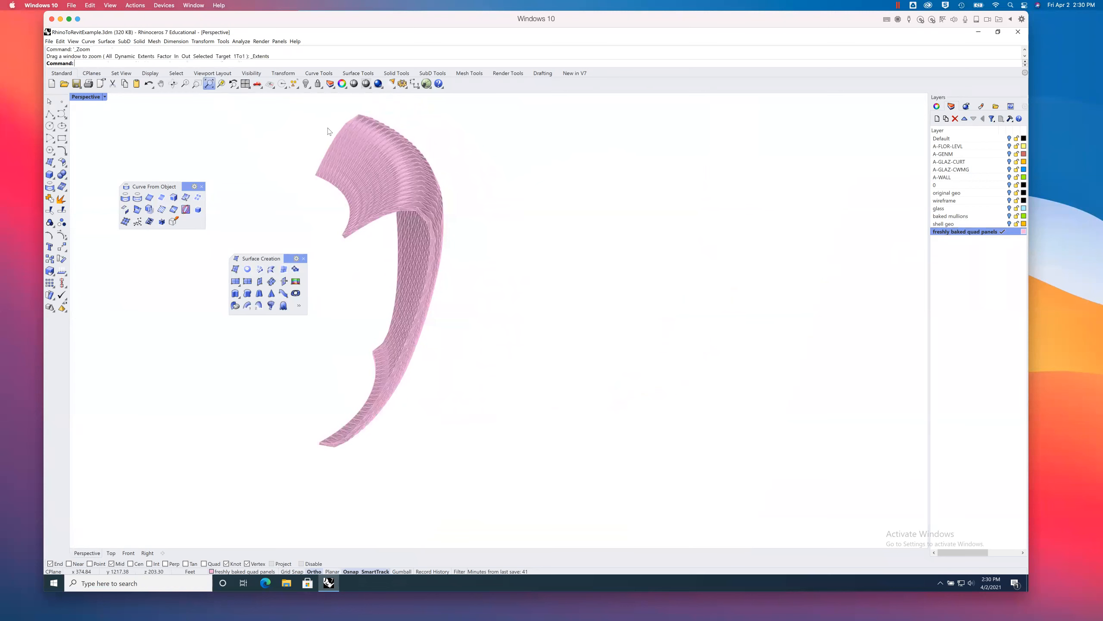
pyautogui.moveTo(310, 113); pyautogui.dragTo(716, 525)
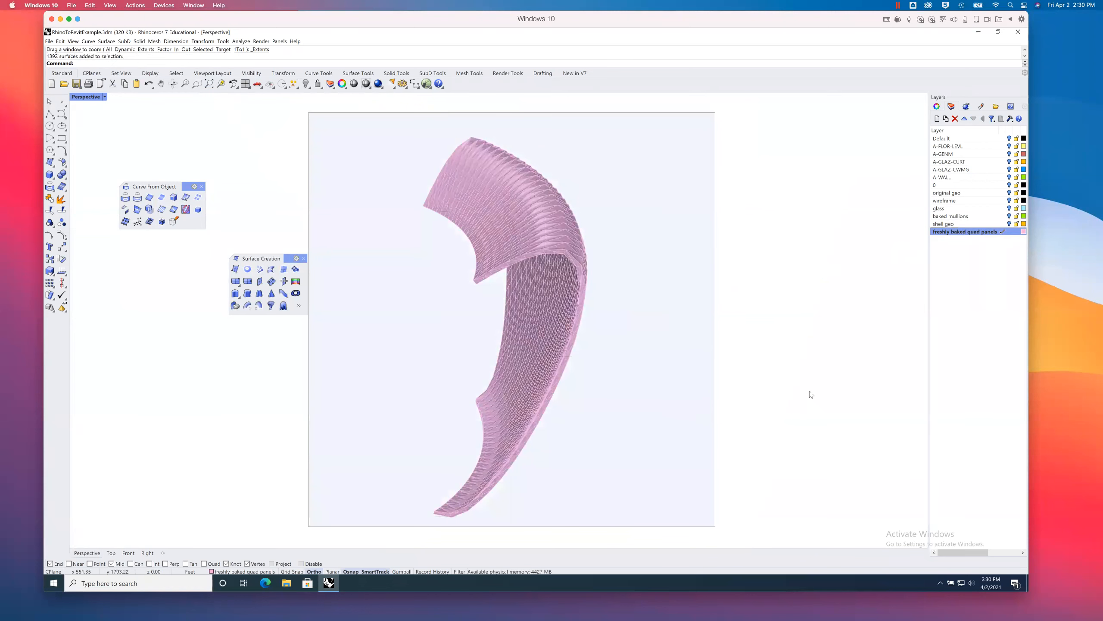
pyautogui.click(936, 107)
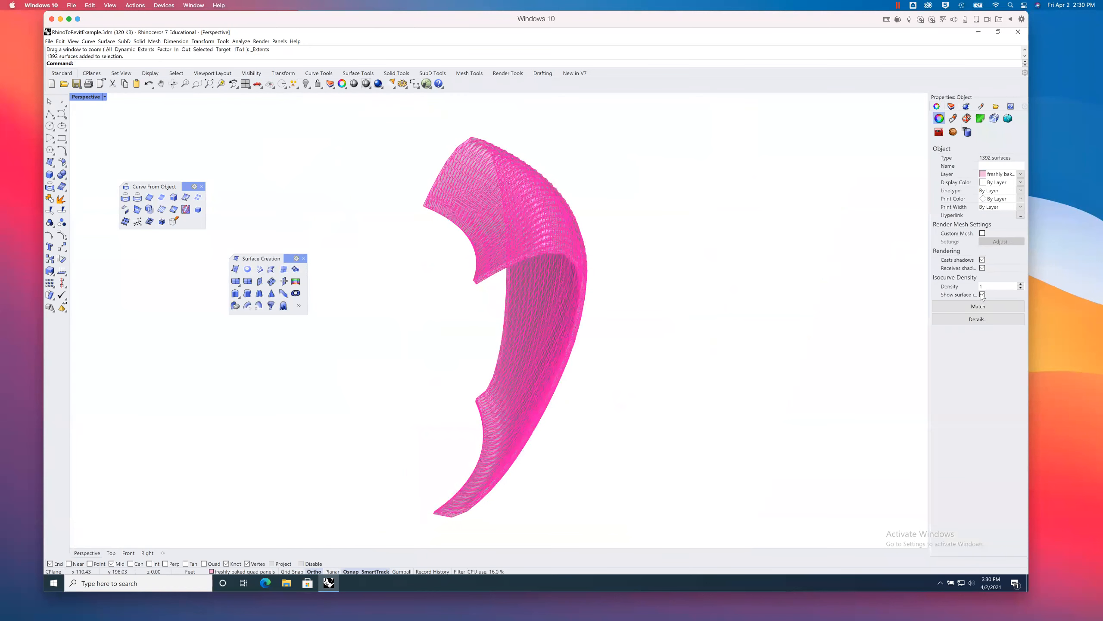
pyautogui.click(982, 294)
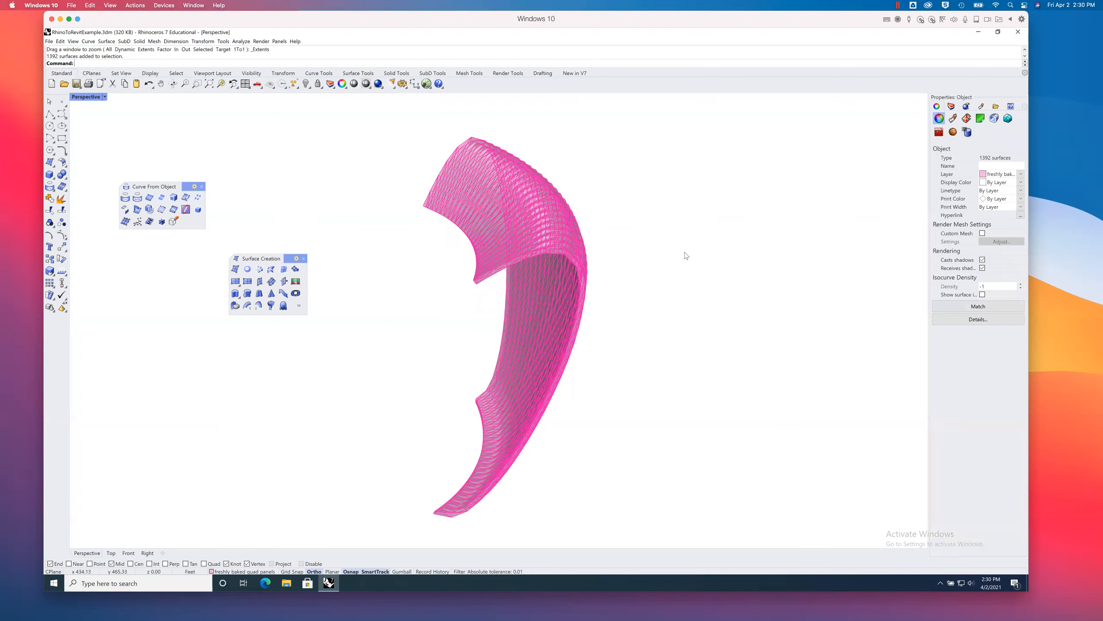
pyautogui.click(617, 263)
# Step: Inspect the paneled shell from behind, then reopen Grasshopper briefly to look up the Quad Panels component in LunchBox
pyautogui.moveTo(526, 271); pyautogui.dragTo(548, 257, button='right')
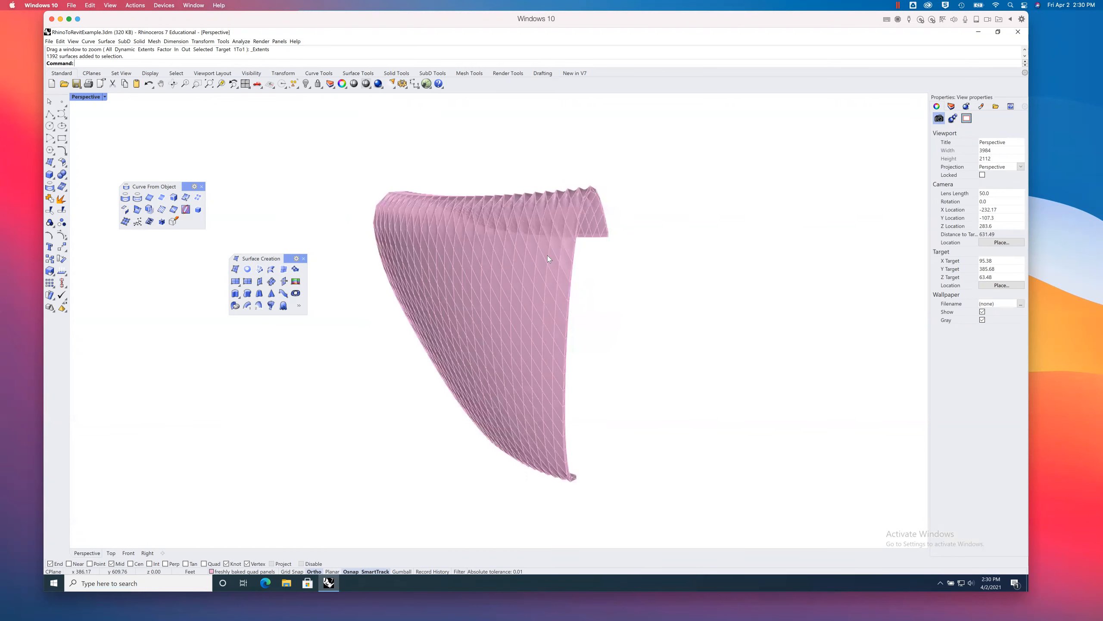
pyautogui.scroll(2, 547, 255)
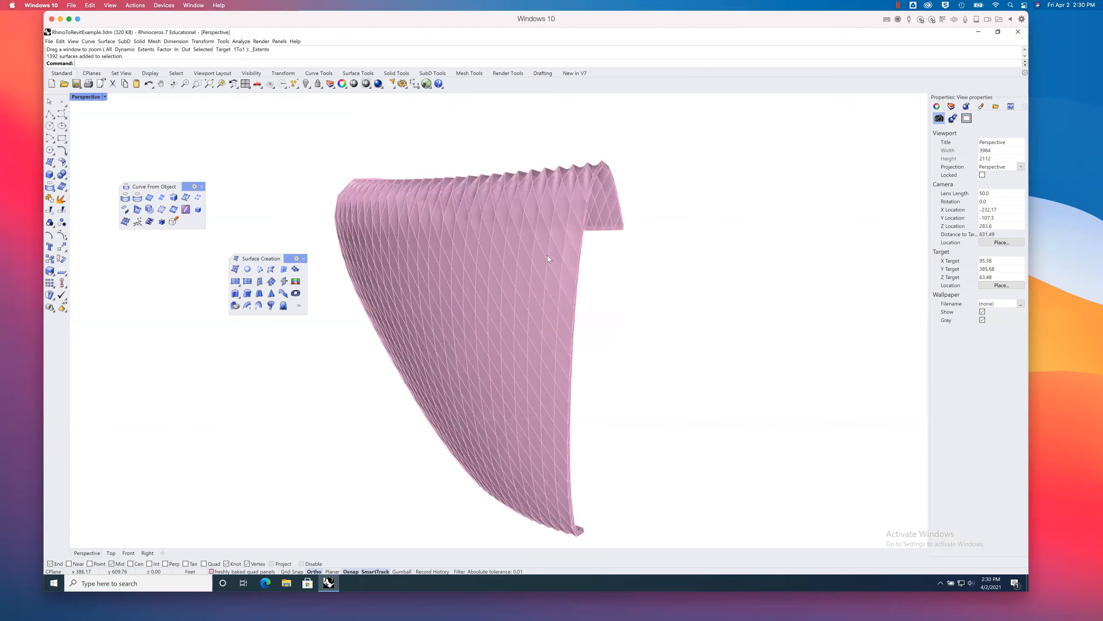
pyautogui.scroll(2, 547, 259)
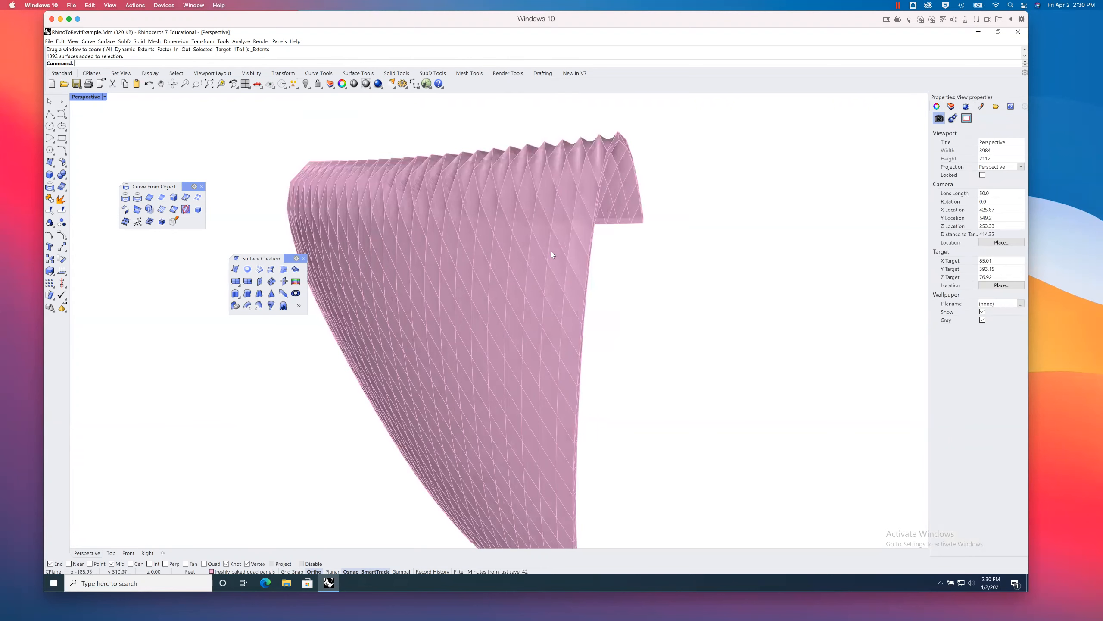
pyautogui.scroll(-2, 542, 241)
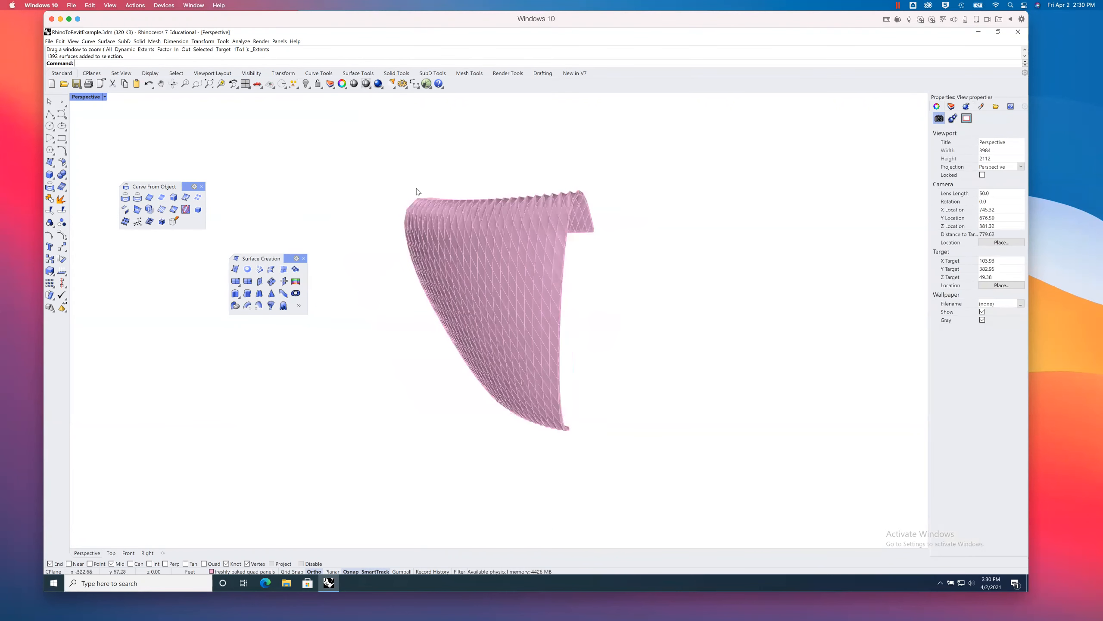
pyautogui.write('Grasshopper')
pyautogui.press('Return')
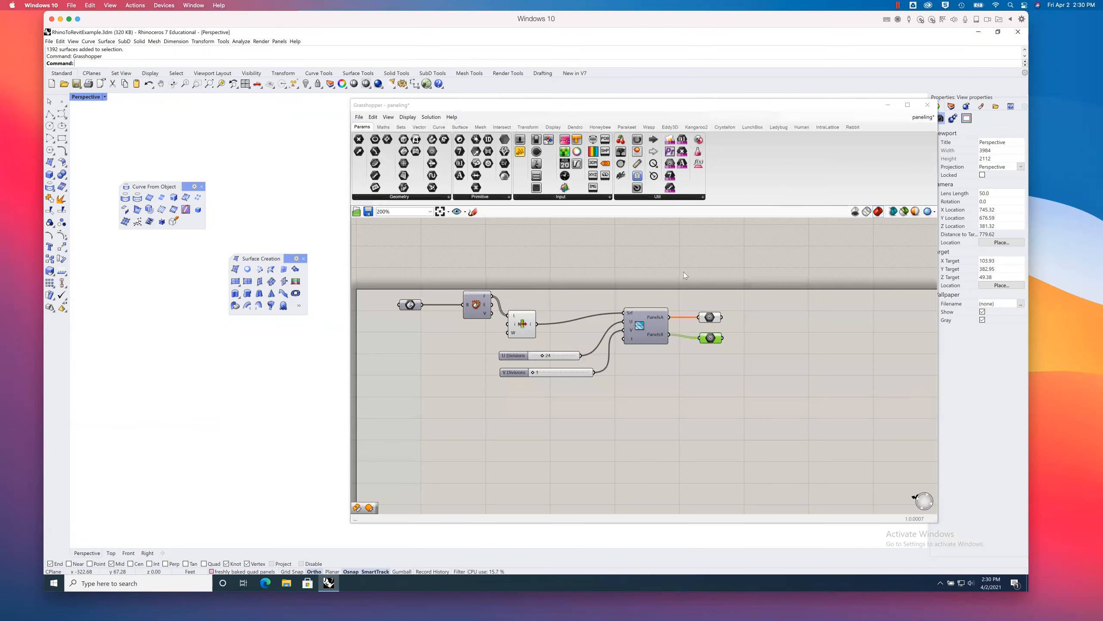
pyautogui.click(633, 266)
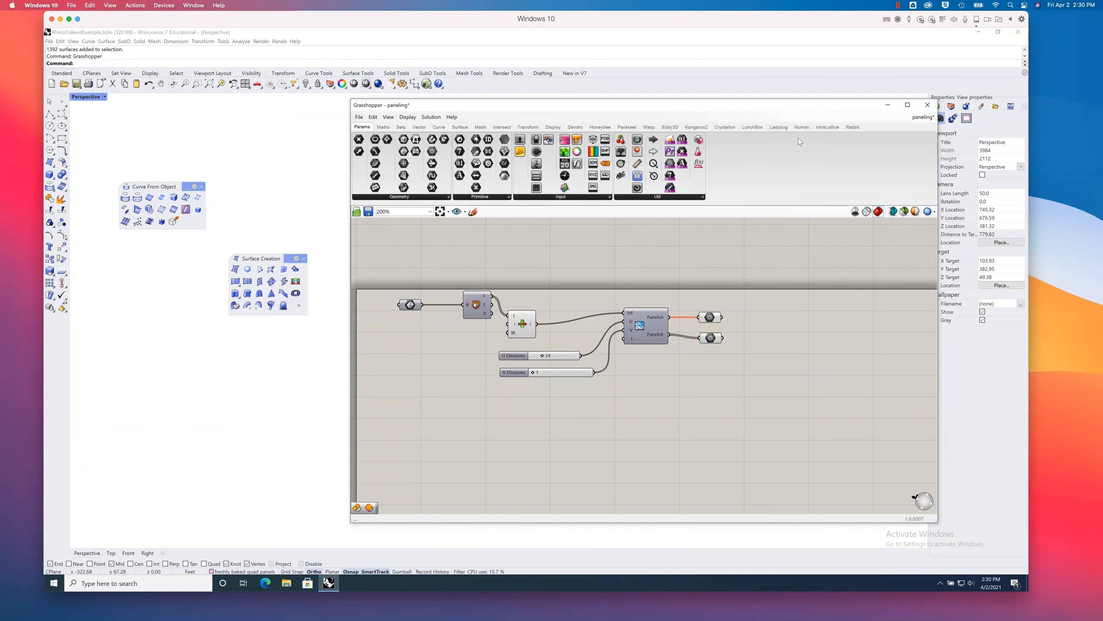
pyautogui.moveTo(801, 141); pyautogui.dragTo(862, 144, button='right')
pyautogui.click(753, 127)
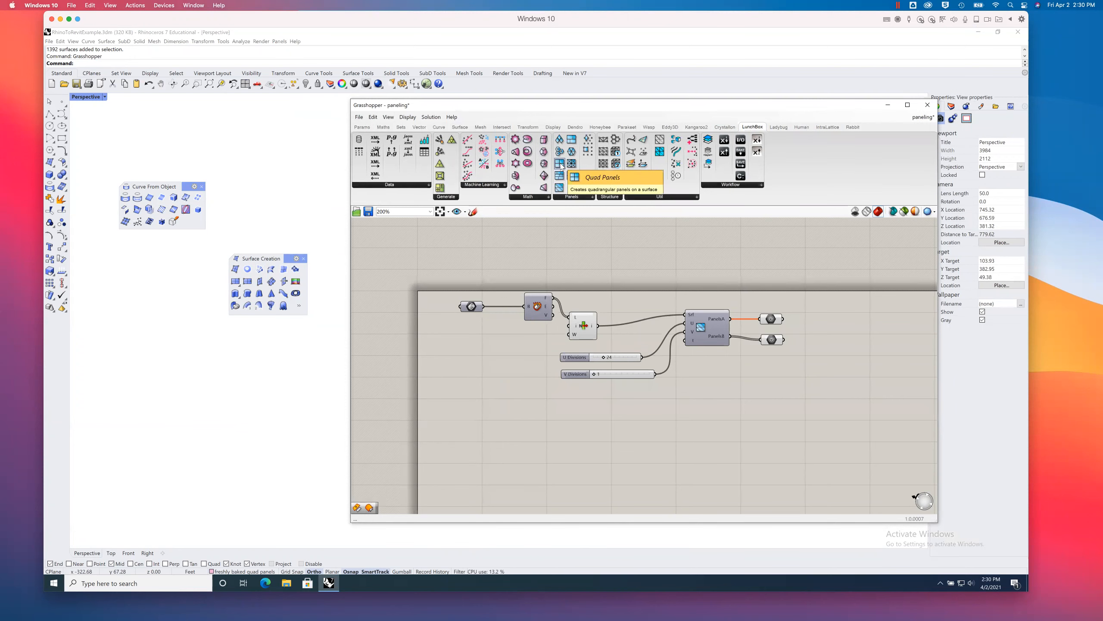
pyautogui.moveTo(840, 105); pyautogui.dragTo(741, 112)
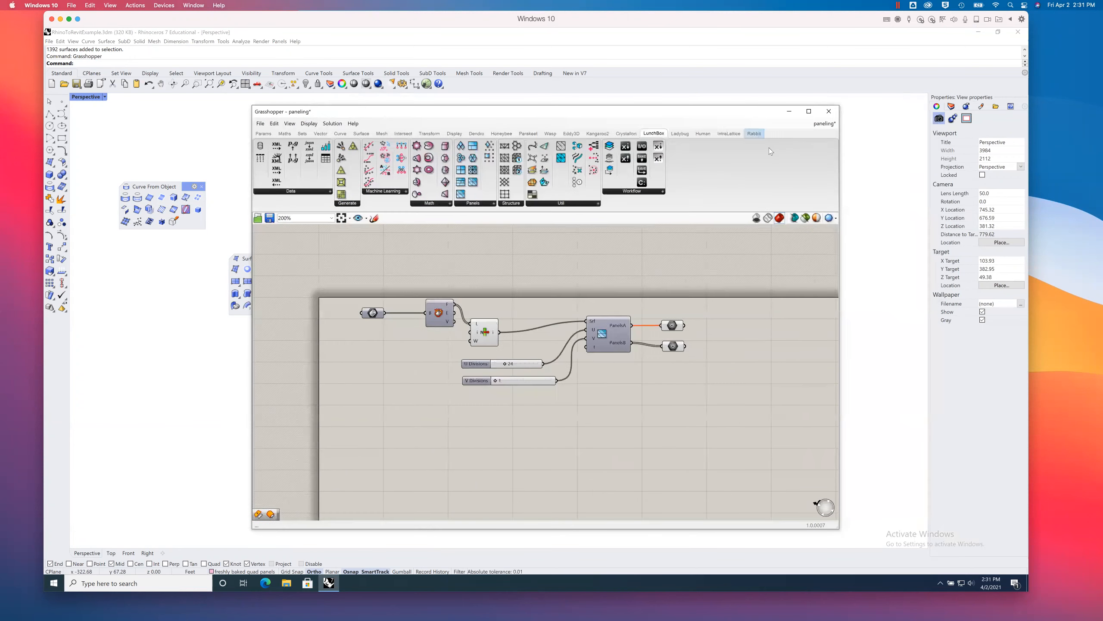
pyautogui.click(828, 114)
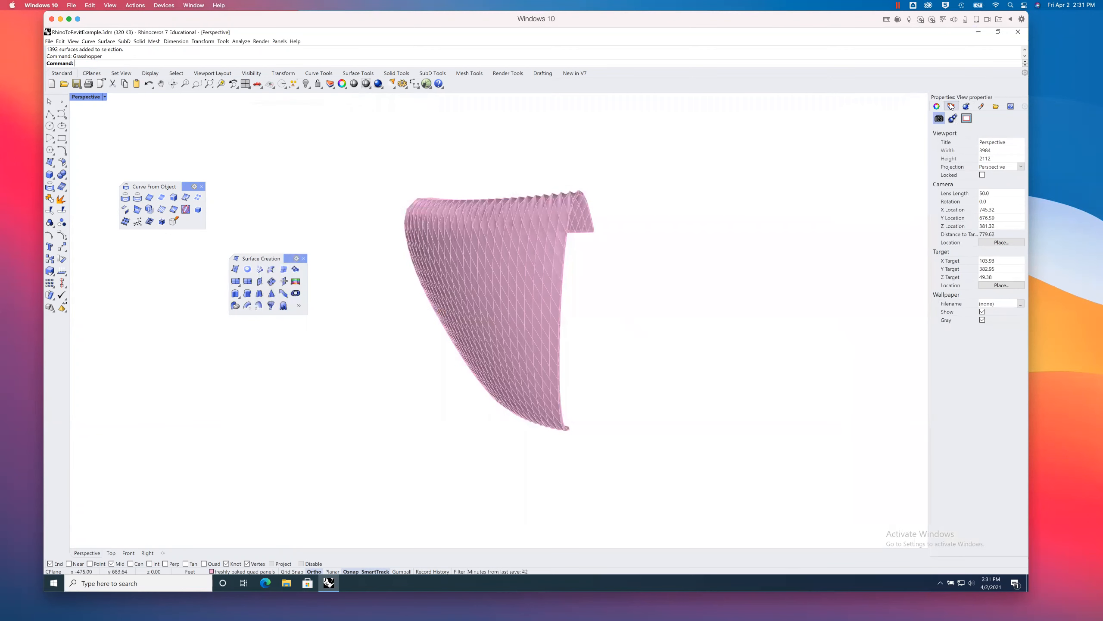
# Step: Turn on the "glass" layer alongside the baked quad panels
pyautogui.click(952, 106)
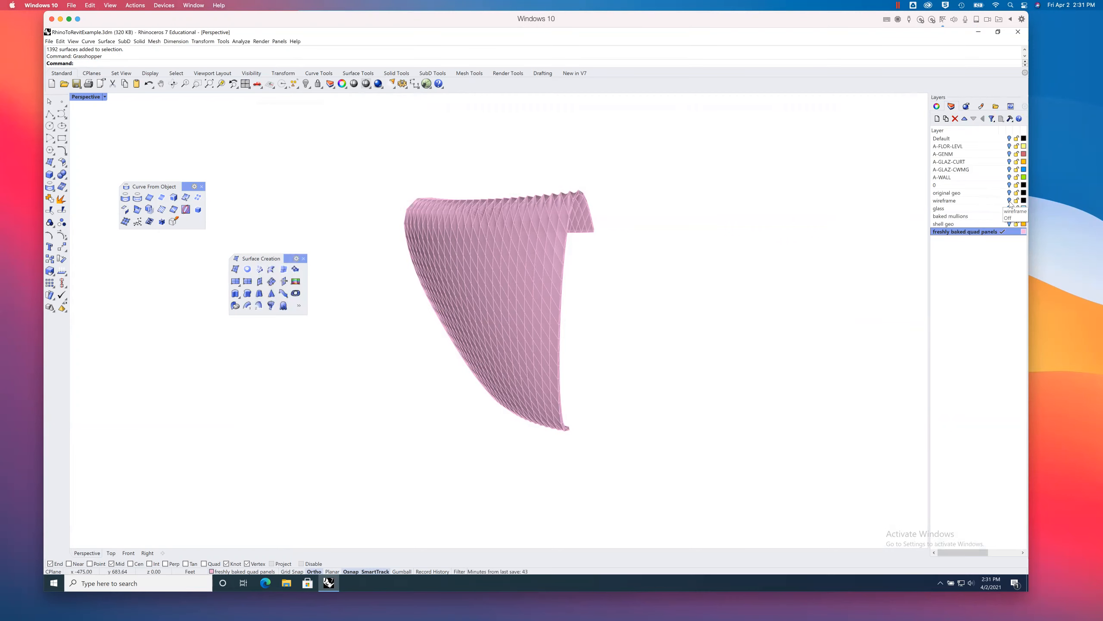
pyautogui.click(1009, 209)
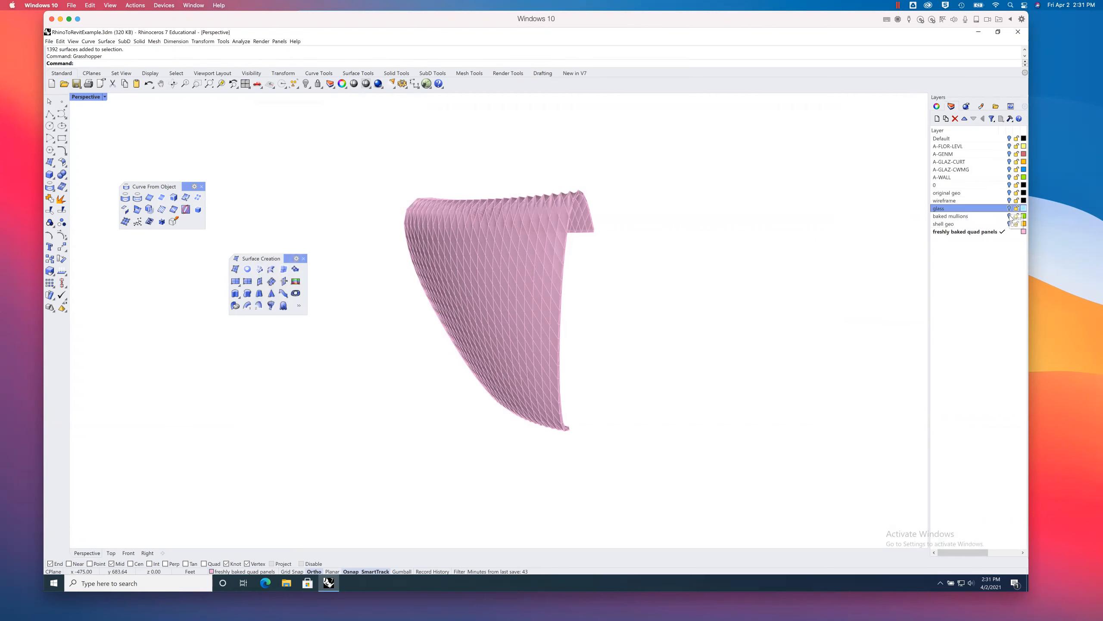
pyautogui.click(1009, 208)
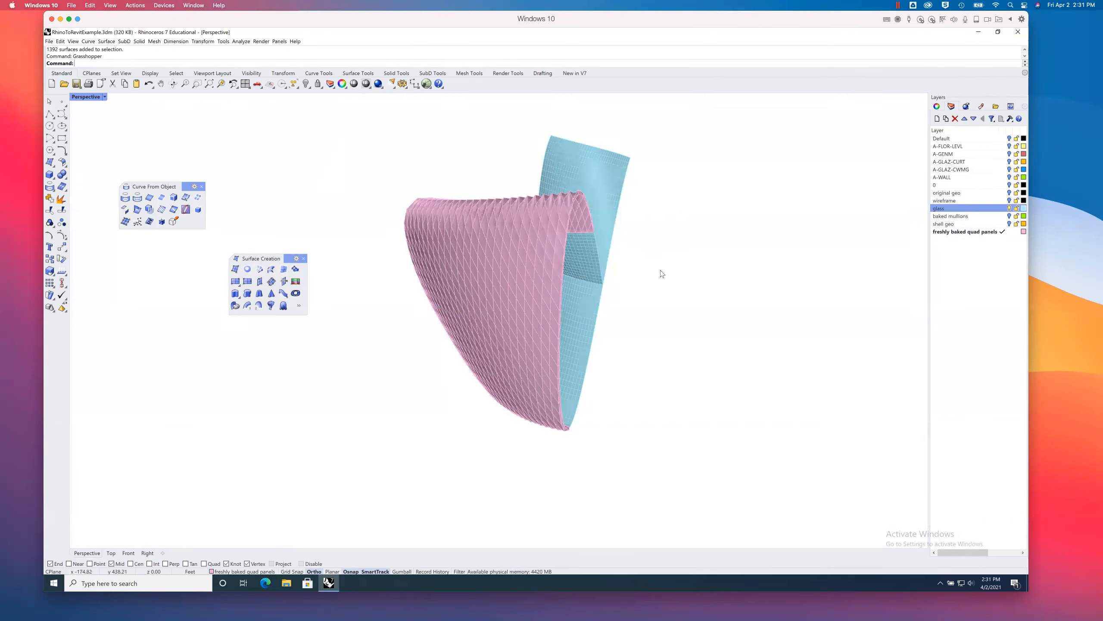
# Step: Turn on the "baked mullions" layer so the mullions show together with the glass and the quad panels
pyautogui.click(1009, 216)
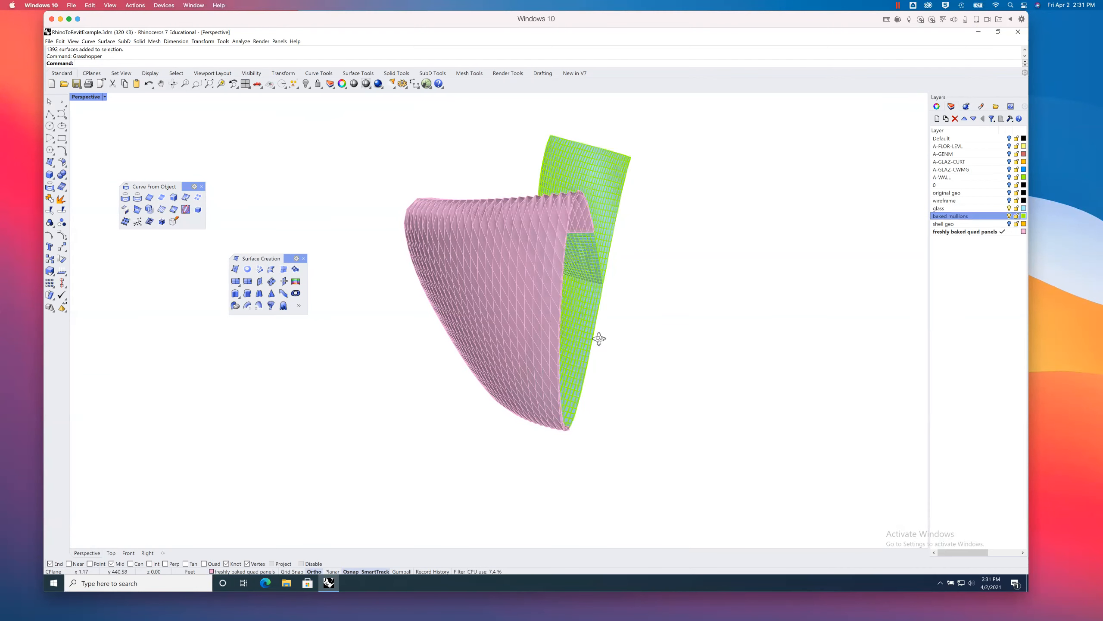
pyautogui.moveTo(571, 341); pyautogui.dragTo(570, 279, button='right')
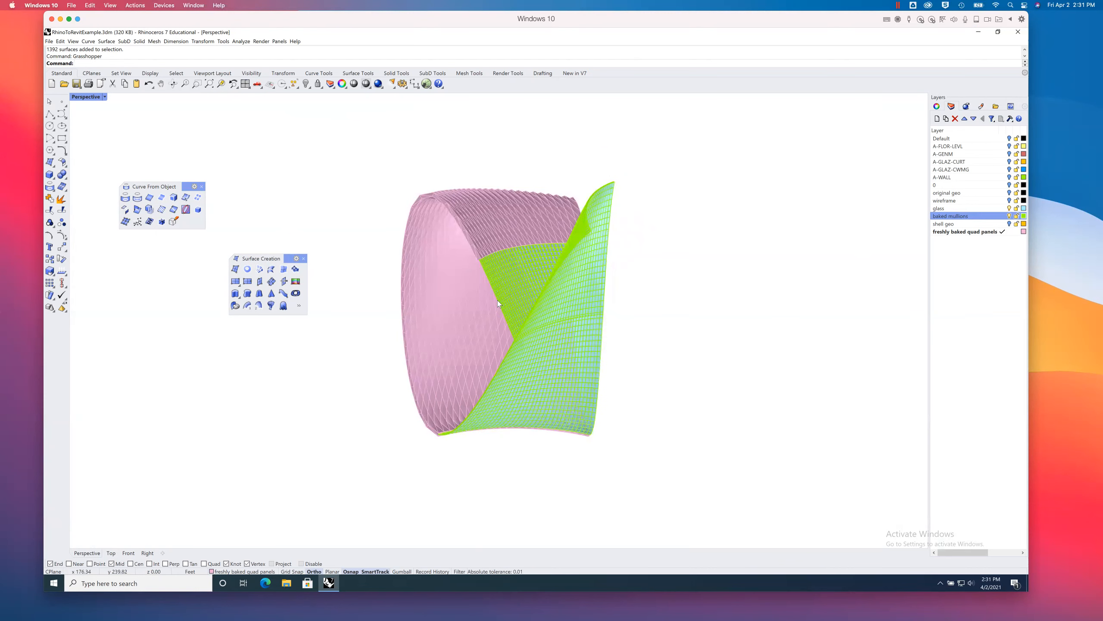
pyautogui.scroll(3, 498, 300)
pyautogui.scroll(2, 522, 299)
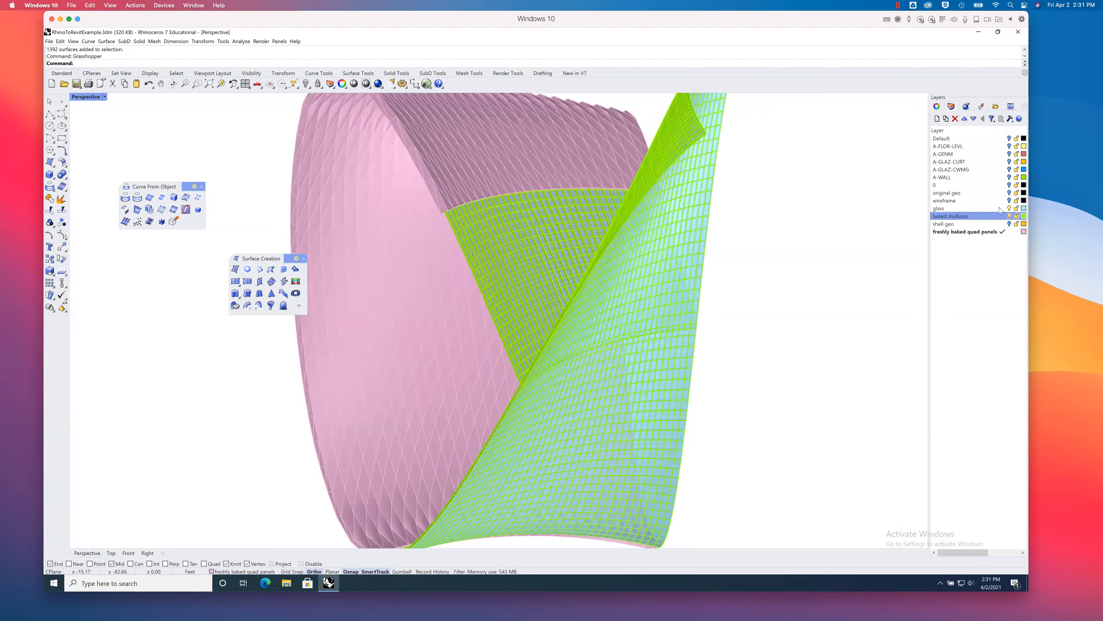
# Step: Select all objects on the "glass" layer and turn off their surface isocurves
pyautogui.rightClick(965, 210)
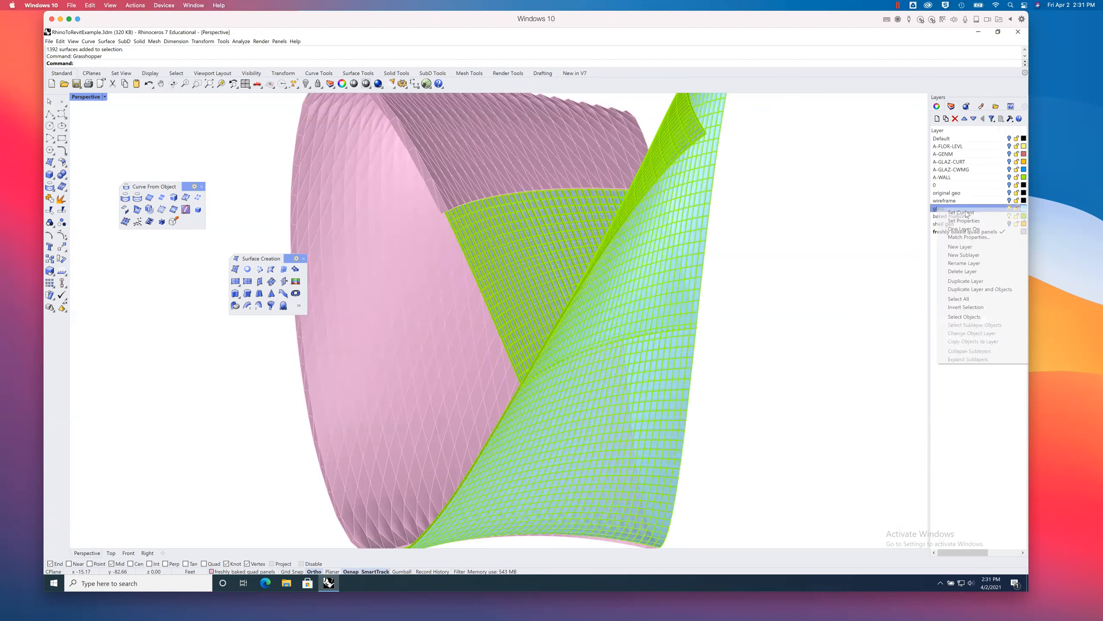
pyautogui.click(962, 318)
pyautogui.click(938, 106)
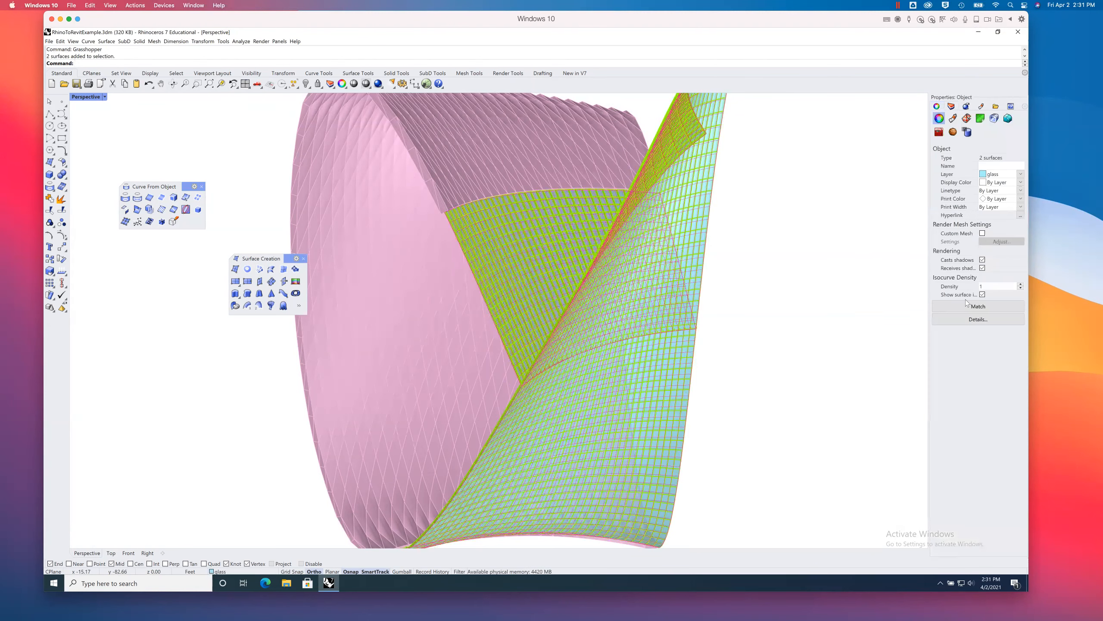
pyautogui.click(983, 295)
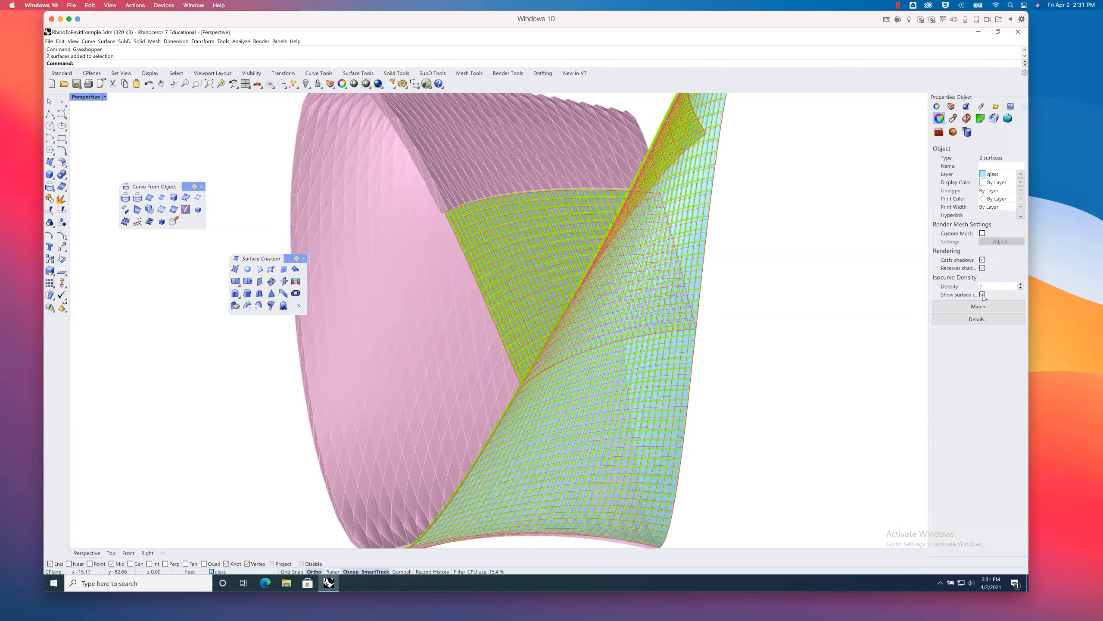
# Step: Add all objects on the "baked mullions" layer to the selection, turn off surface isocurves for them, and clear the selection
pyautogui.click(951, 106)
pyautogui.rightClick(974, 216)
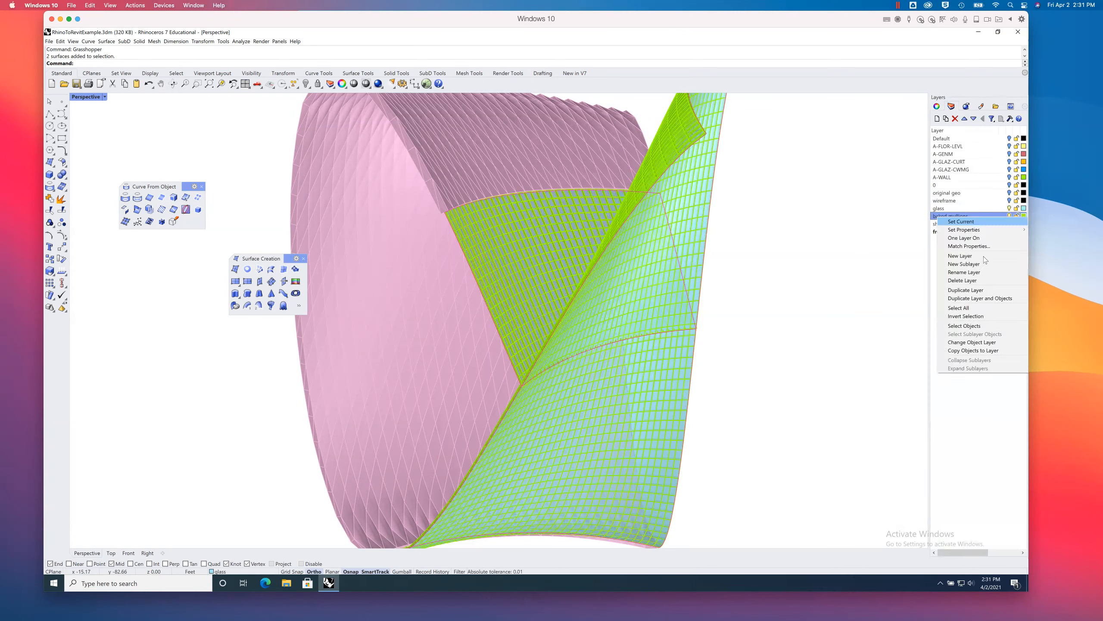
pyautogui.click(972, 325)
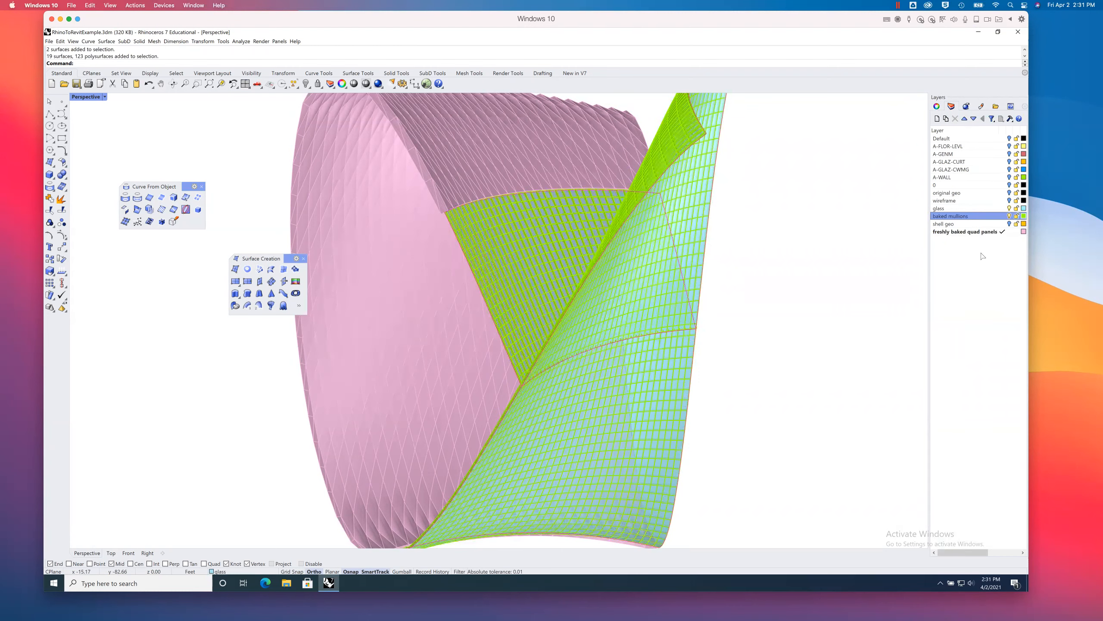
pyautogui.click(937, 106)
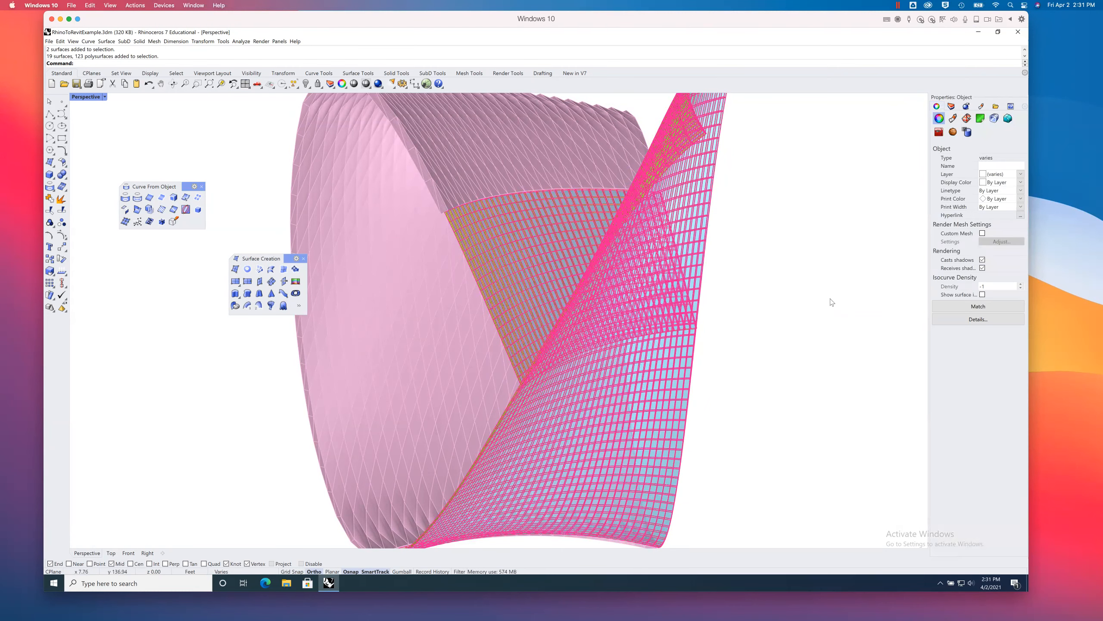
pyautogui.click(842, 280)
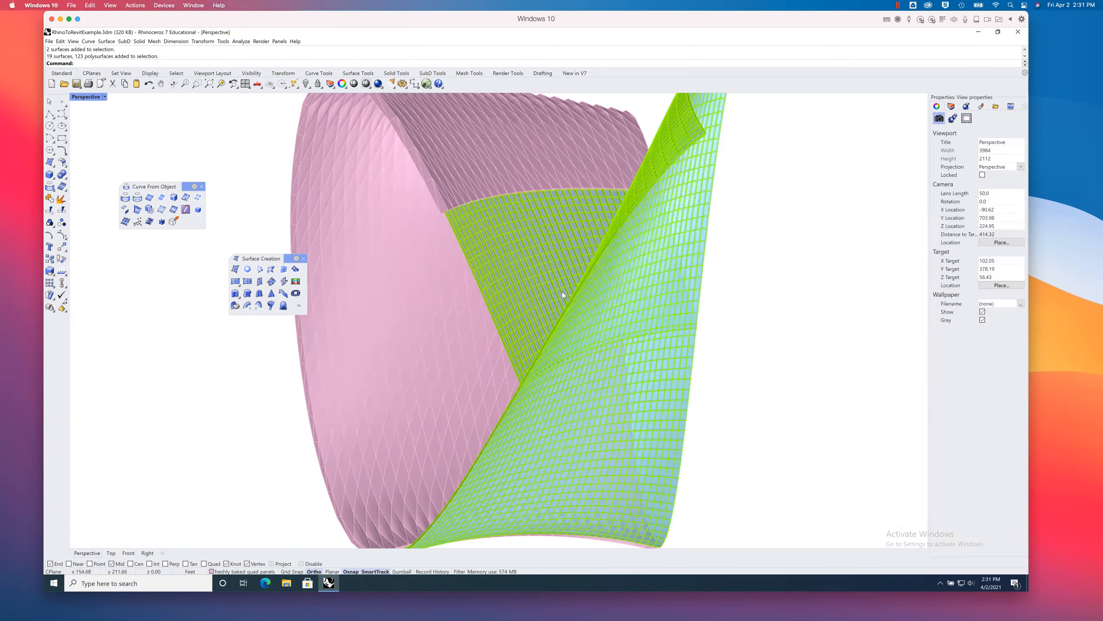
# Step: Examine how the mullions, glass and quad panels meet, from close up and from the inner side of the shell
pyautogui.scroll(2, 468, 245)
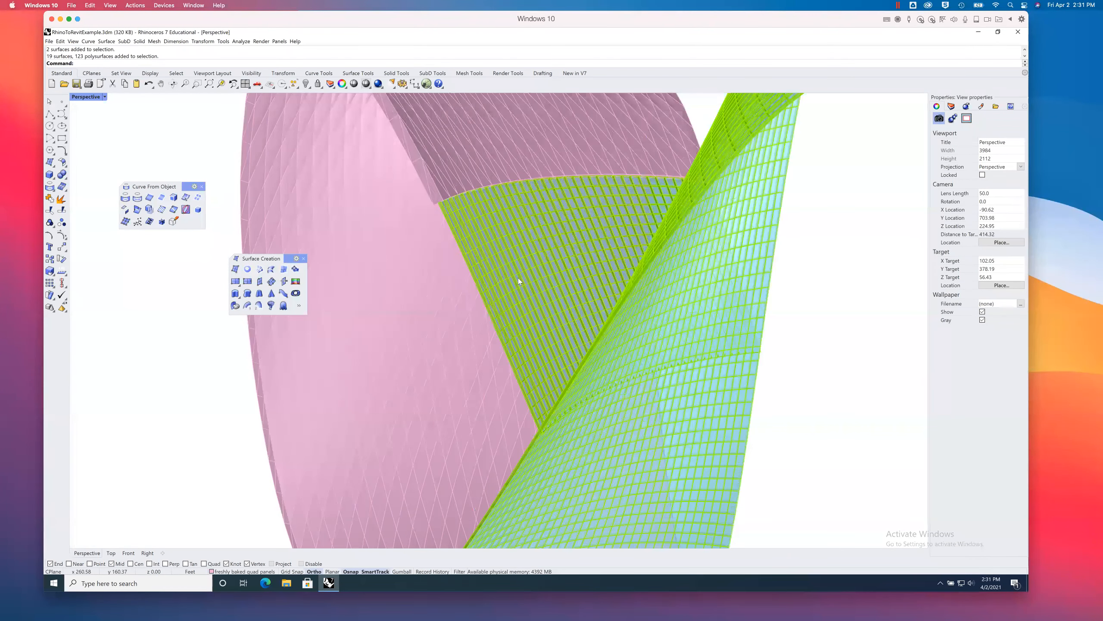
pyautogui.scroll(3, 514, 294)
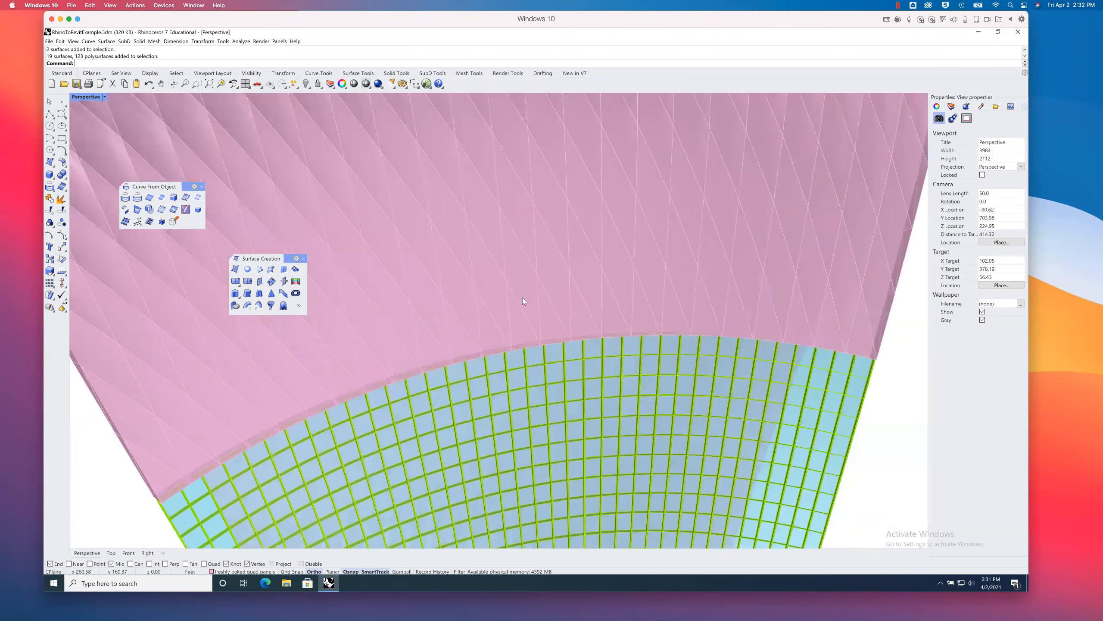
pyautogui.scroll(4, 523, 300)
pyautogui.moveTo(541, 347); pyautogui.dragTo(507, 318, button='right')
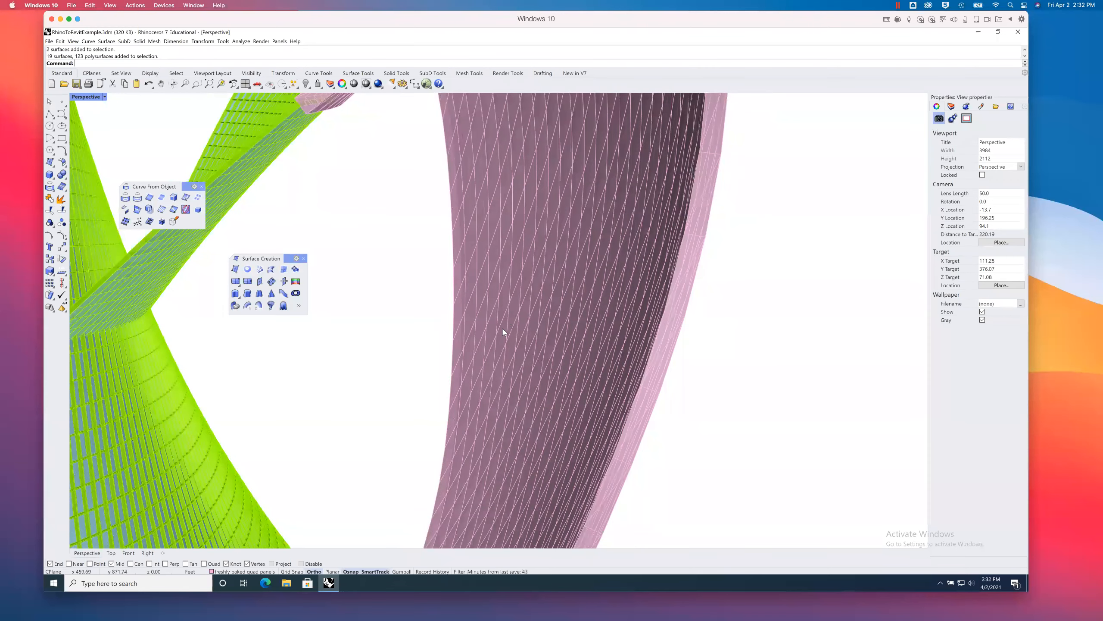
pyautogui.moveTo(503, 328); pyautogui.dragTo(537, 264, button='right')
pyautogui.scroll(-3, 540, 260)
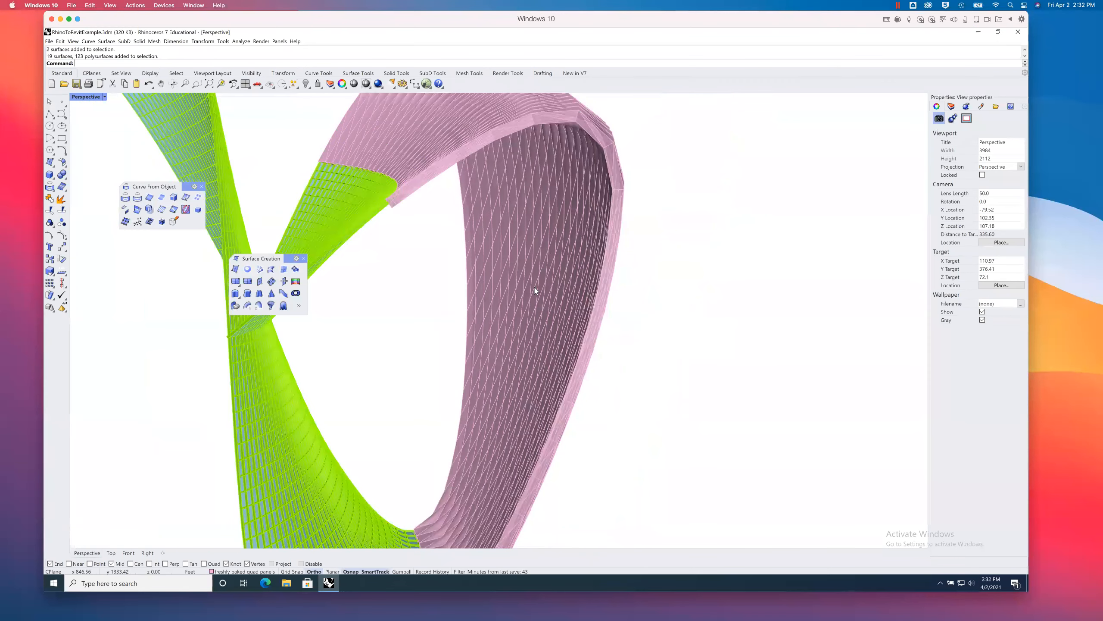
pyautogui.scroll(-3, 541, 286)
pyautogui.scroll(-2, 566, 205)
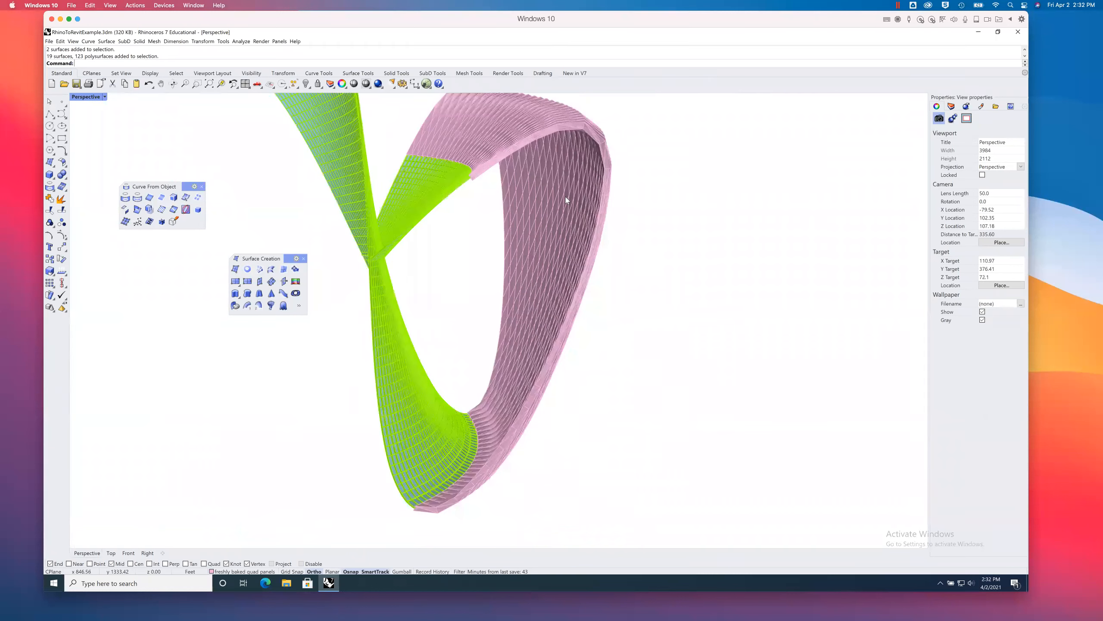
pyautogui.keyDown('shift'); pyautogui.moveTo(589, 67); pyautogui.dragTo(595, 35, button='right'); pyautogui.keyUp('shift')
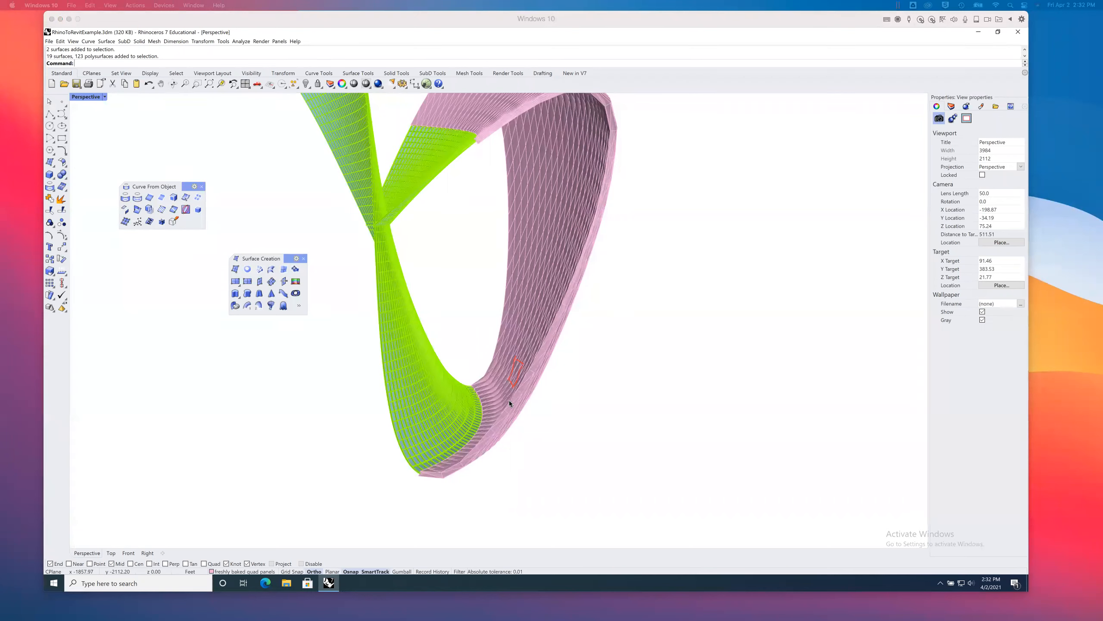
pyautogui.moveTo(524, 387); pyautogui.dragTo(591, 384)
pyautogui.moveTo(562, 348)
pyautogui.mouseDown()
pyautogui.moveTo(540, 349)
pyautogui.moveTo(546, 361)
pyautogui.mouseUp()
pyautogui.moveTo(521, 305)
pyautogui.mouseDown()
pyautogui.moveTo(465, 319)
pyautogui.moveTo(517, 301)
pyautogui.mouseUp()
pyautogui.moveTo(528, 274); pyautogui.dragTo(421, 268)
pyautogui.moveTo(424, 262); pyautogui.dragTo(528, 236)
pyautogui.moveTo(528, 236)
pyautogui.mouseDown()
pyautogui.moveTo(413, 217)
pyautogui.moveTo(571, 196)
pyautogui.mouseUp()
pyautogui.moveTo(470, 412)
pyautogui.mouseDown()
pyautogui.moveTo(482, 411)
pyautogui.moveTo(471, 400)
pyautogui.mouseUp()
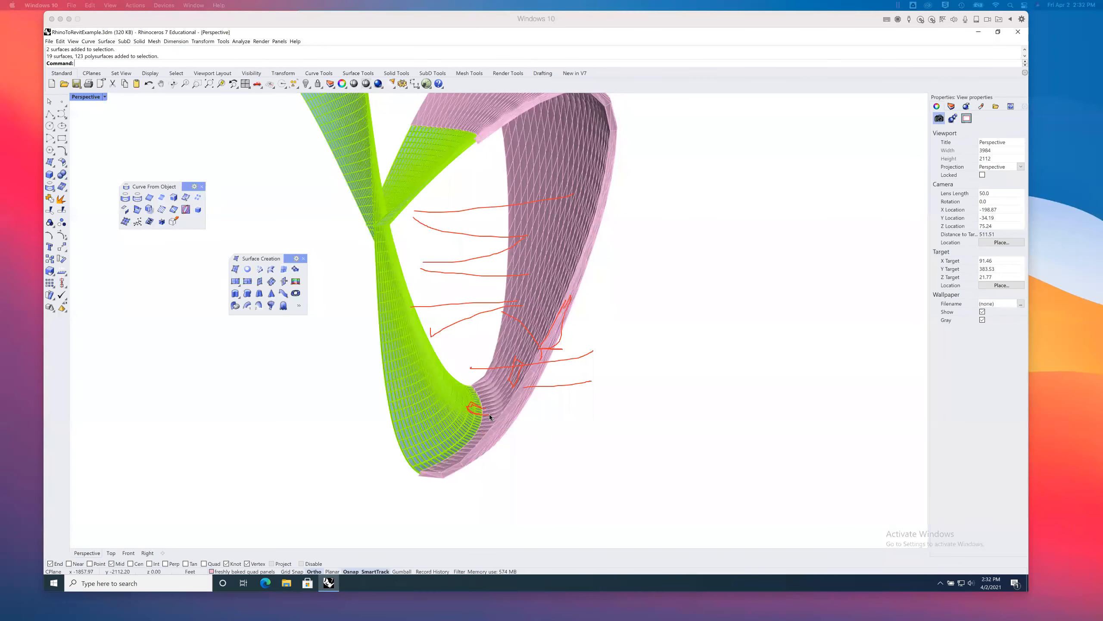
pyautogui.moveTo(474, 415); pyautogui.dragTo(481, 414)
pyautogui.moveTo(566, 238); pyautogui.dragTo(556, 265)
pyautogui.moveTo(573, 198)
pyautogui.mouseDown()
pyautogui.moveTo(569, 222)
pyautogui.moveTo(549, 211)
pyautogui.moveTo(551, 185)
pyautogui.mouseUp()
pyautogui.moveTo(555, 147); pyautogui.dragTo(550, 171)
pyautogui.moveTo(518, 165); pyautogui.dragTo(516, 144)
pyautogui.moveTo(580, 246); pyautogui.dragTo(586, 244)
pyautogui.moveTo(487, 220)
pyautogui.mouseDown()
pyautogui.moveTo(440, 228)
pyautogui.moveTo(473, 259)
pyautogui.moveTo(528, 251)
pyautogui.mouseUp()
pyautogui.moveTo(440, 227)
pyautogui.mouseDown()
pyautogui.moveTo(447, 275)
pyautogui.moveTo(584, 250)
pyautogui.mouseUp()
pyautogui.moveTo(440, 226)
pyautogui.mouseDown()
pyautogui.moveTo(442, 216)
pyautogui.moveTo(454, 259)
pyautogui.moveTo(444, 220)
pyautogui.moveTo(472, 222)
pyautogui.moveTo(465, 237)
pyautogui.moveTo(509, 217)
pyautogui.moveTo(486, 218)
pyautogui.moveTo(509, 226)
pyautogui.moveTo(487, 232)
pyautogui.mouseUp()
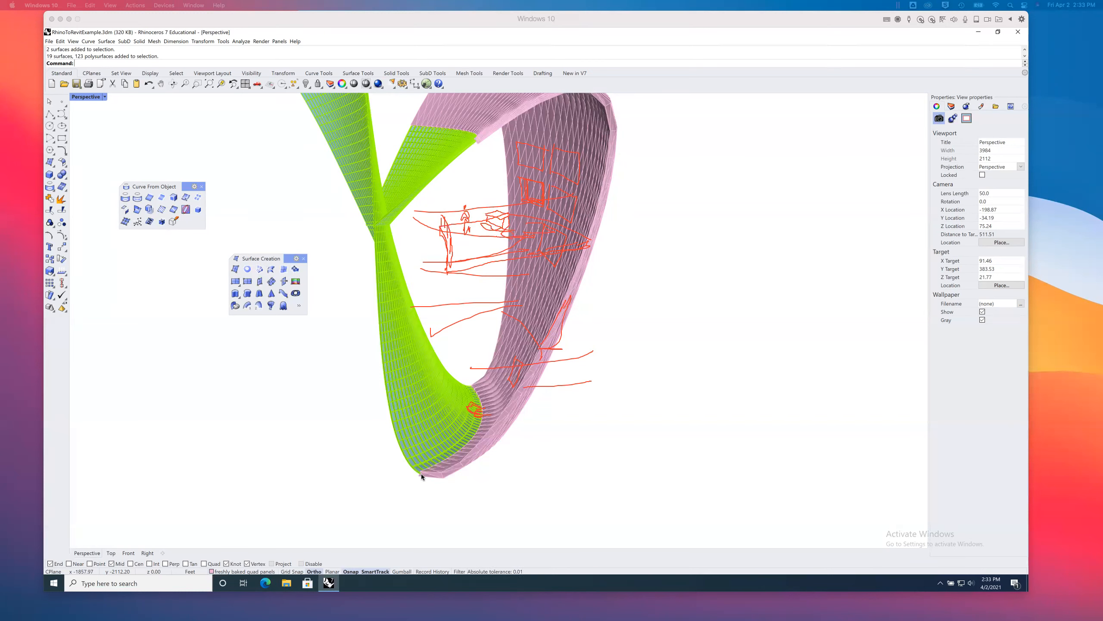
pyautogui.moveTo(357, 468)
pyautogui.mouseDown()
pyautogui.moveTo(320, 464)
pyautogui.moveTo(353, 395)
pyautogui.moveTo(360, 418)
pyautogui.moveTo(312, 375)
pyautogui.moveTo(341, 321)
pyautogui.moveTo(368, 331)
pyautogui.moveTo(372, 409)
pyautogui.mouseUp()
pyautogui.moveTo(301, 441)
pyautogui.mouseDown()
pyautogui.moveTo(300, 404)
pyautogui.moveTo(234, 346)
pyautogui.moveTo(339, 313)
pyautogui.moveTo(328, 363)
pyautogui.moveTo(298, 407)
pyautogui.moveTo(249, 354)
pyautogui.moveTo(305, 328)
pyautogui.mouseUp()
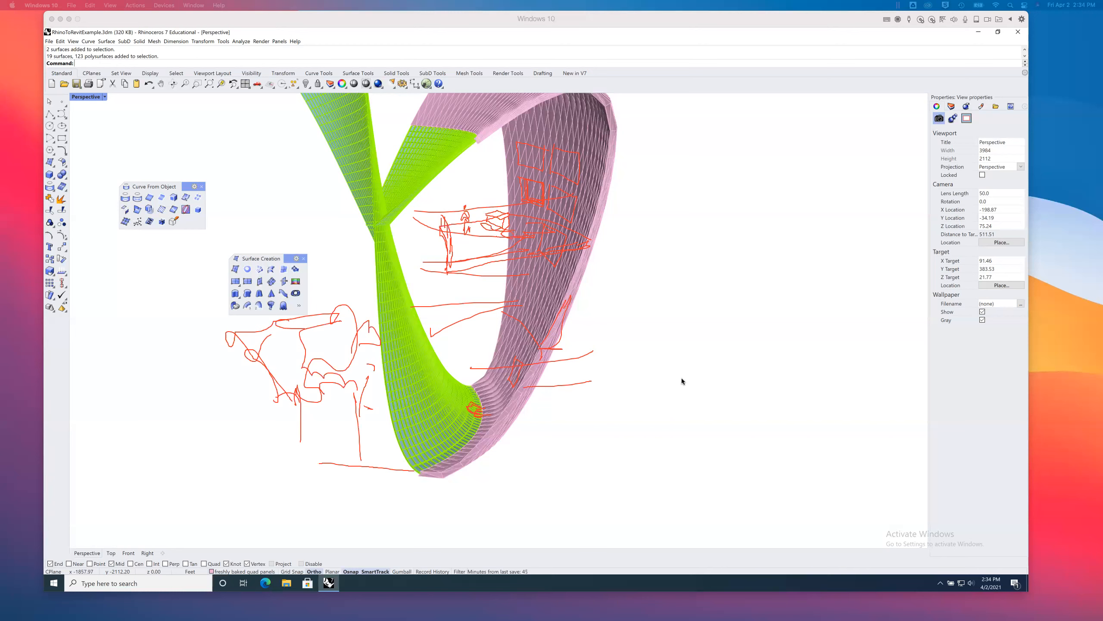
pyautogui.moveTo(707, 306); pyautogui.dragTo(701, 433)
pyautogui.moveTo(709, 303)
pyautogui.mouseDown()
pyautogui.moveTo(867, 271)
pyautogui.moveTo(809, 518)
pyautogui.moveTo(680, 438)
pyautogui.moveTo(699, 414)
pyautogui.mouseUp()
pyautogui.moveTo(732, 519)
pyautogui.mouseDown()
pyautogui.moveTo(733, 504)
pyautogui.moveTo(746, 522)
pyautogui.mouseUp()
pyautogui.click(737, 510)
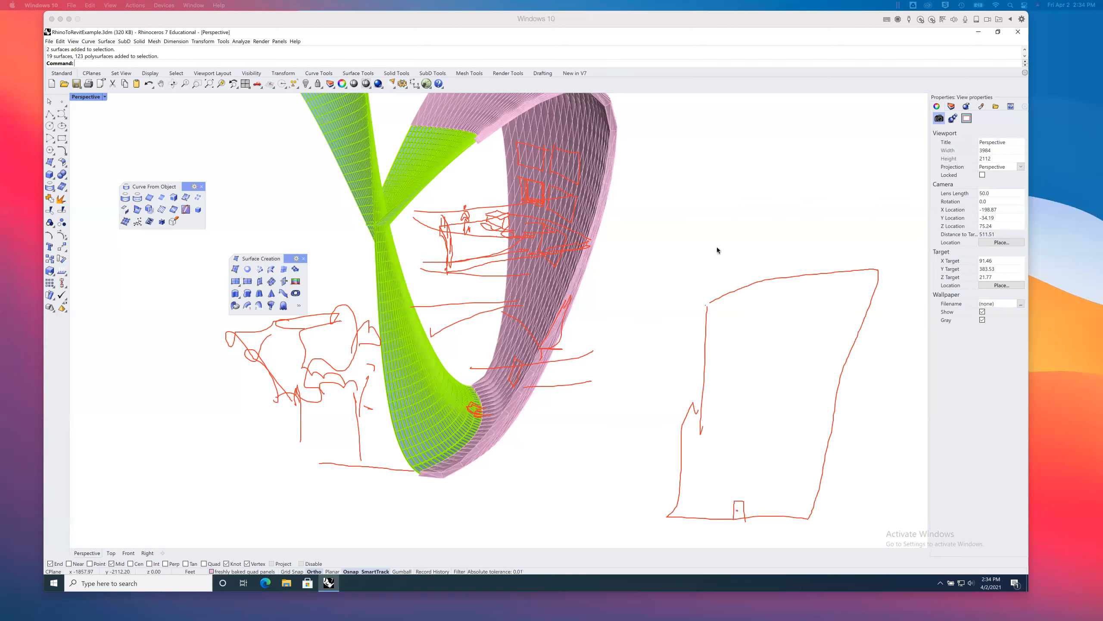
pyautogui.moveTo(696, 200)
pyautogui.mouseDown()
pyautogui.moveTo(690, 266)
pyautogui.moveTo(770, 253)
pyautogui.moveTo(849, 111)
pyautogui.moveTo(701, 116)
pyautogui.moveTo(718, 254)
pyautogui.mouseUp()
pyautogui.moveTo(776, 112); pyautogui.dragTo(753, 207)
pyautogui.moveTo(811, 114); pyautogui.dragTo(757, 259)
pyautogui.moveTo(710, 126); pyautogui.dragTo(727, 166)
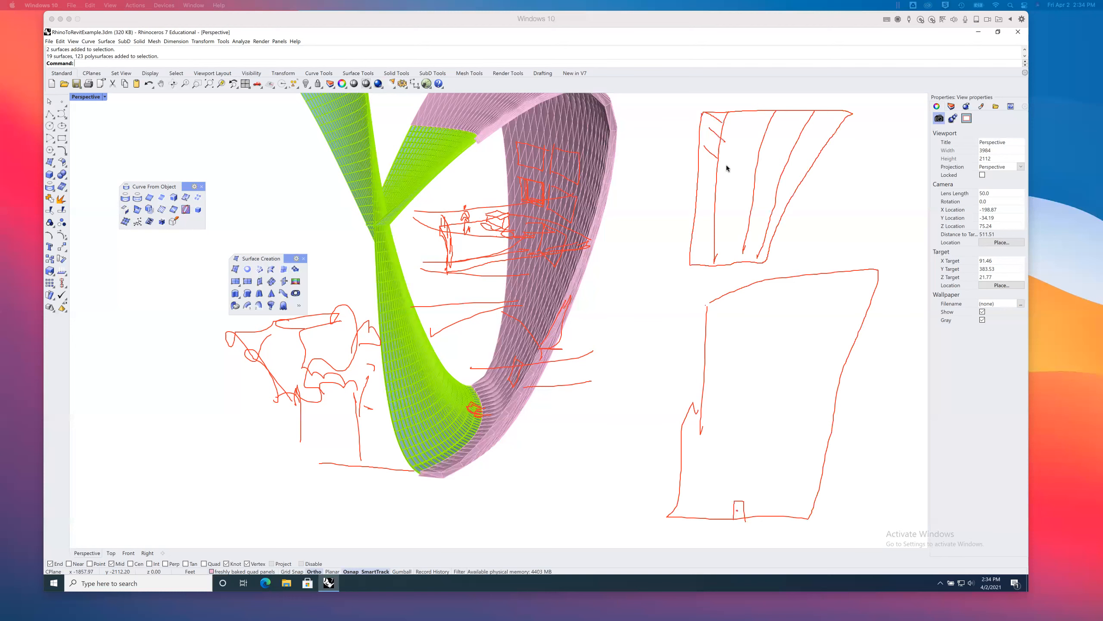
pyautogui.moveTo(731, 112)
pyautogui.mouseDown()
pyautogui.moveTo(758, 125)
pyautogui.moveTo(754, 139)
pyautogui.mouseUp()
pyautogui.moveTo(732, 147)
pyautogui.mouseDown()
pyautogui.moveTo(747, 160)
pyautogui.moveTo(735, 171)
pyautogui.mouseUp()
pyautogui.moveTo(771, 122); pyautogui.dragTo(797, 143)
pyautogui.moveTo(758, 157); pyautogui.dragTo(774, 169)
pyautogui.moveTo(696, 266)
pyautogui.mouseDown()
pyautogui.moveTo(697, 308)
pyautogui.moveTo(778, 310)
pyautogui.moveTo(786, 209)
pyautogui.mouseUp()
pyautogui.moveTo(709, 265)
pyautogui.mouseDown()
pyautogui.moveTo(709, 307)
pyautogui.moveTo(743, 310)
pyautogui.mouseUp()
pyautogui.moveTo(759, 257); pyautogui.dragTo(759, 309)
pyautogui.moveTo(772, 255); pyautogui.dragTo(773, 310)
pyautogui.moveTo(694, 279)
pyautogui.mouseDown()
pyautogui.moveTo(783, 274)
pyautogui.moveTo(725, 307)
pyautogui.moveTo(733, 292)
pyautogui.moveTo(732, 309)
pyautogui.mouseUp()
pyautogui.moveTo(728, 288)
pyautogui.mouseDown()
pyautogui.moveTo(743, 292)
pyautogui.moveTo(741, 307)
pyautogui.mouseUp()
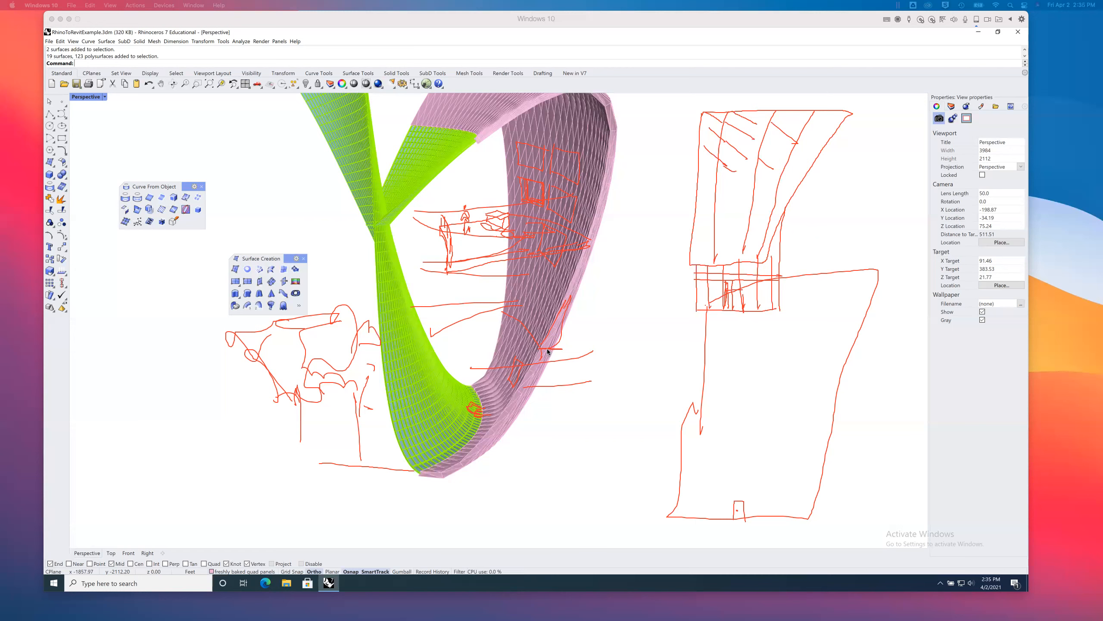
pyautogui.moveTo(475, 436); pyautogui.dragTo(341, 543)
pyautogui.moveTo(559, 358); pyautogui.dragTo(646, 539)
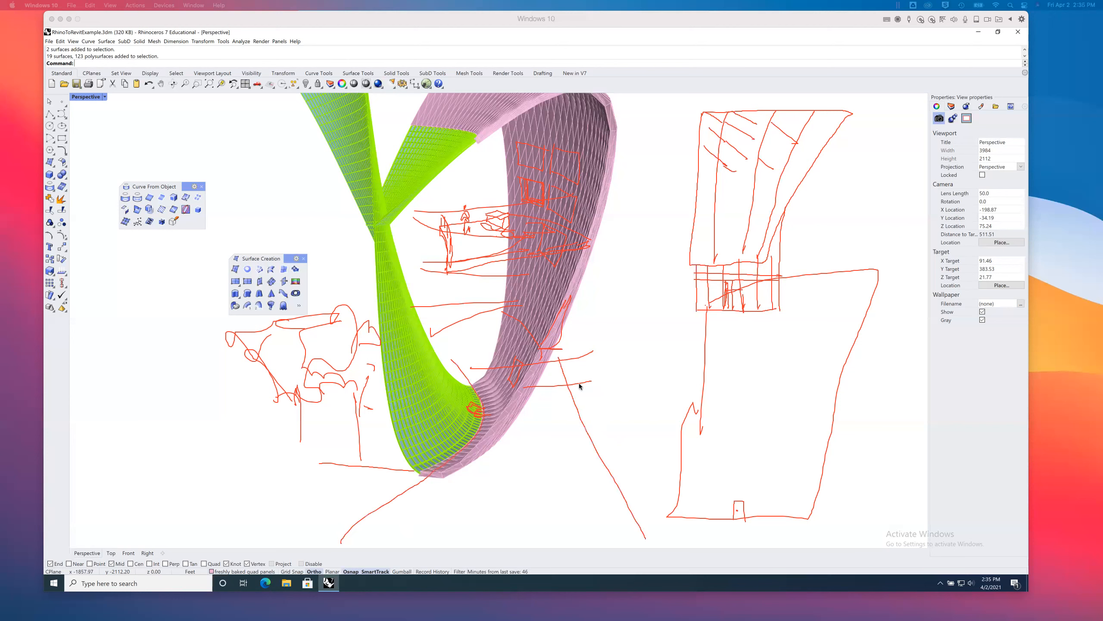
pyautogui.moveTo(602, 481)
pyautogui.mouseDown()
pyautogui.moveTo(599, 447)
pyautogui.moveTo(574, 408)
pyautogui.moveTo(636, 401)
pyautogui.moveTo(598, 457)
pyautogui.moveTo(586, 385)
pyautogui.moveTo(620, 339)
pyautogui.moveTo(621, 407)
pyautogui.moveTo(618, 369)
pyautogui.moveTo(592, 385)
pyautogui.moveTo(610, 397)
pyautogui.moveTo(667, 397)
pyautogui.moveTo(590, 397)
pyautogui.moveTo(644, 323)
pyautogui.moveTo(622, 355)
pyautogui.moveTo(556, 348)
pyautogui.moveTo(608, 386)
pyautogui.mouseUp()
pyautogui.moveTo(544, 420)
pyautogui.mouseDown()
pyautogui.moveTo(547, 437)
pyautogui.moveTo(534, 417)
pyautogui.mouseUp()
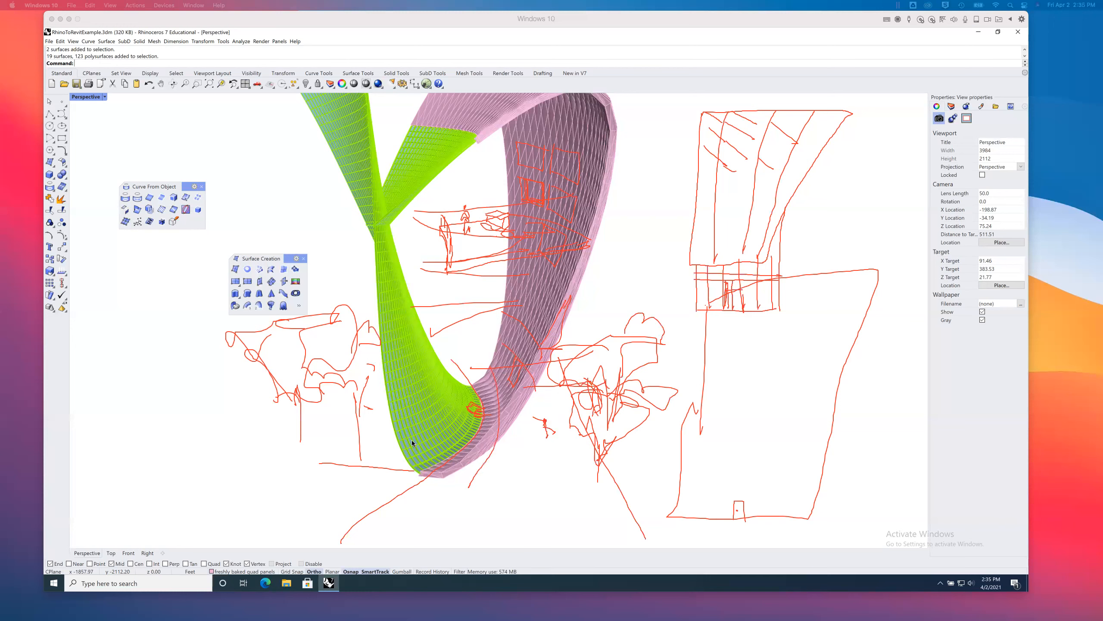
pyautogui.moveTo(432, 420); pyautogui.dragTo(432, 463)
pyautogui.moveTo(388, 417)
pyautogui.mouseDown()
pyautogui.moveTo(386, 472)
pyautogui.moveTo(403, 420)
pyautogui.mouseUp()
pyautogui.moveTo(473, 423); pyautogui.dragTo(455, 399)
pyautogui.moveTo(509, 409); pyautogui.dragTo(505, 456)
pyautogui.moveTo(514, 394); pyautogui.dragTo(511, 461)
pyautogui.moveTo(489, 339)
pyautogui.mouseDown()
pyautogui.moveTo(504, 436)
pyautogui.moveTo(487, 384)
pyautogui.mouseUp()
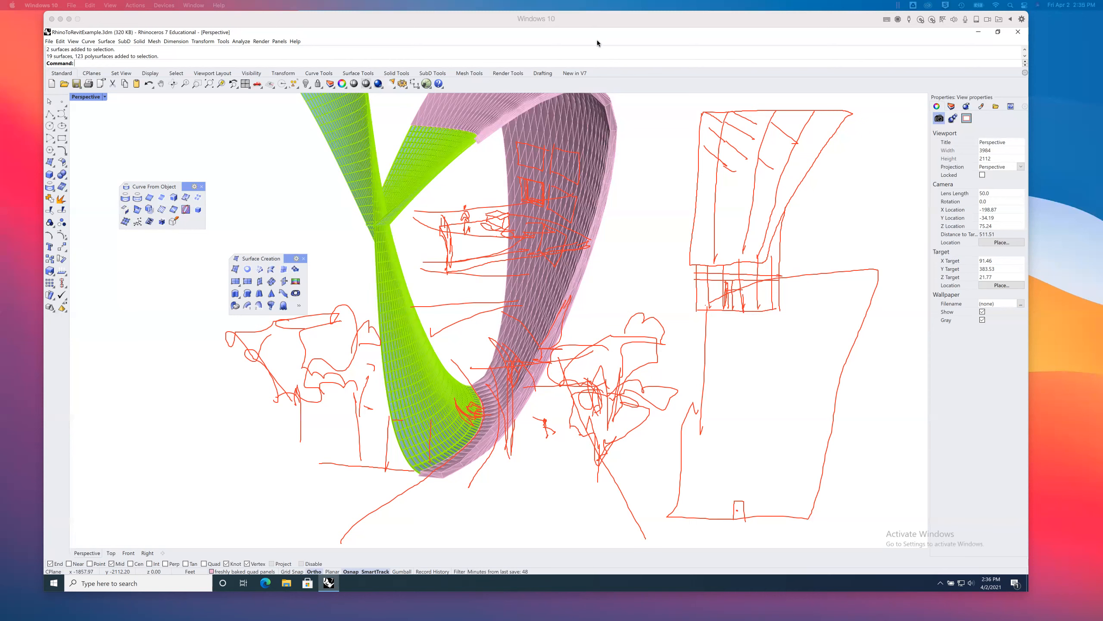
pyautogui.click(670, 86)
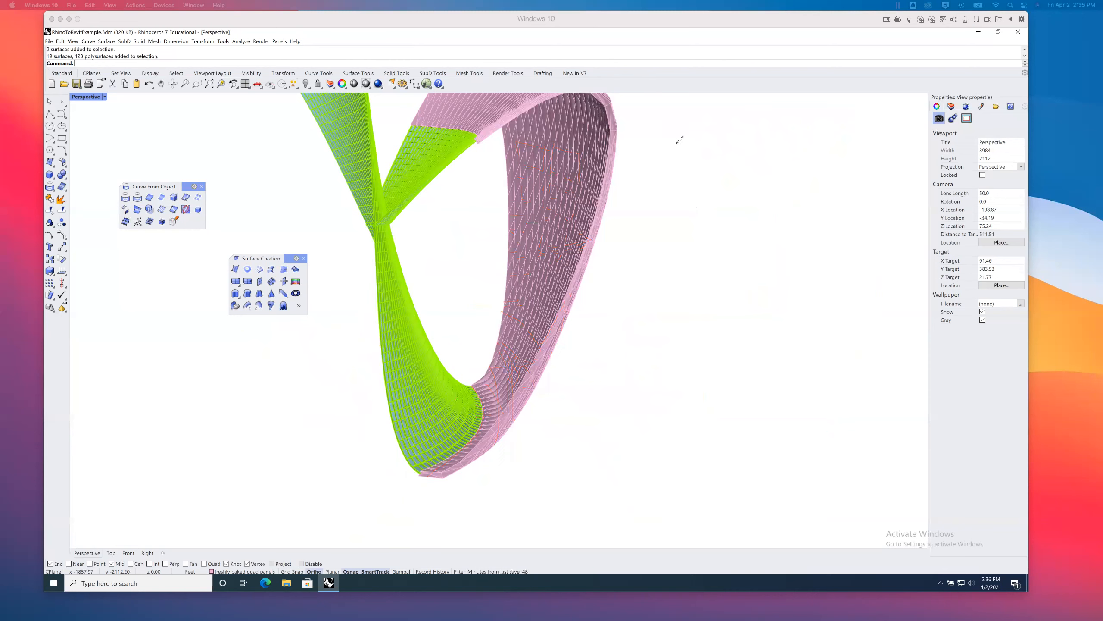
pyautogui.moveTo(640, 351); pyautogui.dragTo(647, 350)
pyautogui.moveTo(583, 360); pyautogui.dragTo(566, 364)
pyautogui.moveTo(569, 360)
pyautogui.mouseDown()
pyautogui.moveTo(548, 364)
pyautogui.moveTo(568, 369)
pyautogui.mouseUp()
pyautogui.moveTo(568, 286); pyautogui.dragTo(582, 289)
pyautogui.moveTo(507, 259); pyautogui.dragTo(574, 288)
pyautogui.moveTo(505, 260); pyautogui.dragTo(492, 263)
pyautogui.moveTo(548, 289)
pyautogui.mouseDown()
pyautogui.moveTo(544, 421)
pyautogui.moveTo(526, 402)
pyautogui.moveTo(526, 434)
pyautogui.moveTo(518, 399)
pyautogui.mouseUp()
pyautogui.moveTo(503, 265); pyautogui.dragTo(503, 384)
pyautogui.moveTo(545, 349); pyautogui.dragTo(534, 437)
pyautogui.moveTo(489, 370)
pyautogui.mouseDown()
pyautogui.moveTo(505, 392)
pyautogui.moveTo(525, 489)
pyautogui.moveTo(471, 384)
pyautogui.moveTo(402, 473)
pyautogui.mouseUp()
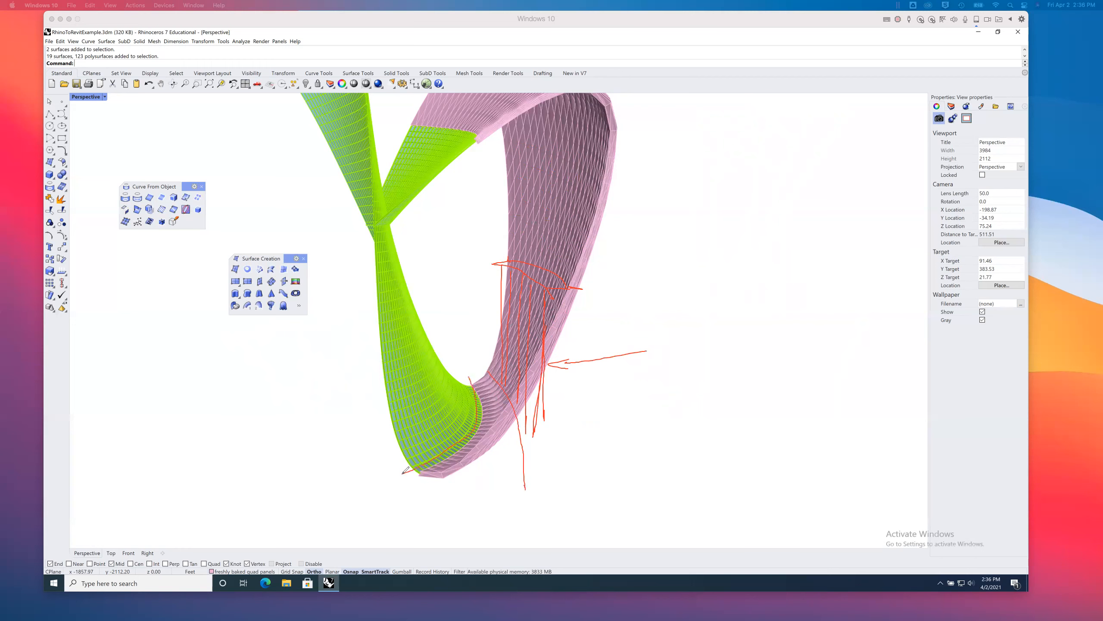
pyautogui.click(488, 386)
pyautogui.moveTo(488, 391); pyautogui.dragTo(489, 409)
pyautogui.moveTo(517, 391)
pyautogui.mouseDown()
pyautogui.moveTo(520, 434)
pyautogui.moveTo(512, 393)
pyautogui.moveTo(506, 427)
pyautogui.moveTo(515, 424)
pyautogui.moveTo(517, 440)
pyautogui.mouseUp()
pyautogui.moveTo(521, 324); pyautogui.dragTo(564, 345)
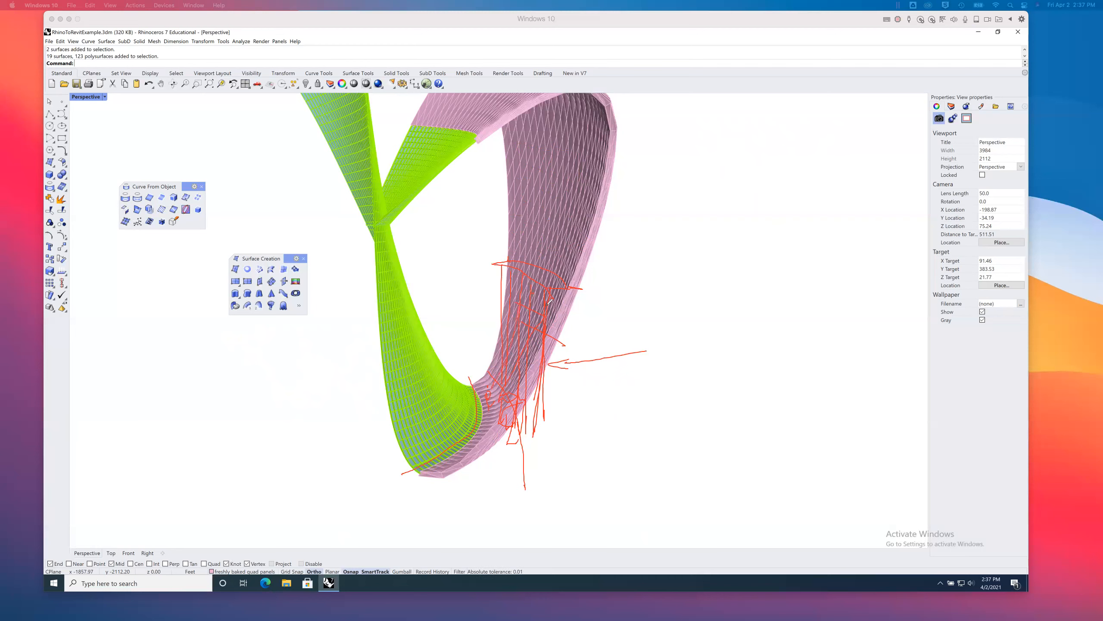
pyautogui.moveTo(510, 306)
pyautogui.mouseDown()
pyautogui.moveTo(489, 323)
pyautogui.moveTo(492, 372)
pyautogui.mouseUp()
pyautogui.moveTo(487, 312)
pyautogui.mouseDown()
pyautogui.moveTo(502, 334)
pyautogui.moveTo(498, 325)
pyautogui.mouseUp()
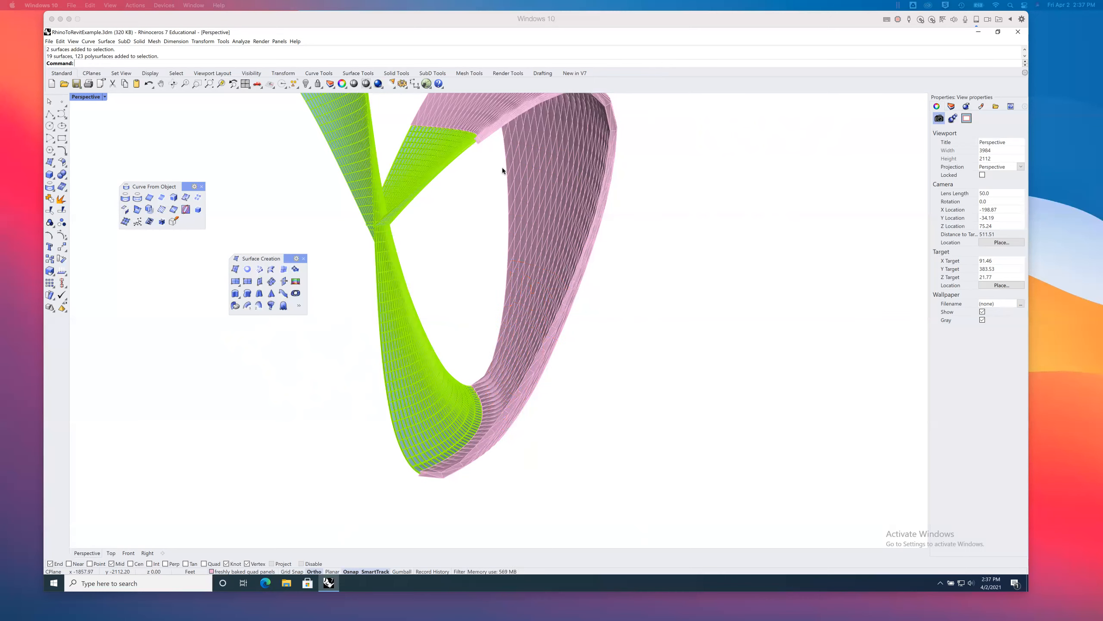
pyautogui.rightClick(619, 296)
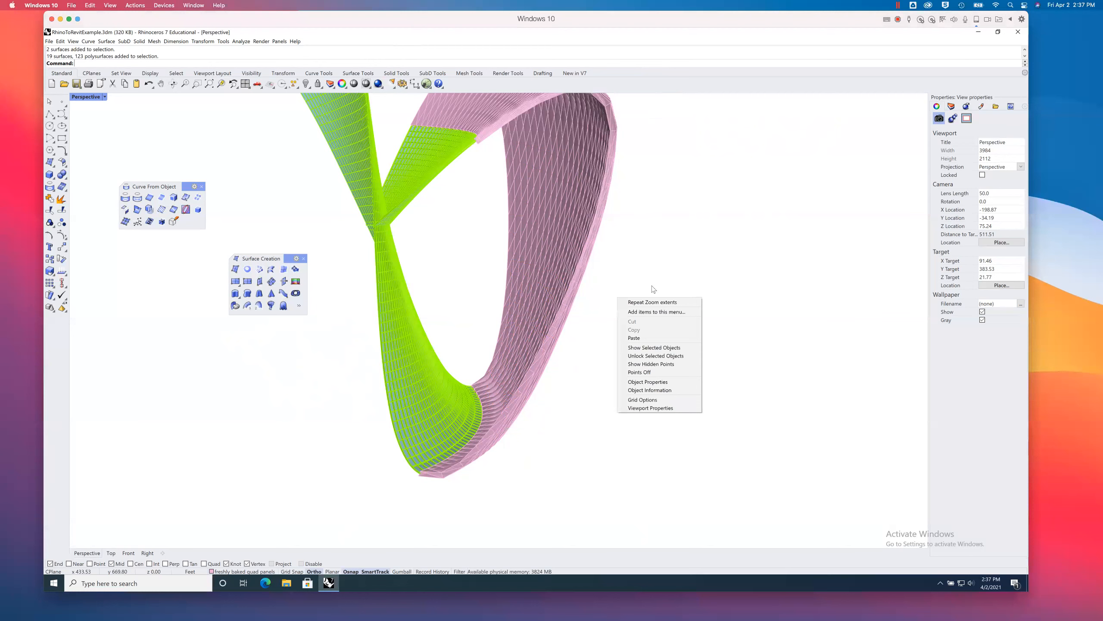
pyautogui.click(615, 323)
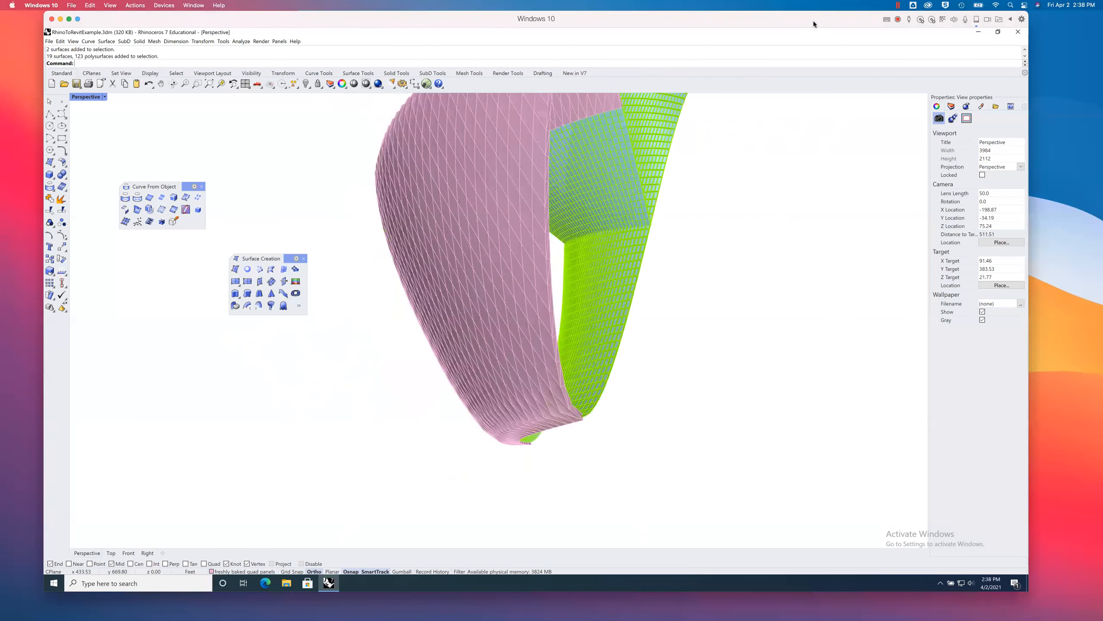
# Step: Move a single mullion out of the glazed grid, clear of the shell, and view it from other sides
pyautogui.moveTo(622, 293); pyautogui.dragTo(617, 297)
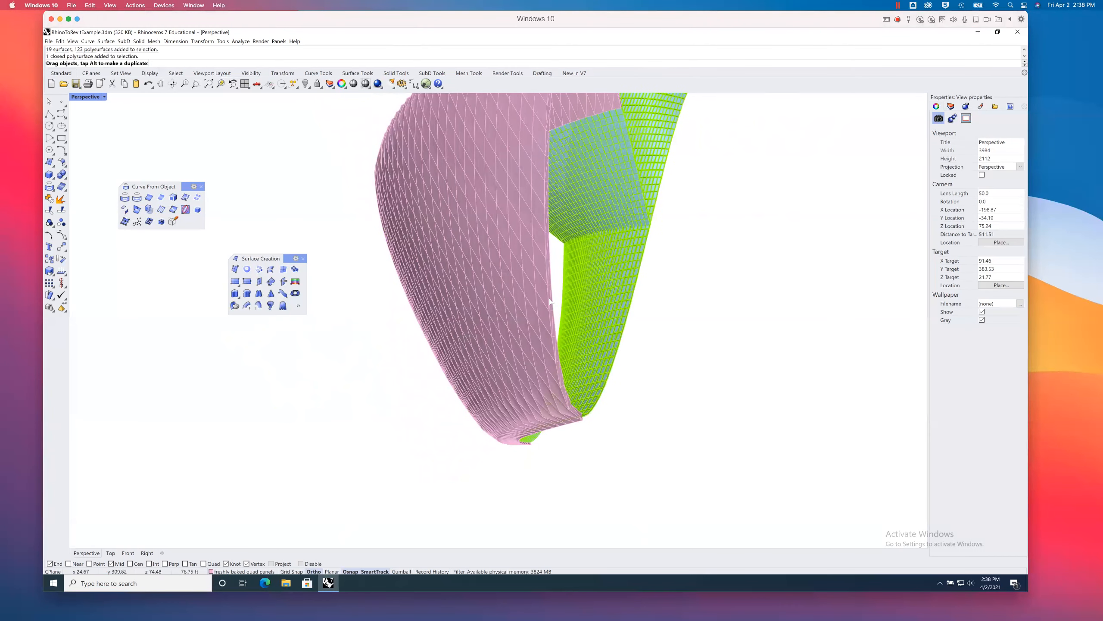
pyautogui.moveTo(488, 241); pyautogui.dragTo(398, 250)
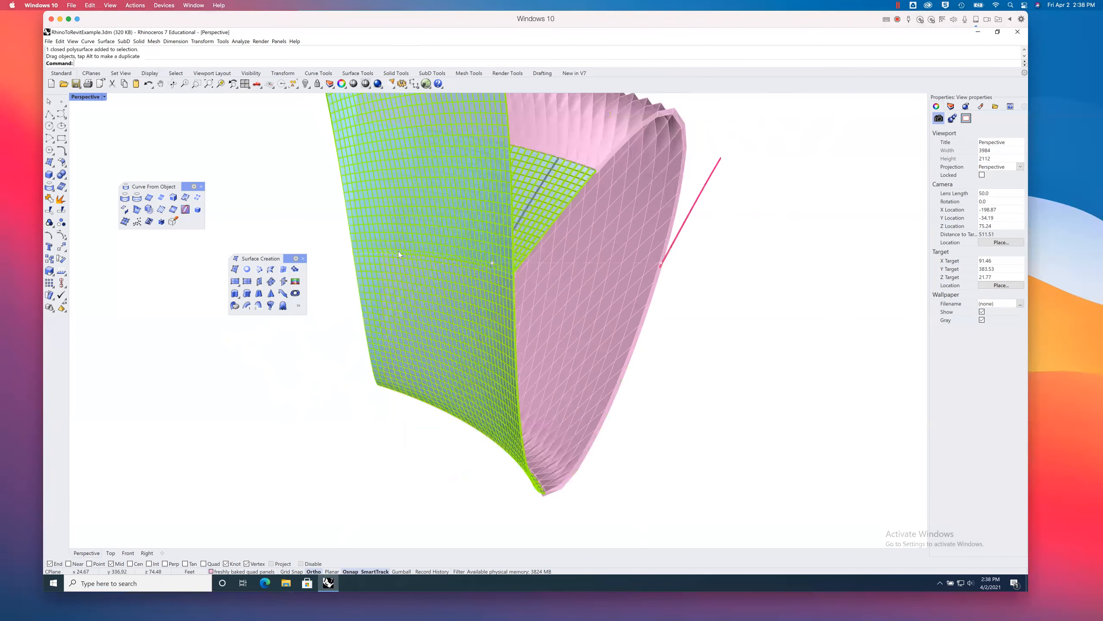
pyautogui.moveTo(673, 313); pyautogui.dragTo(605, 329, button='right')
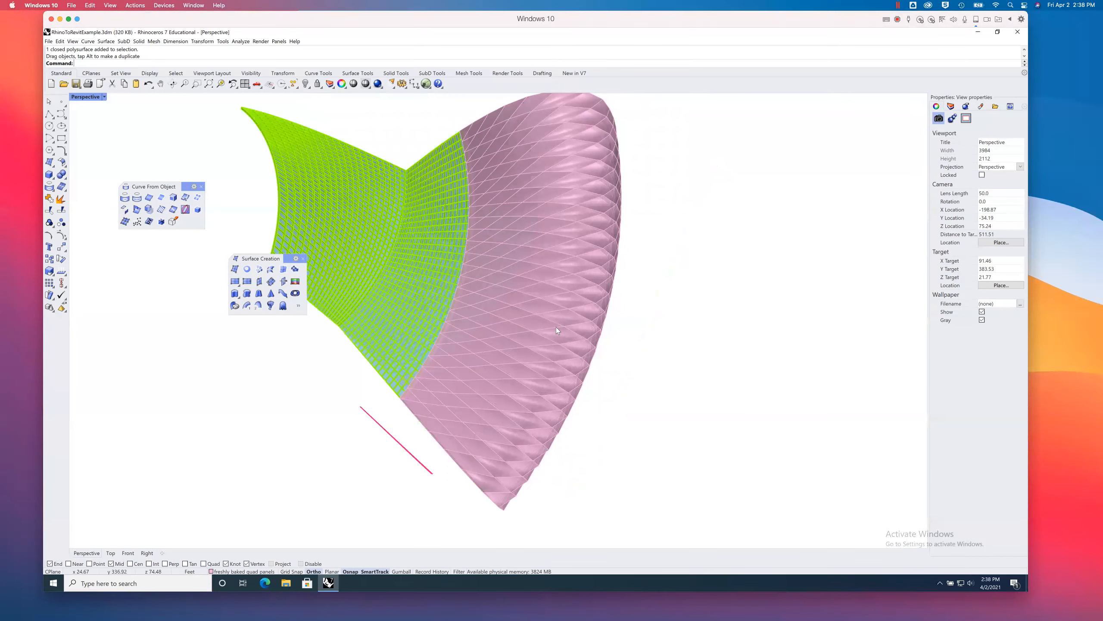
pyautogui.moveTo(541, 363); pyautogui.dragTo(521, 391, button='right')
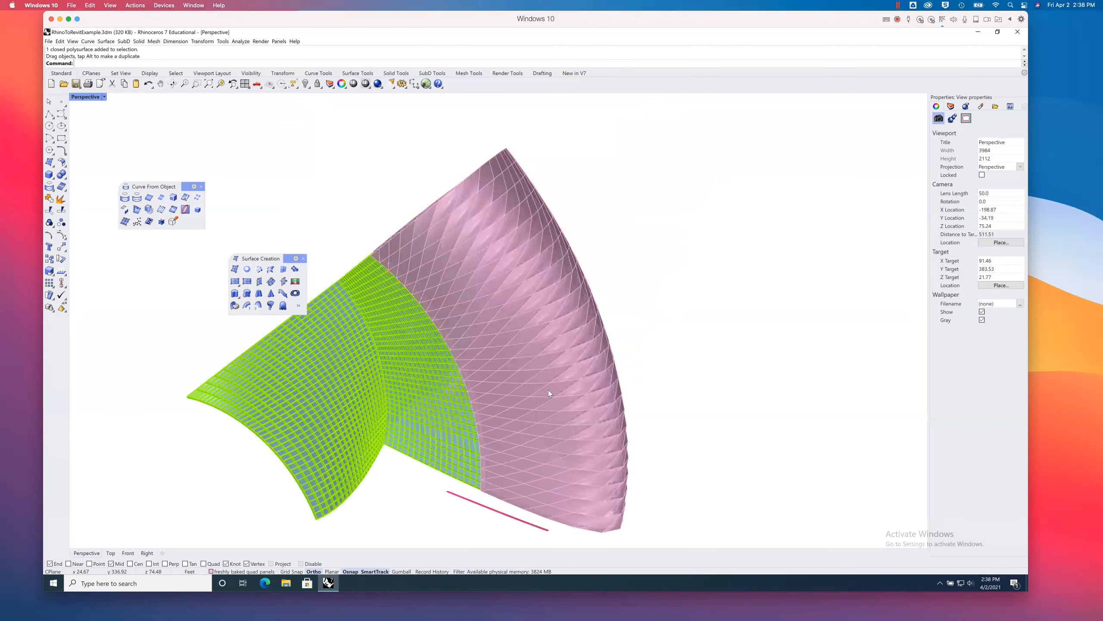
# Step: Turn on the "shell geo" layer and make it the current layer
pyautogui.scroll(3, 567, 370)
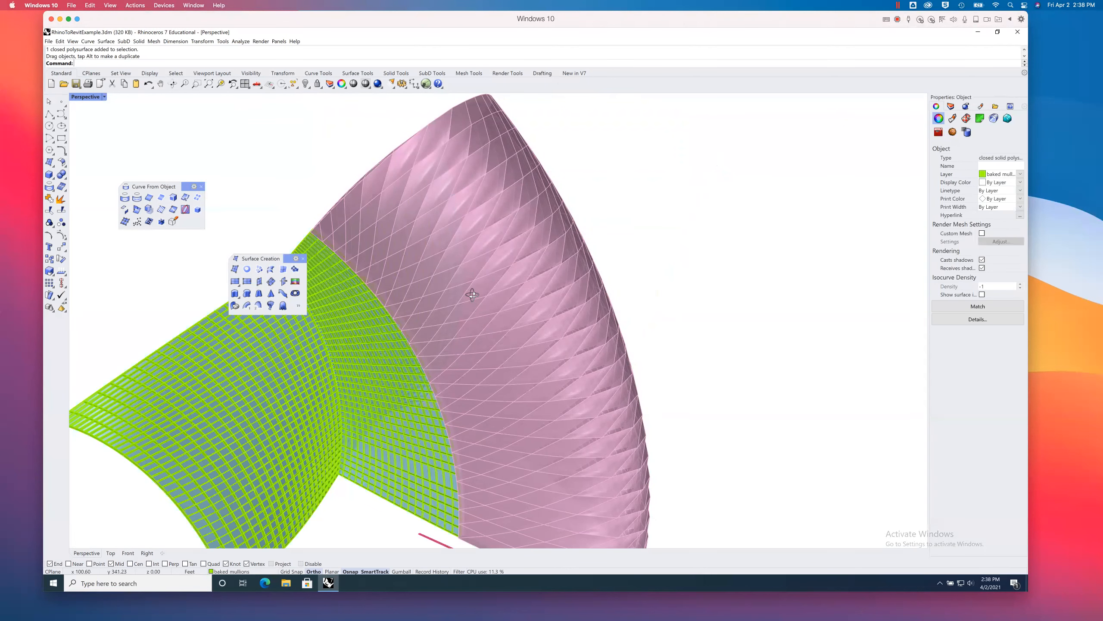
pyautogui.moveTo(473, 295); pyautogui.dragTo(514, 244, button='right')
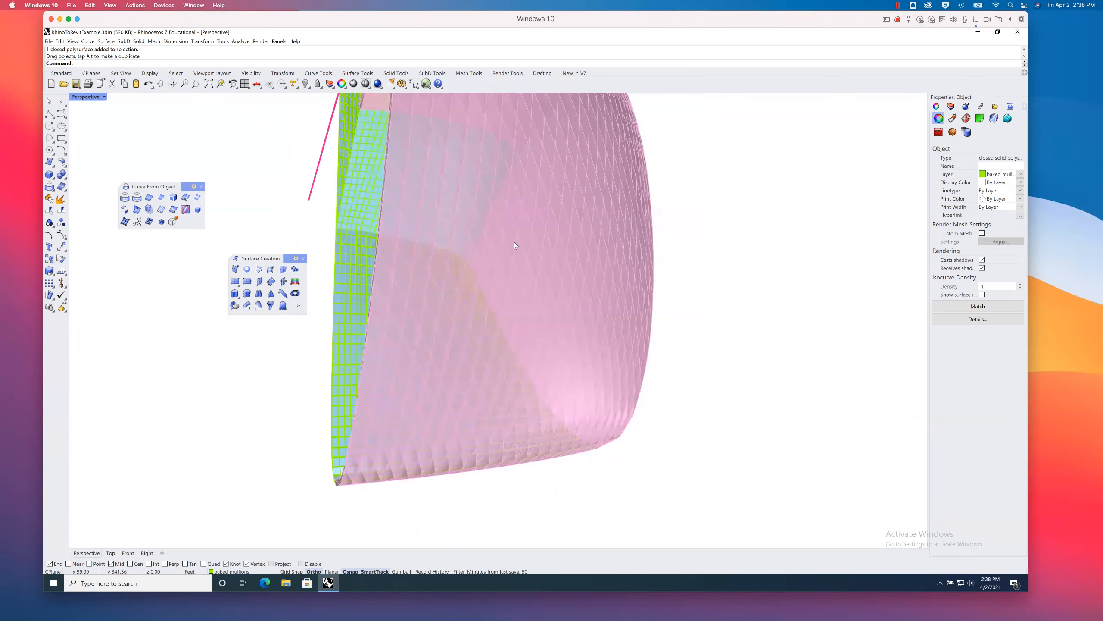
pyautogui.click(954, 105)
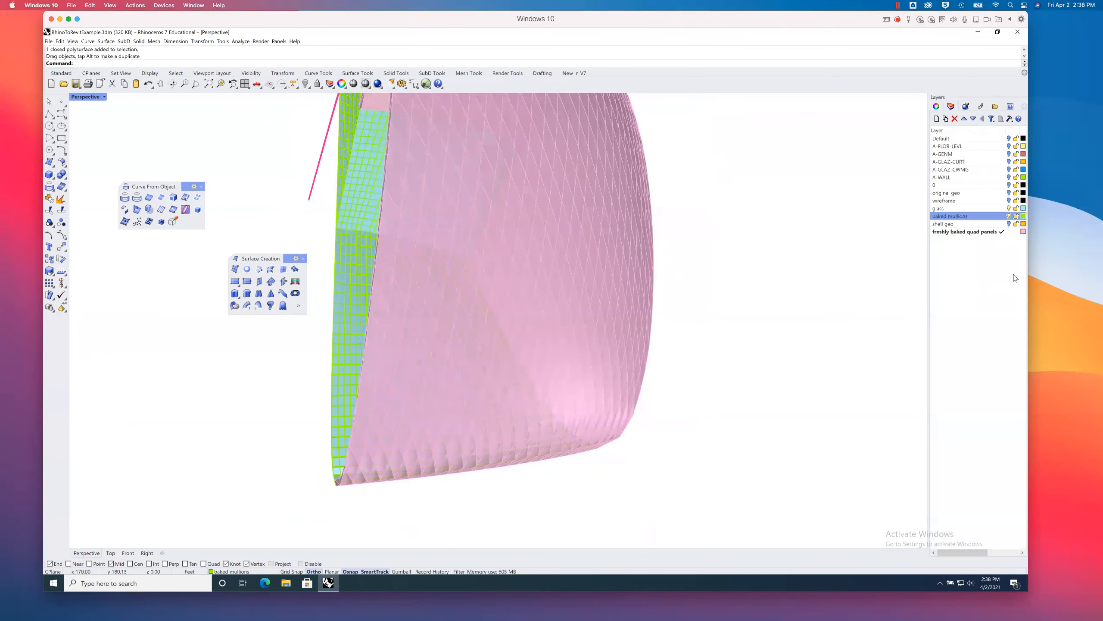
pyautogui.click(1010, 224)
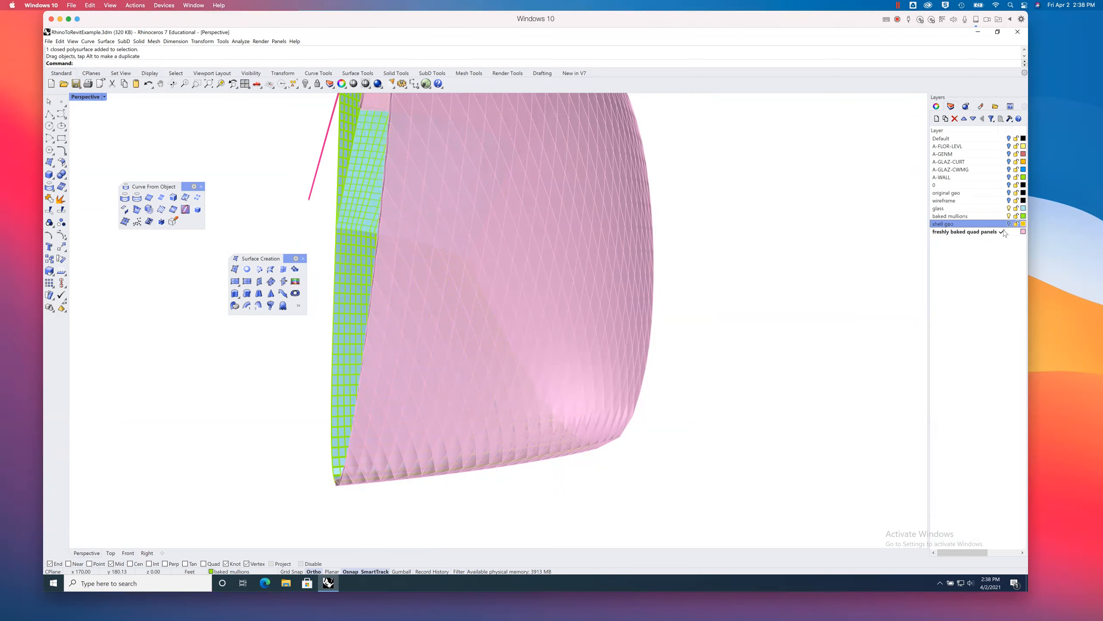
pyautogui.click(1008, 224)
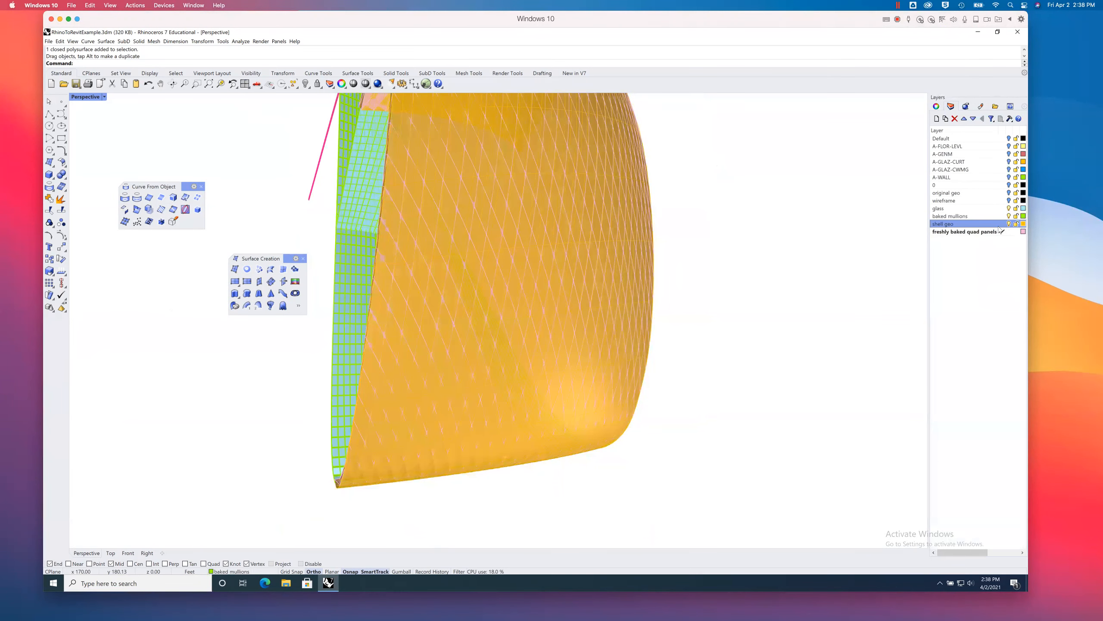
pyautogui.click(1001, 224)
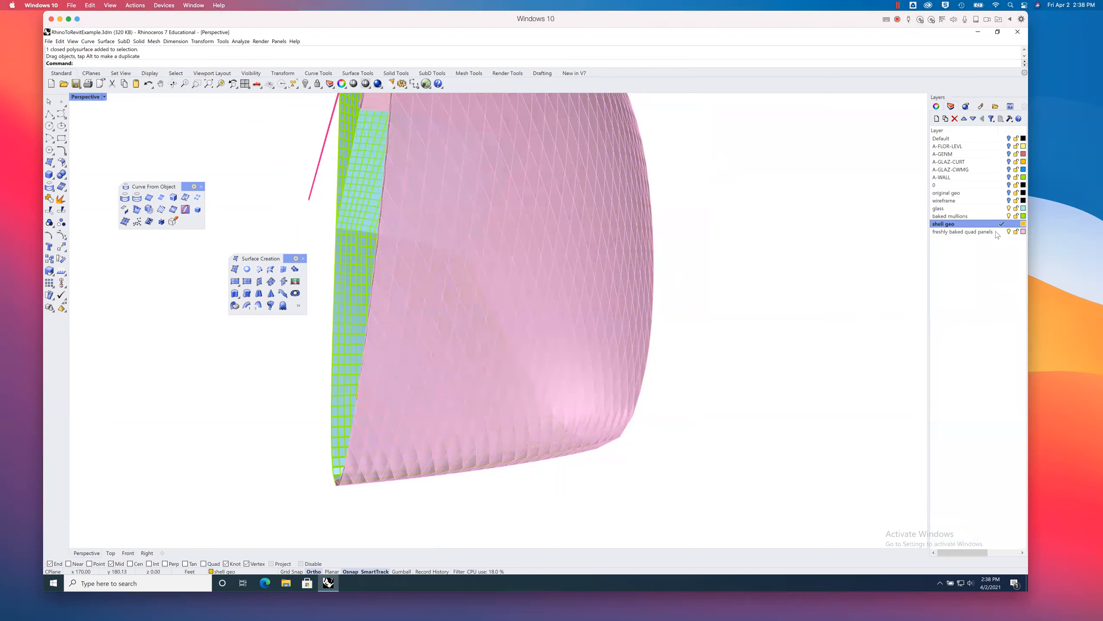
# Step: Turn off the "freshly baked quad panels", "baked mullions" and "glass" layers
pyautogui.click(1009, 231)
pyautogui.click(1009, 216)
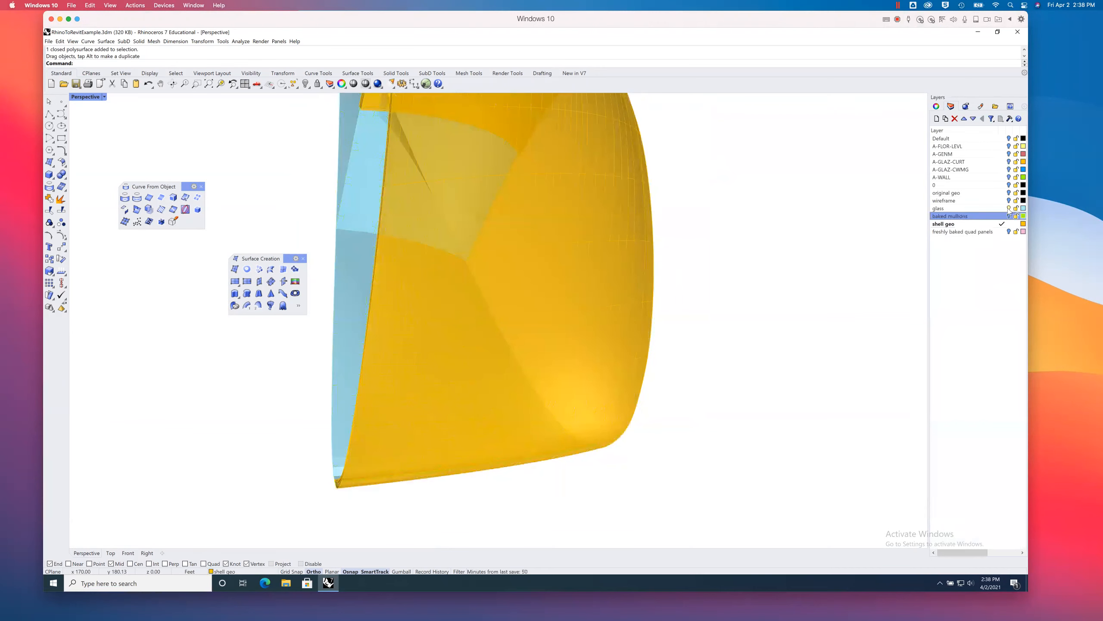
pyautogui.click(1009, 208)
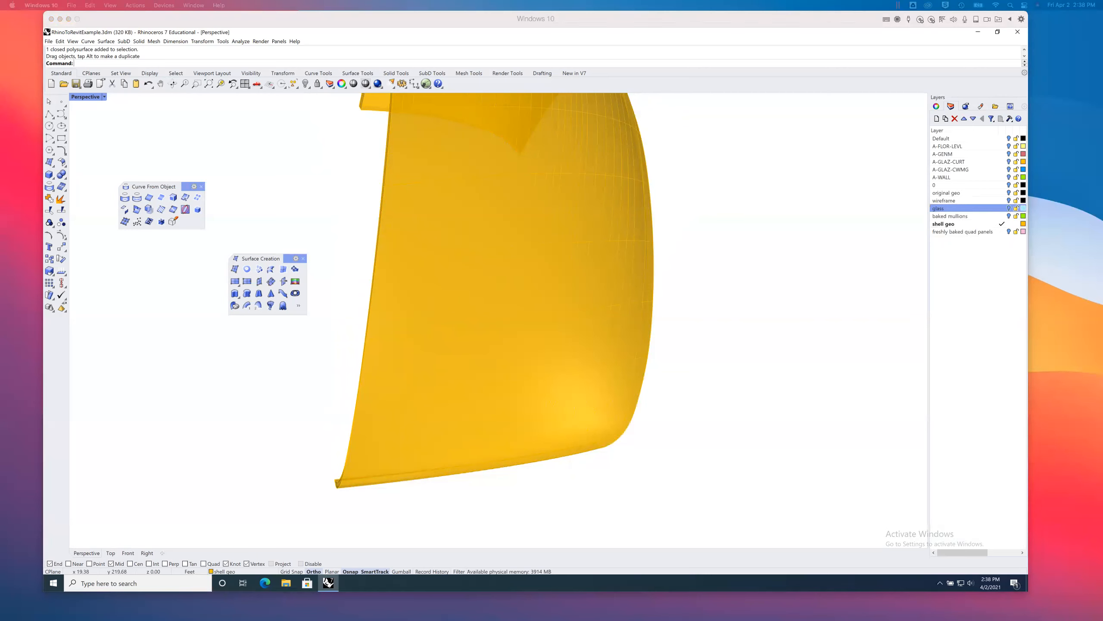
# Step: Switch to Safari, search Google Images for "norman foster cedar shingle" and look through the pictures
pyautogui.moveTo(0, 82); pyautogui.dragTo(110, 105)
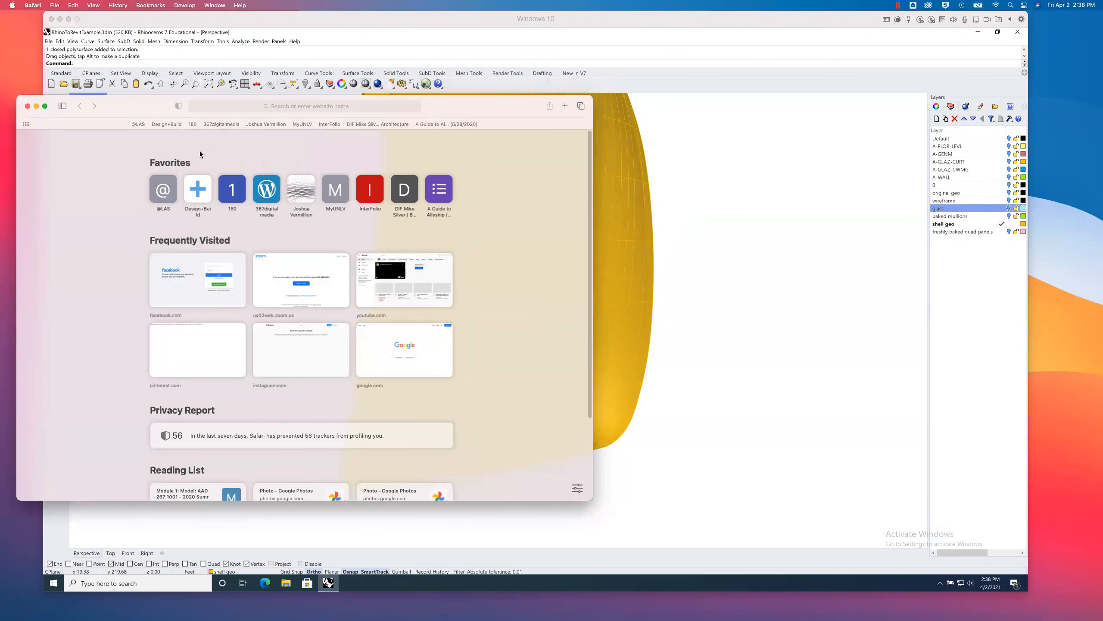
pyautogui.click(258, 109)
pyautogui.write('norman foster ')
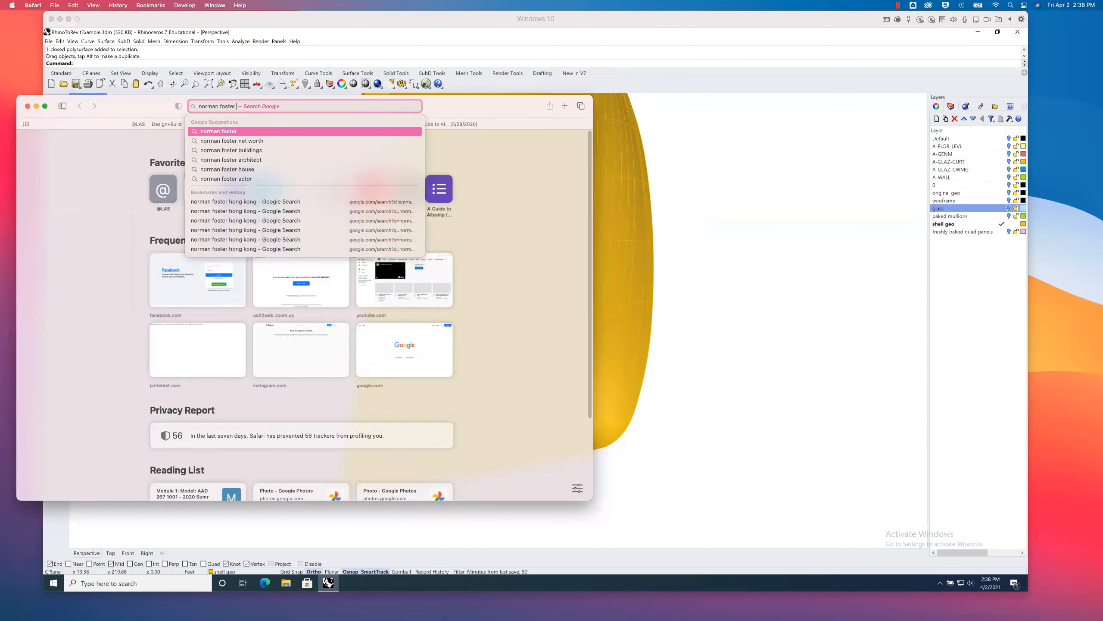
pyautogui.write('cedaar shingle')
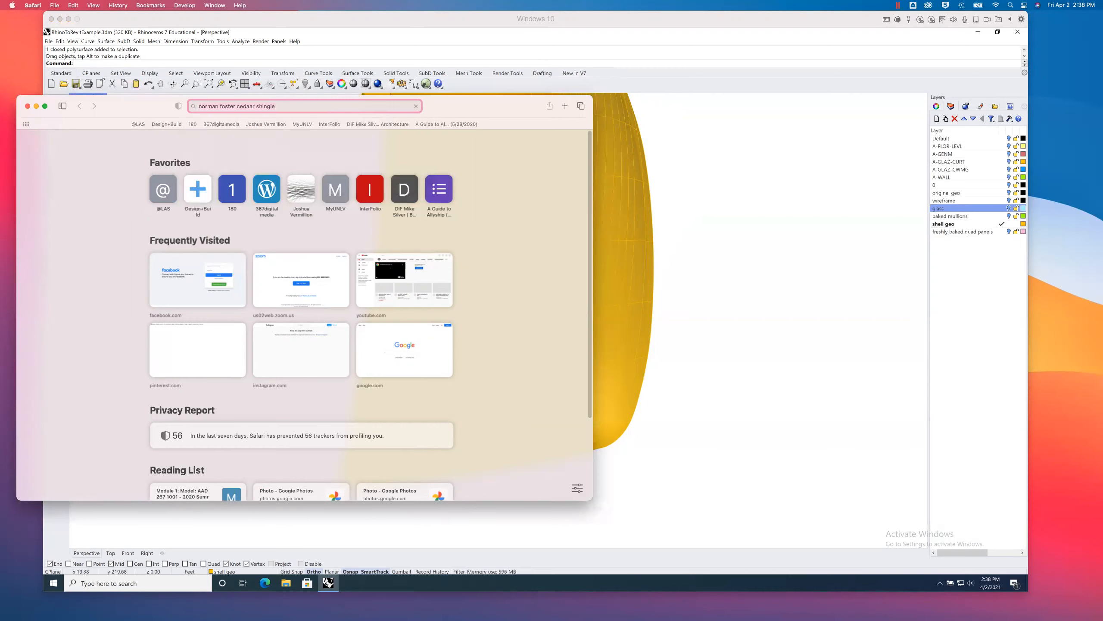
pyautogui.press('Return')
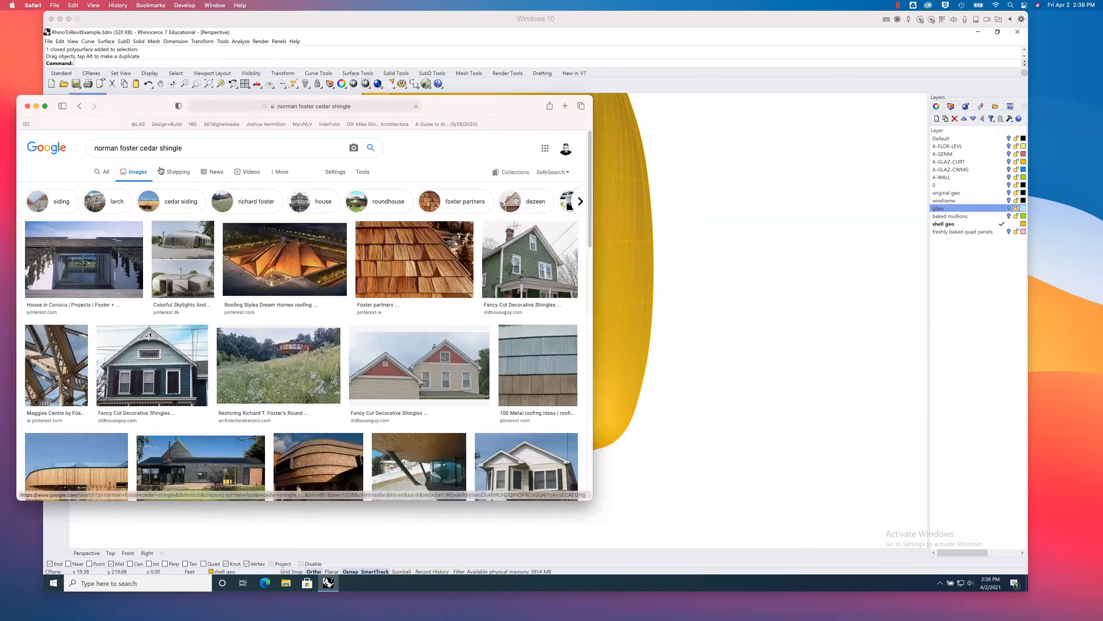
pyautogui.scroll(-15, 321, 316)
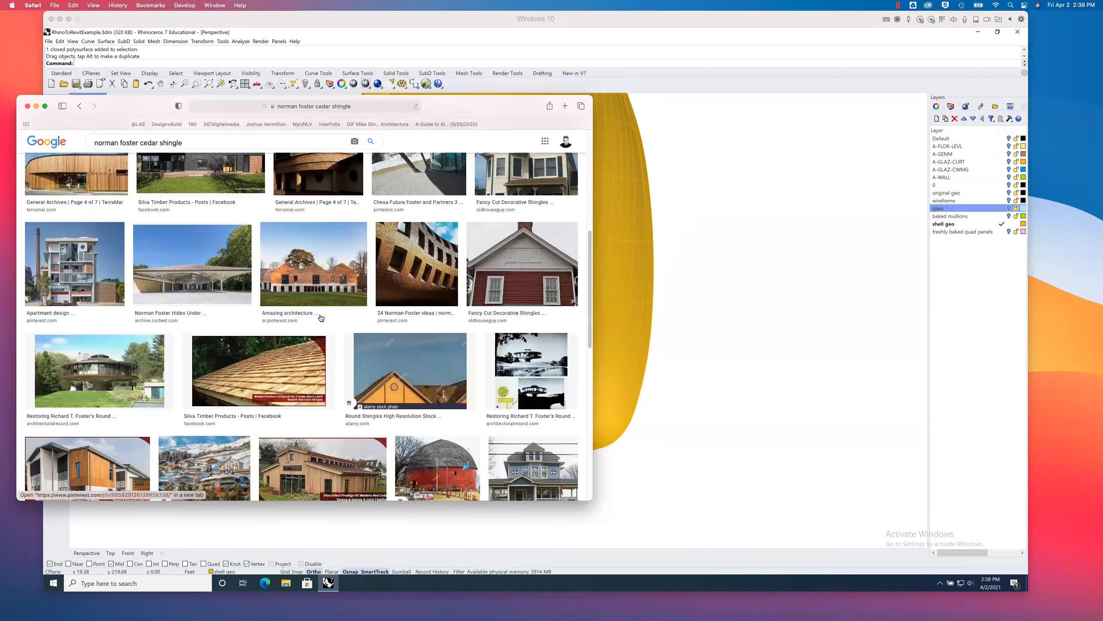
pyautogui.scroll(15, 321, 318)
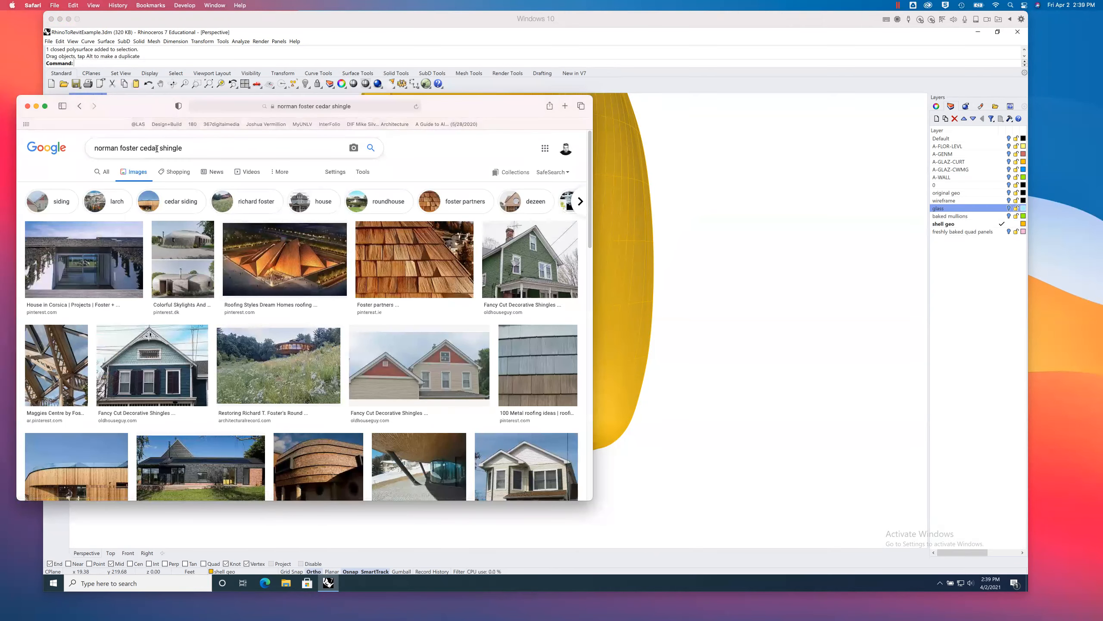
# Step: Shorten the image search to "norman foster shingle", view a close-up of the shingled Casa Futura facade, and return to Rhino
pyautogui.doubleClick(141, 148)
pyautogui.press('BackSpace')
pyautogui.press('Return')
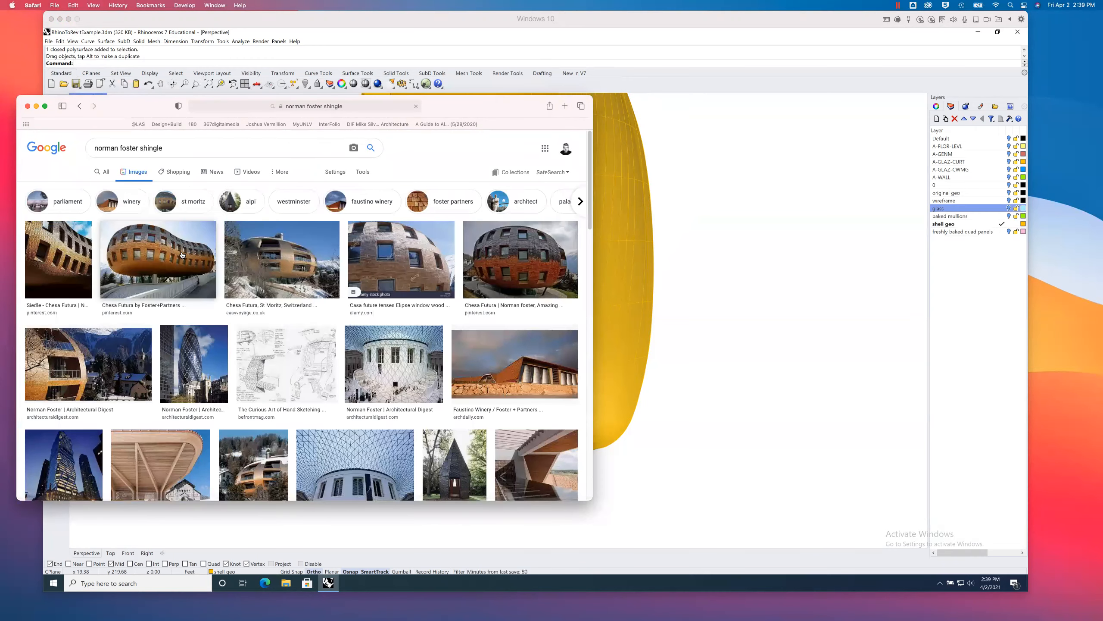
pyautogui.click(365, 294)
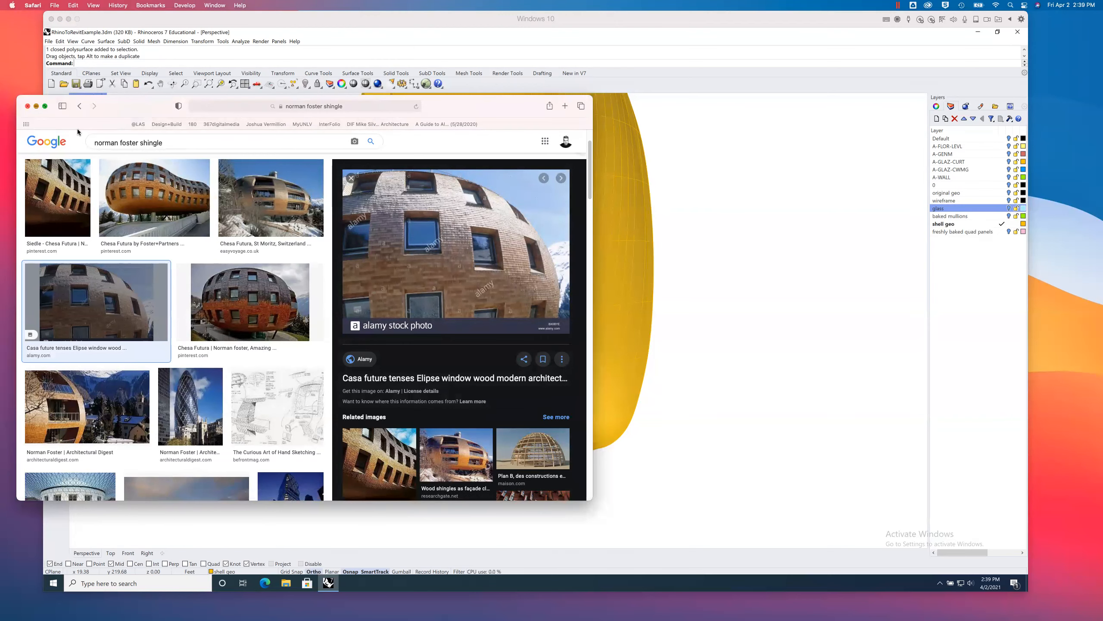
pyautogui.click(37, 105)
# Step: Restore the four-viewport layout, fit the shell in all viewports, and move the Curve From Object toolbar clear of its plan
pyautogui.moveTo(529, 286); pyautogui.dragTo(500, 280, button='right')
pyautogui.moveTo(539, 331); pyautogui.dragTo(526, 241, button='right')
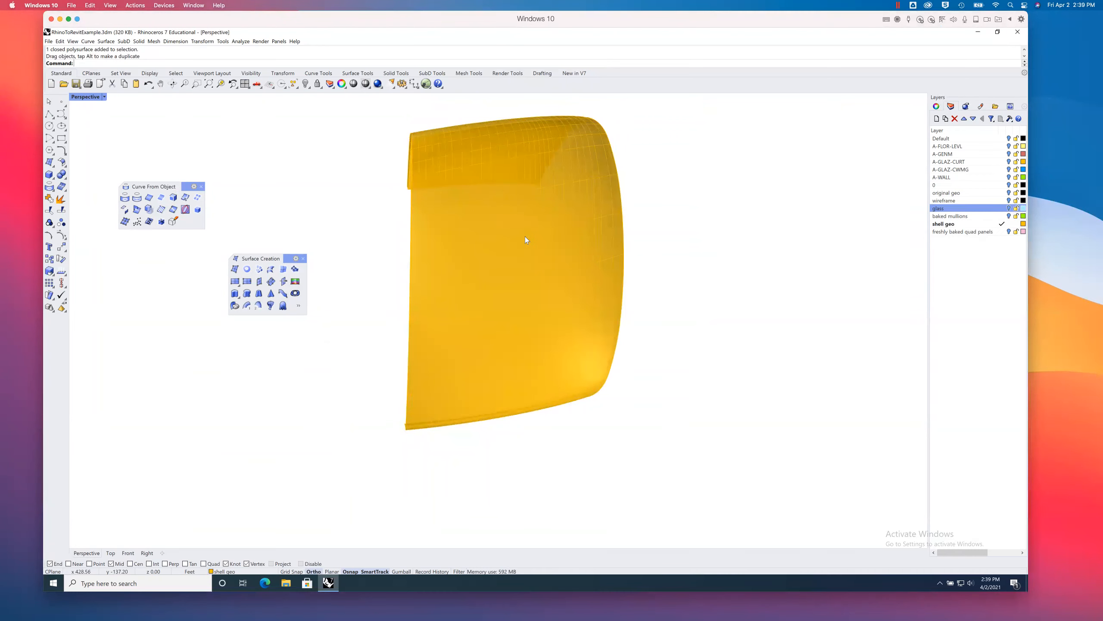
pyautogui.scroll(-2, 526, 238)
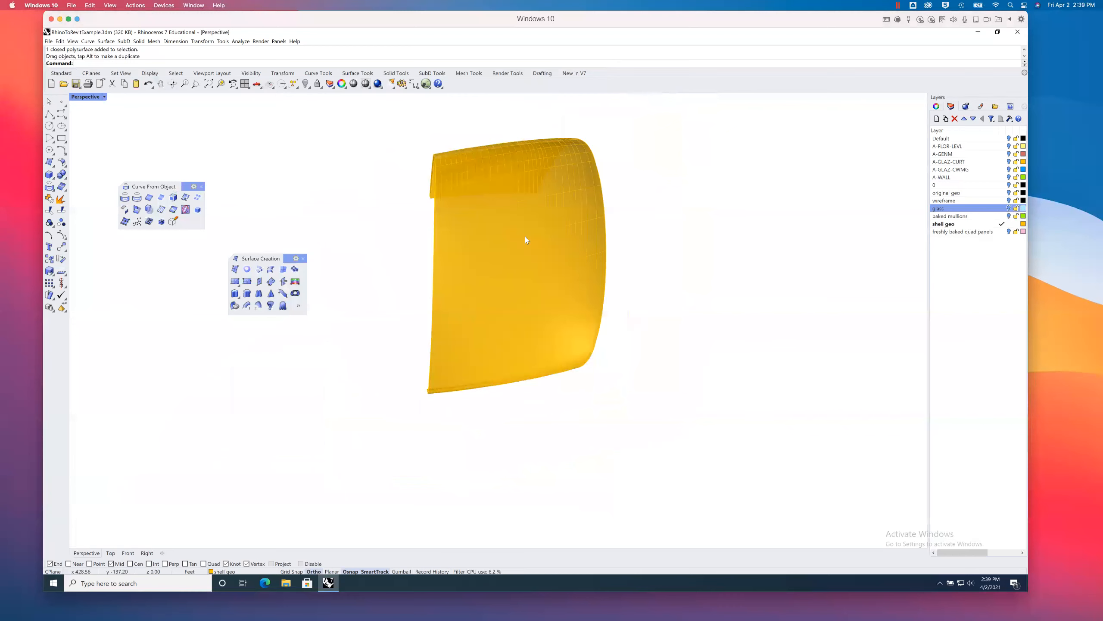
pyautogui.doubleClick(89, 99)
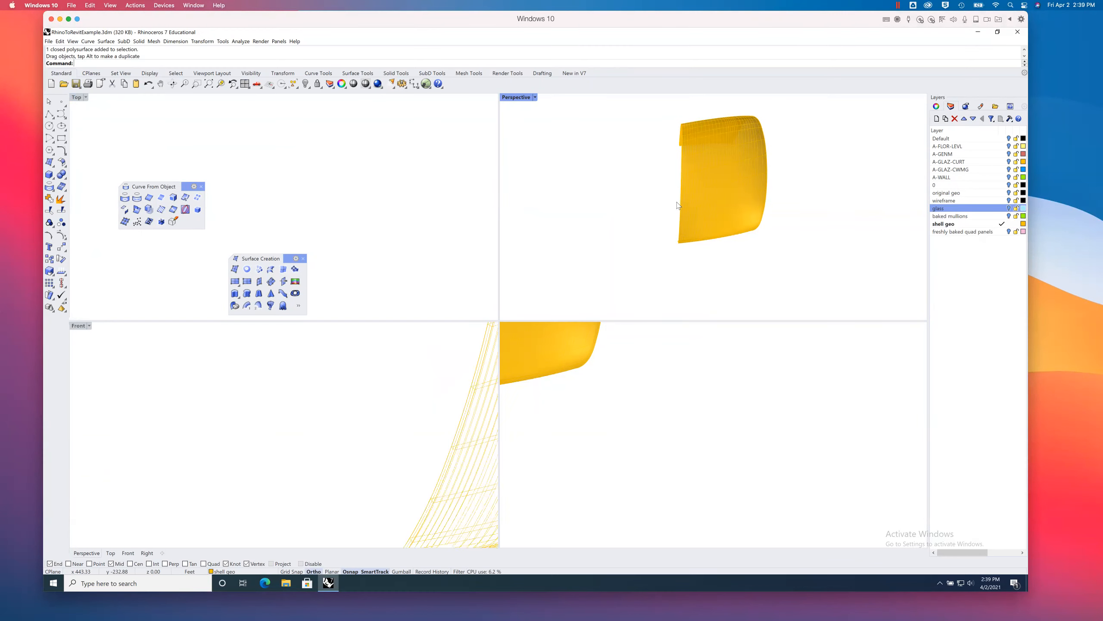
pyautogui.click(209, 85)
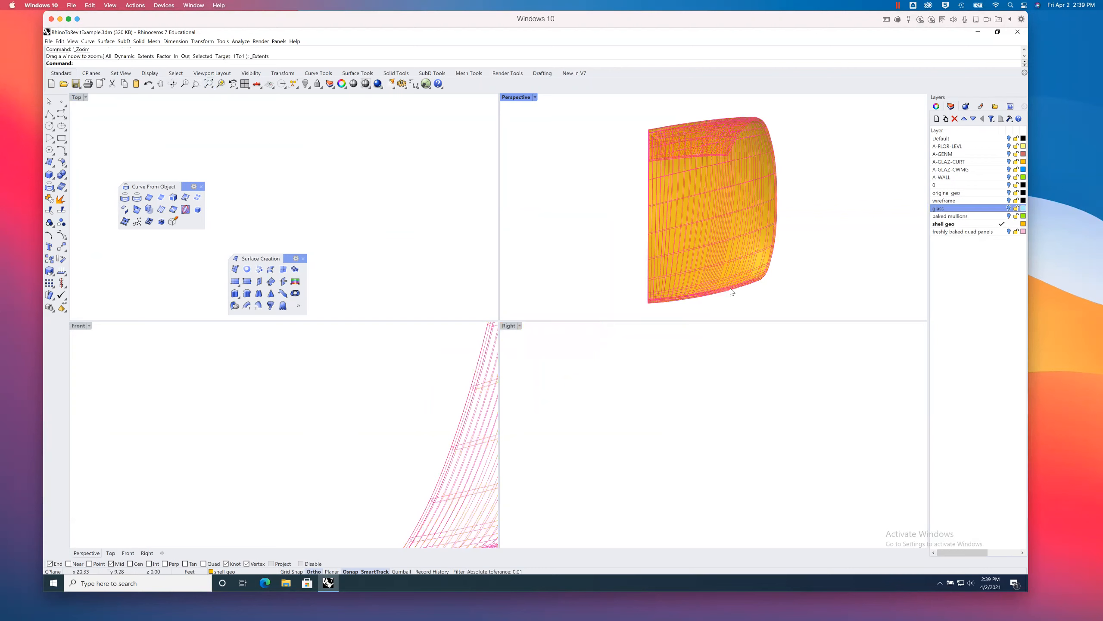
pyautogui.rightClick(209, 84)
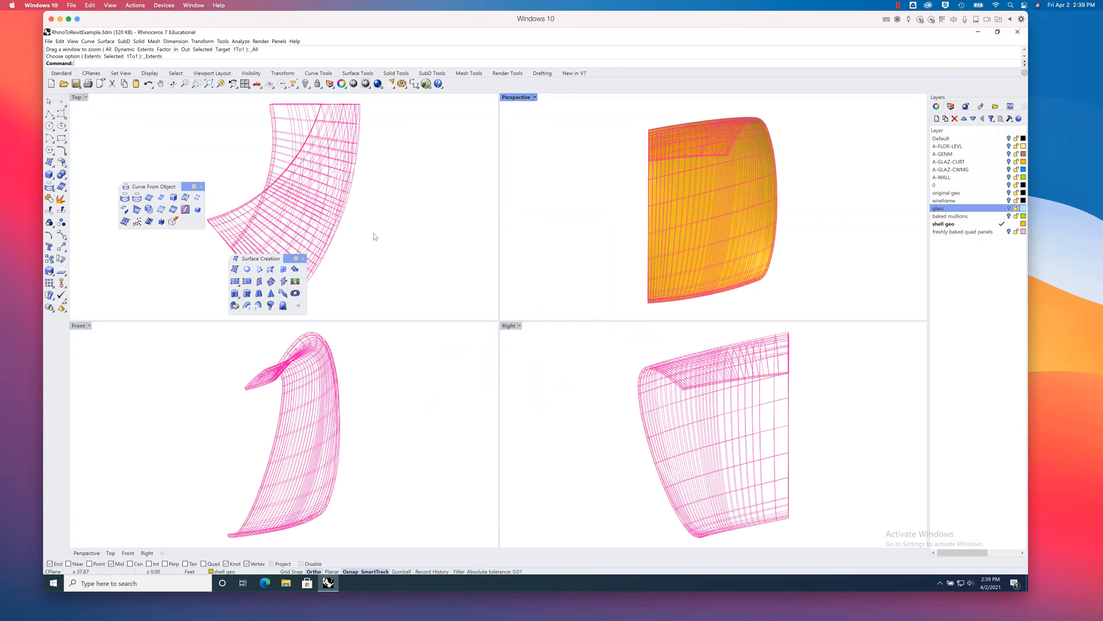
pyautogui.click(408, 251)
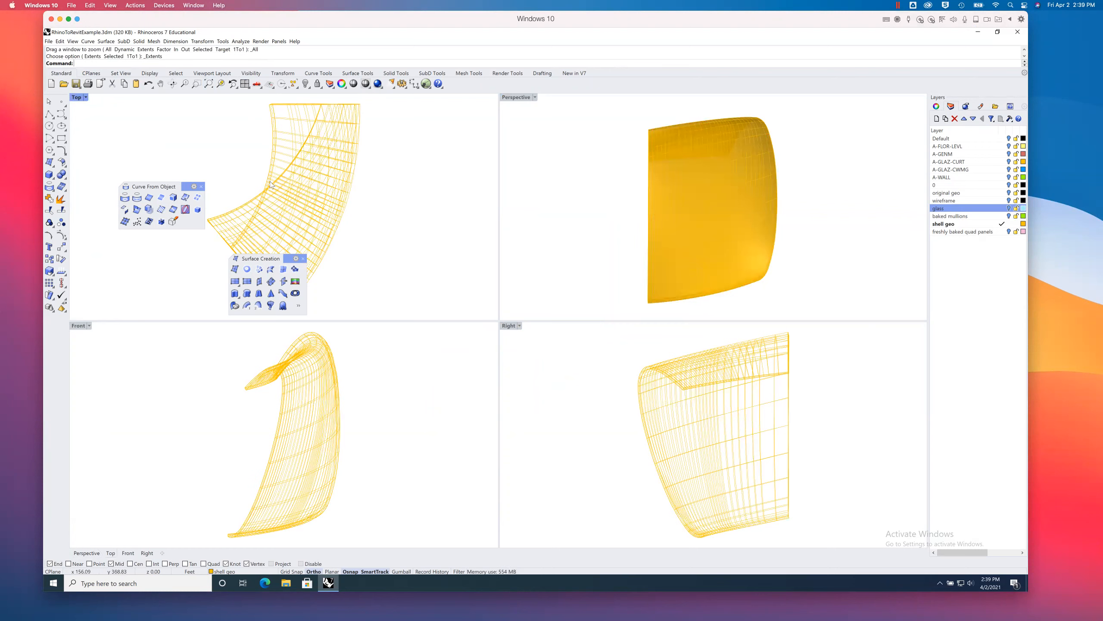
pyautogui.moveTo(162, 159); pyautogui.dragTo(204, 140)
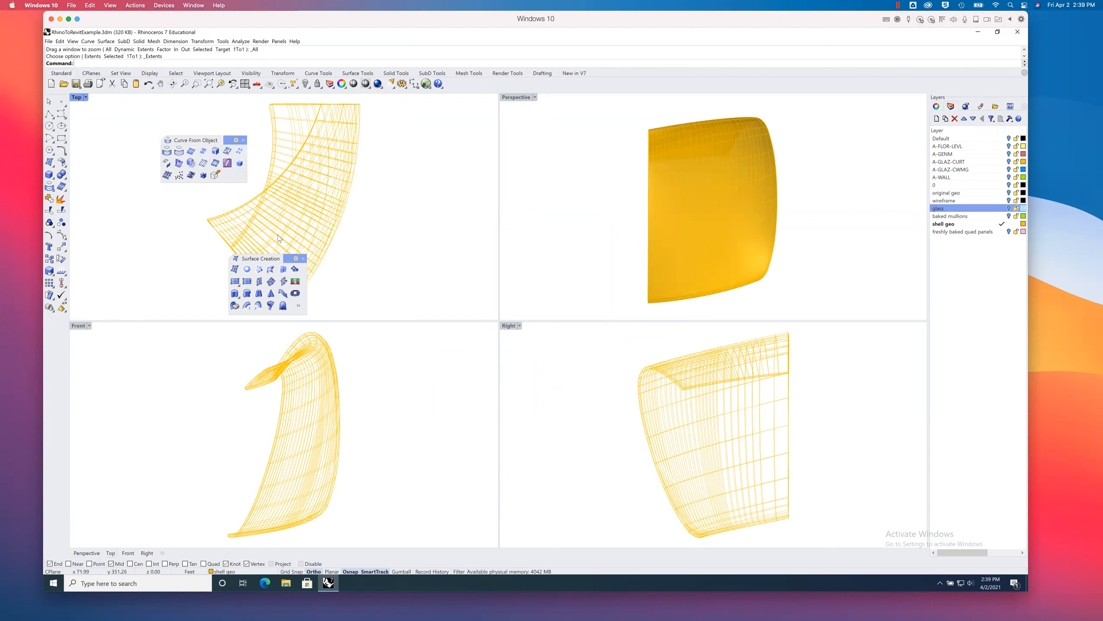
# Step: Draw a small rectangular box beside the shell in the Front view and set its depth in the Top view
pyautogui.click(49, 175)
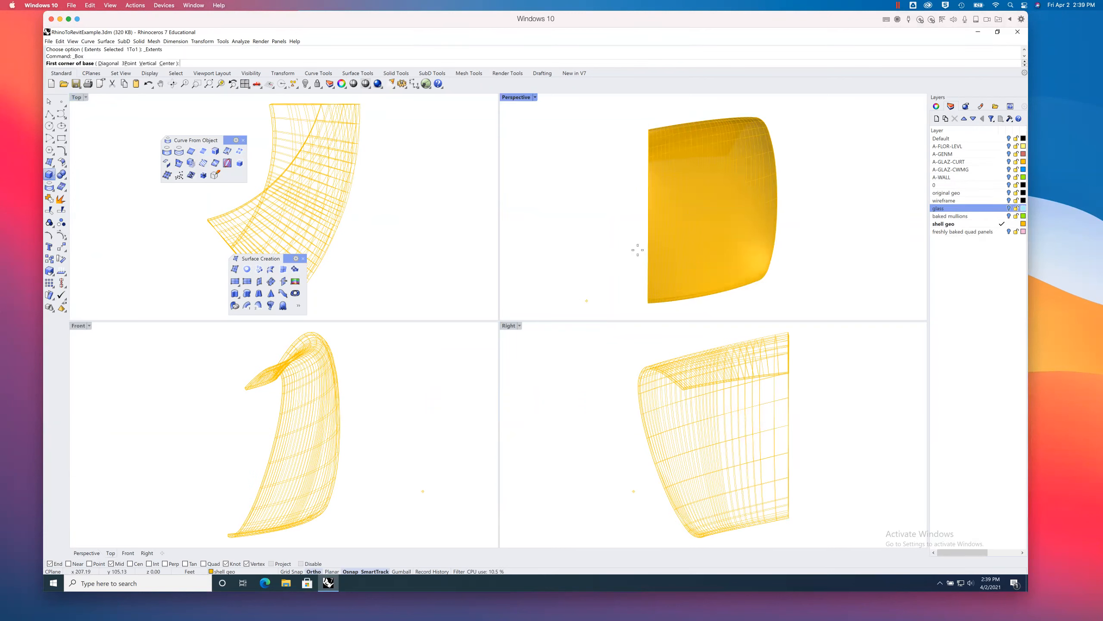
pyautogui.click(355, 412)
pyautogui.click(371, 433)
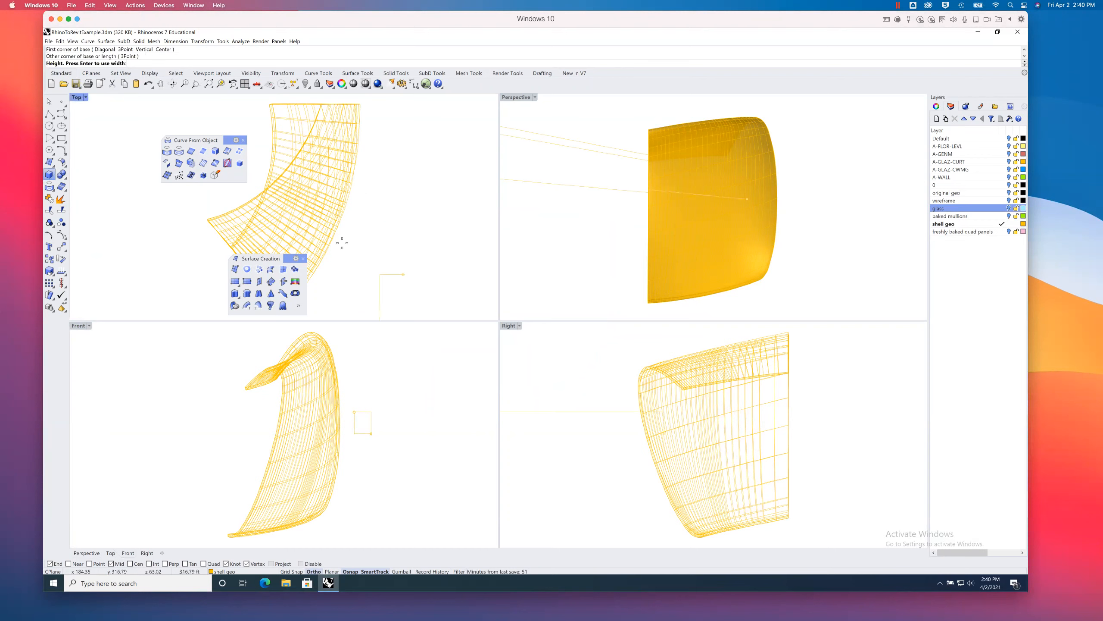
pyautogui.moveTo(389, 234); pyautogui.dragTo(356, 155, button='right')
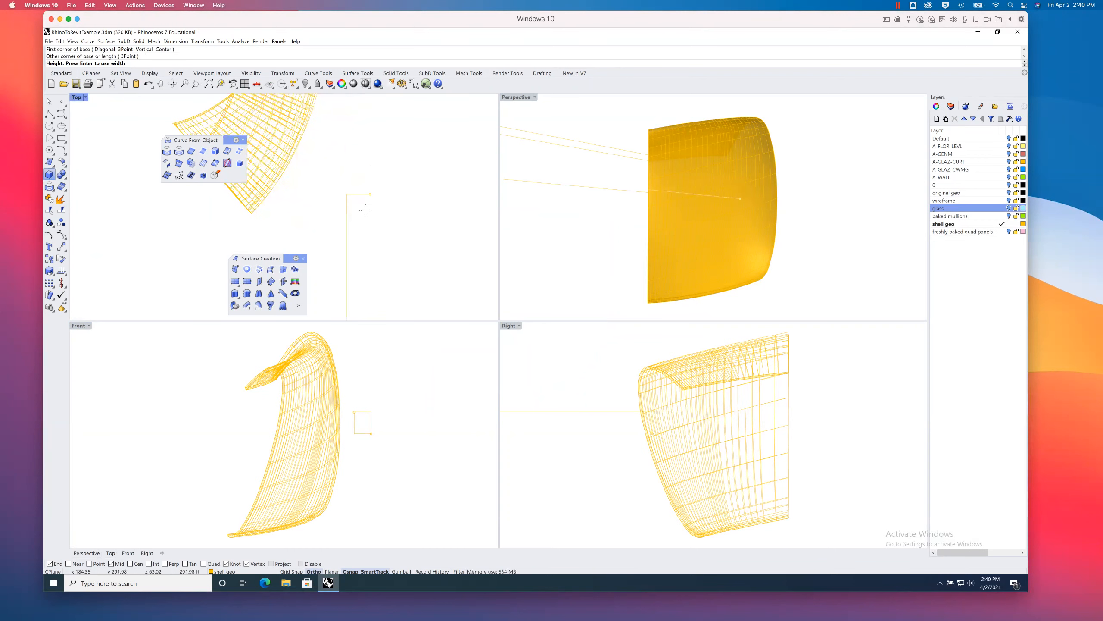
pyautogui.scroll(-6, 366, 217)
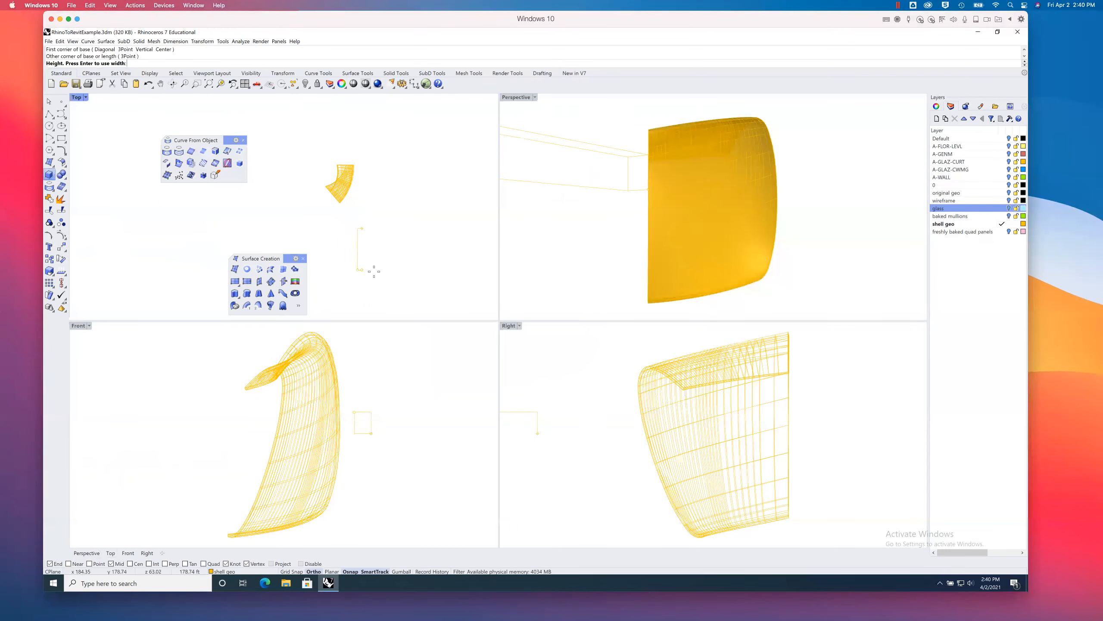
pyautogui.scroll(3, 363, 269)
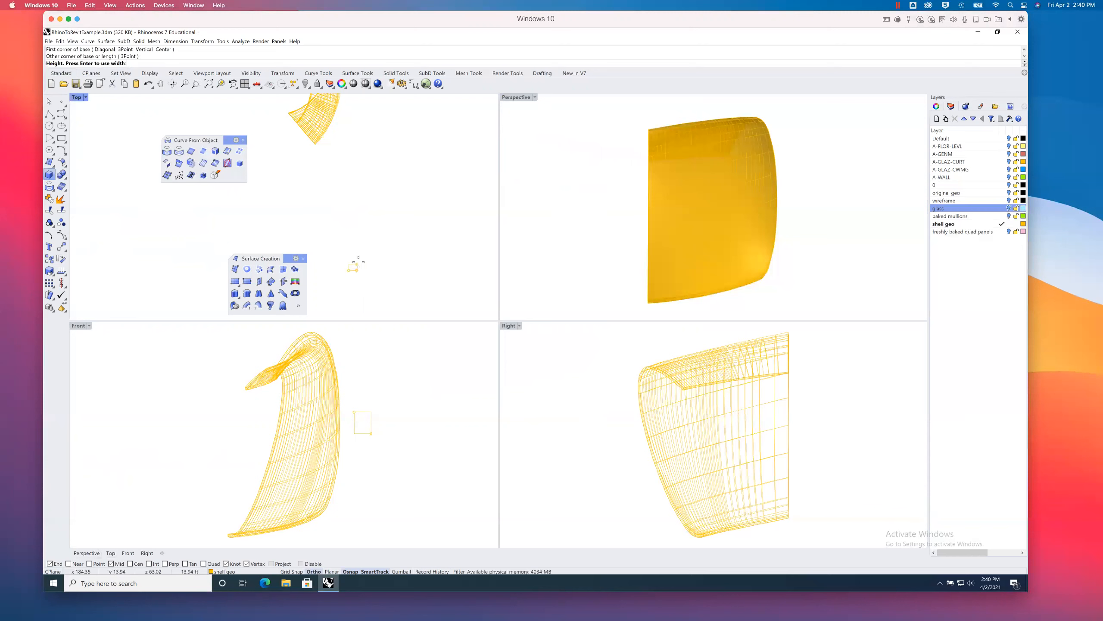
pyautogui.click(357, 246)
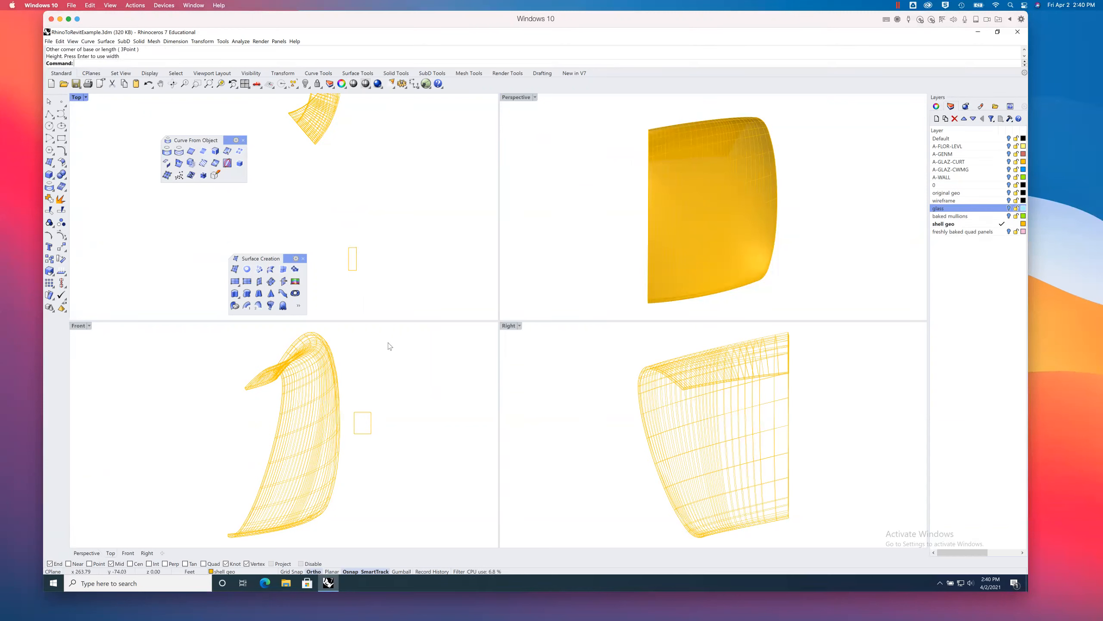
# Step: Copy the box twice horizontally in the Front view to form an evenly spaced row of three
pyautogui.click(367, 415)
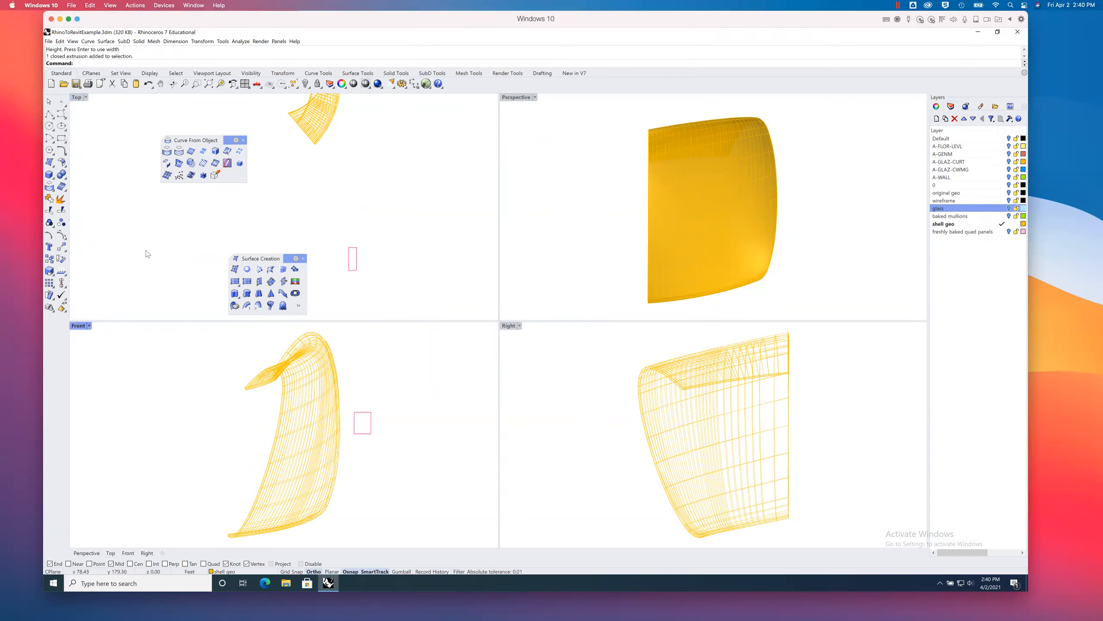
pyautogui.click(61, 247)
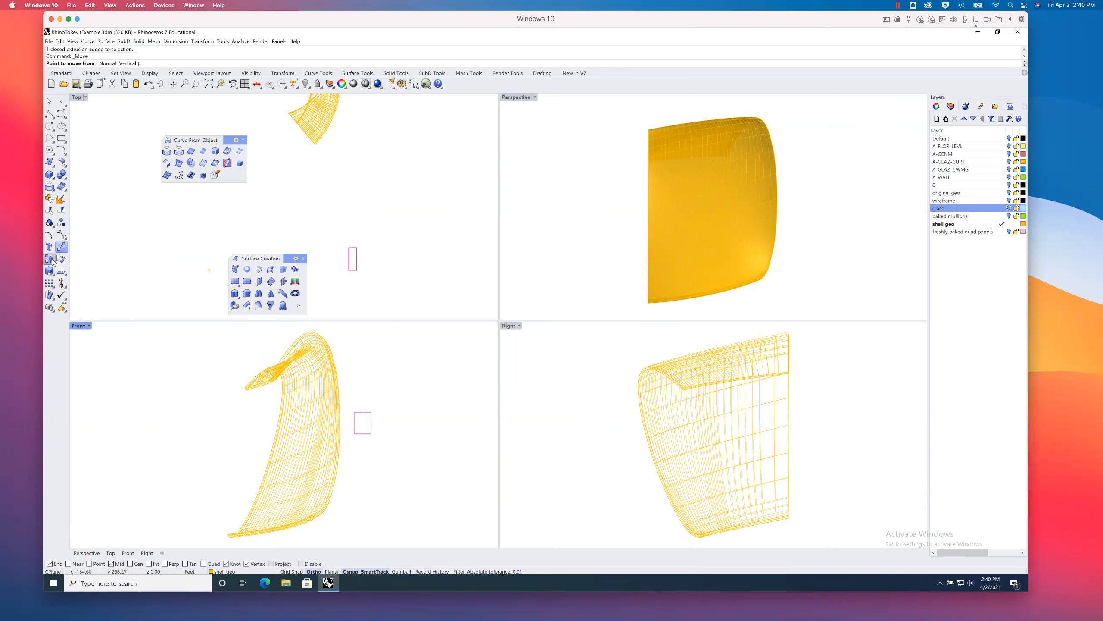
pyautogui.click(378, 443)
pyautogui.click(391, 444)
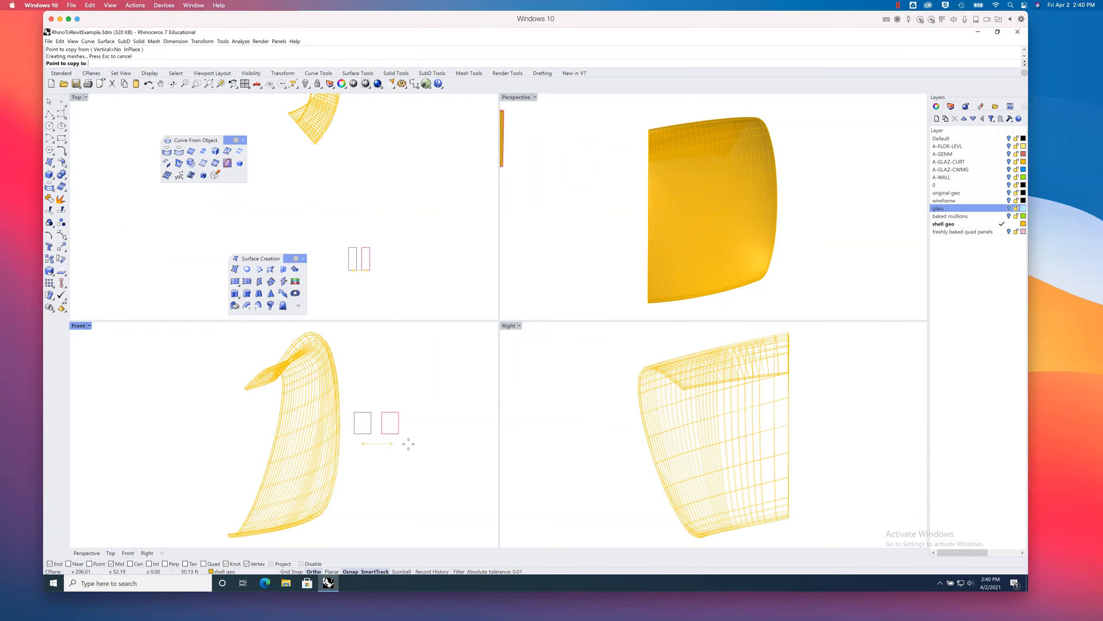
pyautogui.click(419, 443)
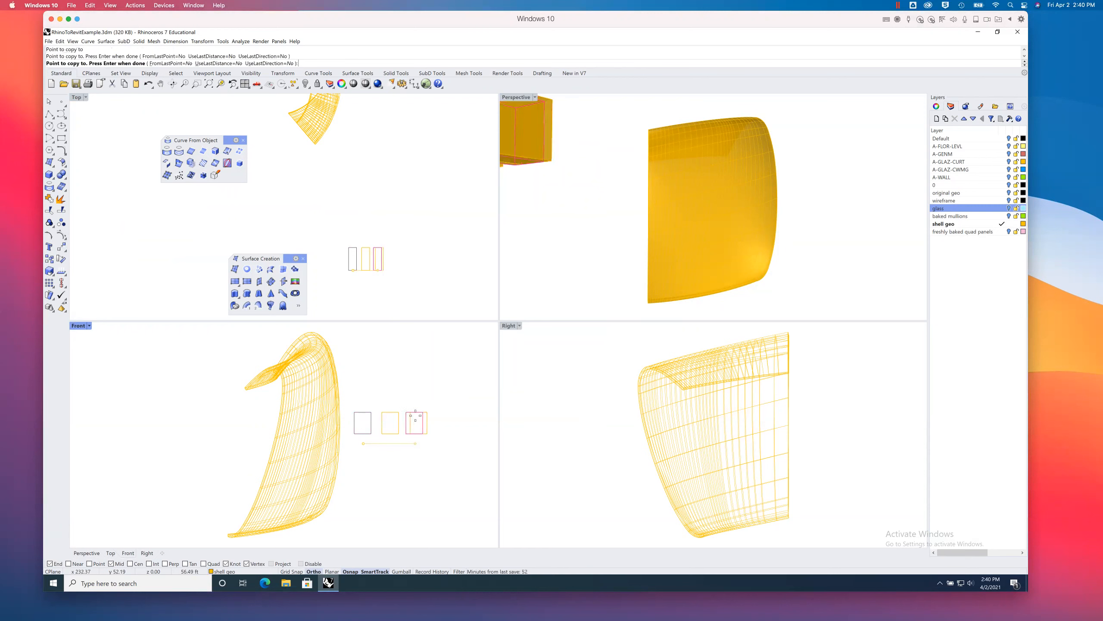
pyautogui.press('Return')
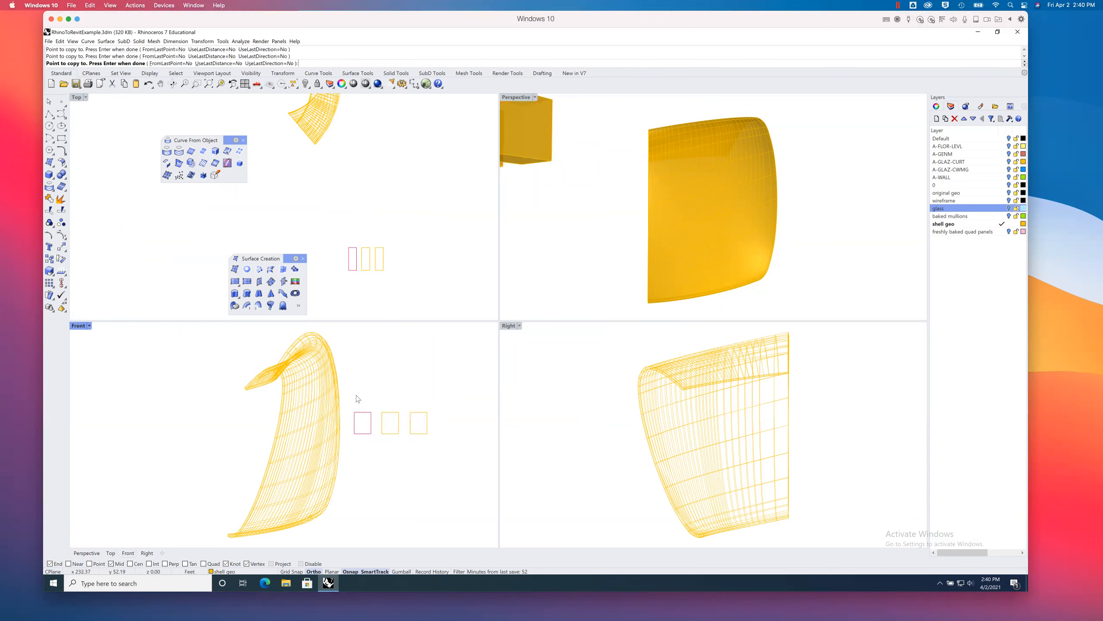
# Step: Copy the row of three boxes straight upward in the Front view to form a second row
pyautogui.moveTo(352, 398); pyautogui.dragTo(438, 456)
pyautogui.press('Return')
pyautogui.click(445, 442)
pyautogui.click(441, 407)
pyautogui.press('Return')
# Step: Select all six boxes and move them straight up in the Top view until they sit beside the shell
pyautogui.click(436, 244)
pyautogui.moveTo(439, 360); pyautogui.dragTo(343, 454)
pyautogui.moveTo(364, 234); pyautogui.dragTo(342, 233, button='right')
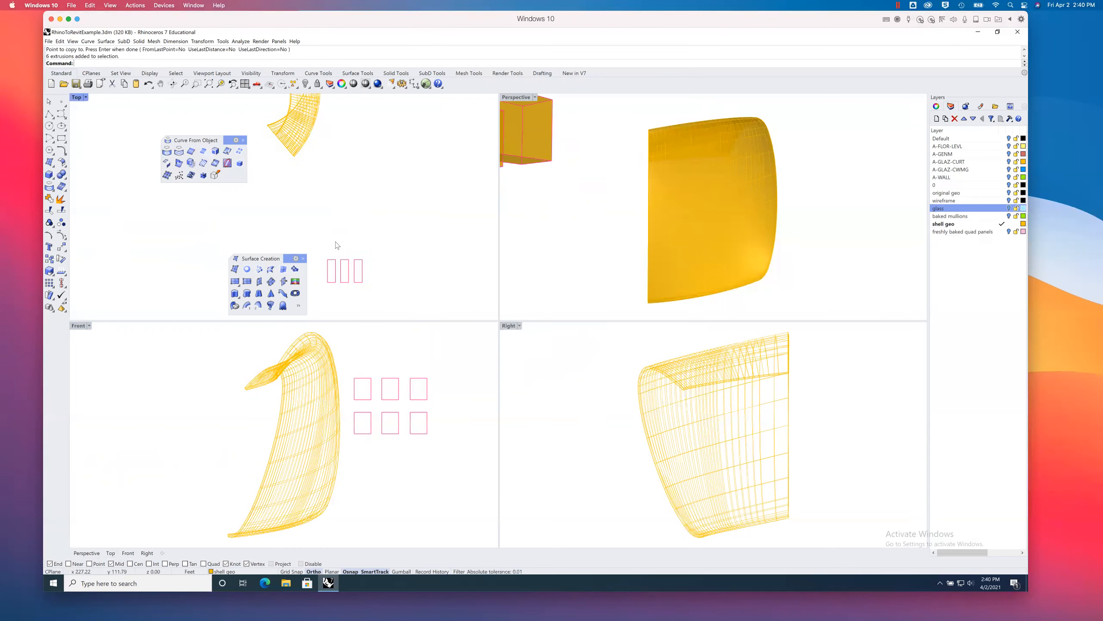
pyautogui.click(61, 247)
pyautogui.click(374, 255)
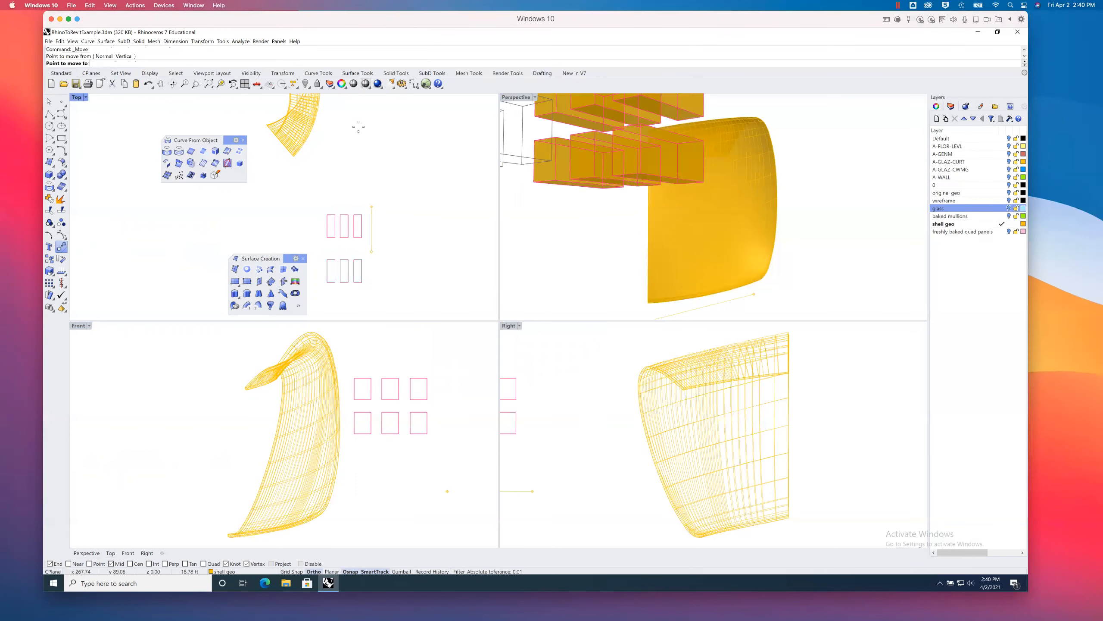
pyautogui.click(360, 126)
# Step: Rotate the six boxes in the Top view so their long sides run roughly perpendicular to the shell's curved wall
pyautogui.moveTo(367, 187); pyautogui.dragTo(382, 263, button='right')
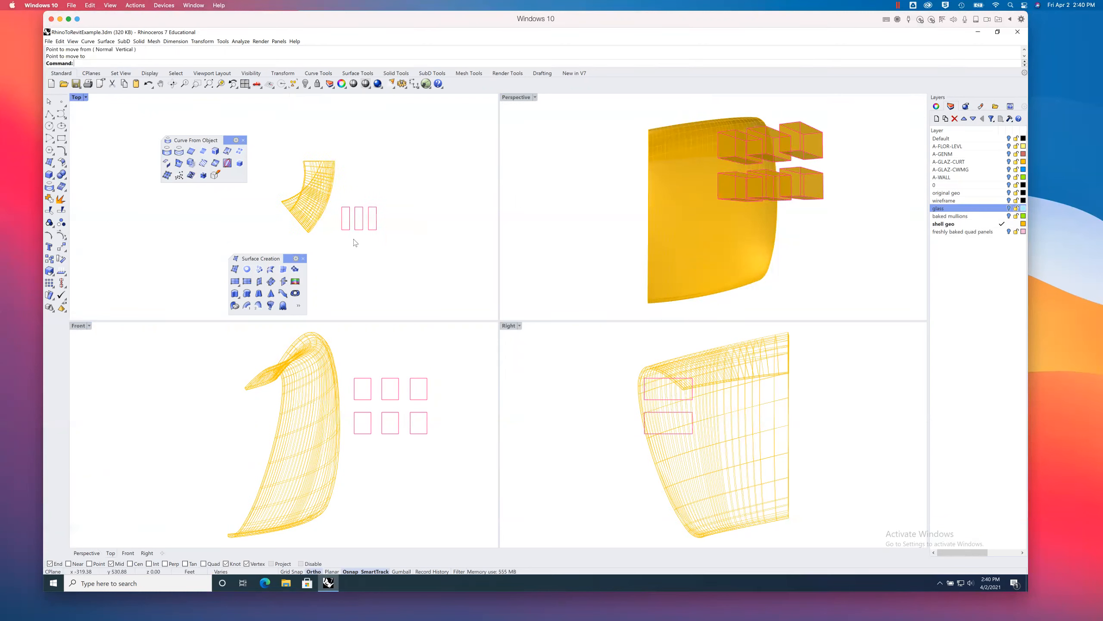
pyautogui.click(61, 259)
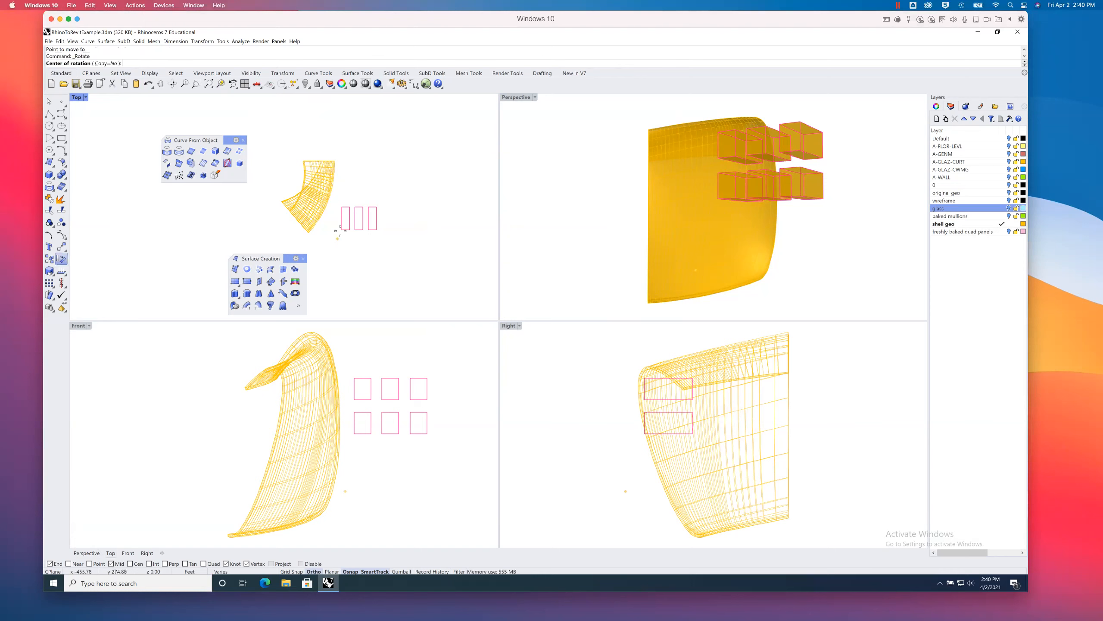
pyautogui.click(396, 227)
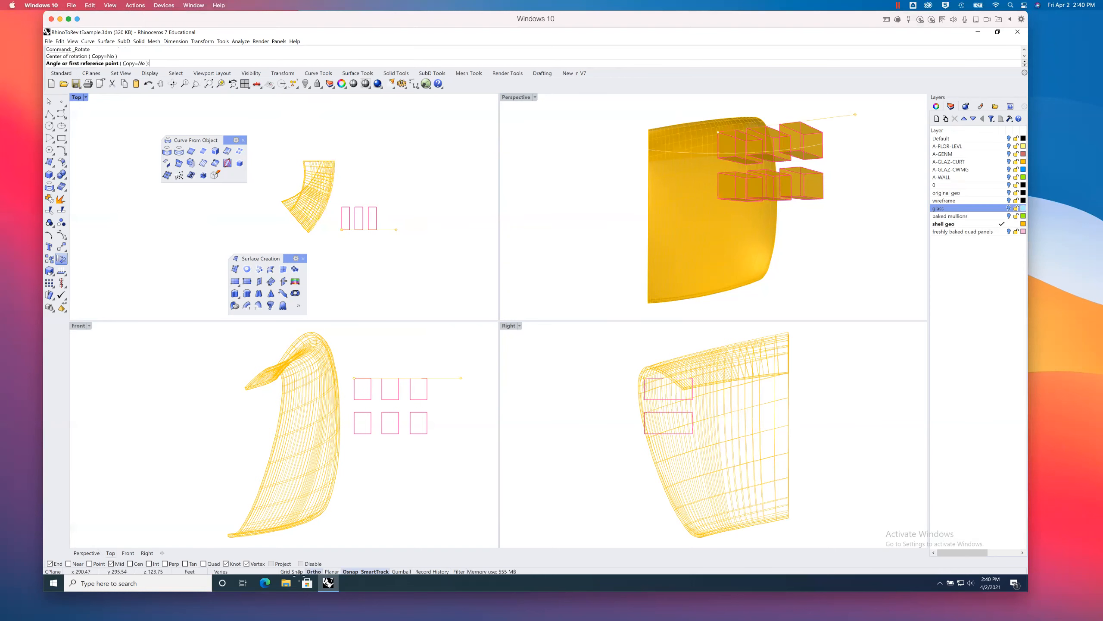
pyautogui.click(329, 533)
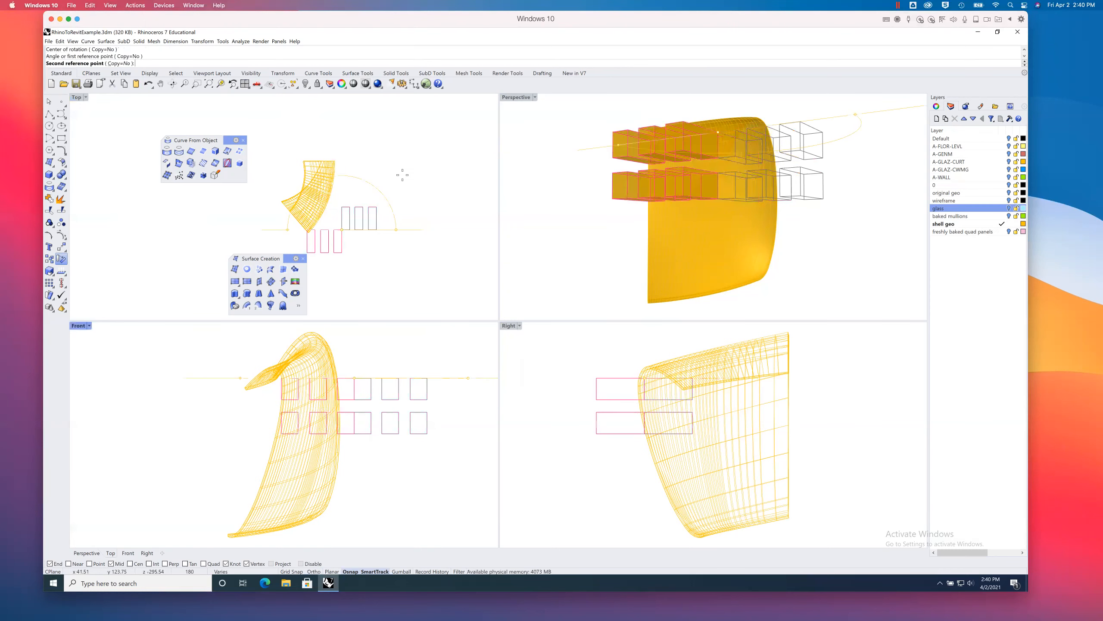
pyautogui.click(371, 145)
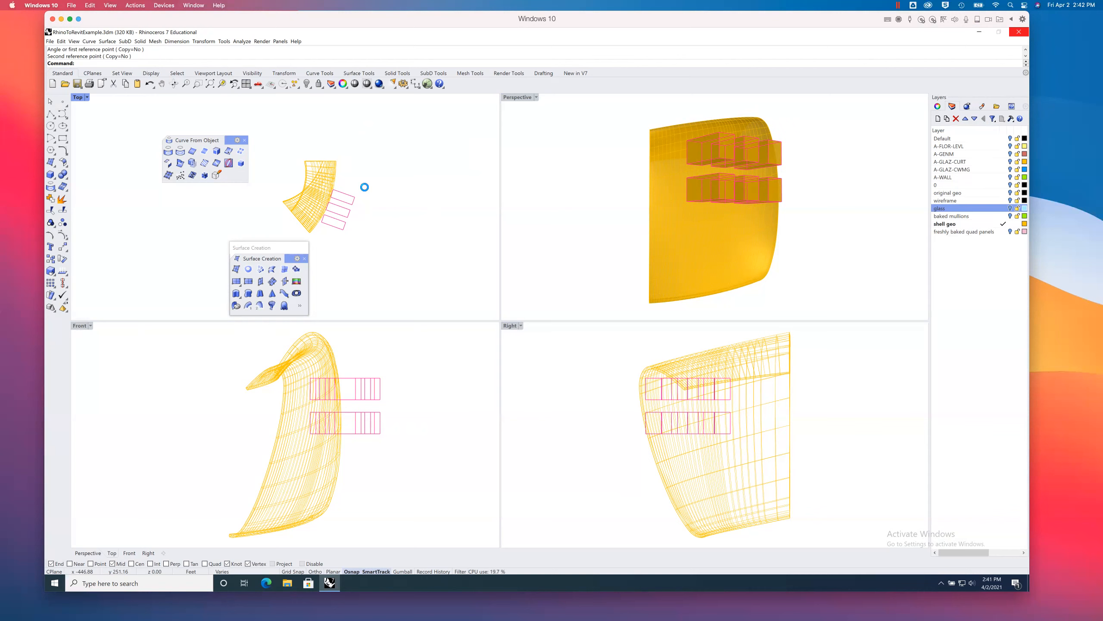
# Step: Disable object snaps and move the six boxes in the Top view so they pass through the shell's curved wall
pyautogui.press('m')
pyautogui.press('Return')
pyautogui.click(365, 191)
pyautogui.press('Escape')
pyautogui.rightClick(372, 224)
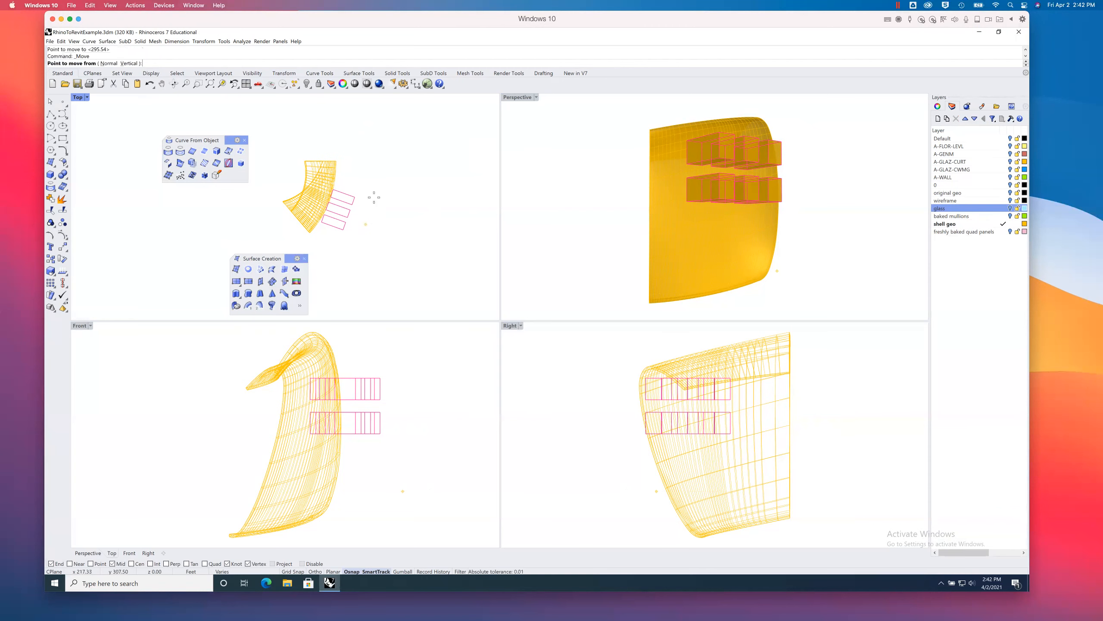
pyautogui.click(360, 220)
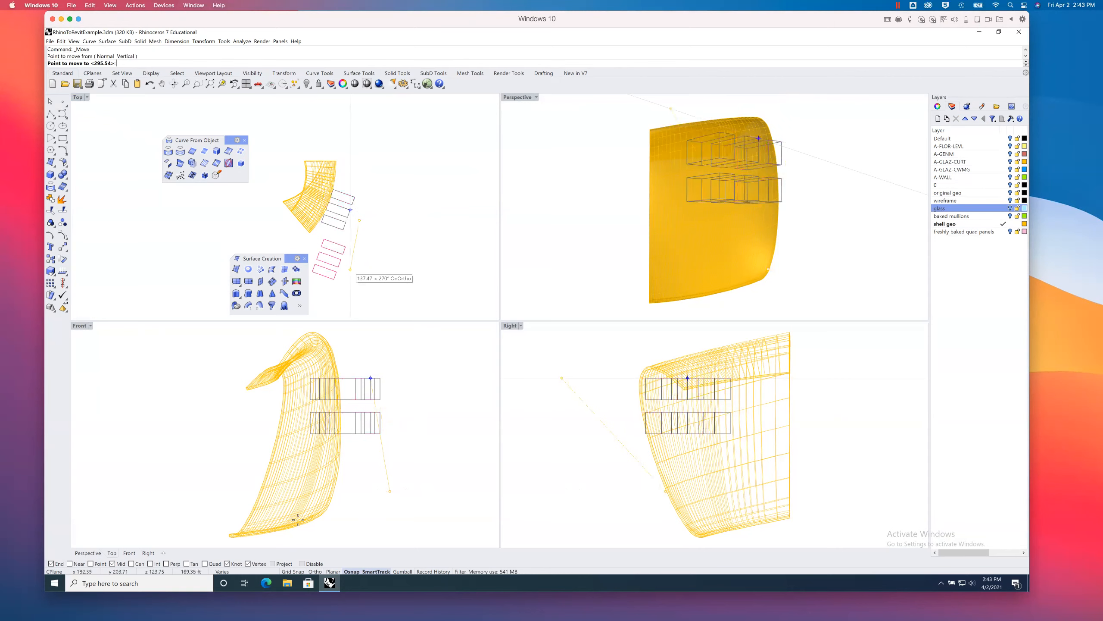
pyautogui.click(302, 563)
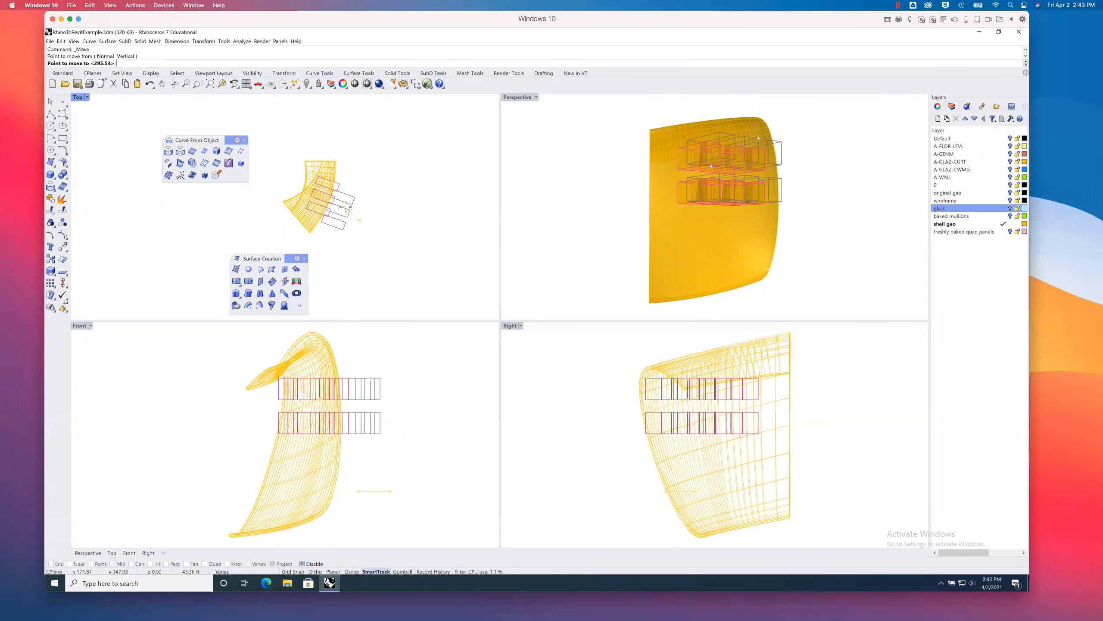
pyautogui.click(350, 208)
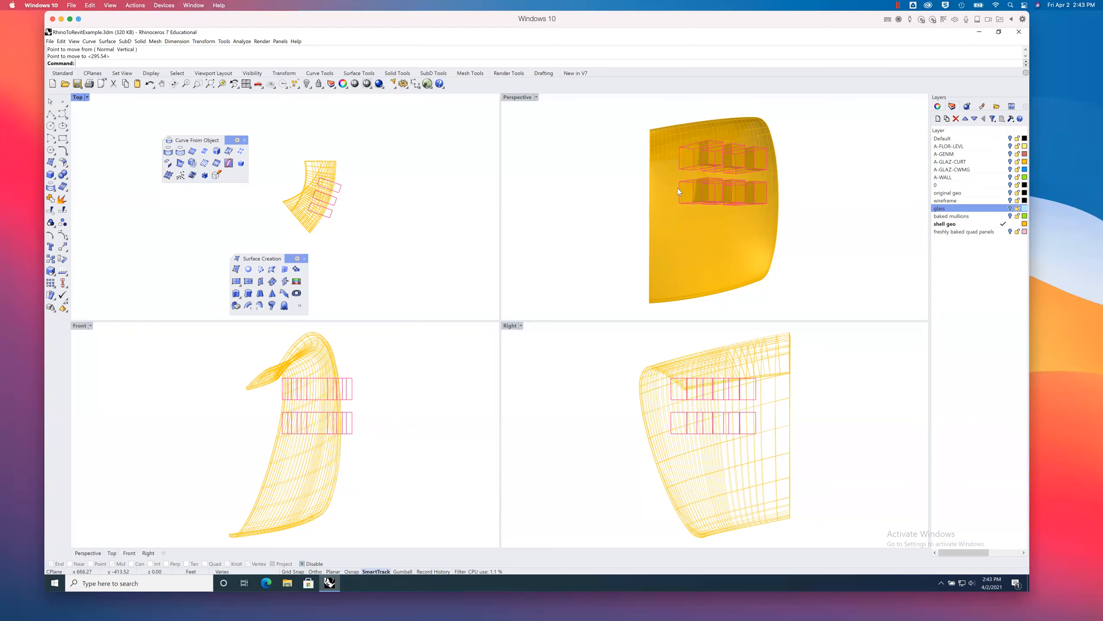
# Step: Copy the shell with its six boxes in the Perspective view, placing the copy clear of the original, and save the file
pyautogui.moveTo(783, 212); pyautogui.dragTo(742, 215, button='right')
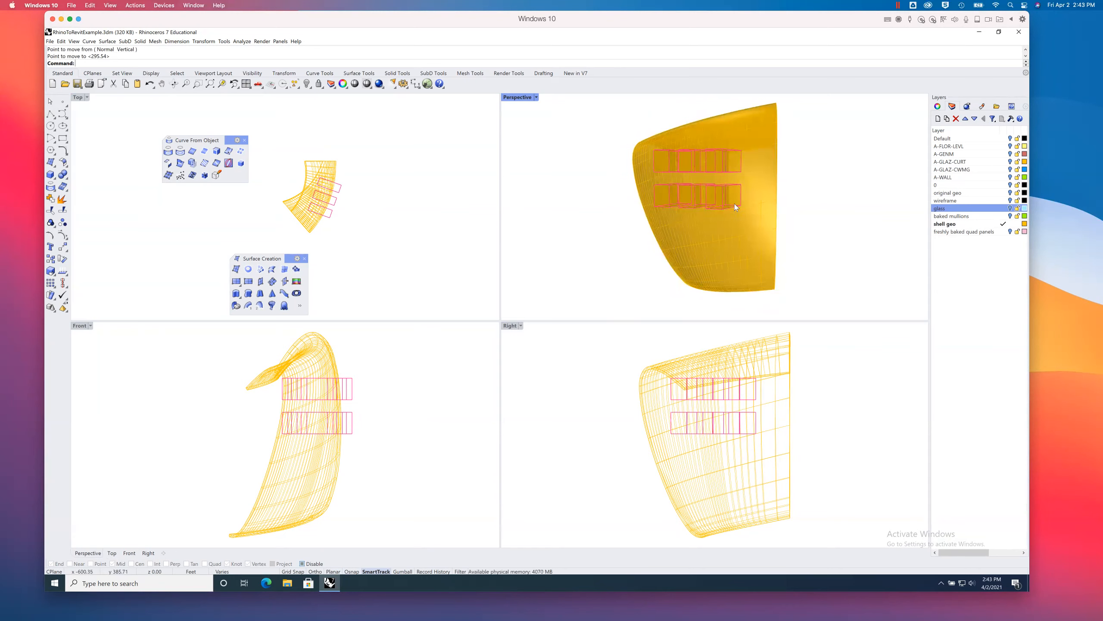
pyautogui.scroll(-3, 698, 182)
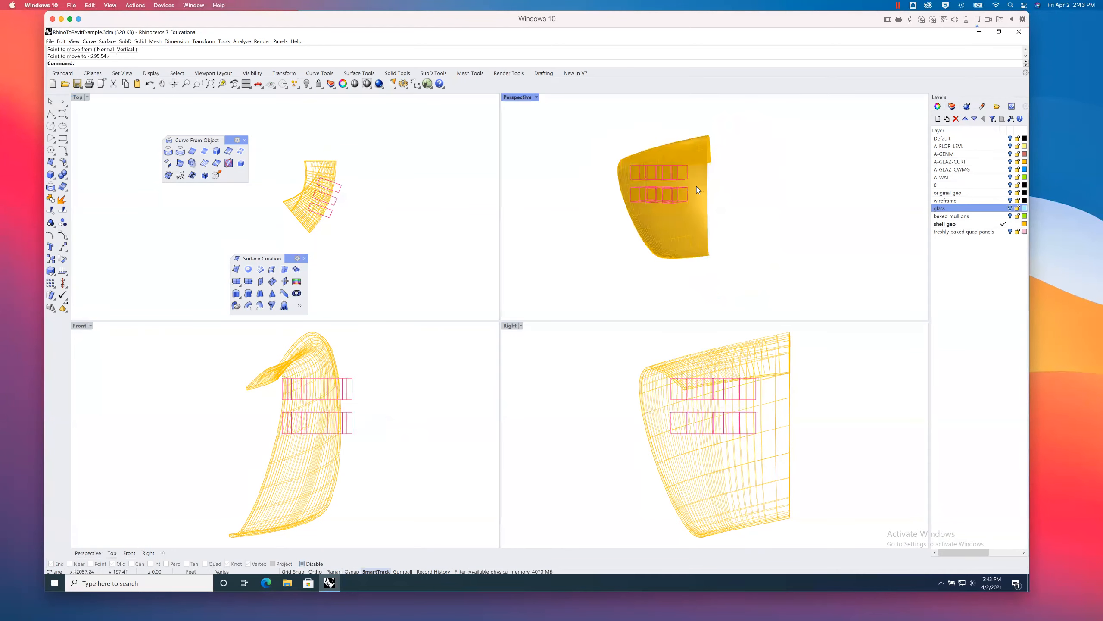
pyautogui.scroll(-4, 699, 187)
pyautogui.moveTo(615, 140); pyautogui.dragTo(745, 252)
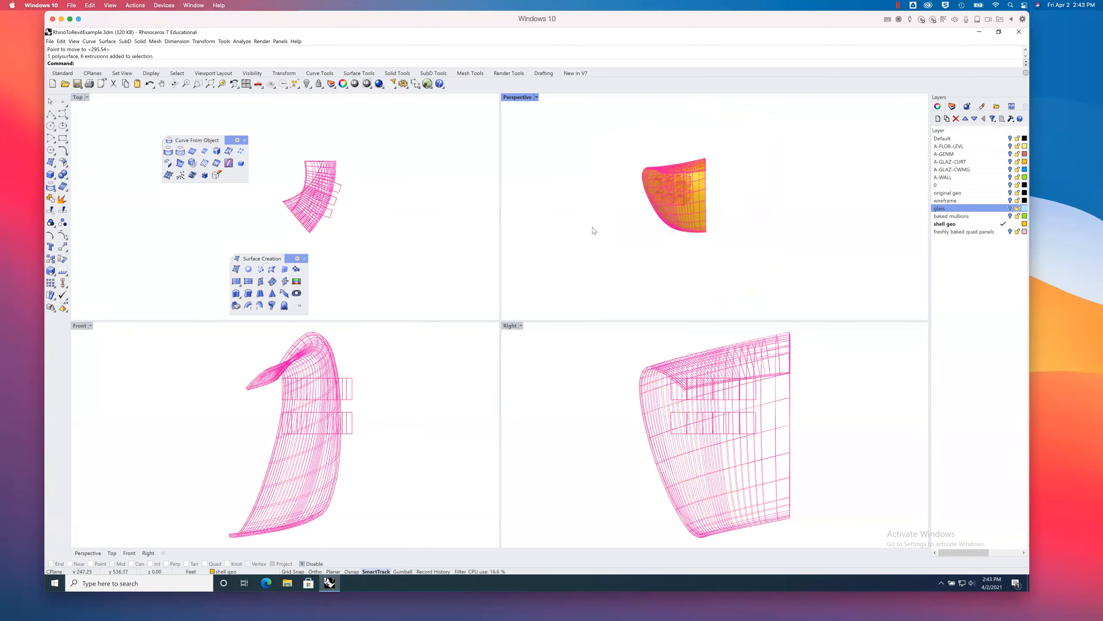
pyautogui.click(50, 259)
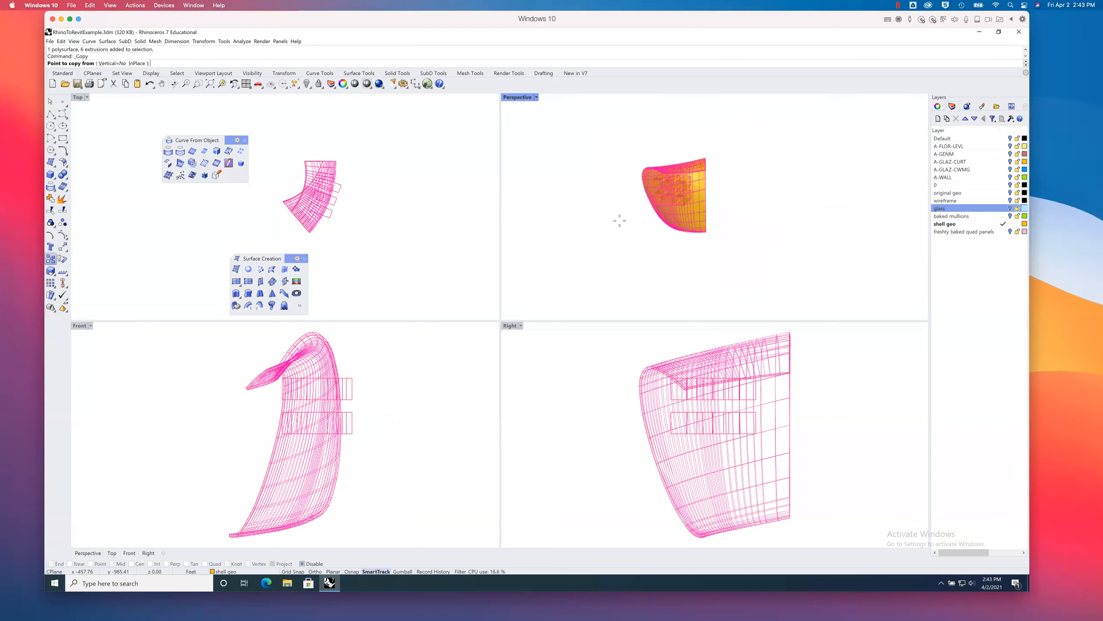
pyautogui.click(669, 244)
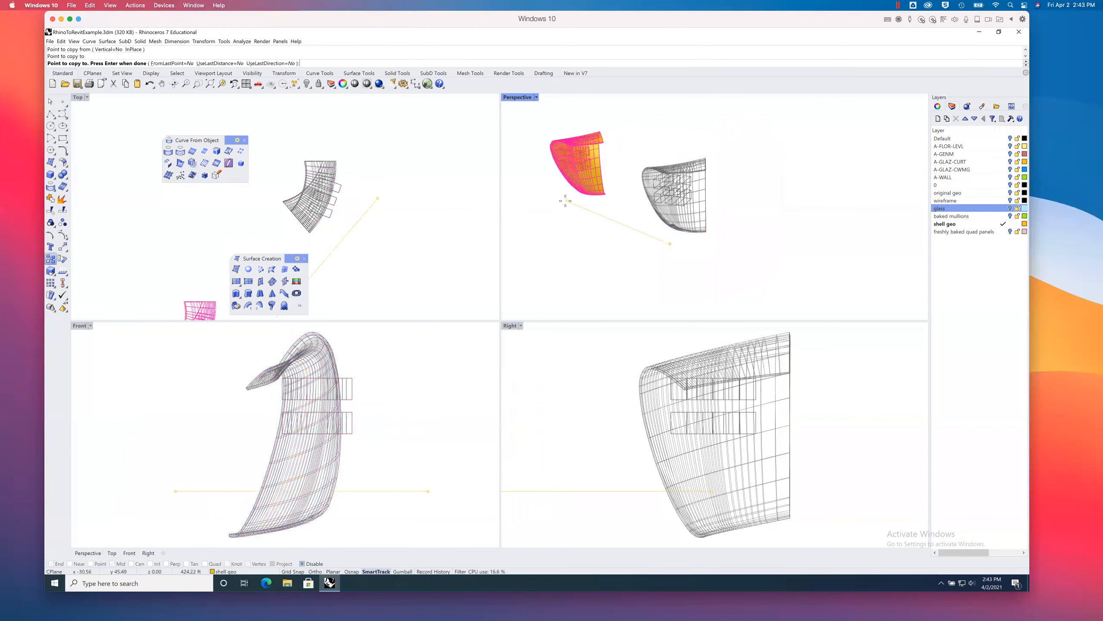
pyautogui.press('Return')
pyautogui.keyDown('shift'); pyautogui.moveTo(596, 188); pyautogui.dragTo(688, 231, button='right'); pyautogui.keyUp('shift')
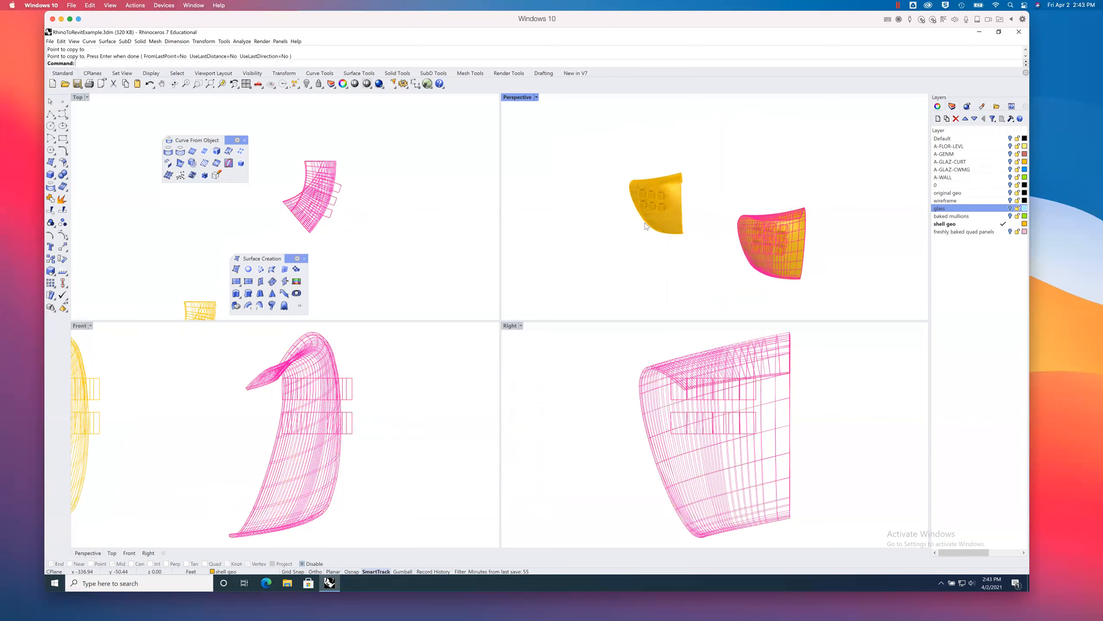
pyautogui.press('Escape')
pyautogui.scroll(3, 657, 199)
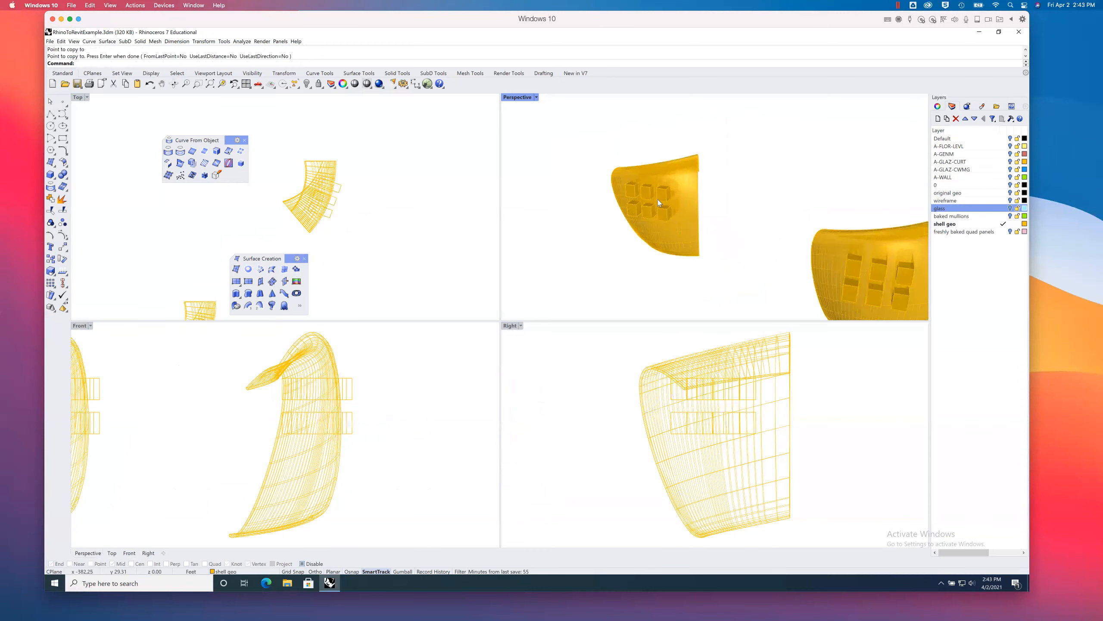
pyautogui.click(77, 83)
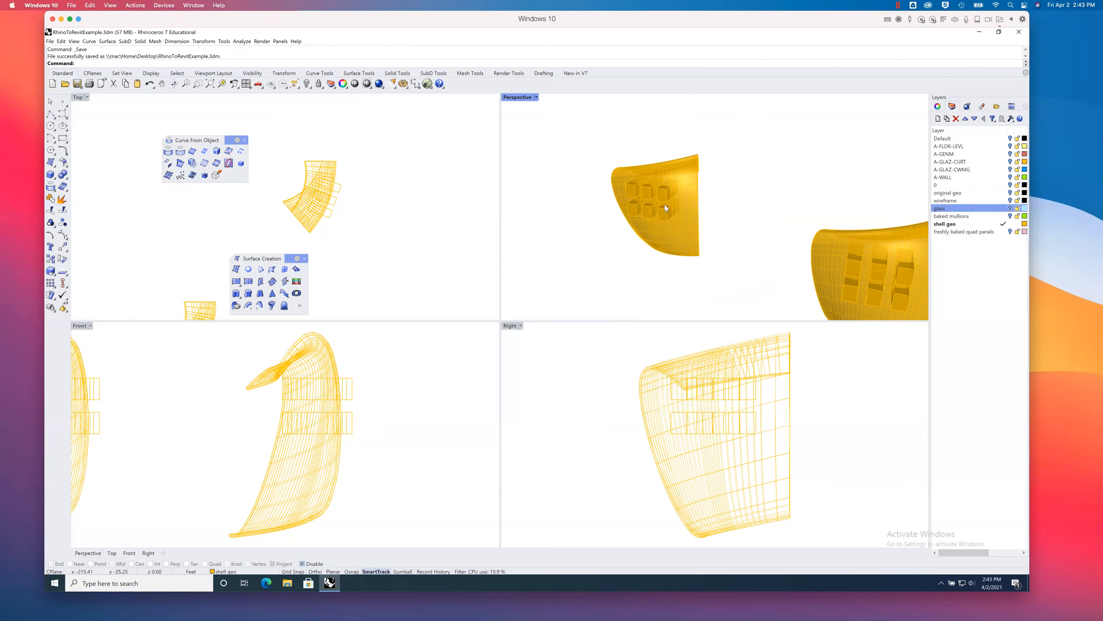
# Step: Subtract the six boxes from the copied shell with Boolean Difference to cut window openings
pyautogui.scroll(2, 666, 201)
pyautogui.scroll(1, 666, 201)
pyautogui.scroll(2, 658, 184)
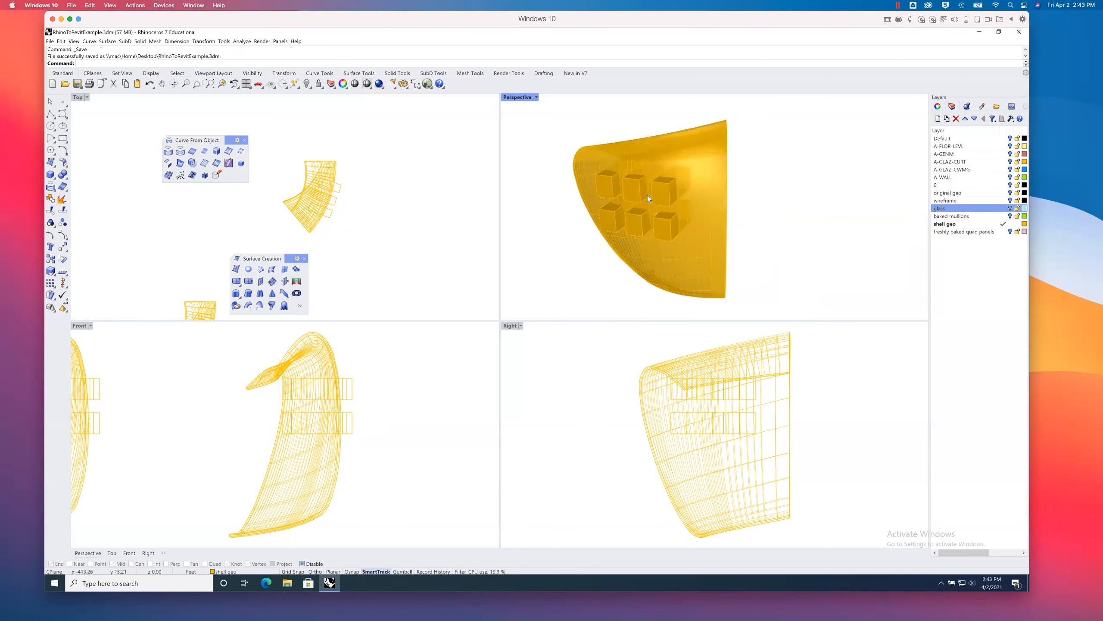
pyautogui.click(63, 174)
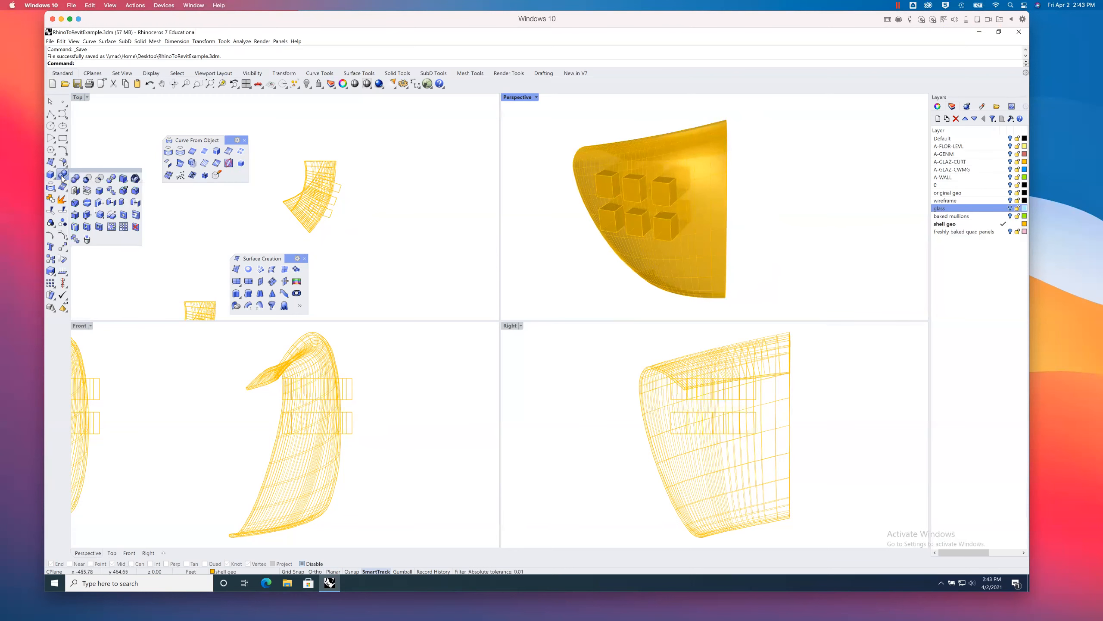
pyautogui.click(88, 179)
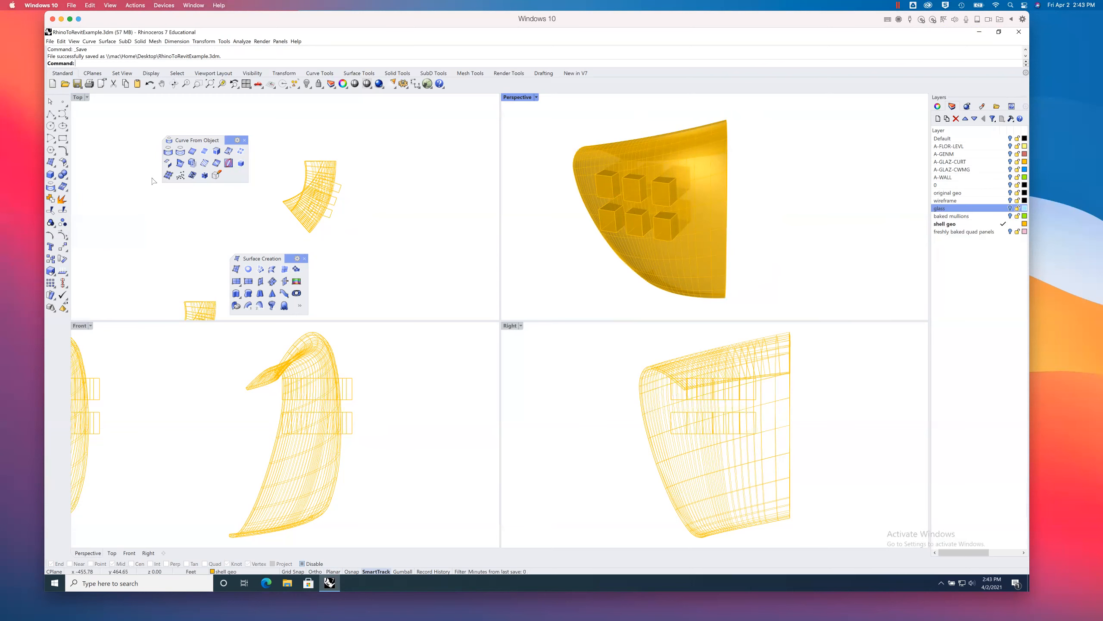
pyautogui.click(722, 152)
pyautogui.press('Return')
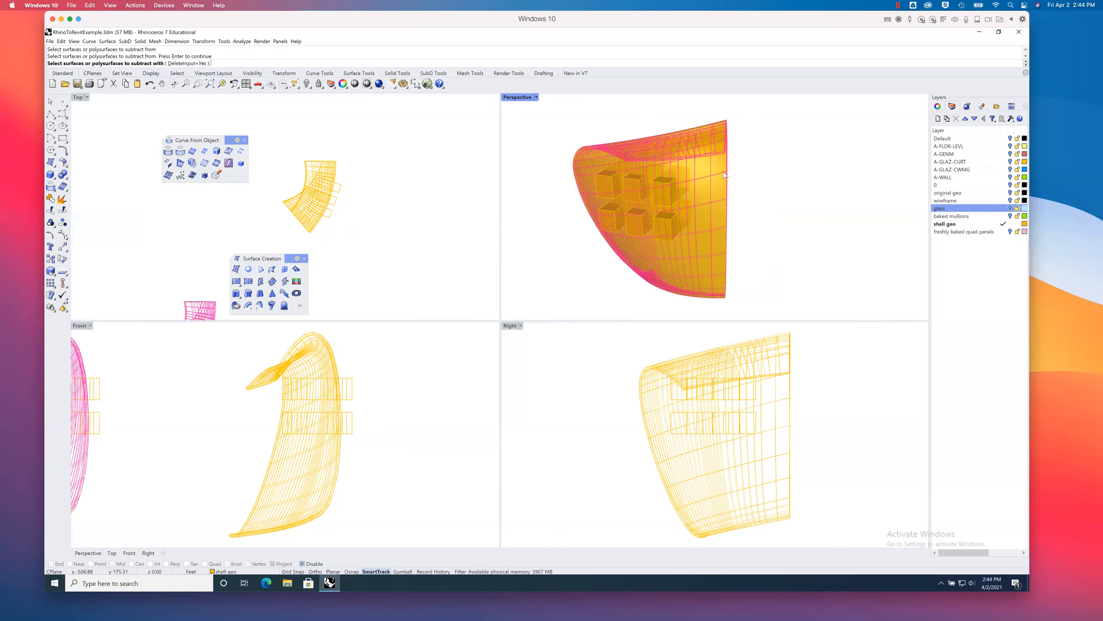
pyautogui.moveTo(553, 166); pyautogui.dragTo(739, 257)
pyautogui.press('Return')
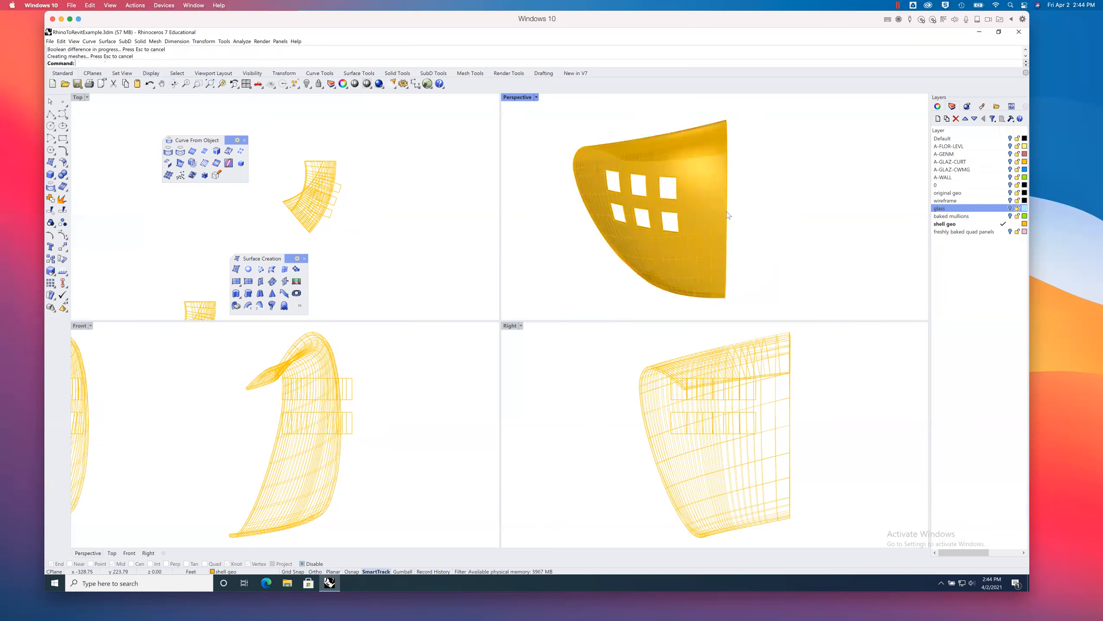
# Step: Examine the window openings and their edges on the copied shell from both sides in the Perspective view
pyautogui.scroll(5, 663, 221)
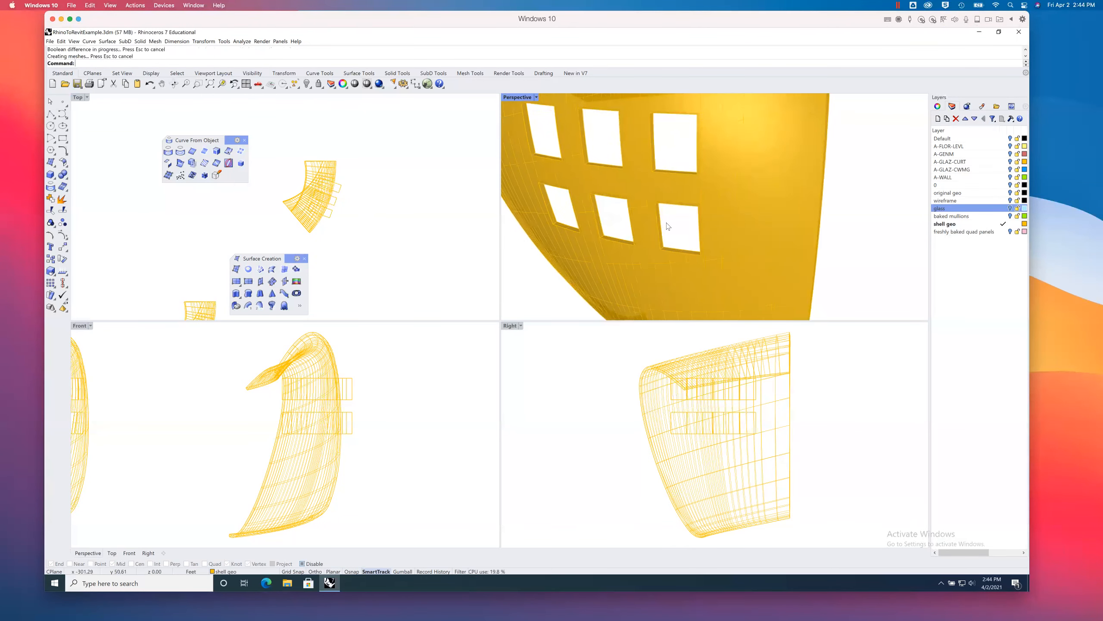
pyautogui.moveTo(667, 222); pyautogui.dragTo(630, 211, button='right')
pyautogui.scroll(-3, 709, 219)
pyautogui.keyDown('shift'); pyautogui.moveTo(822, 220); pyautogui.dragTo(636, 183, button='right'); pyautogui.keyUp('shift')
pyautogui.keyDown('shift'); pyautogui.moveTo(796, 217); pyautogui.dragTo(585, 173, button='right'); pyautogui.keyUp('shift')
pyautogui.keyDown('shift'); pyautogui.moveTo(832, 213); pyautogui.dragTo(614, 147, button='right'); pyautogui.keyUp('shift')
pyautogui.moveTo(754, 204); pyautogui.dragTo(737, 202, button='right')
pyautogui.scroll(-5, 806, 216)
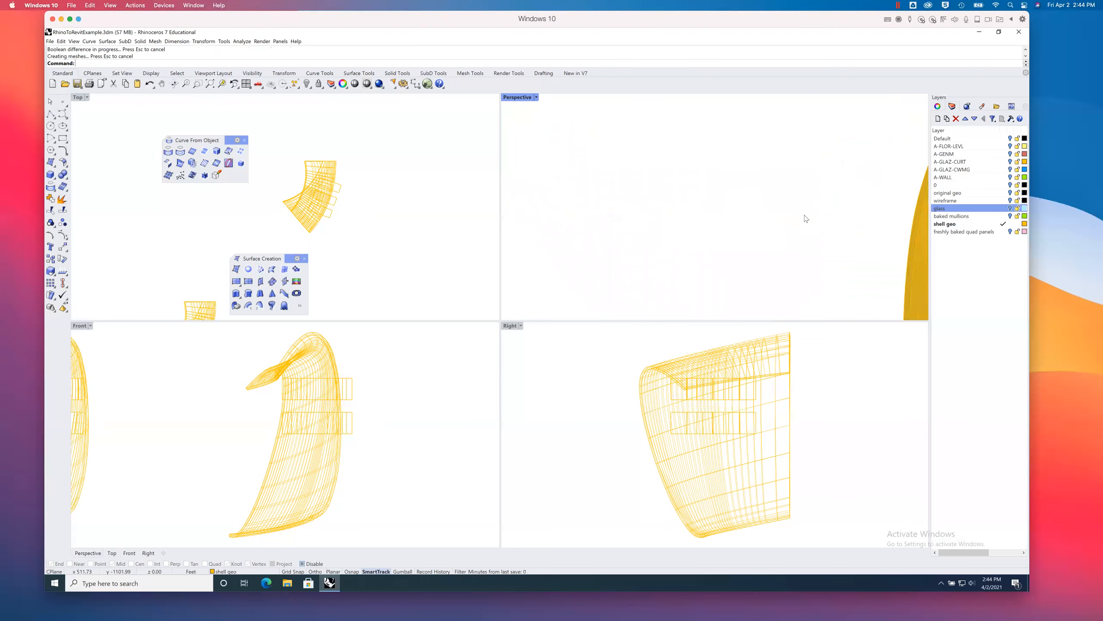
pyautogui.keyDown('shift'); pyautogui.moveTo(812, 218); pyautogui.dragTo(619, 169, button='right'); pyautogui.keyUp('shift')
pyautogui.moveTo(704, 212); pyautogui.dragTo(778, 226, button='right')
pyautogui.moveTo(678, 202); pyautogui.dragTo(730, 208, button='right')
pyautogui.scroll(10, 739, 209)
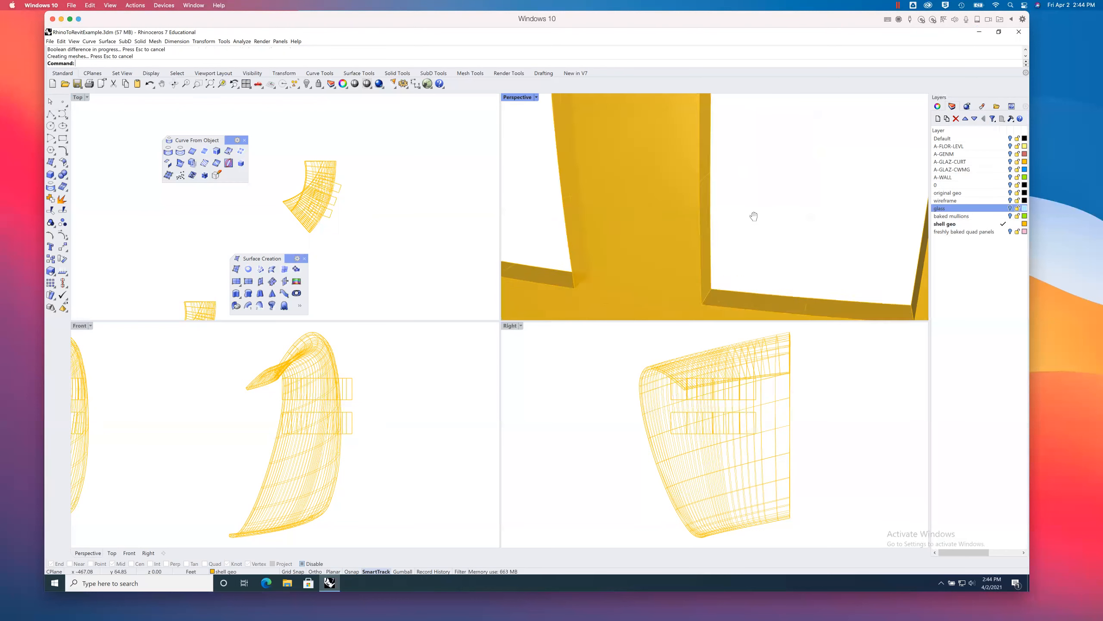
pyautogui.scroll(-10, 749, 209)
pyautogui.moveTo(724, 206); pyautogui.dragTo(680, 201, button='right')
pyautogui.scroll(3, 684, 175)
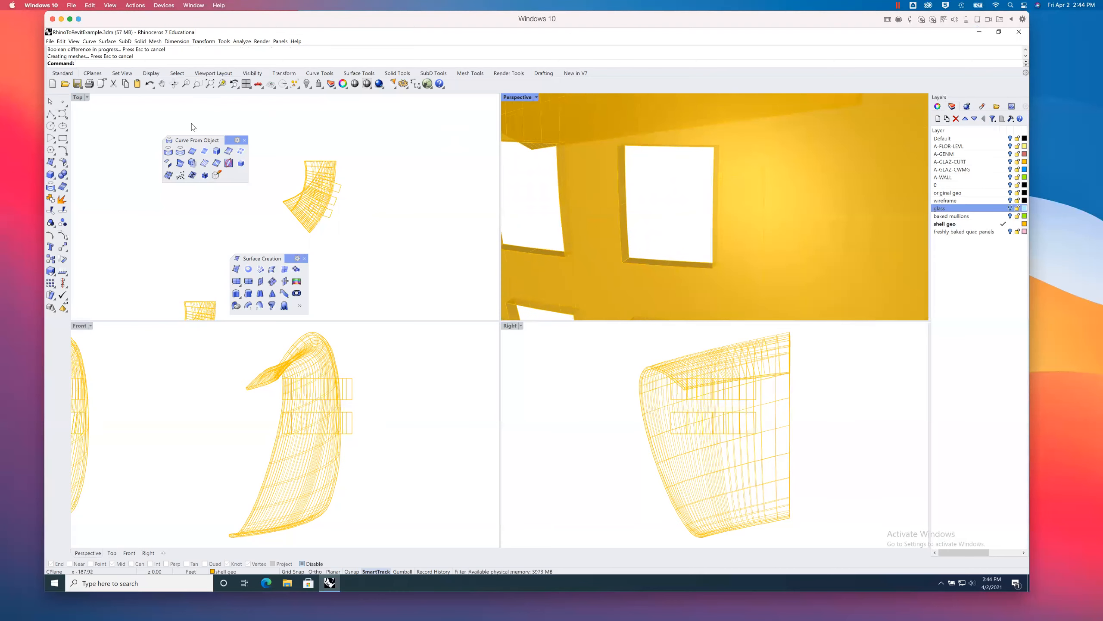
# Step: Re-enable object snaps and fill an upper window opening with a surface from its four corner points
pyautogui.click(51, 114)
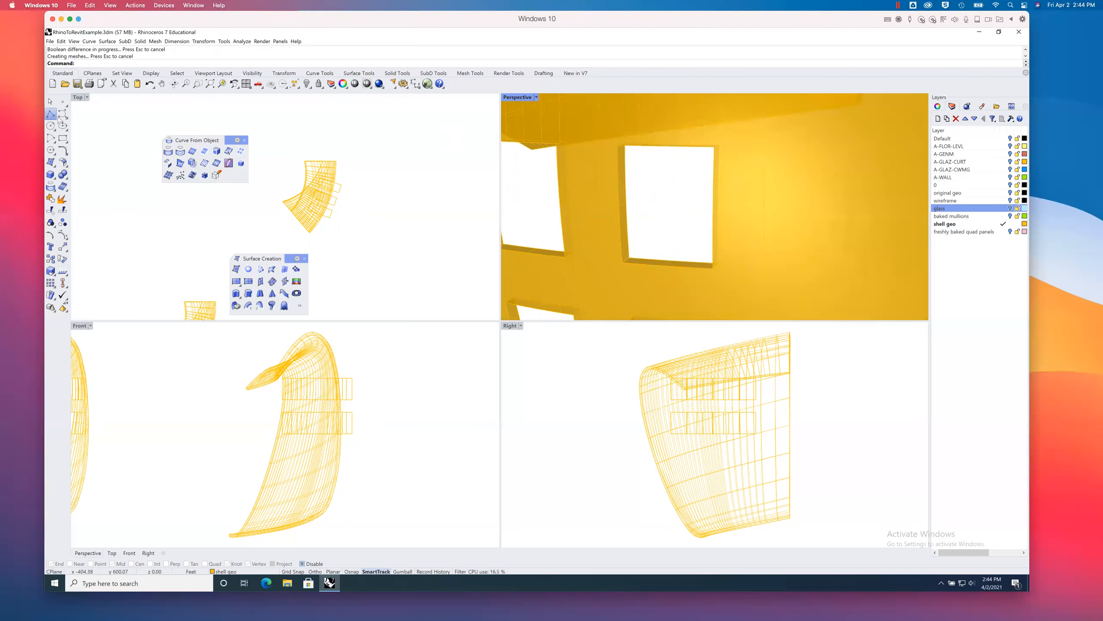
pyautogui.click(51, 163)
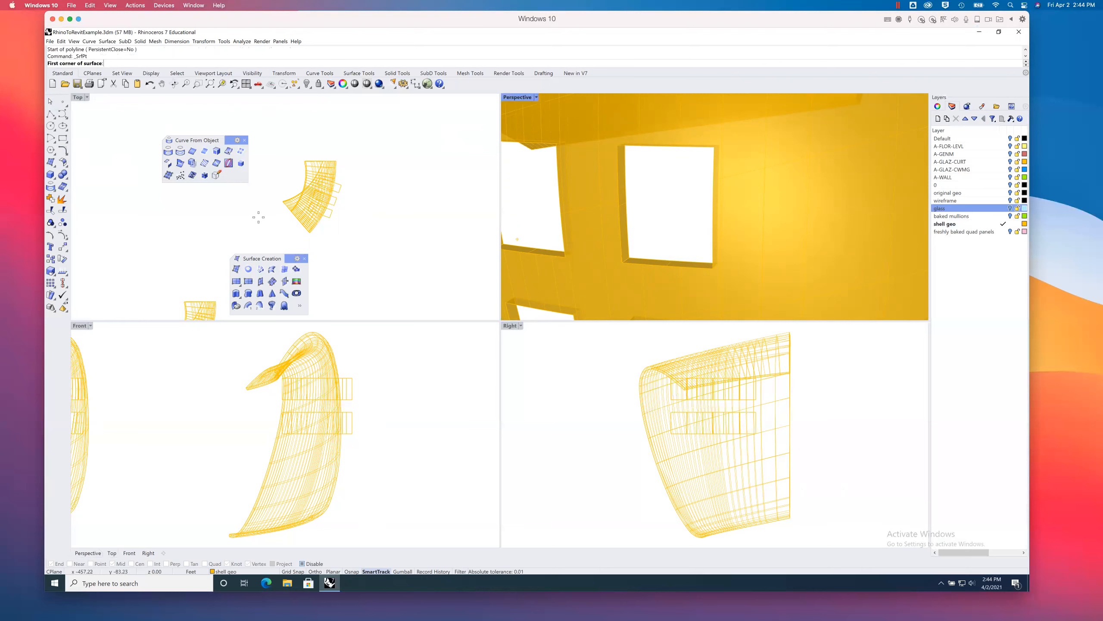
pyautogui.click(306, 563)
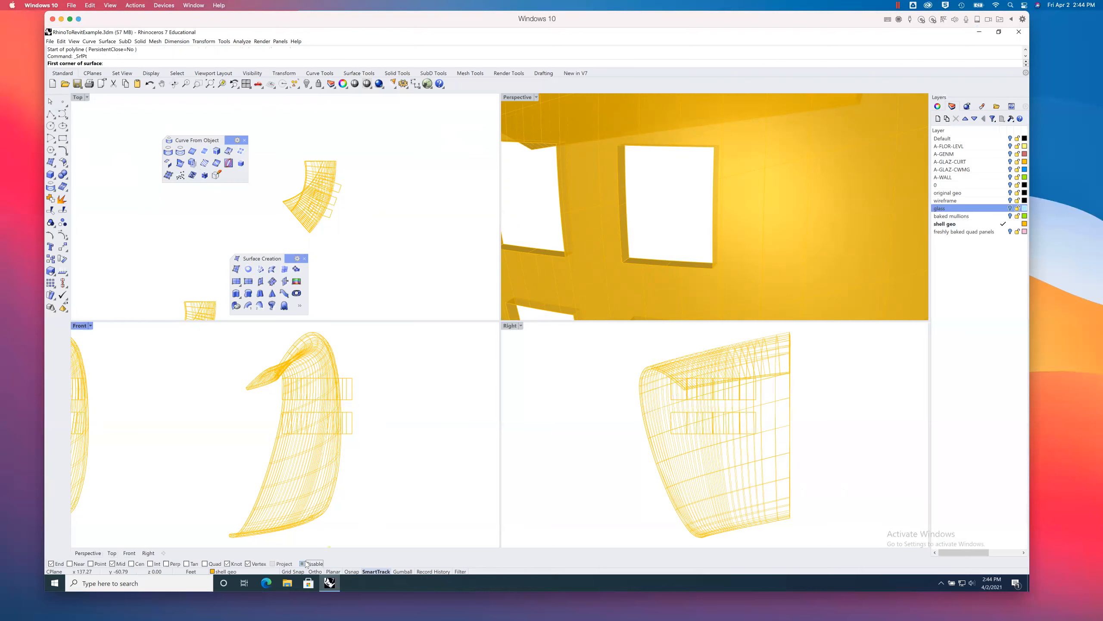
pyautogui.click(625, 259)
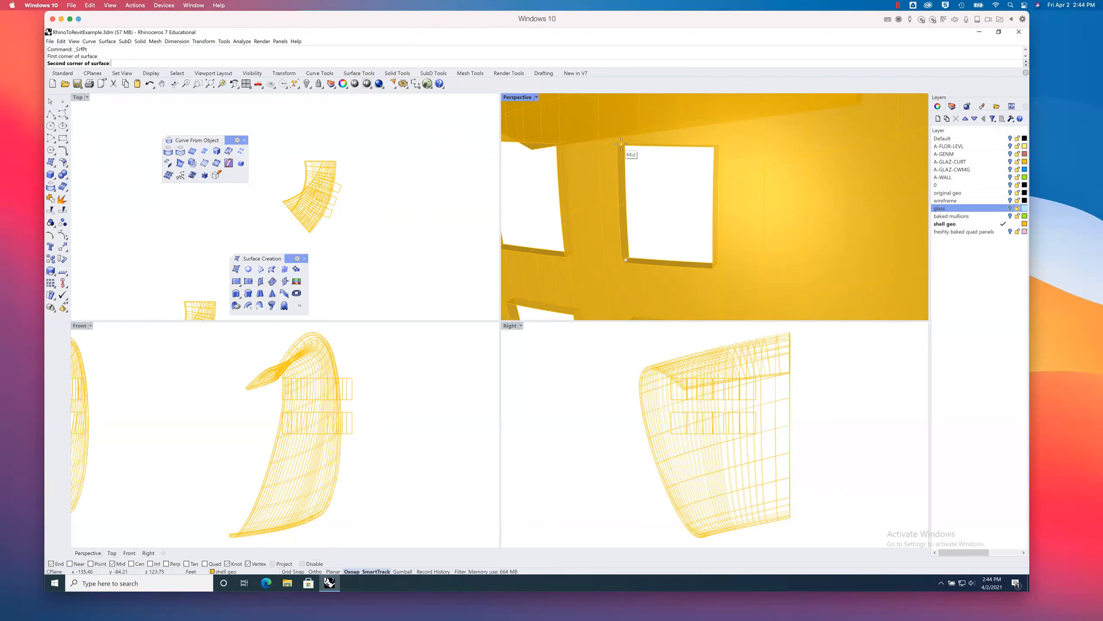
pyautogui.click(621, 144)
pyautogui.click(716, 147)
pyautogui.click(713, 263)
pyautogui.click(664, 224)
pyautogui.press('Escape')
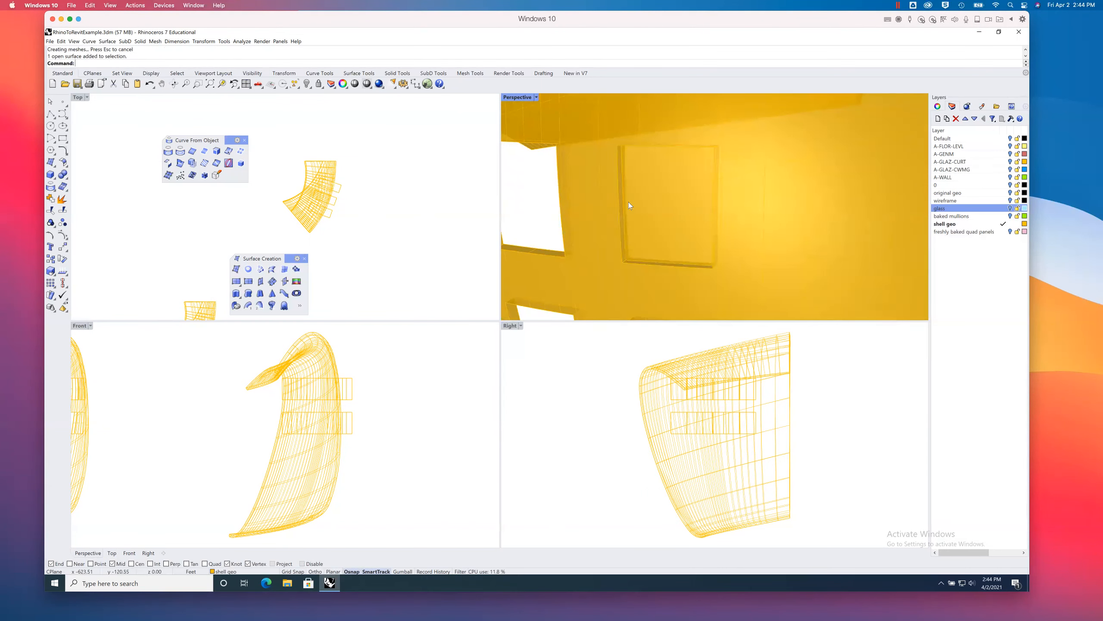
# Step: Undo the window surface and the Boolean Difference on the copied shell
pyautogui.scroll(-4, 642, 203)
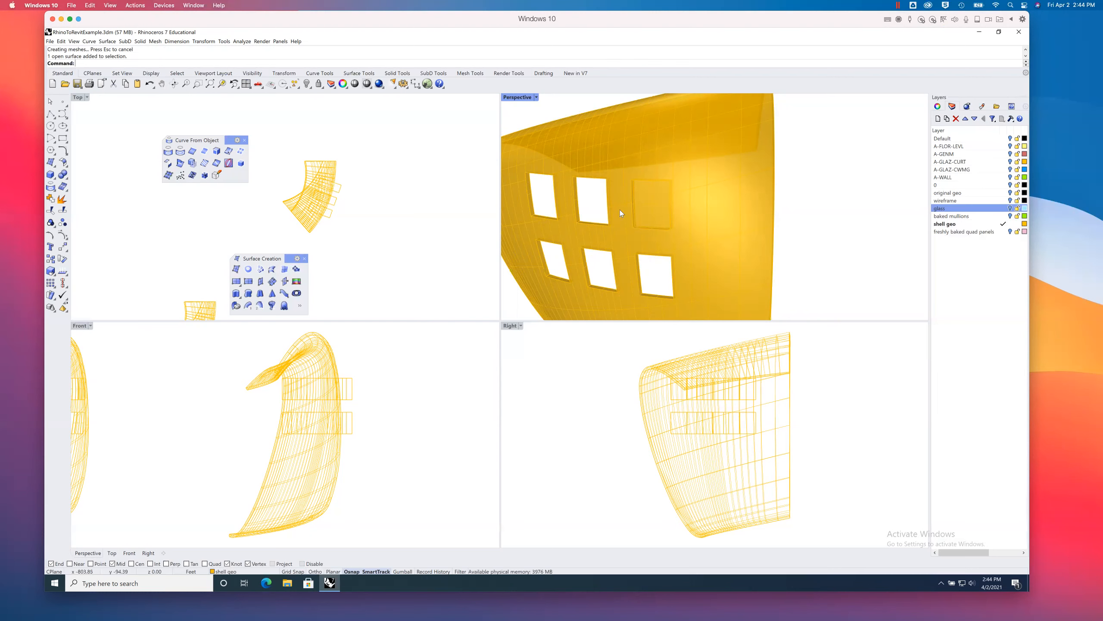
pyautogui.scroll(-6, 630, 206)
pyautogui.moveTo(630, 206); pyautogui.dragTo(653, 222, button='right')
pyautogui.hotkey('ctrl', 'z')
pyautogui.press('Escape')
pyautogui.moveTo(634, 213)
pyautogui.keyDown('shift'); pyautogui.mouseDown(button='right')
pyautogui.moveTo(665, 213)
pyautogui.moveTo(647, 217)
pyautogui.mouseUp(button='right'); pyautogui.keyUp('shift')
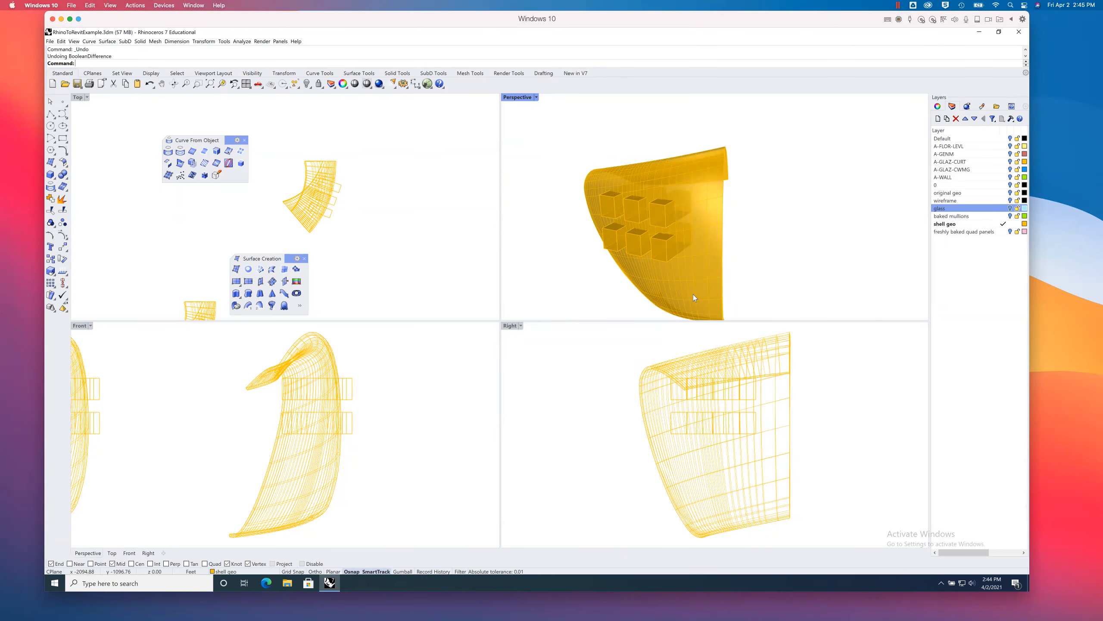
# Step: Maximize the Perspective viewport on the copied shell and its six boxes, with nothing selected
pyautogui.press('Escape')
pyautogui.hotkey('ctrl', 'm')
pyautogui.moveTo(413, 466); pyautogui.dragTo(494, 259)
pyautogui.press('Escape')
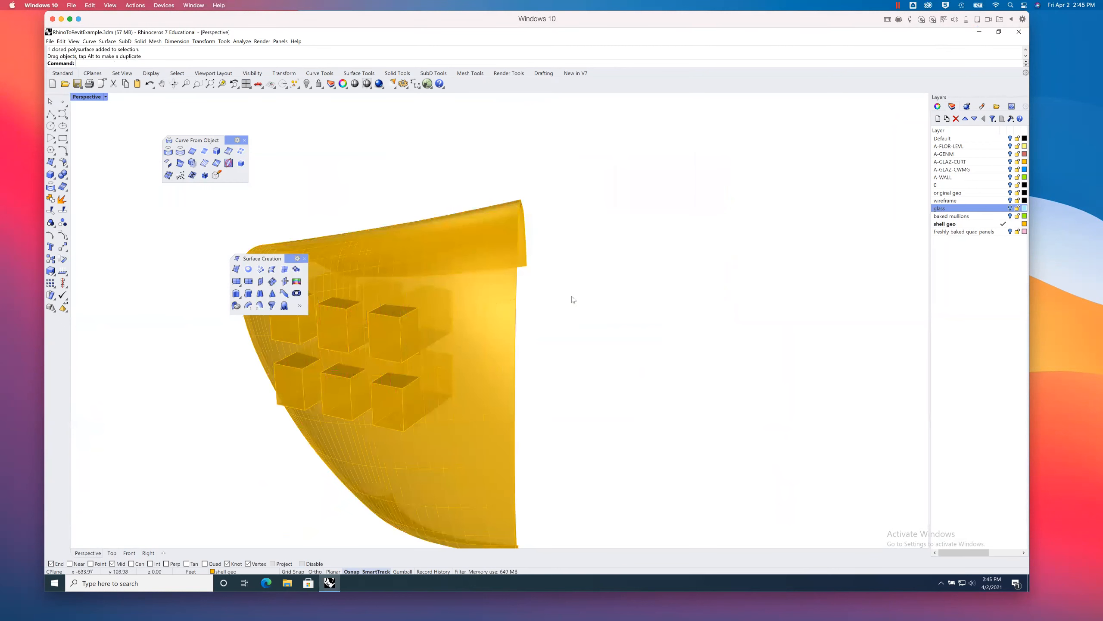
pyautogui.keyDown('shift'); pyautogui.moveTo(524, 309); pyautogui.dragTo(621, 246, button='right'); pyautogui.keyUp('shift')
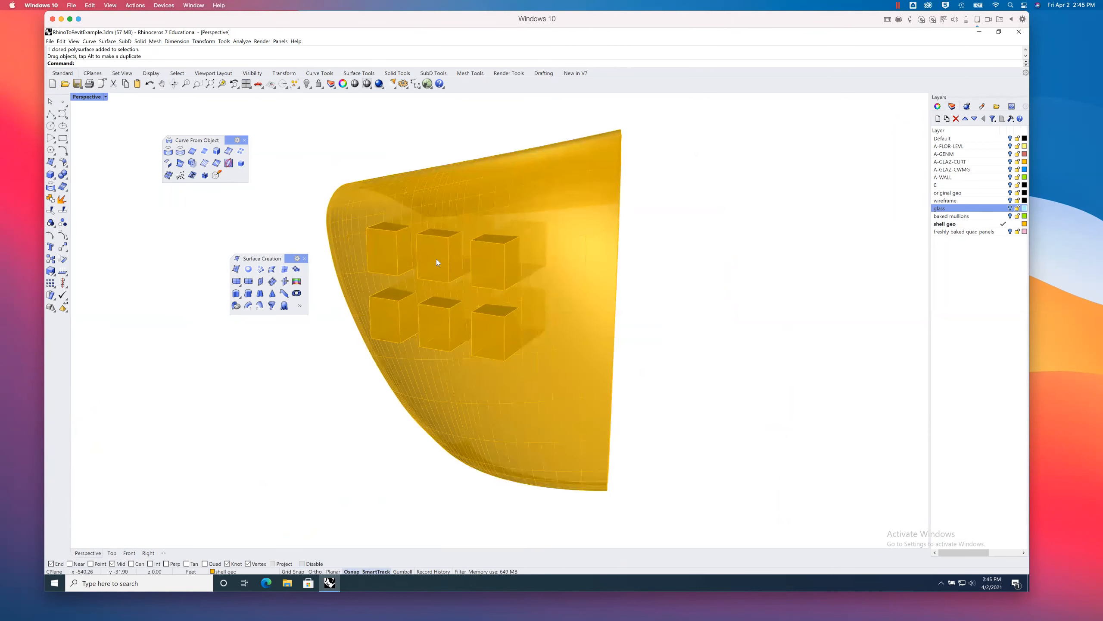
# Step: Trim away the box portions projecting outside the copied shell, using the shell as the cutting object
pyautogui.click(52, 211)
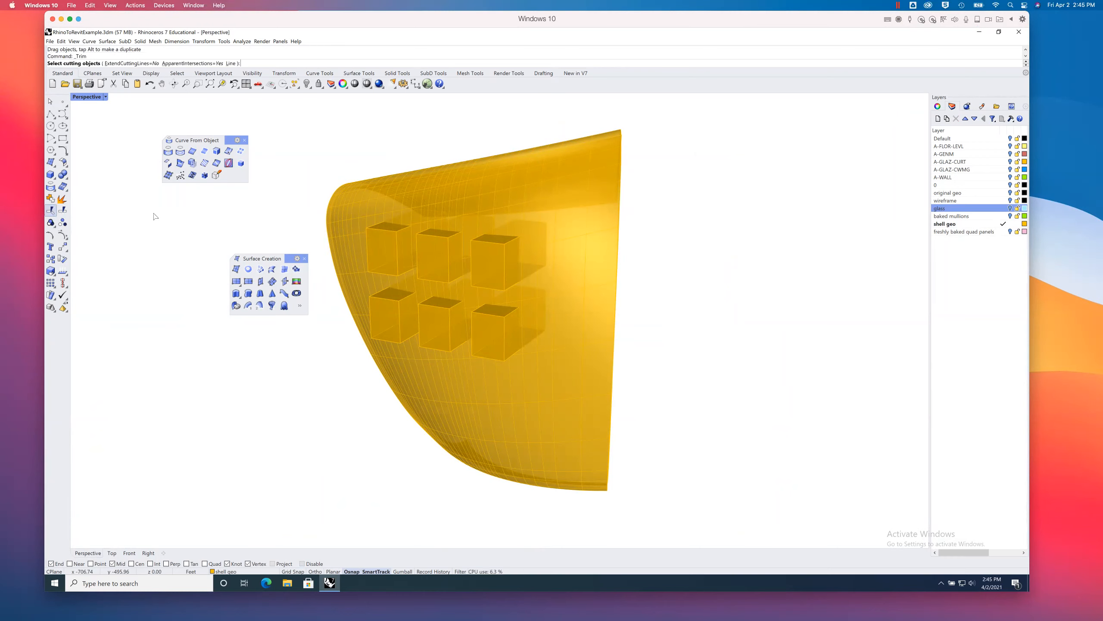
pyautogui.click(412, 179)
pyautogui.moveTo(671, 249); pyautogui.dragTo(625, 237, button='right')
pyautogui.press('Return')
pyautogui.click(408, 218)
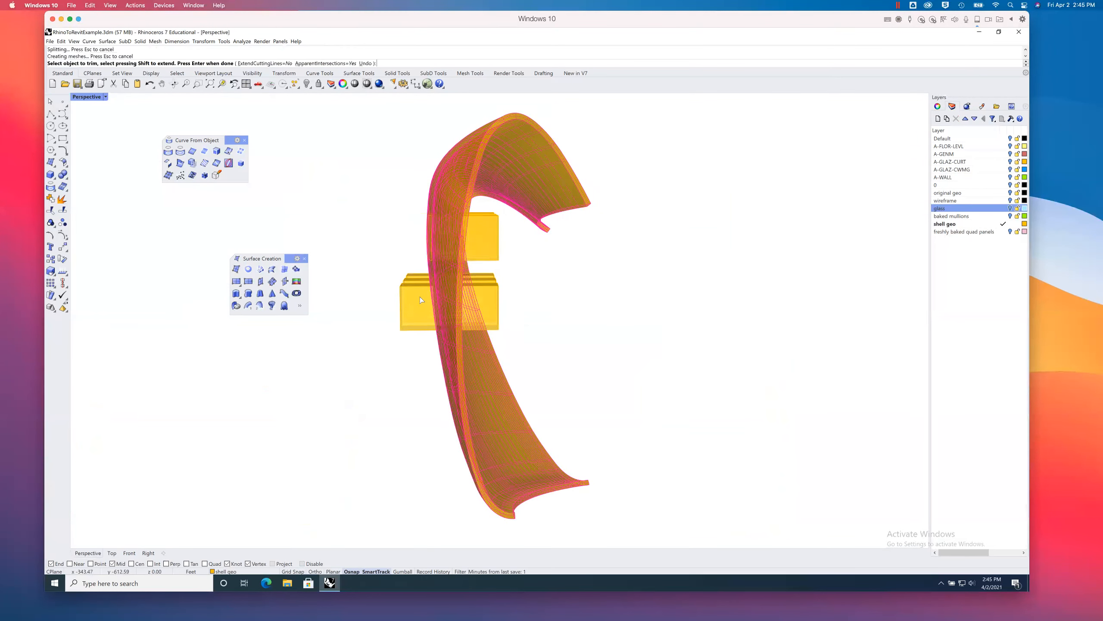
pyautogui.click(407, 285)
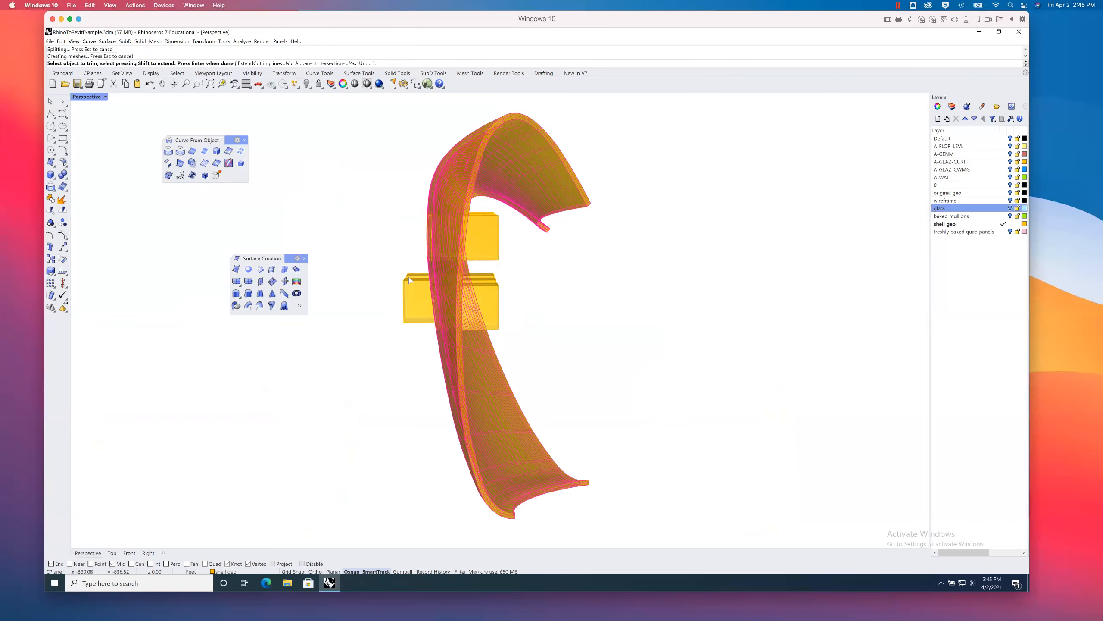
pyautogui.click(408, 277)
pyautogui.click(412, 289)
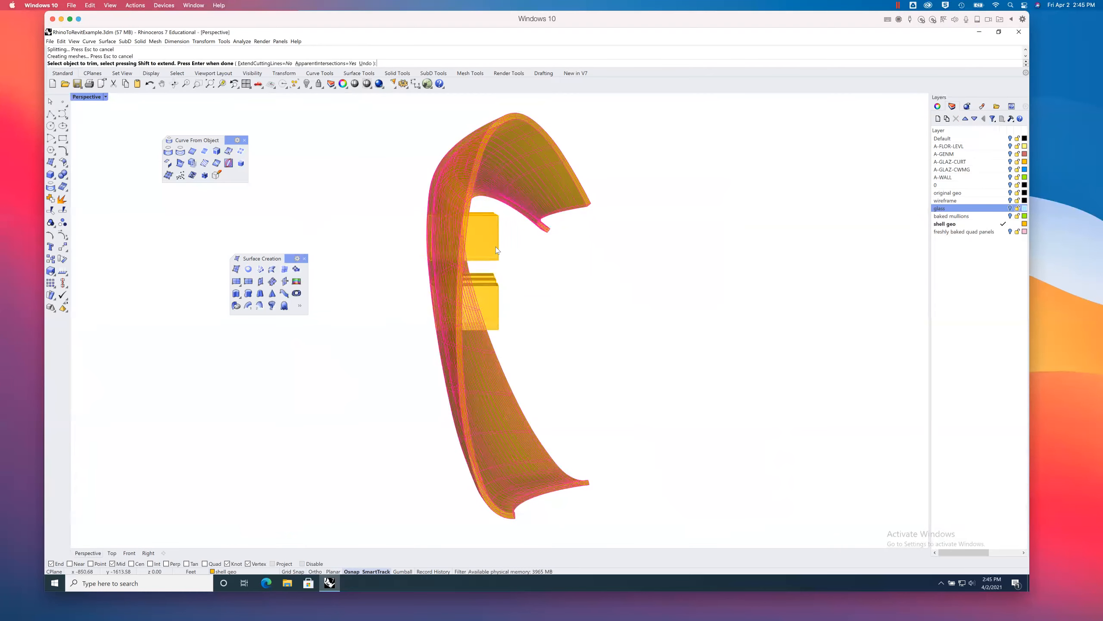
pyautogui.press('Return')
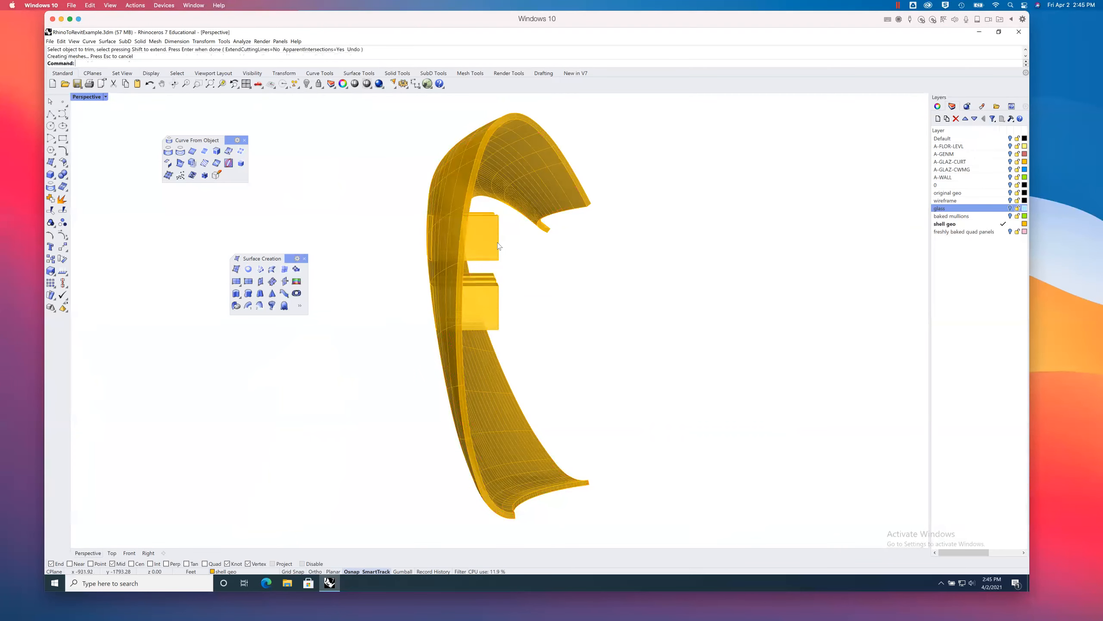
# Step: Trim away the box portions projecting on the inner side of the copied shell, again cutting with the shell
pyautogui.press('Return')
pyautogui.click(508, 174)
pyautogui.press('Return')
pyautogui.click(496, 225)
pyautogui.click(496, 224)
pyautogui.click(497, 285)
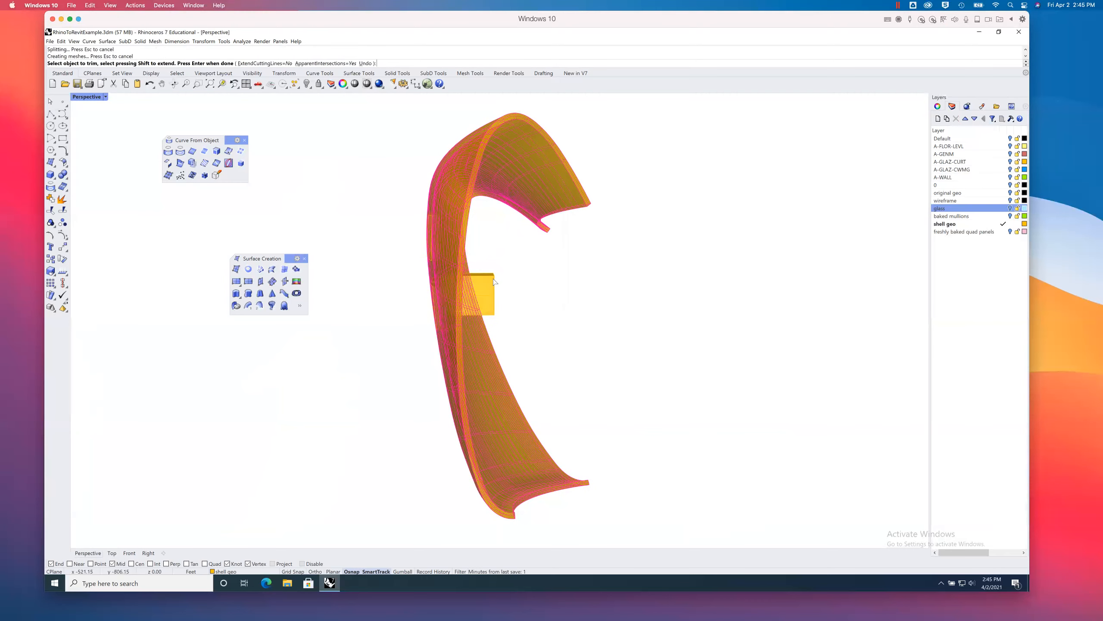
pyautogui.moveTo(518, 270); pyautogui.dragTo(437, 210, button='right')
pyautogui.press('Return')
# Step: Trim the shell surfaces out of the three lower window openings, using the remaining box pieces as cutting objects
pyautogui.moveTo(343, 194); pyautogui.dragTo(553, 326)
pyautogui.press('Return')
pyautogui.moveTo(524, 295); pyautogui.dragTo(441, 293, button='right')
pyautogui.click(441, 294)
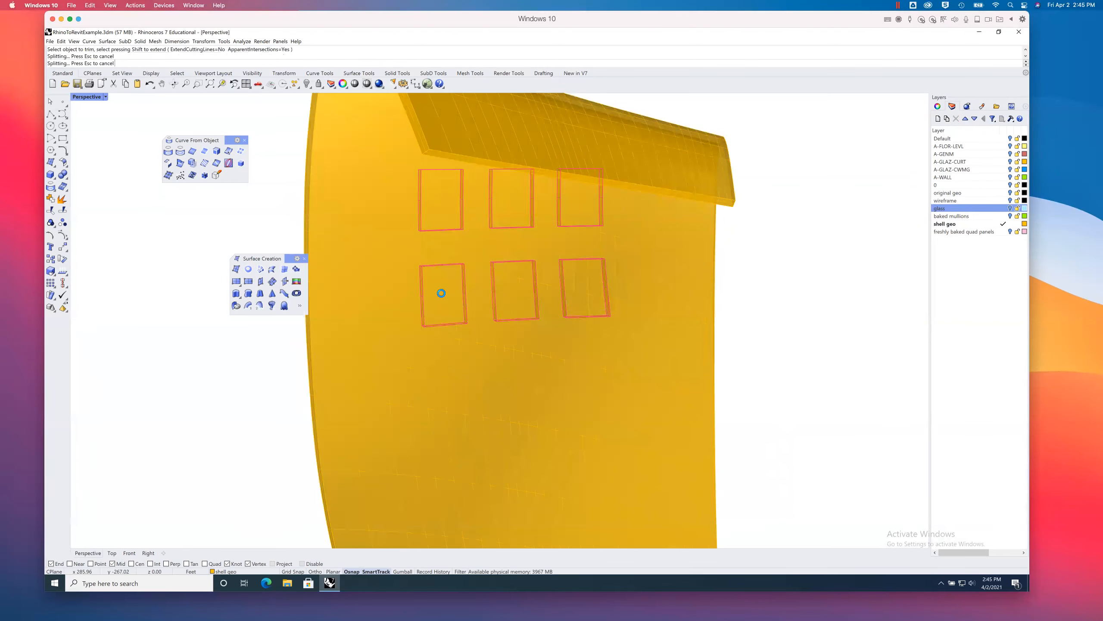
pyautogui.click(518, 292)
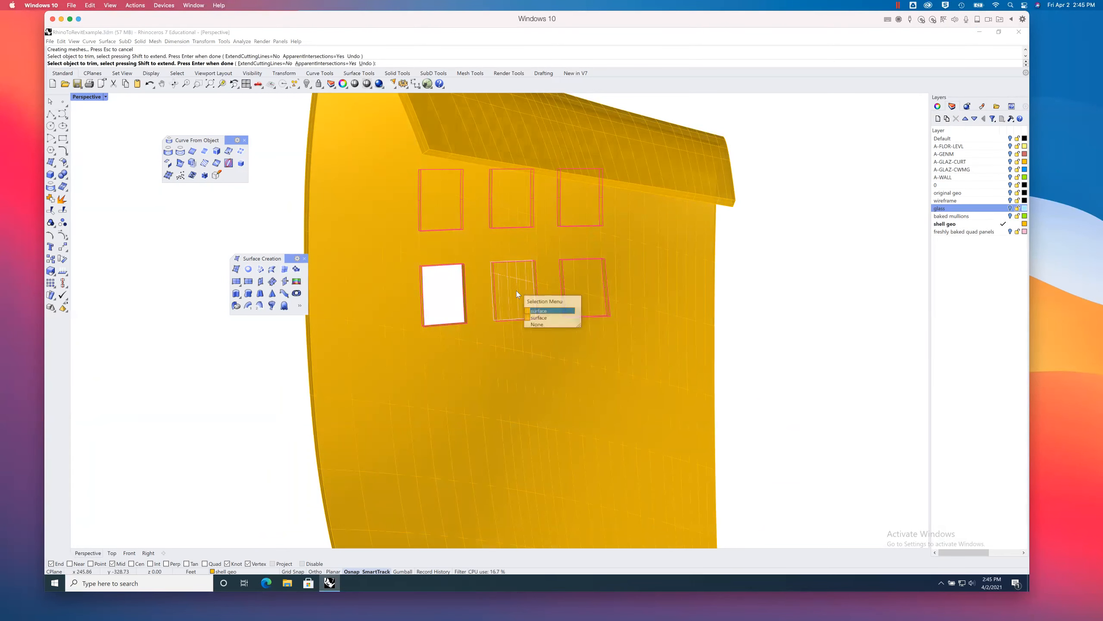
pyautogui.click(534, 311)
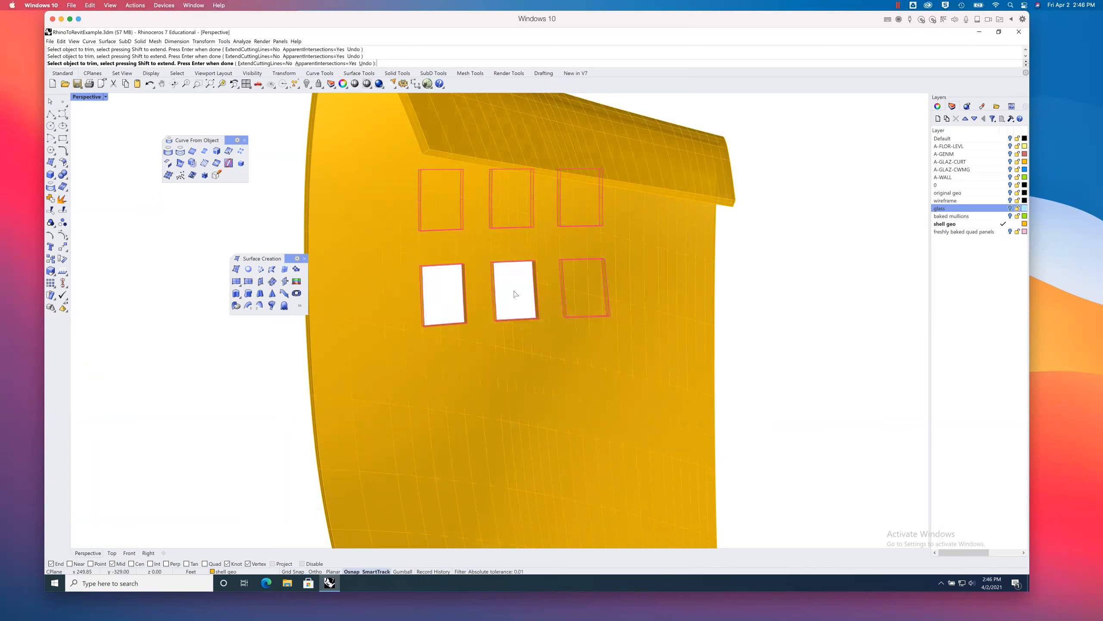
pyautogui.click(587, 294)
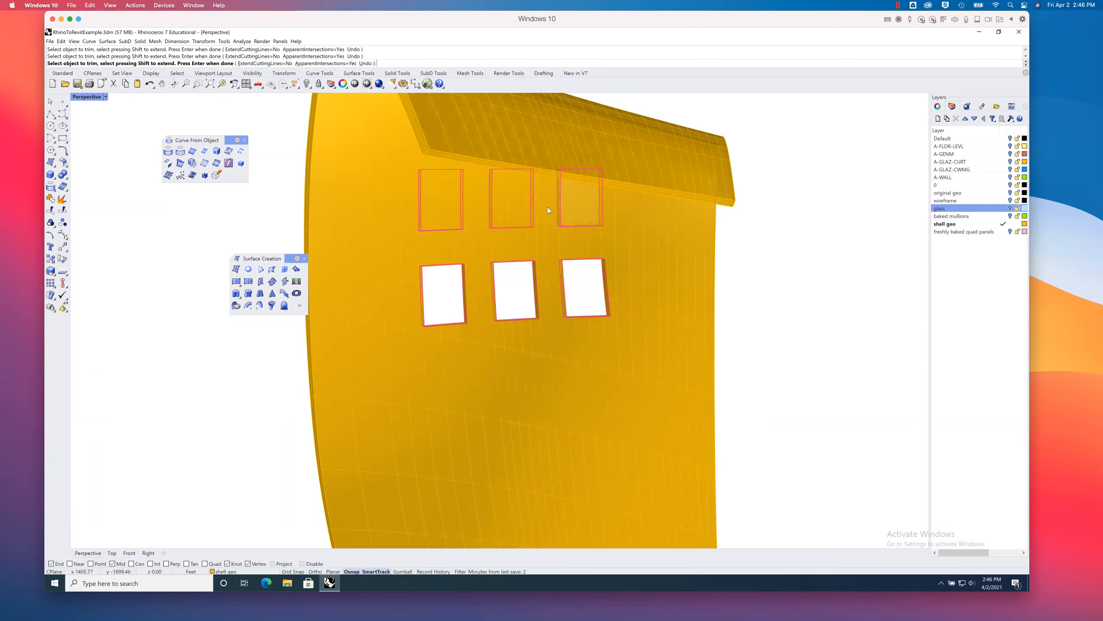
# Step: Trim the shell surfaces out of the three upper window openings and finish the trim
pyautogui.click(444, 193)
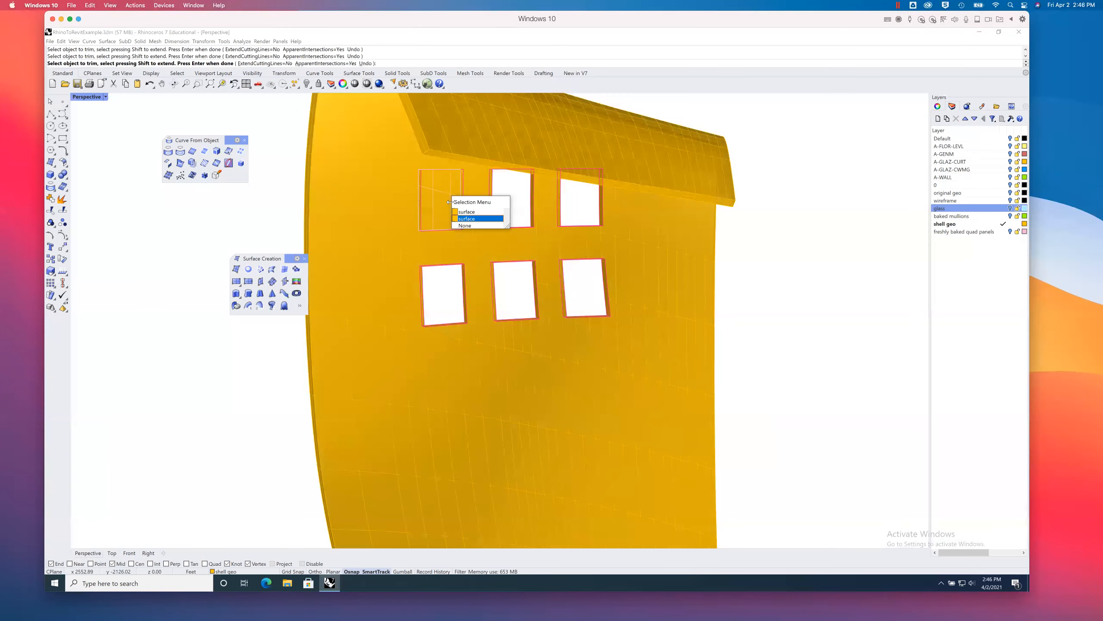
pyautogui.click(464, 211)
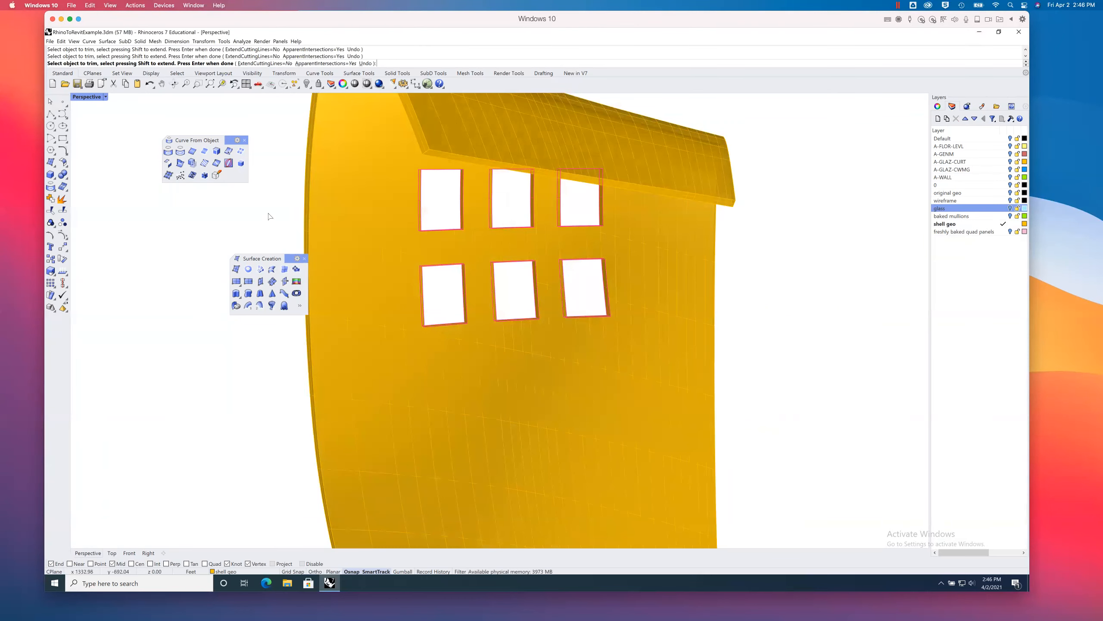
pyautogui.press('Return')
pyautogui.moveTo(278, 211); pyautogui.dragTo(404, 239, button='right')
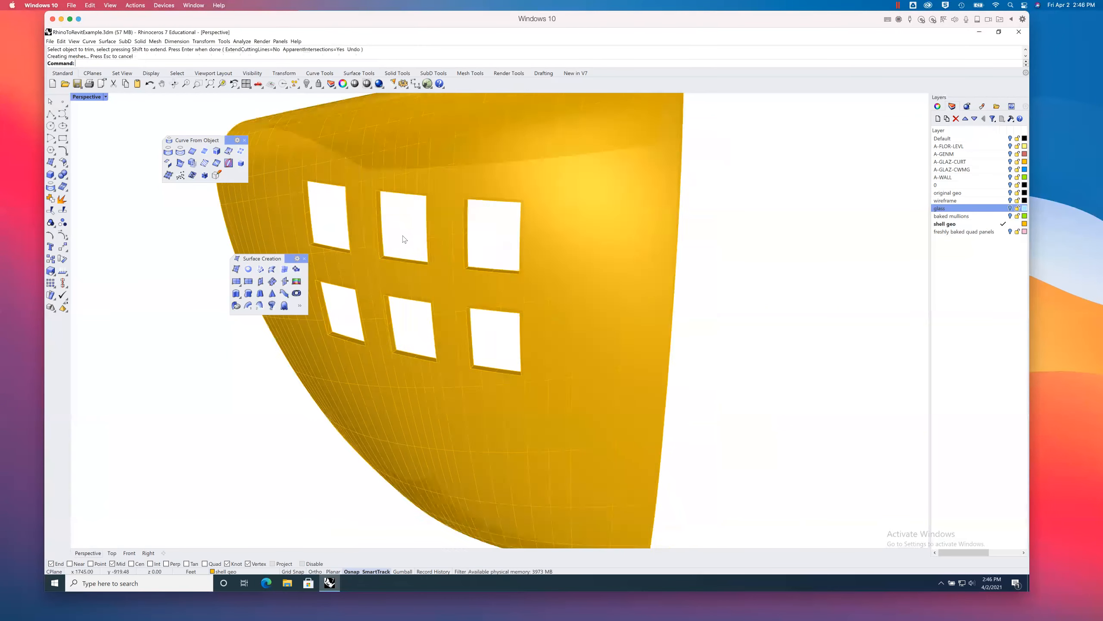
# Step: Delete the six box extrusions on the other, uncut shell
pyautogui.scroll(-8, 427, 248)
pyautogui.keyDown('shift'); pyautogui.moveTo(589, 347); pyautogui.dragTo(344, 260, button='right'); pyautogui.keyUp('shift')
pyautogui.moveTo(372, 156); pyautogui.dragTo(688, 395)
pyautogui.press('Delete')
pyautogui.moveTo(681, 311)
pyautogui.mouseDown(button='right')
pyautogui.moveTo(660, 313)
pyautogui.moveTo(667, 319)
pyautogui.mouseUp(button='right')
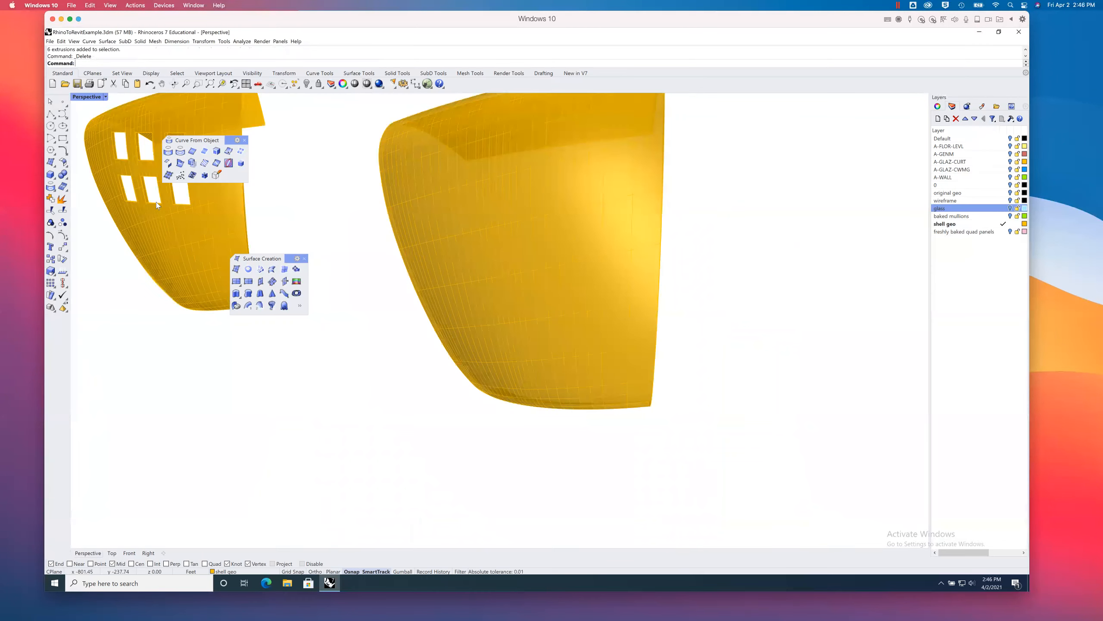
# Step: Extract two U-direction isocurves across the uncut shell, one in its upper part and one lower down
pyautogui.moveTo(373, 342); pyautogui.dragTo(412, 325, button='right')
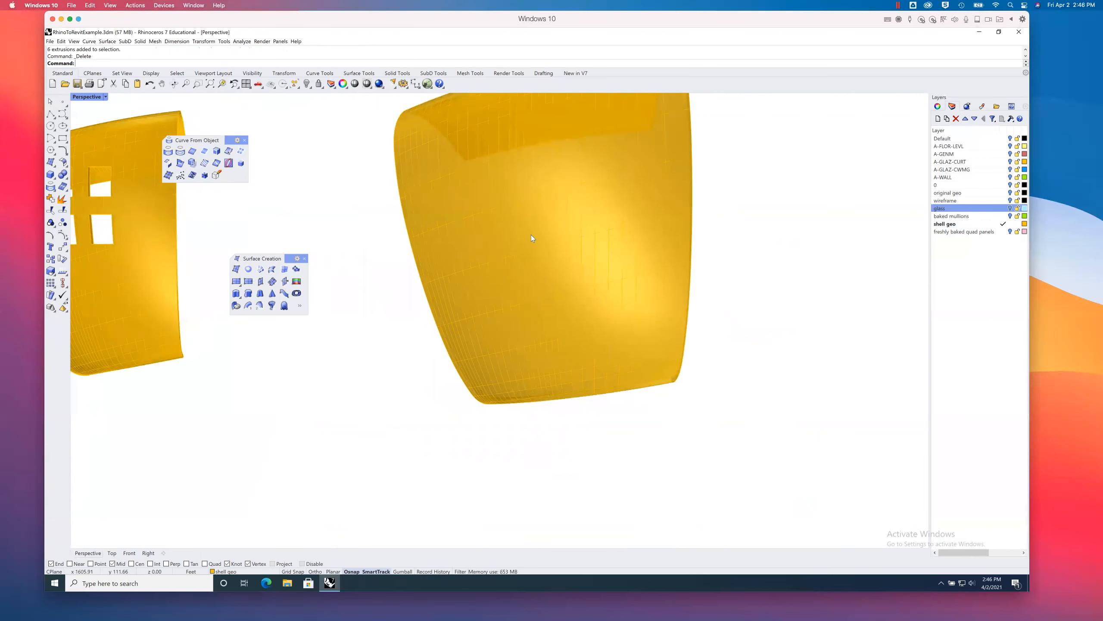
pyautogui.moveTo(661, 243); pyautogui.dragTo(516, 255, button='right')
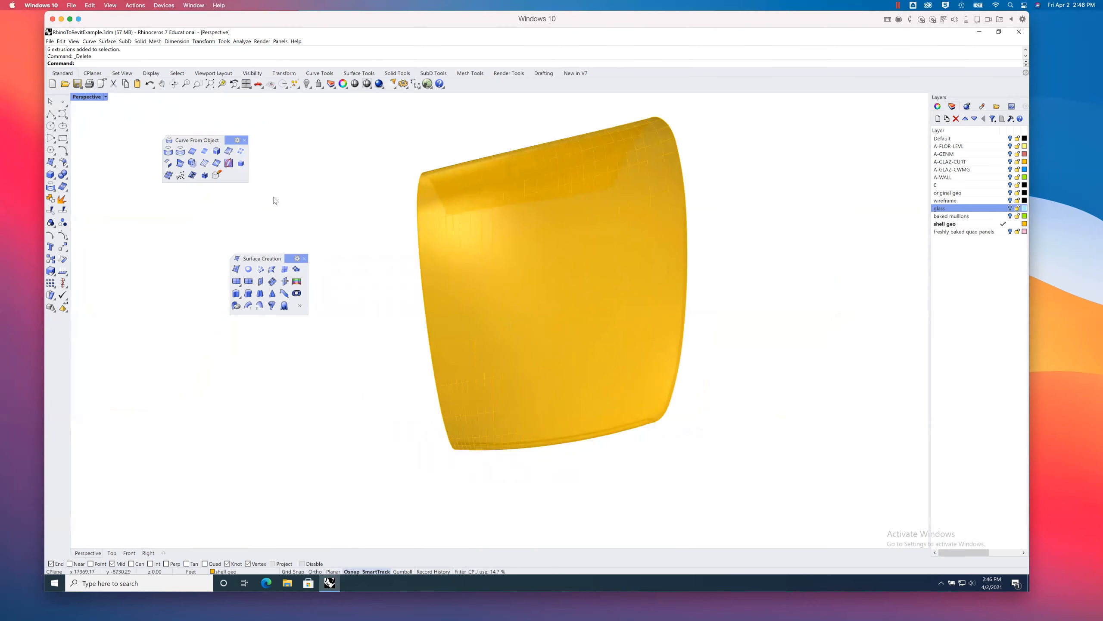
pyautogui.moveTo(275, 202); pyautogui.dragTo(318, 197, button='right')
pyautogui.click(228, 151)
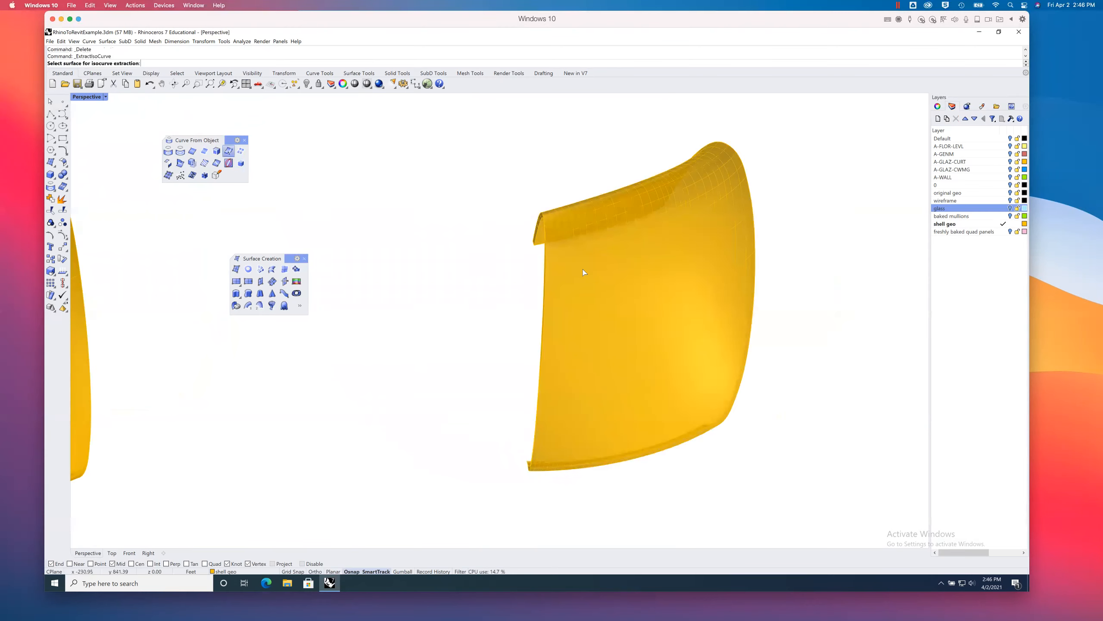
pyautogui.click(574, 266)
pyautogui.moveTo(587, 317); pyautogui.dragTo(525, 277, button='right')
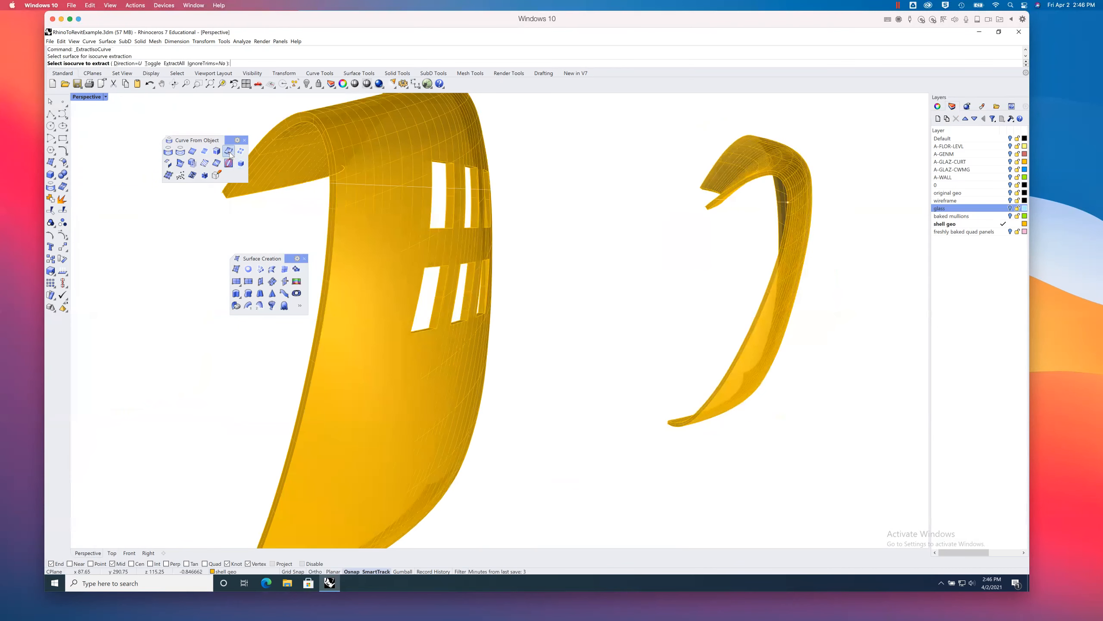
pyautogui.moveTo(660, 278); pyautogui.dragTo(604, 251, button='right')
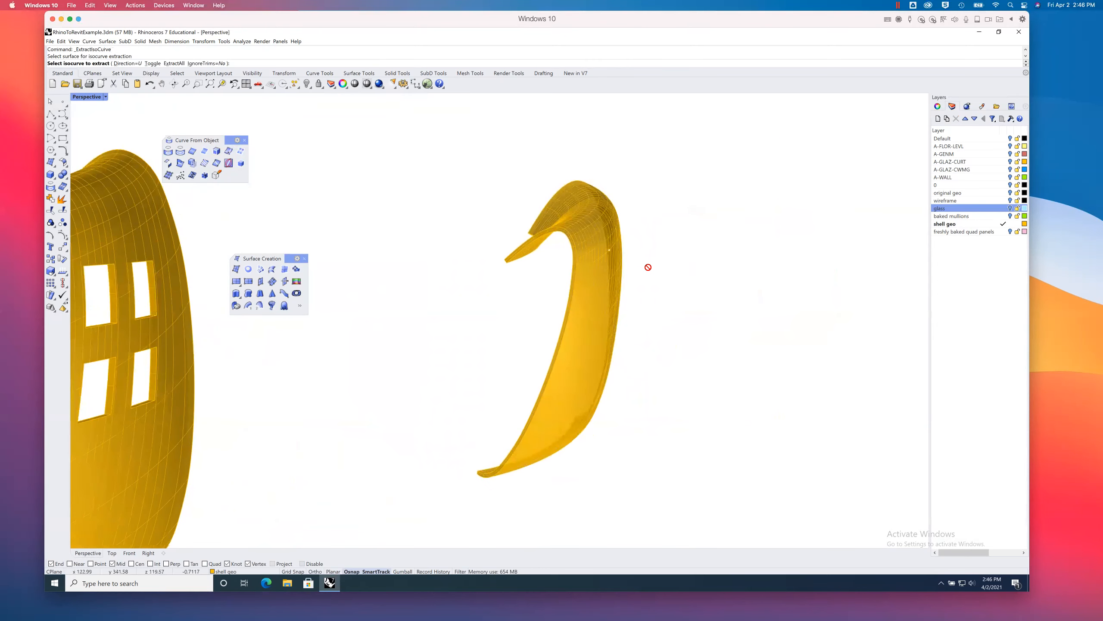
pyautogui.scroll(3, 648, 267)
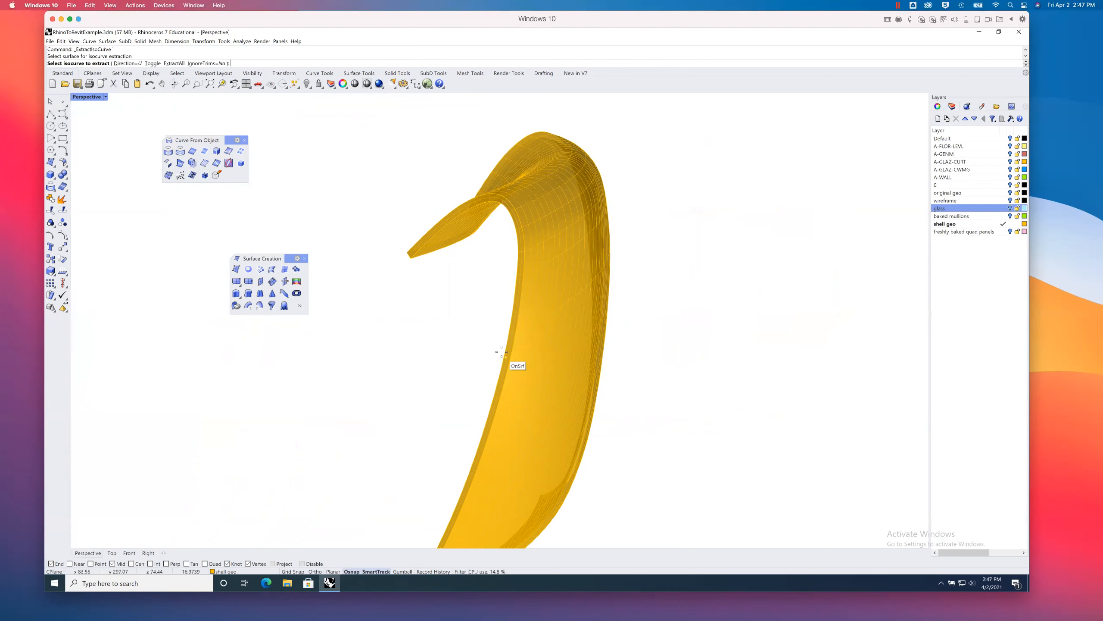
pyautogui.click(510, 337)
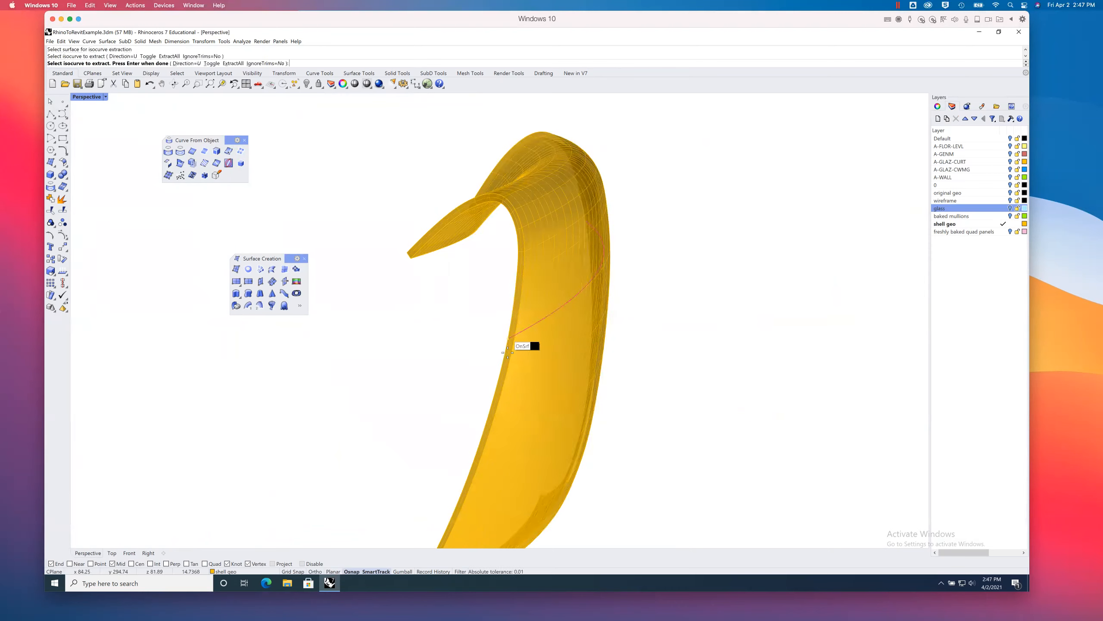
pyautogui.click(484, 453)
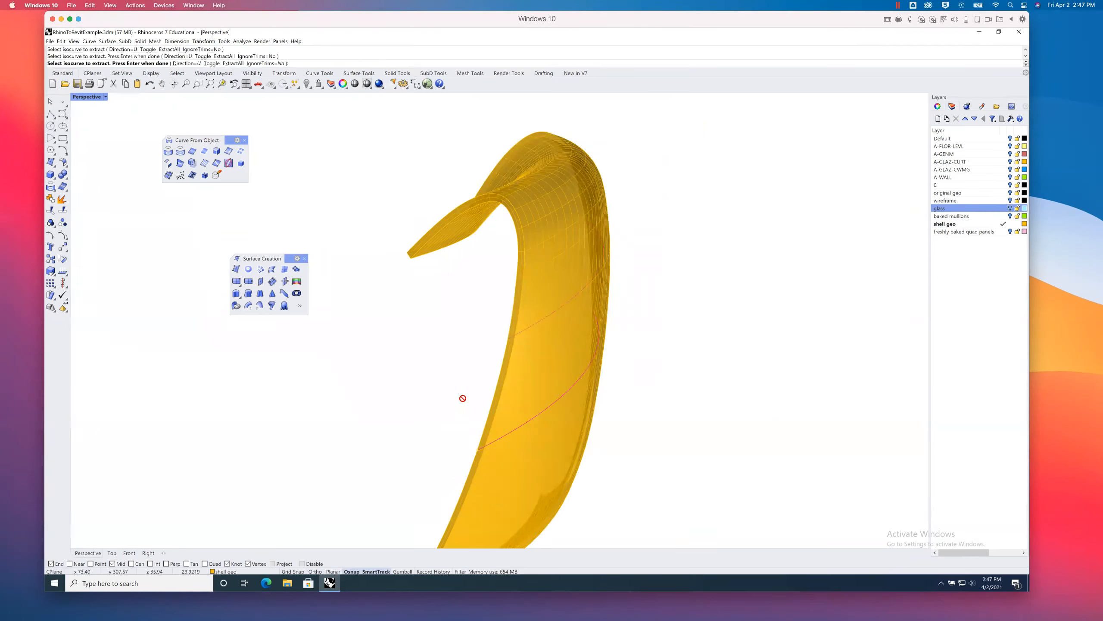
# Step: Switch the isocurve direction to V and extract two isocurves running up the shell, crossing the U curves
pyautogui.scroll(3, 453, 354)
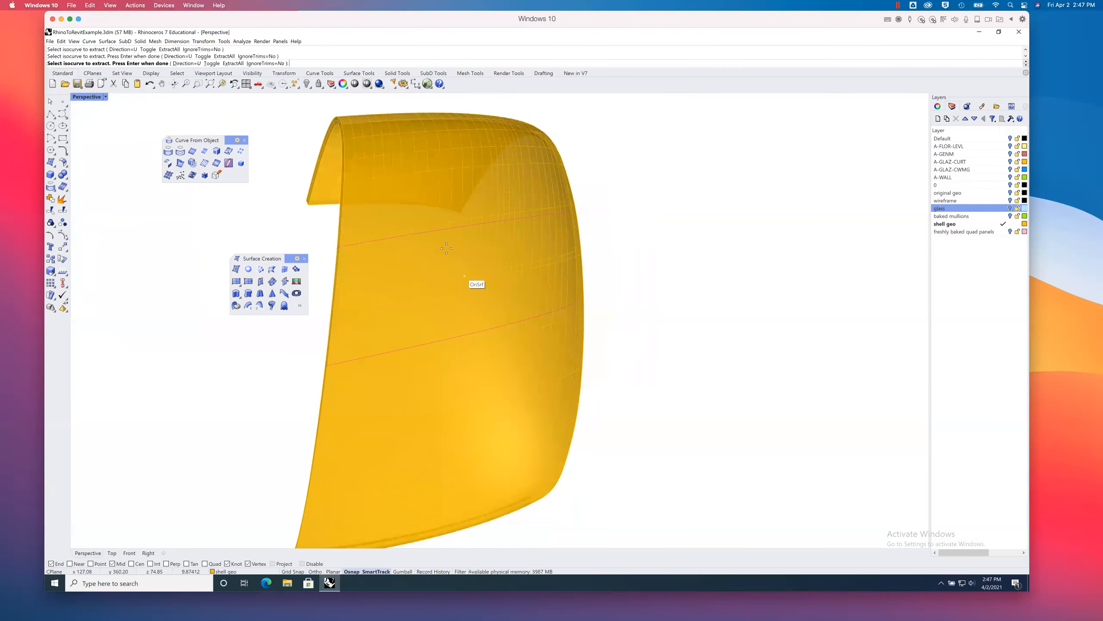
pyautogui.moveTo(393, 266); pyautogui.dragTo(397, 298, button='right')
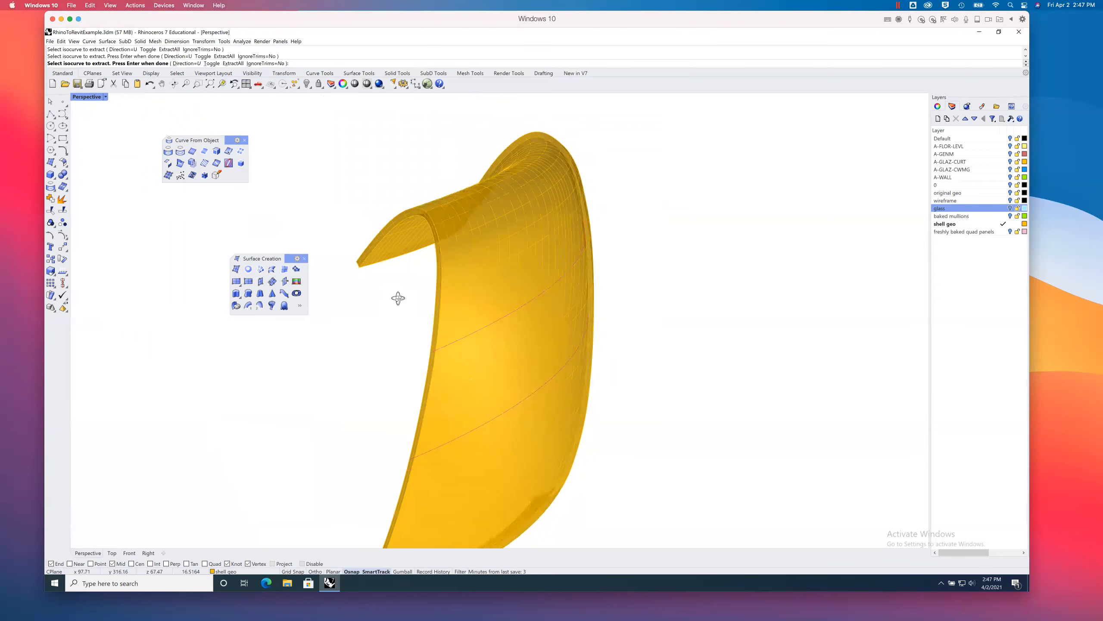
pyautogui.click(187, 63)
pyautogui.write('v')
pyautogui.press('Return')
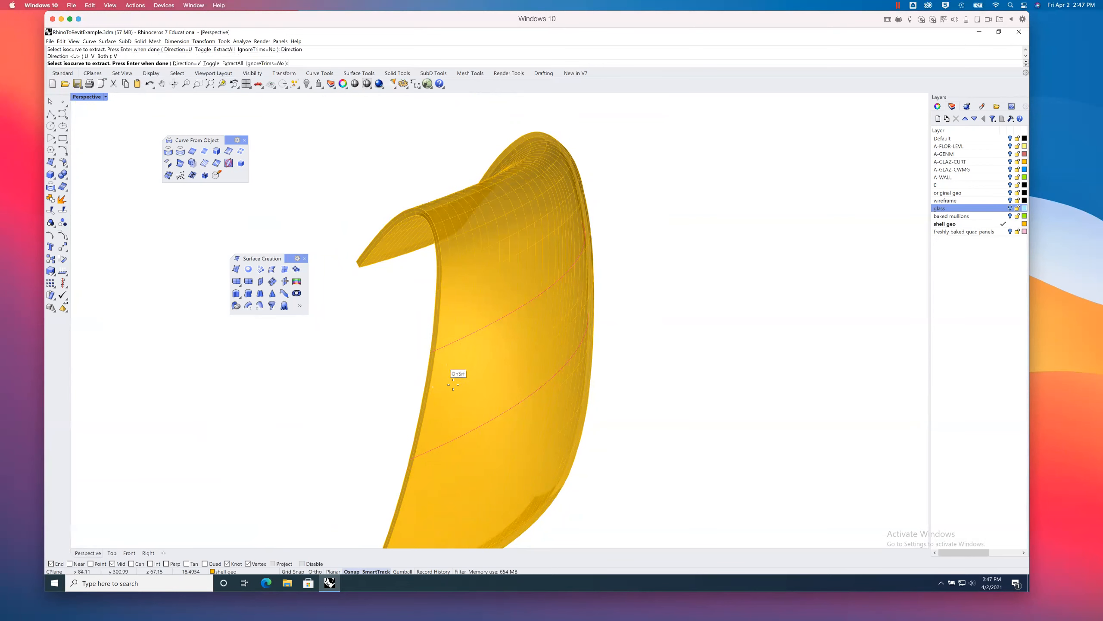
pyautogui.click(475, 382)
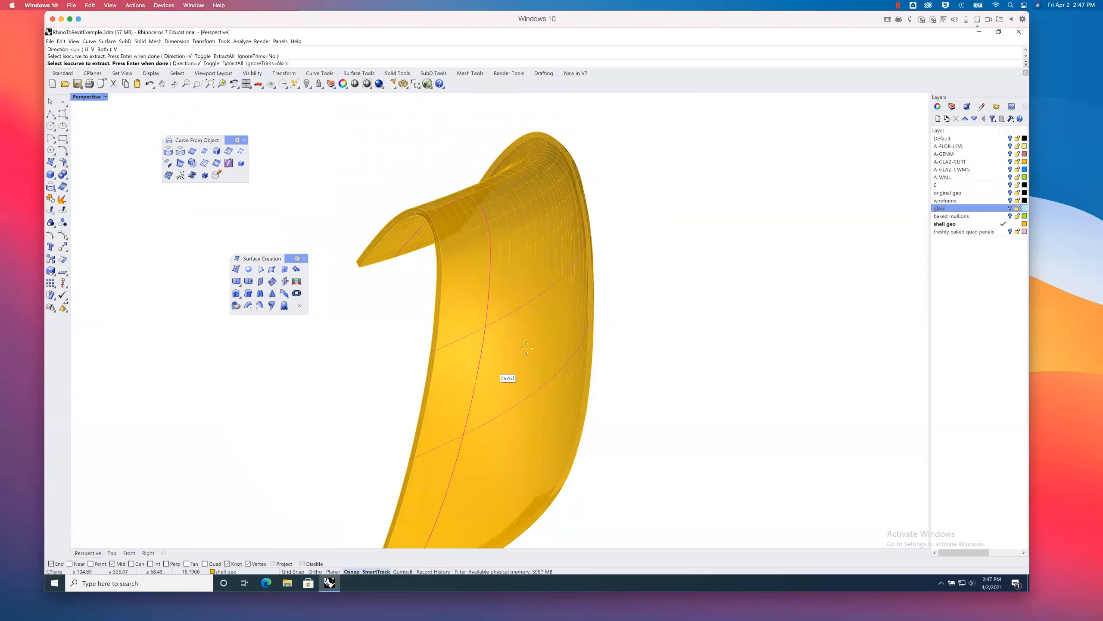
pyautogui.click(566, 340)
pyautogui.moveTo(564, 340); pyautogui.dragTo(567, 338, button='right')
pyautogui.press('Return')
# Step: Trim the upper U isocurve and the left V isocurve back to the upper-left corner where they cross on the uncut shell
pyautogui.moveTo(701, 333); pyautogui.dragTo(623, 325, button='right')
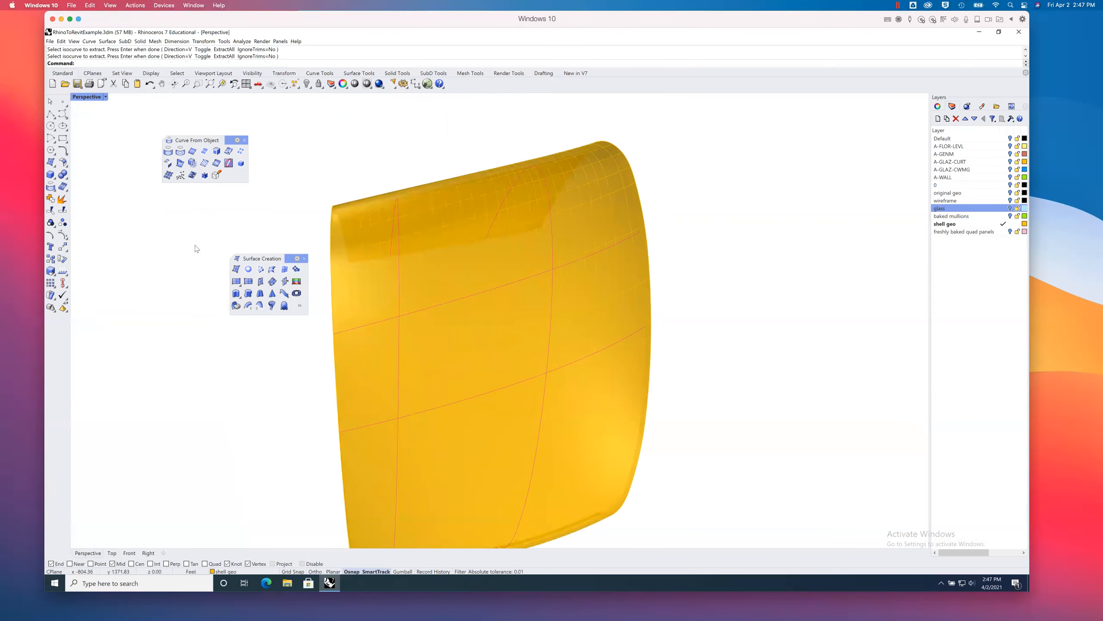
pyautogui.click(50, 210)
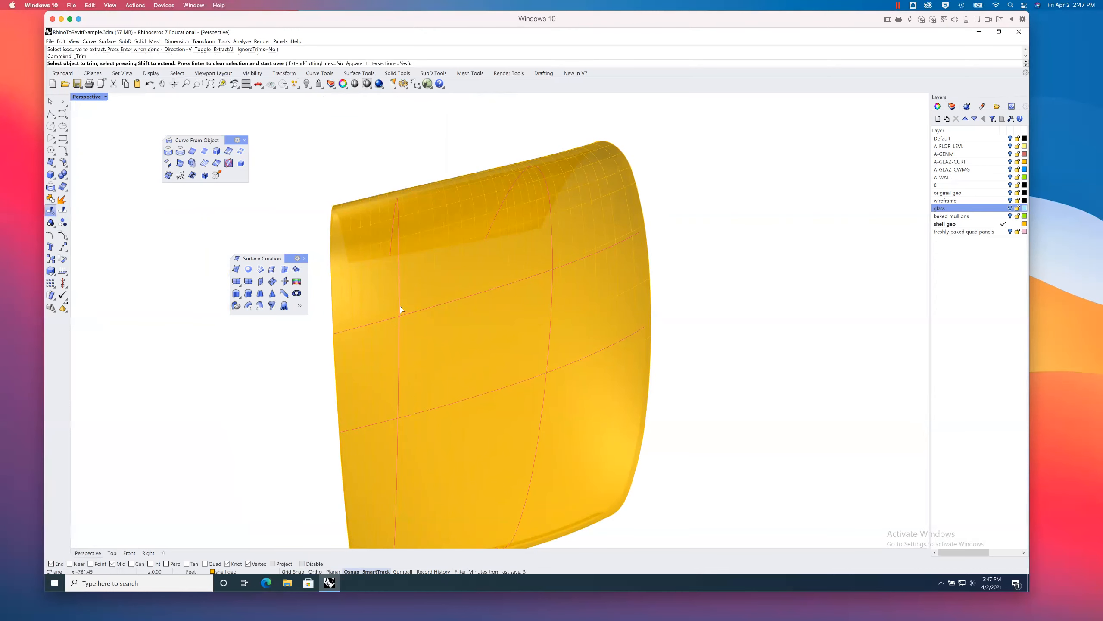
pyautogui.click(400, 305)
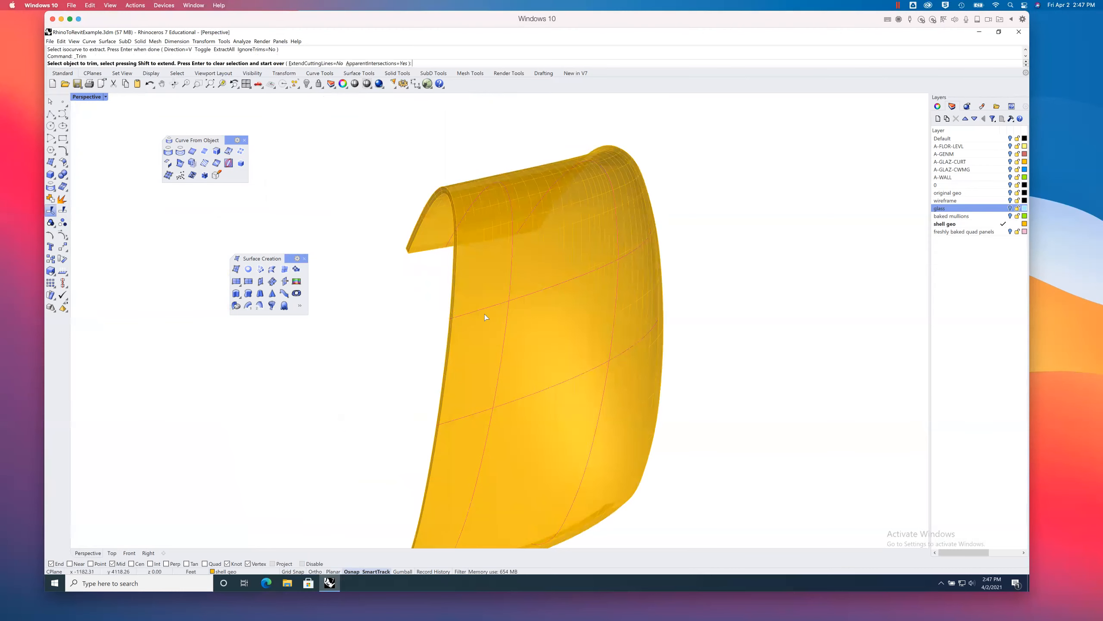
pyautogui.scroll(3, 485, 318)
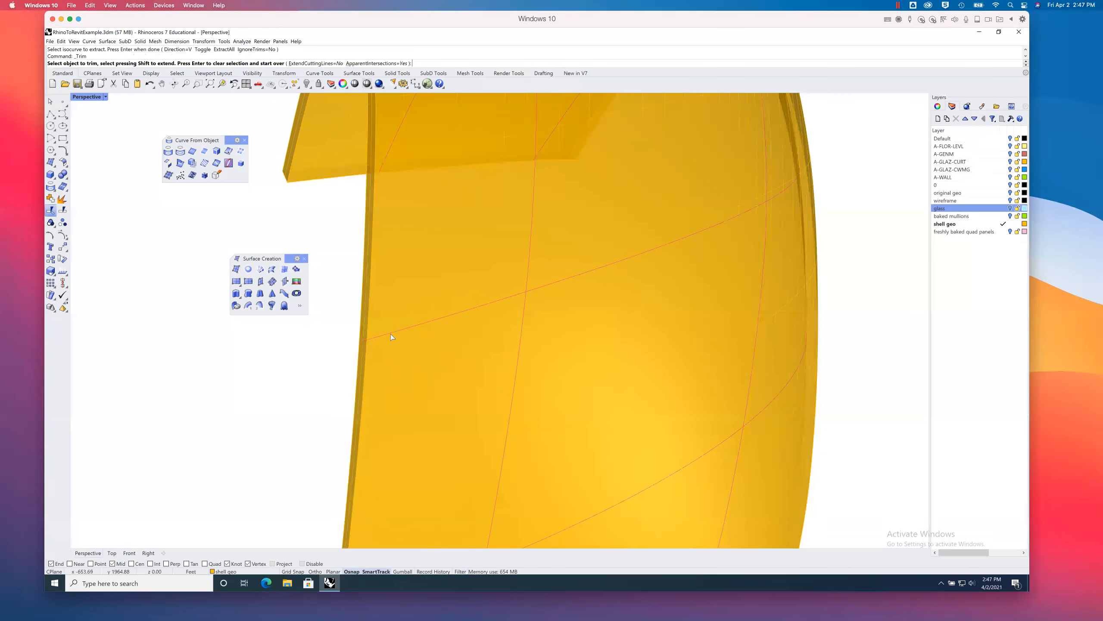
pyautogui.click(392, 334)
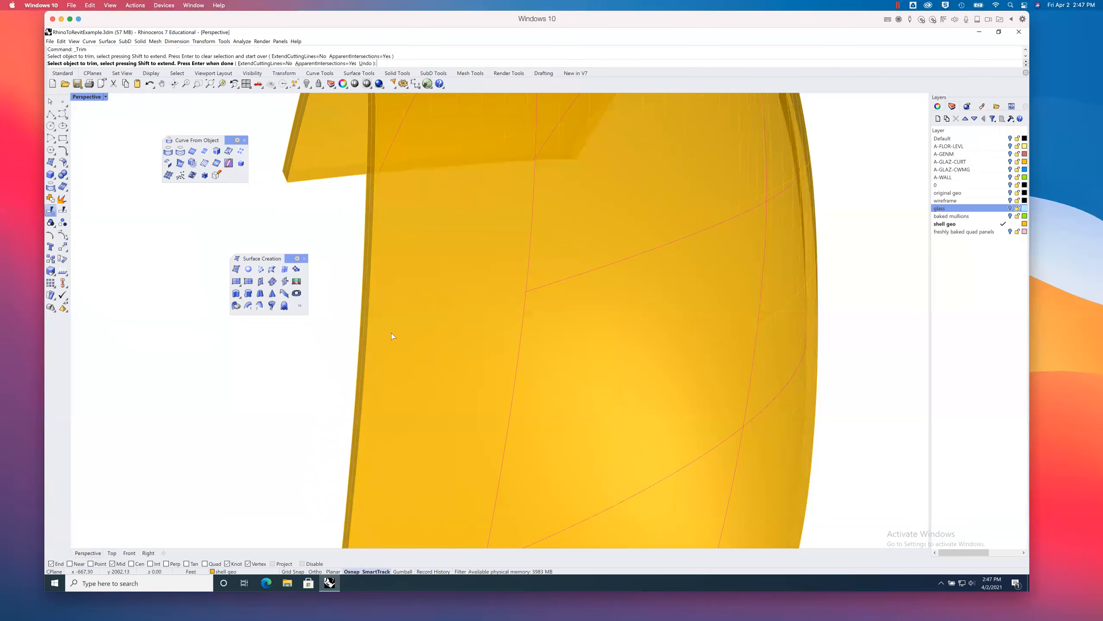
pyautogui.click(528, 278)
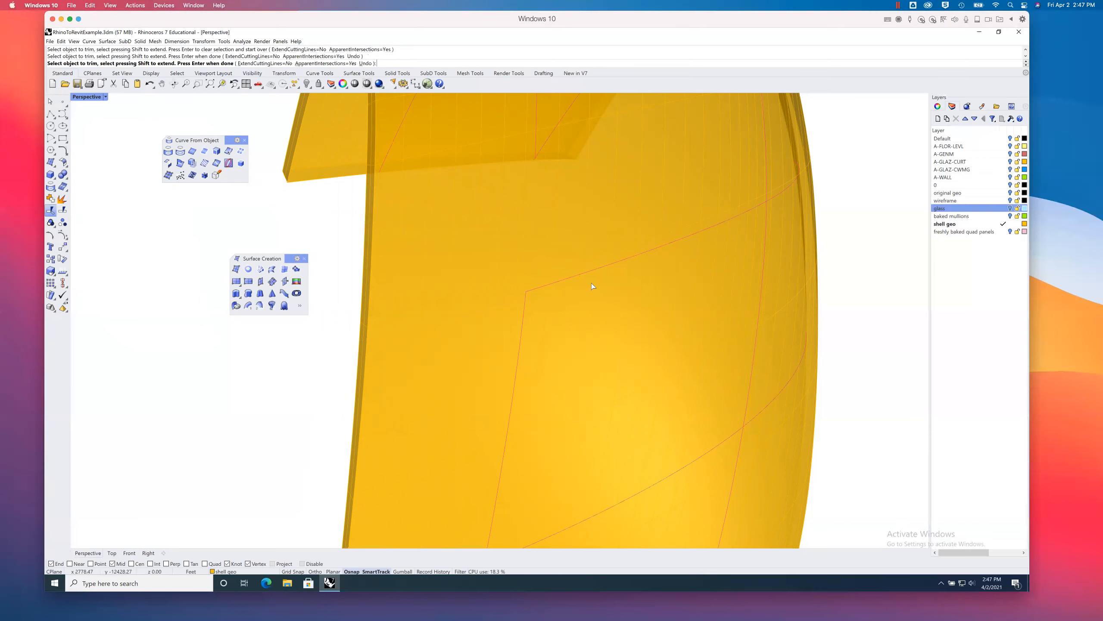
# Step: Trim off the isocurve ends that extend past the upper-right corner of the window outline
pyautogui.scroll(-9, 589, 281)
pyautogui.moveTo(525, 306); pyautogui.dragTo(492, 298, button='right')
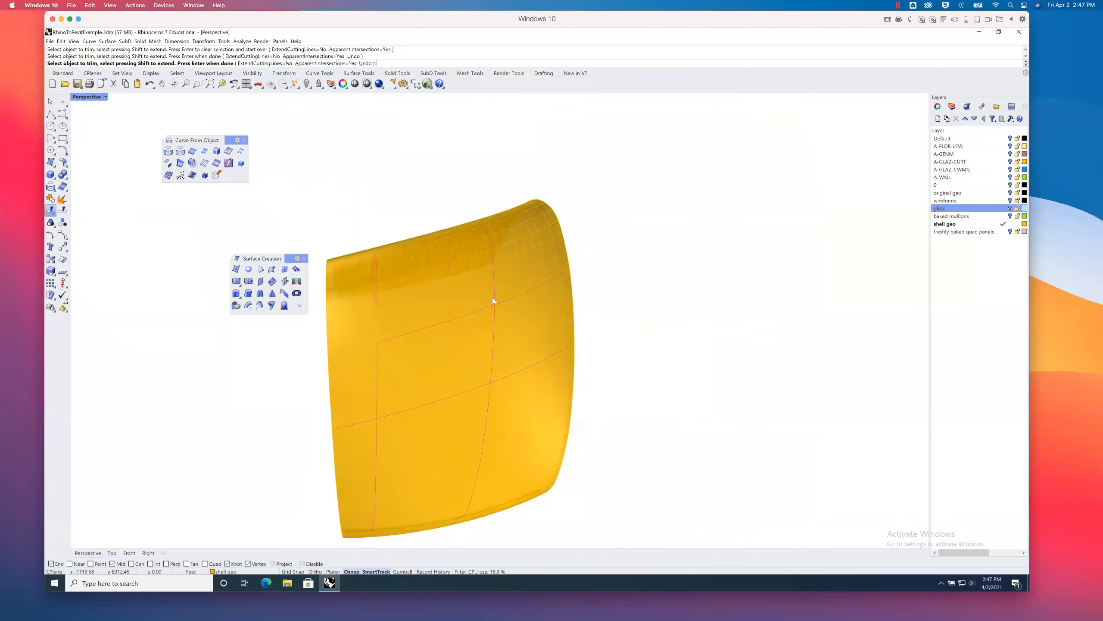
pyautogui.scroll(5, 498, 290)
pyautogui.click(498, 293)
pyautogui.click(499, 314)
pyautogui.click(151, 265)
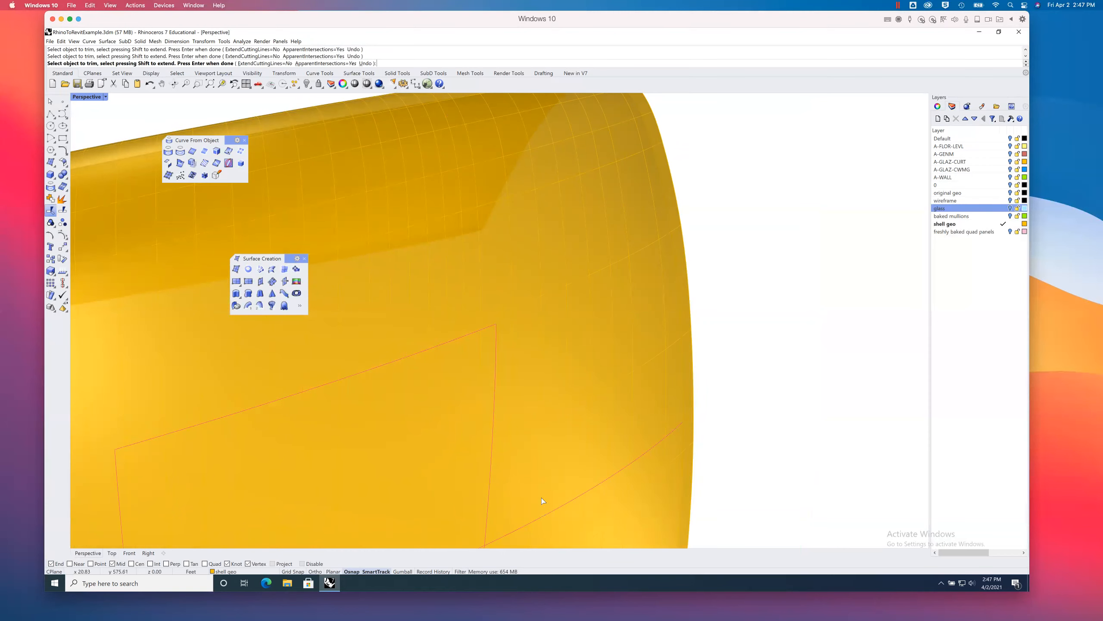
# Step: Trim the isocurve ends extending past the outline's lower corners and join the four remaining segments into one closed curve
pyautogui.scroll(-9, 539, 480)
pyautogui.keyDown('shift'); pyautogui.moveTo(537, 350); pyautogui.dragTo(533, 201, button='right'); pyautogui.keyUp('shift')
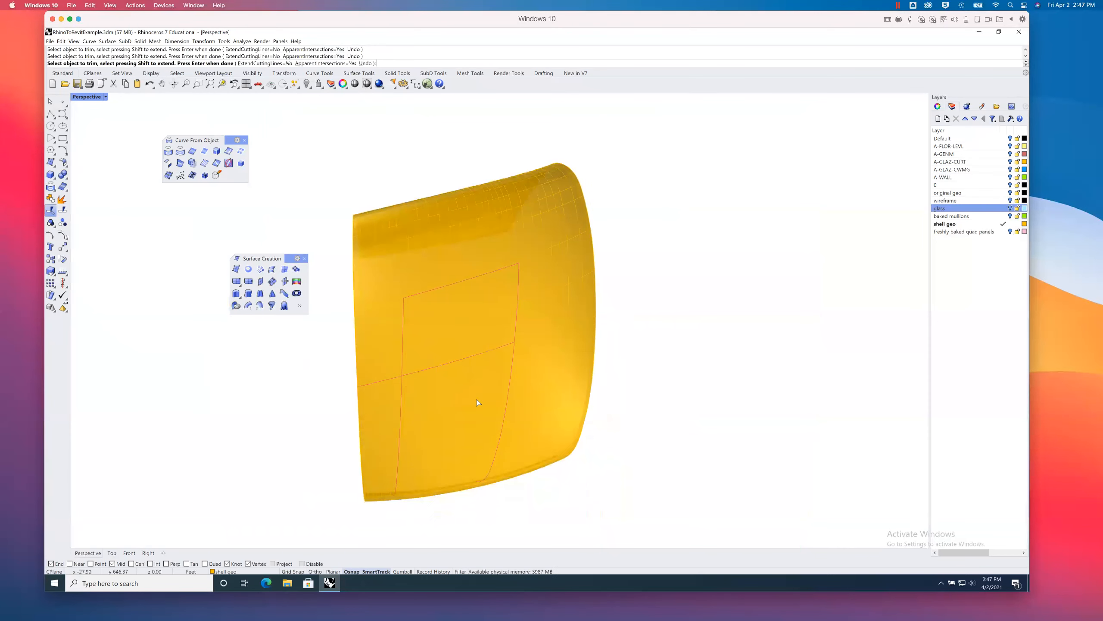
pyautogui.moveTo(417, 413); pyautogui.dragTo(413, 344, button='right')
pyautogui.scroll(5, 415, 346)
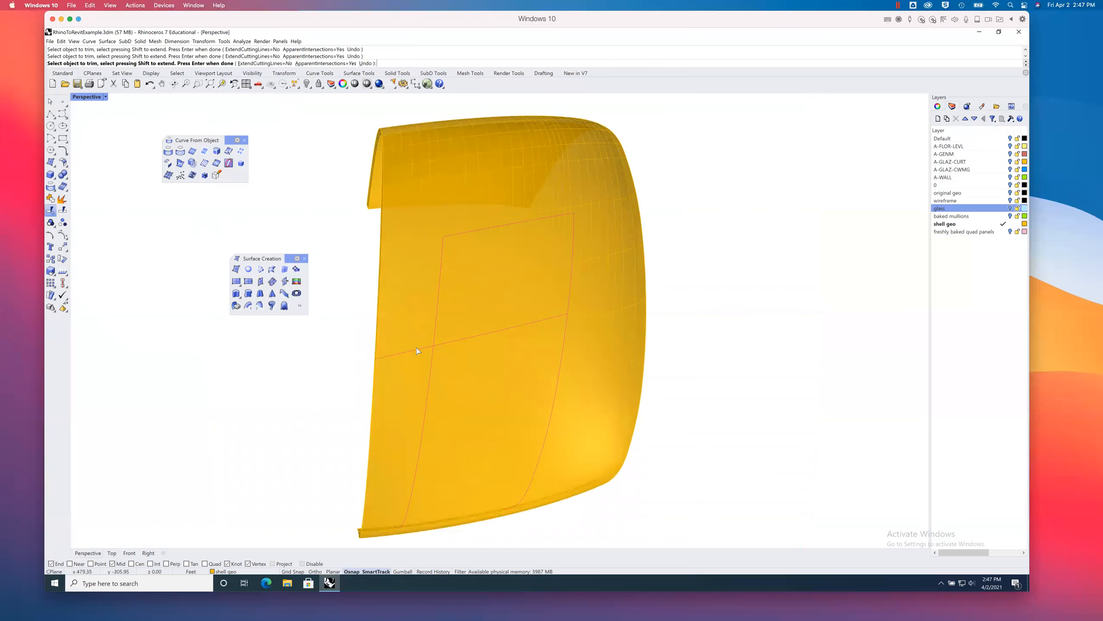
pyautogui.click(415, 351)
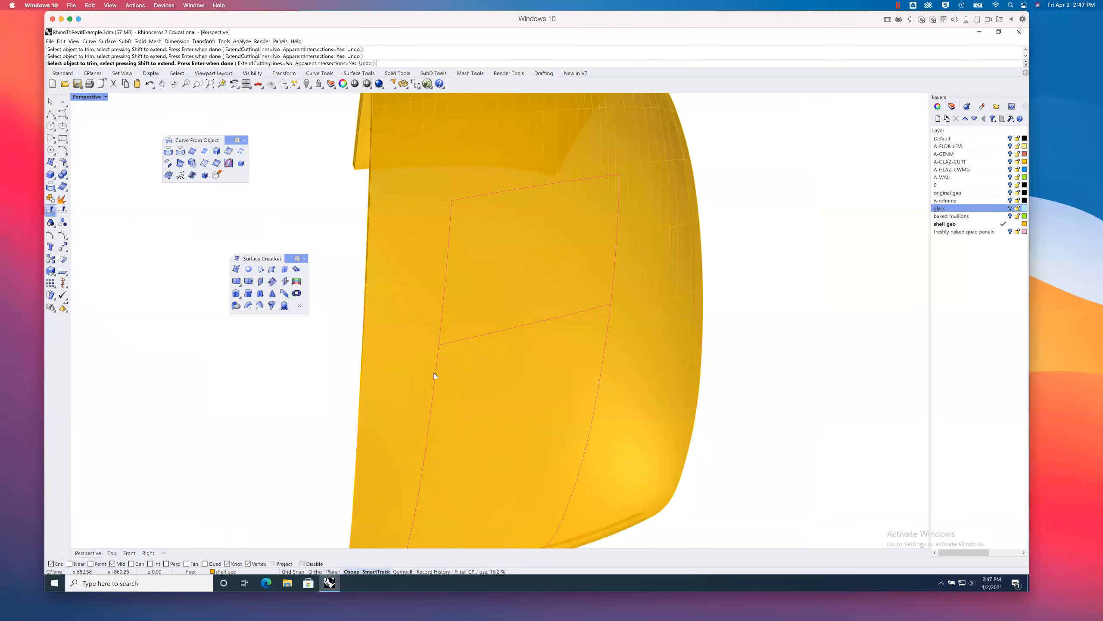
pyautogui.click(436, 372)
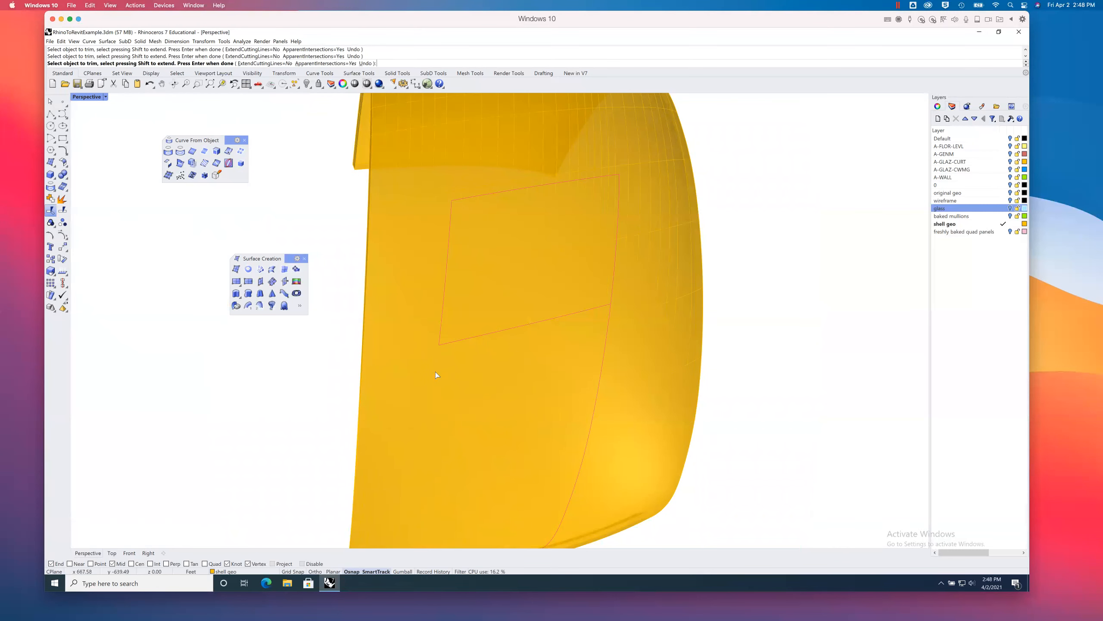
pyautogui.click(606, 349)
pyautogui.click(51, 200)
pyautogui.moveTo(296, 252)
pyautogui.mouseDown(button='right')
pyautogui.moveTo(337, 257)
pyautogui.moveTo(299, 260)
pyautogui.mouseUp(button='right')
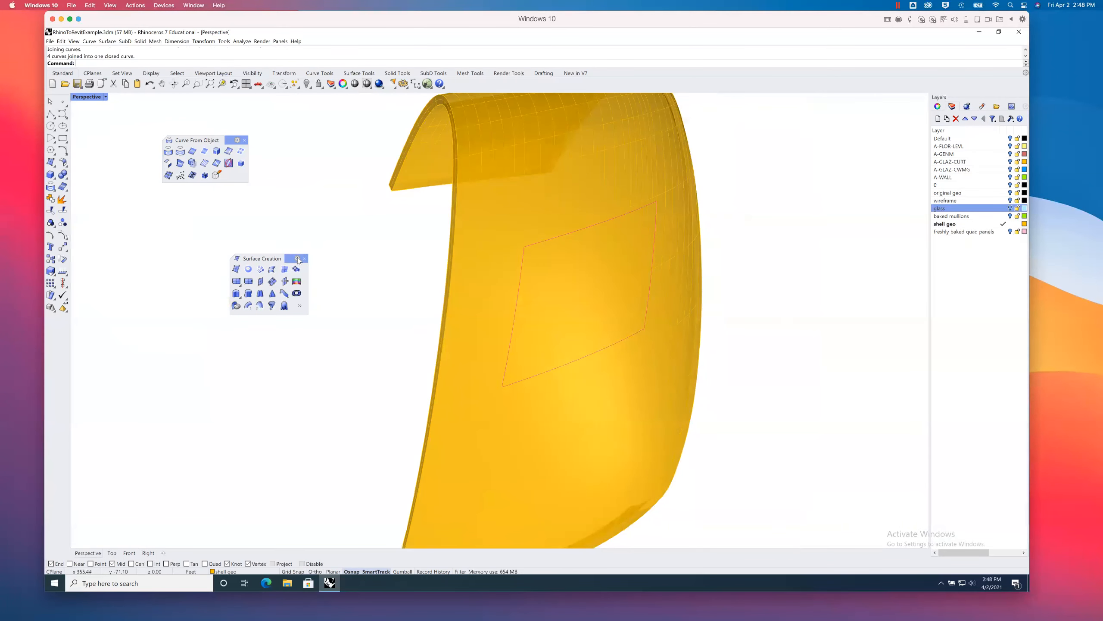
# Step: Start a both-sides straight extrusion of the closed window outline and show the four-viewport layout
pyautogui.click(51, 164)
pyautogui.moveTo(65, 193)
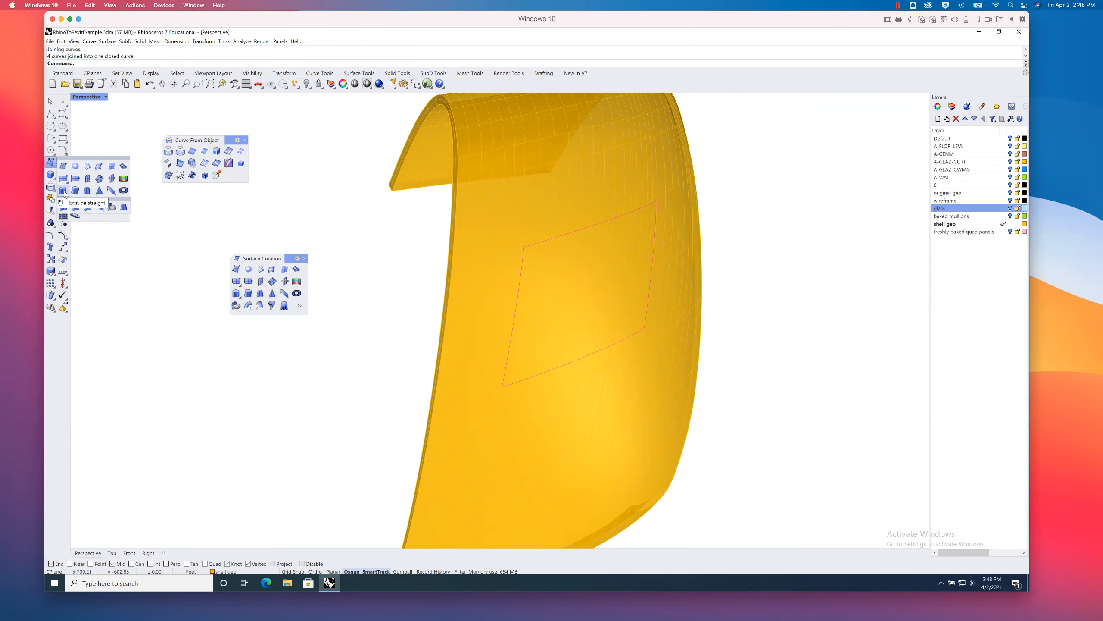
pyautogui.click(63, 194)
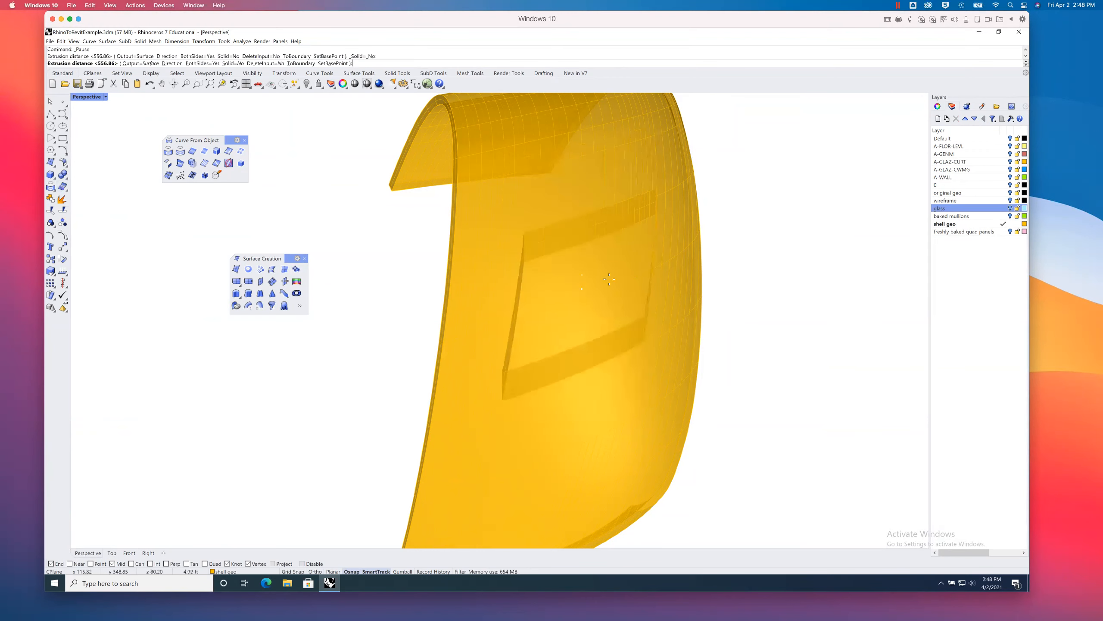
pyautogui.moveTo(618, 287); pyautogui.dragTo(667, 289, button='right')
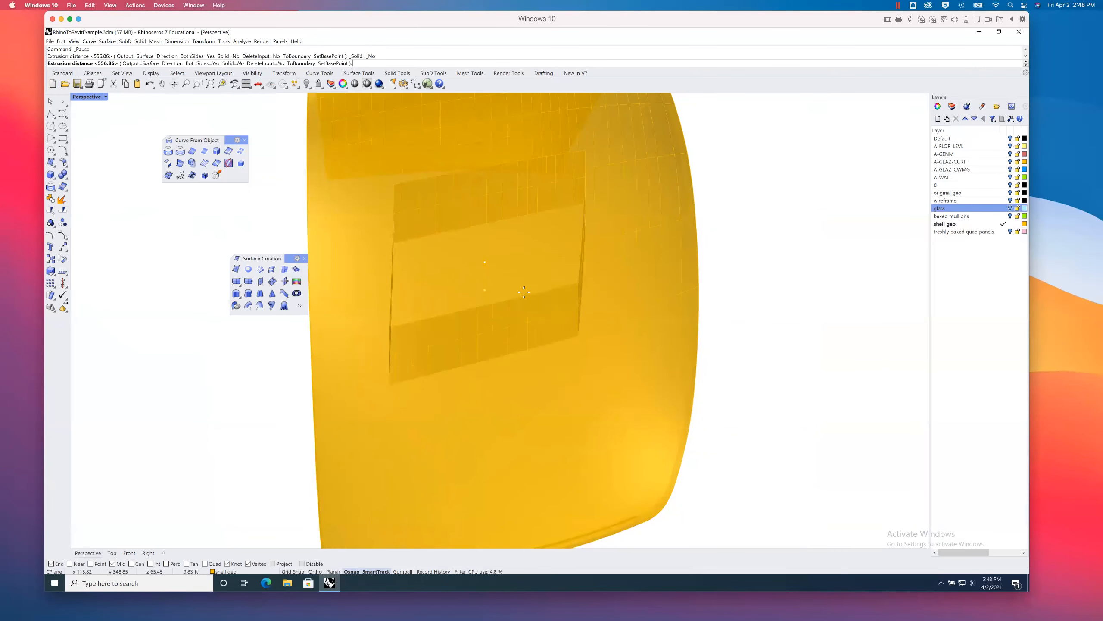
pyautogui.doubleClick(89, 97)
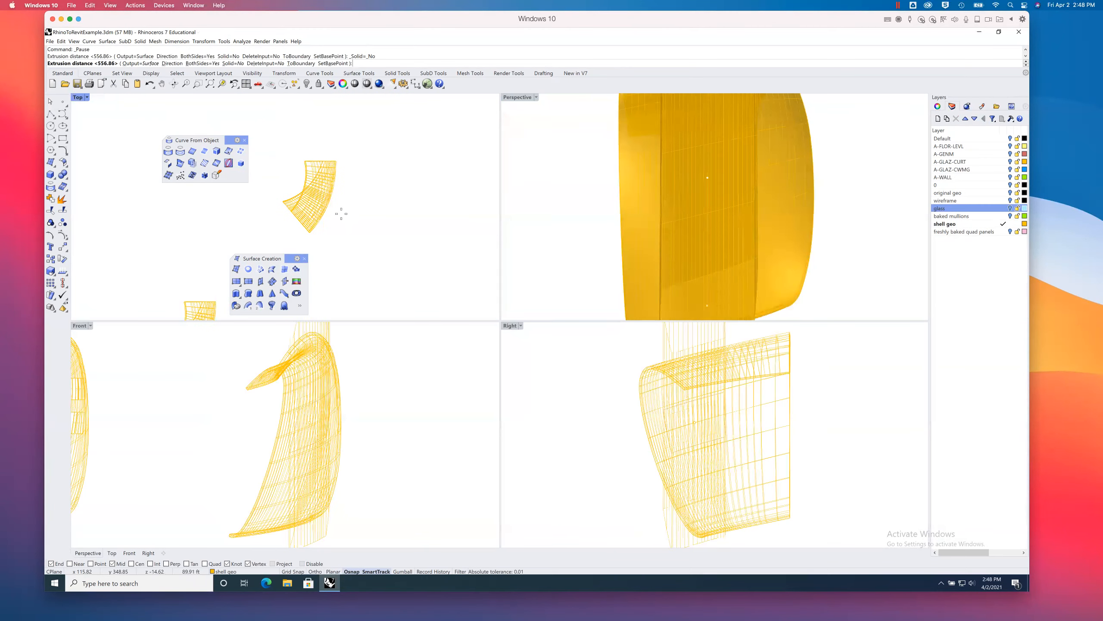
# Step: Try to extrude the window outline along a direction snapped to the shell's end edge in the Top view, and undo it
pyautogui.click(172, 63)
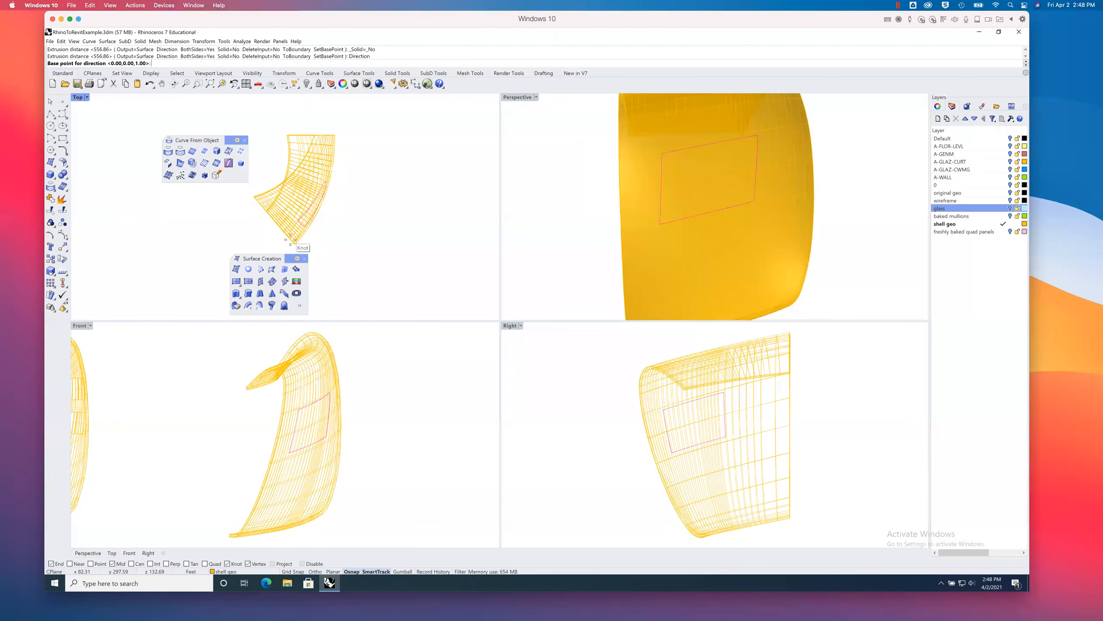
pyautogui.click(291, 240)
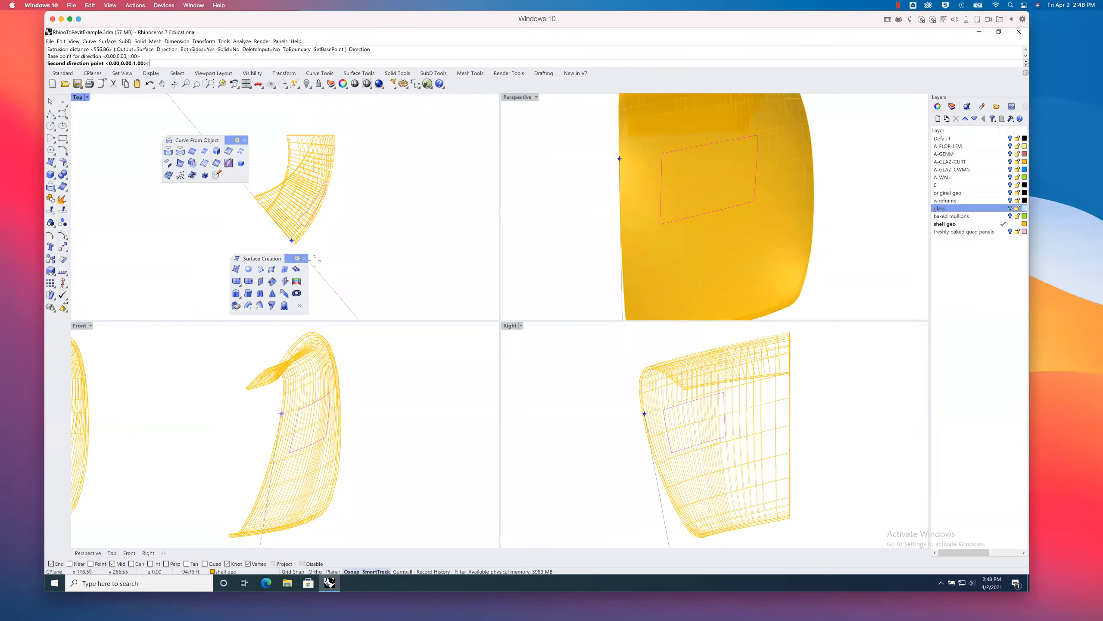
pyautogui.click(317, 269)
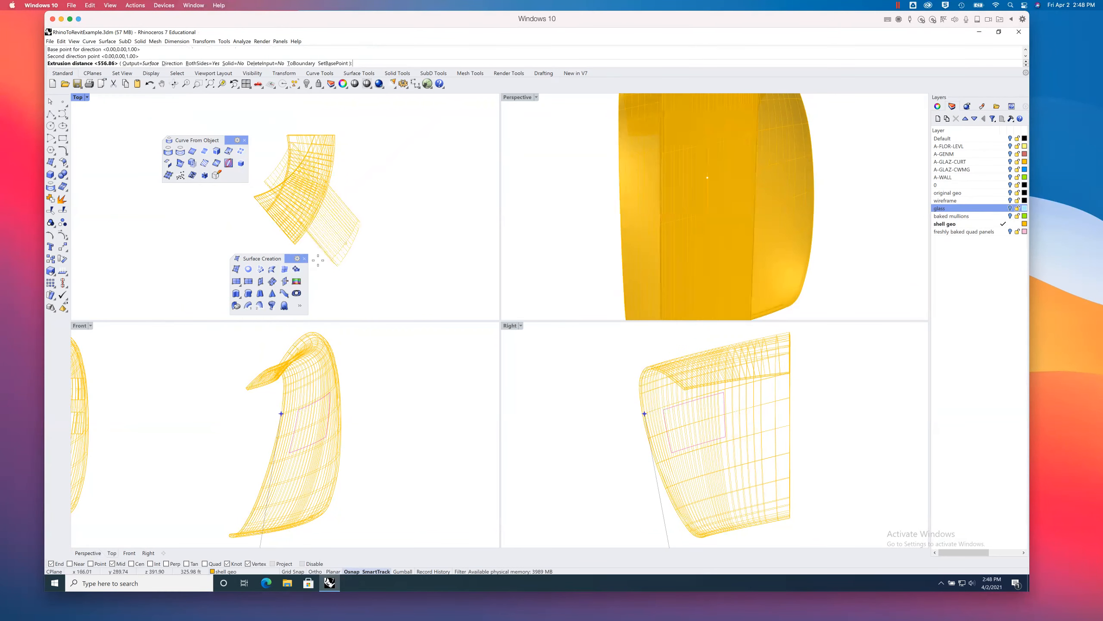
pyautogui.click(359, 243)
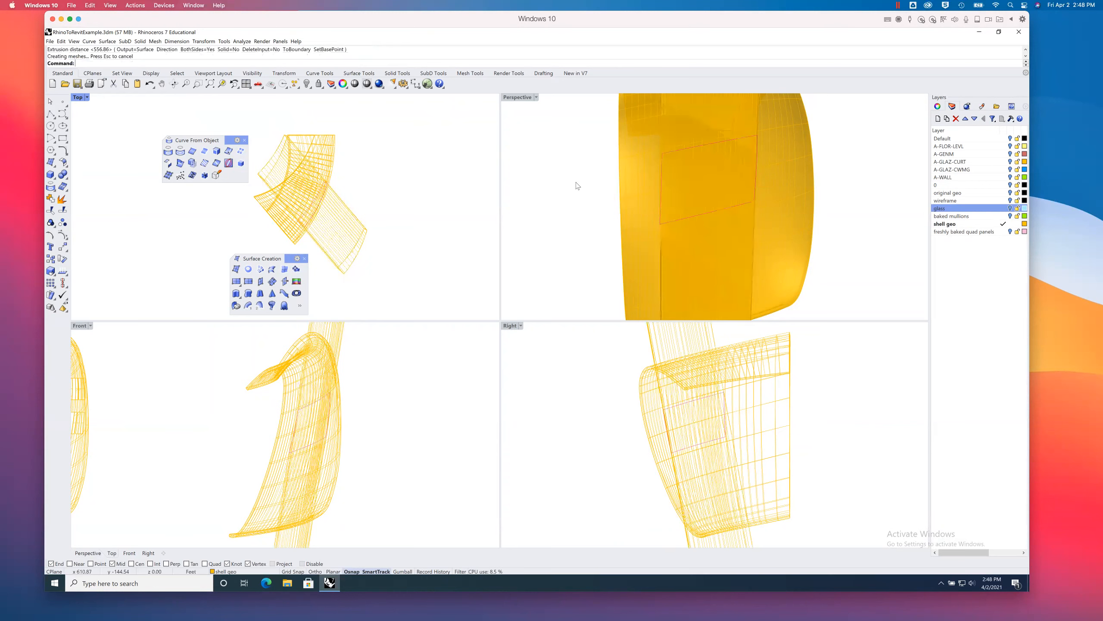
pyautogui.moveTo(614, 186); pyautogui.dragTo(659, 193, button='right')
pyautogui.hotkey('ctrl', 'z')
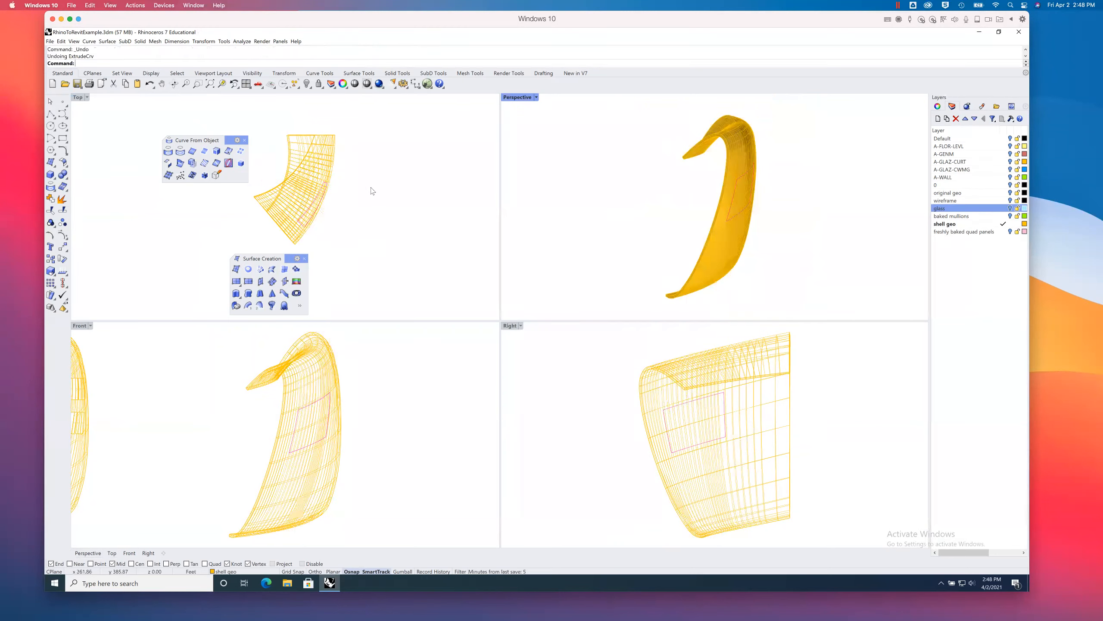
pyautogui.rightClick(374, 205)
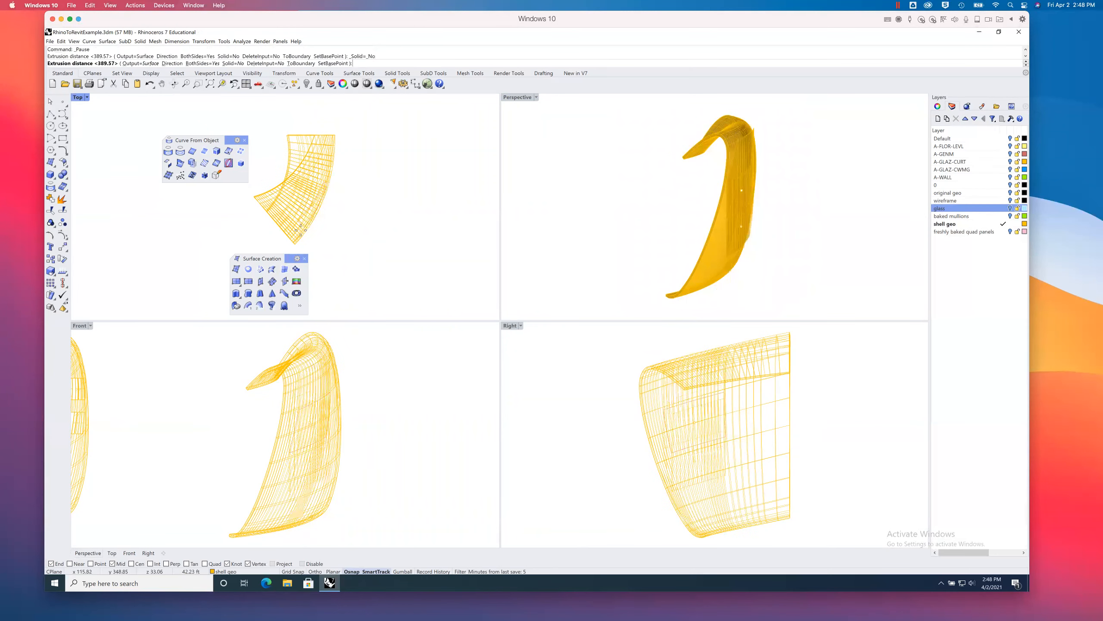
pyautogui.click(277, 237)
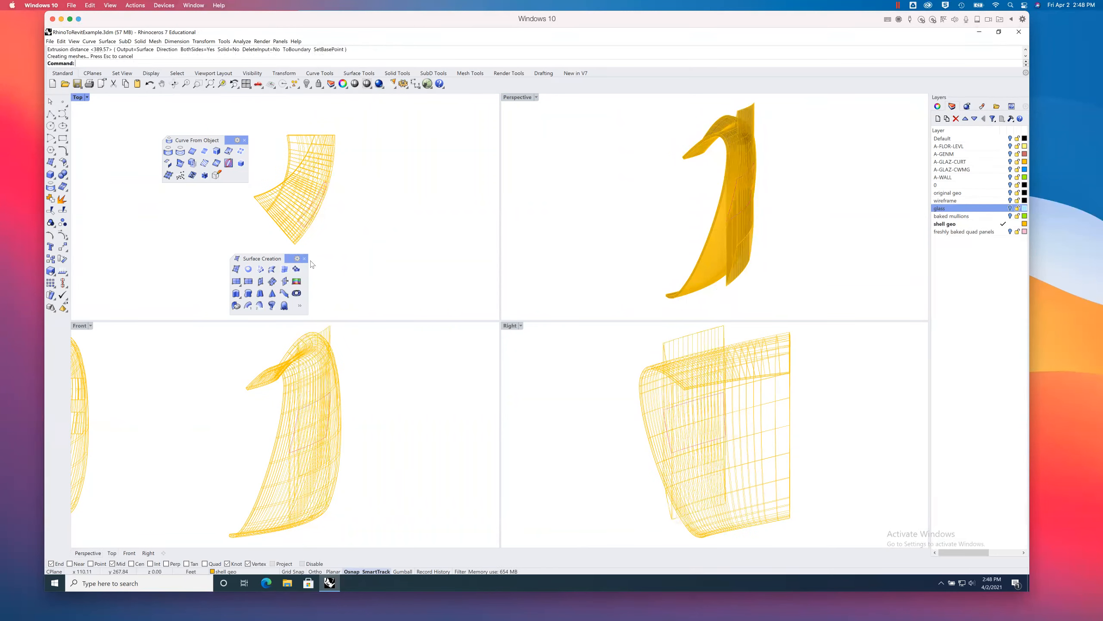
pyautogui.hotkey('ctrl', 'z')
# Step: Disable object snaps and extrude the window outline to both sides through the shell, along a horizontal direction parallel to its end edge
pyautogui.rightClick(331, 237)
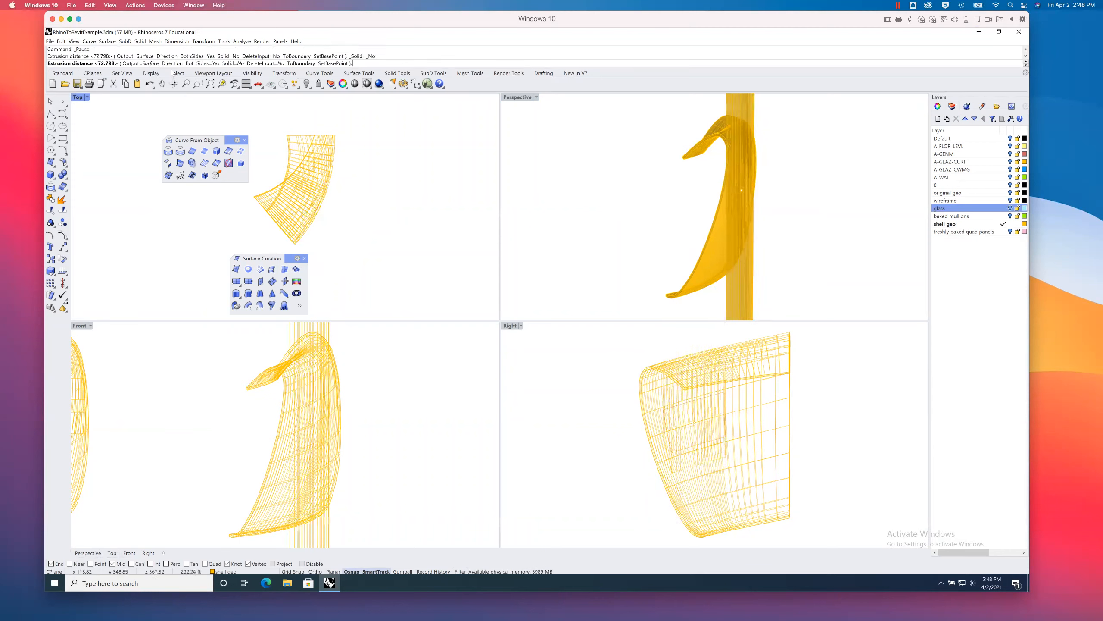
pyautogui.click(172, 62)
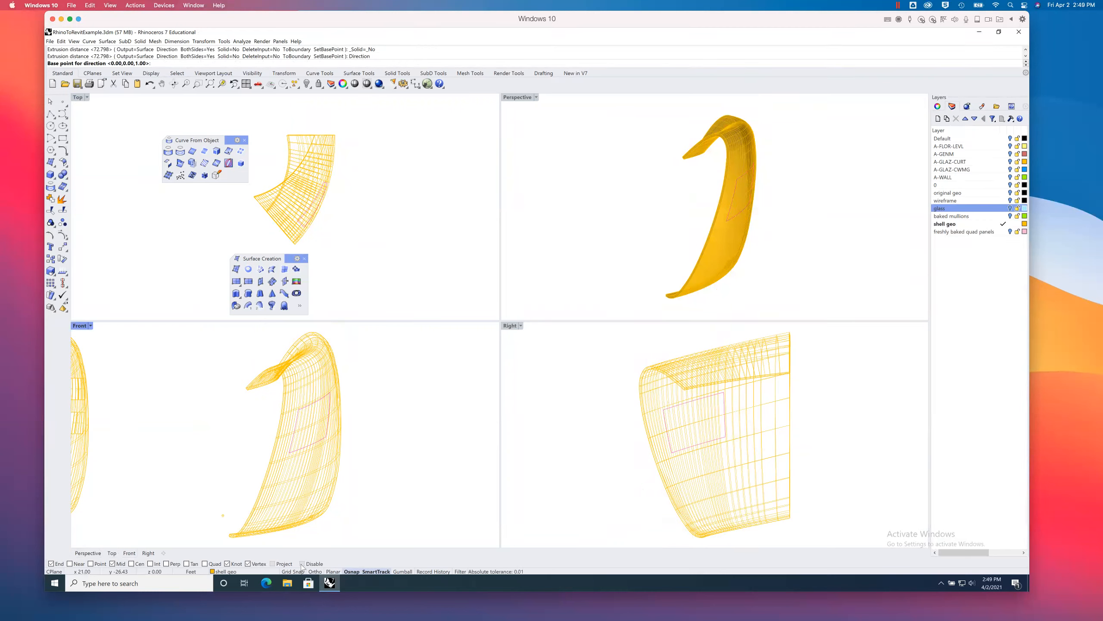
pyautogui.click(301, 564)
pyautogui.moveTo(265, 262); pyautogui.dragTo(200, 254)
pyautogui.click(279, 246)
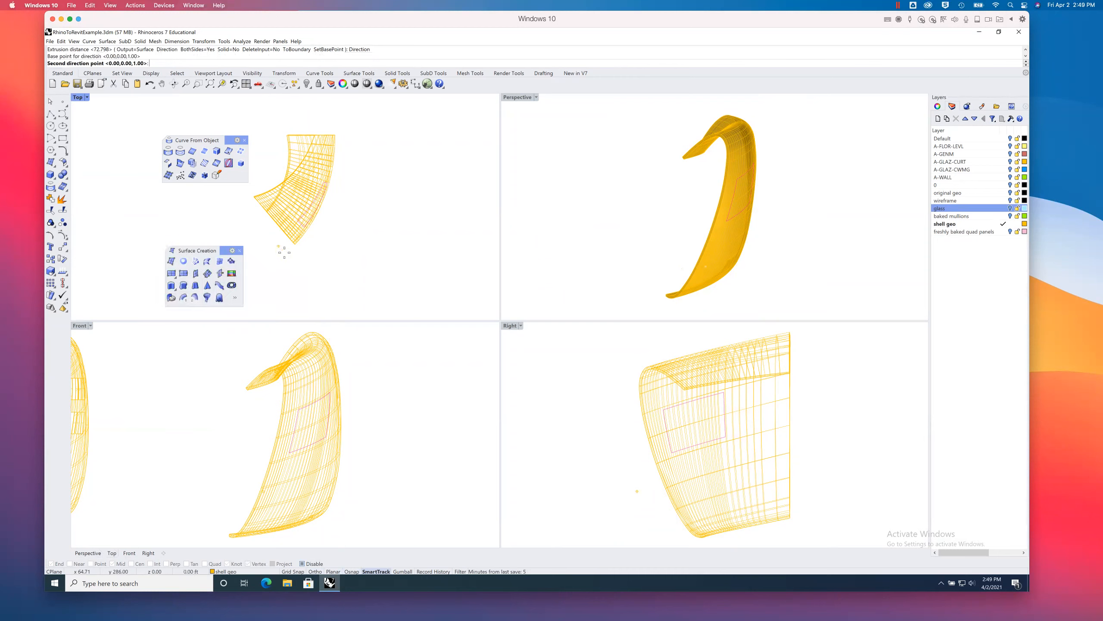
pyautogui.click(291, 261)
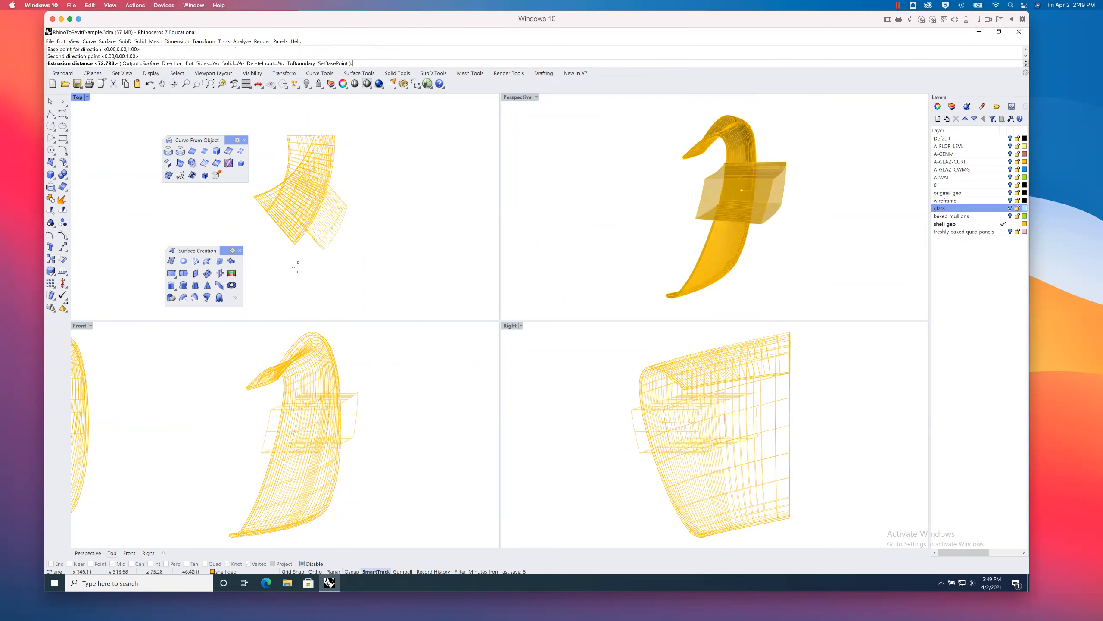
pyautogui.click(285, 257)
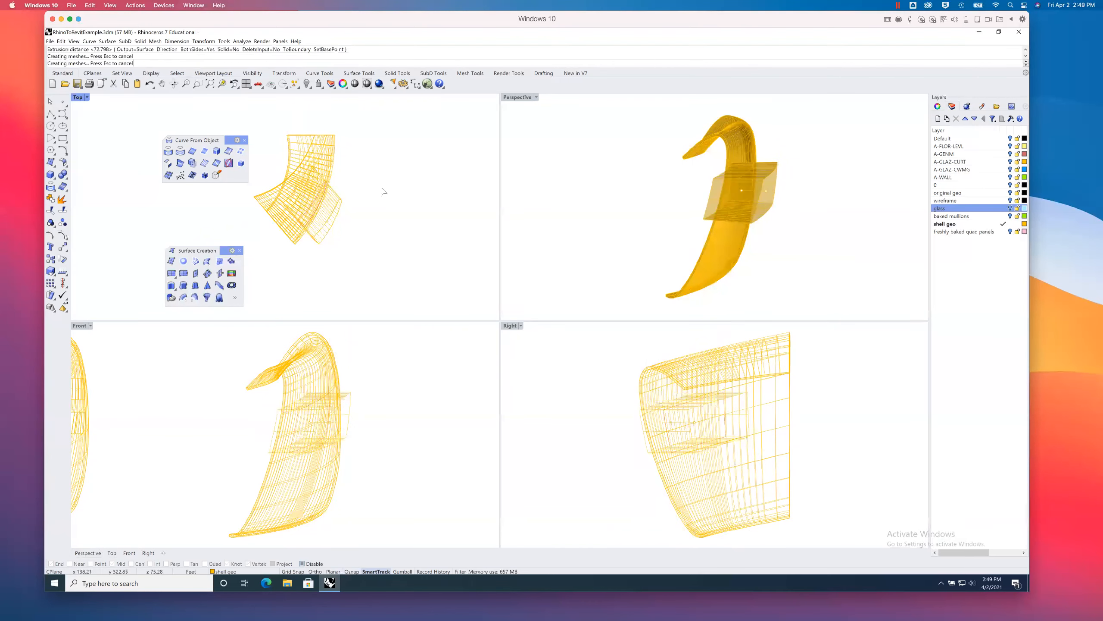
# Step: Trim the shell surface inside the window opening, using the extruded box as the cutting object
pyautogui.moveTo(616, 204); pyautogui.dragTo(704, 184, button='right')
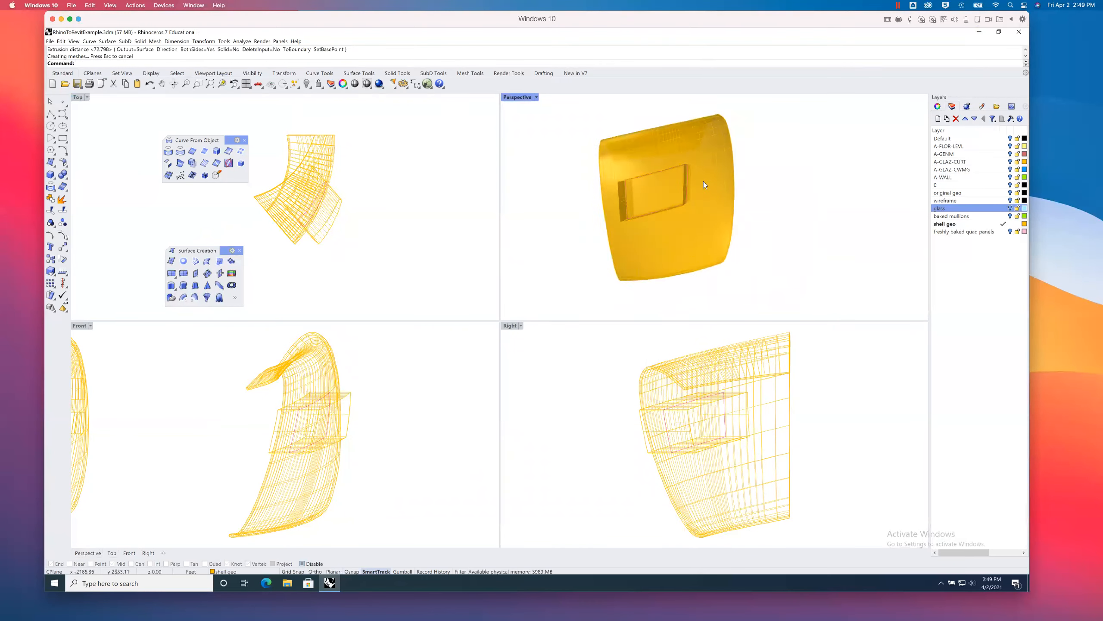
pyautogui.scroll(5, 641, 179)
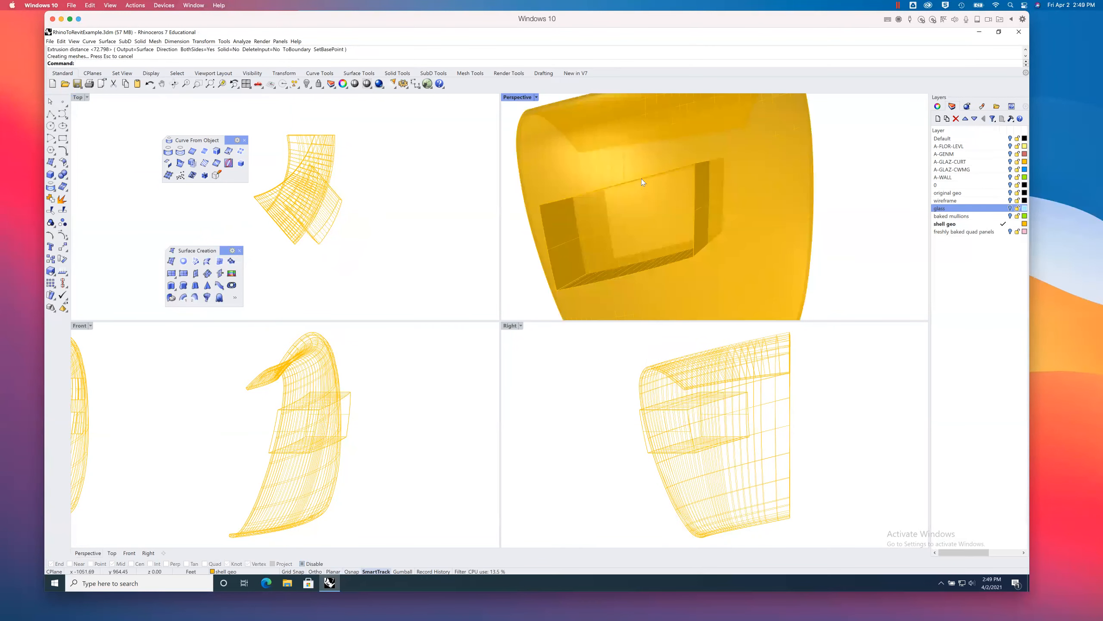
pyautogui.moveTo(668, 199); pyautogui.dragTo(705, 192, button='right')
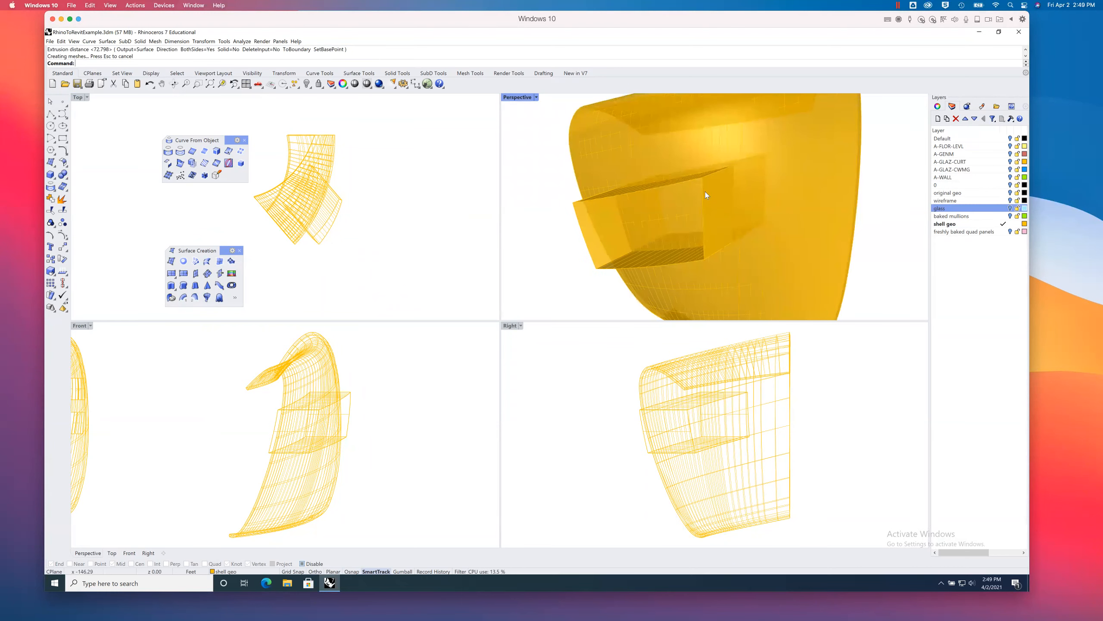
pyautogui.click(51, 210)
pyautogui.click(587, 244)
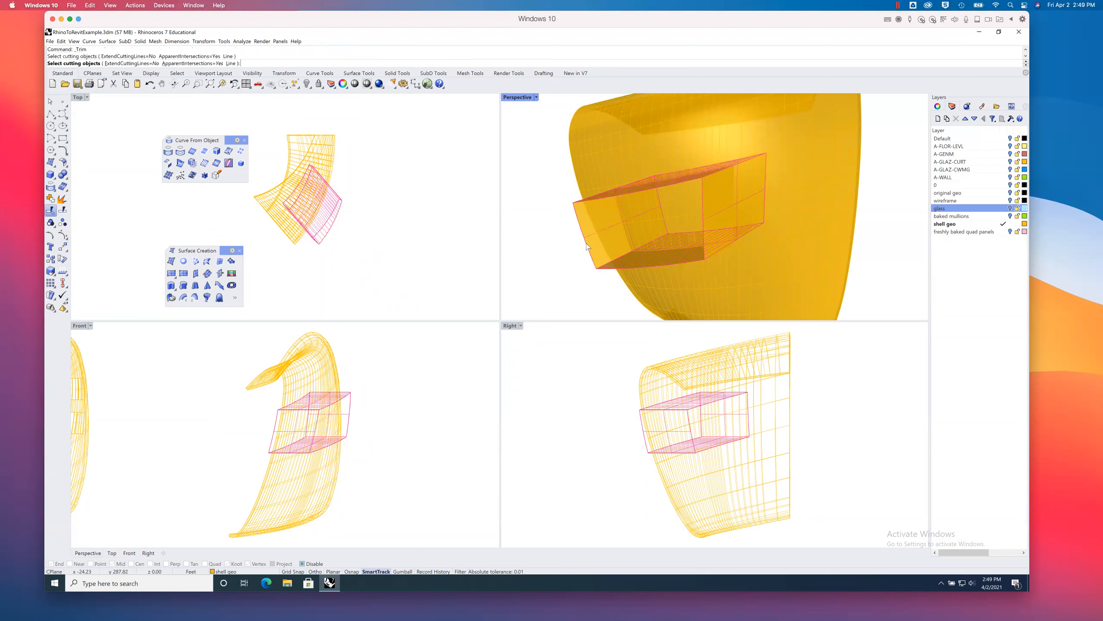
pyautogui.moveTo(588, 242); pyautogui.dragTo(700, 210, button='right')
pyautogui.press('Return')
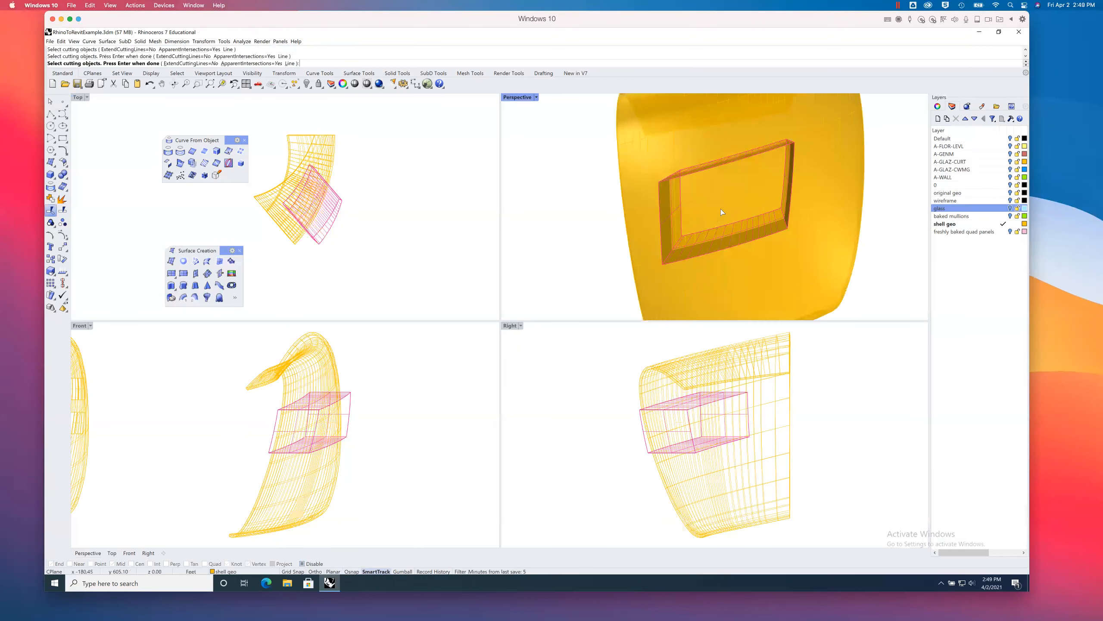
pyautogui.click(719, 200)
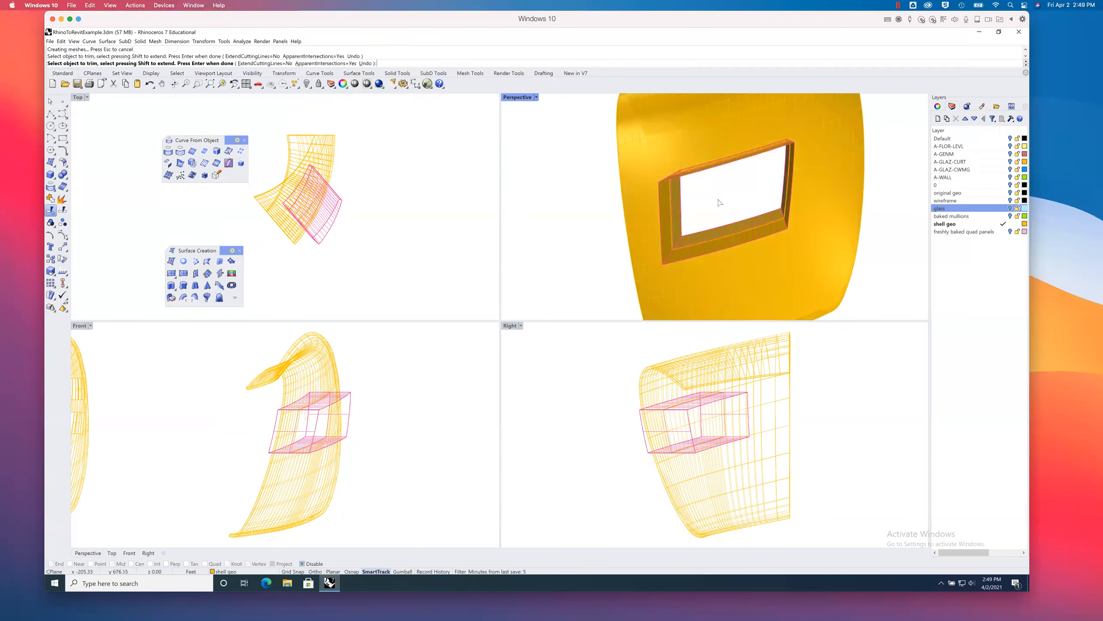
# Step: Trim away the parts of the extruded box lying inside and outside the shell, using the shell as the cutting object
pyautogui.press('Return')
pyautogui.press('Return')
pyautogui.click(667, 144)
pyautogui.press('Return')
pyautogui.moveTo(697, 204); pyautogui.dragTo(582, 231, button='right')
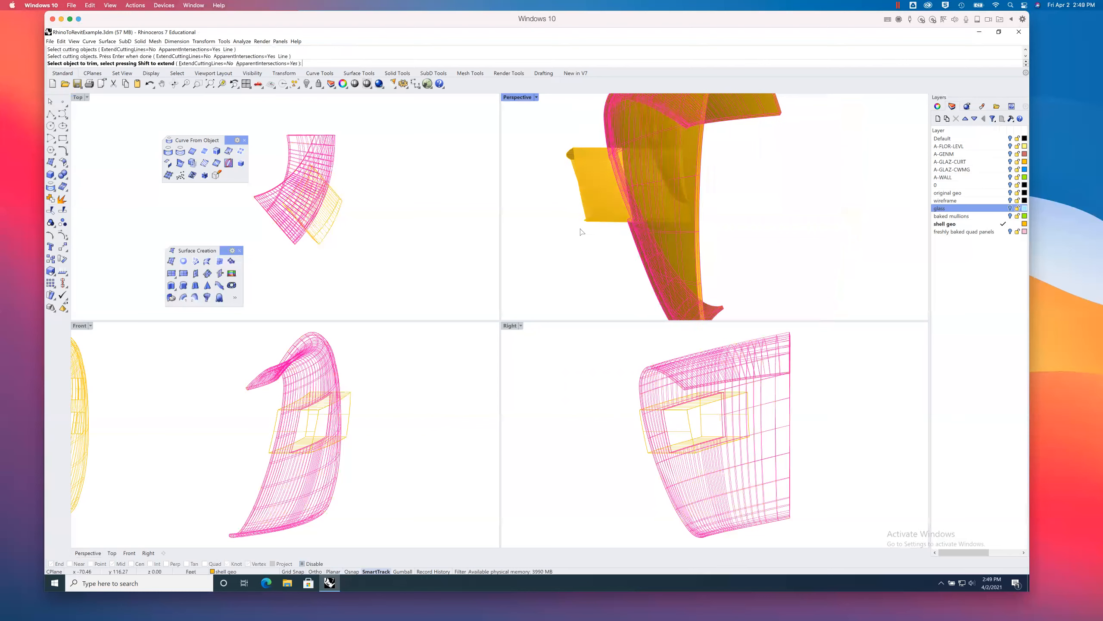
pyautogui.click(590, 219)
pyautogui.moveTo(693, 221); pyautogui.dragTo(655, 210, button='right')
pyautogui.click(676, 201)
pyautogui.press('Return')
pyautogui.scroll(8, 636, 244)
pyautogui.scroll(-5, 700, 205)
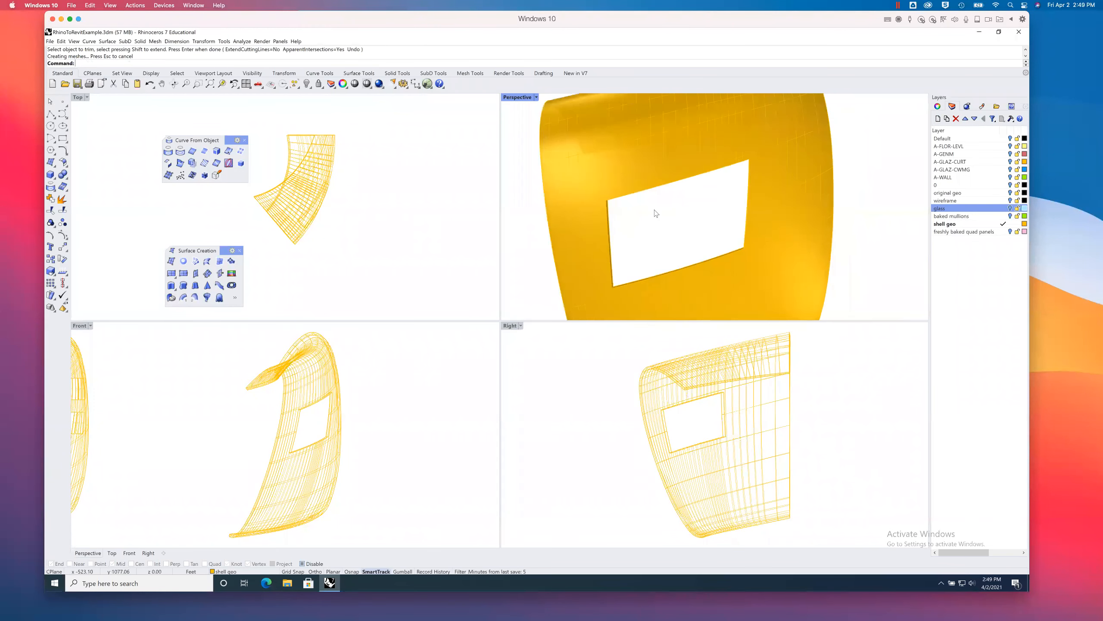
# Step: Enable only the midpoint object snap and build a four-corner surface across the window opening through the midpoints of the reveal's corner edges
pyautogui.click(51, 163)
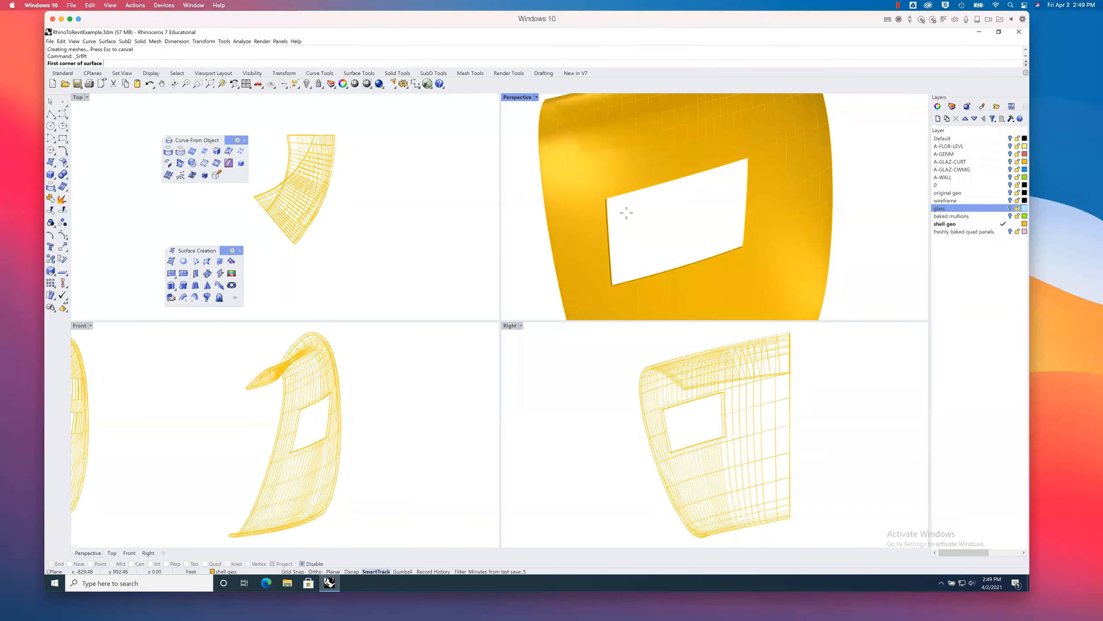
pyautogui.moveTo(619, 211); pyautogui.dragTo(604, 208, button='right')
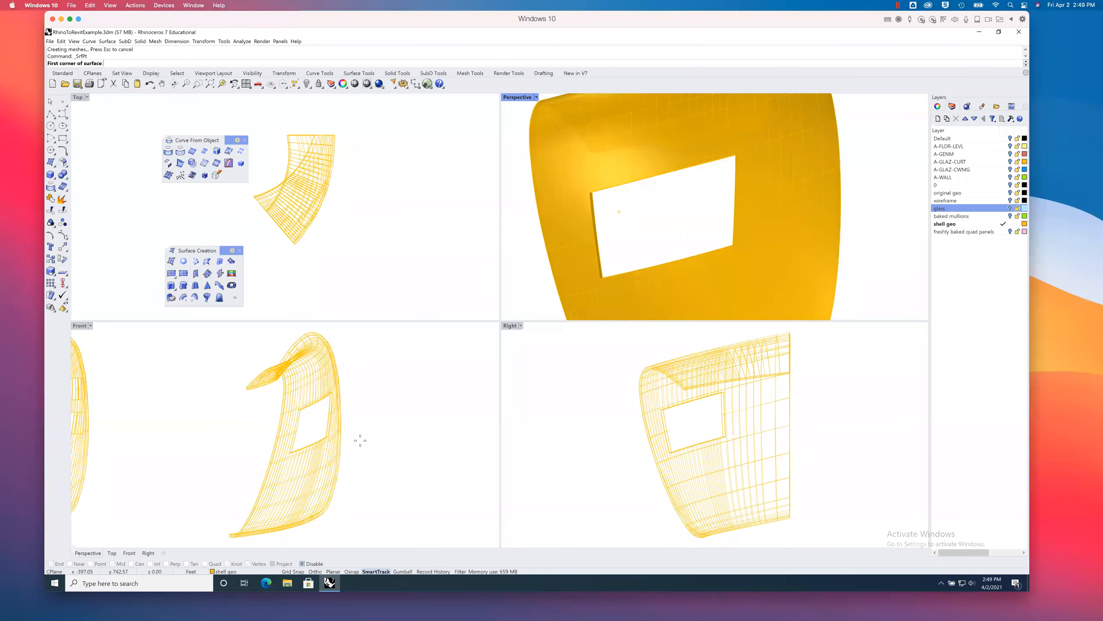
pyautogui.click(303, 564)
pyautogui.click(51, 564)
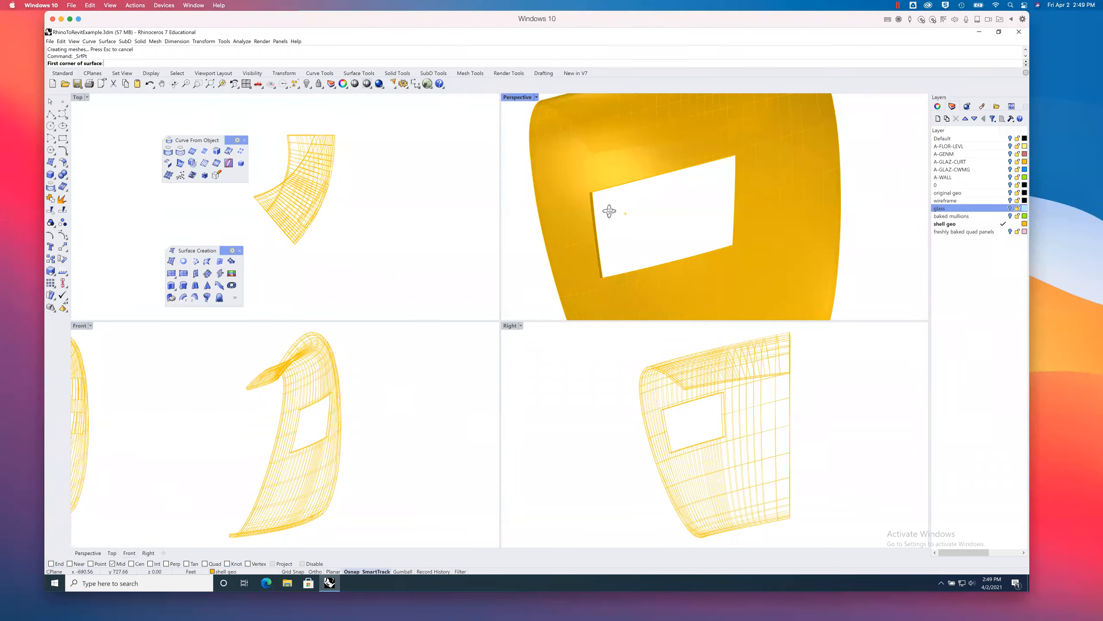
pyautogui.moveTo(609, 211); pyautogui.dragTo(583, 190, button='right')
pyautogui.scroll(5, 580, 188)
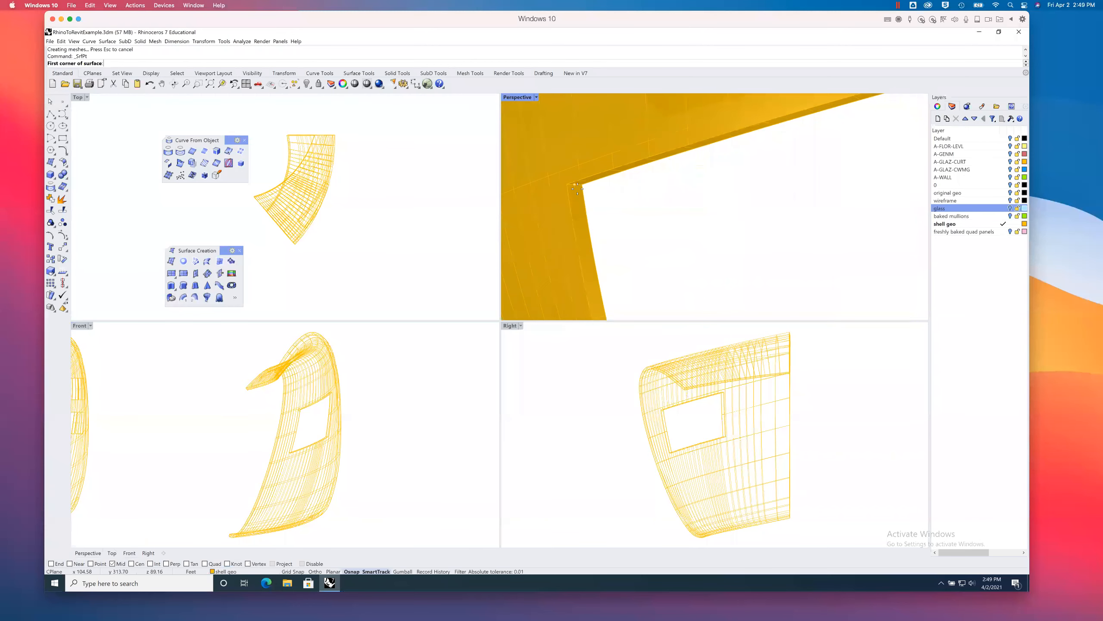
pyautogui.click(575, 185)
pyautogui.scroll(-5, 578, 189)
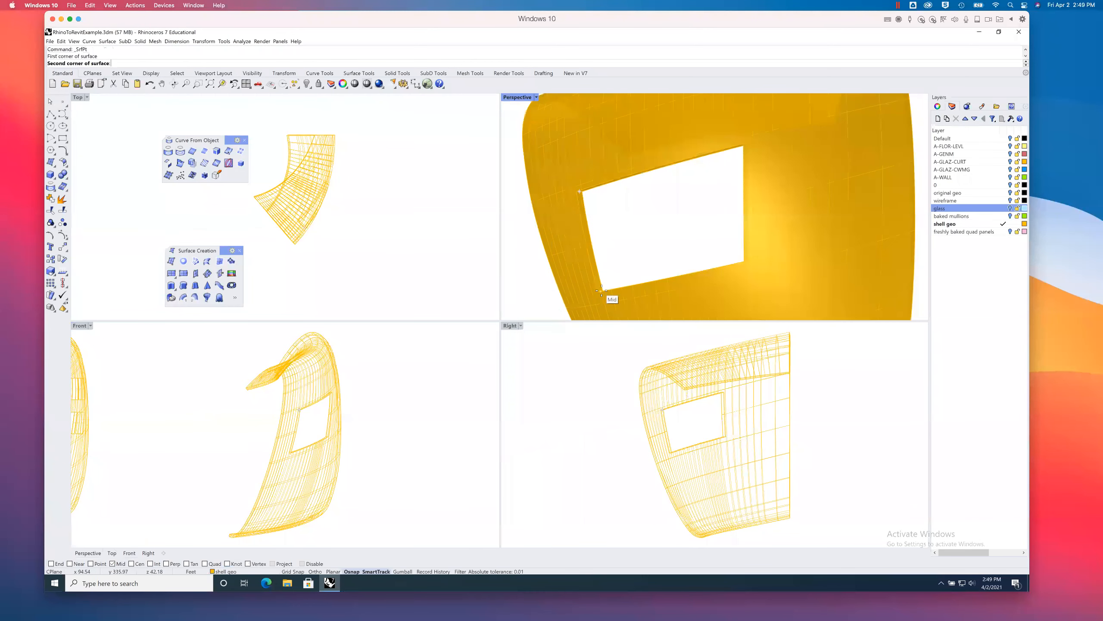
pyautogui.click(601, 288)
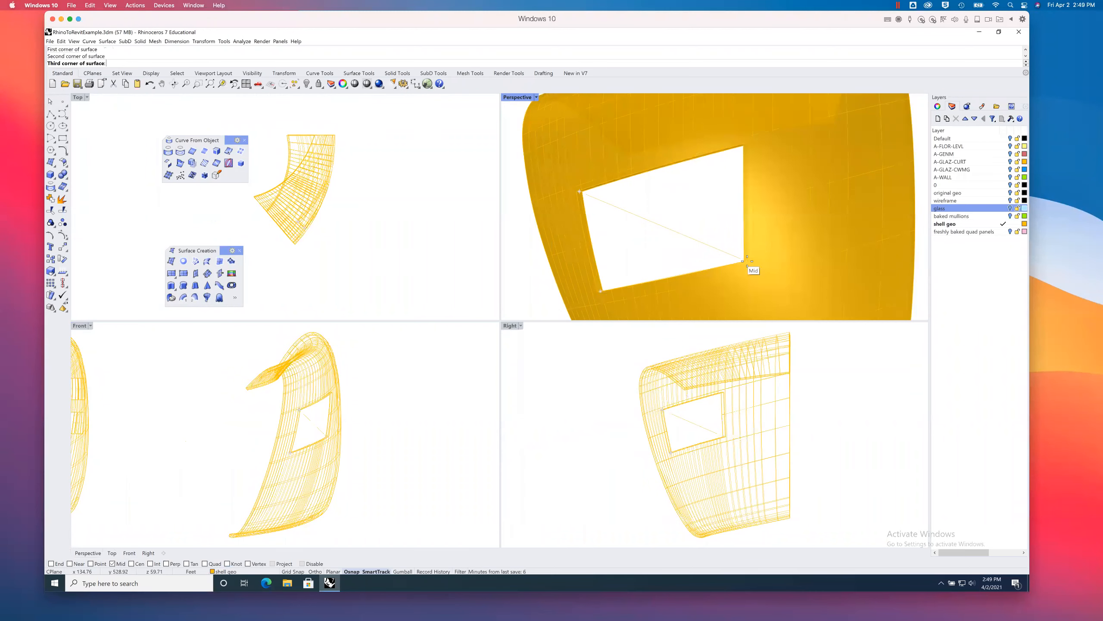
pyautogui.click(747, 261)
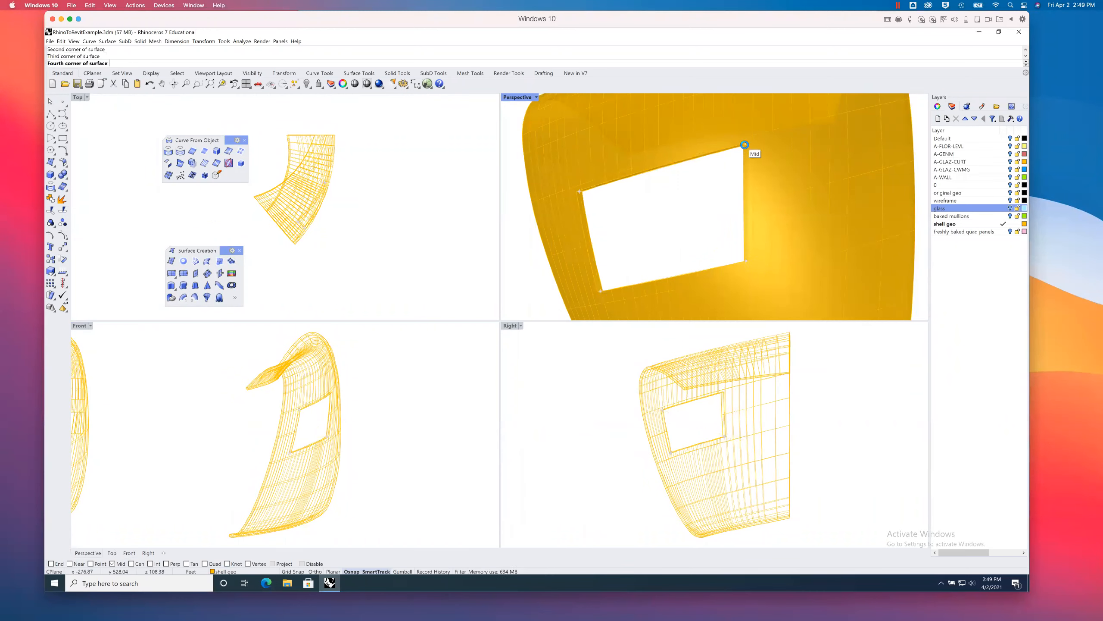
pyautogui.click(744, 145)
# Step: Delete the flat four-corner surface from the window opening
pyautogui.click(643, 229)
pyautogui.moveTo(656, 222); pyautogui.dragTo(698, 220, button='right')
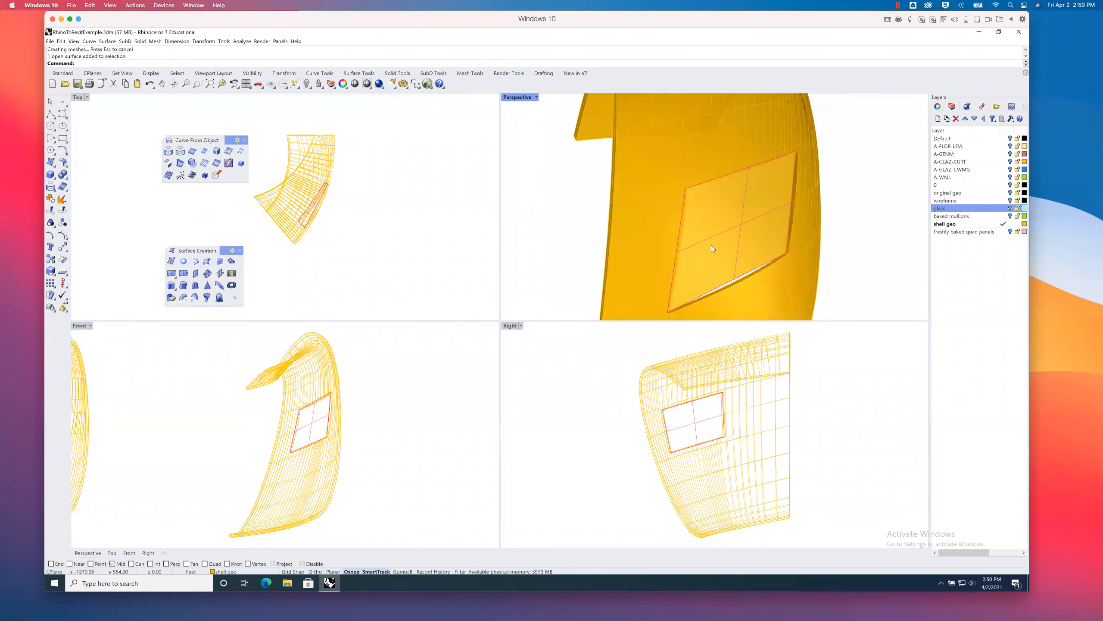
pyautogui.press('Delete')
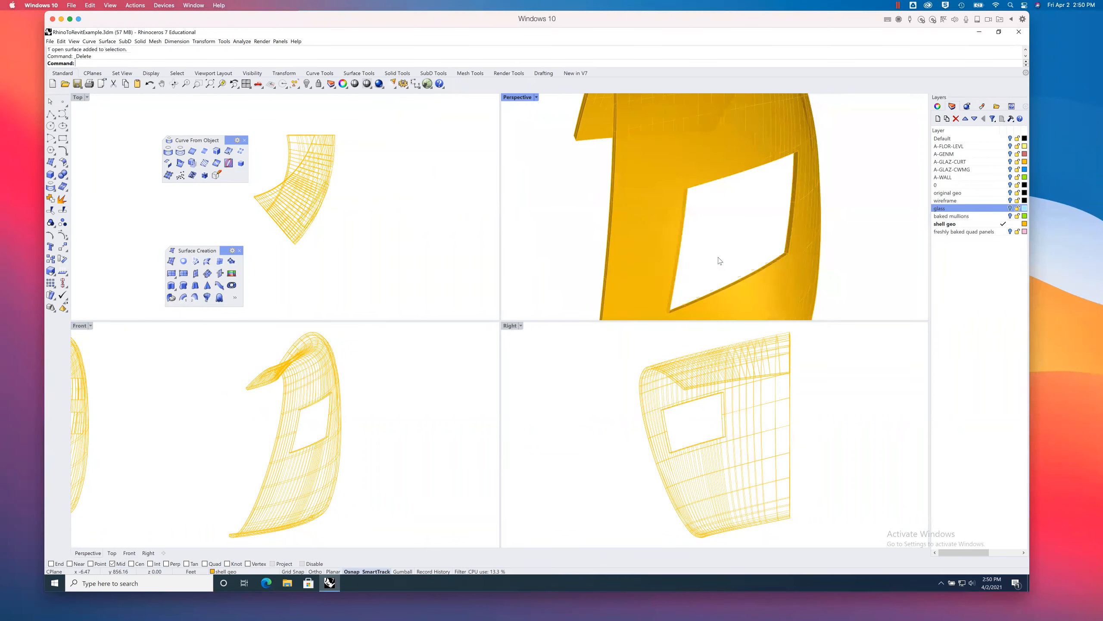
pyautogui.keyDown('shift'); pyautogui.moveTo(700, 259); pyautogui.dragTo(685, 202, button='right'); pyautogui.keyUp('shift')
pyautogui.scroll(6, 723, 244)
pyautogui.scroll(-5, 684, 202)
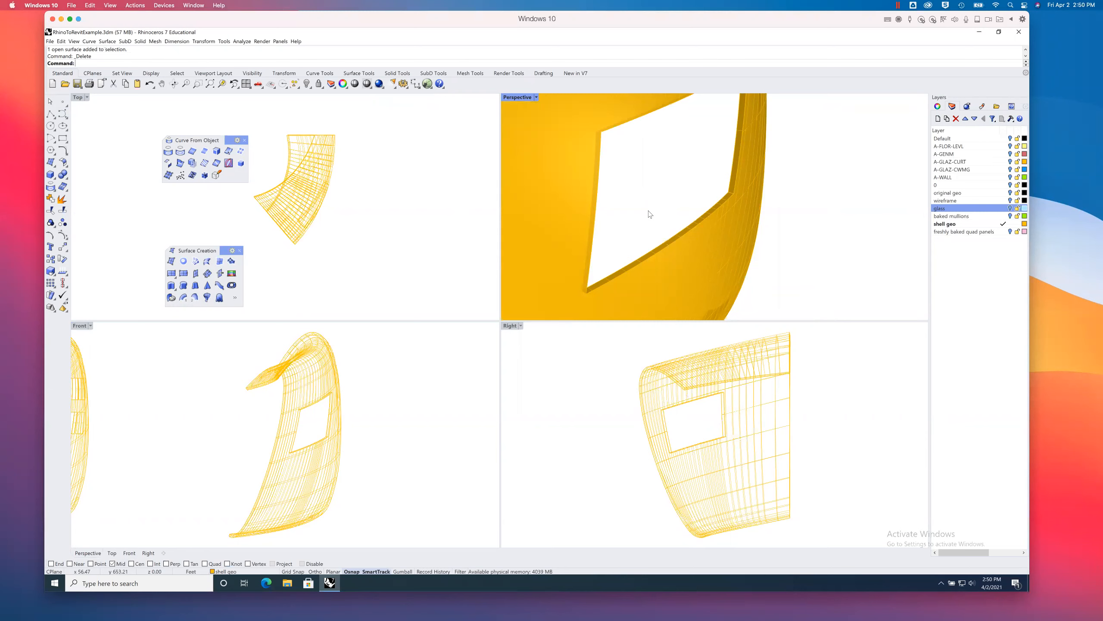
# Step: Extract a U-direction isocurve running along the reveal surface at the left side of the window opening
pyautogui.scroll(3, 643, 216)
pyautogui.scroll(3, 634, 207)
pyautogui.moveTo(665, 212); pyautogui.dragTo(620, 212, button='right')
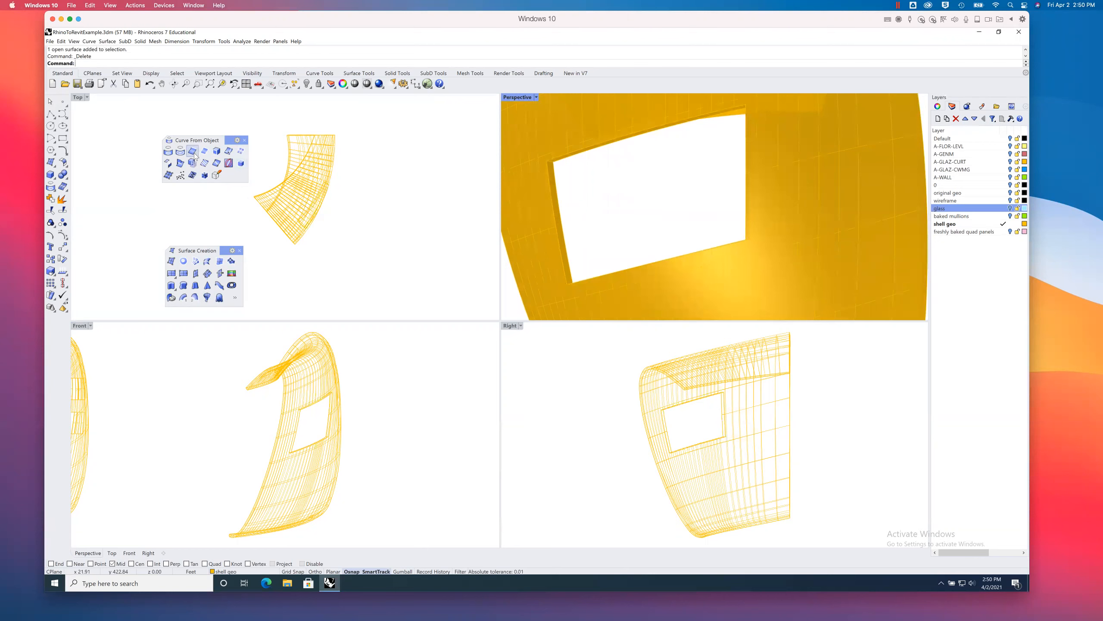
pyautogui.click(228, 151)
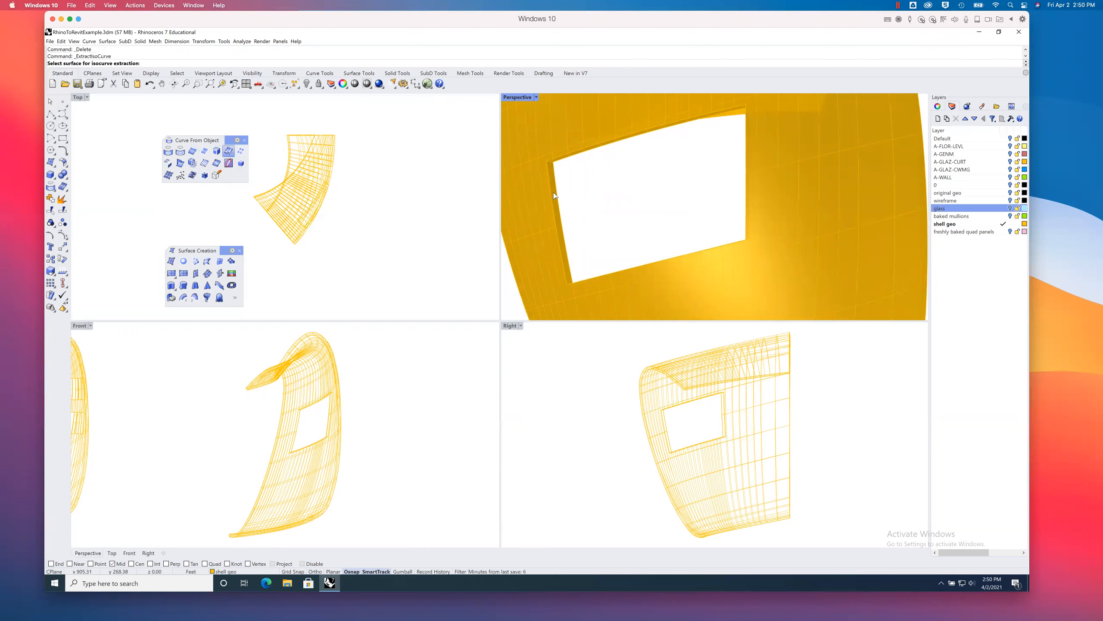
pyautogui.click(554, 194)
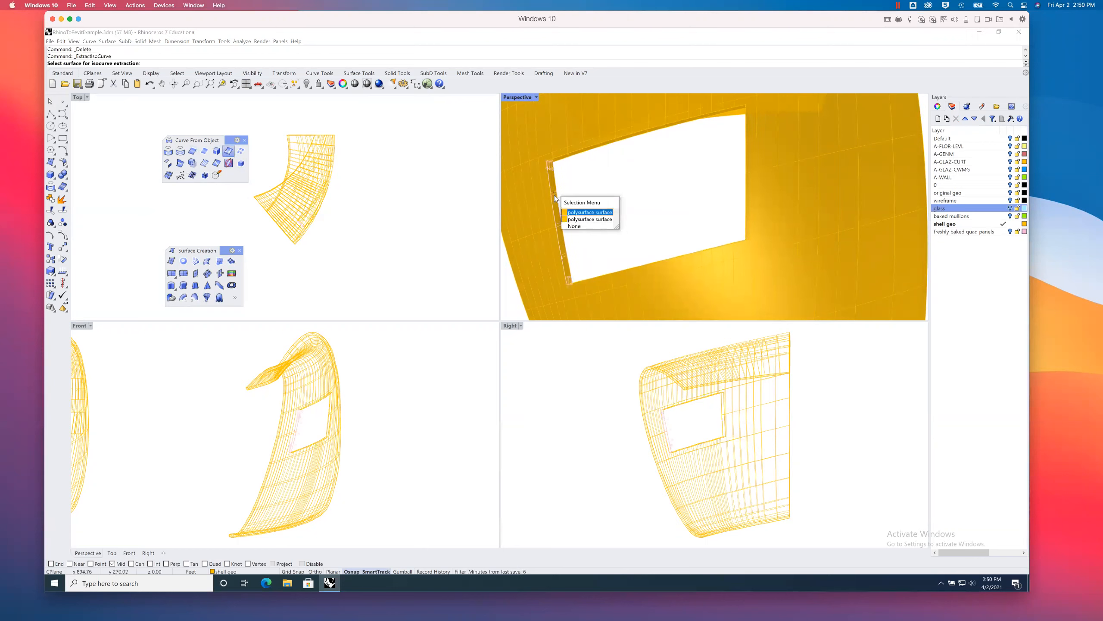
pyautogui.click(575, 212)
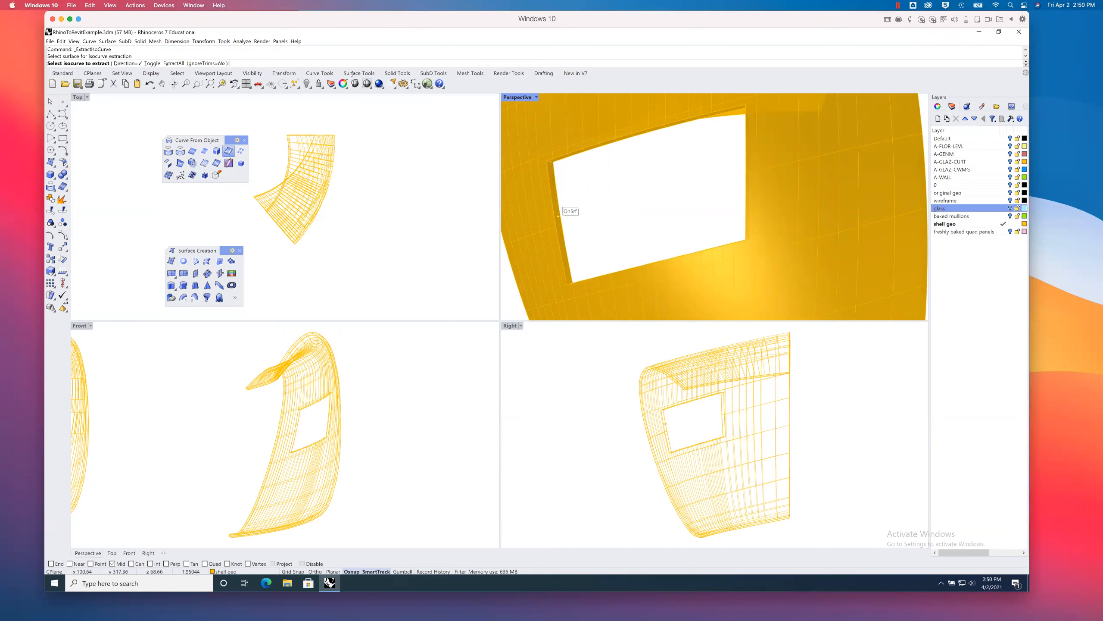
pyautogui.click(127, 63)
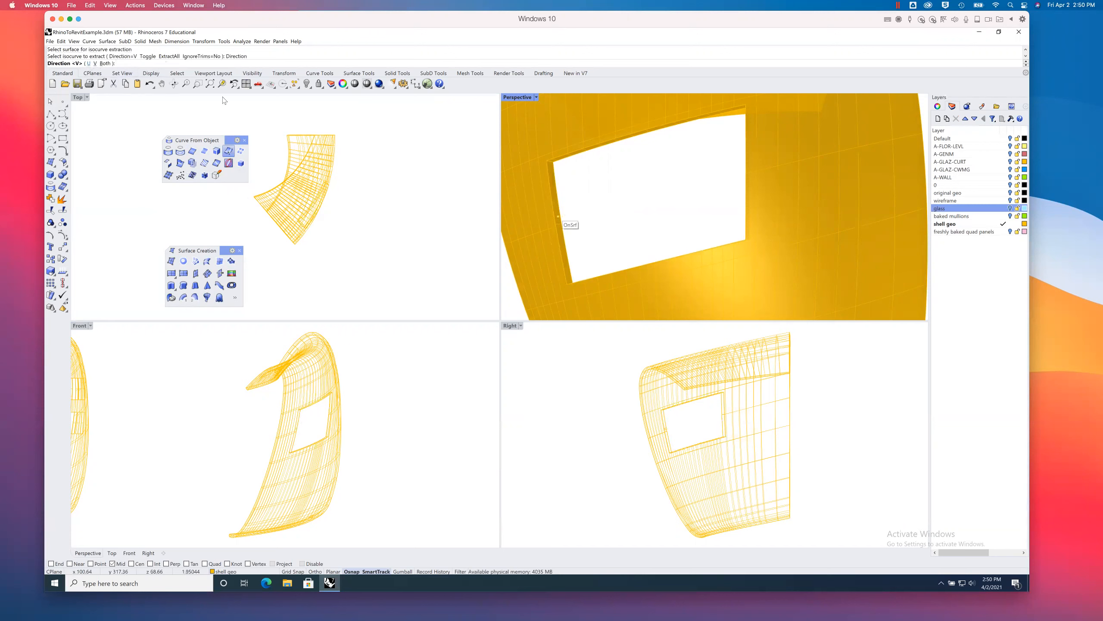
pyautogui.click(89, 64)
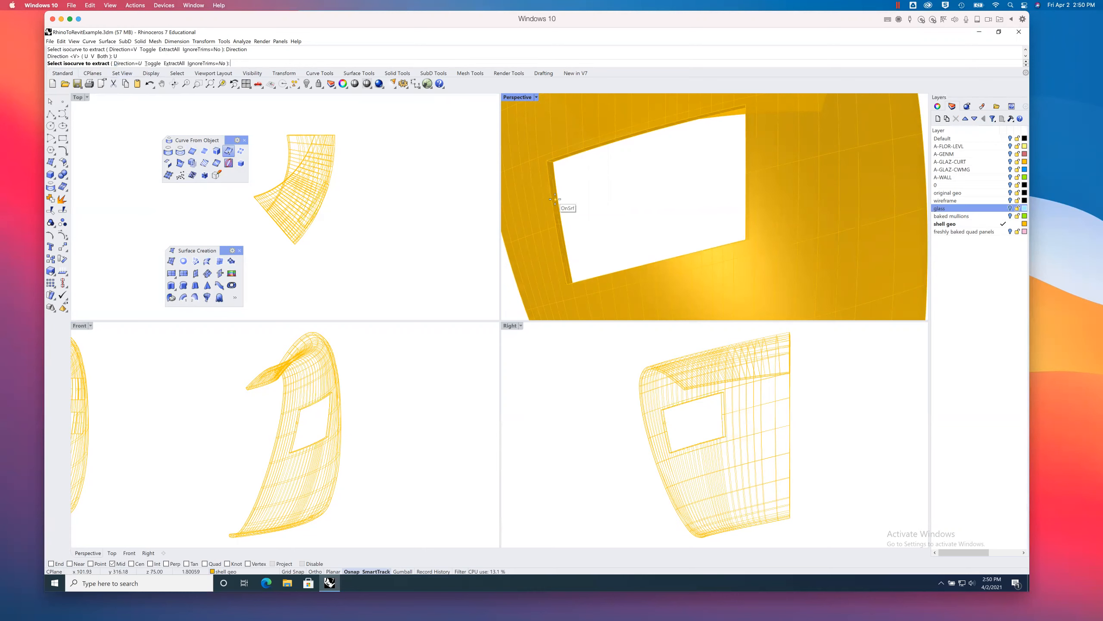
pyautogui.click(556, 199)
pyautogui.press('Return')
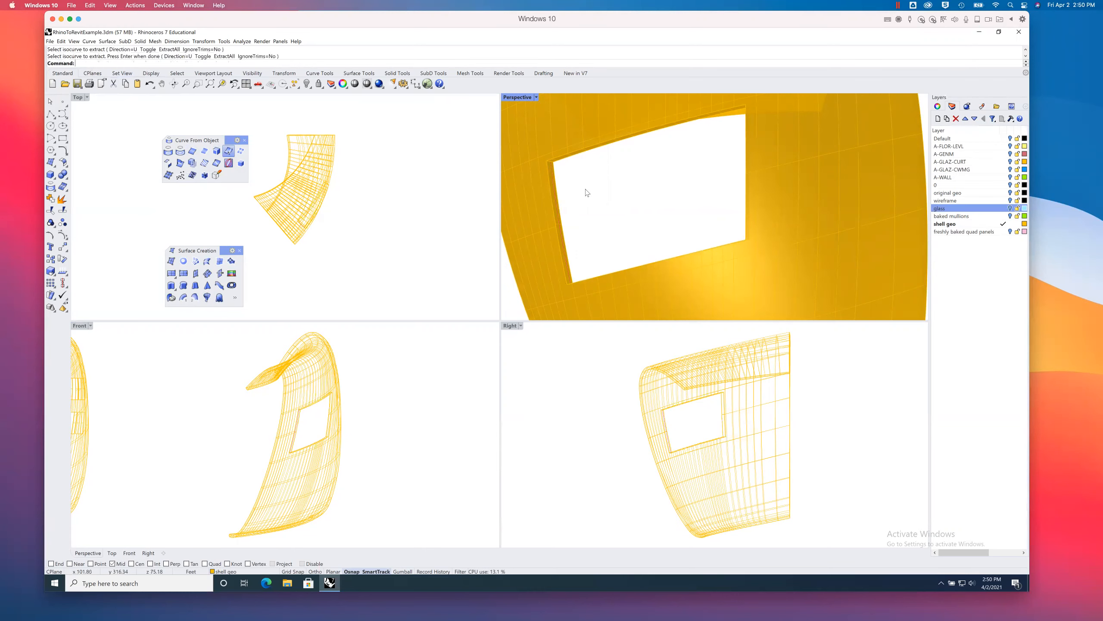
# Step: Switch from midpoint to endpoint snap and extract an isocurve along the top reveal, starting at the end of the side isocurve
pyautogui.scroll(4, 564, 161)
pyautogui.press('Return')
pyautogui.click(549, 164)
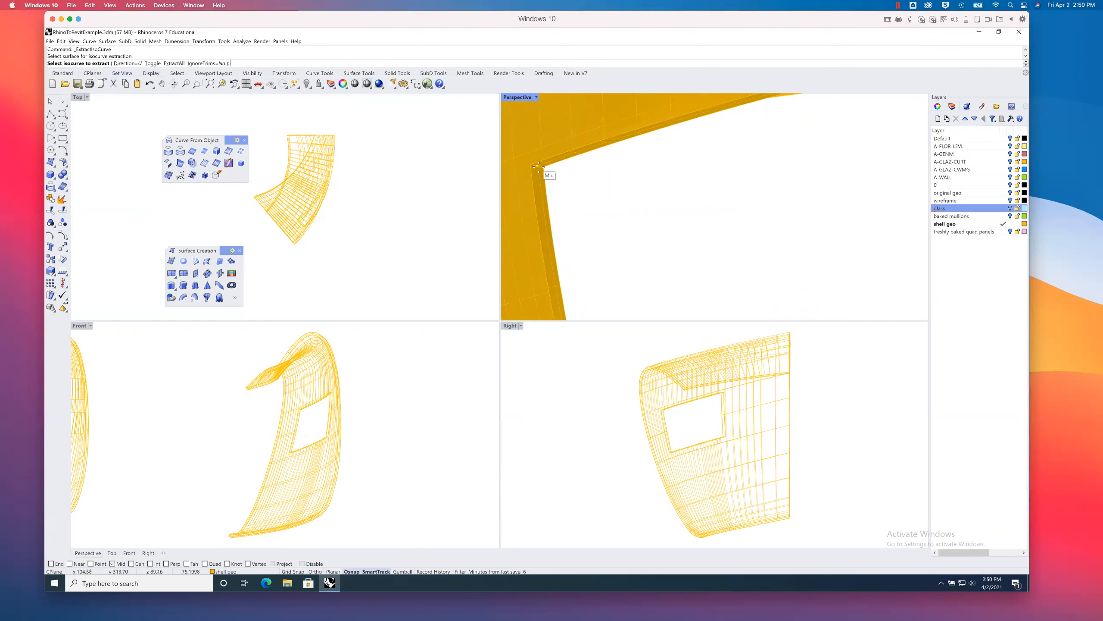
pyautogui.click(112, 564)
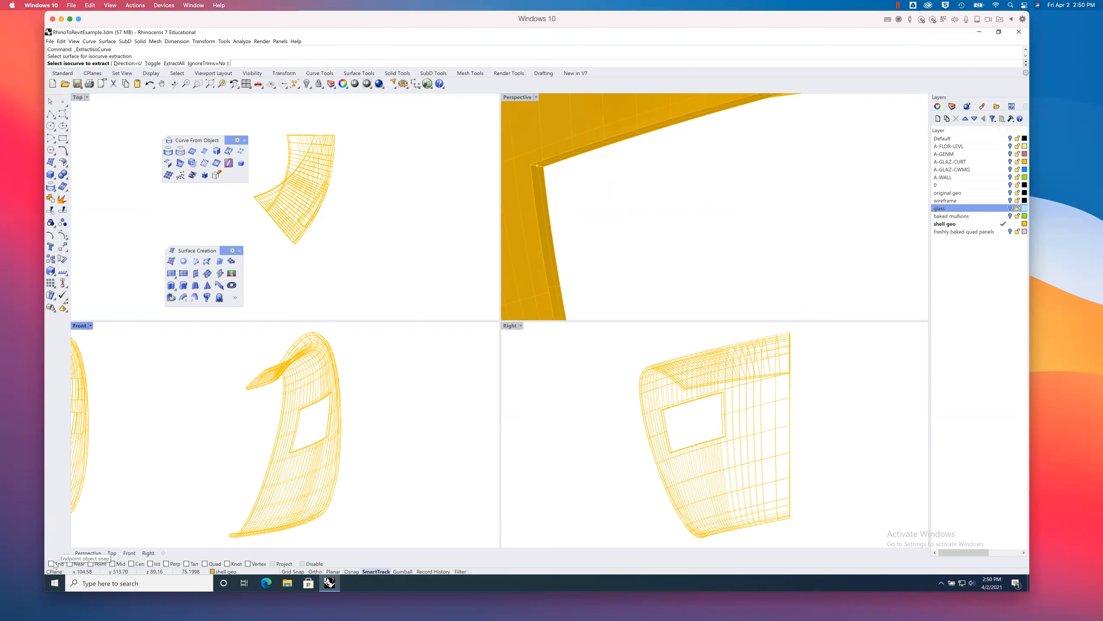
pyautogui.click(539, 166)
pyautogui.rightClick(585, 182)
# Step: Extract an isocurve along the right side reveal of the opening, snapped to the end of the top isocurve
pyautogui.scroll(-6, 597, 199)
pyautogui.moveTo(631, 199)
pyautogui.mouseDown(button='right')
pyautogui.moveTo(672, 207)
pyautogui.moveTo(584, 227)
pyautogui.moveTo(650, 197)
pyautogui.mouseUp(button='right')
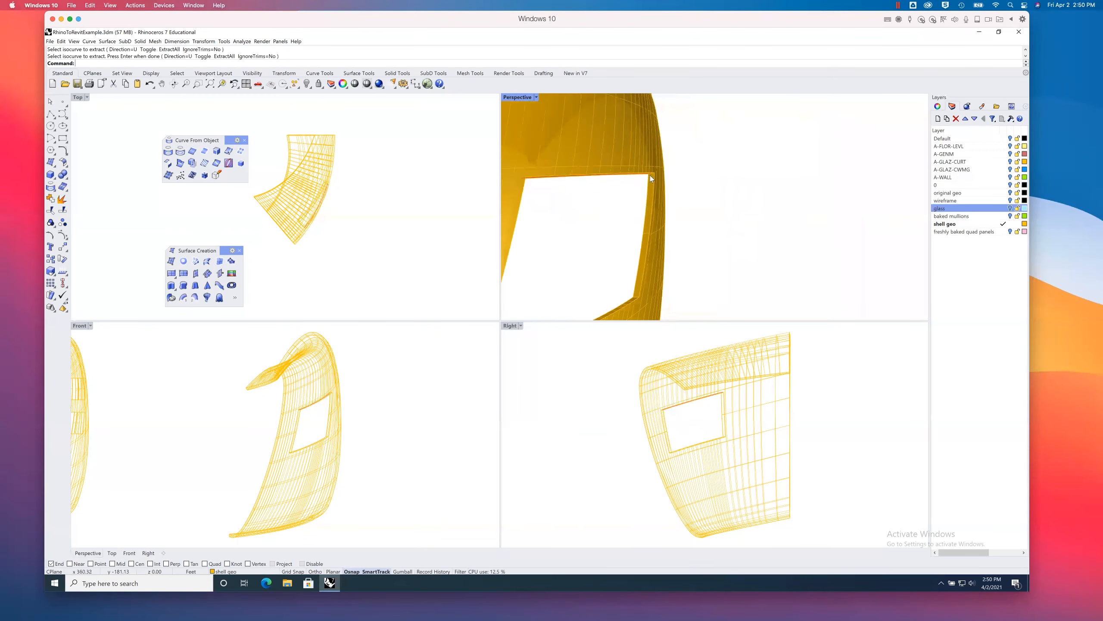
pyautogui.scroll(3, 648, 176)
pyautogui.rightClick(655, 187)
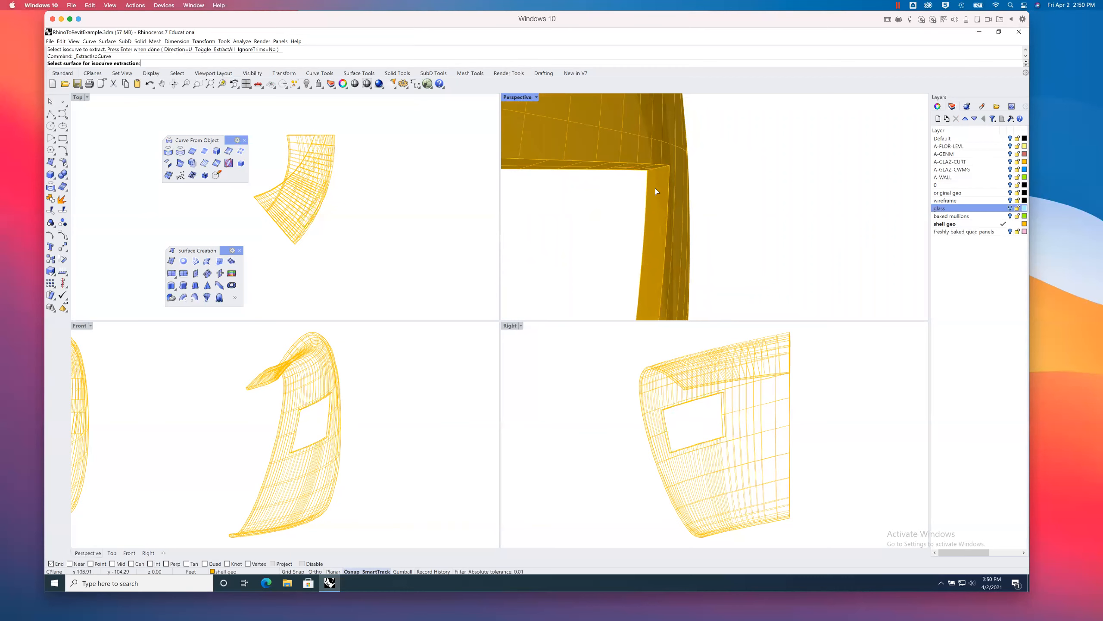
pyautogui.click(657, 190)
pyautogui.click(657, 224)
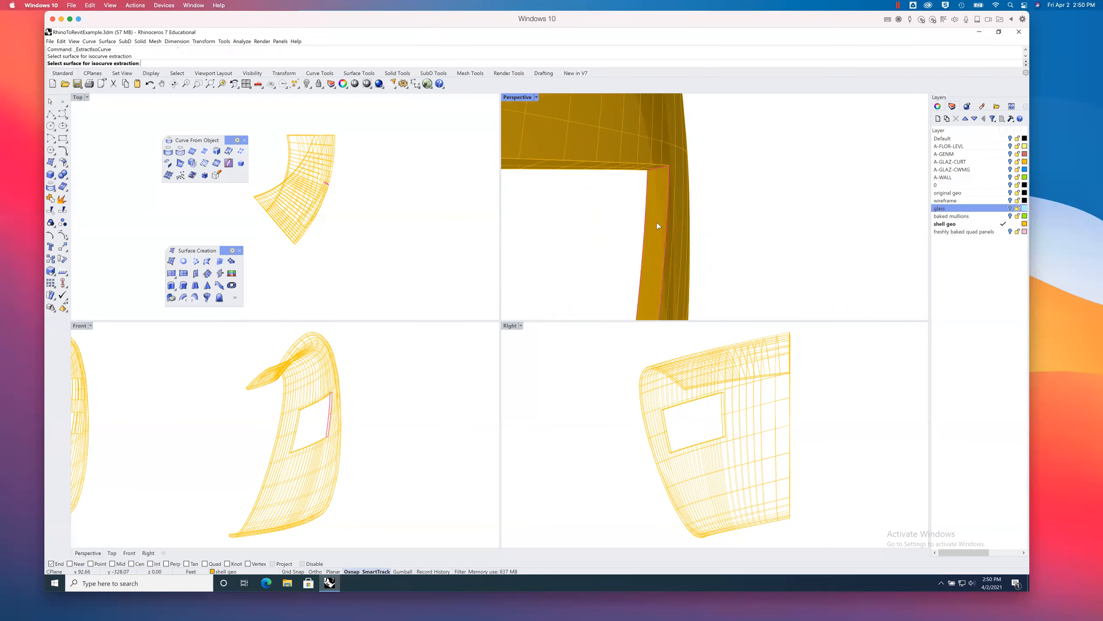
pyautogui.click(656, 168)
pyautogui.scroll(-6, 658, 183)
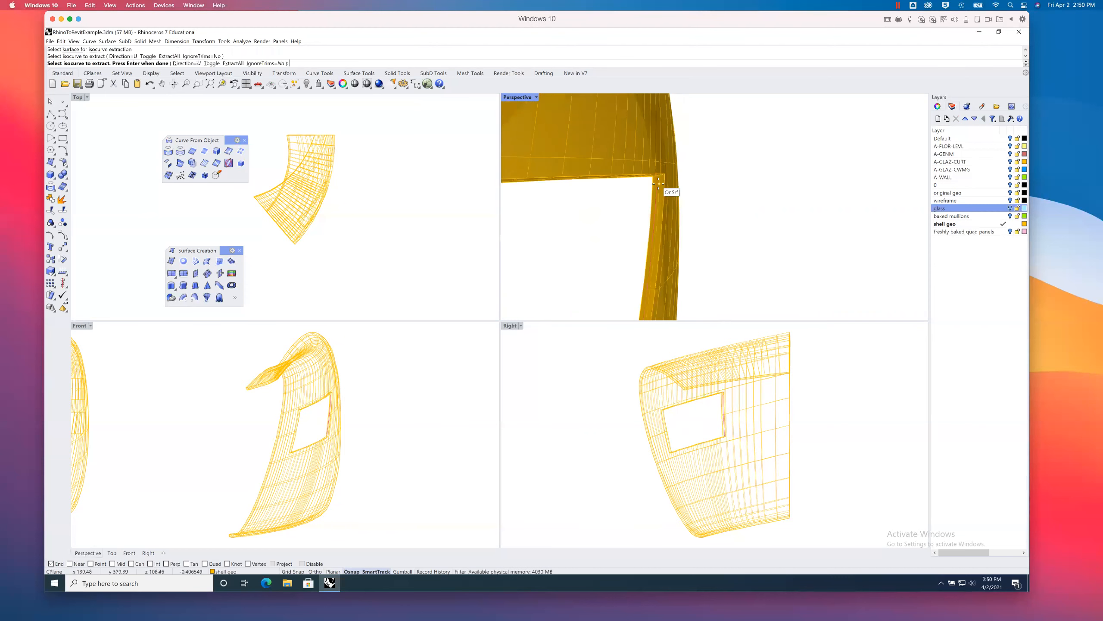
pyautogui.press('Return')
# Step: Extract an isocurve along the bottom reveal of the opening, snapped to the end of the right side isocurve
pyautogui.moveTo(628, 297); pyautogui.dragTo(643, 248, button='right')
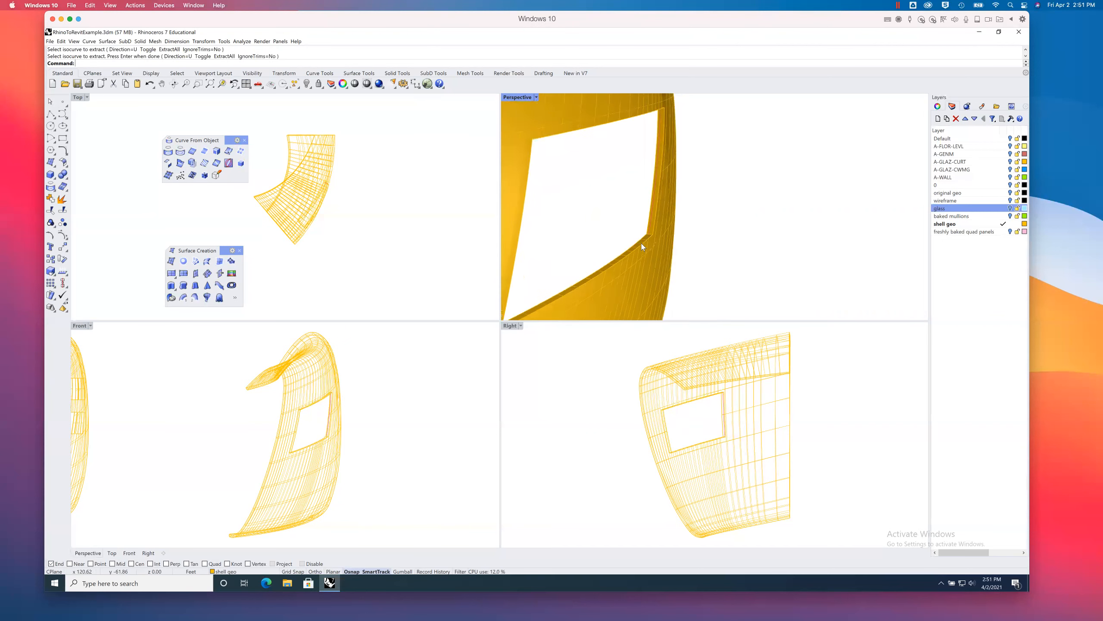
pyautogui.scroll(11, 642, 241)
pyautogui.press('Return')
pyautogui.click(651, 233)
pyautogui.click(669, 215)
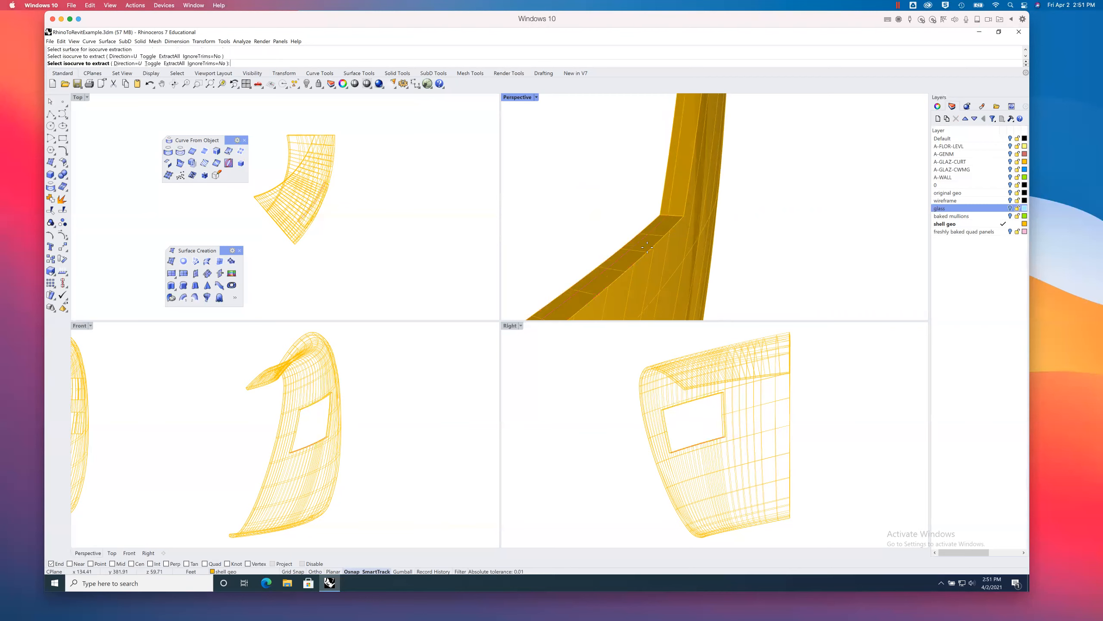
pyautogui.scroll(-9, 610, 236)
pyautogui.moveTo(607, 239); pyautogui.dragTo(722, 208, button='right')
pyautogui.moveTo(658, 263); pyautogui.dragTo(627, 254, button='right')
pyautogui.scroll(4, 621, 255)
pyautogui.scroll(3, 618, 256)
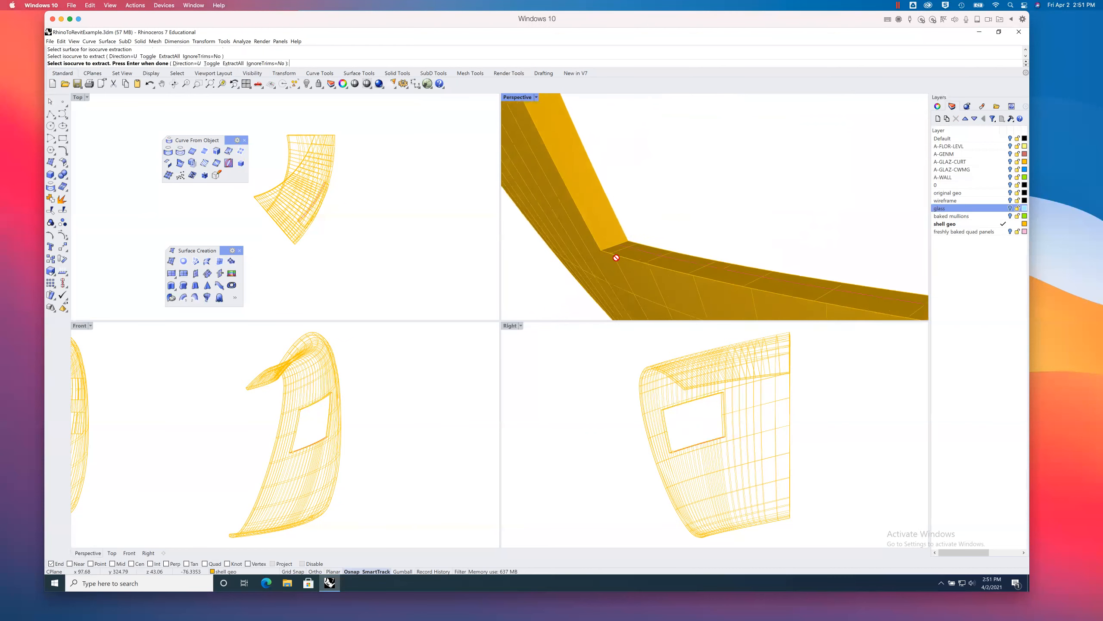
pyautogui.scroll(-5, 677, 188)
pyautogui.press('Return')
pyautogui.scroll(-4, 684, 186)
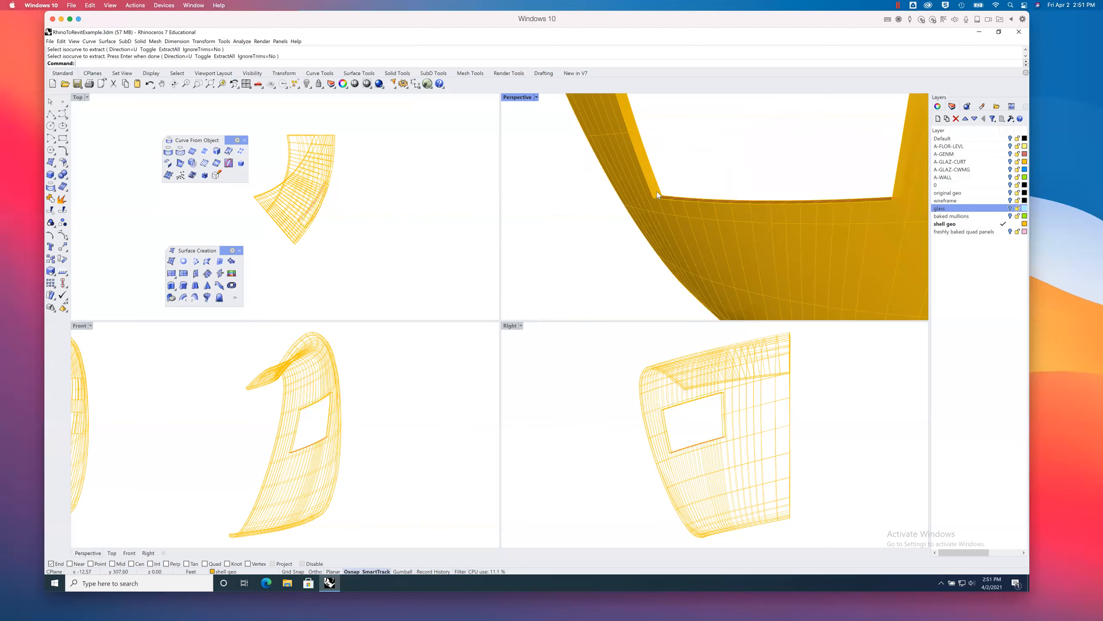
# Step: Create an edge-curve surface across the window opening from the four extracted isocurves
pyautogui.click(659, 192)
pyautogui.moveTo(709, 188); pyautogui.dragTo(909, 209, button='right')
pyautogui.click(612, 126)
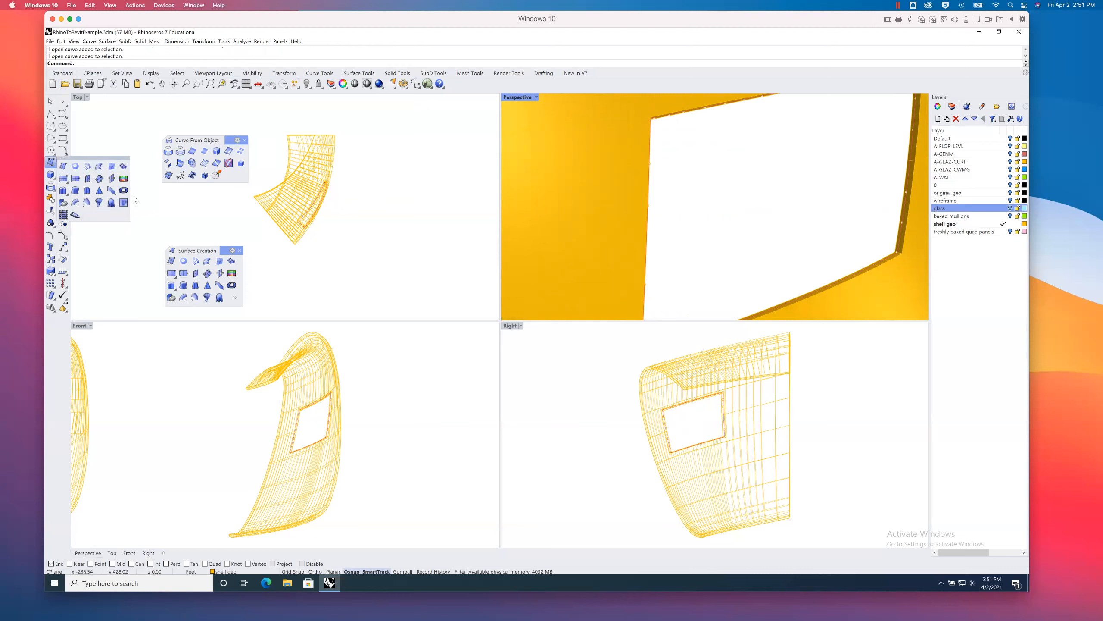
pyautogui.click(219, 261)
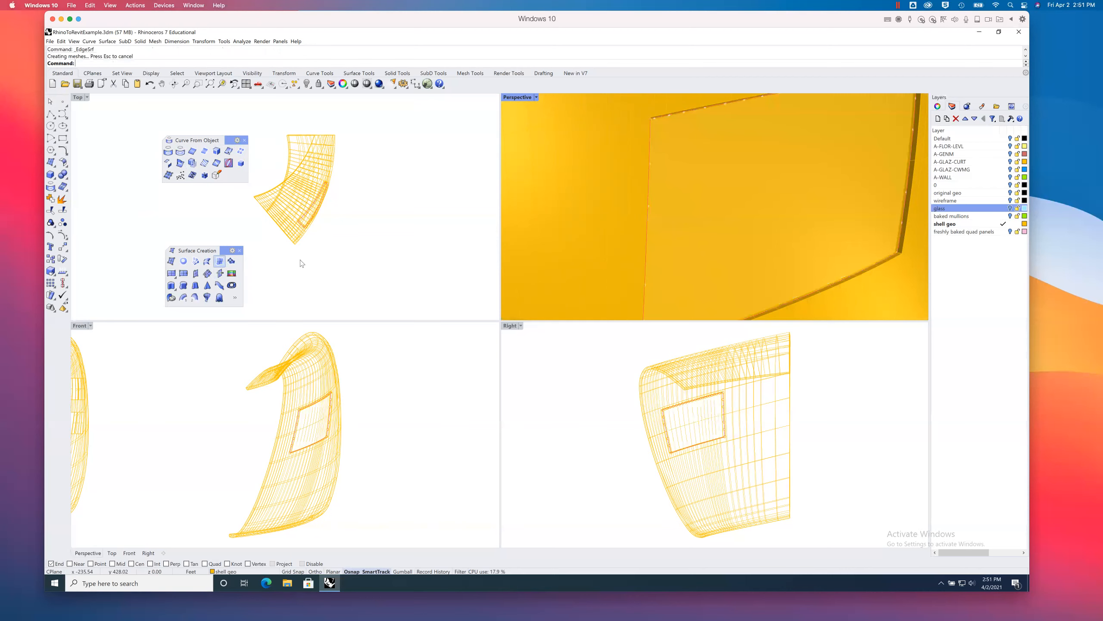
# Step: Examine from inside and outside how the new surface sits within the shell's window opening
pyautogui.moveTo(776, 220); pyautogui.dragTo(801, 218, button='right')
pyautogui.scroll(-3, 762, 211)
pyautogui.click(695, 200)
pyautogui.moveTo(695, 199); pyautogui.dragTo(637, 204, button='right')
pyautogui.scroll(3, 646, 138)
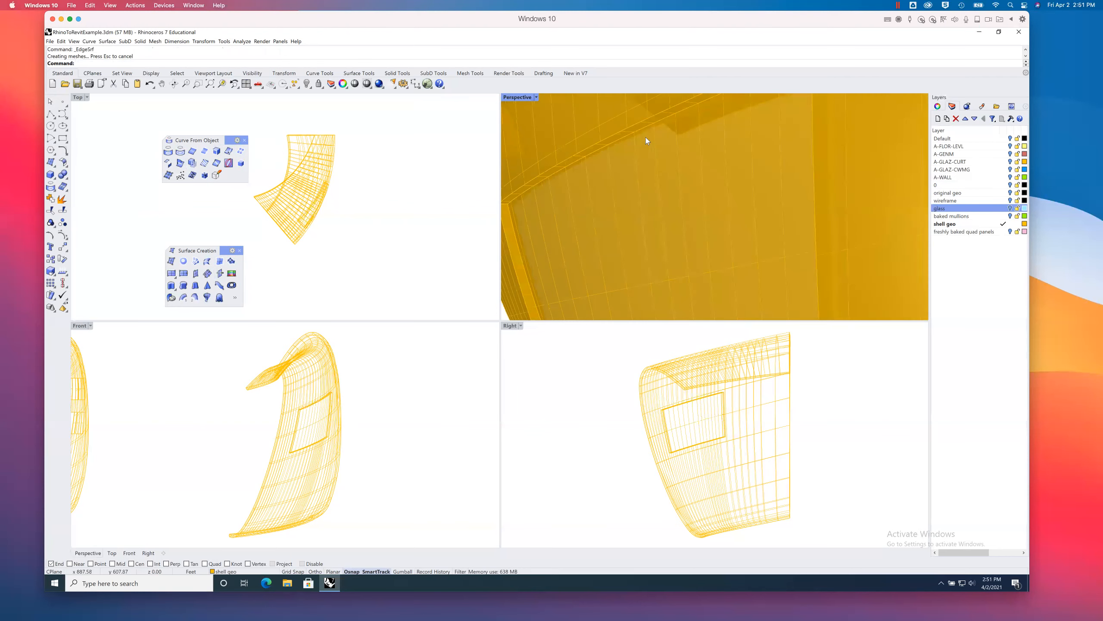
pyautogui.scroll(-4, 645, 145)
pyautogui.moveTo(660, 180); pyautogui.dragTo(759, 213, button='right')
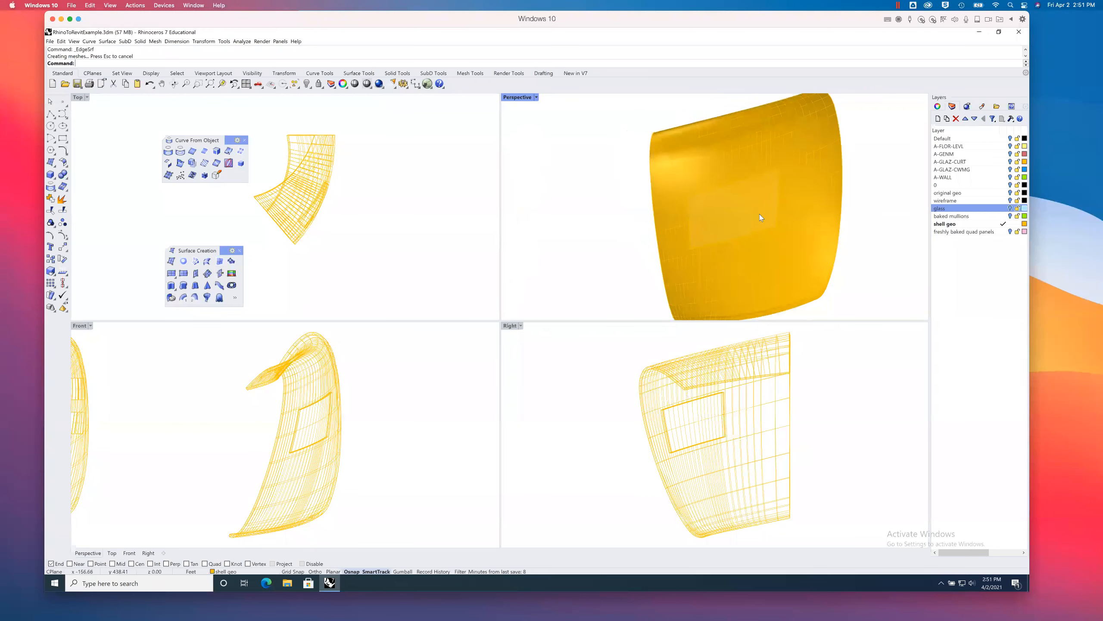
pyautogui.moveTo(751, 167); pyautogui.dragTo(711, 238, button='right')
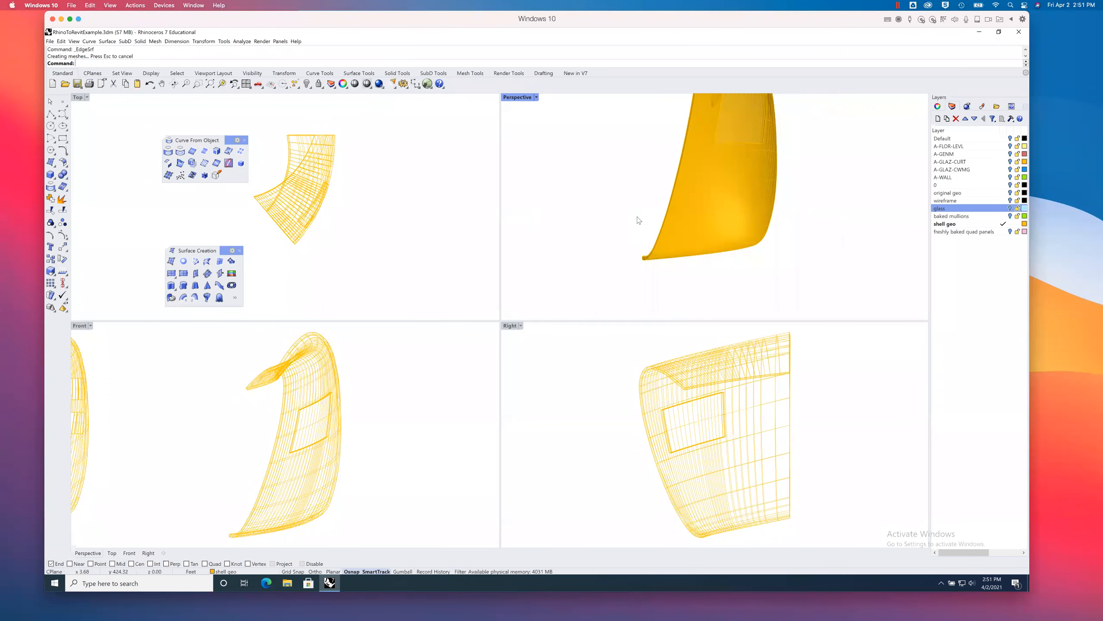